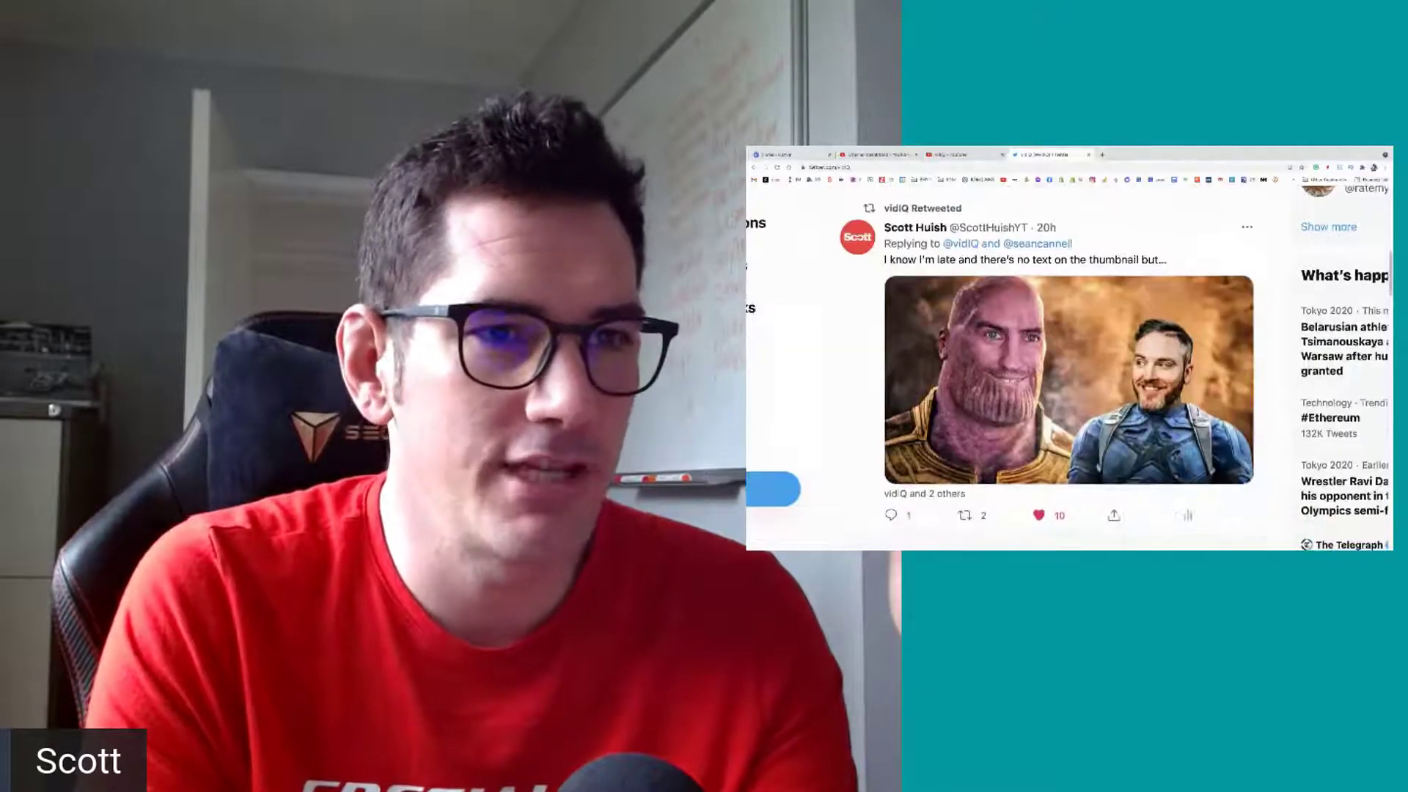
Step: Examine the fan-art caption post on vidIQ's YouTube community page
click(967, 154)
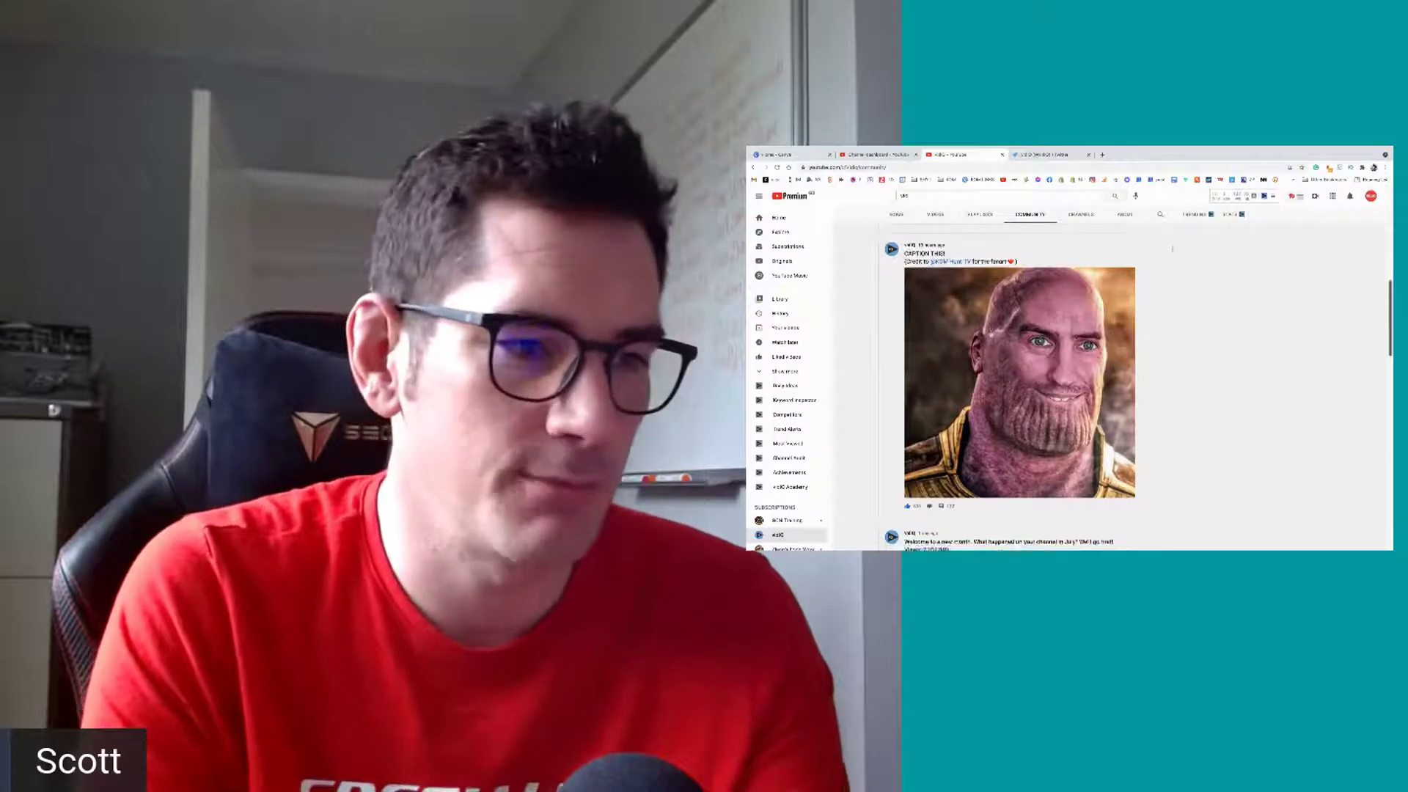
scroll(937, 388, down, 1)
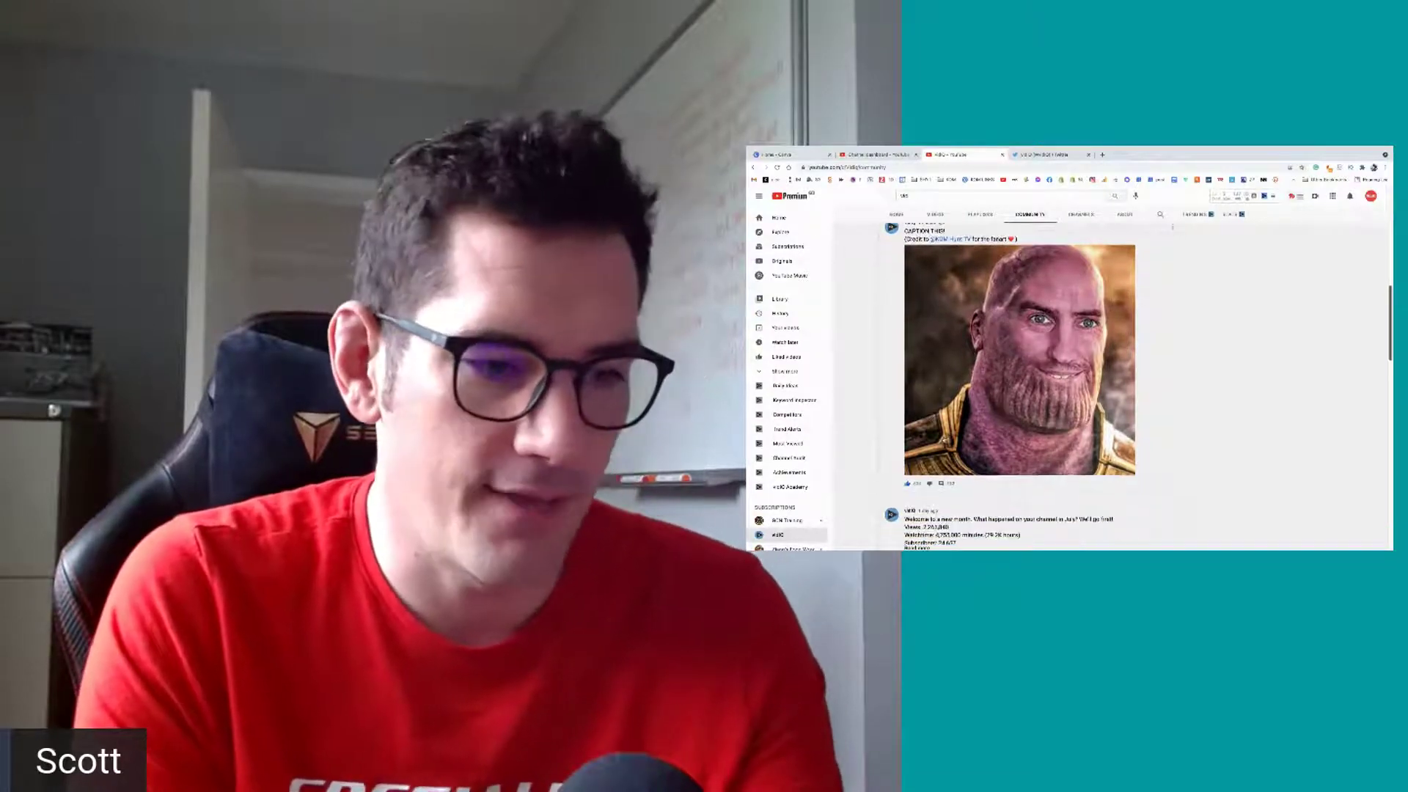
scroll(1041, 400, up, 1)
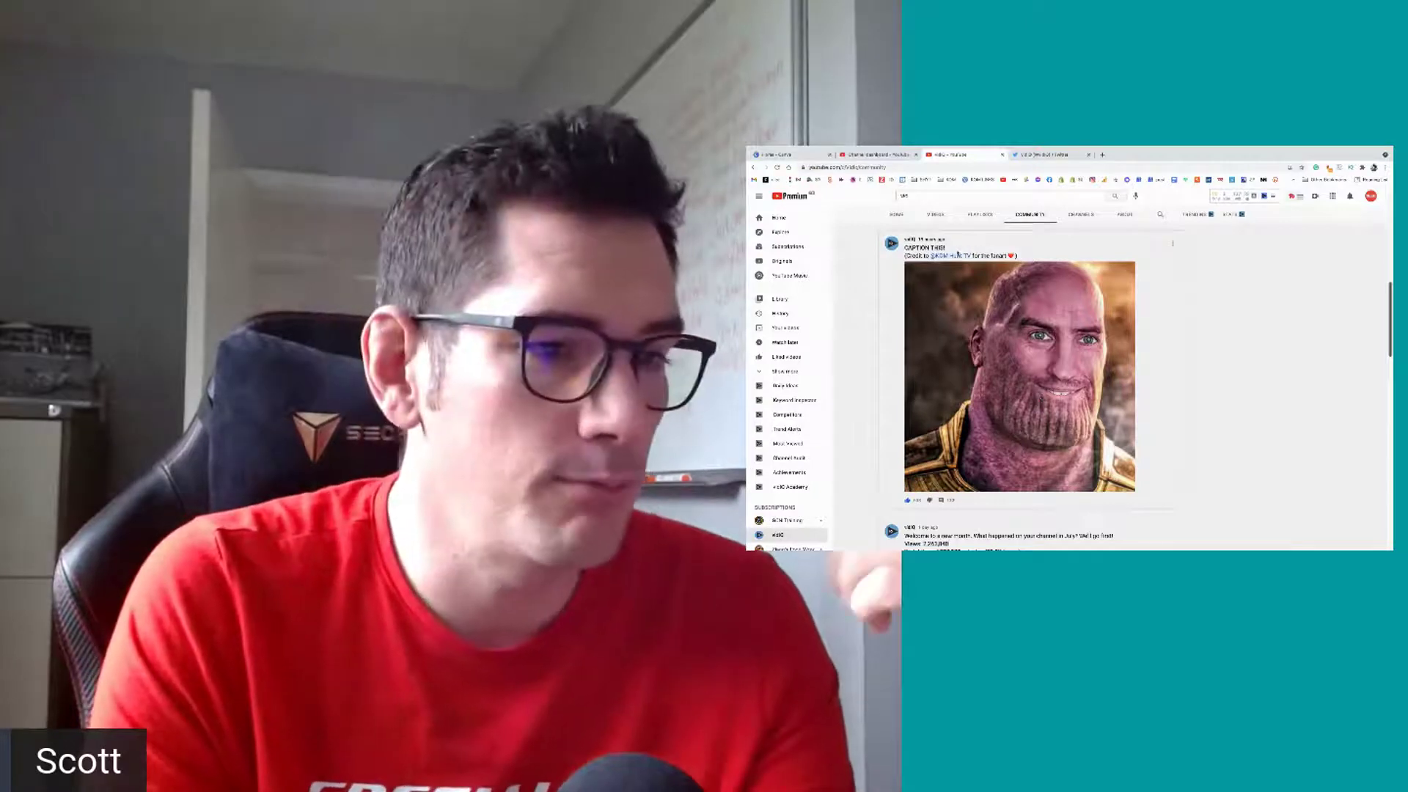
Step: Close the vidIQ YouTube and Twitter pages and switch to the Canva home page
click(1003, 154)
click(1003, 155)
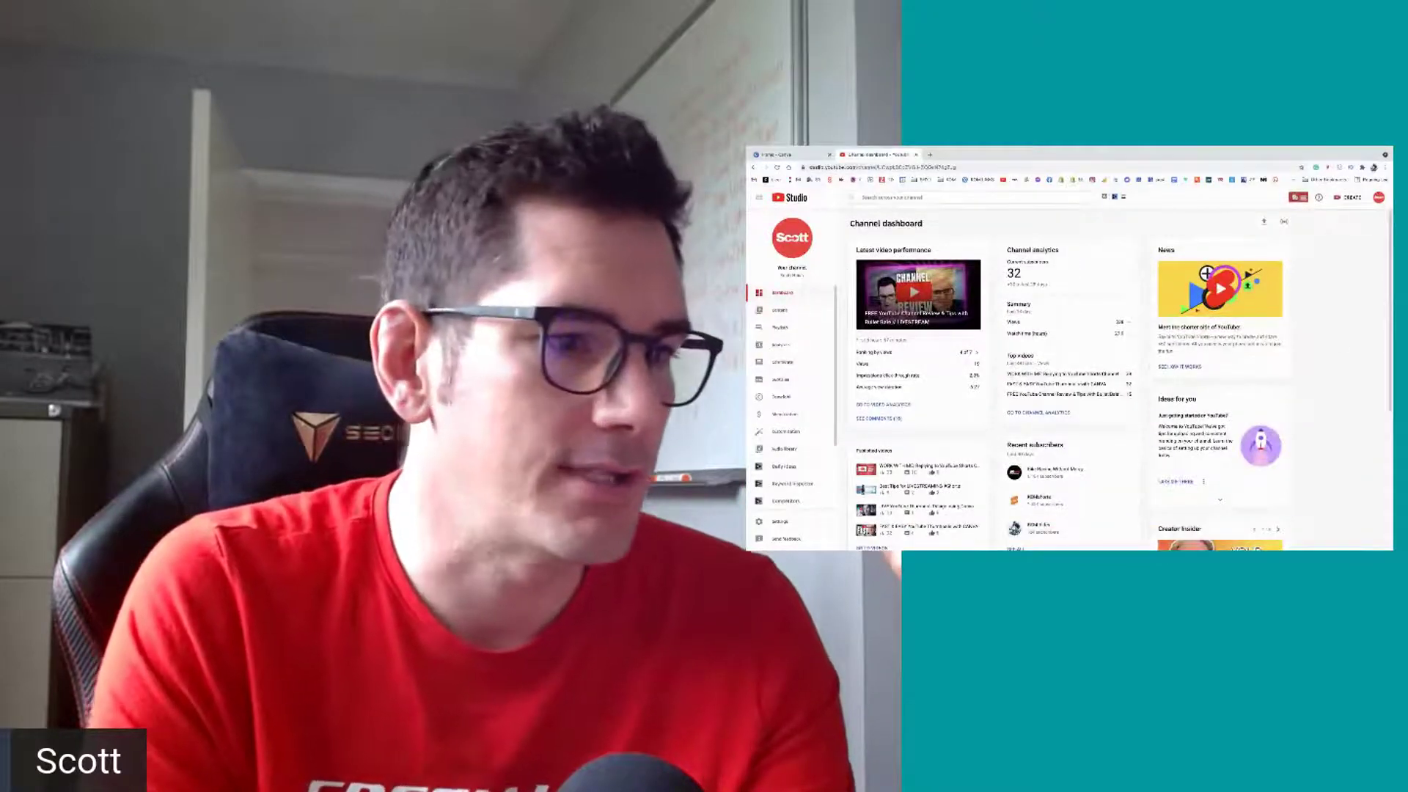
key(ctrl+w)
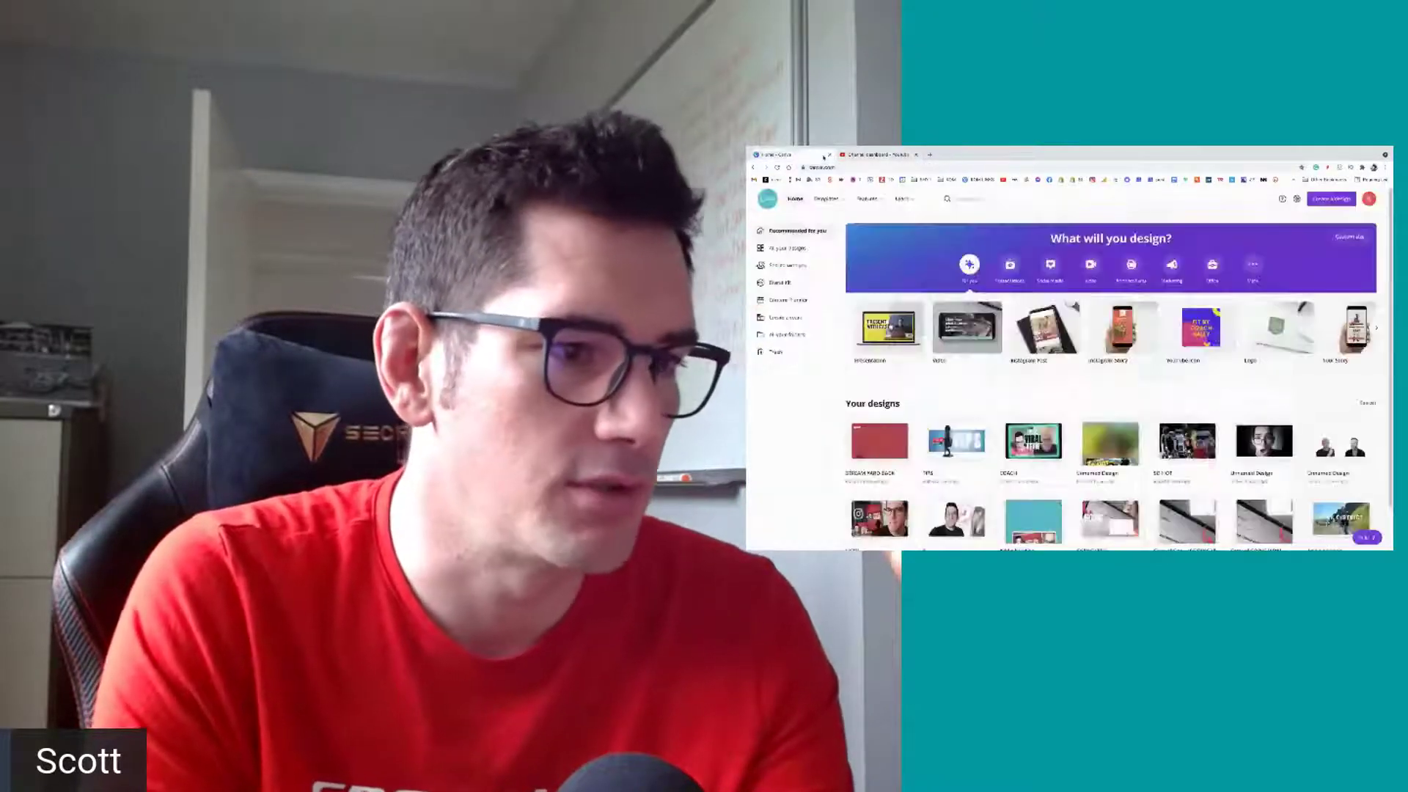
Step: Create a new custom-size design of 1280 x 720 px and collapse the template list beside the blank canvas
mouse_move(869, 198)
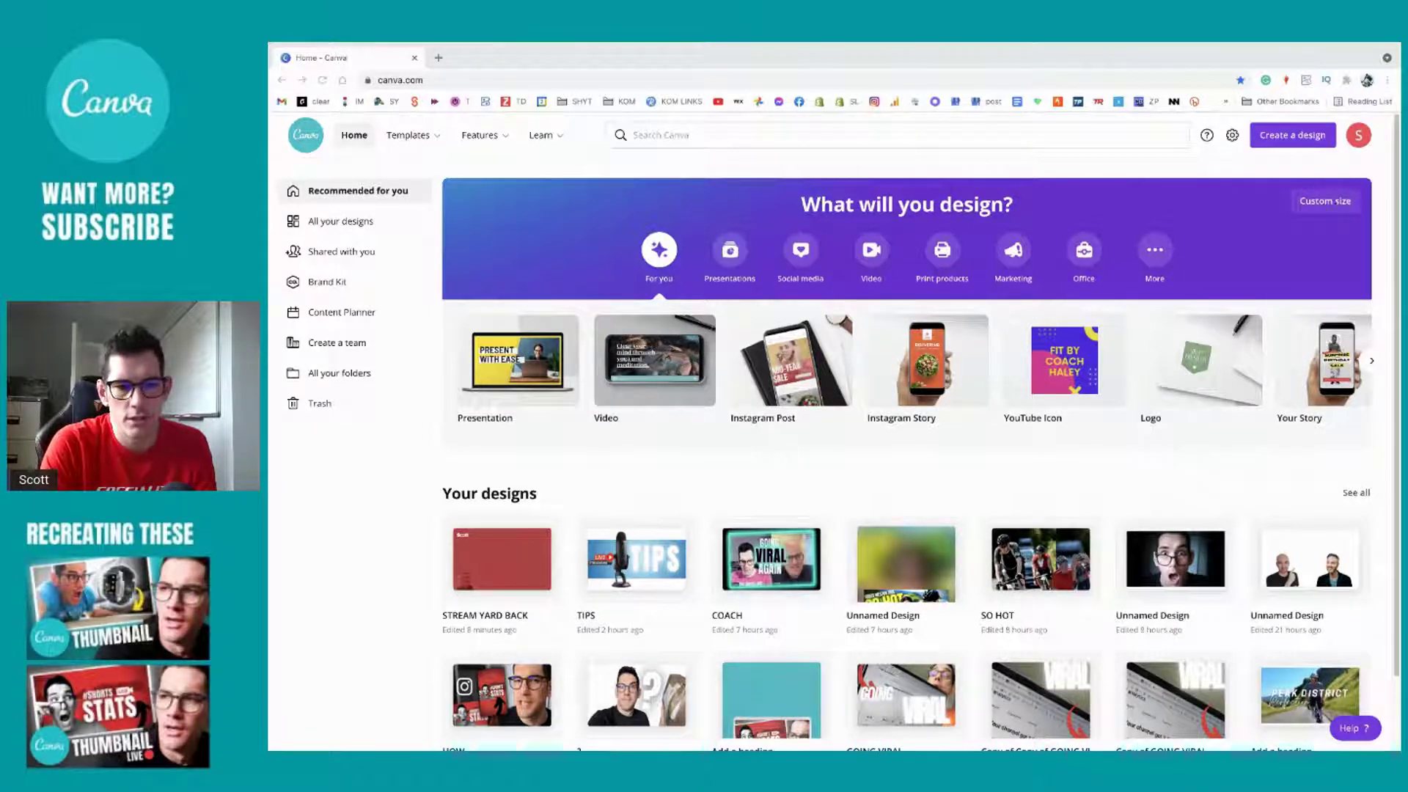
click(1312, 201)
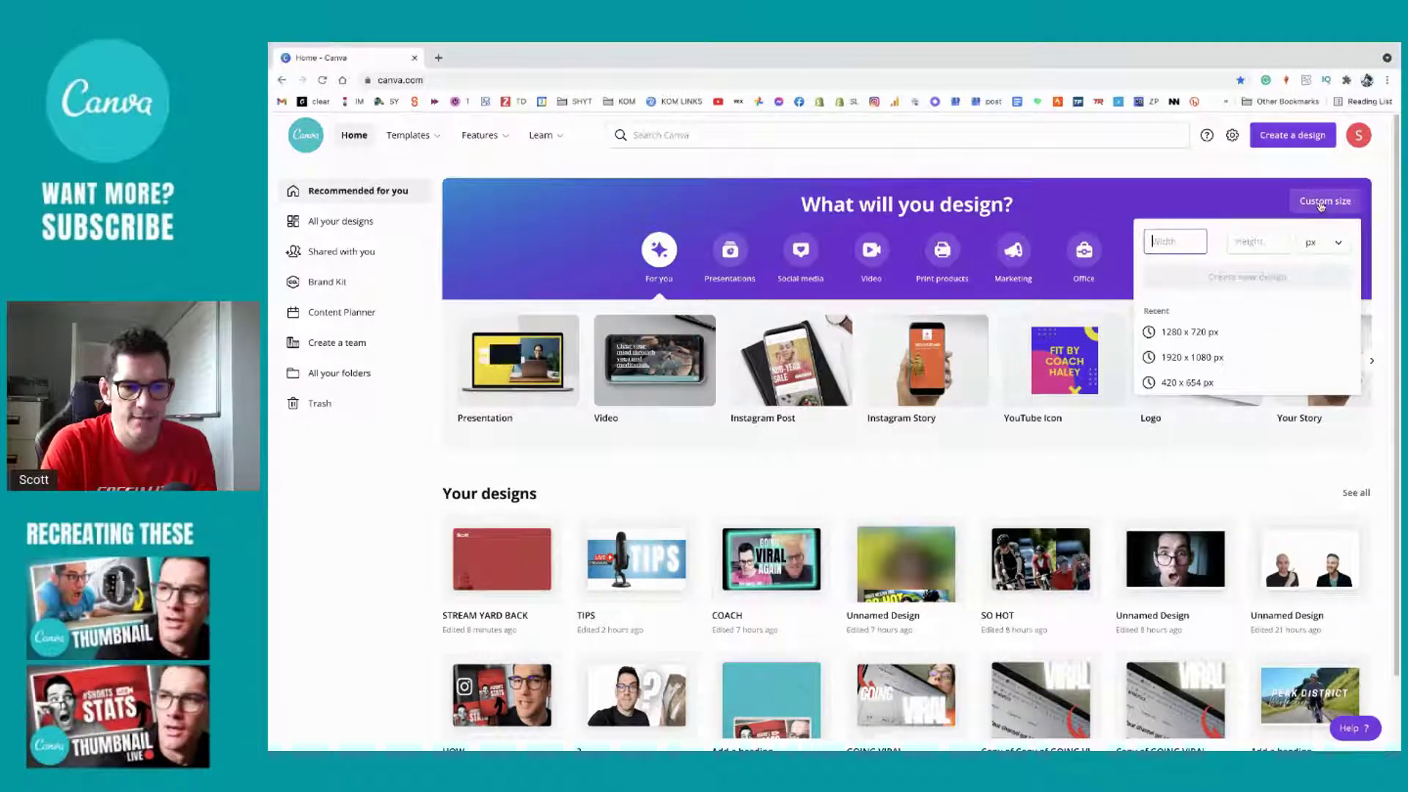
click(1227, 340)
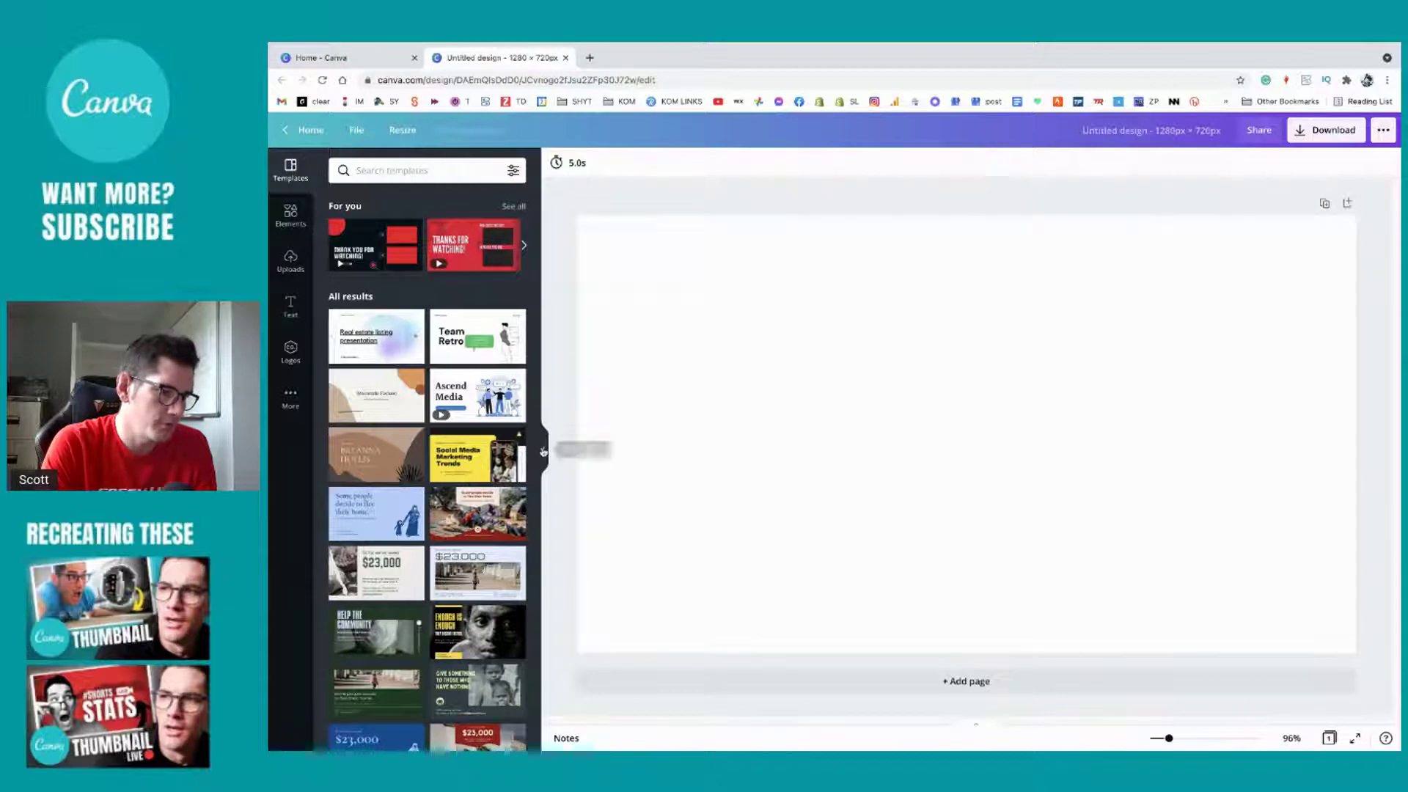
scroll(401, 466, down, 2)
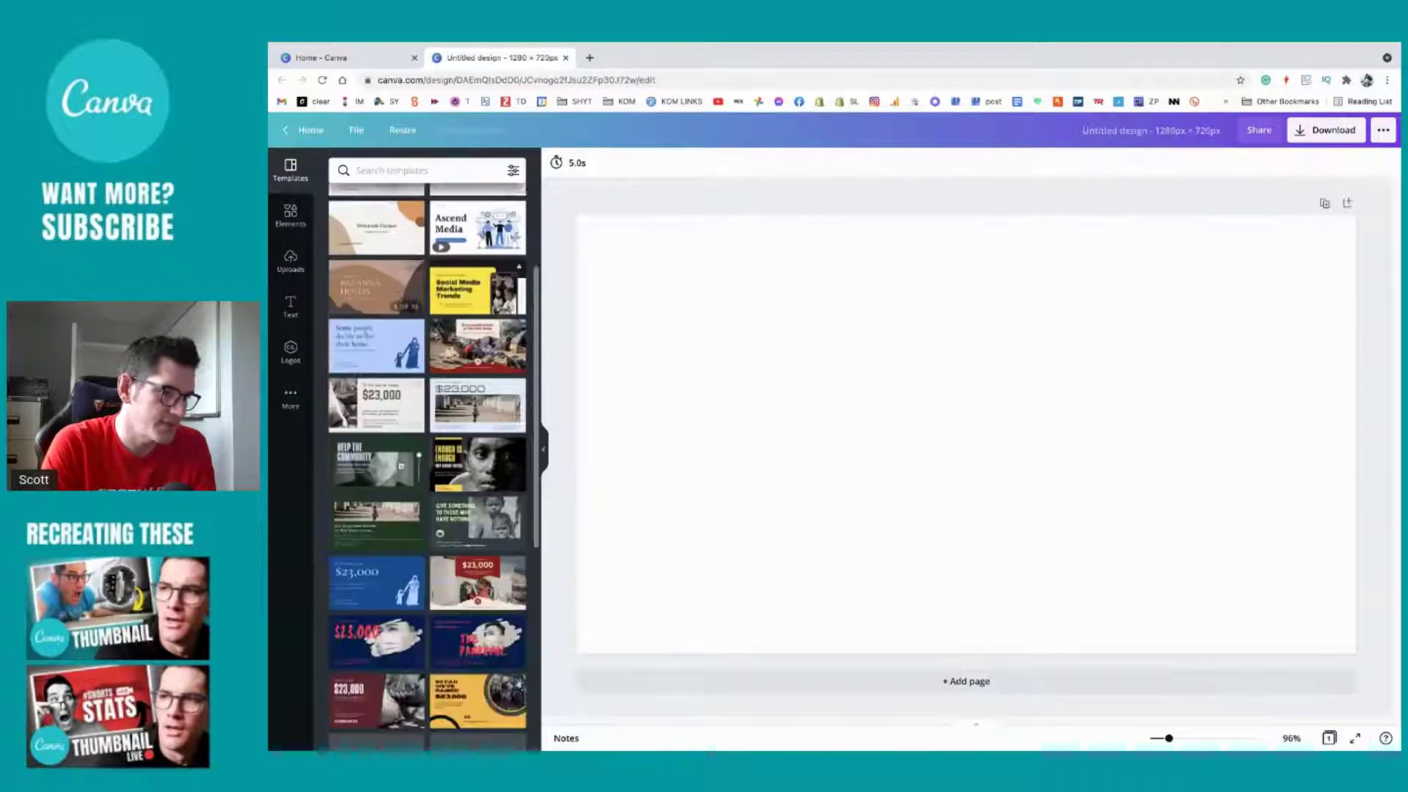
click(546, 459)
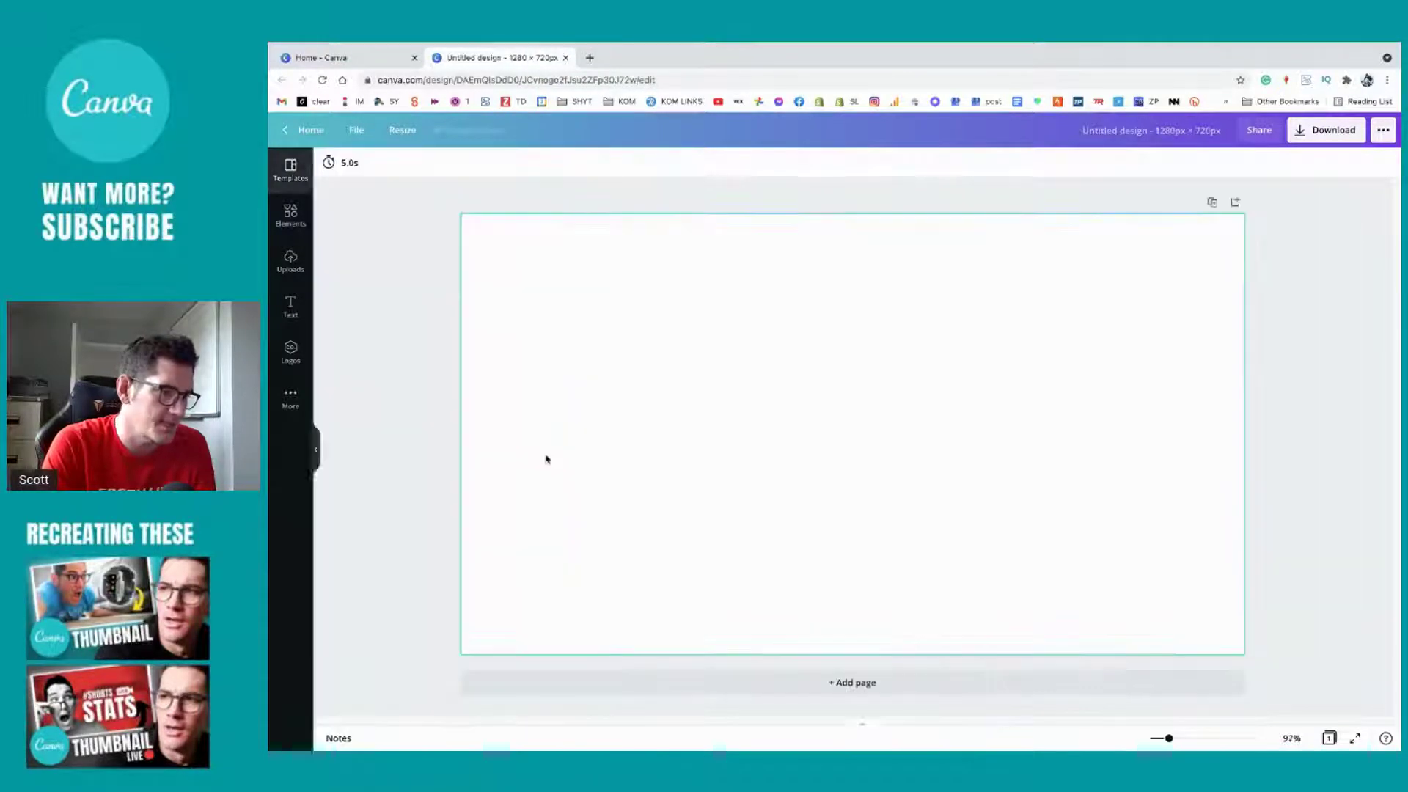
Step: Place the uploaded Canva thumbnail with the smartwatch on page 1 and enlarge it to fill the page
click(291, 260)
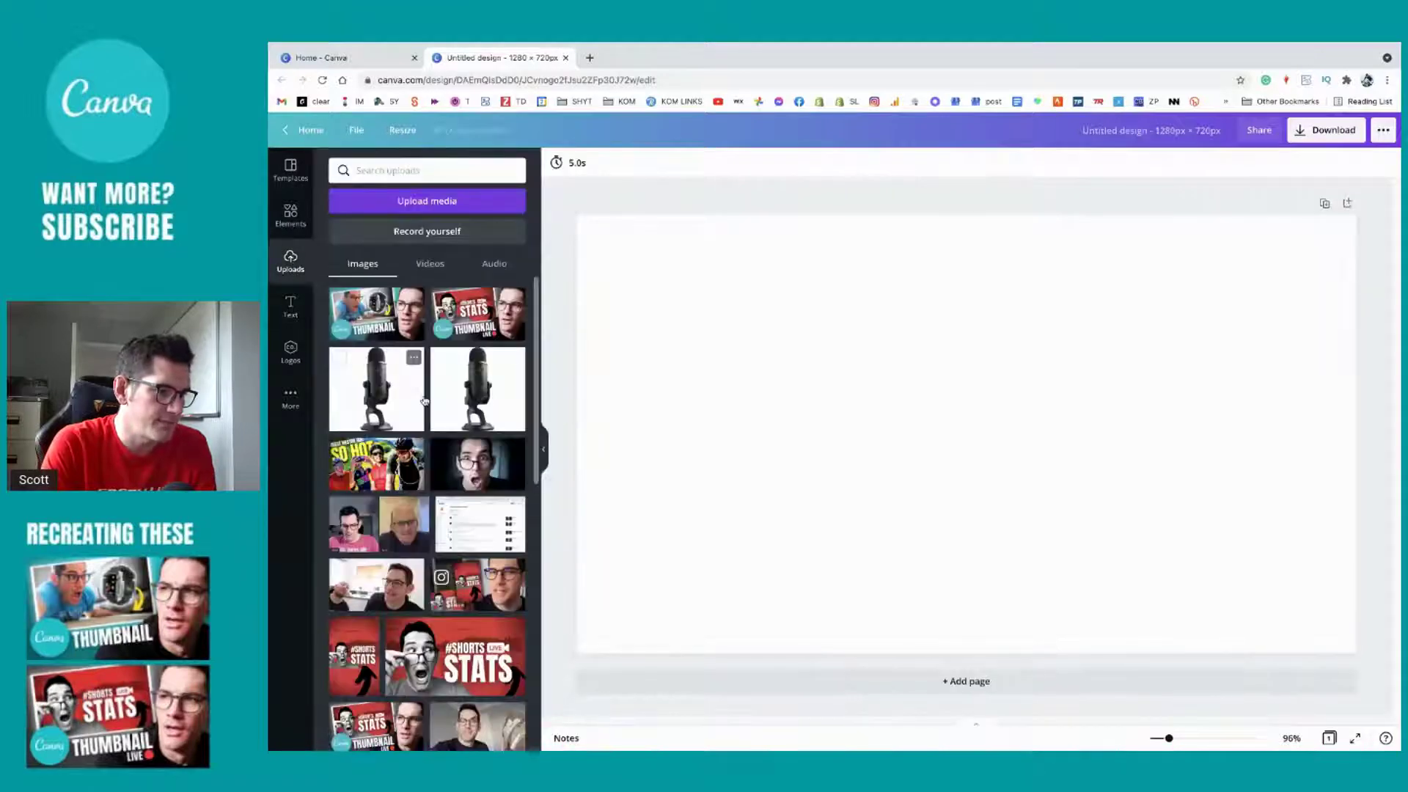
drag(381, 316, 631, 242)
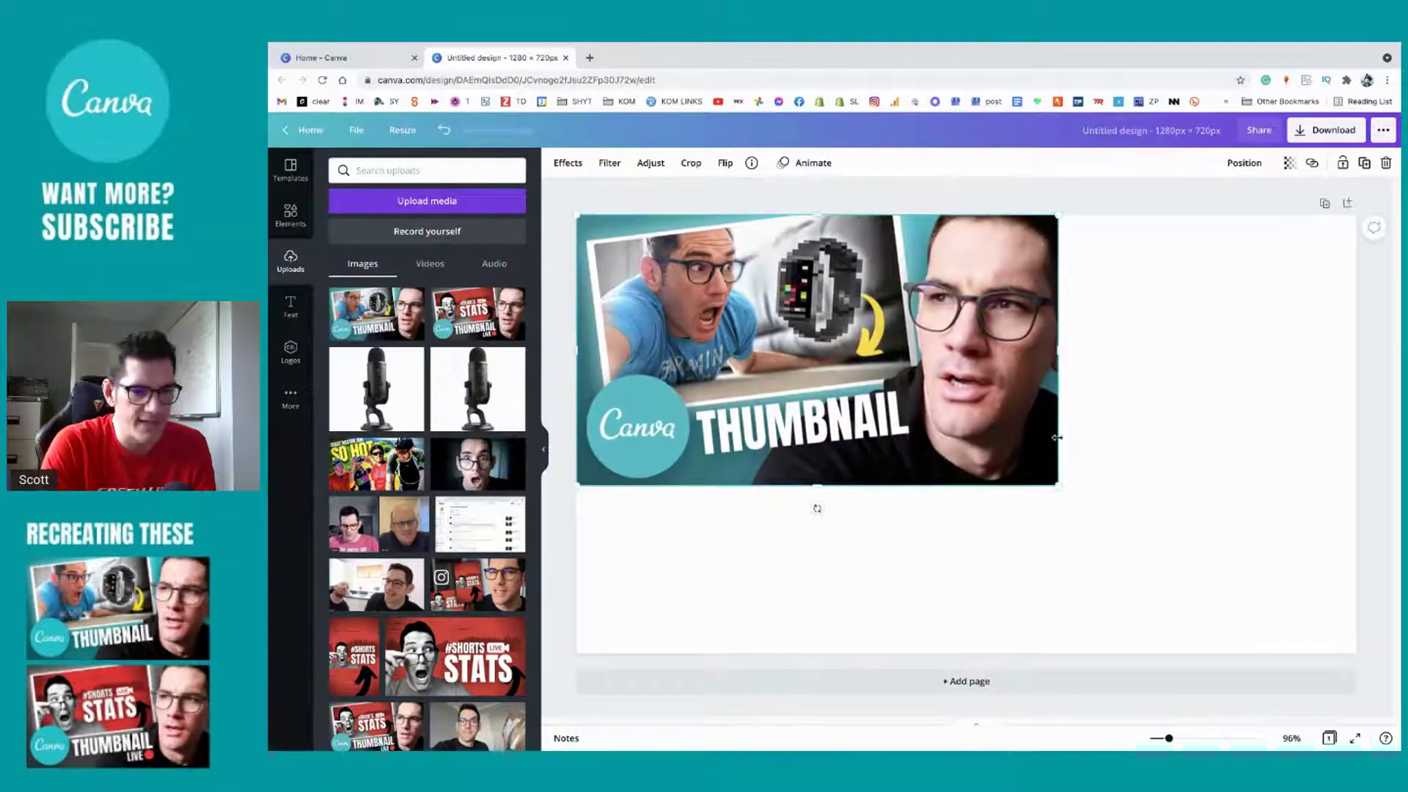
drag(1057, 485, 1361, 638)
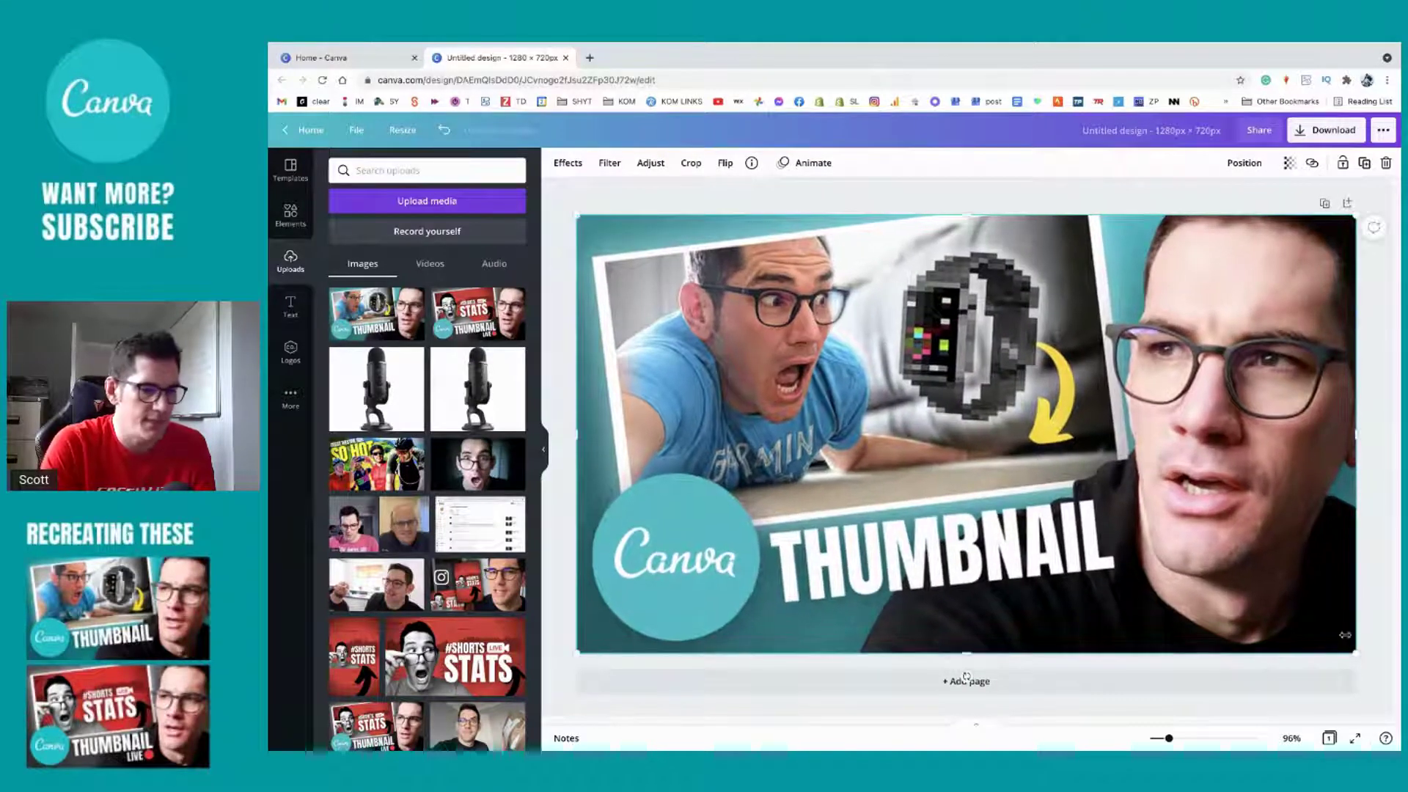
Step: Add a second page, place the uploaded red #SHORTS STATS Canva thumbnail on it and enlarge it to fill the page
click(1348, 203)
click(476, 323)
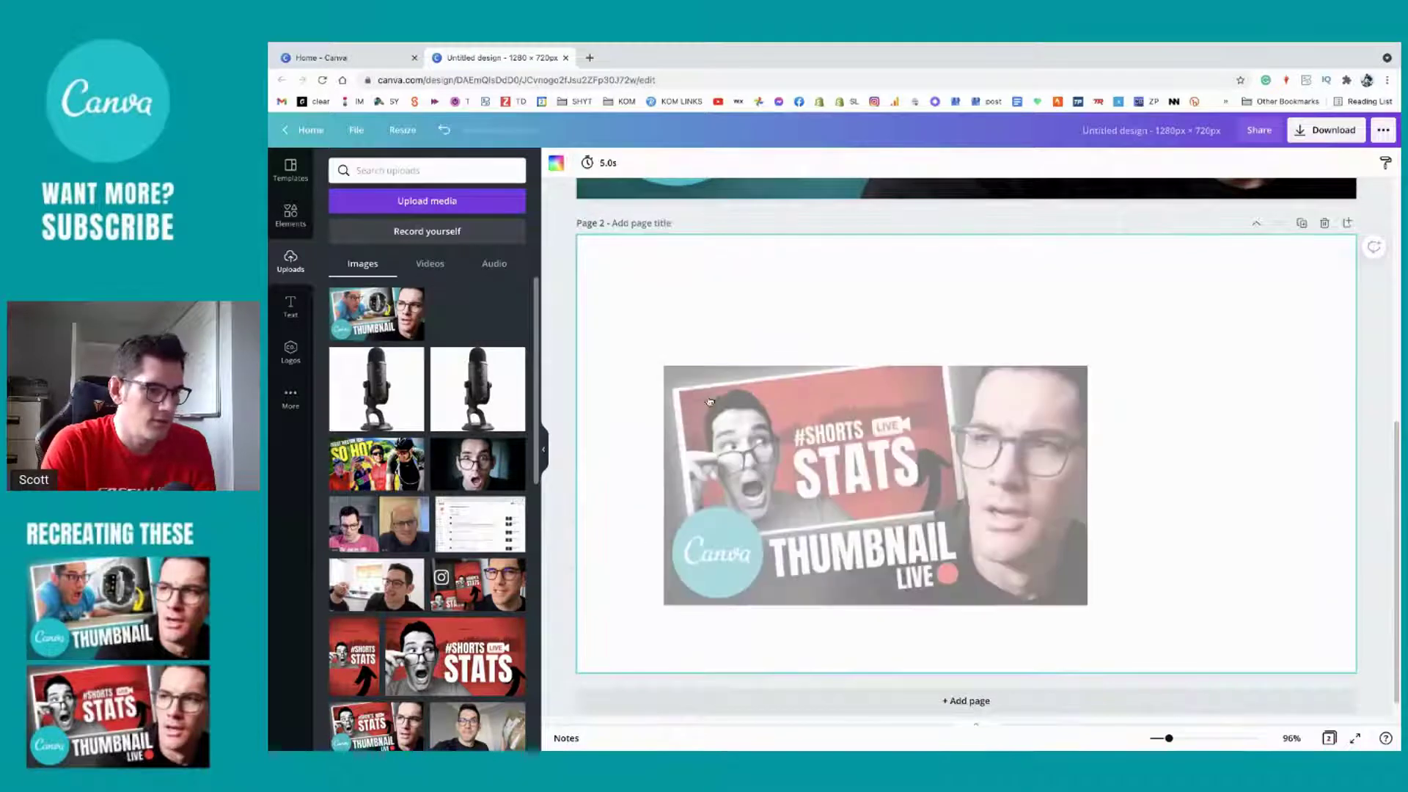
drag(747, 446, 661, 315)
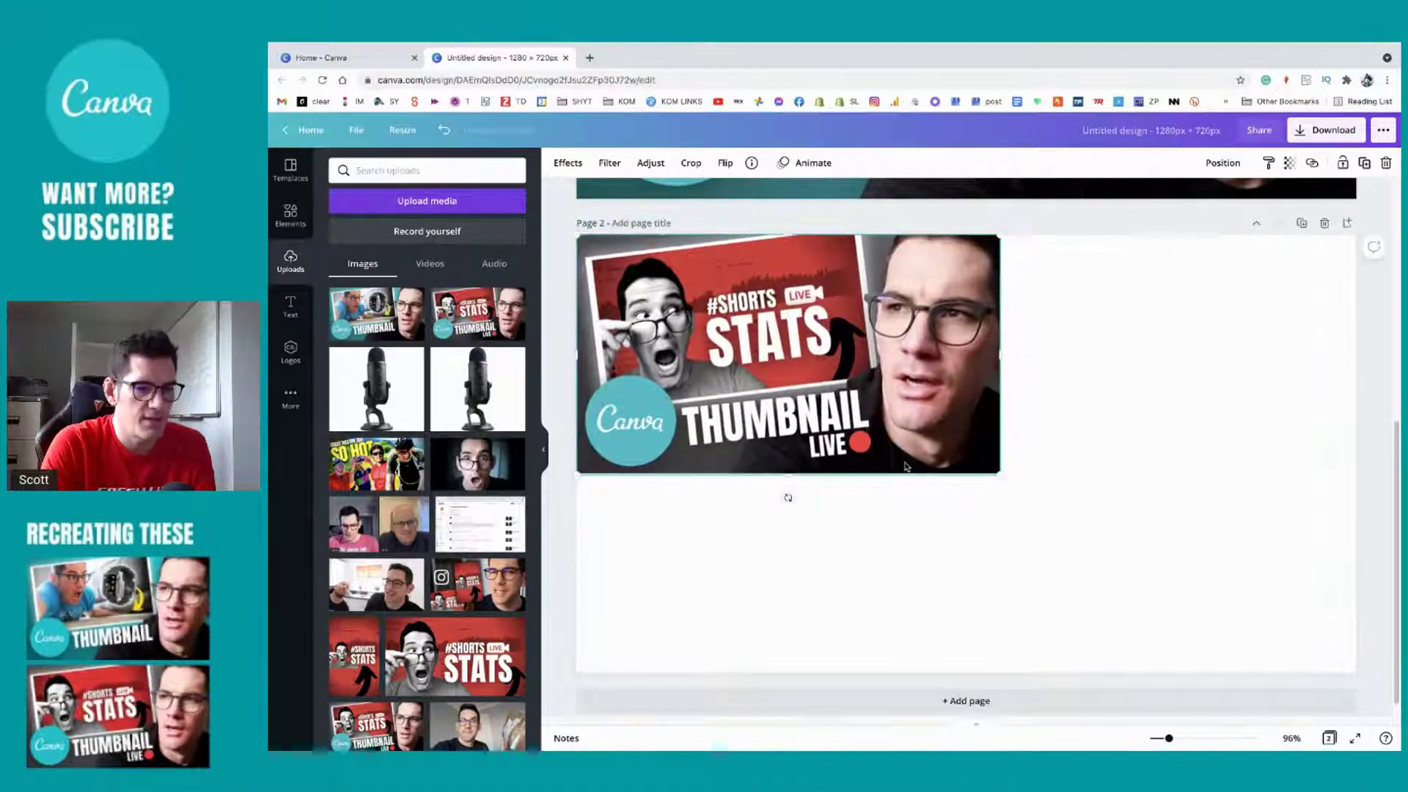
drag(1000, 473, 1360, 673)
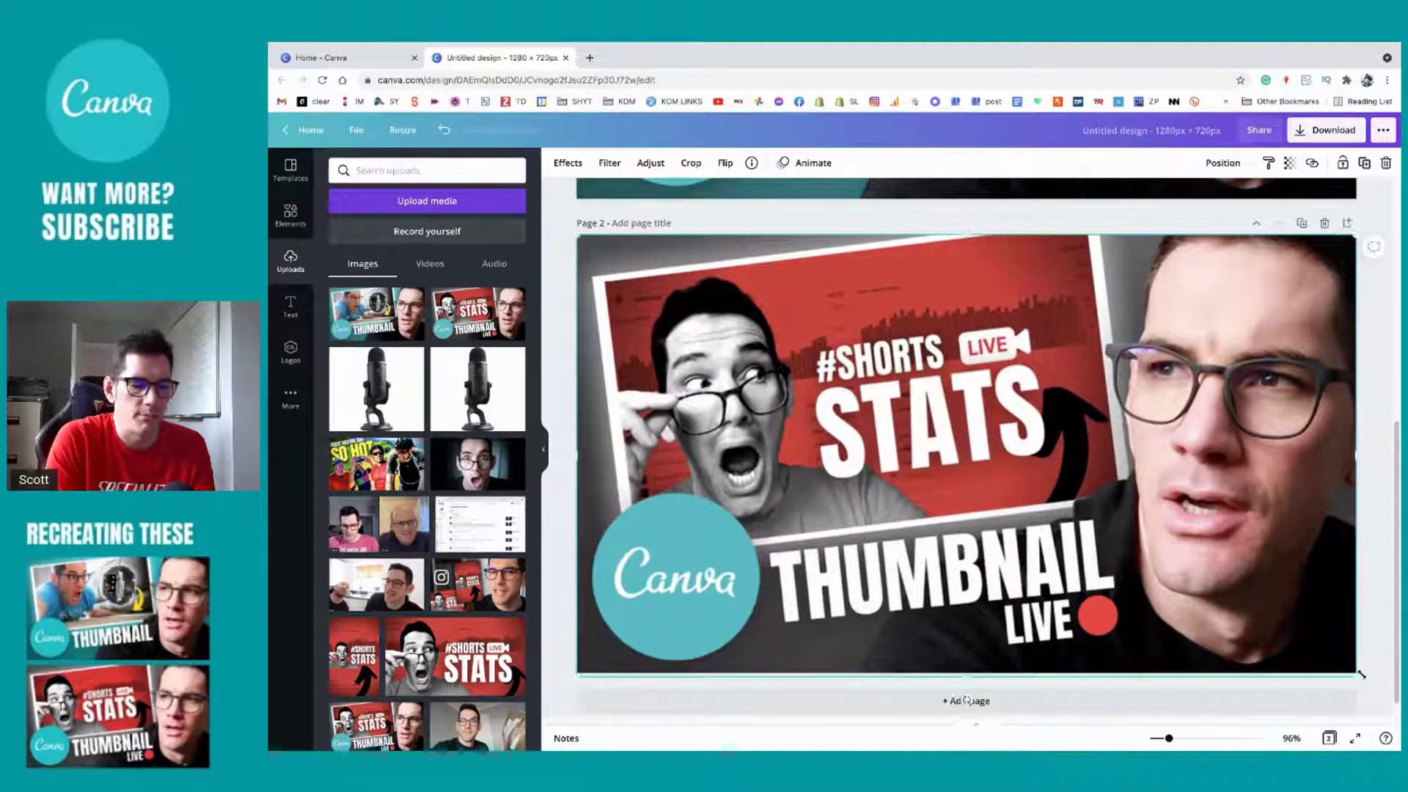
Step: Compare the two example thumbnails on pages 1 and 2, looking at their tilted photo frames, logos, titles and portraits
scroll(894, 392, up, 1)
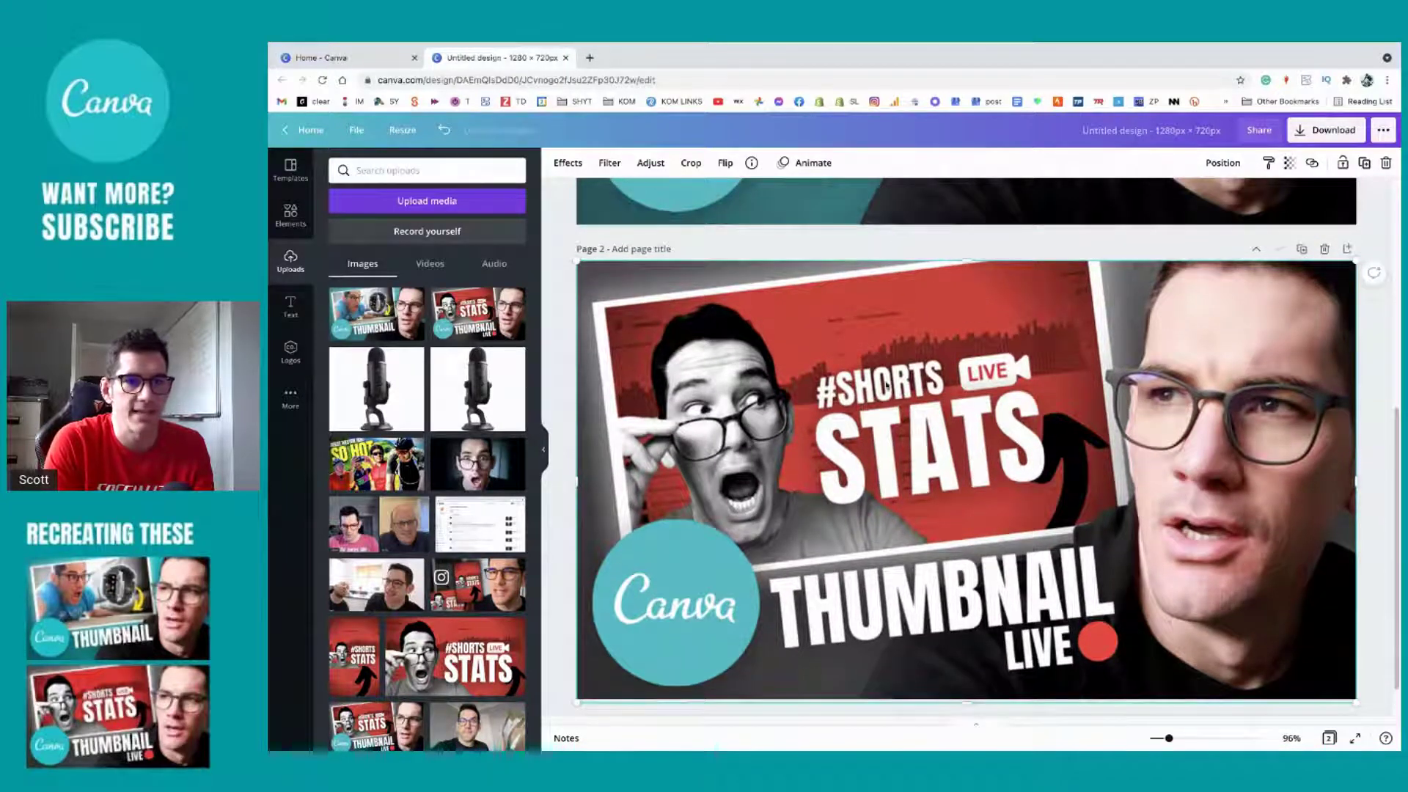
scroll(909, 375, up, 5)
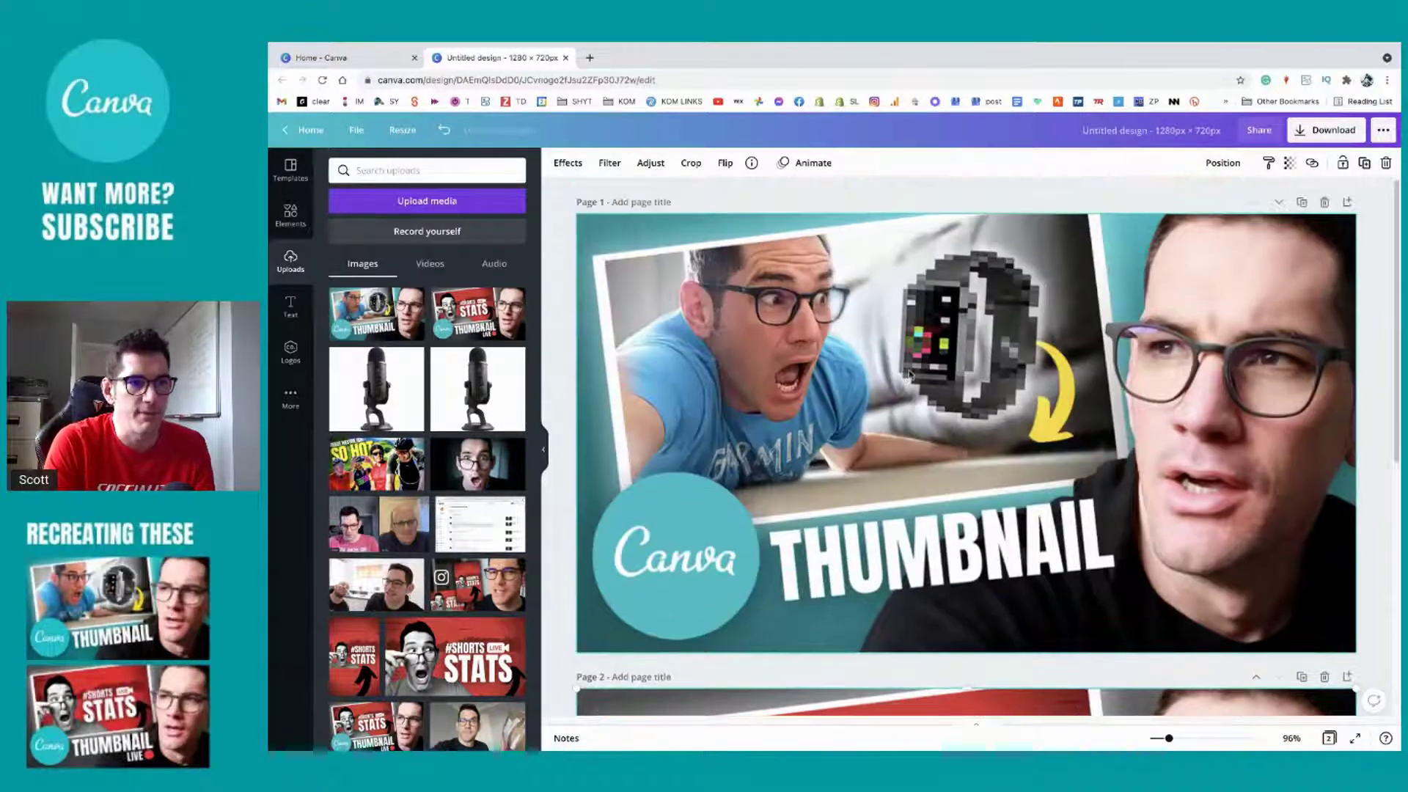
scroll(909, 374, down, 5)
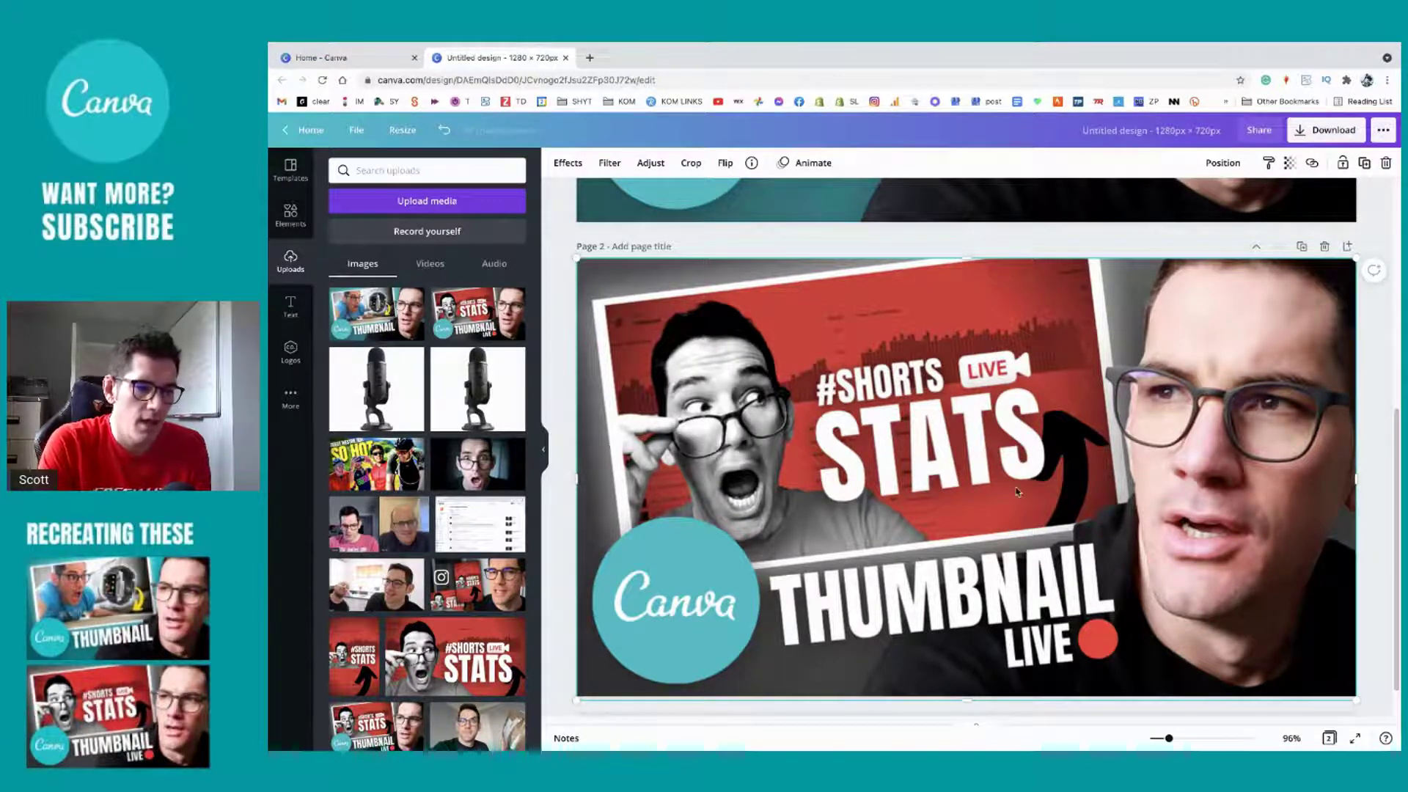
scroll(1017, 492, up, 5)
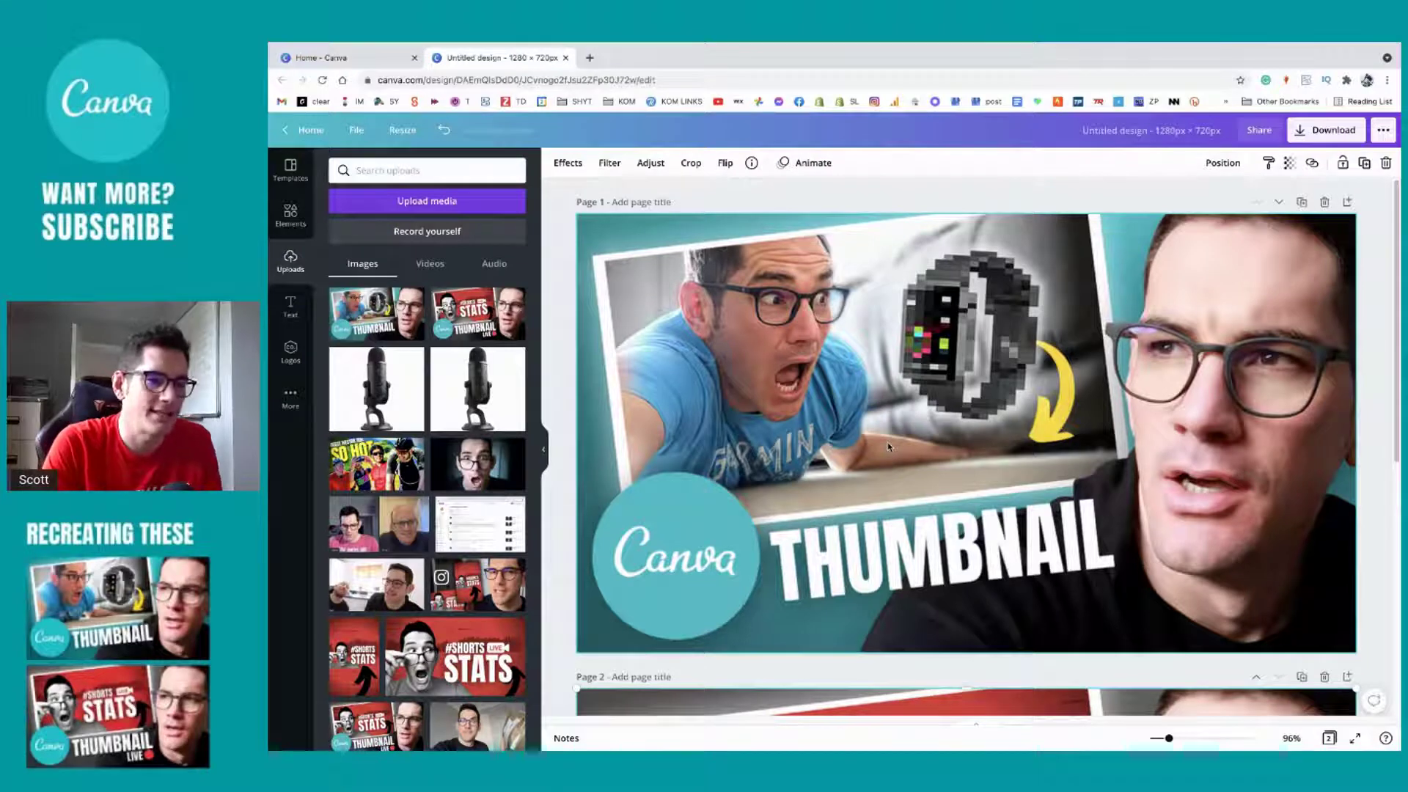
scroll(917, 471, down, 5)
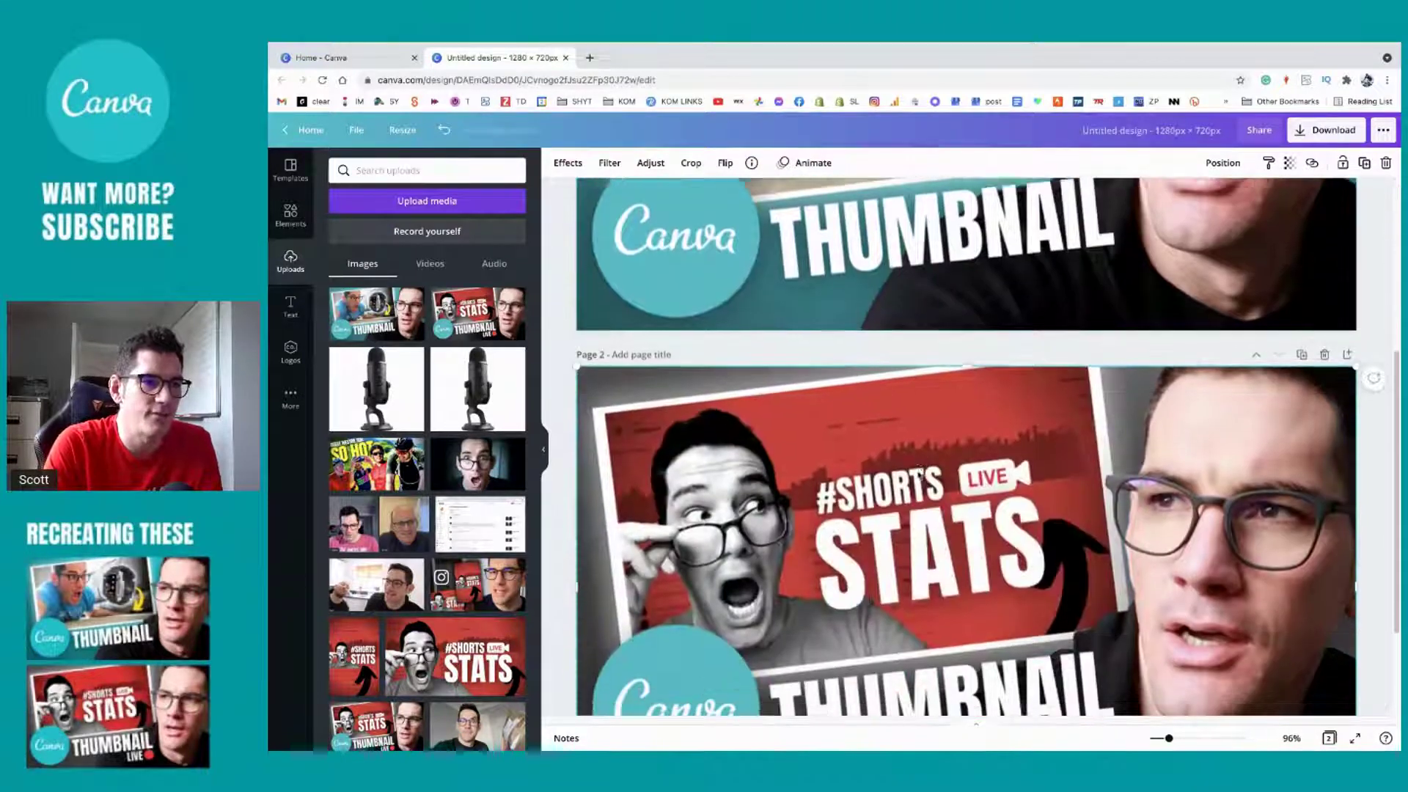
scroll(918, 474, down, 2)
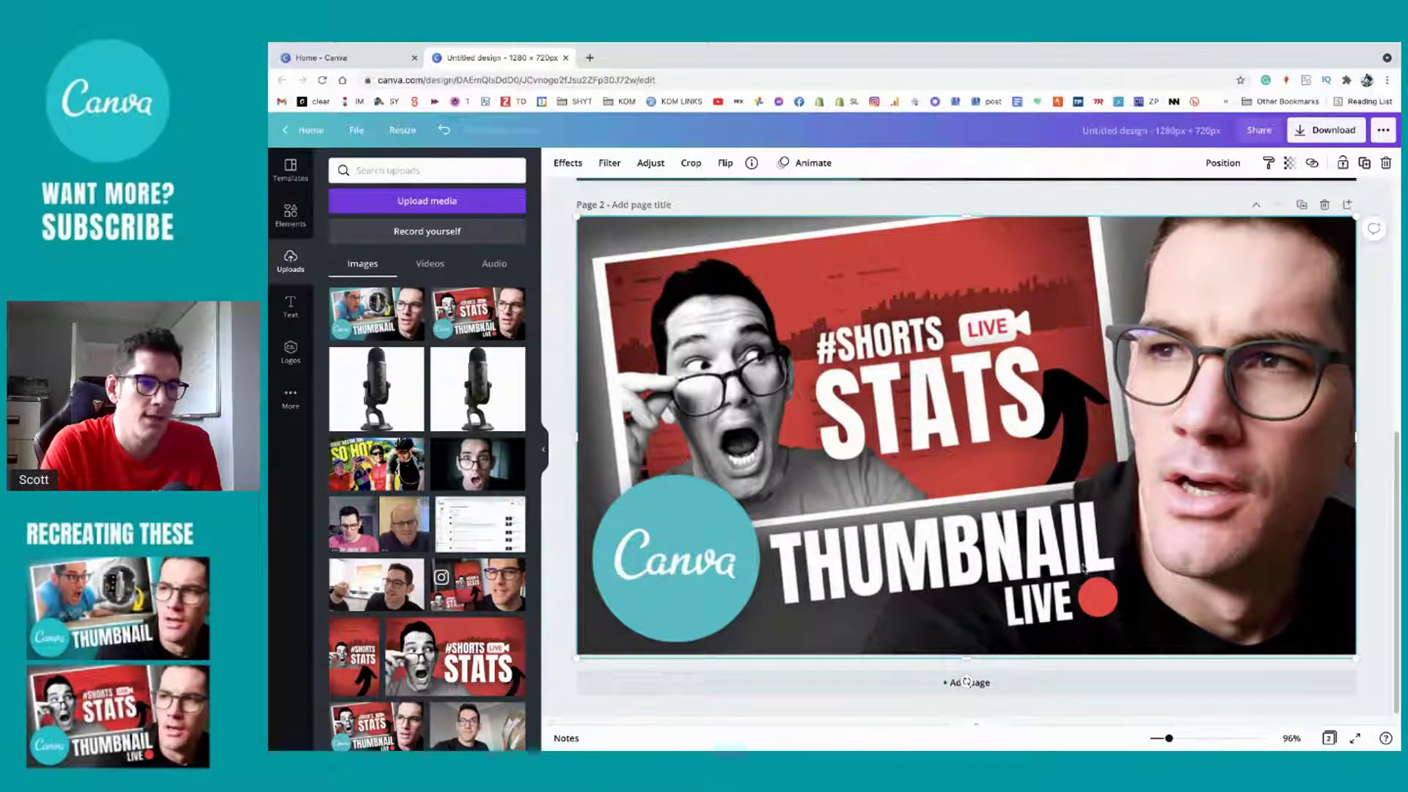
scroll(1080, 566, up, 1)
scroll(1081, 561, up, 2)
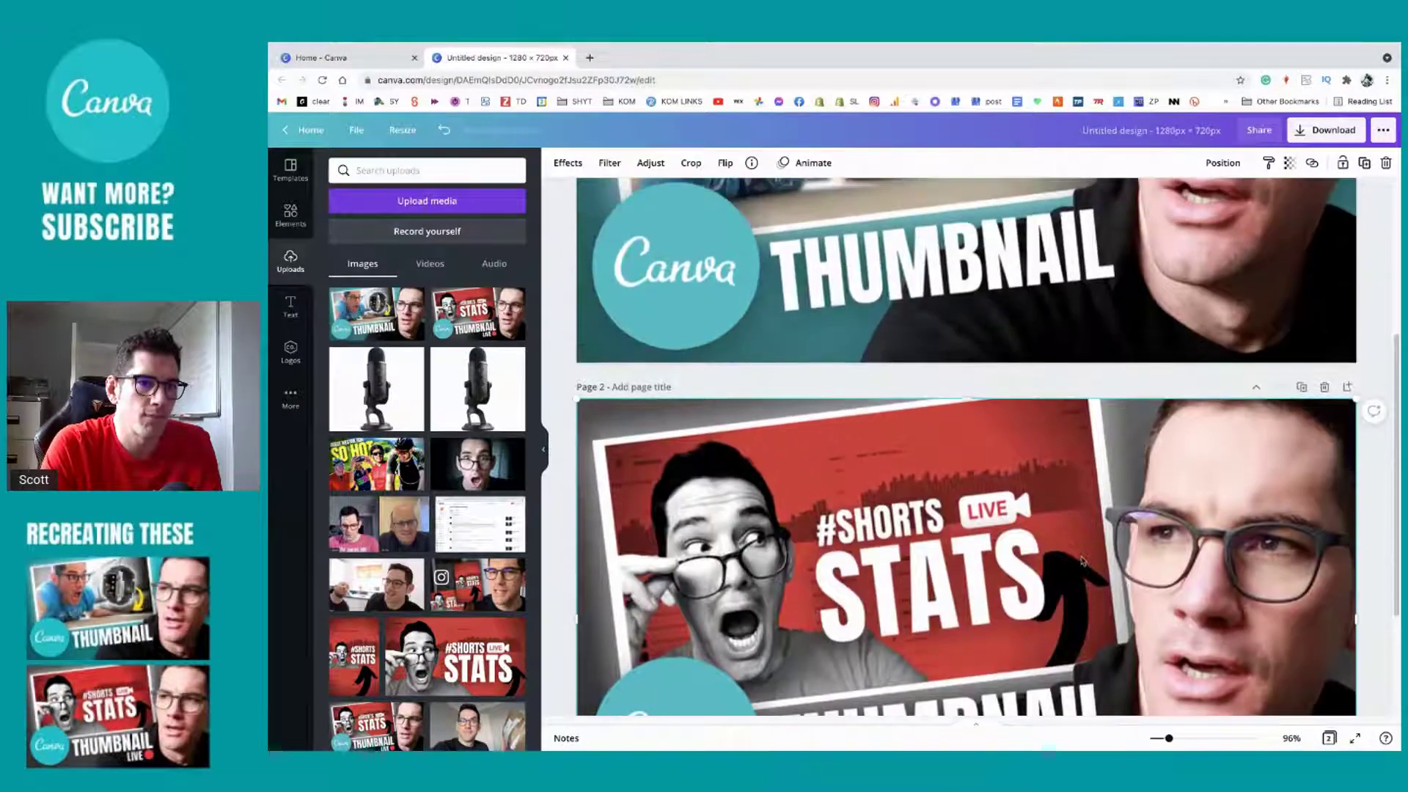
scroll(1081, 561, down, 2)
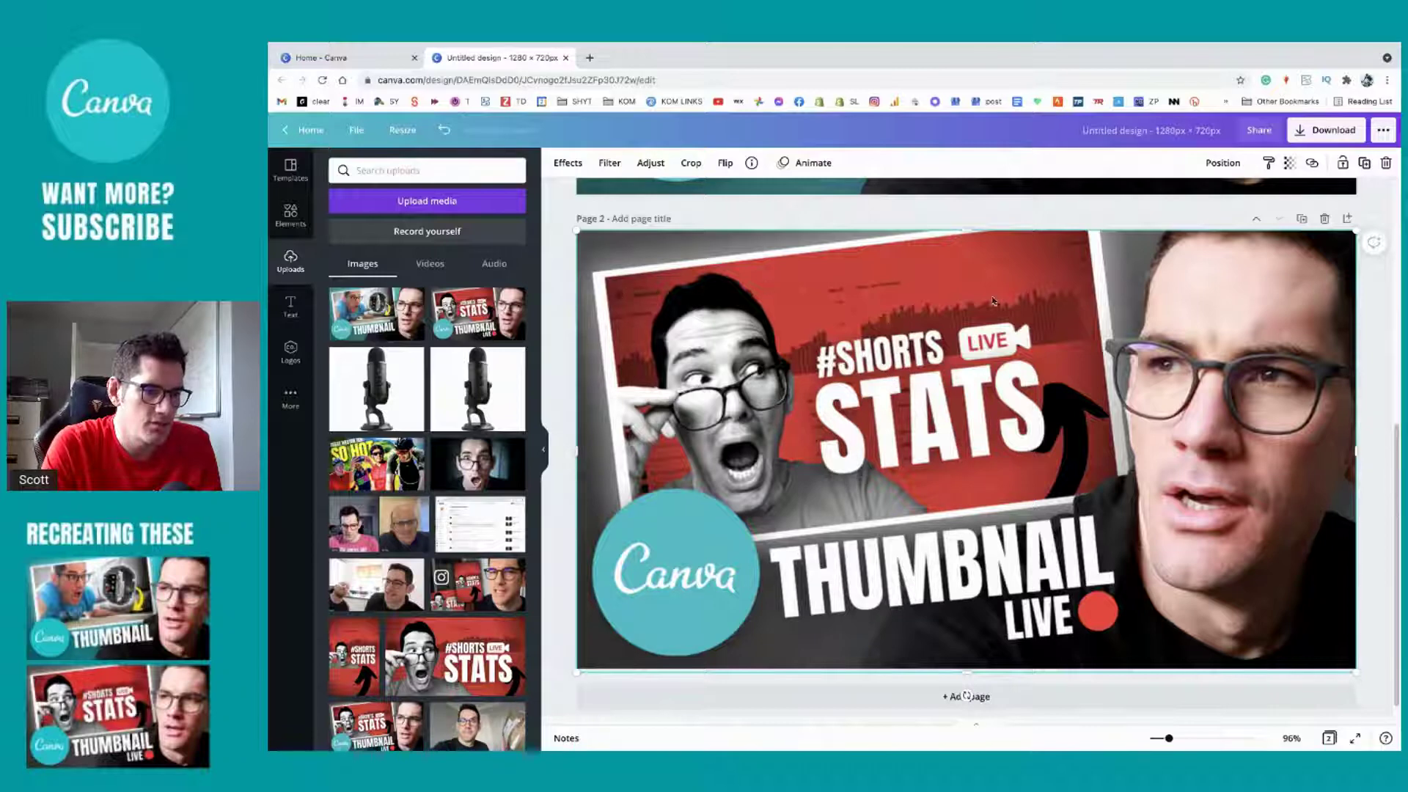
scroll(953, 400, up, 1)
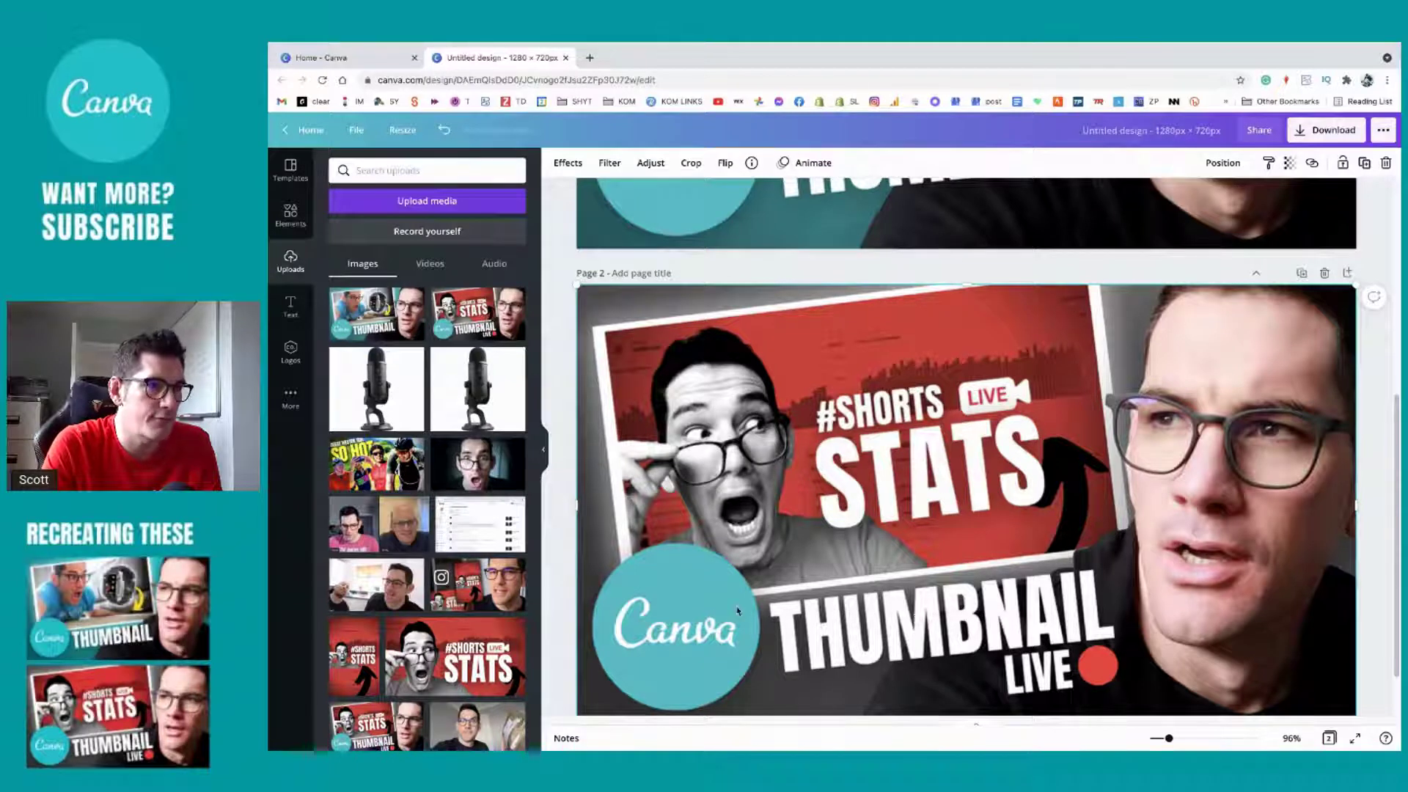
scroll(737, 611, up, 5)
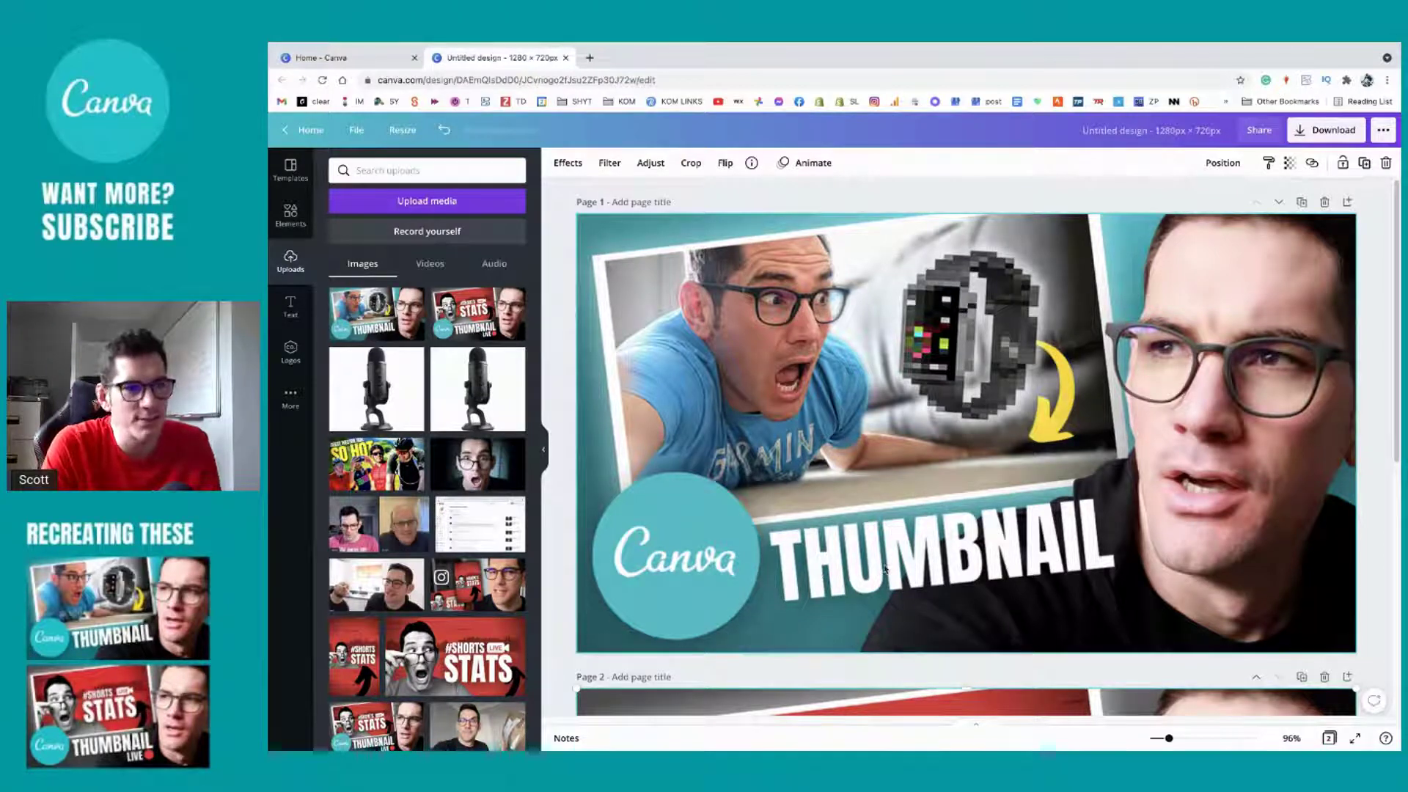
scroll(998, 550, down, 6)
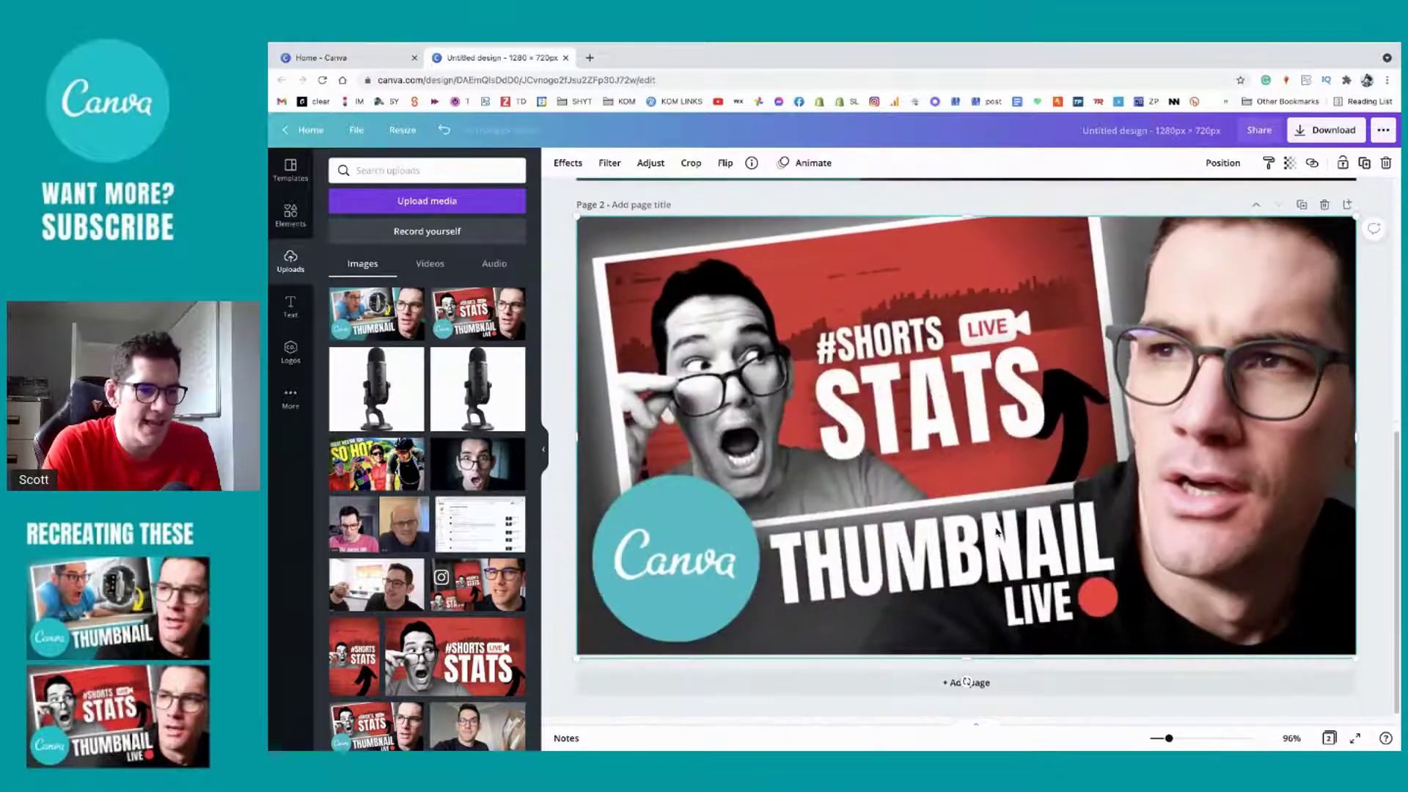
Step: Insert a blank page directly after page 1, between the two example thumbnails
scroll(996, 535, up, 5)
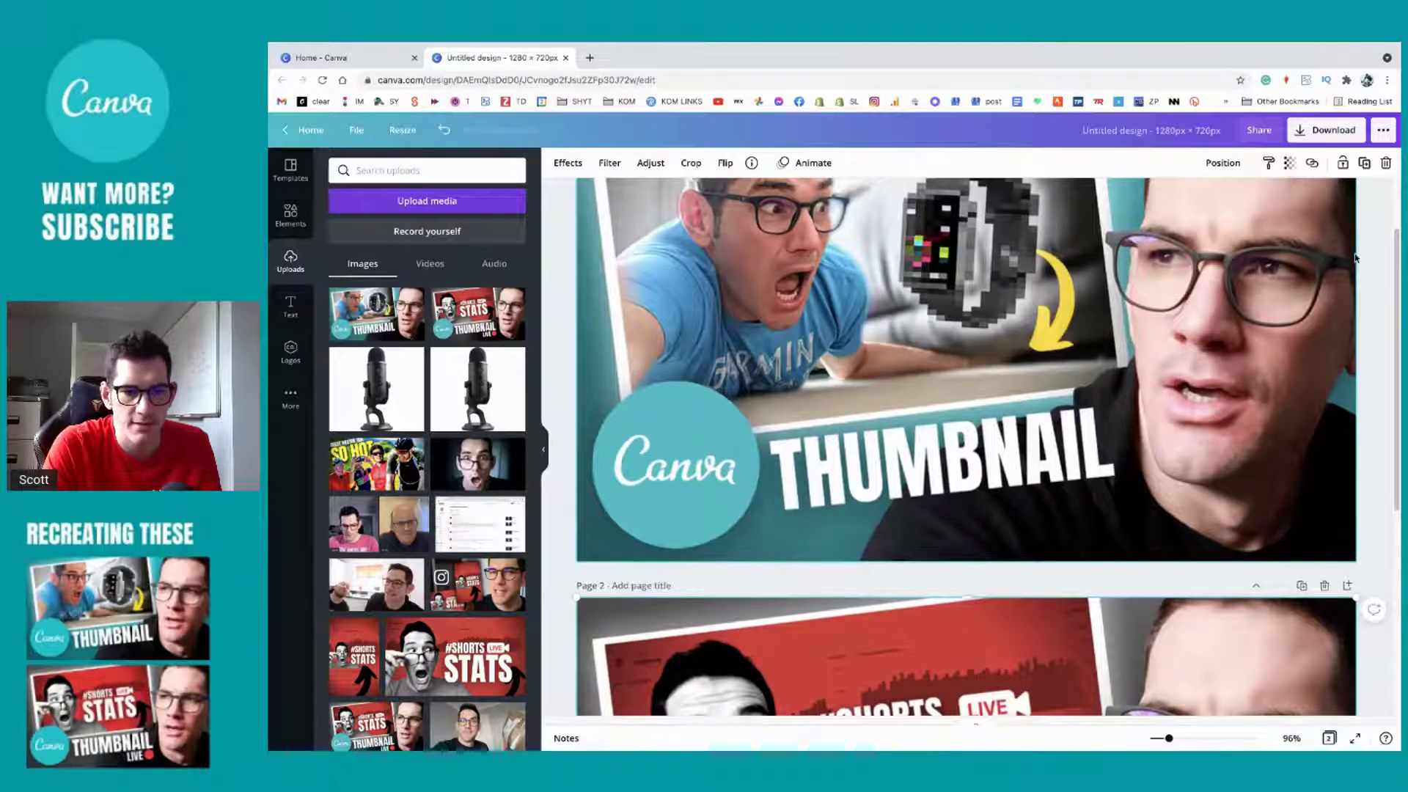
key(ctrl+Return)
scroll(1041, 329, up, 5)
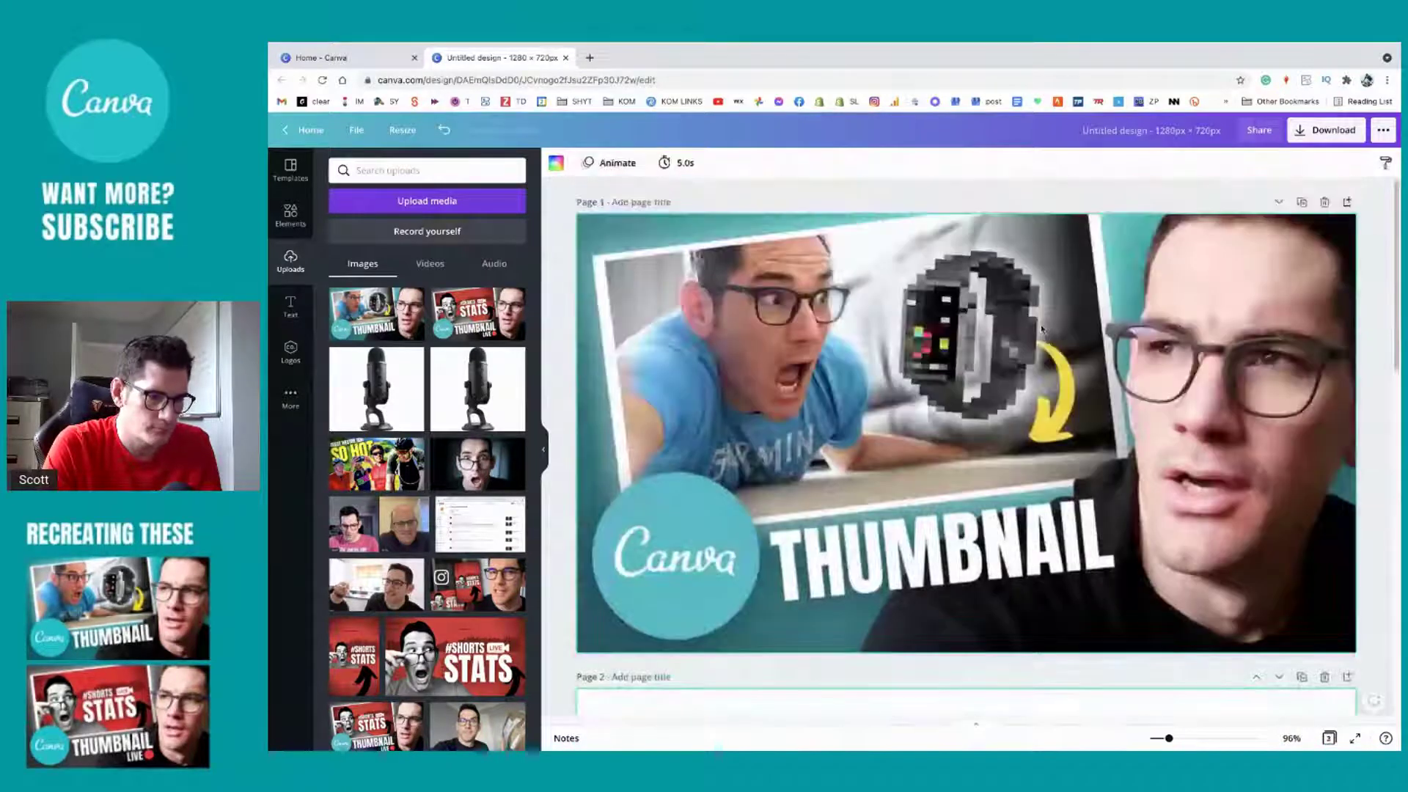
Step: Upload the #SHORTS LIVE STATS image by pasting it onto blank page 2, and delete the placed copy from the page
scroll(1041, 330, down, 6)
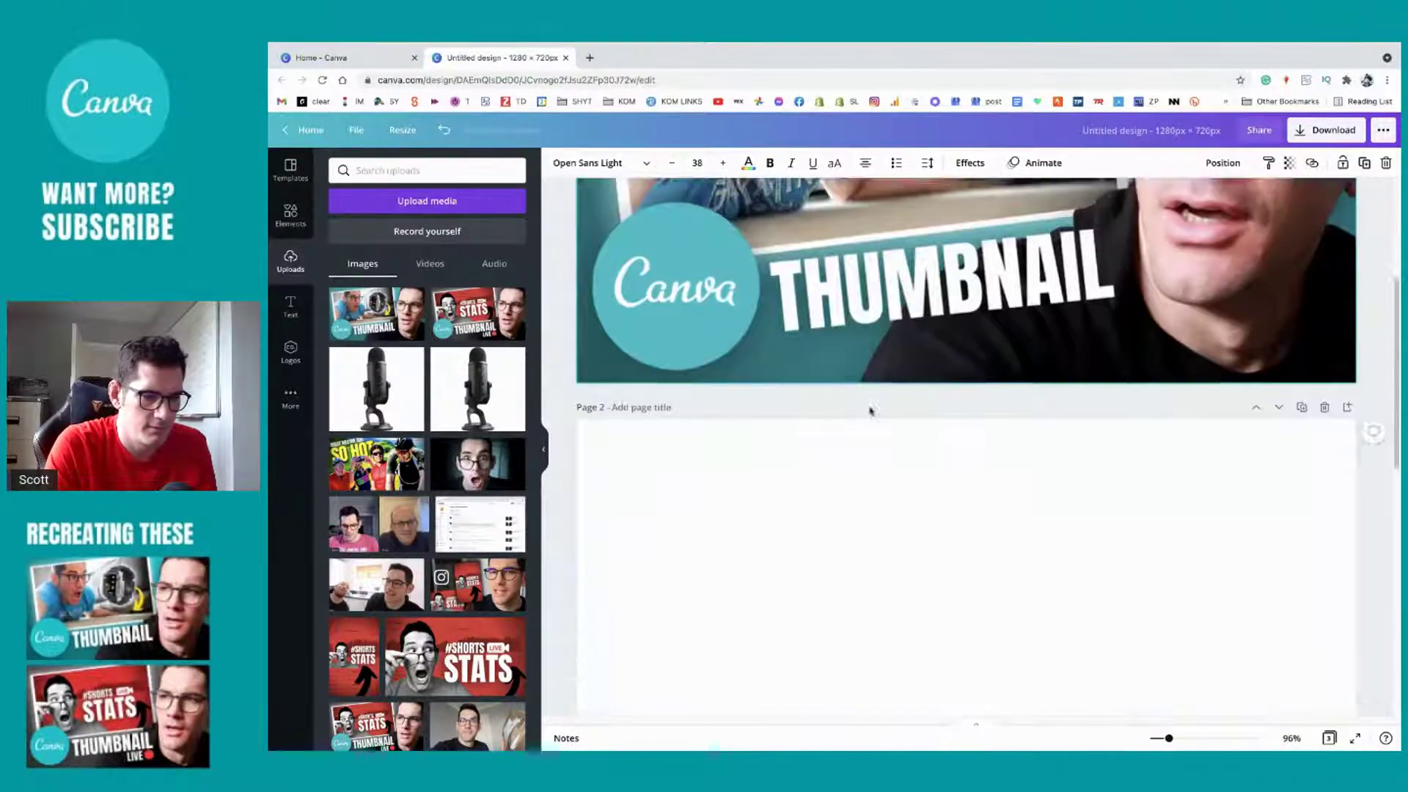
scroll(870, 409, down, 10)
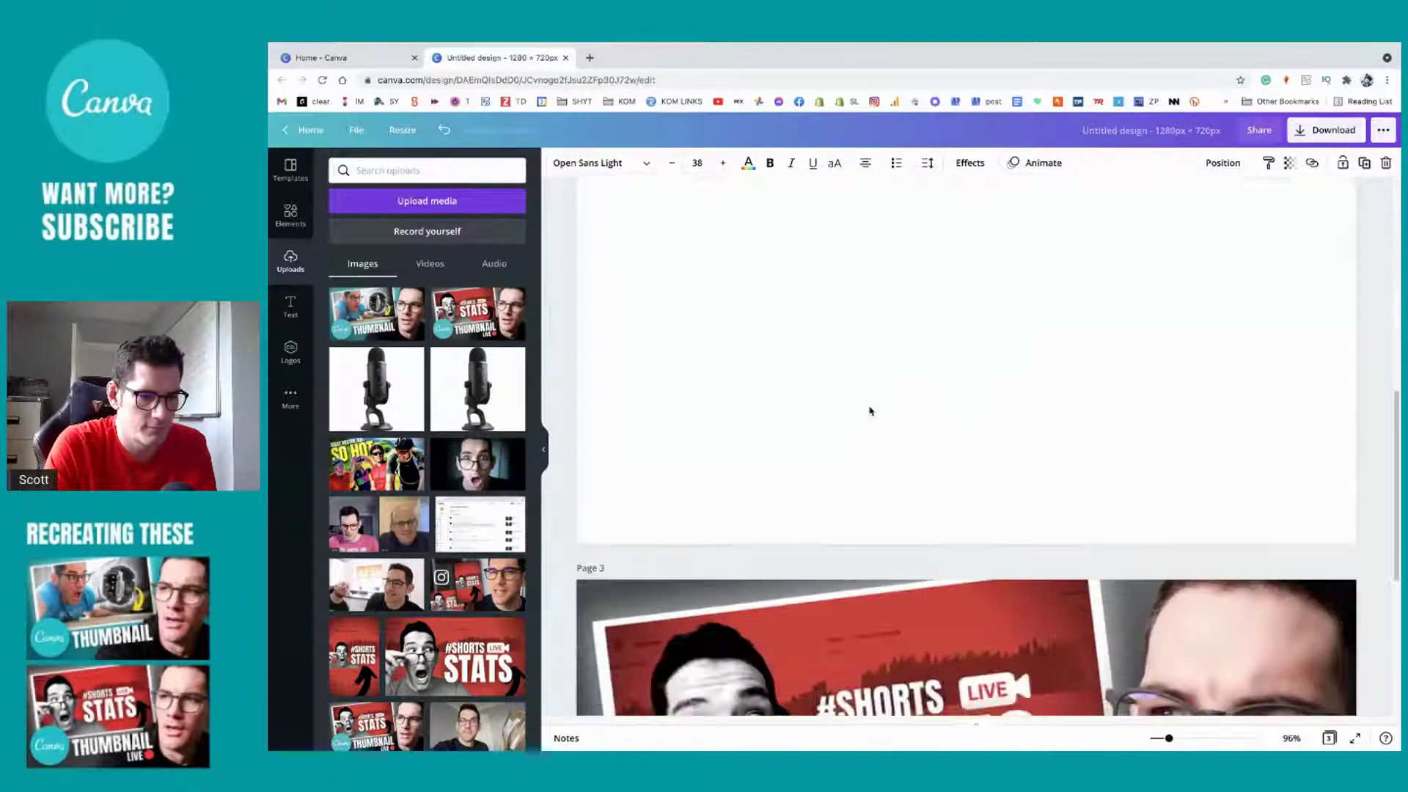
click(870, 409)
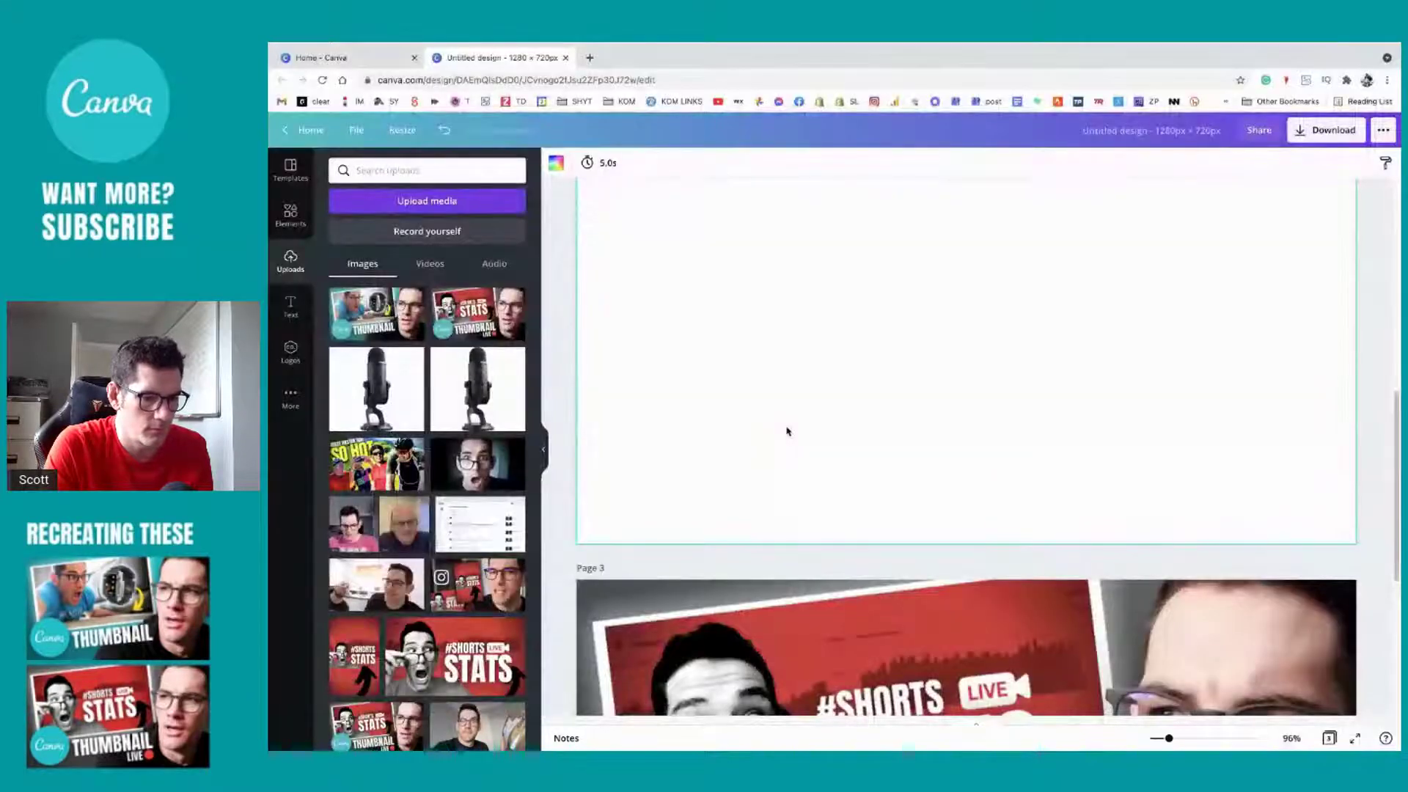
scroll(806, 418, up, 3)
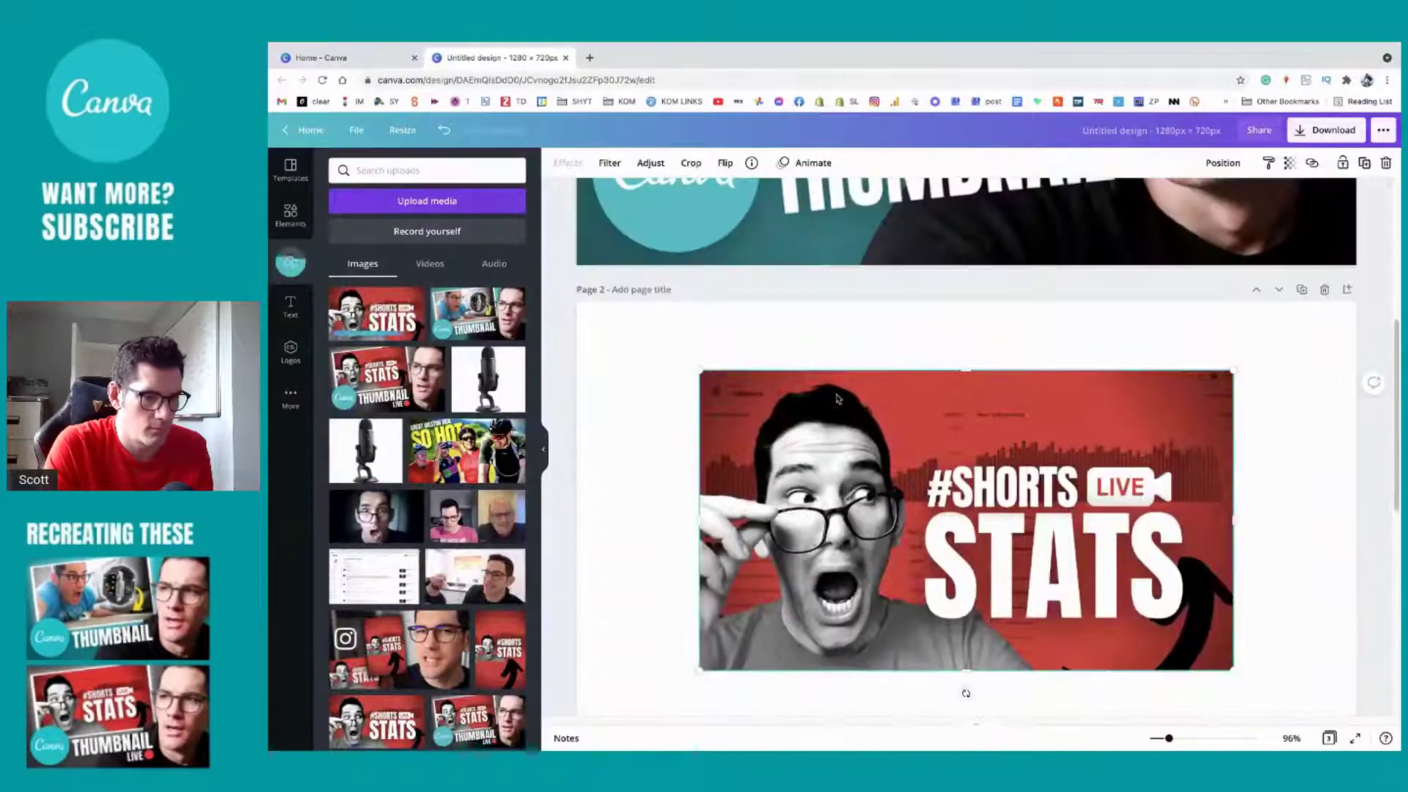
drag(857, 506, 821, 521)
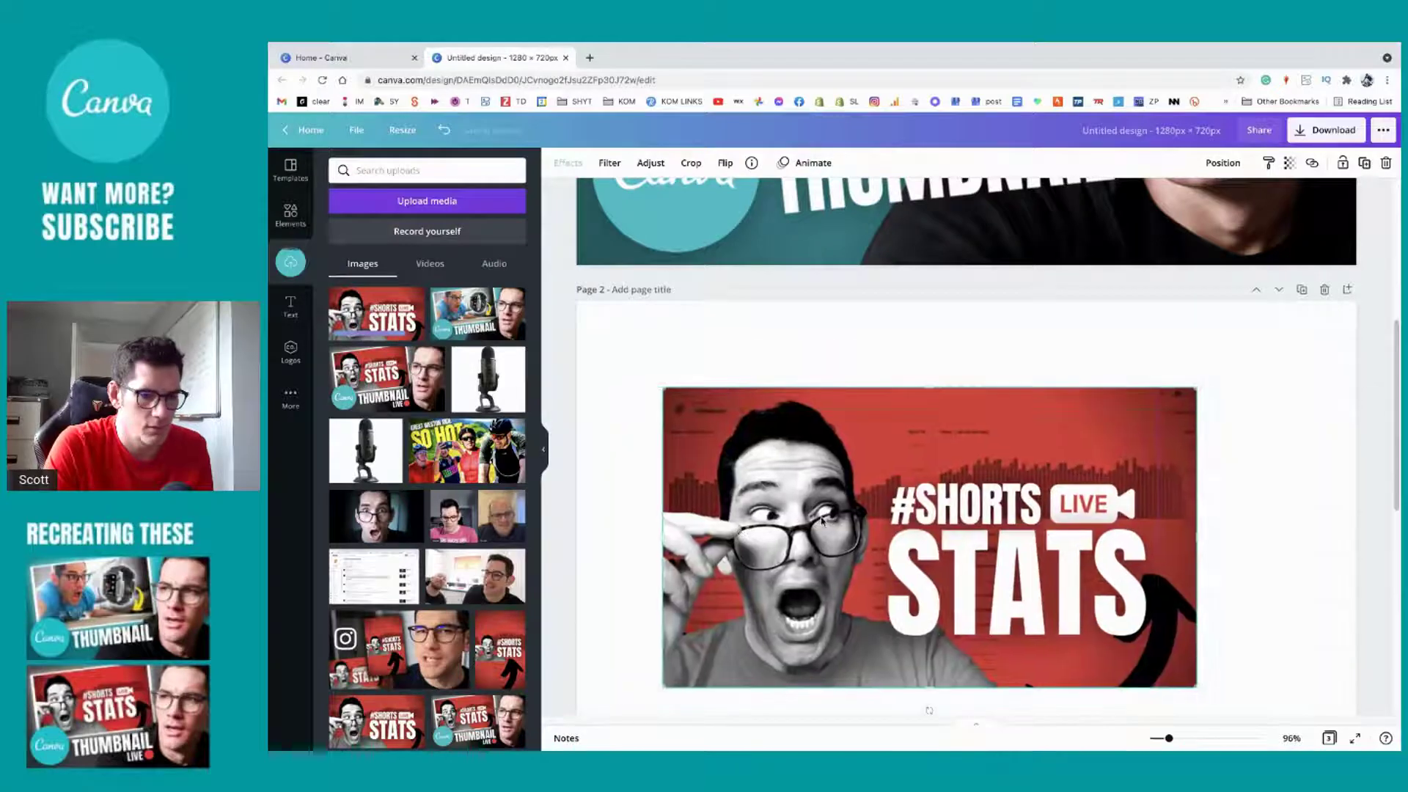
key(Delete)
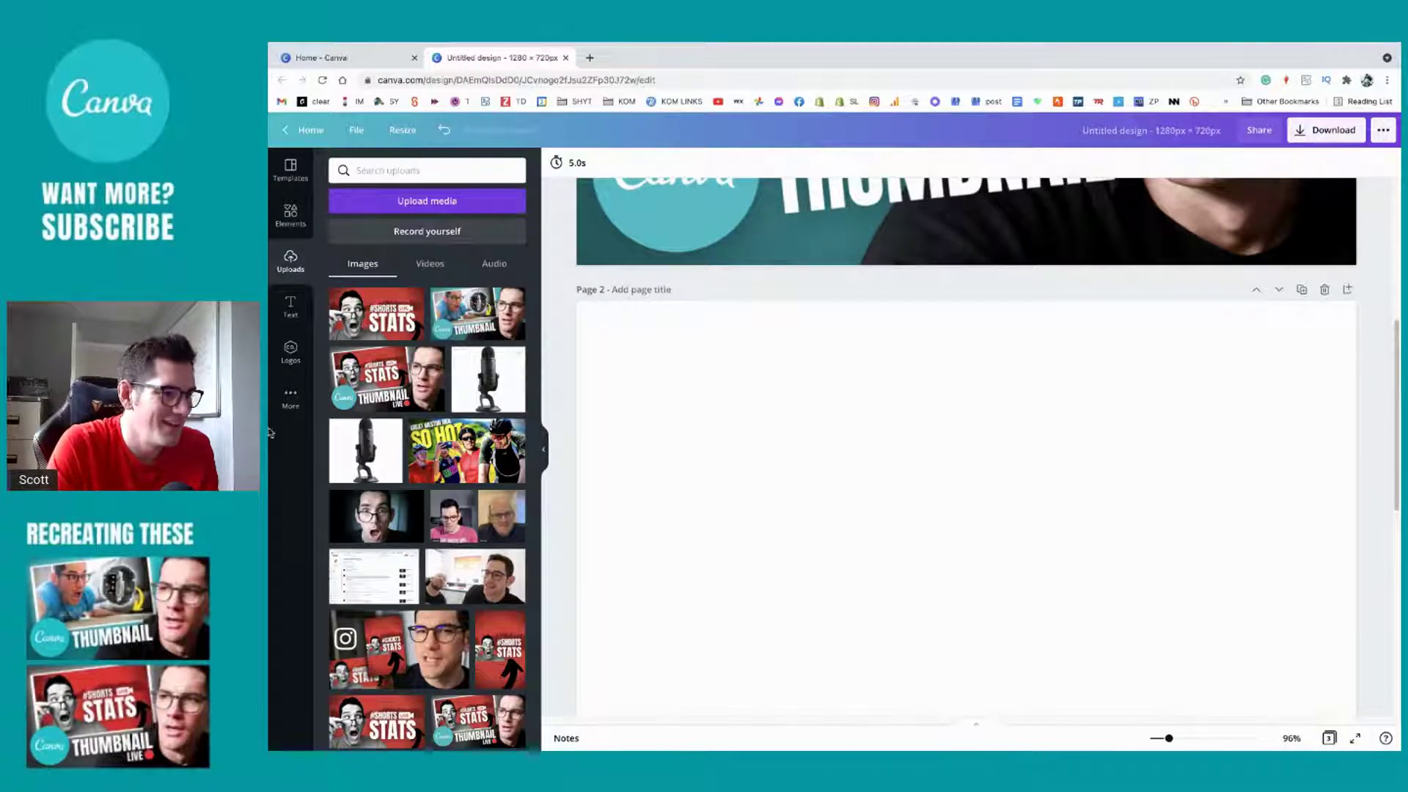
Step: Upload the portrait and smartwatch photos from the device and place the black-hoodie portrait on blank page 2
click(462, 194)
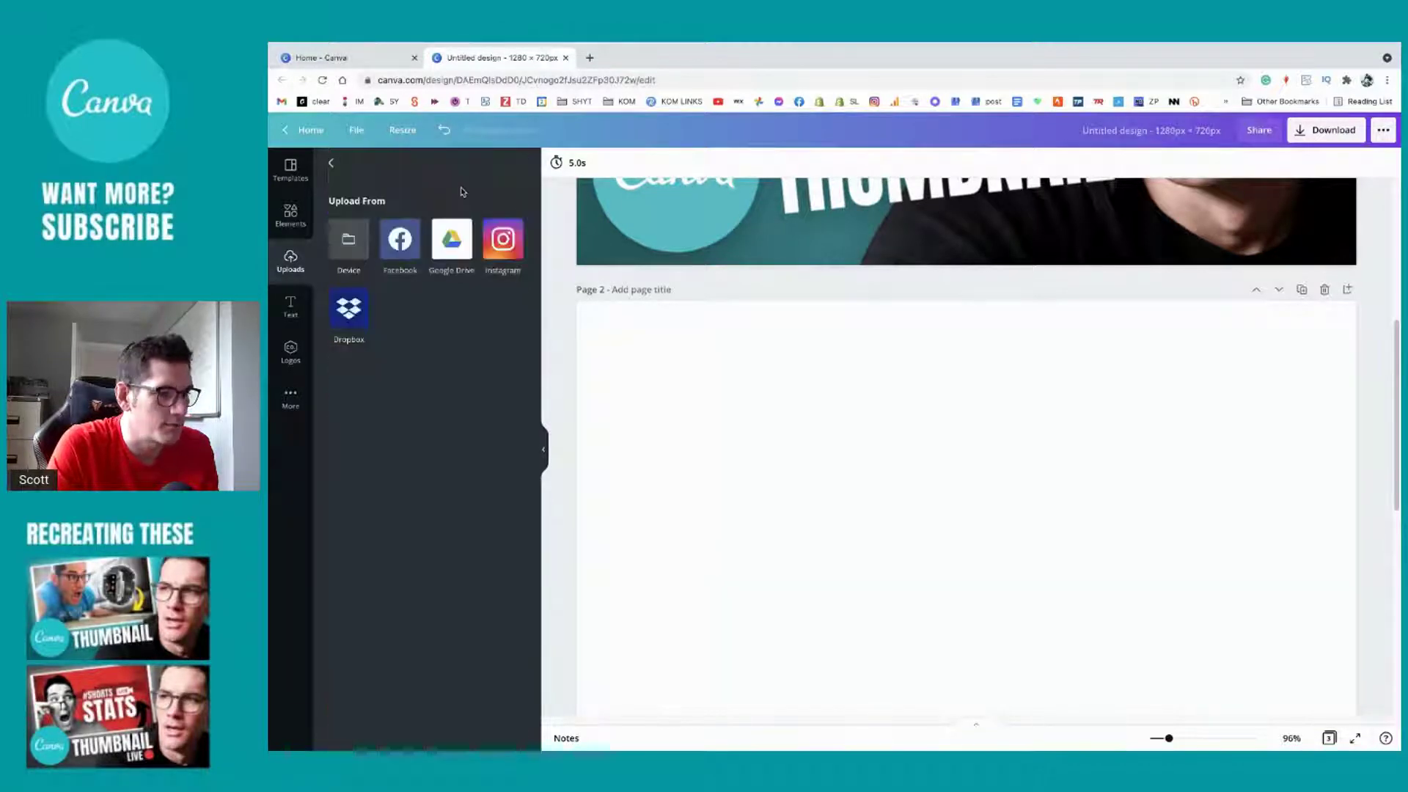
click(349, 241)
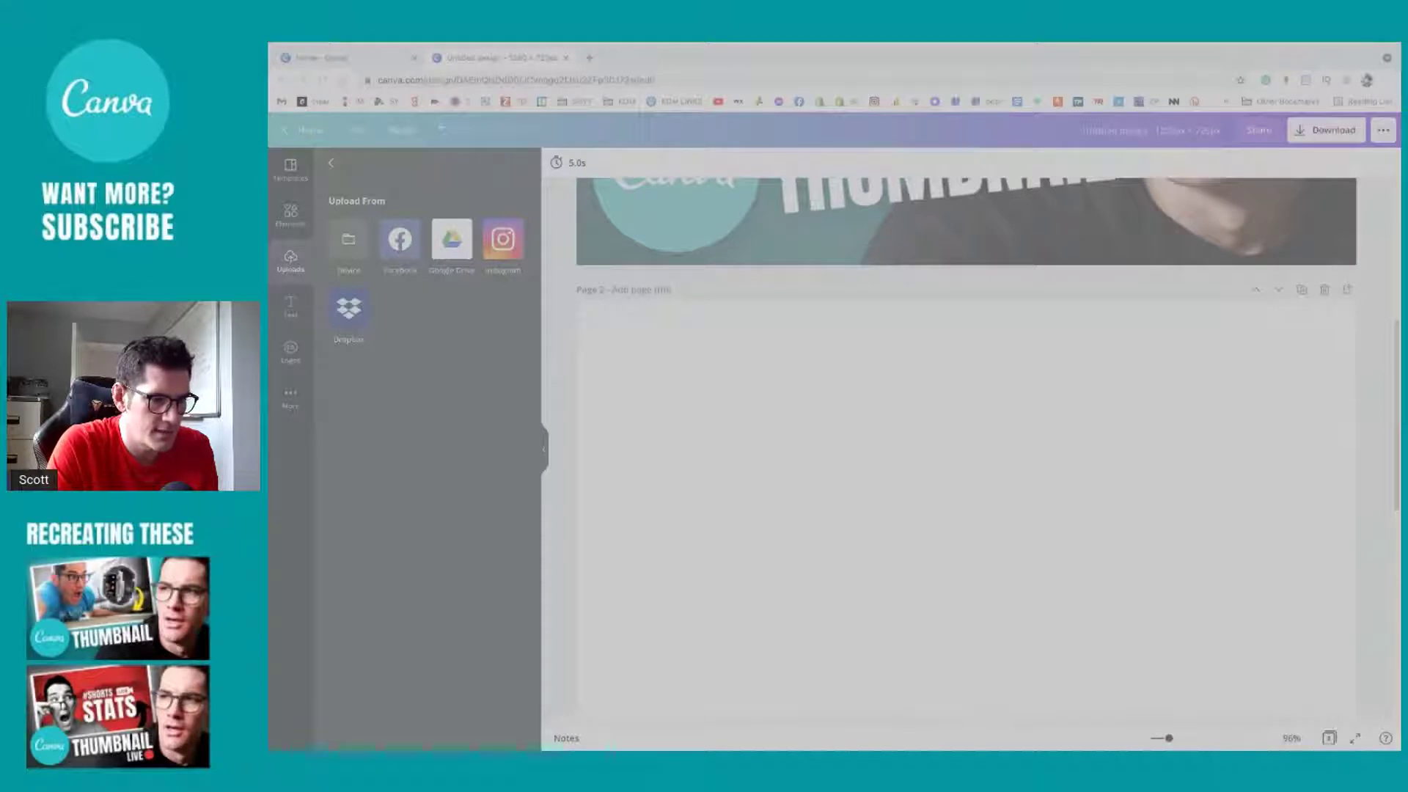
key(Escape)
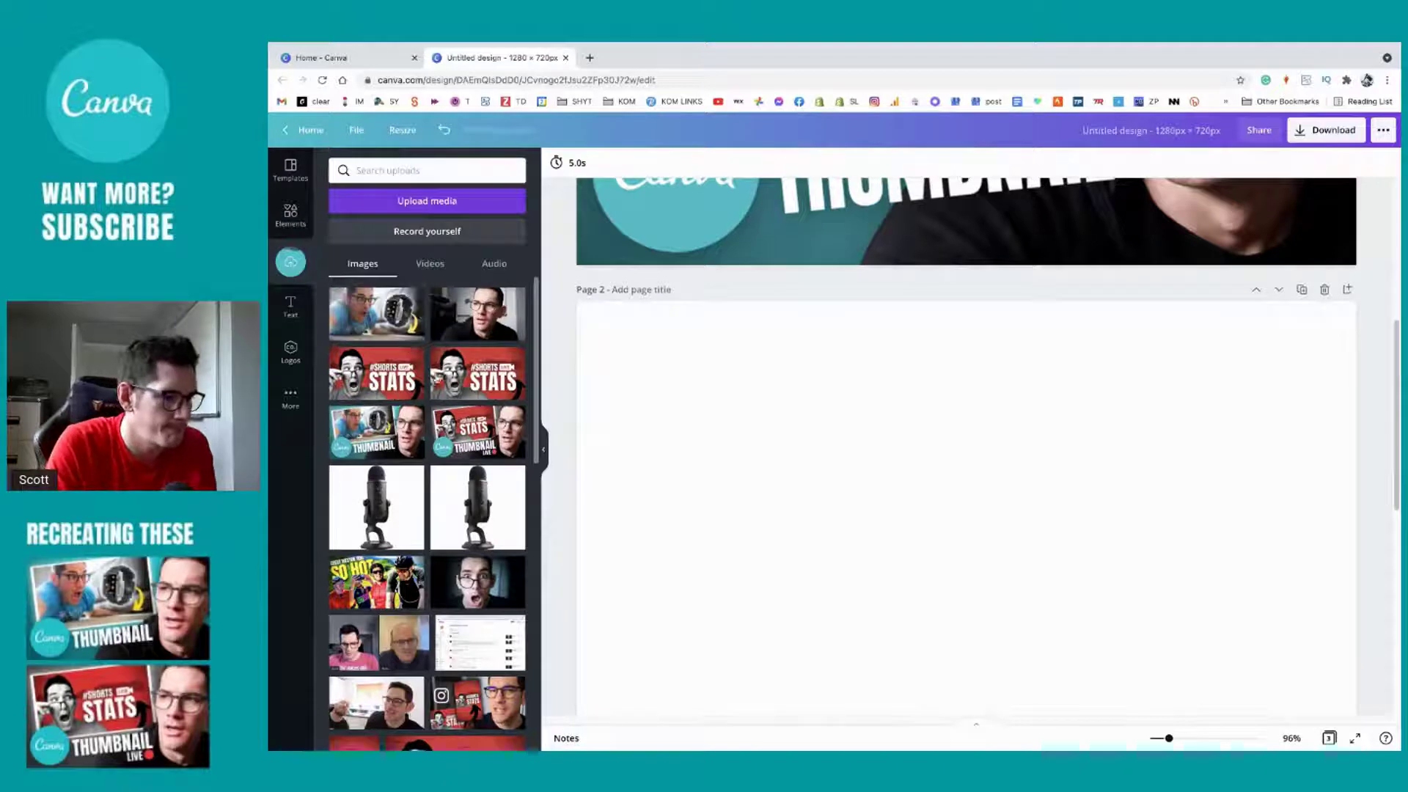
drag(486, 324, 818, 395)
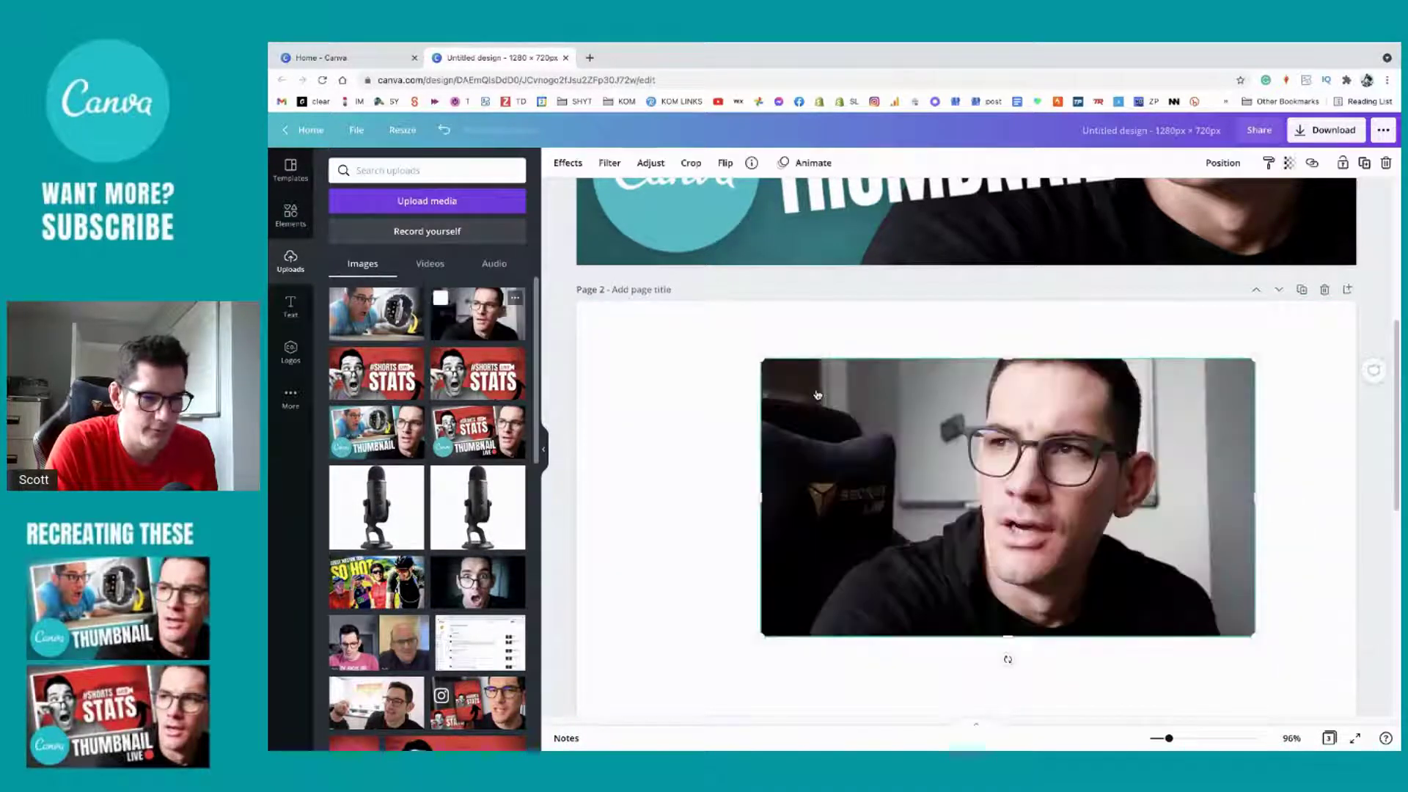
Step: Remove the background from the portrait on page 2 with Background Remover
scroll(817, 396, up, 5)
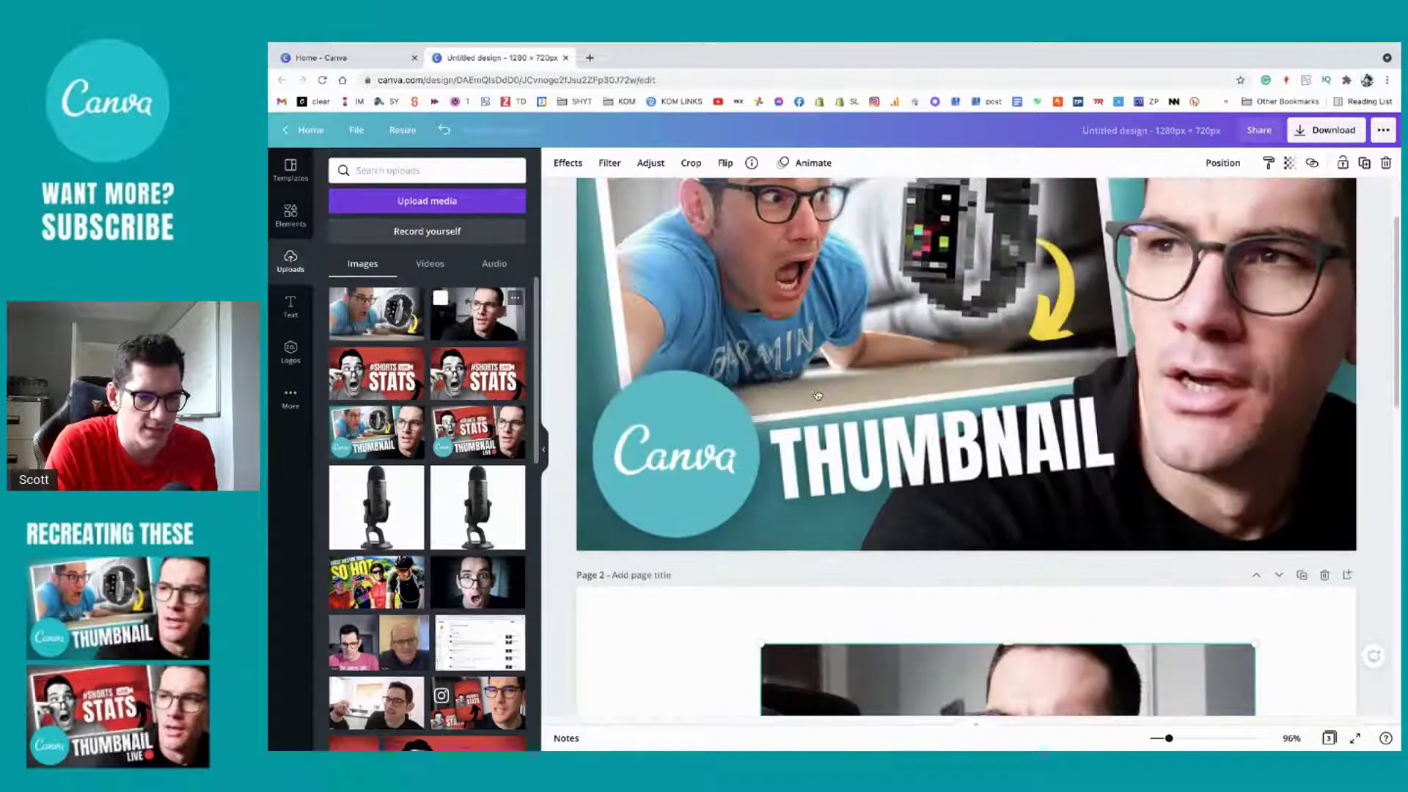
scroll(816, 396, down, 7)
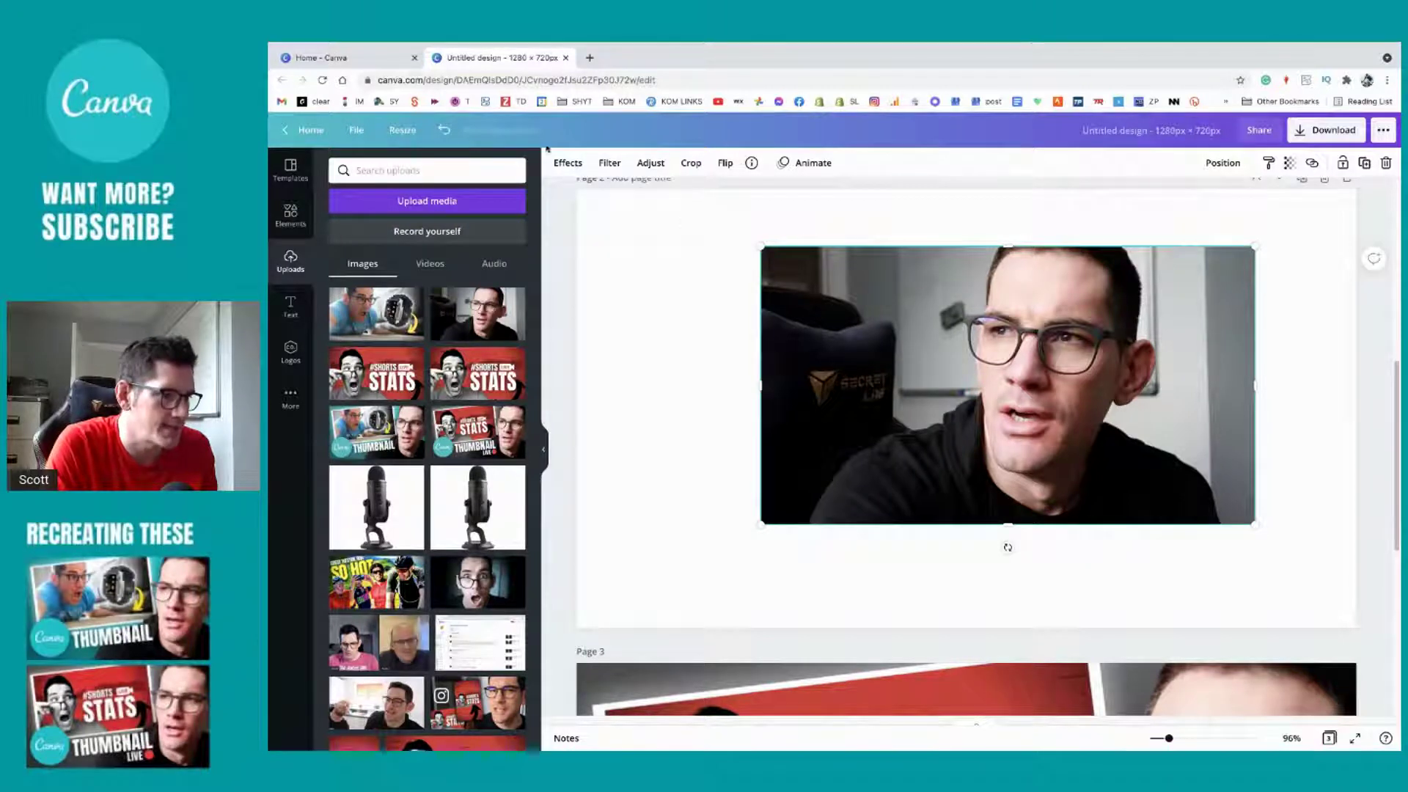
click(568, 163)
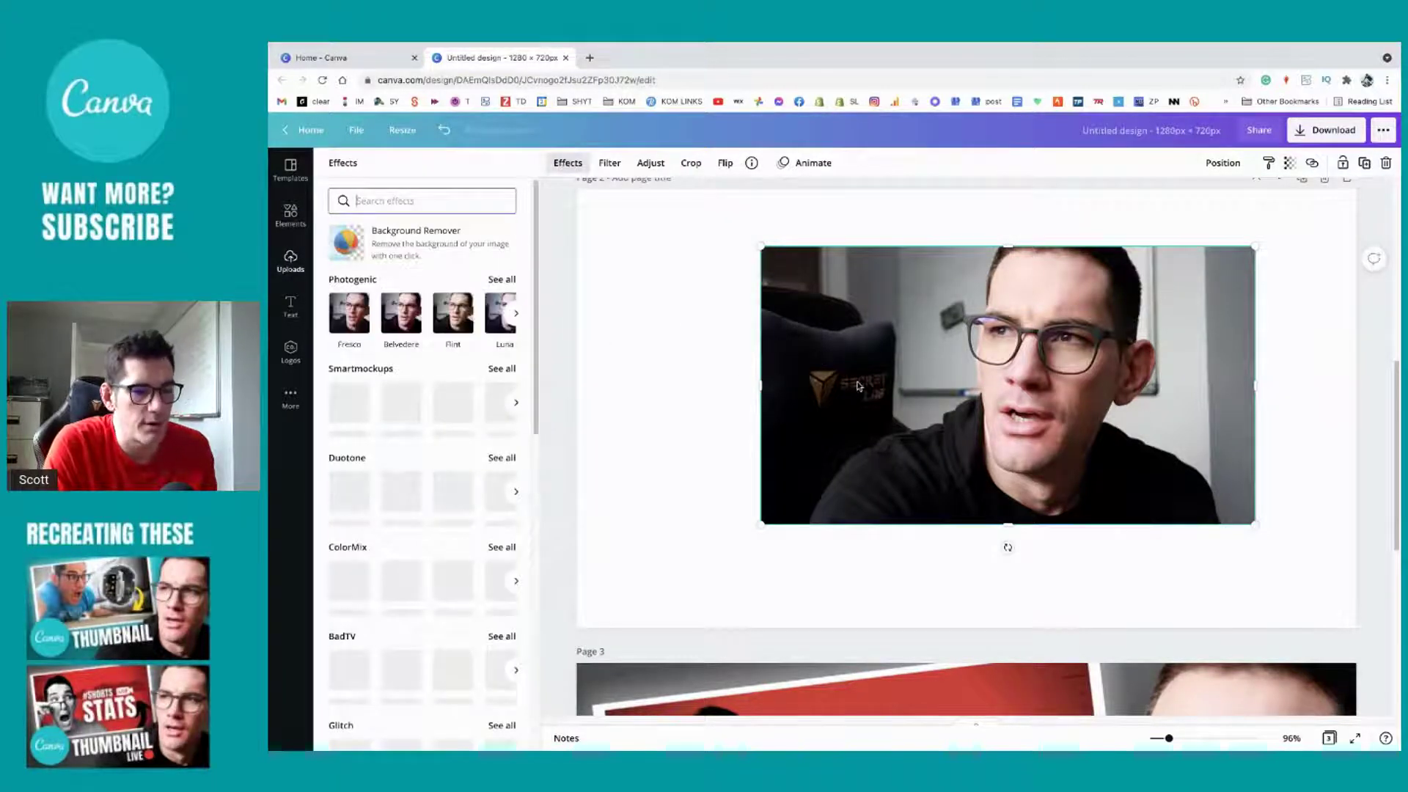
drag(859, 387, 979, 389)
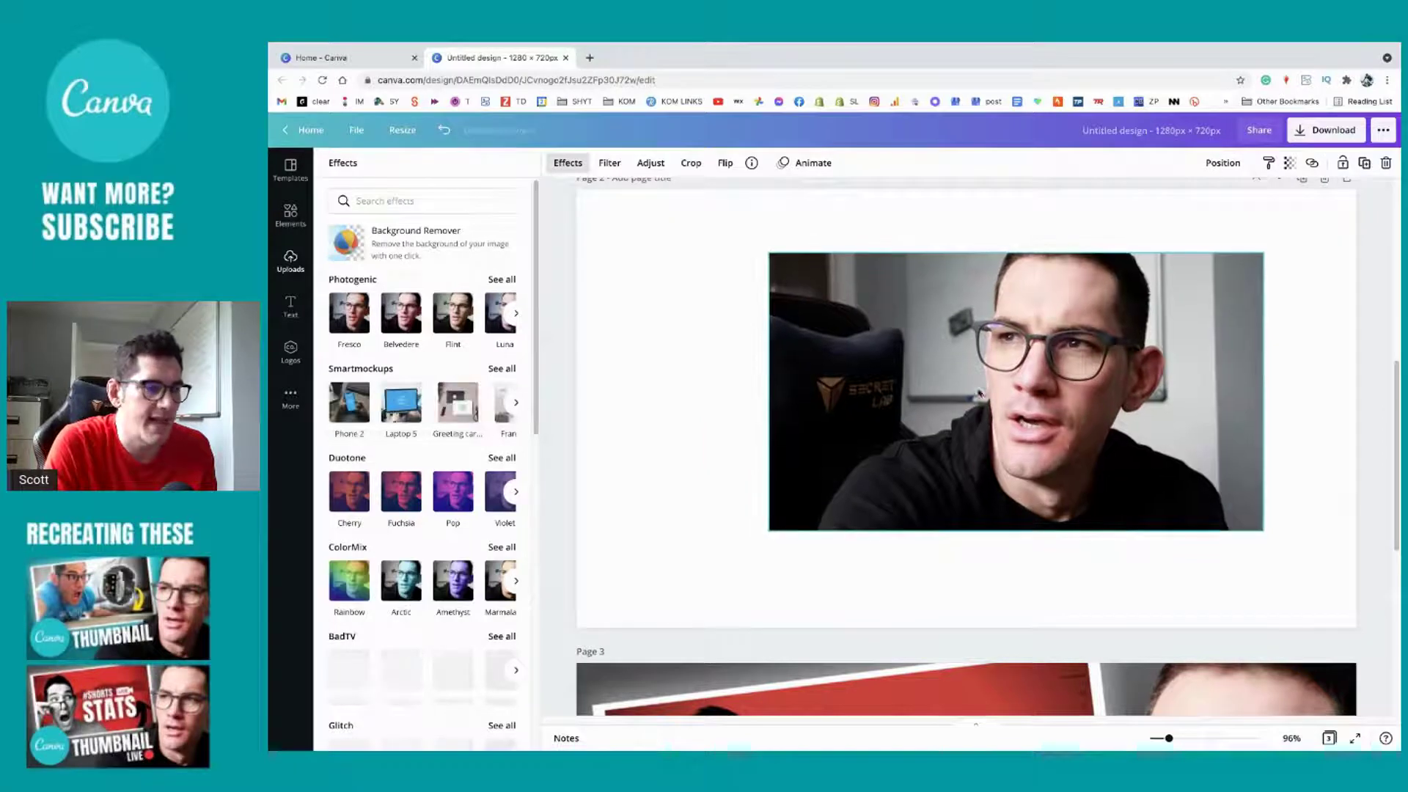
click(429, 244)
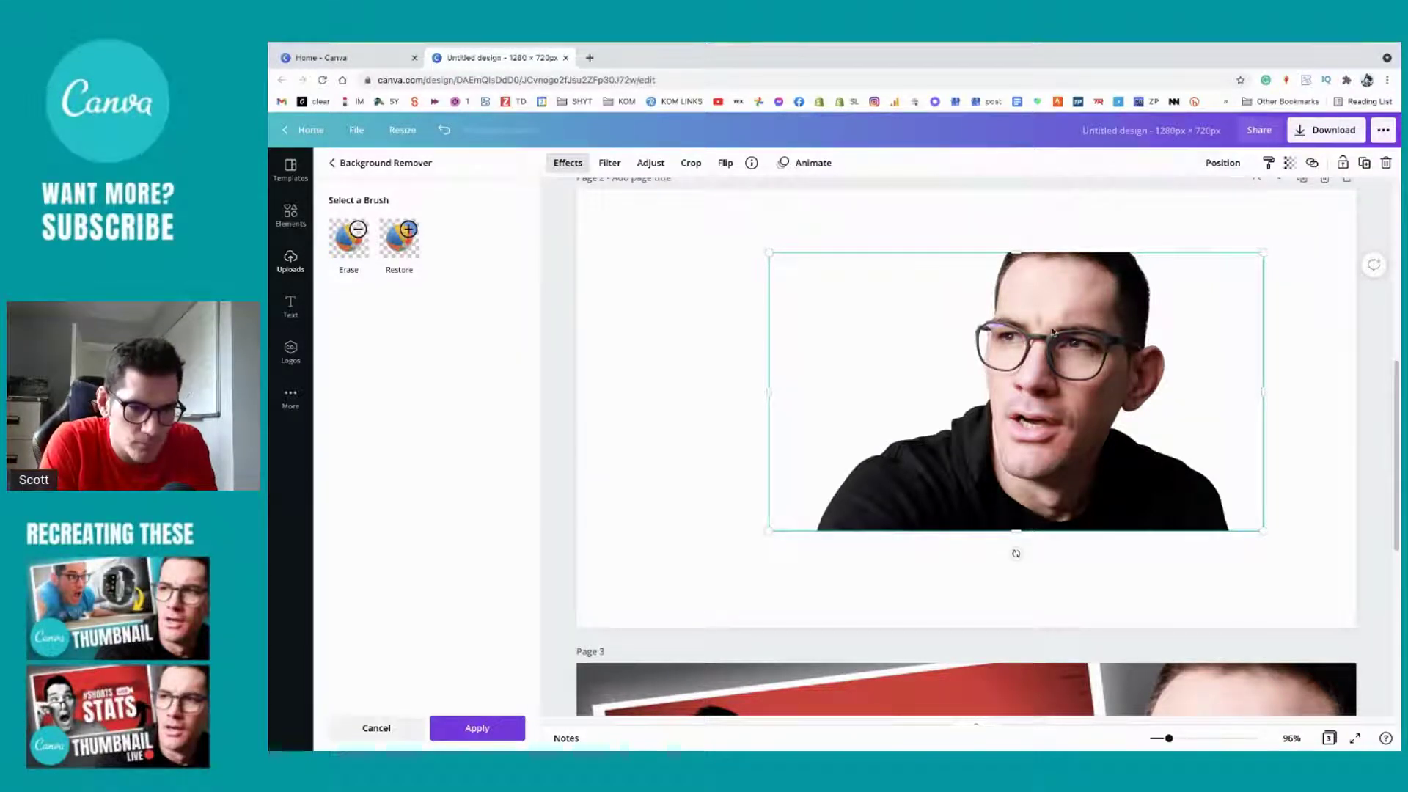
Step: Choose the Restore brush for the portrait cutout and show the original image behind the glasses area
scroll(1023, 329, up, 1)
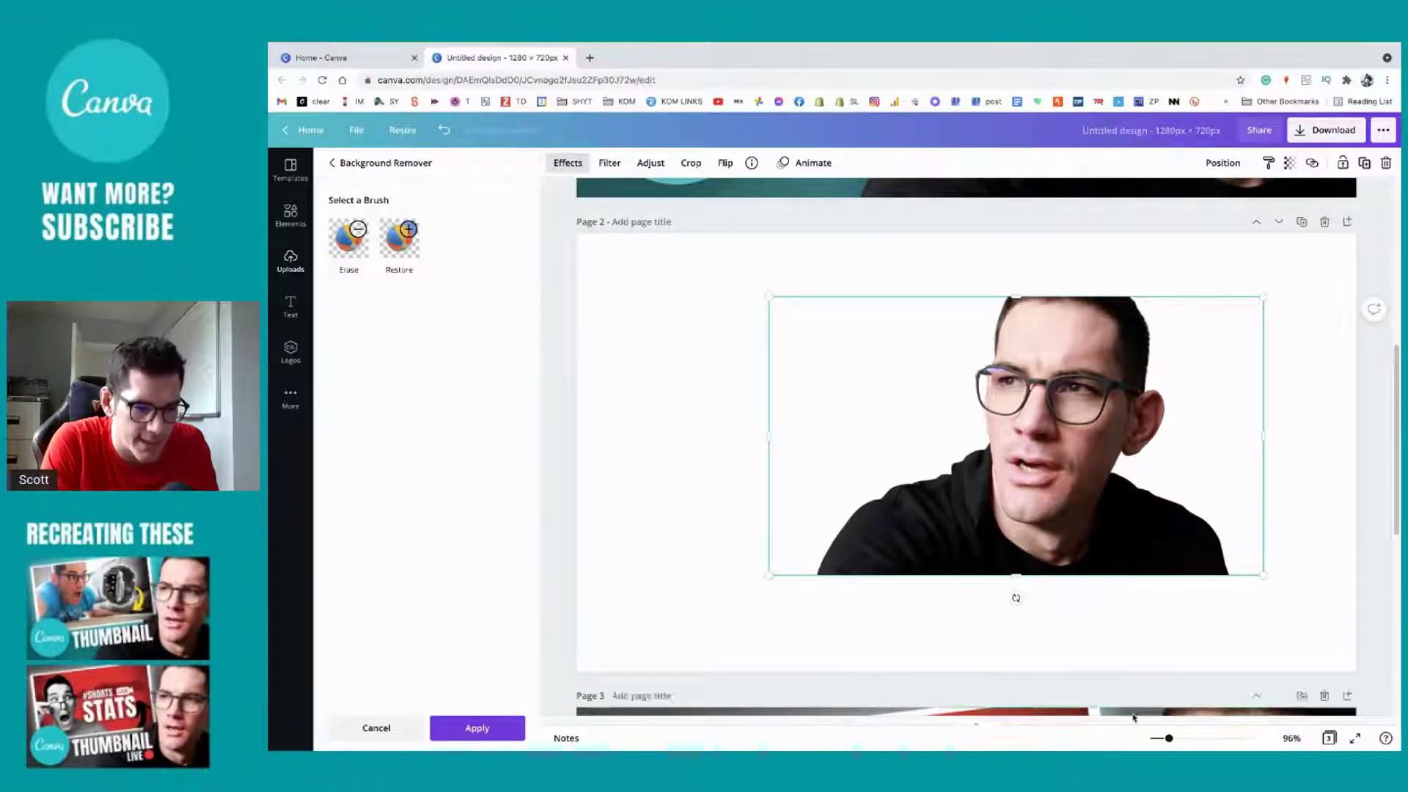
drag(1169, 738, 1207, 739)
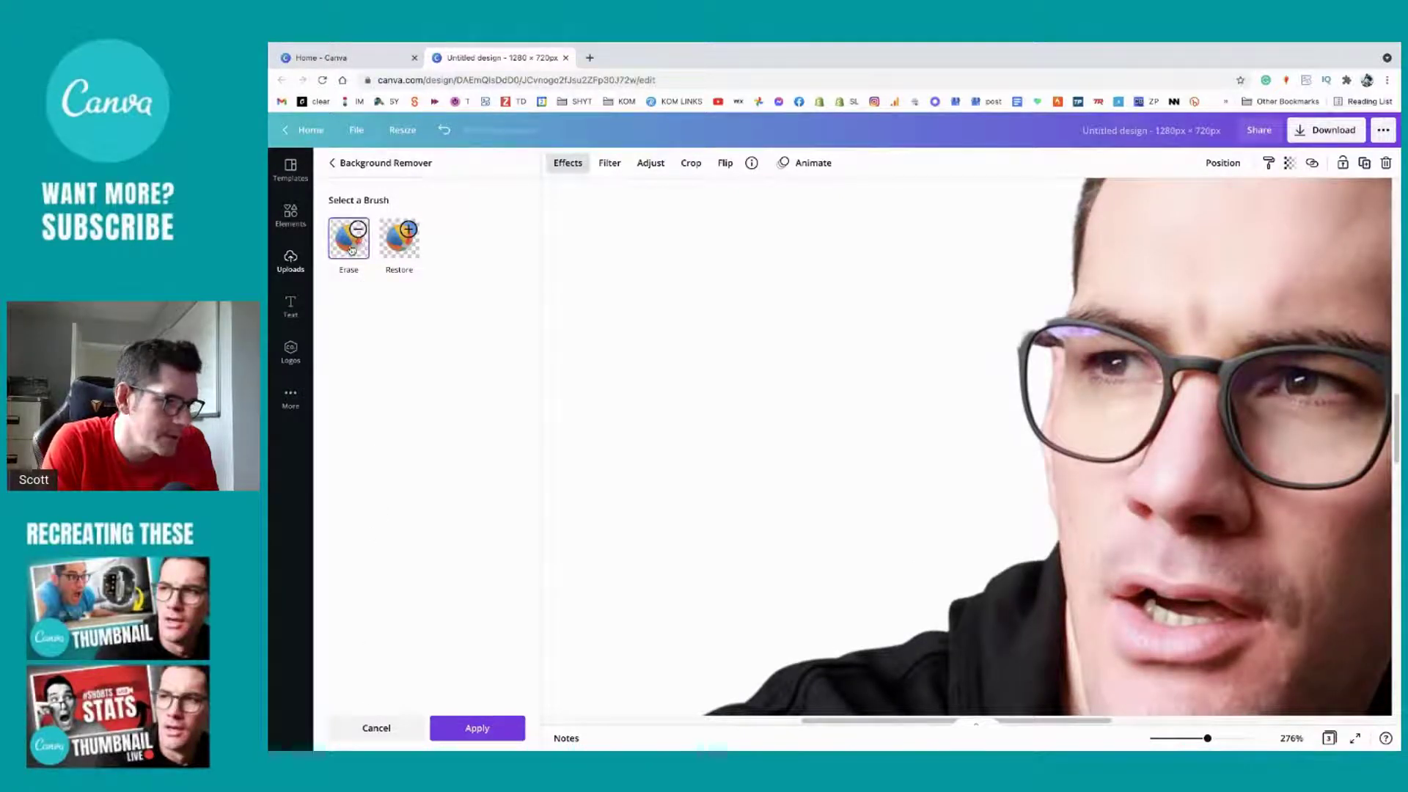
click(401, 247)
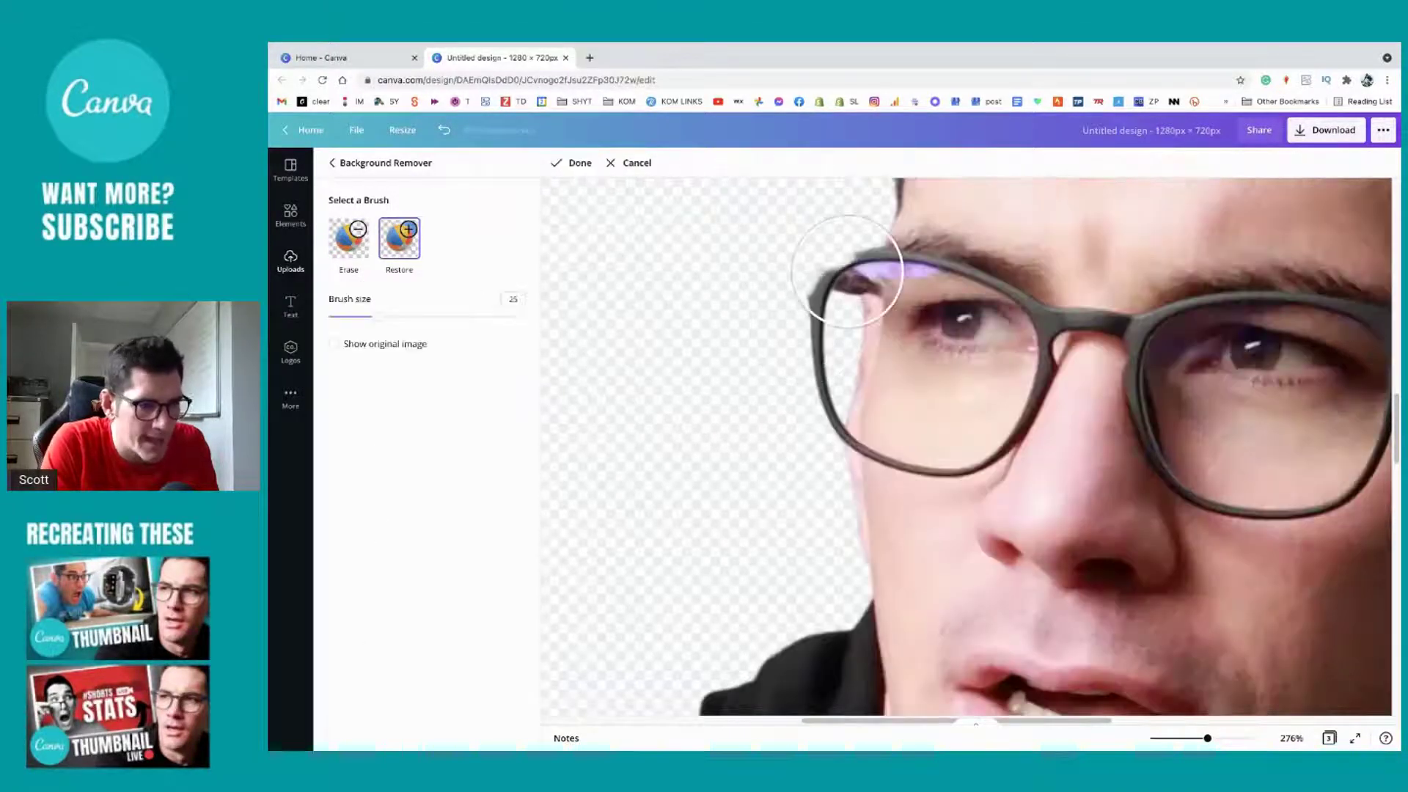
click(353, 346)
click(354, 346)
click(353, 346)
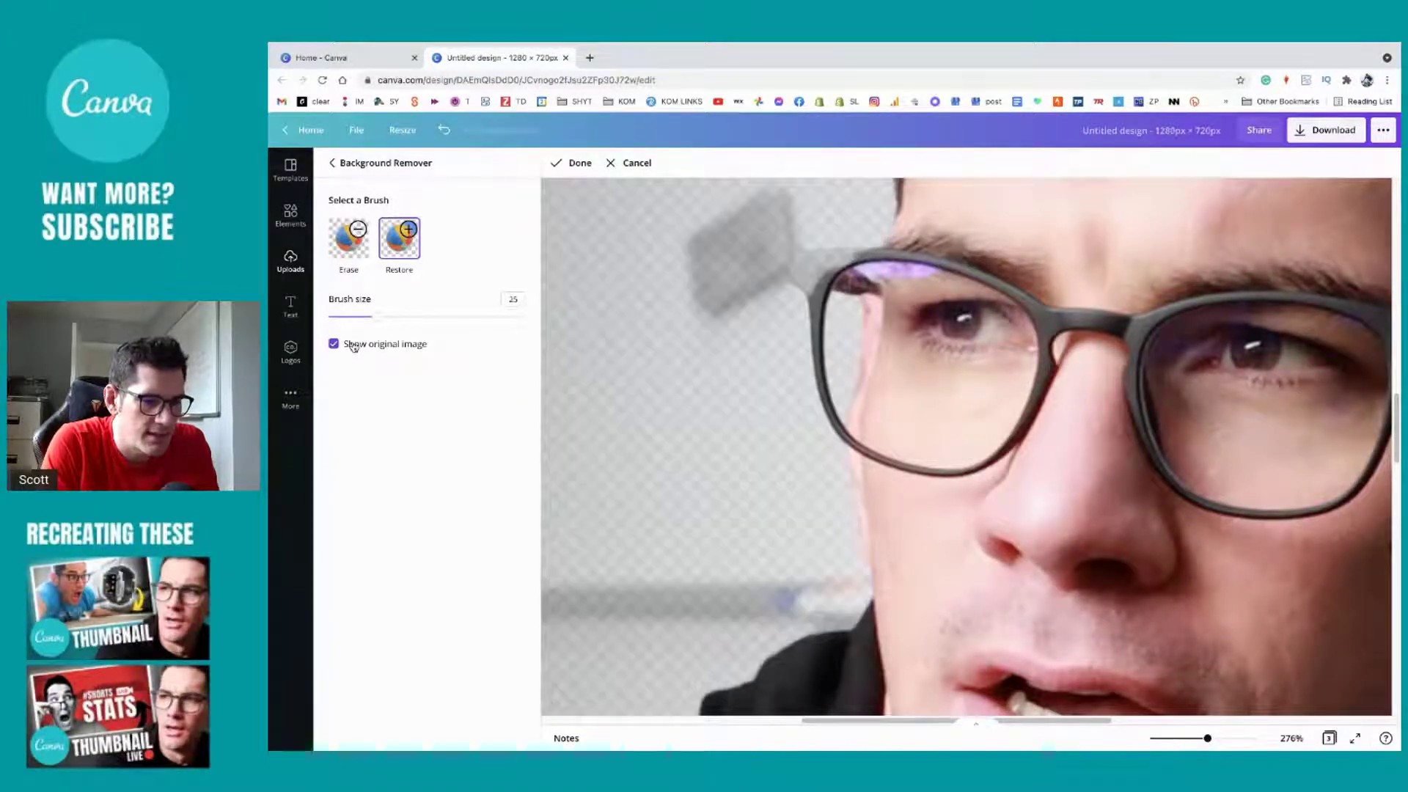
click(353, 347)
click(354, 346)
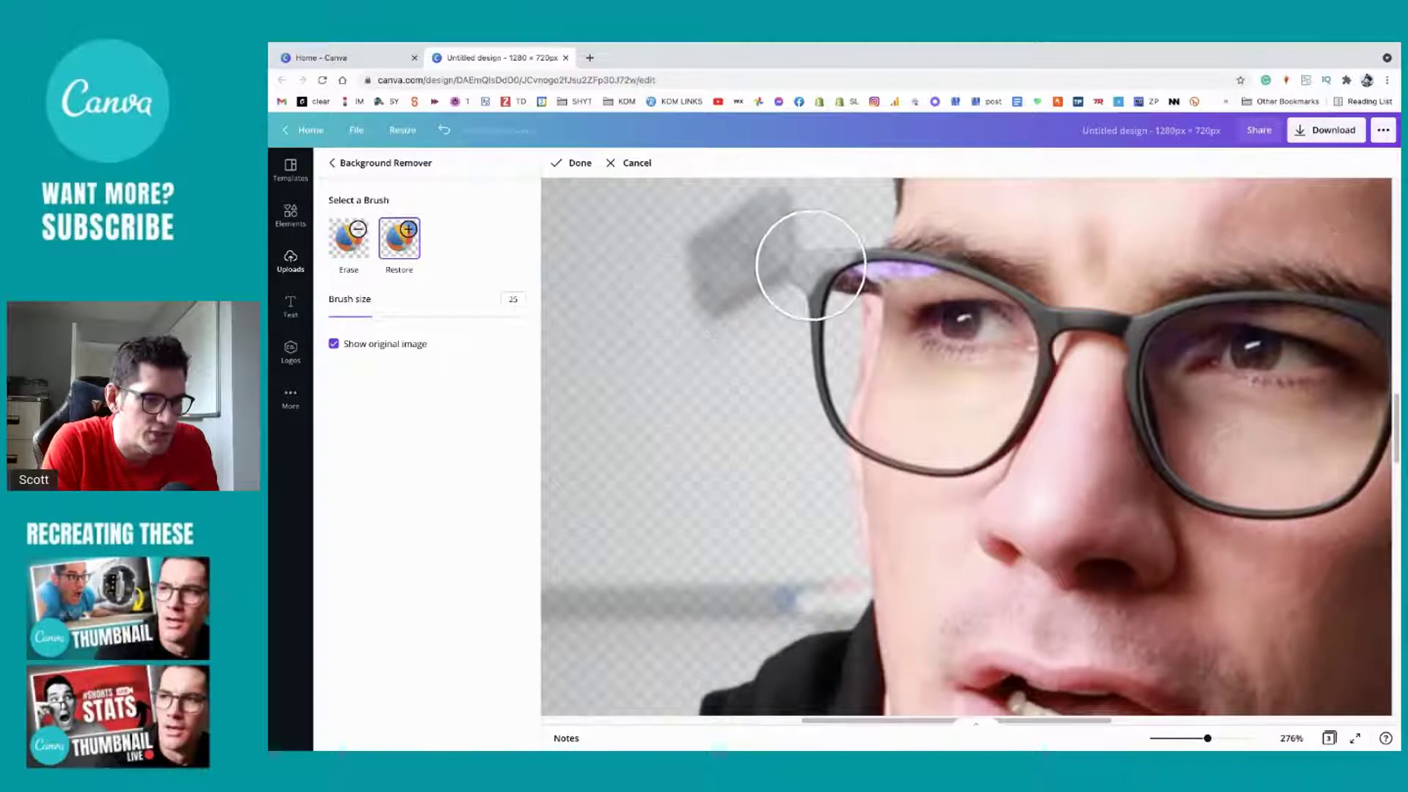
Step: Restore the missing outer corner of the glasses frame with brush size 2, and undo the stray strokes around it
scroll(811, 293, up, 5)
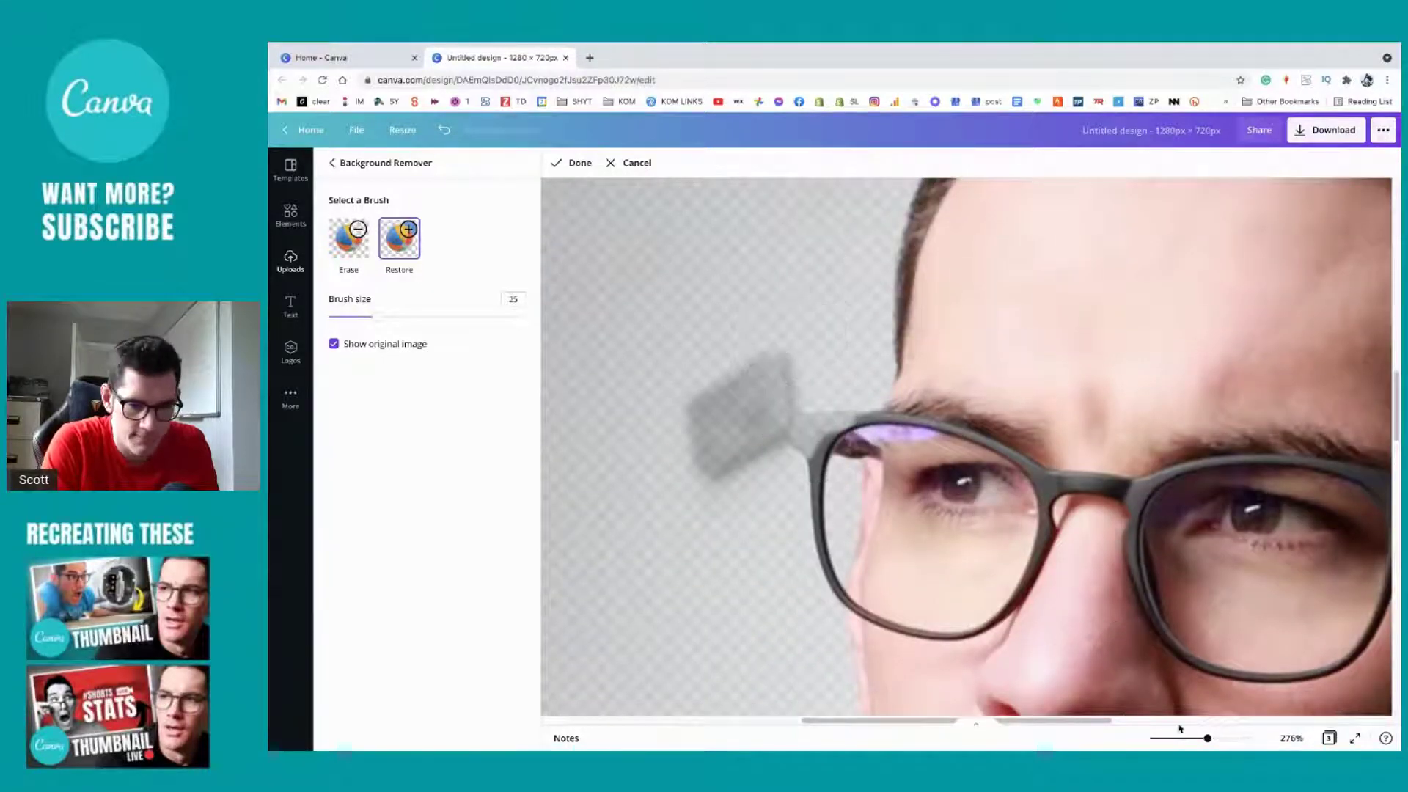
drag(1207, 740, 1234, 739)
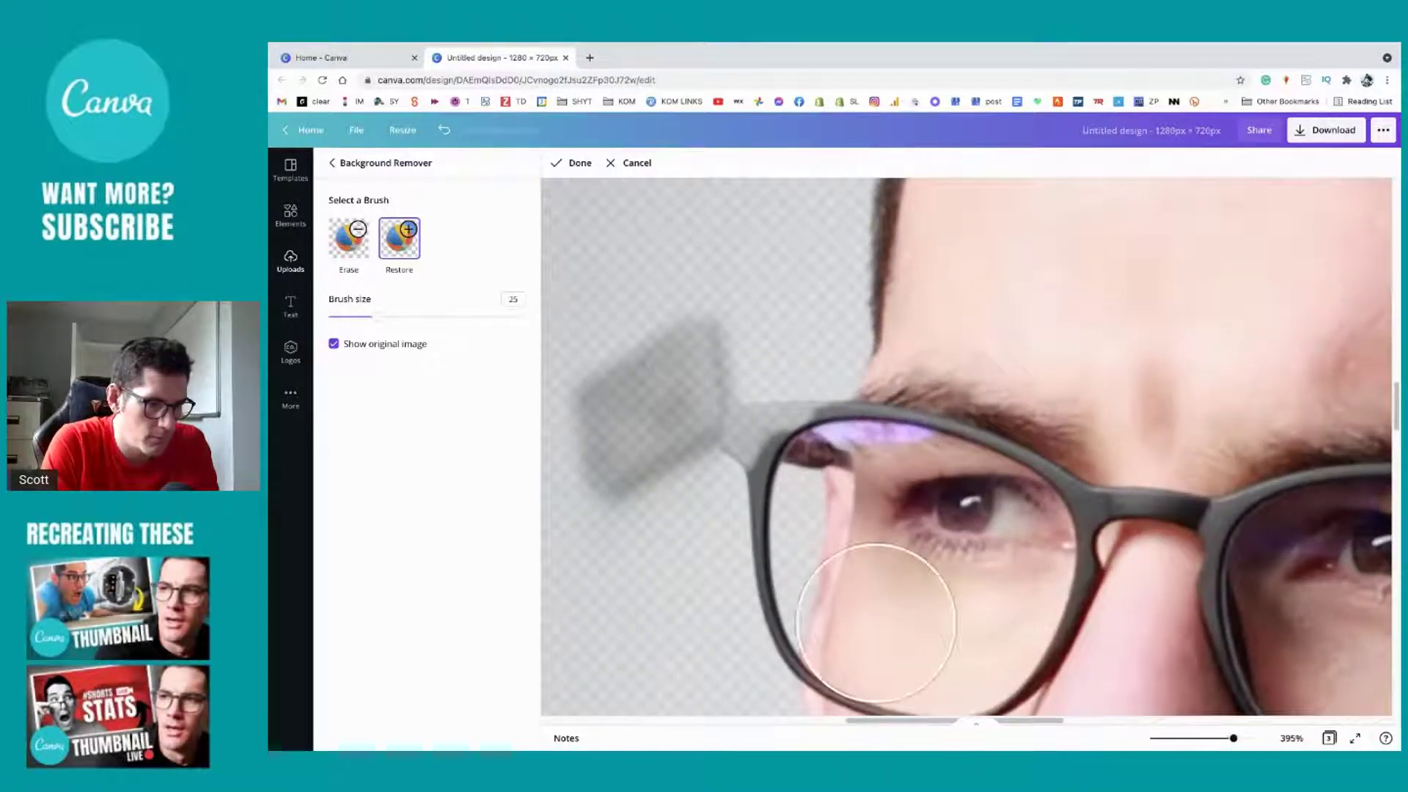
scroll(864, 575, up, 10)
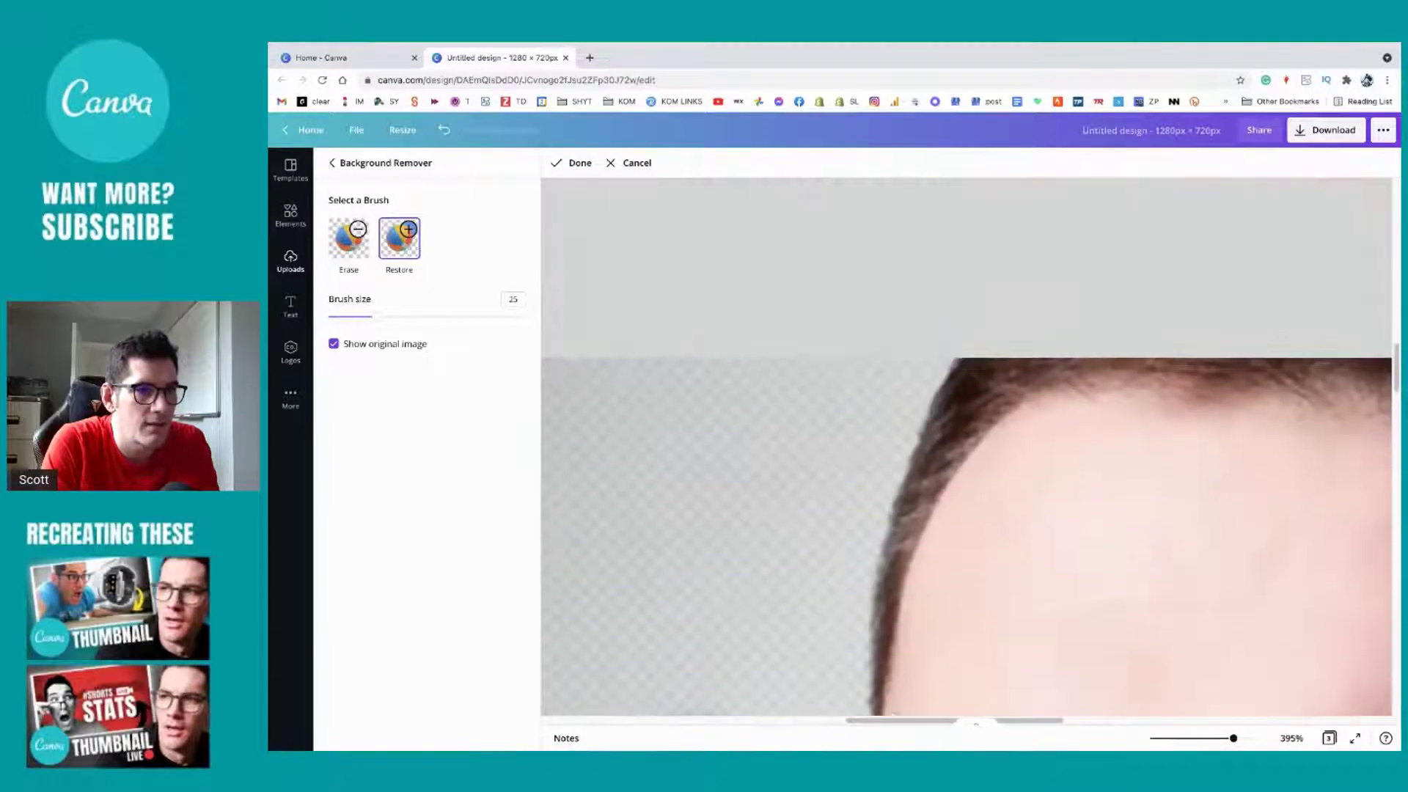
scroll(898, 339, down, 10)
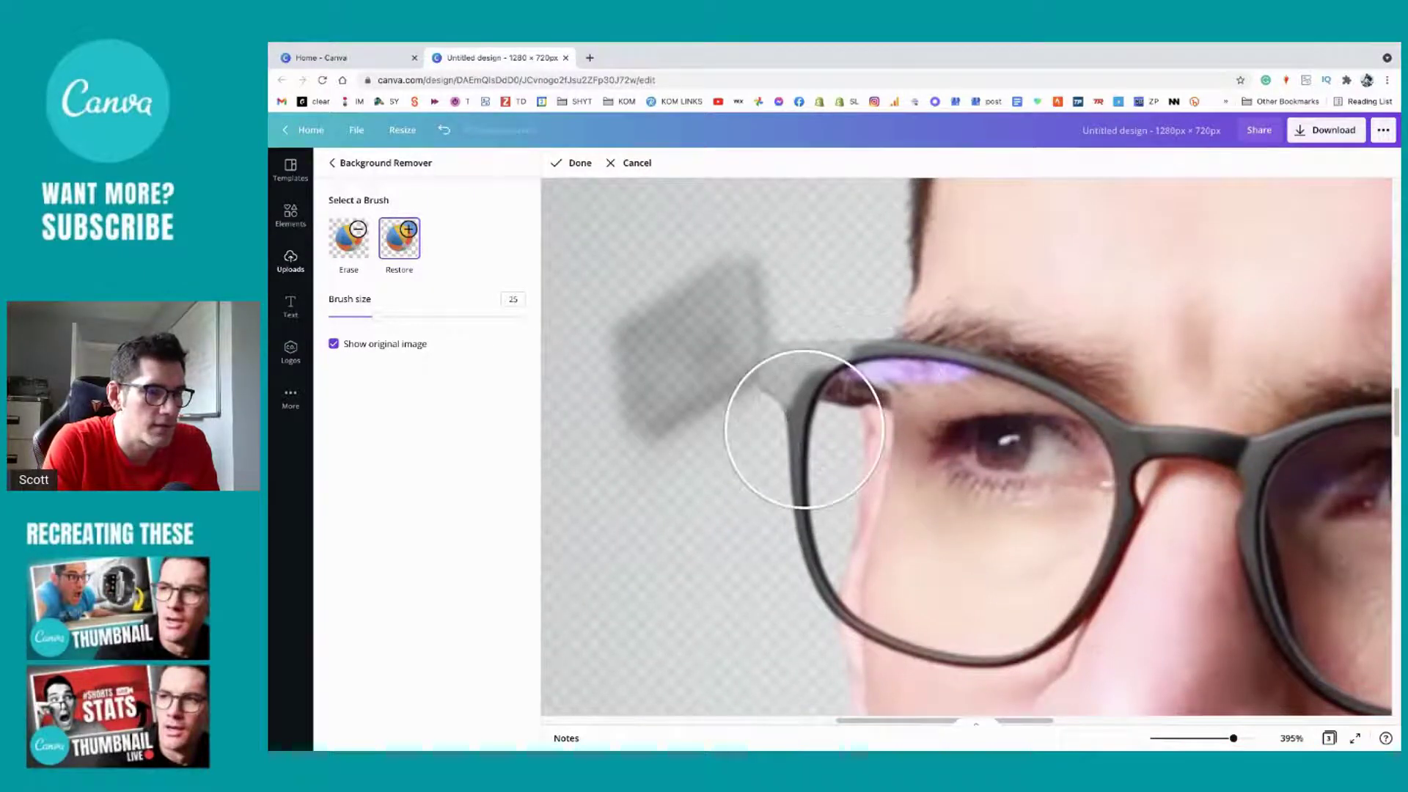
drag(370, 317, 338, 318)
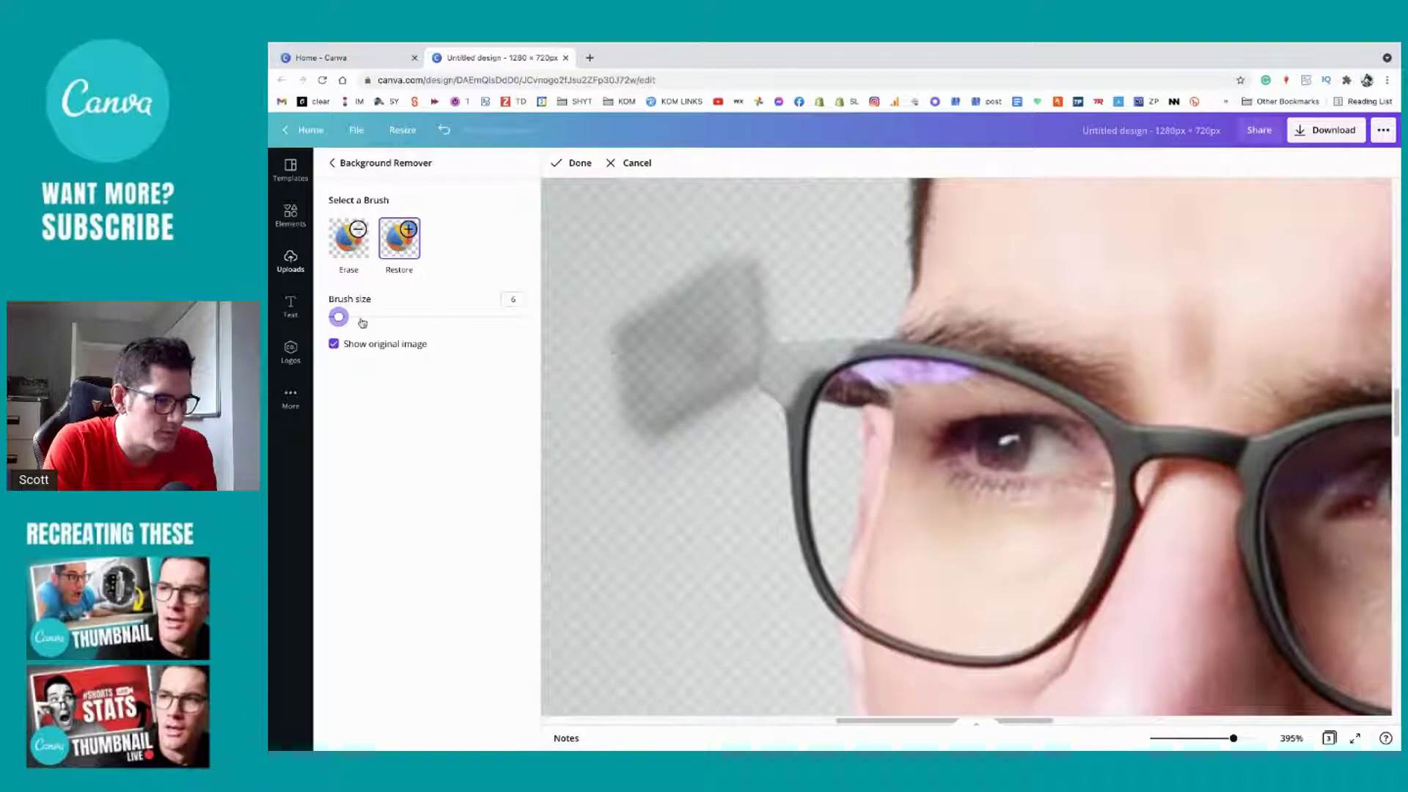
drag(338, 318, 331, 318)
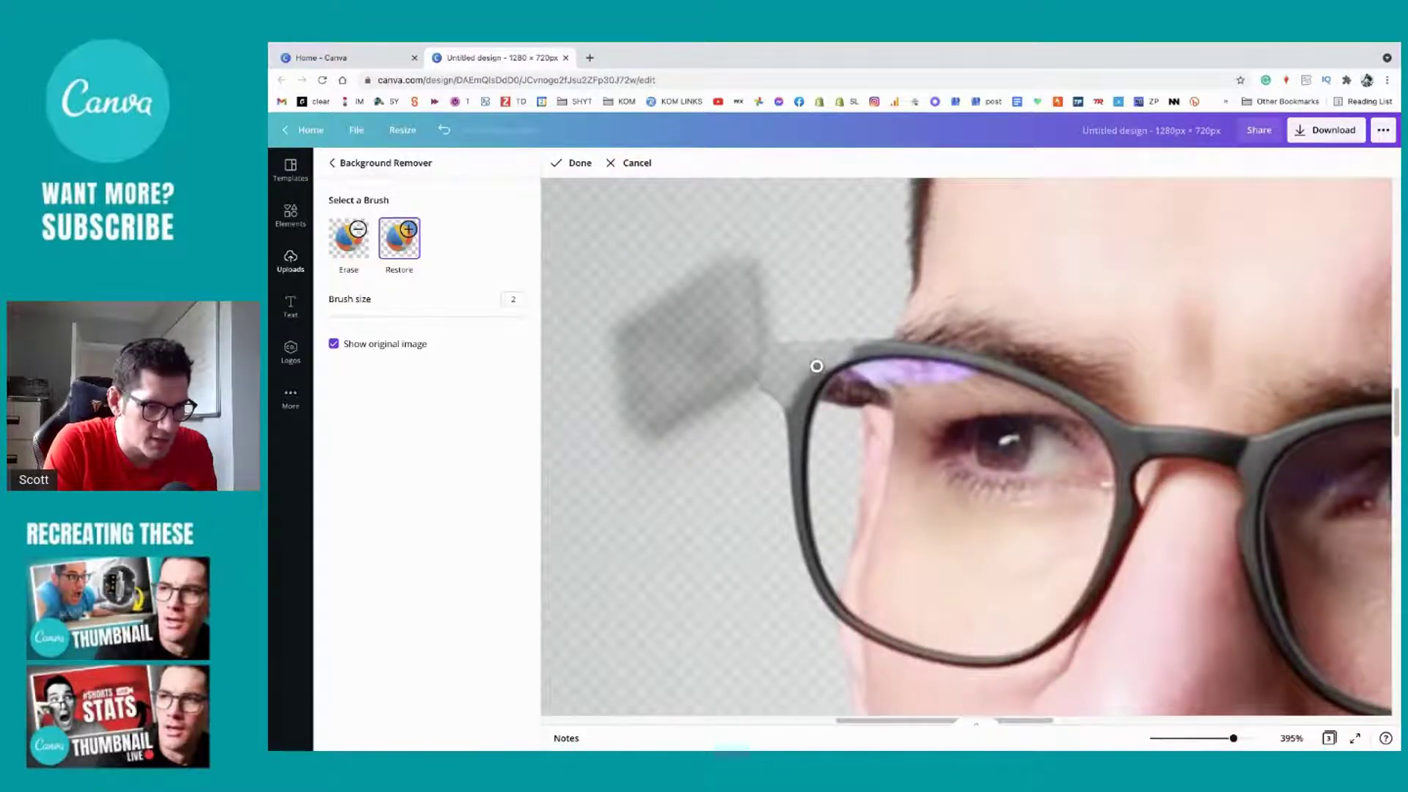
mouse_move(845, 353)
mouse_down()
mouse_move(816, 372)
mouse_move(867, 346)
mouse_move(837, 346)
mouse_move(882, 348)
mouse_move(817, 373)
mouse_move(819, 361)
mouse_move(794, 413)
mouse_move(767, 383)
mouse_up()
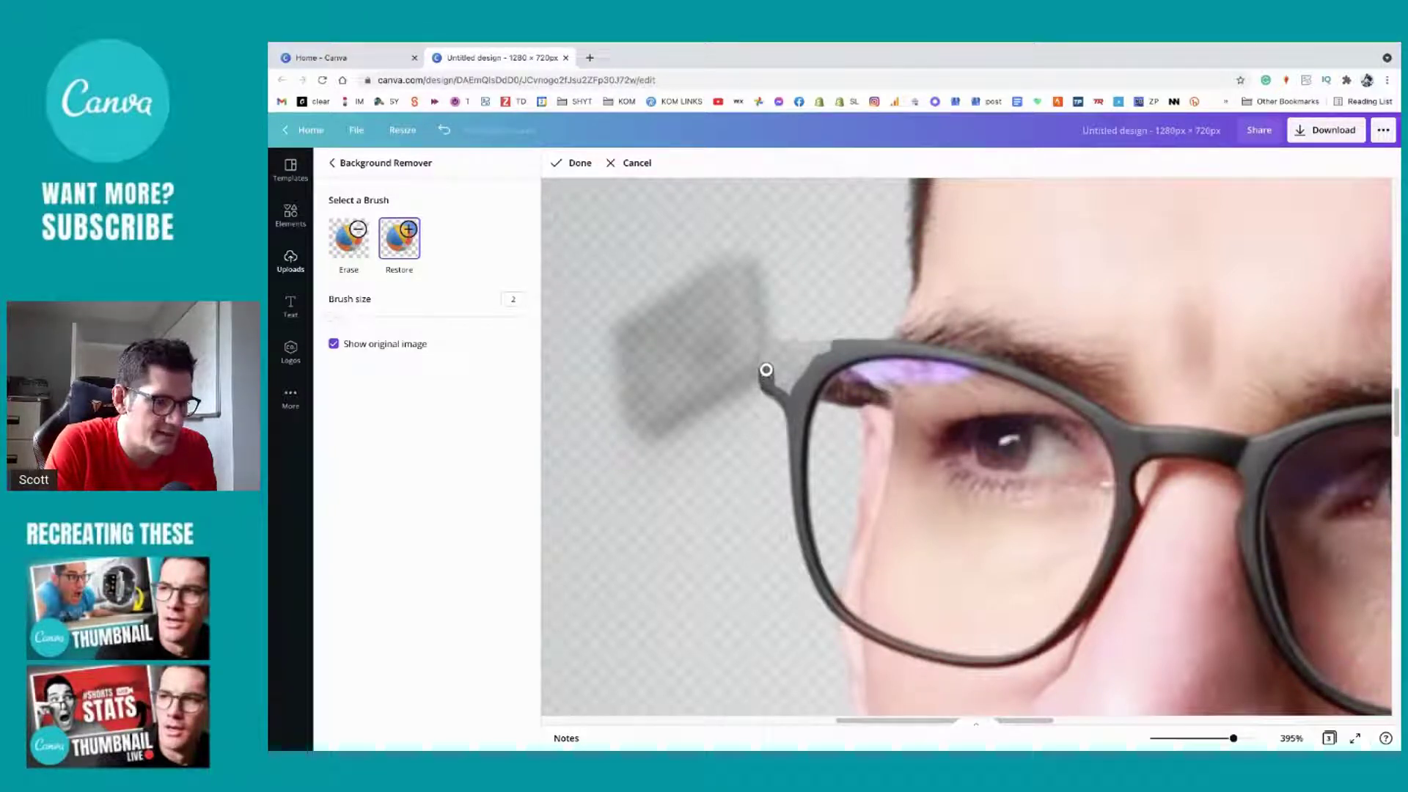
mouse_move(766, 368)
mouse_down()
mouse_move(781, 349)
mouse_move(775, 369)
mouse_move(796, 380)
mouse_move(778, 371)
mouse_move(788, 352)
mouse_move(805, 365)
mouse_move(838, 350)
mouse_move(806, 353)
mouse_move(818, 349)
mouse_up()
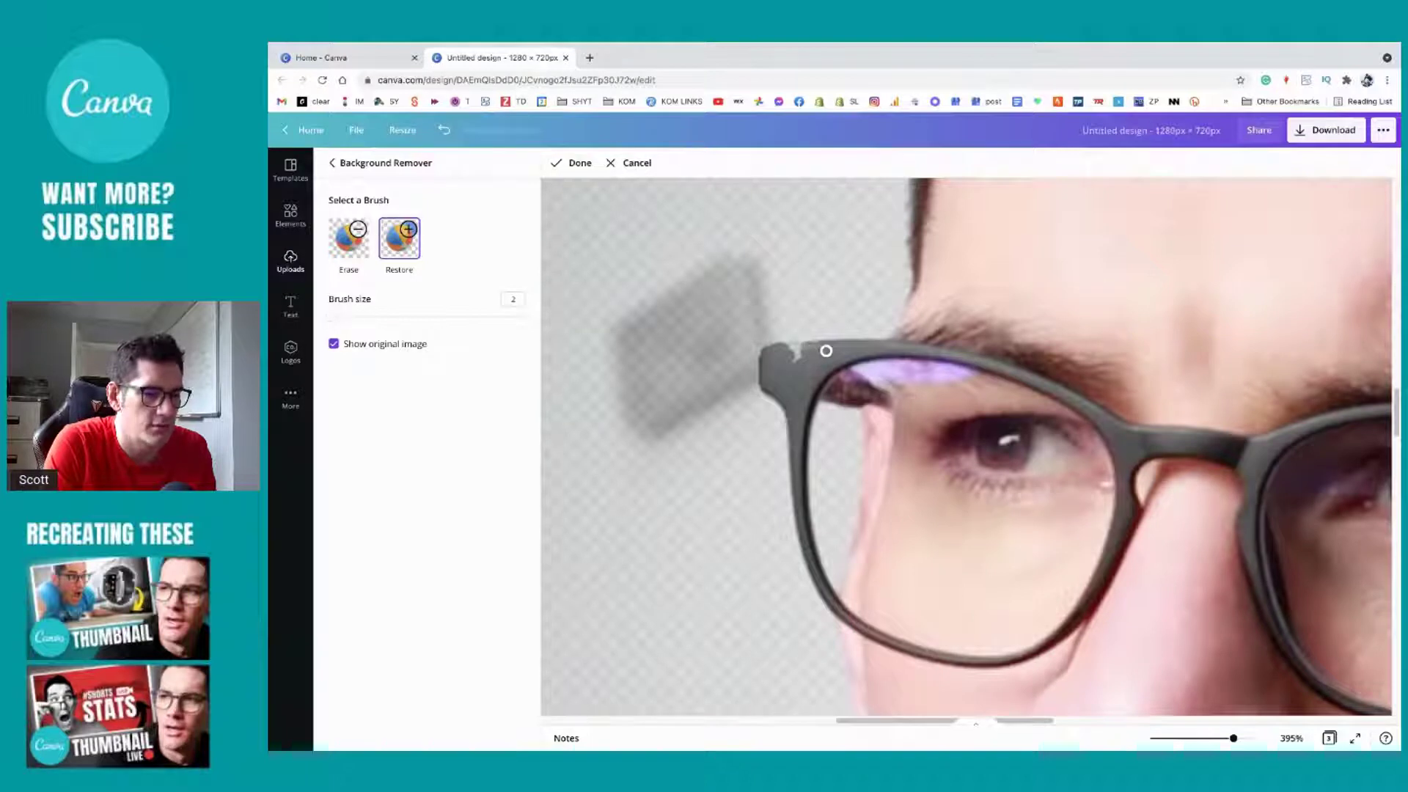
mouse_move(796, 344)
mouse_down()
mouse_move(716, 366)
mouse_move(731, 375)
mouse_move(759, 348)
mouse_move(745, 313)
mouse_move(840, 314)
mouse_move(857, 409)
mouse_move(732, 404)
mouse_up()
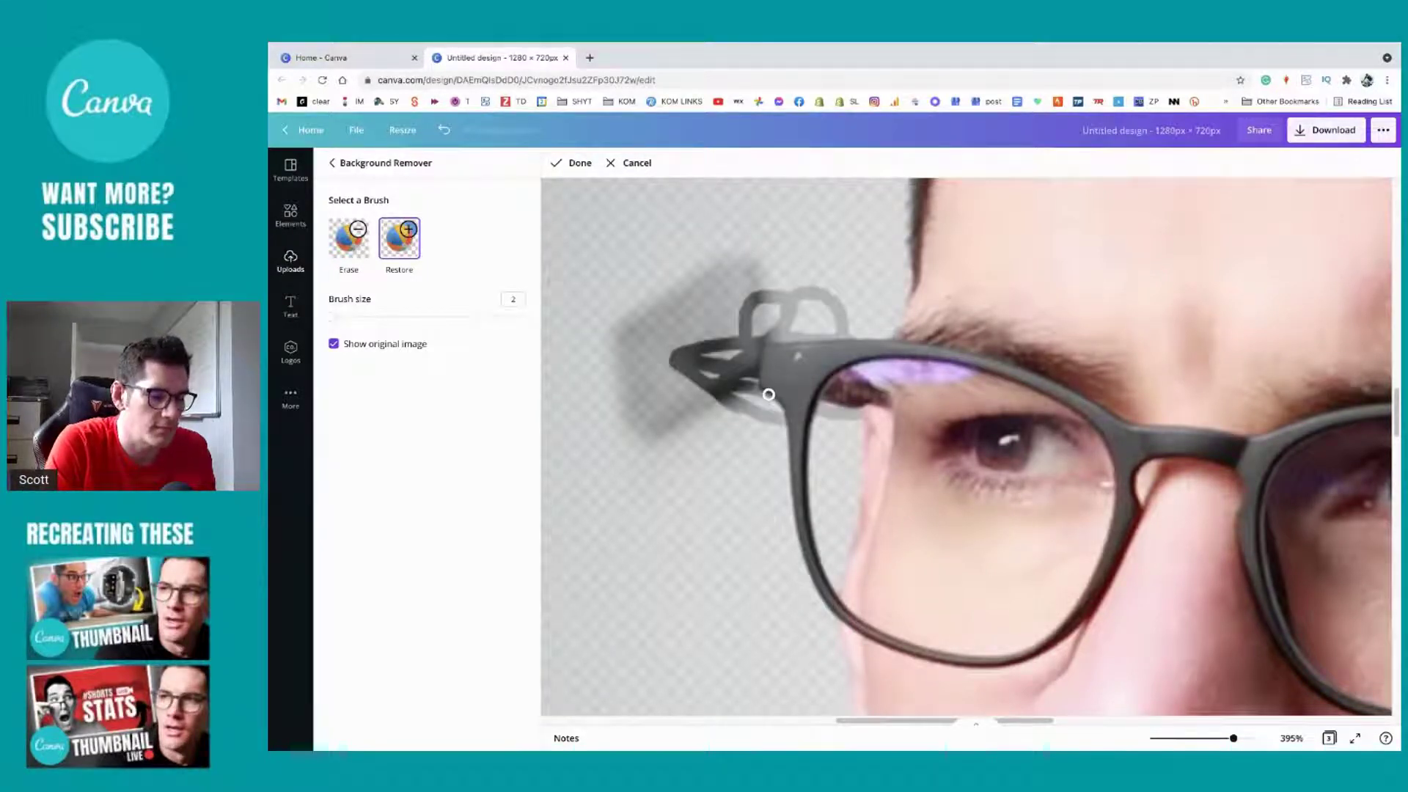
key(ctrl+z)
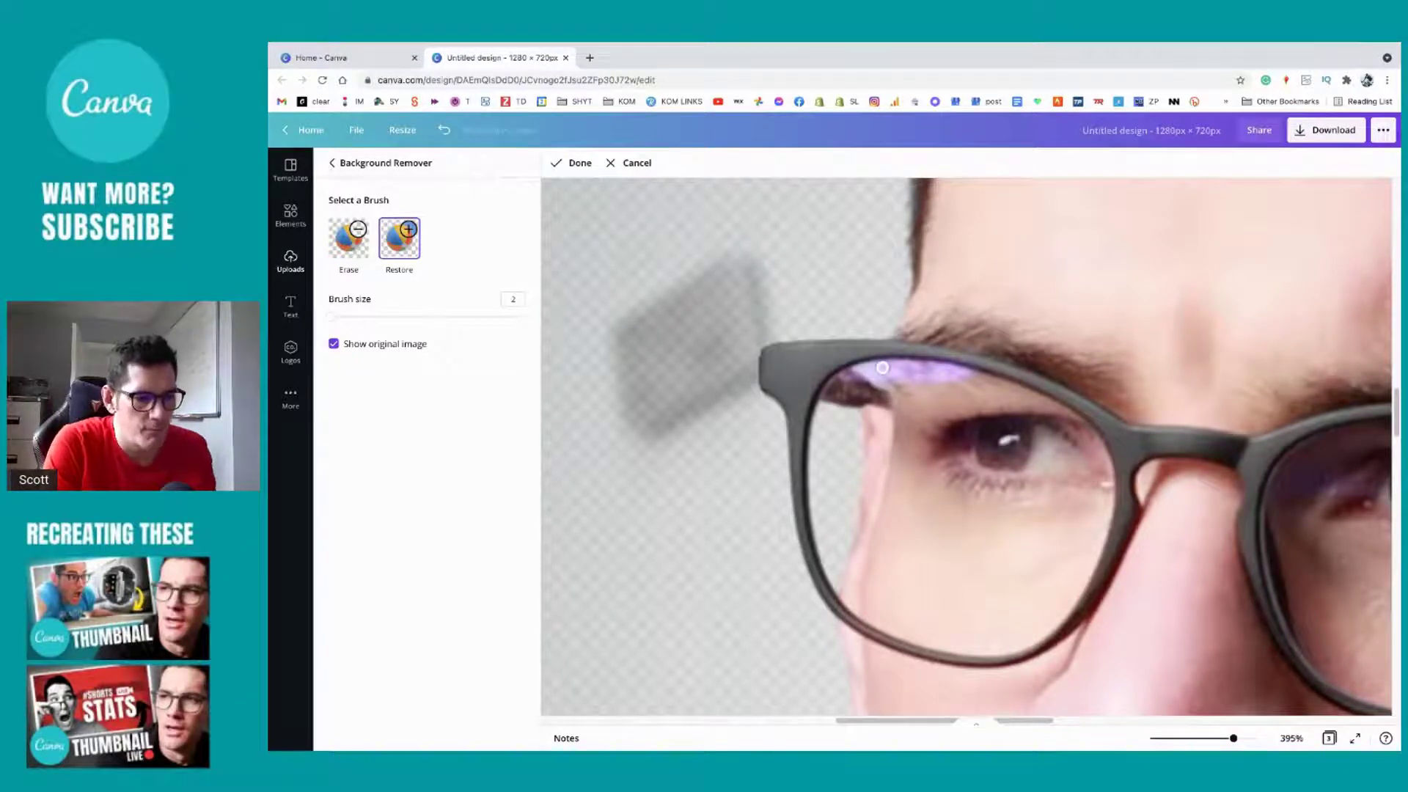
Step: Inspect the cutout's edges around the ear, shoulders and sleeve with the Erase brush at size 1, and finish the brush edits
click(339, 245)
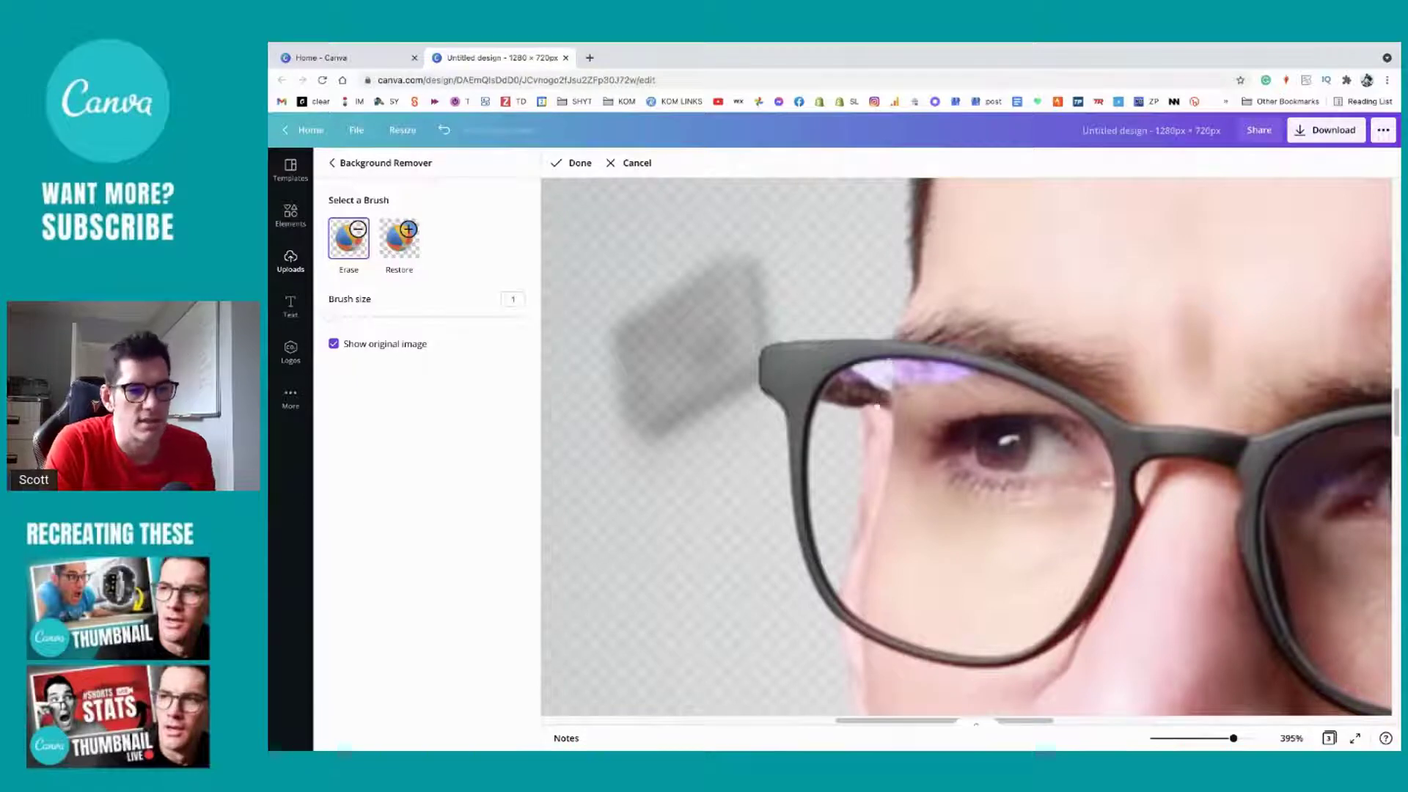
scroll(923, 477, right, 10)
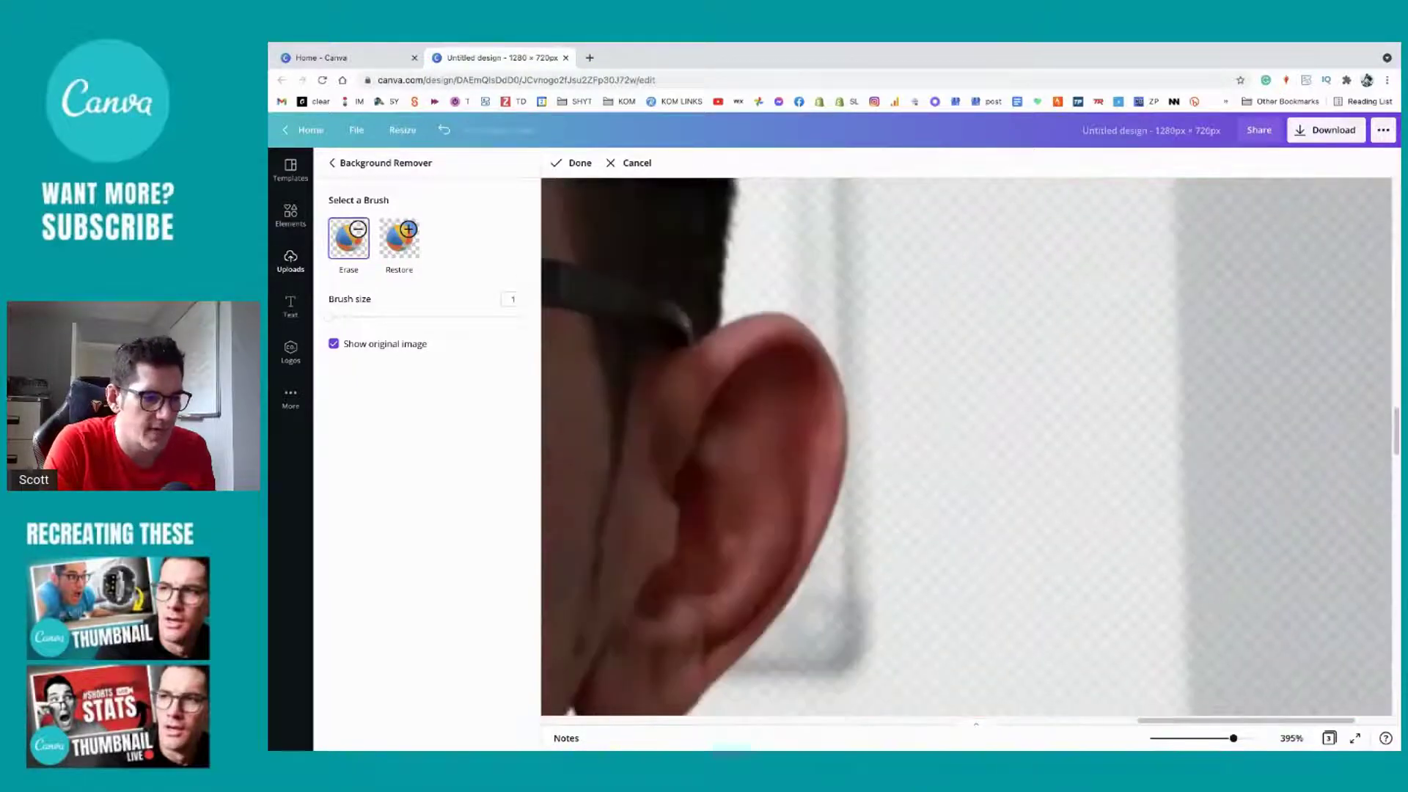
scroll(966, 445, left, 5)
scroll(966, 446, down, 10)
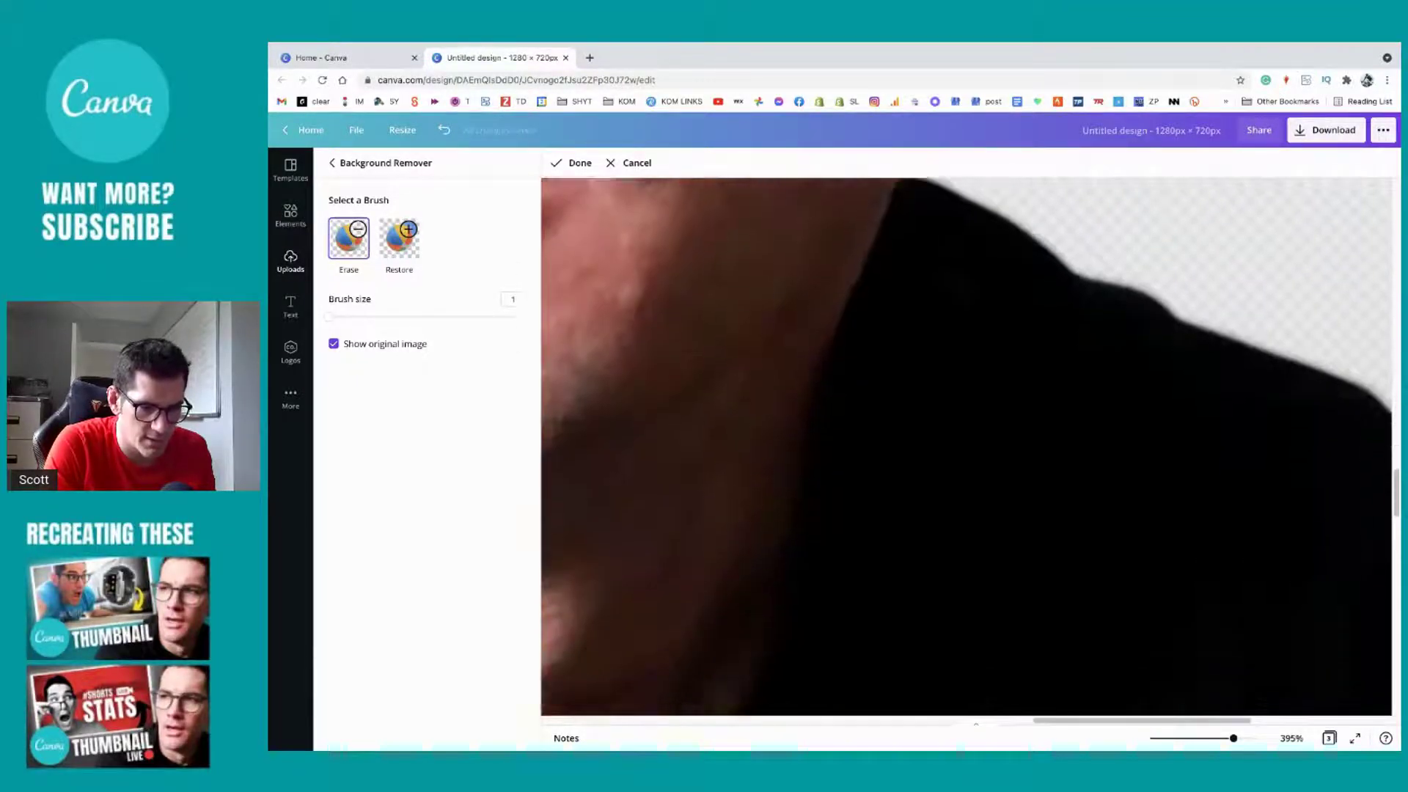
scroll(967, 446, down, 5)
scroll(967, 446, left, 5)
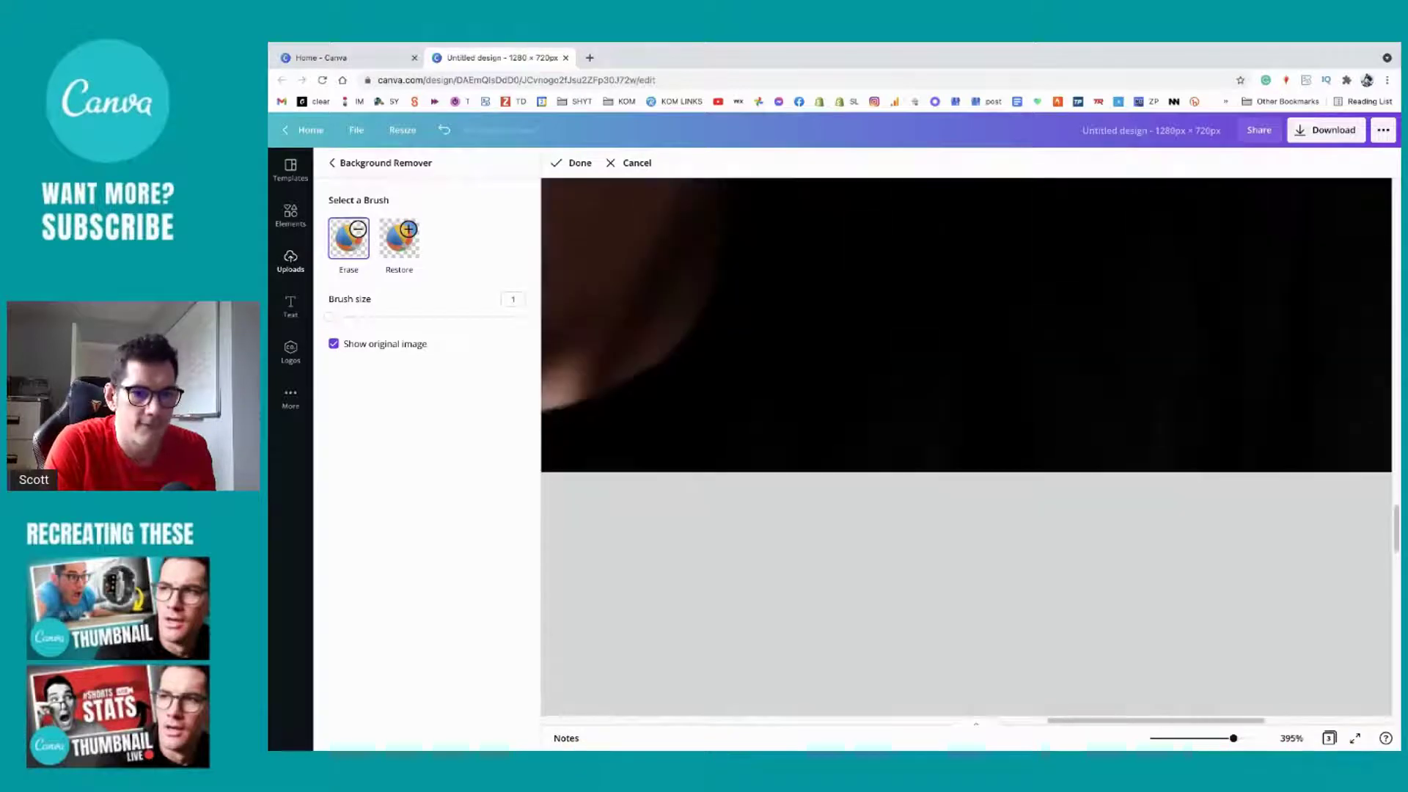
scroll(966, 446, up, 3)
scroll(966, 446, left, 10)
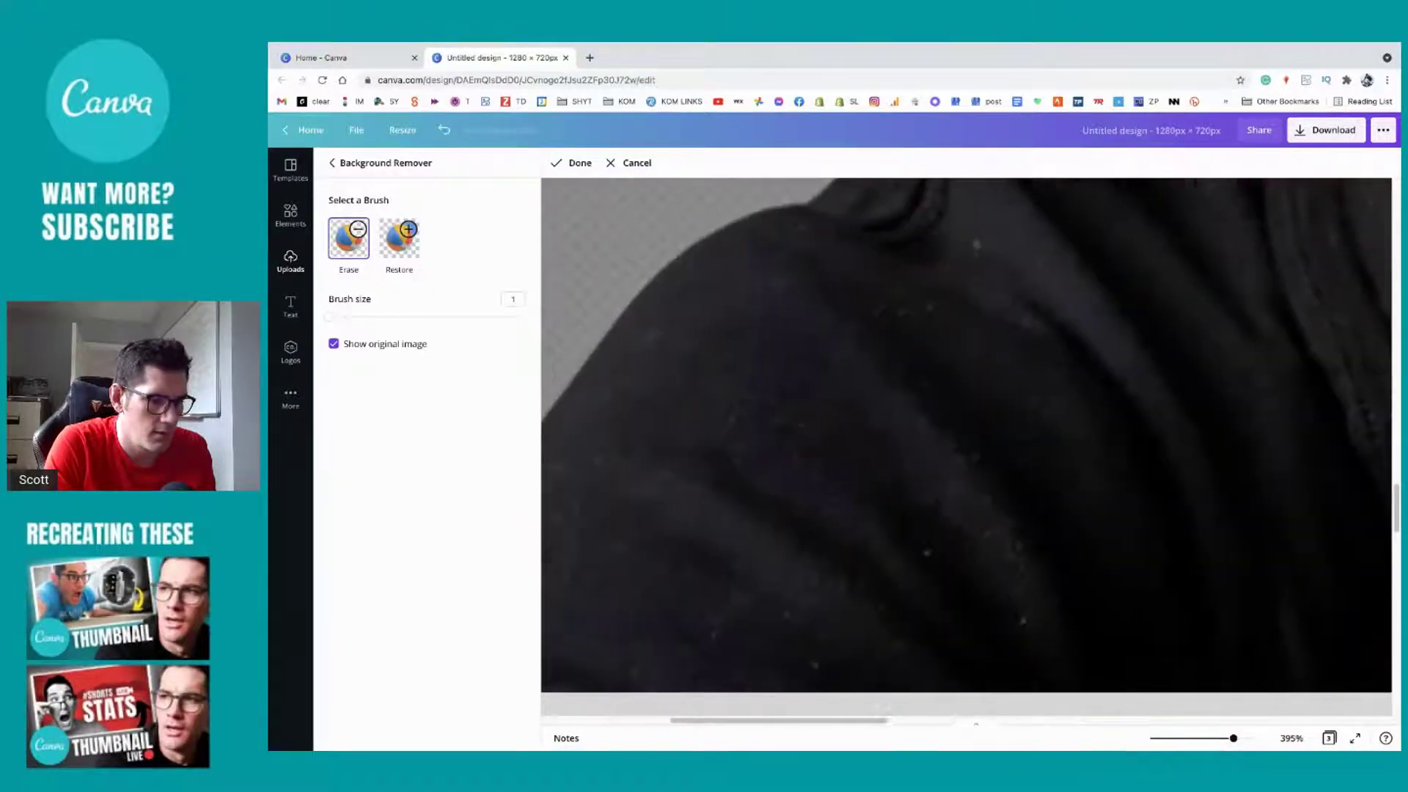
scroll(966, 446, right, 4)
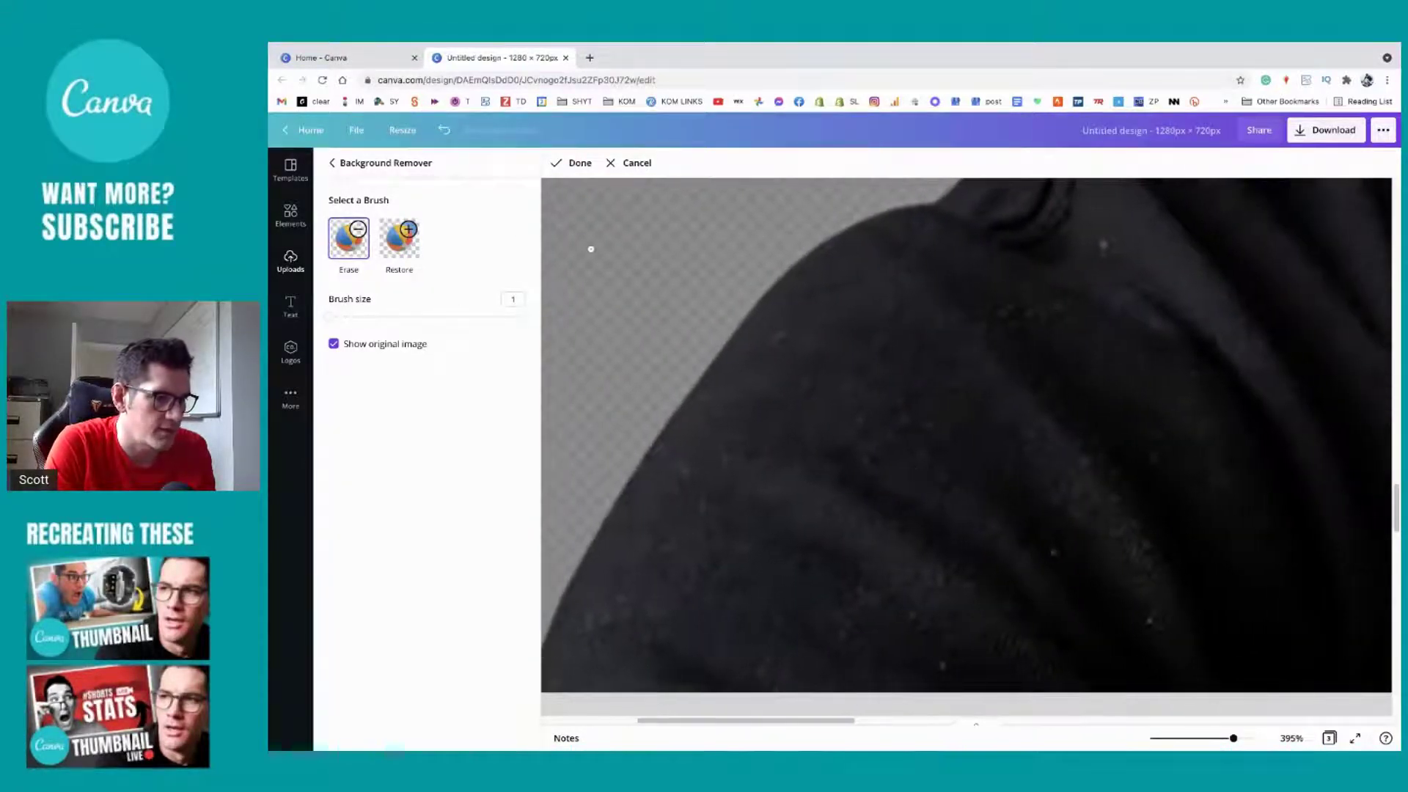
click(573, 164)
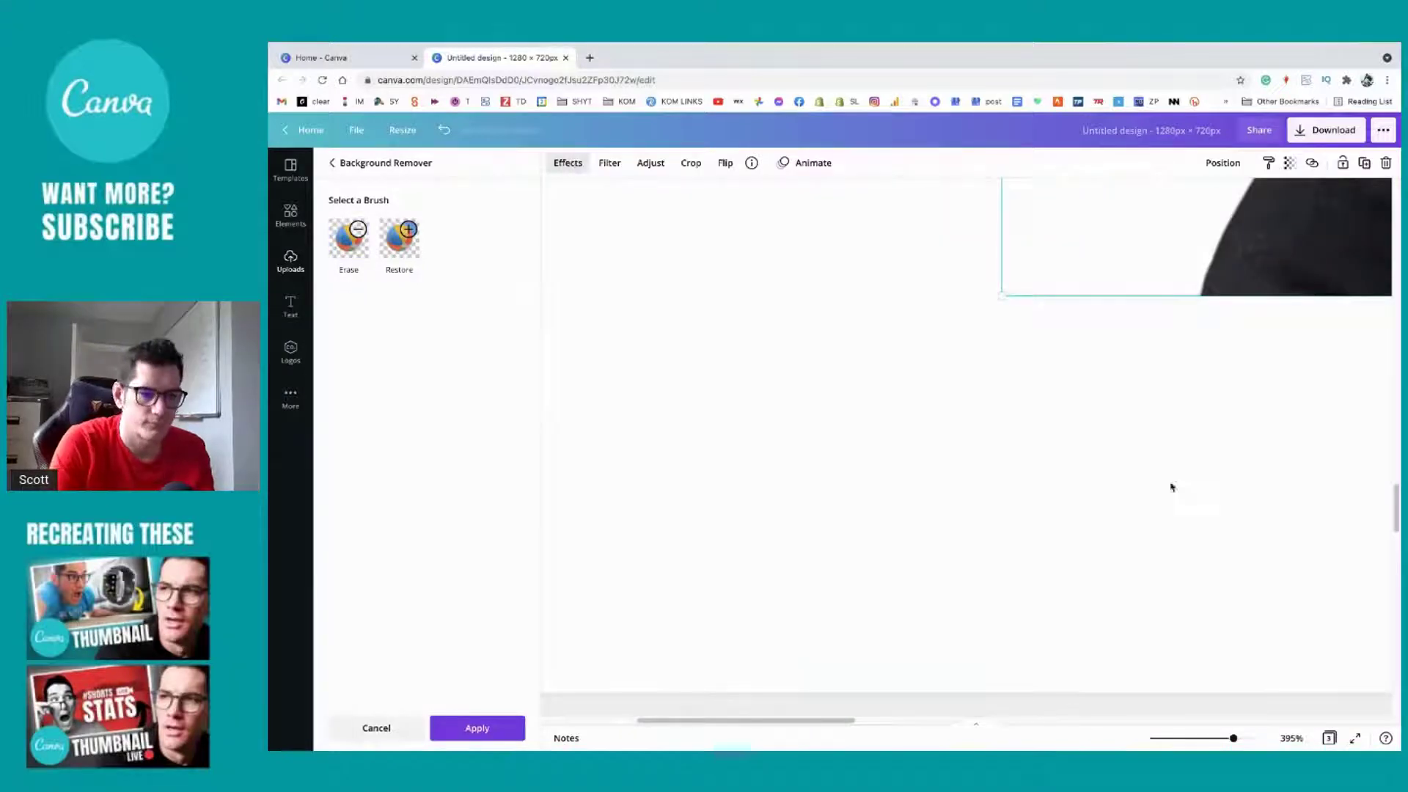
Step: Compare the portrait cutout on page 2 with the portrait's size and placement in the page 1 thumbnail
click(1185, 742)
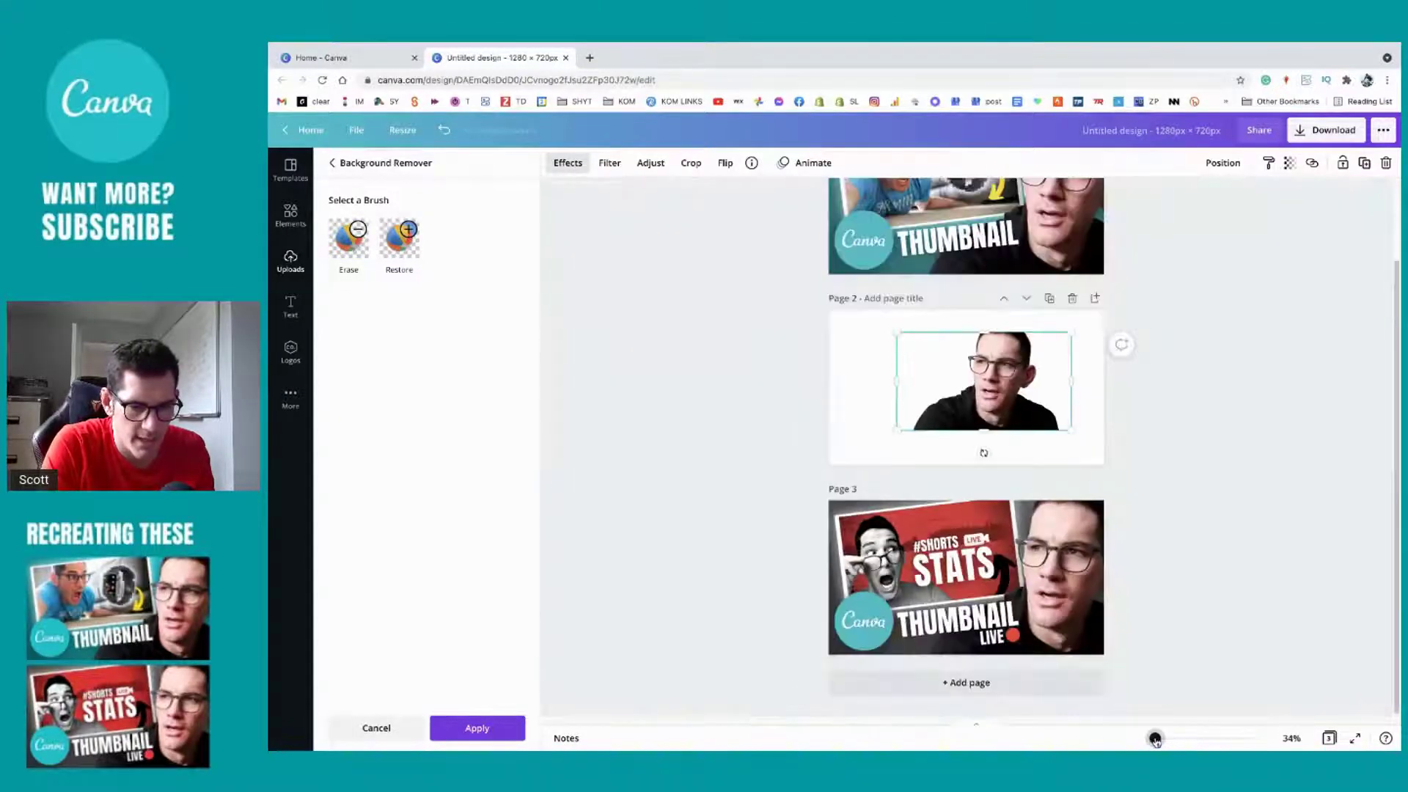
scroll(989, 455, up, 3)
scroll(1087, 416, up, 3)
scroll(1088, 416, up, 2)
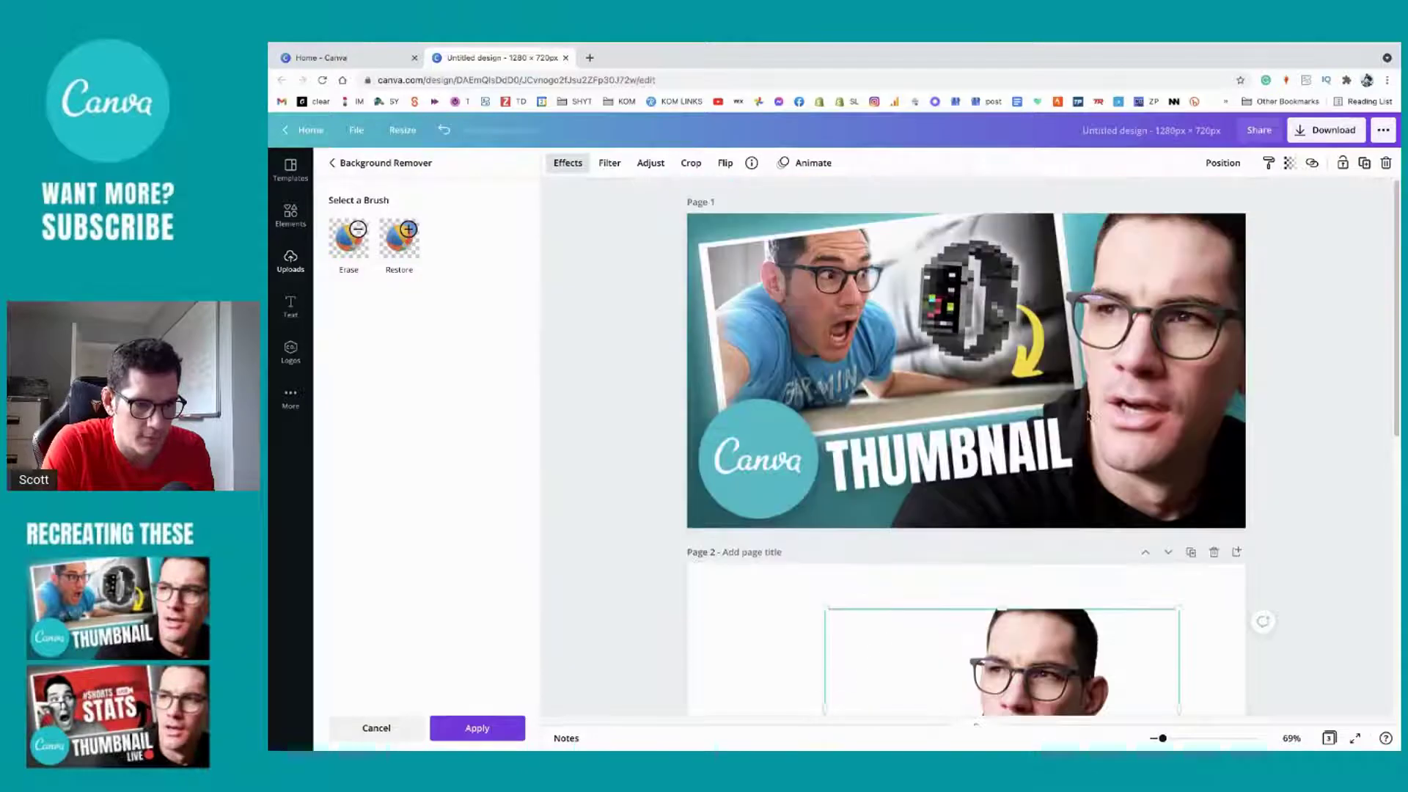
scroll(1087, 416, down, 4)
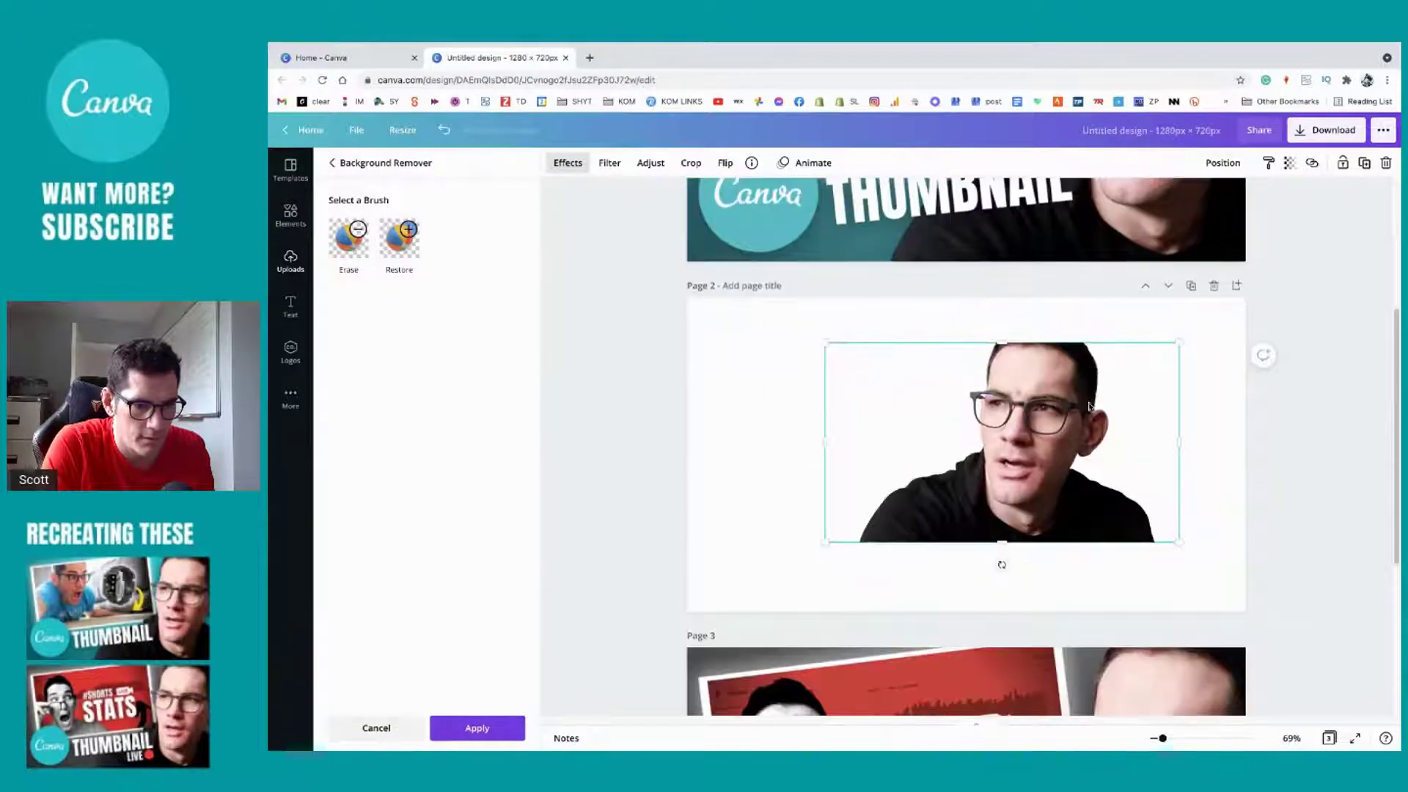
scroll(1001, 404, up, 3)
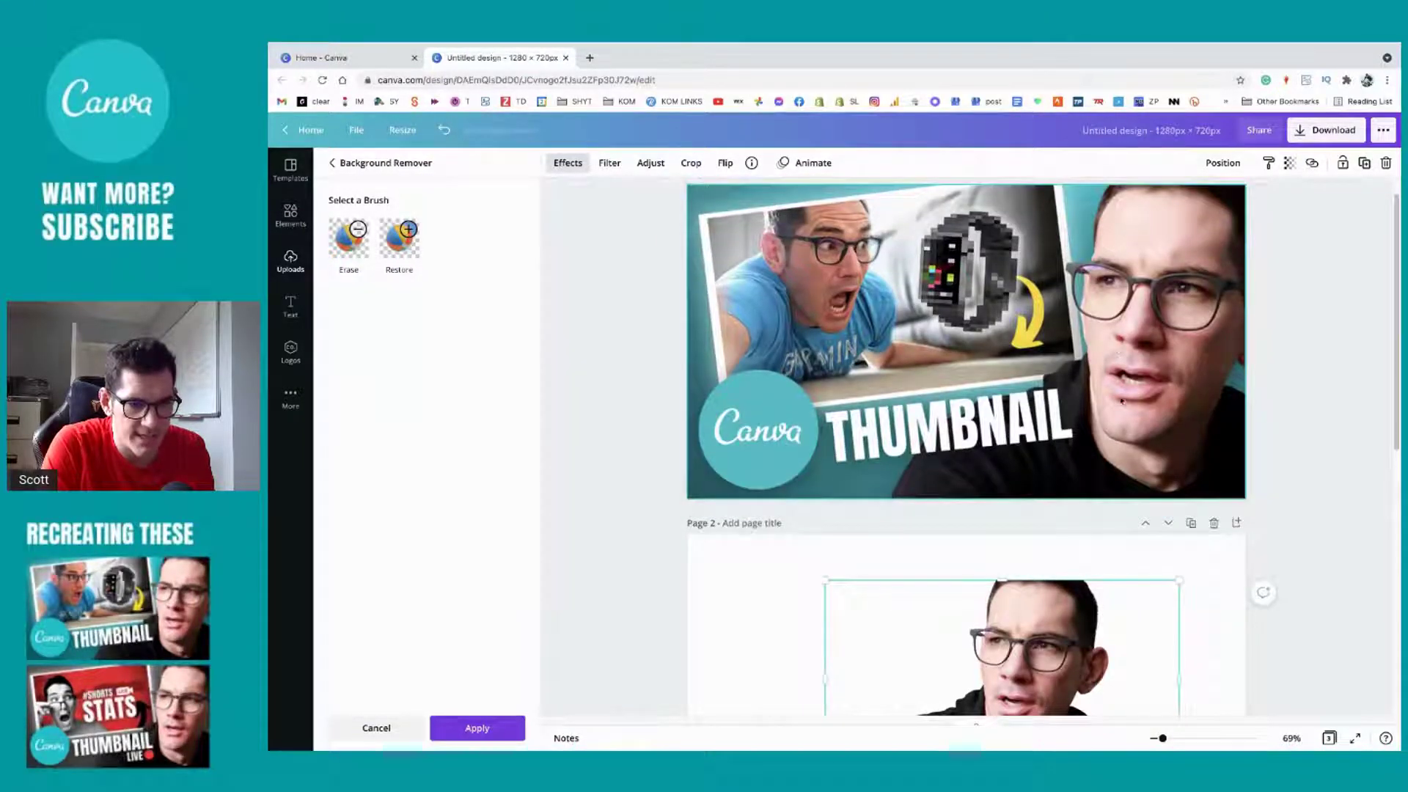
Step: Move the portrait cutout into page 2's lower right corner, crop its empty side margin, and leave the Background Remover
scroll(1070, 507, down, 3)
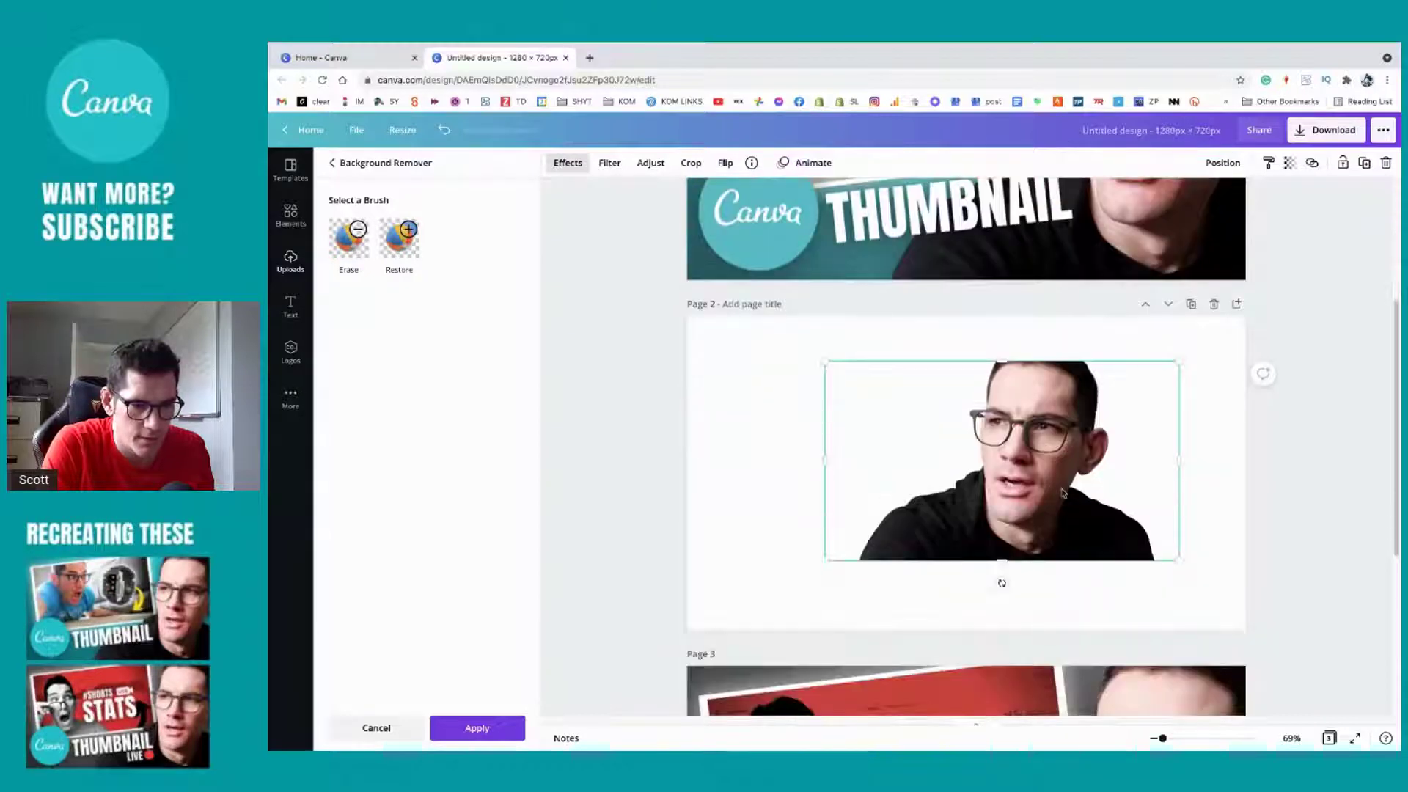
drag(1050, 491, 1116, 562)
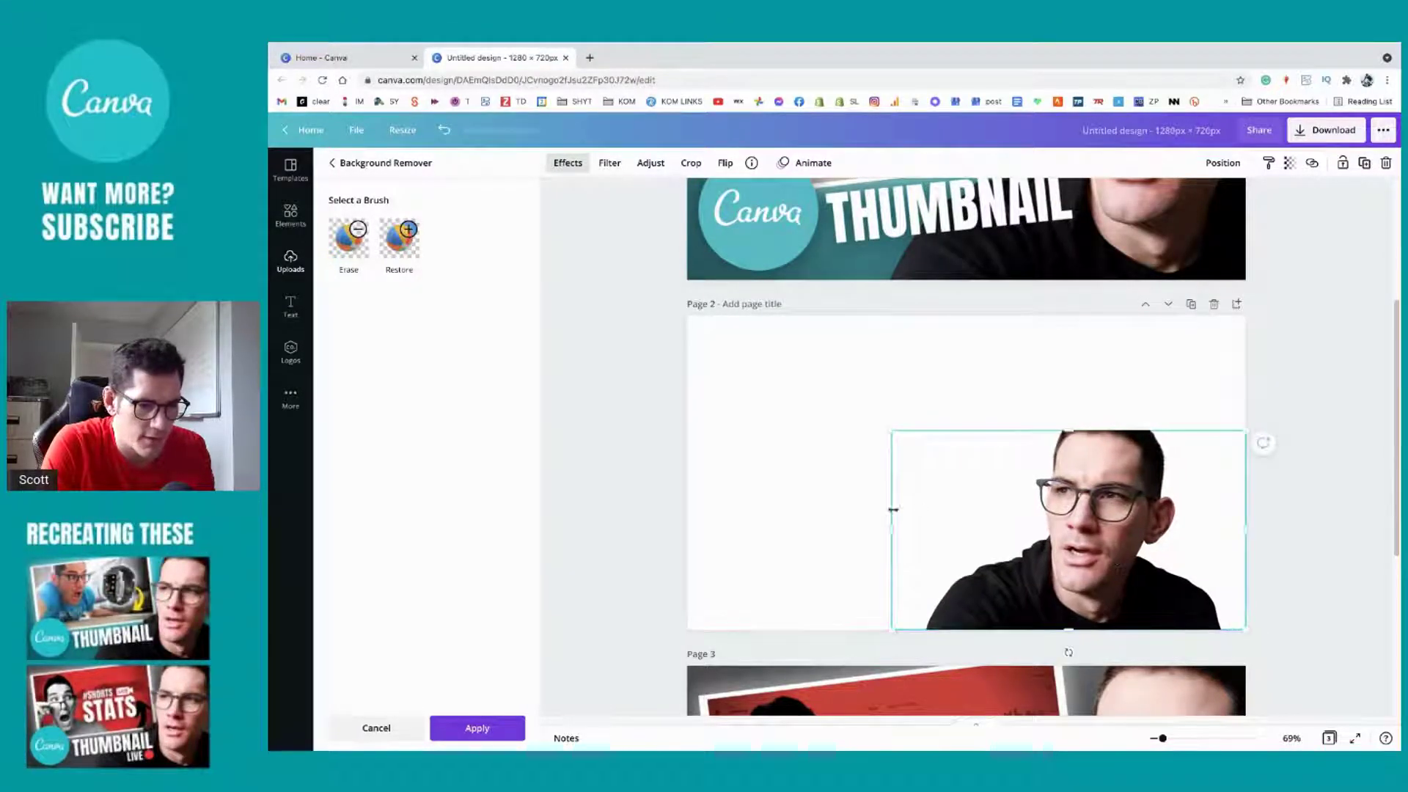
drag(889, 526, 909, 497)
scroll(910, 498, up, 3)
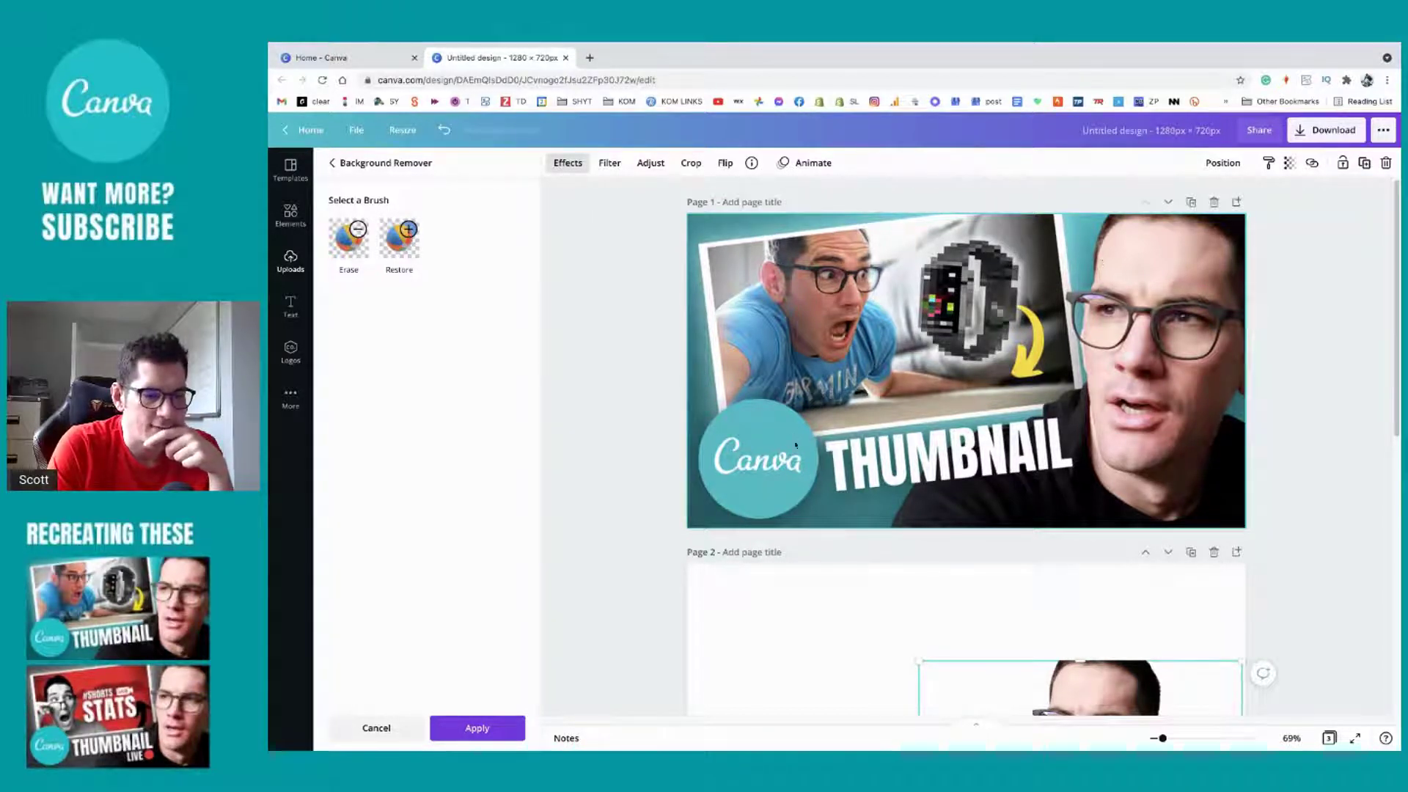
click(999, 334)
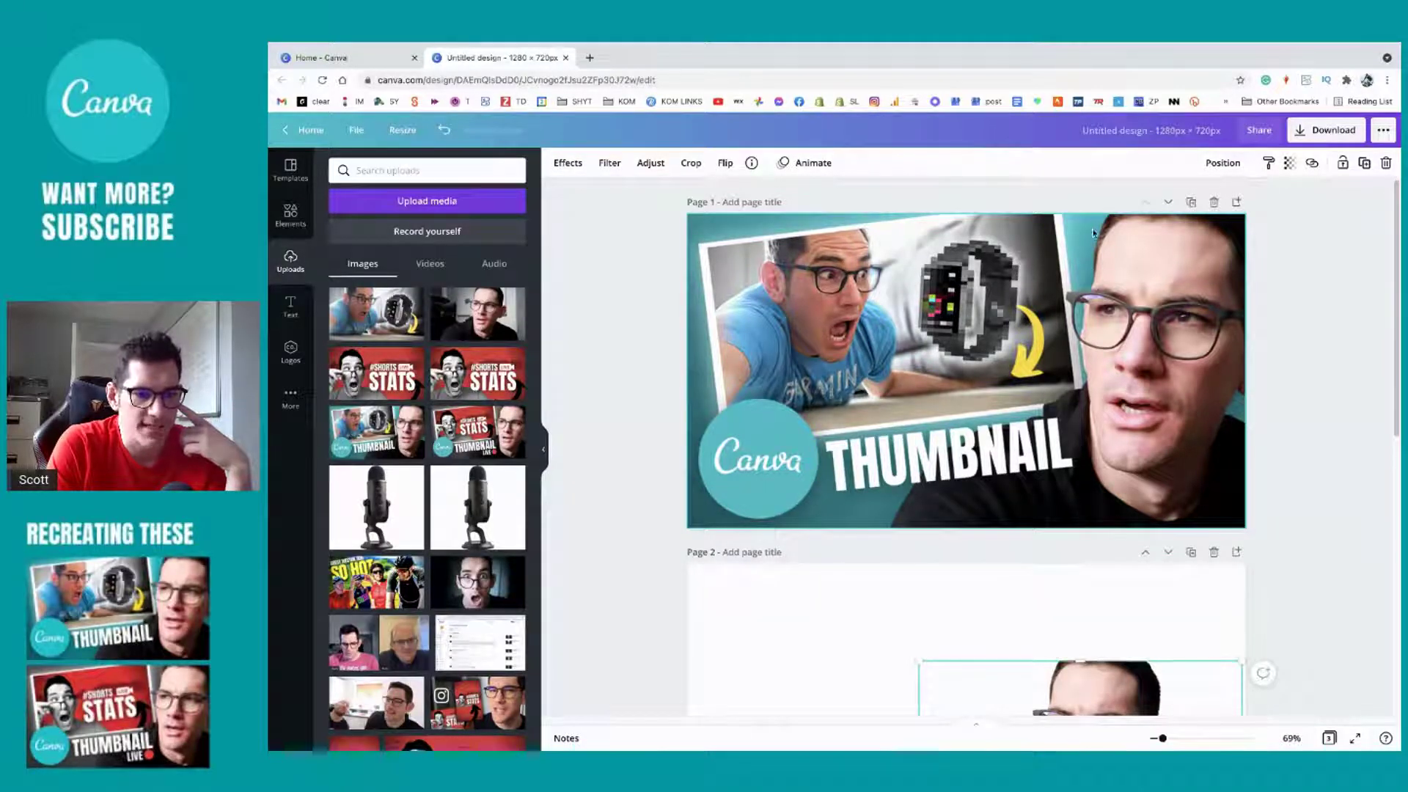
click(704, 463)
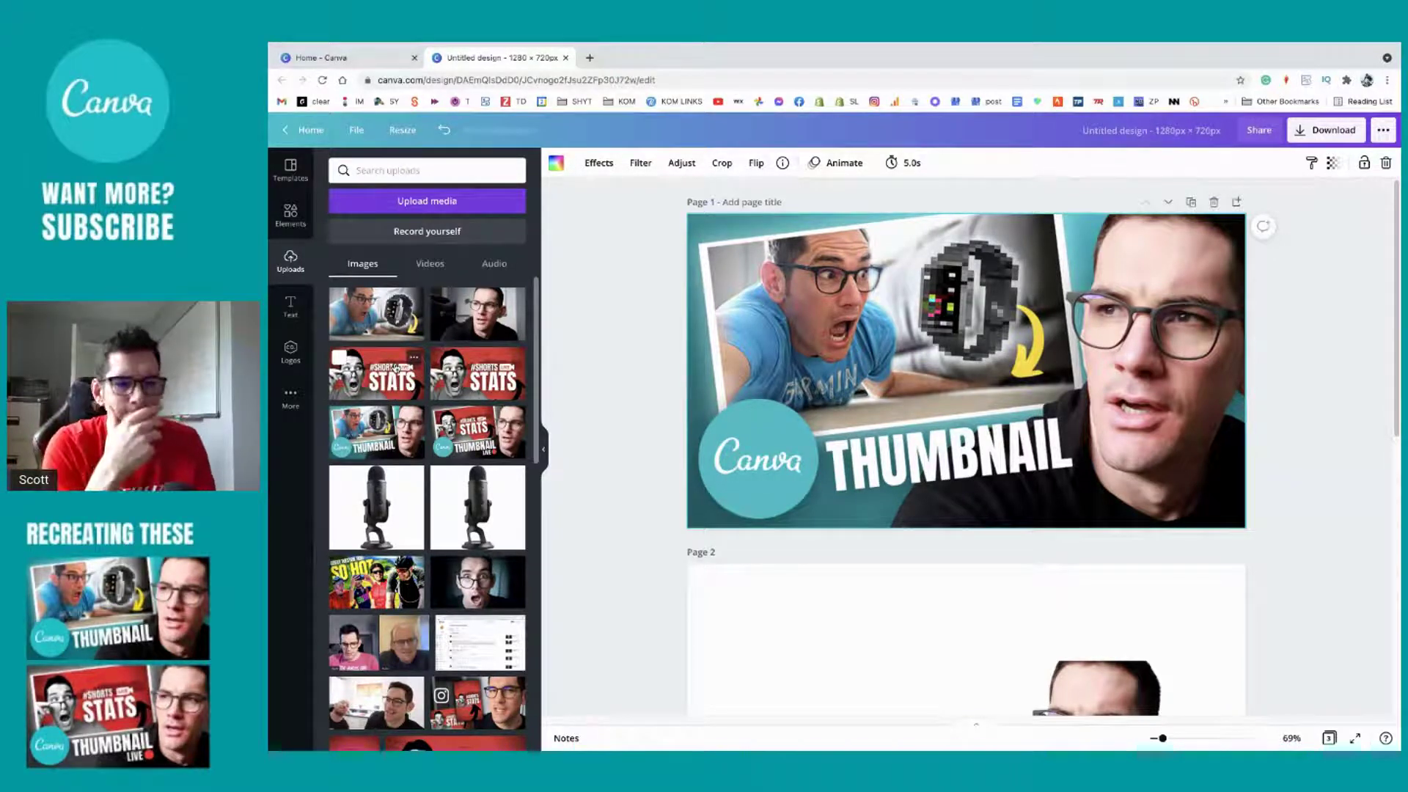
Step: Search the elements library for "gradient"
click(290, 215)
click(395, 170)
text(g)
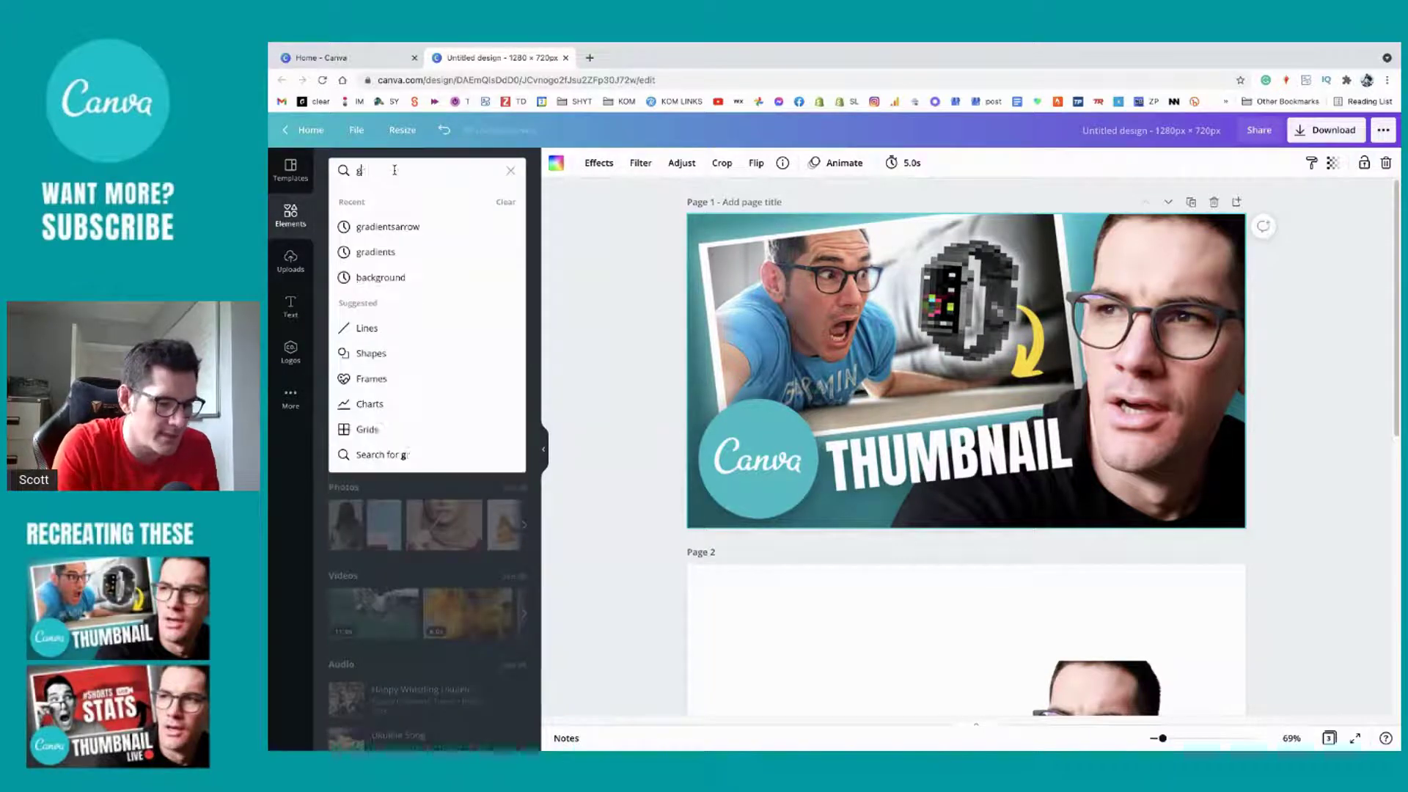
text(radient)
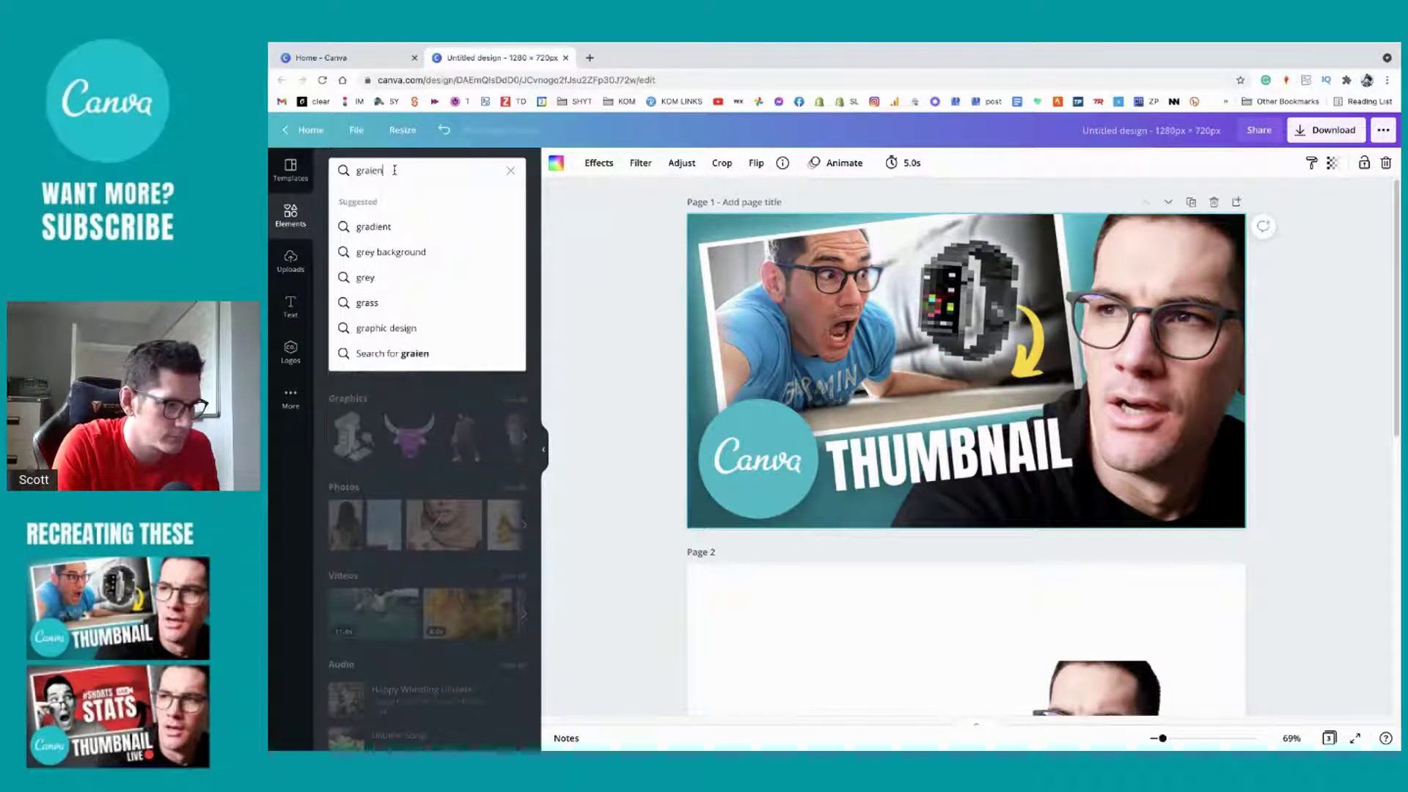
click(387, 229)
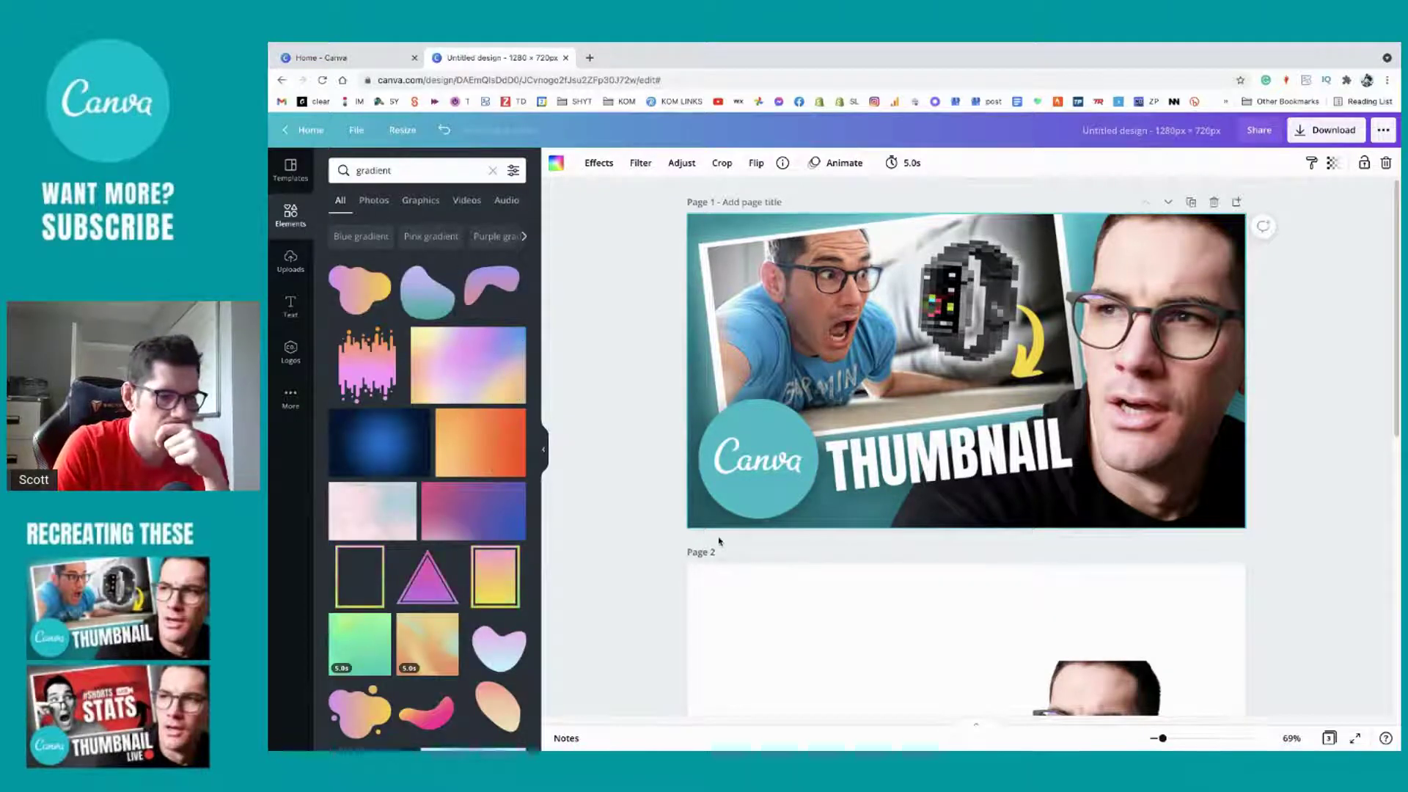
Step: Try the pastel multicolour, orange and pink-to-blue gradient images on page 2, removing each one again
scroll(719, 541, down, 5)
drag(470, 377, 850, 506)
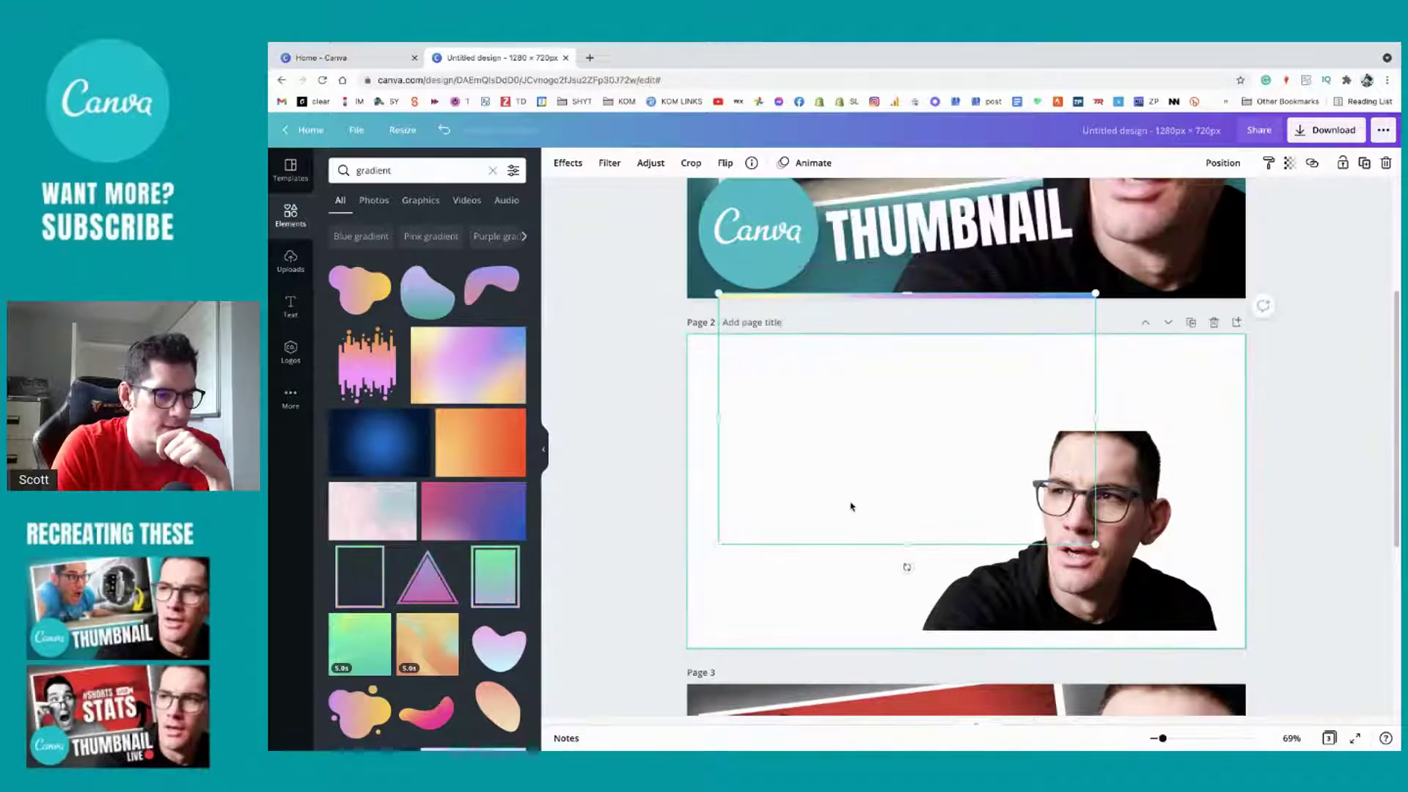
key(Escape)
scroll(825, 467, down, 1)
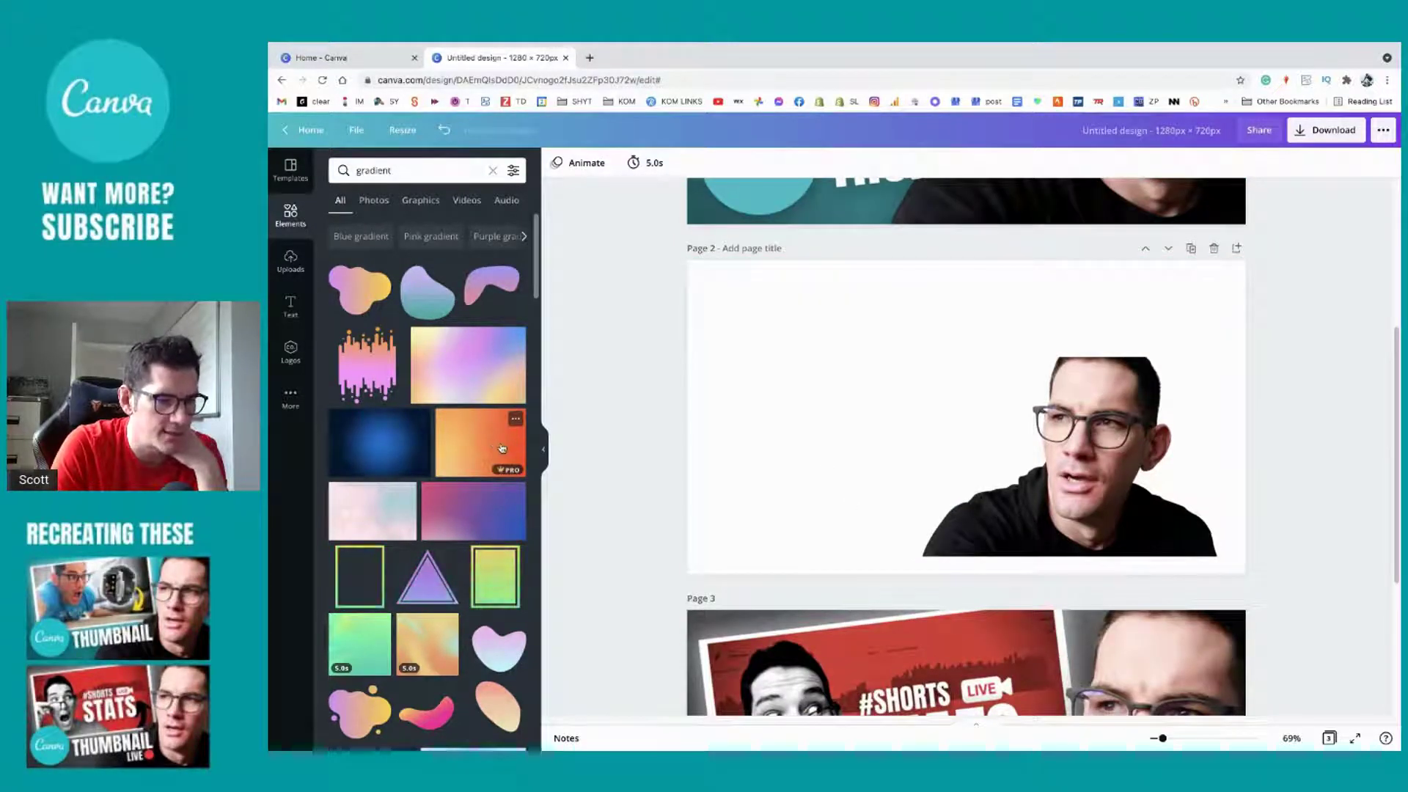
drag(502, 448, 972, 448)
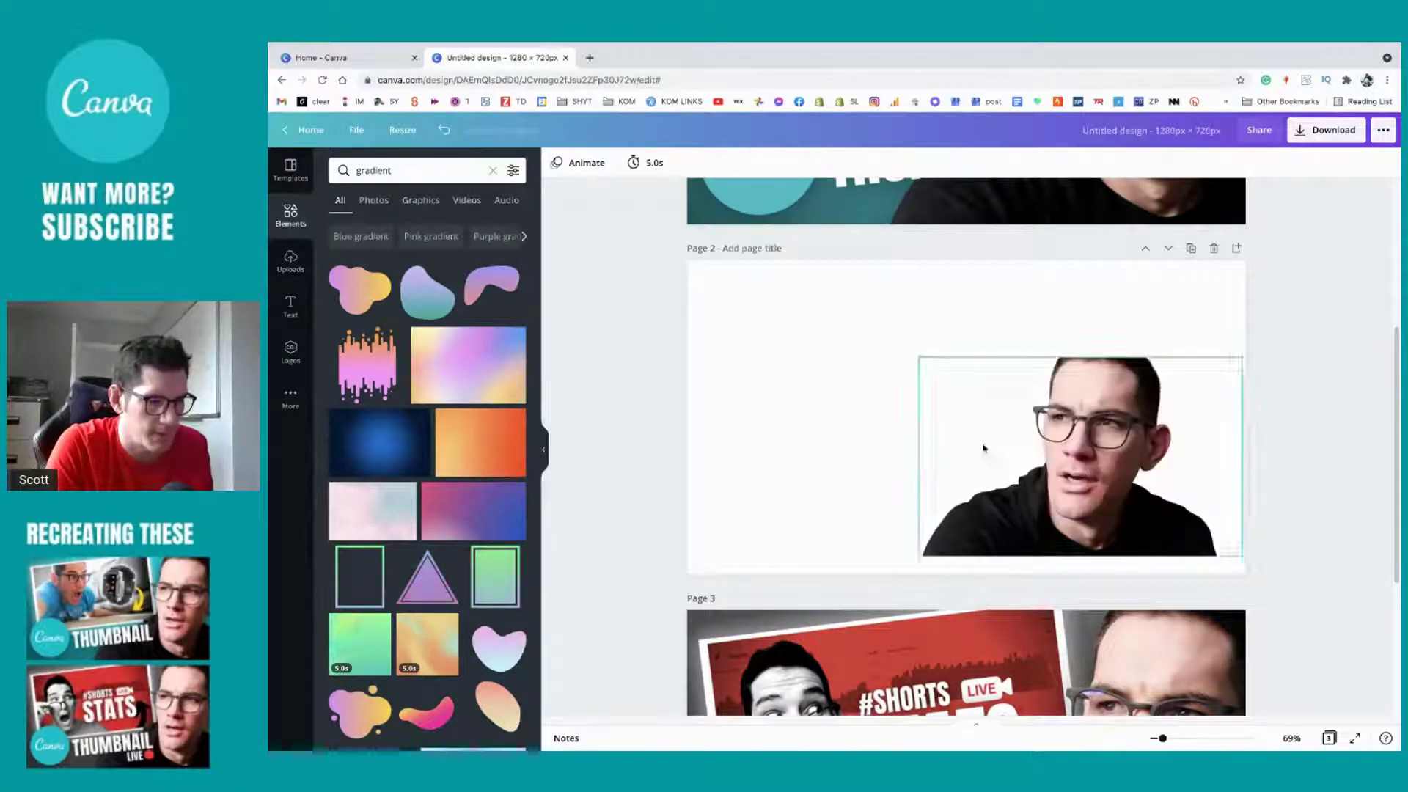
drag(476, 366, 787, 360)
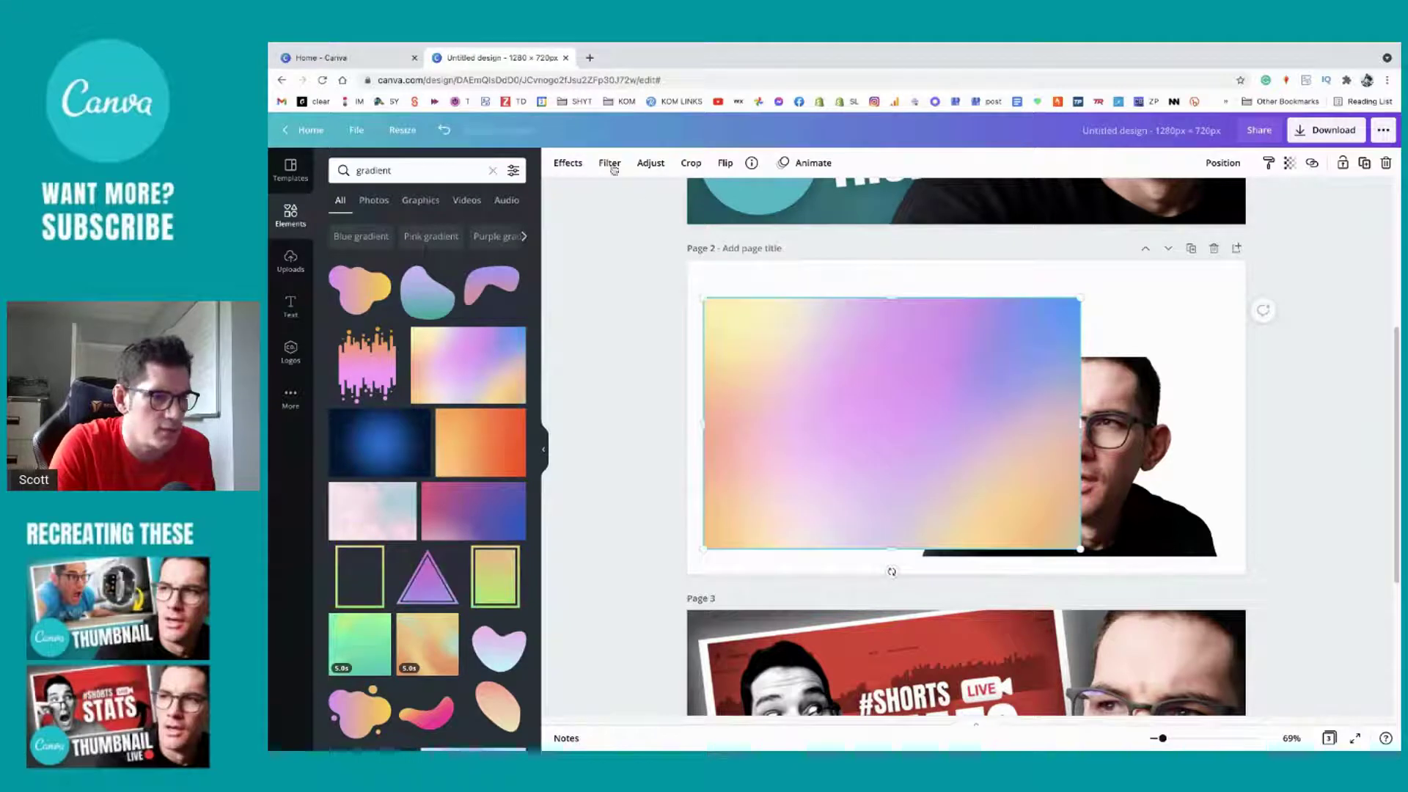
key(Delete)
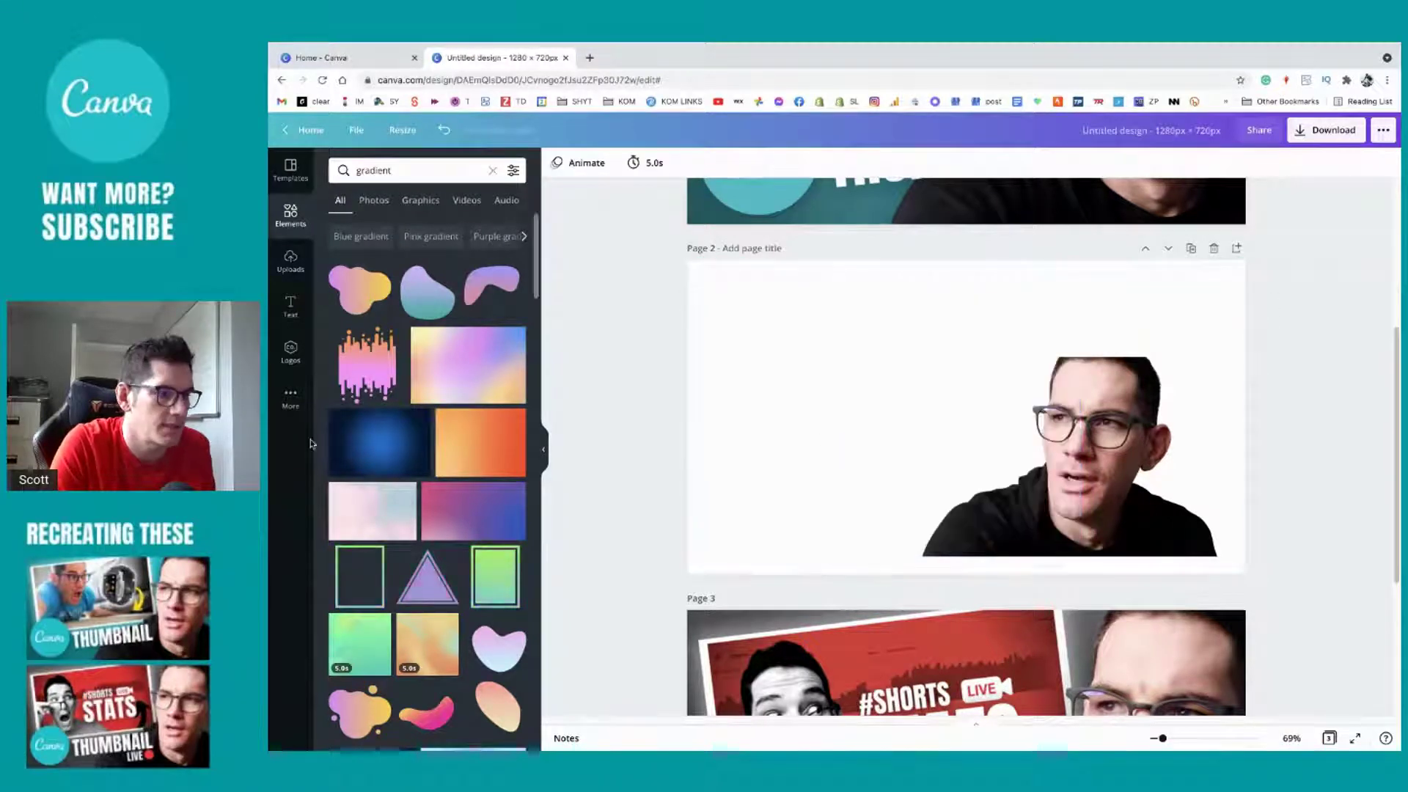
drag(469, 512, 763, 345)
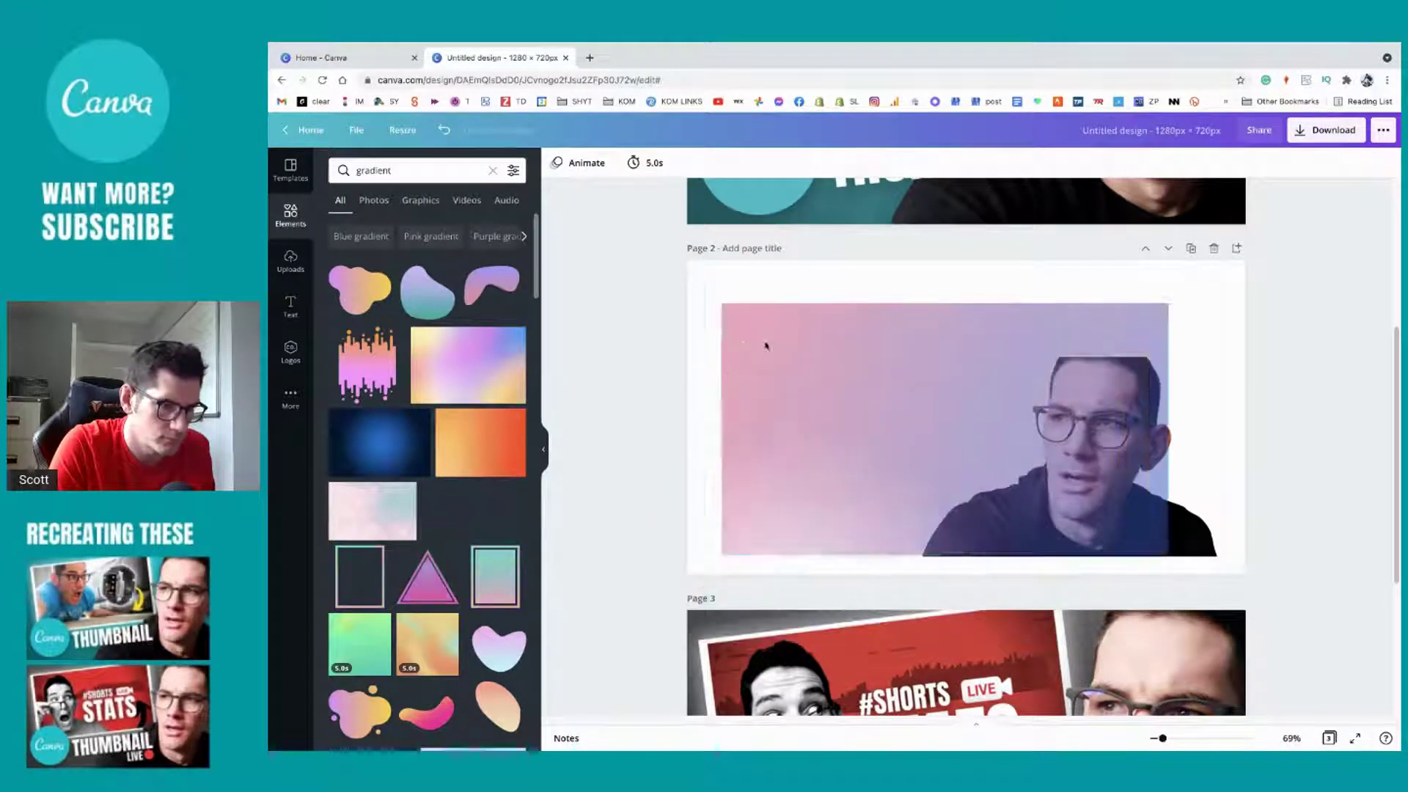
key(Delete)
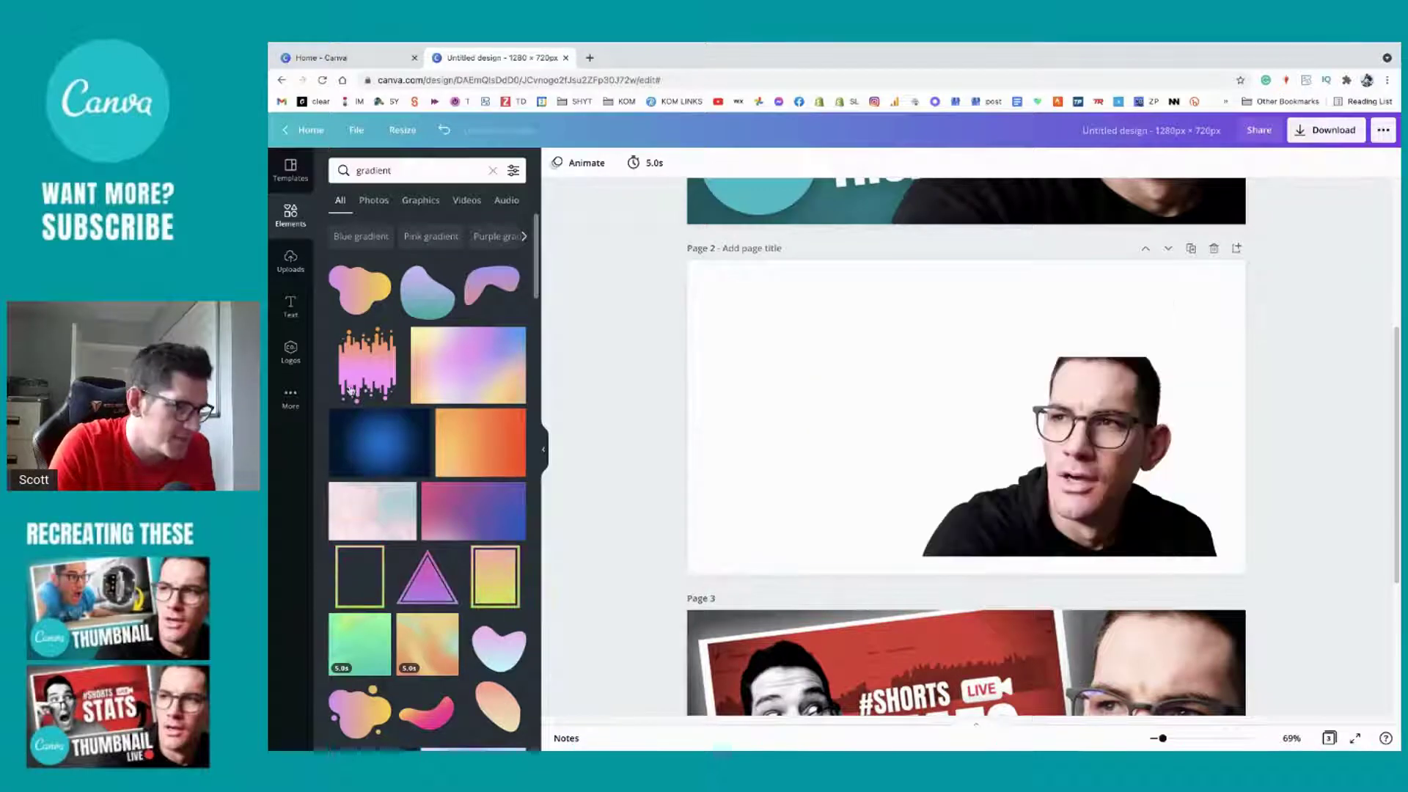
Step: Place the blue-to-turquoise gradient image over the portrait on page 2
scroll(442, 527, down, 5)
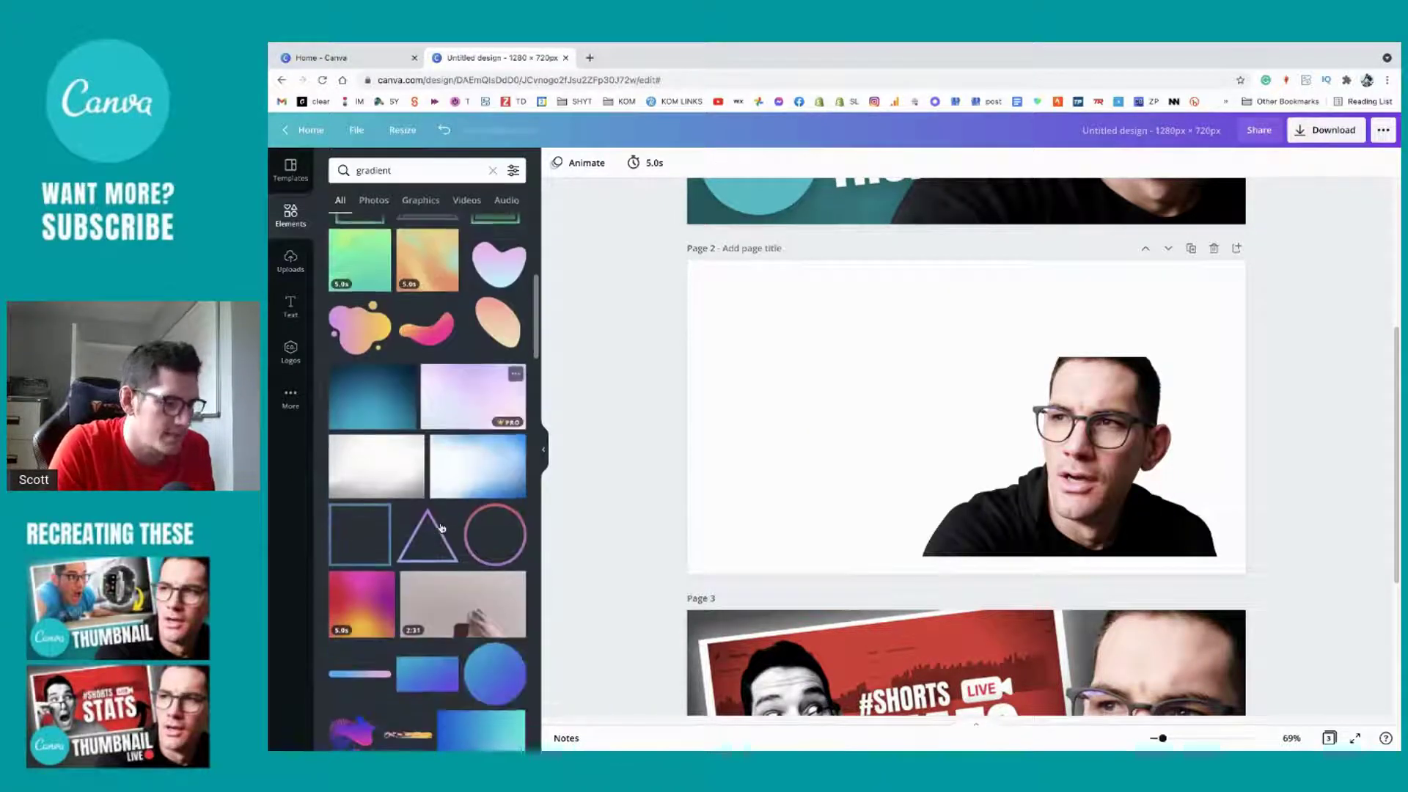
scroll(441, 527, down, 3)
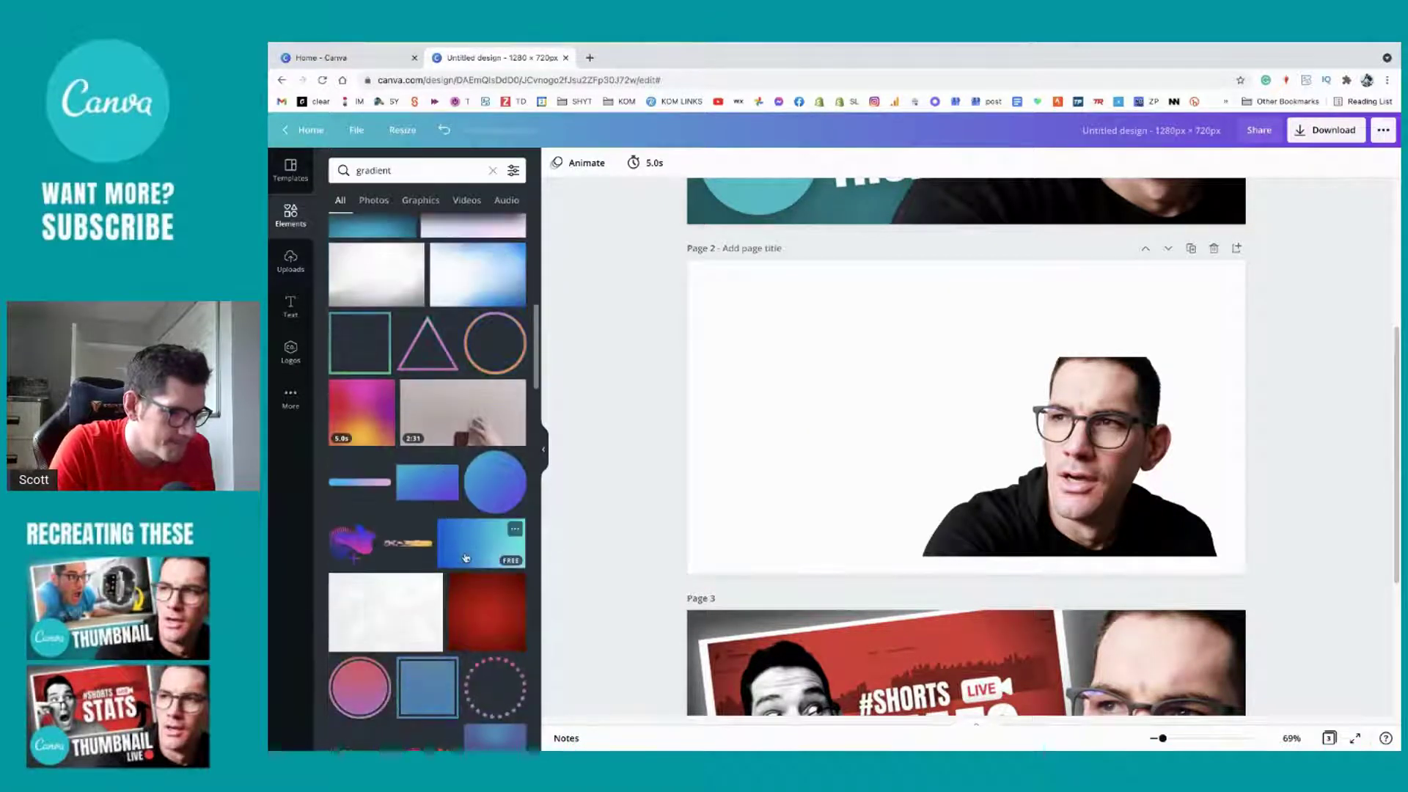
drag(428, 687, 779, 359)
click(660, 371)
drag(860, 388, 864, 388)
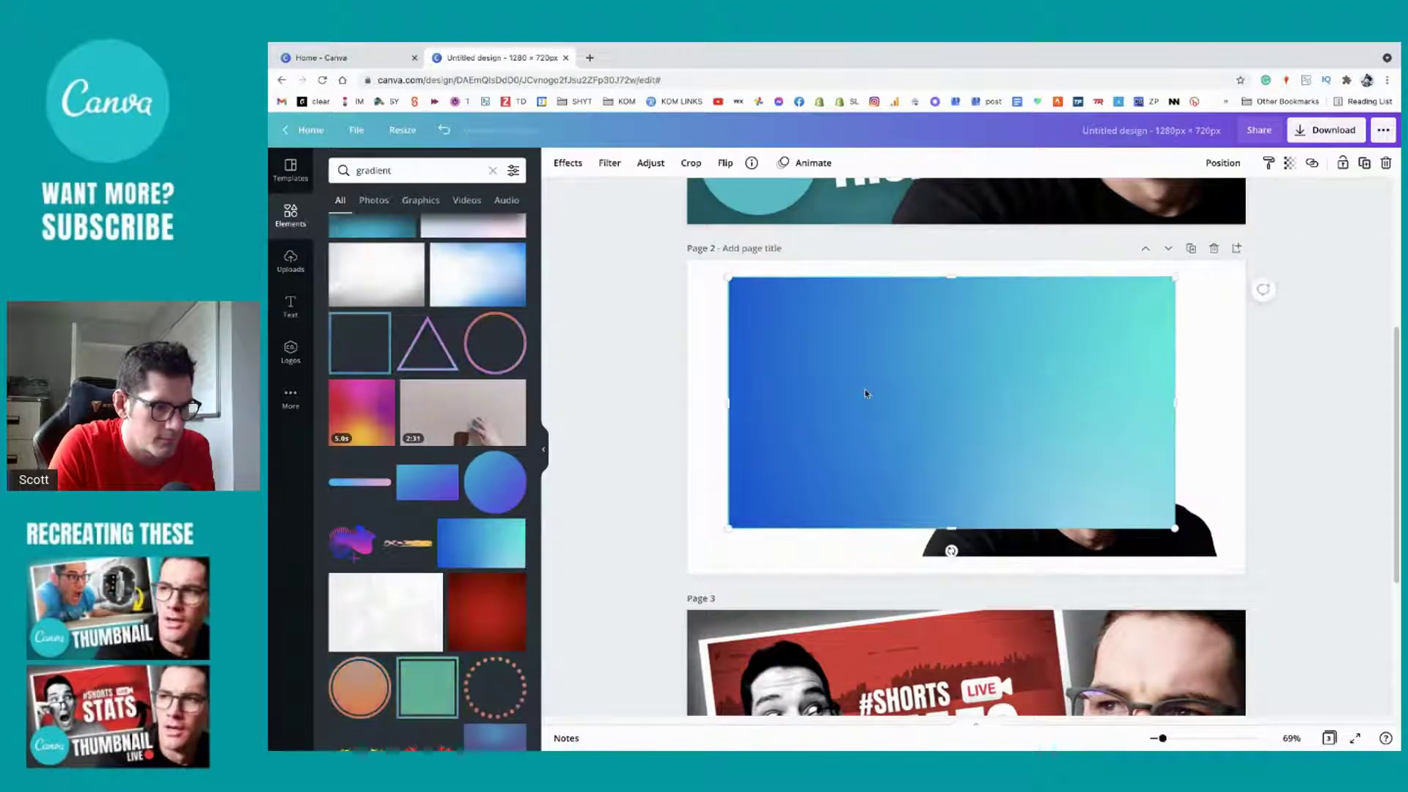
Step: Try the square purple gradient on page 2, and remove both it and the blue-to-turquoise gradient
scroll(469, 571, down, 6)
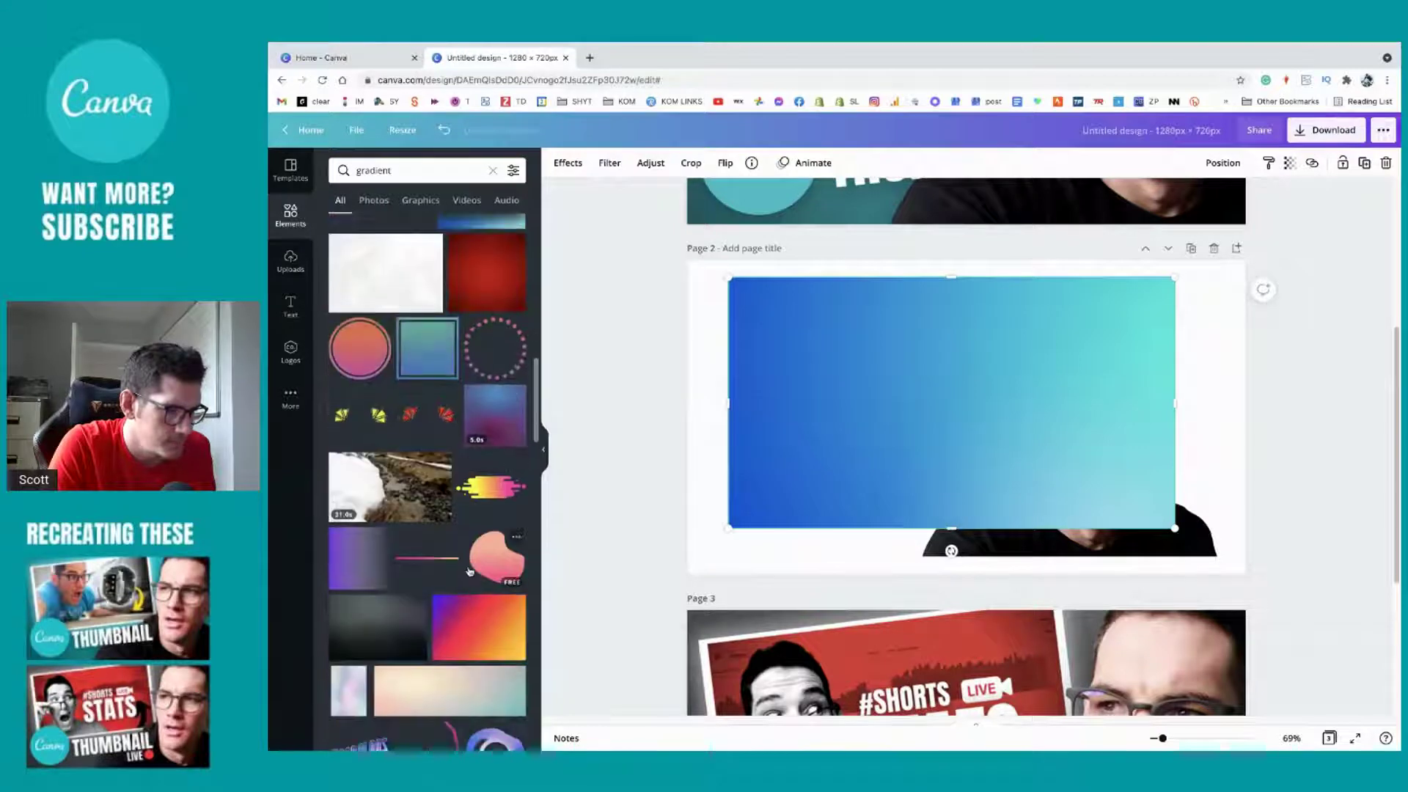
scroll(469, 571, down, 5)
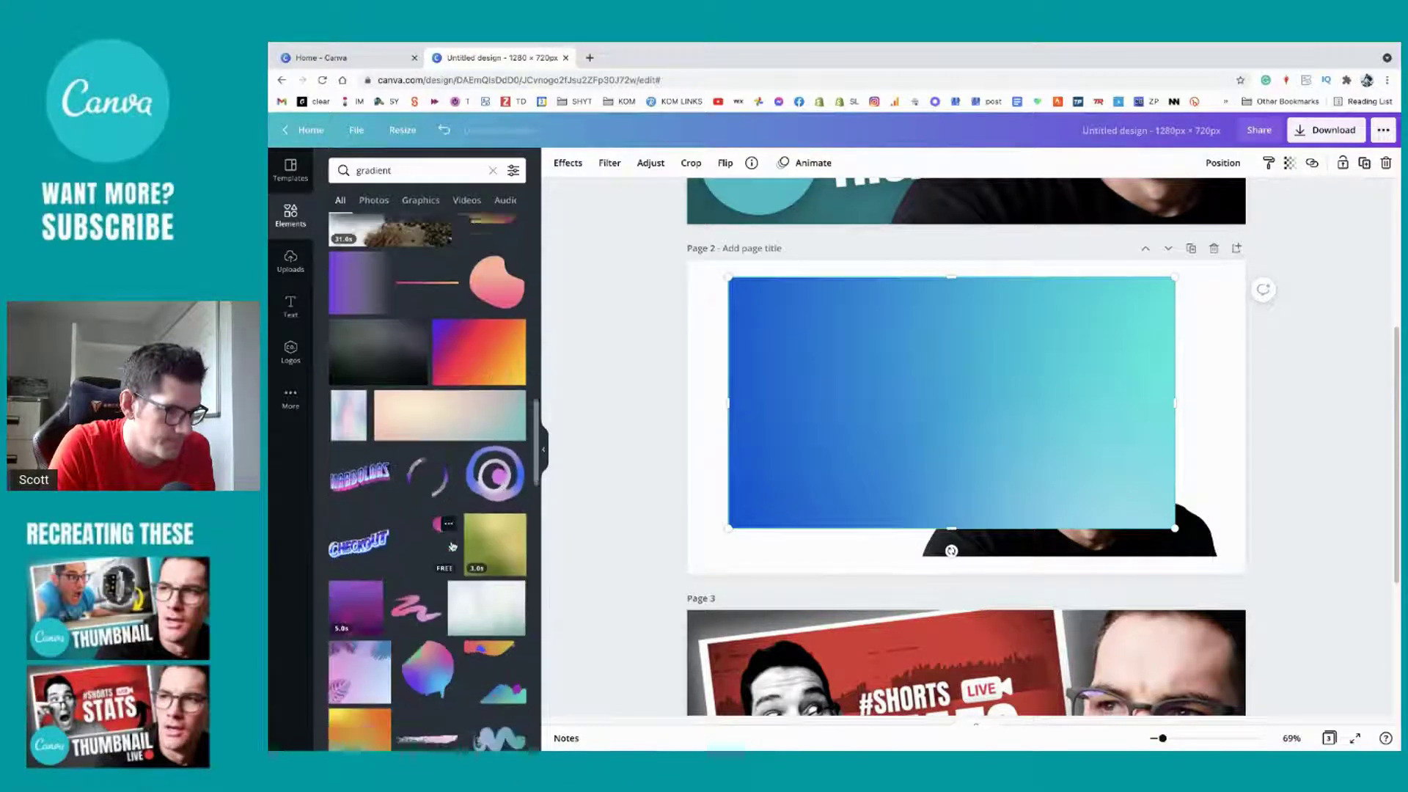
scroll(452, 546, down, 5)
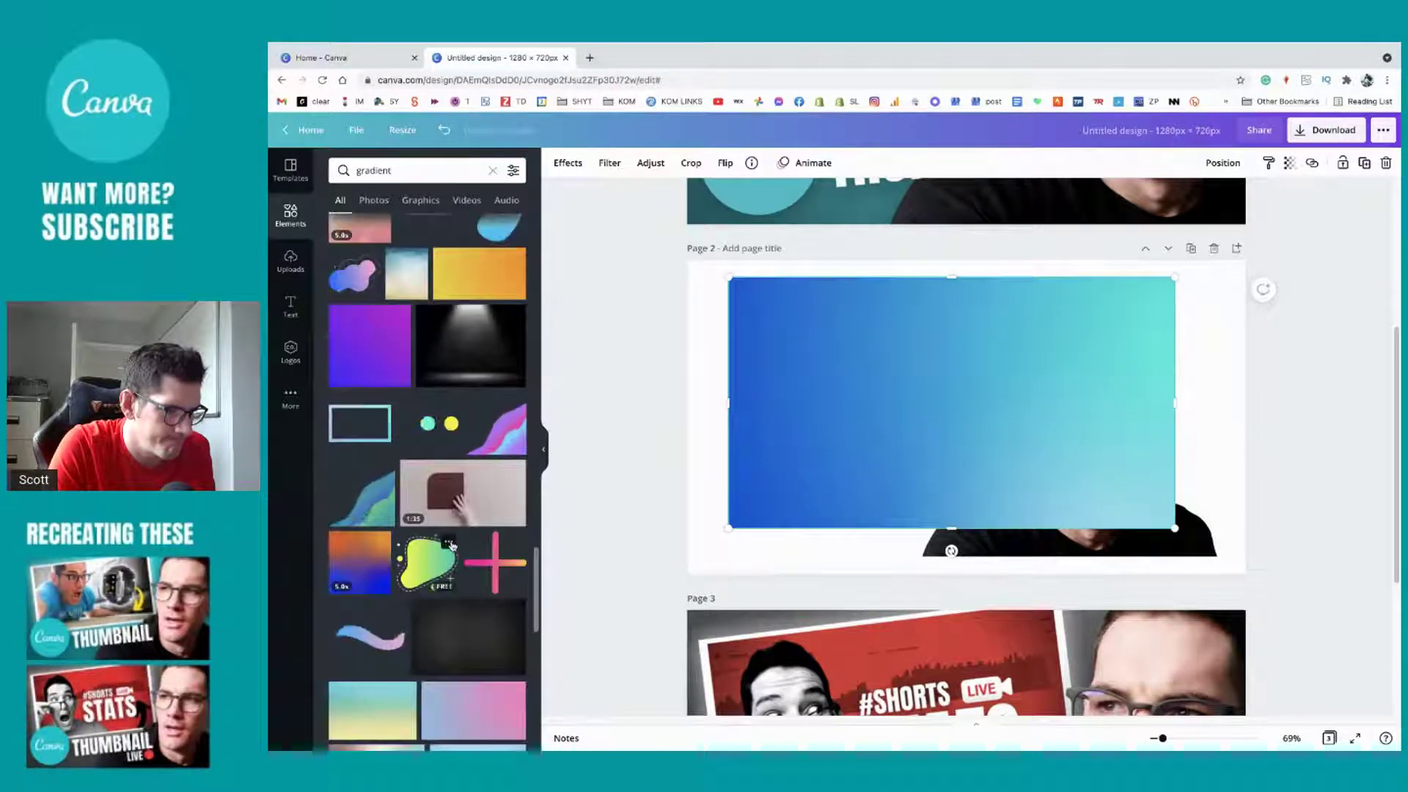
click(363, 384)
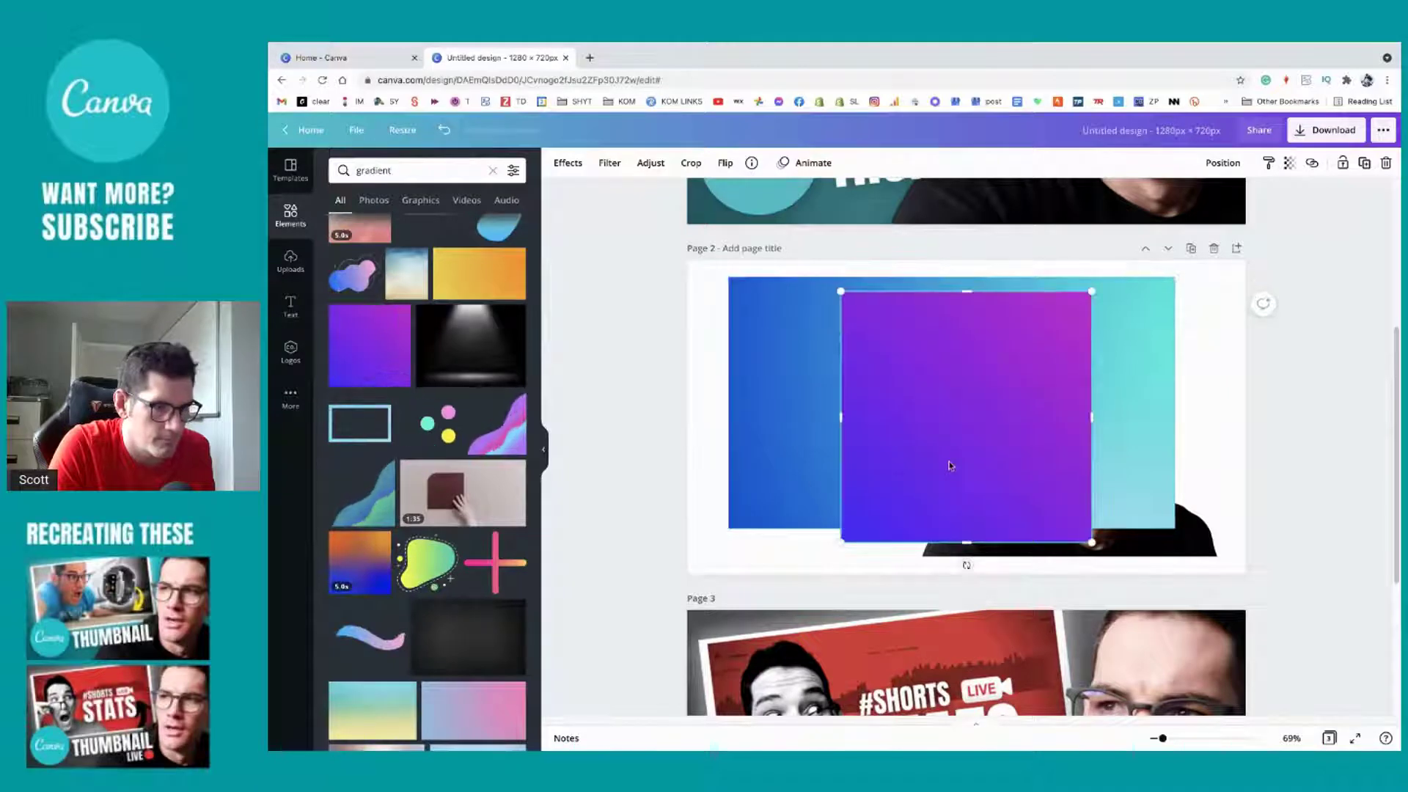
key(ctrl+z)
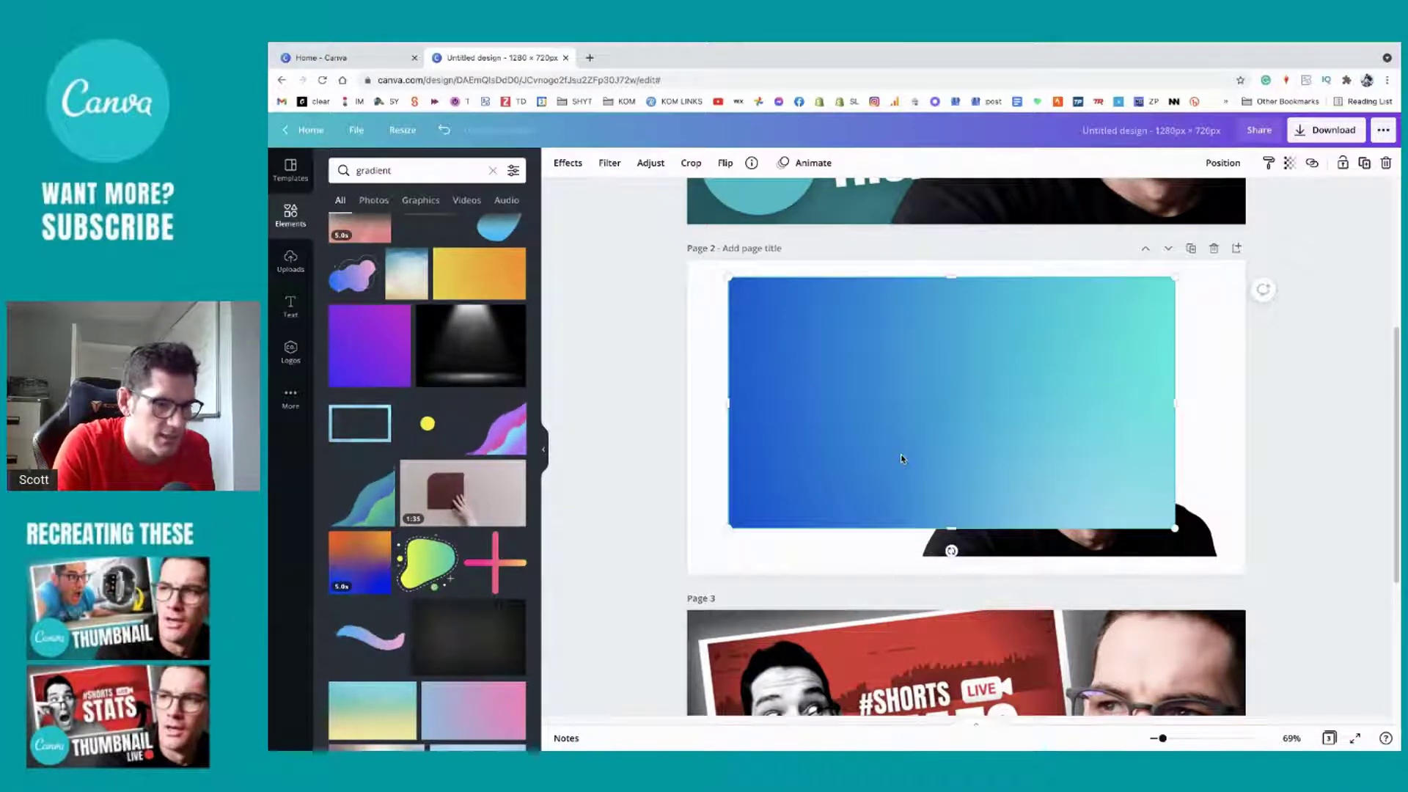
key(Delete)
Step: Look through the remaining gradient results and search the elements library for "gradients" instead
scroll(389, 463, down, 5)
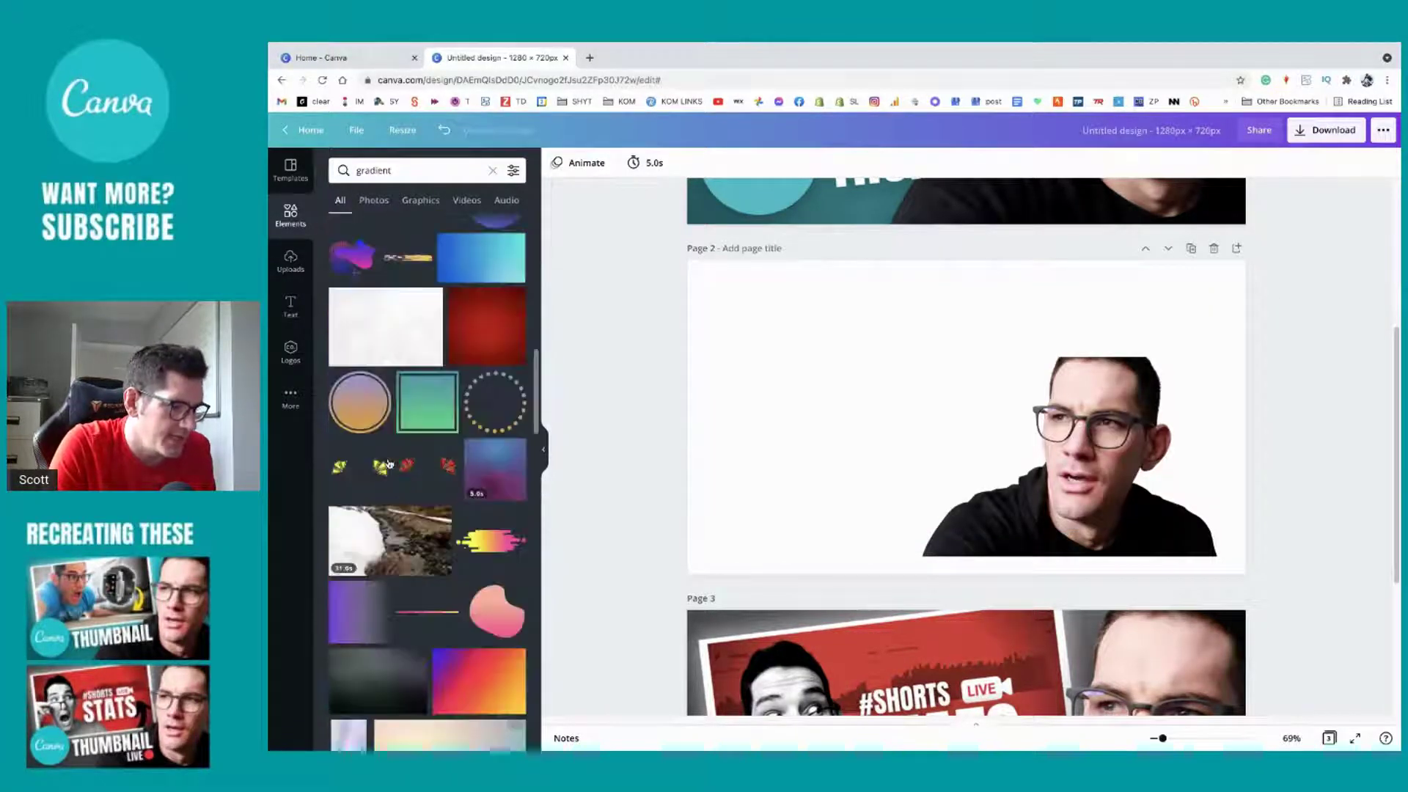
scroll(388, 464, up, 10)
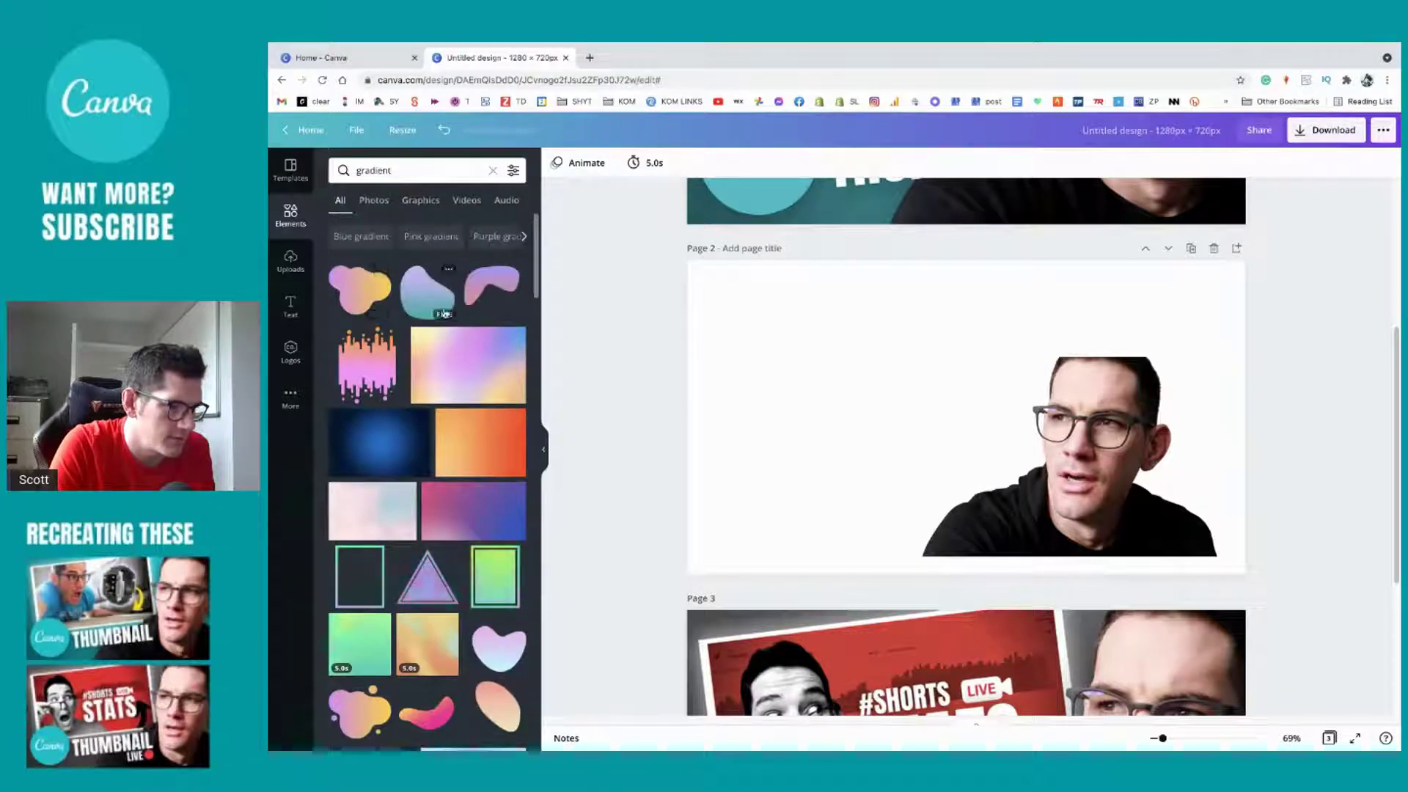
click(401, 175)
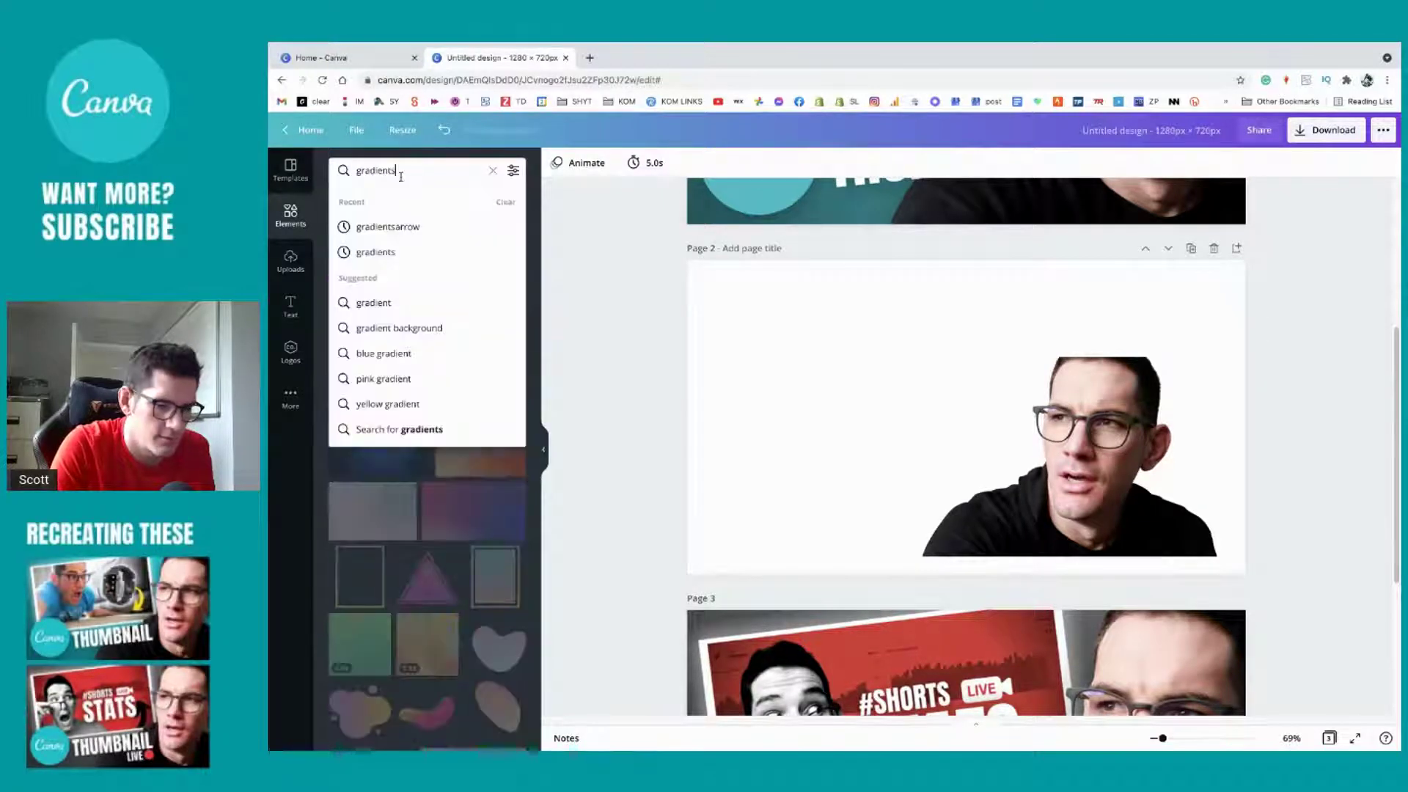
text(s)
key(Return)
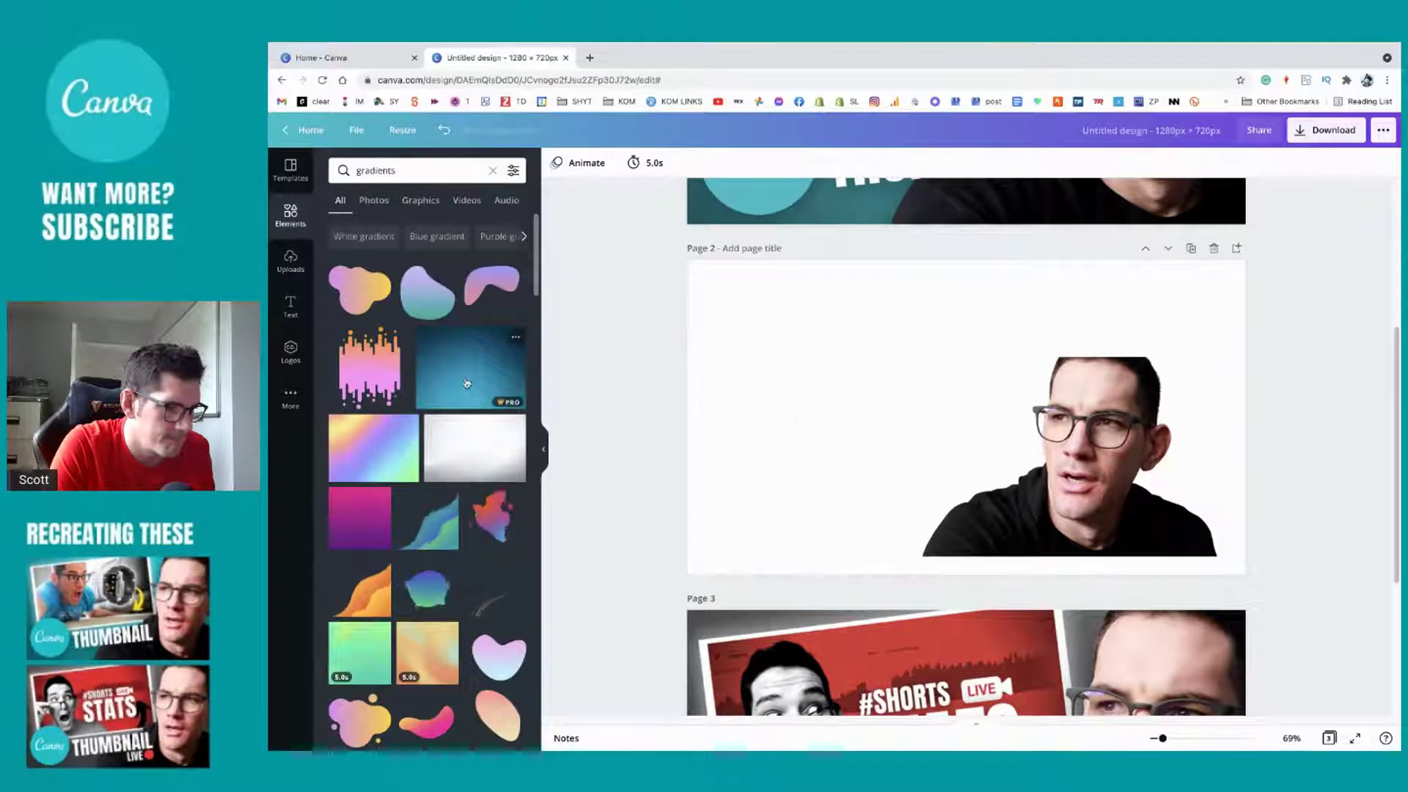
Step: Try the dark blue gradient and the magenta gradient on page 2, removing each one again
click(466, 382)
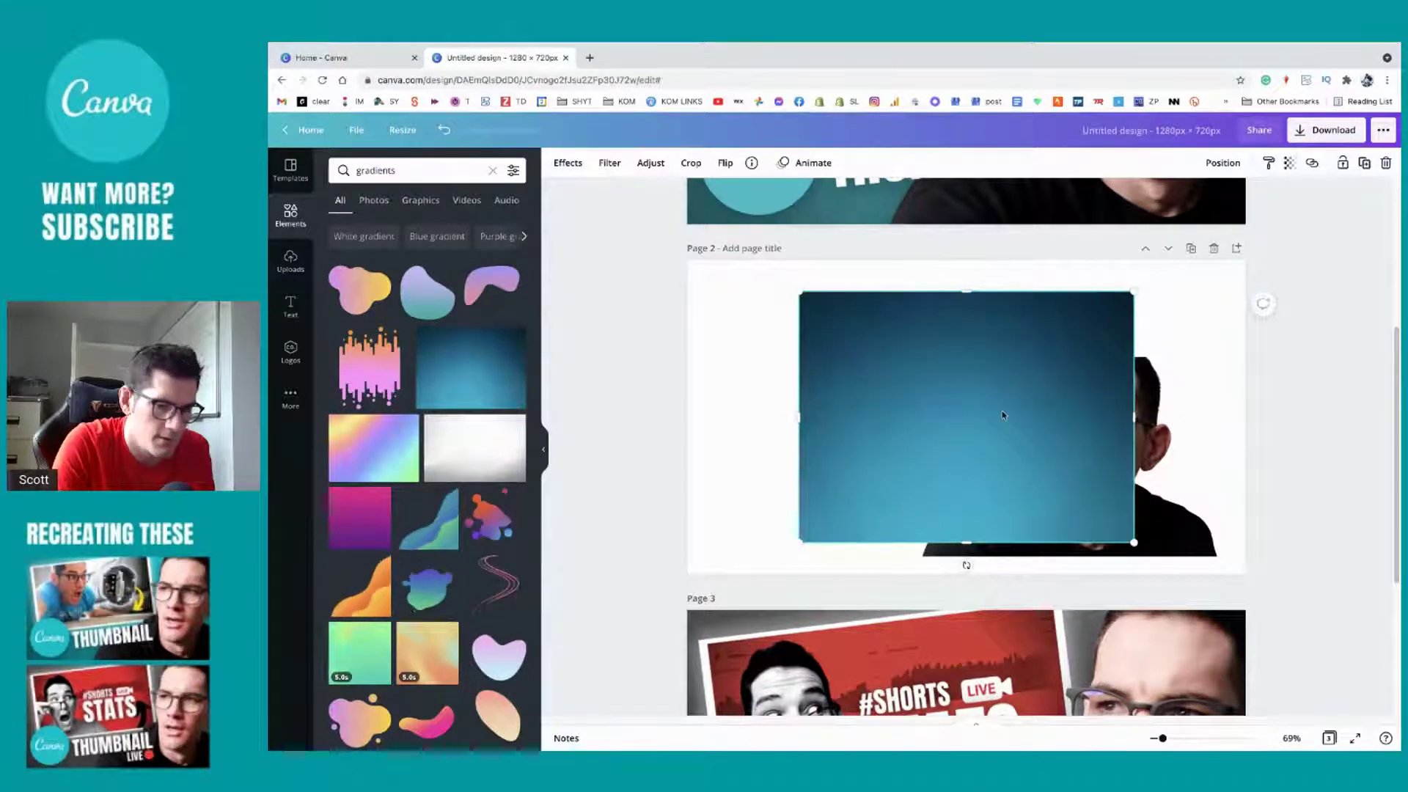
key(Delete)
scroll(422, 512, down, 5)
scroll(422, 512, up, 3)
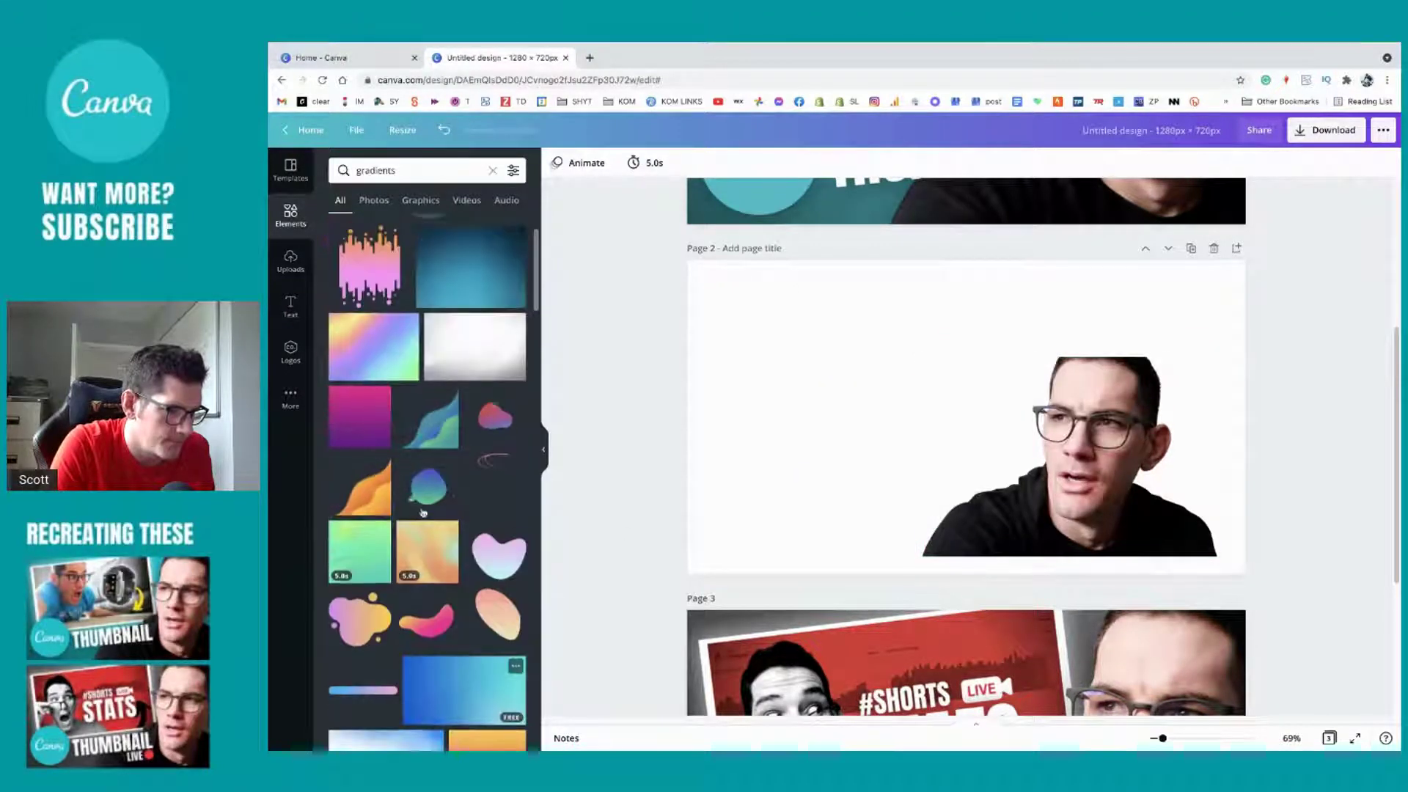
click(360, 417)
key(ctrl+z)
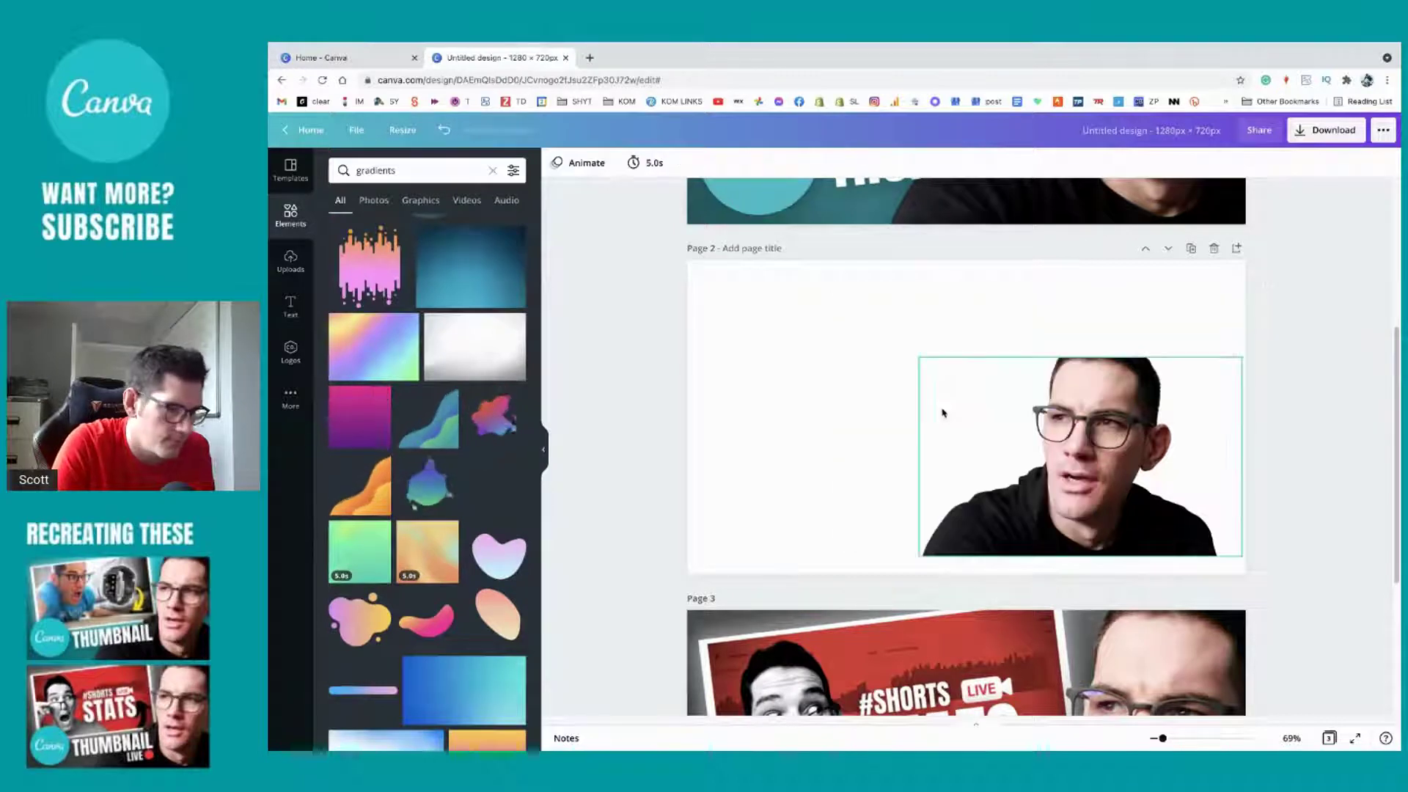
Step: Add the blue-to-turquoise gradient and the white-and-blue gradient image to page 2
key(ctrl+z)
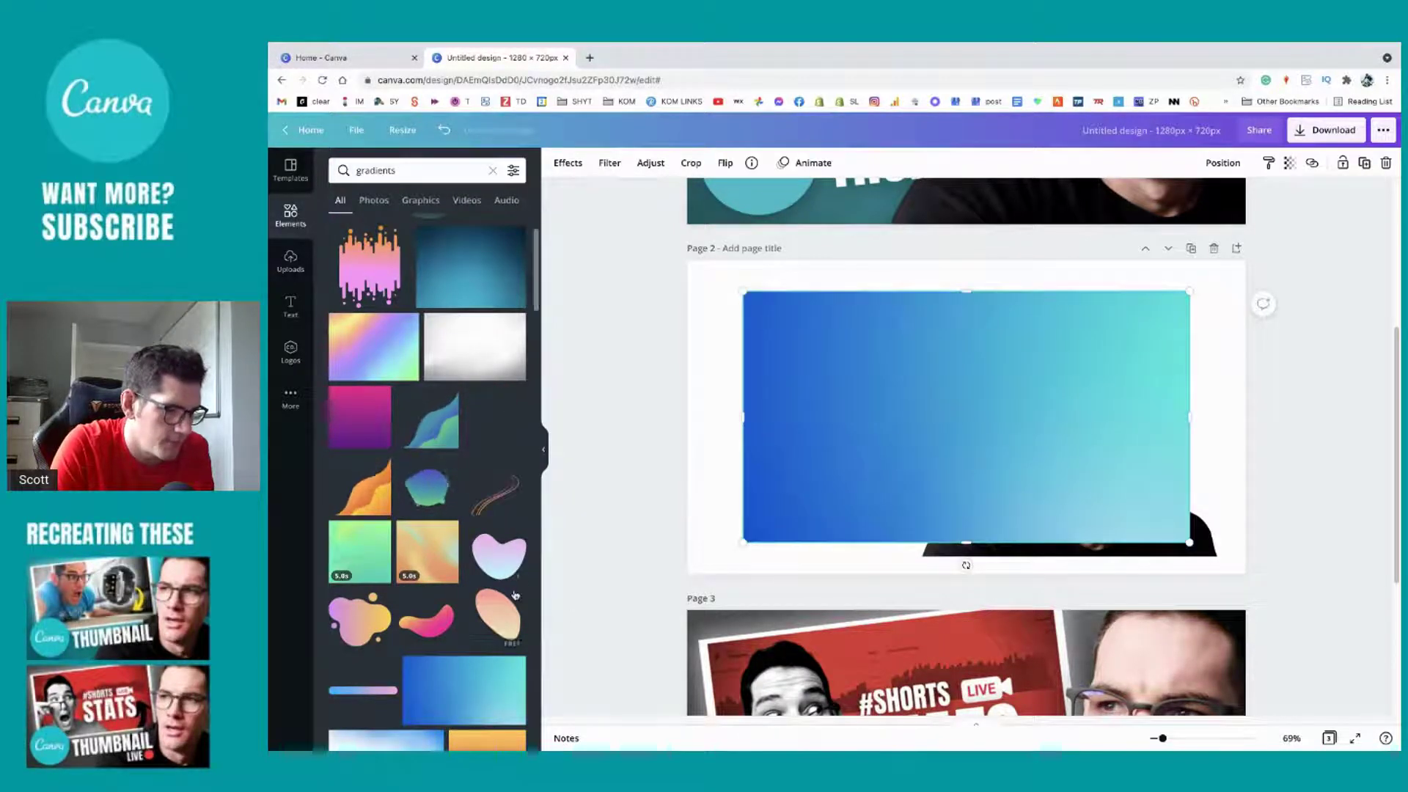
scroll(516, 596, down, 3)
click(488, 561)
click(420, 568)
scroll(420, 568, down, 2)
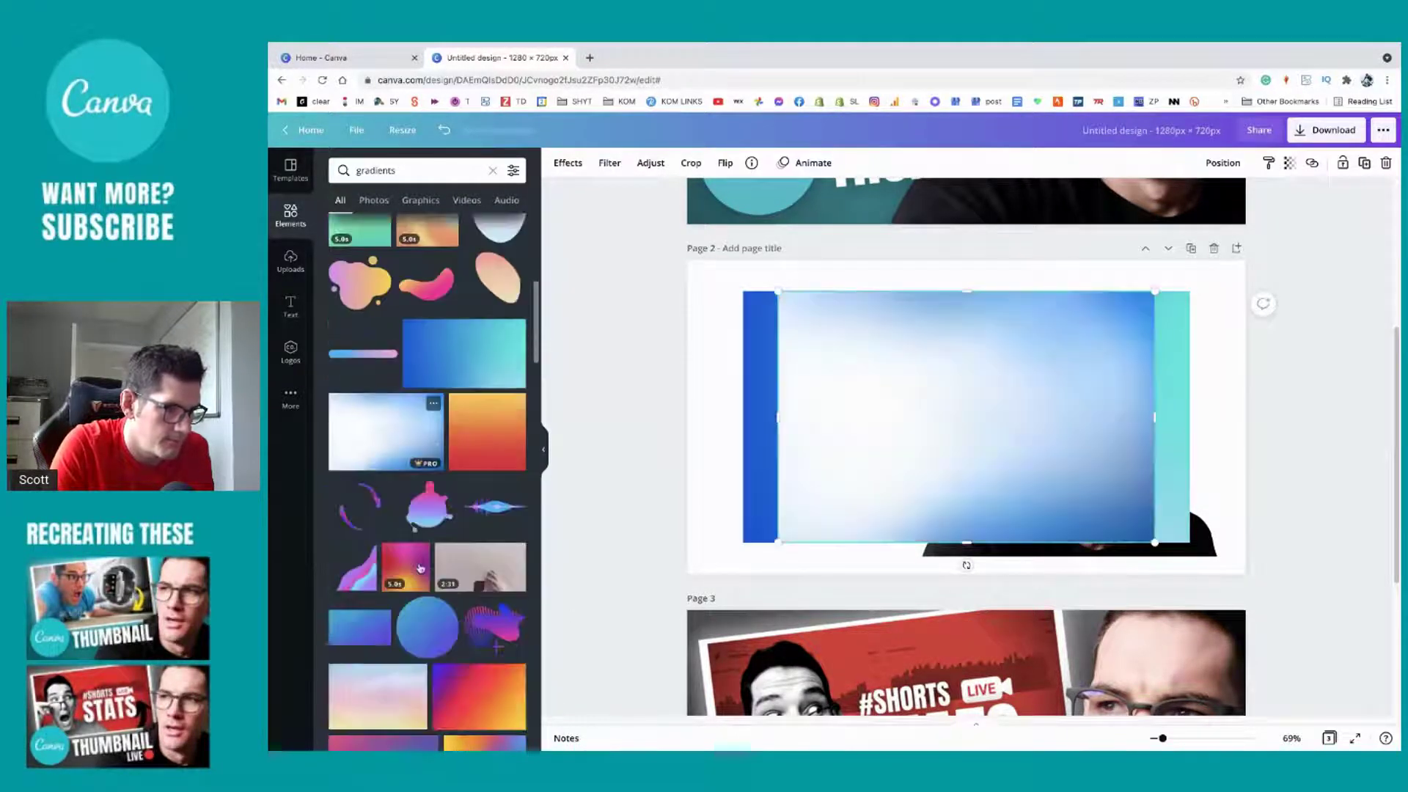
Step: Add the purple-red-yellow gradient and the pink-to-blue gradient on top of the gradients on page 2
scroll(420, 568, down, 2)
click(478, 575)
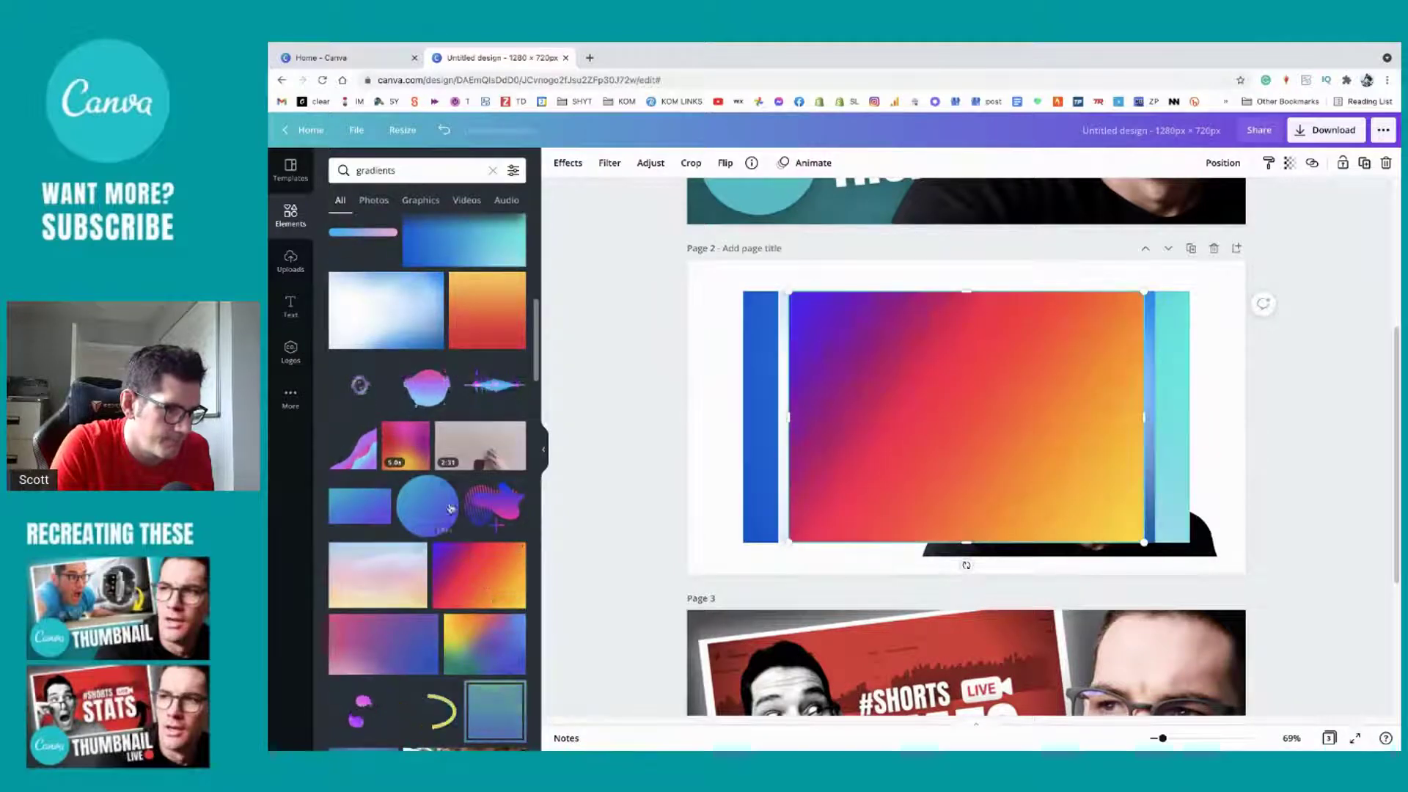
click(418, 432)
click(518, 443)
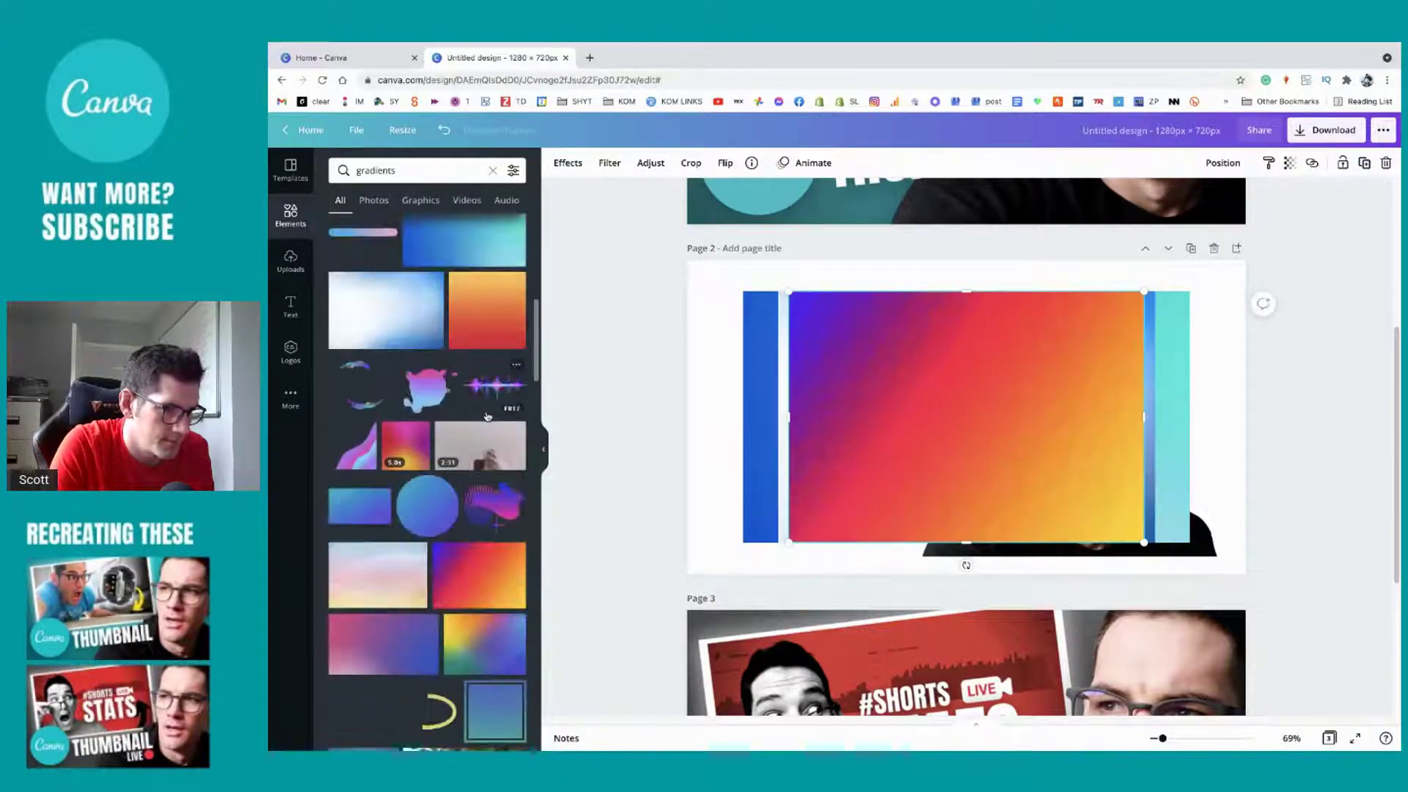
scroll(372, 534, down, 3)
click(372, 534)
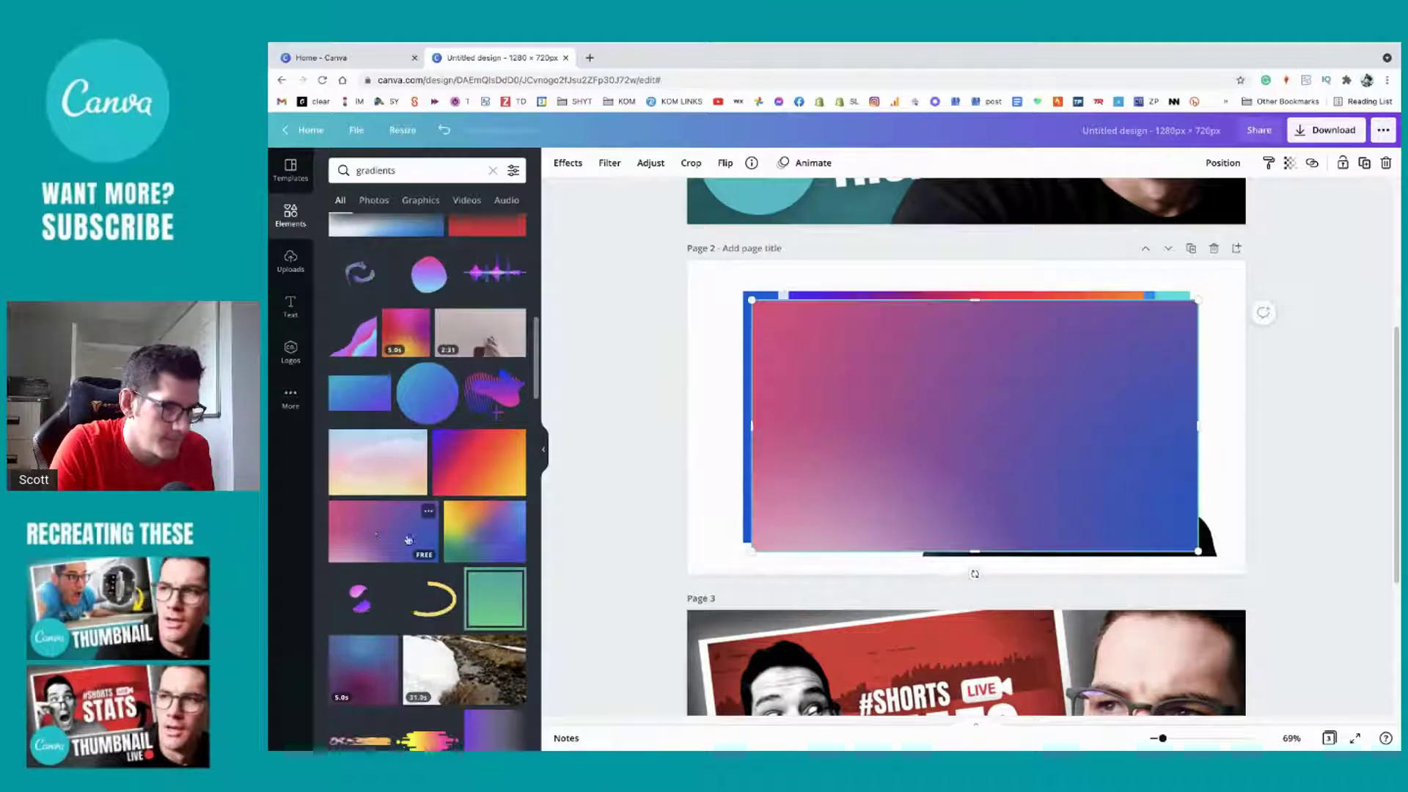
Step: Add the wide cream-to-turquoise gradient, the dark blue gradient and the turquoise-to-yellow gradient on top of the gradients on page 2
scroll(411, 542, down, 5)
scroll(477, 484, down, 3)
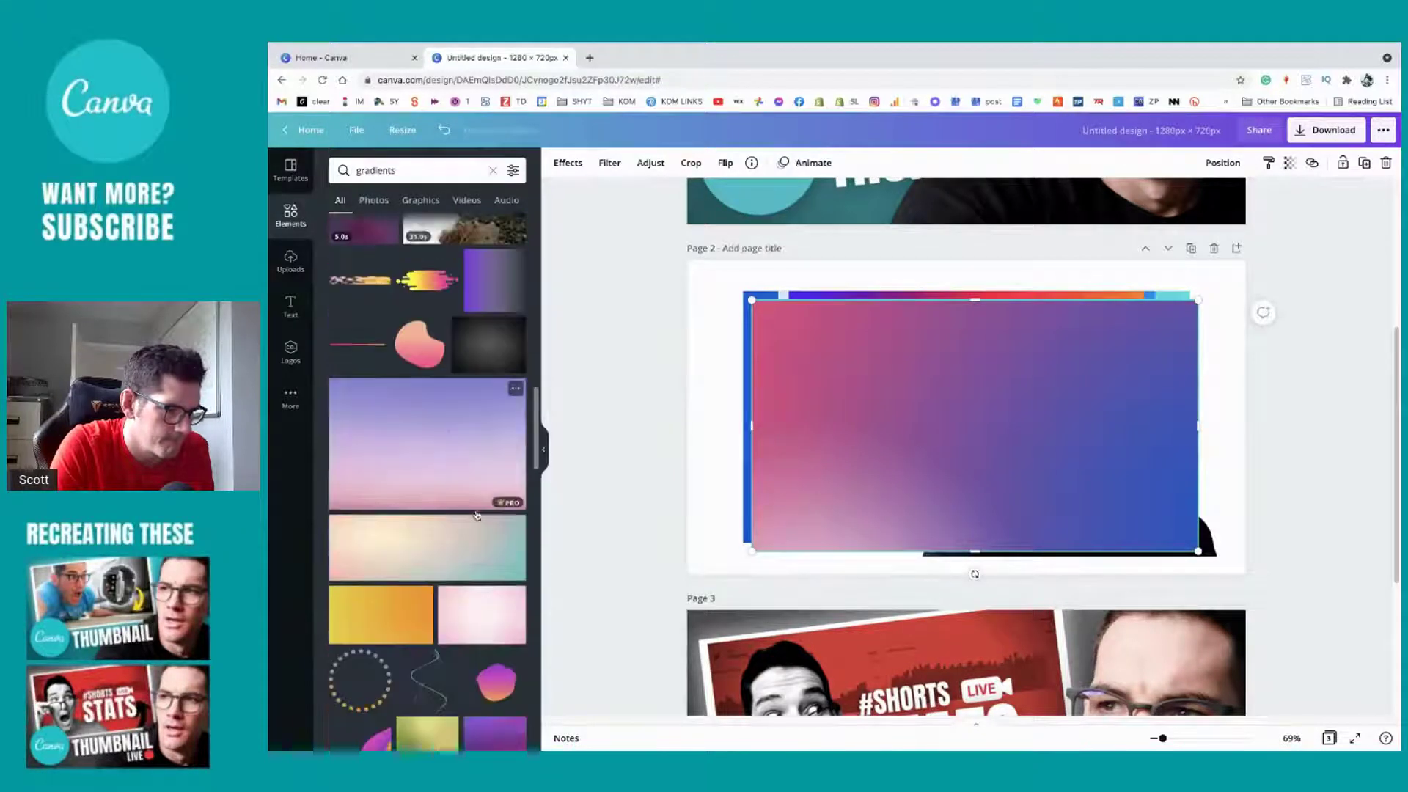
click(428, 527)
scroll(465, 647, down, 3)
scroll(465, 647, down, 1)
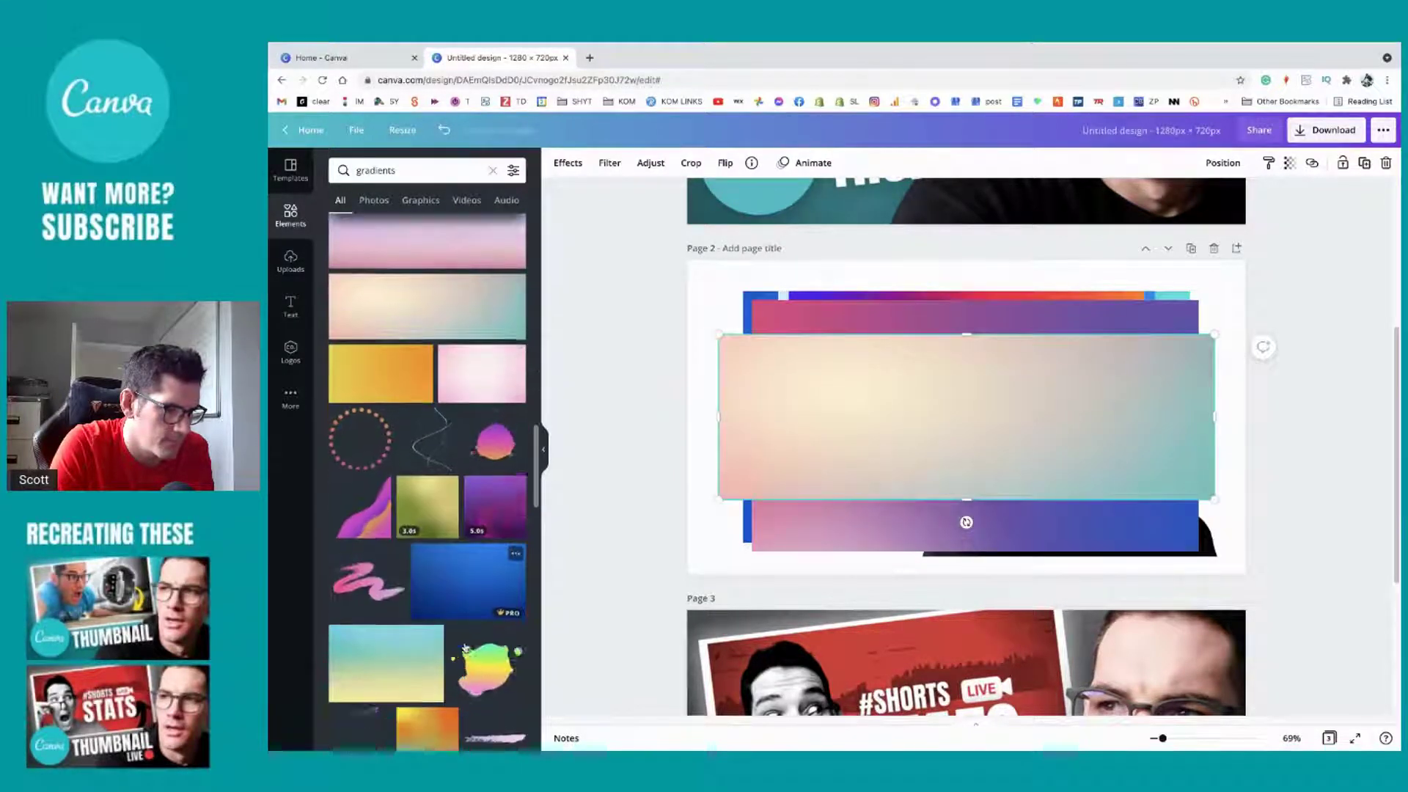
click(465, 580)
click(422, 660)
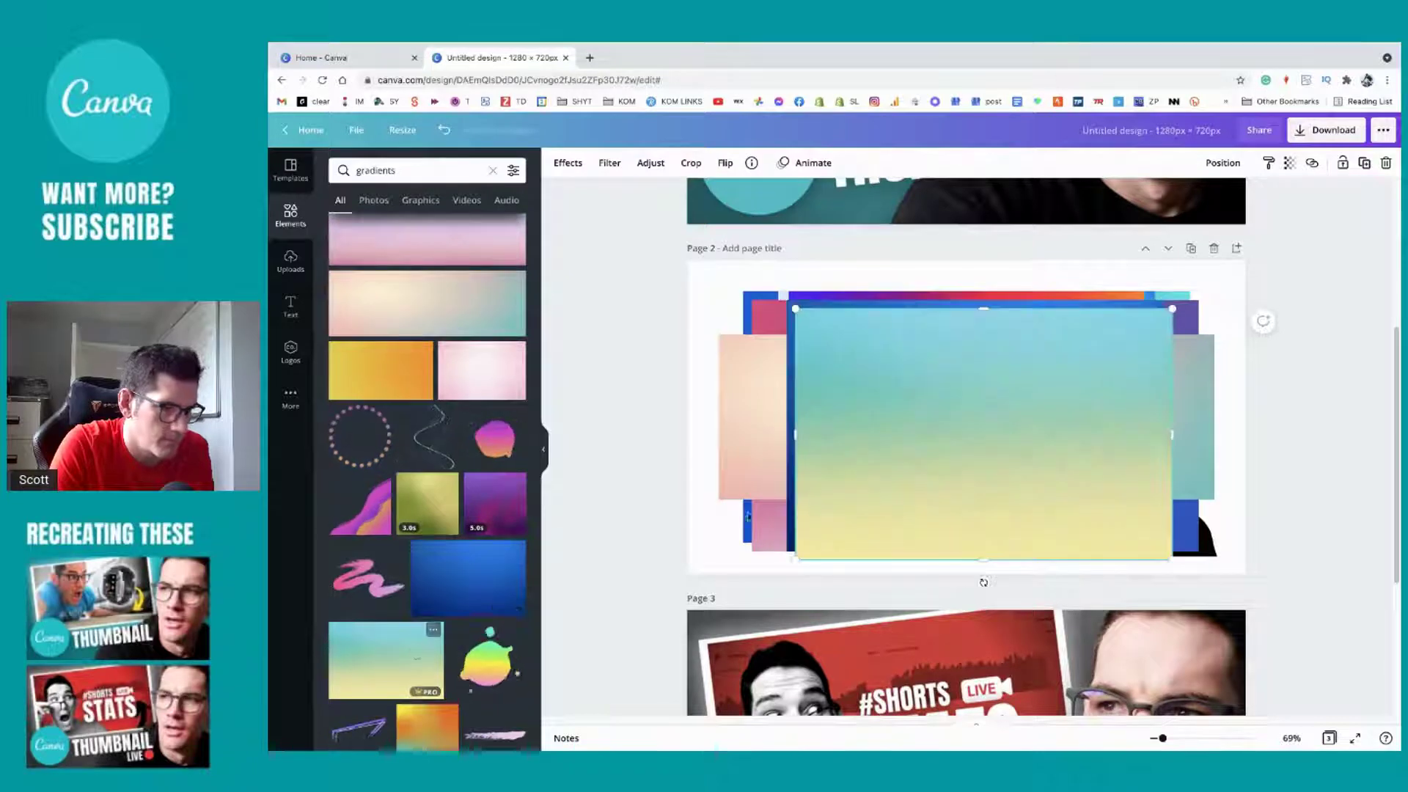
Step: Remove the turquoise-to-yellow, dark blue and cream-to-turquoise gradients from page 2
key(ctrl+z)
click(852, 487)
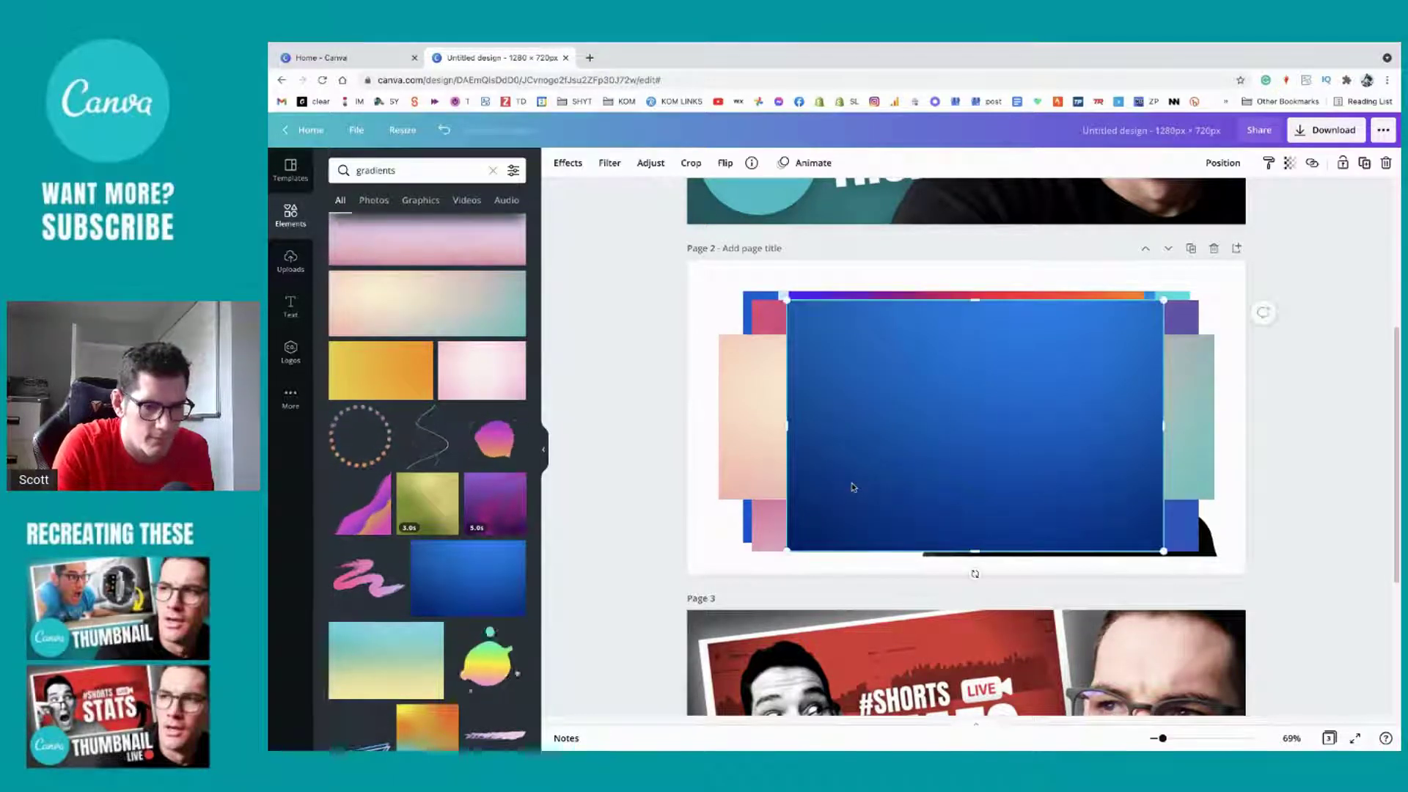
key(ctrl+z)
click(841, 485)
key(ctrl+z)
Step: Remove the pink-to-blue, purple-red-yellow and white-and-blue gradients from page 2, keeping the blue-to-turquoise one
click(843, 481)
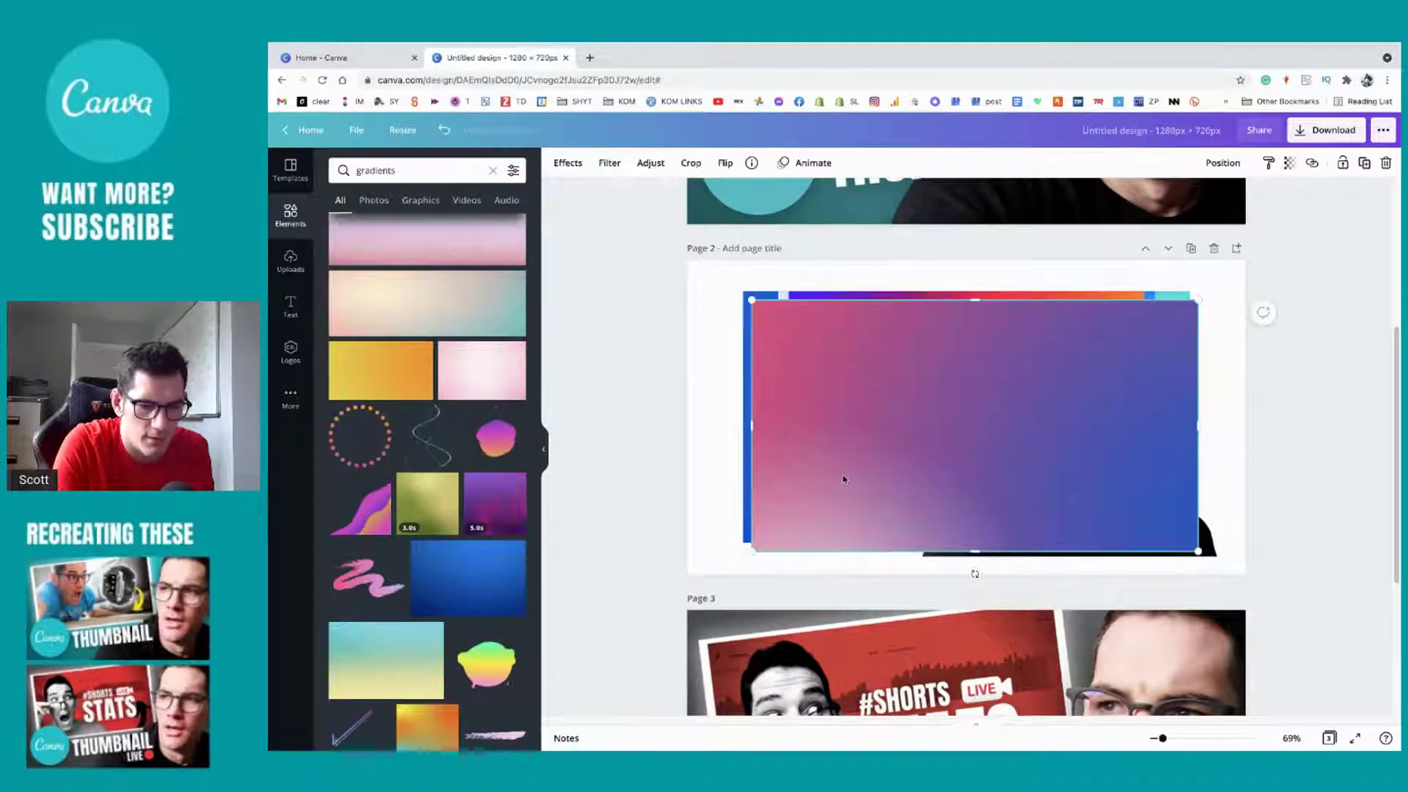
key(ctrl+z)
key(ctrl+z)
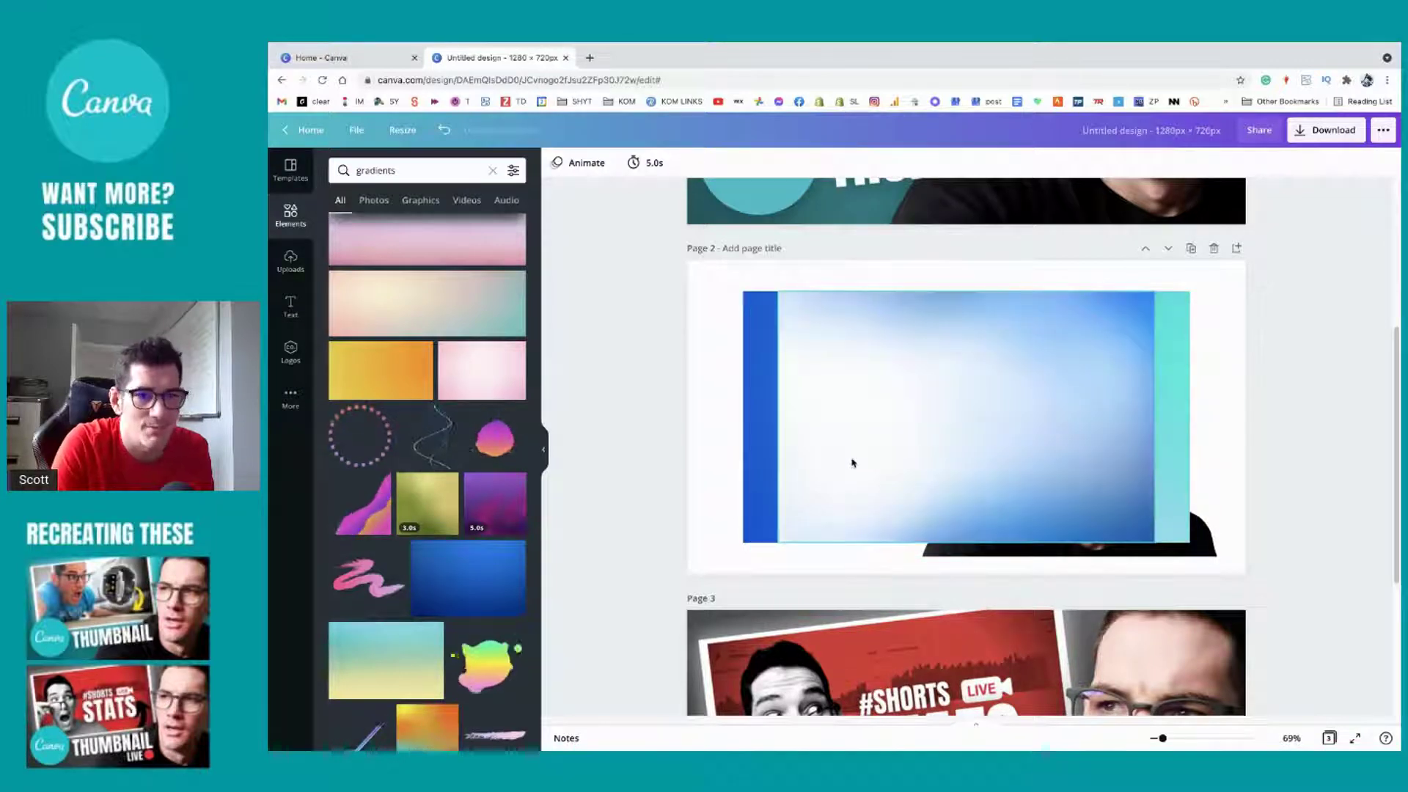
click(864, 446)
key(ctrl+z)
click(864, 446)
key(ctrl+z)
Step: Look through more gradient results and delete the blue-to-turquoise gradient from page 2, leaving only the portrait cutout
click(865, 449)
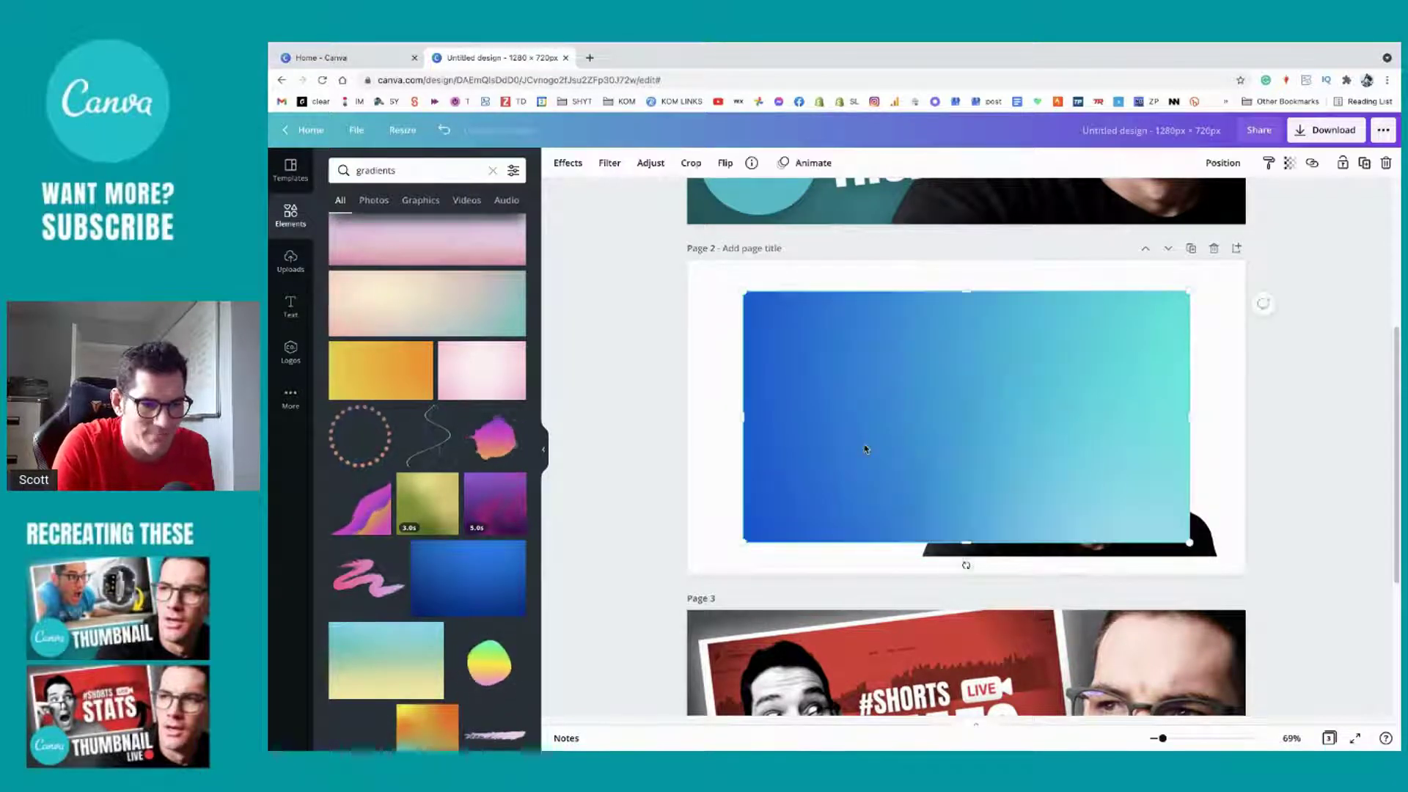
drag(865, 449, 877, 411)
scroll(460, 526, down, 6)
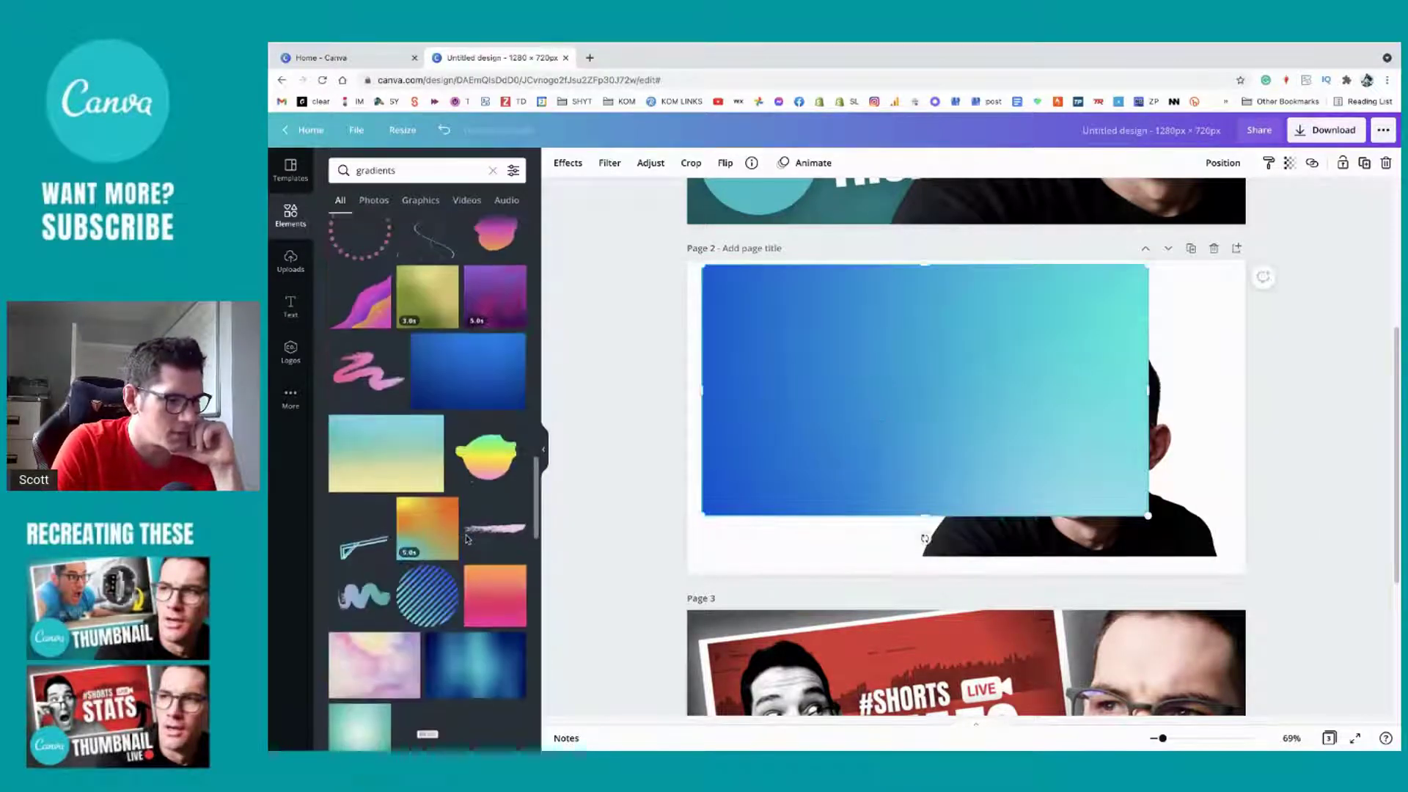
scroll(466, 541, down, 5)
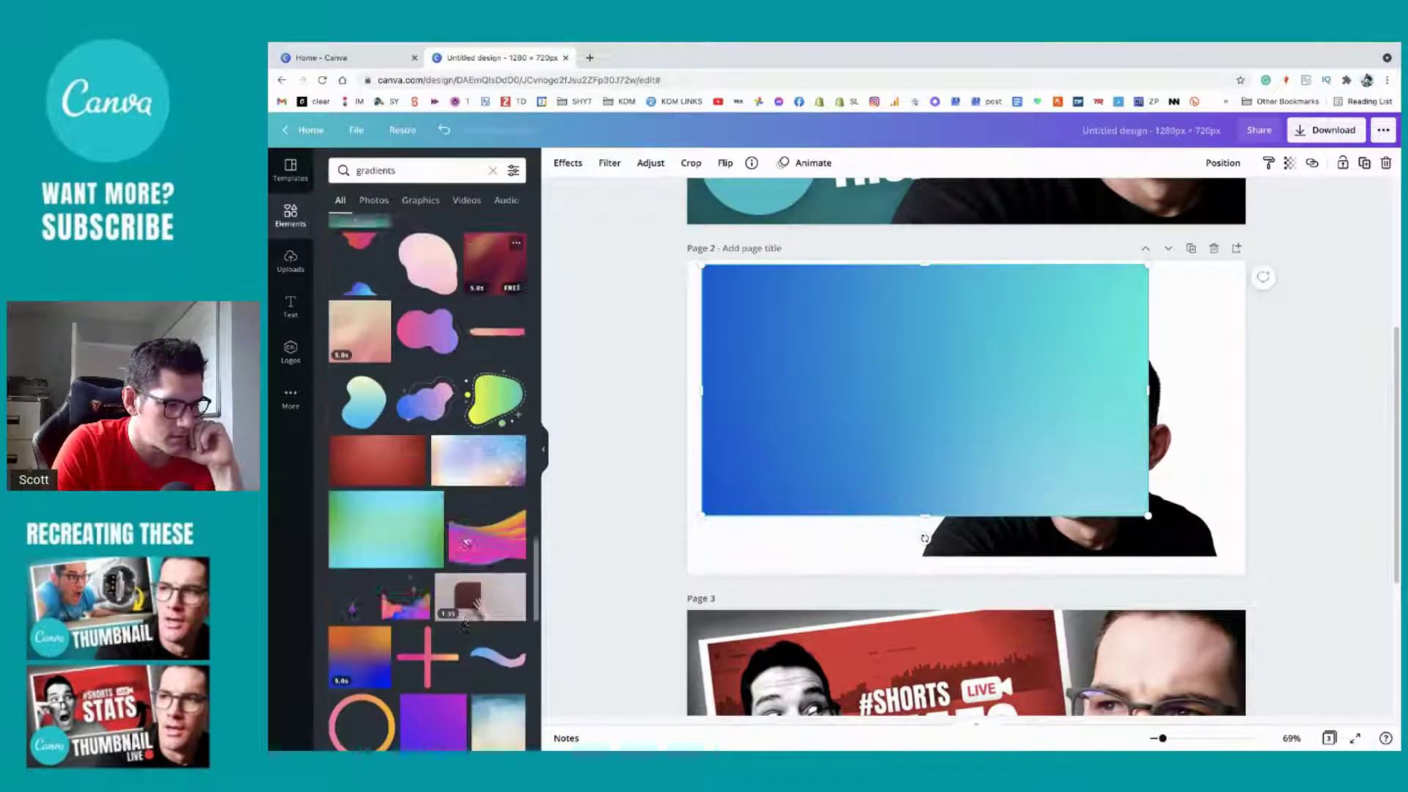
scroll(467, 541, down, 5)
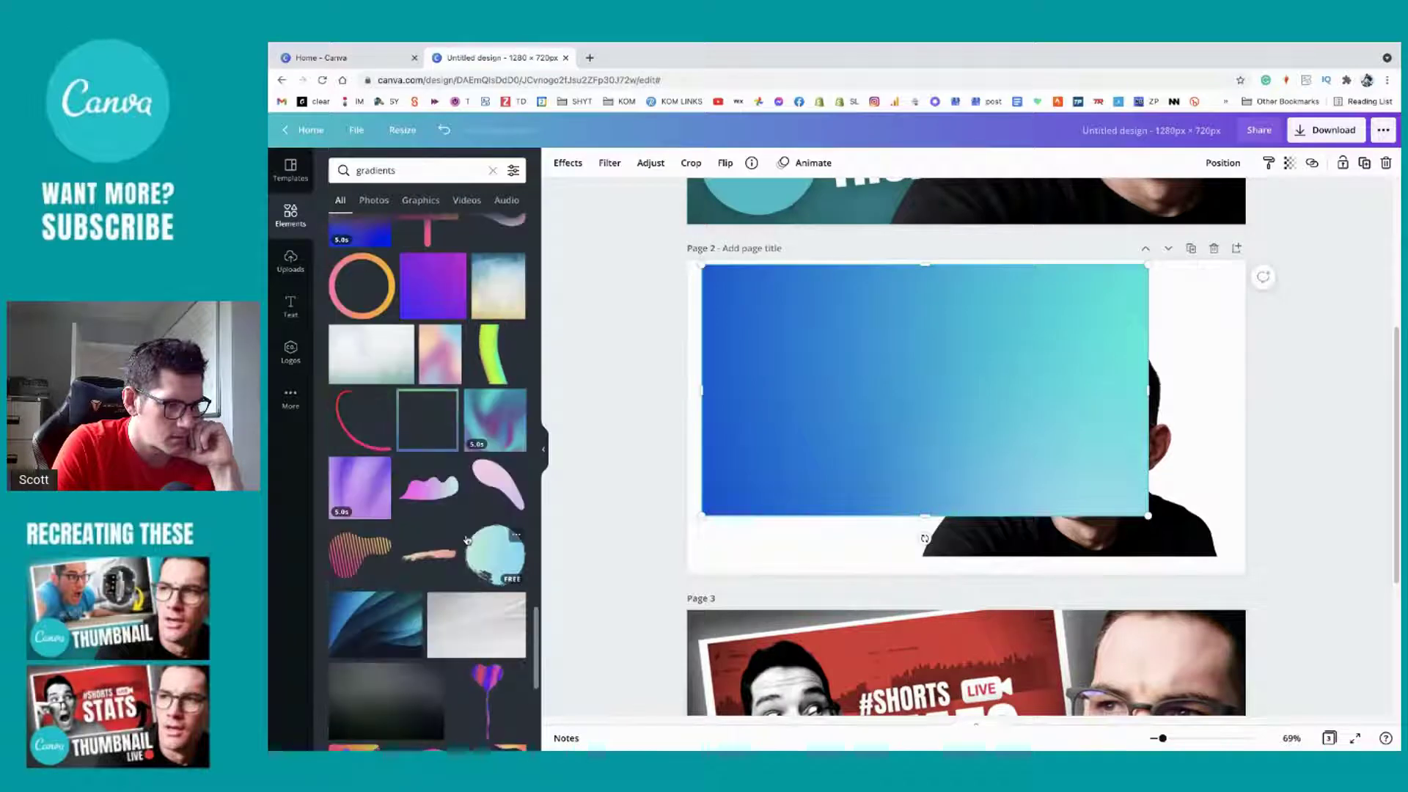
key(Delete)
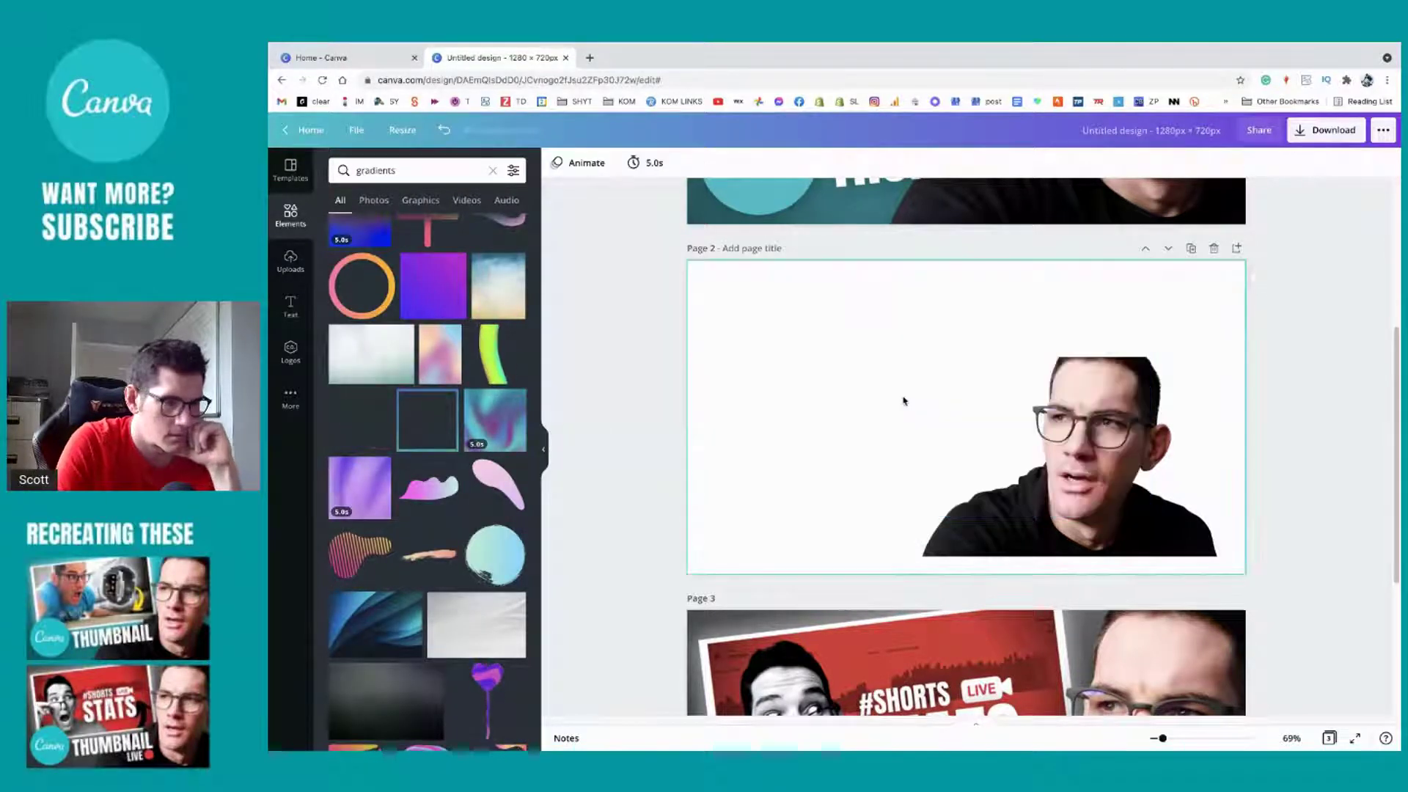
Step: Check the uploaded images and the example thumbnail on page 1, and look back through the gradient results
click(290, 261)
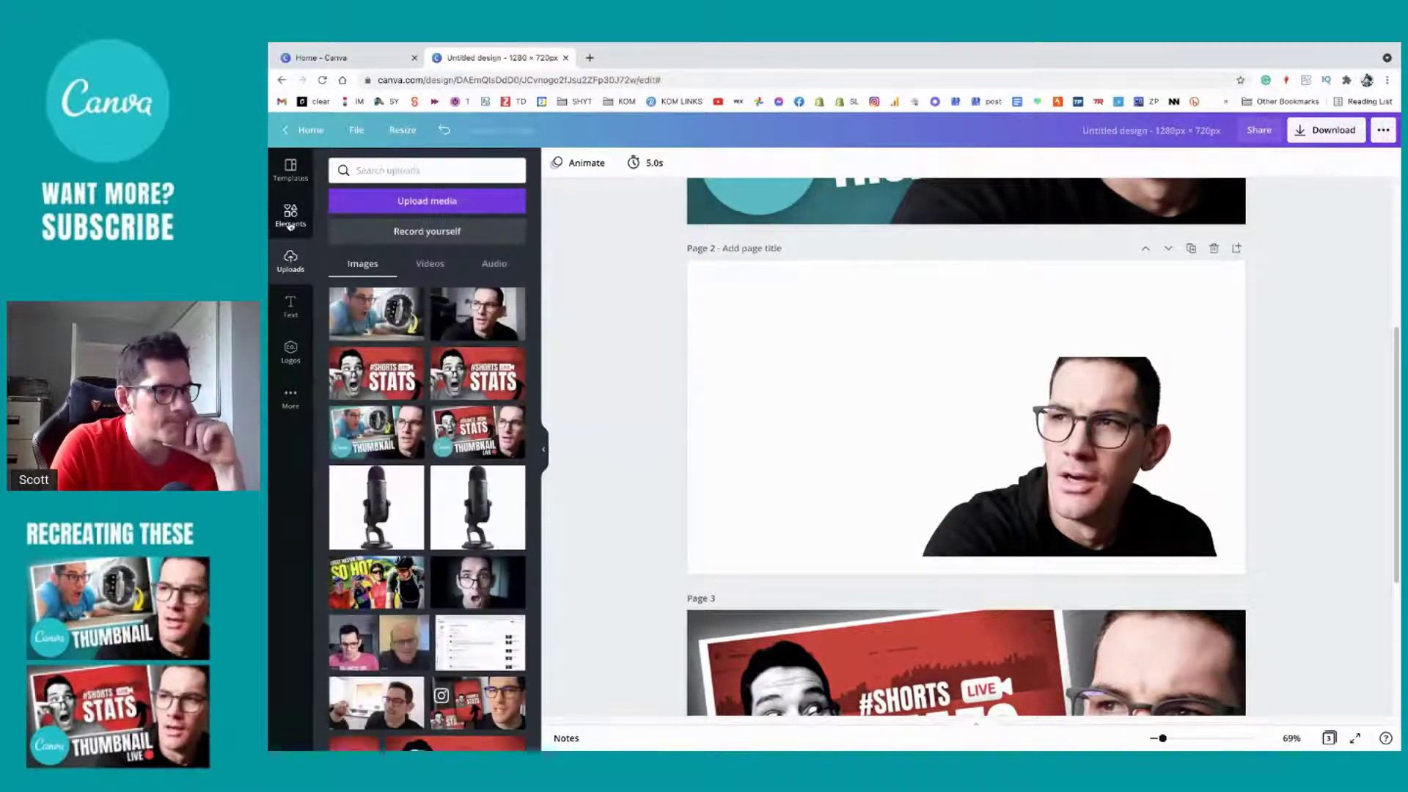
click(293, 220)
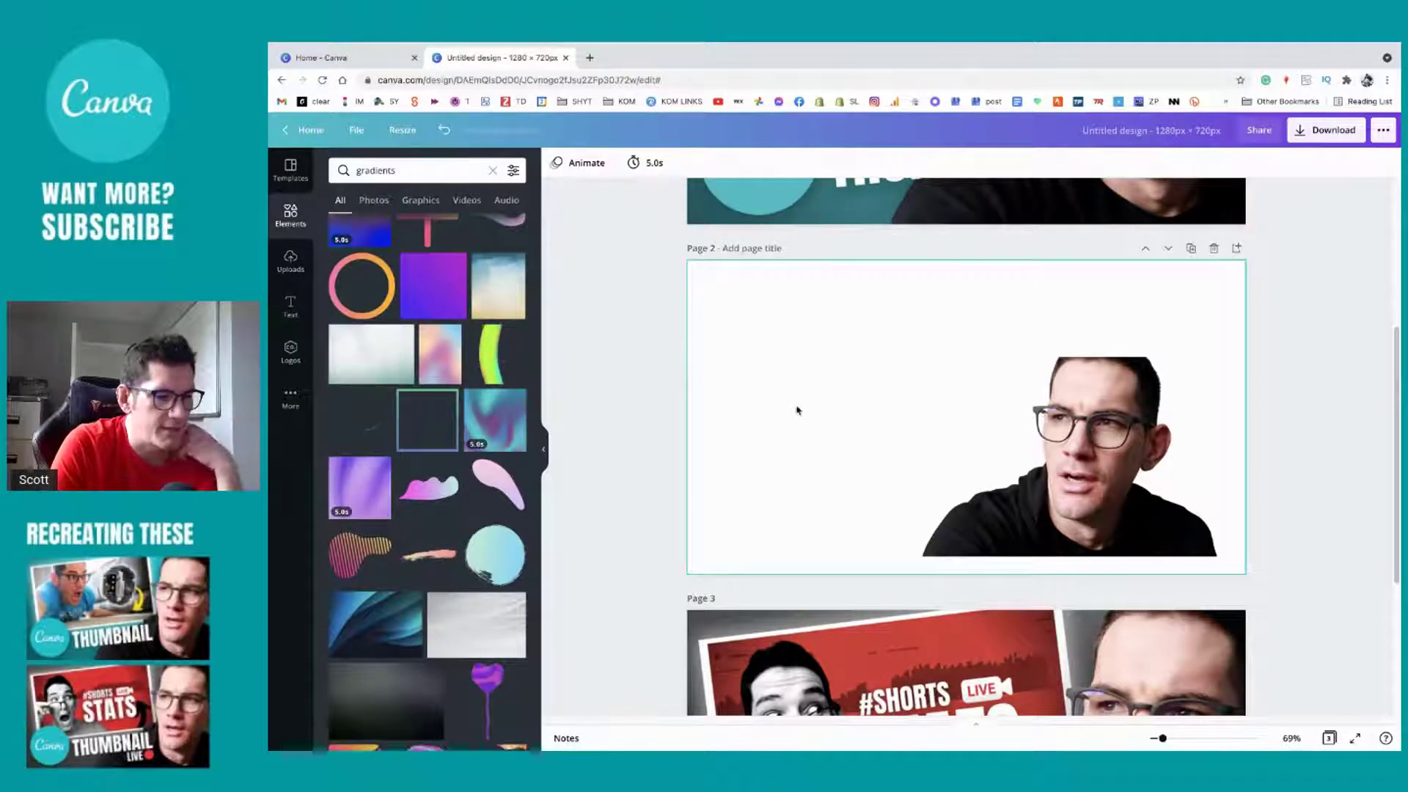
scroll(836, 440, up, 1)
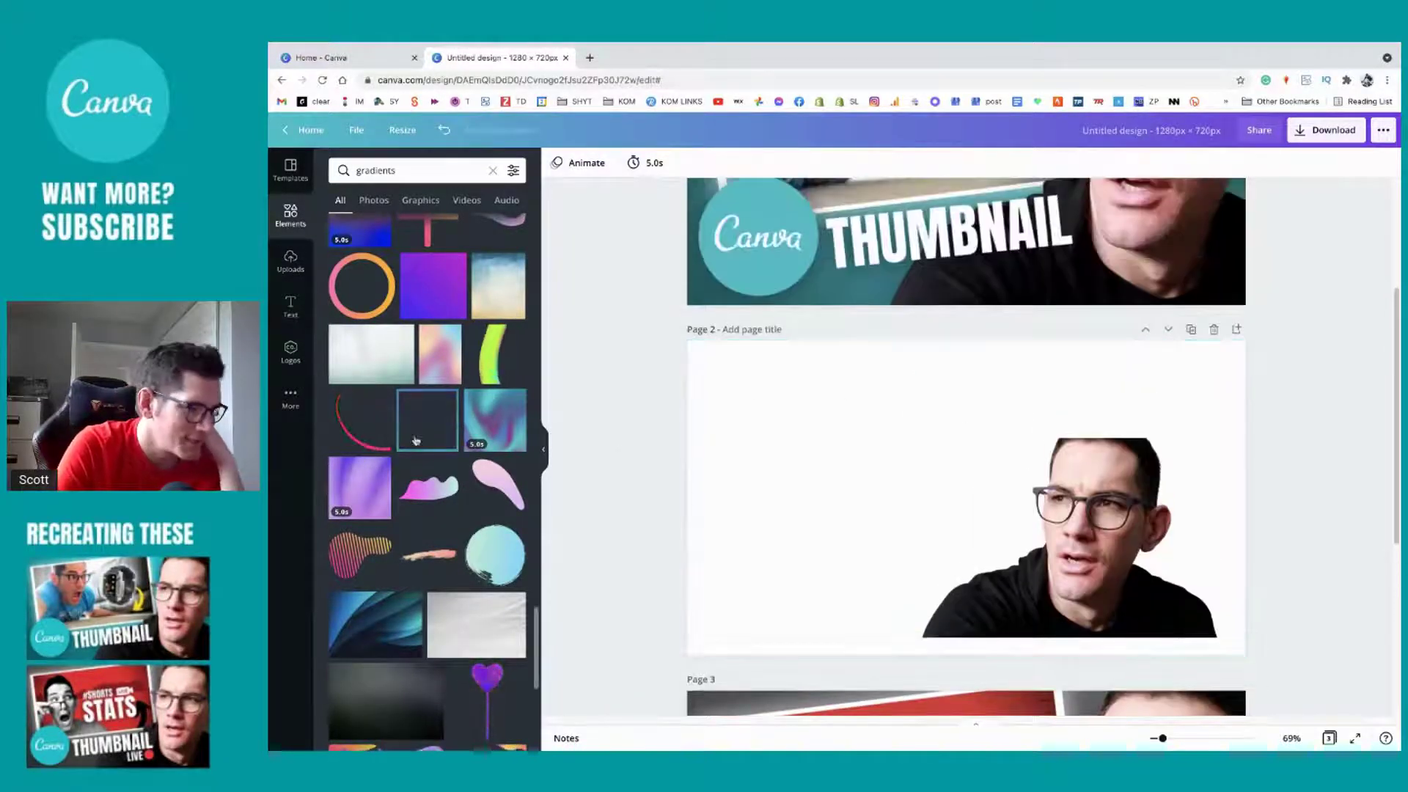
scroll(716, 418, up, 3)
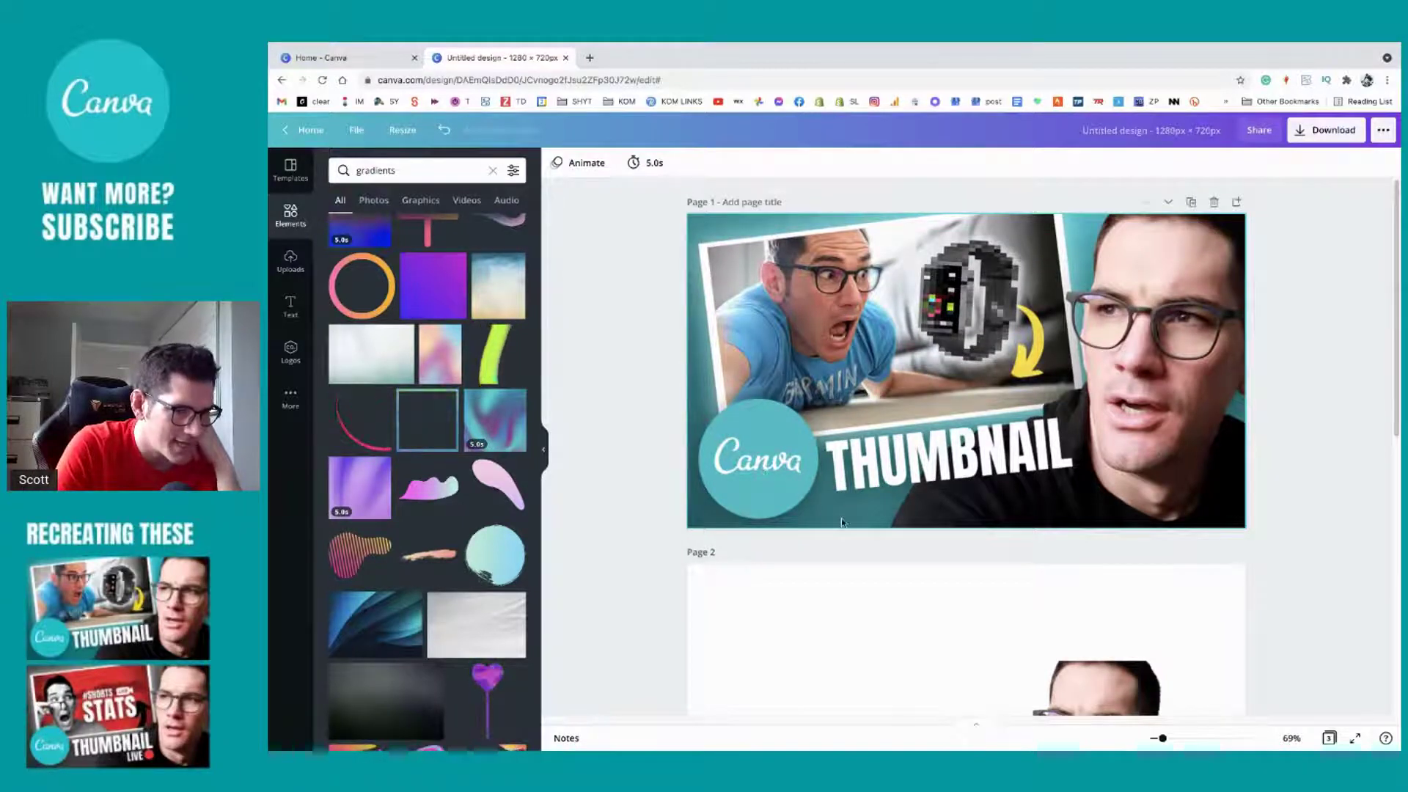
scroll(841, 519, down, 1)
scroll(841, 522, down, 3)
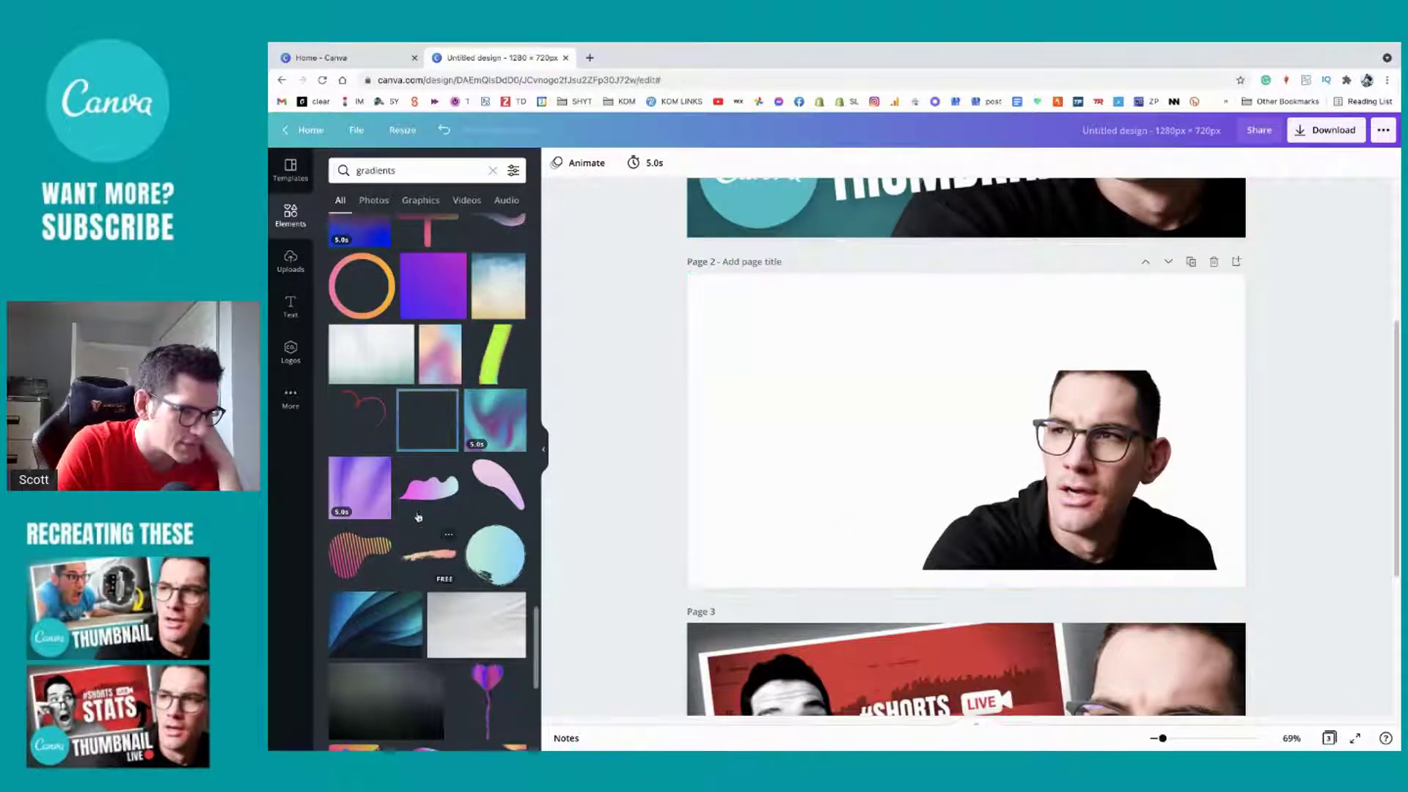
scroll(426, 501, up, 3)
scroll(427, 501, up, 1)
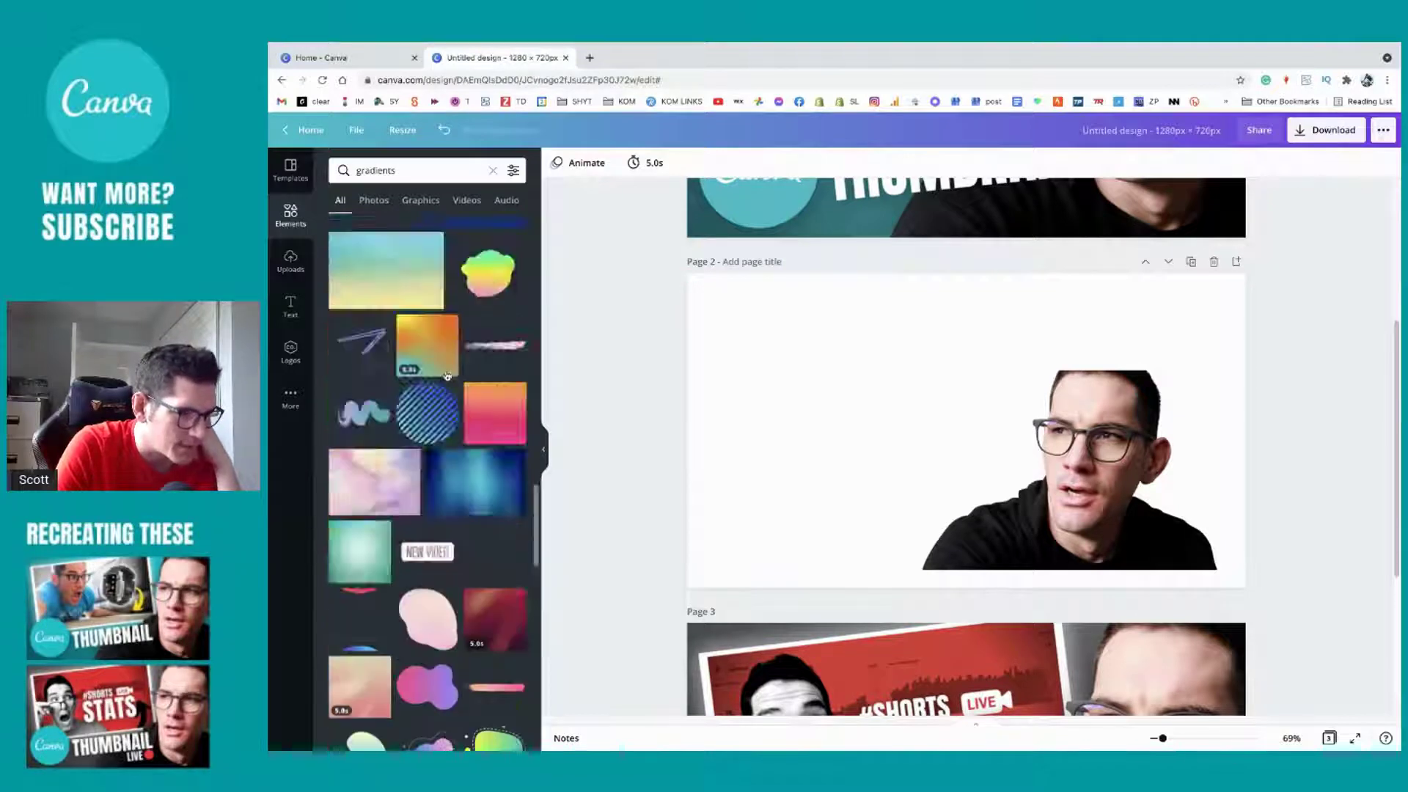
scroll(447, 376, up, 5)
scroll(446, 375, up, 3)
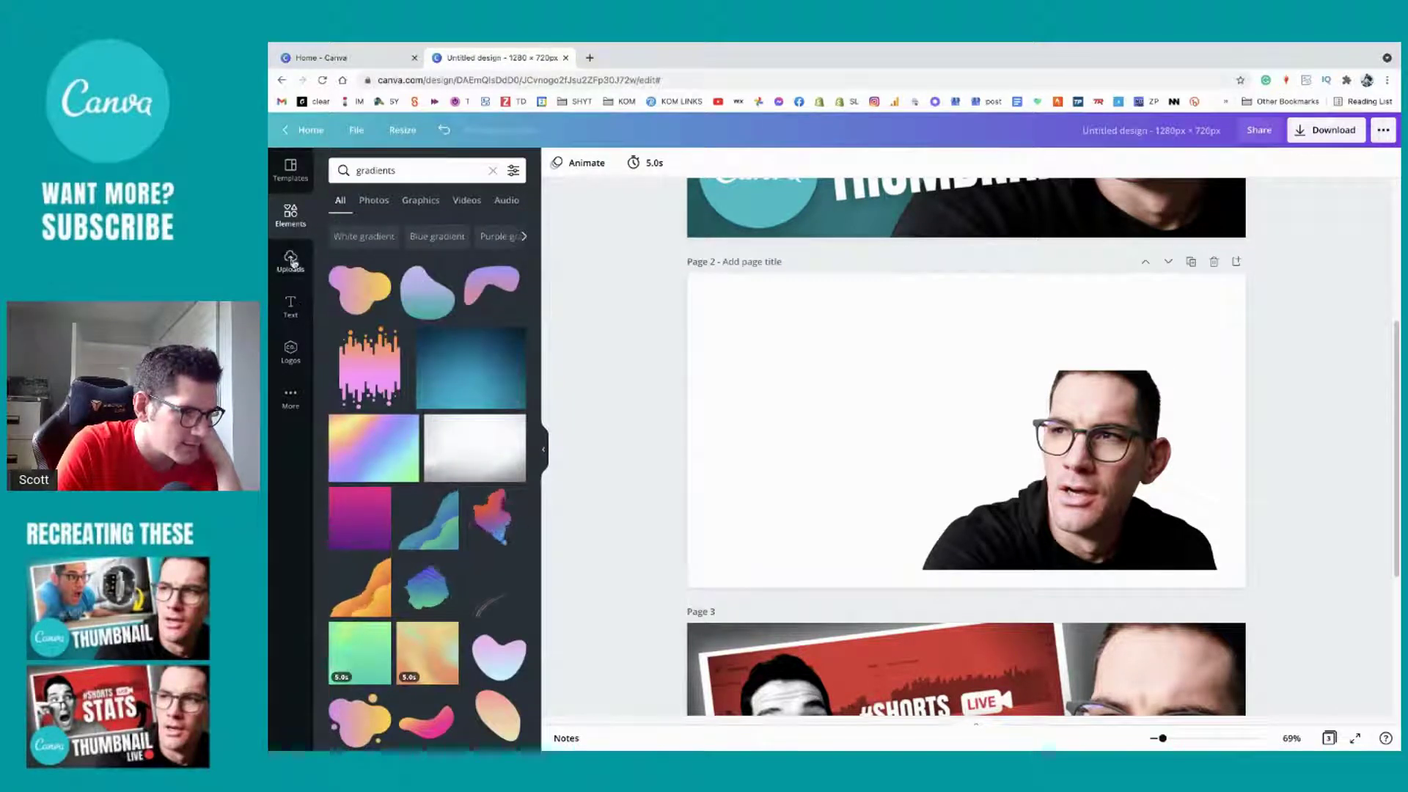
Step: Clear the elements search, look through the element categories and search for "gradients" again
click(491, 170)
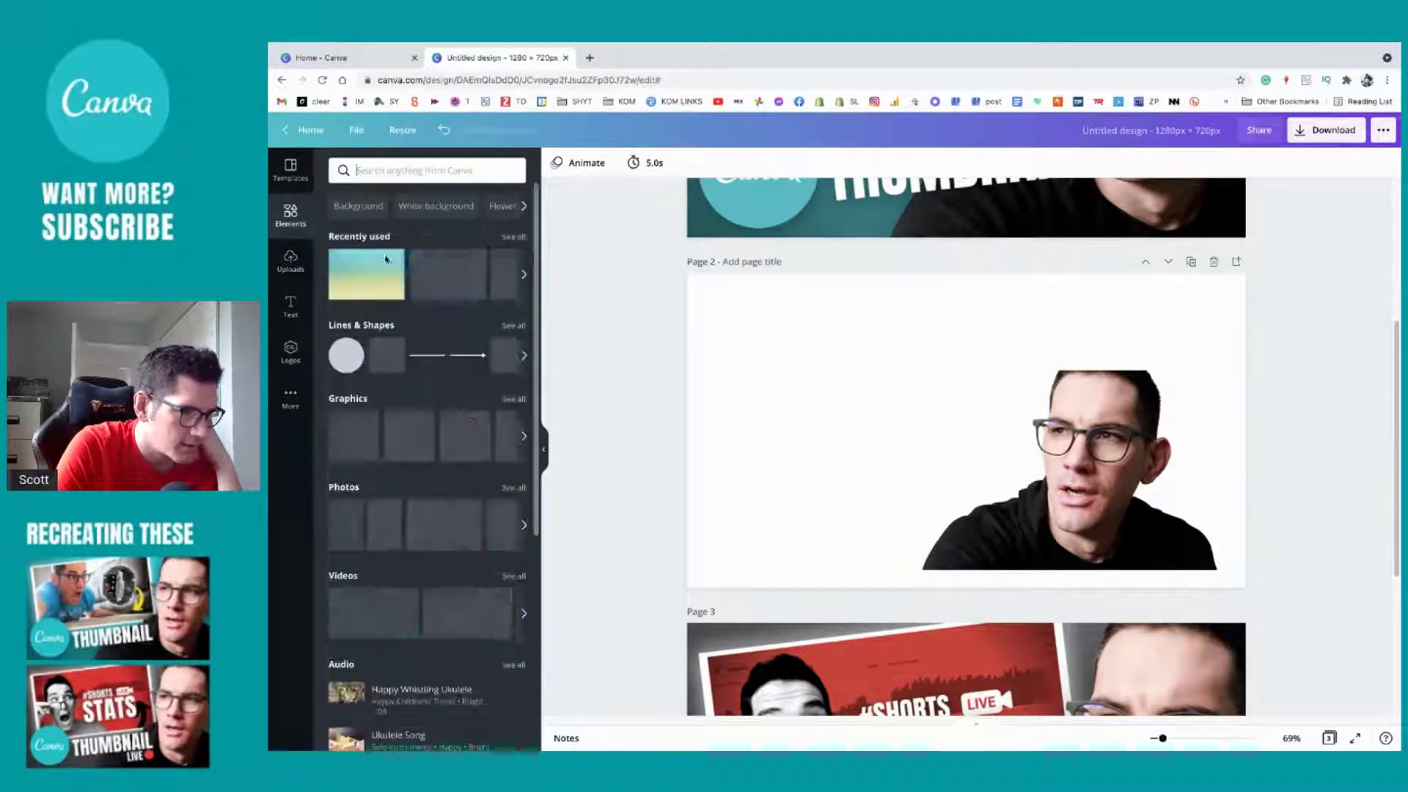
scroll(426, 336, down, 1)
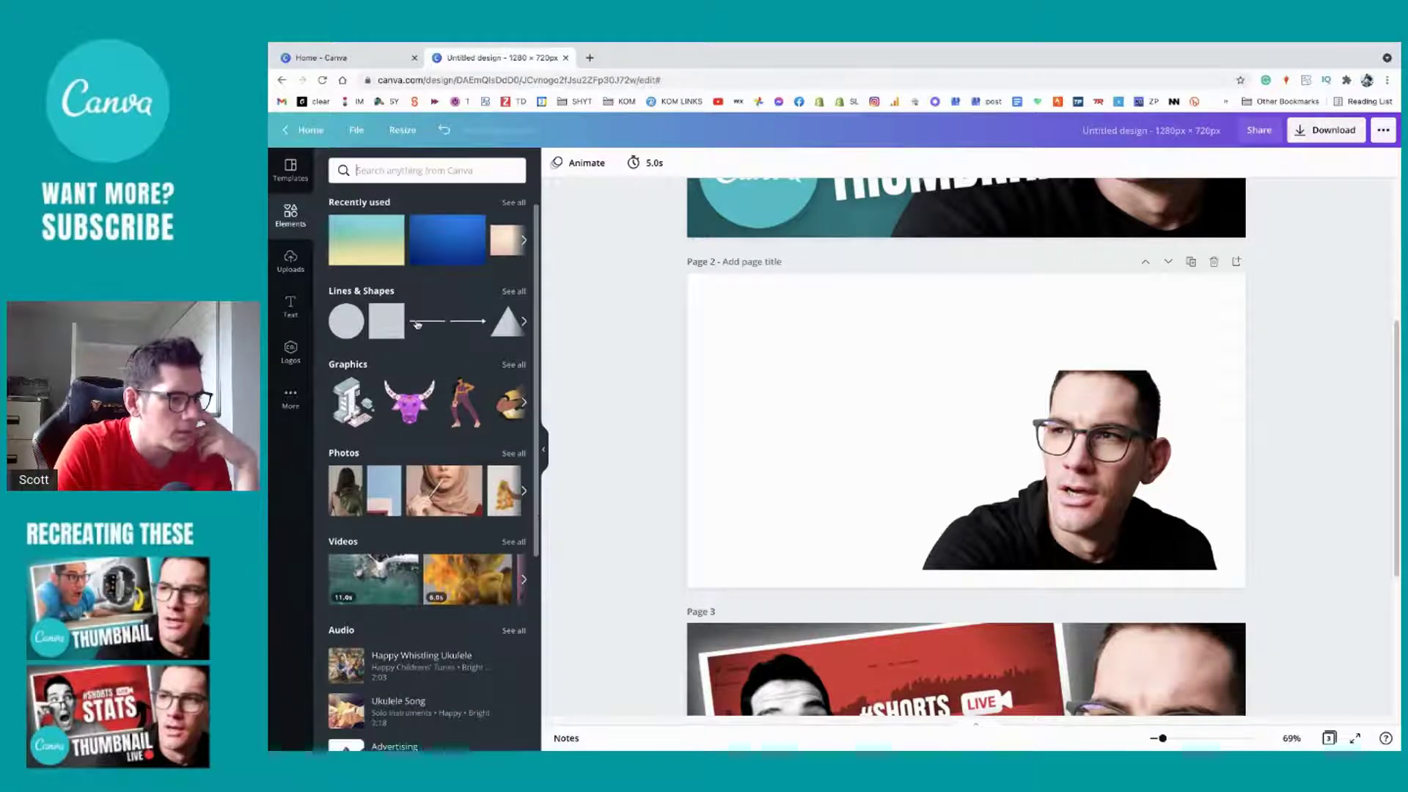
scroll(432, 363, down, 5)
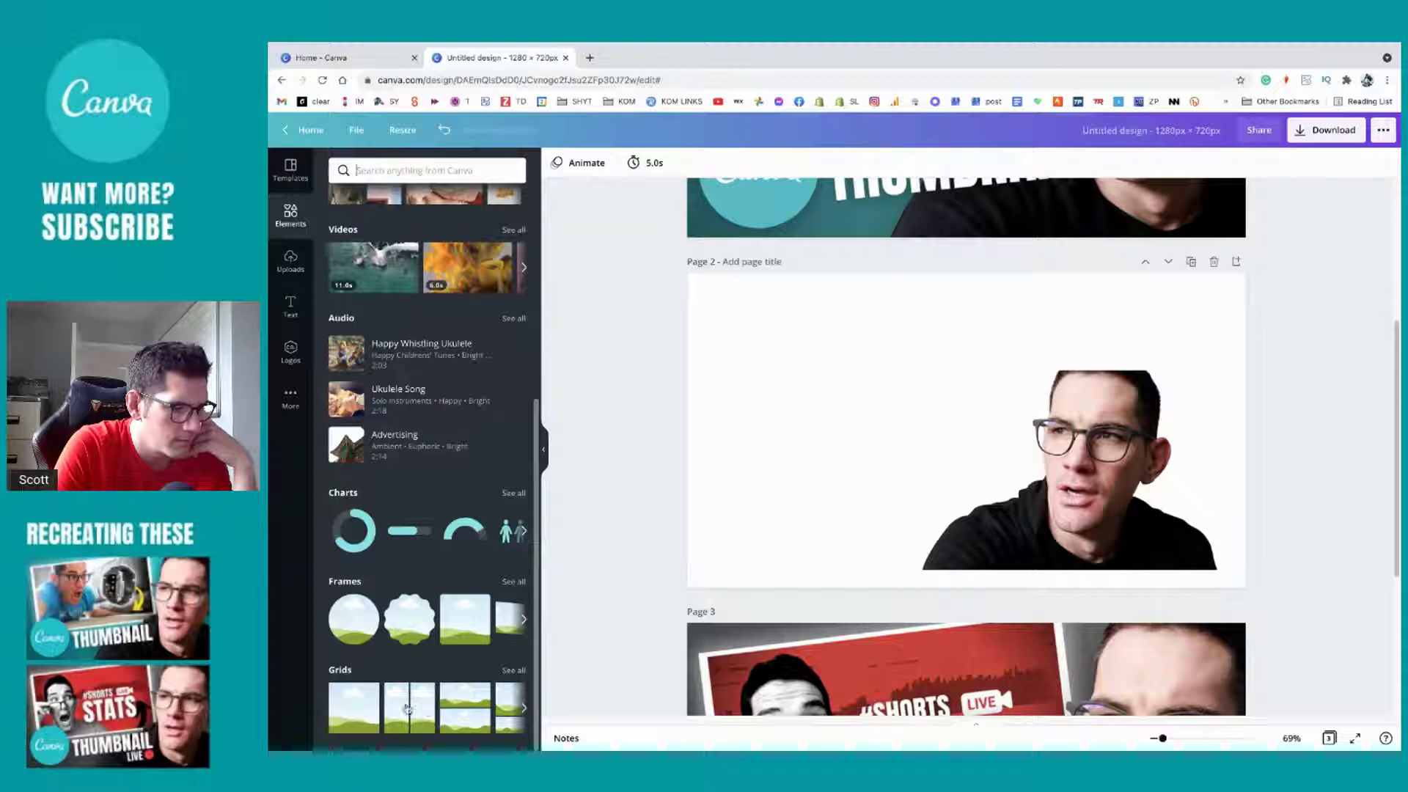
scroll(423, 529, up, 5)
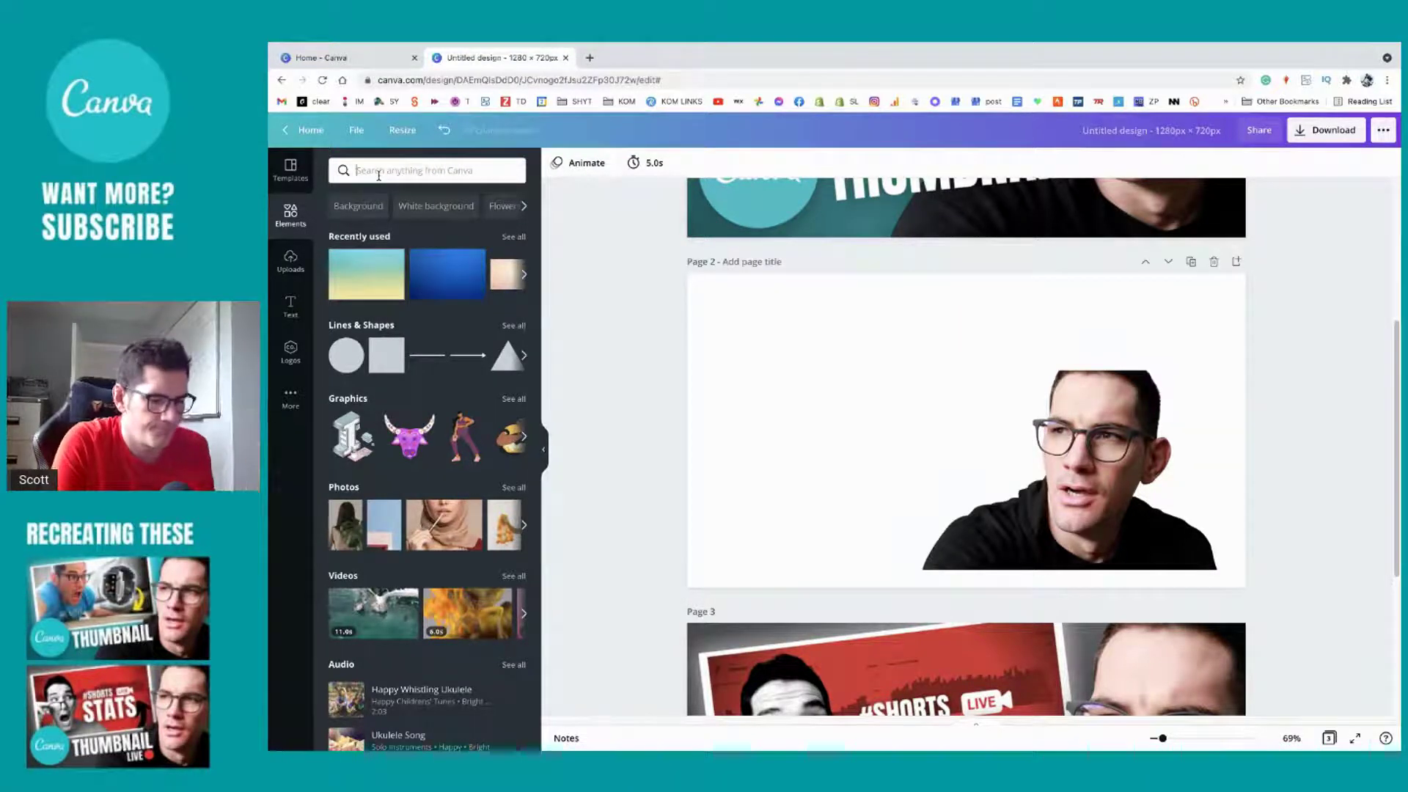
text(gr)
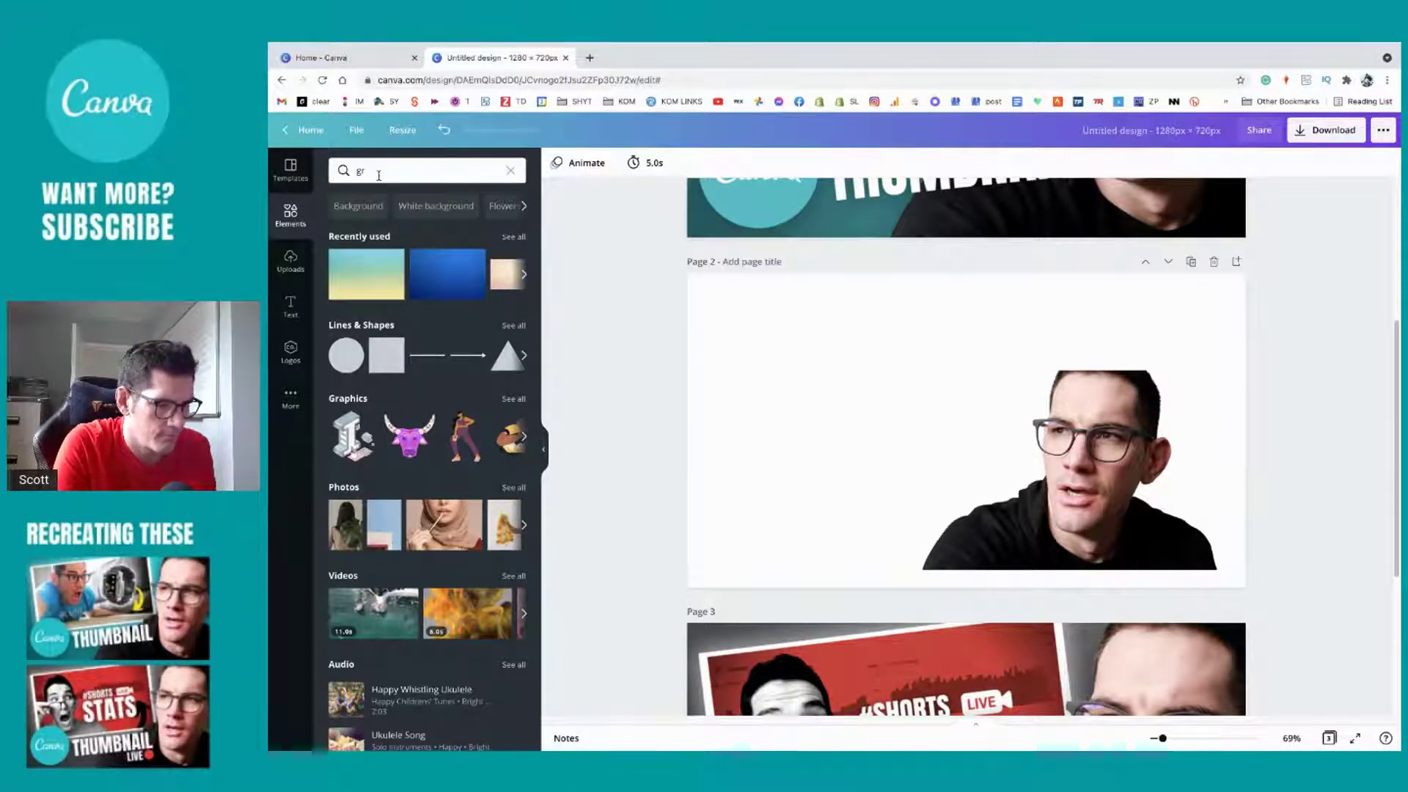
text(adients)
key(Return)
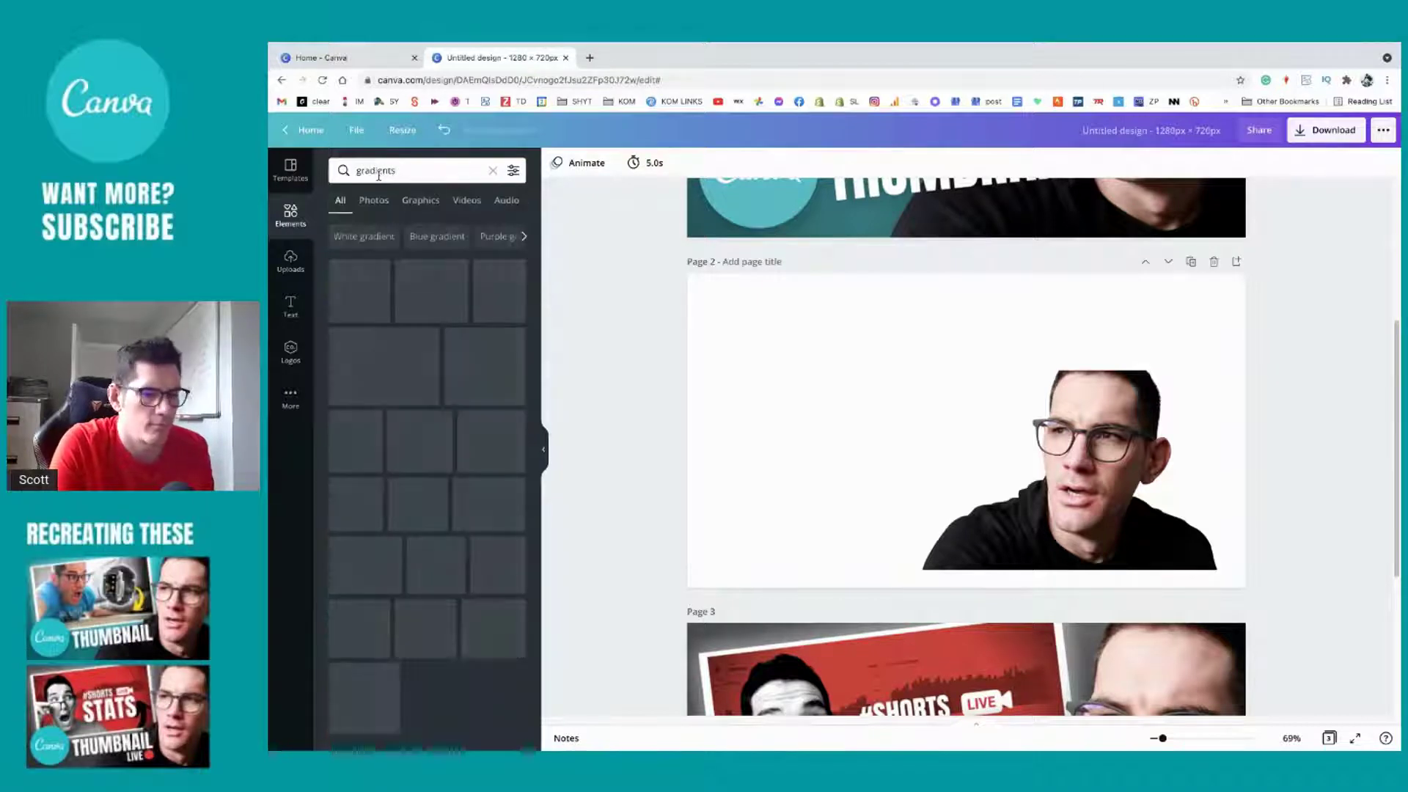
Step: Add the blue-to-turquoise gradient to page 2 and shift it slightly toward the page's upper-left corner
scroll(468, 411, down, 1)
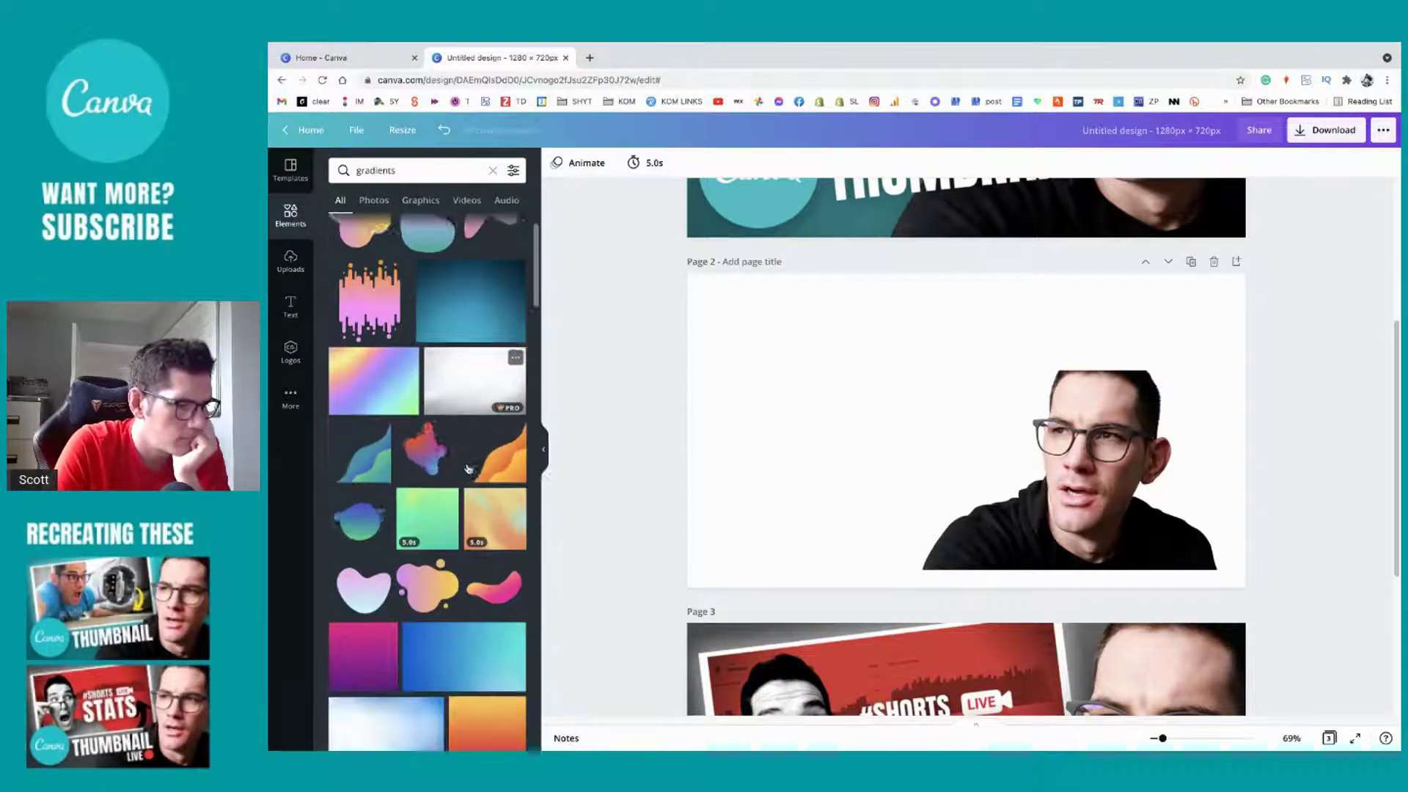
scroll(495, 568, down, 2)
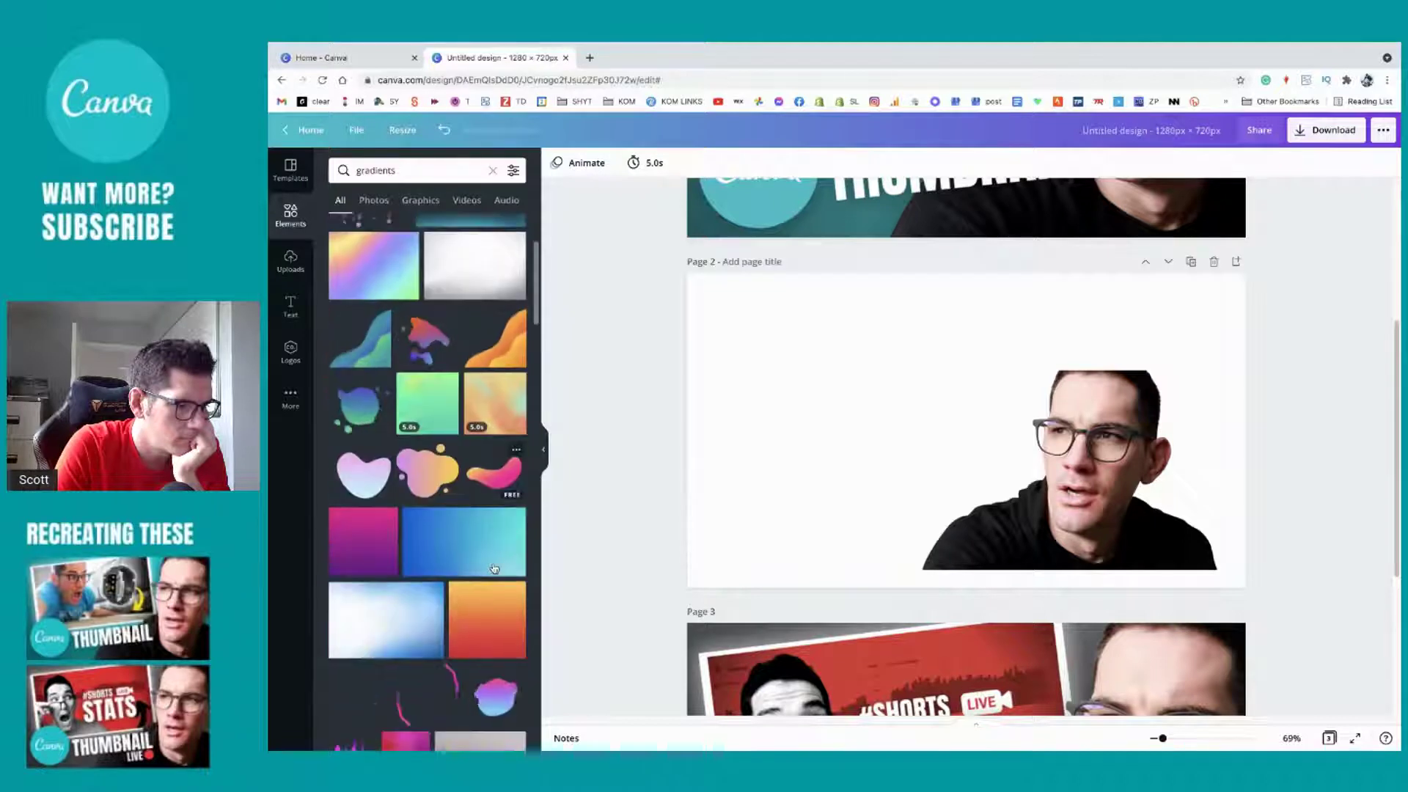
click(463, 553)
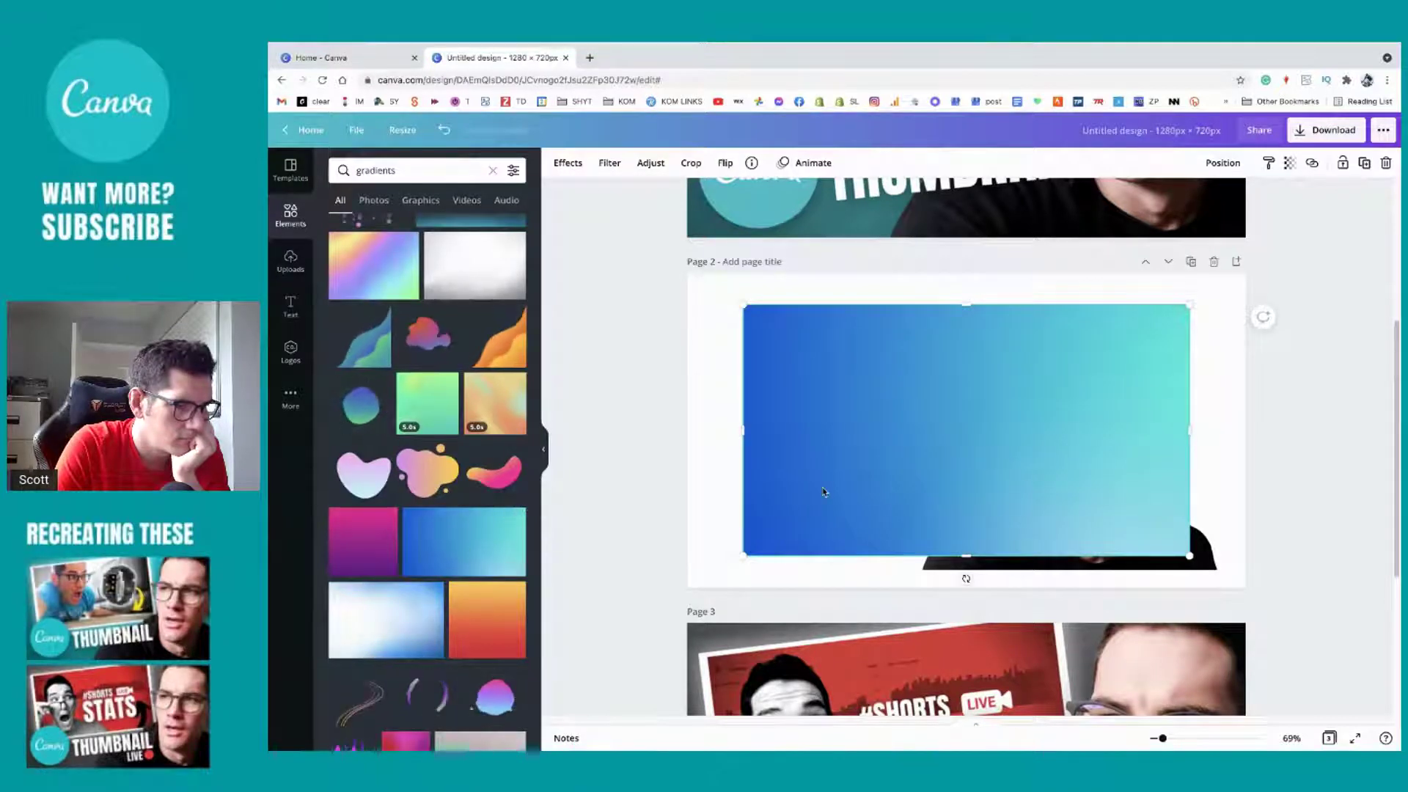
click(697, 481)
click(855, 475)
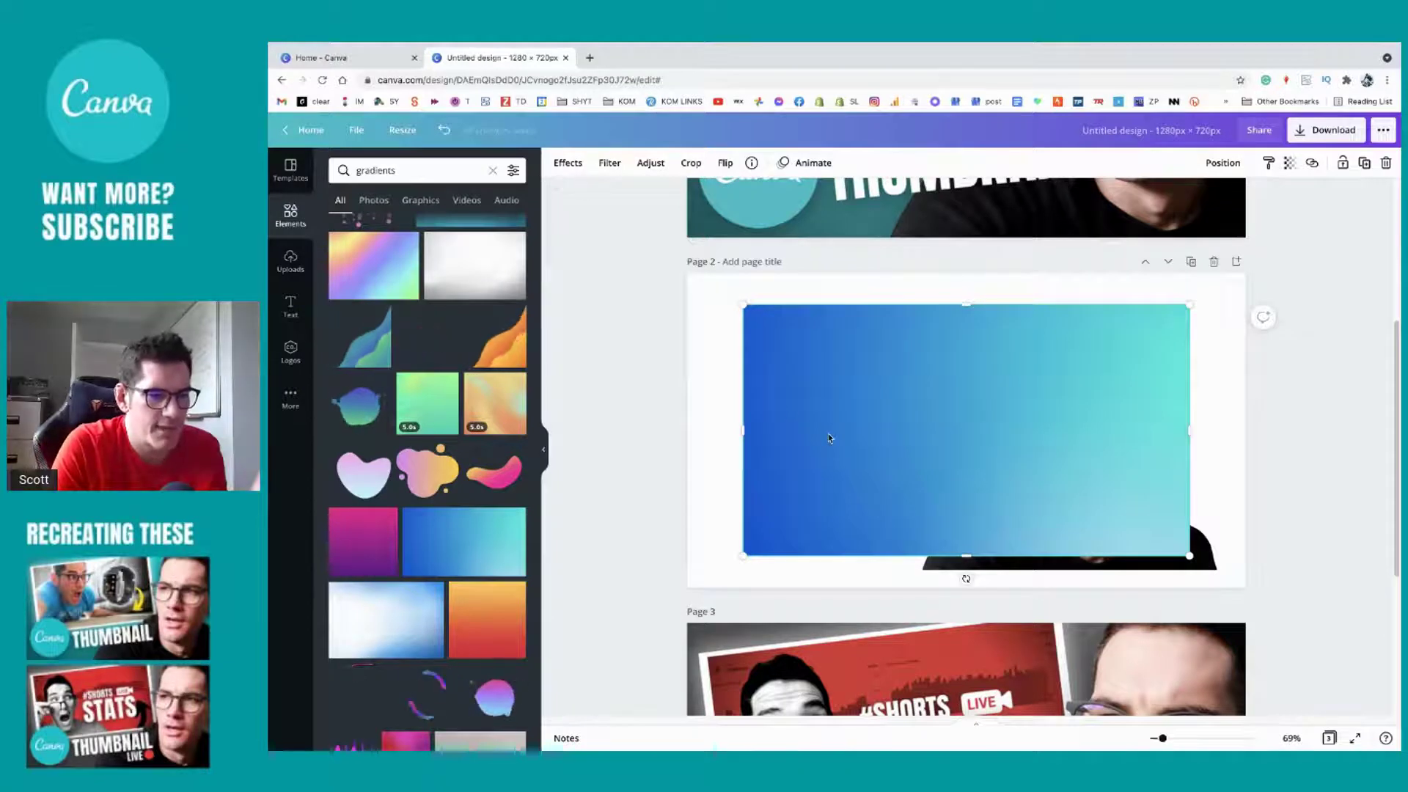
drag(830, 438, 808, 421)
Step: Try the magenta-to-purple and orange-to-red gradients on page 2, removing both along with the blue-to-turquoise gradient
click(363, 541)
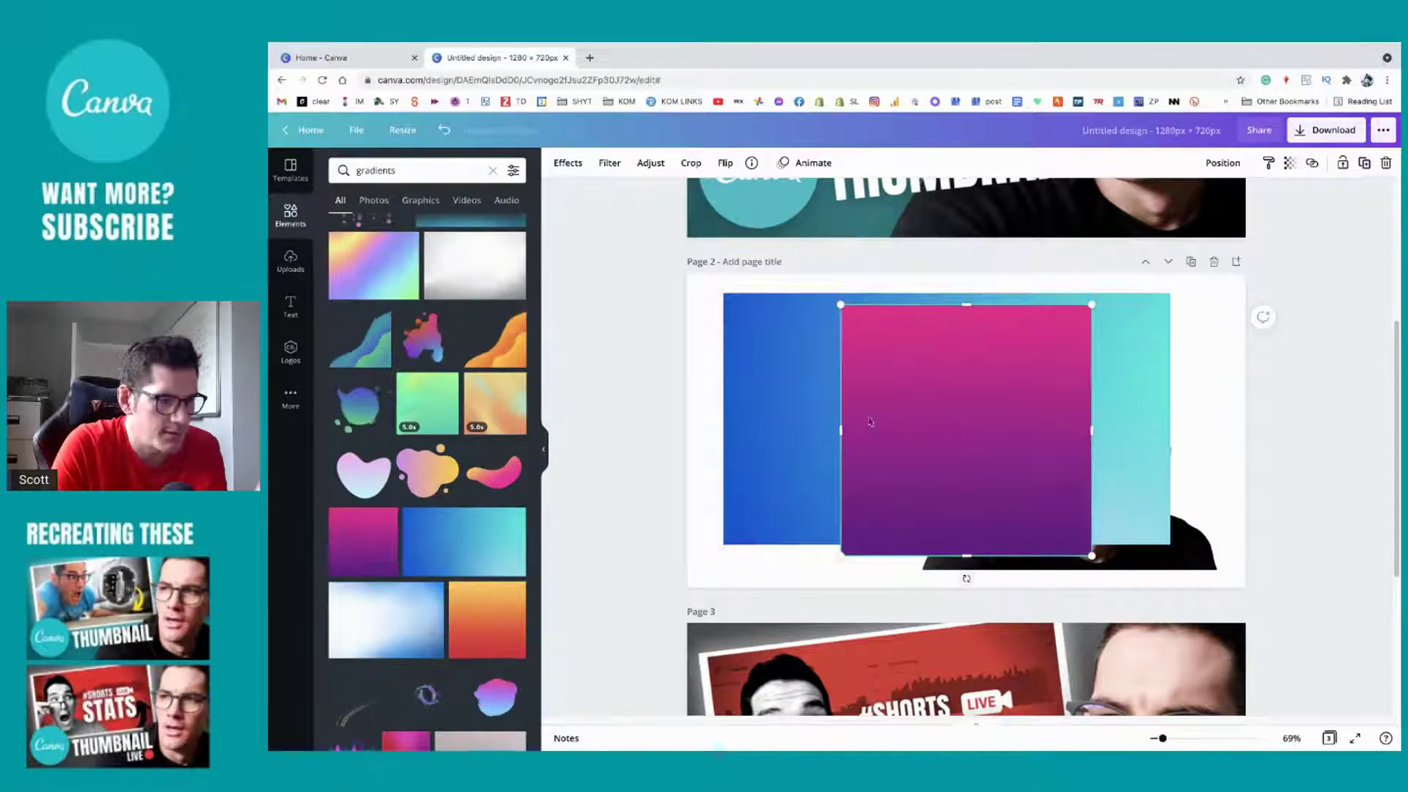
key(Delete)
click(918, 420)
key(Delete)
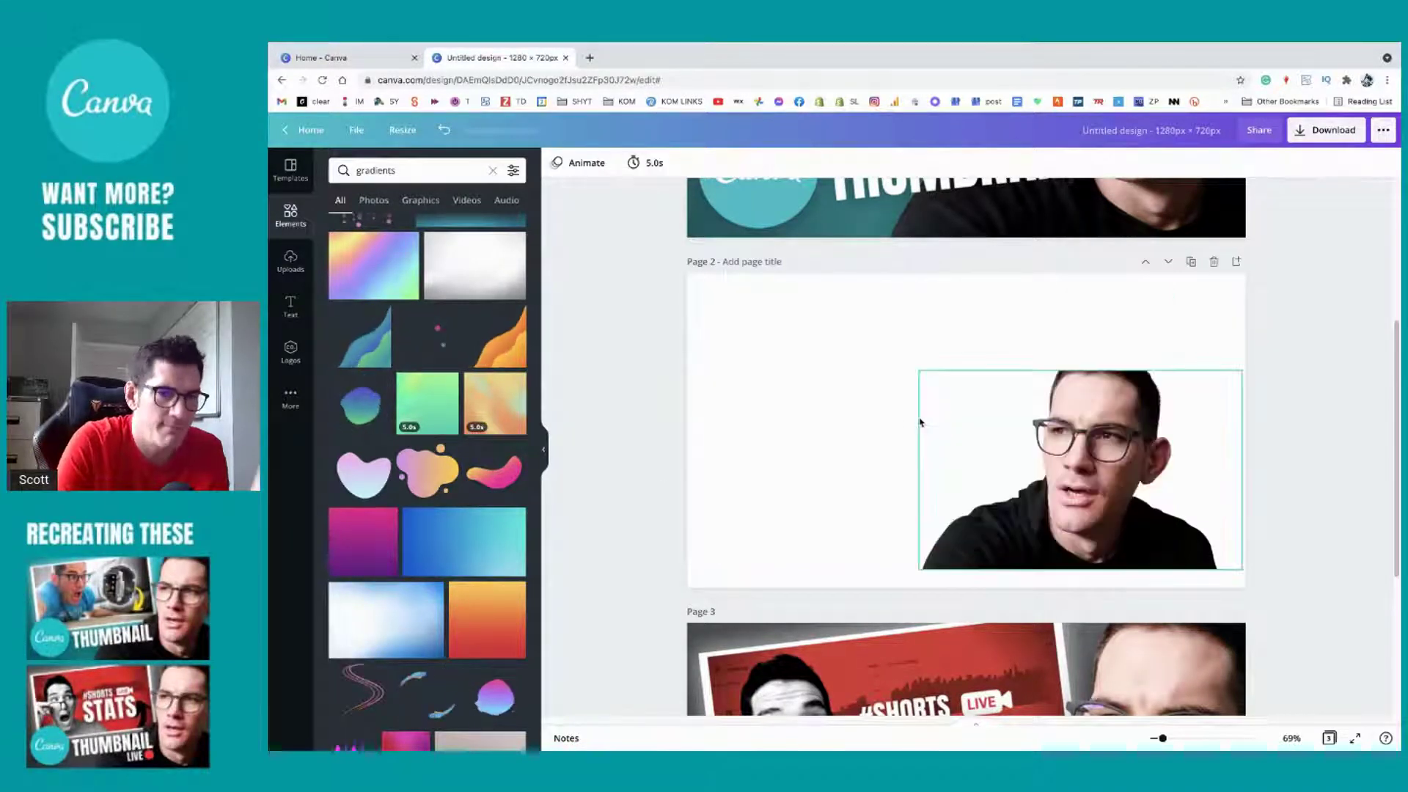
click(487, 620)
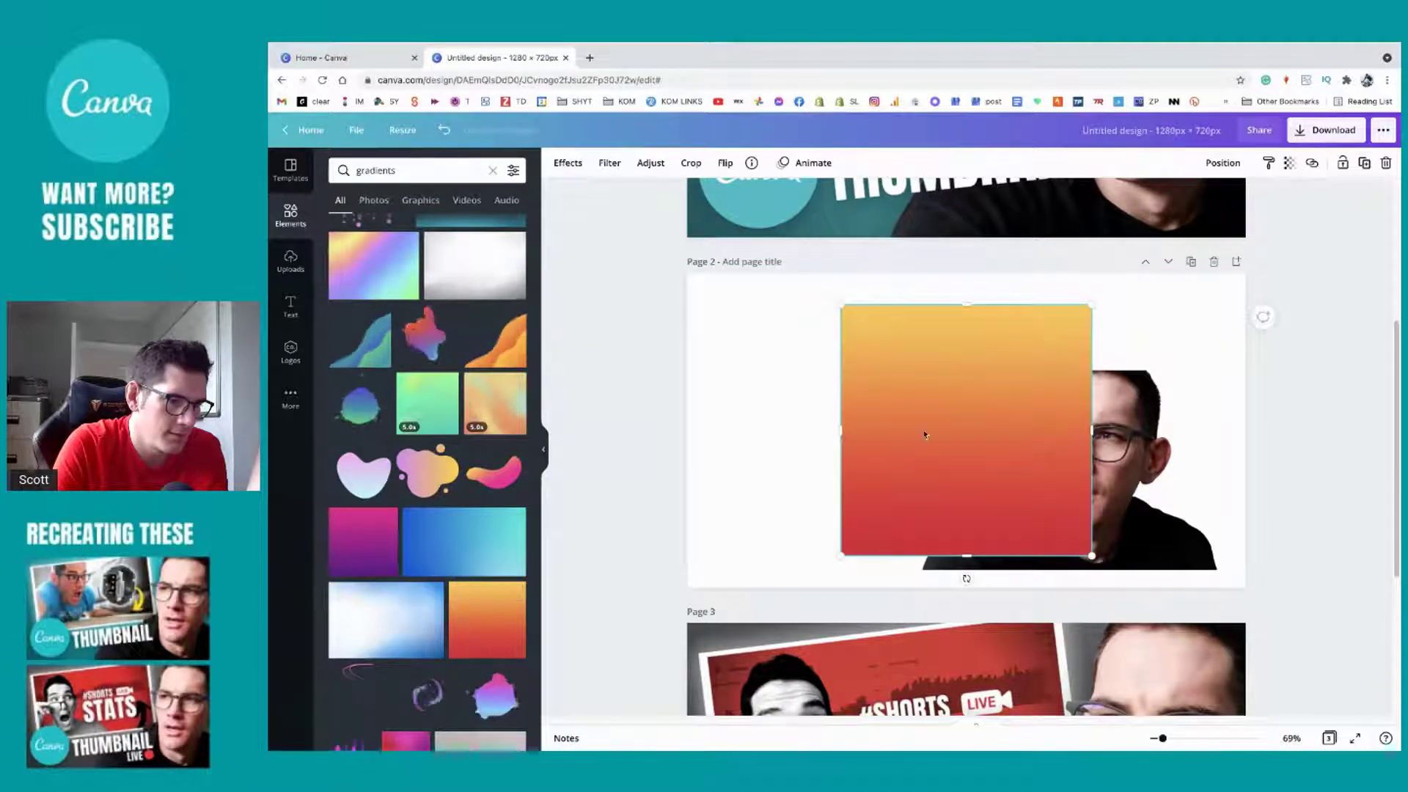
key(Delete)
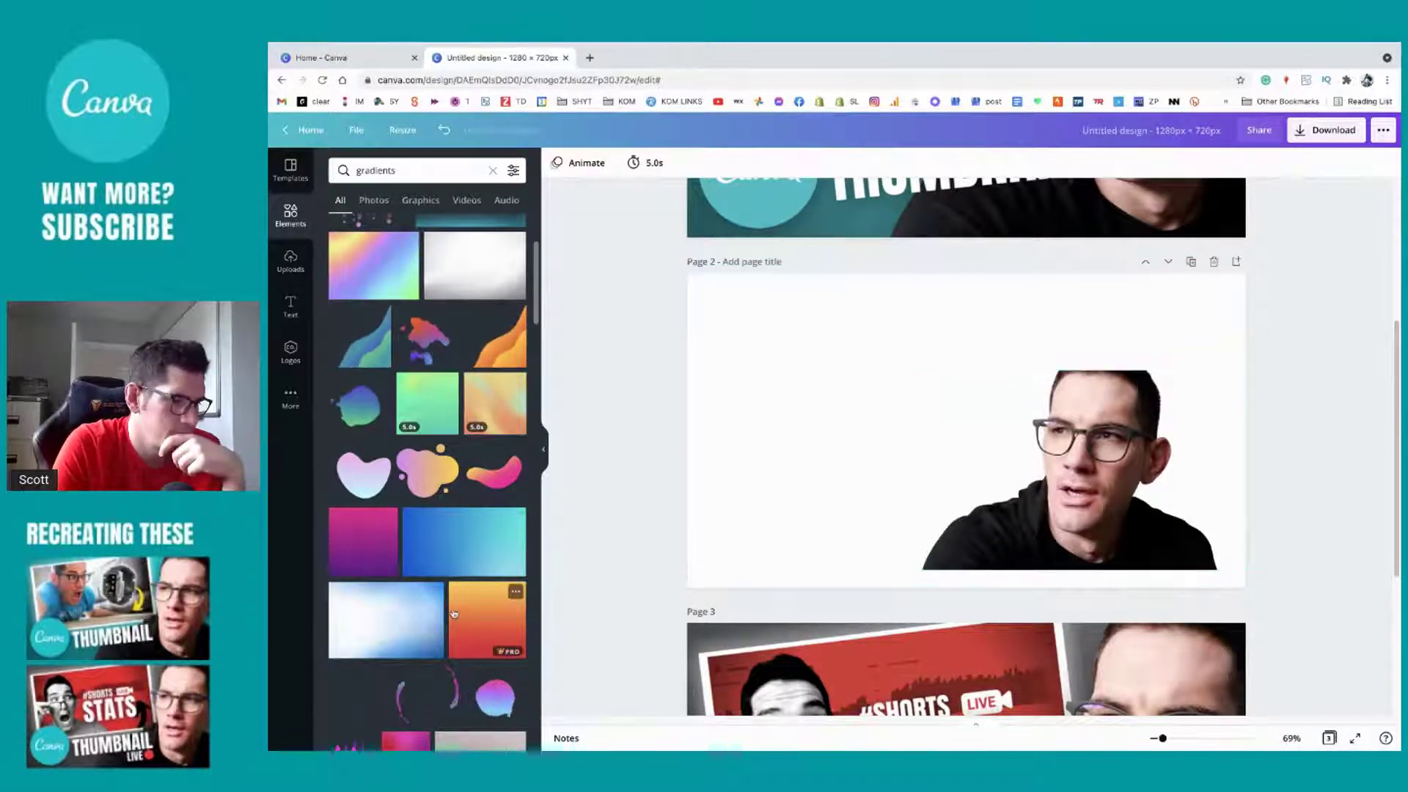
Step: Add the blue-to-pink gradient bar and the recommended blue-to-purple circle to page 2, moving the circle over the bar's left end
scroll(454, 613, down, 7)
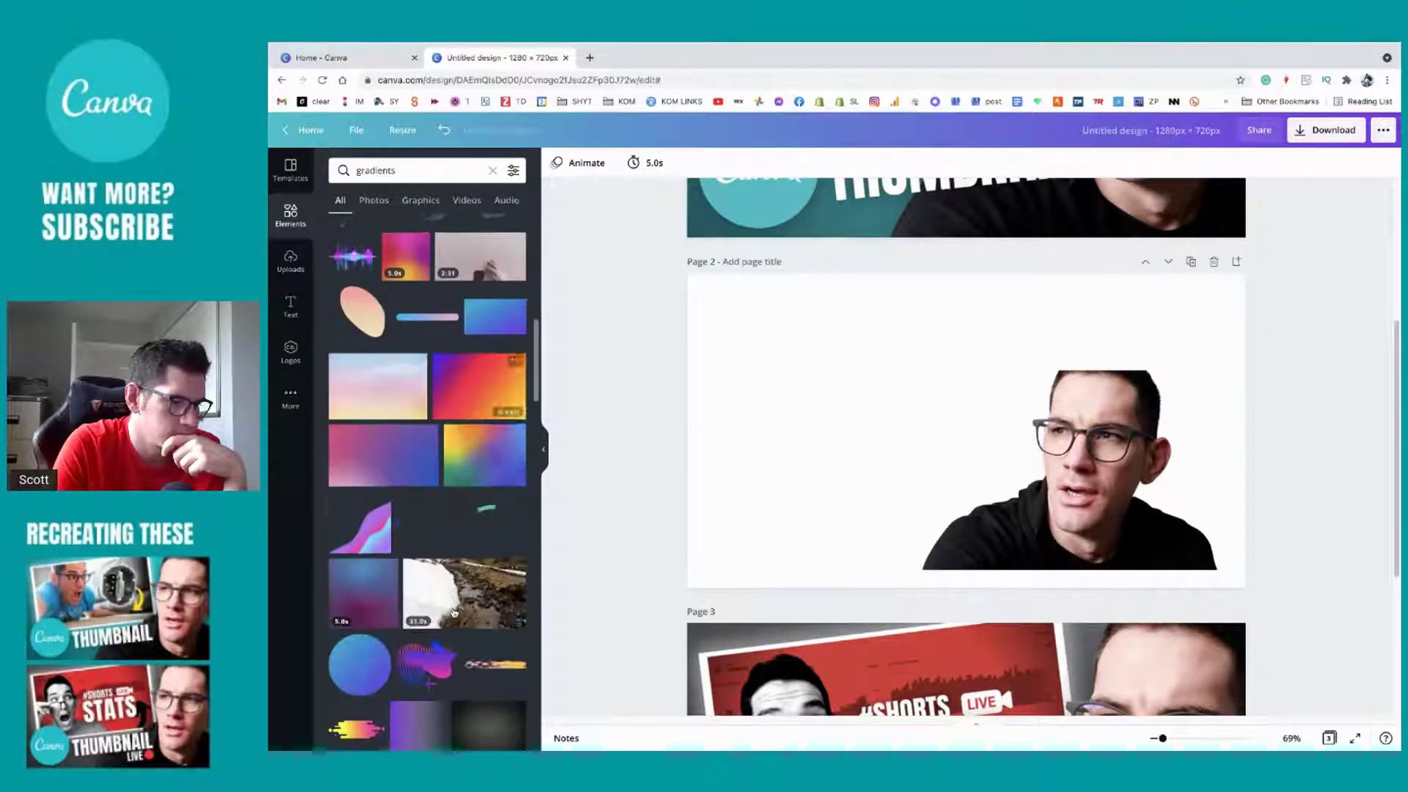
click(438, 320)
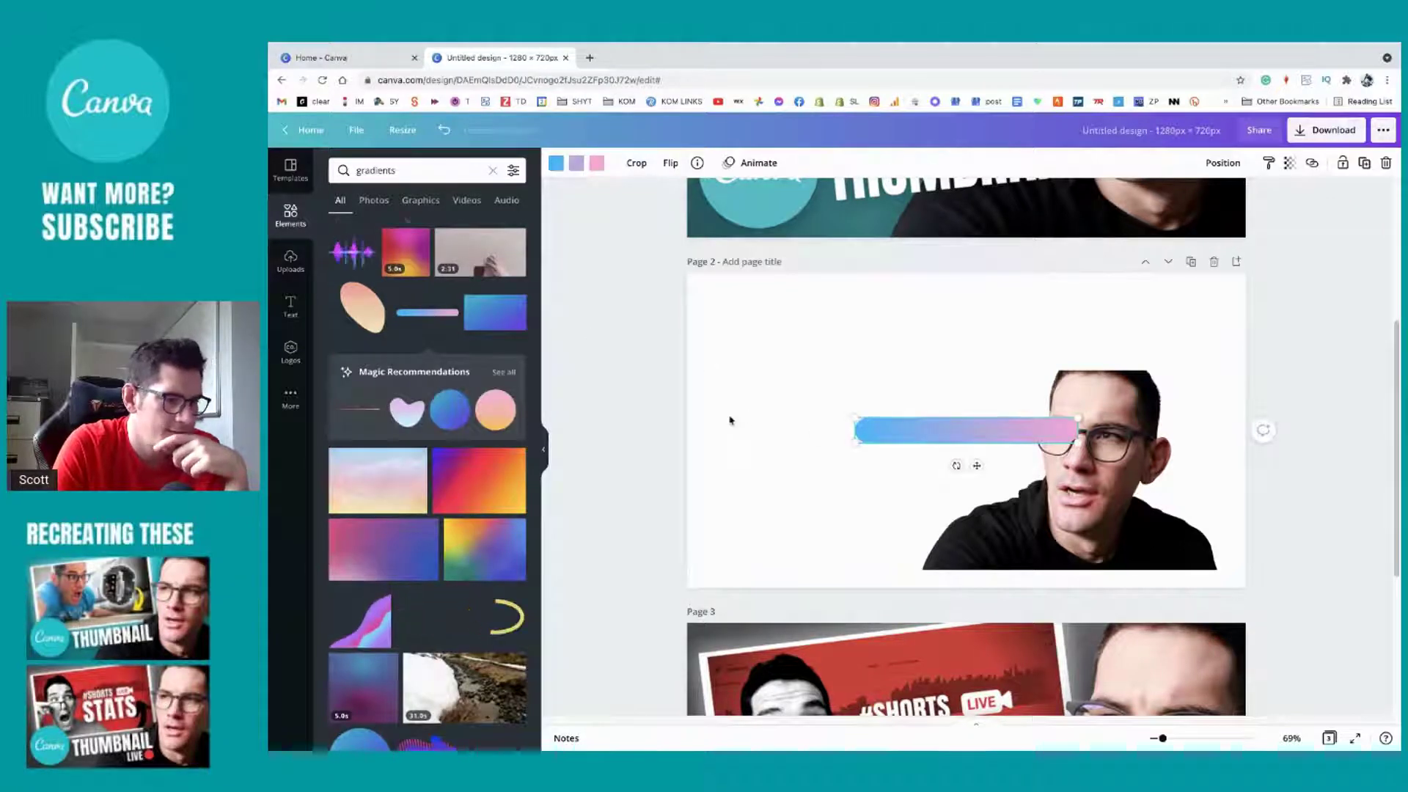
click(460, 416)
drag(978, 399, 868, 396)
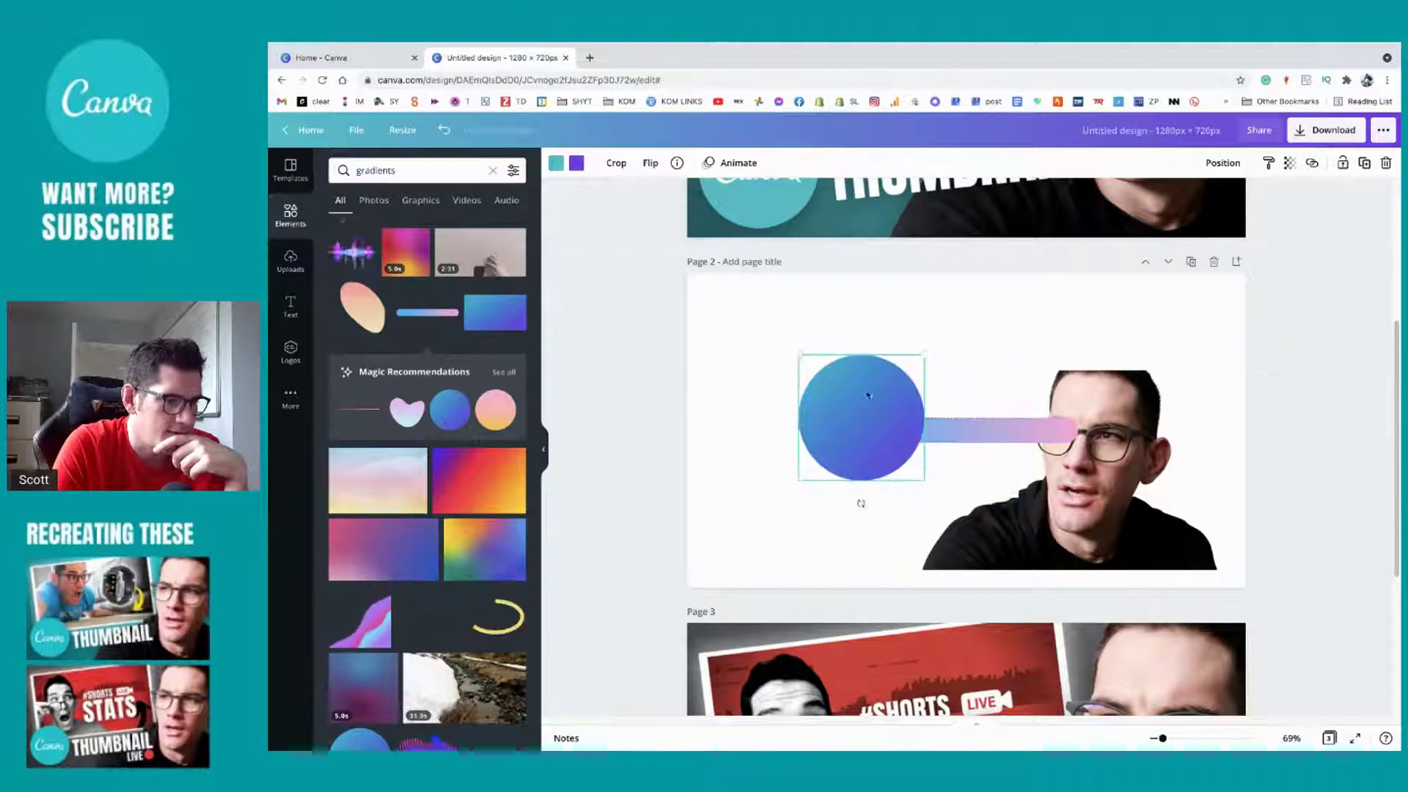
Step: Show all the magic recommendations for the gradient and add the teal-to-purple rectangle to page 2
click(503, 373)
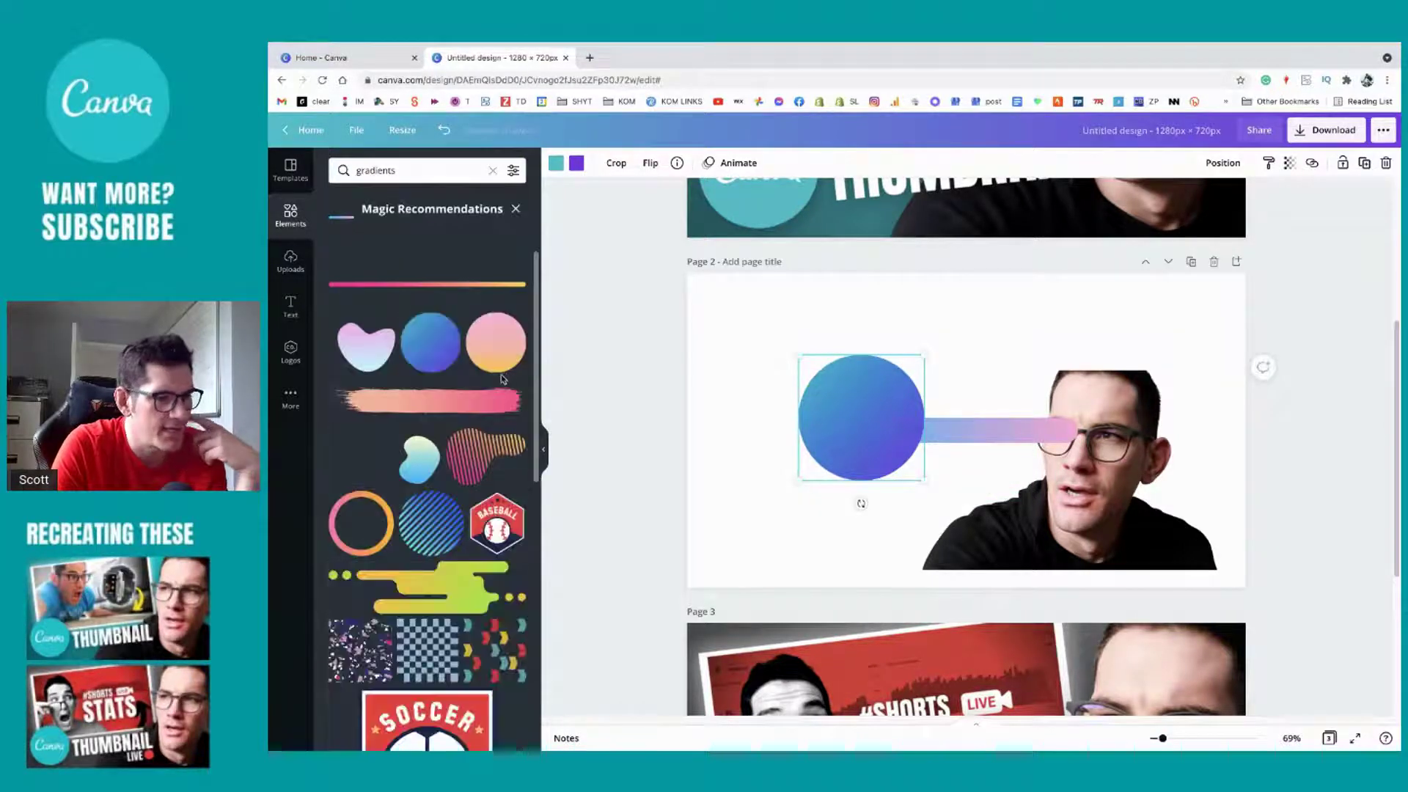
scroll(417, 346, down, 6)
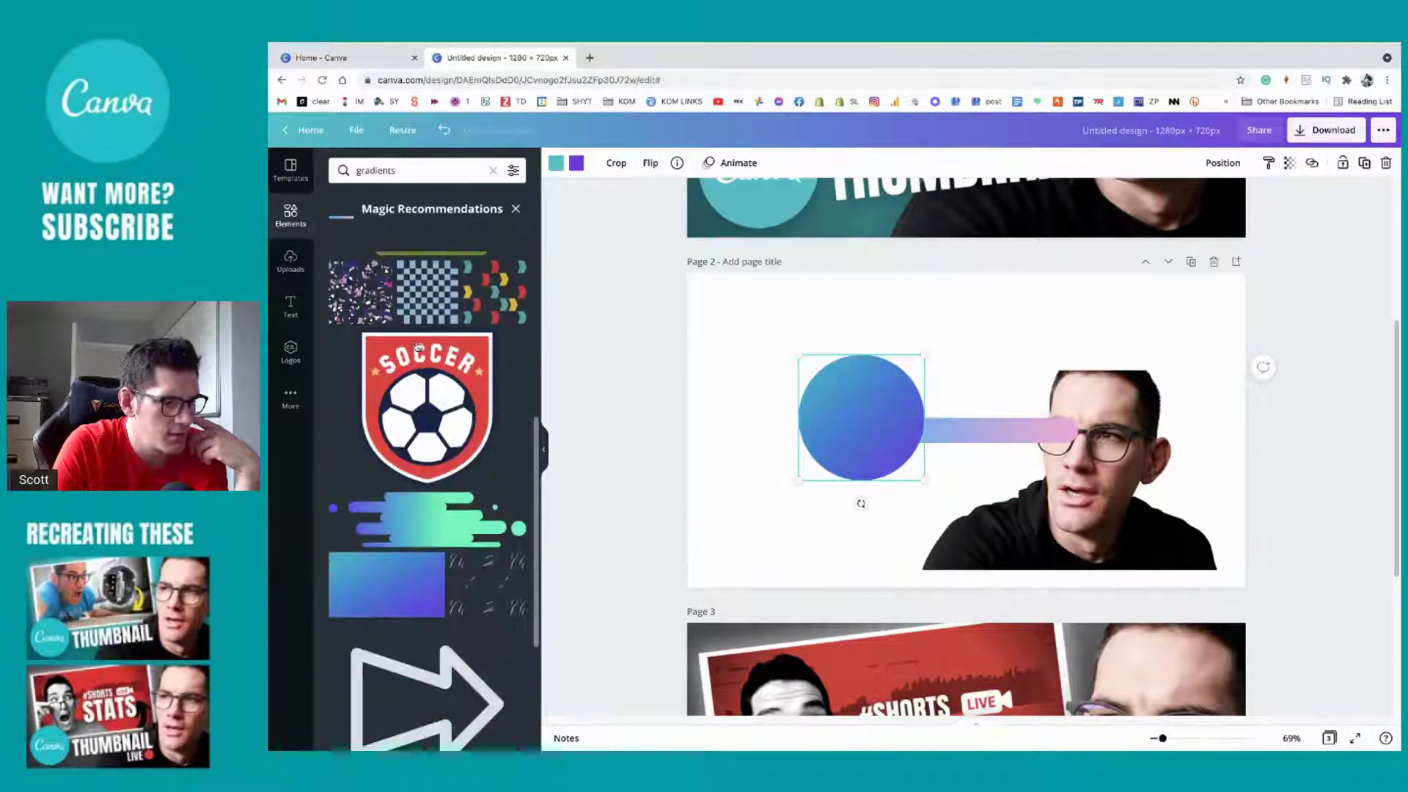
drag(382, 483, 904, 405)
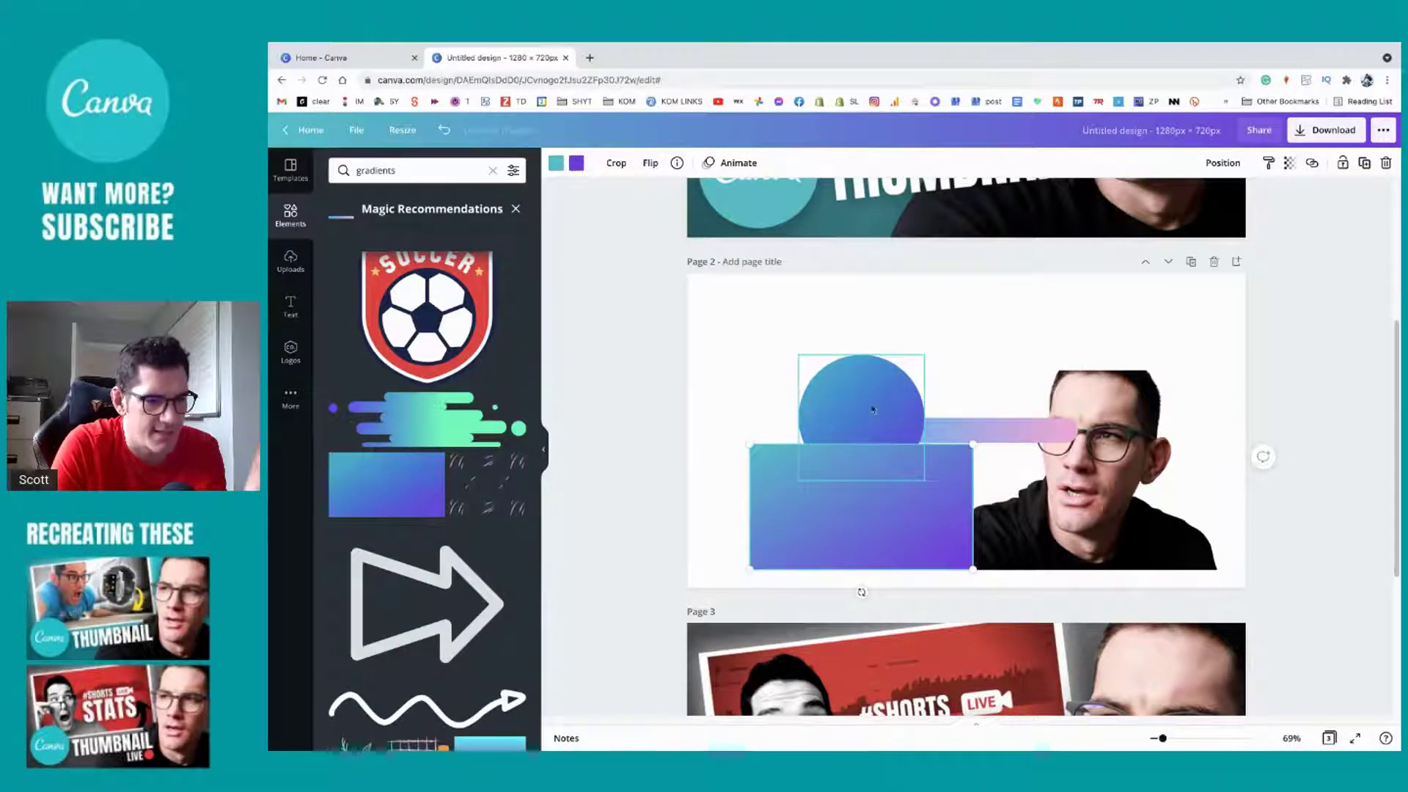
Step: Try the document teal in place of the circle's purple, then delete the circle from page 2
click(576, 163)
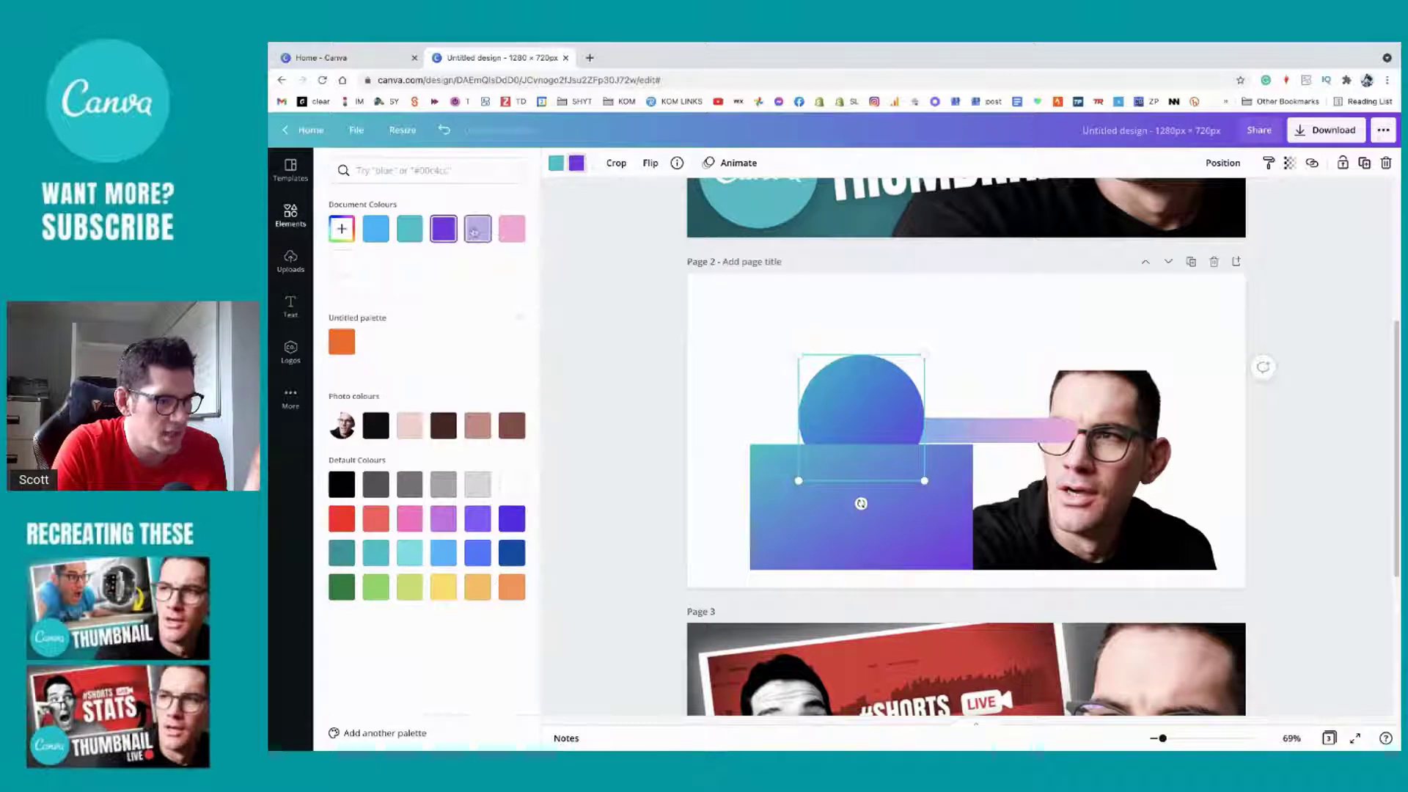
click(404, 233)
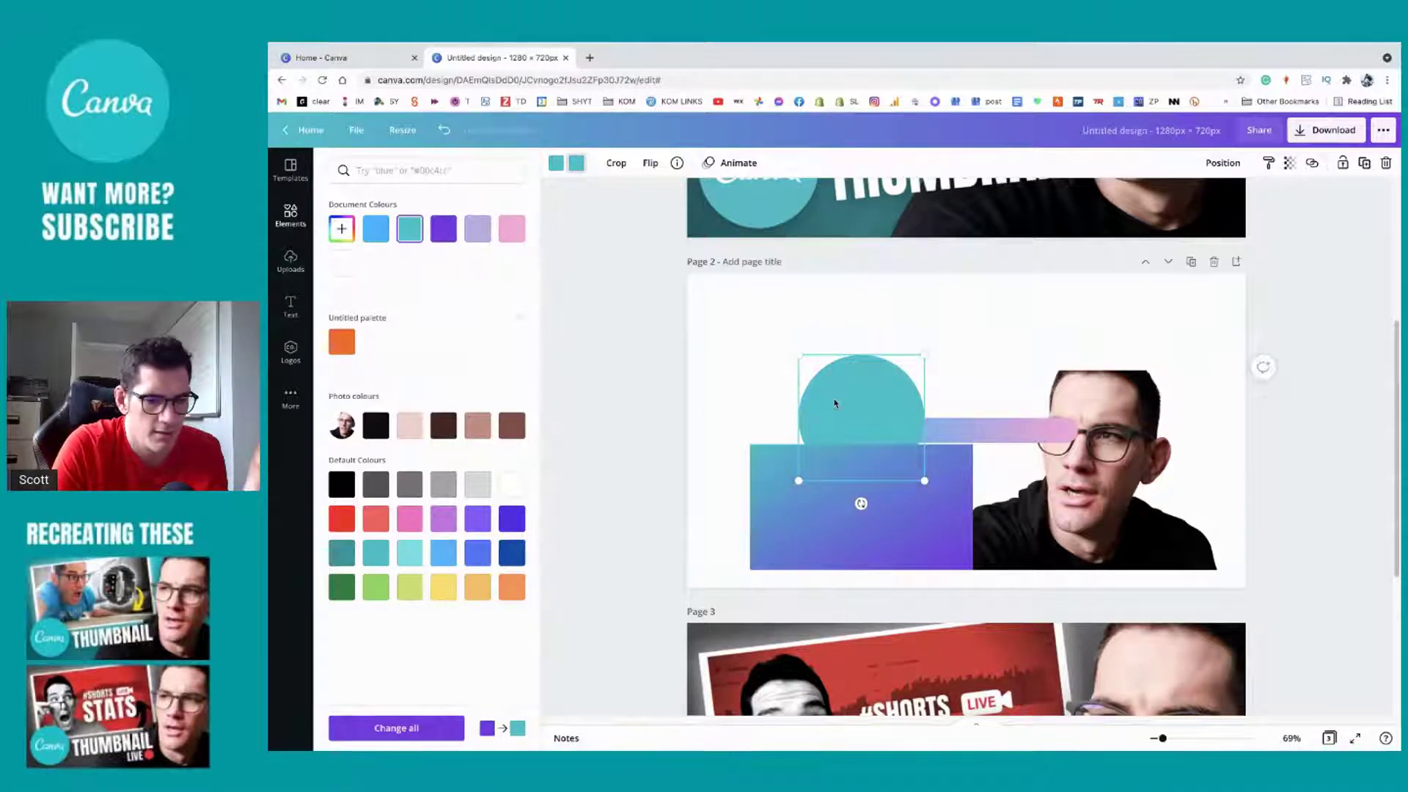
key(Delete)
Step: Delete the blue-to-pink bar and move the teal-to-purple rectangle to page 2's upper-left corner
click(966, 449)
click(986, 432)
key(Delete)
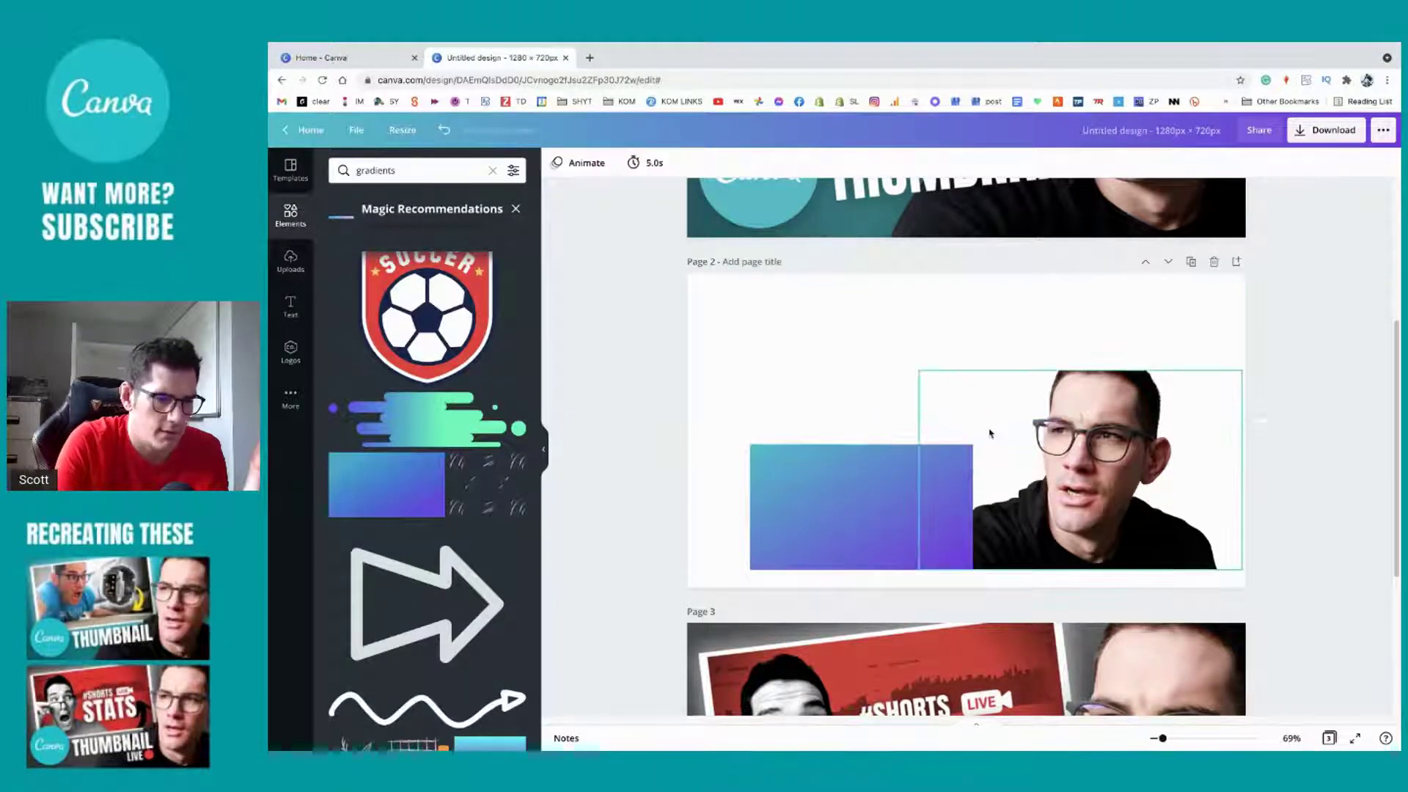
drag(873, 462, 804, 295)
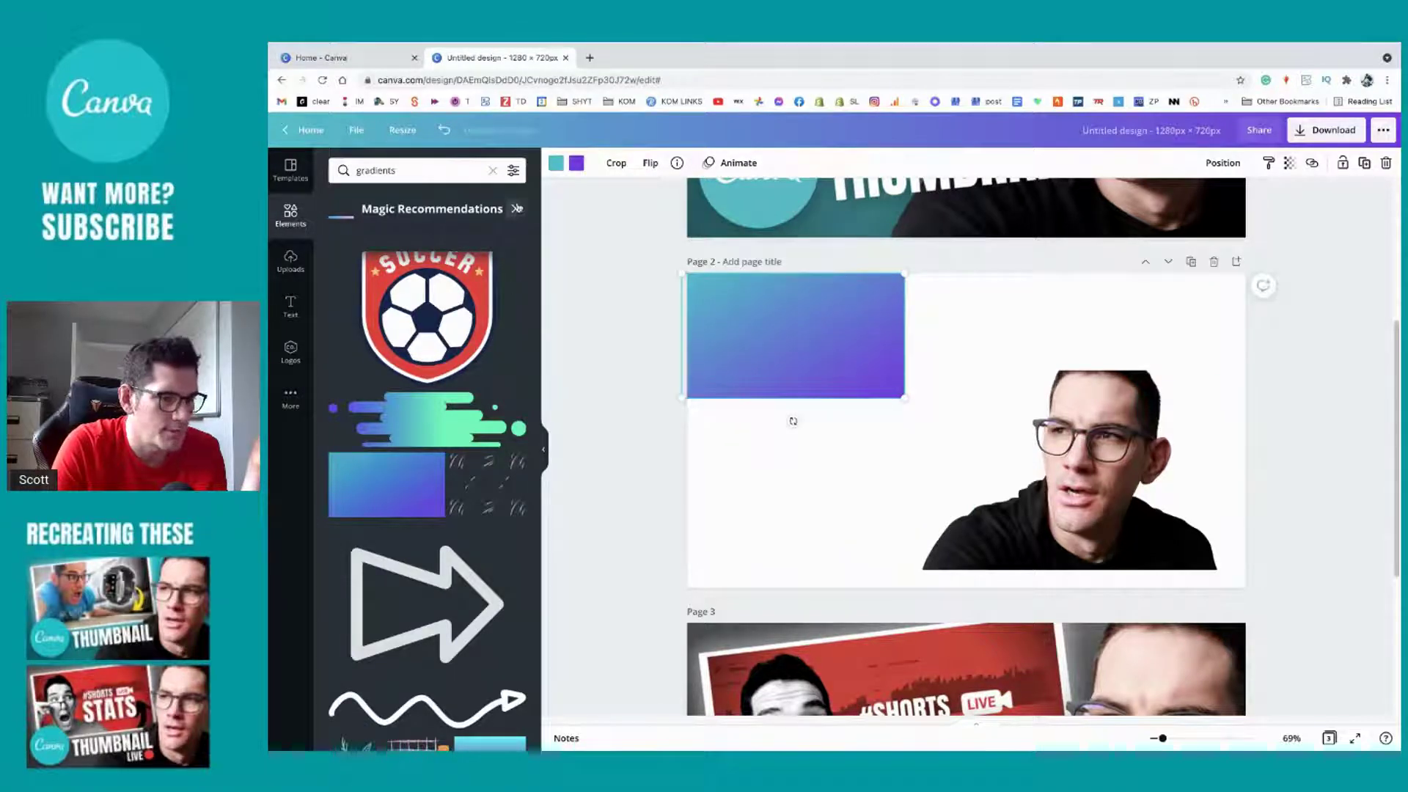
Step: Look through more of the gradient results, clear the search and browse the full Frames collection
click(518, 211)
scroll(543, 475, down, 10)
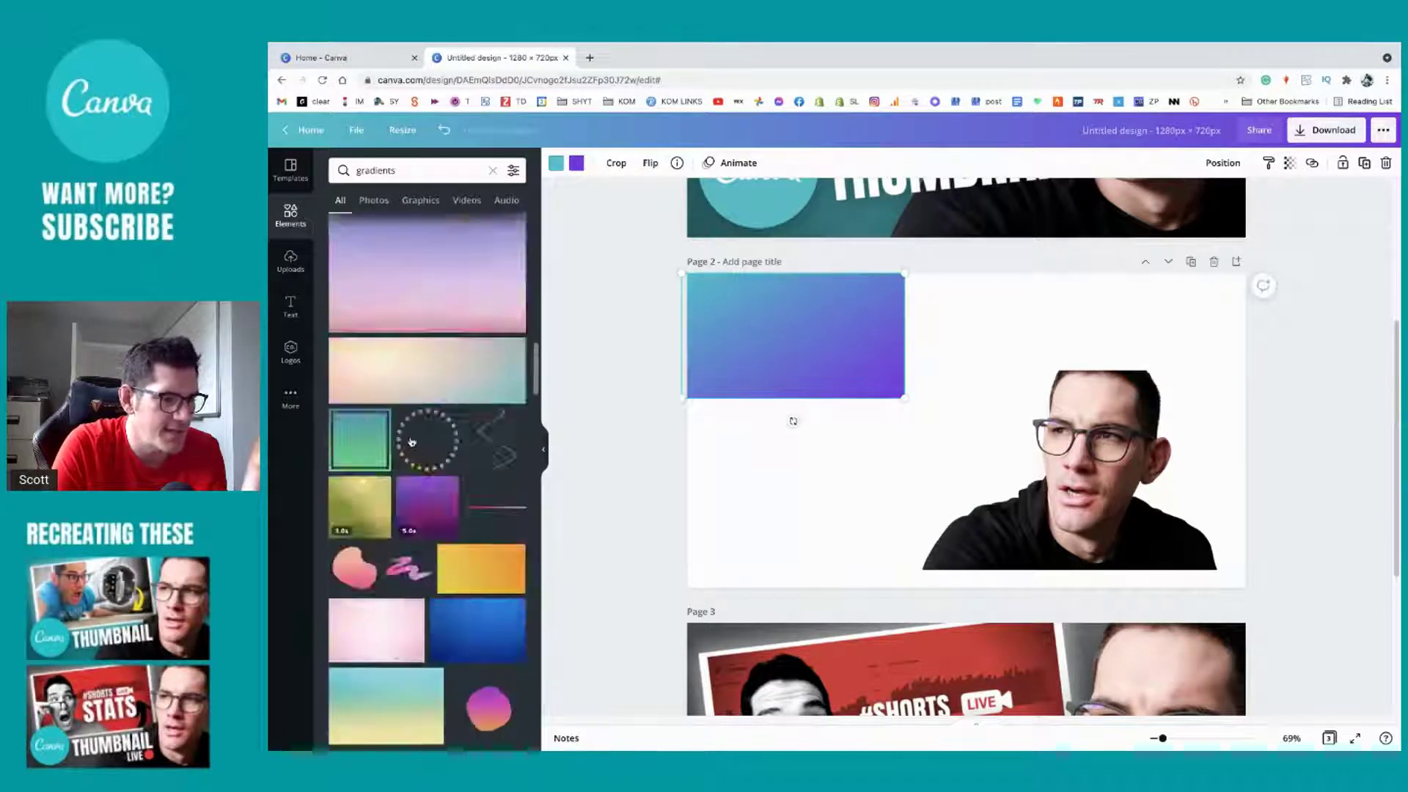
scroll(412, 441, up, 10)
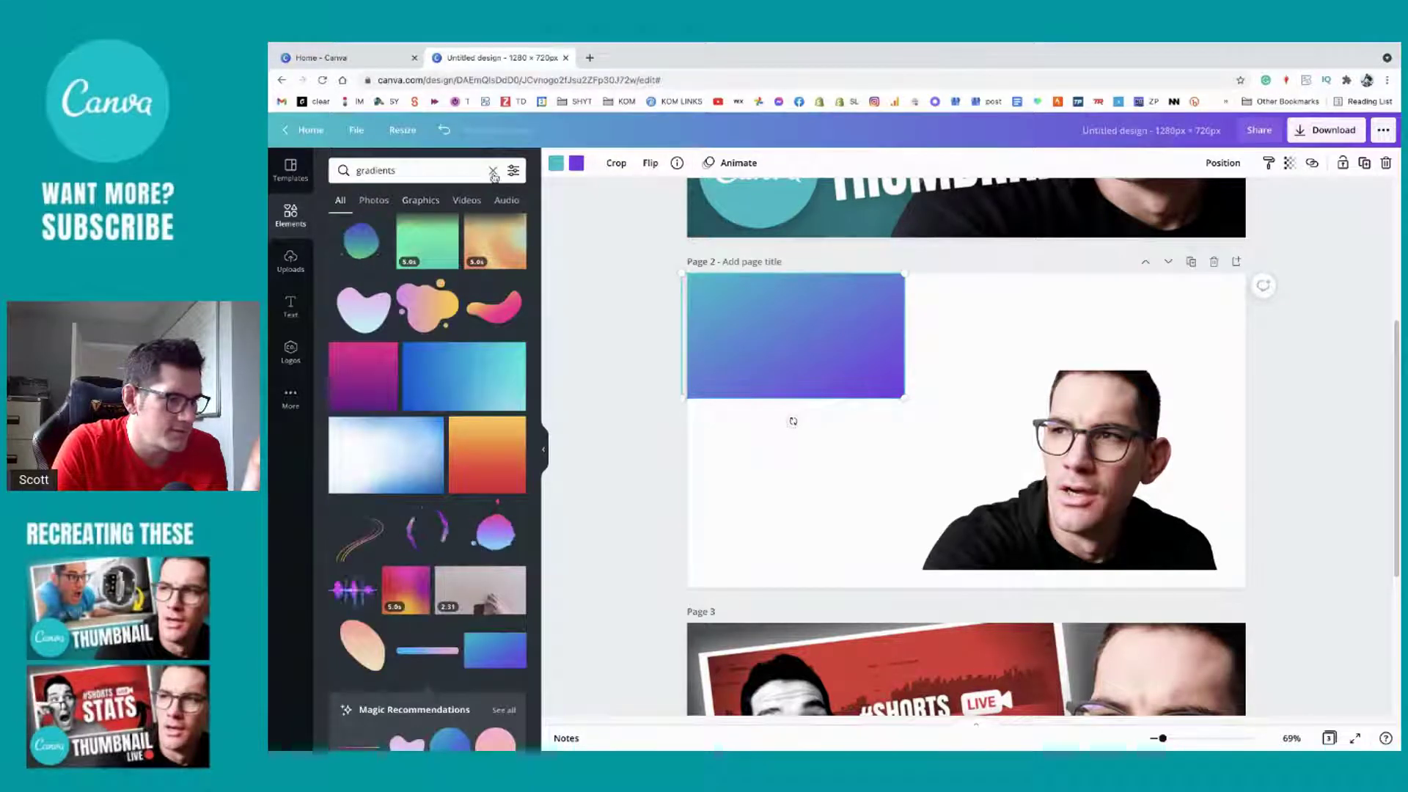
key(ctrl+a)
key(BackSpace)
scroll(422, 594, down, 5)
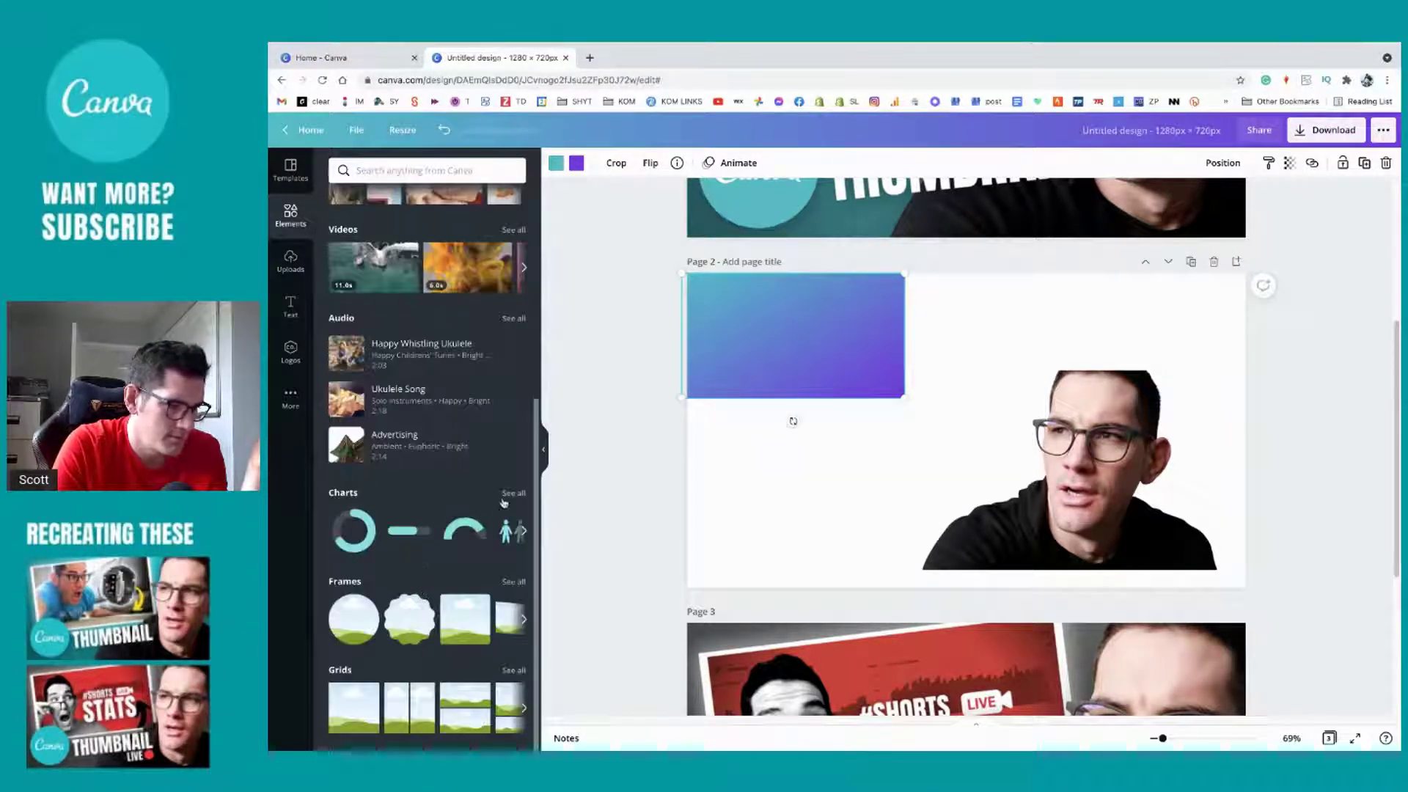
click(512, 584)
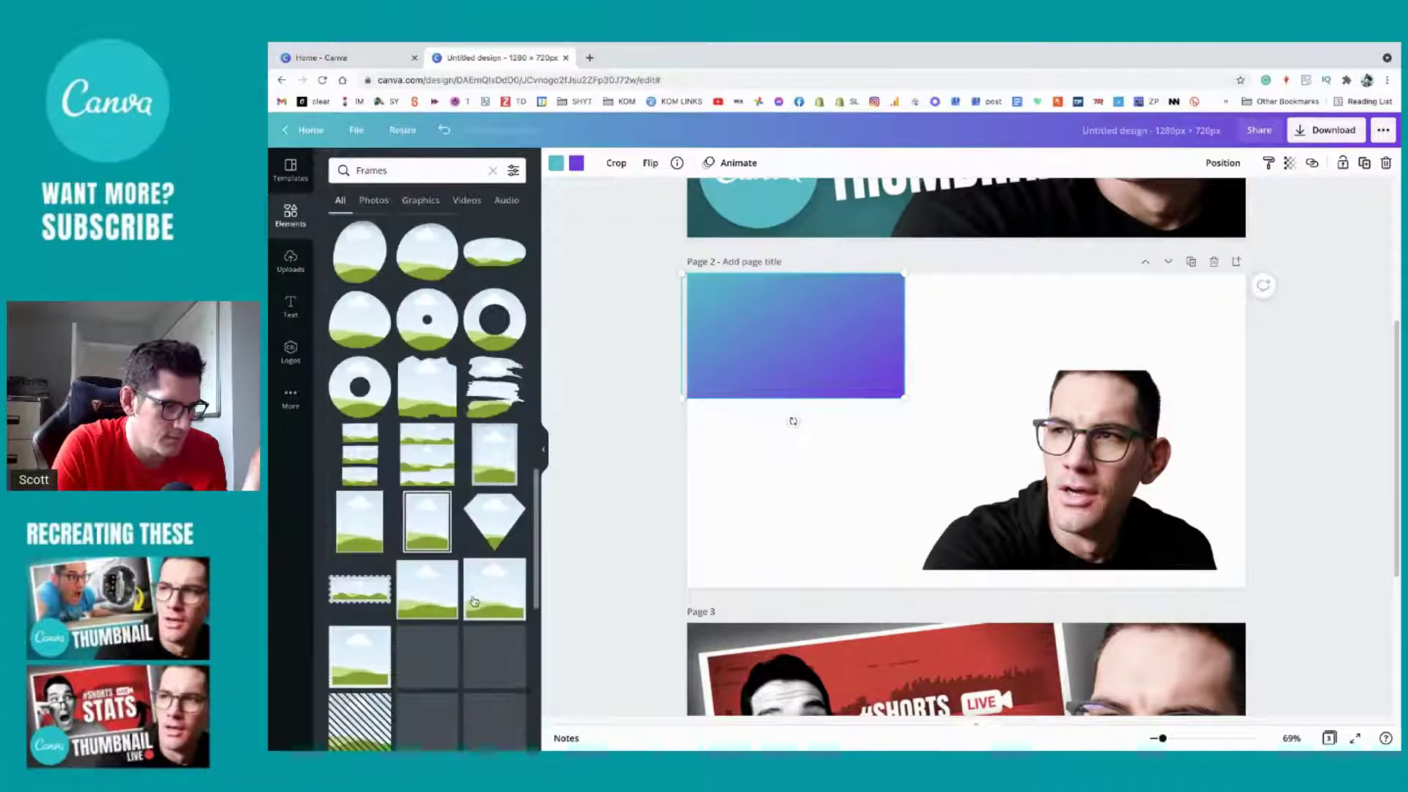
scroll(472, 600, down, 5)
scroll(472, 595, down, 10)
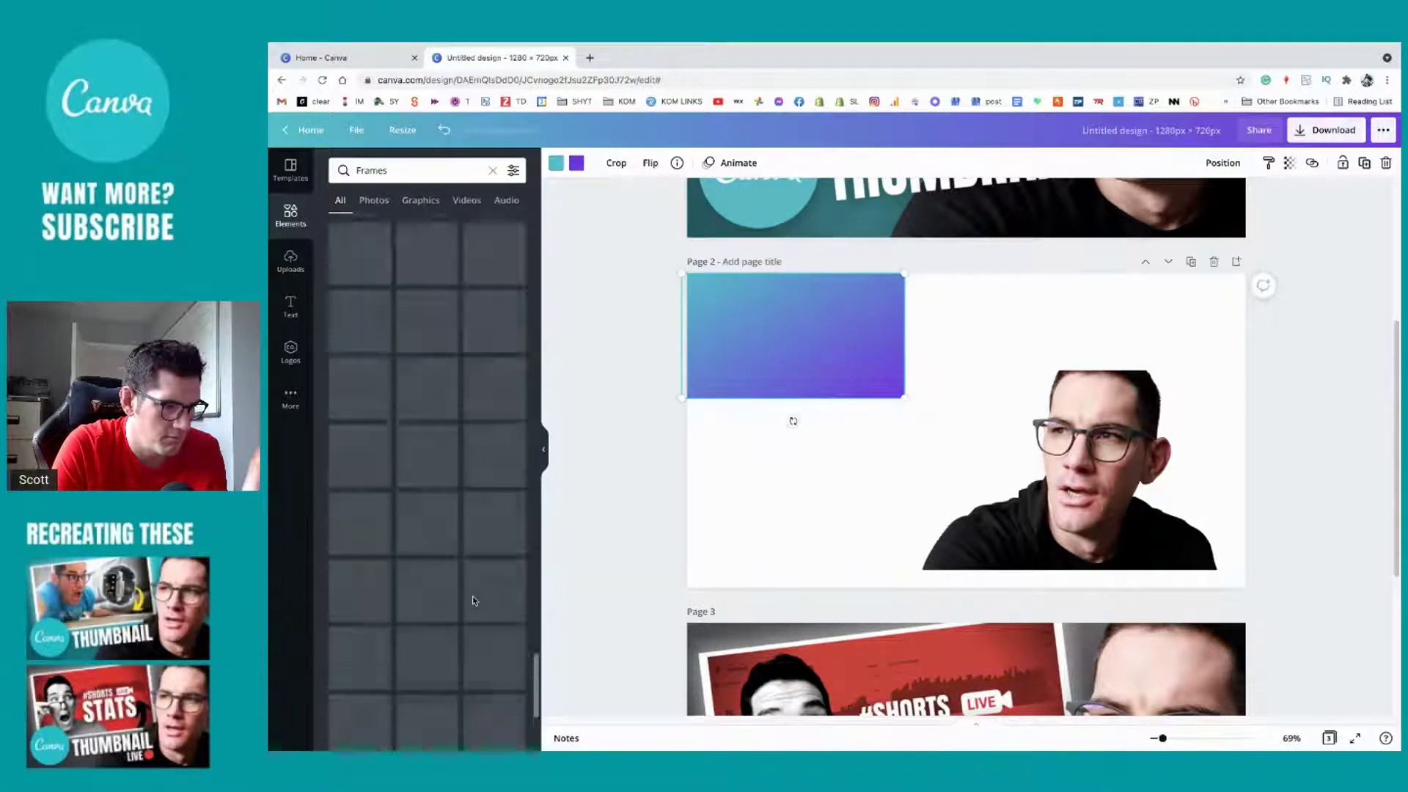
scroll(472, 596, up, 15)
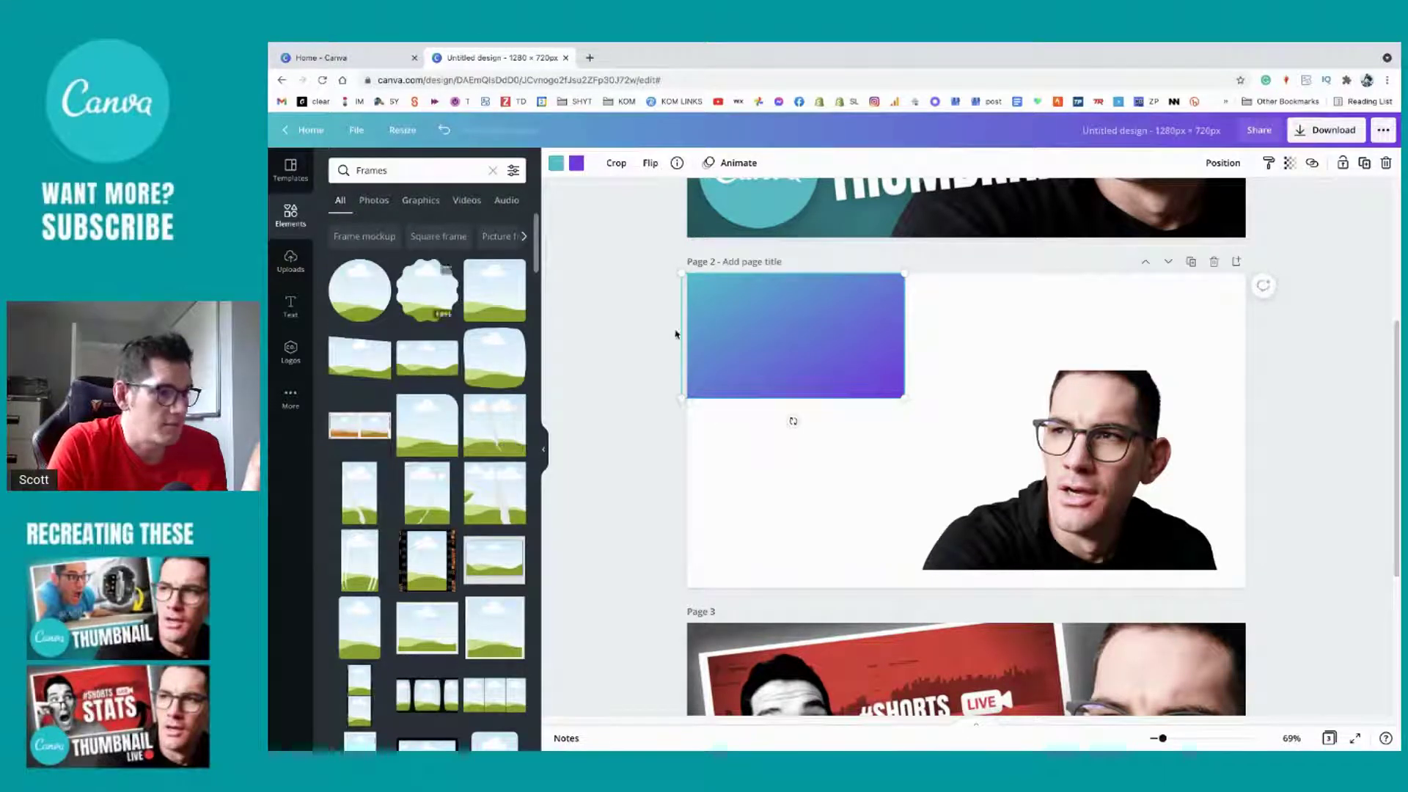
Step: Enlarge the teal-to-purple rectangle to cover all of page 2 and send it behind the portrait cutout
mouse_move(802, 357)
mouse_down()
mouse_move(863, 416)
mouse_move(807, 356)
mouse_up()
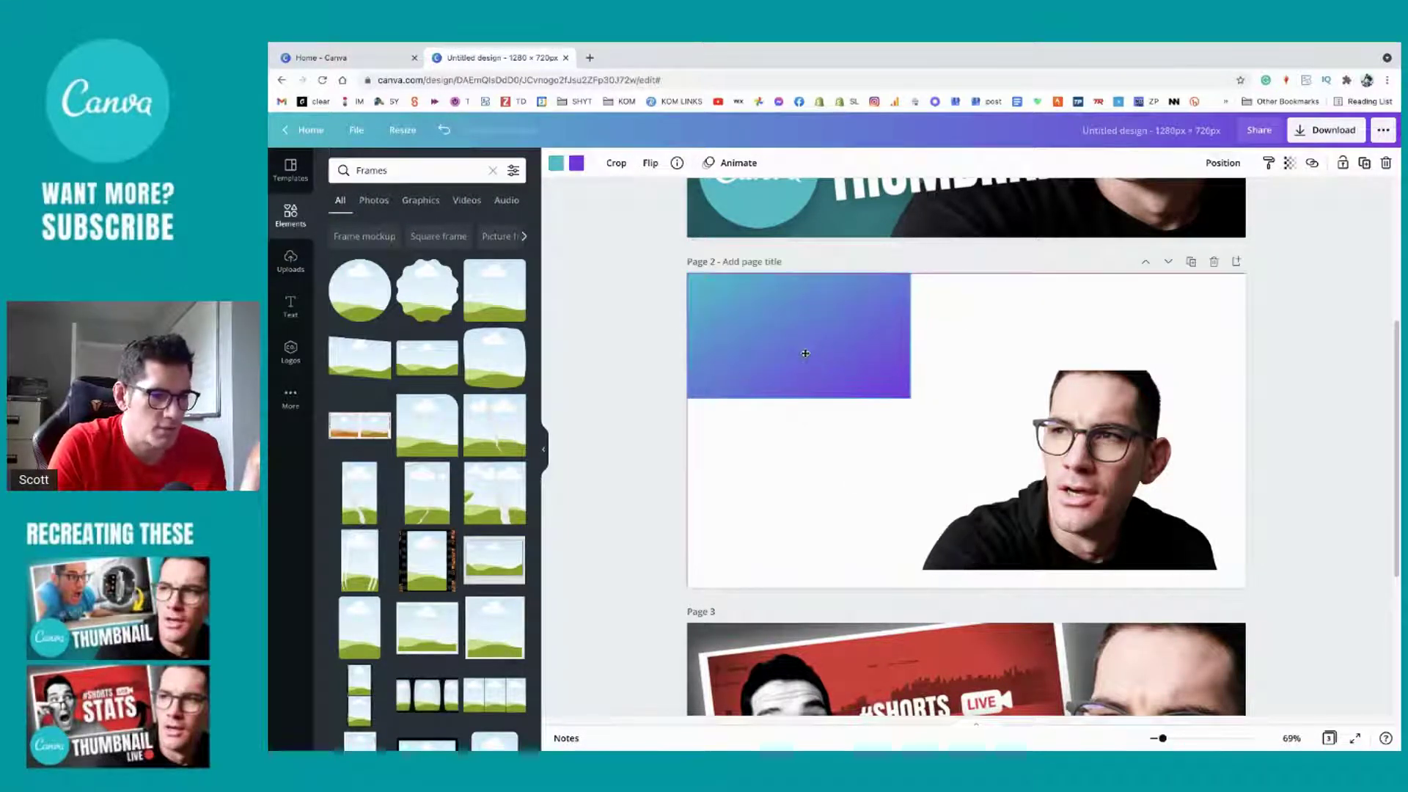
drag(905, 391, 1259, 564)
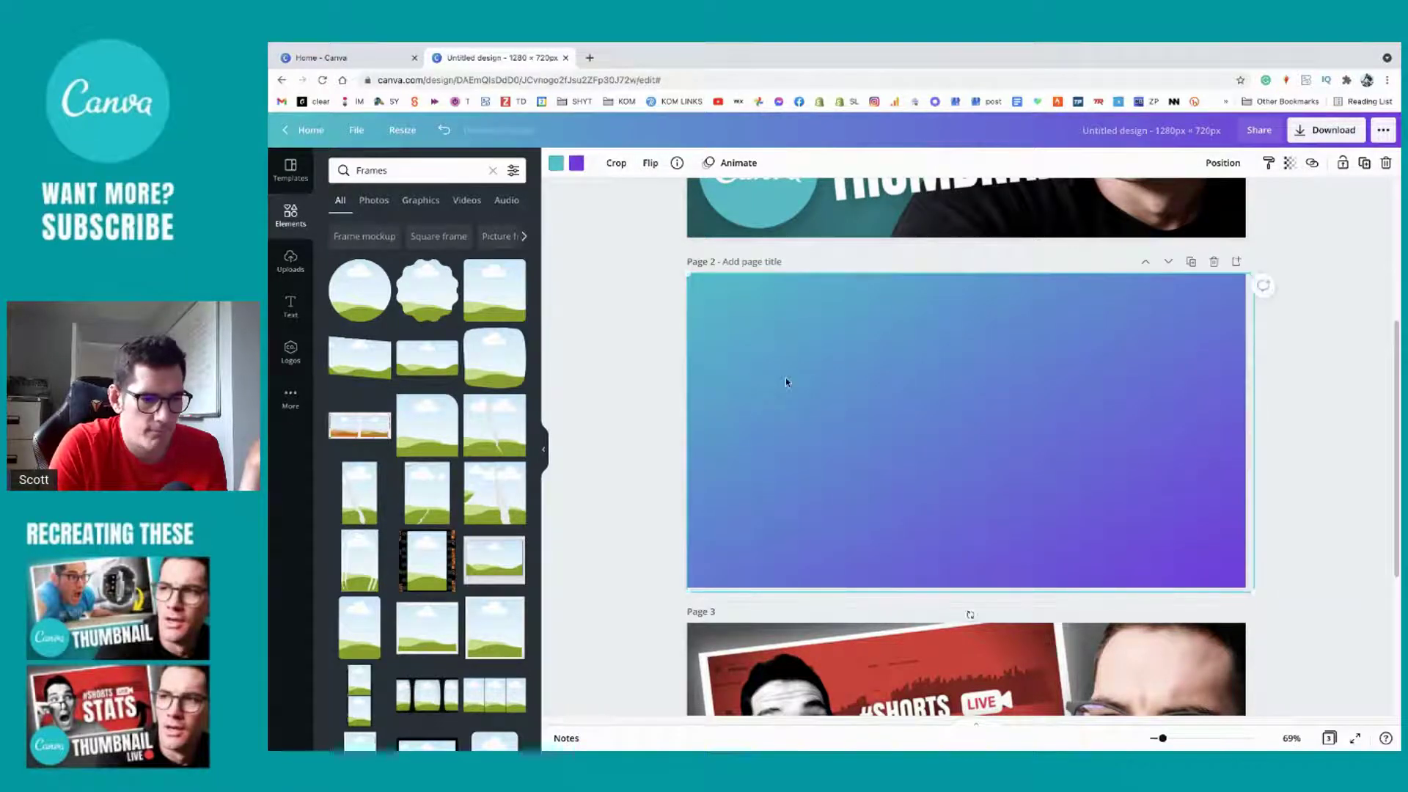
click(631, 381)
click(859, 363)
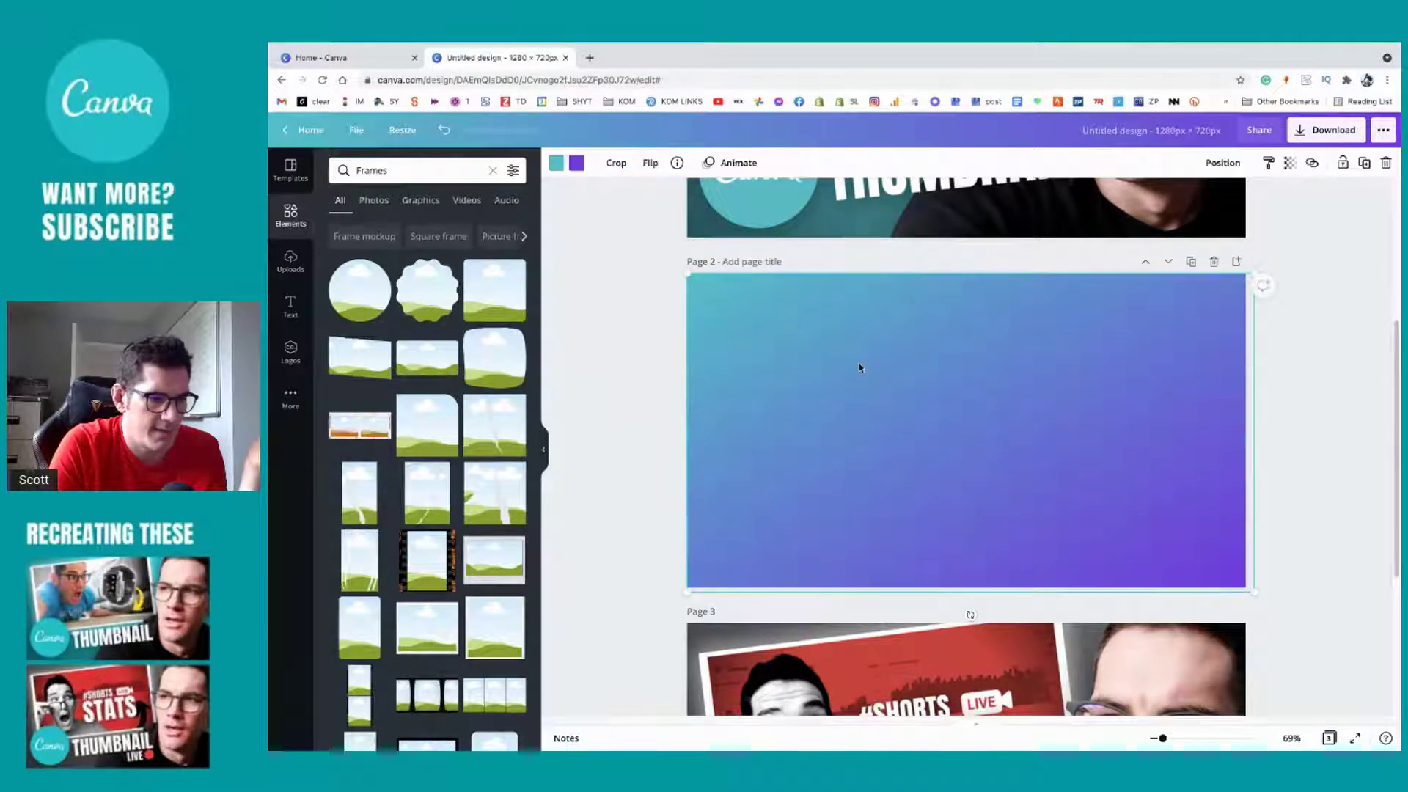
right_click(901, 450)
click(987, 555)
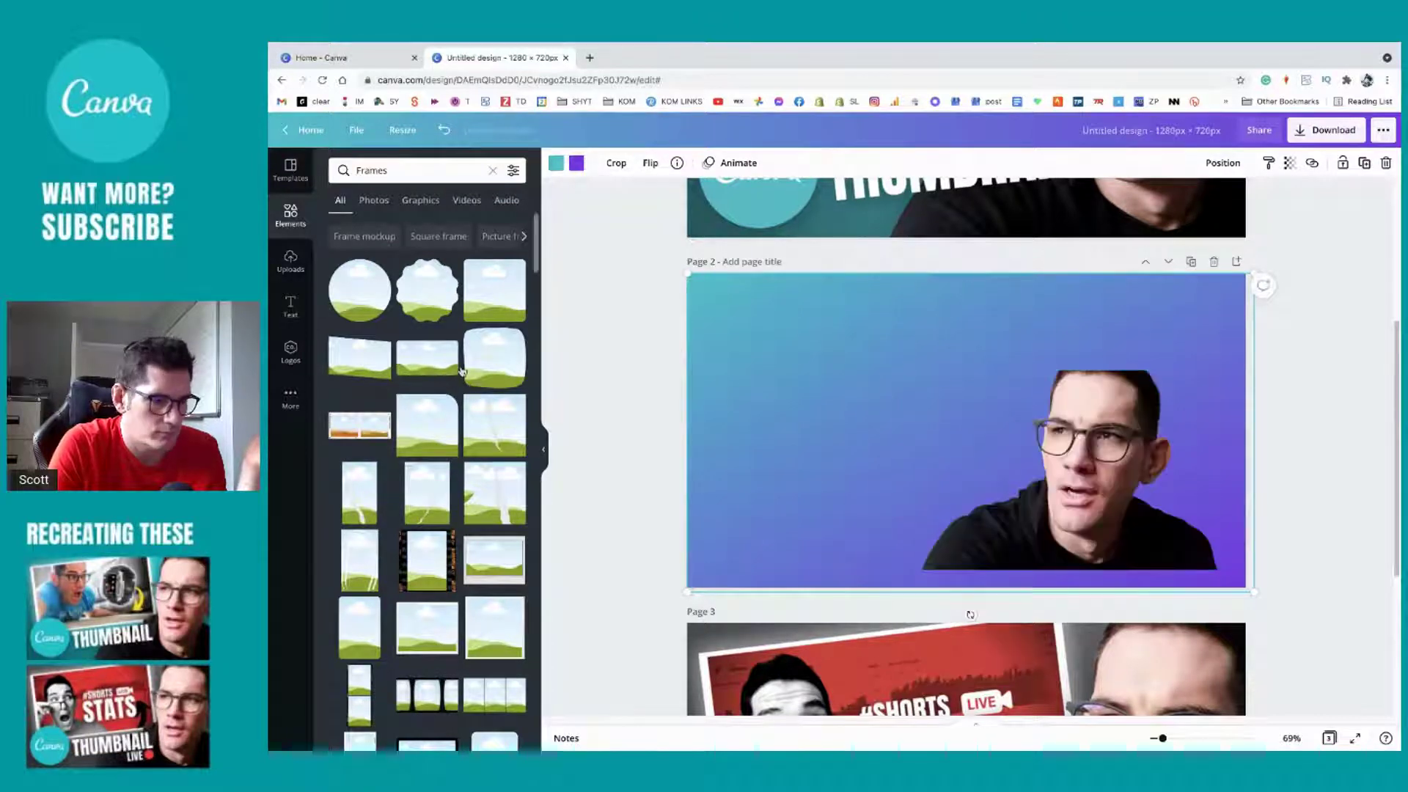
Step: Compare the background of the page 1 example thumbnail with the gradient background on page 2
click(544, 449)
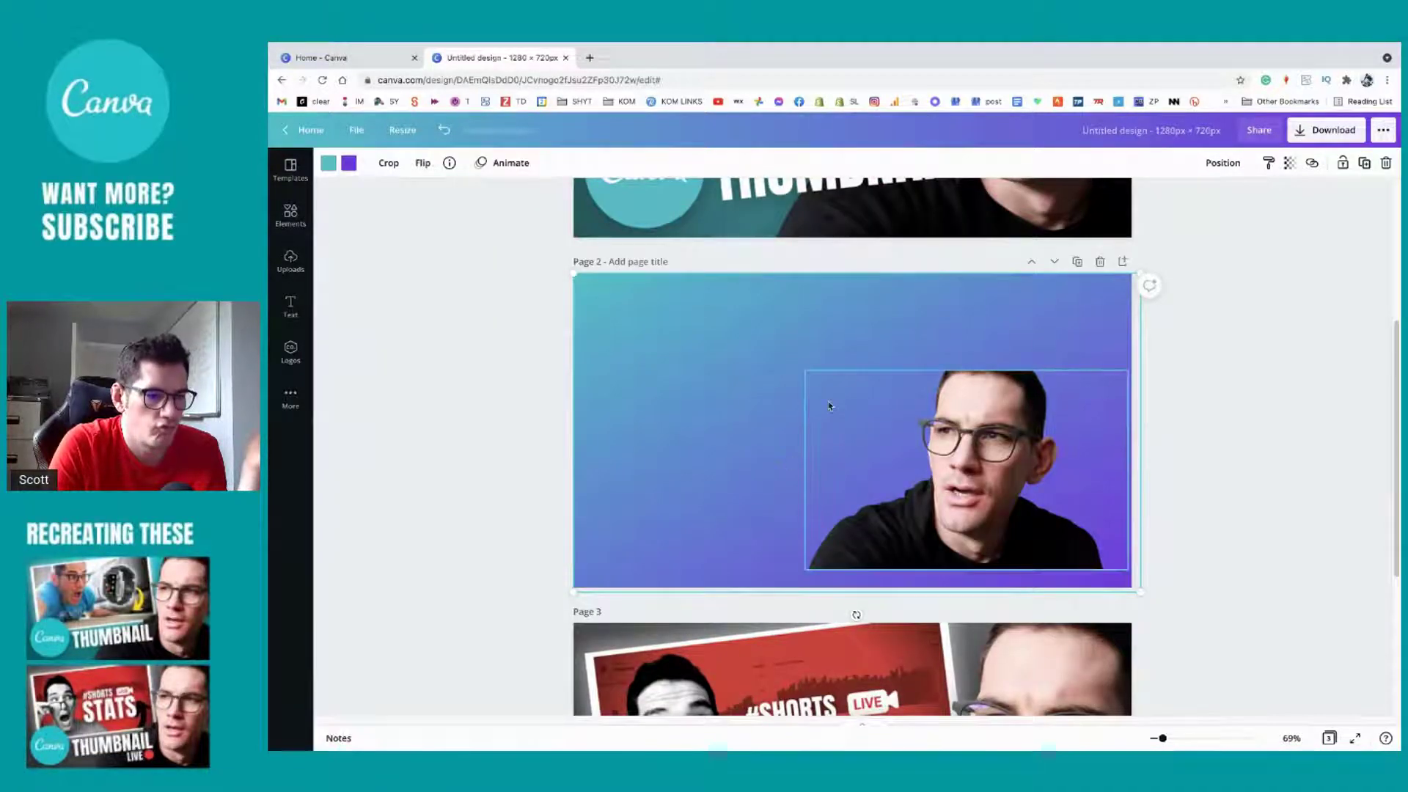
scroll(829, 406, up, 3)
scroll(829, 406, up, 1)
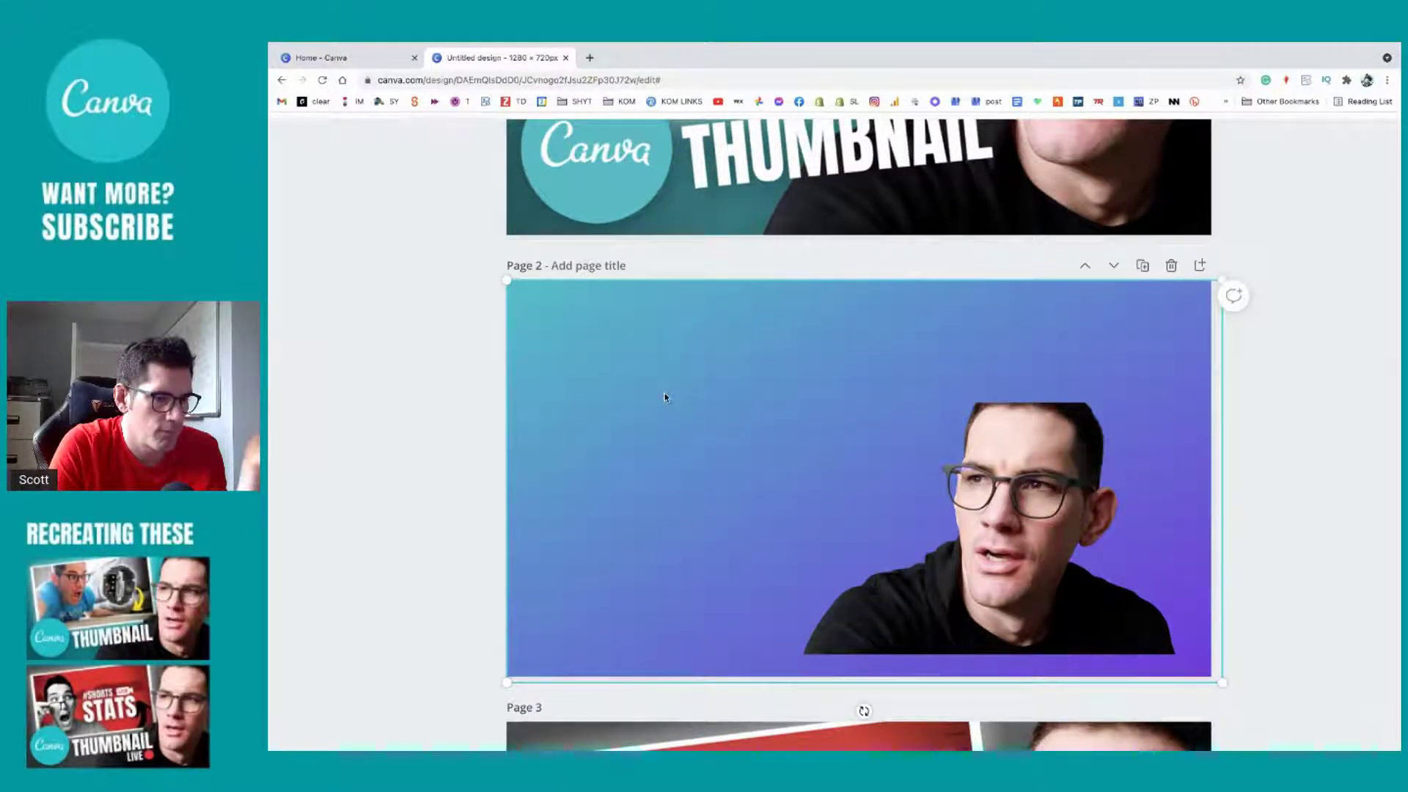
scroll(665, 397, up, 5)
scroll(665, 397, down, 7)
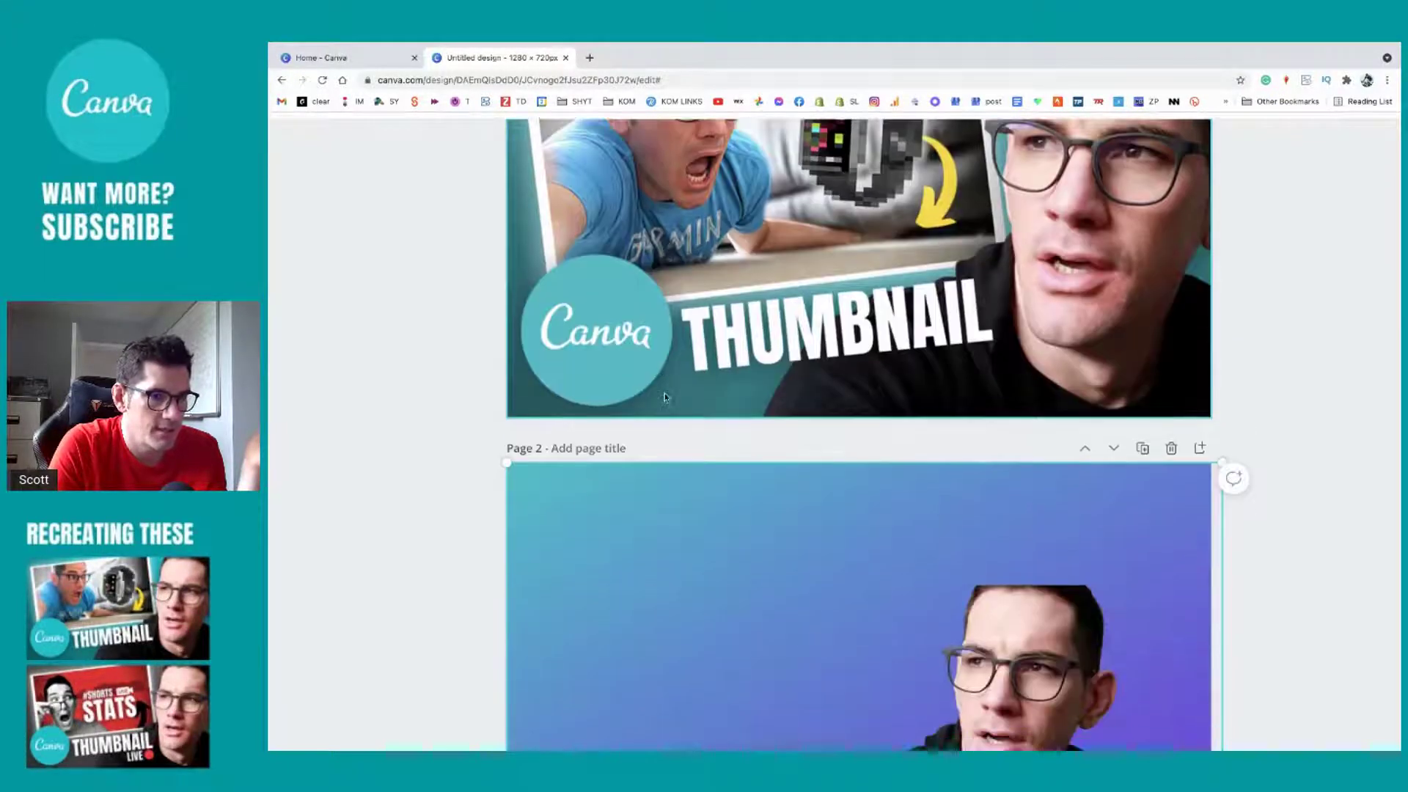
scroll(665, 397, down, 1)
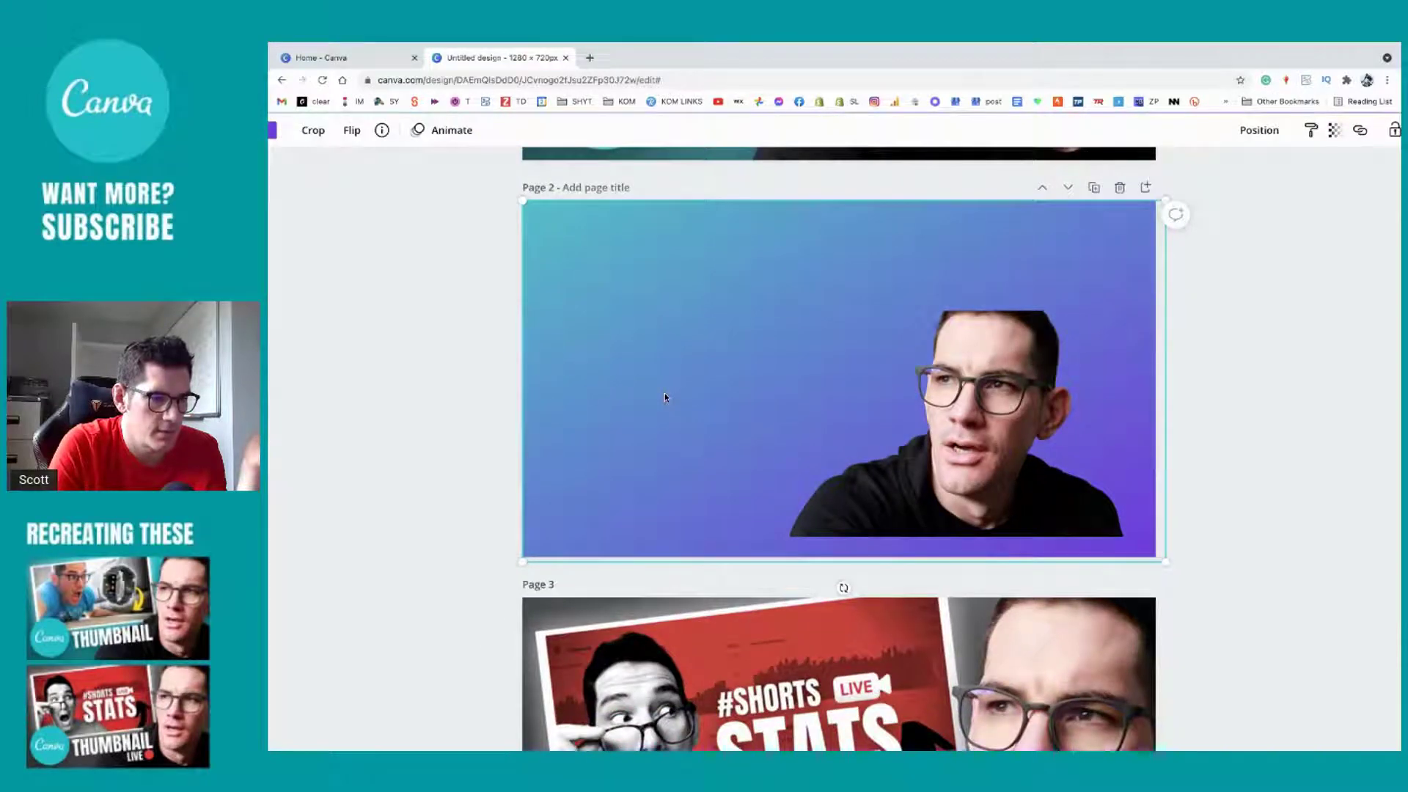
scroll(665, 398, up, 6)
click(608, 413)
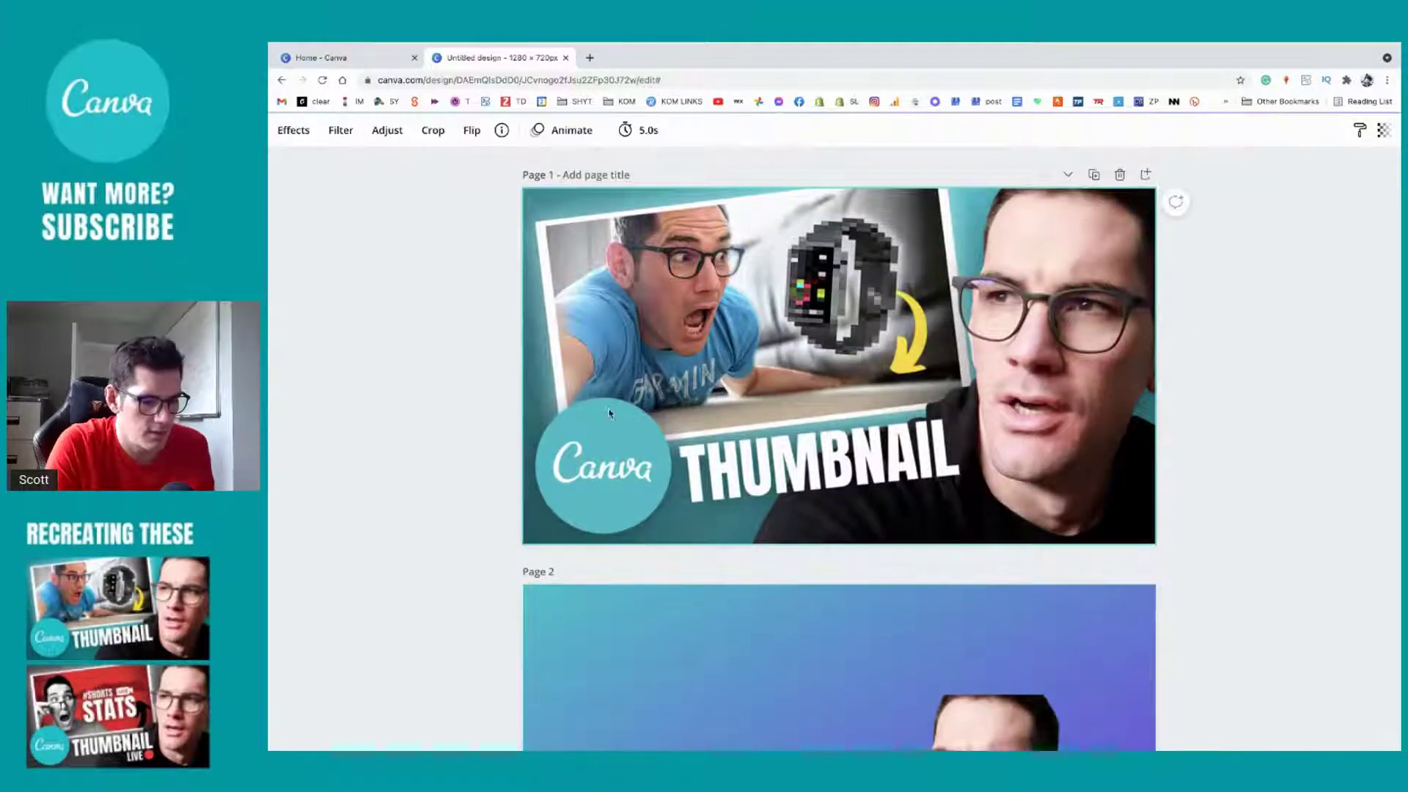
scroll(608, 412, down, 3)
click(602, 493)
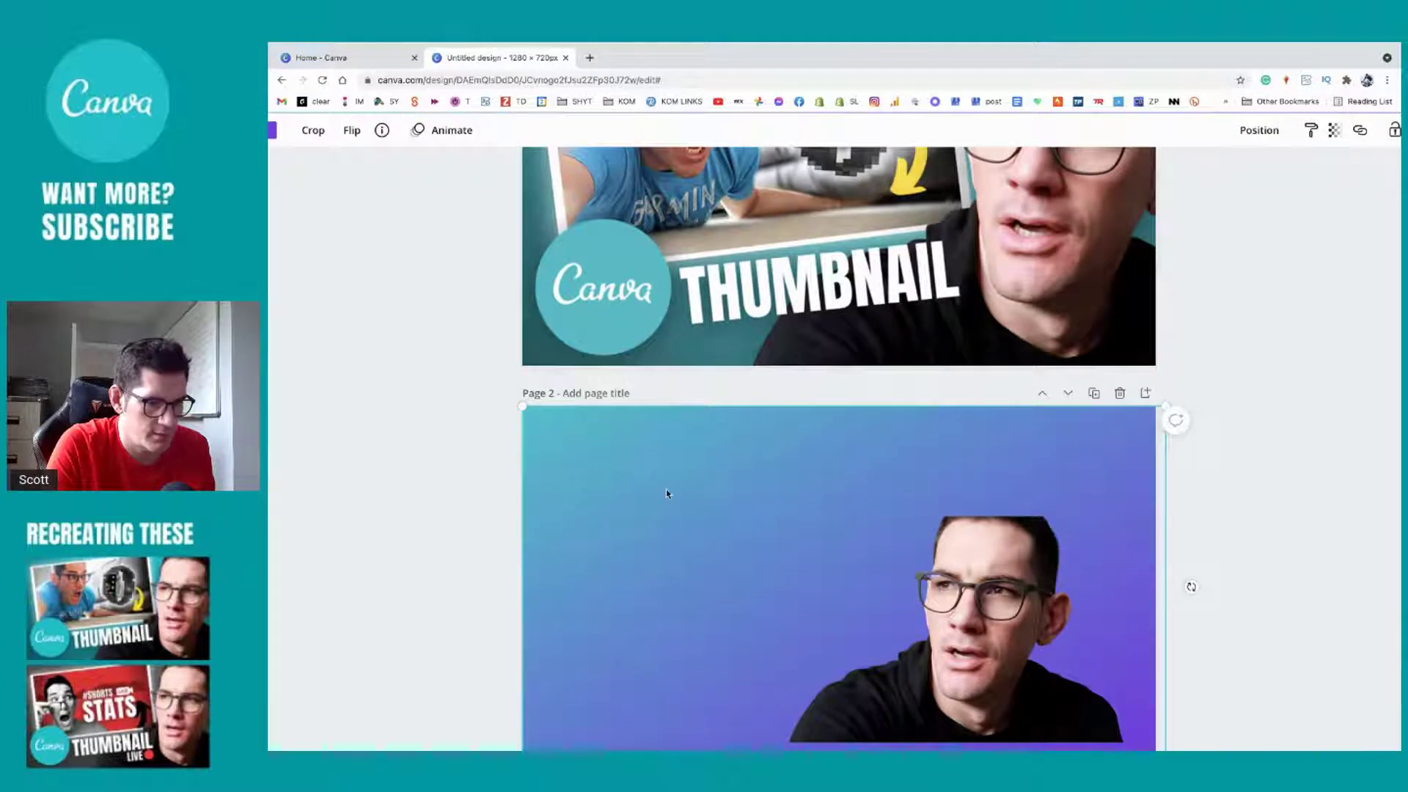
click(668, 352)
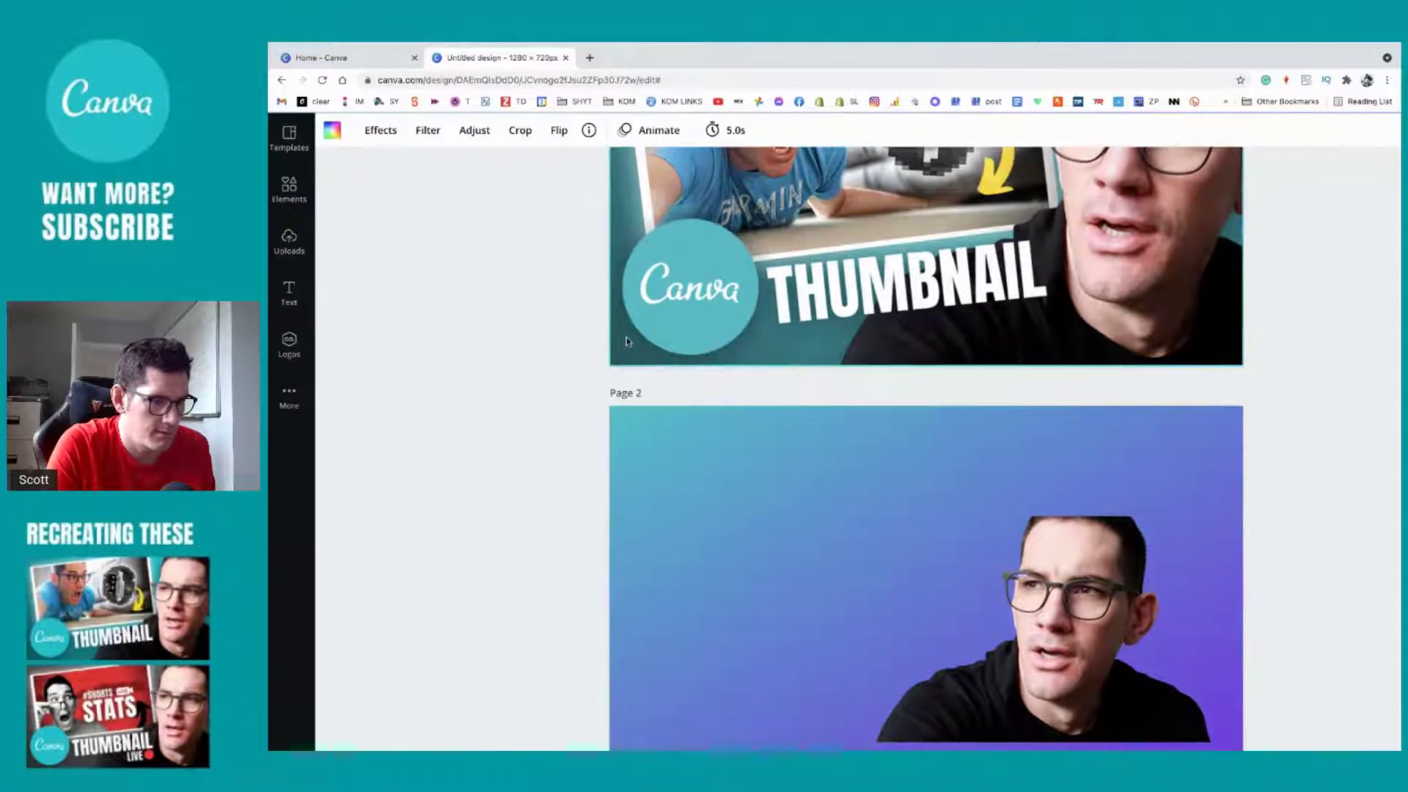
Step: Add the uploaded teal example thumbnail to page 2, shrink it and place it at the page's right edge as a colour reference
click(291, 262)
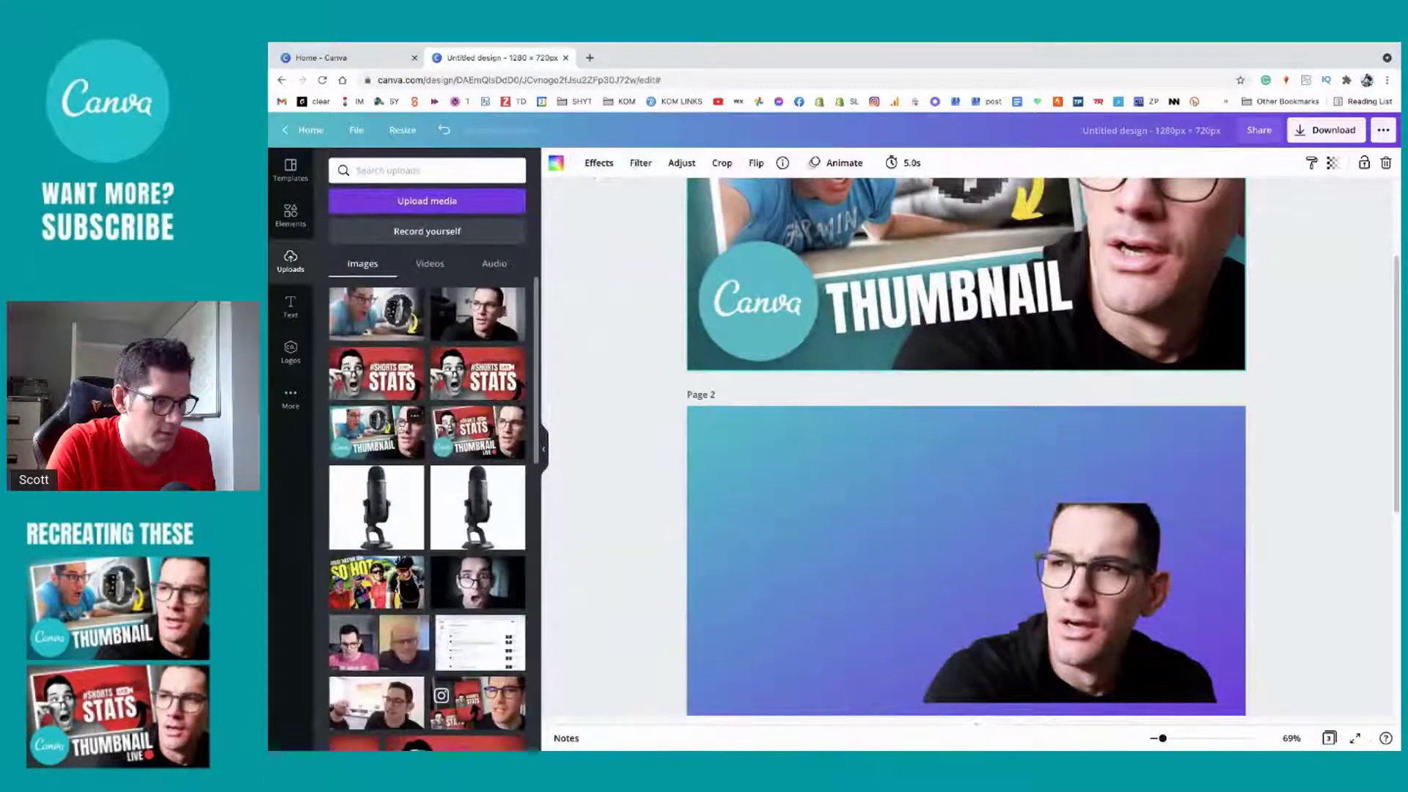
click(411, 420)
drag(978, 323, 978, 643)
drag(792, 435, 968, 535)
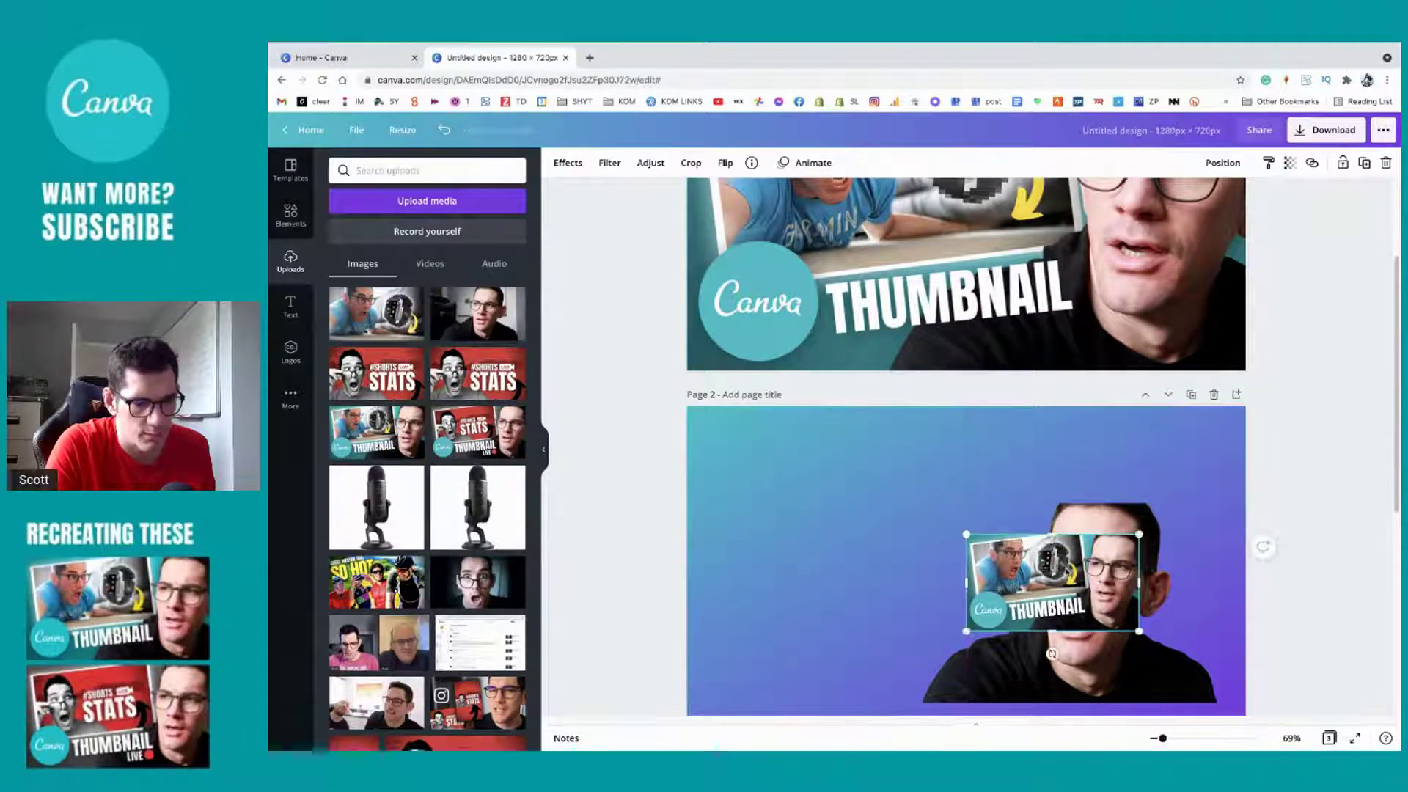
drag(1026, 580, 1158, 583)
Step: Try the photo teal and dark grey for the gradient's teal colour, then set it to the portrait's near-black photo colour
click(750, 440)
click(563, 163)
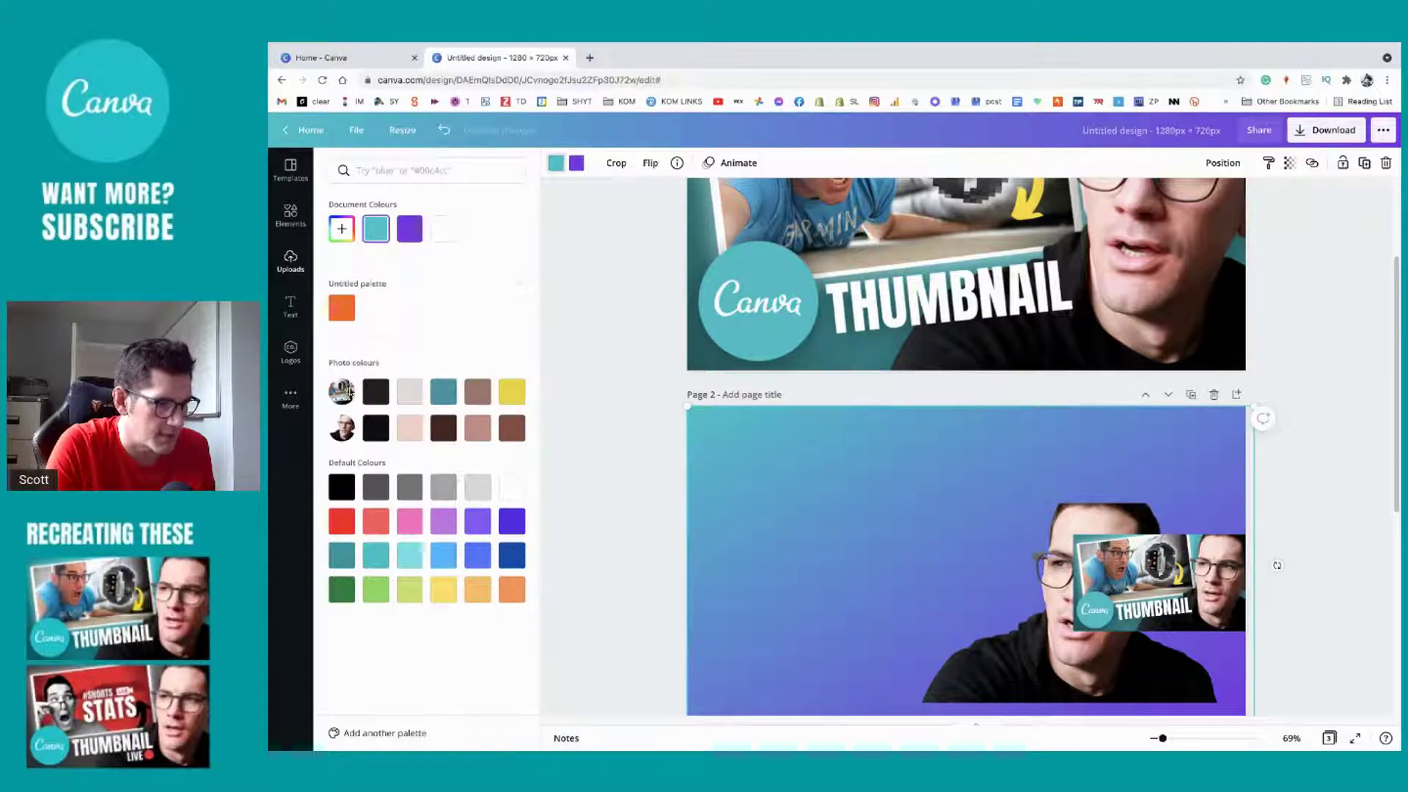
click(442, 392)
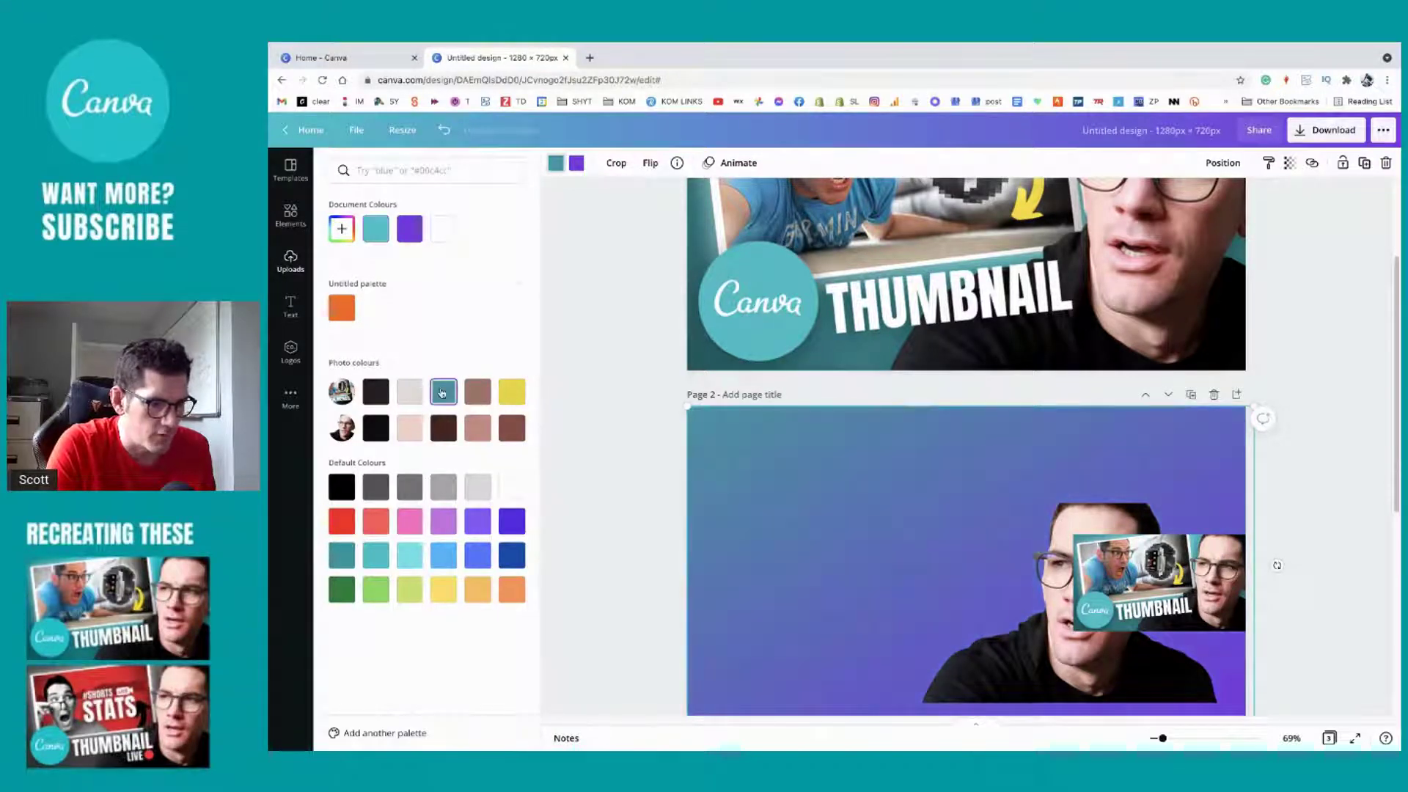
click(376, 392)
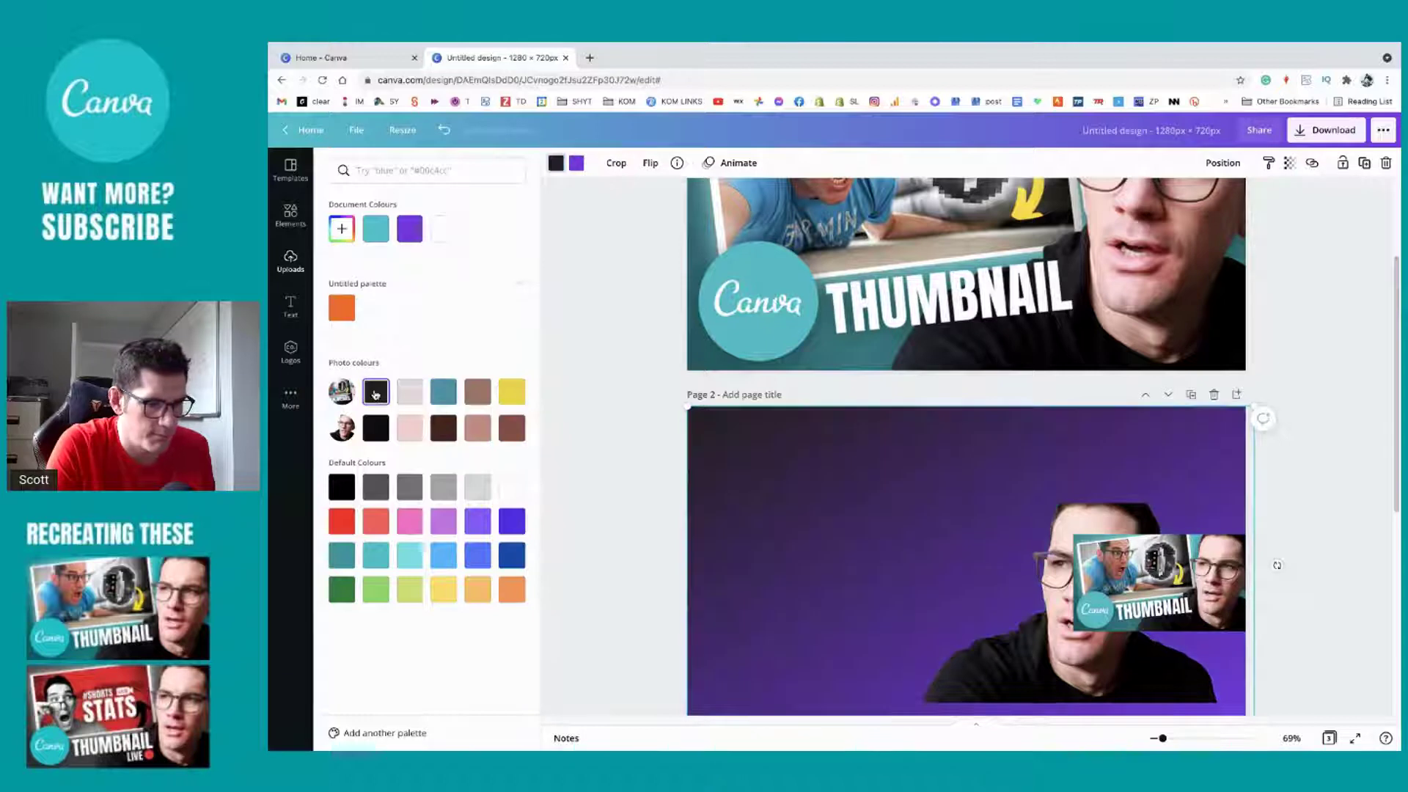
click(378, 424)
Step: Try the thumbnail's photo teal for the gradient's purple colour, then set it to the lighter document teal
click(577, 164)
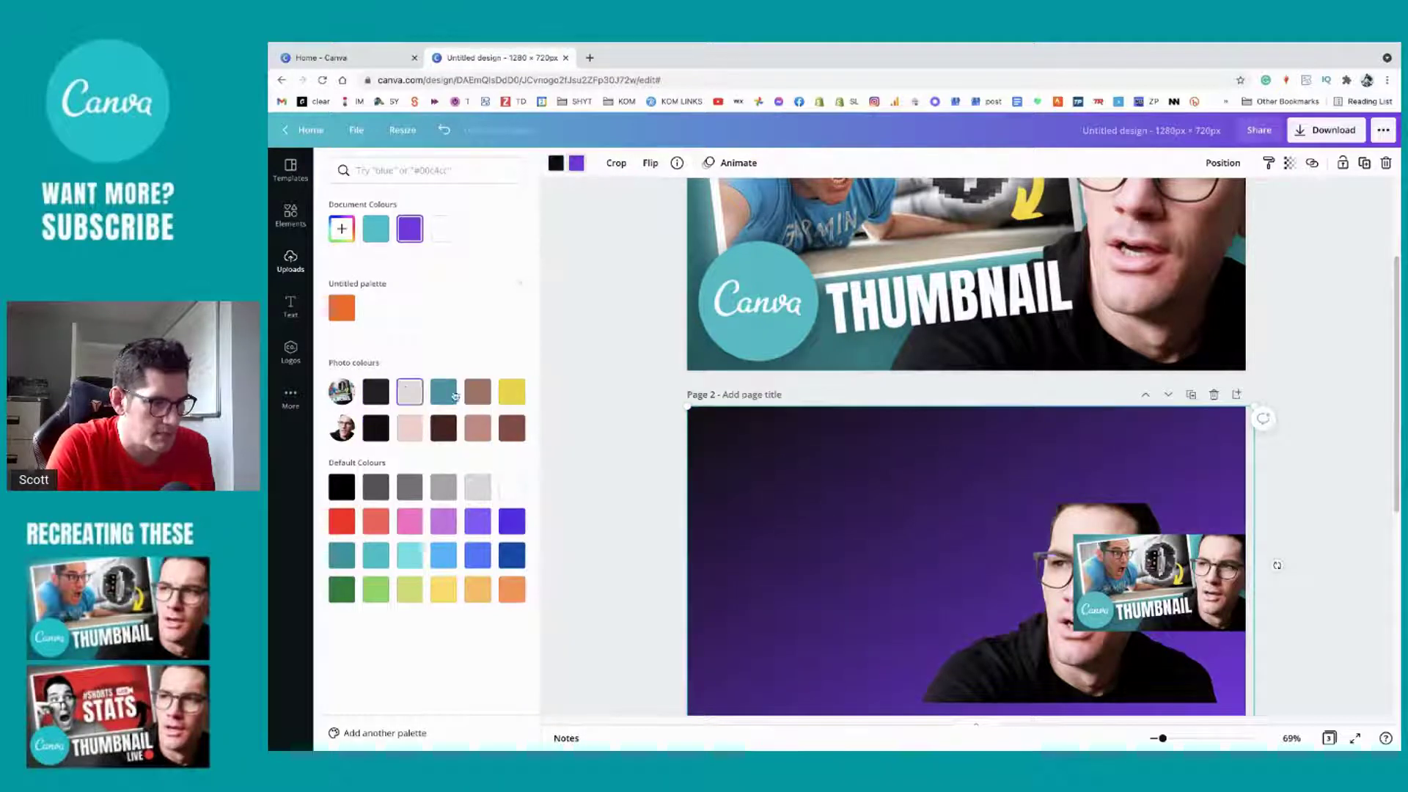
click(447, 396)
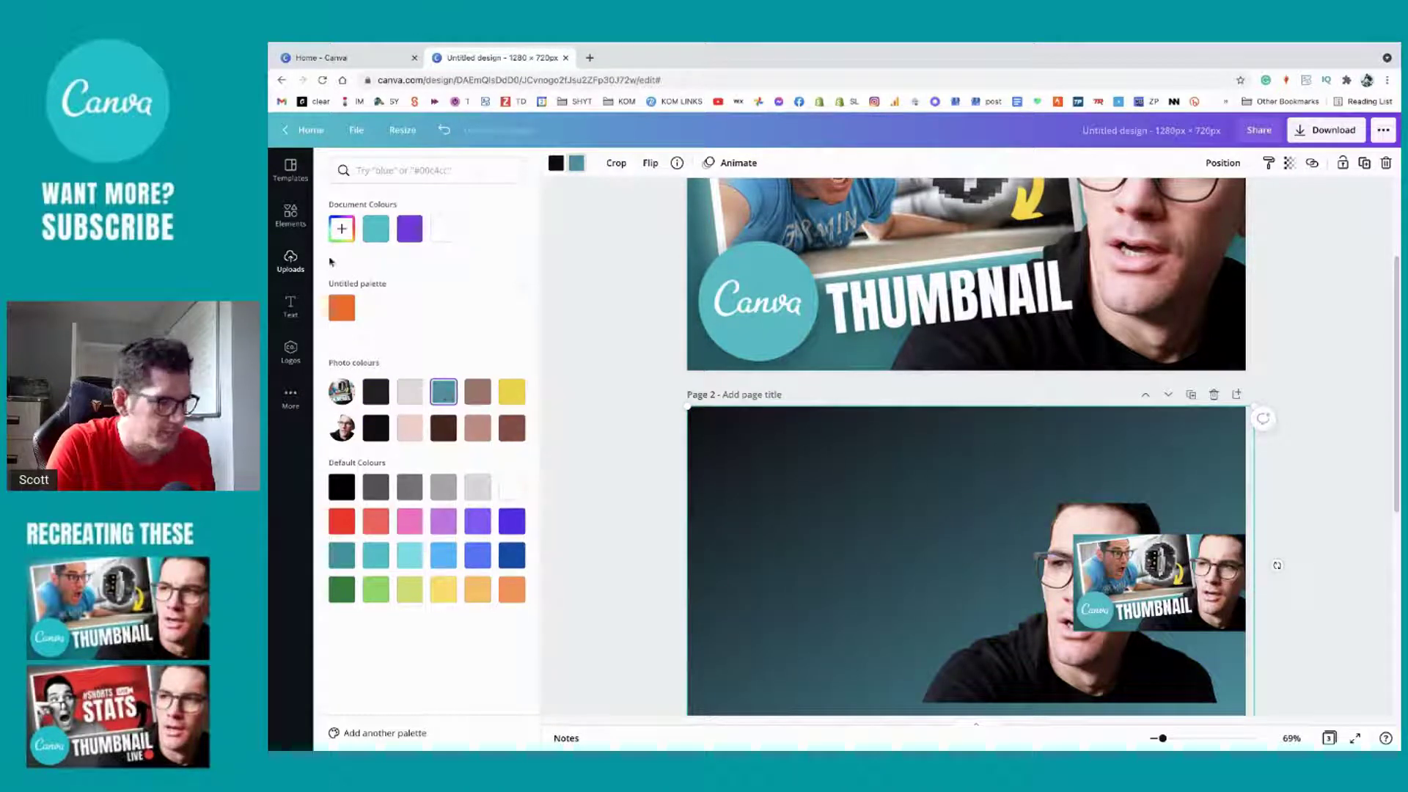
click(376, 230)
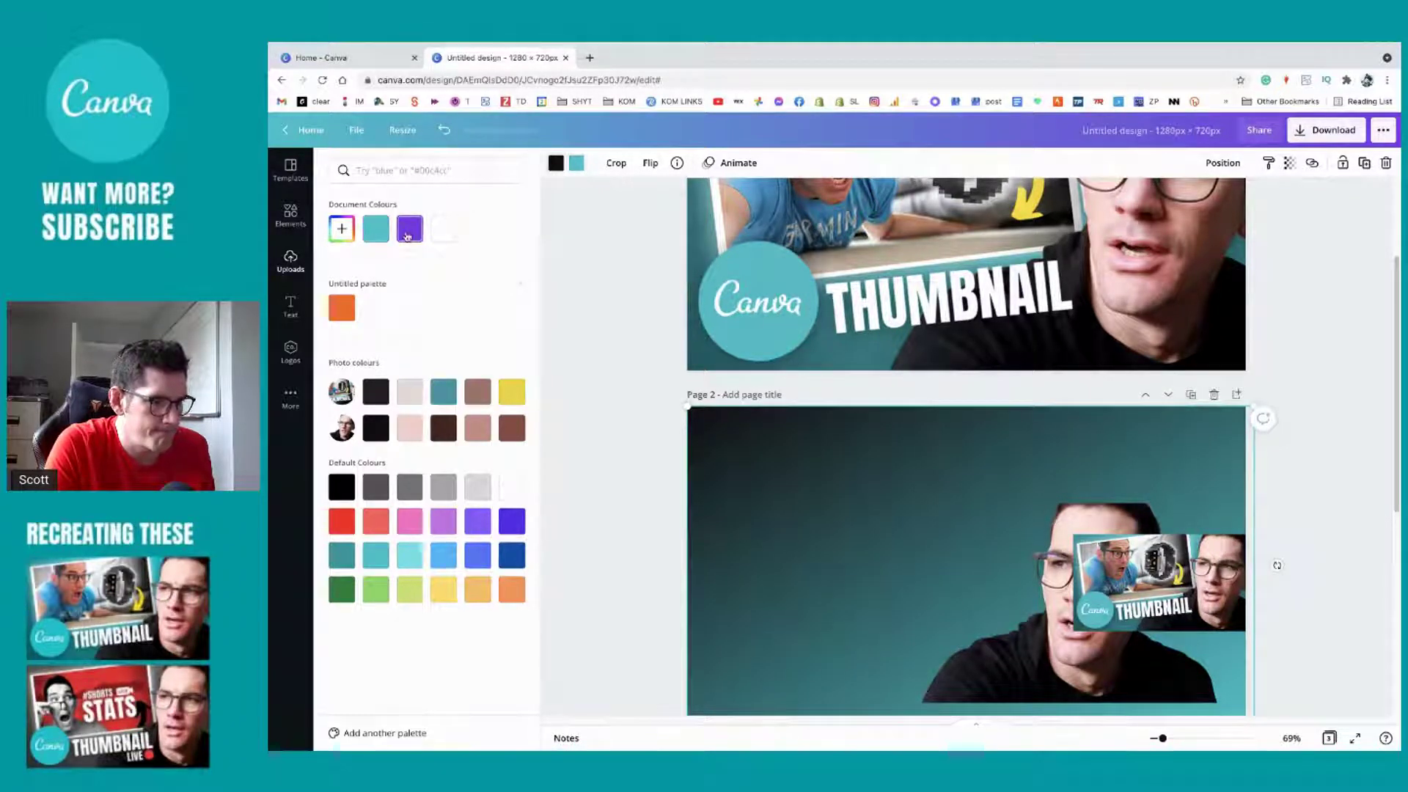
Step: Try the thumbnail's photo teal in place of the gradient's near-black colour, comparing it with the document black
click(556, 171)
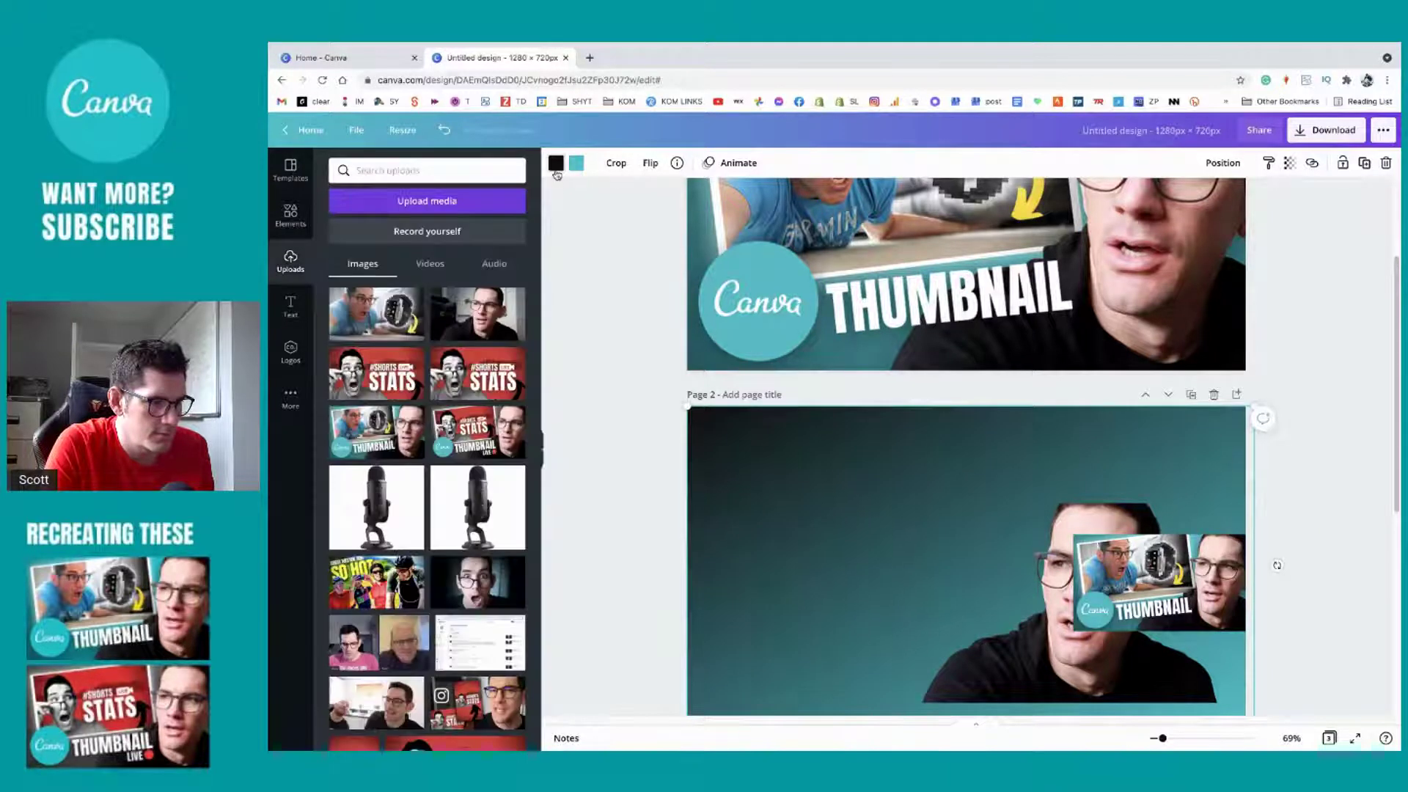
click(555, 166)
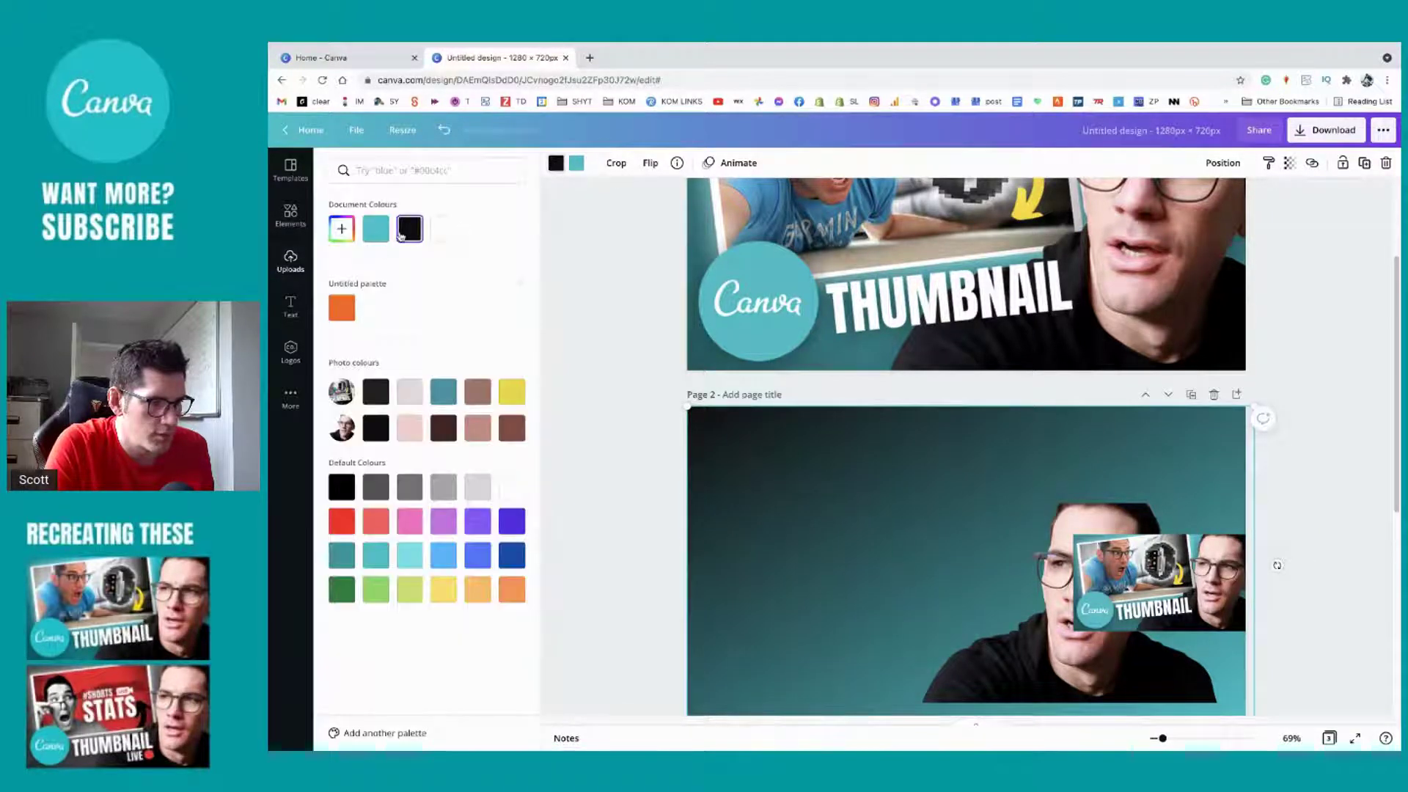
click(332, 233)
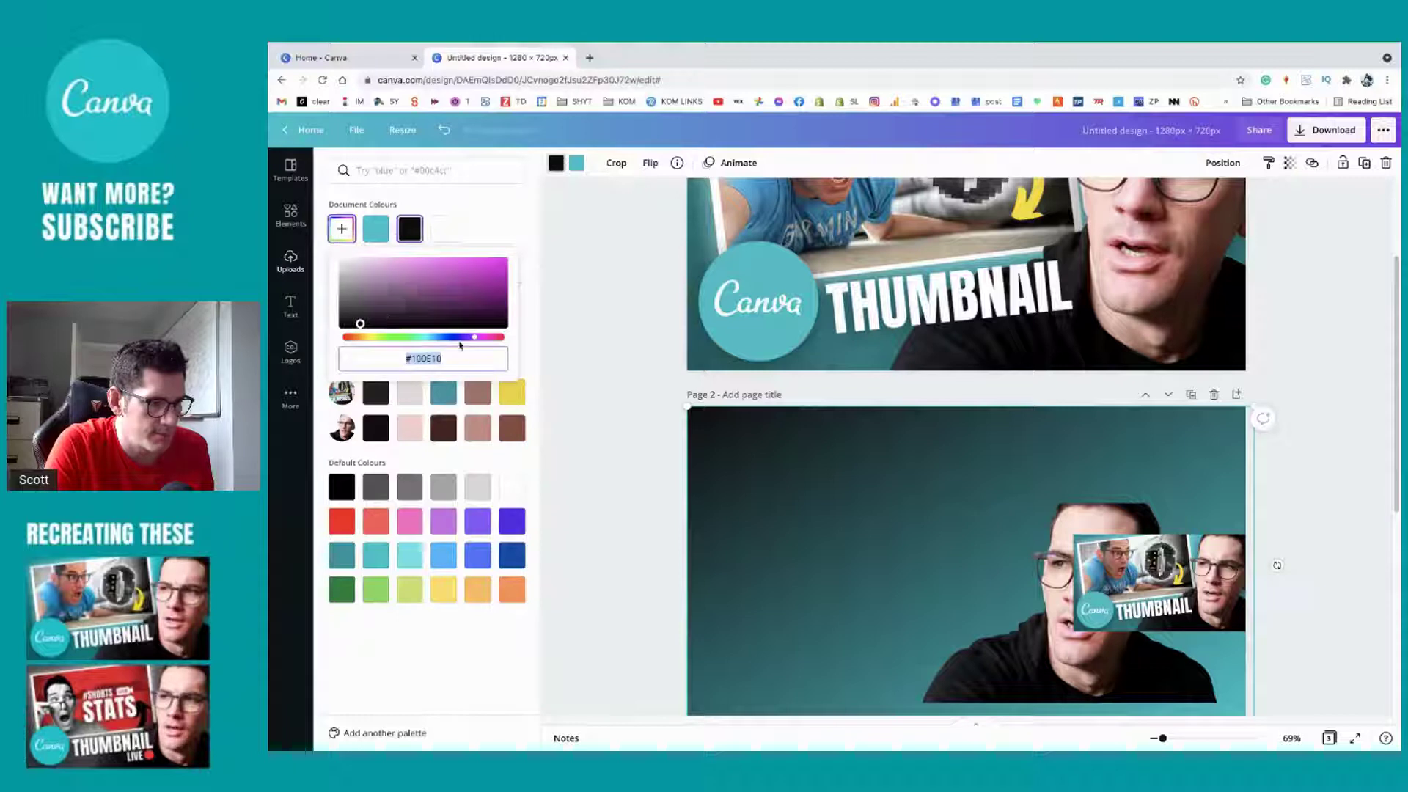
click(443, 393)
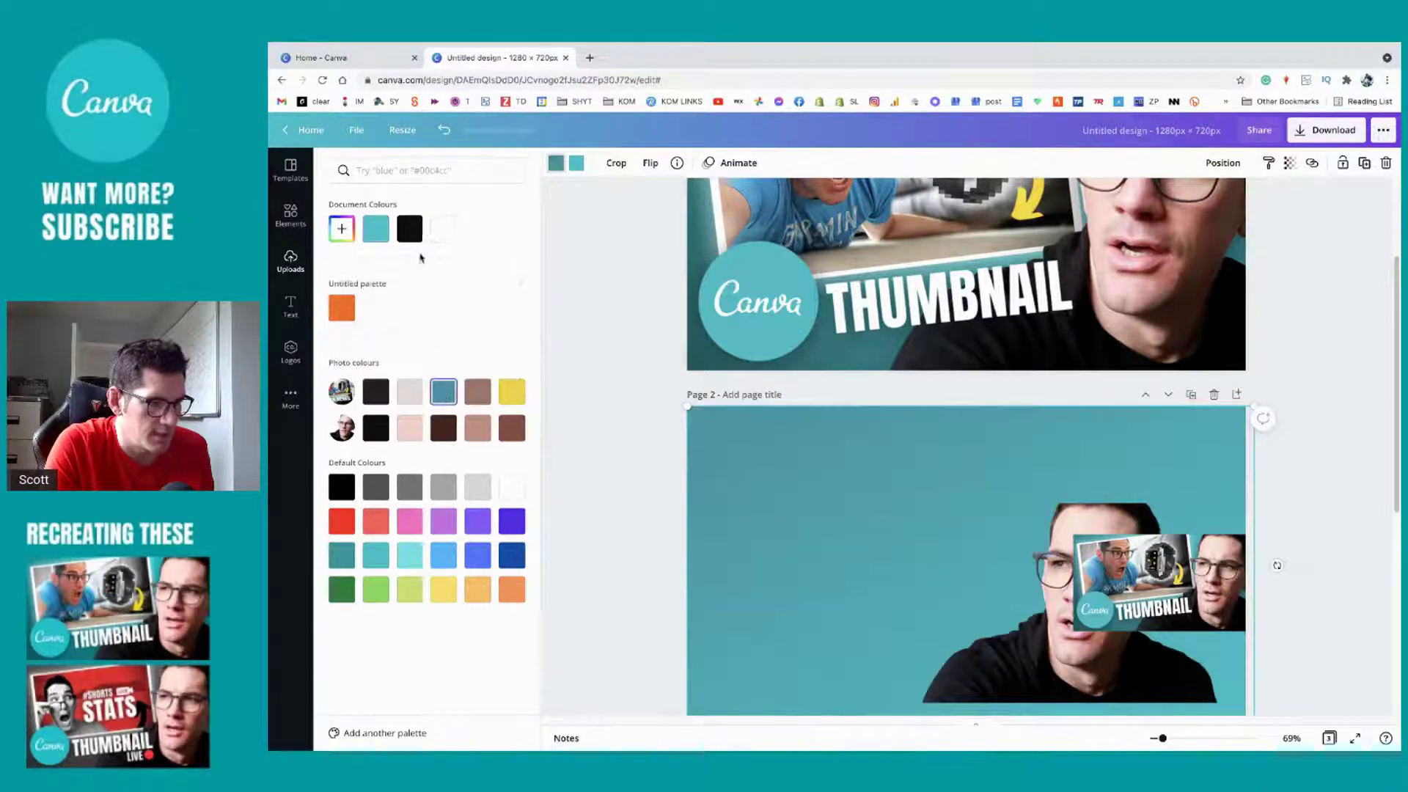
click(412, 233)
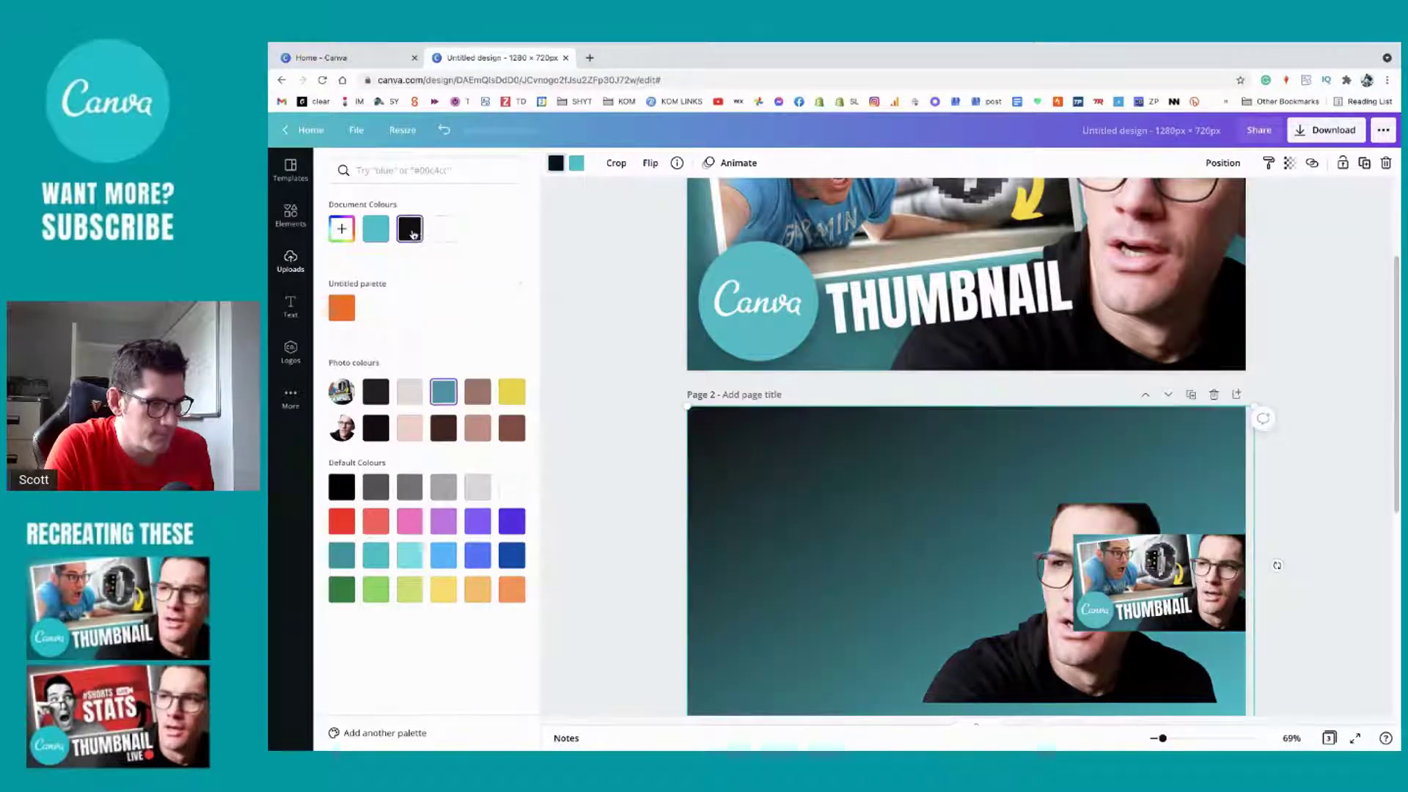
click(443, 390)
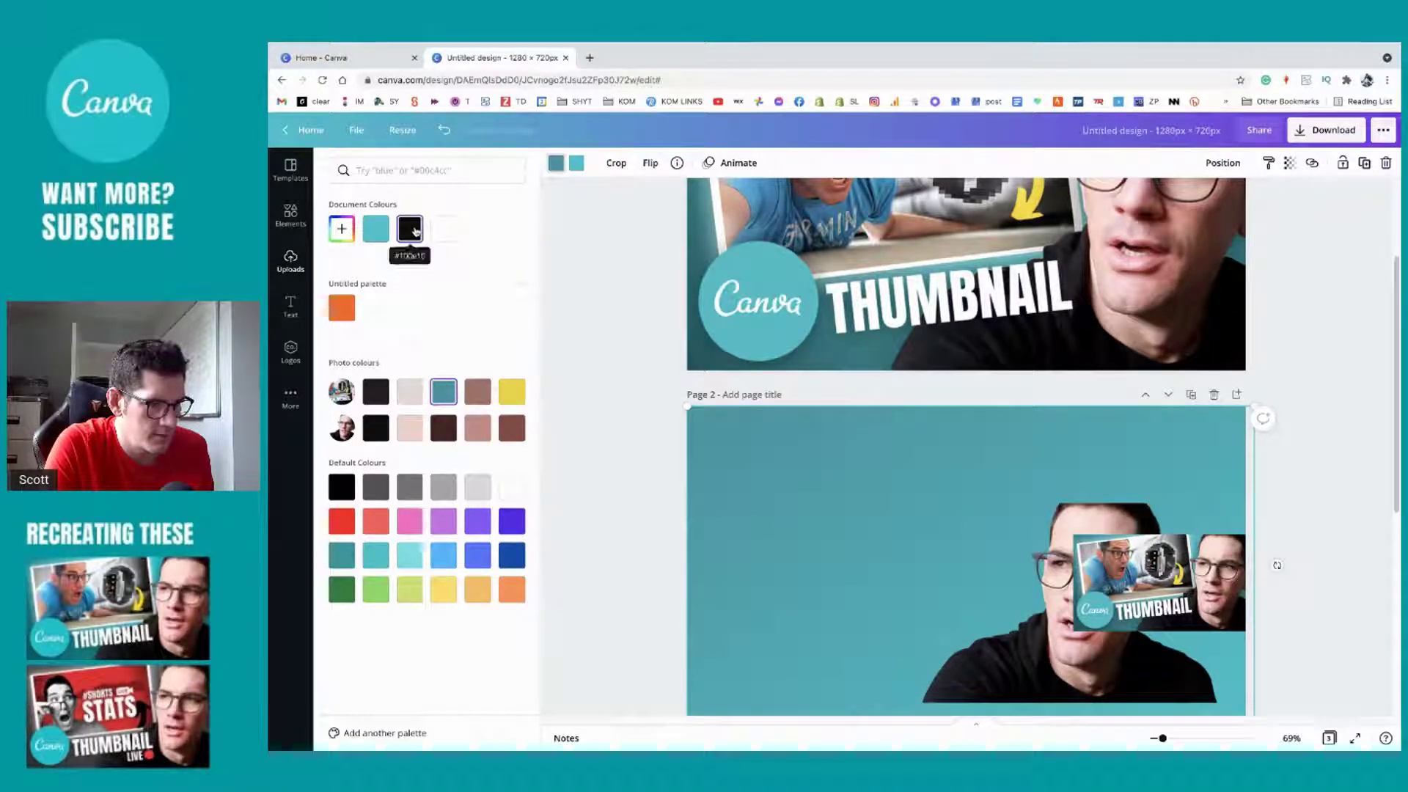
Step: Set the gradient's darker colour to the custom dark teal #1B4D54
click(557, 161)
click(555, 162)
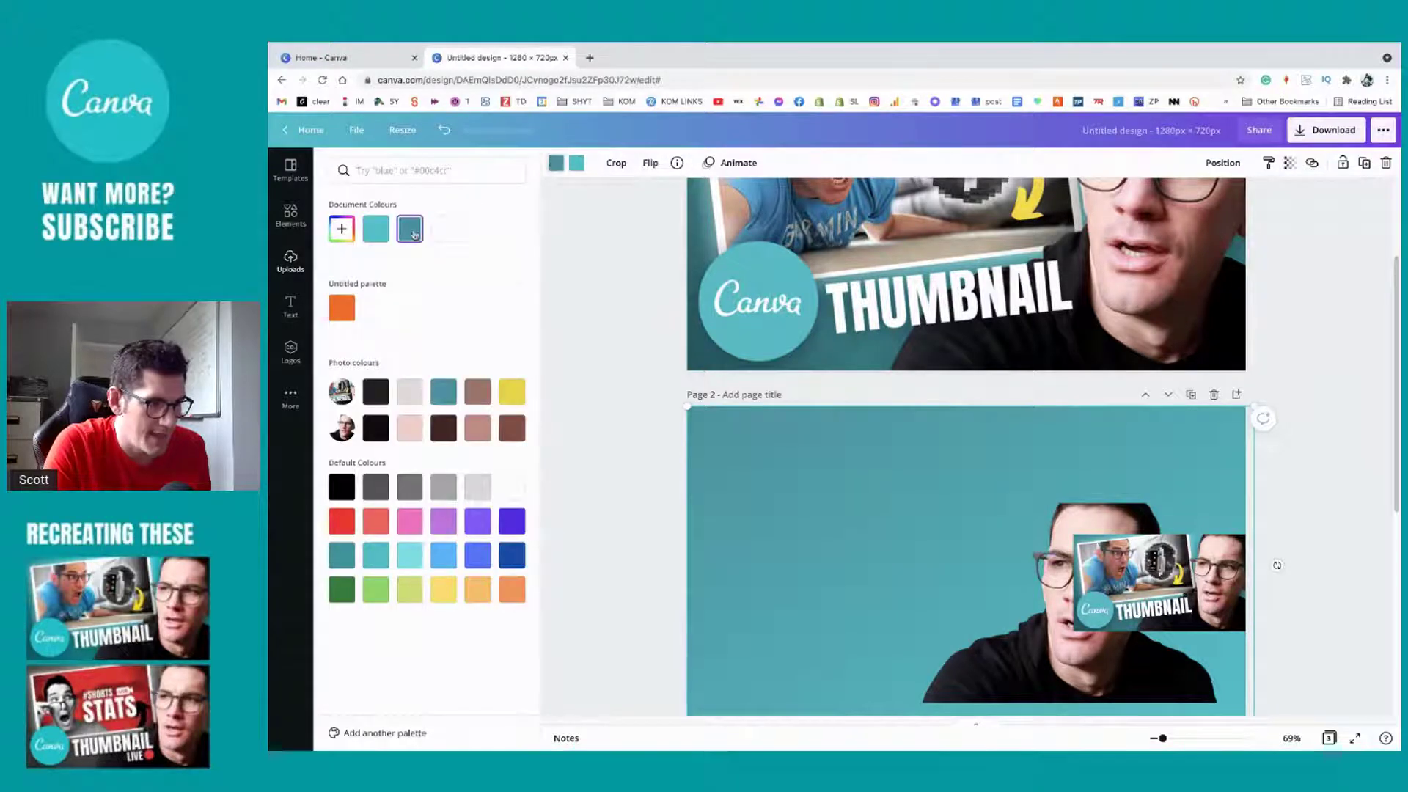
click(340, 228)
click(456, 289)
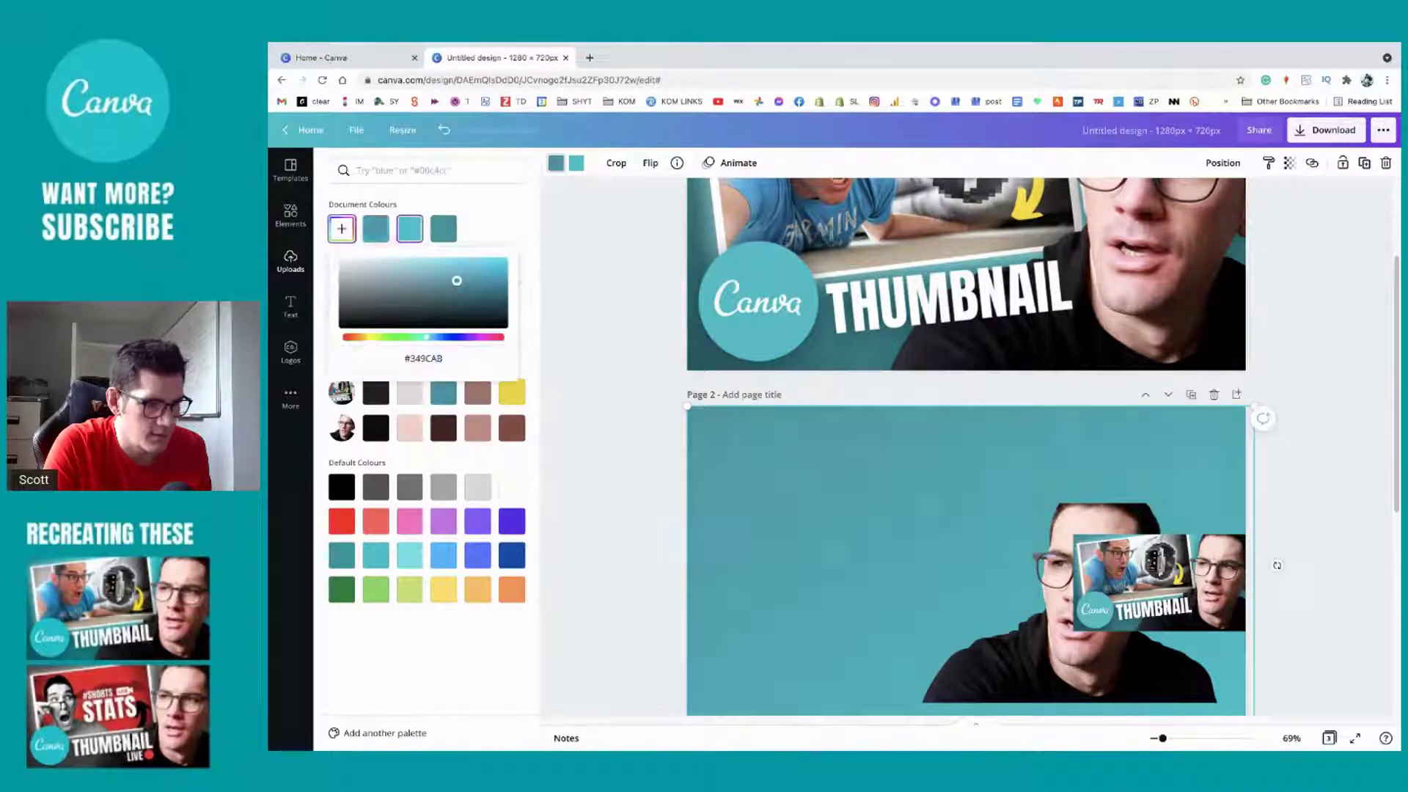
drag(456, 289, 454, 304)
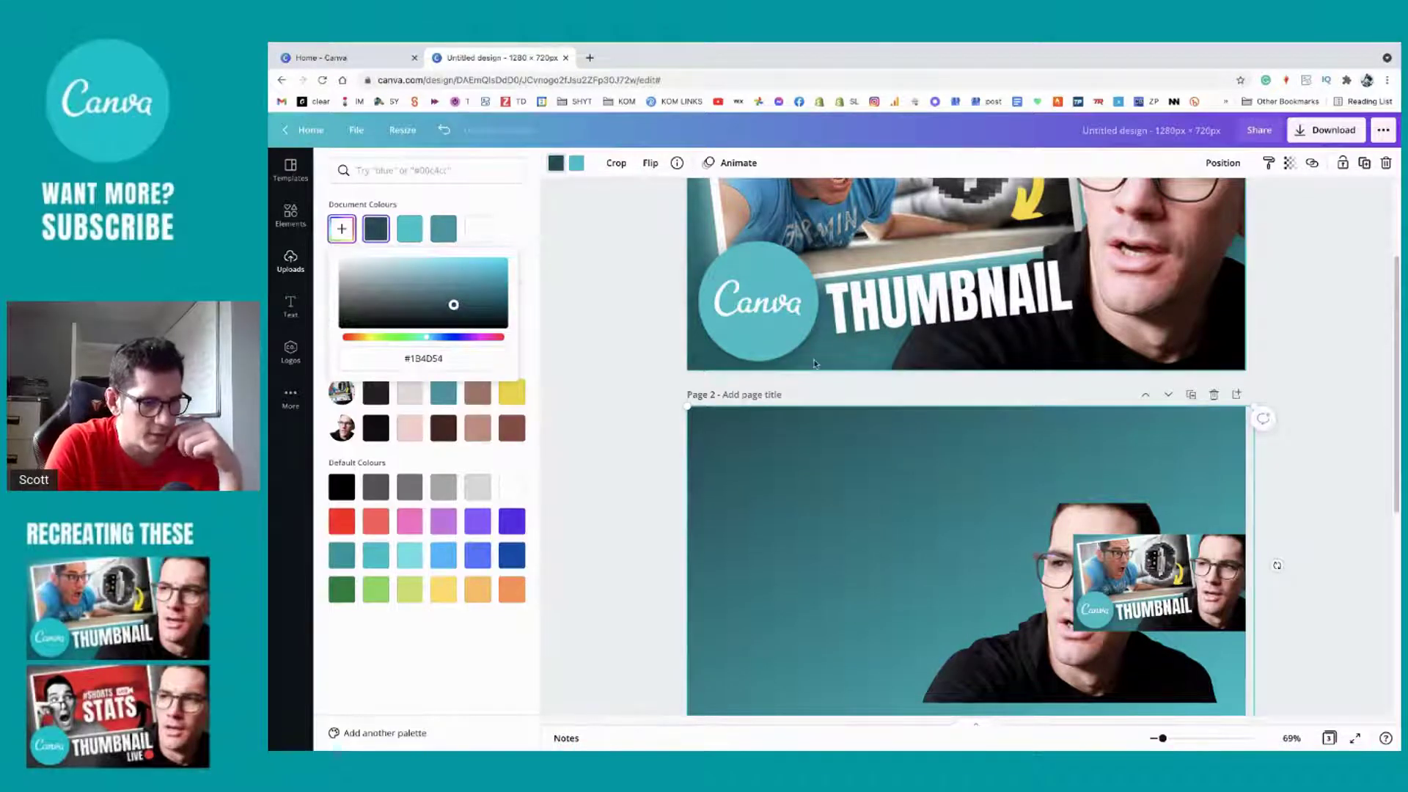
Step: Check page 2 against the page 1 example and flip the gradient background vertically so its dark corner sits lower
scroll(814, 364, up, 4)
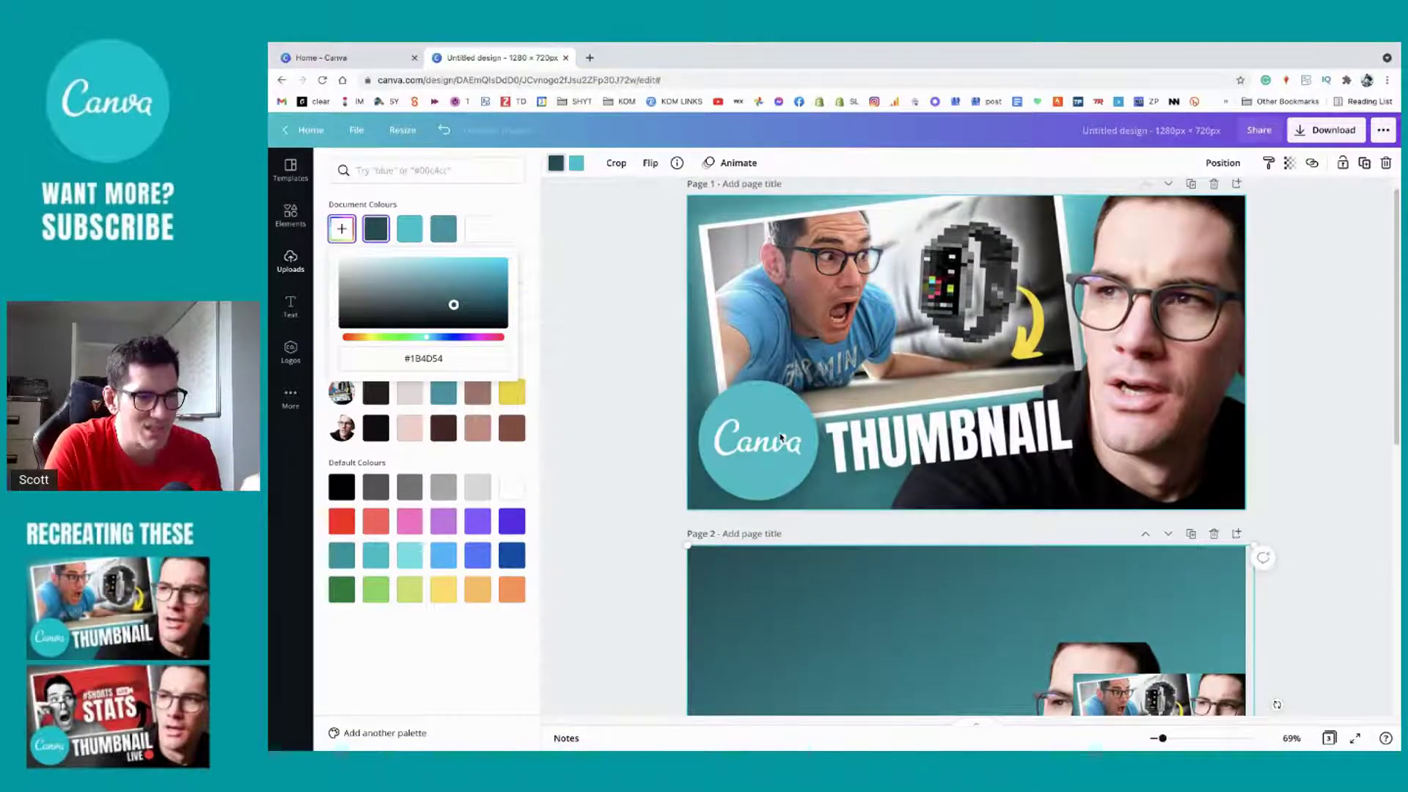
scroll(873, 434, down, 6)
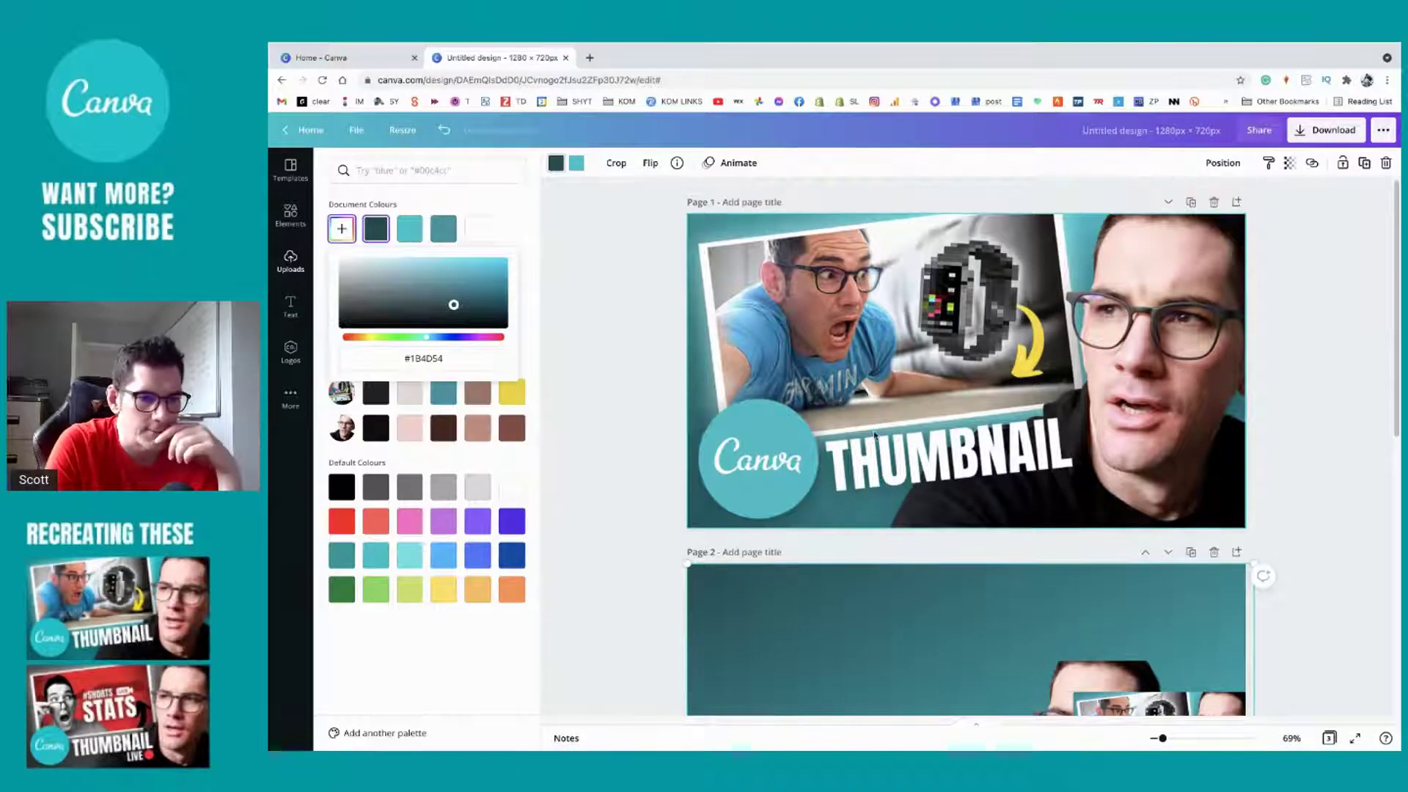
scroll(873, 434, up, 5)
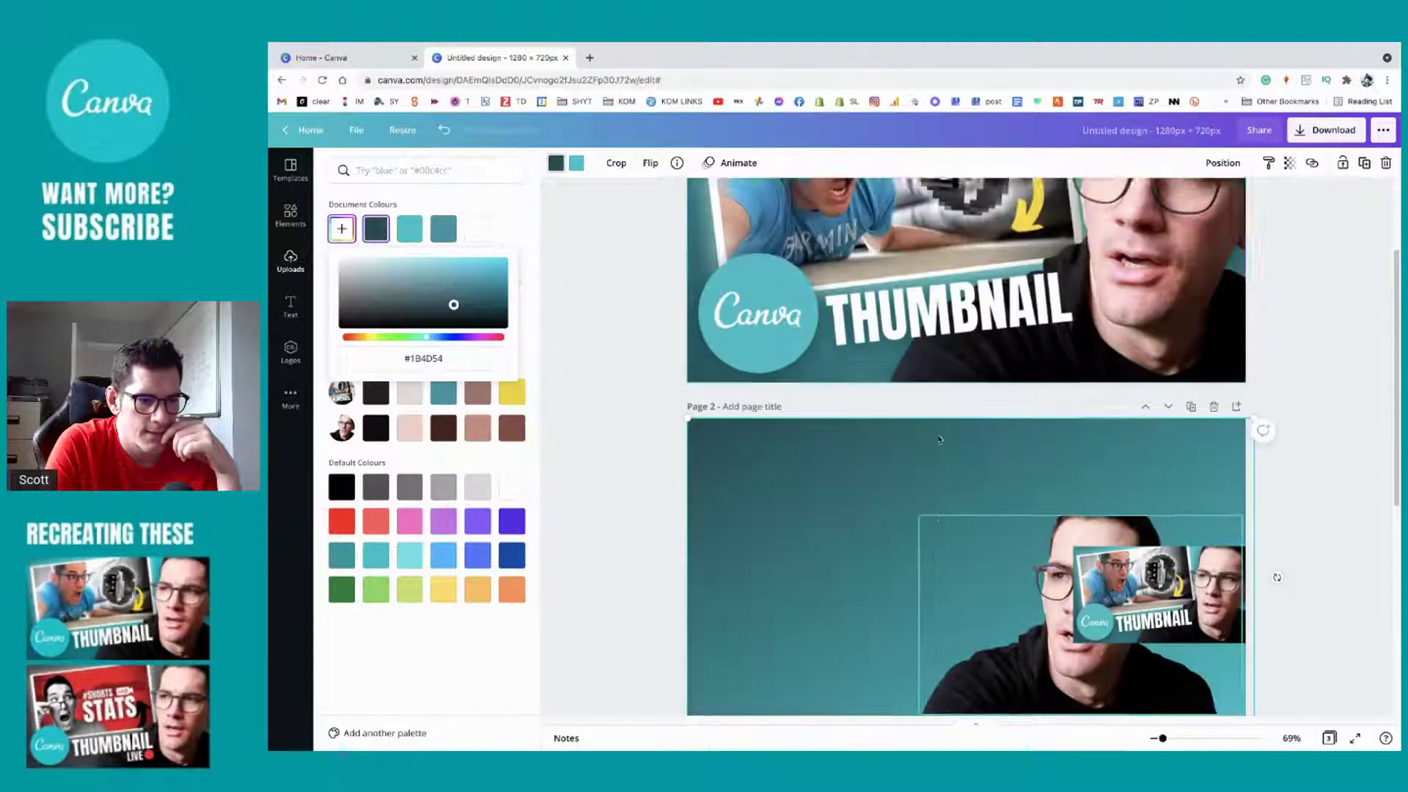
scroll(998, 501, down, 1)
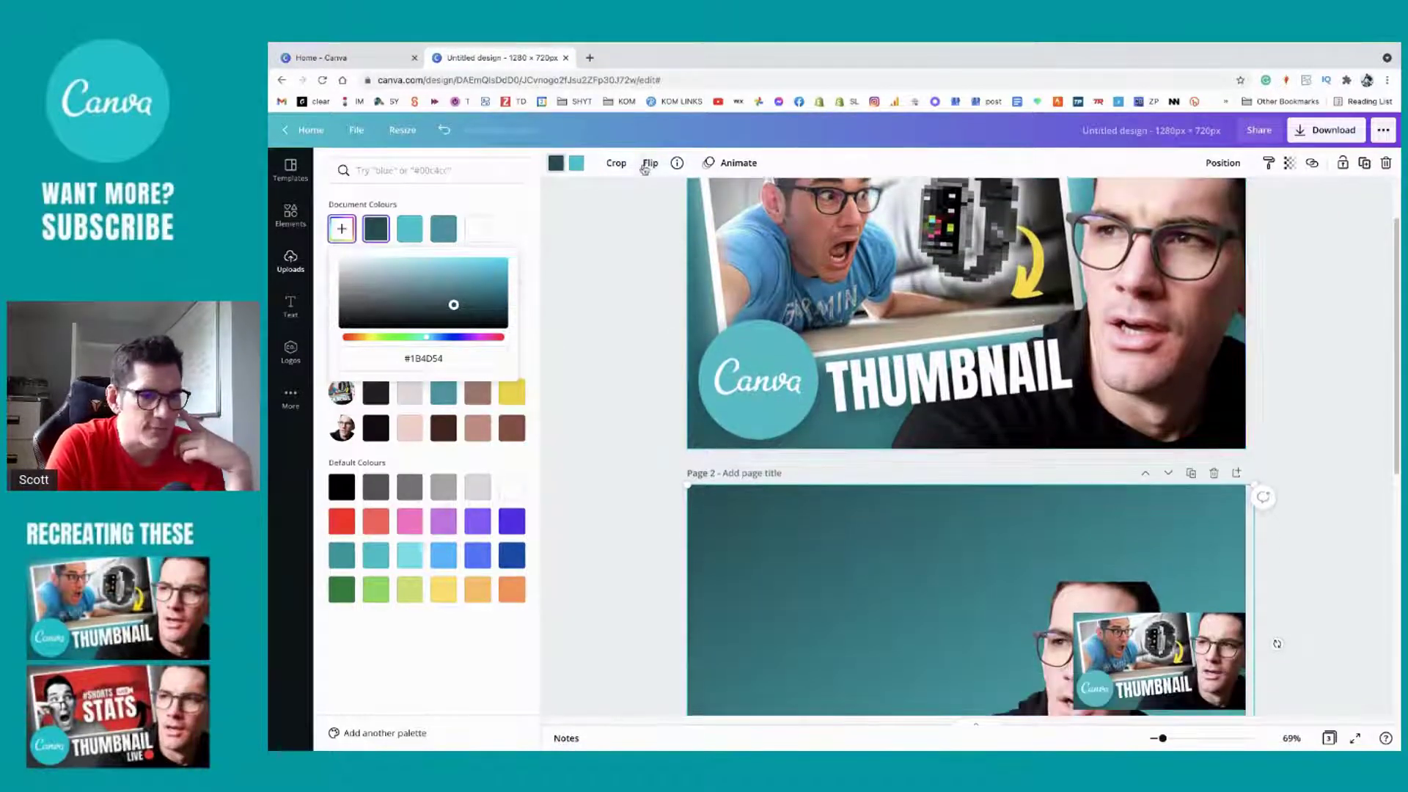
click(790, 576)
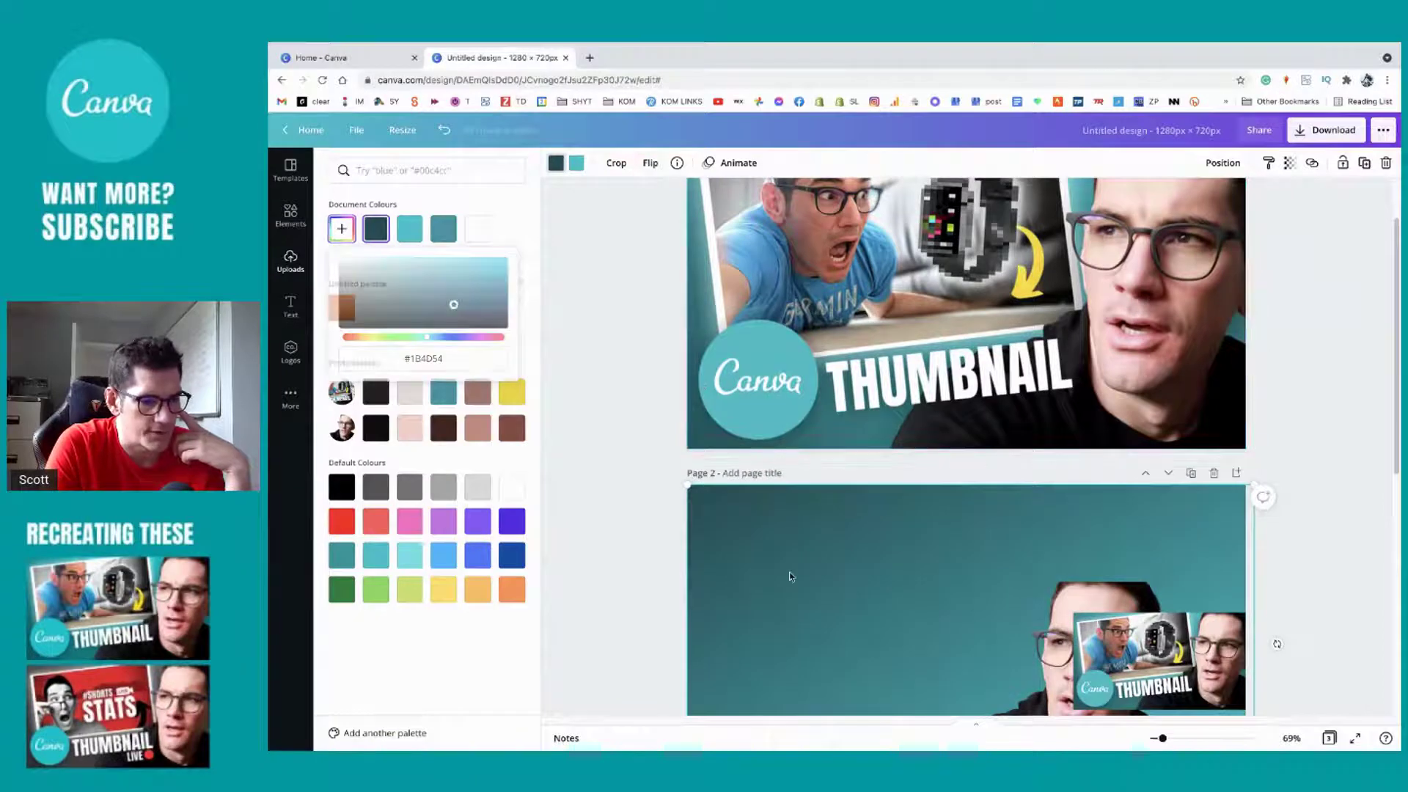
click(650, 164)
click(666, 196)
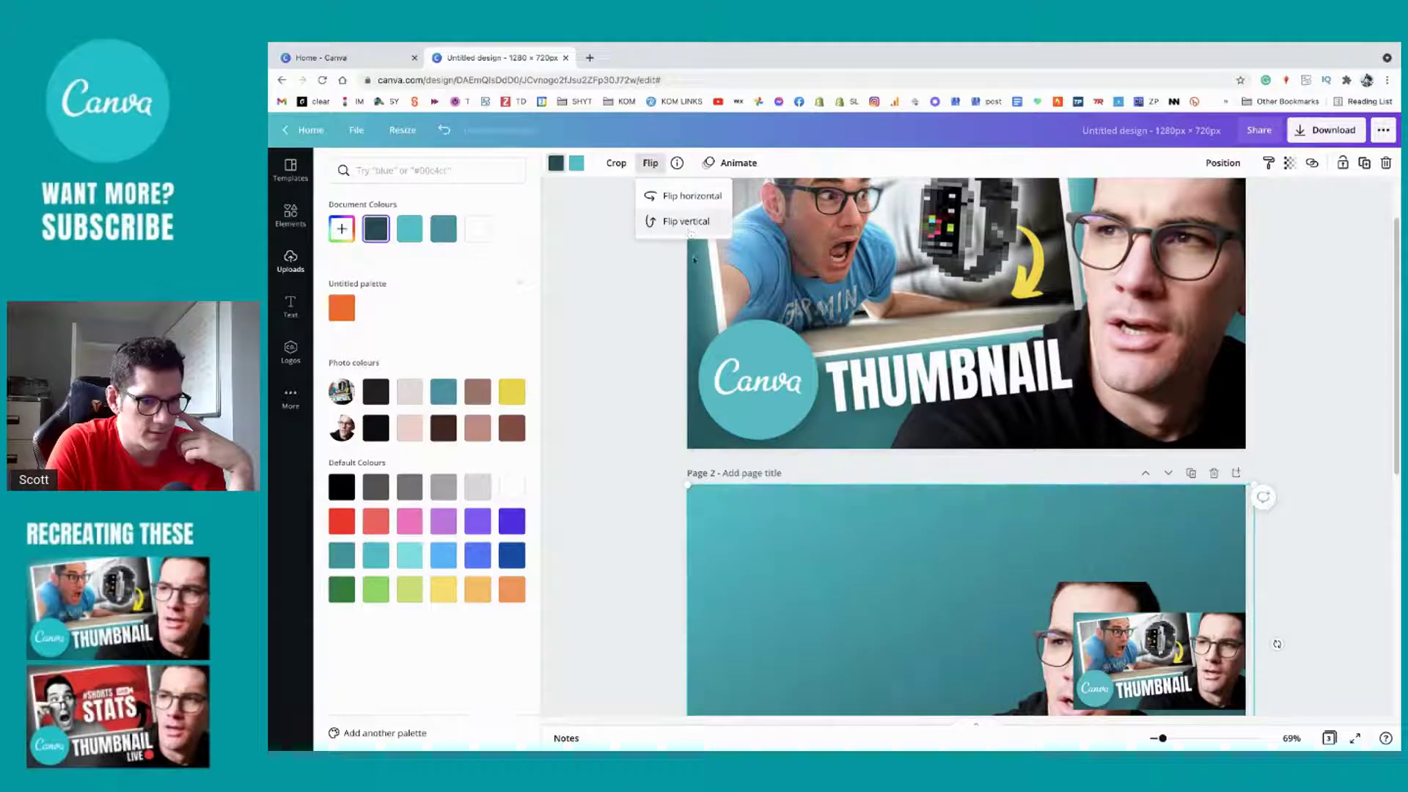
Step: Compare the direction and shading of page 2's flipped gradient with the background of the page 1 example
scroll(785, 458, down, 2)
scroll(784, 458, up, 1)
click(677, 164)
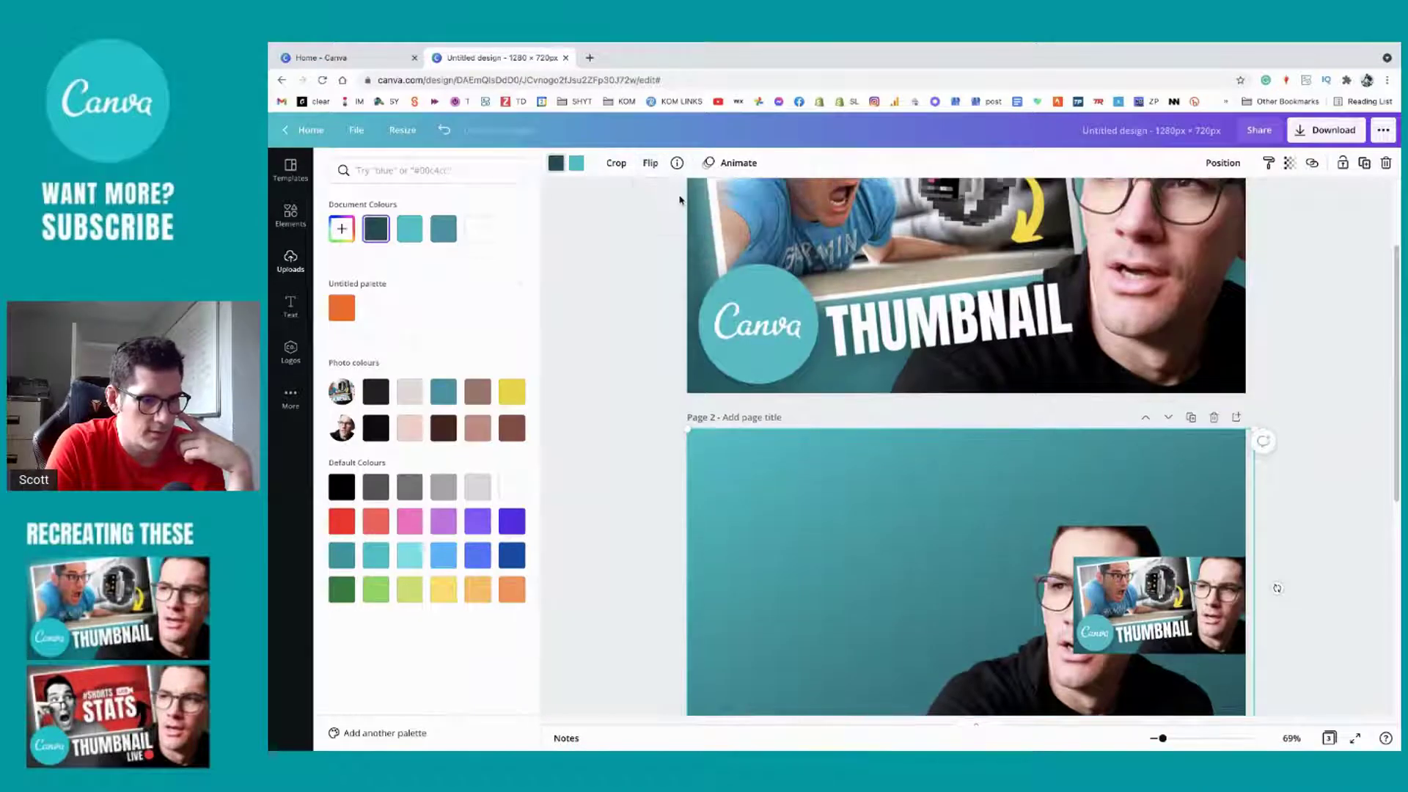
click(650, 163)
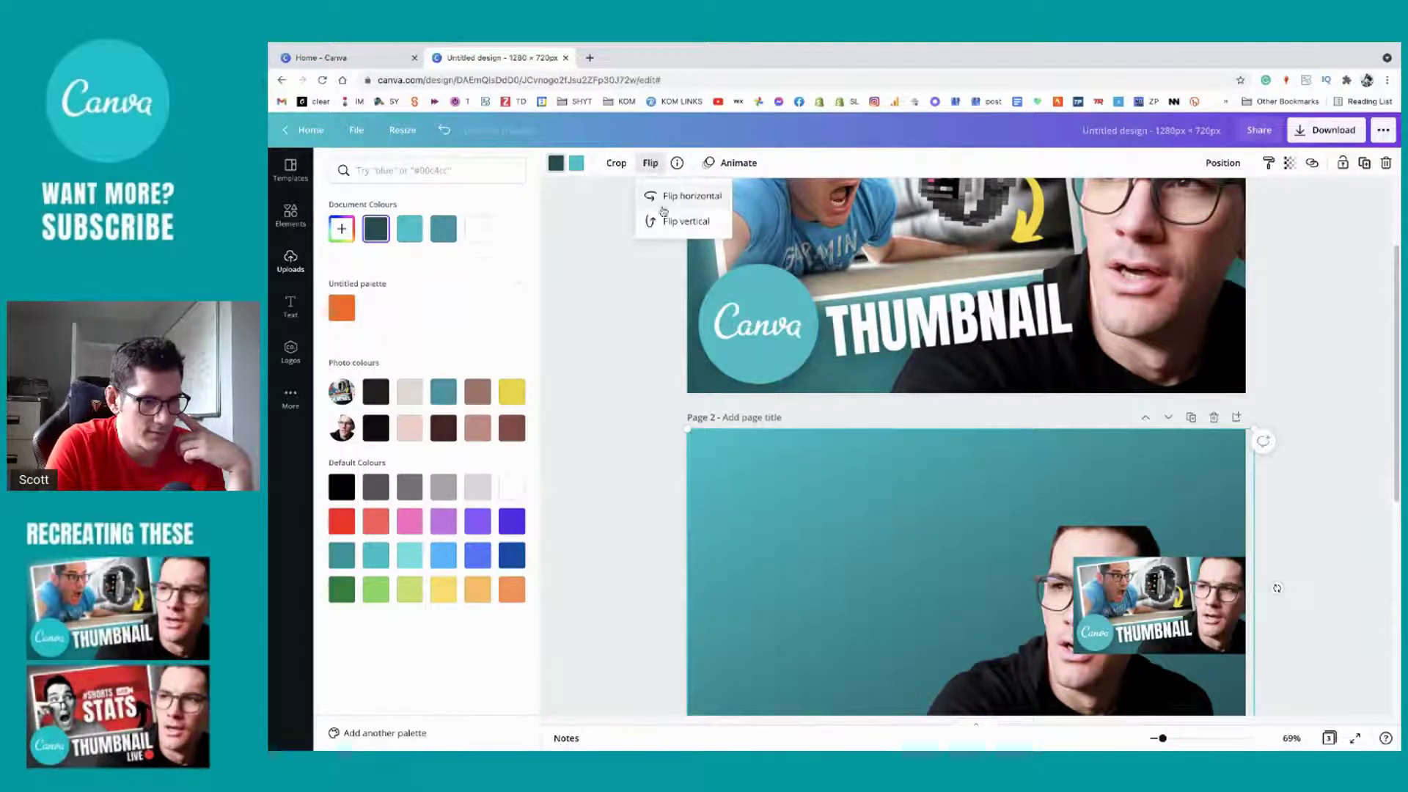
scroll(755, 427, up, 2)
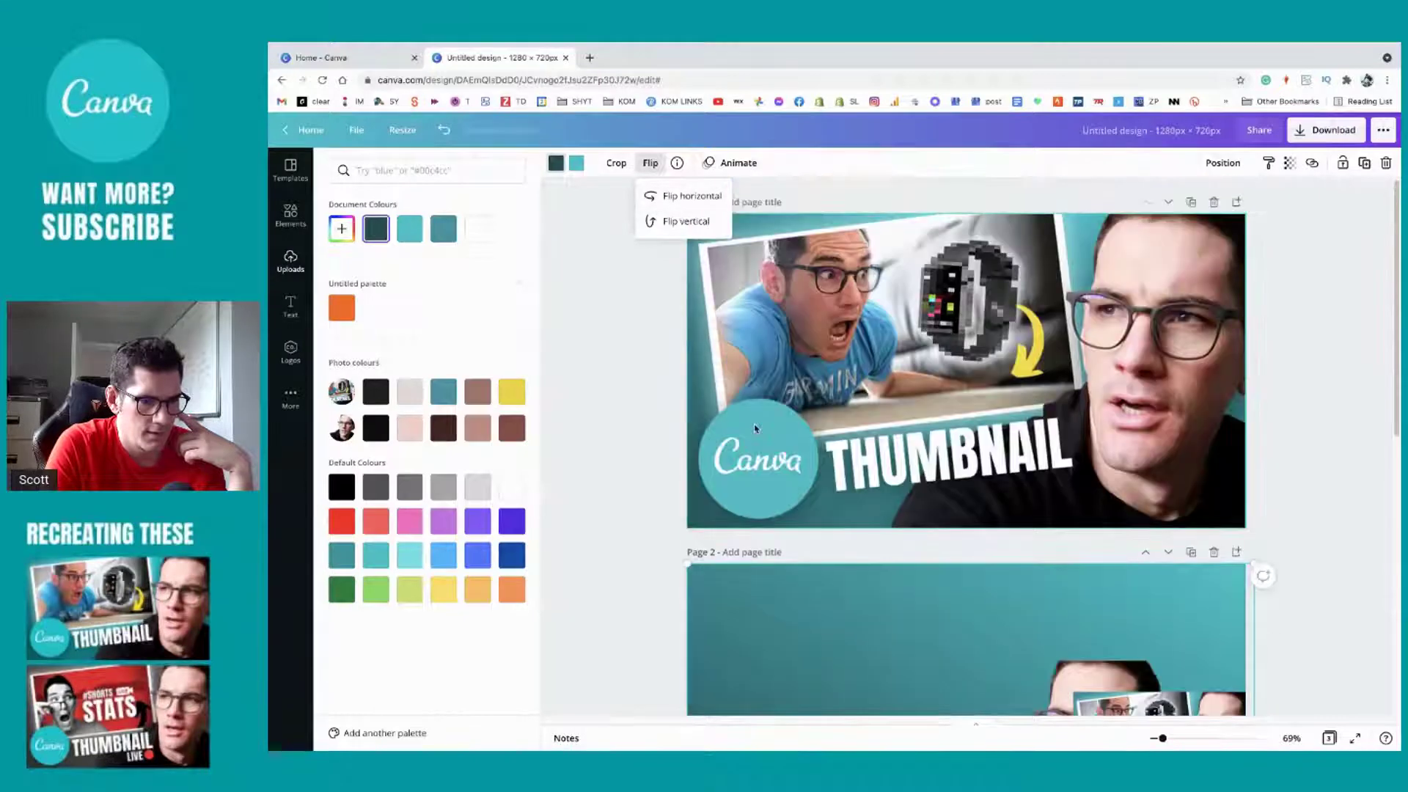
scroll(766, 451, down, 2)
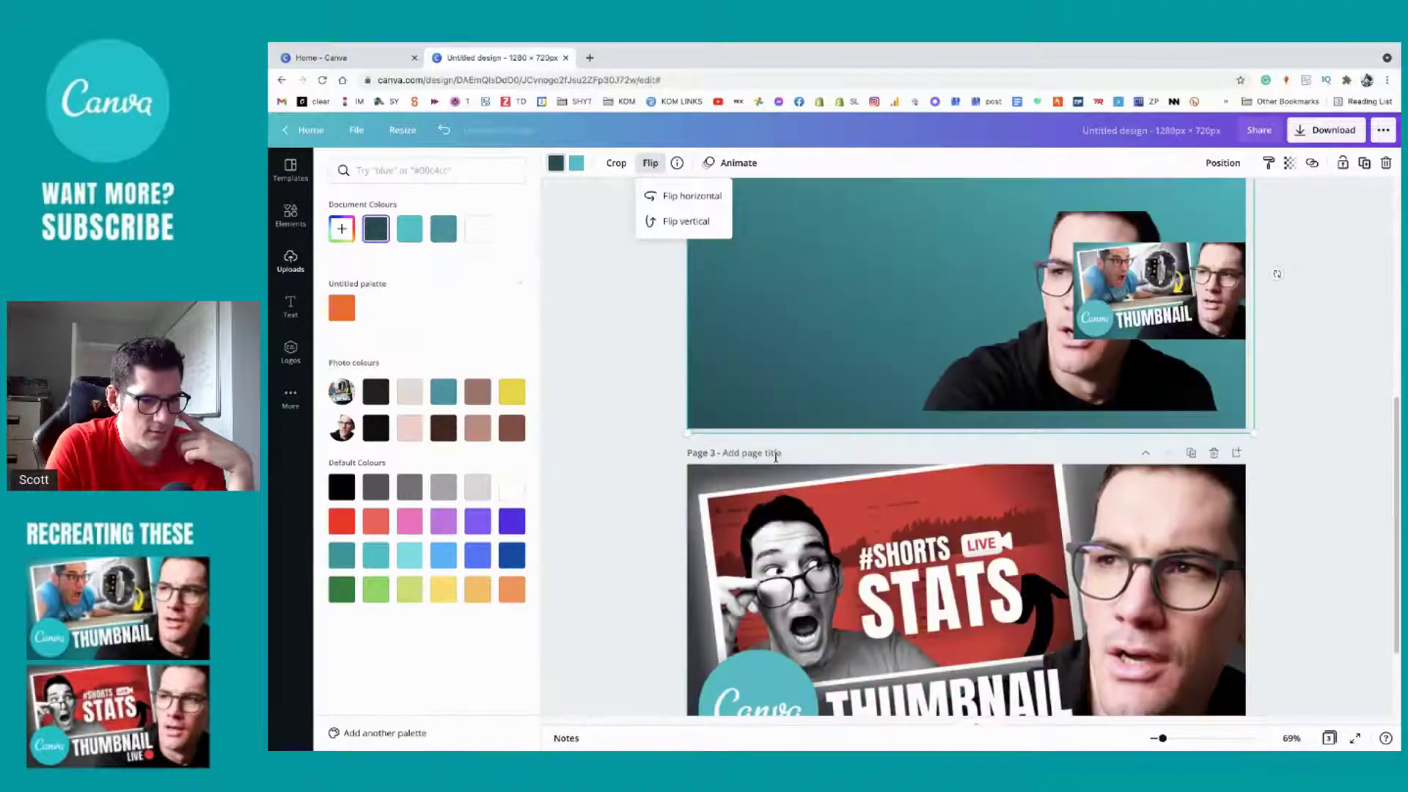
scroll(777, 460, up, 2)
click(628, 428)
scroll(733, 469, down, 2)
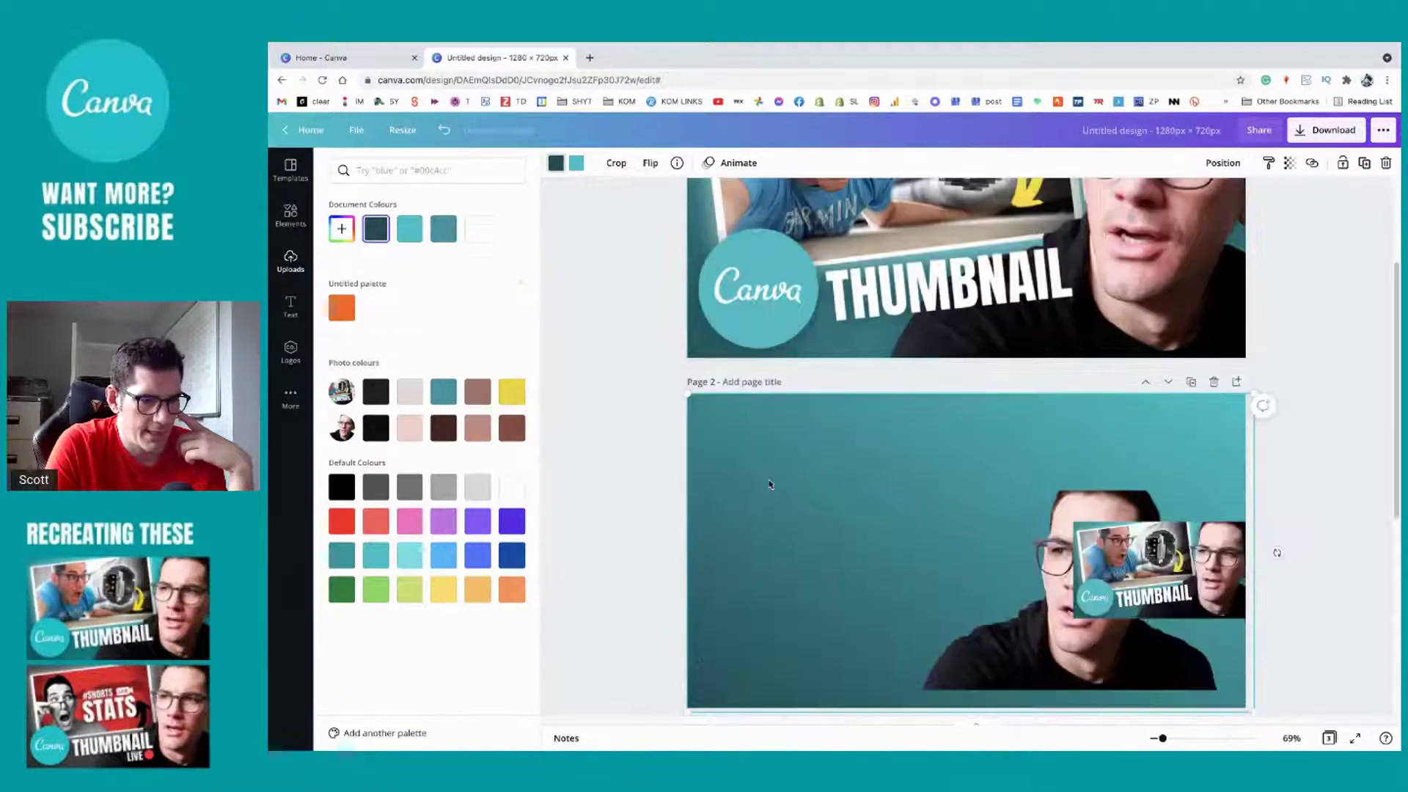
Step: Delete the small teal reference thumbnail covering the portrait on page 2
scroll(770, 484, up, 1)
drag(1150, 611, 920, 535)
key(Delete)
Step: Enlarge the portrait cutout to the full height of page 2 and shift it past the page's right edge
click(1114, 551)
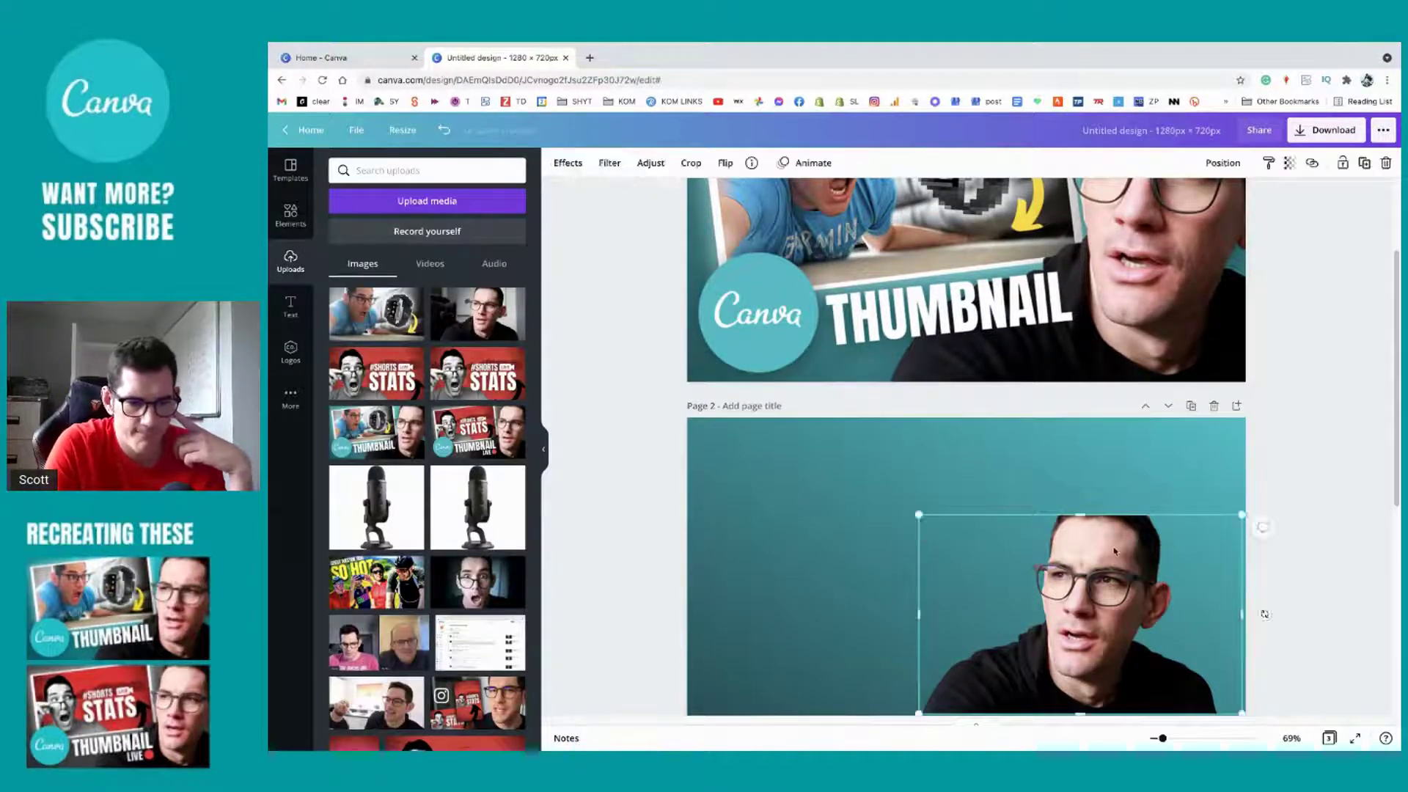
drag(918, 515, 762, 417)
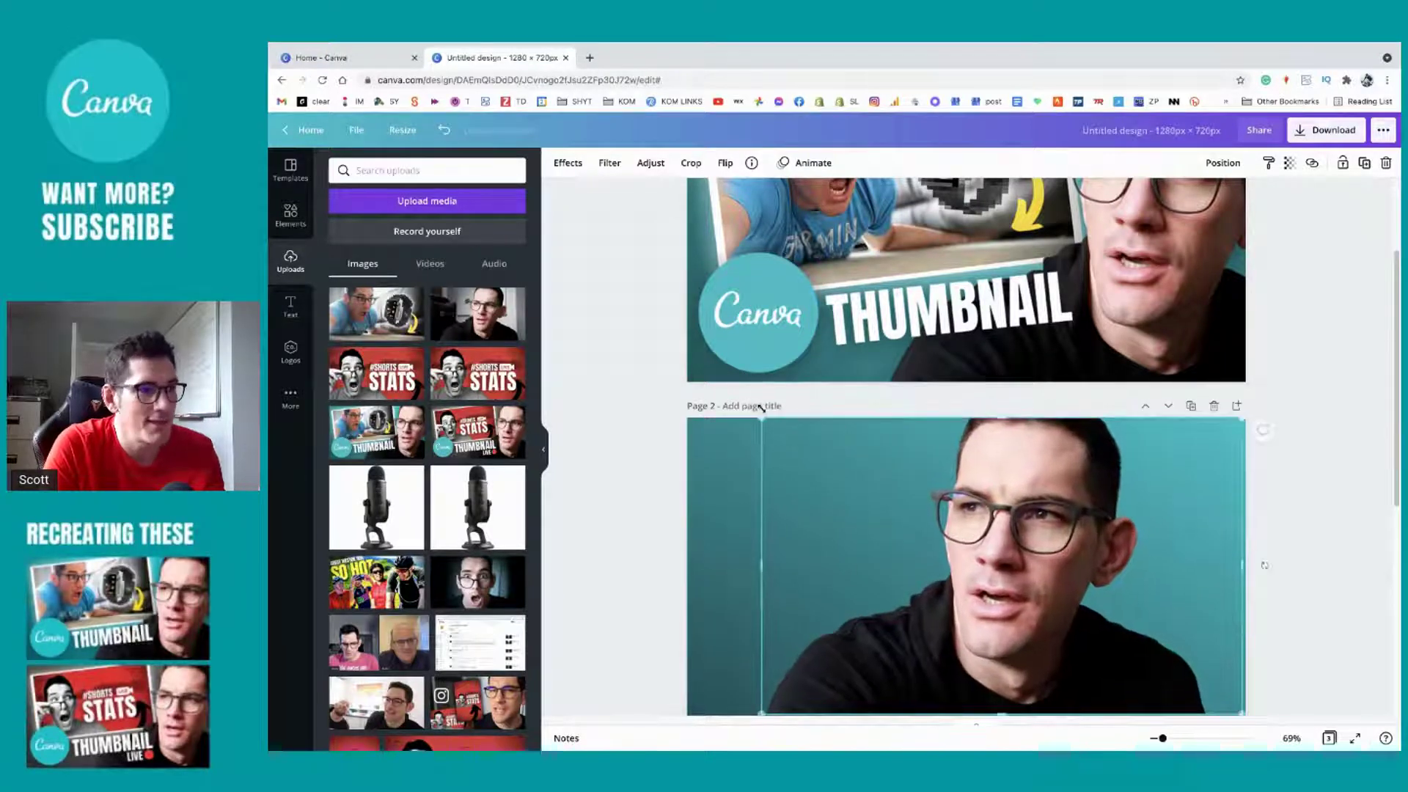
drag(1017, 466, 1116, 524)
scroll(1048, 484, down, 2)
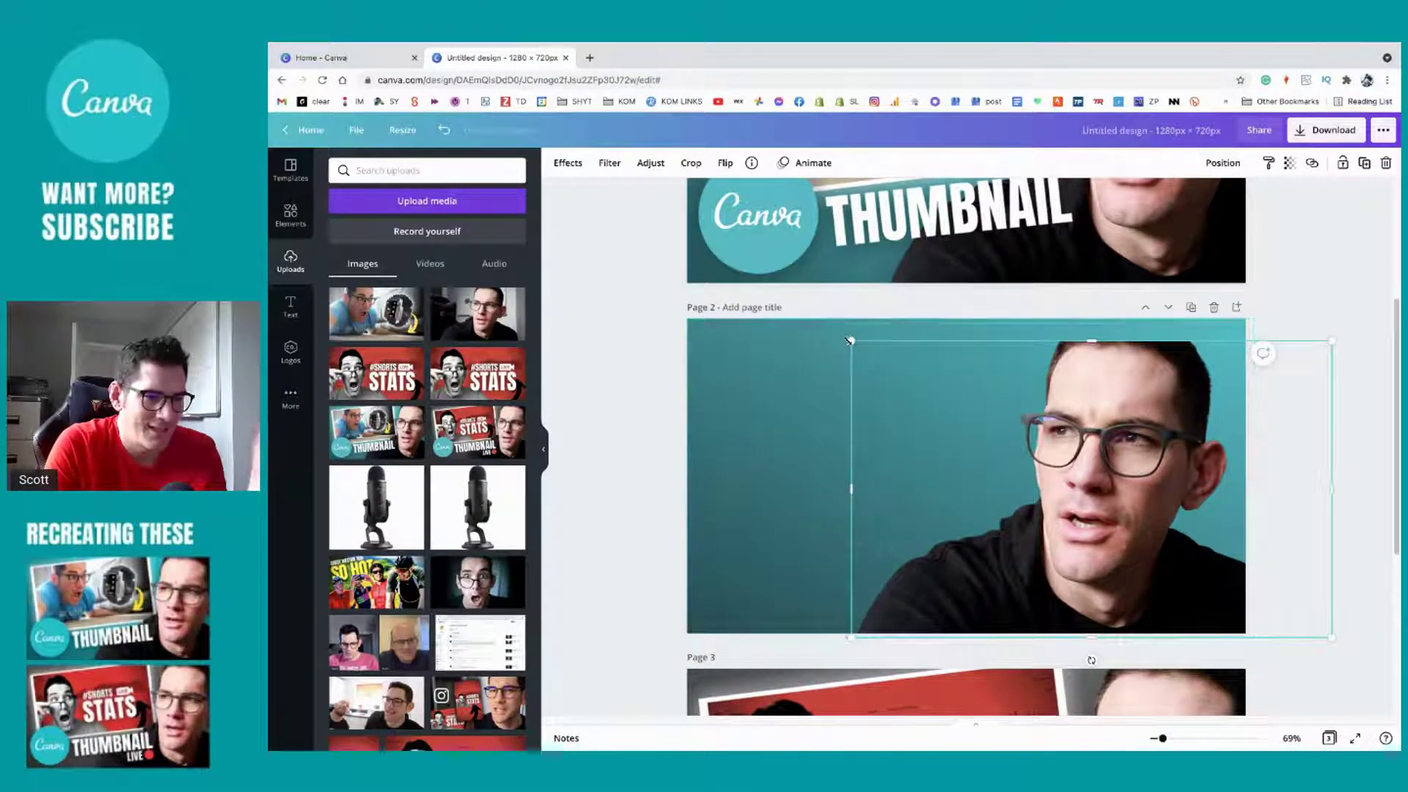
drag(850, 341, 814, 319)
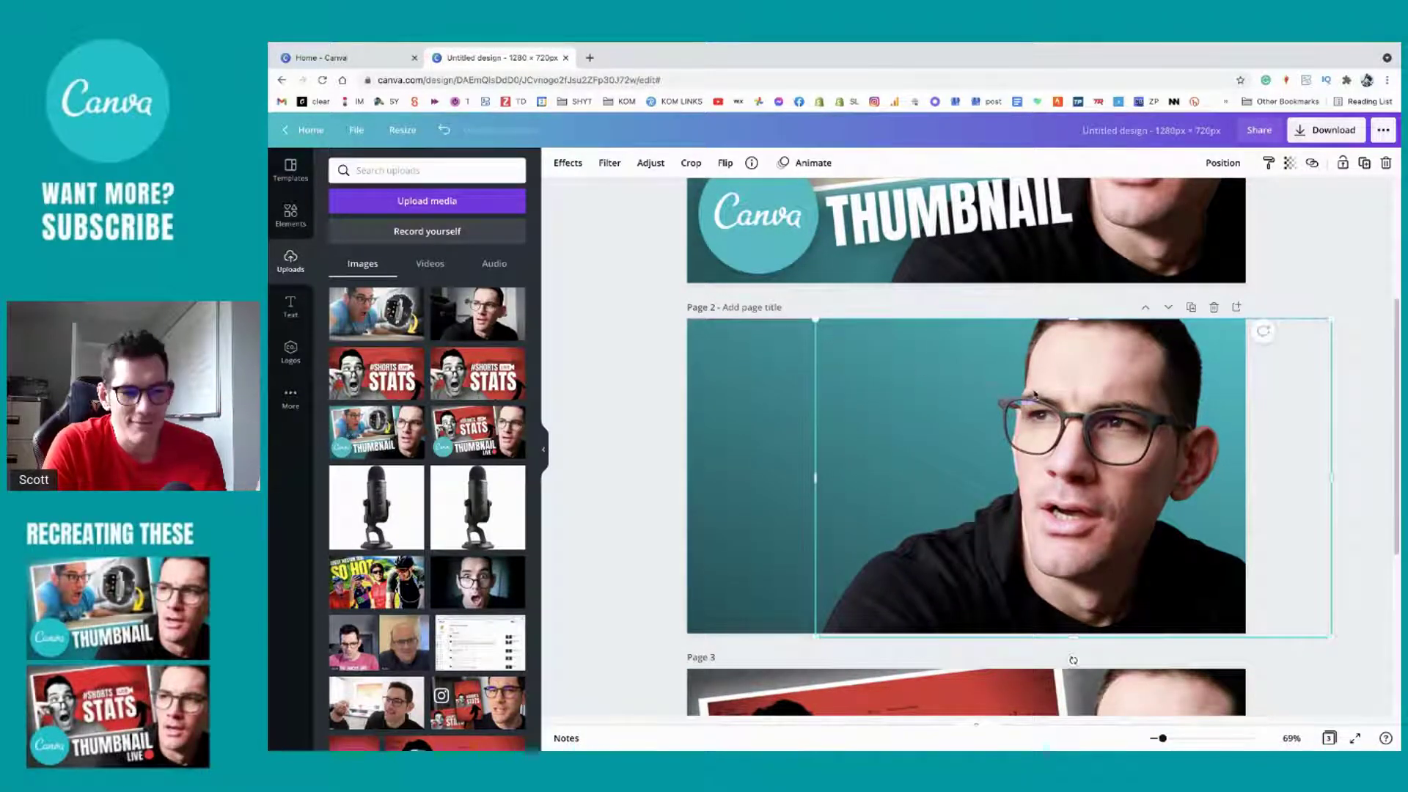
drag(1034, 394, 1142, 398)
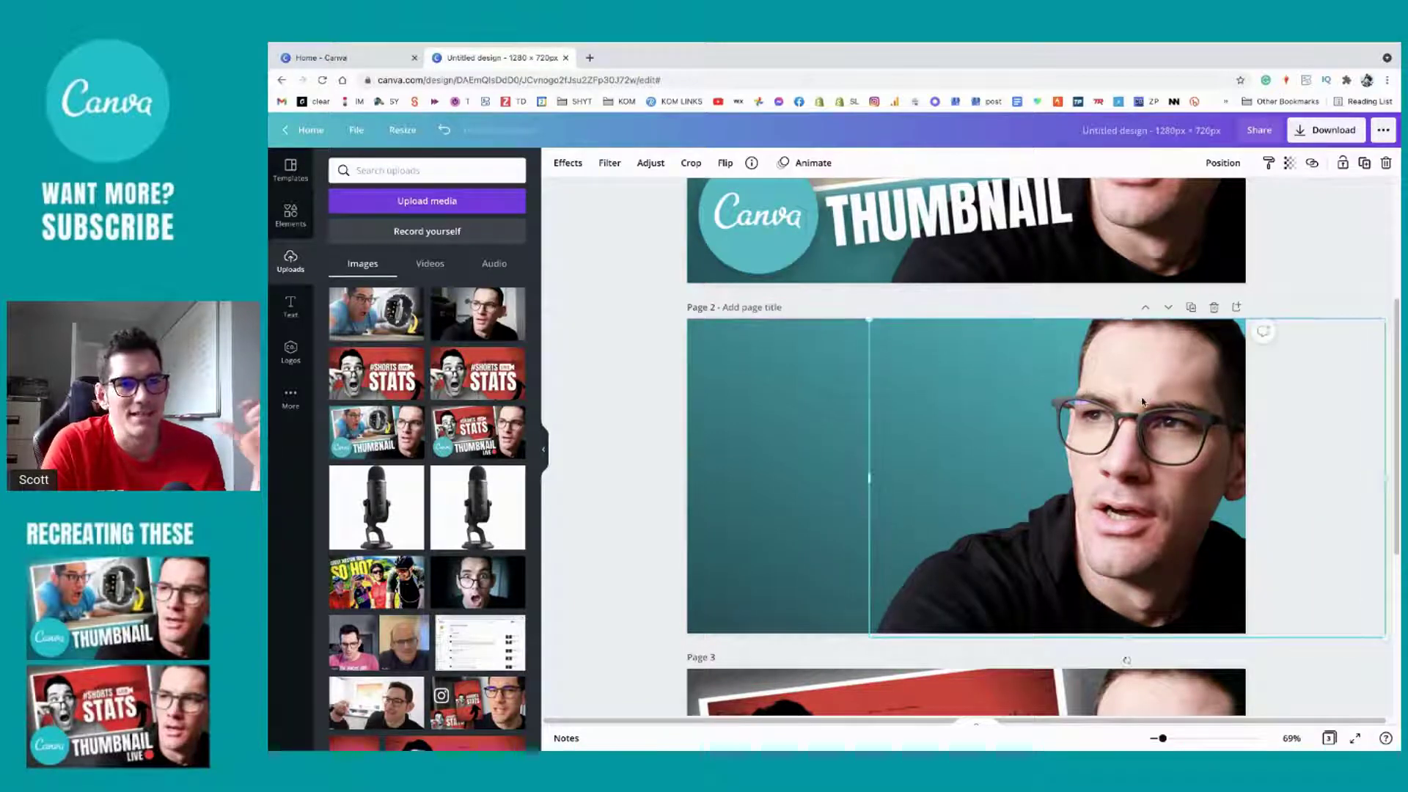
Step: Fine-tune the portrait's size to the page height and move it slightly right to match the page 1 example's framing
scroll(1142, 400, up, 1)
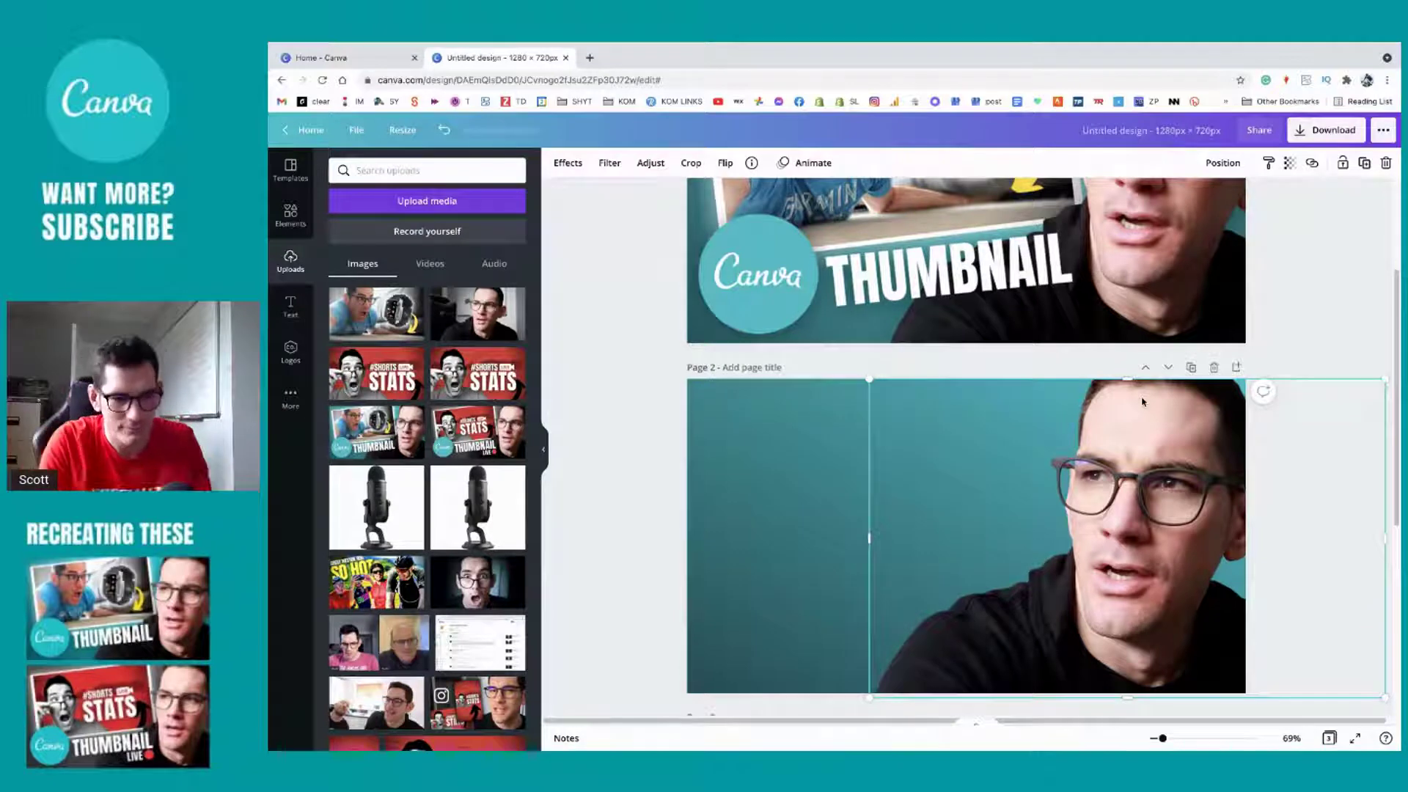
drag(1146, 427, 1139, 415)
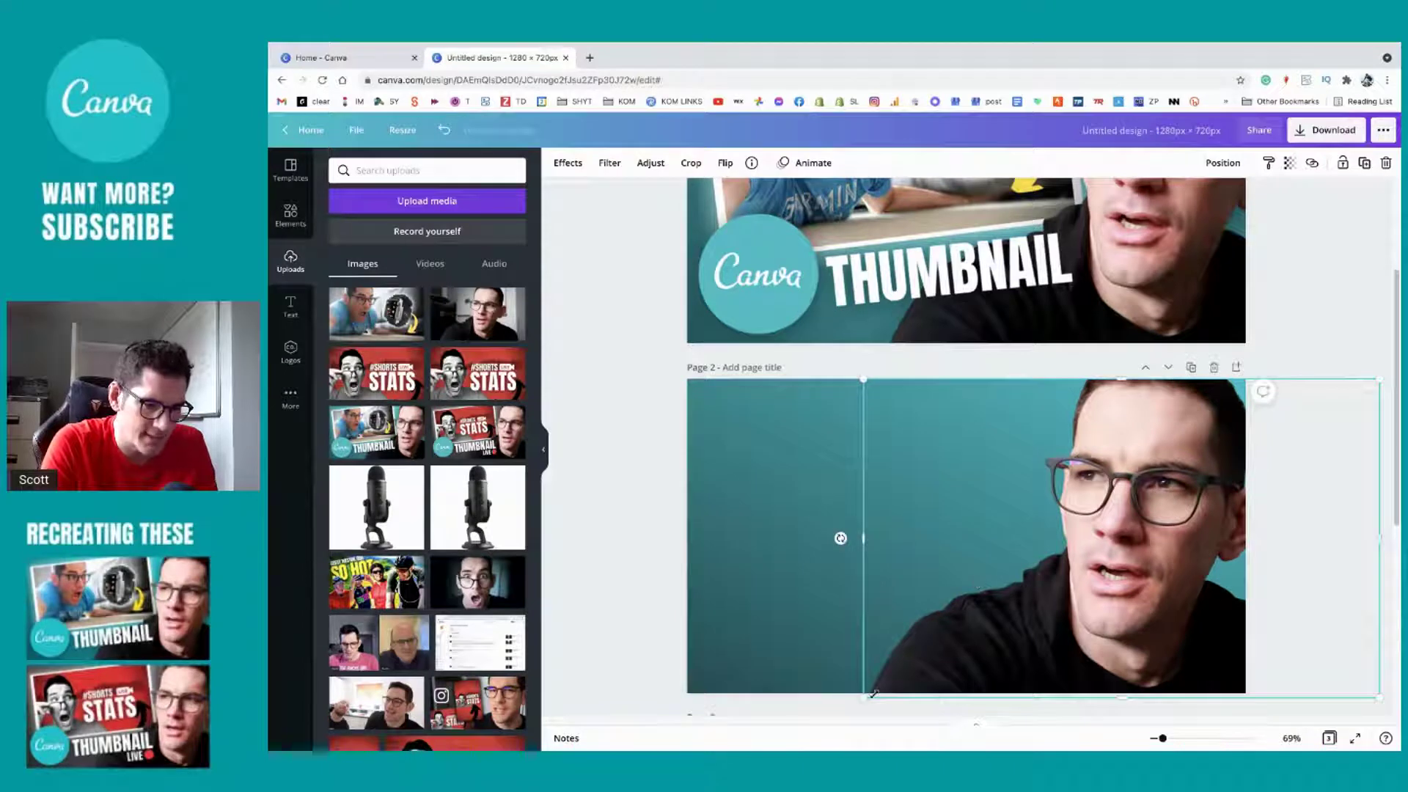
drag(866, 698, 871, 695)
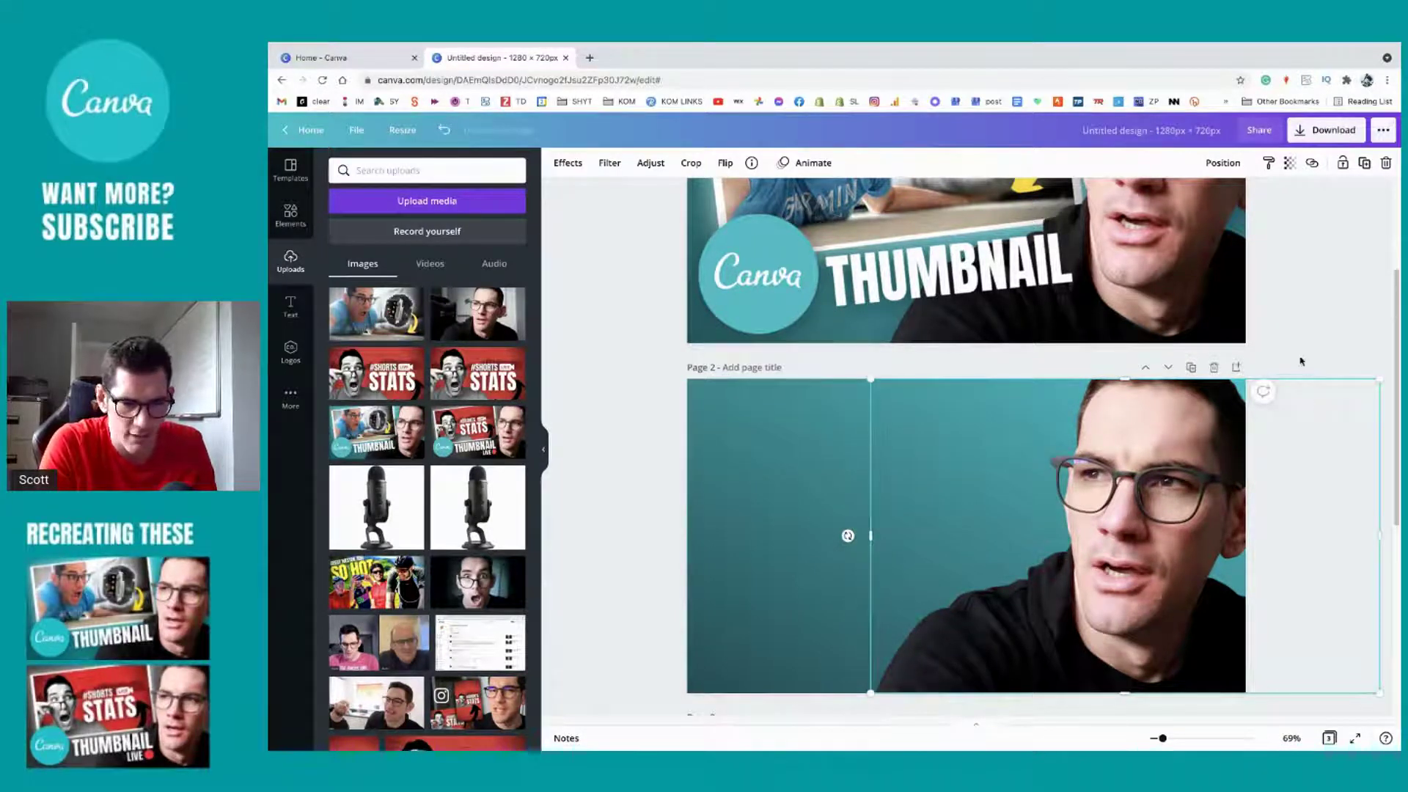
scroll(1199, 556, up, 1)
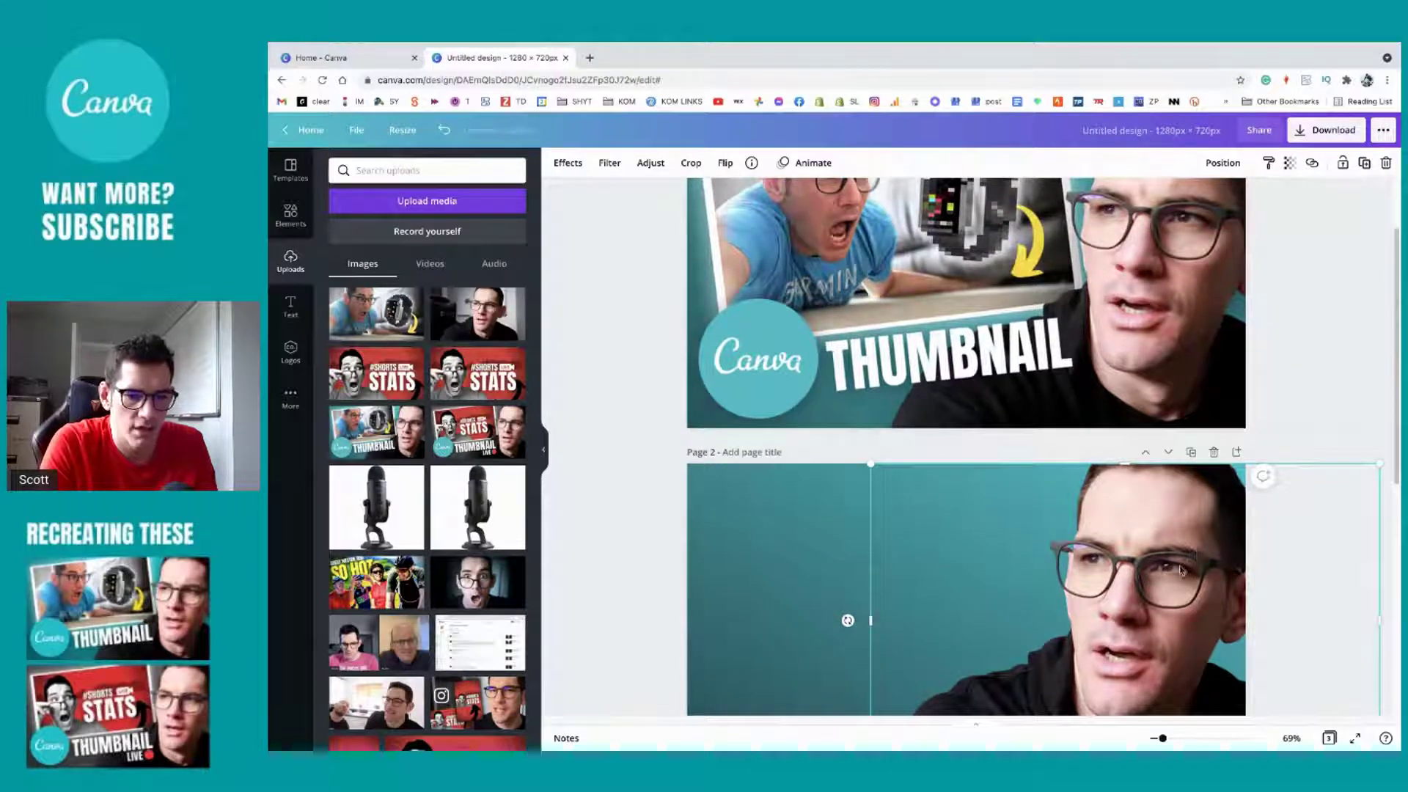
drag(1178, 573, 1194, 568)
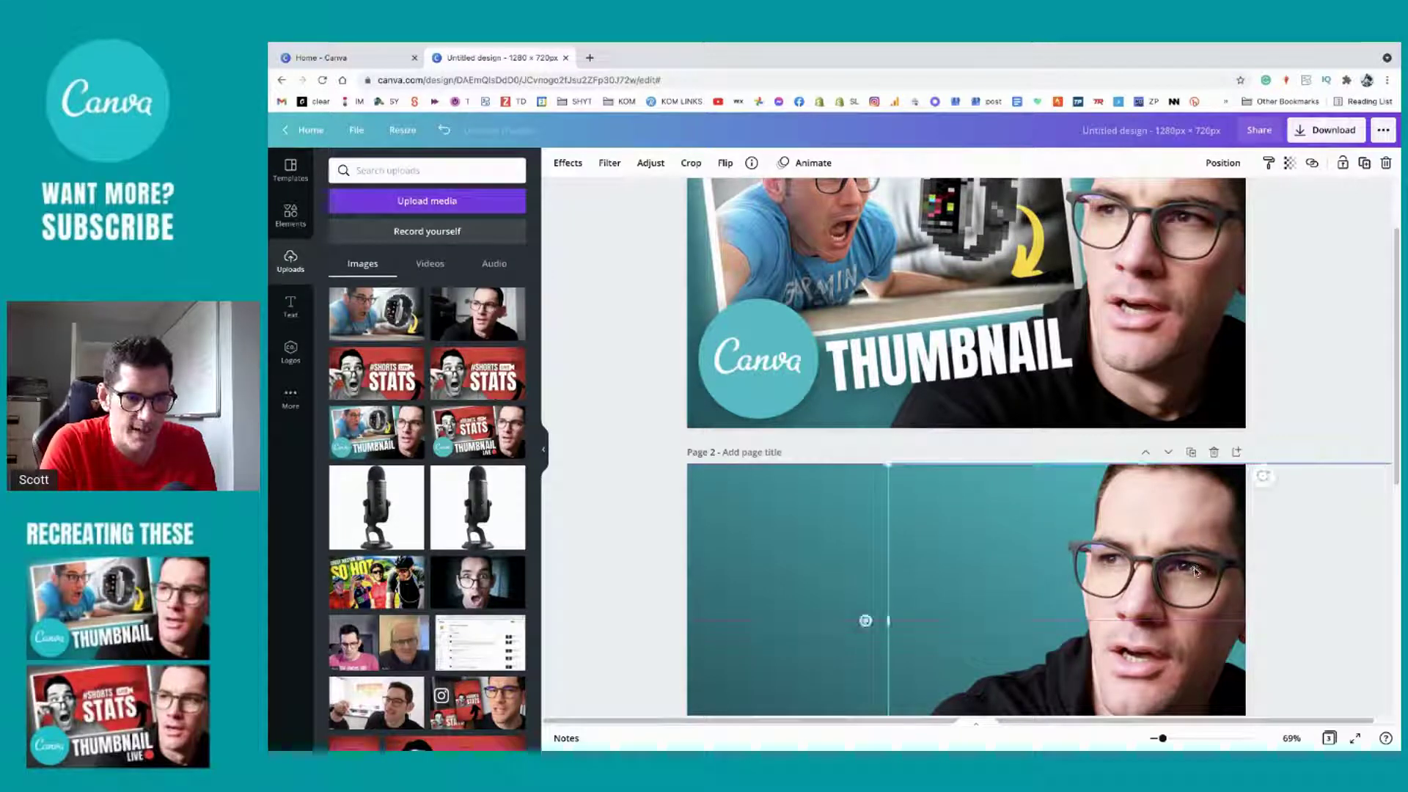
scroll(1166, 594, up, 2)
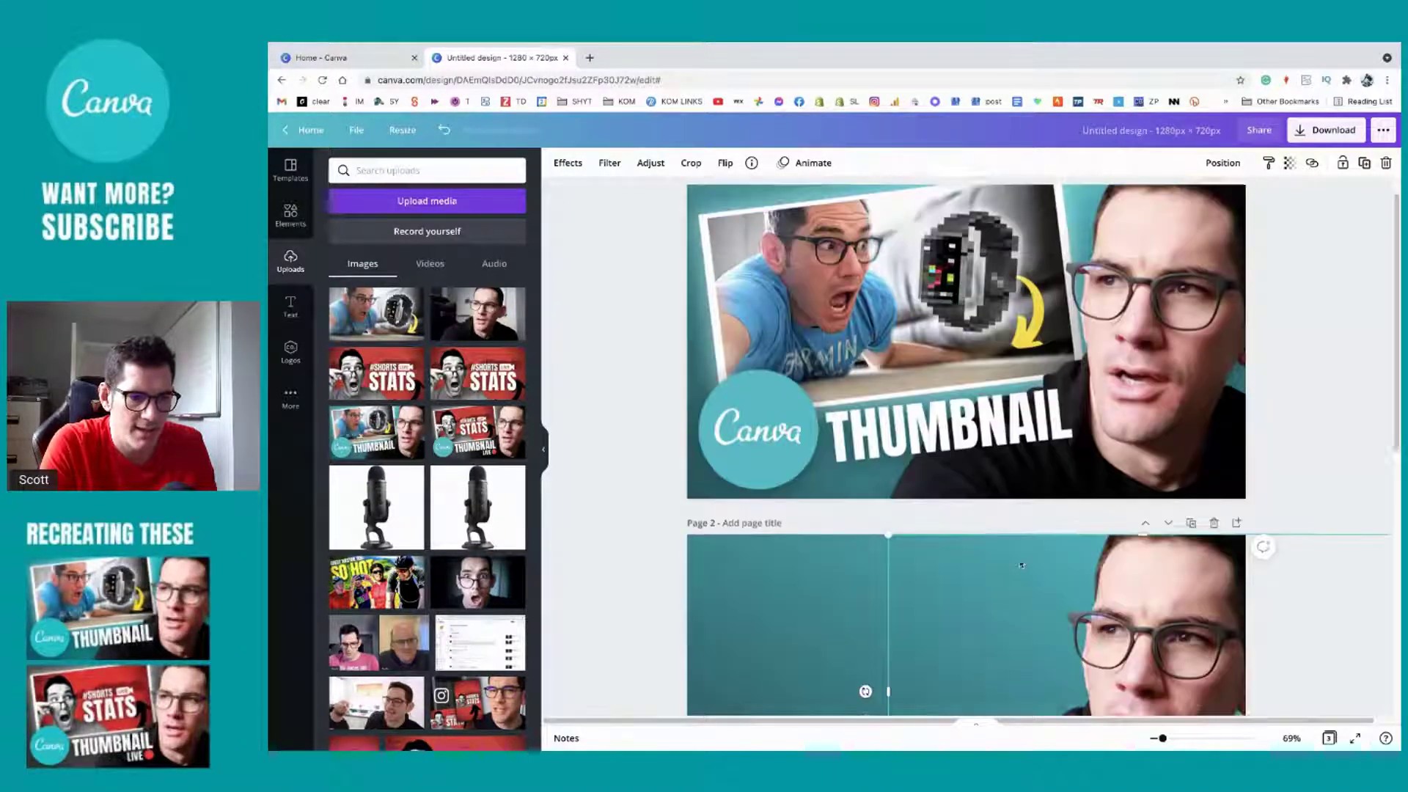
scroll(1091, 624, down, 5)
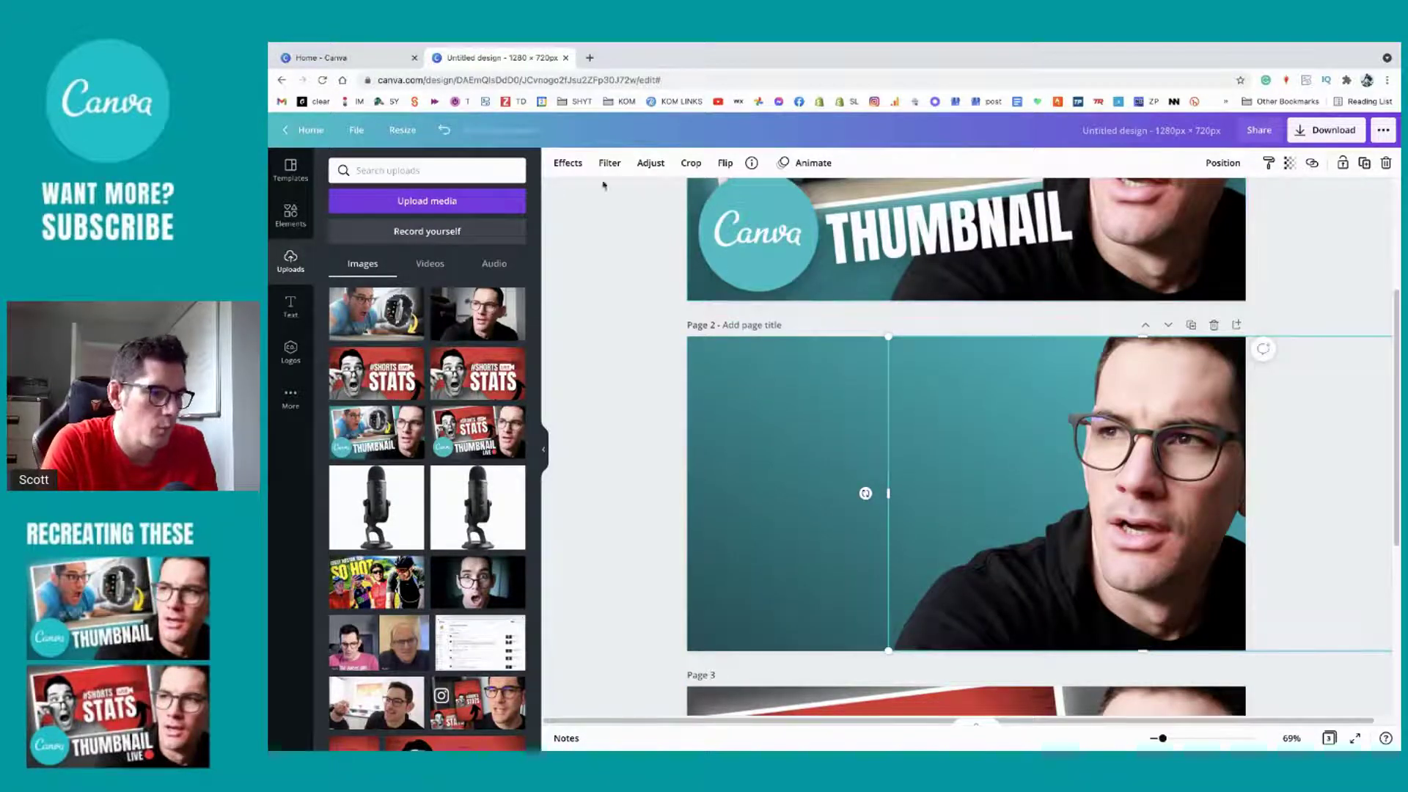
Step: Try a Drop shadow on page 2's portrait with offset 3, angle 1, transparency 58 and blur 16
click(566, 163)
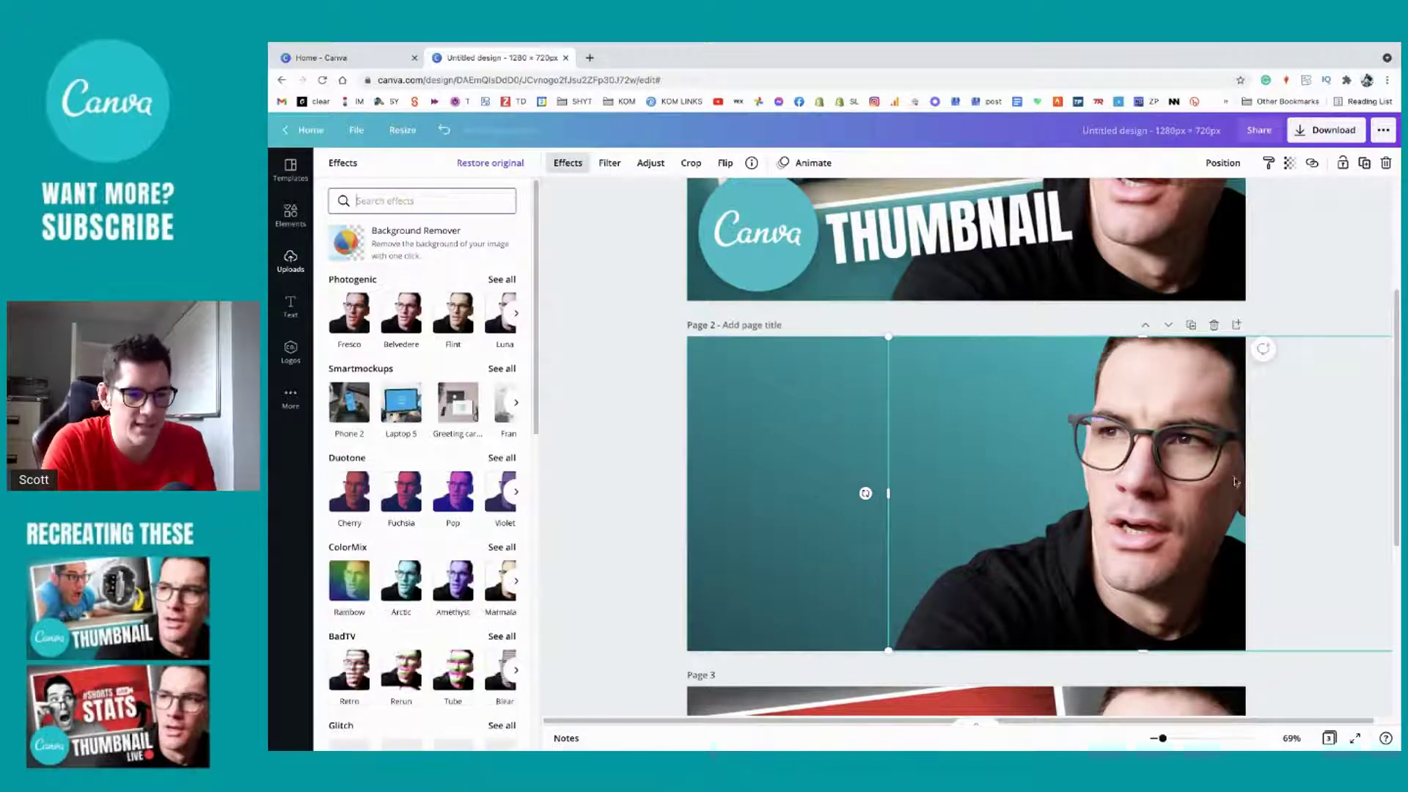
scroll(439, 487, down, 7)
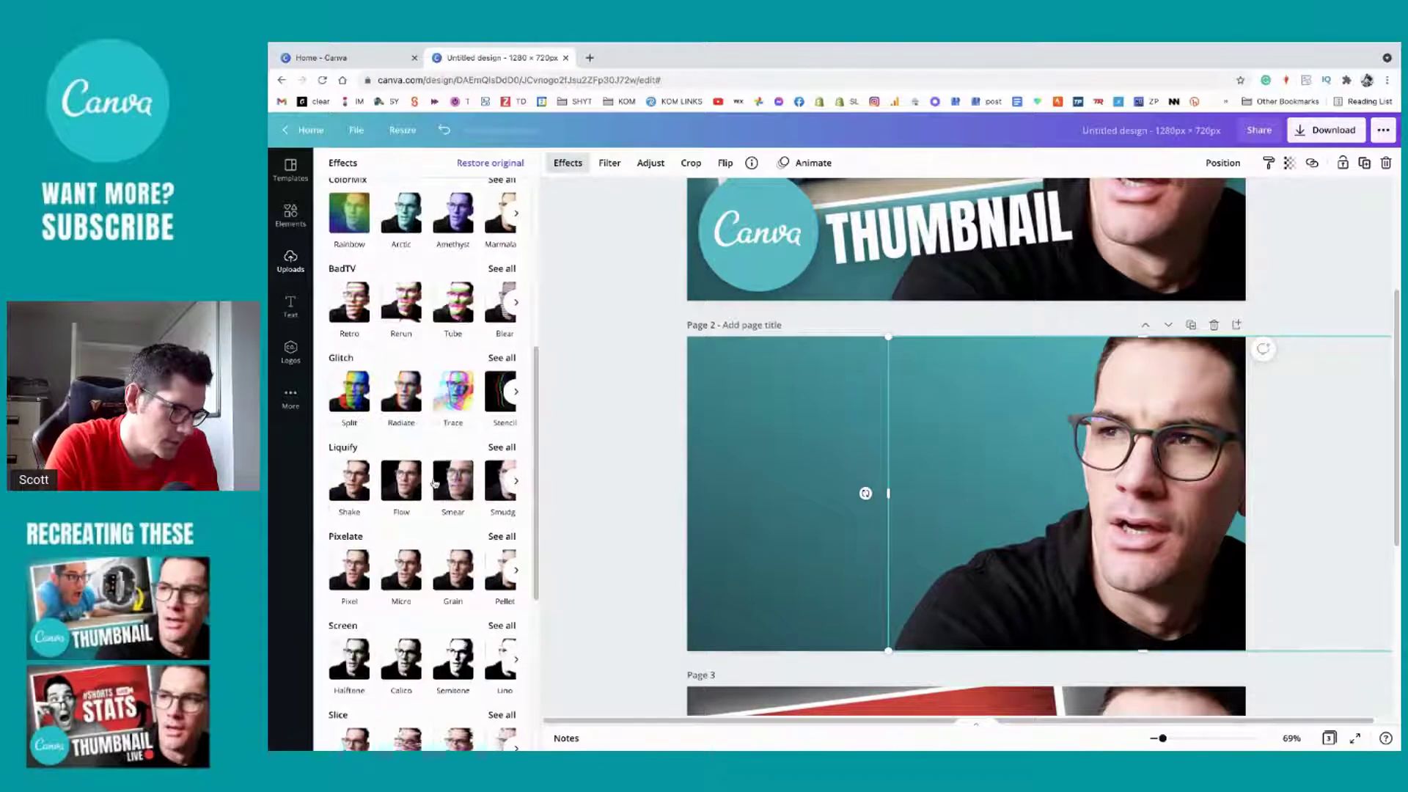
scroll(383, 654, down, 3)
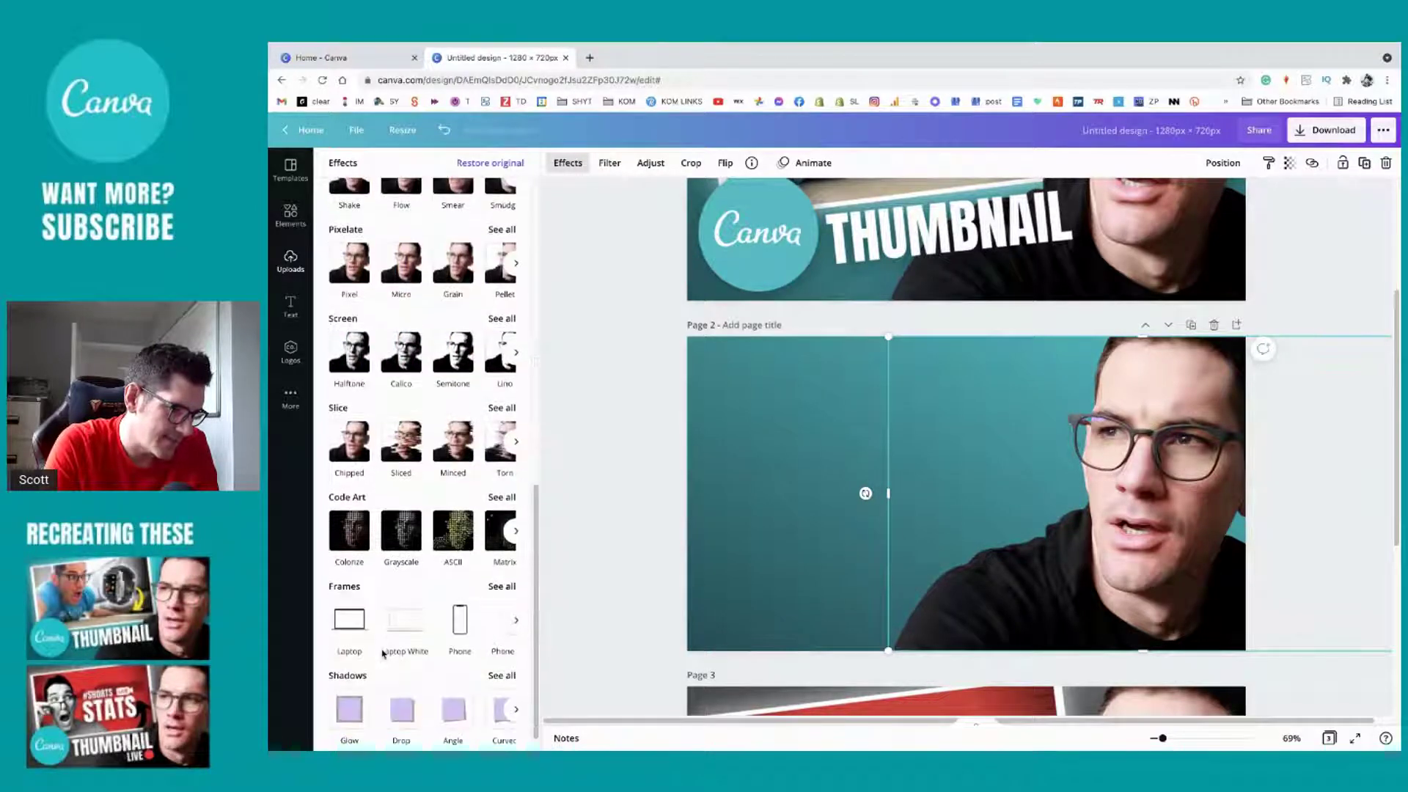
click(346, 700)
click(403, 693)
click(409, 692)
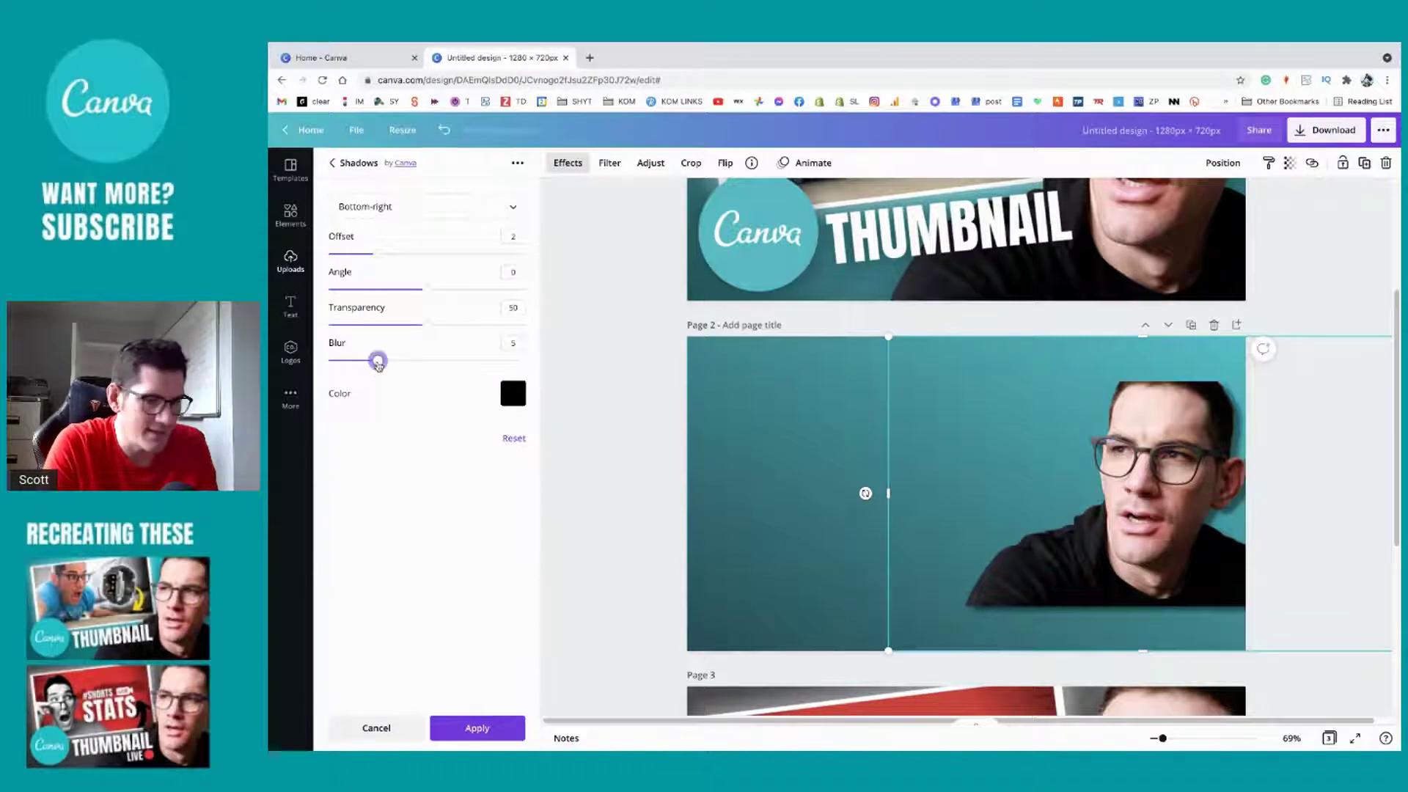
drag(374, 359, 490, 363)
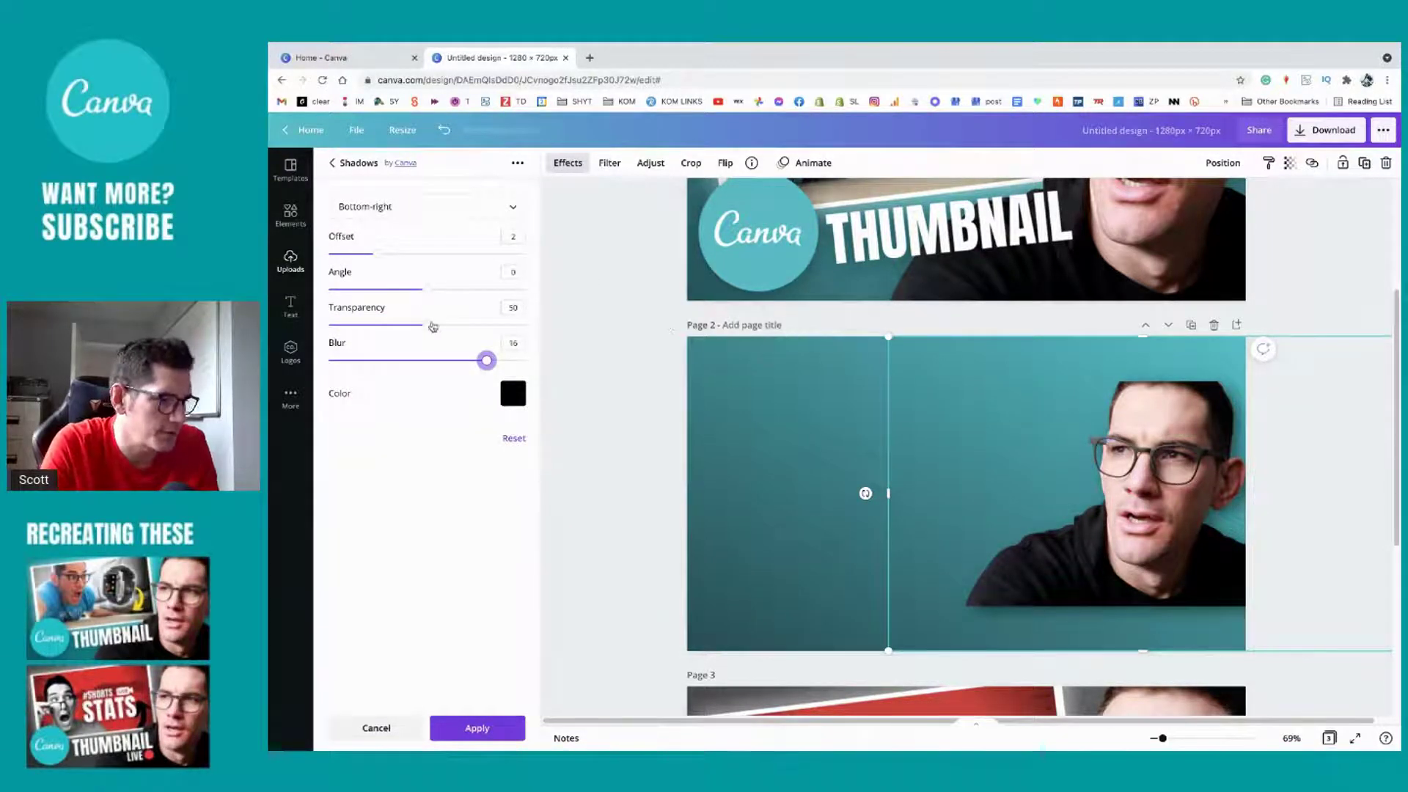
drag(434, 327, 447, 302)
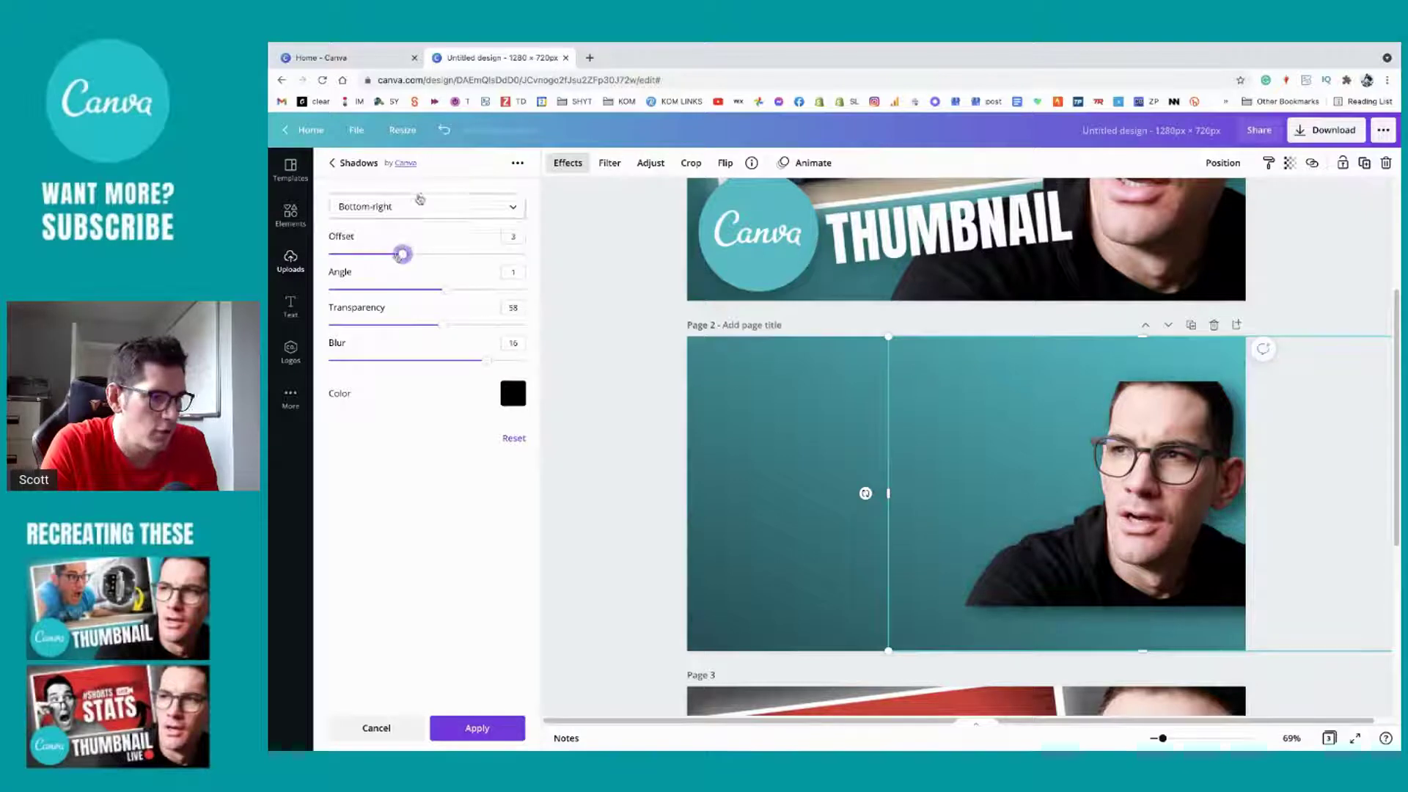
Step: Try casting the portrait's shadow to the Left with offset 2, transparency 13 and blur 9
click(380, 208)
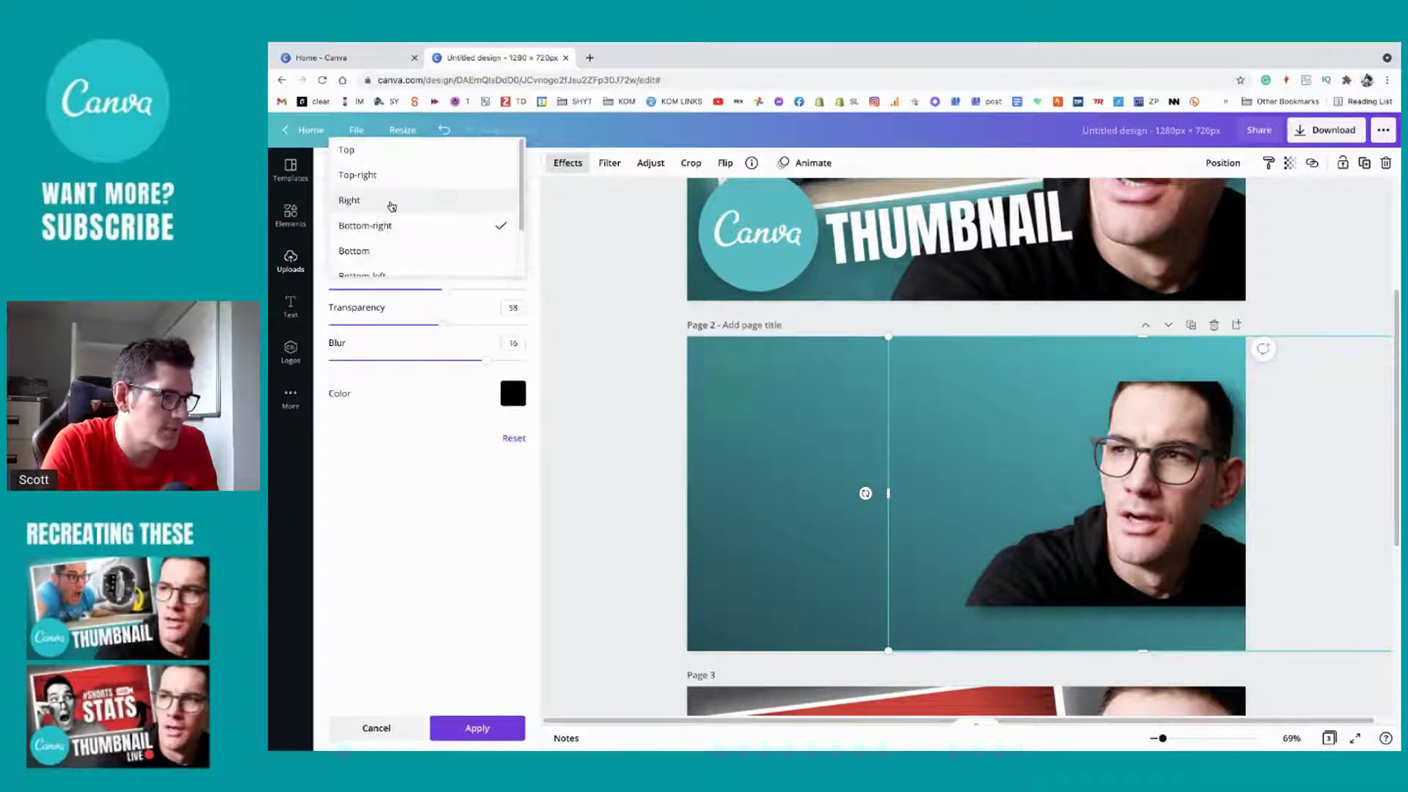
scroll(381, 209, down, 2)
click(379, 242)
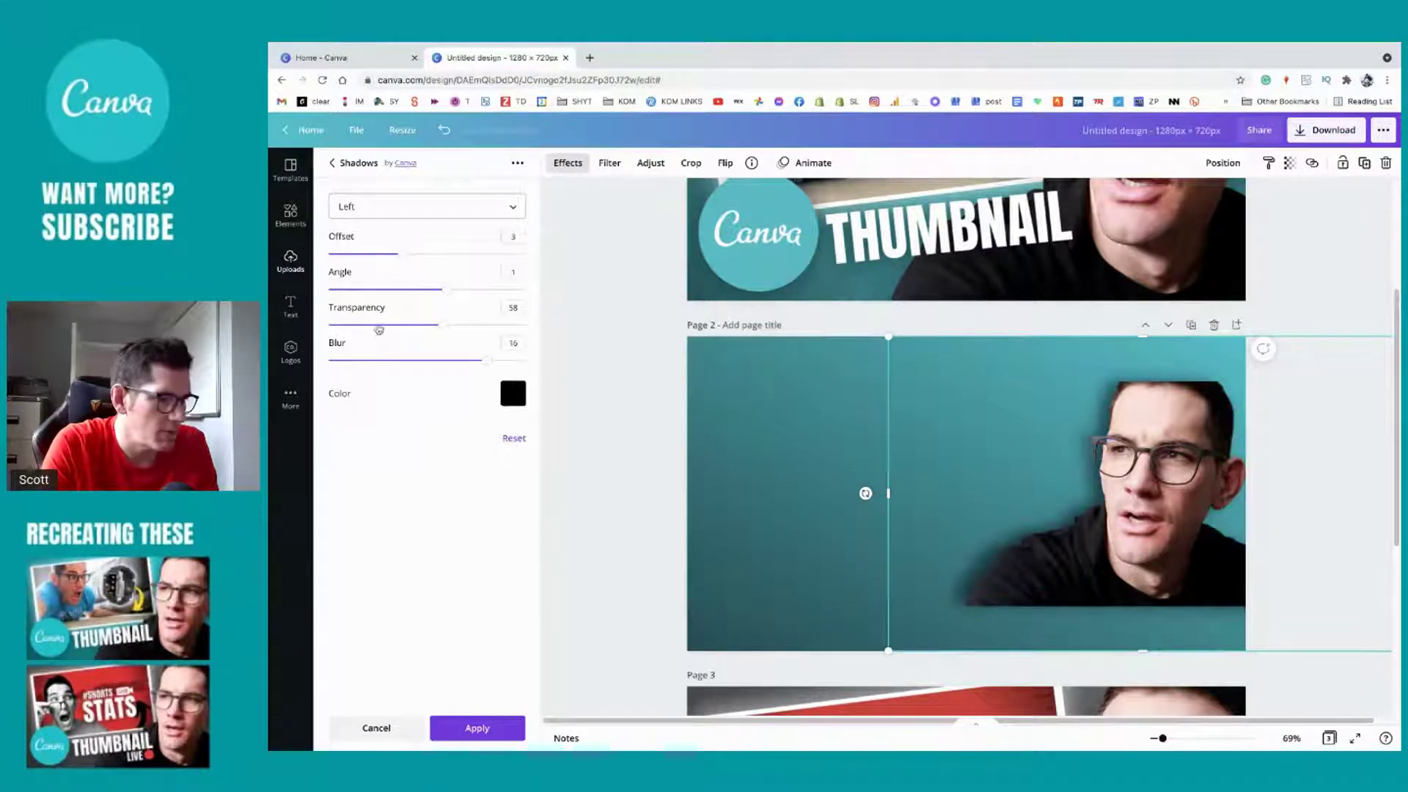
drag(474, 365, 421, 358)
drag(399, 253, 373, 255)
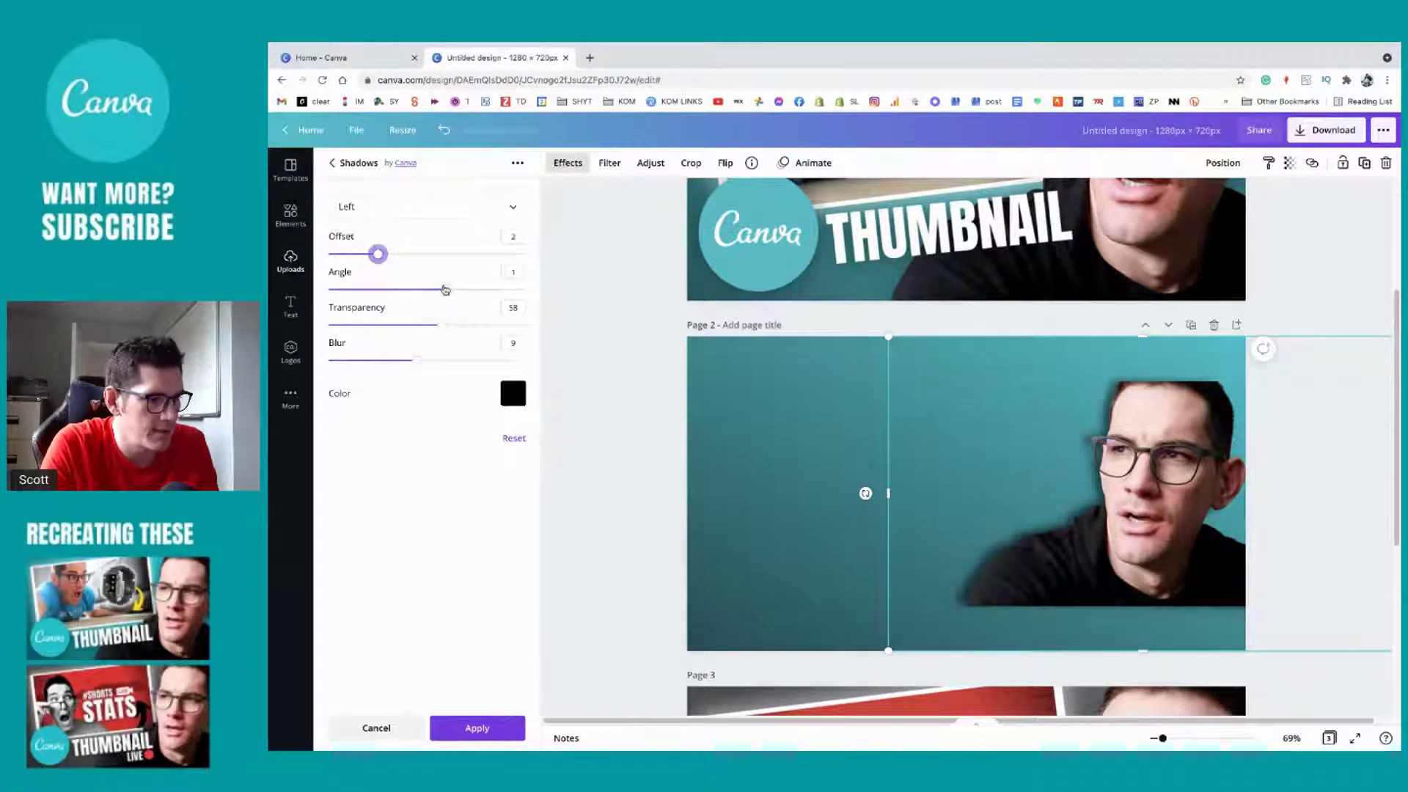
drag(445, 289, 368, 323)
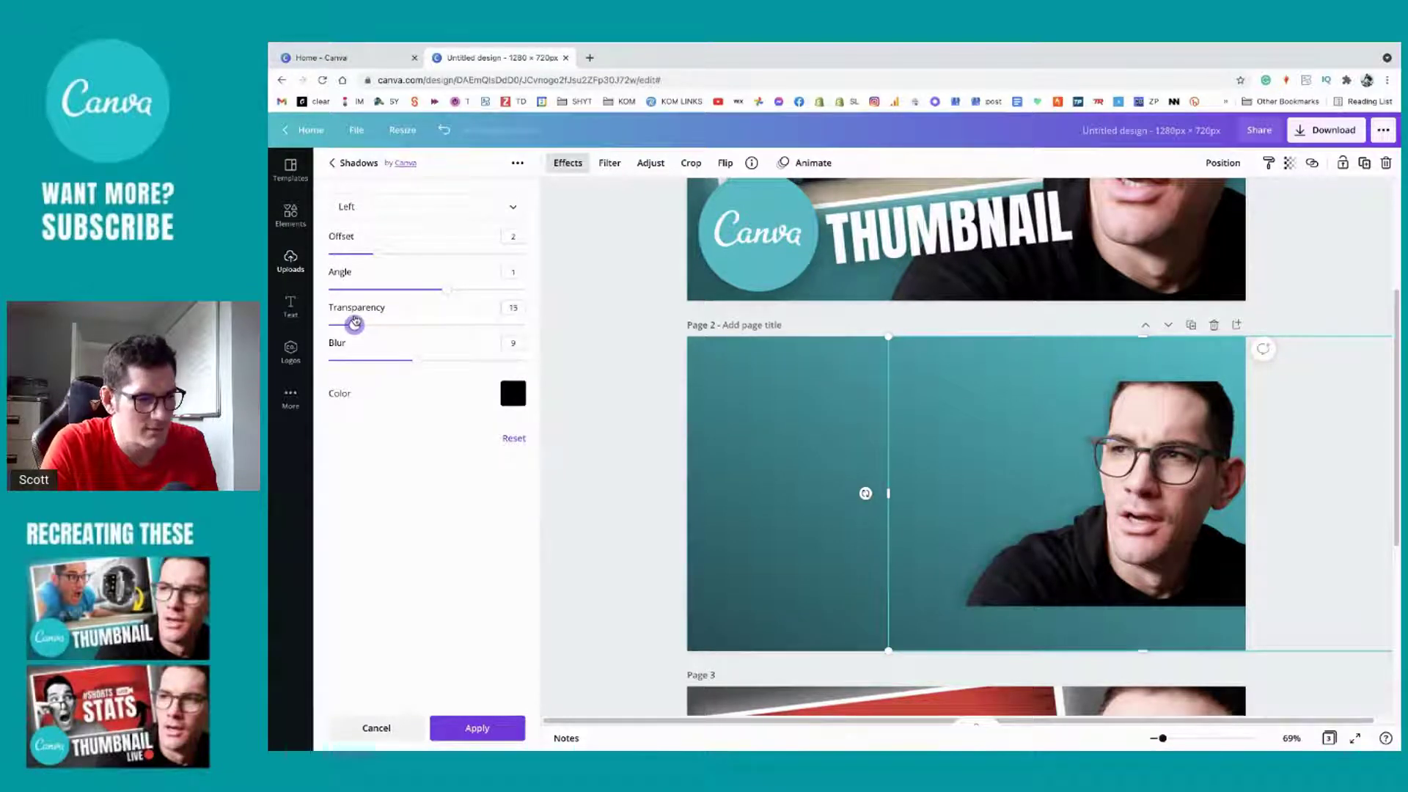
mouse_move(354, 323)
mouse_down()
mouse_move(385, 315)
mouse_move(352, 323)
mouse_up()
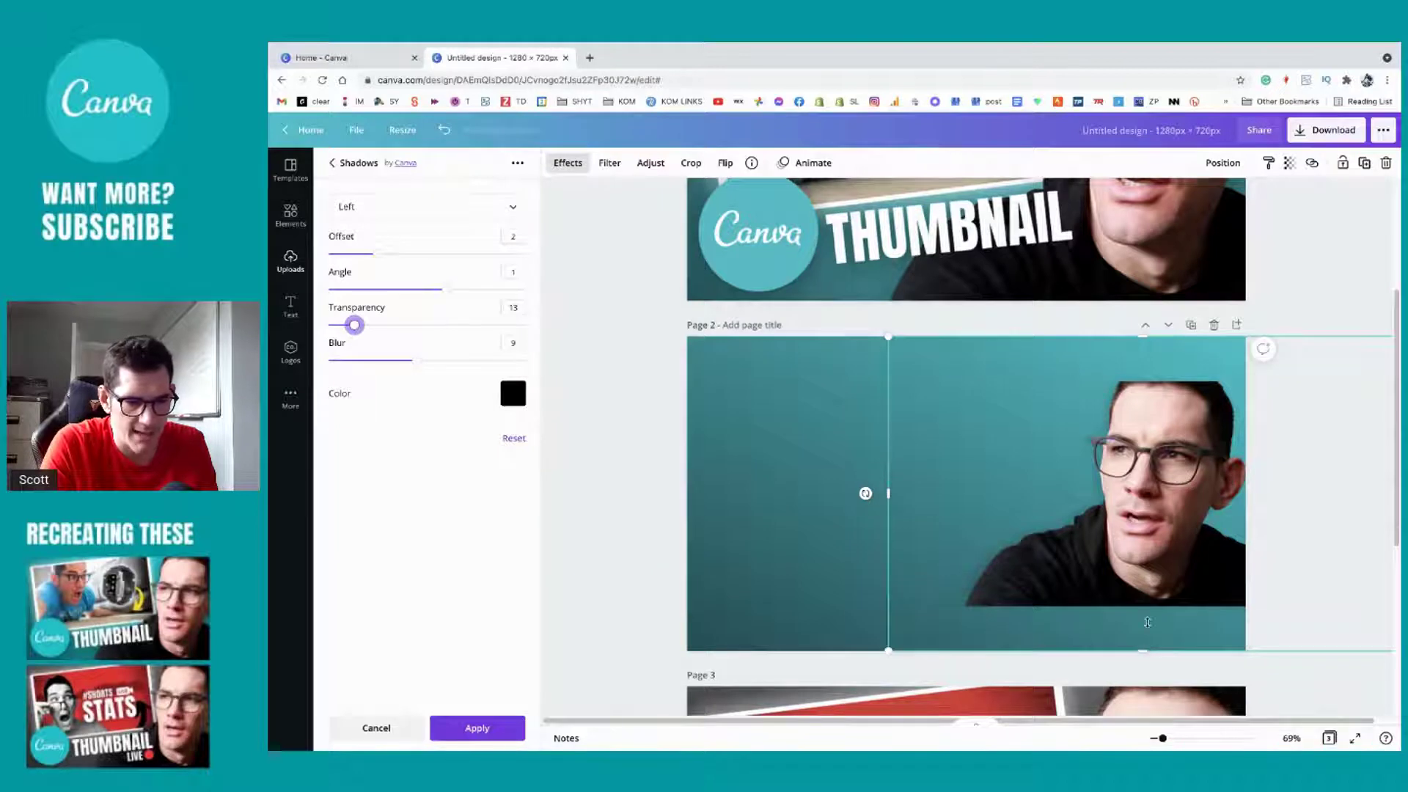
Step: Crop the lower edge of page 2's portrait and shift the cutout back toward the page's centre
drag(1147, 621, 1147, 578)
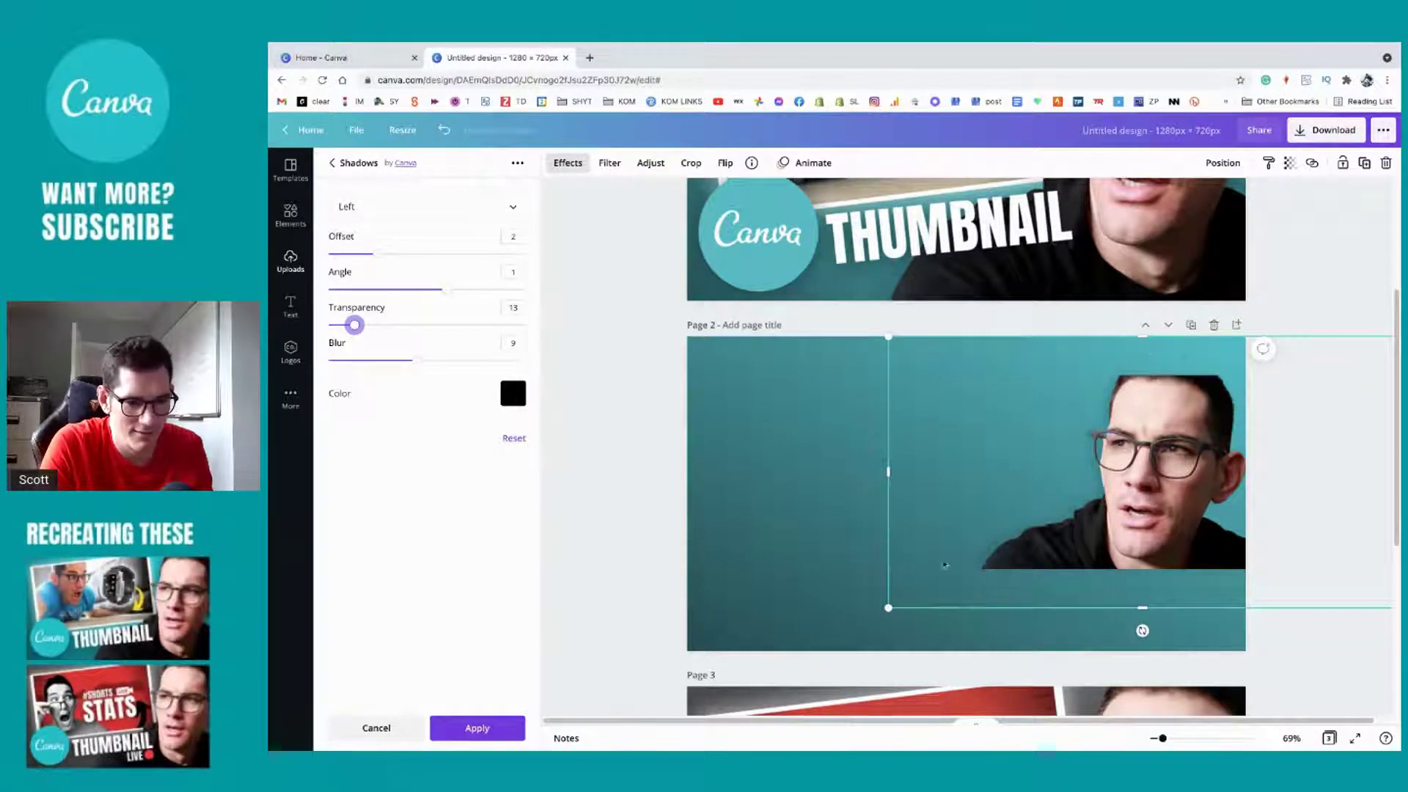
click(873, 561)
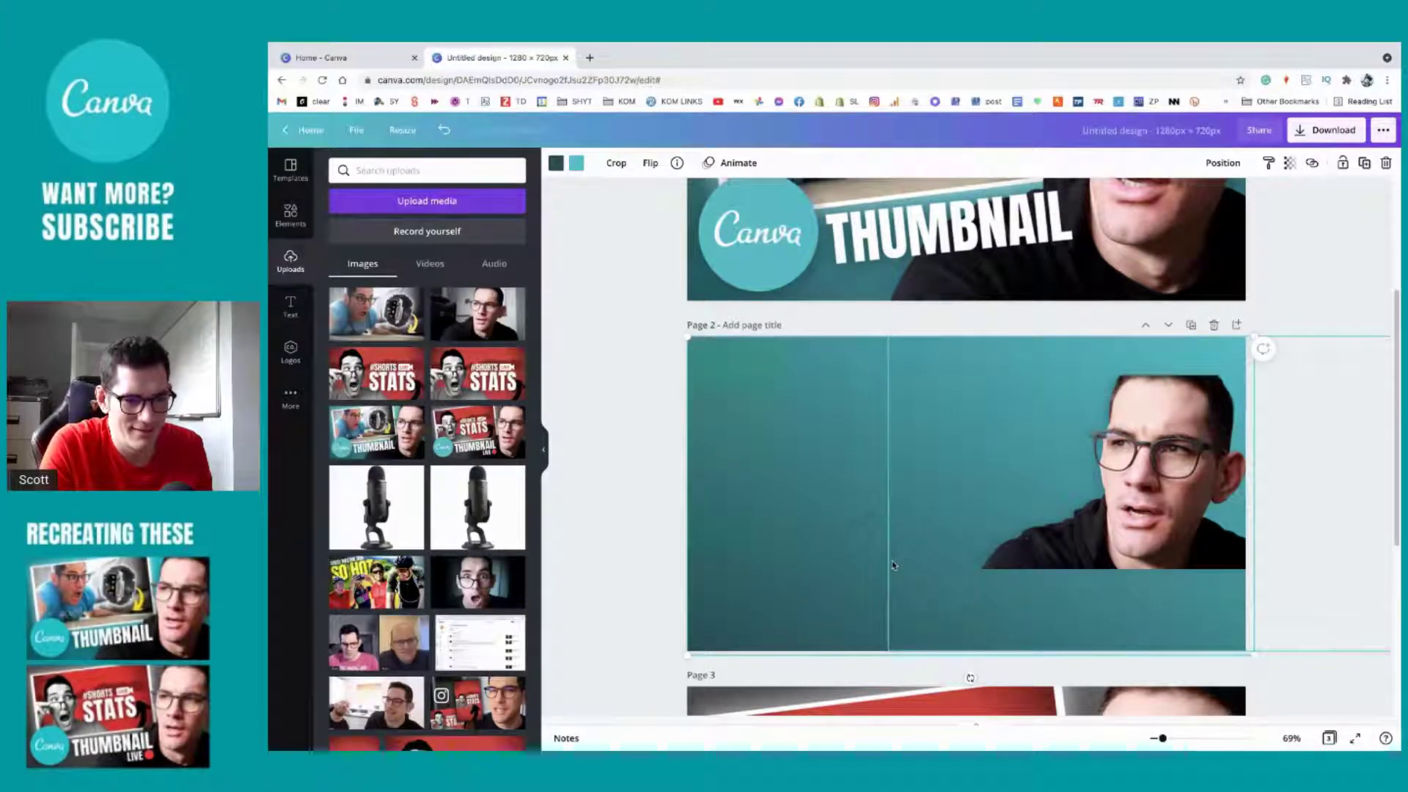
click(893, 565)
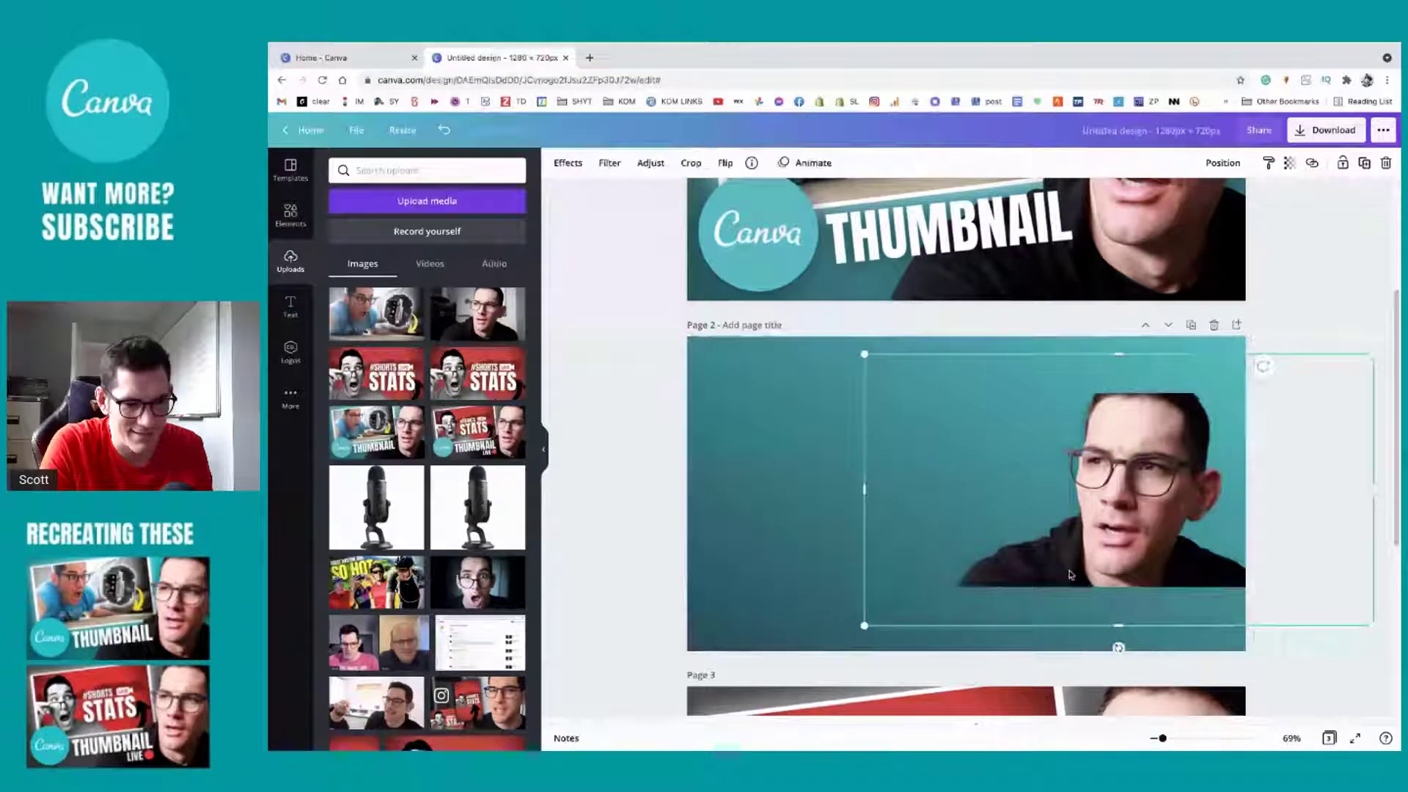
drag(1069, 574, 1094, 603)
Step: Try a fresh Drop shadow on the cropped portrait with its offset reduced to 1
click(567, 164)
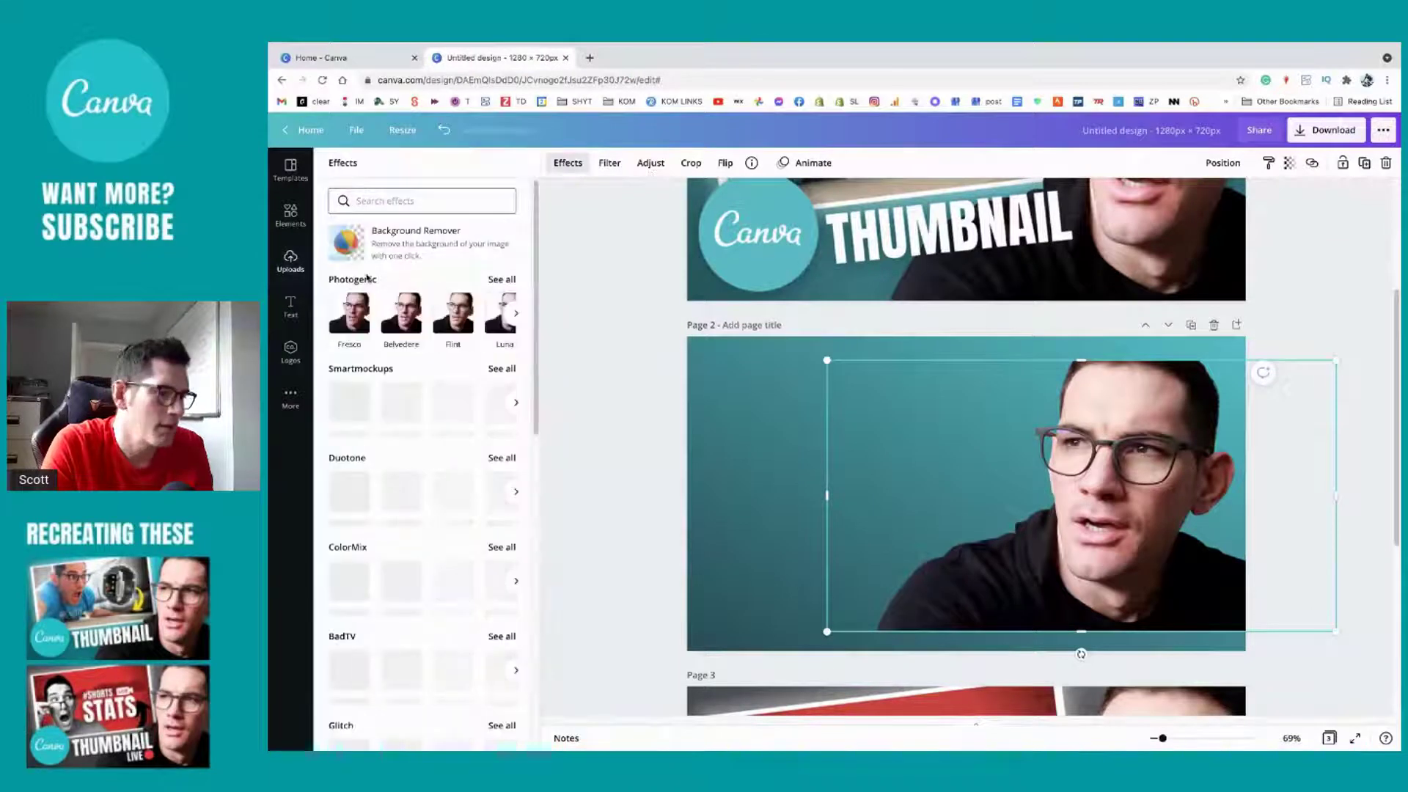
click(650, 163)
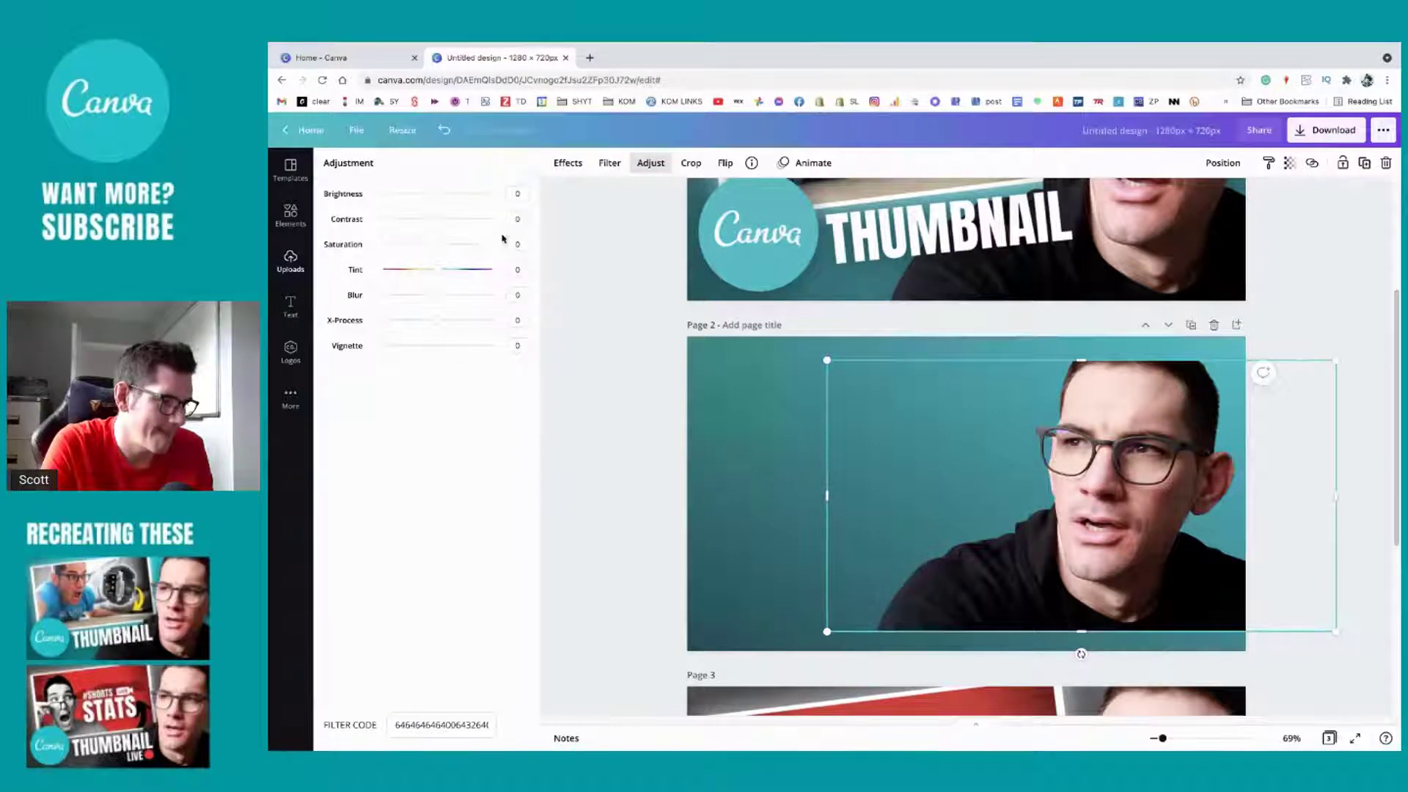
click(568, 163)
scroll(421, 440, down, 10)
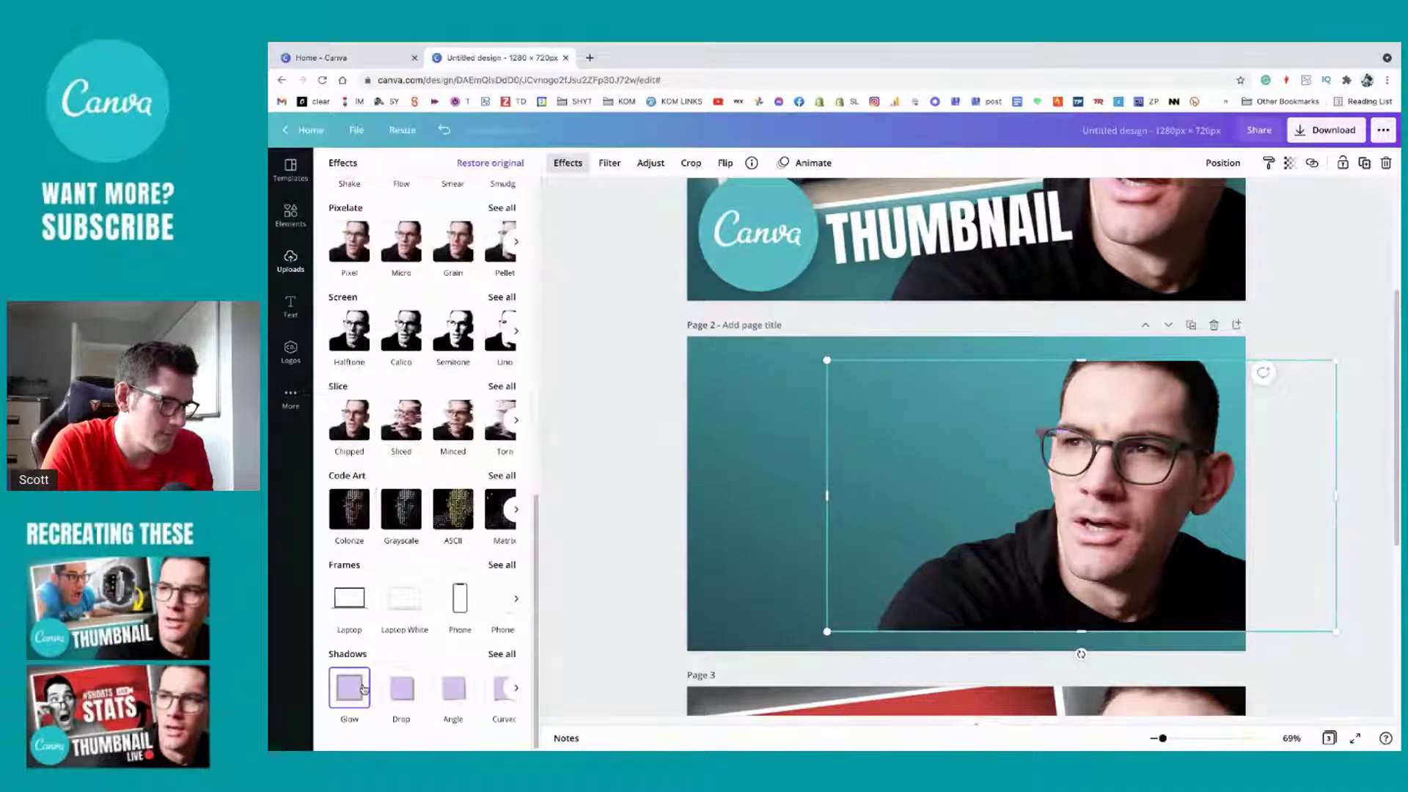
click(401, 688)
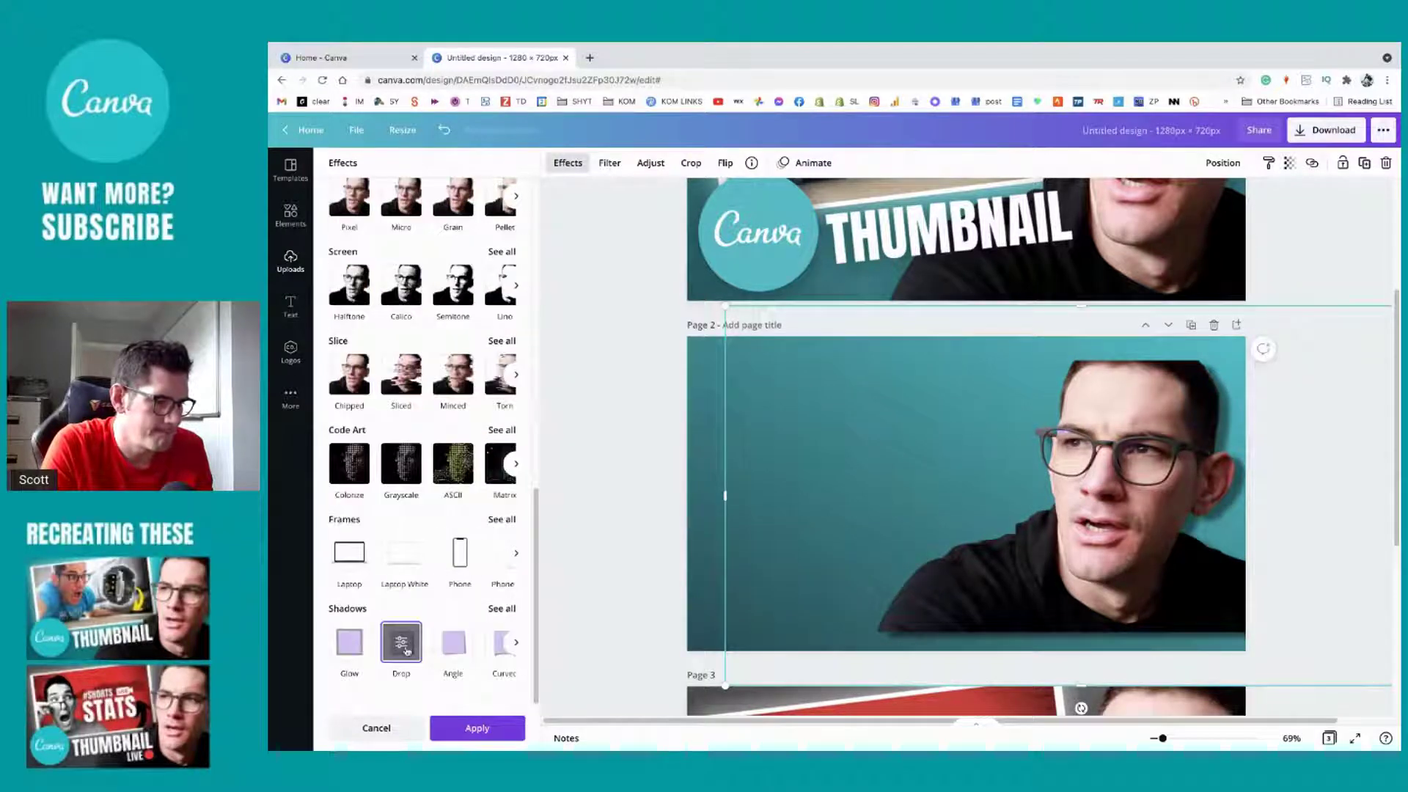
click(401, 642)
drag(387, 259, 358, 249)
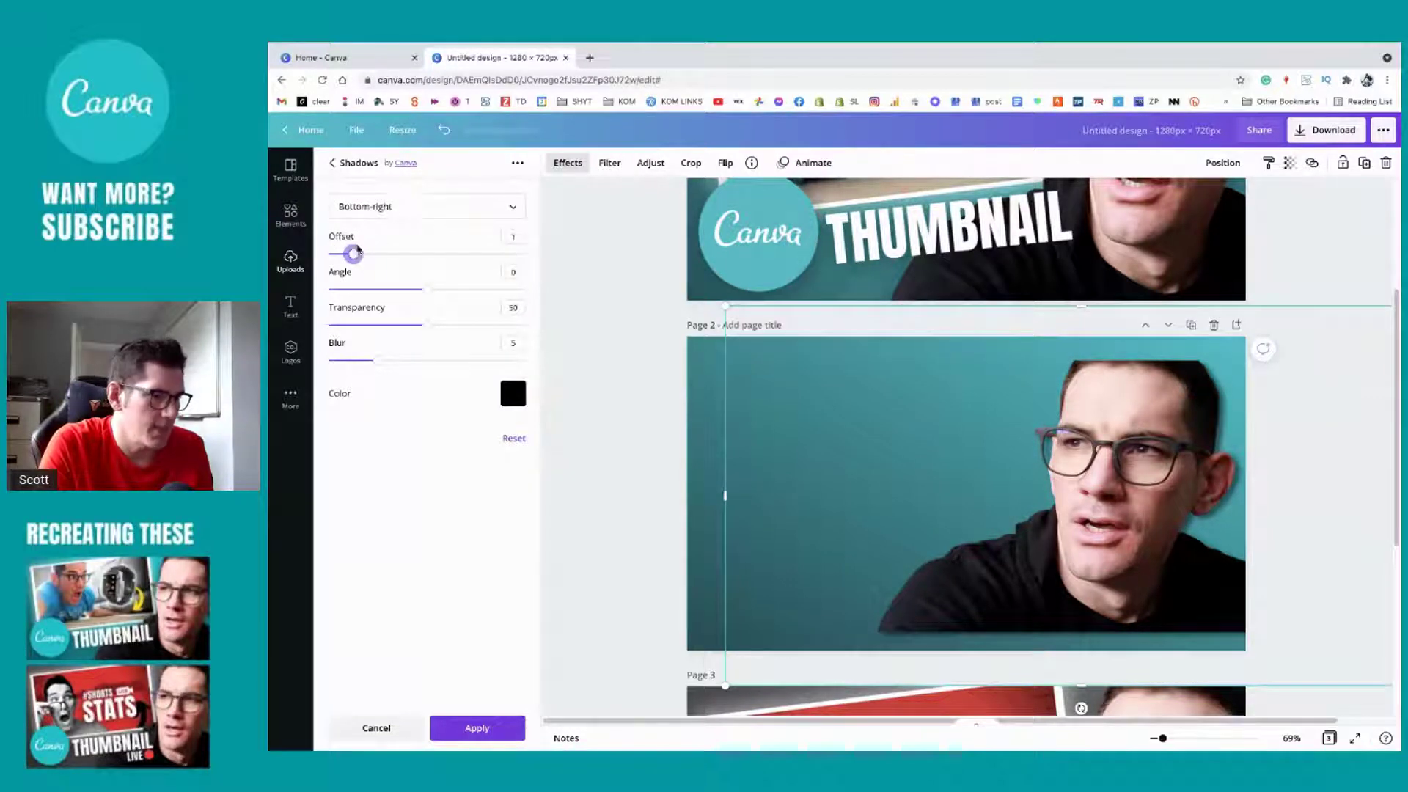
Step: Try the portrait's shadow toward the Left with transparency 27 and blur 13, and compare it with the example pages
click(387, 208)
scroll(386, 224, down, 1)
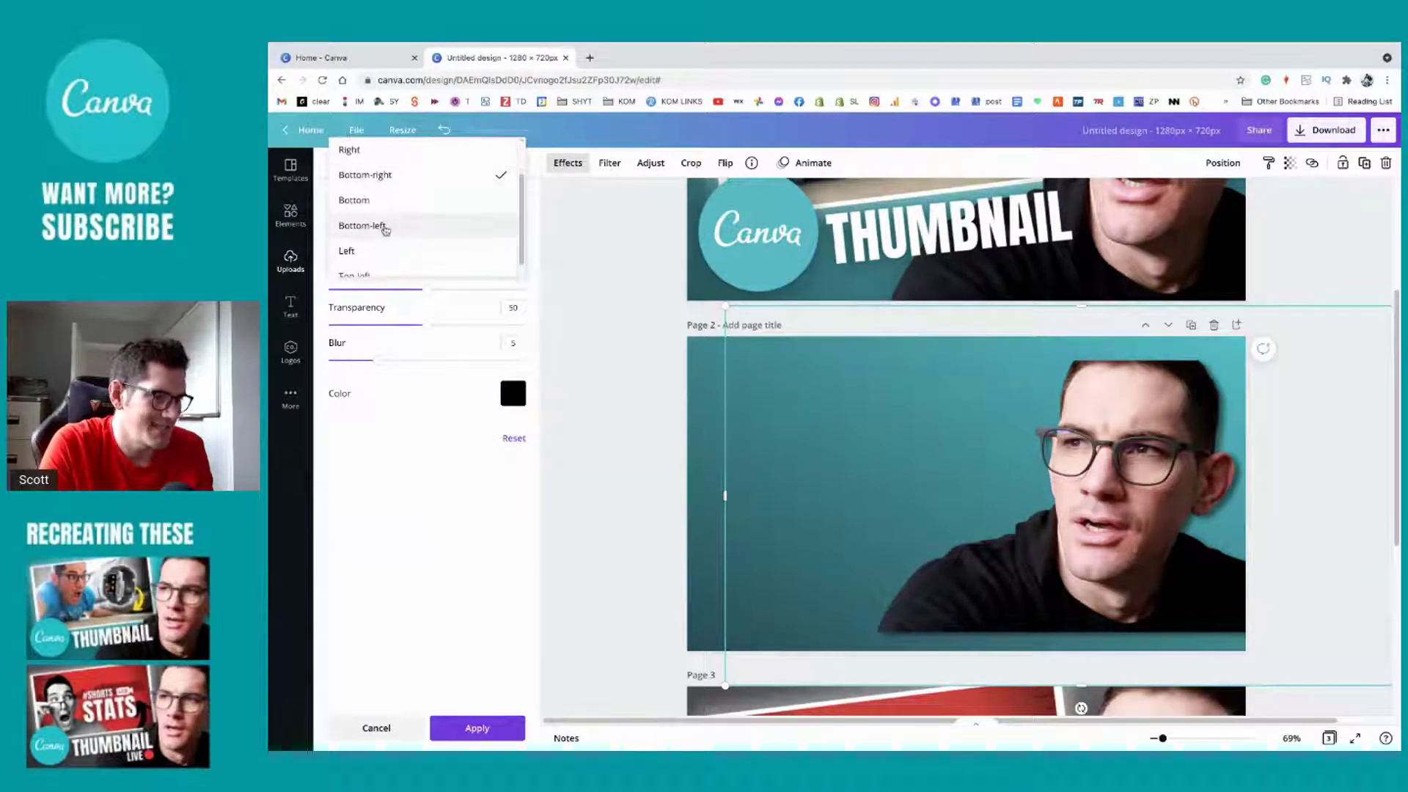
click(364, 251)
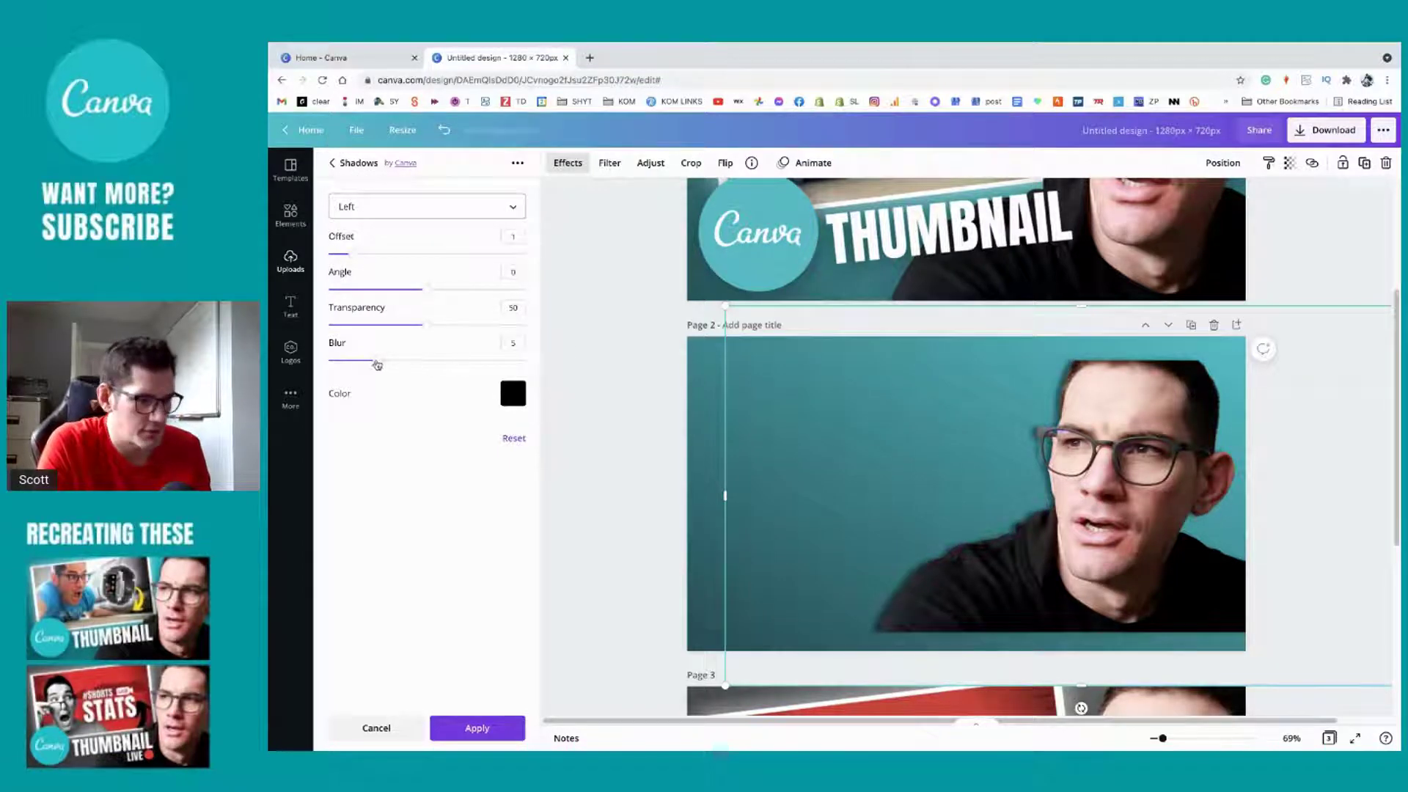
drag(373, 360, 420, 294)
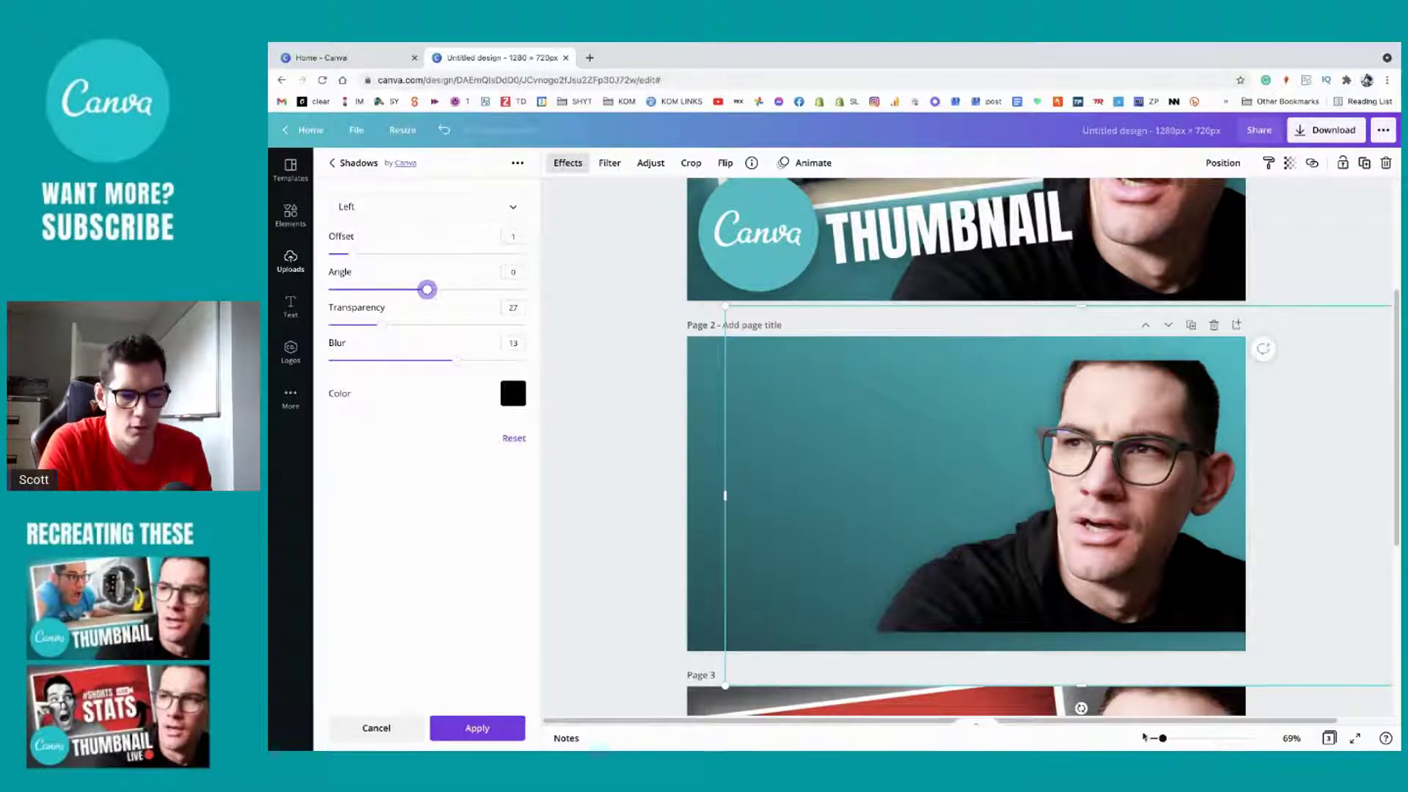
drag(1162, 739, 1154, 744)
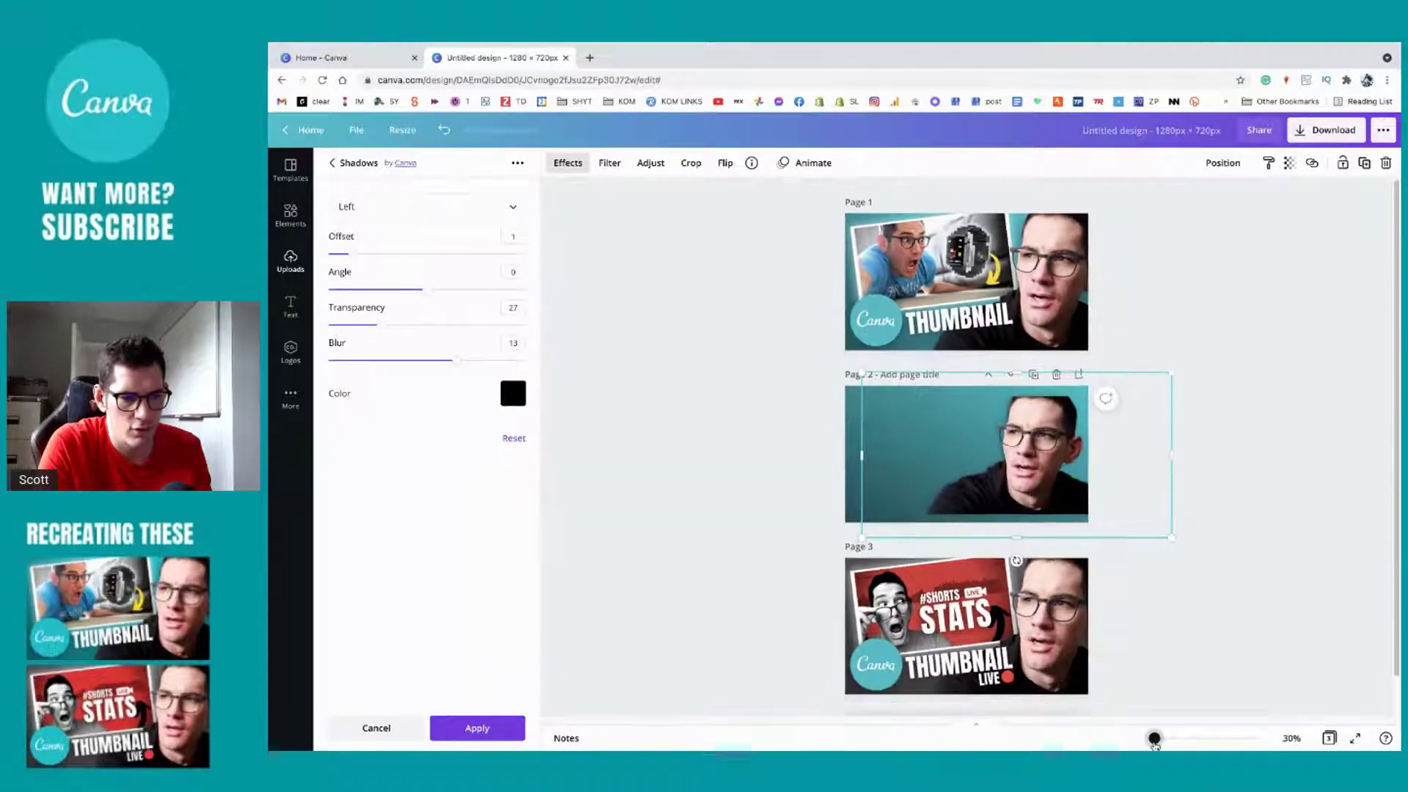
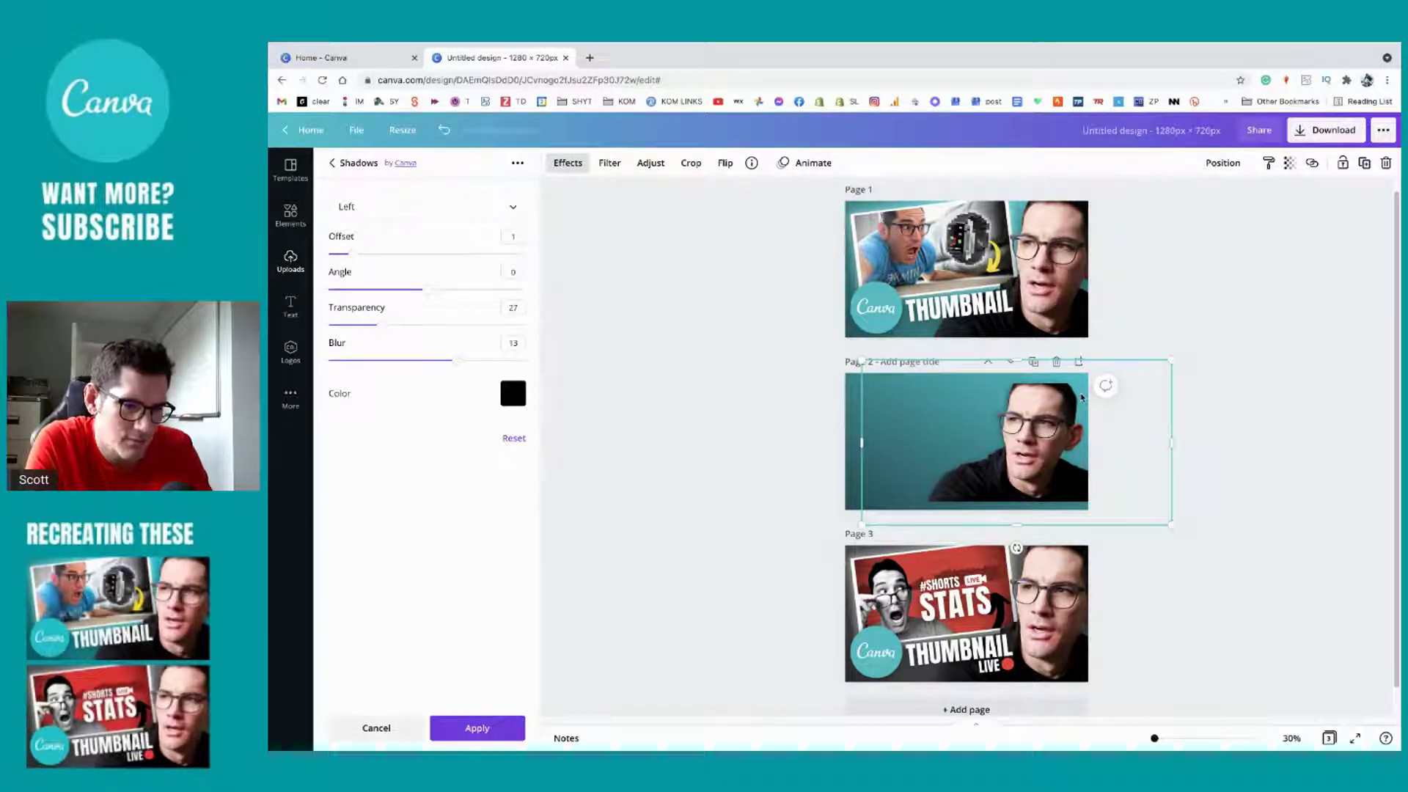
click(1164, 437)
Step: Replace page 2's portrait cutout with a fresh copy of the original portrait photo from the uploads
click(1010, 451)
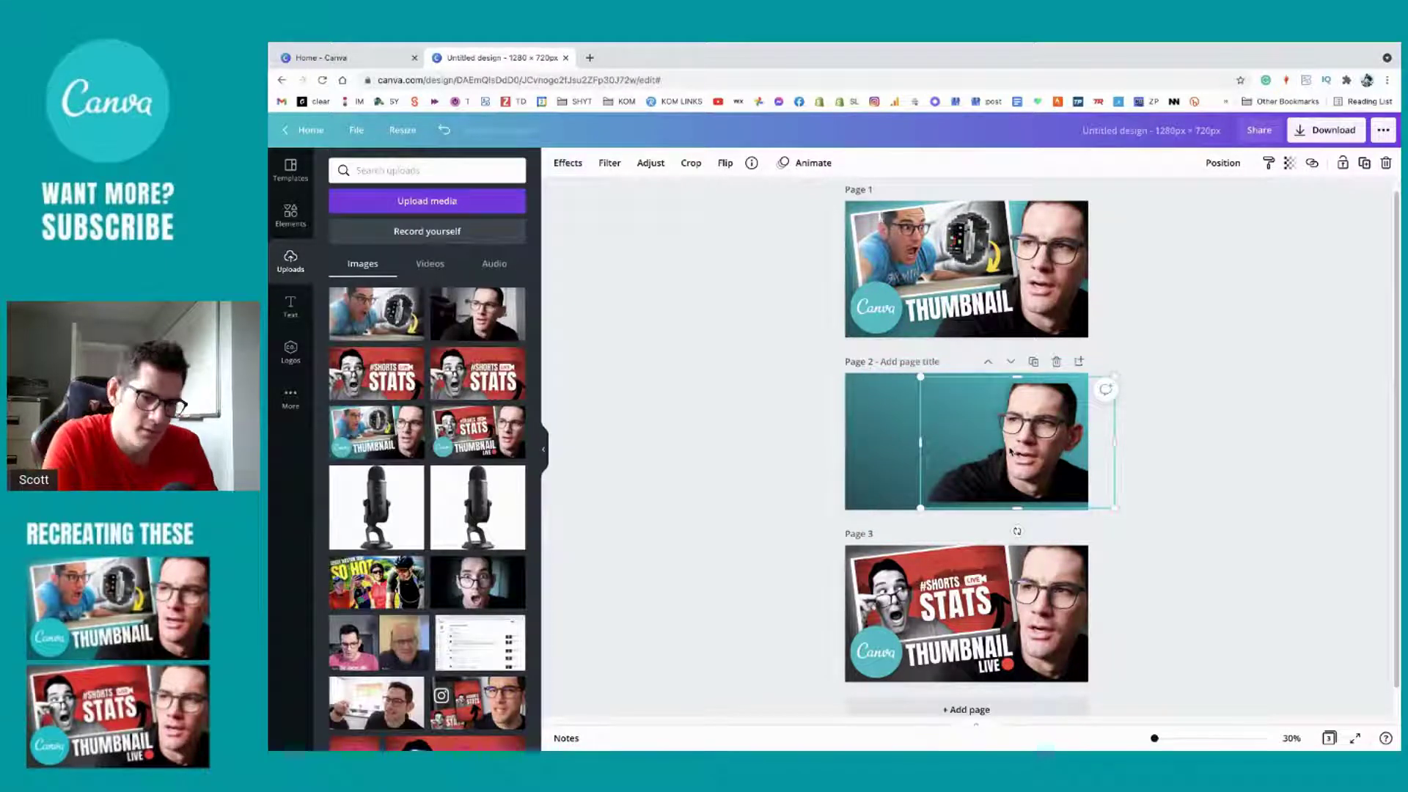
key(Delete)
click(477, 314)
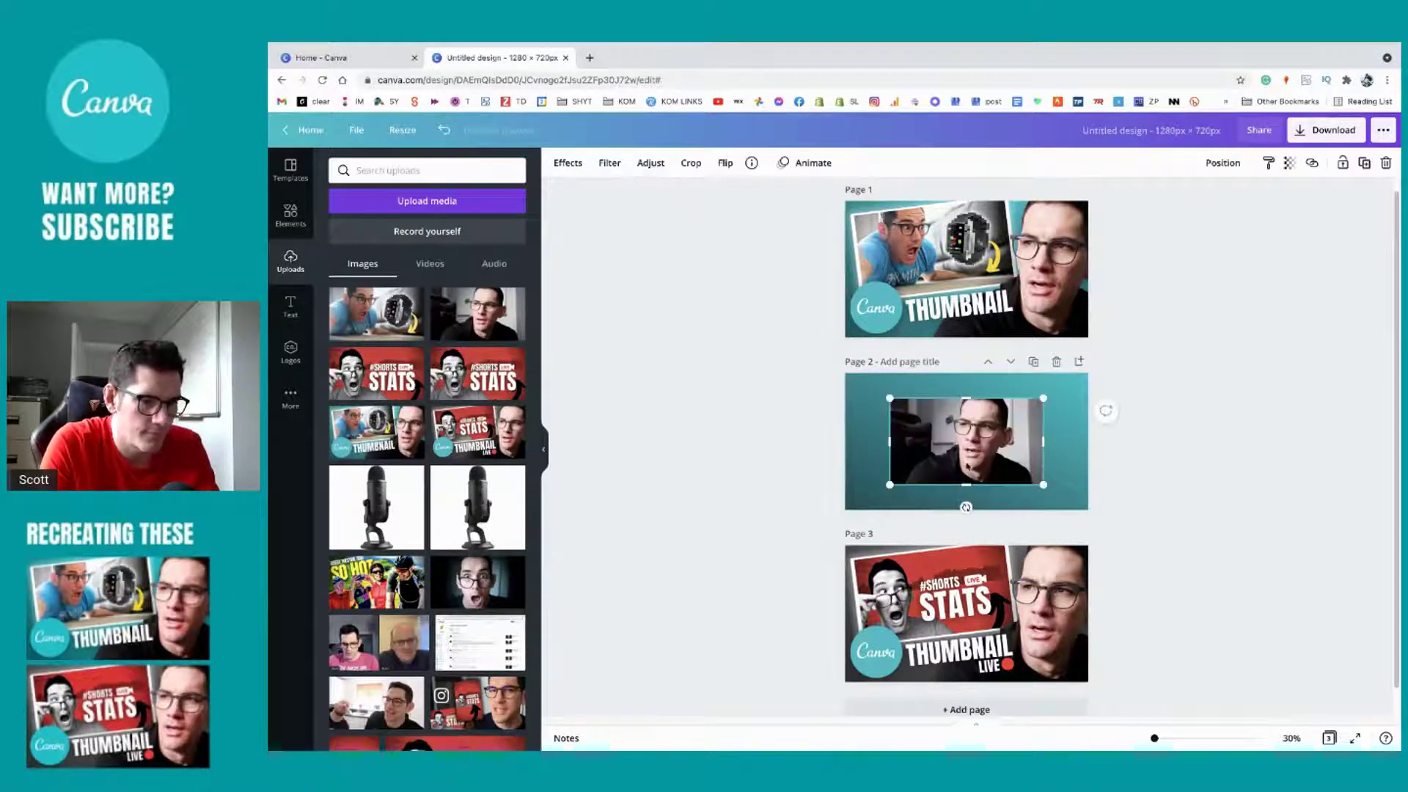
Step: Remove the background from the newly added portrait photo on page 2 with Background Remover
click(567, 163)
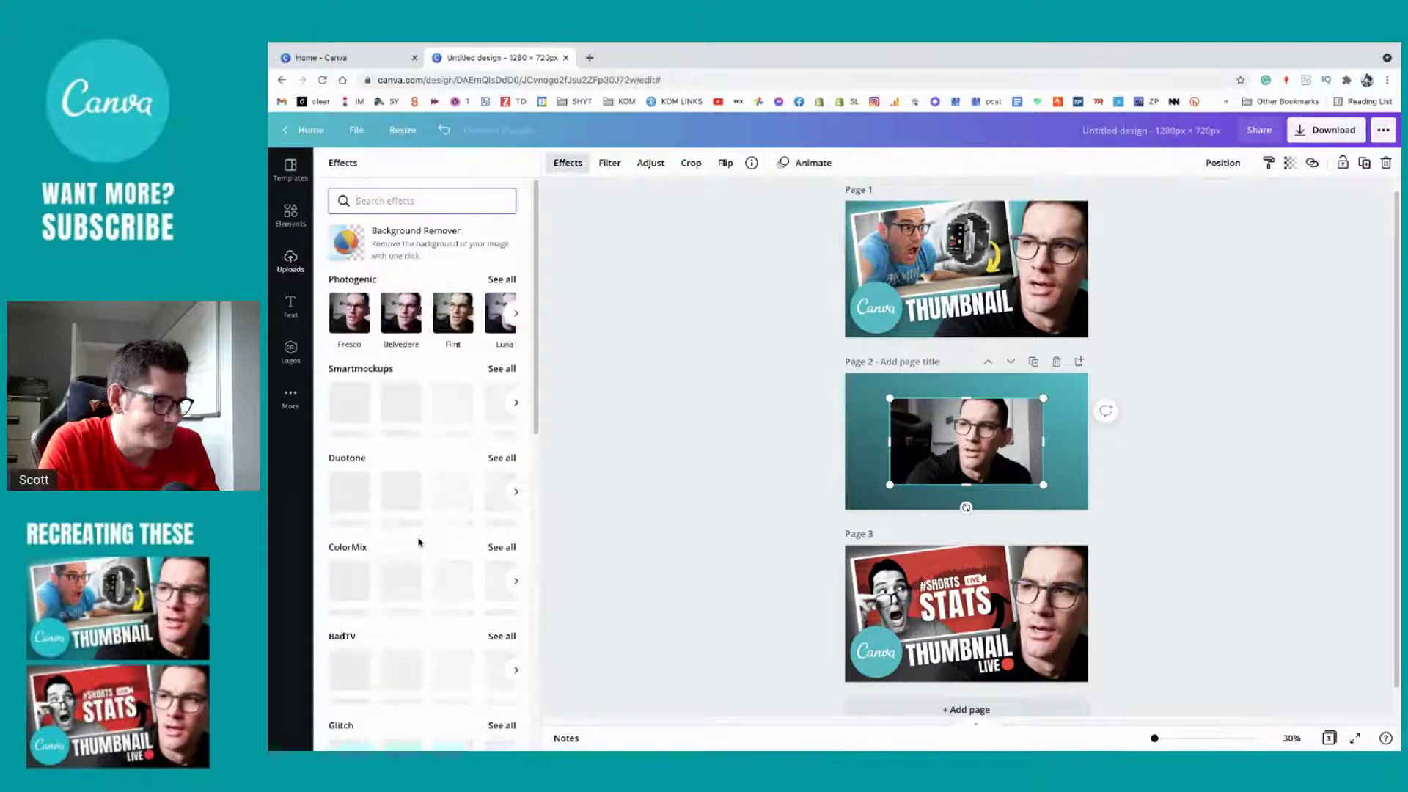
scroll(418, 540, down, 2)
scroll(418, 541, down, 3)
scroll(396, 454, up, 6)
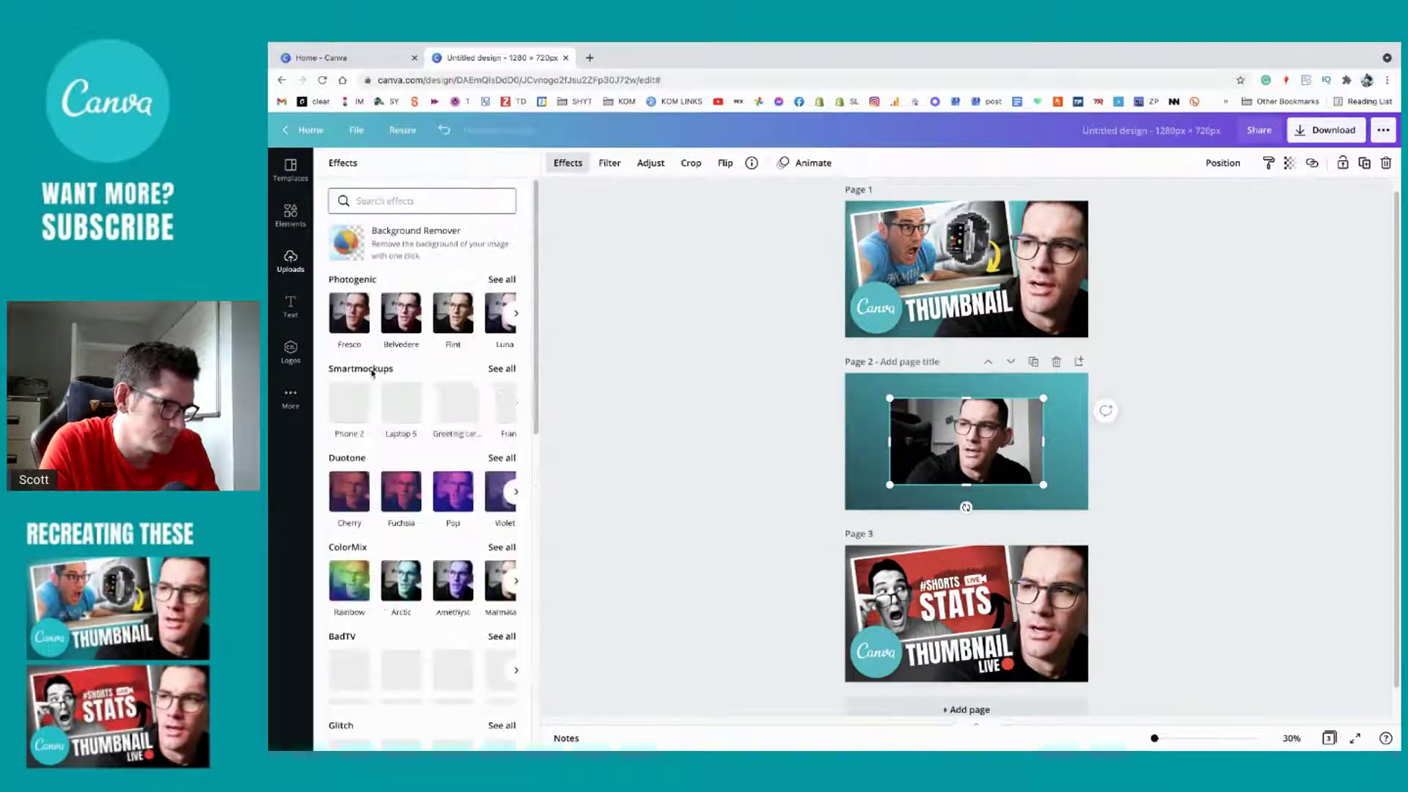
click(369, 245)
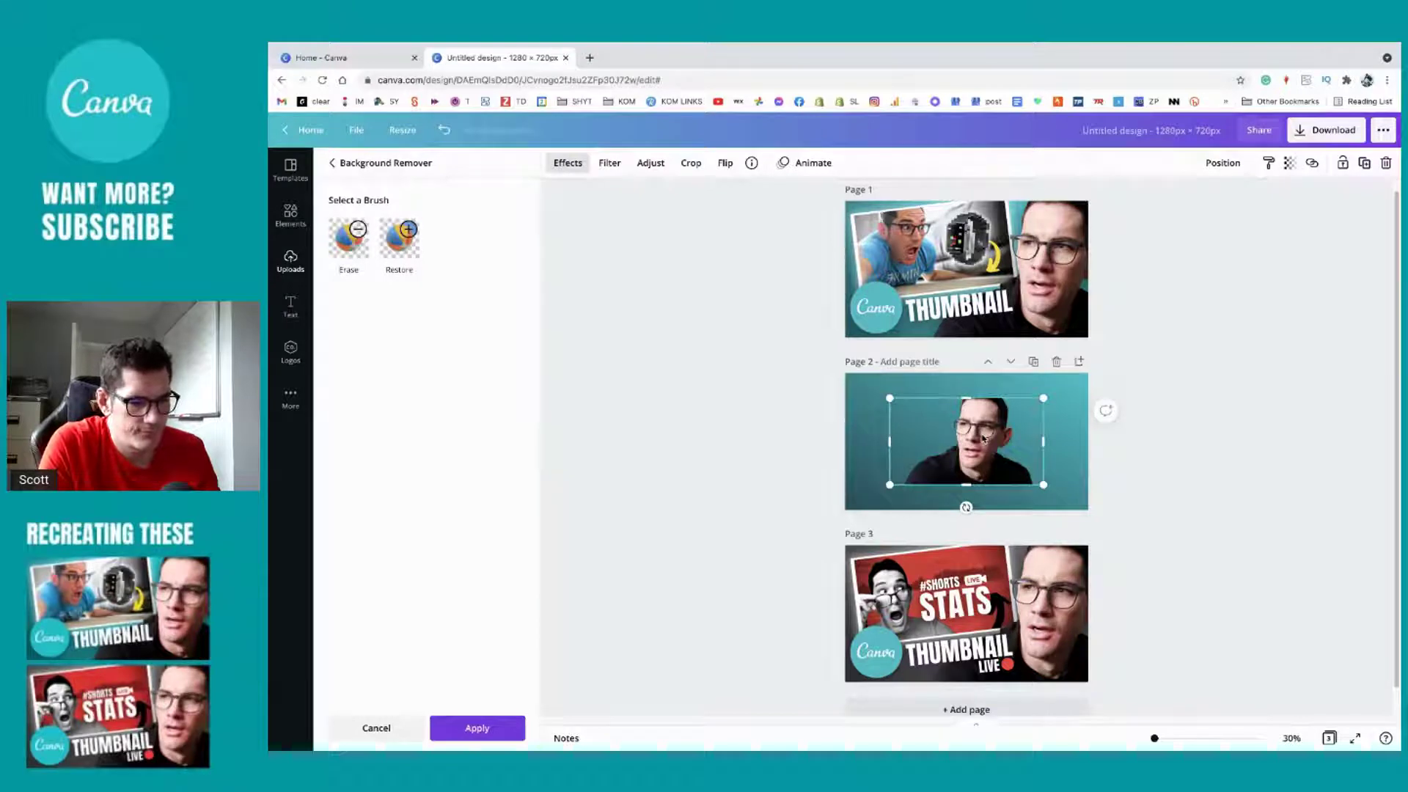
Step: Undo the portrait replacement and background removal to bring back the earlier cropped cutout on page 2
key(super+z)
key(super+z)
key(super+z)
key(super+z)
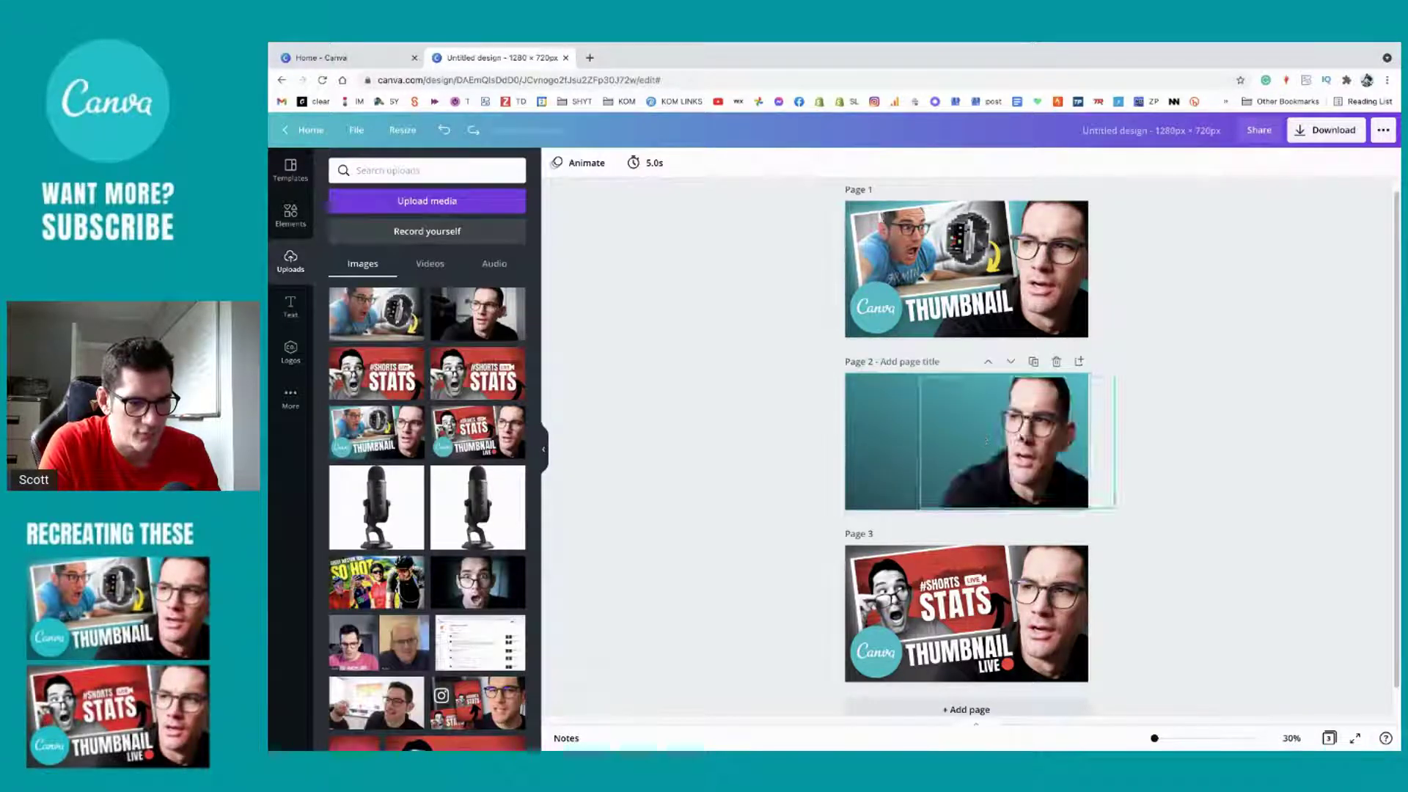
key(super+z)
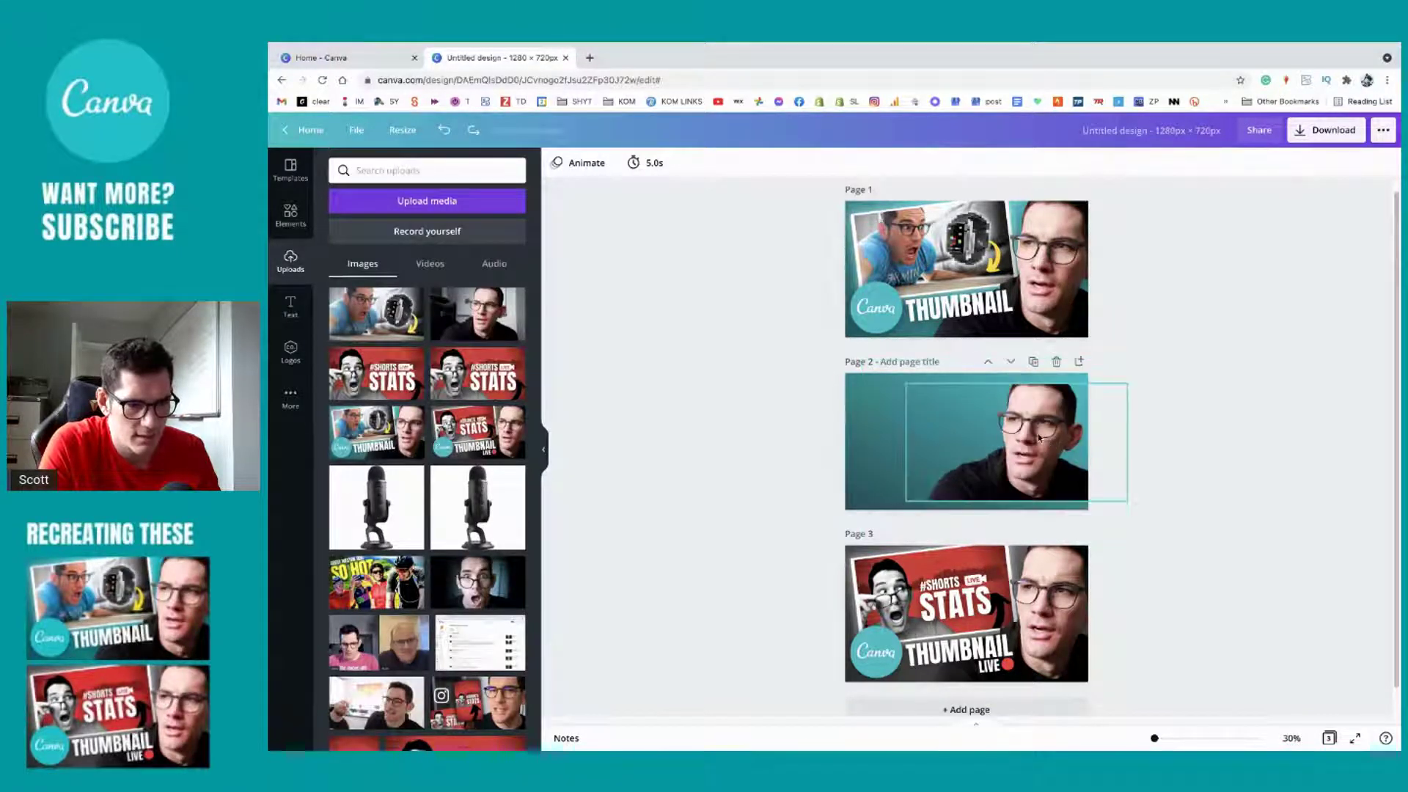
key(super+z)
Step: Crop the empty margins above, below and left of the restored portrait cutout and move it fully inside page 2
click(1019, 386)
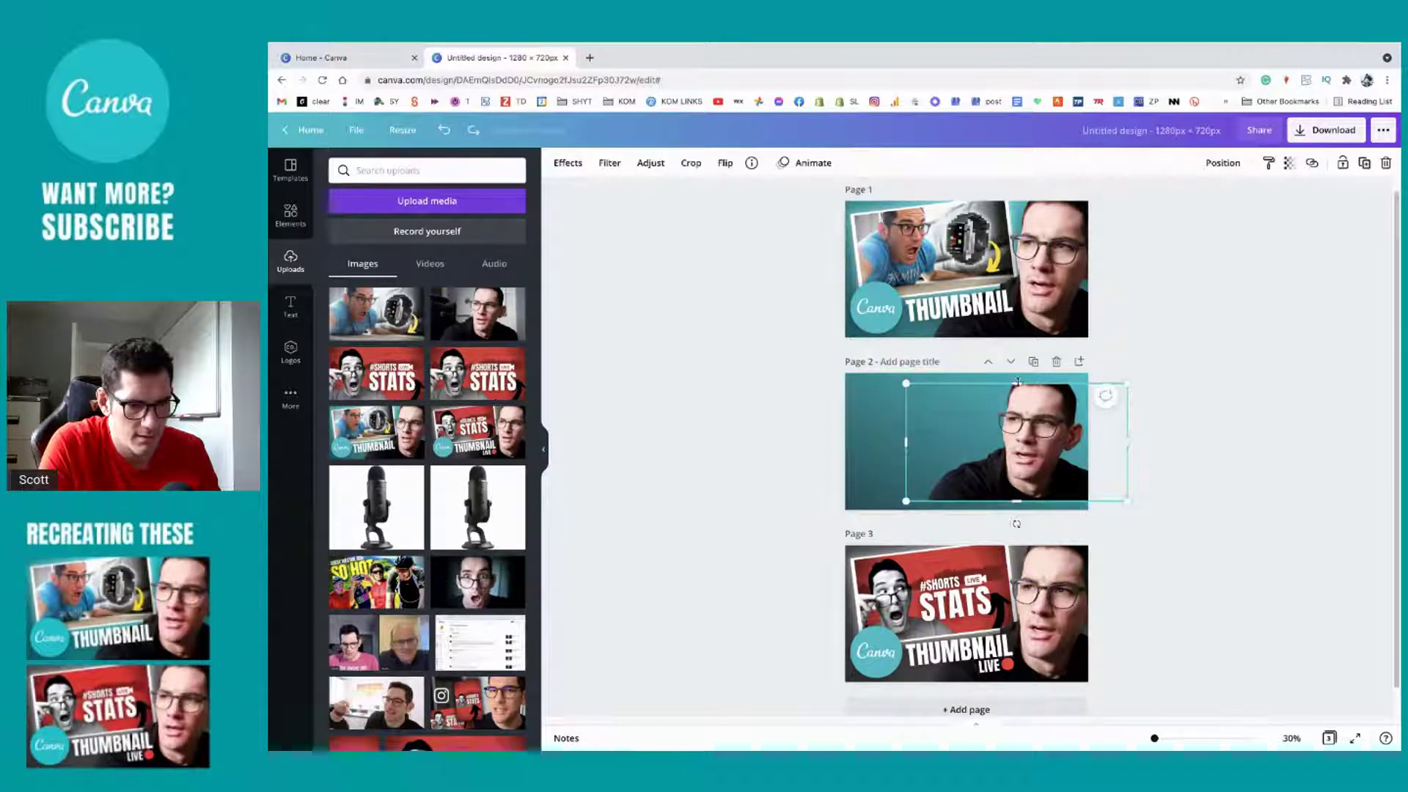
drag(1018, 382, 1019, 384)
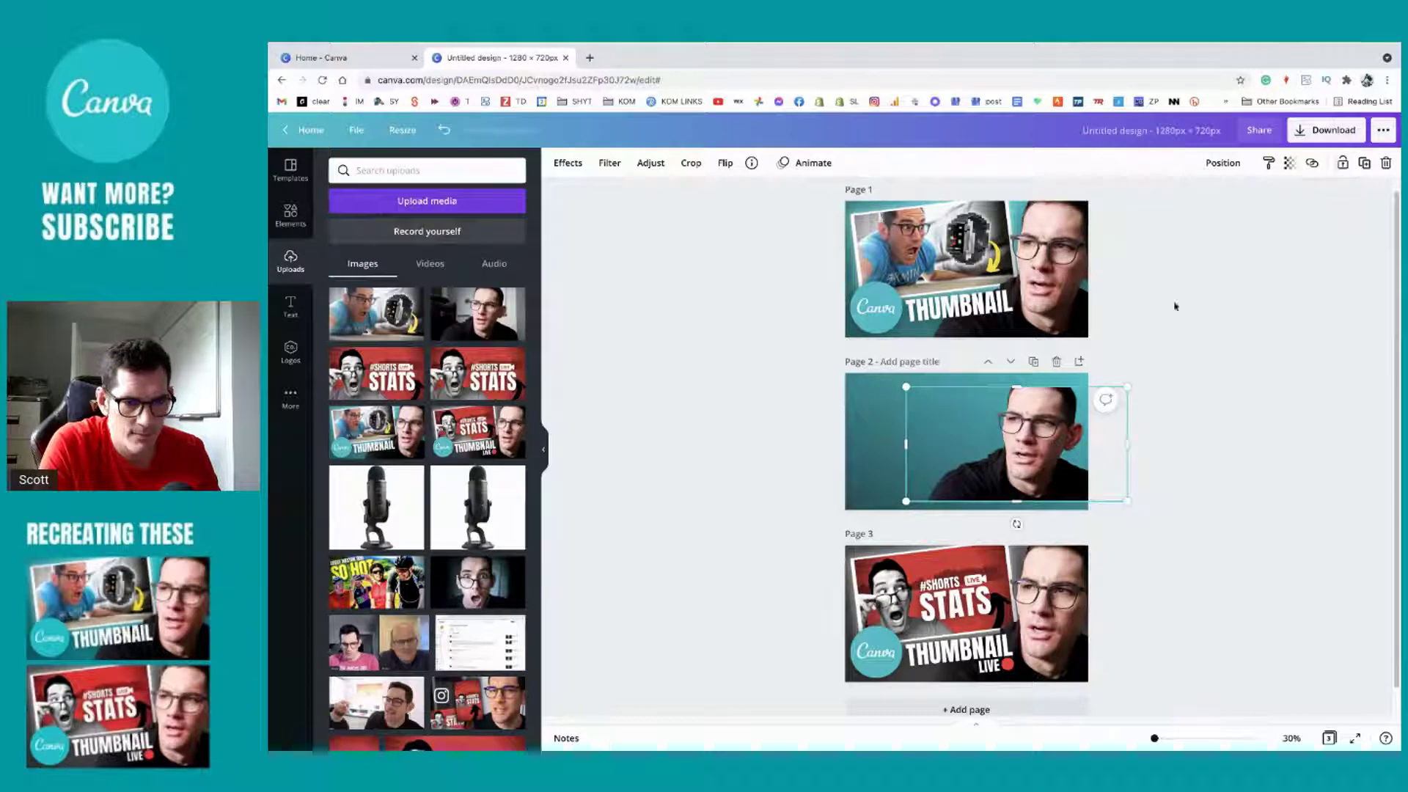
drag(918, 443, 925, 443)
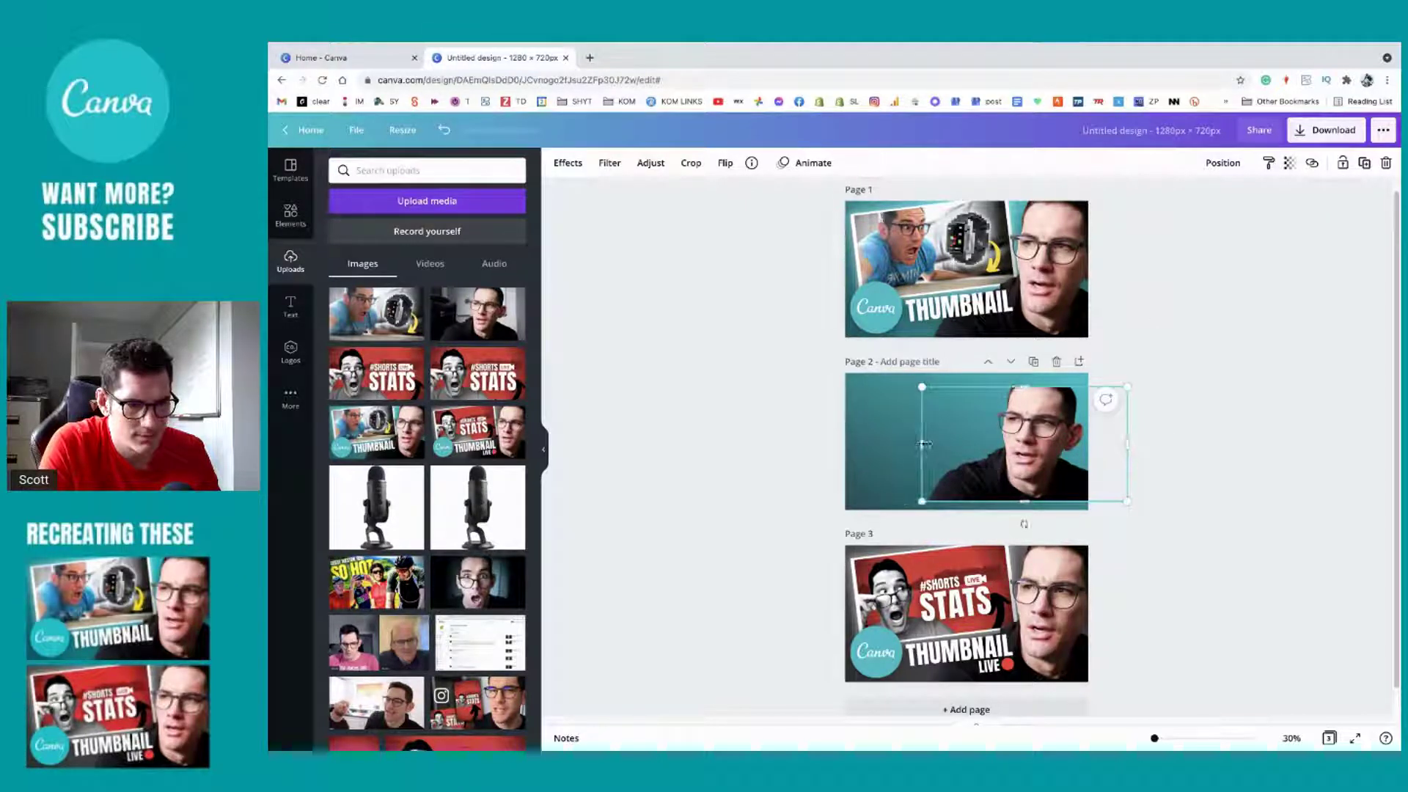
drag(1025, 508, 998, 466)
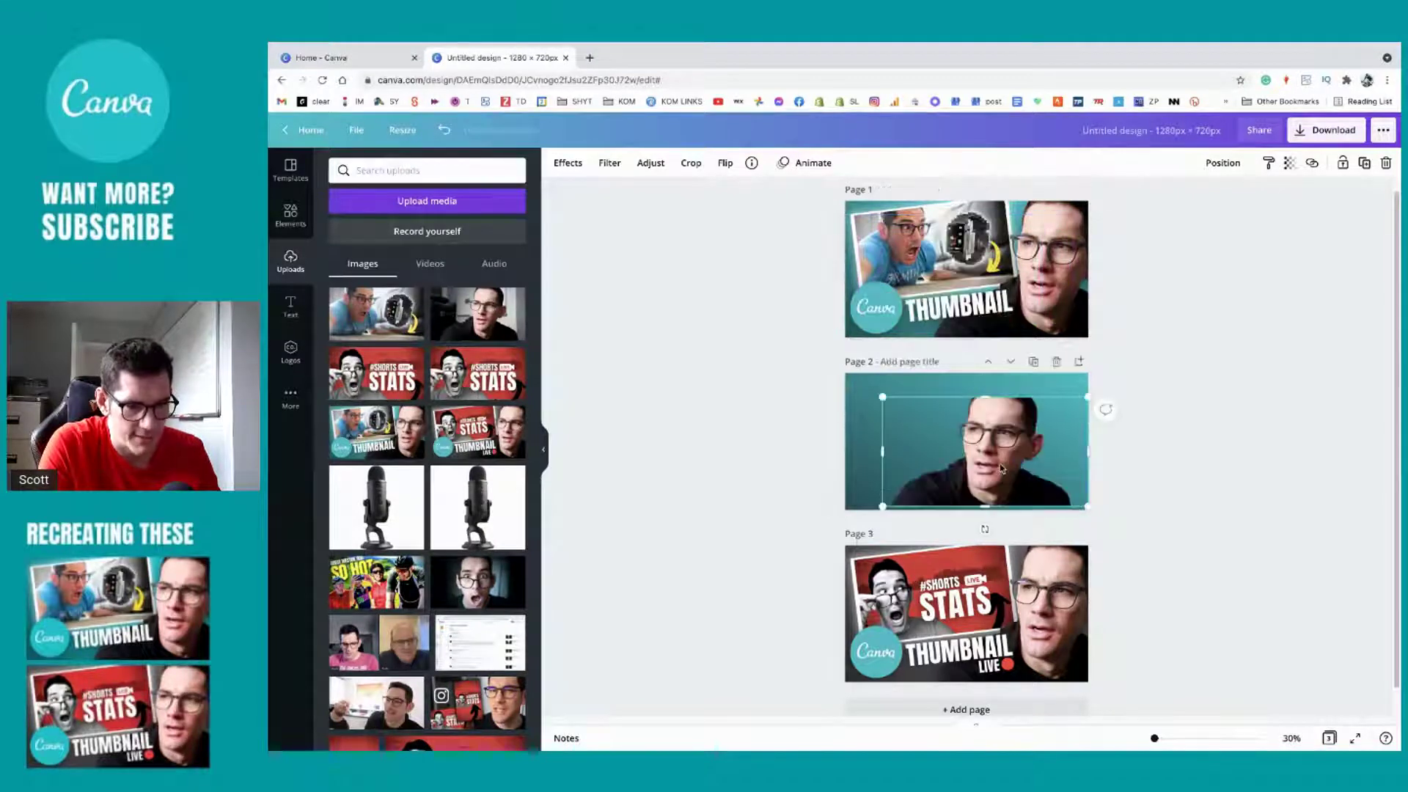
Step: Replace page 2's cropped portrait cutout with the original photo from the uploads and remove its background with Background Remover
drag(882, 451, 913, 450)
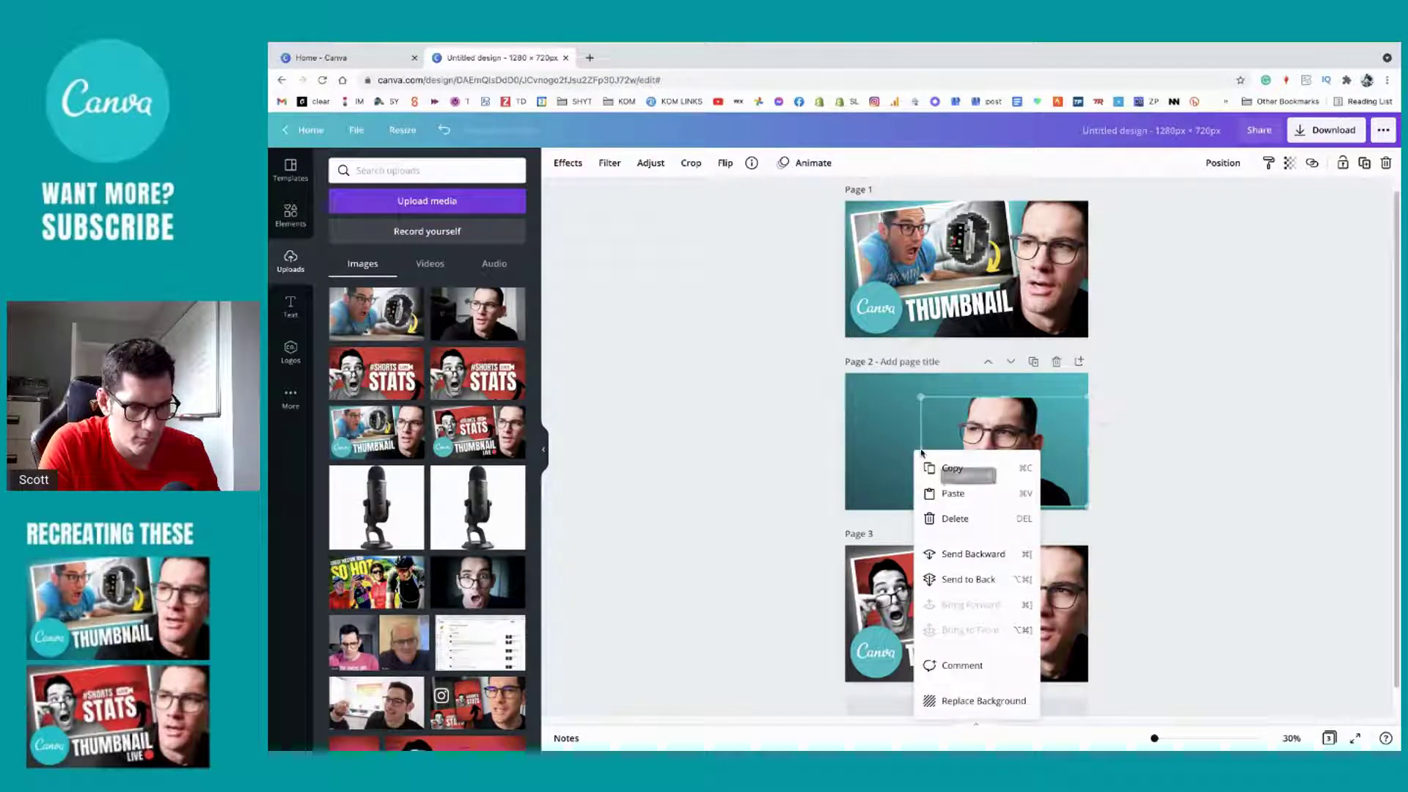
drag(921, 449, 890, 448)
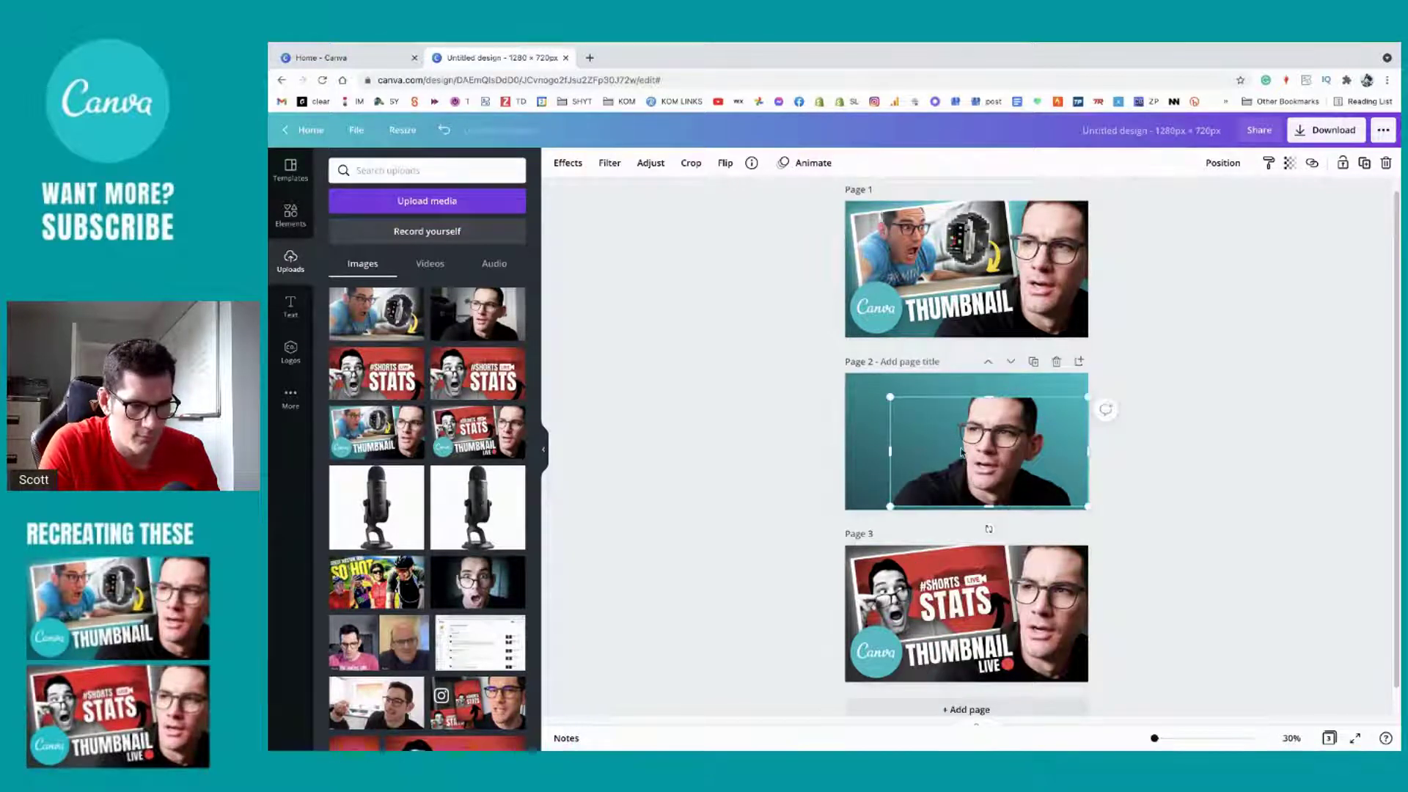
key(Delete)
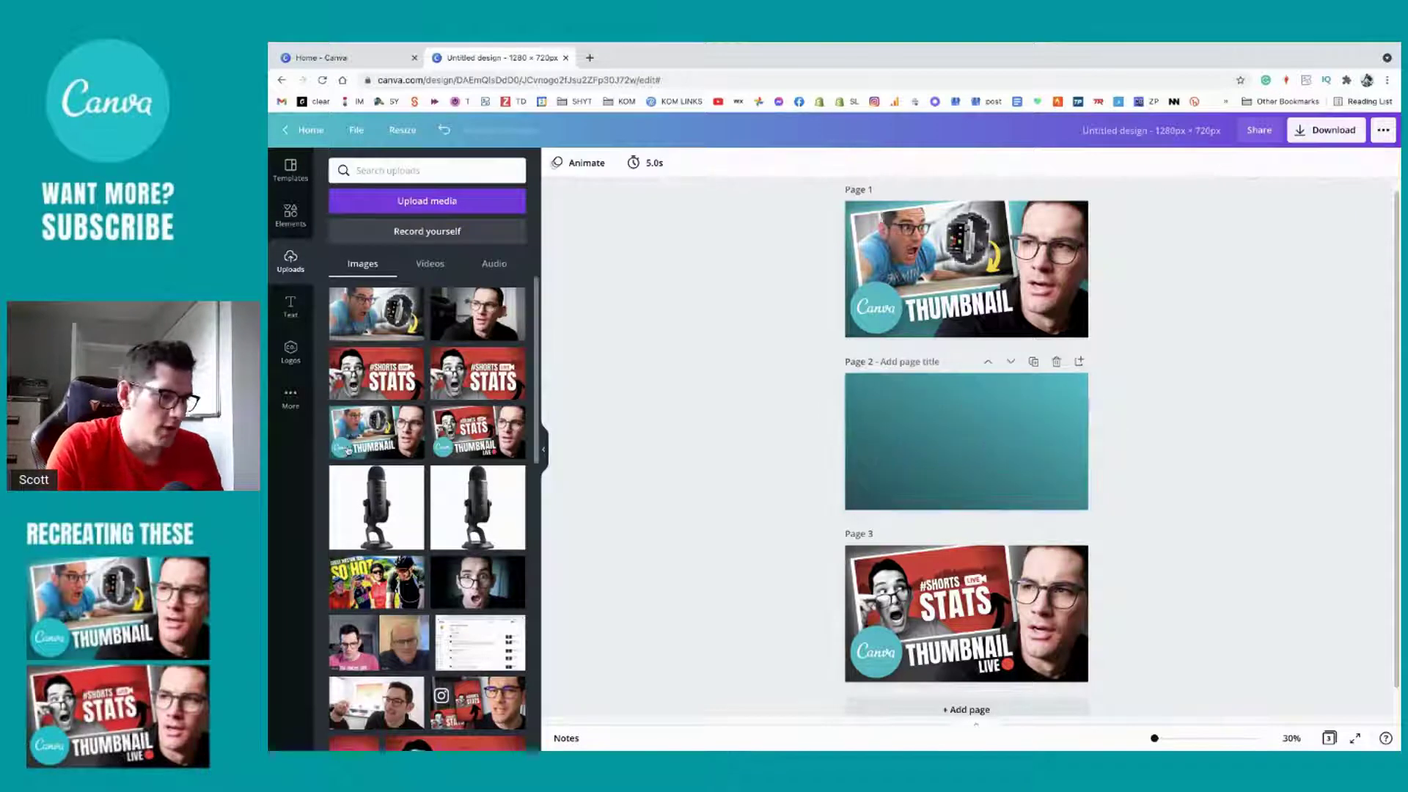
click(477, 314)
drag(1012, 469, 1033, 469)
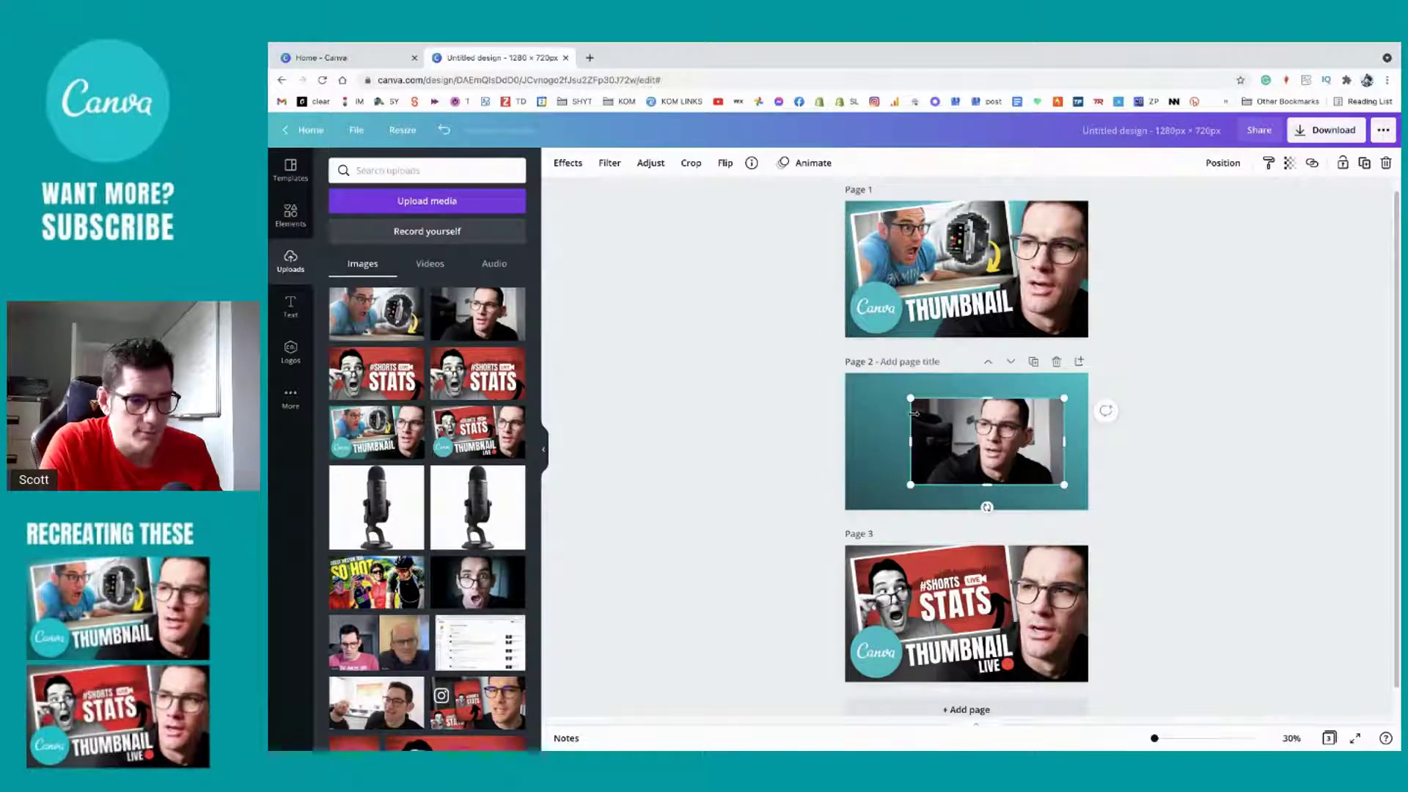
click(569, 162)
click(404, 234)
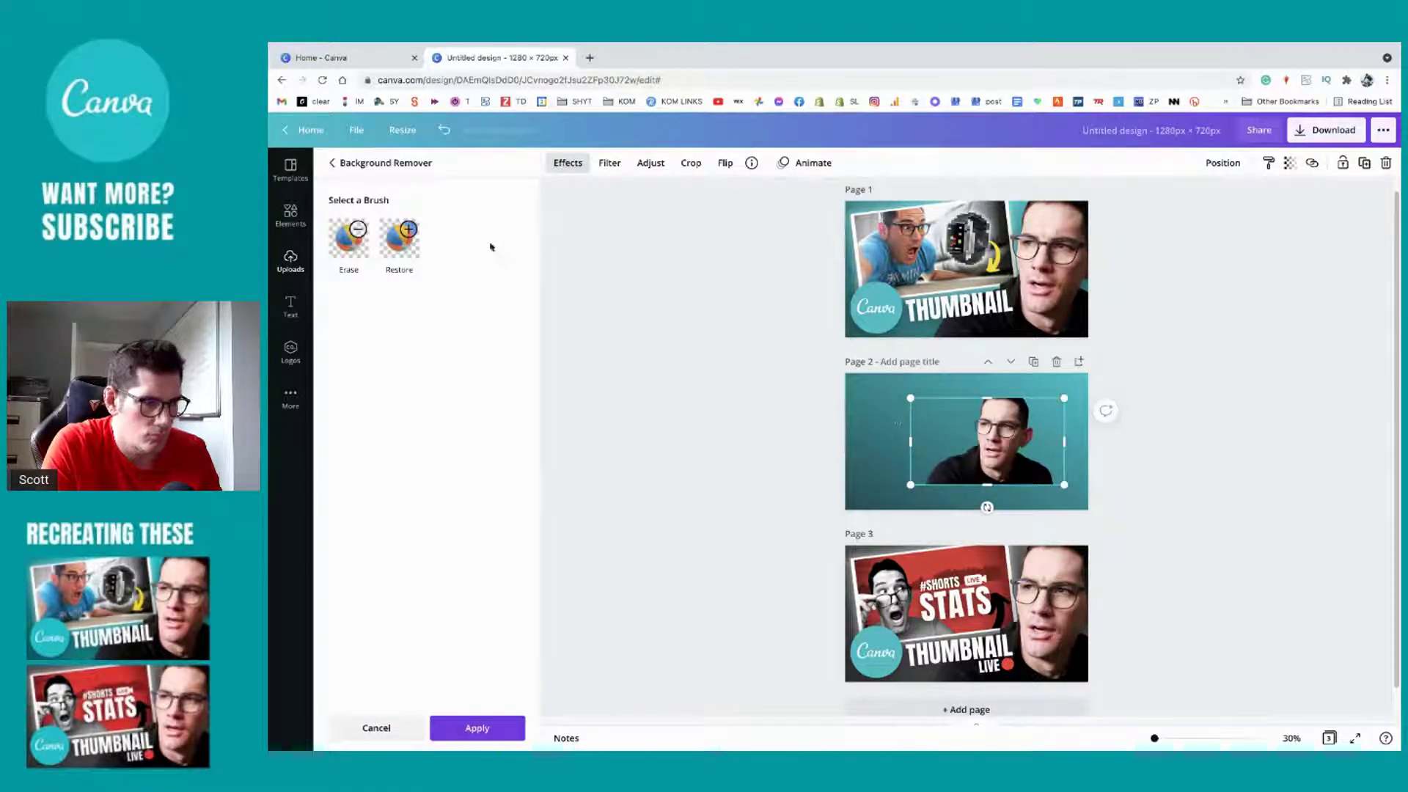
Step: Restore the missing outer corner of the glasses frame with the Restore brush at size 5, showing the original image as a guide
click(348, 238)
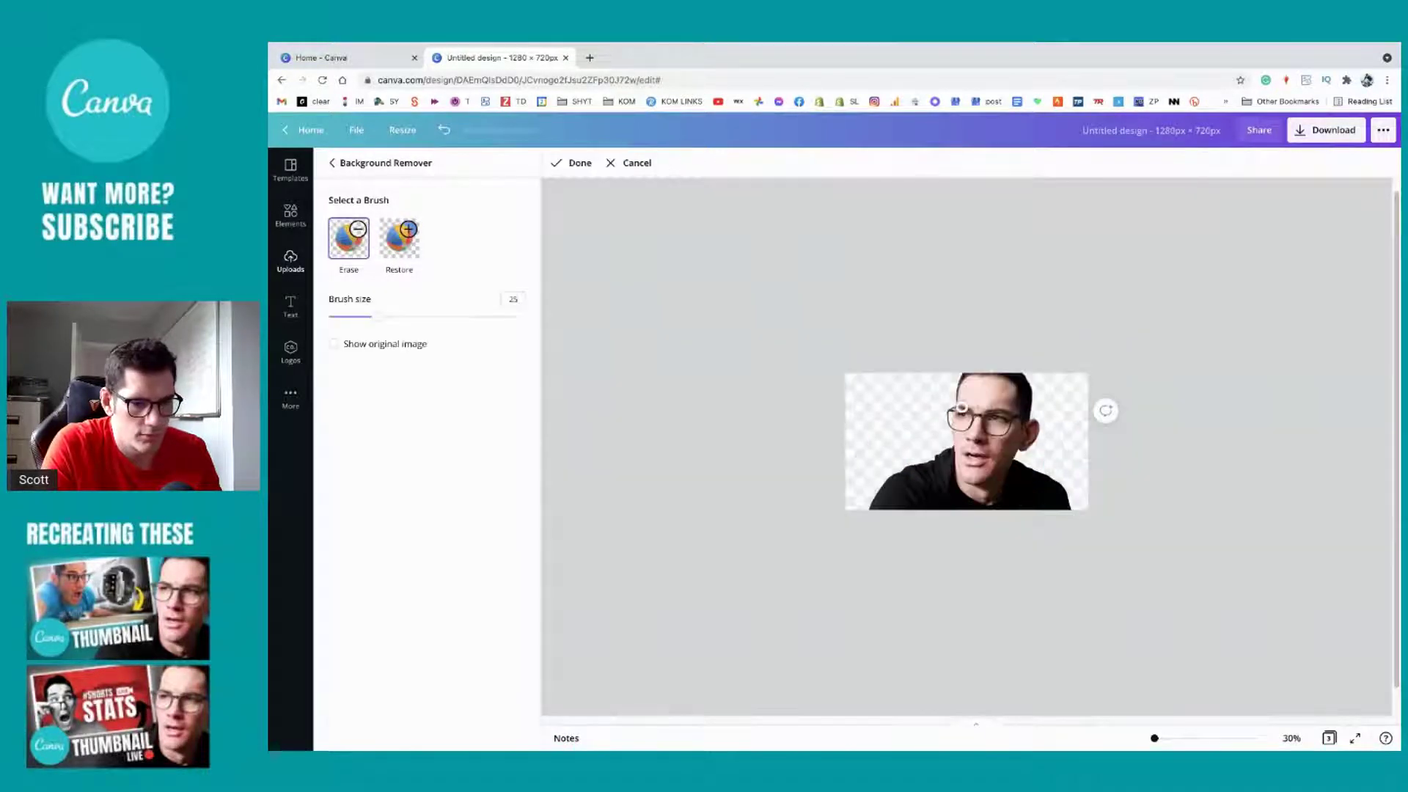
drag(1156, 738, 1219, 738)
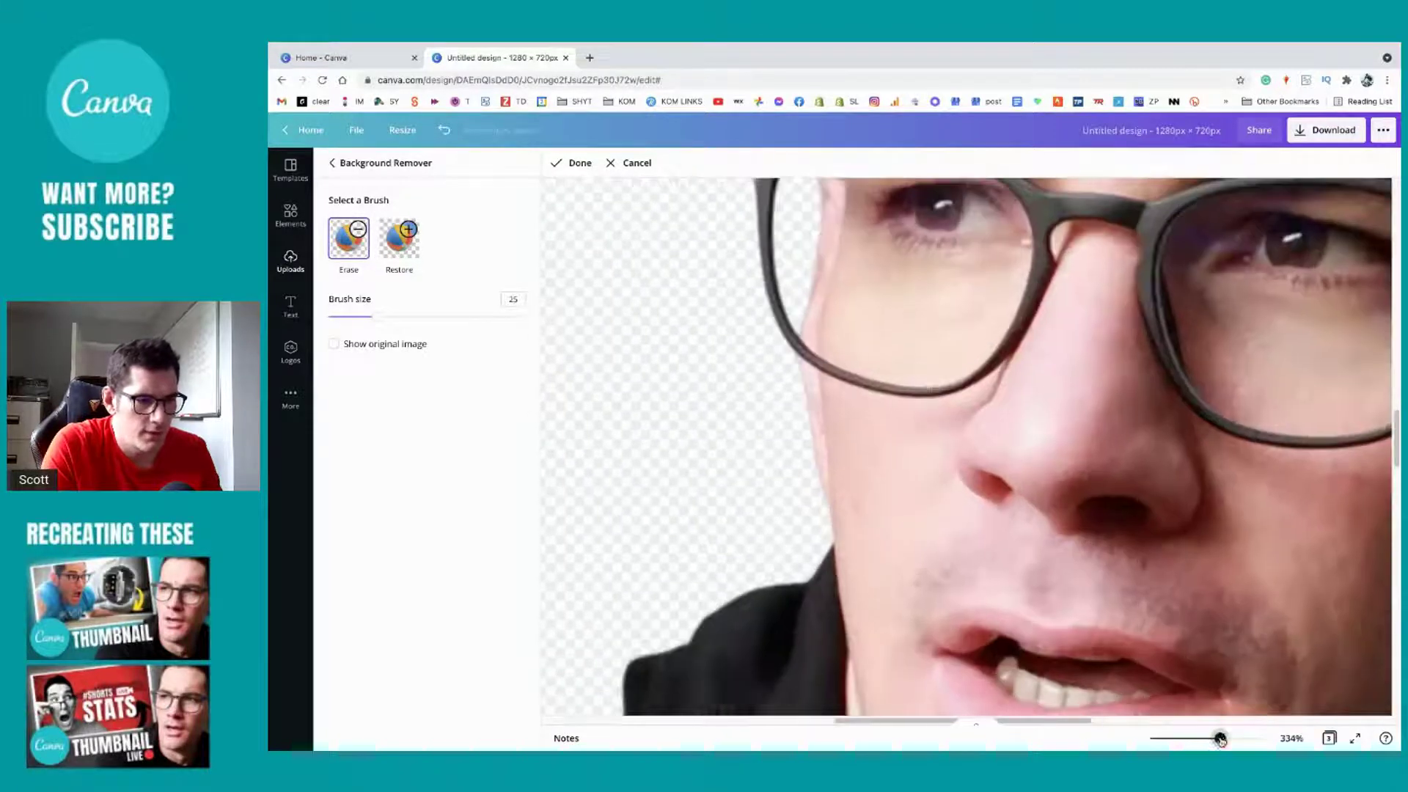
scroll(851, 438, up, 5)
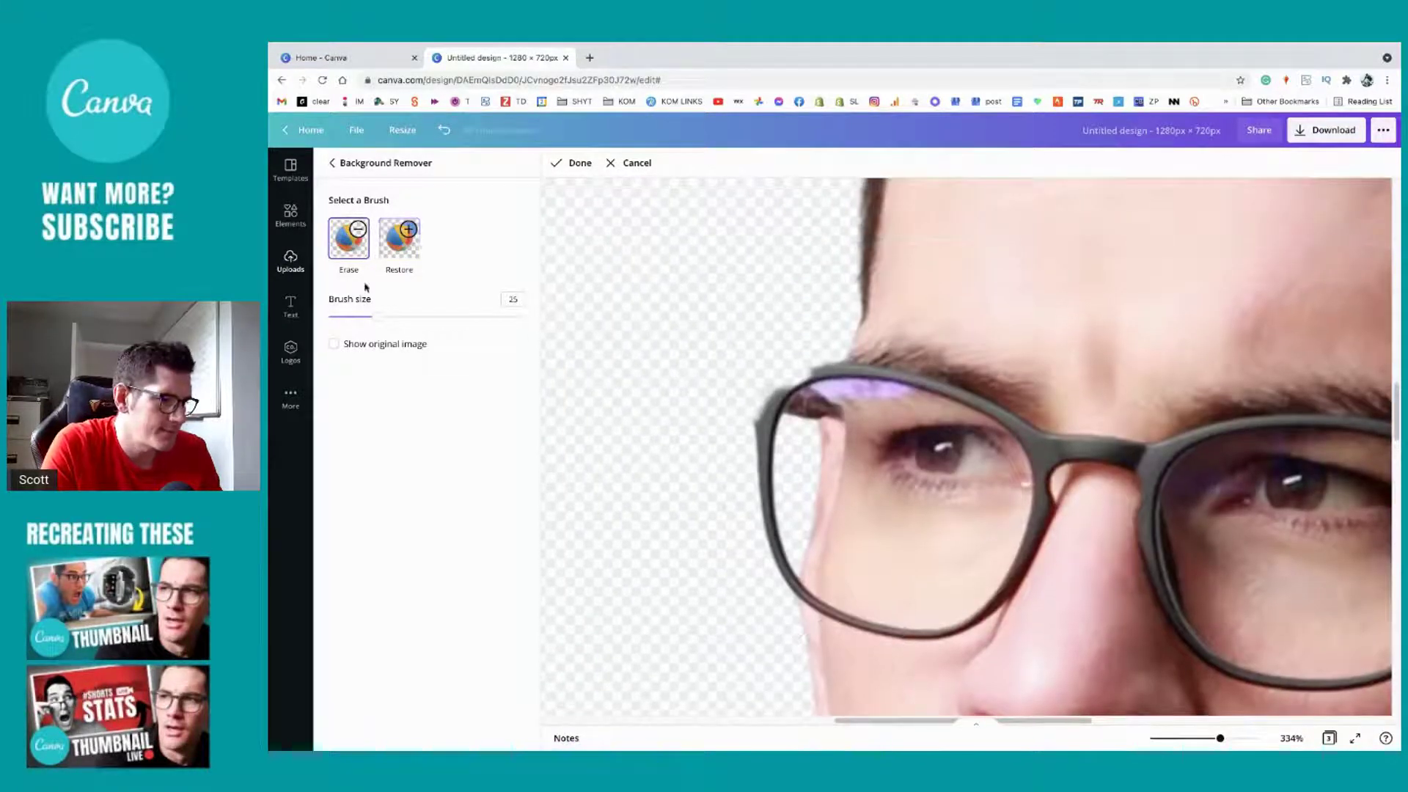
drag(371, 317, 309, 318)
click(397, 240)
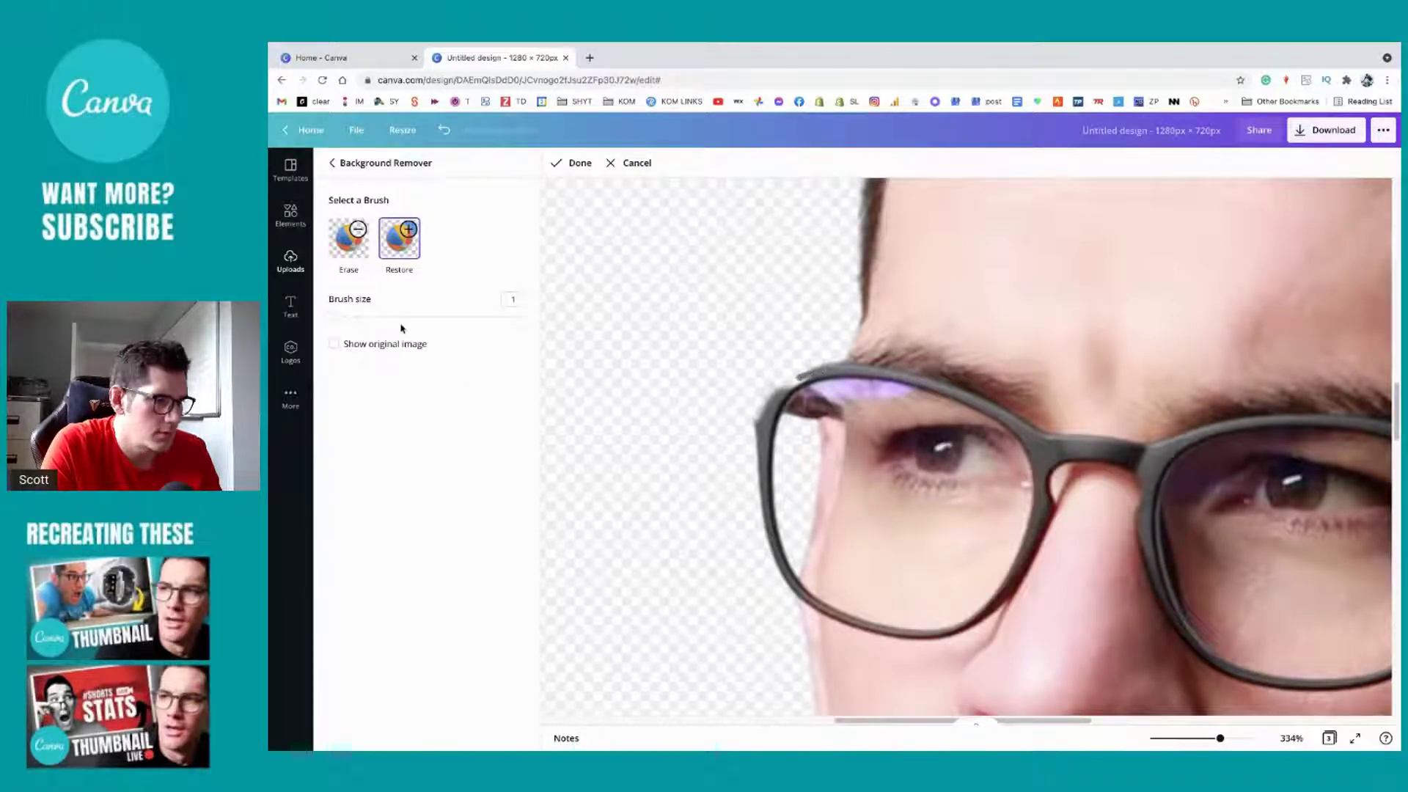
click(333, 343)
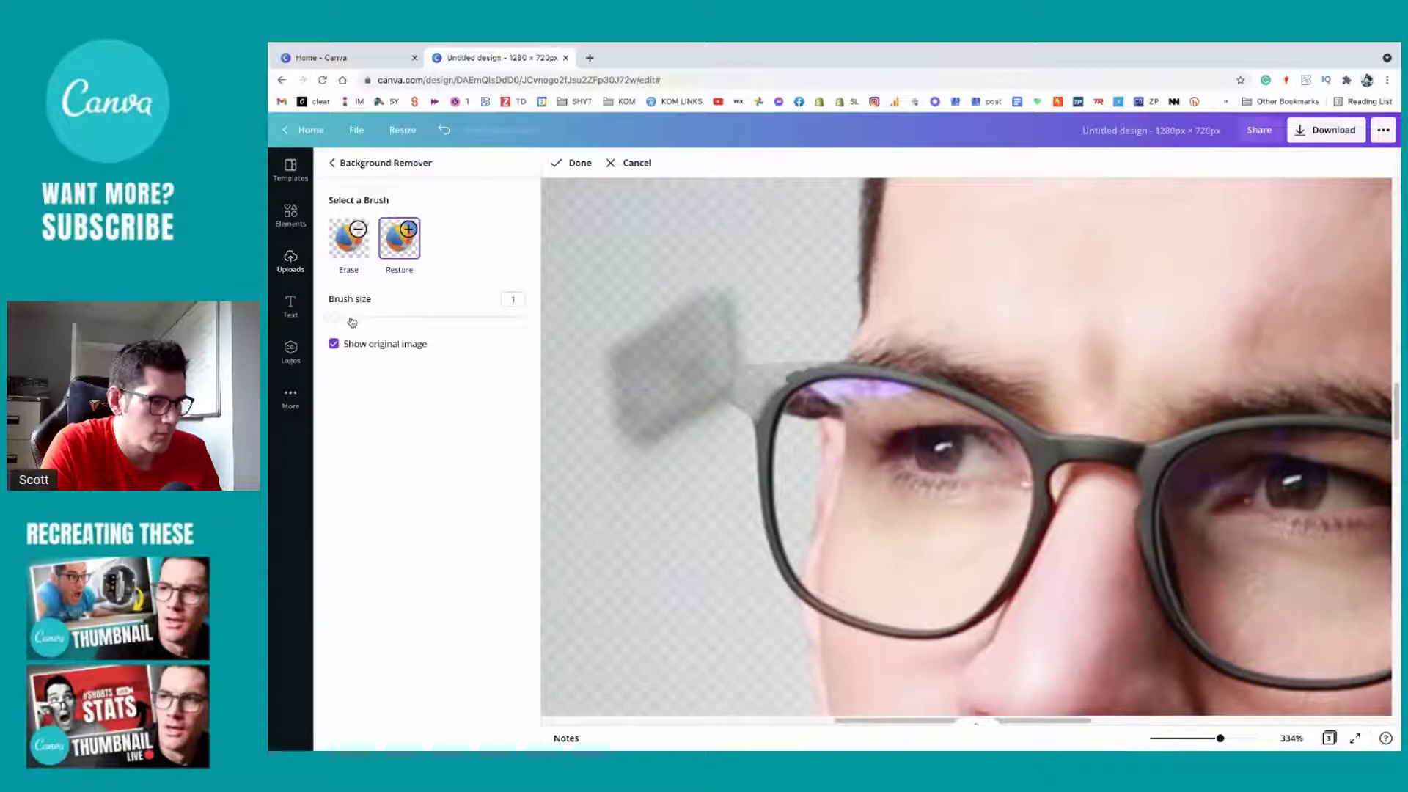
drag(352, 321, 337, 318)
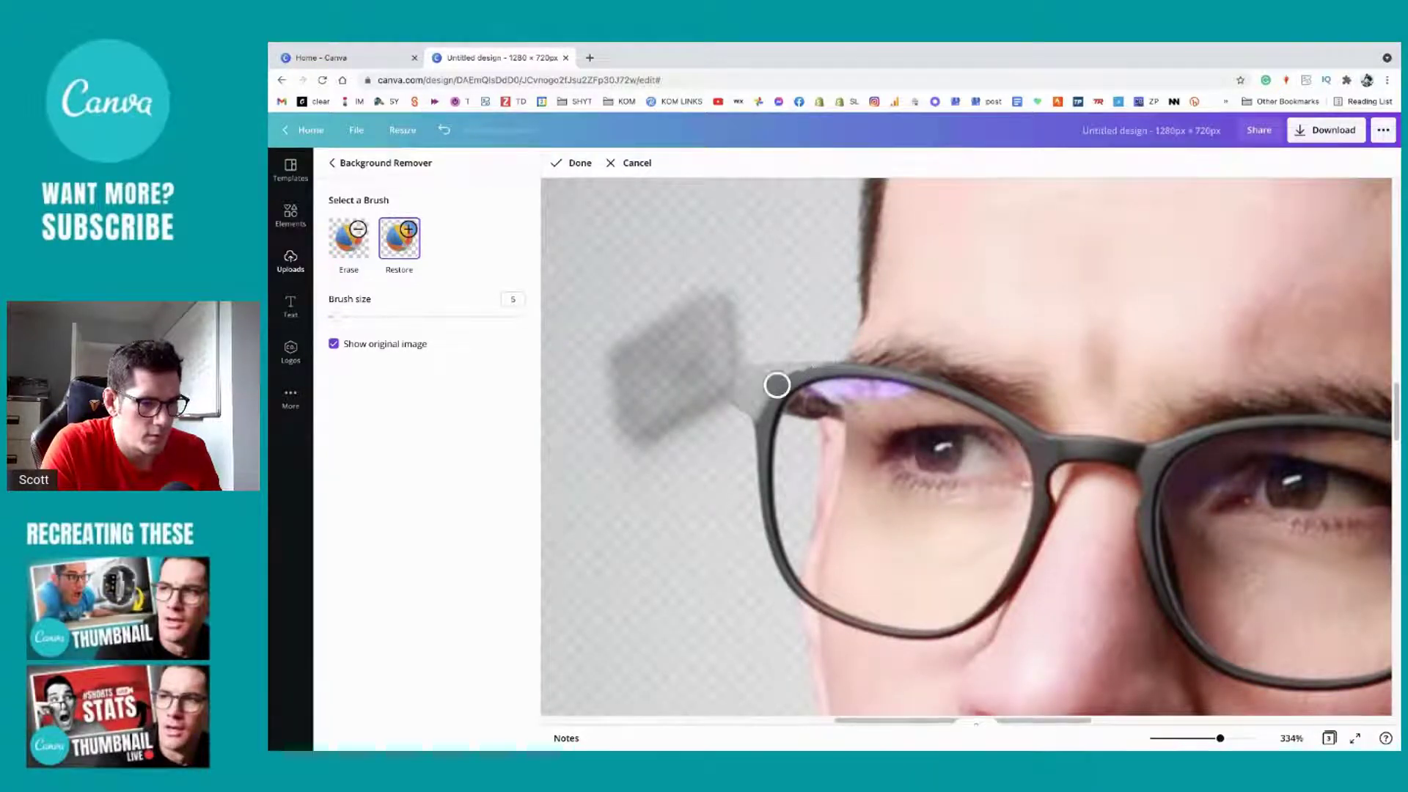
mouse_move(777, 385)
mouse_down()
mouse_move(744, 391)
mouse_move(760, 410)
mouse_move(741, 382)
mouse_move(783, 375)
mouse_up()
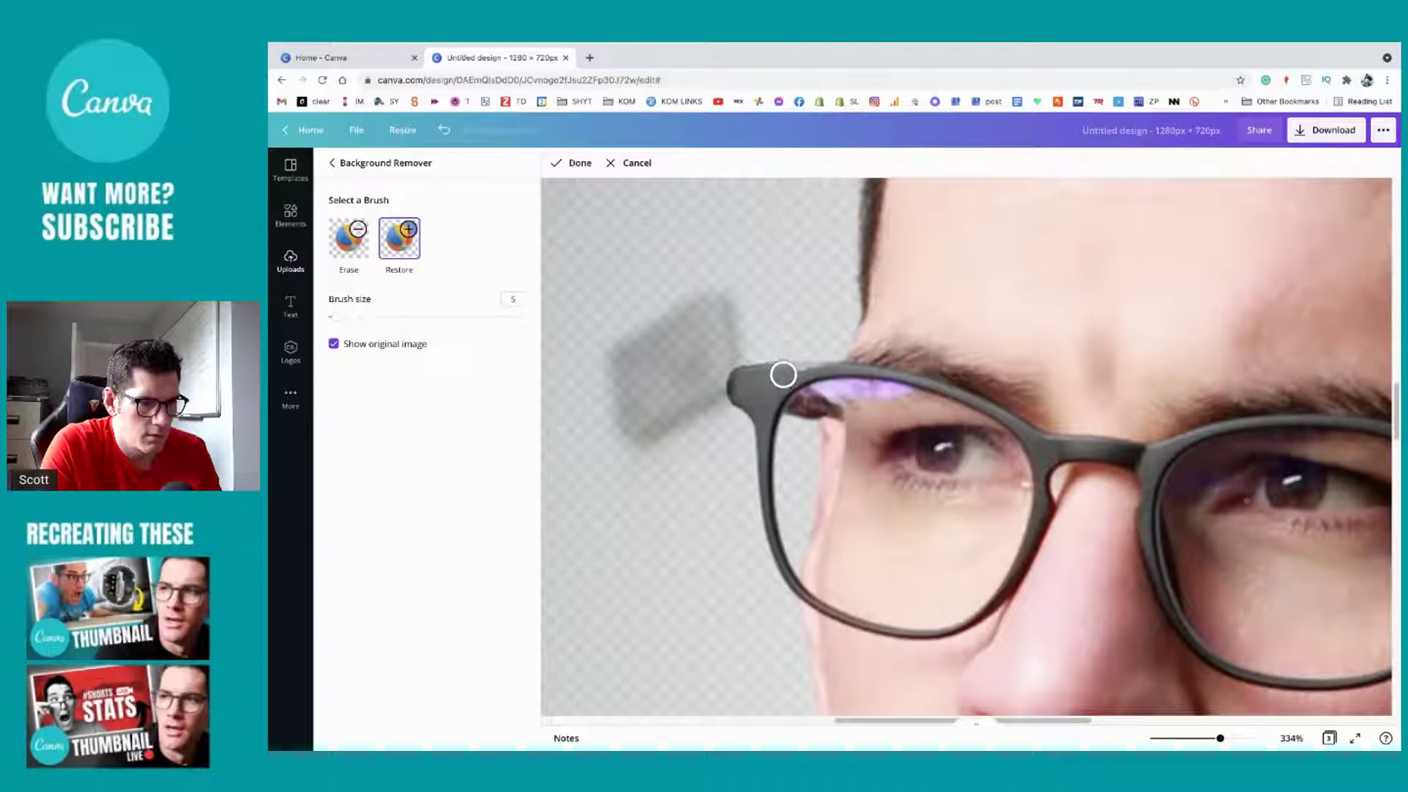
Step: Reduce the brush size to 1, touch up the restored glasses corner and finish the cutout retouching
click(339, 317)
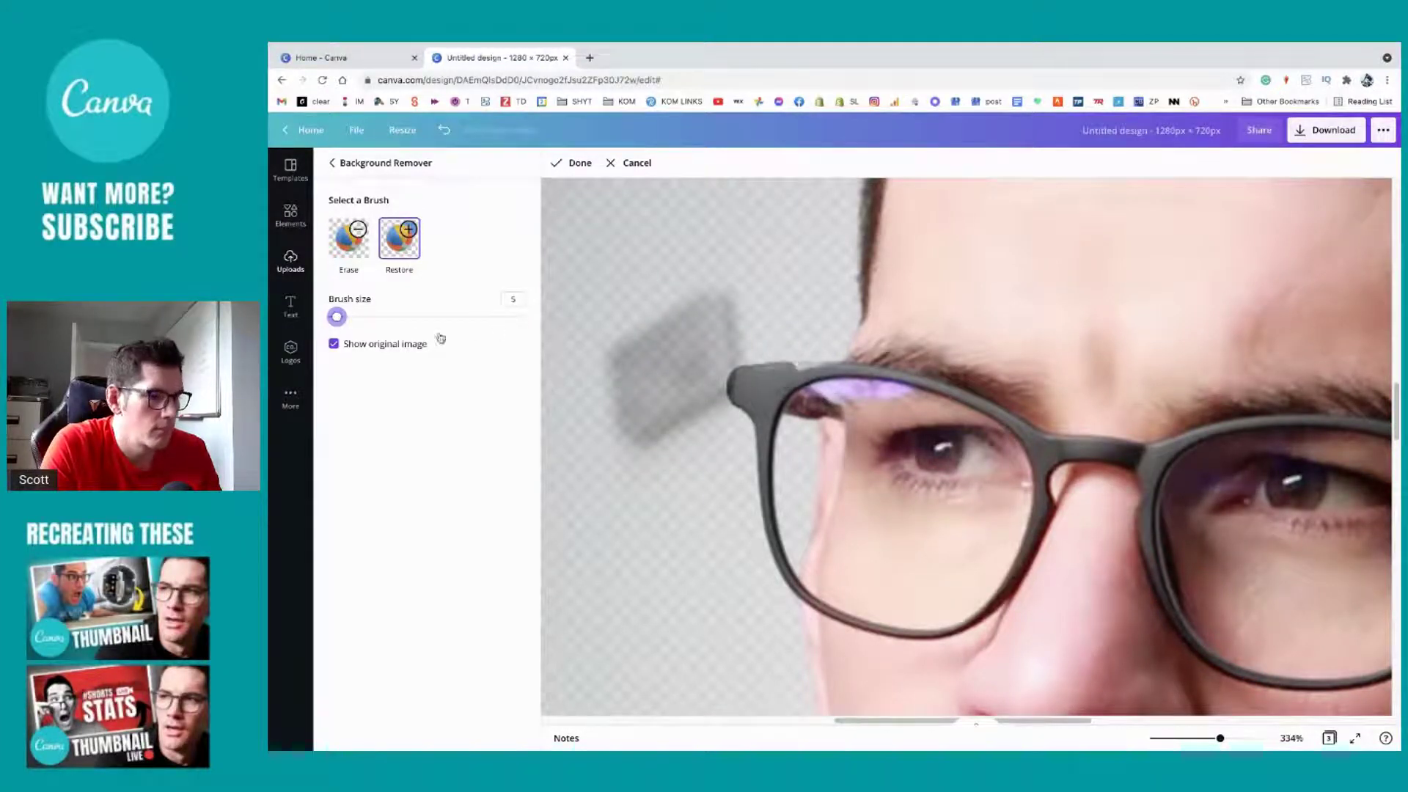
drag(337, 316, 329, 317)
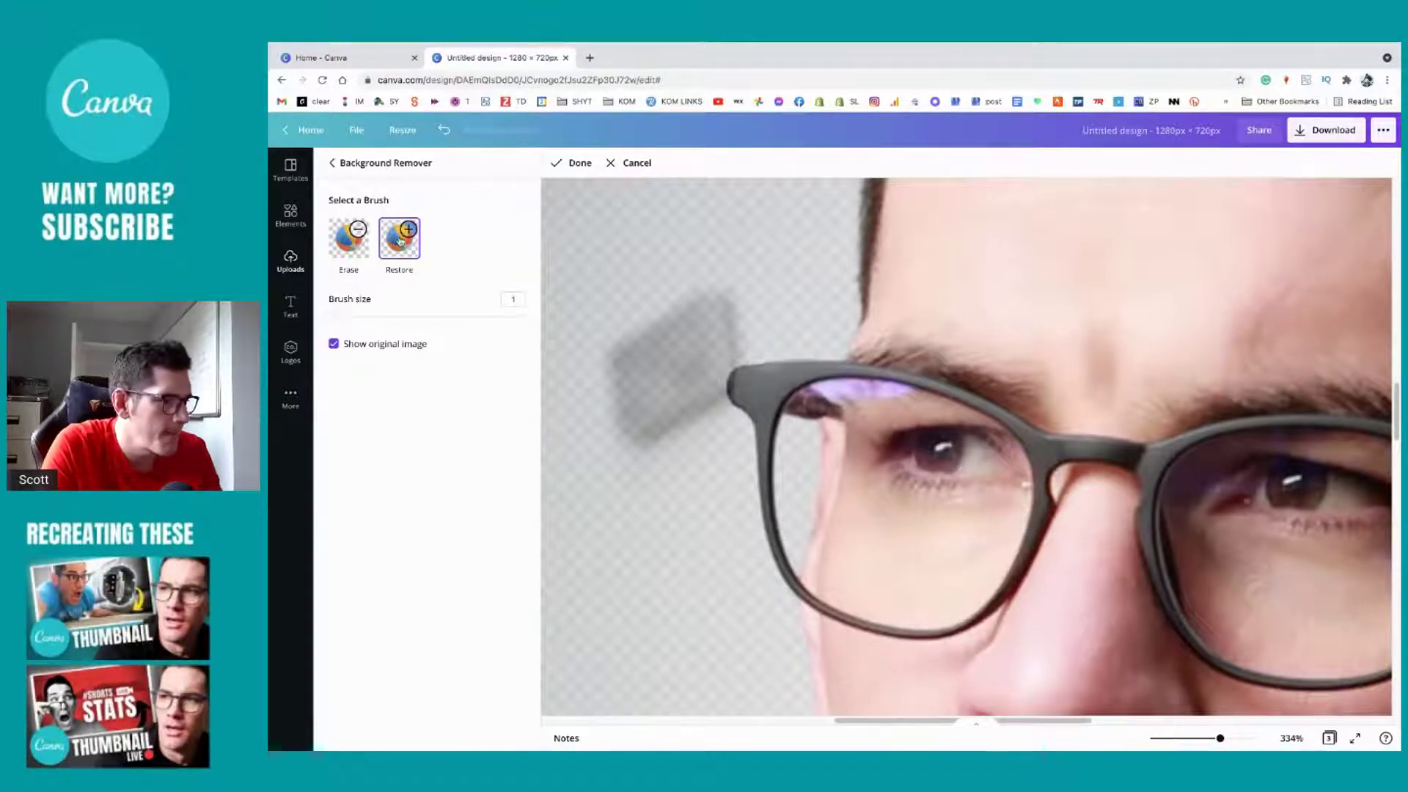
click(348, 238)
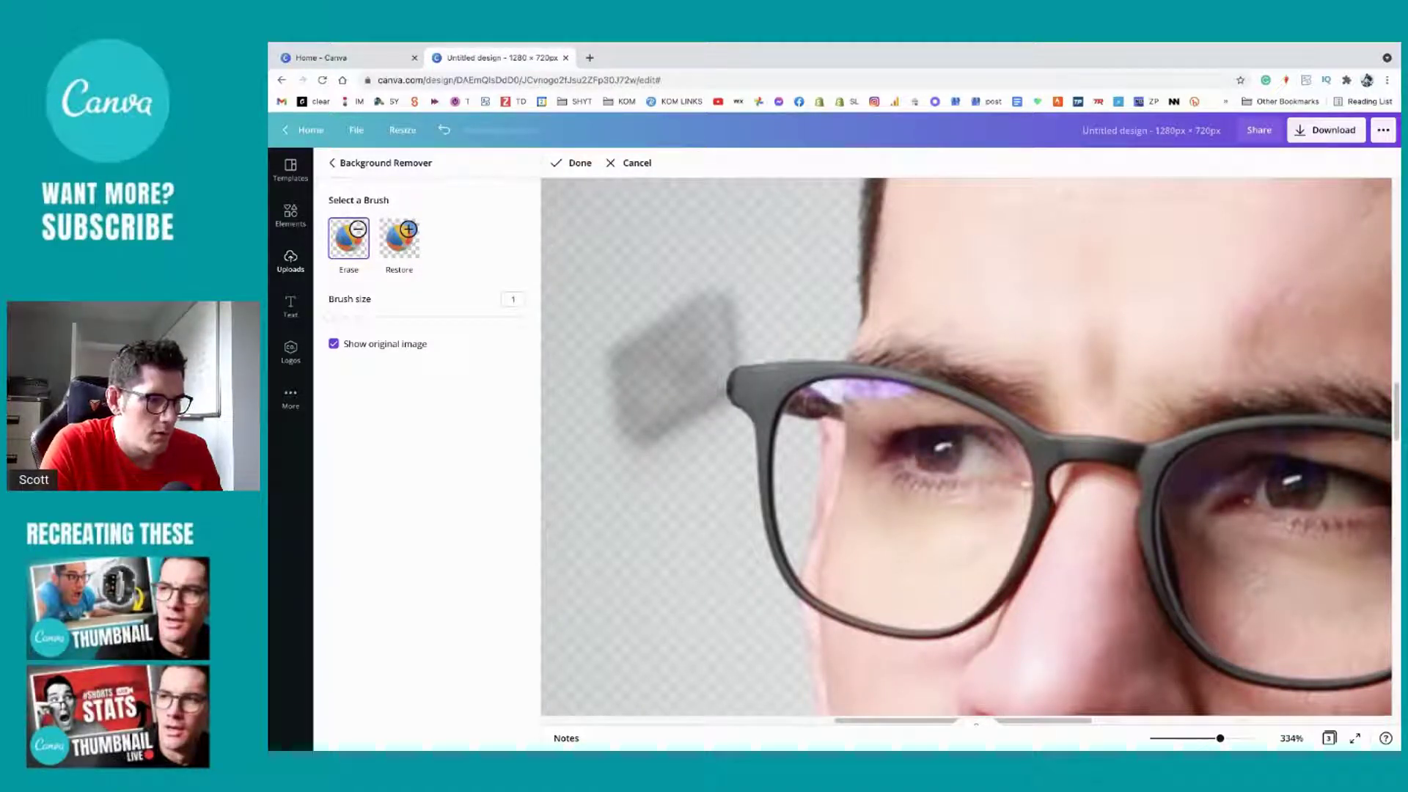
click(576, 164)
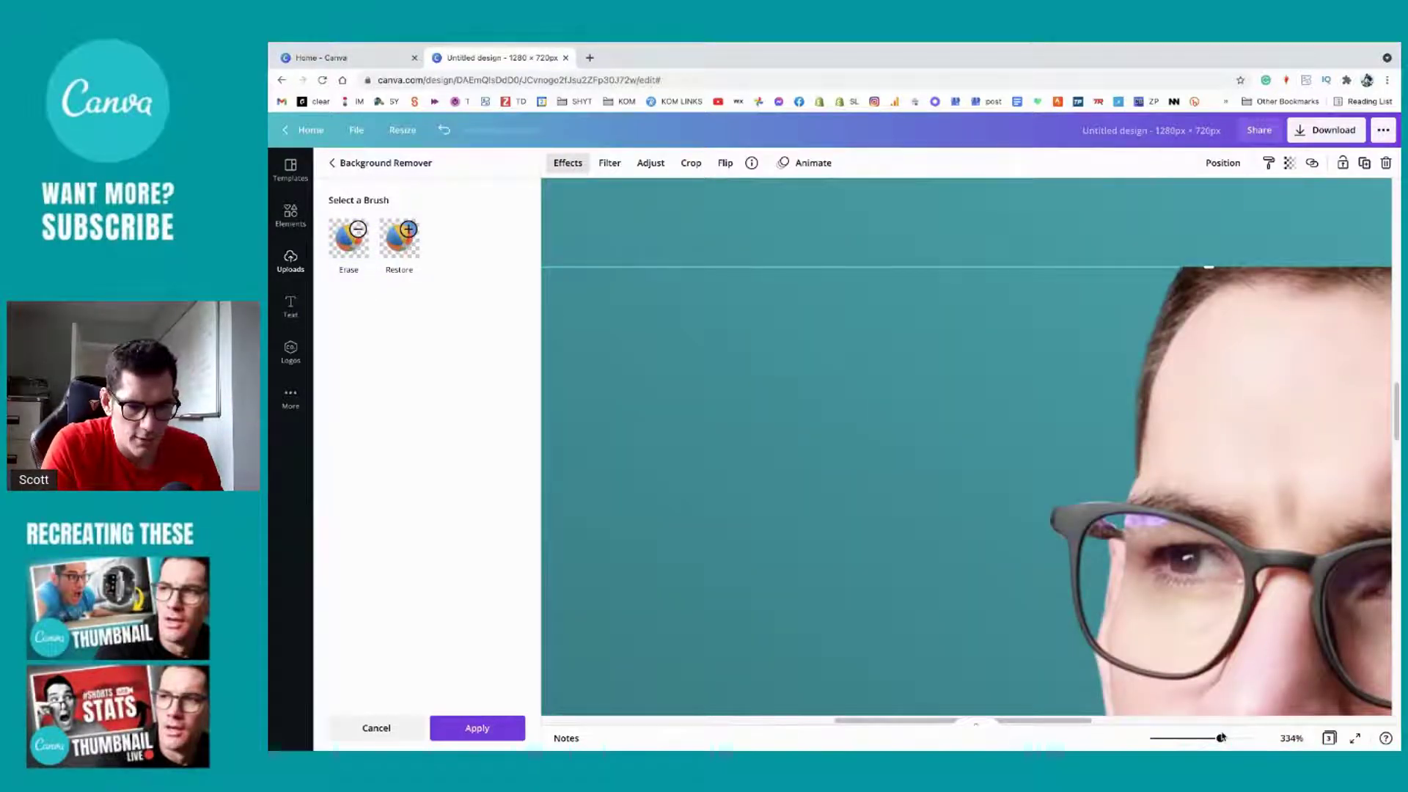
Step: Duplicate page 2 twice and delete the portrait photo from the copy directly below it, keeping its teal gradient background
drag(1221, 738, 1161, 737)
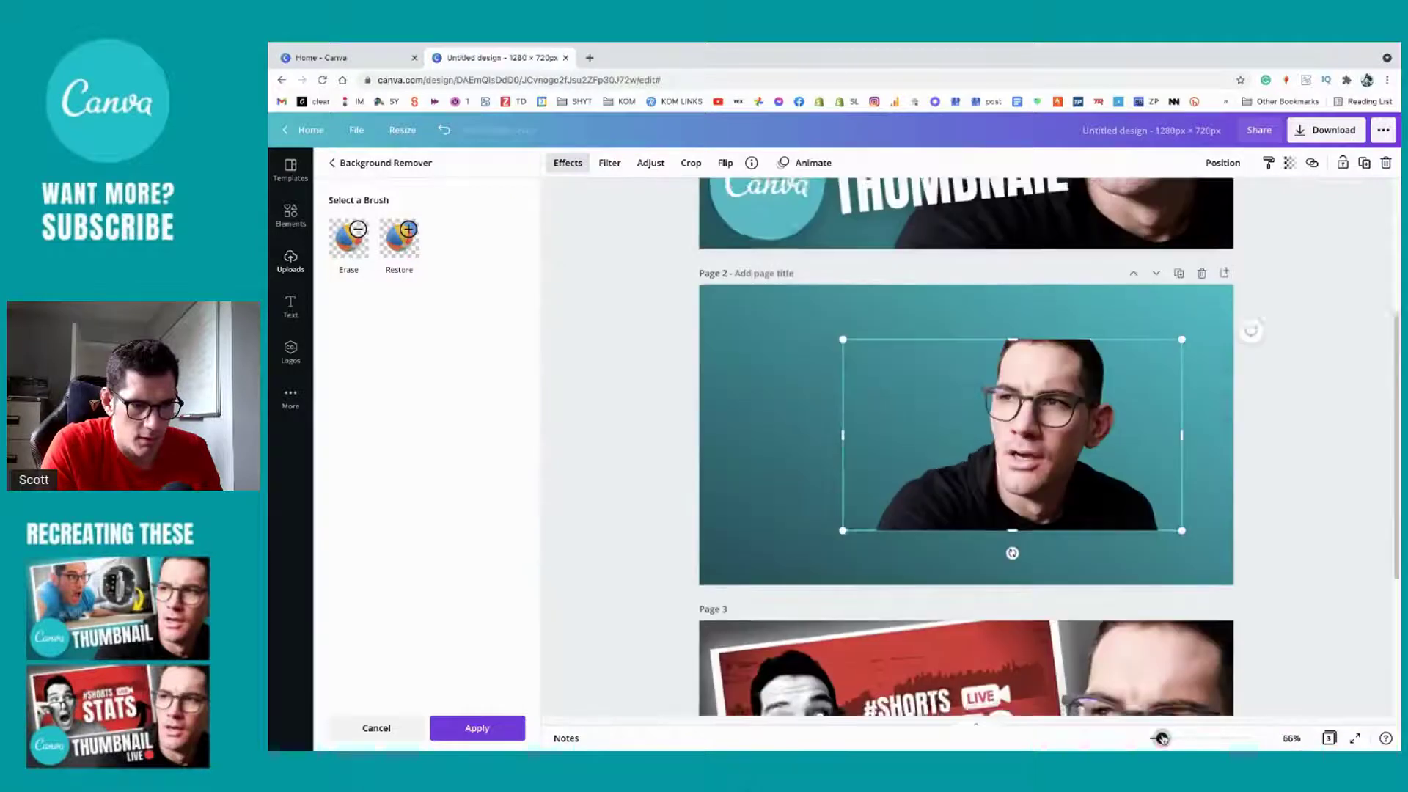
scroll(1040, 471, up, 3)
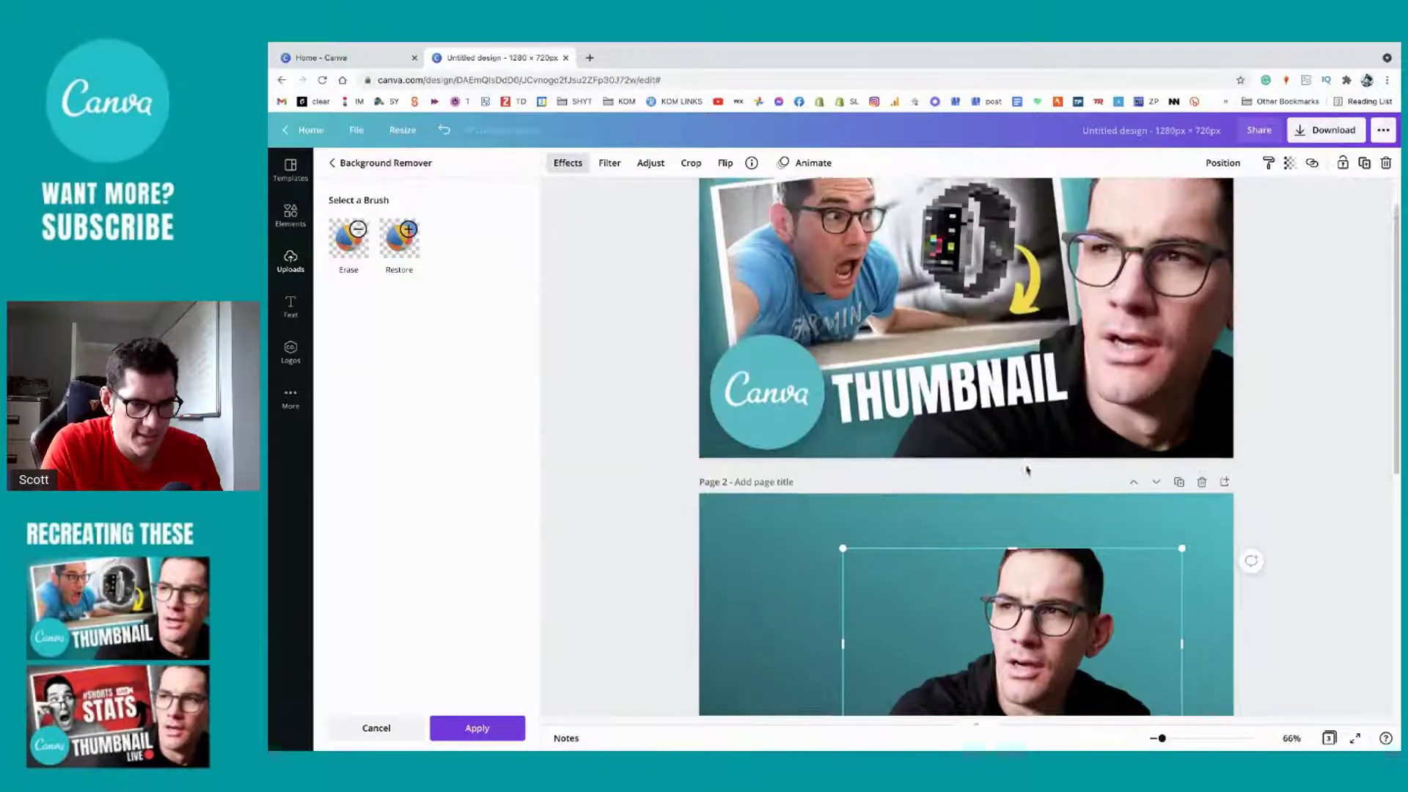
scroll(1056, 514, down, 2)
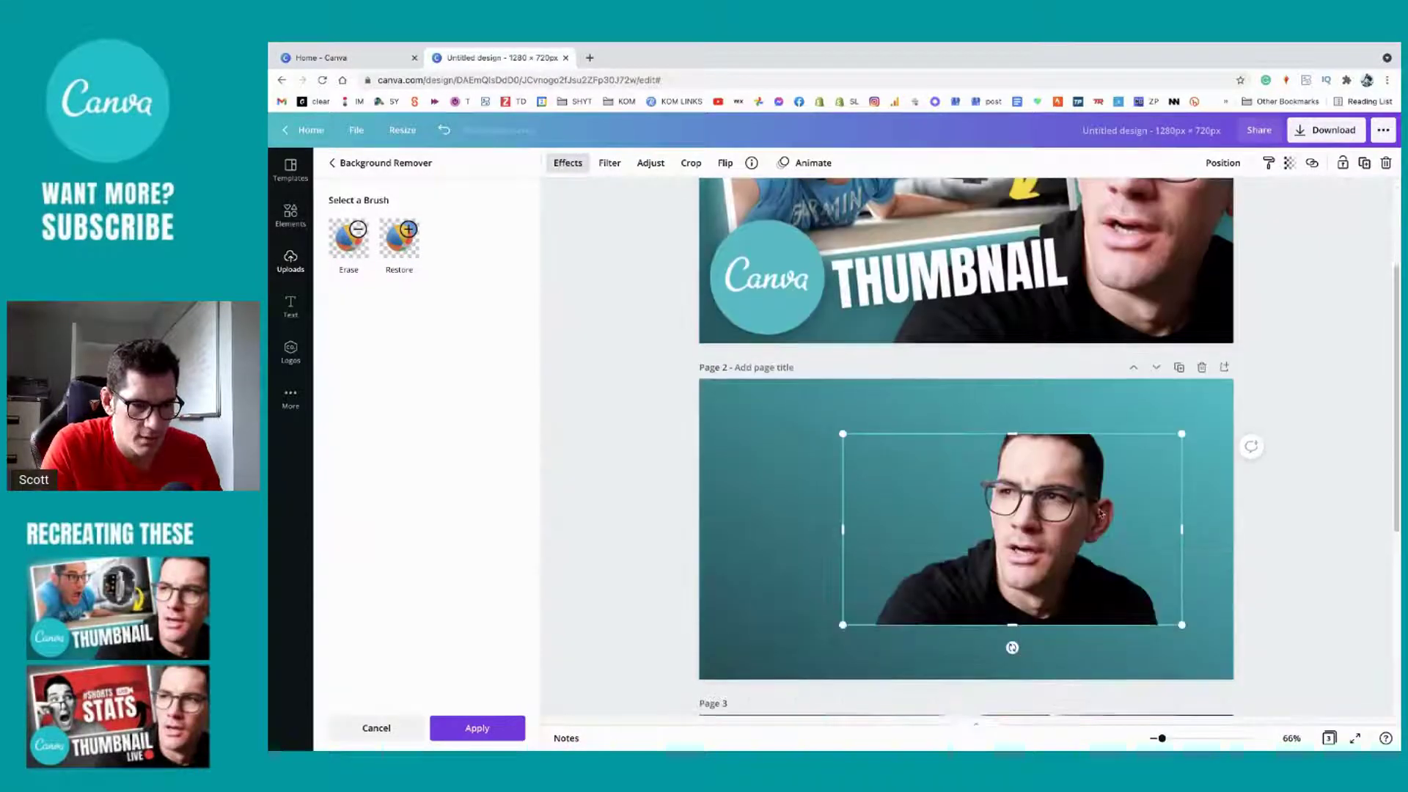
click(1178, 367)
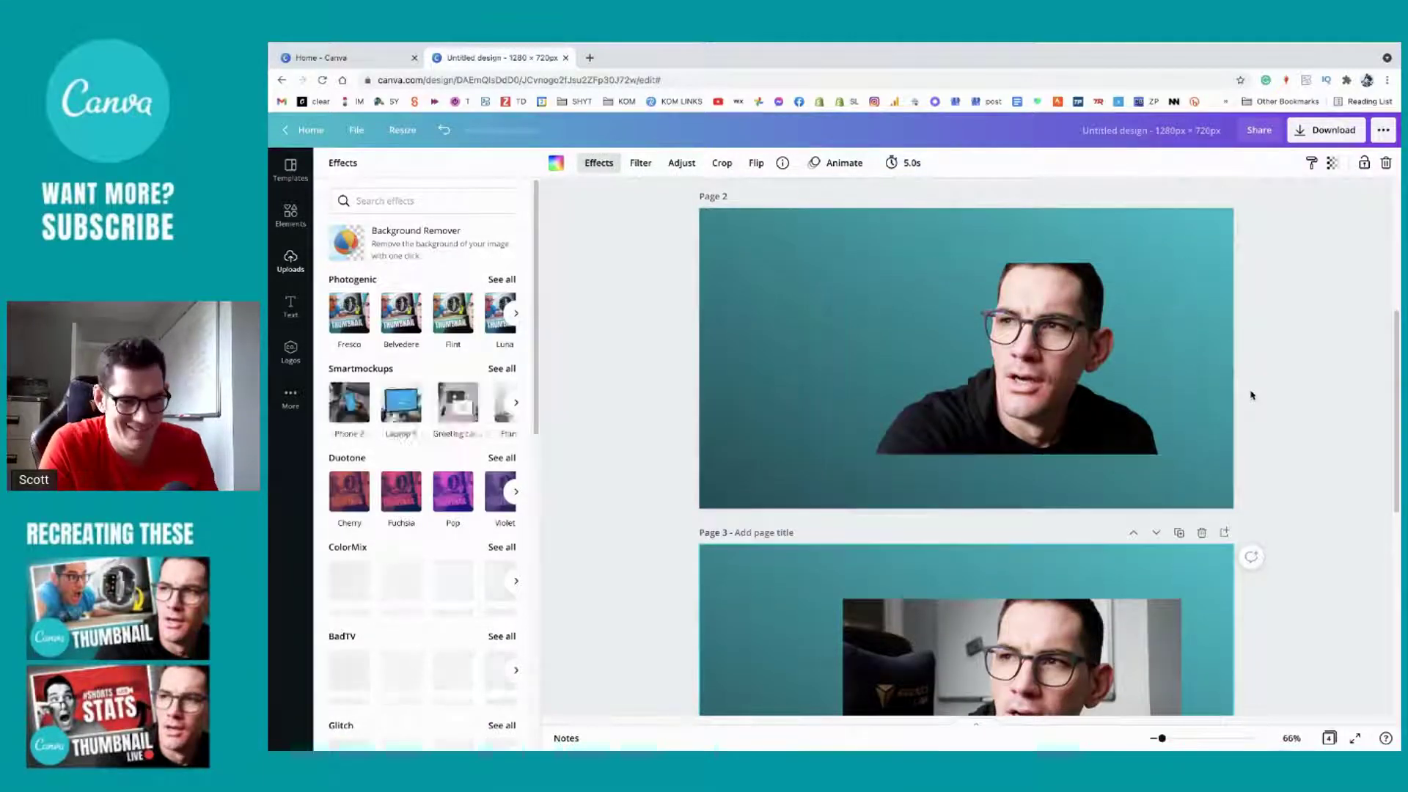
click(1185, 327)
scroll(1182, 327, up, 1)
click(1178, 271)
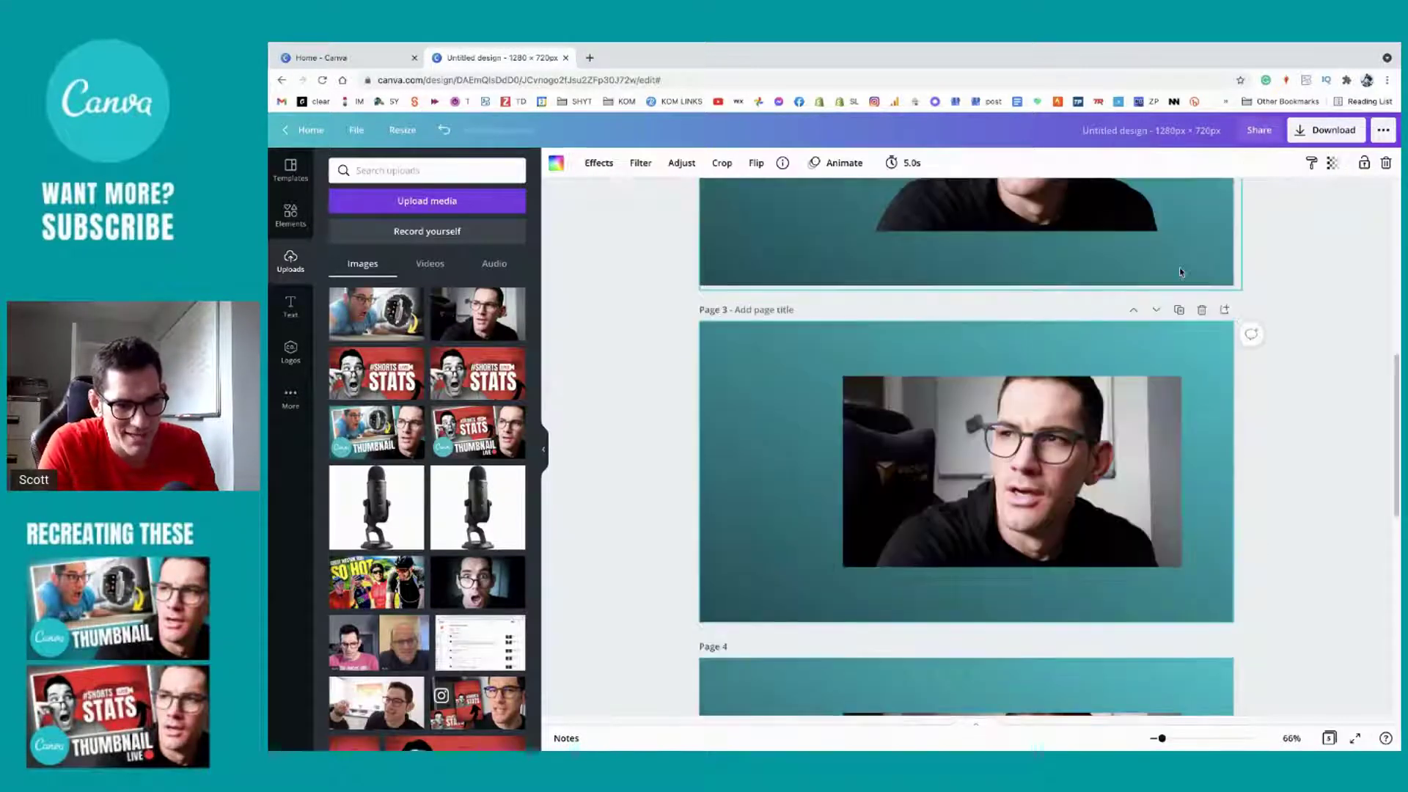
drag(1079, 412, 954, 412)
key(Delete)
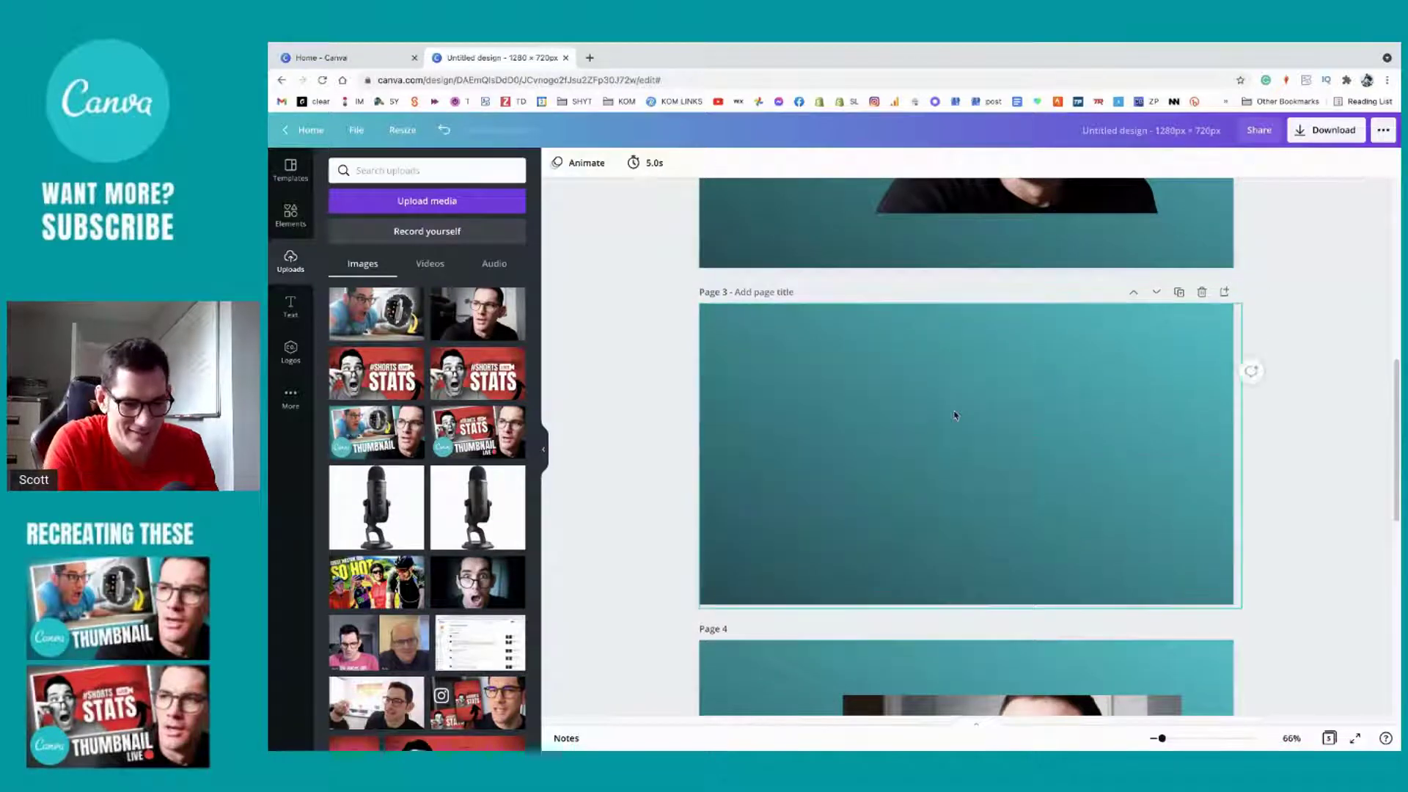
Step: Remove the surplus duplicate page below page 2
scroll(1203, 273, up, 2)
scroll(1188, 323, up, 1)
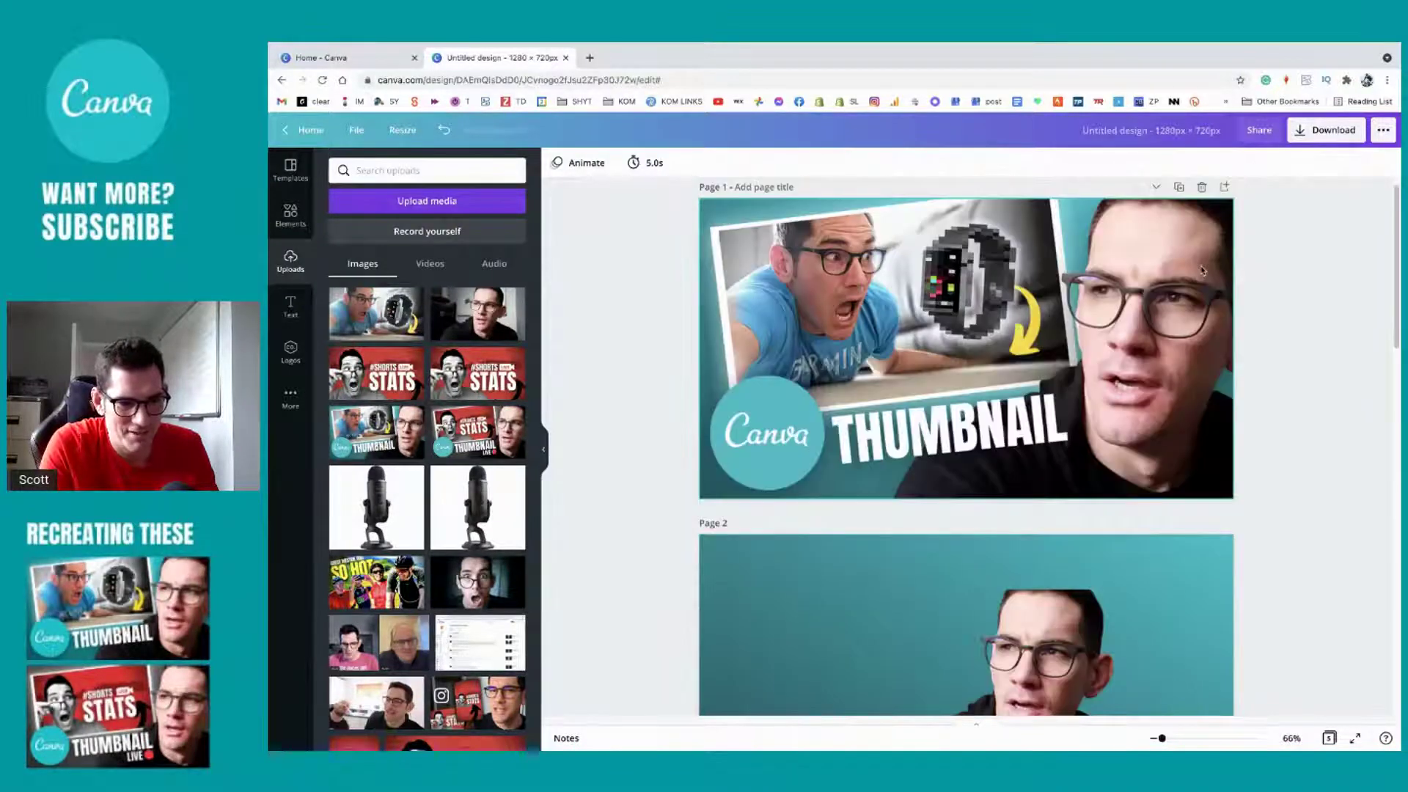
scroll(1188, 324, down, 5)
scroll(1188, 324, up, 3)
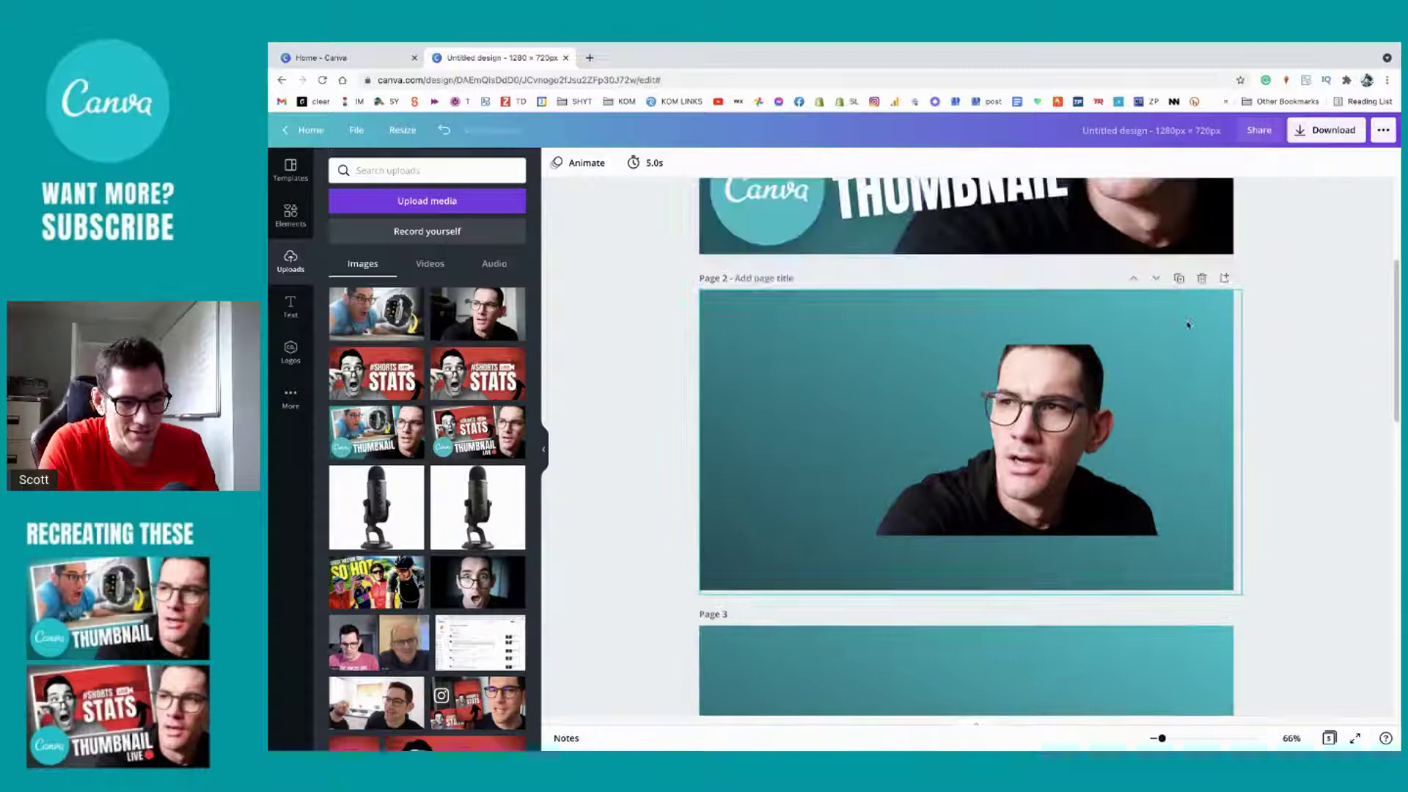
click(1178, 278)
drag(1054, 506, 1037, 517)
click(1289, 487)
scroll(1116, 460, up, 3)
scroll(1116, 459, up, 2)
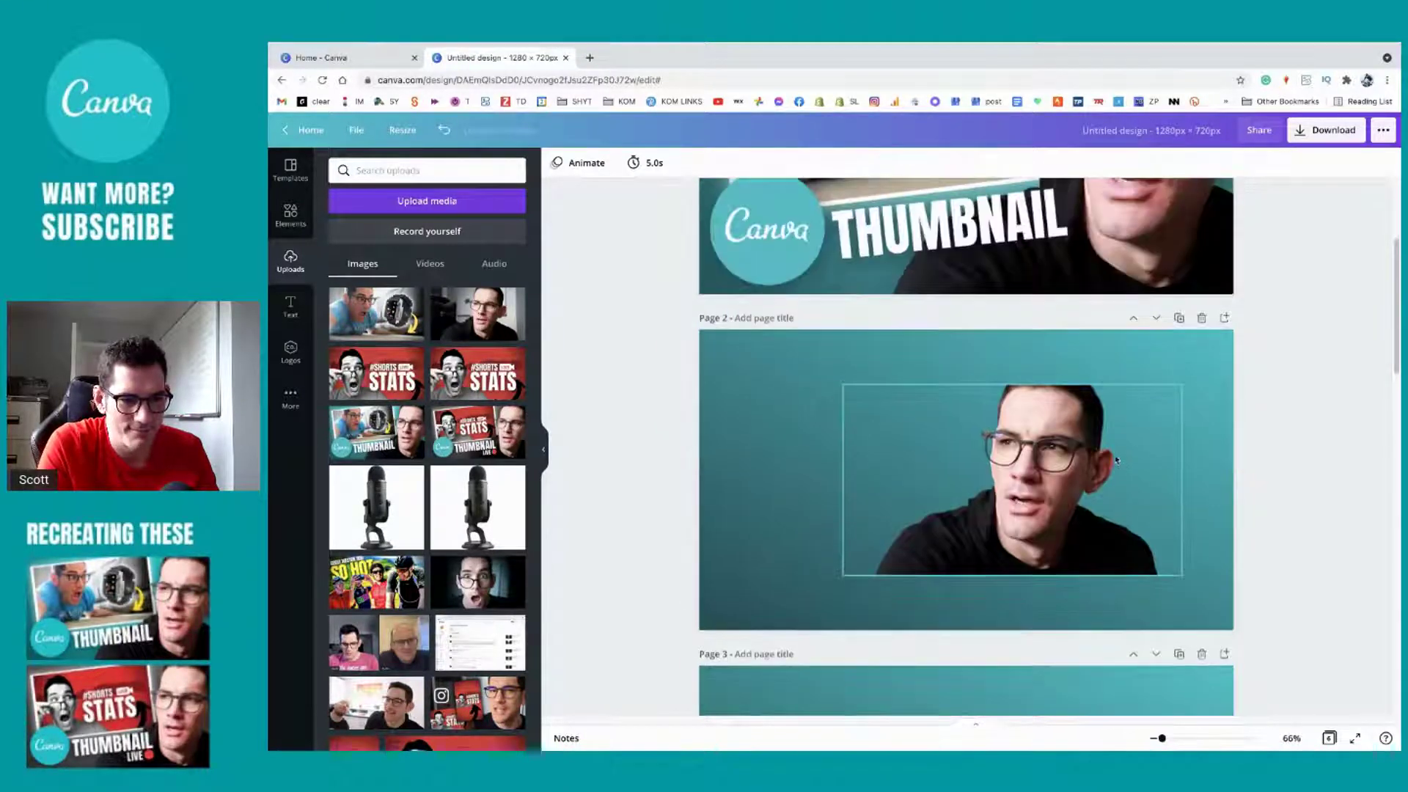
Step: Move the portrait cutout toward the lower-right corner of page 2
click(1051, 447)
drag(1051, 446, 1079, 481)
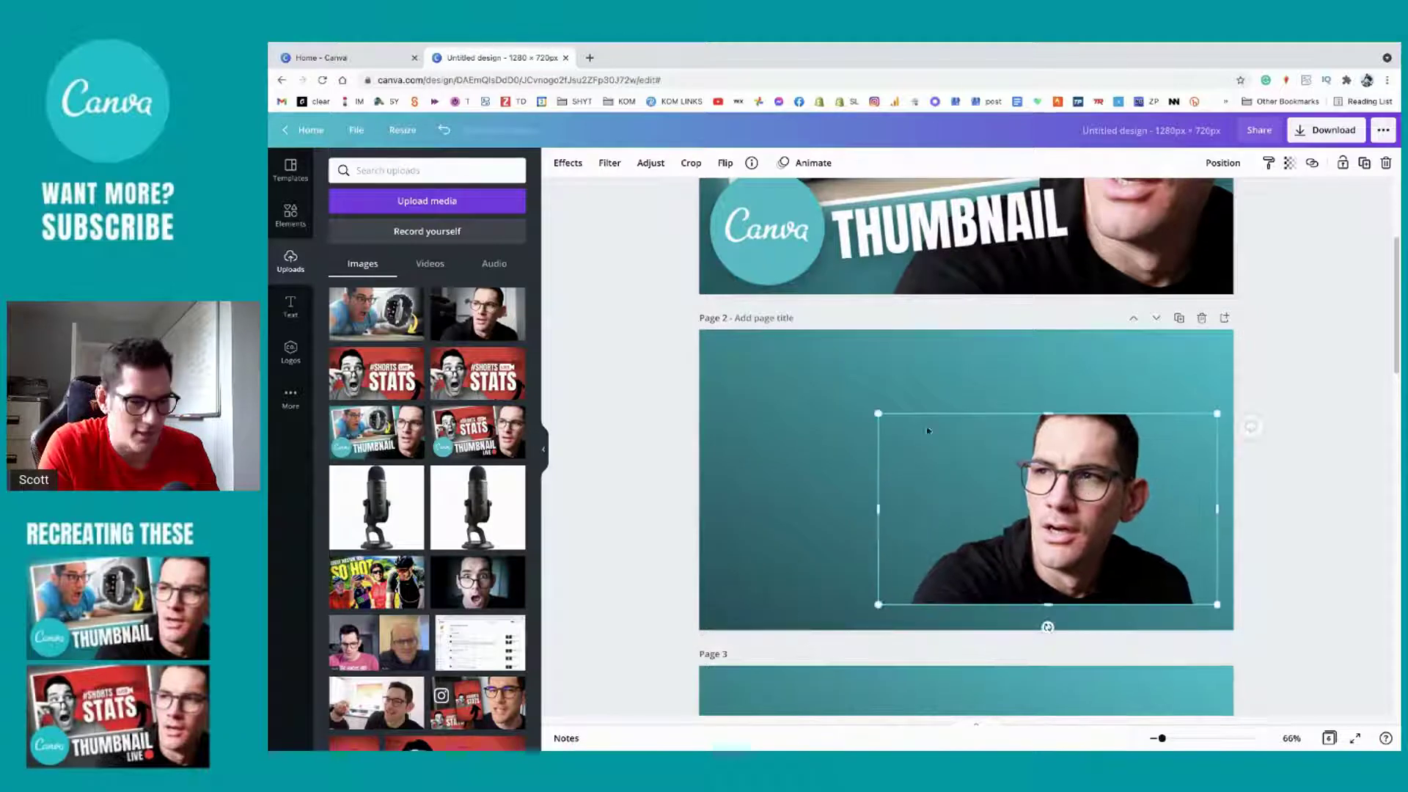
click(771, 371)
Step: Add the Drop shadow effect to page 2's portrait cutout
click(1050, 543)
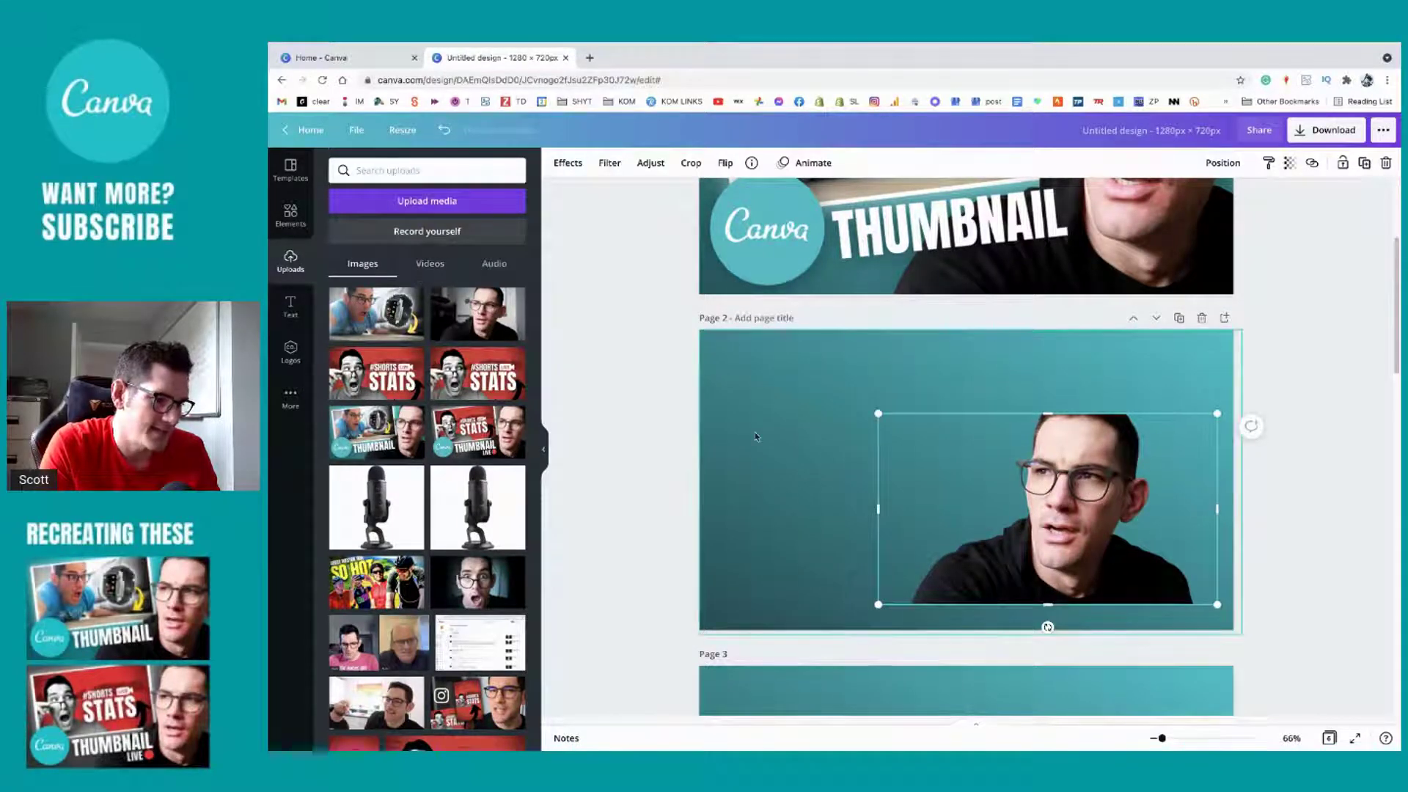
click(588, 164)
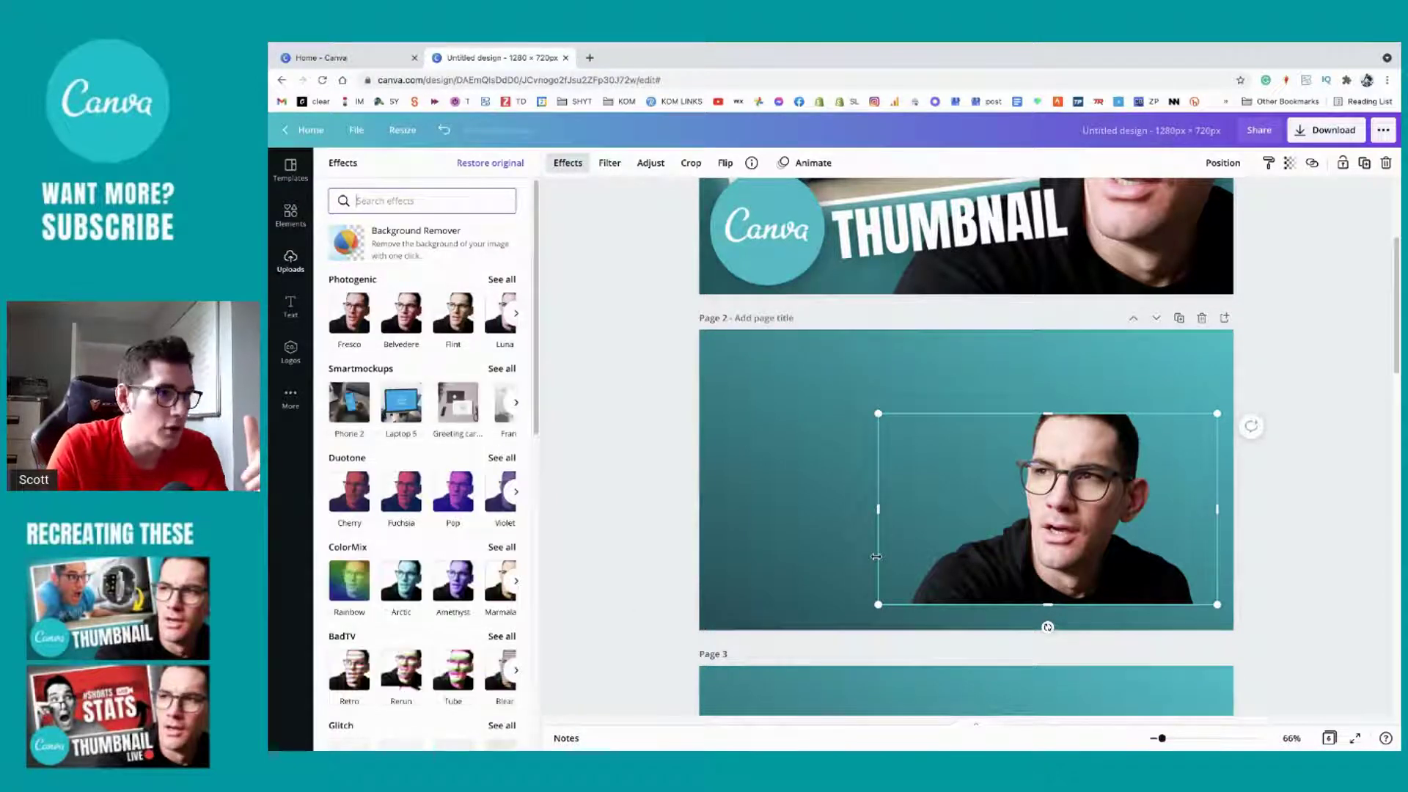
scroll(389, 629, down, 3)
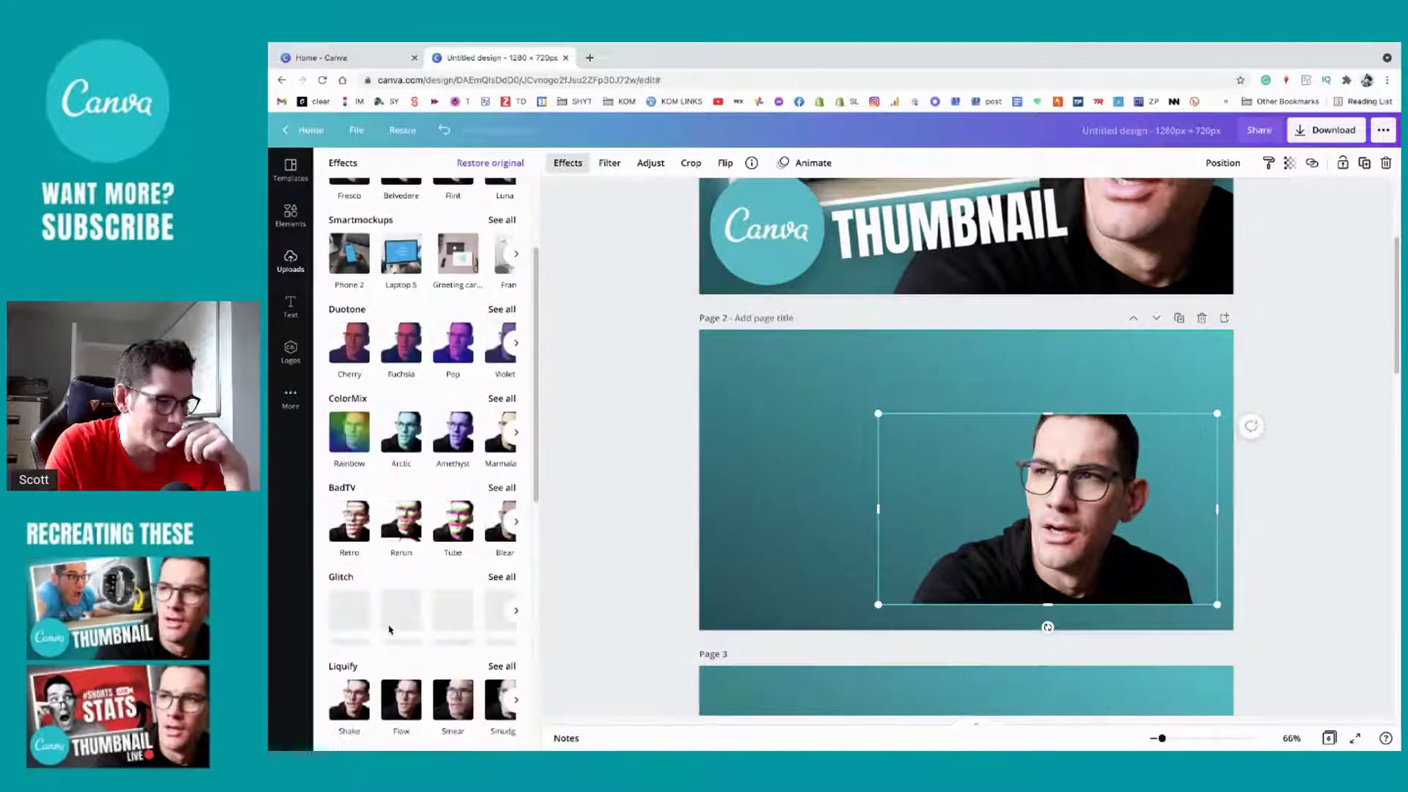
scroll(389, 629, down, 5)
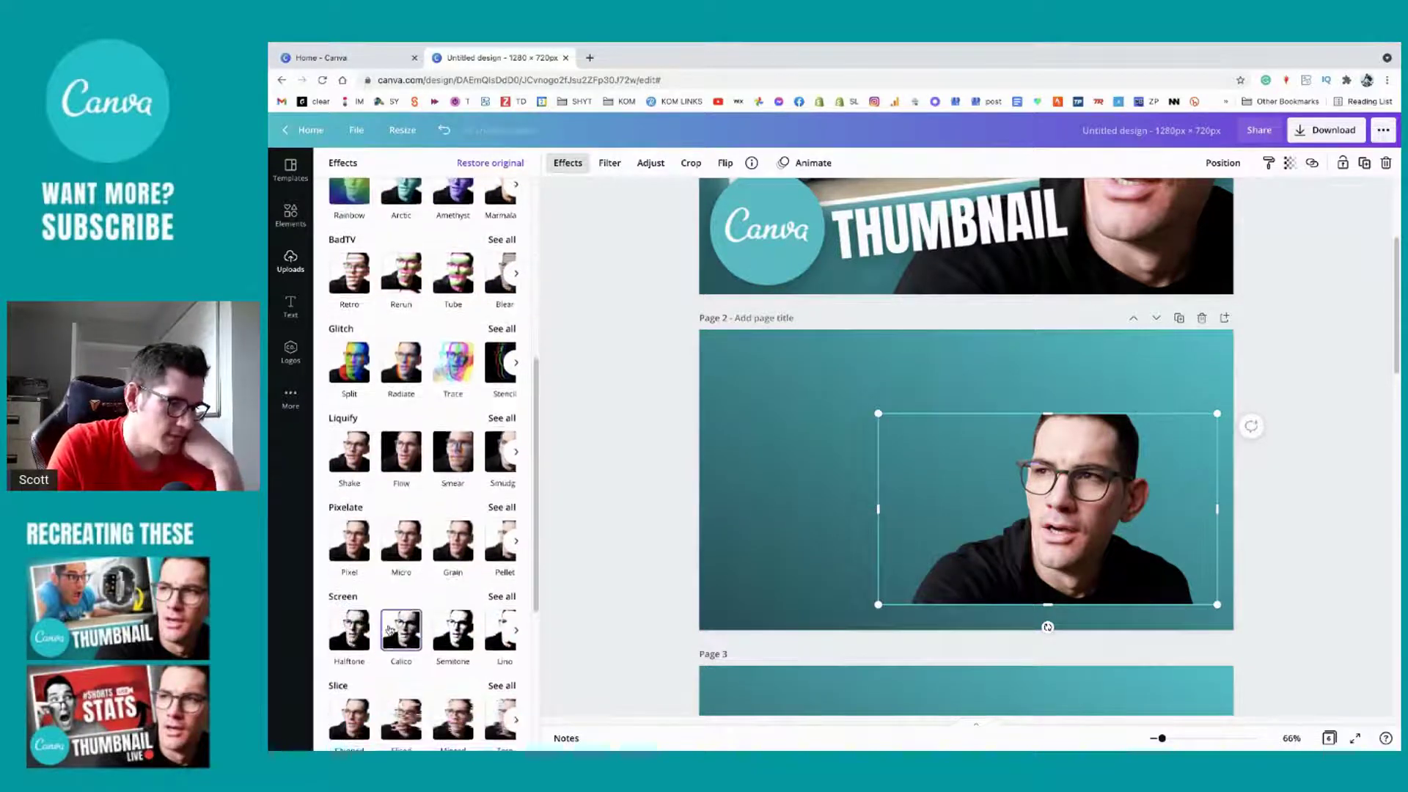
scroll(389, 629, down, 5)
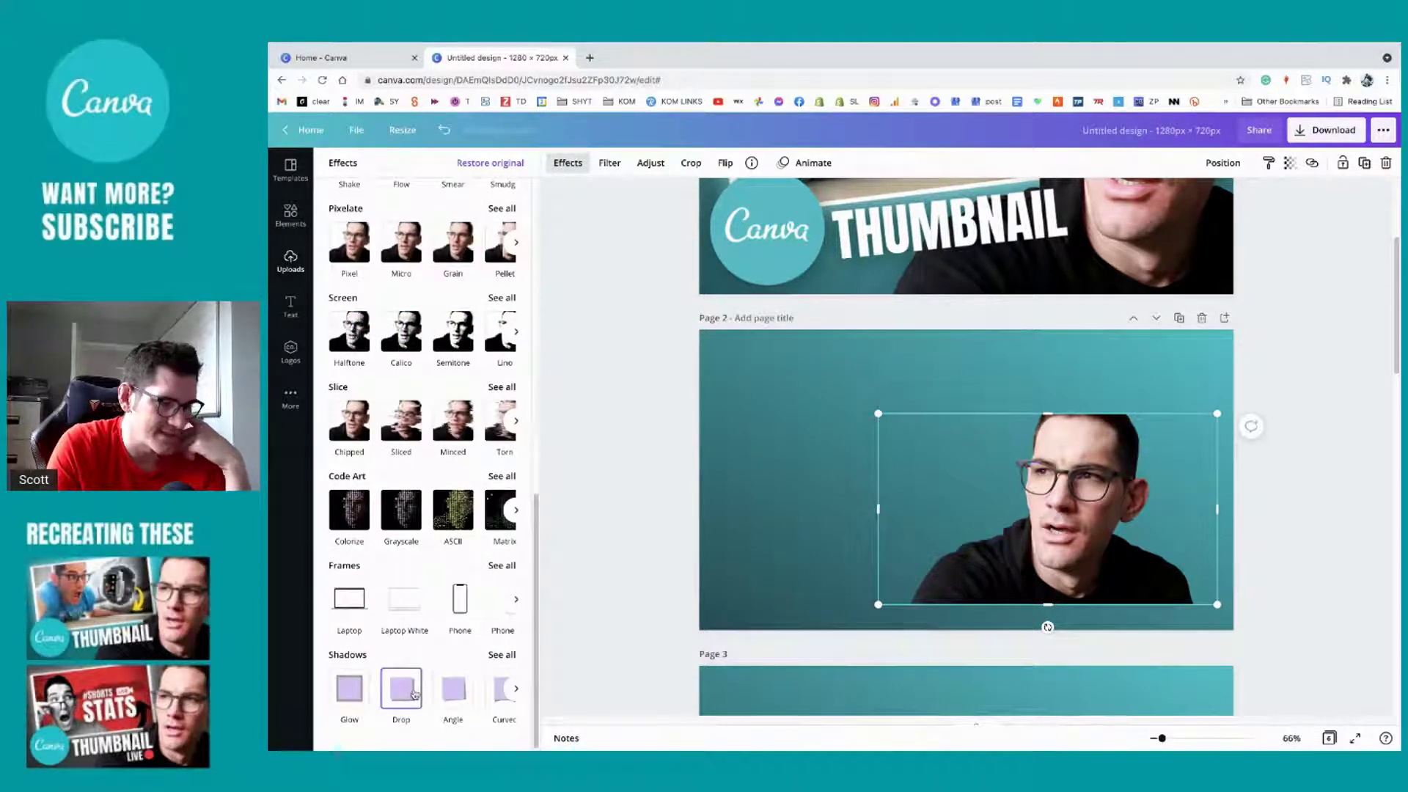
click(411, 692)
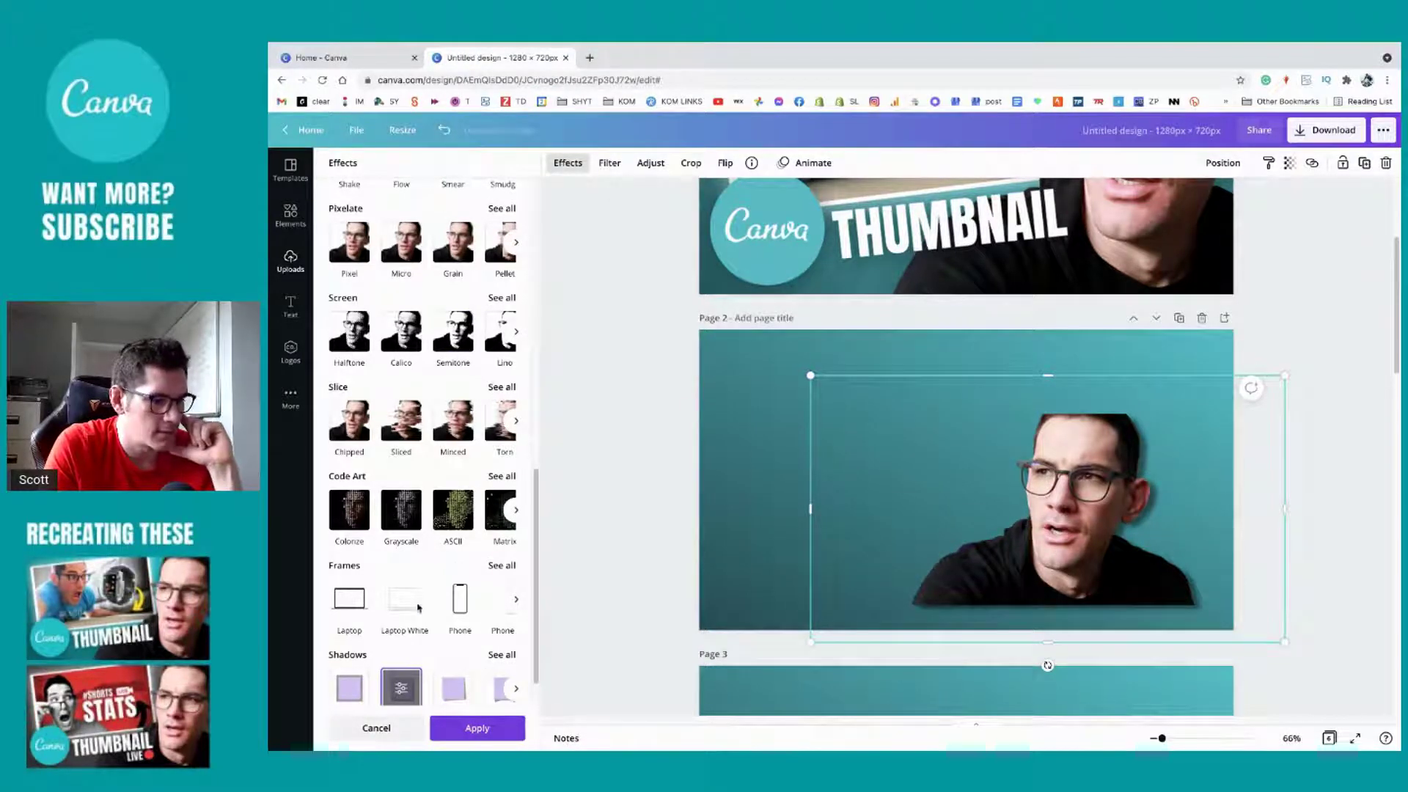
Step: Open the drop shadow's settings and set its direction to Left
scroll(401, 687, down, 1)
click(401, 638)
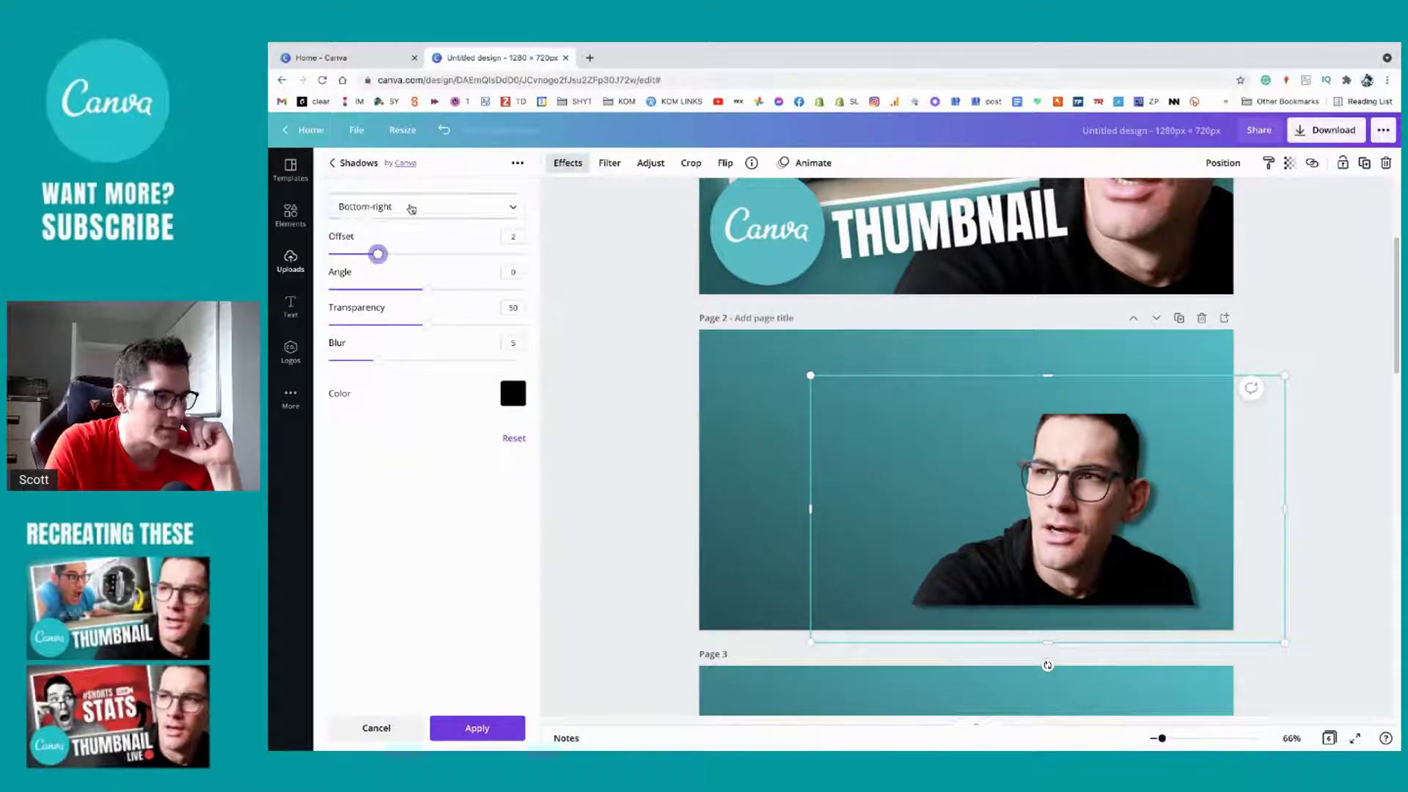
click(344, 209)
scroll(366, 220, down, 1)
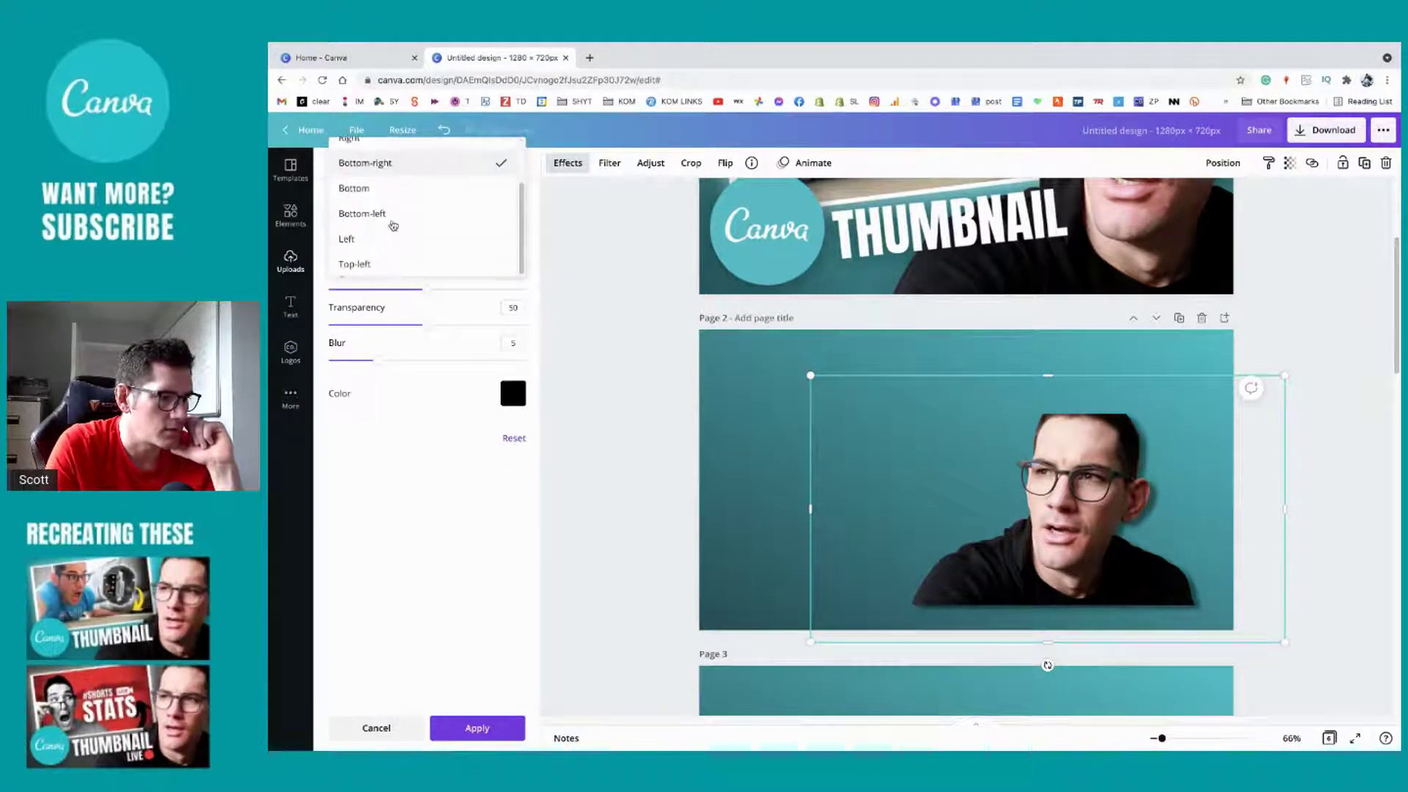
click(382, 235)
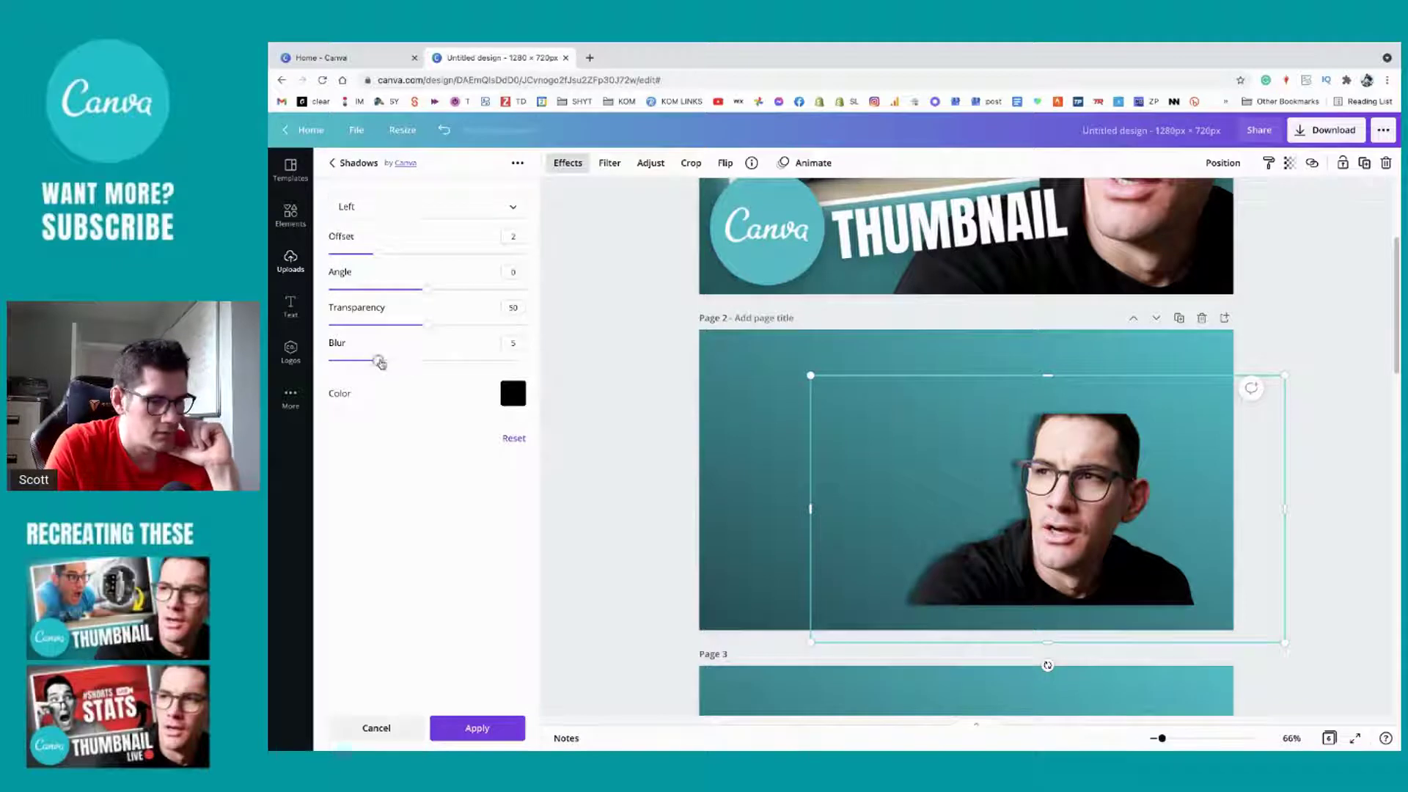
Step: Set the blur of the portrait's drop shadow to 20 and its transparency to 19, and leave the shadow settings
drag(378, 361, 555, 369)
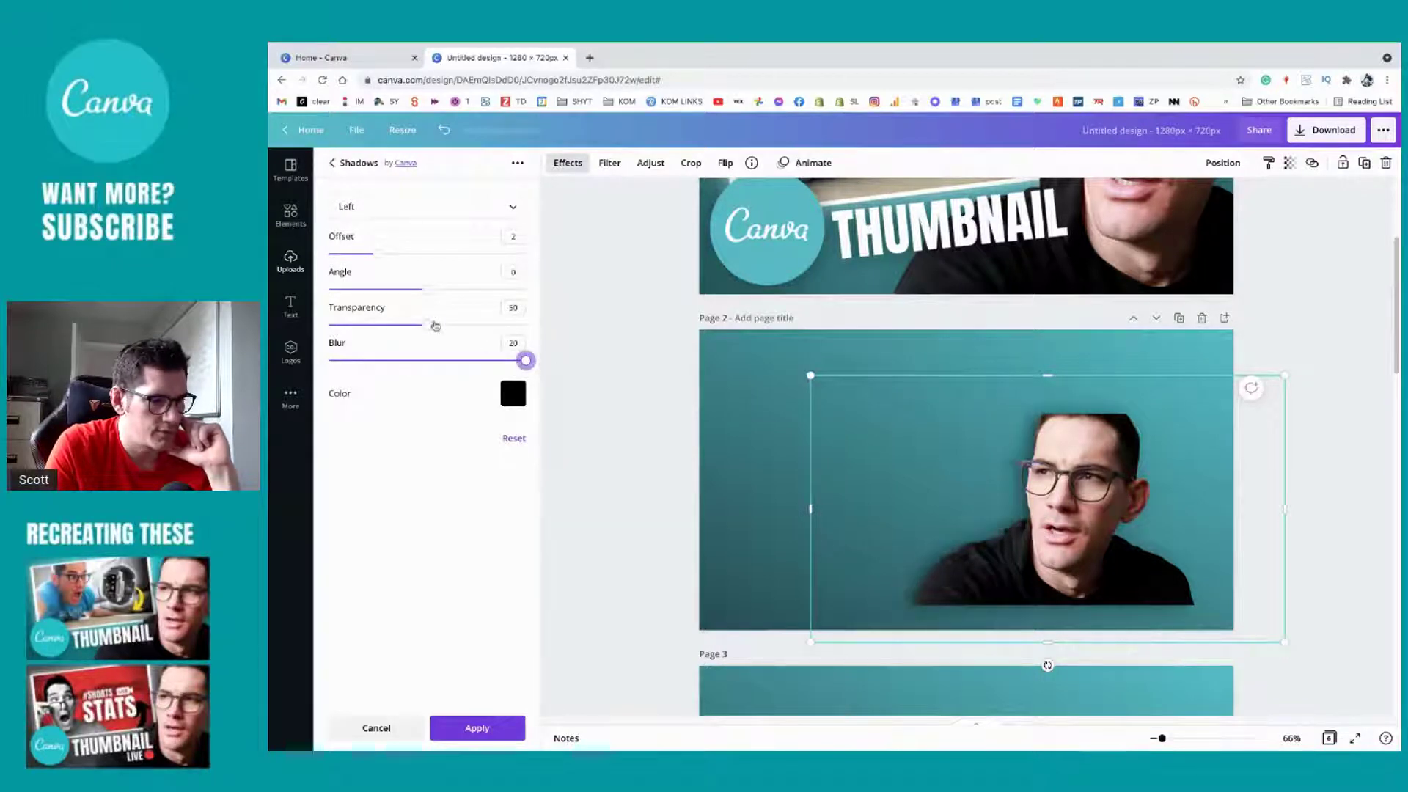
drag(435, 325, 390, 326)
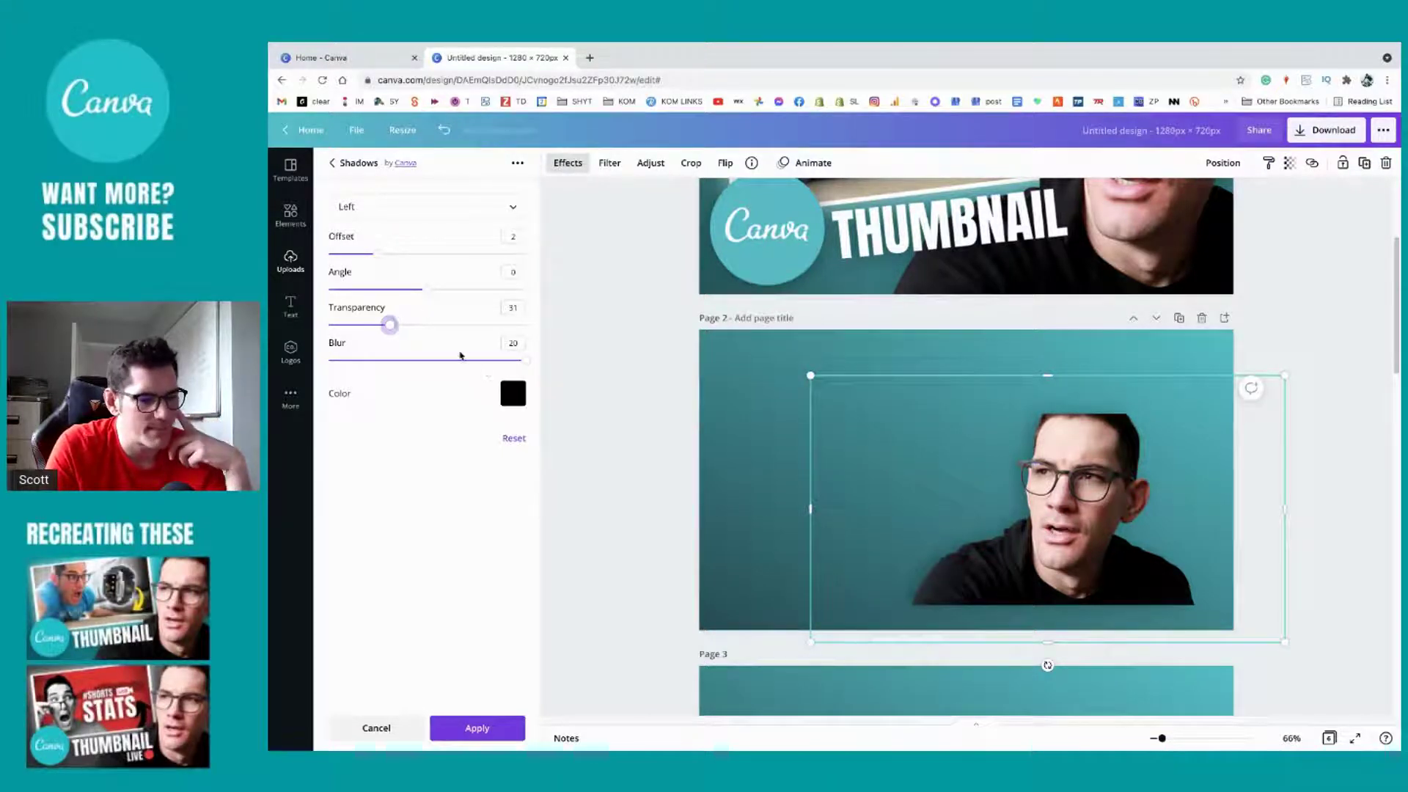
mouse_move(387, 325)
mouse_down()
mouse_move(344, 327)
mouse_move(367, 330)
mouse_up()
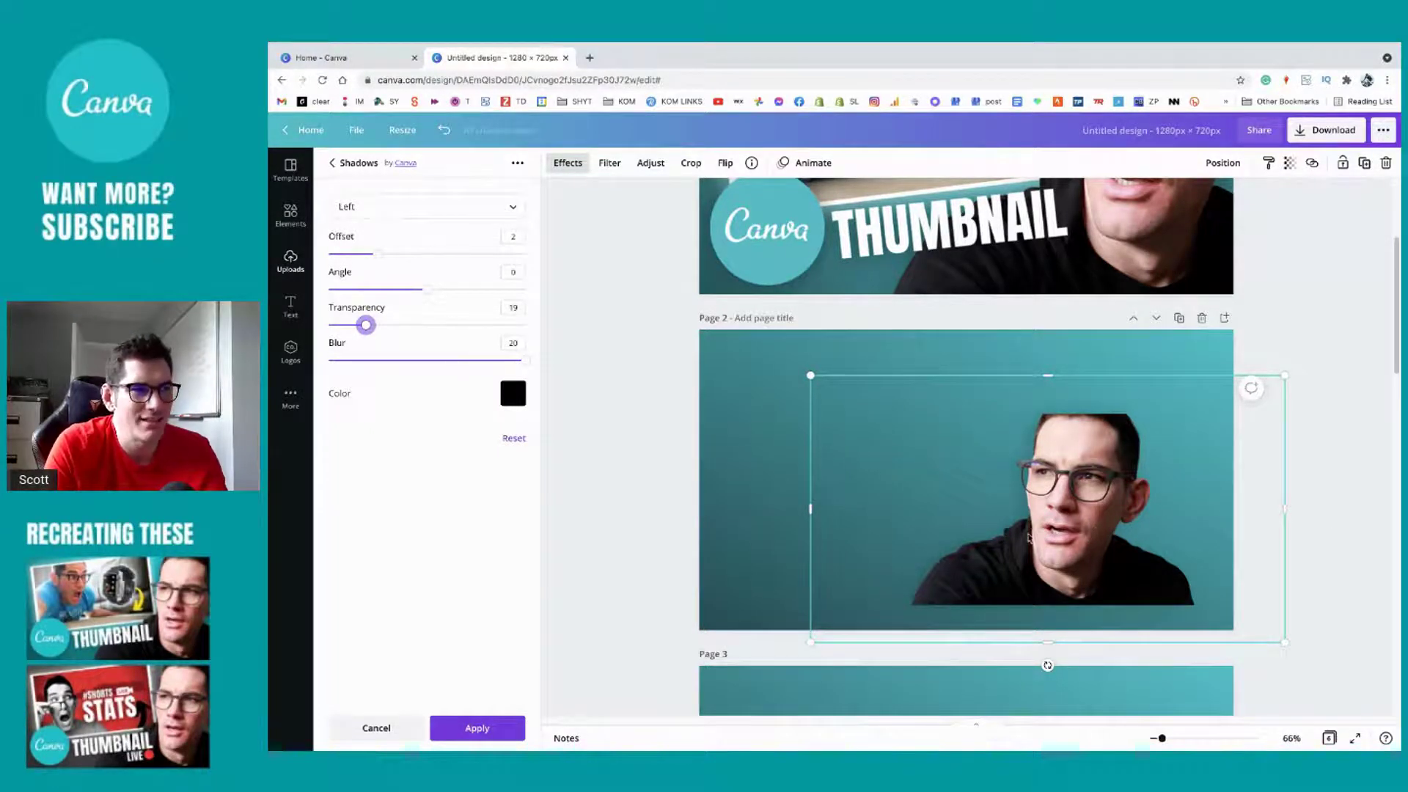
click(1308, 619)
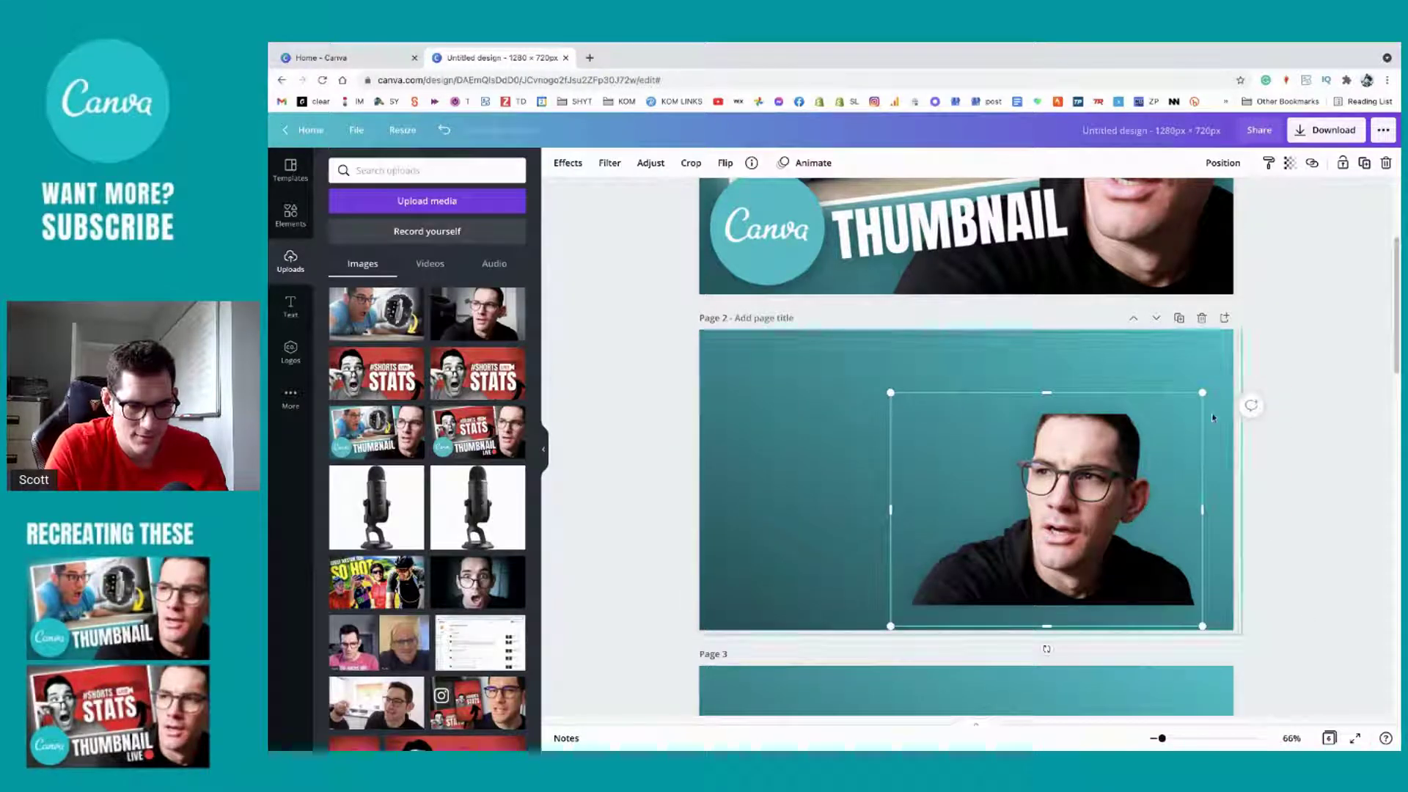
Step: Try resizing page 2's portrait cutout to fill more of the page's height, and adjust its left edge
drag(1201, 393, 1311, 330)
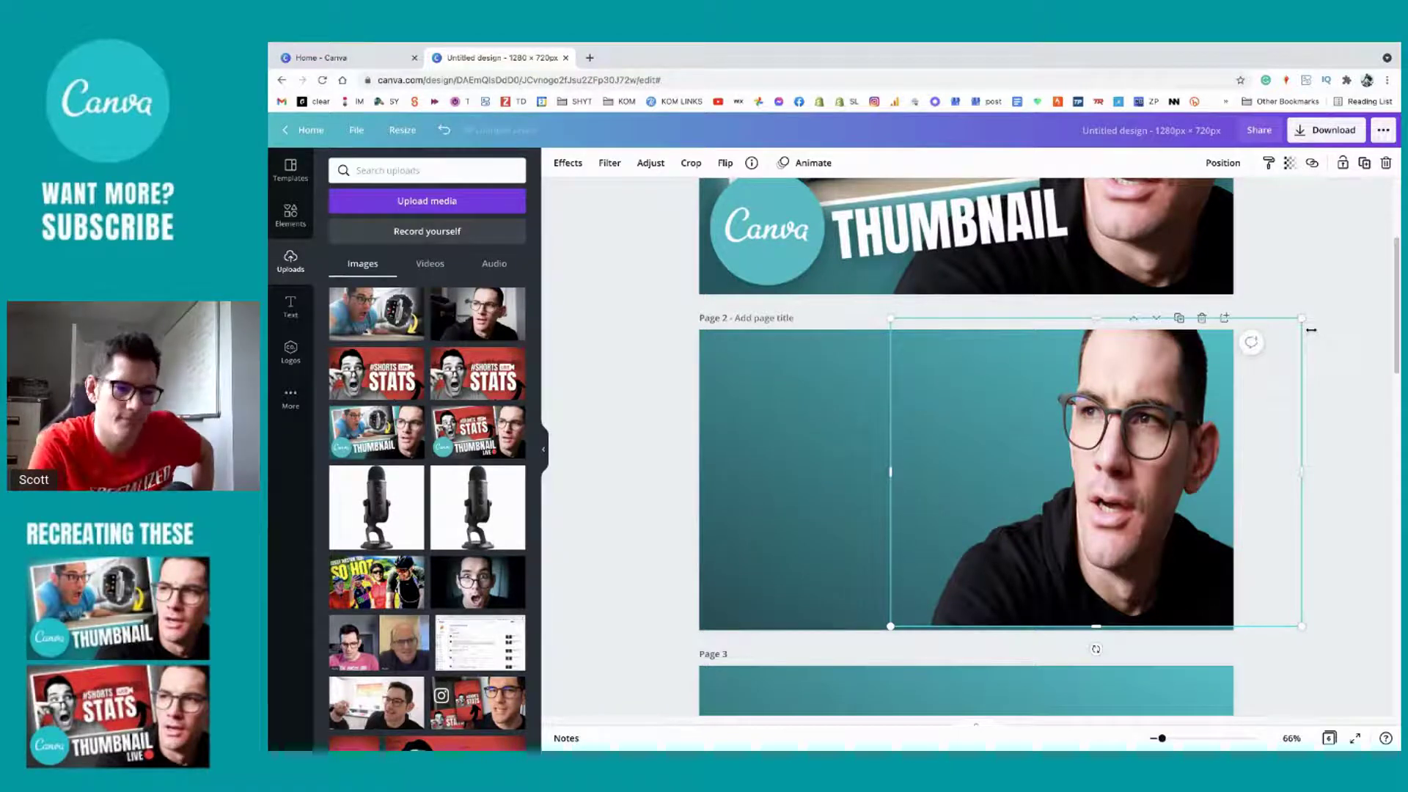
drag(1302, 319, 1251, 357)
drag(888, 493, 917, 508)
Step: Replace page 2's portrait cutout with a copy of the cutout from page 3 and move it toward the page's lower-right corner
key(Delete)
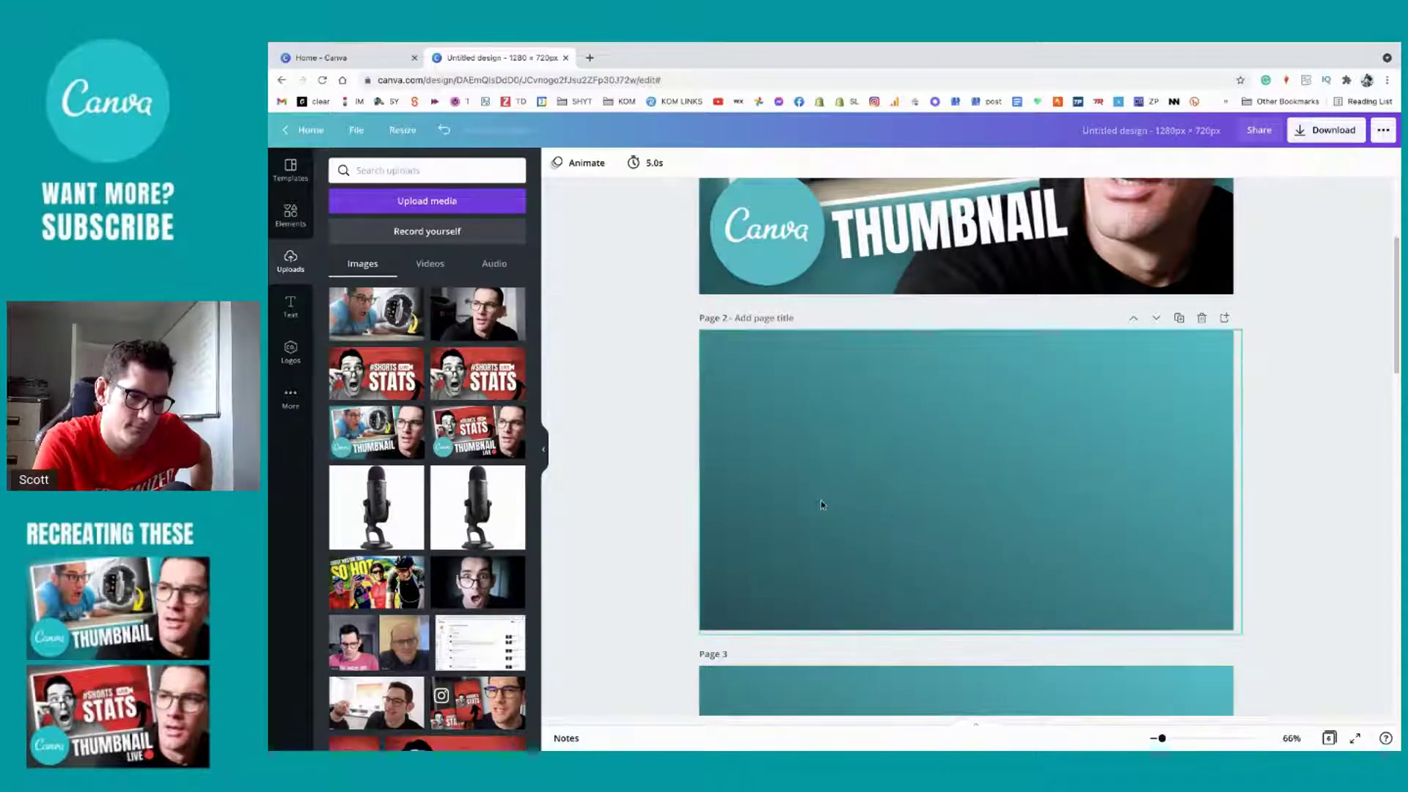
scroll(992, 511, down, 8)
scroll(992, 511, up, 4)
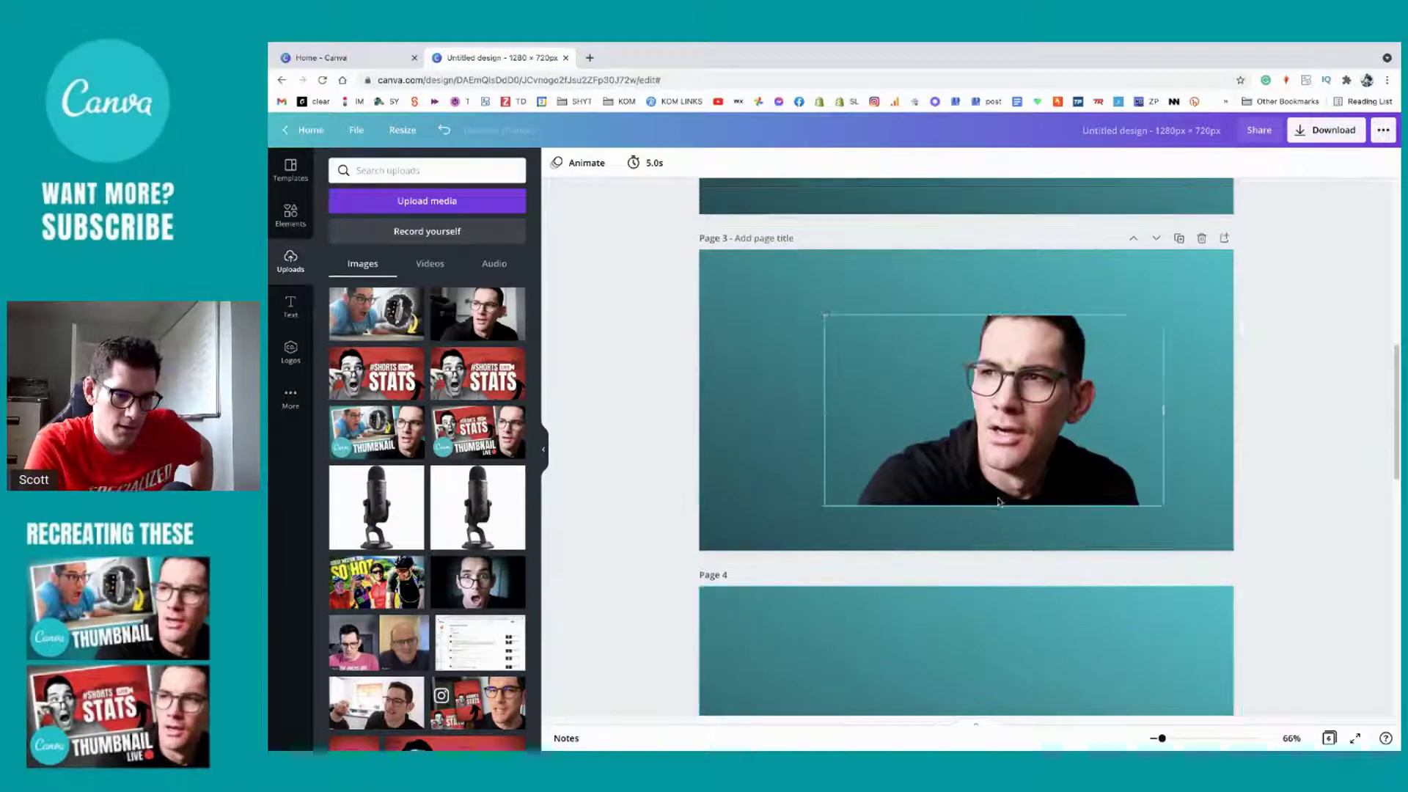
click(1011, 480)
scroll(1012, 481, up, 1)
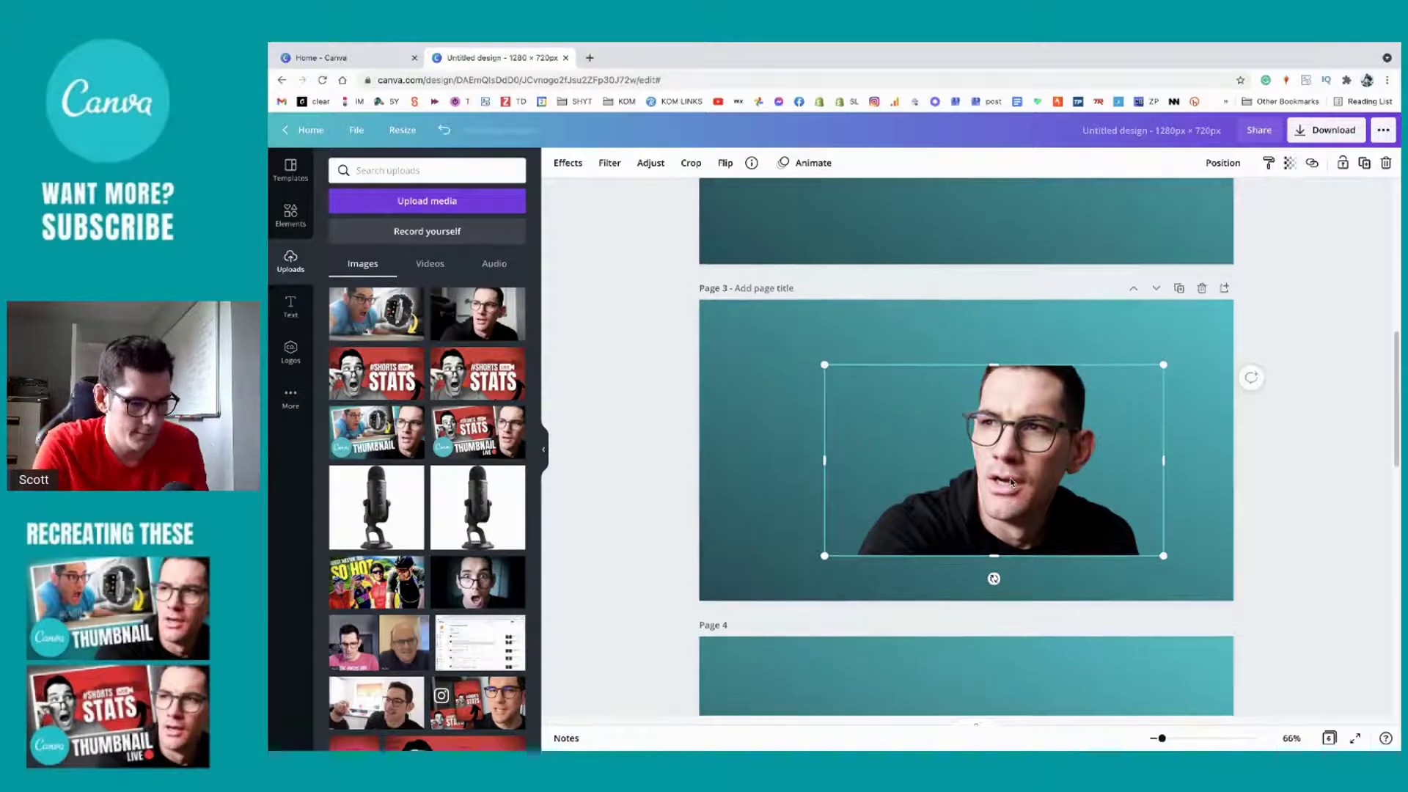
scroll(1012, 469, up, 4)
click(1027, 421)
key(ctrl+v)
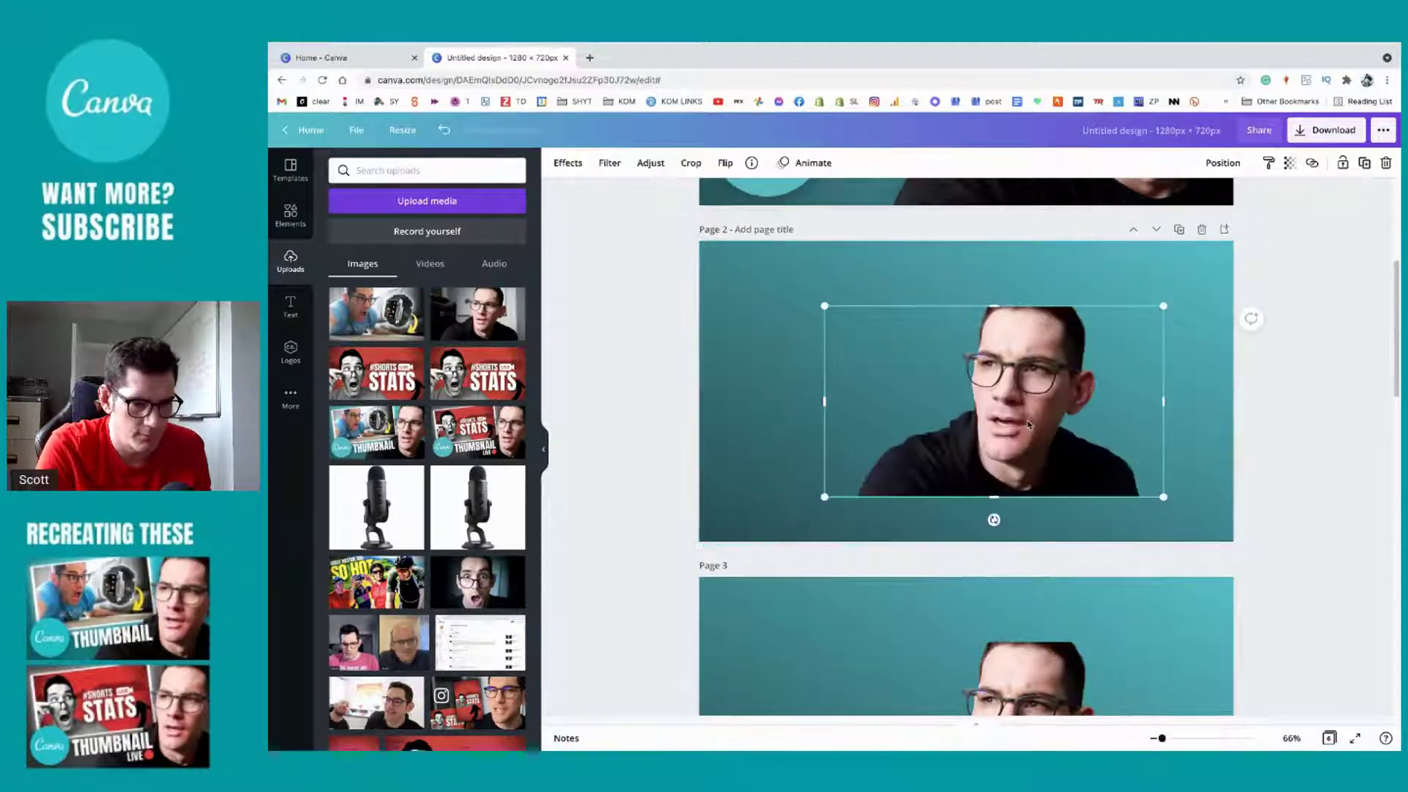
drag(1033, 434, 1079, 461)
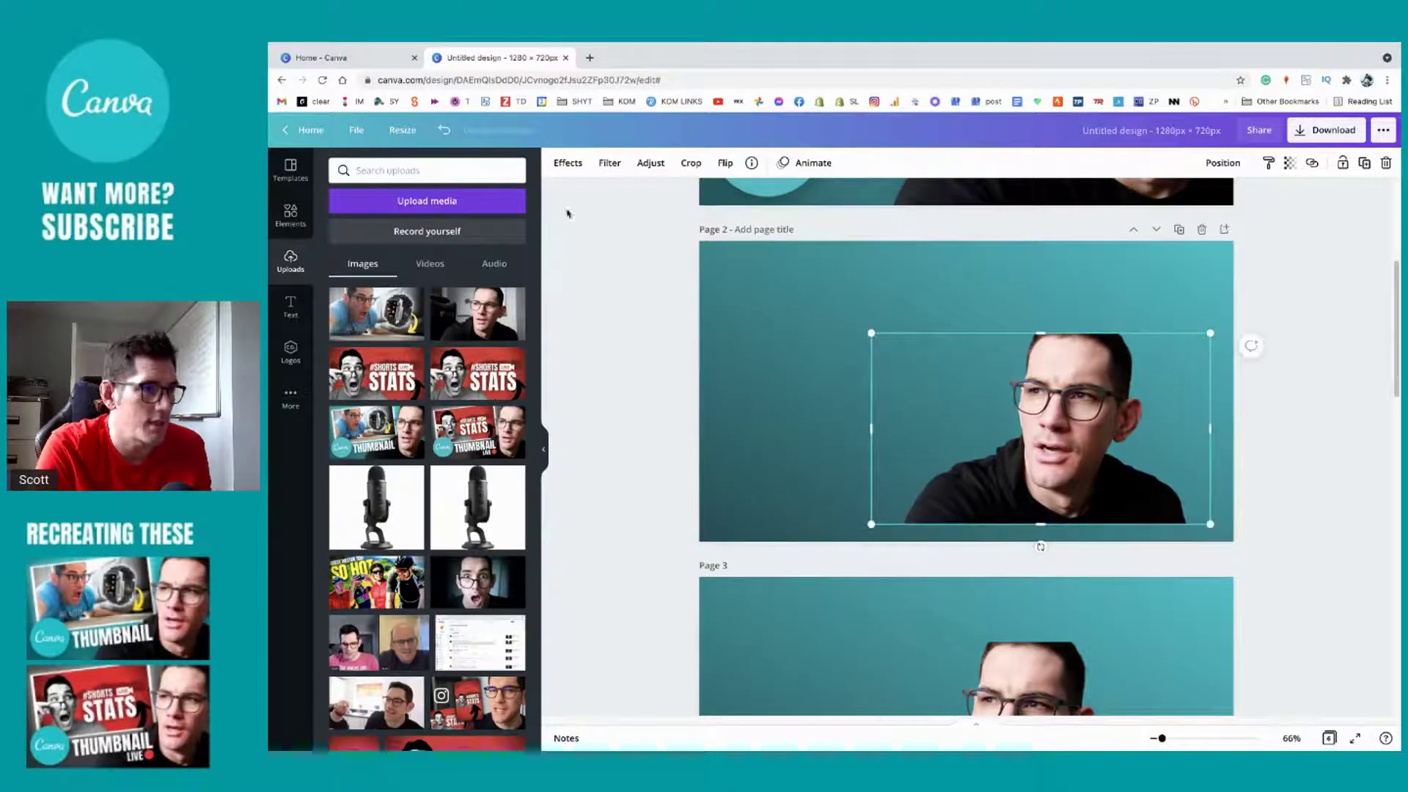
Step: Open the image effects for page 2's portrait cutout and browse the available effect categories
click(567, 162)
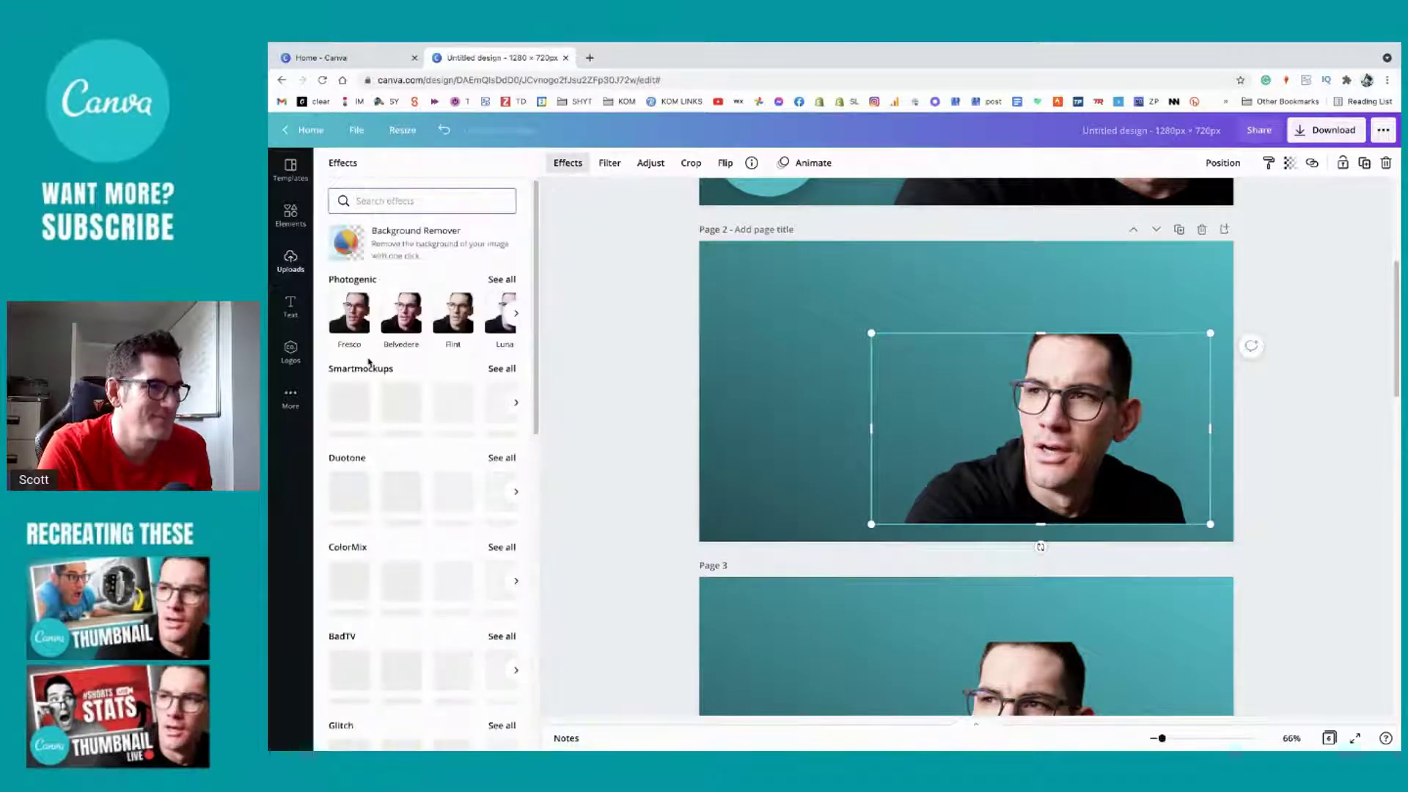
scroll(366, 586, down, 3)
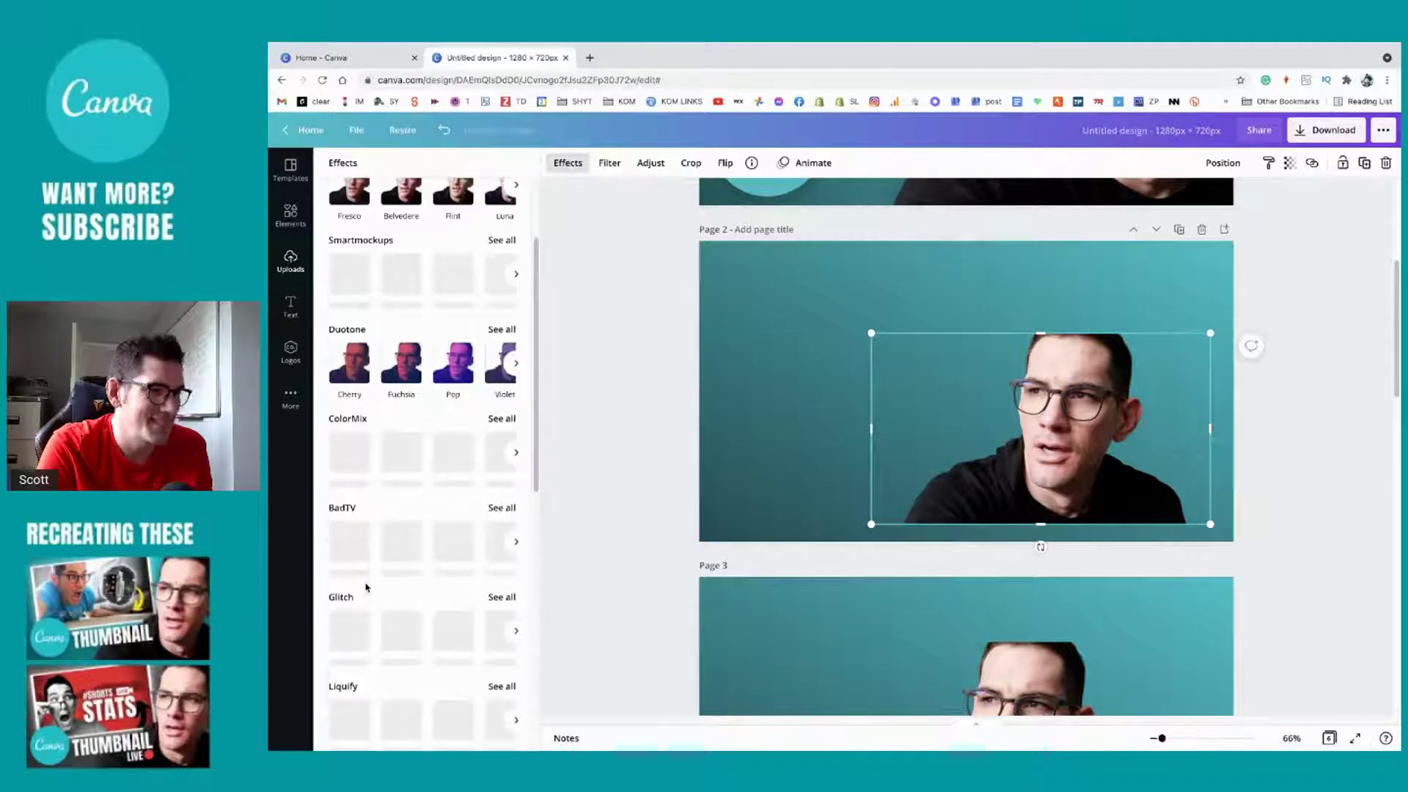
scroll(366, 587, up, 2)
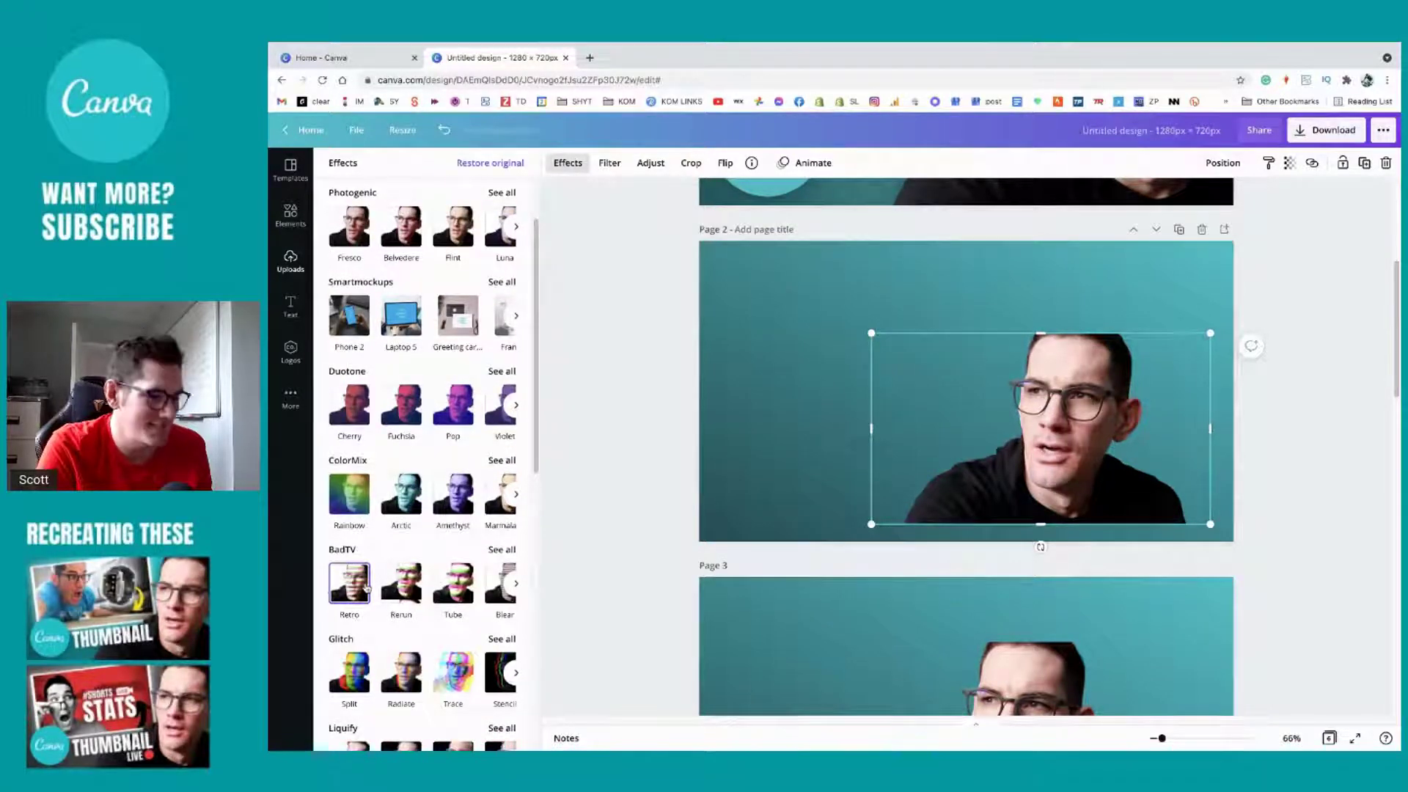
Step: Try the Drop shadow effect on the portrait on page 2 and open its settings
scroll(402, 656, down, 4)
scroll(403, 658, down, 5)
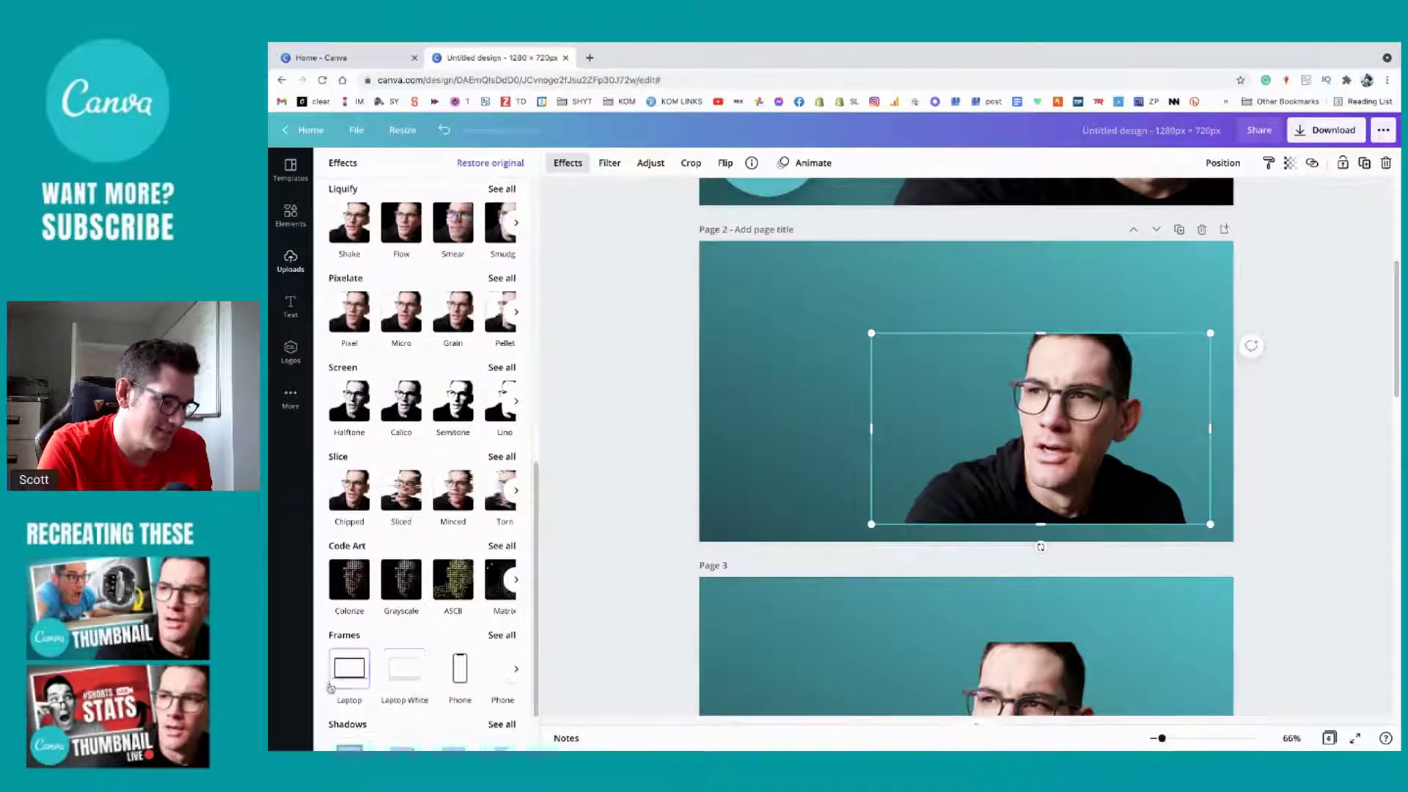
scroll(404, 664, down, 1)
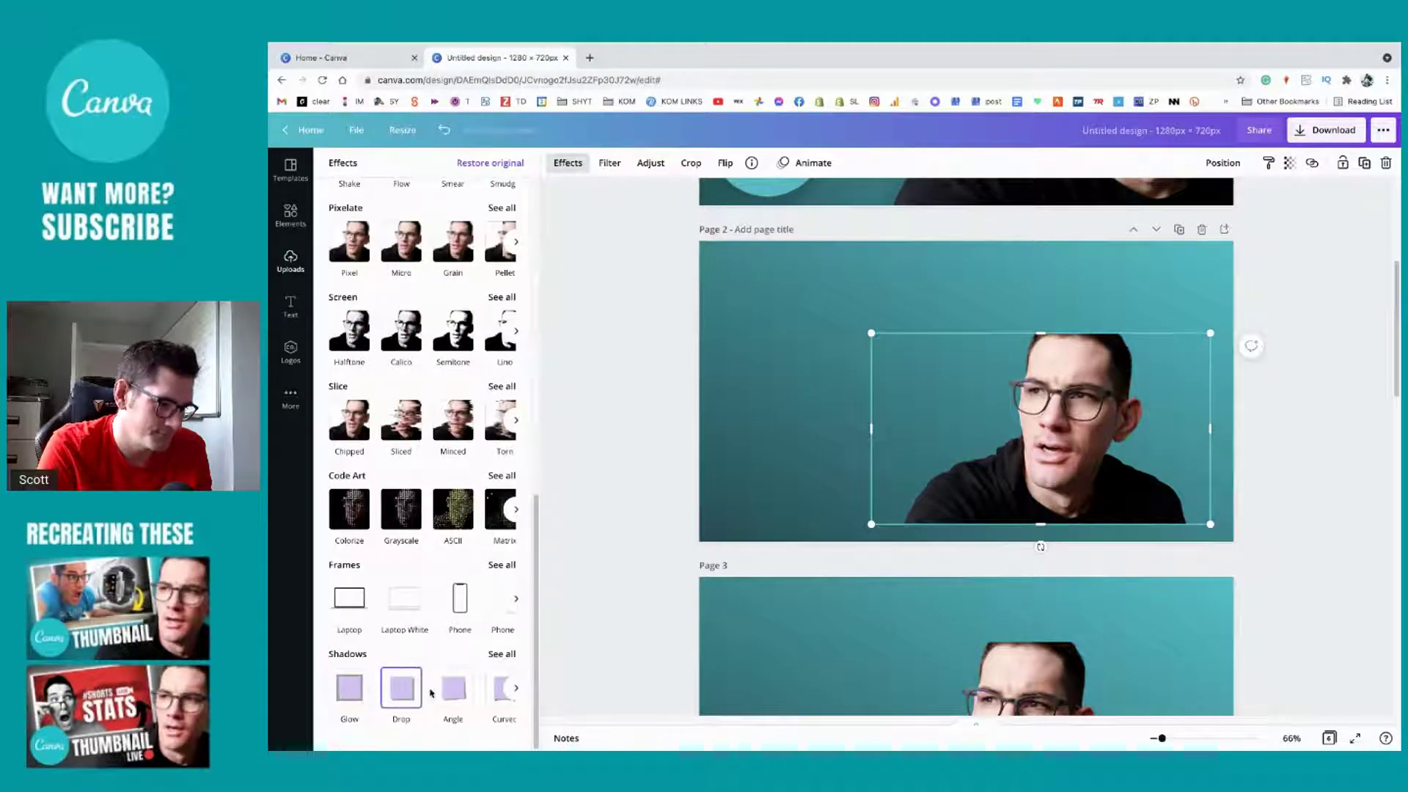
click(402, 688)
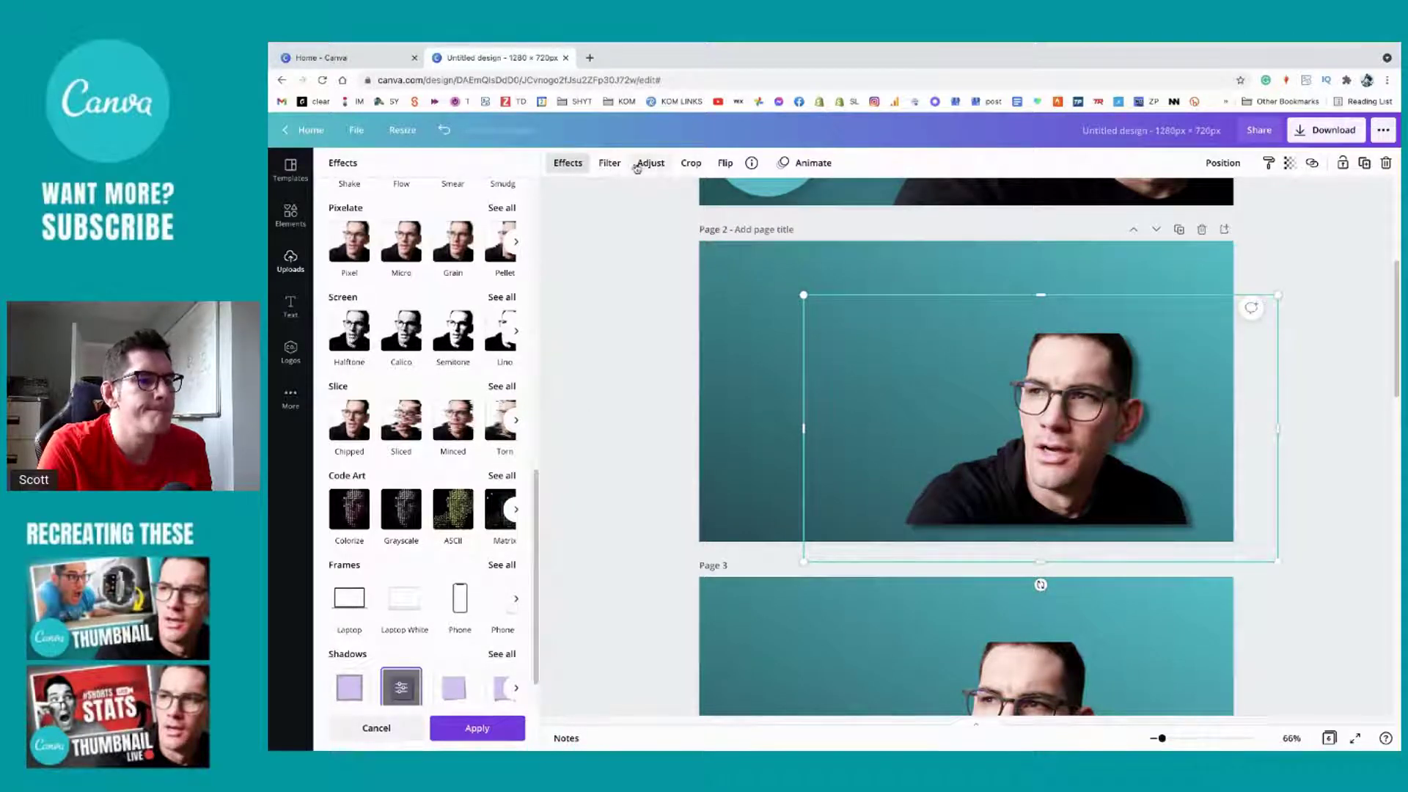
click(406, 690)
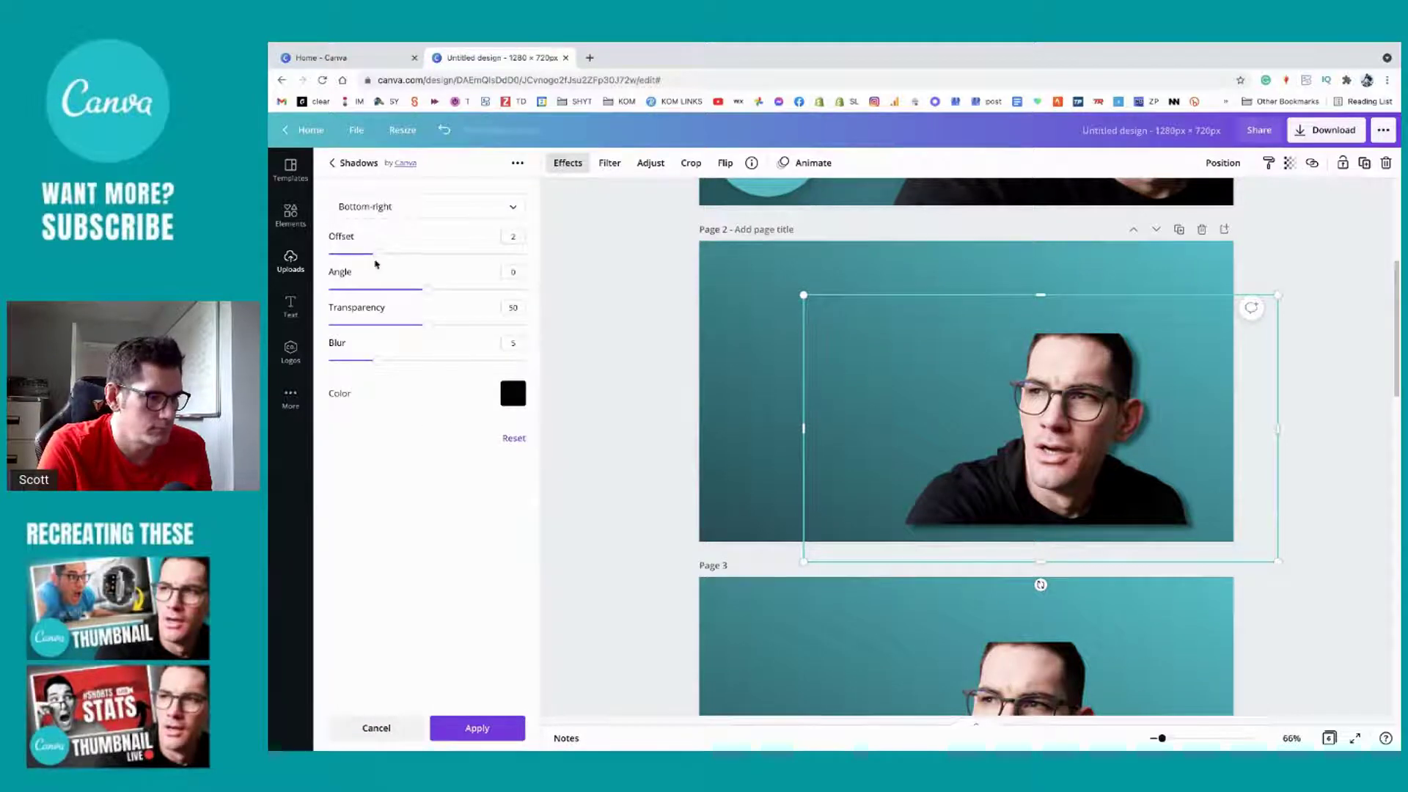
Step: Set the portrait's shadow direction to Left, transparency to 17 and blur to 12, and apply it
click(384, 211)
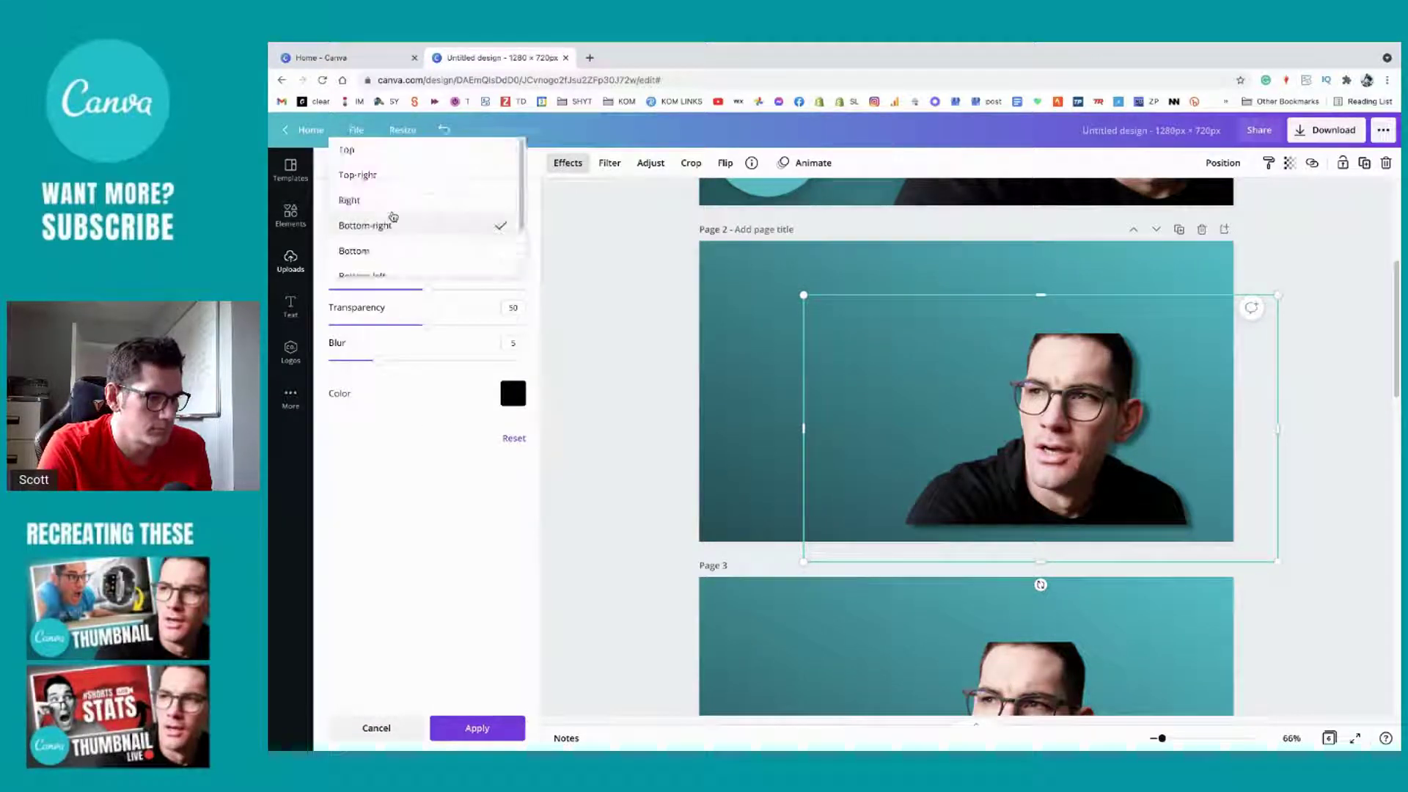
scroll(378, 251, down, 1)
click(371, 262)
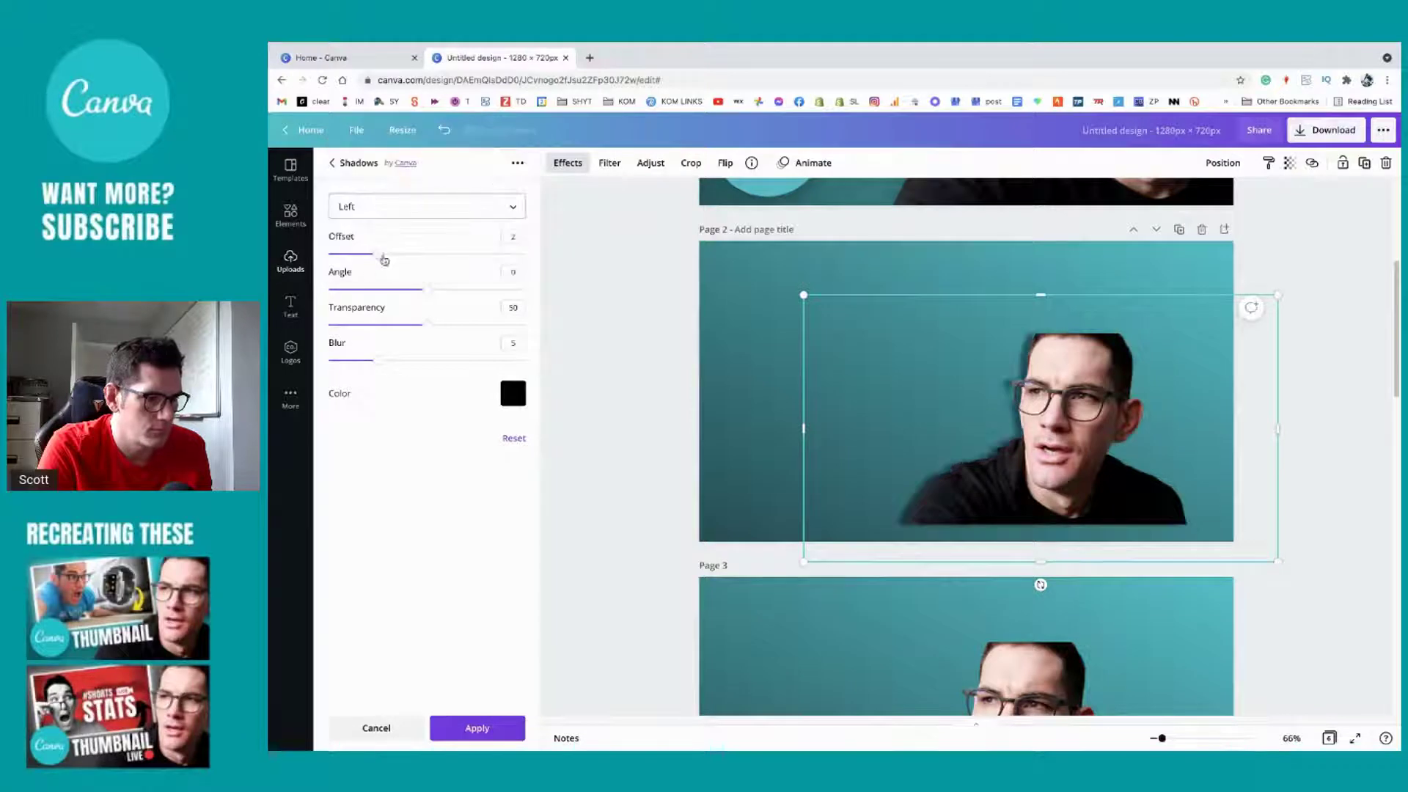
drag(412, 321, 448, 361)
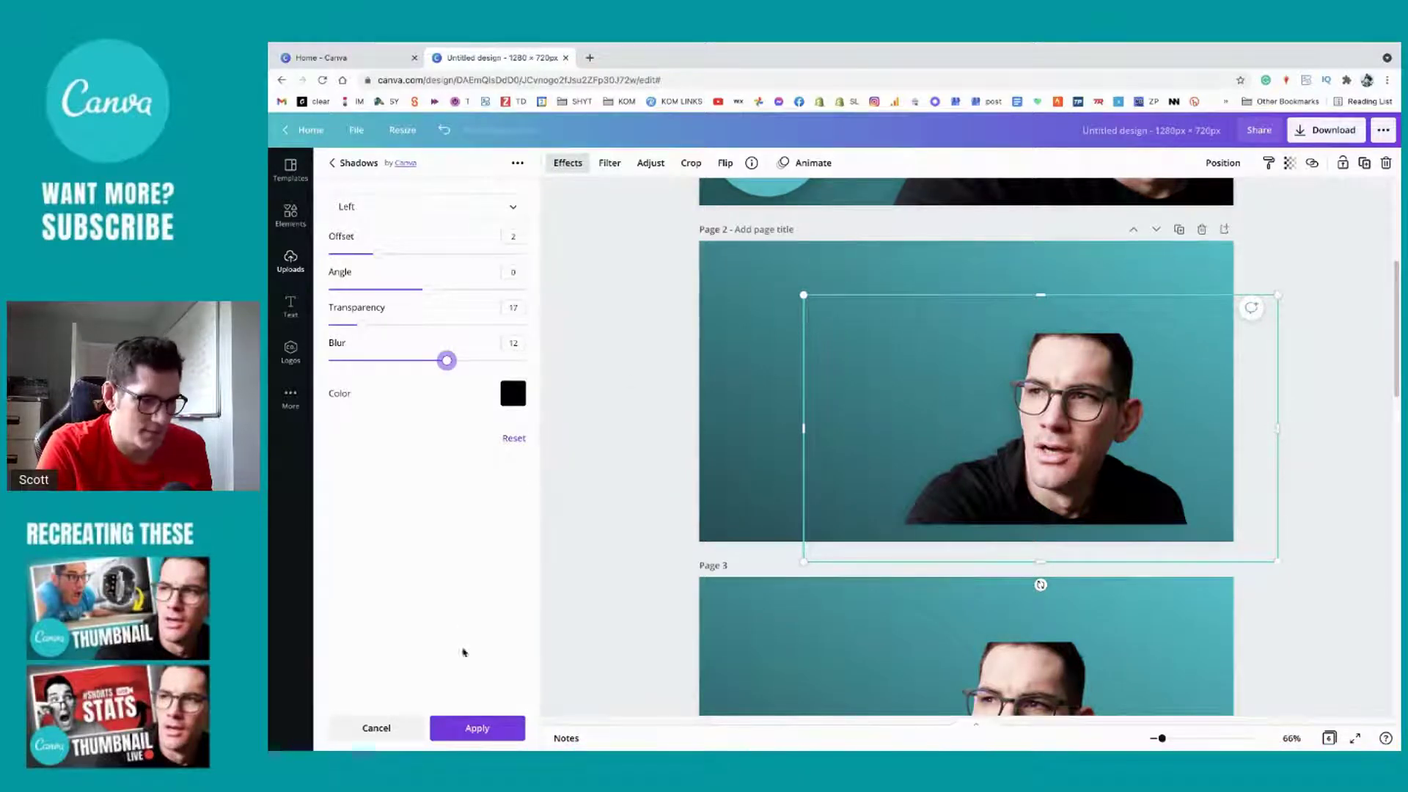
click(486, 728)
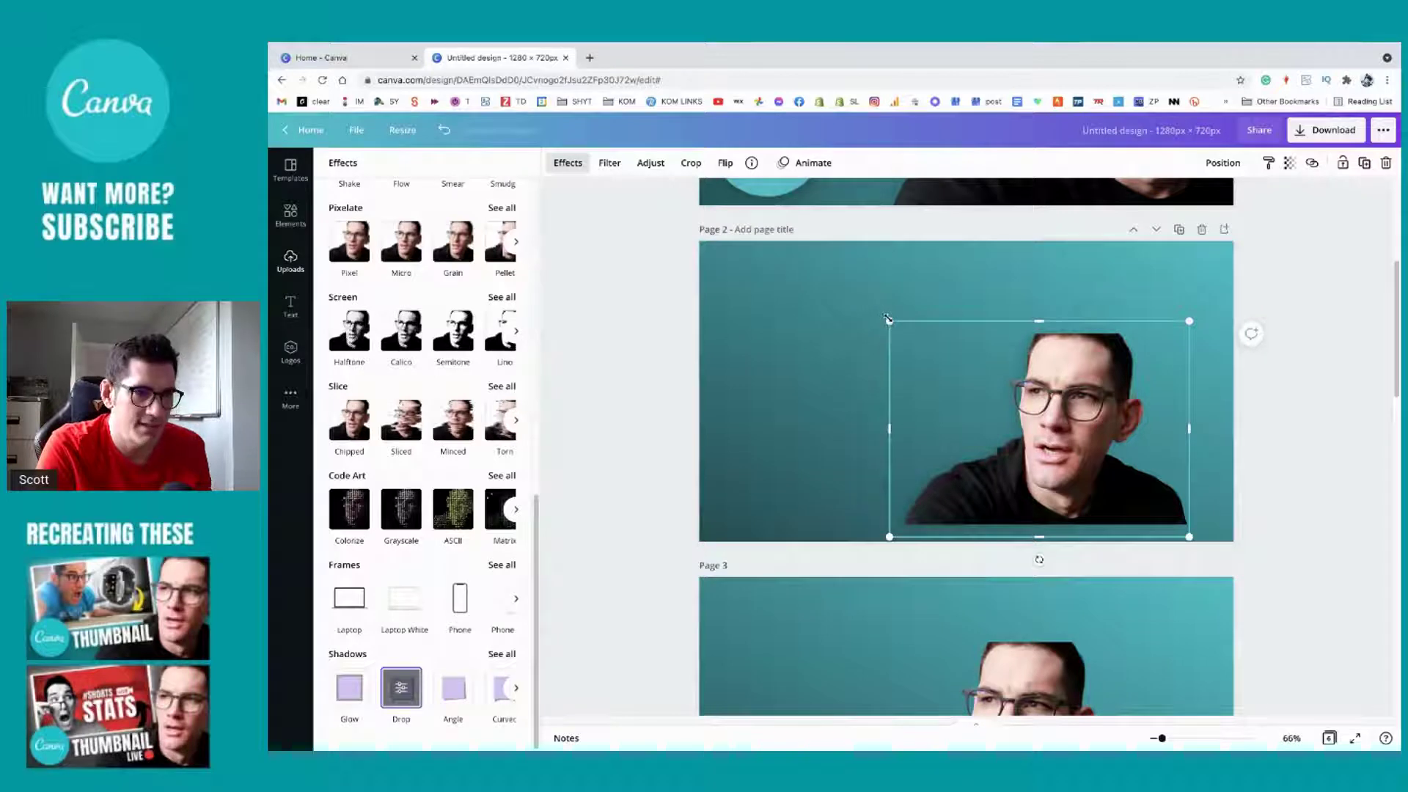
Step: Try enlarging the page 2 portrait, and undo both the resizing and the drop shadow
drag(888, 319, 855, 299)
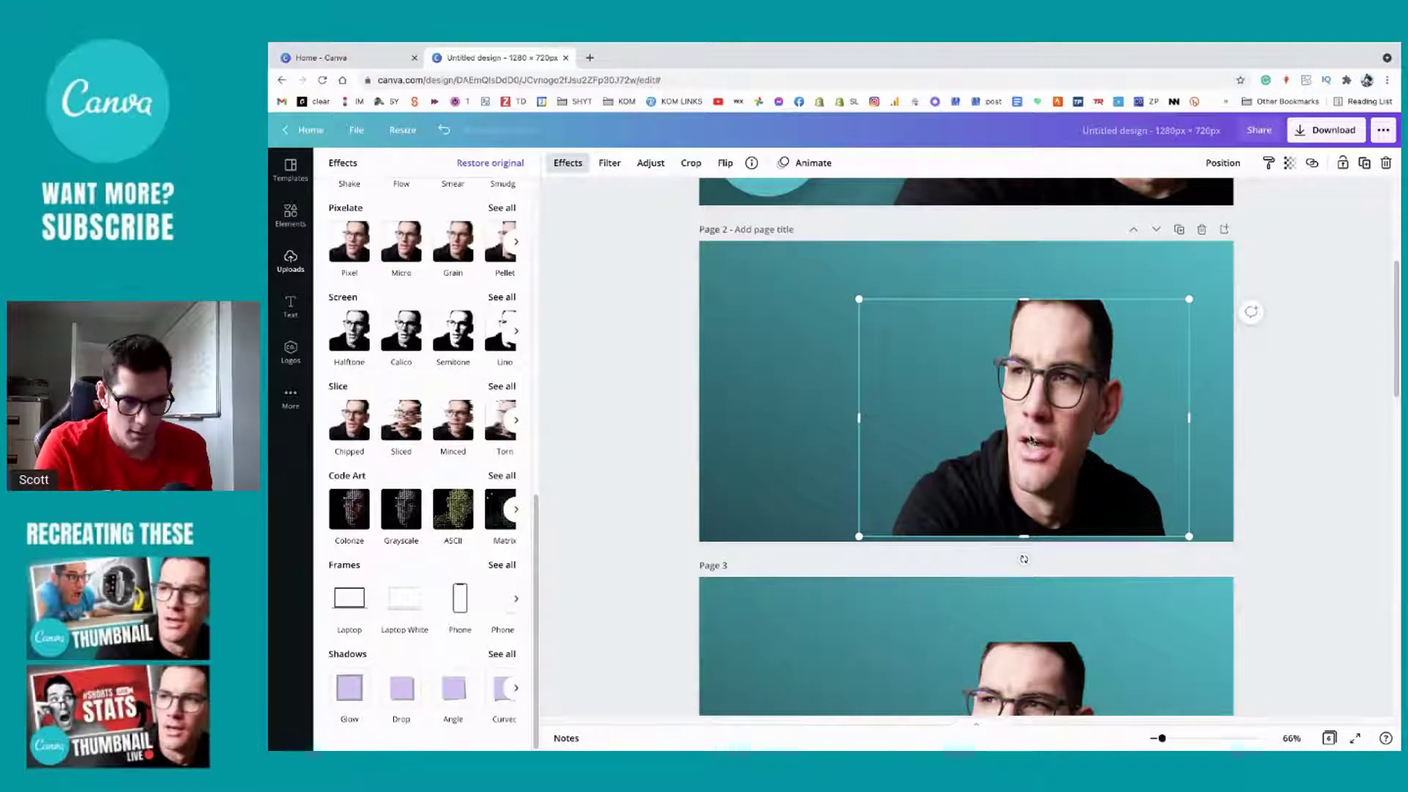
scroll(1030, 439, down, 1)
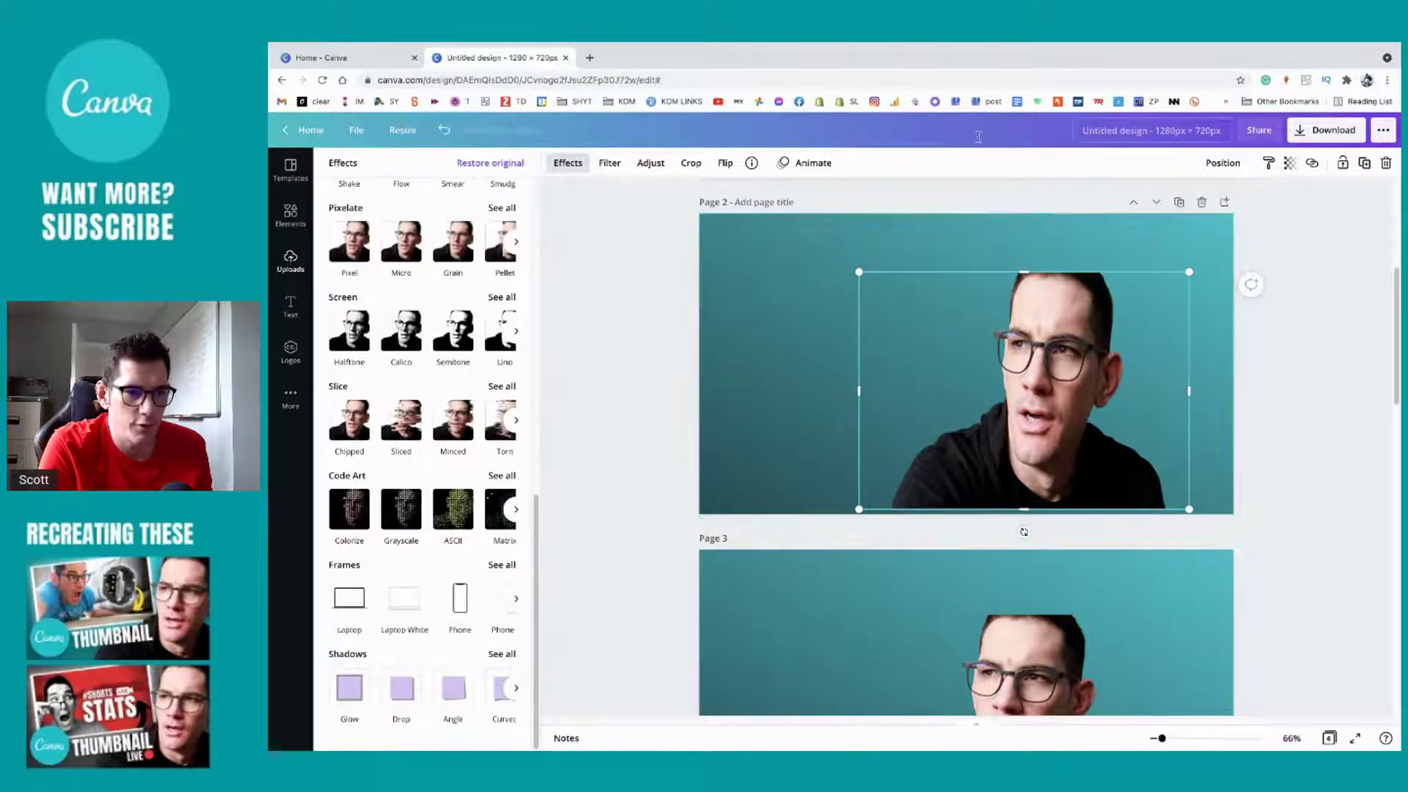
click(445, 131)
click(444, 131)
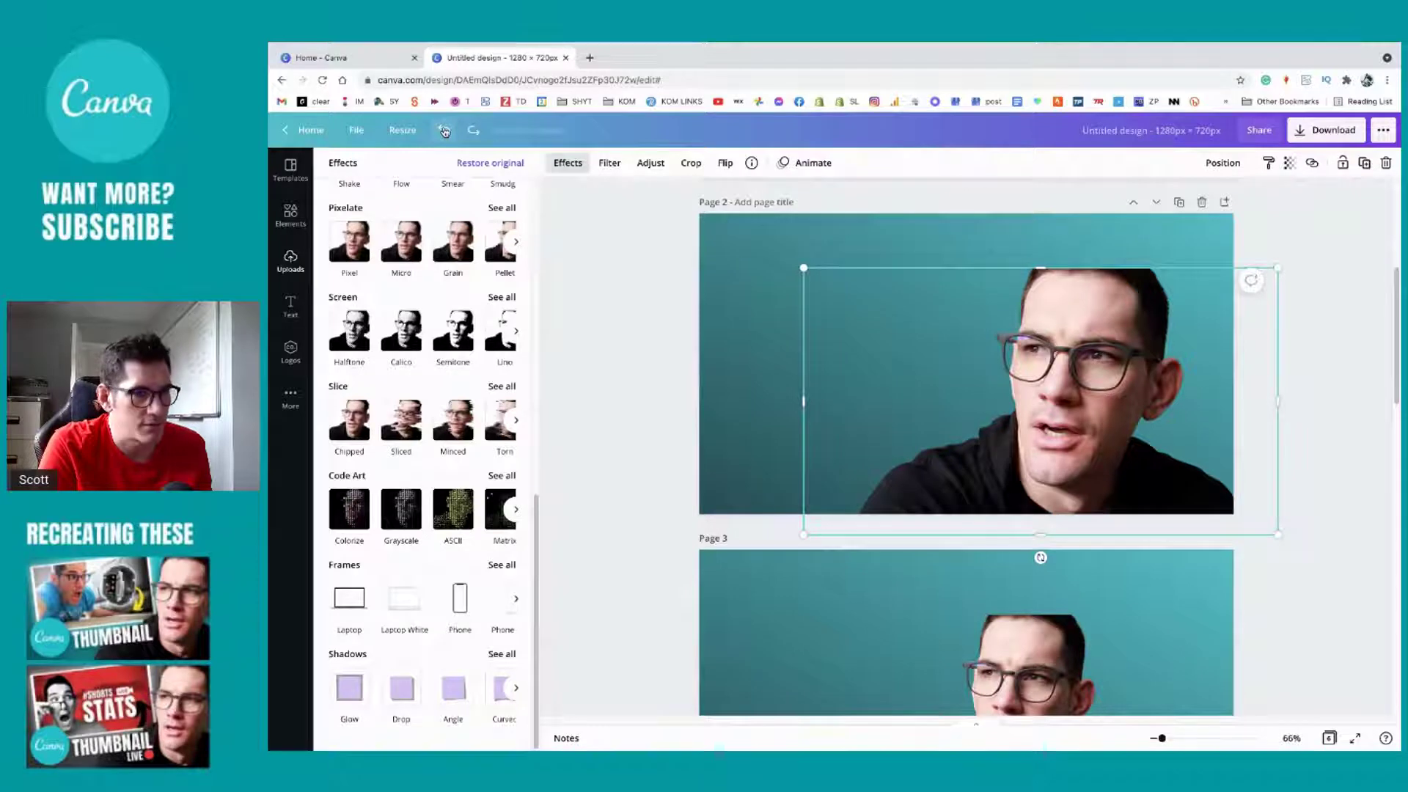
click(444, 131)
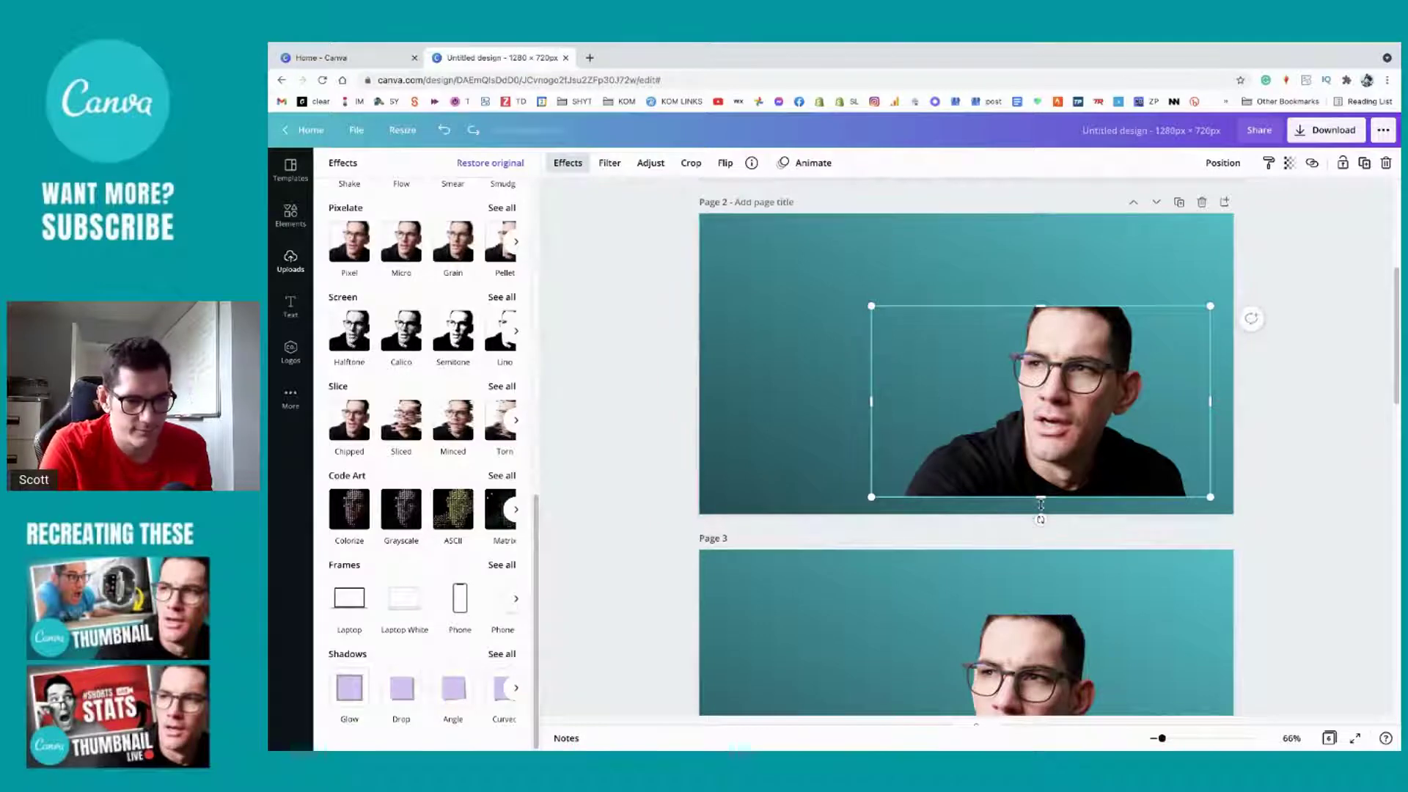
Step: Enlarge the page 2 portrait to full page height and move it against the right side of the page
drag(1057, 467, 1140, 518)
scroll(1057, 432, up, 5)
scroll(1057, 435, down, 5)
scroll(1059, 440, up, 1)
drag(937, 385, 724, 265)
drag(1054, 390, 1151, 392)
Step: Fine-tune the page 2 portrait's position to match the portrait in the page 1 thumbnail
scroll(1151, 392, up, 3)
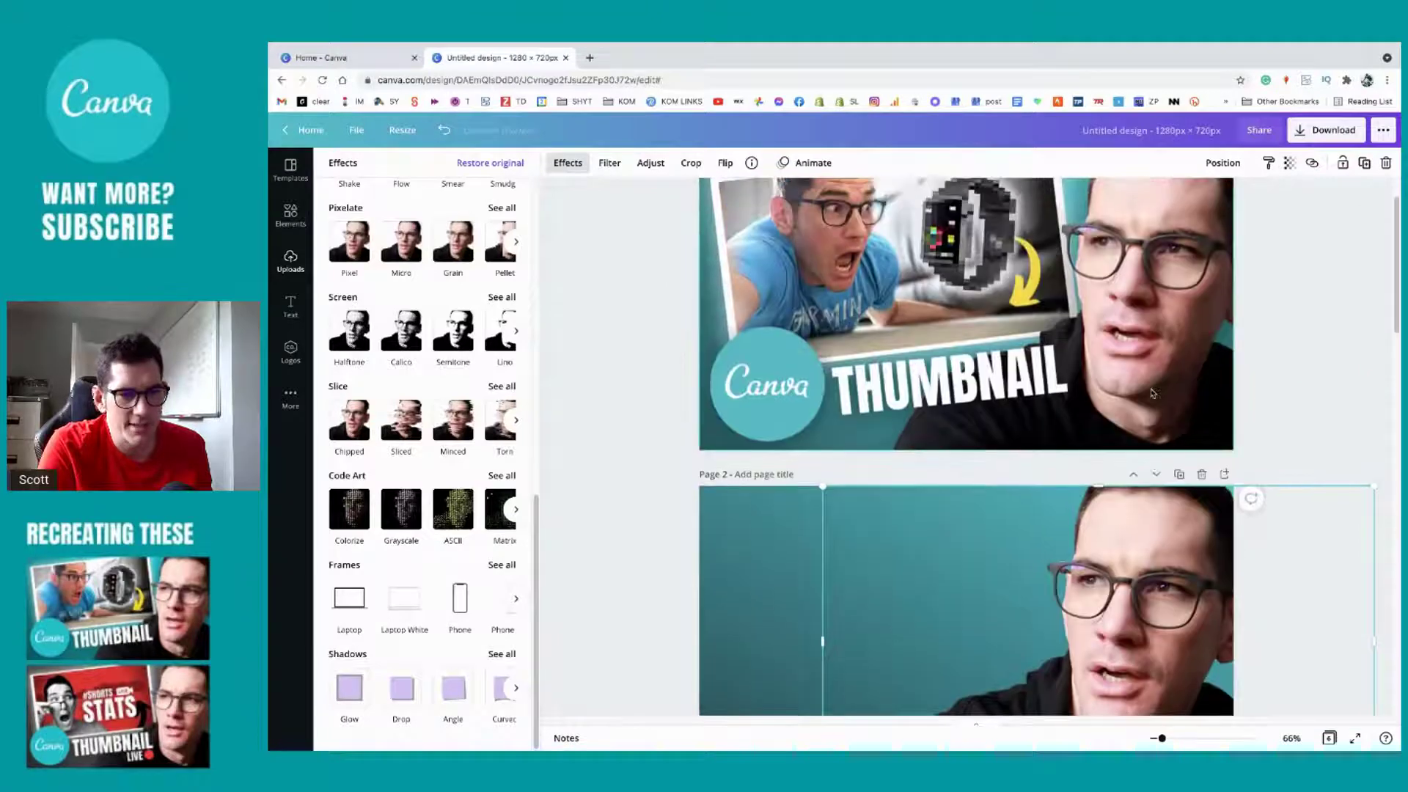
scroll(1151, 392, down, 2)
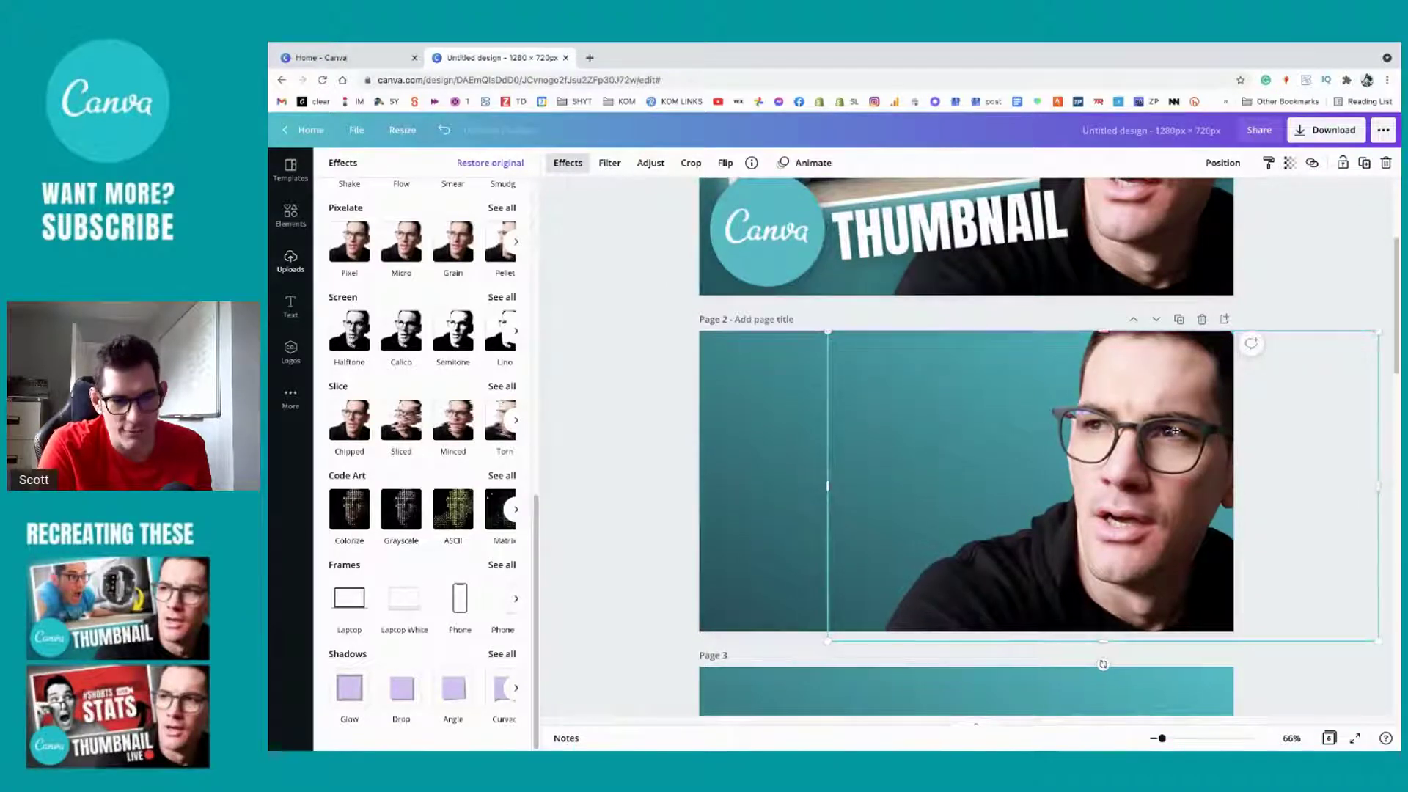
scroll(1170, 435, up, 3)
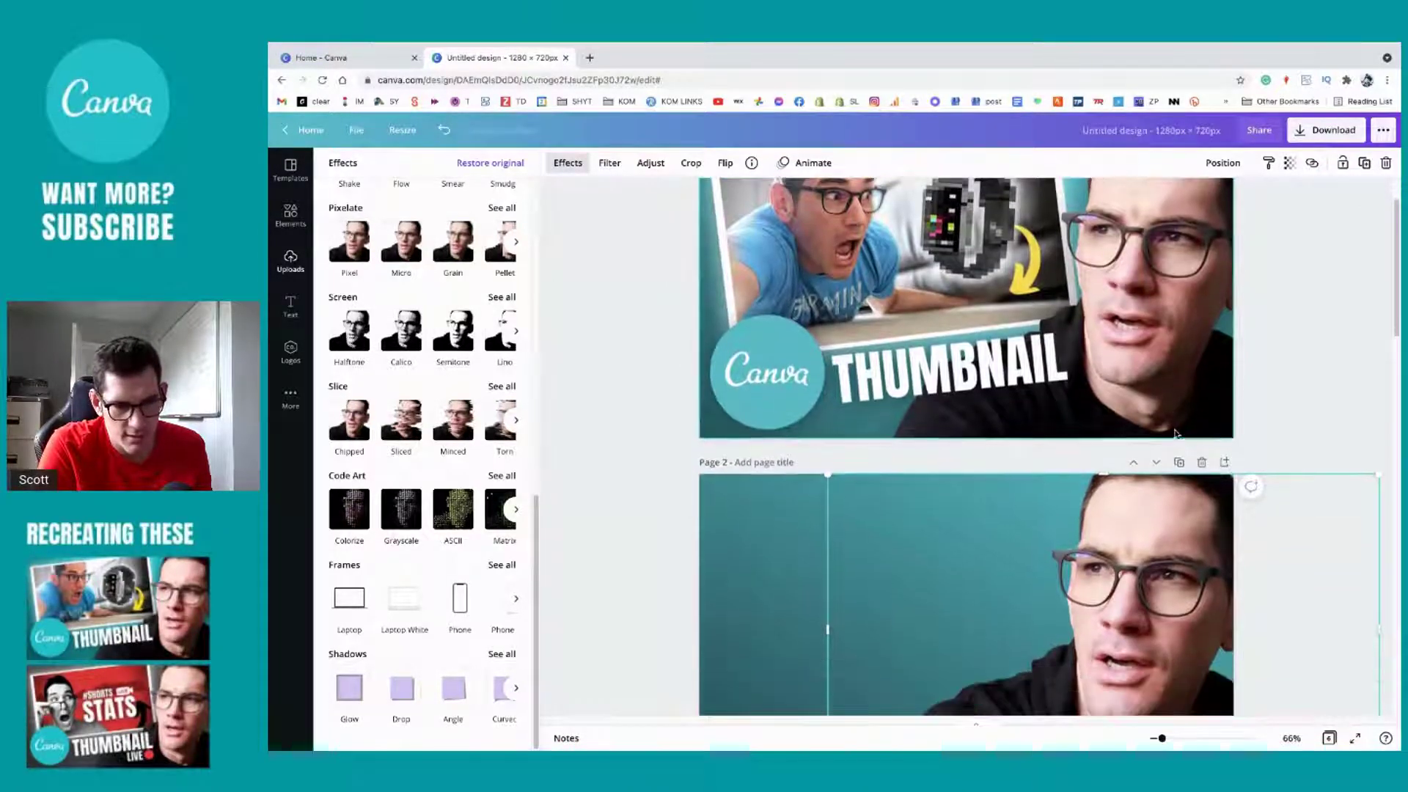
scroll(1176, 436, down, 1)
drag(1170, 525, 1177, 526)
scroll(1176, 527, up, 1)
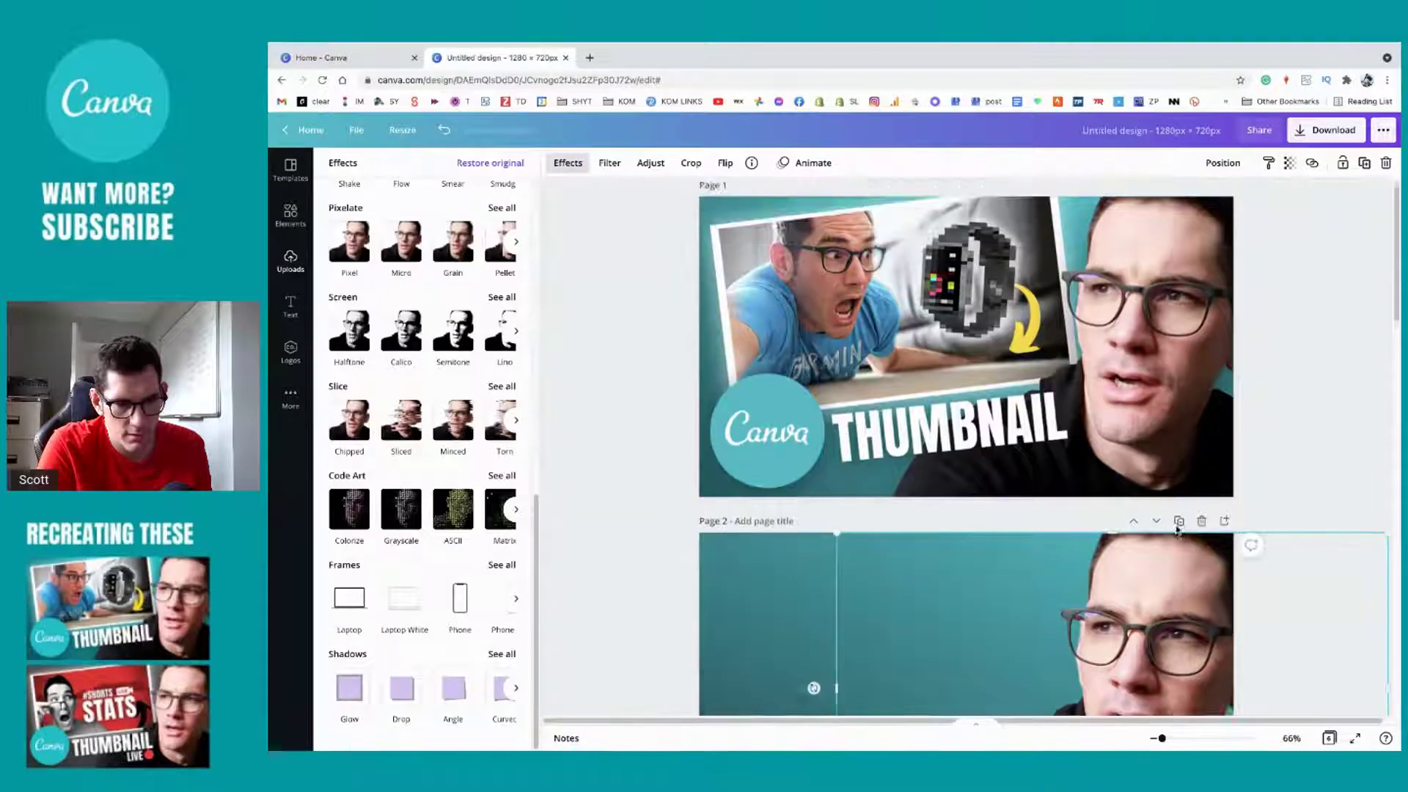
scroll(1177, 528, down, 3)
scroll(982, 505, up, 3)
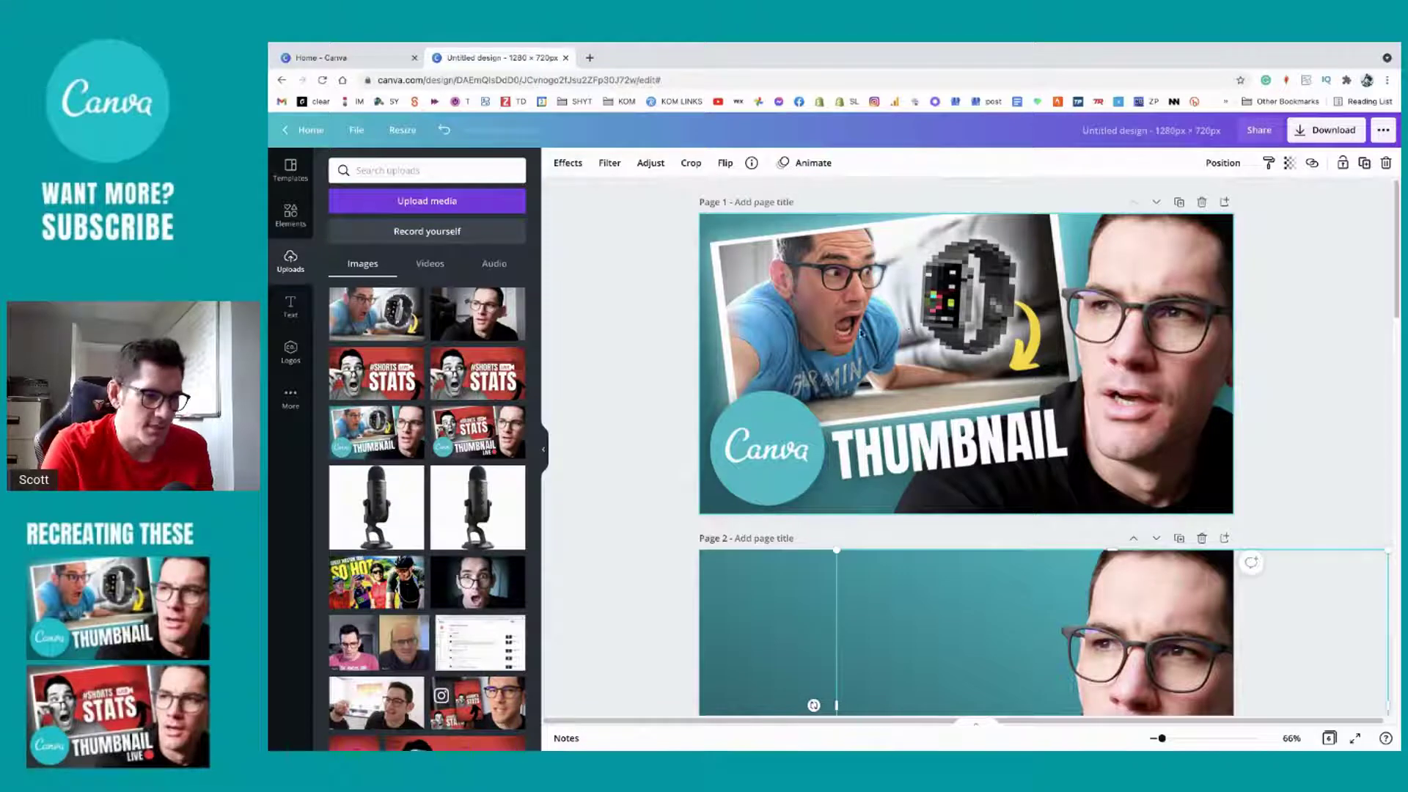
Step: Lock the teal gradient background and the portrait on page 2 in place
scroll(789, 304, down, 1)
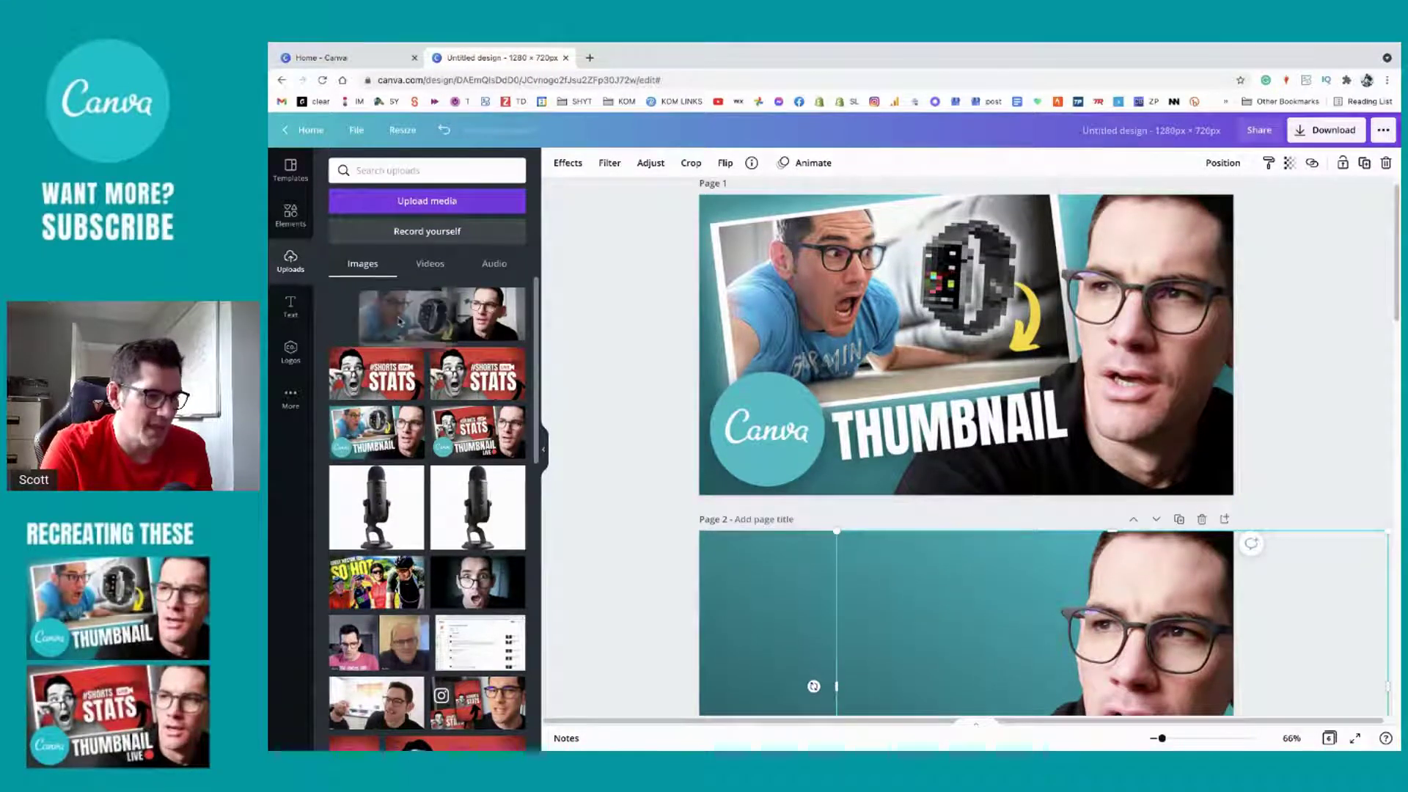
scroll(913, 656, down, 1)
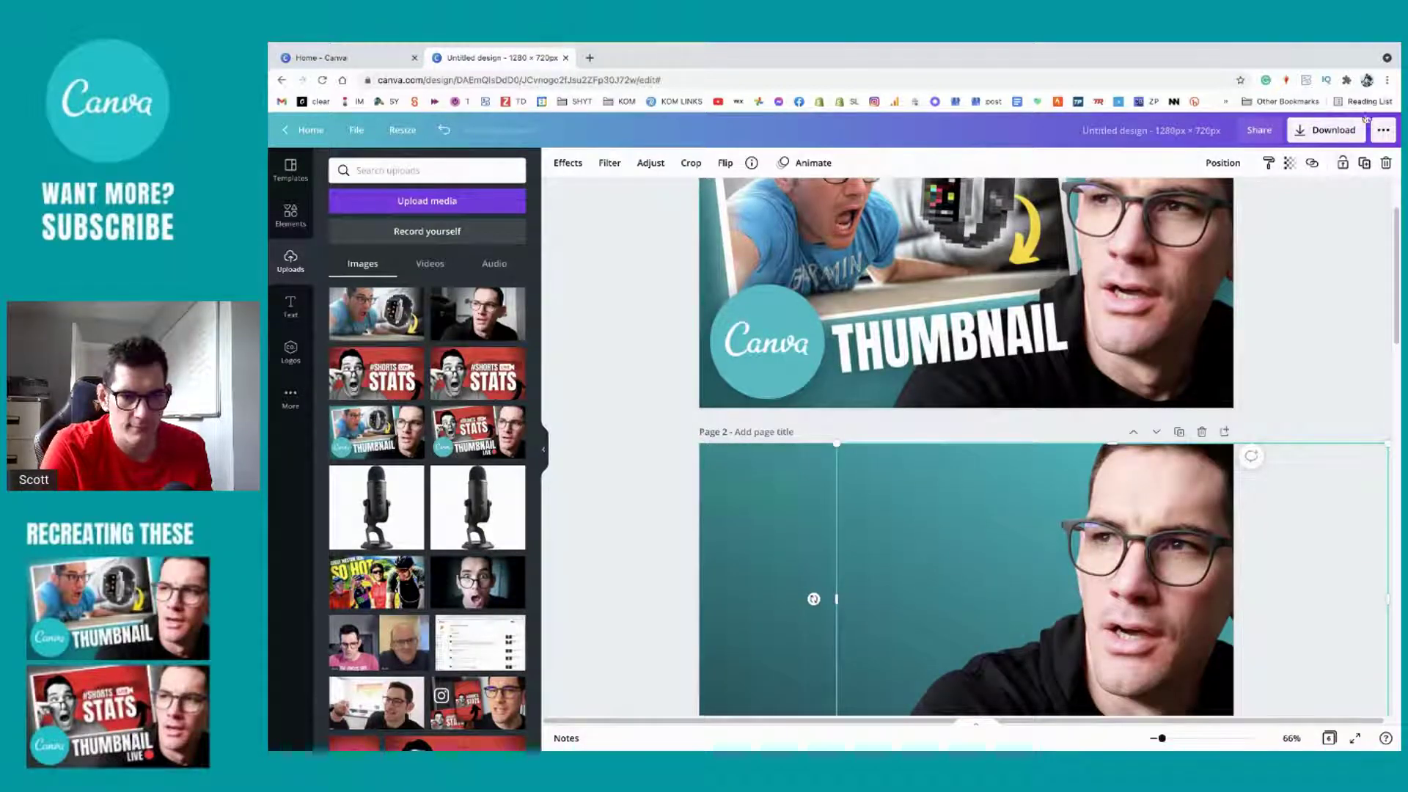
click(792, 540)
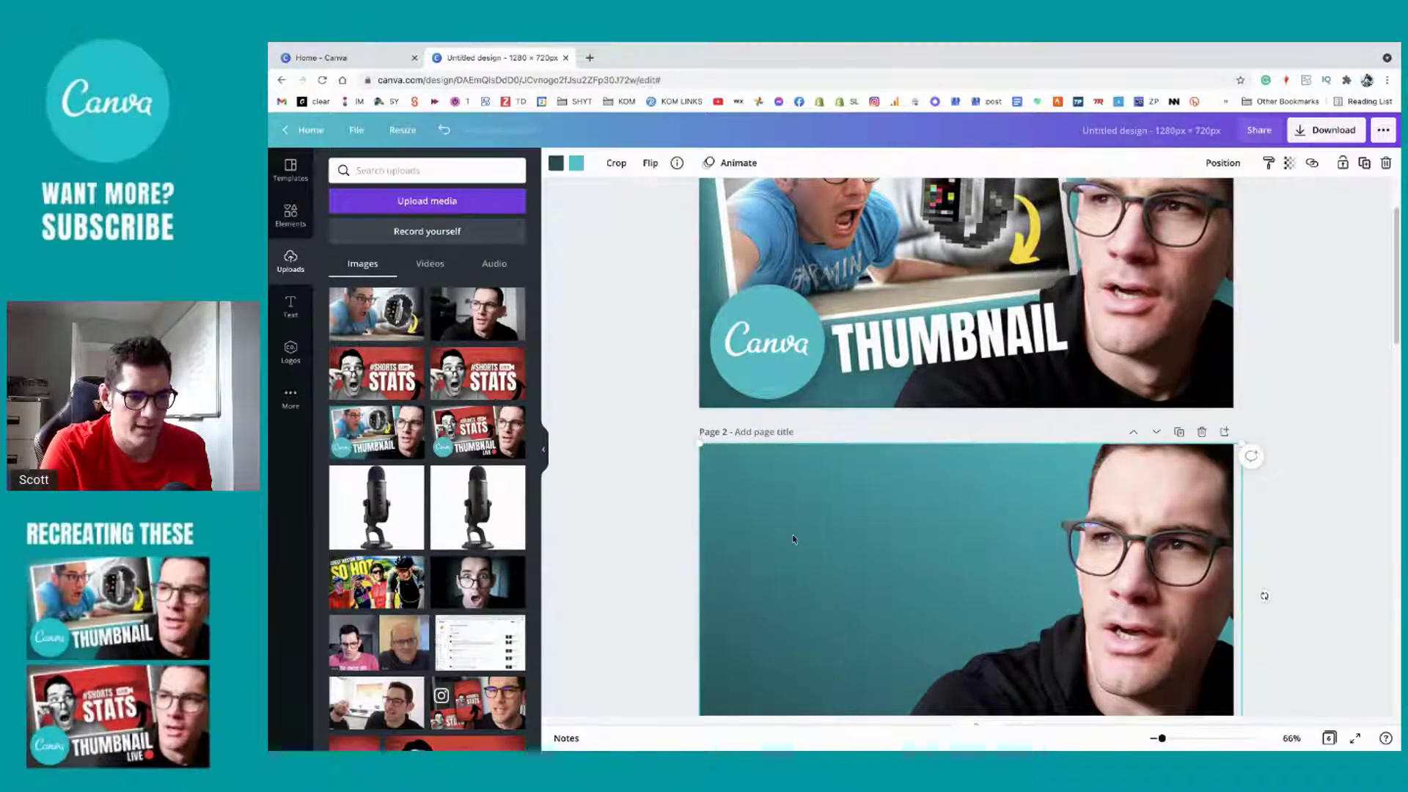
click(1343, 164)
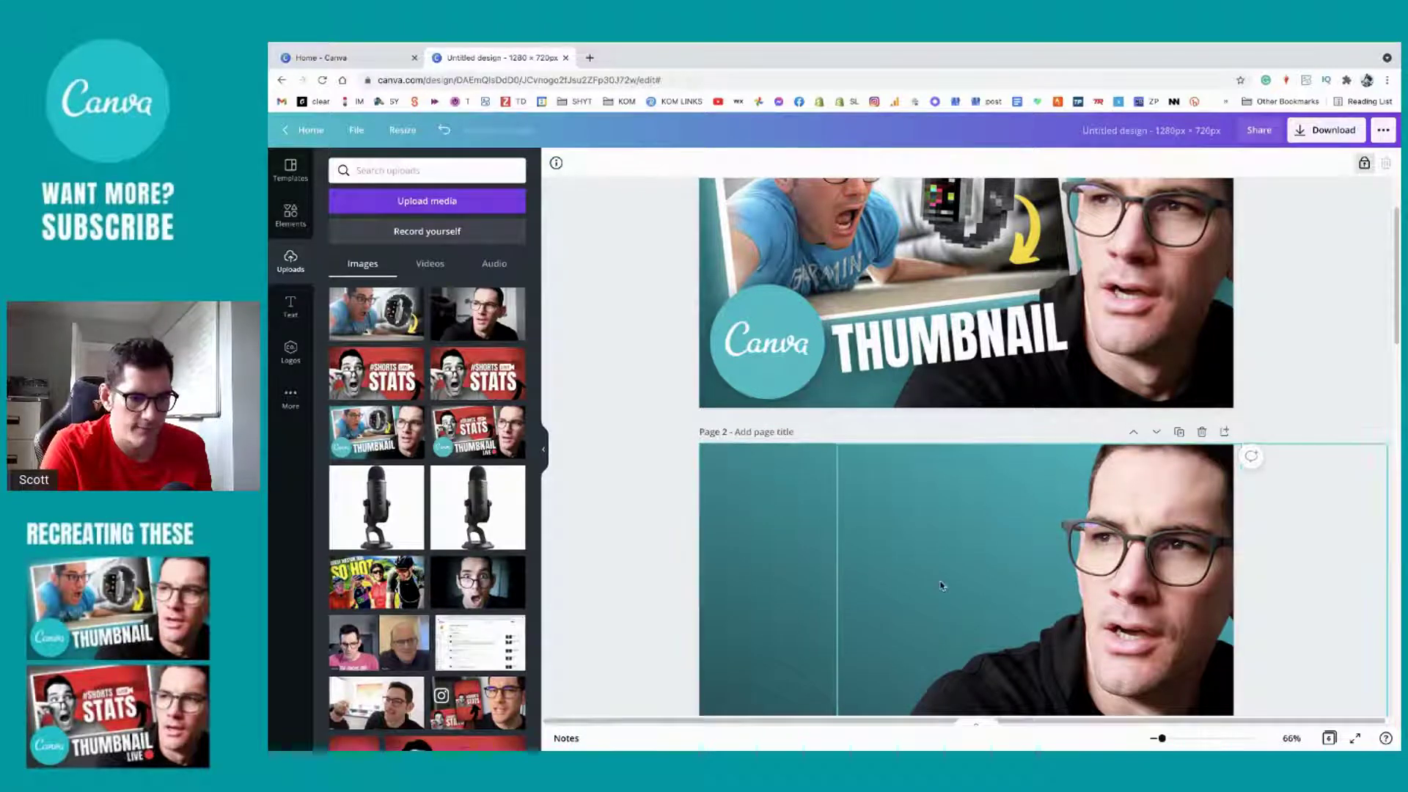
key(Escape)
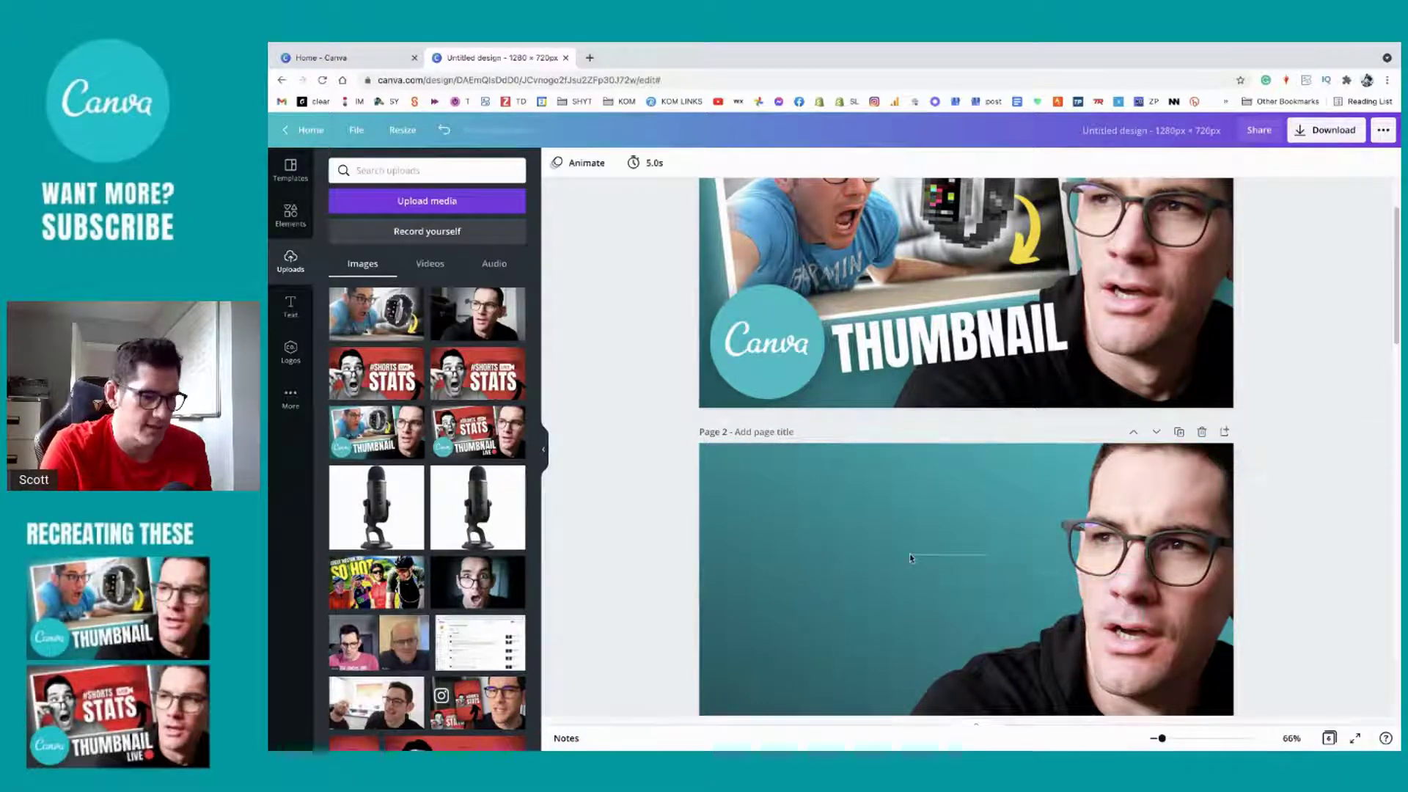
Step: Unlock the portrait on page 2 and lock it in place again
scroll(909, 557, up, 2)
scroll(908, 558, down, 1)
click(1192, 580)
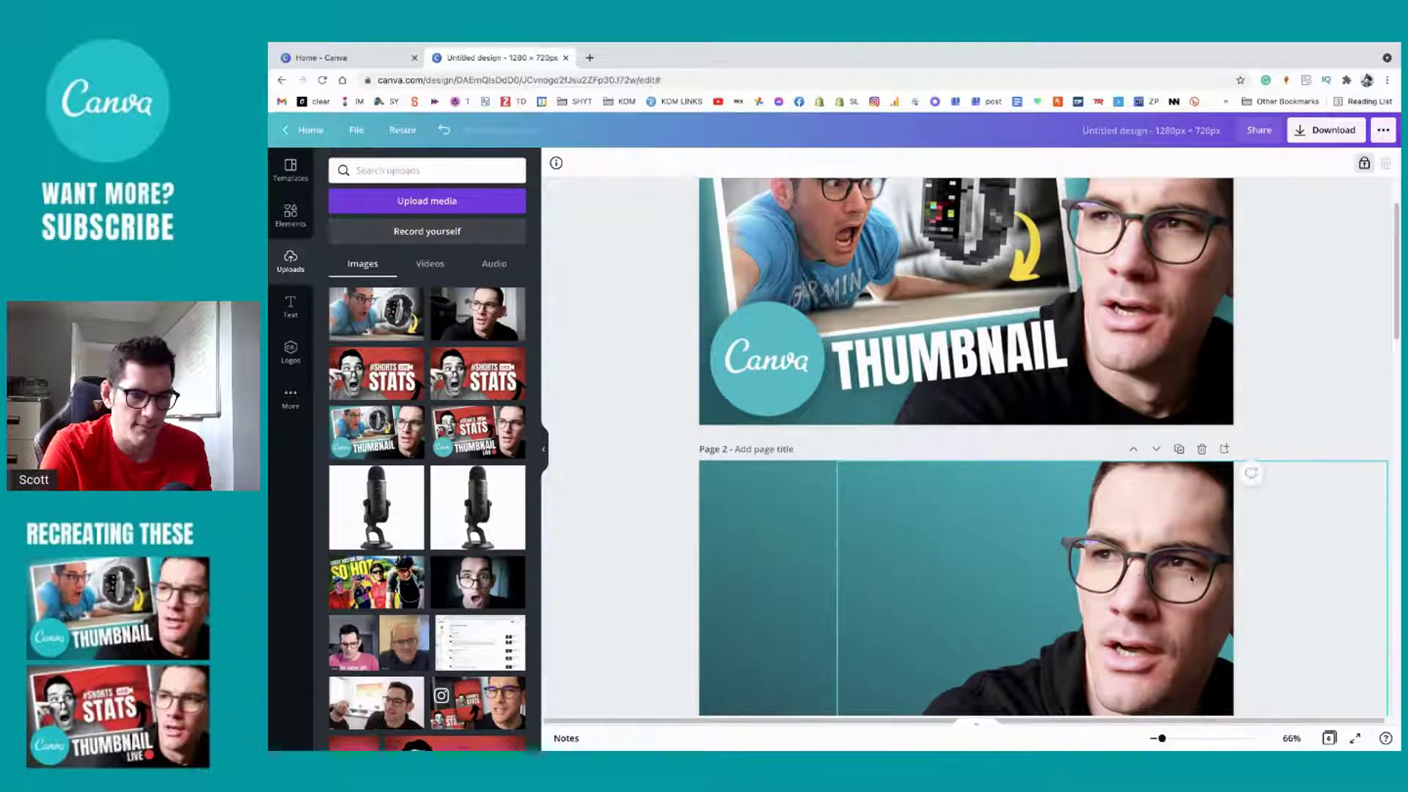
click(1364, 163)
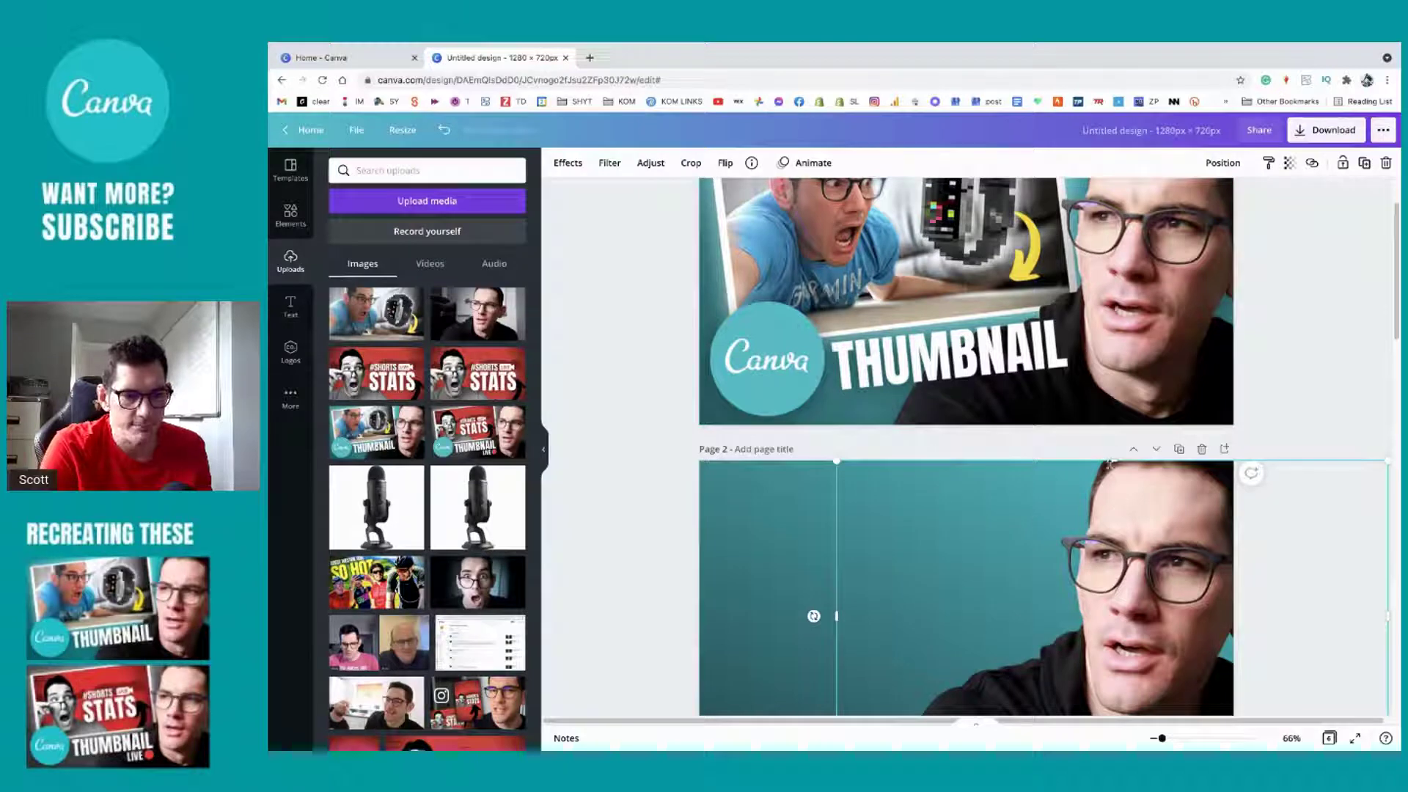
click(1339, 166)
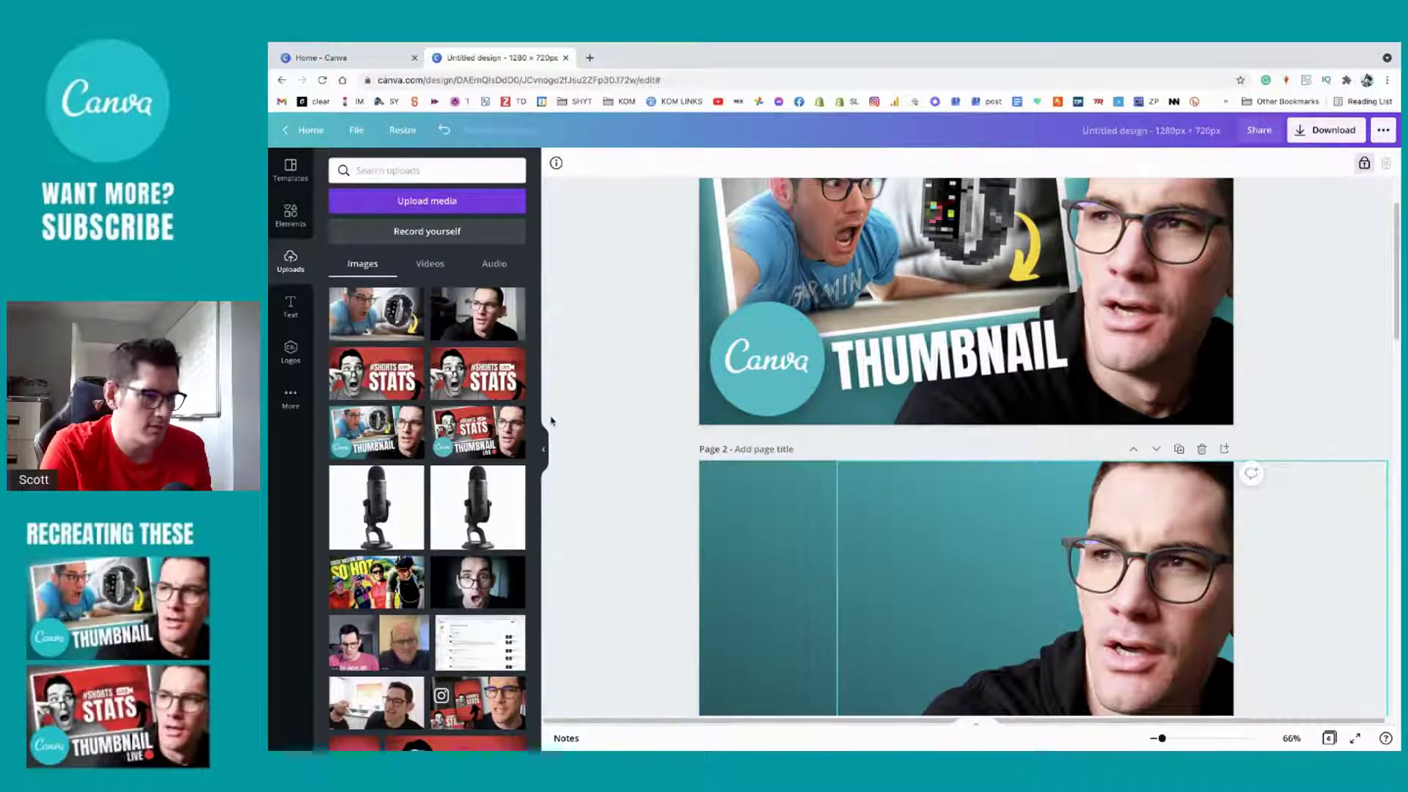
Step: Add the uploaded smartwatch photo to page 2, size it to about 747 × 420 px and place it left of the portrait
click(416, 326)
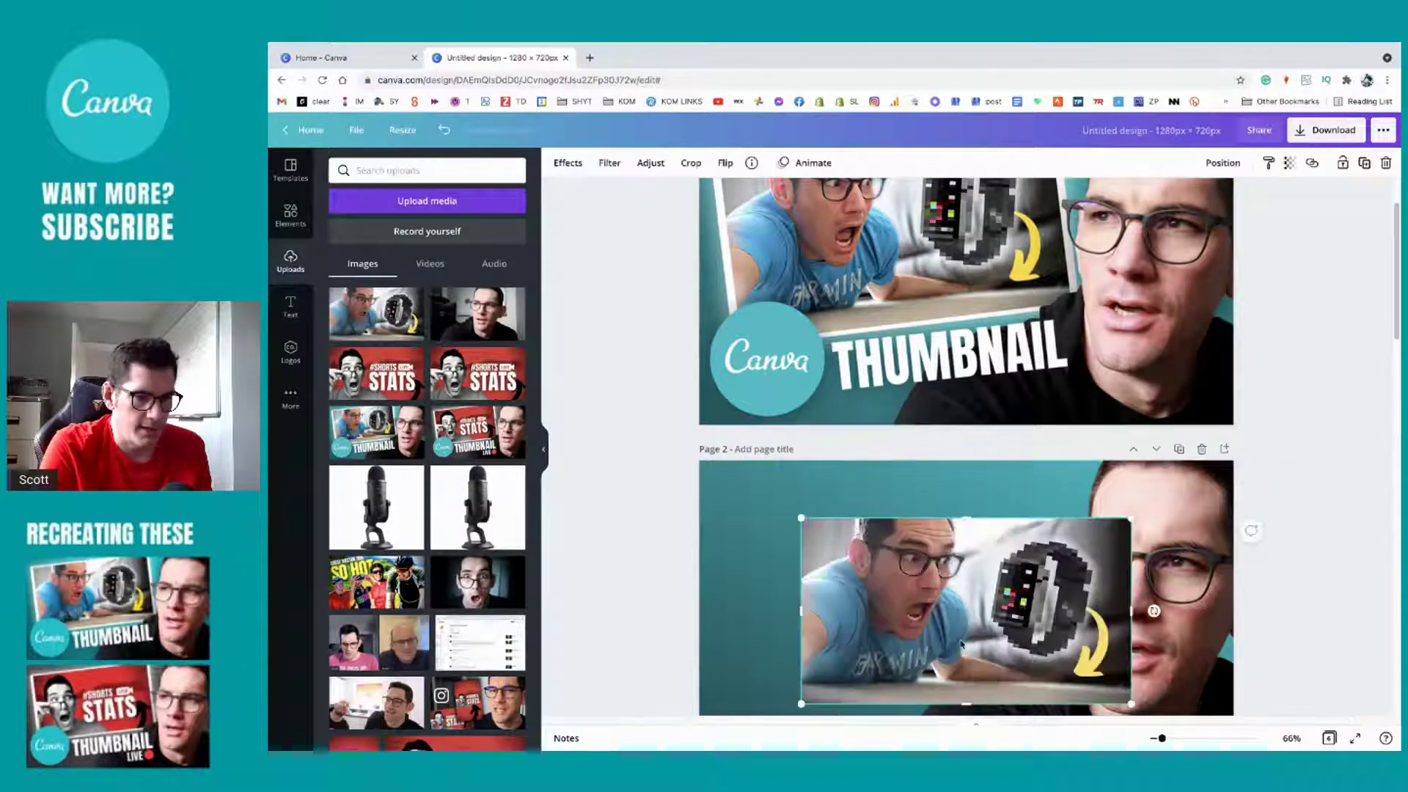
drag(961, 644, 1019, 642)
scroll(1017, 558, up, 2)
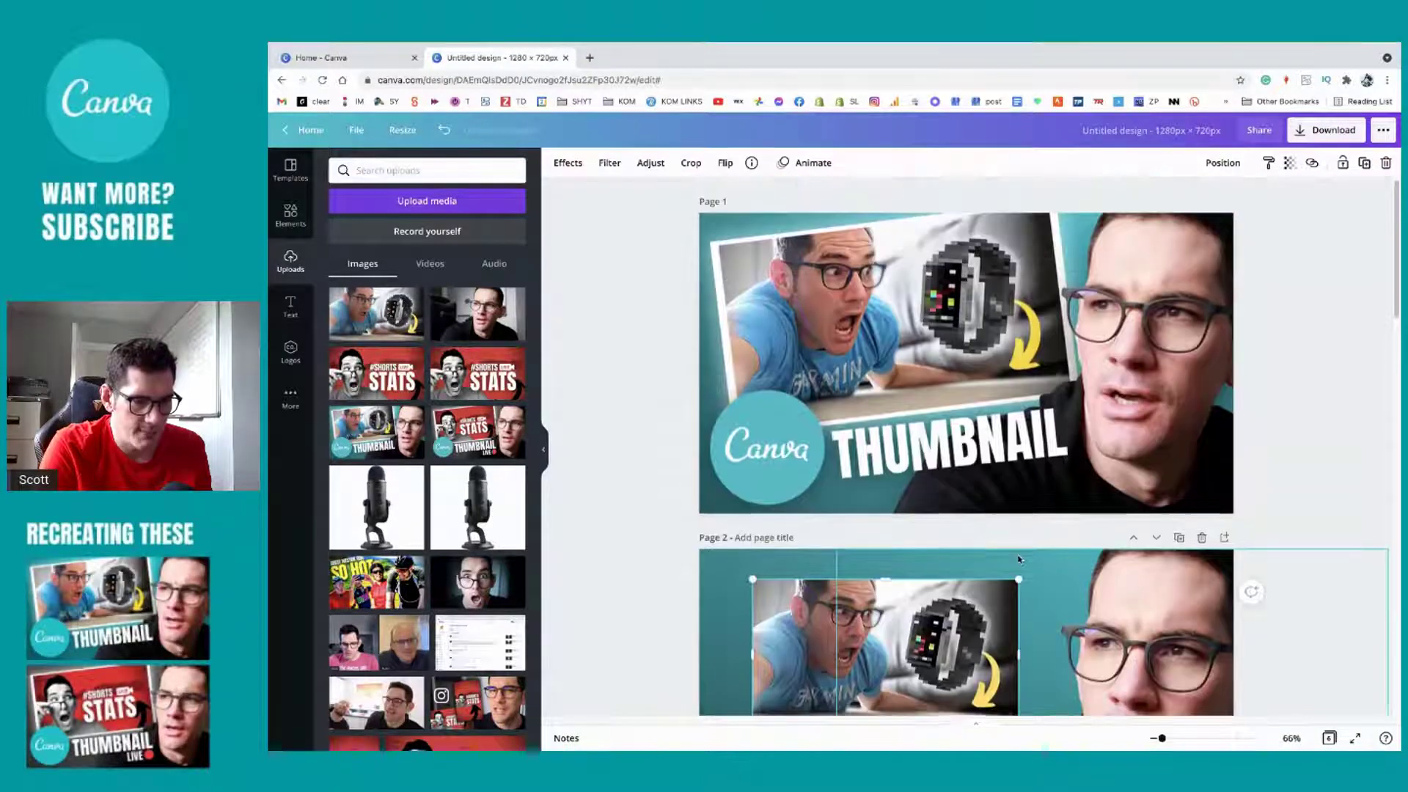
scroll(1018, 559, down, 1)
drag(891, 613, 880, 613)
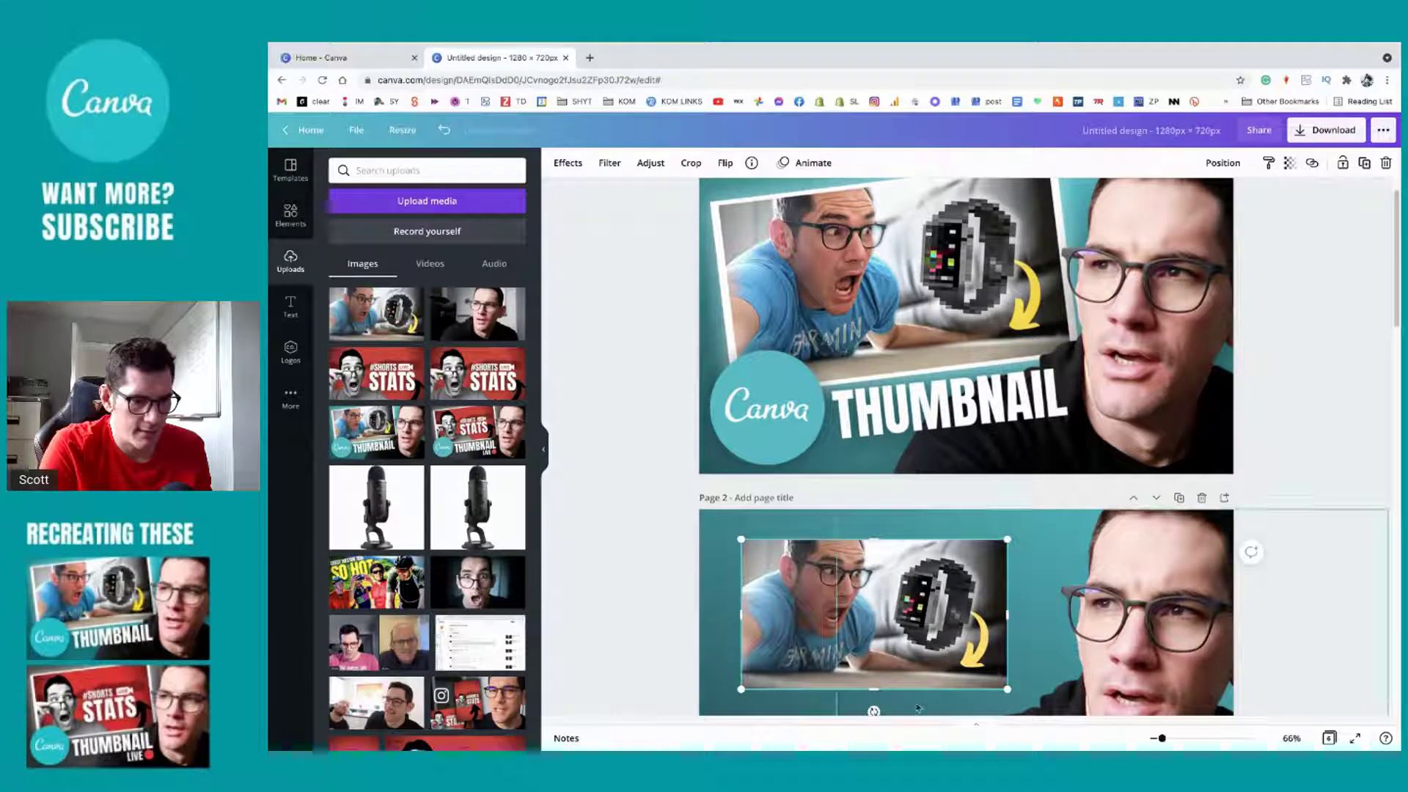
drag(1019, 690, 1053, 714)
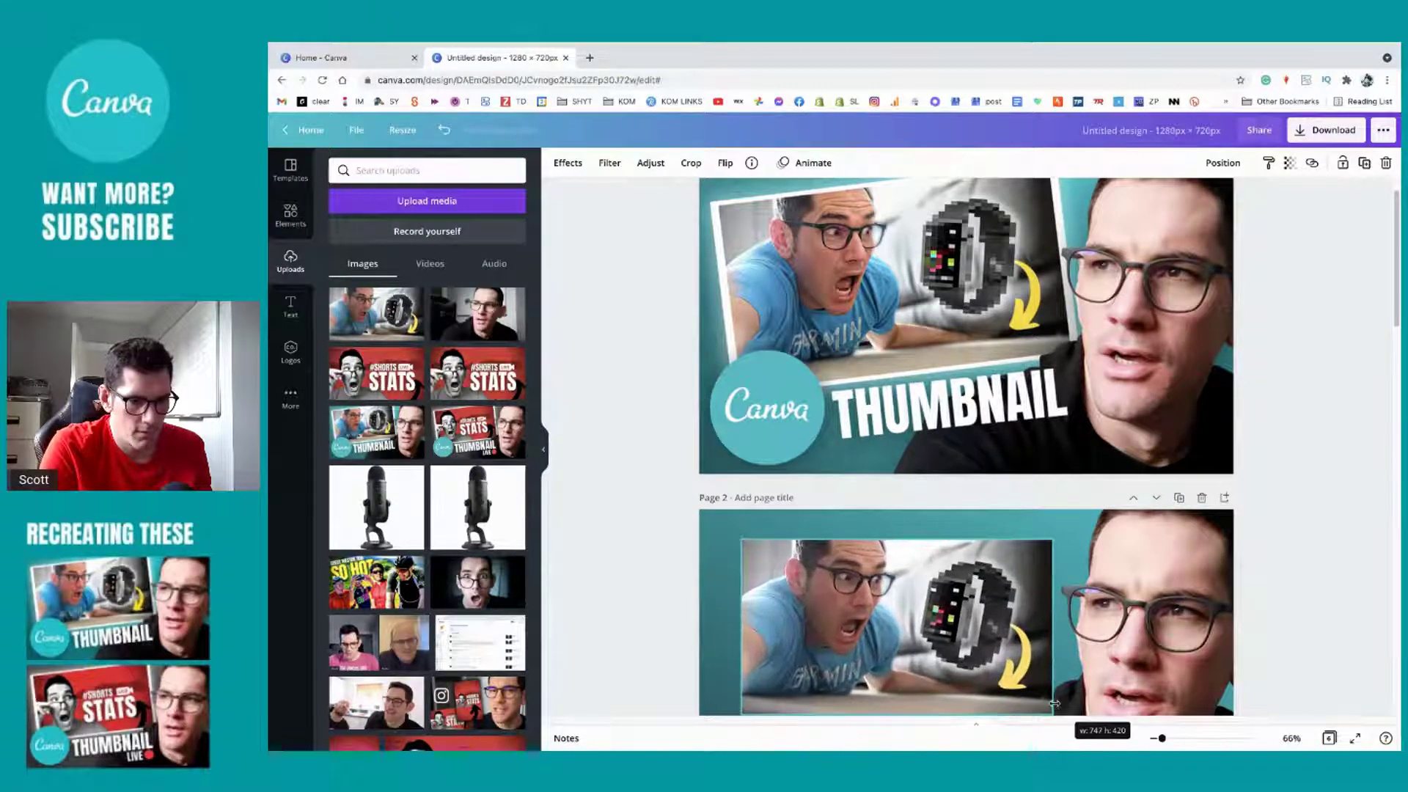
drag(998, 640, 994, 640)
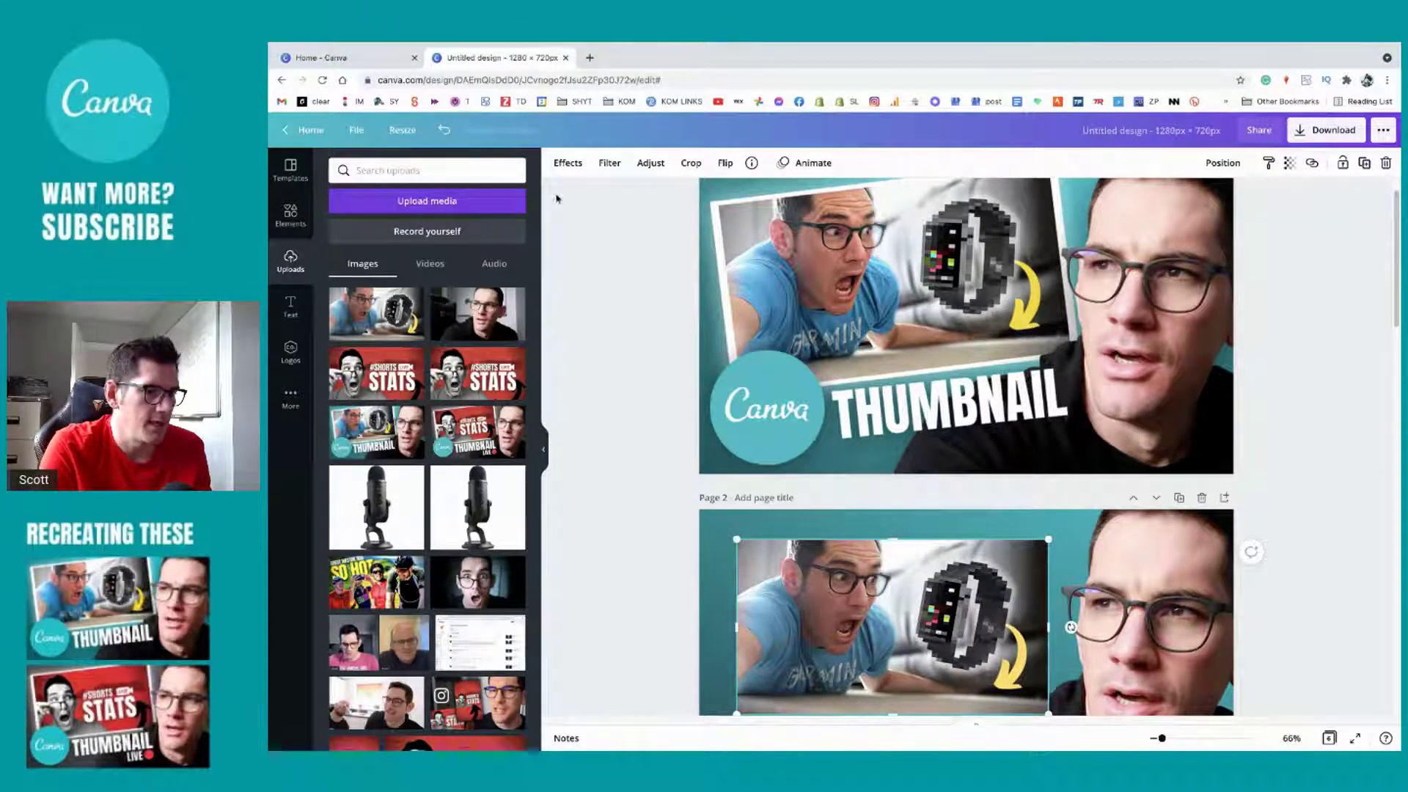
Step: Try the Tablet White frame effect on the page 2 smartwatch photo and browse the other frame effects
click(571, 163)
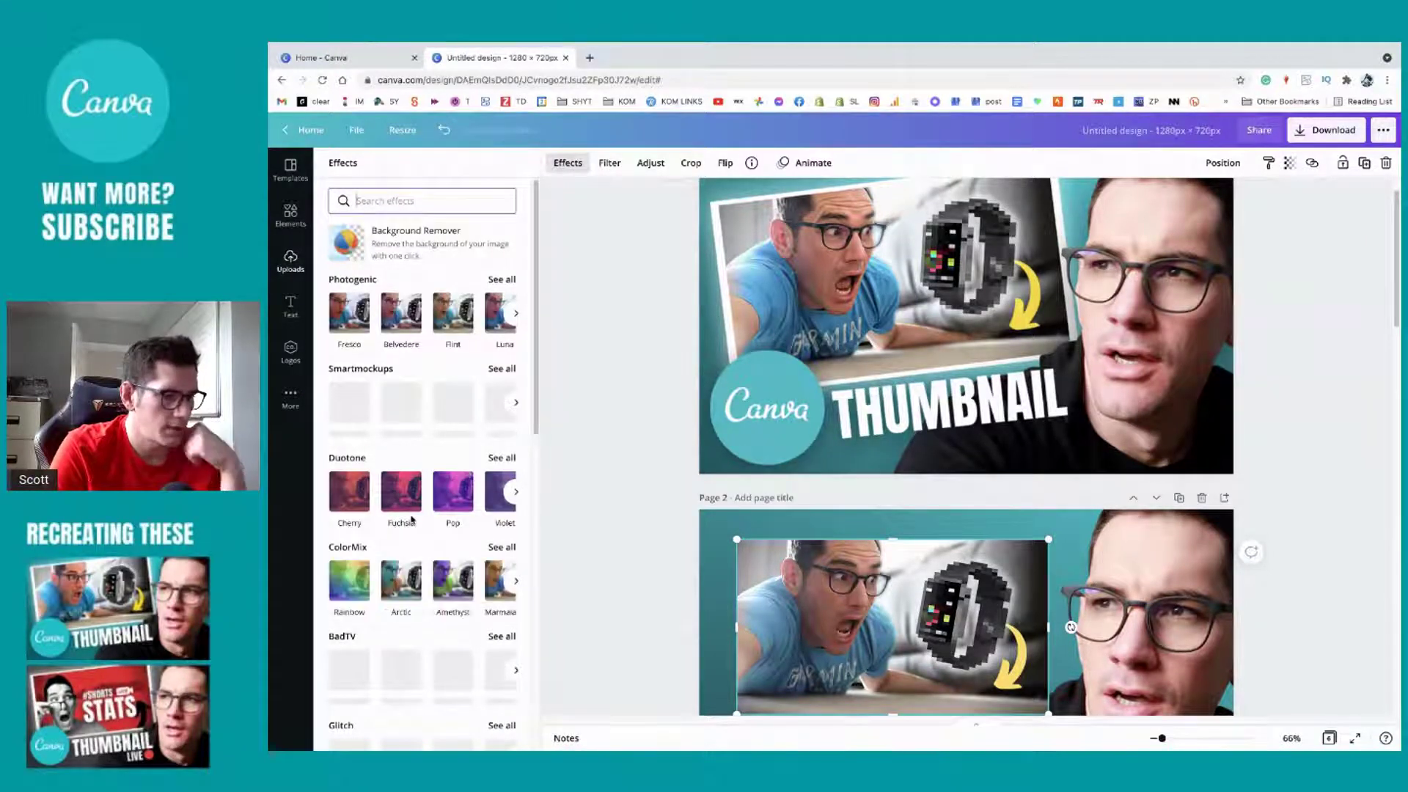
scroll(412, 519, down, 3)
scroll(411, 519, down, 5)
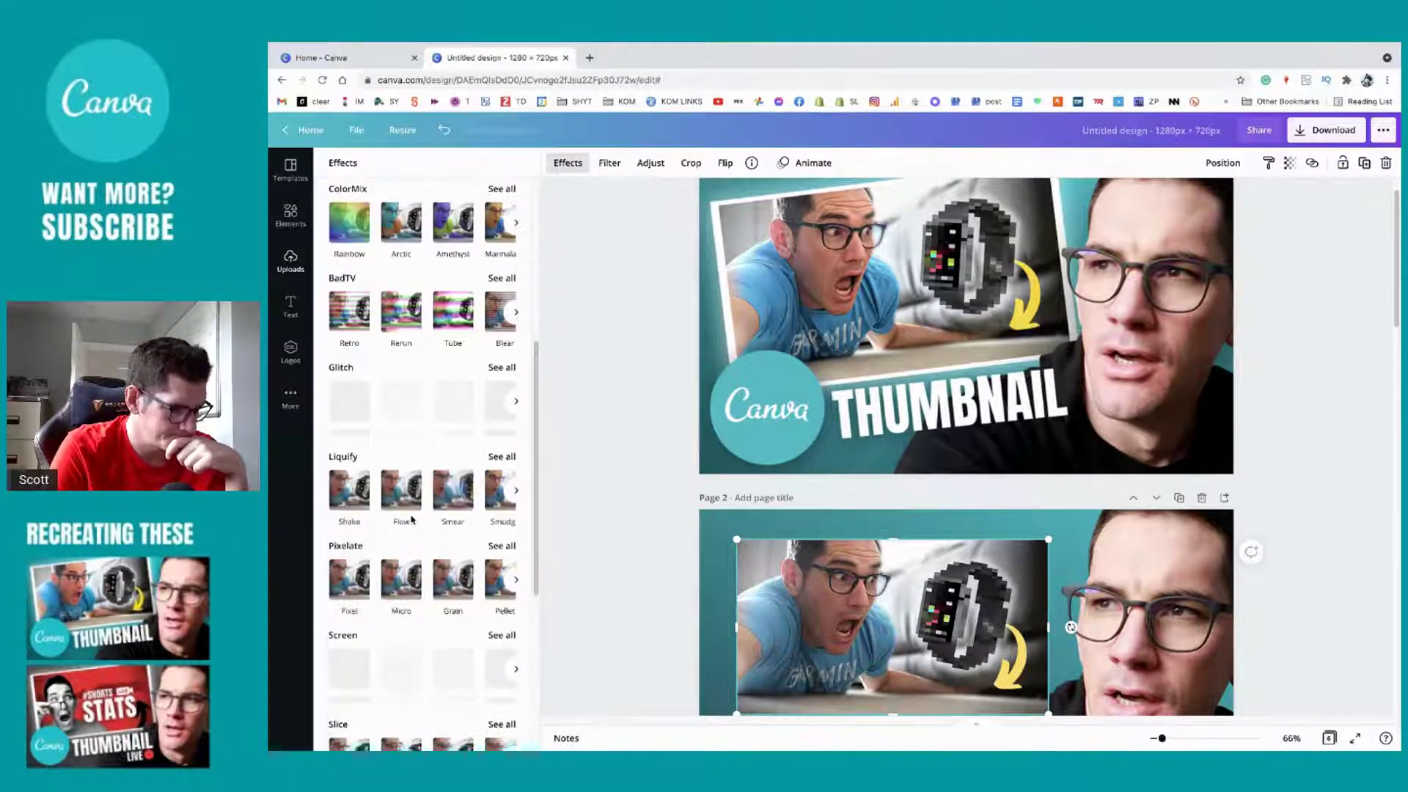
scroll(411, 519, down, 3)
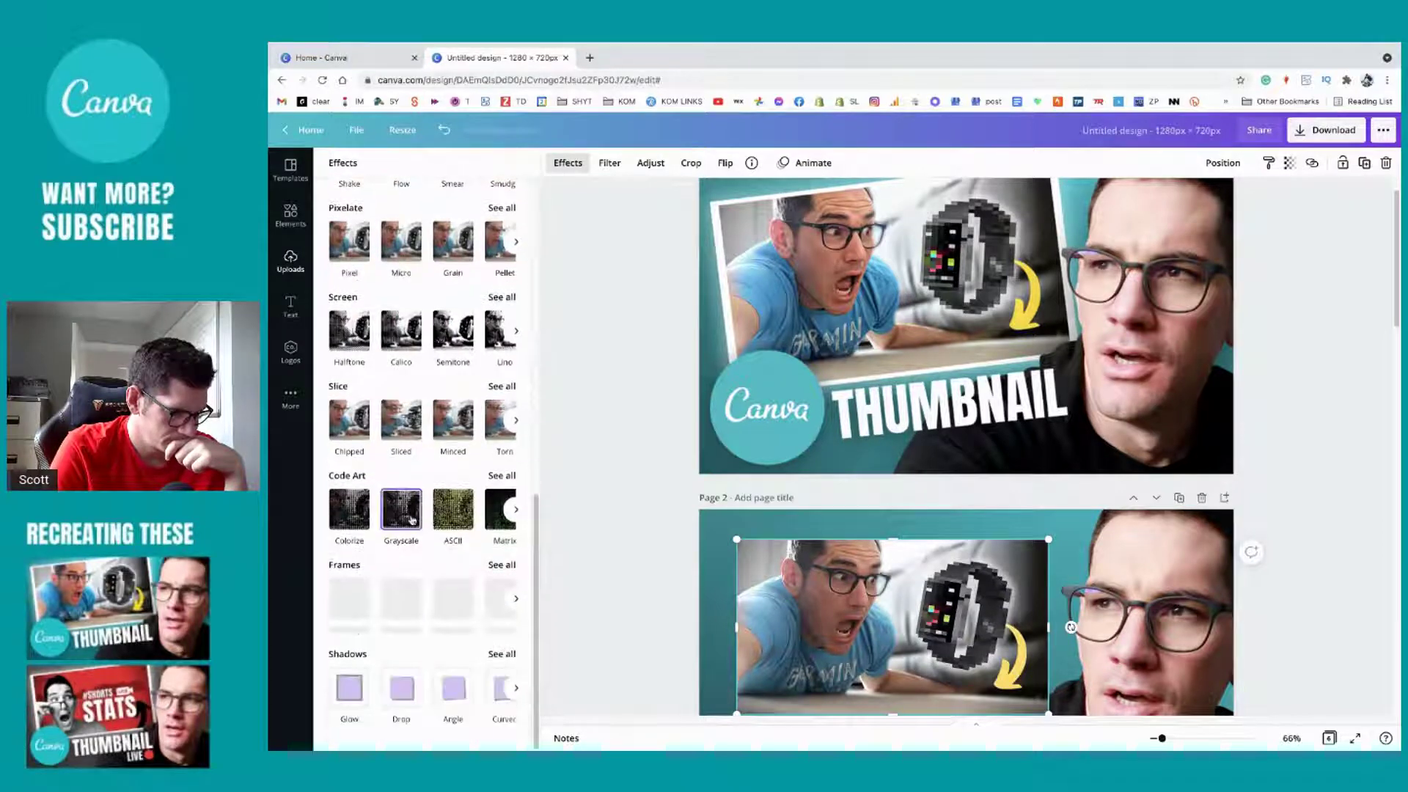
click(514, 600)
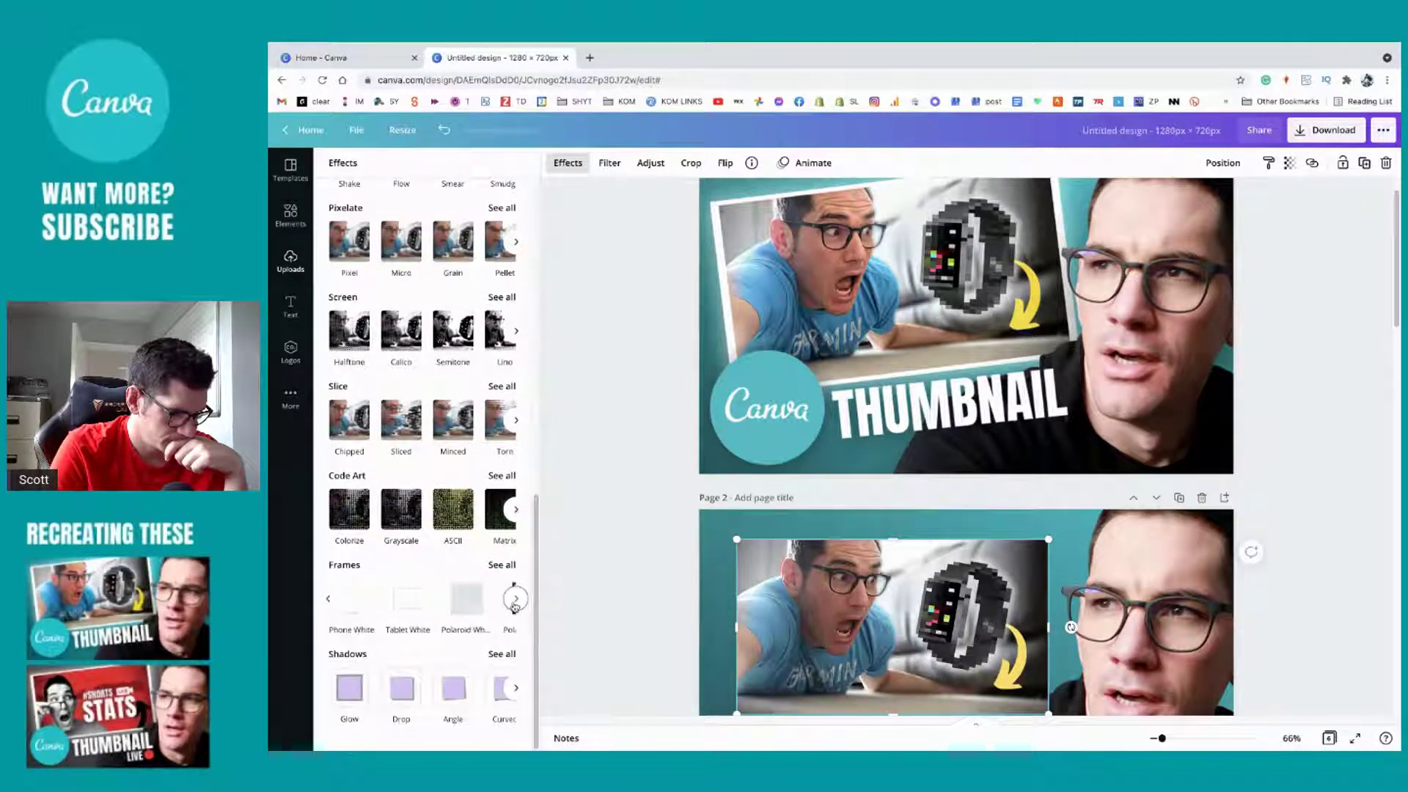
click(409, 604)
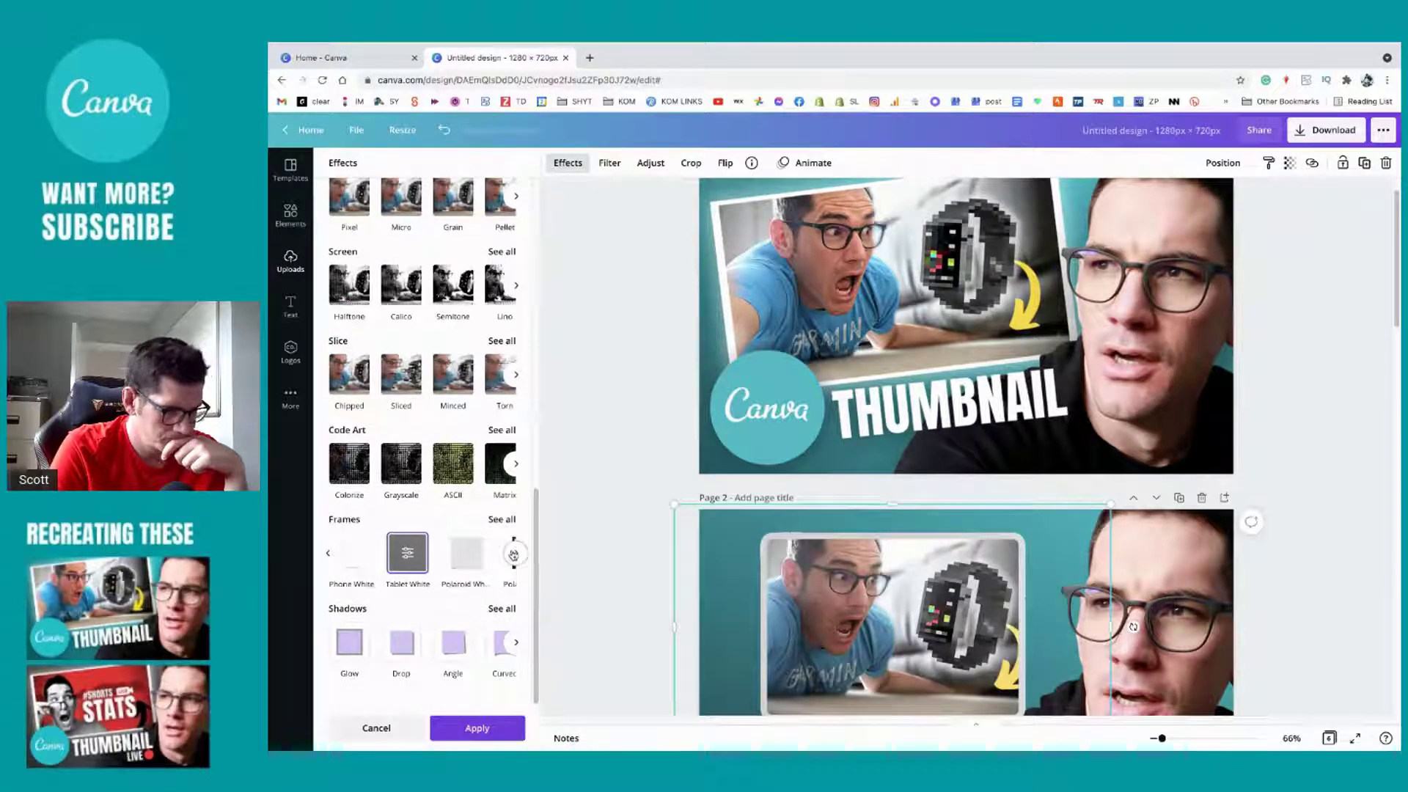
click(516, 555)
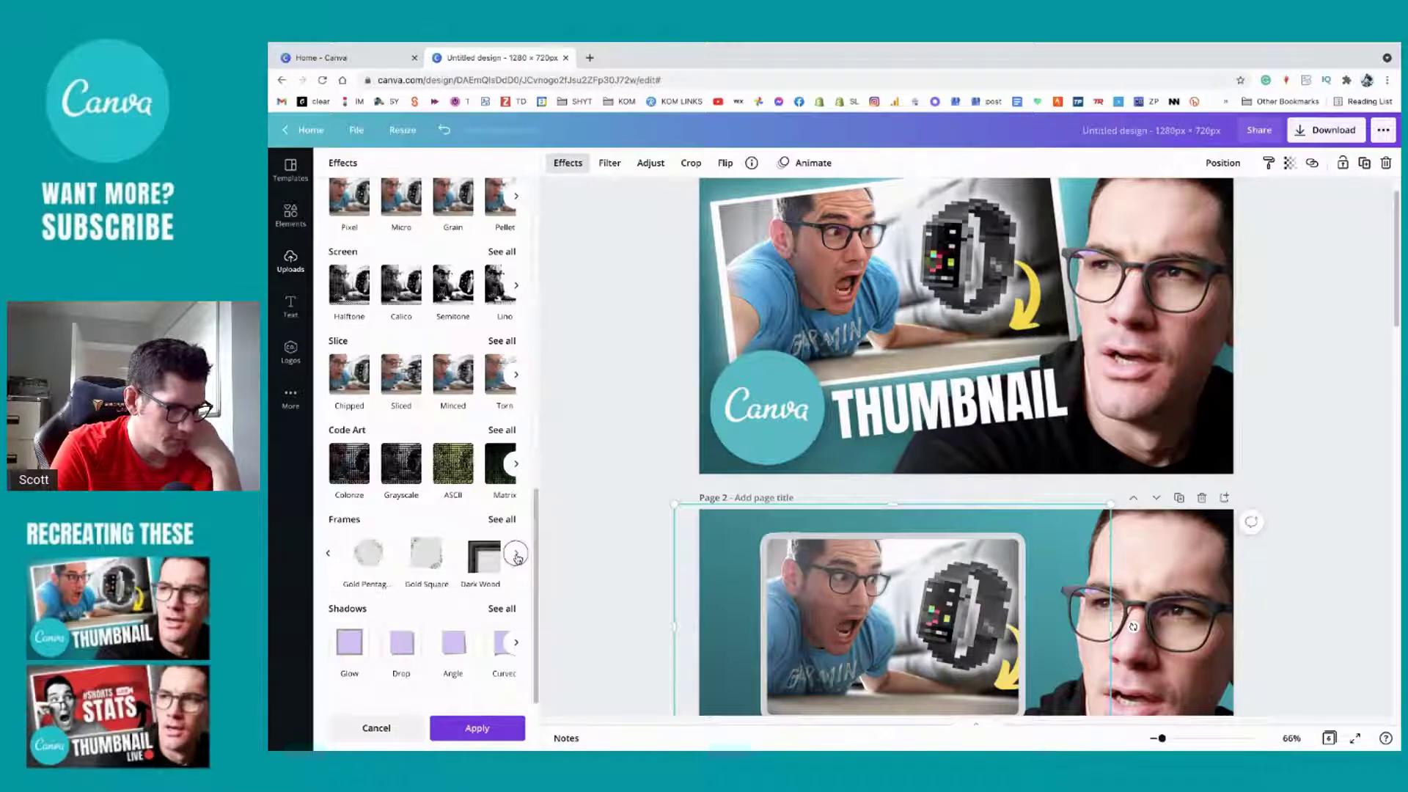
click(516, 555)
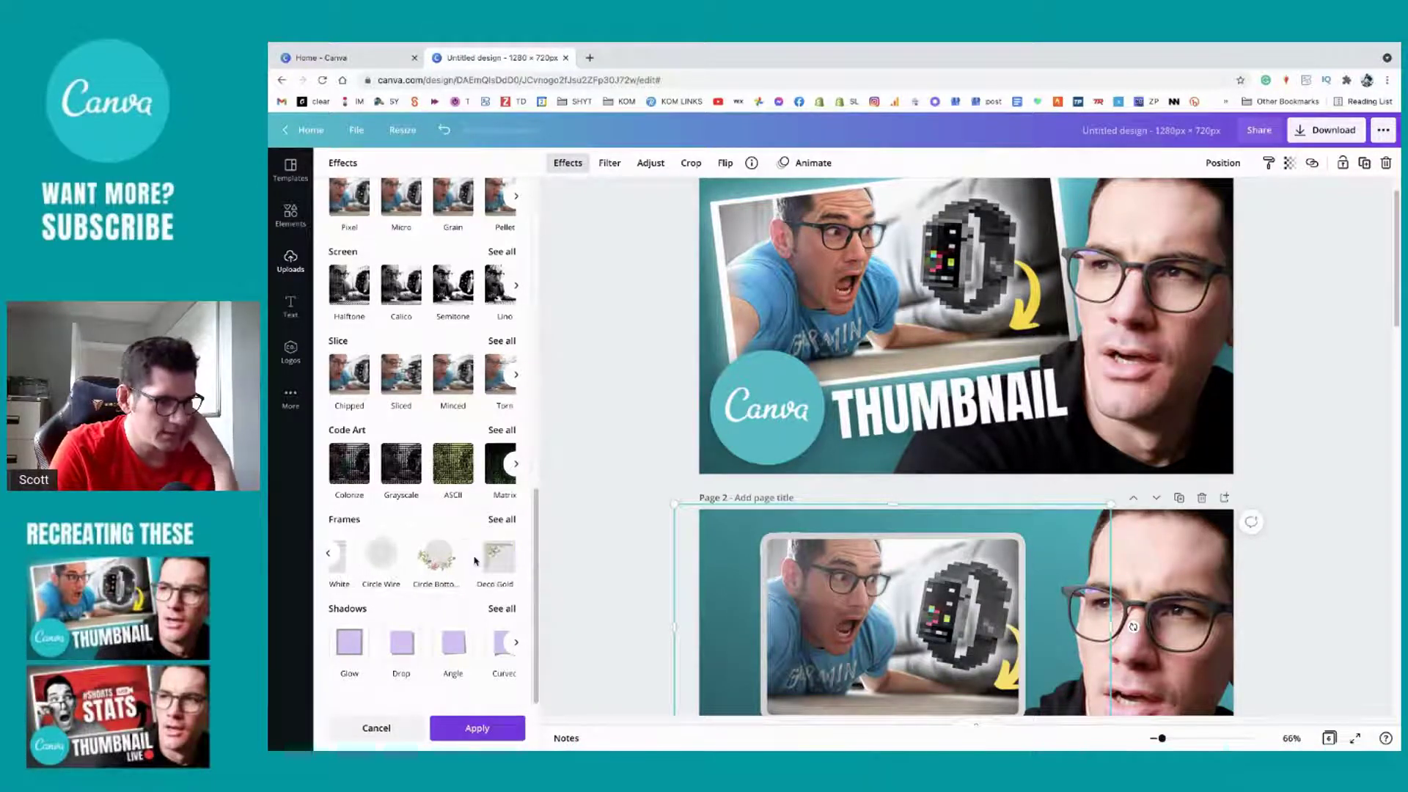
Step: Try the floral circle, Gold Circle and leafy gold circle frame effects on the smartwatch photo
click(482, 561)
click(449, 557)
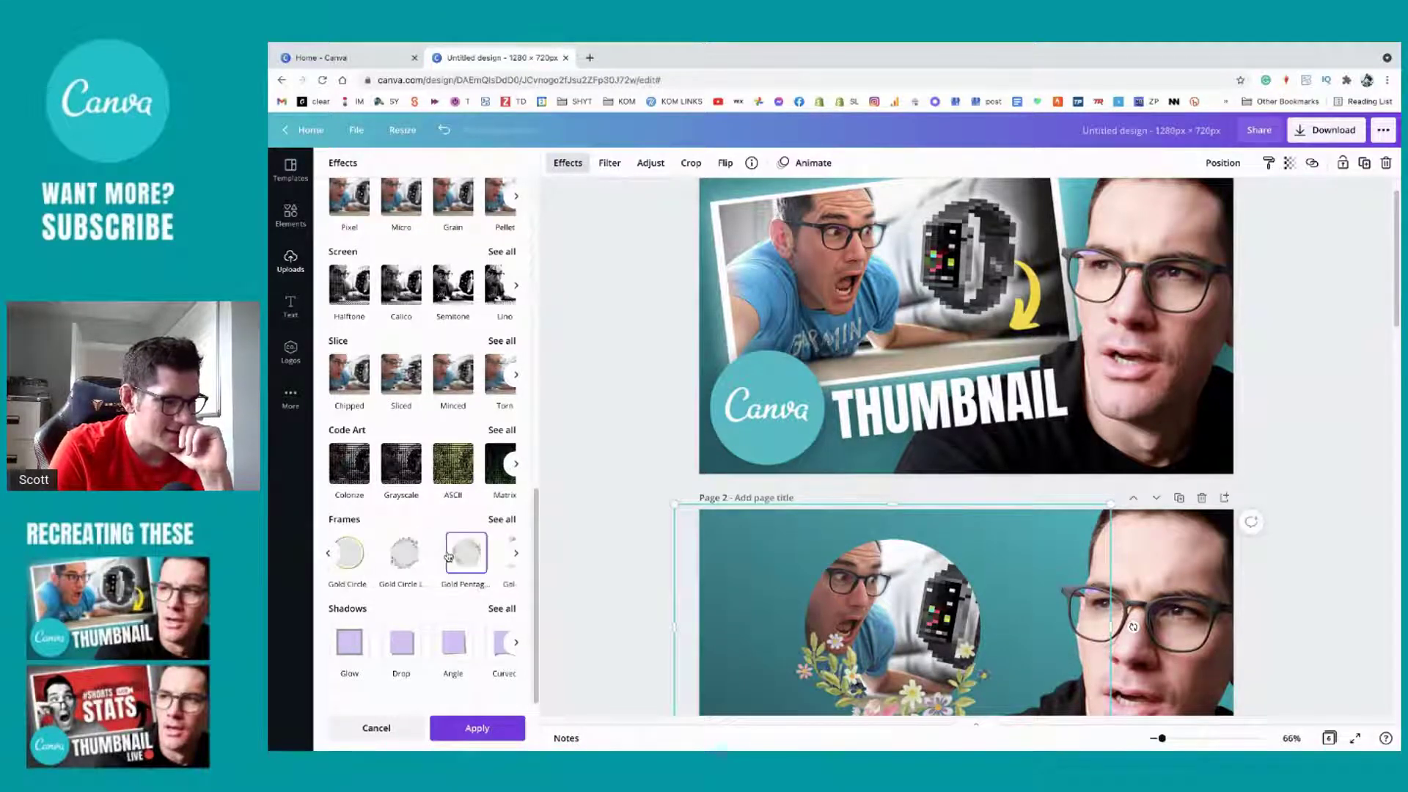
scroll(449, 556, right, 3)
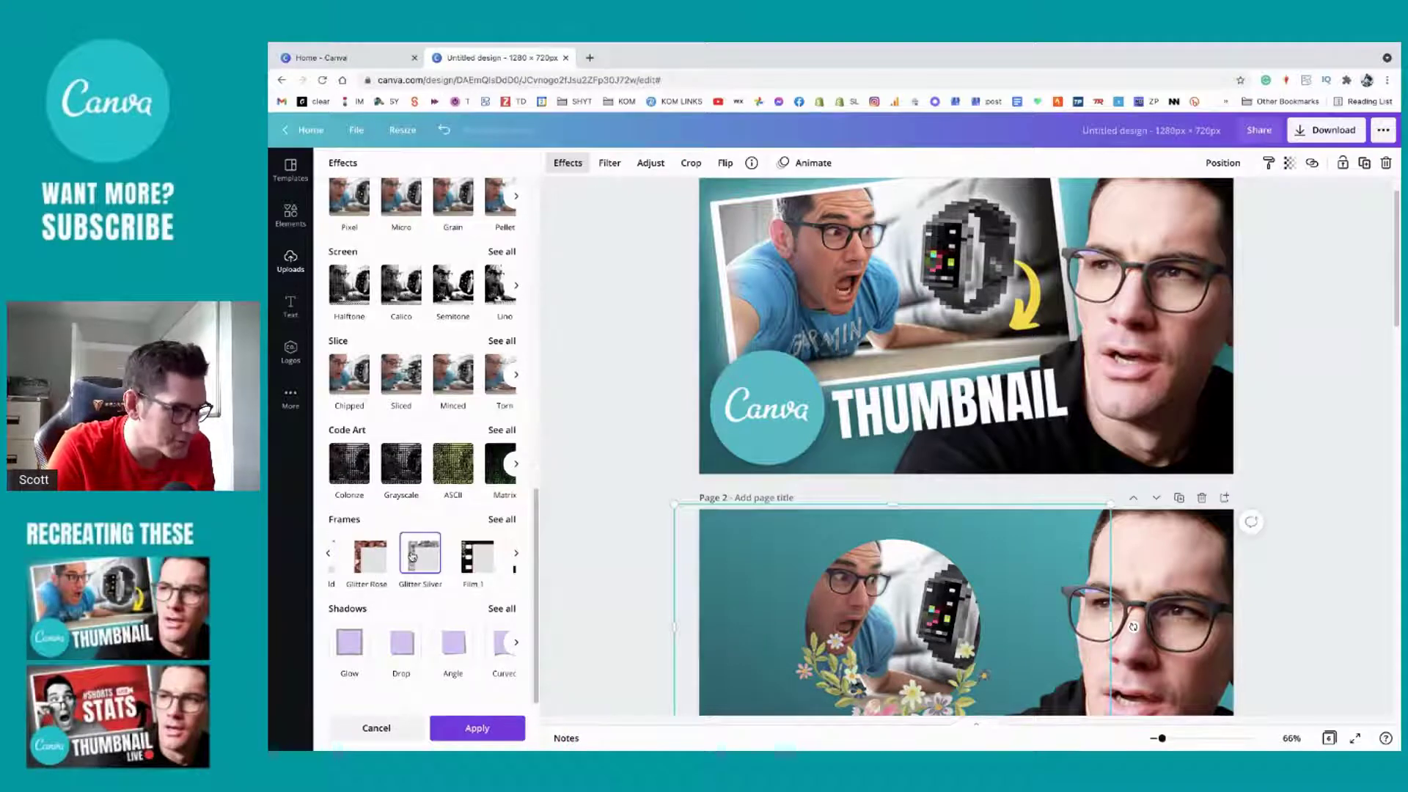
scroll(412, 556, right, 5)
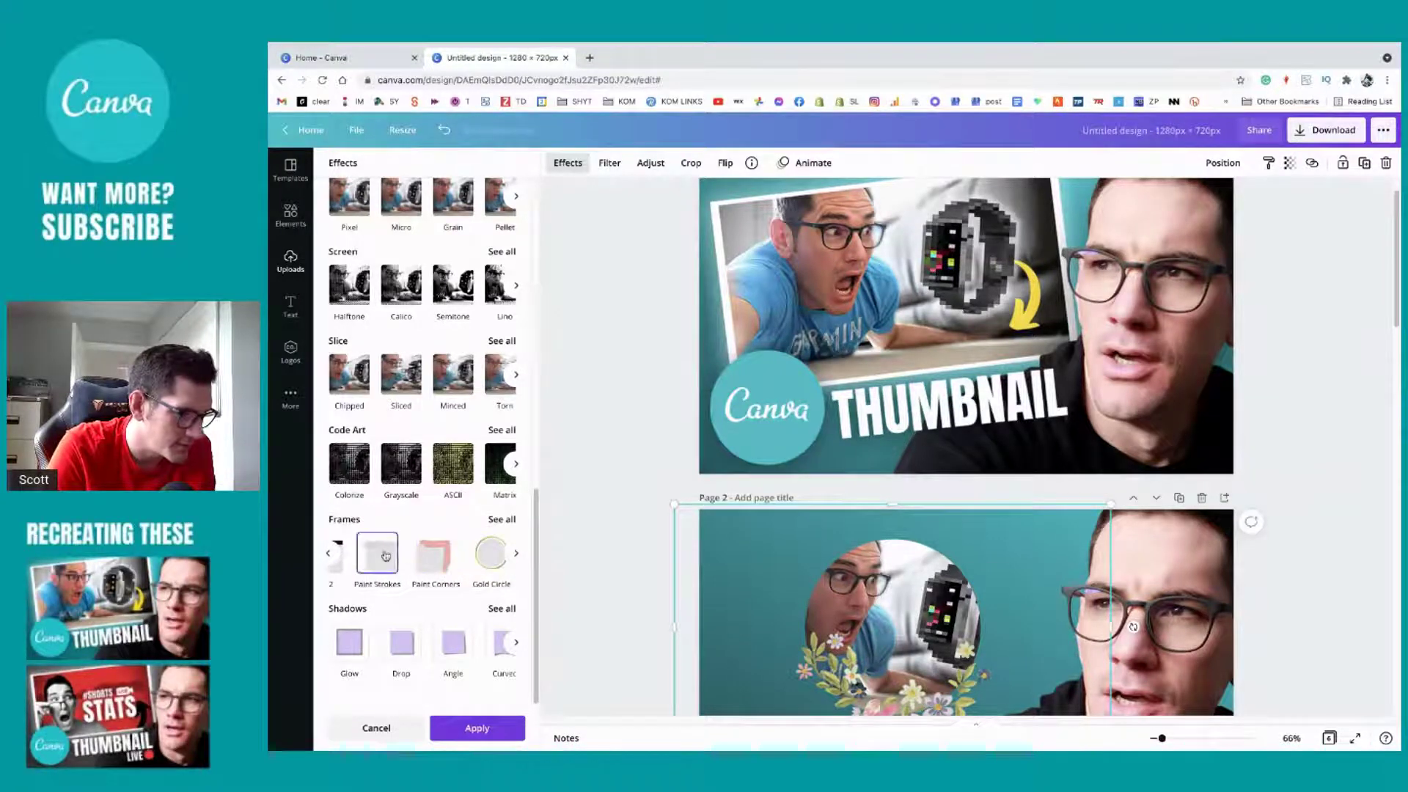
scroll(385, 555, right, 2)
click(433, 556)
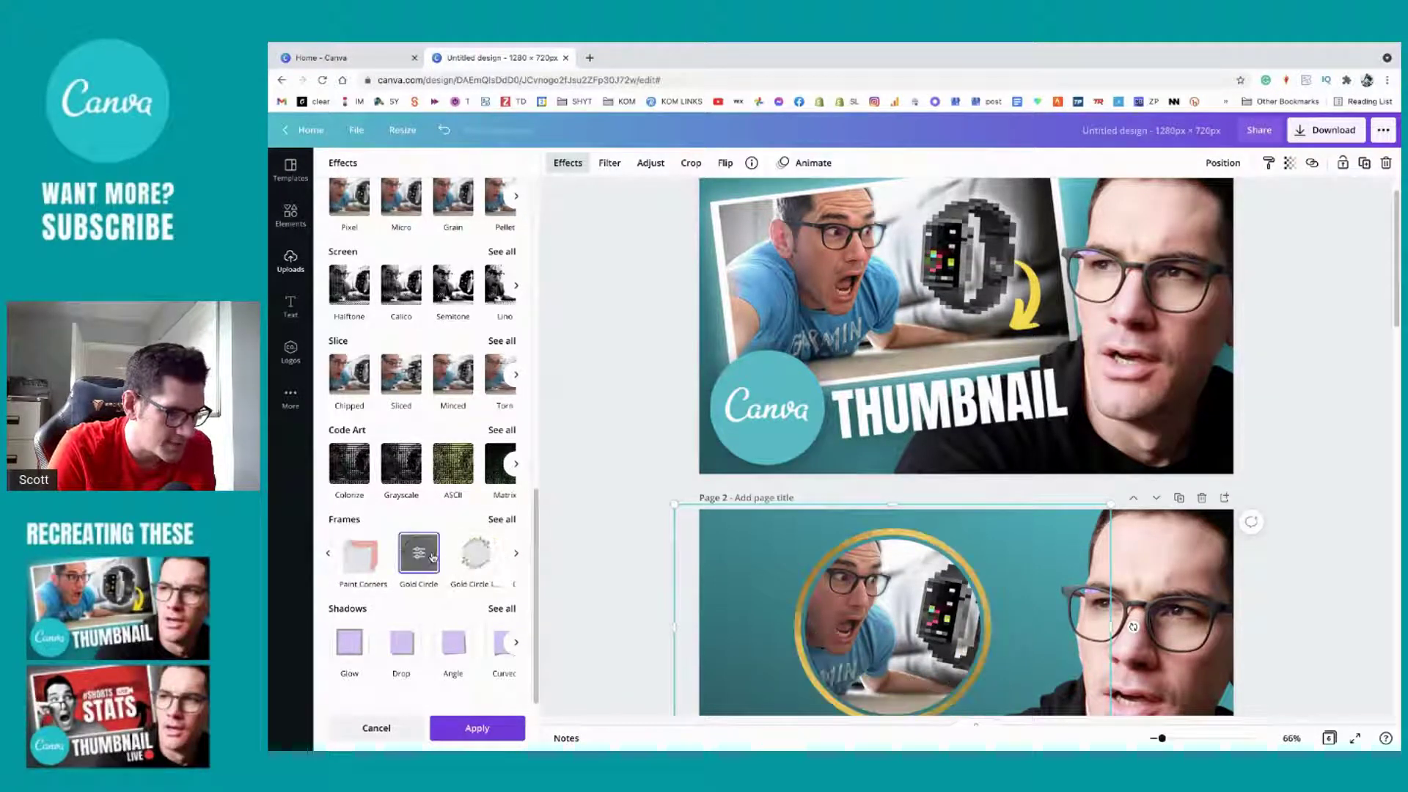
click(475, 557)
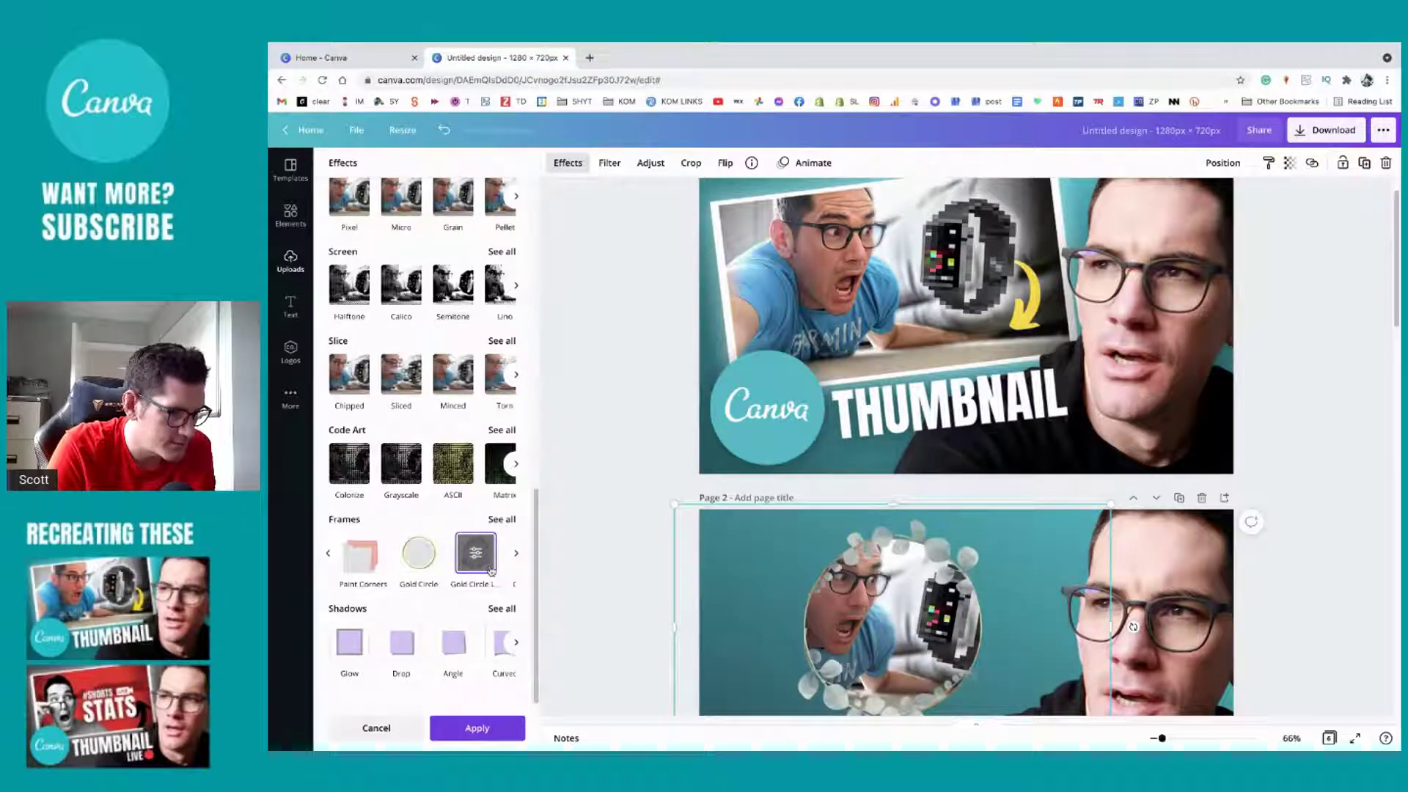
Step: Try the Deco Gold frame effect on the smartwatch photo, then cancel the frame effects
scroll(484, 528, up, 10)
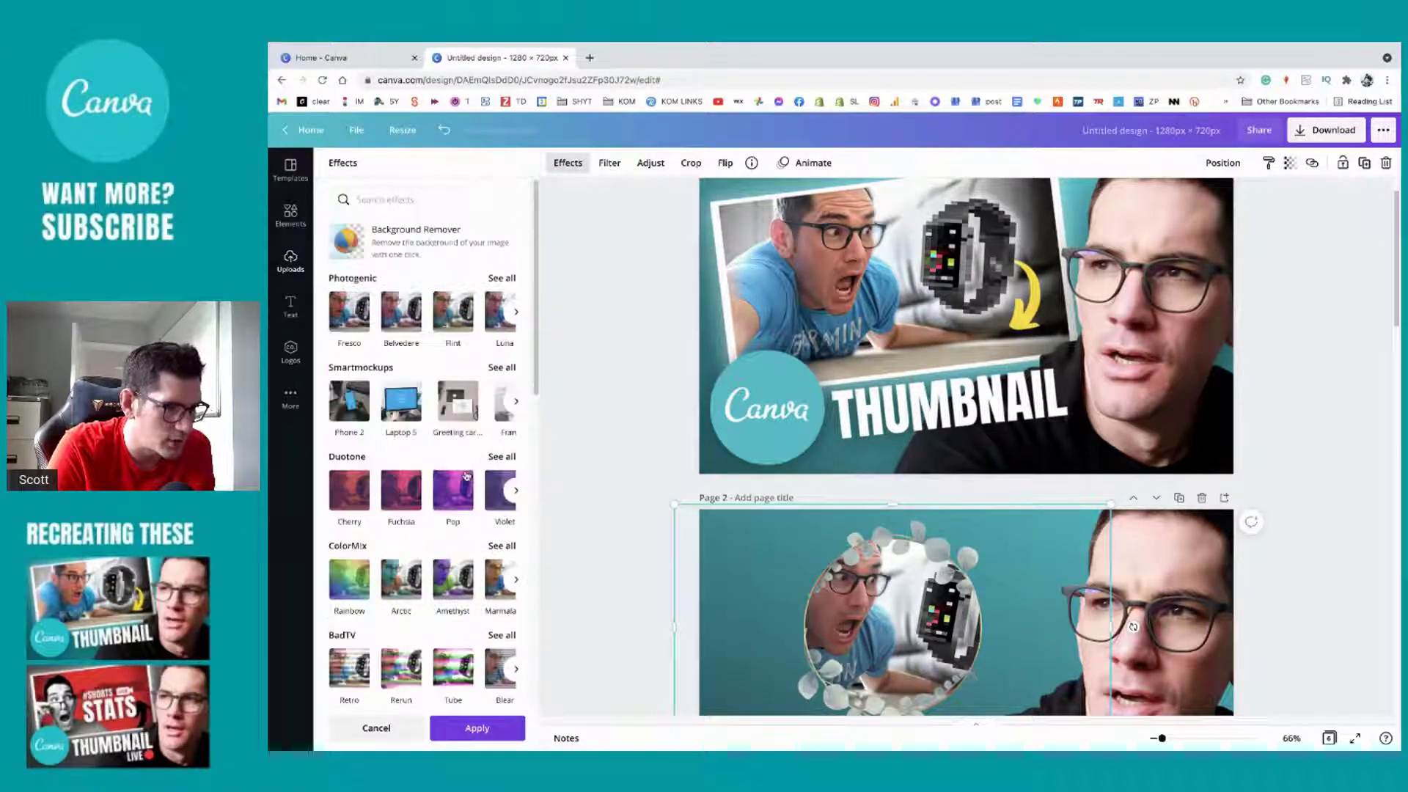
scroll(460, 478, down, 7)
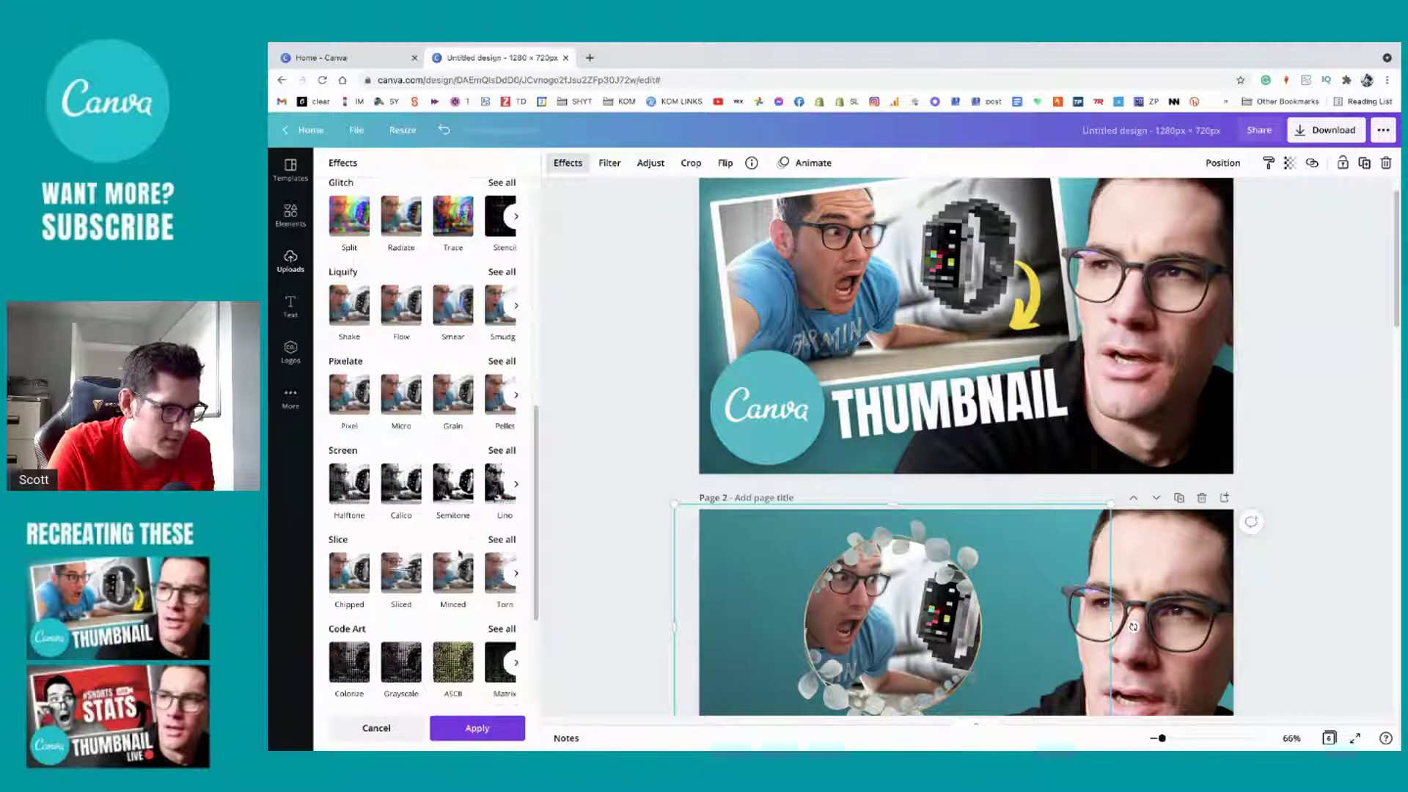
scroll(460, 513, down, 3)
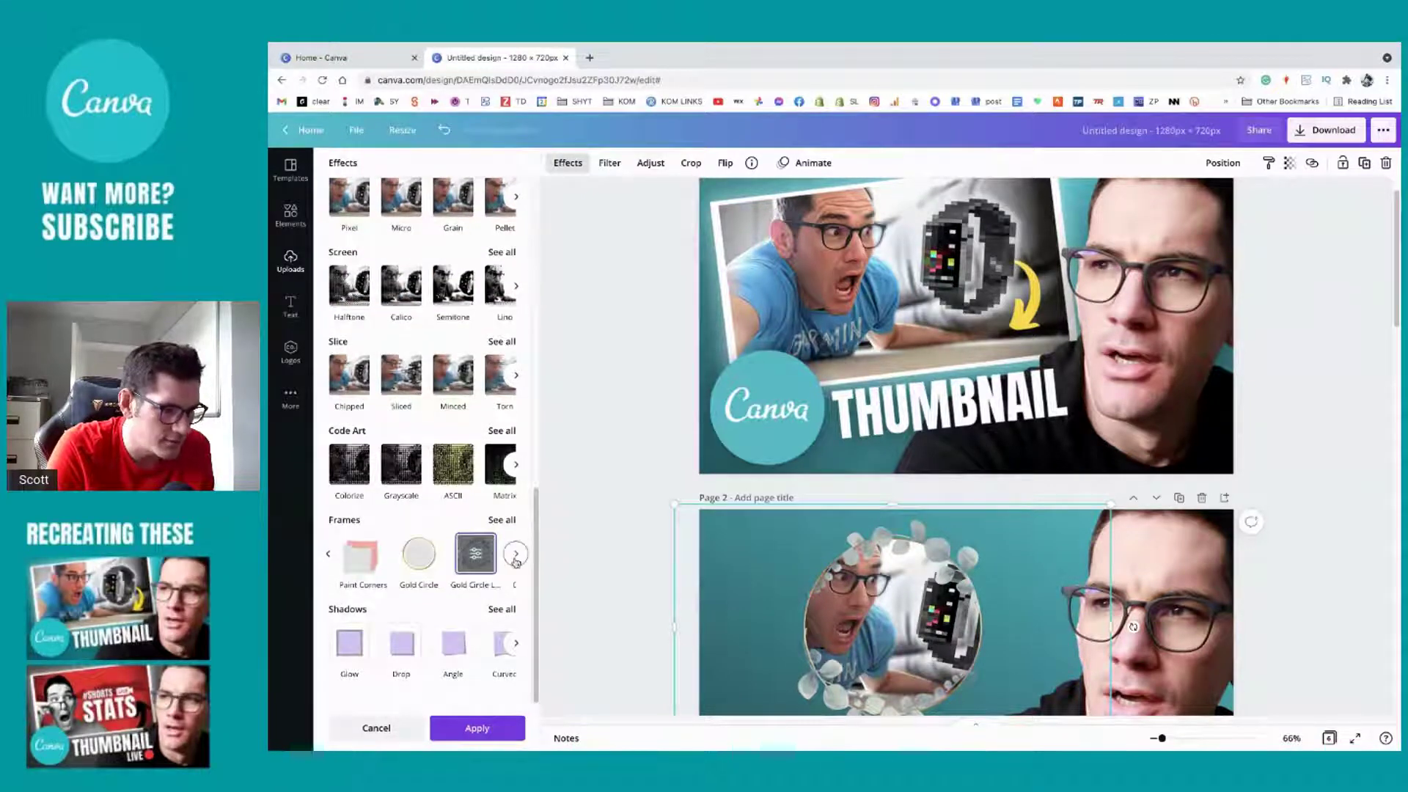
click(515, 555)
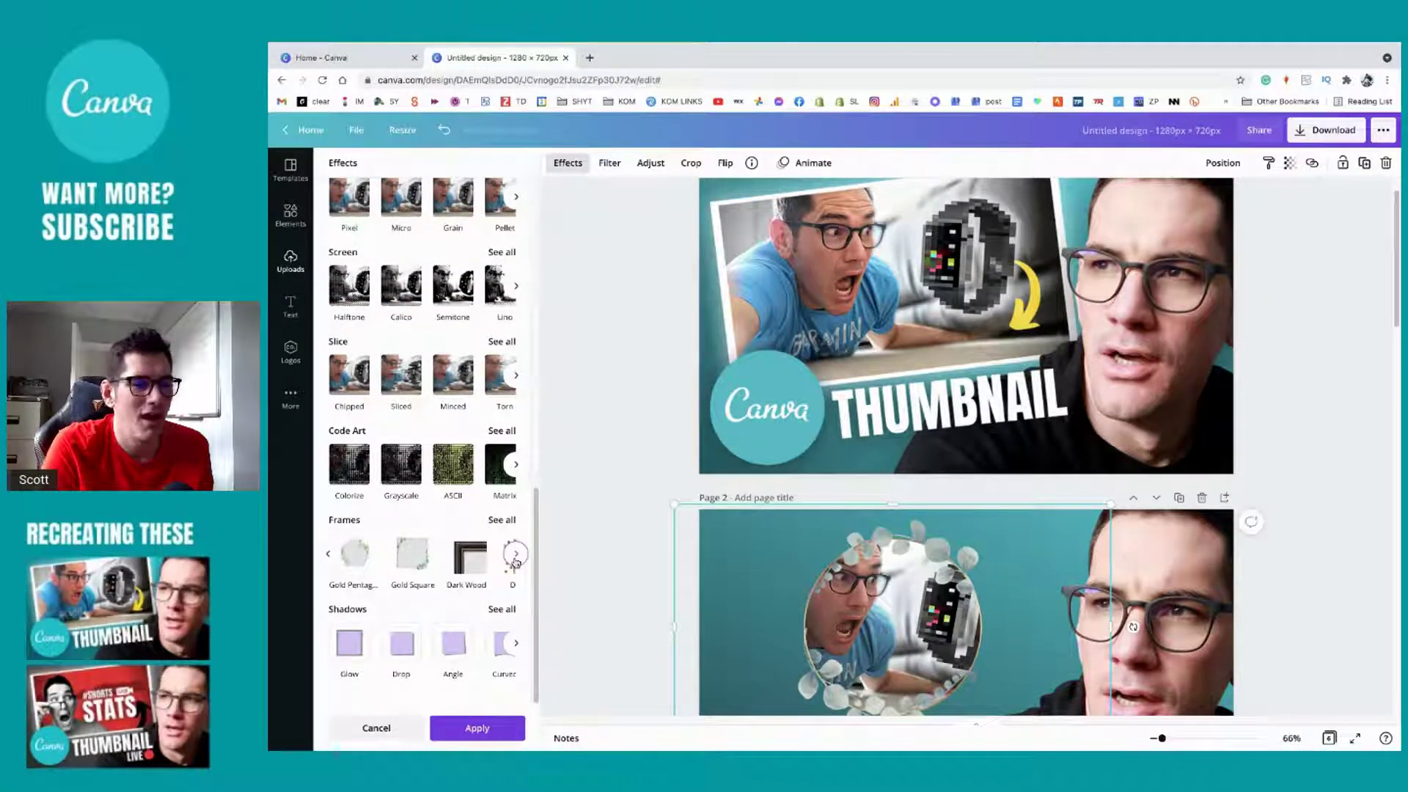
click(515, 557)
click(515, 557)
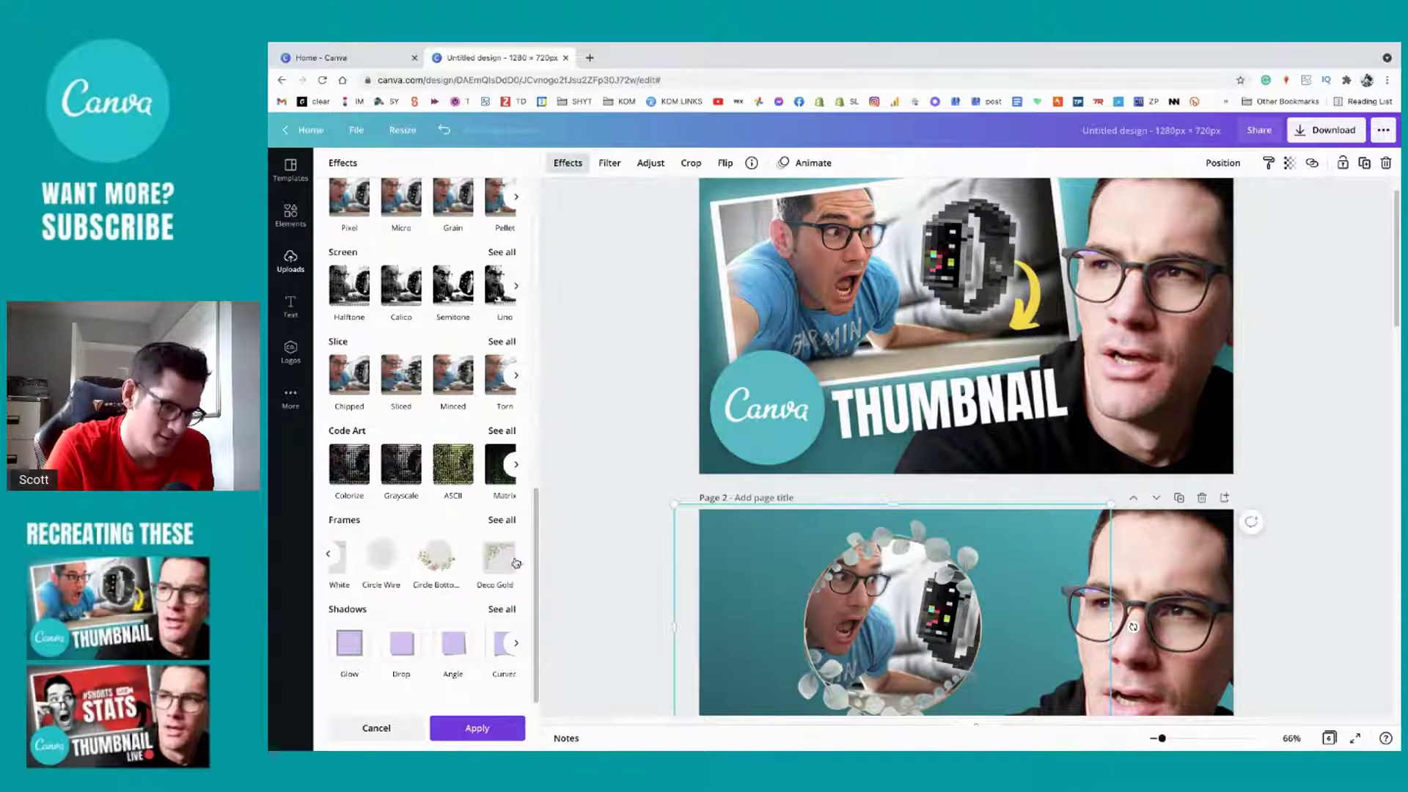
click(513, 561)
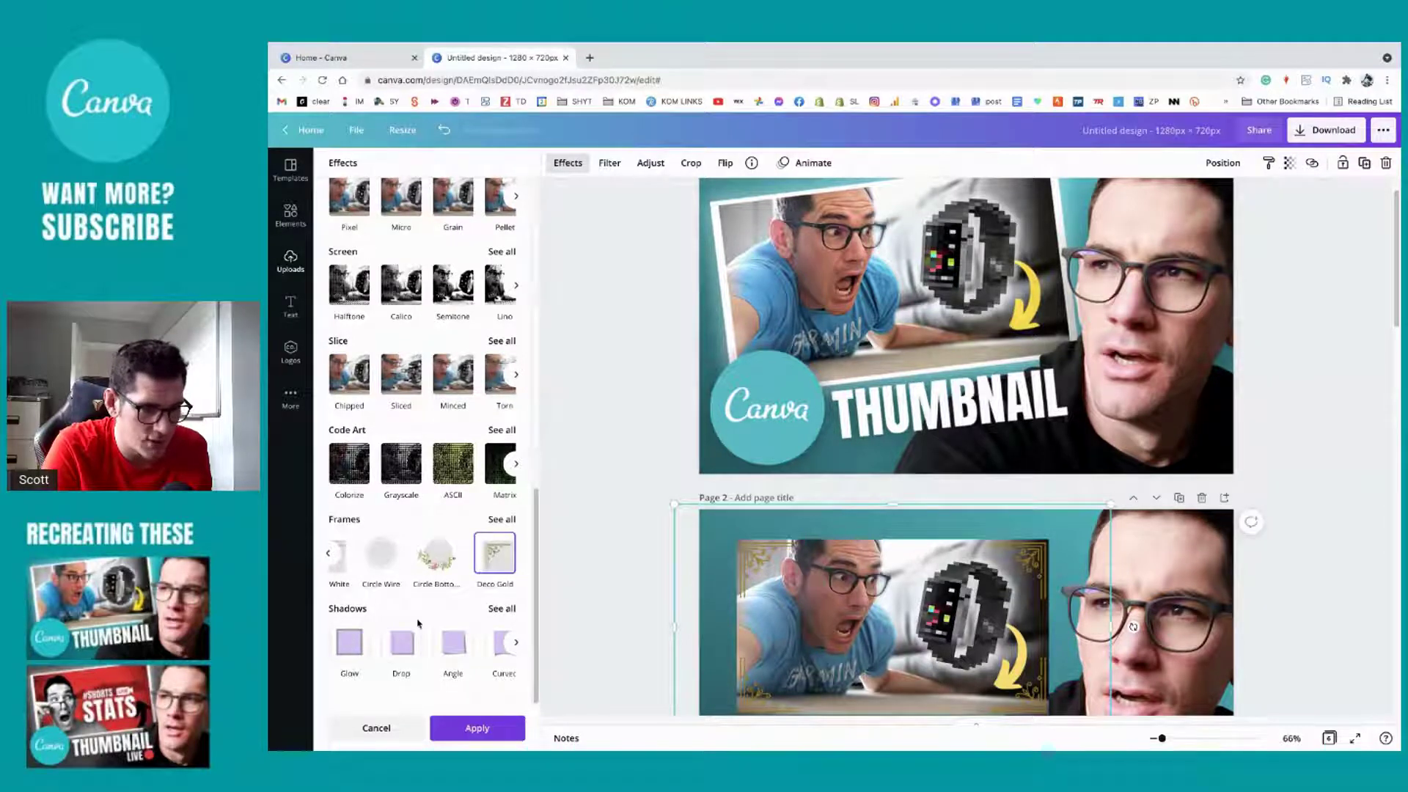
click(329, 553)
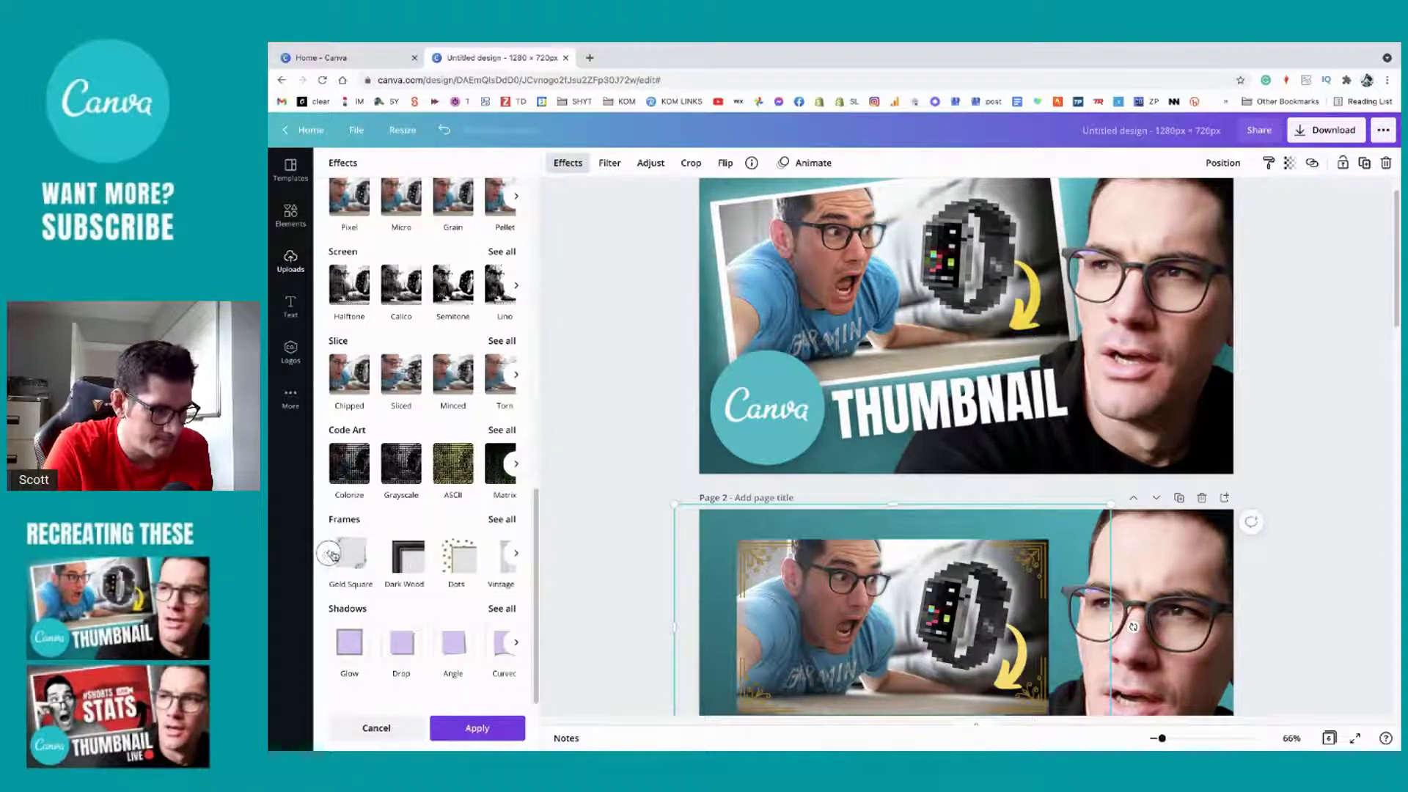
click(367, 728)
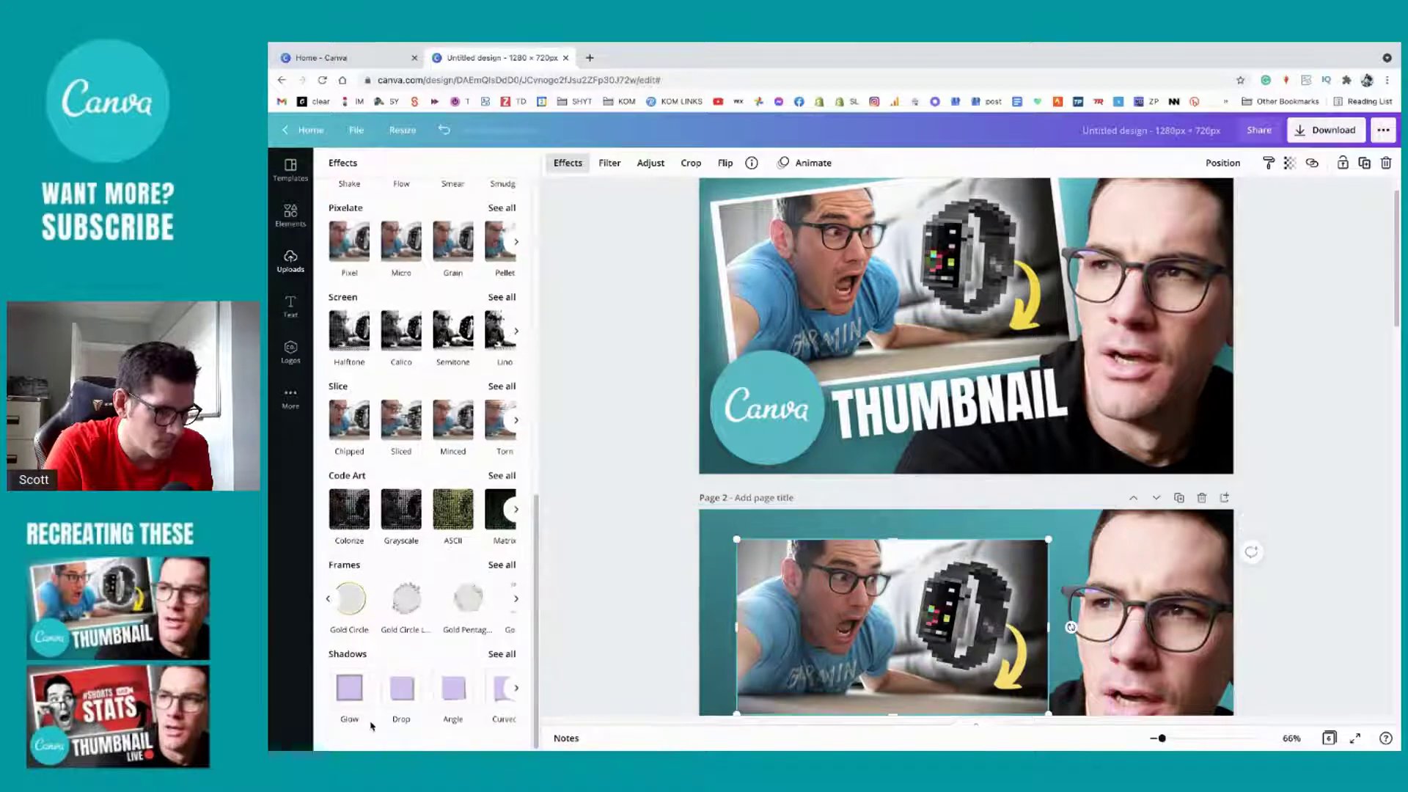
scroll(422, 530, up, 5)
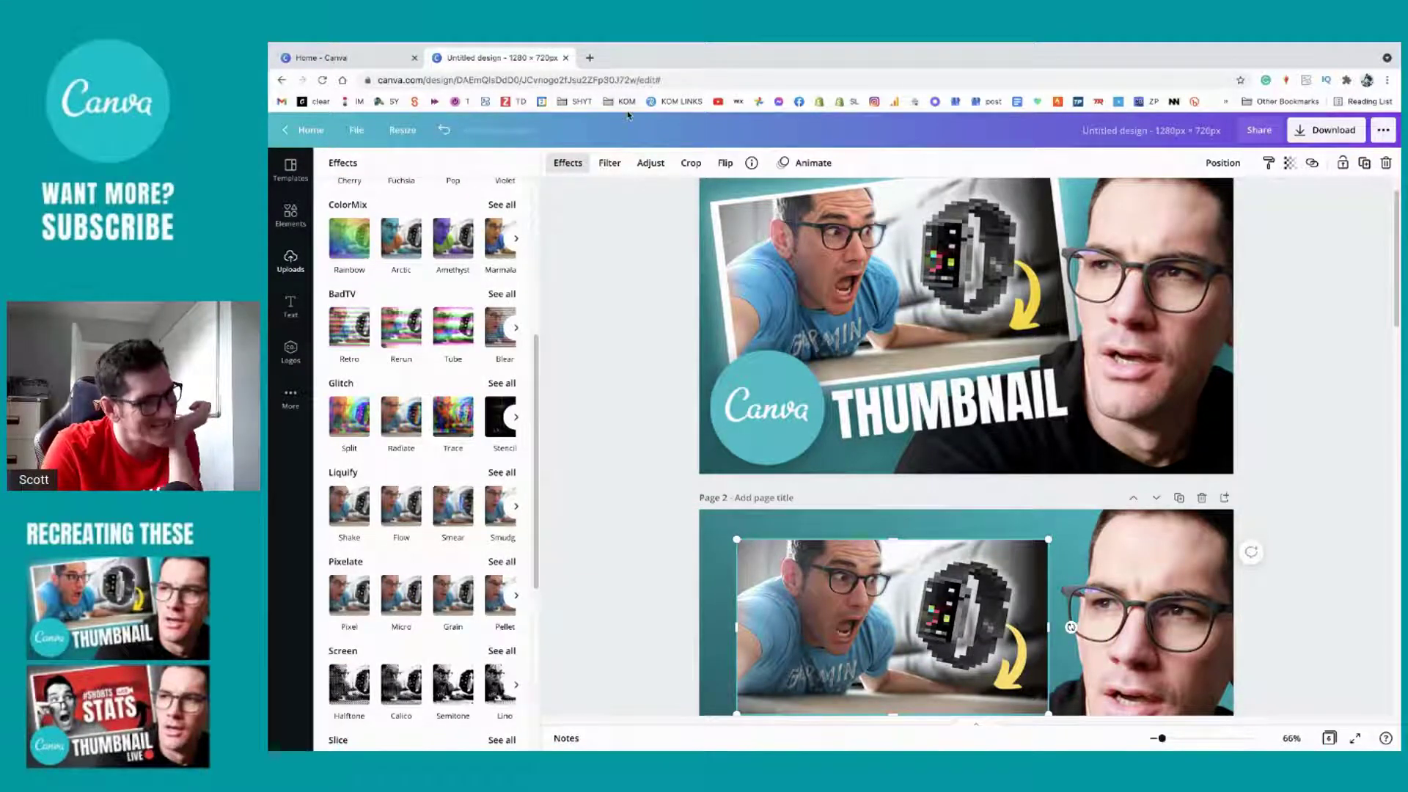
click(660, 164)
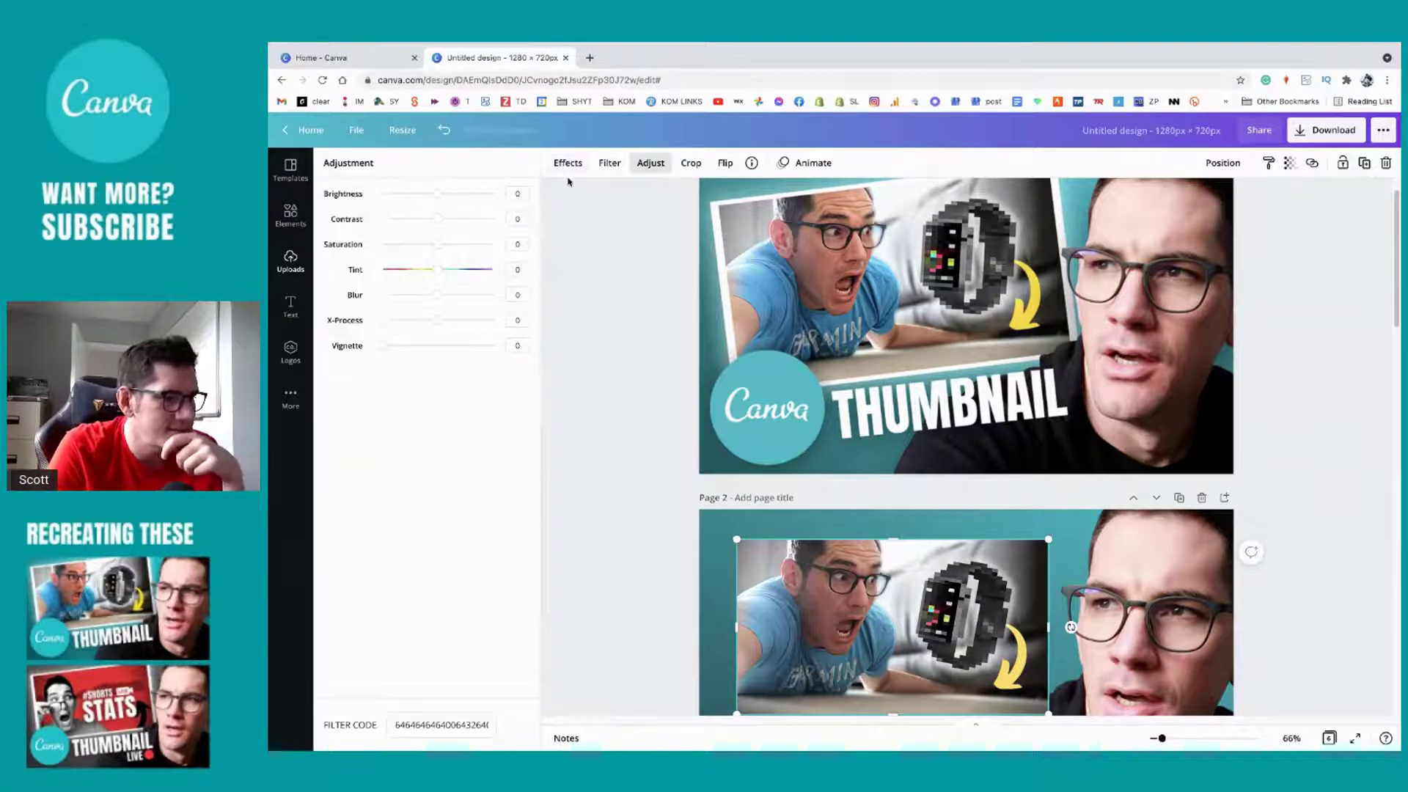
click(610, 163)
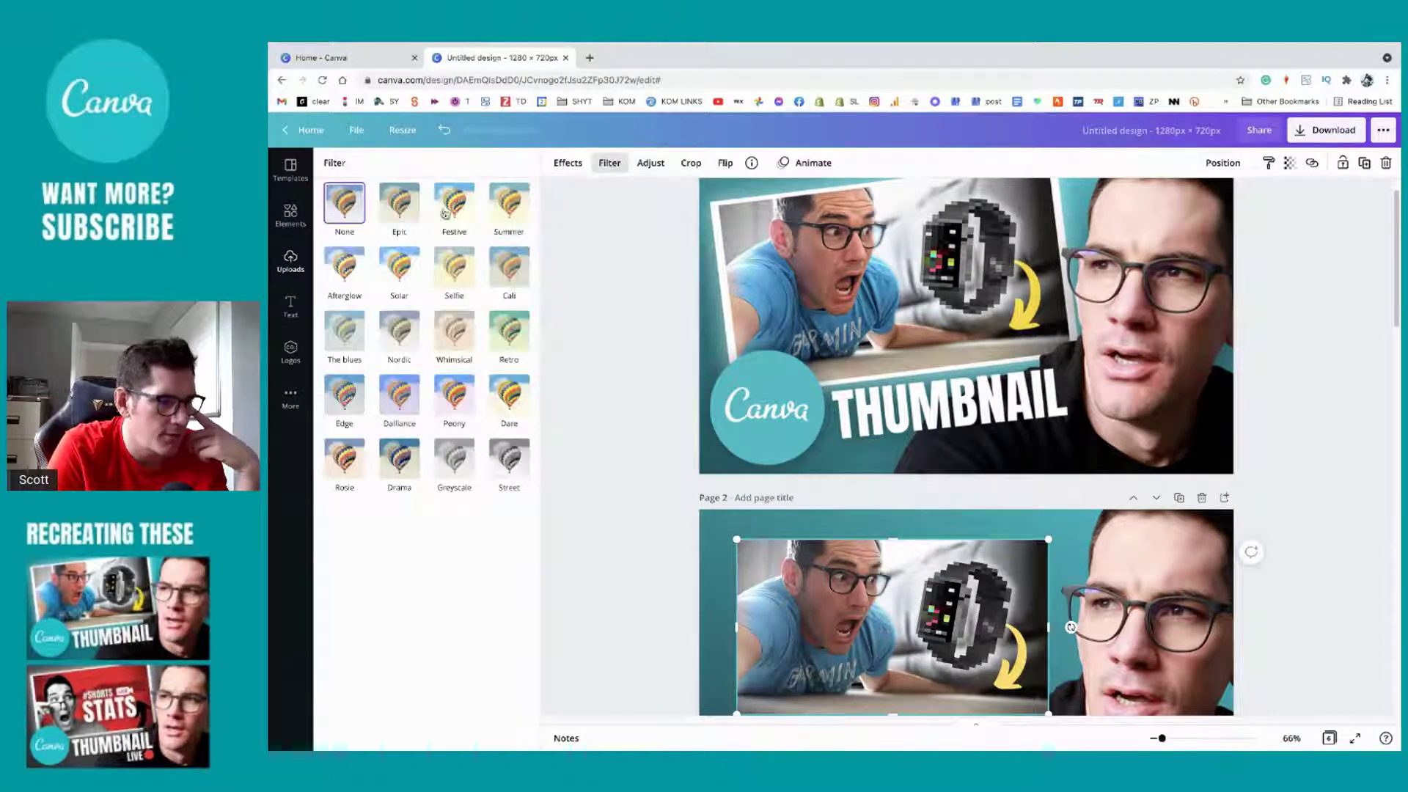
click(653, 162)
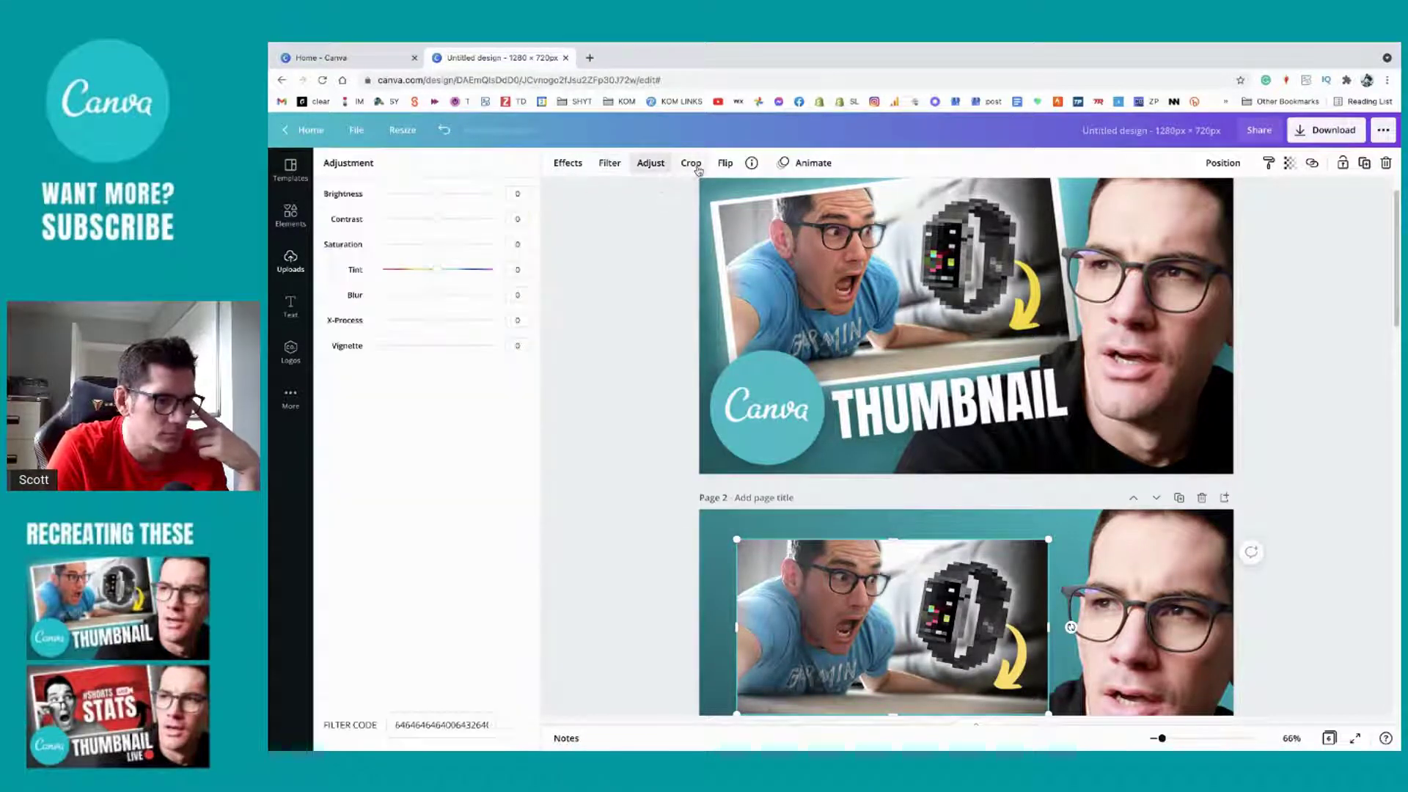
click(692, 164)
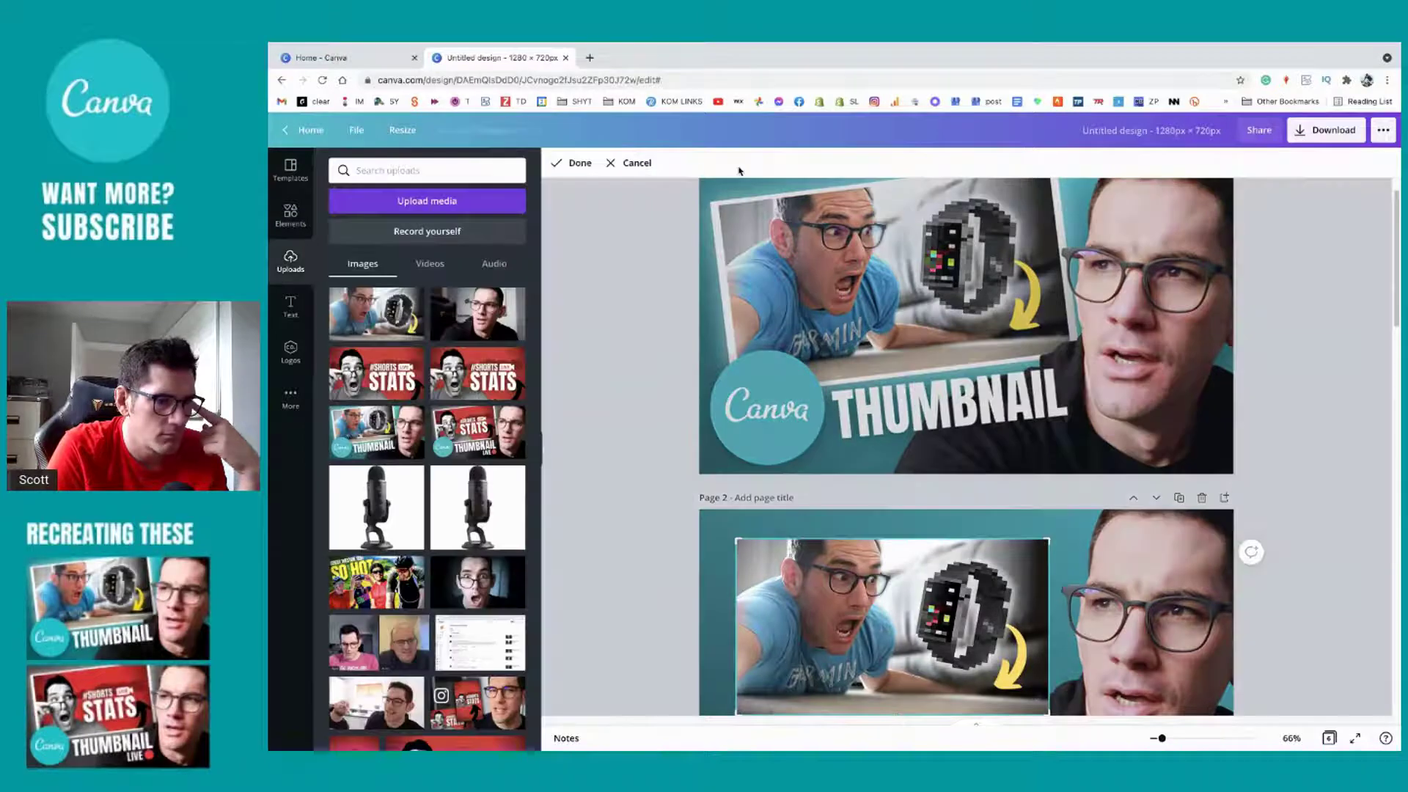
click(637, 164)
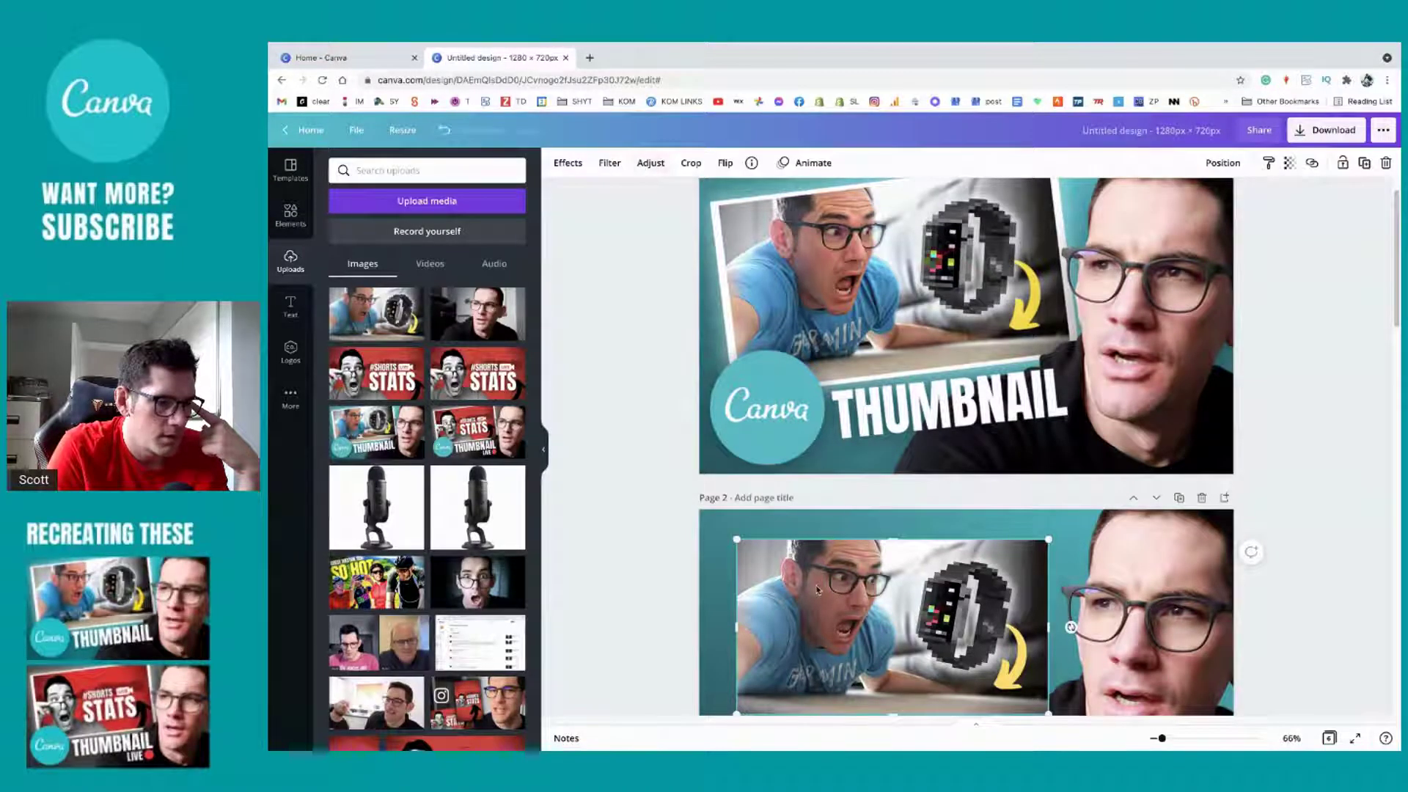
Step: Clear the Frames search in the elements library to return to the general element categories
scroll(816, 589, down, 1)
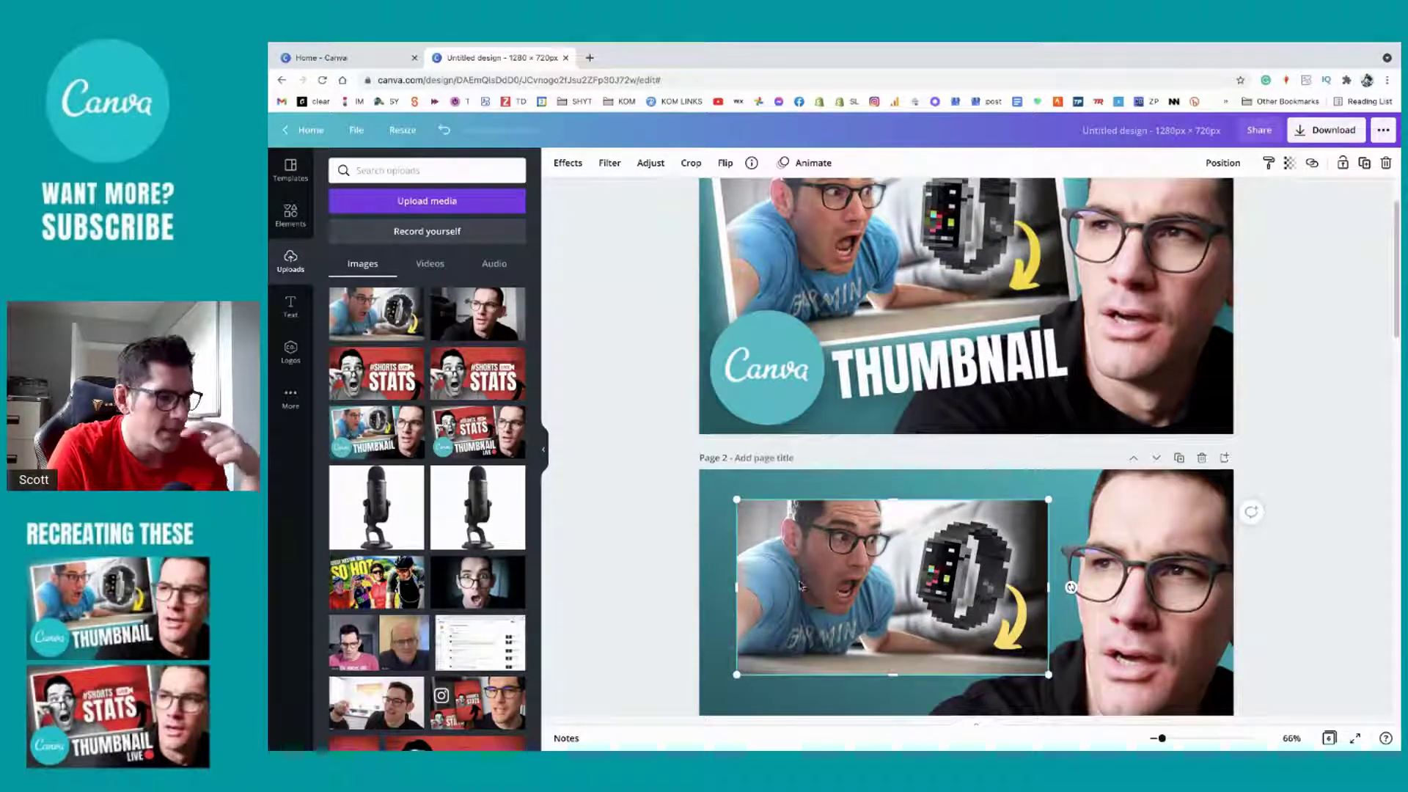
click(290, 215)
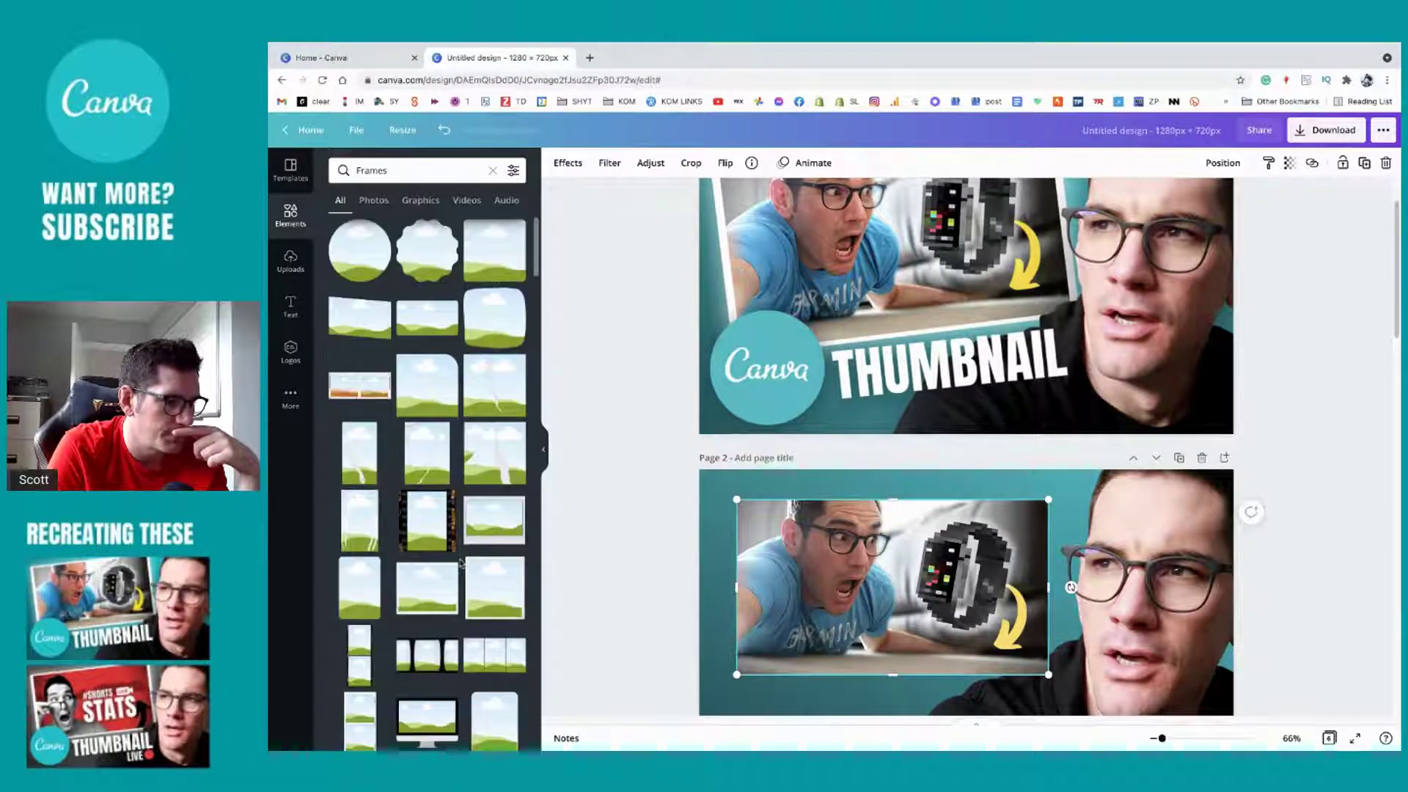
click(374, 170)
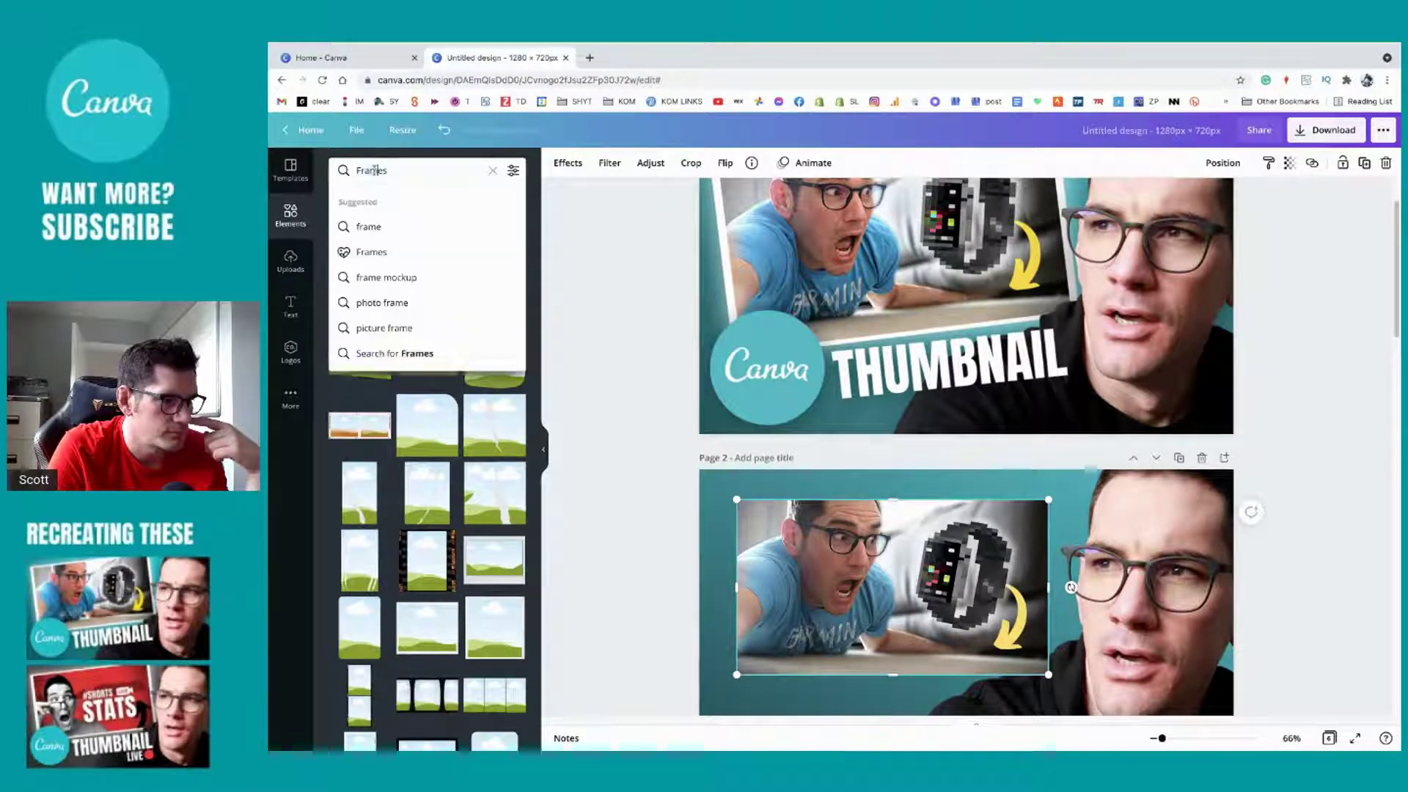
key(ctrl+a)
key(BackSpace)
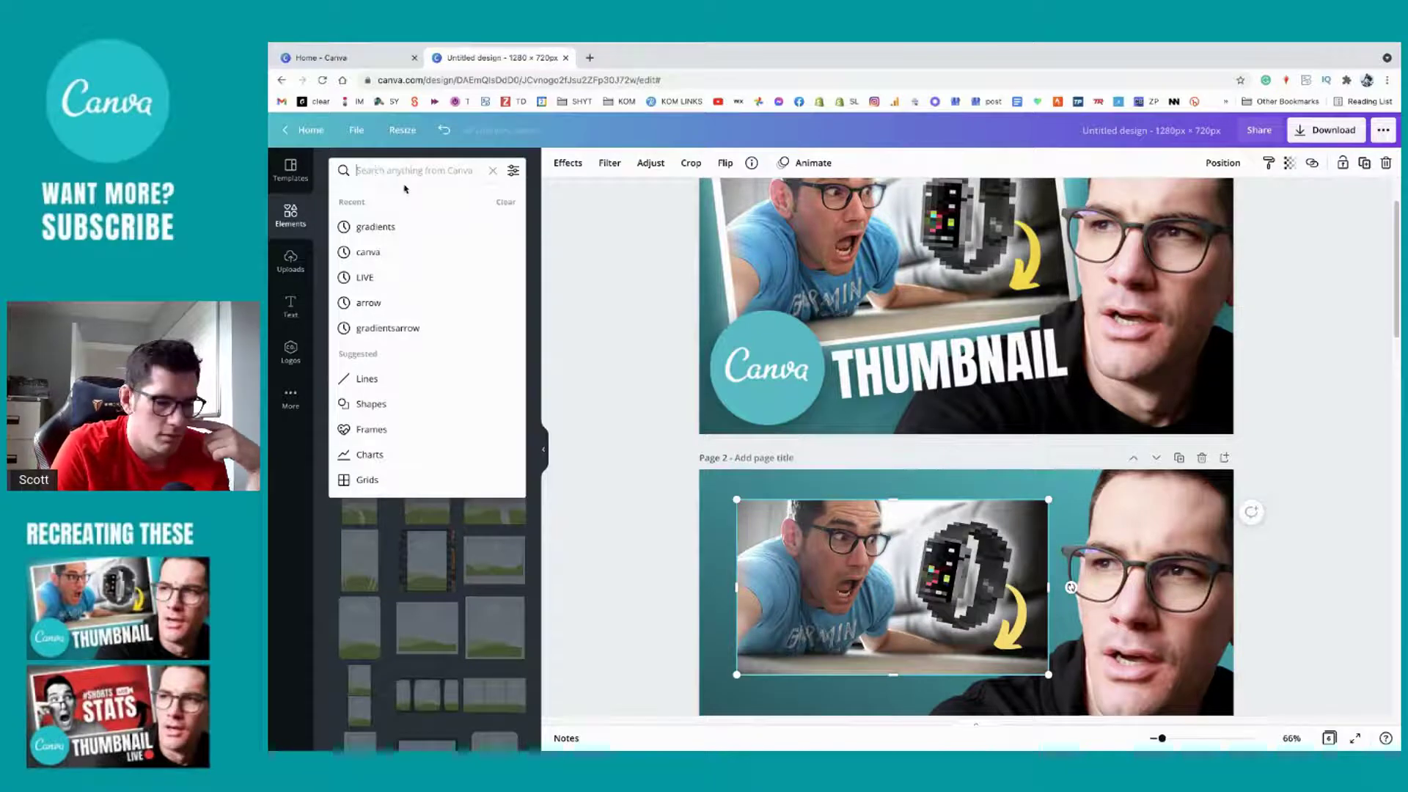
key(Escape)
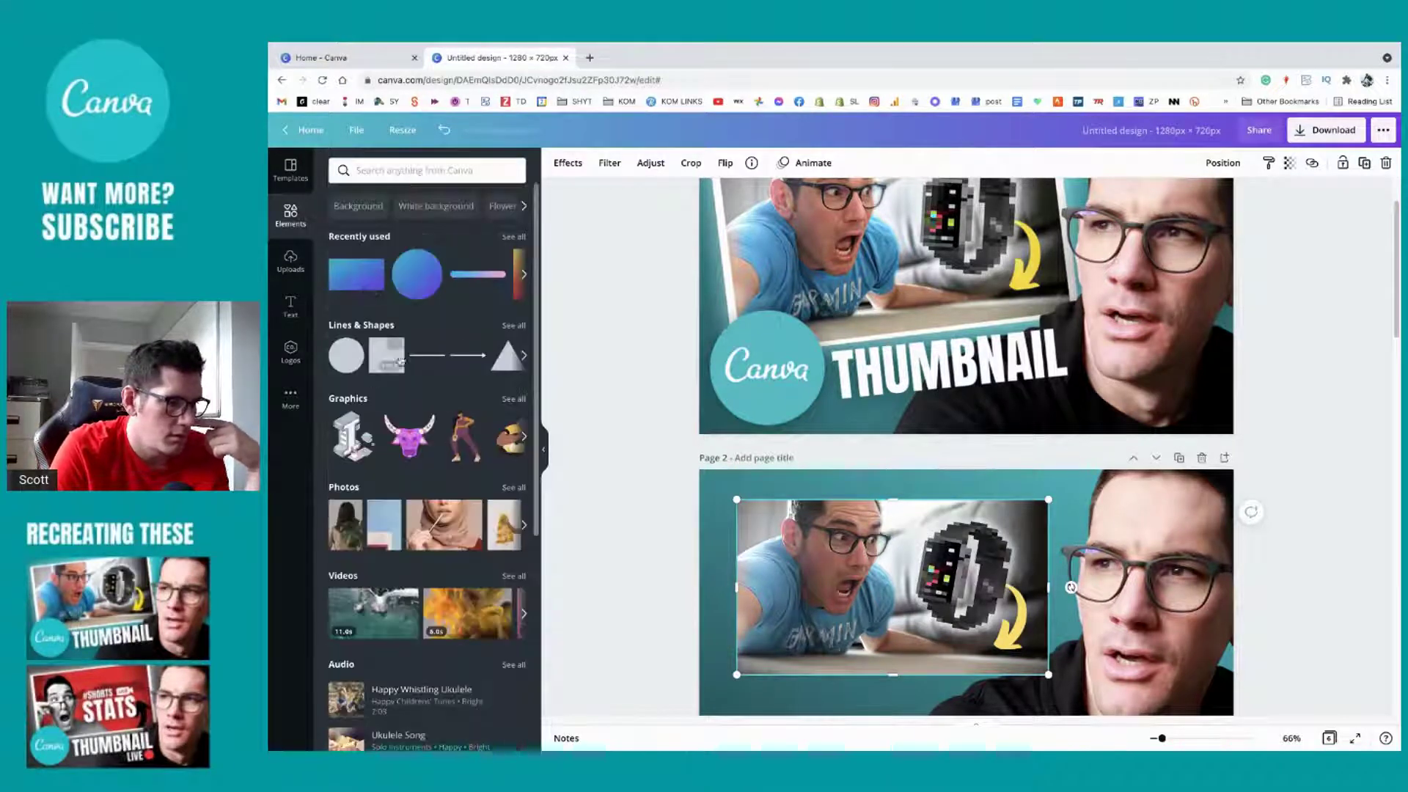
Step: Add a square shape to page 2, placed over the left part of the smartwatch photo
click(523, 355)
click(332, 354)
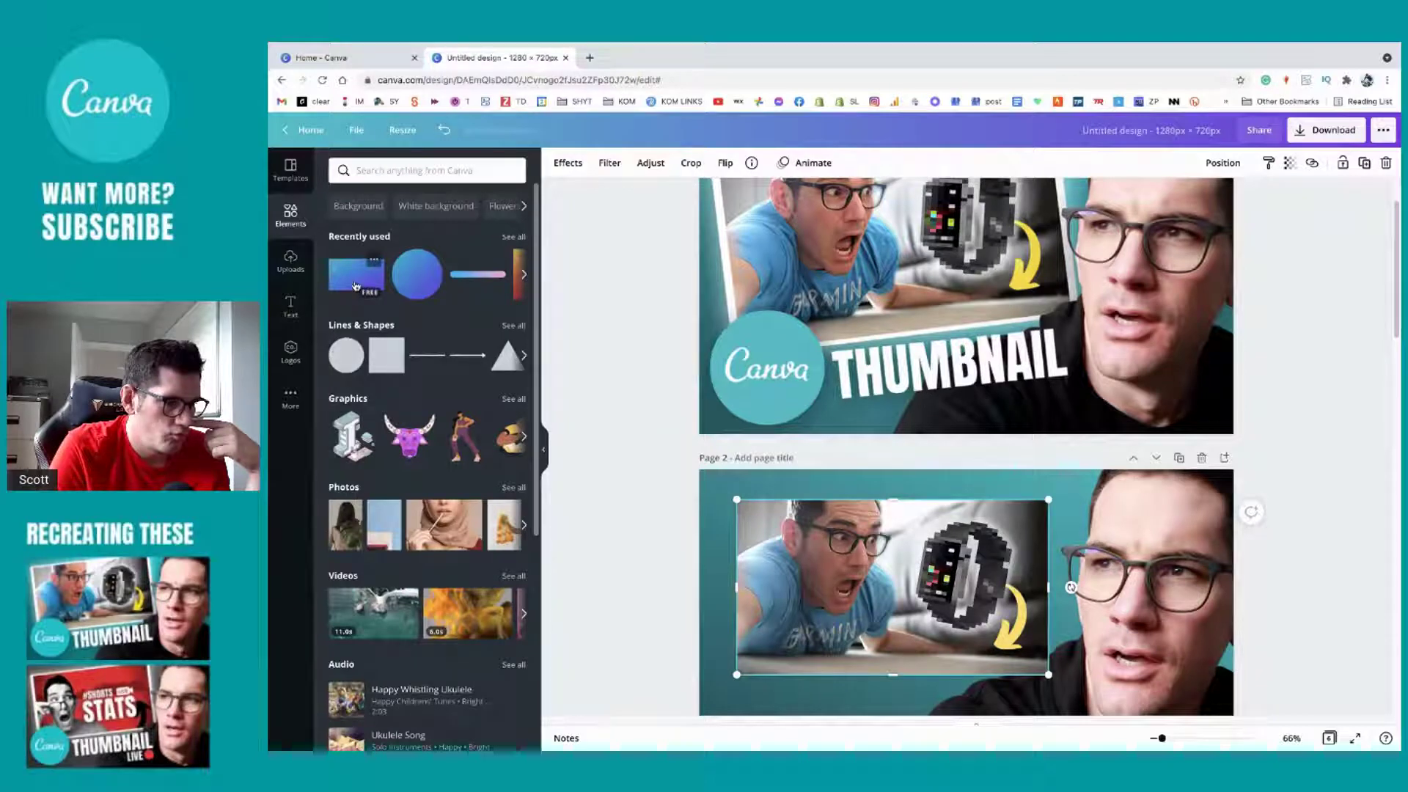
drag(387, 354, 743, 505)
Step: Bring the smartwatch photo on page 2 forward, in front of the teal square
right_click(846, 576)
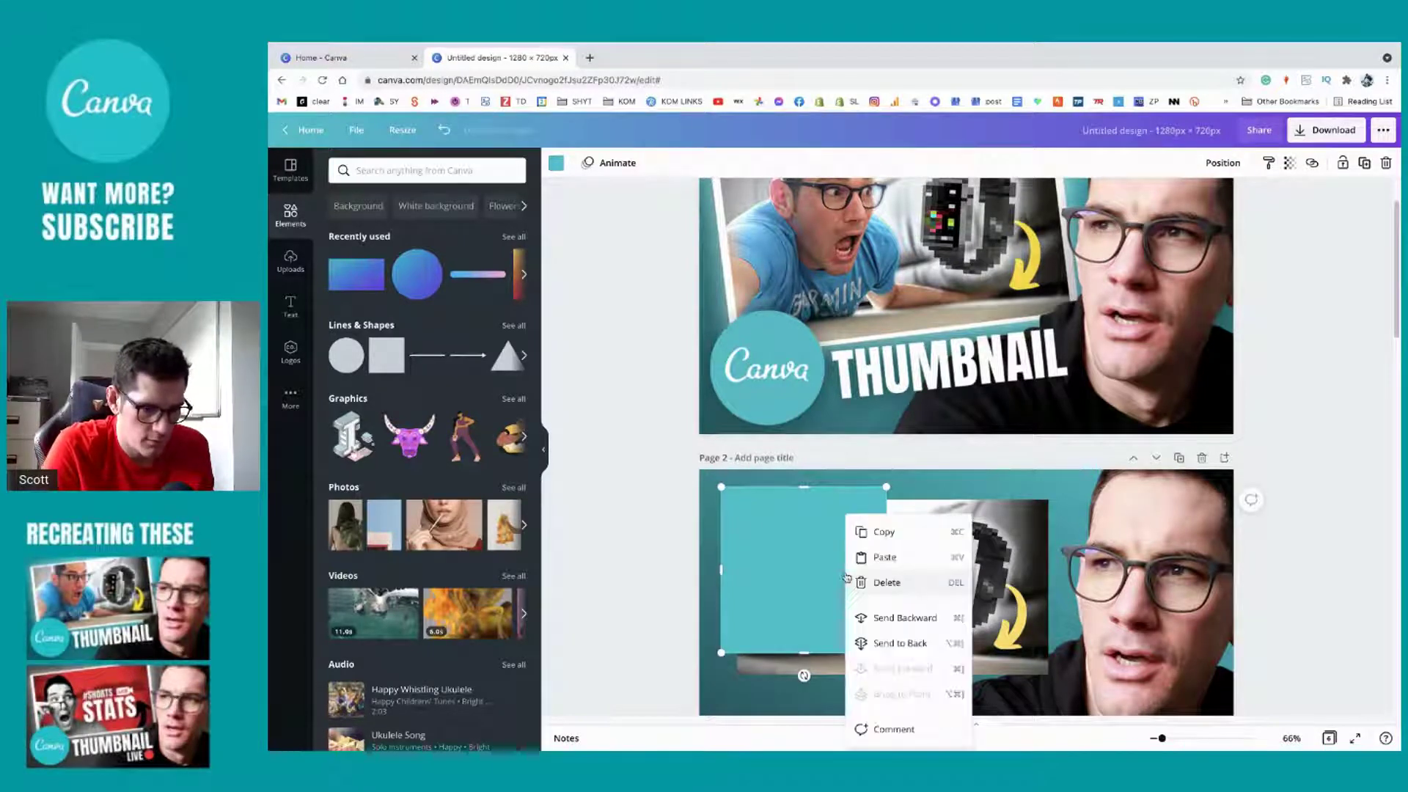
click(948, 586)
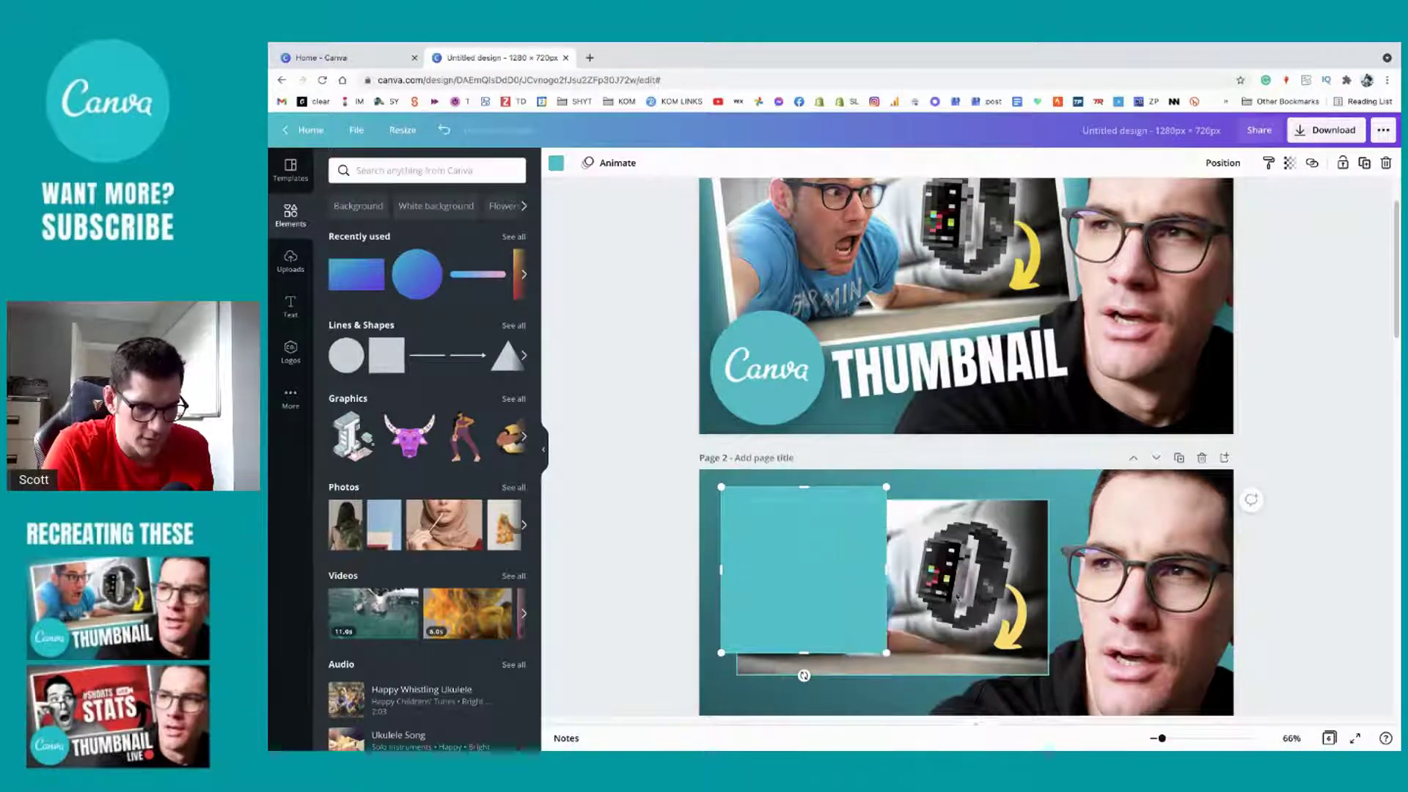
right_click(944, 596)
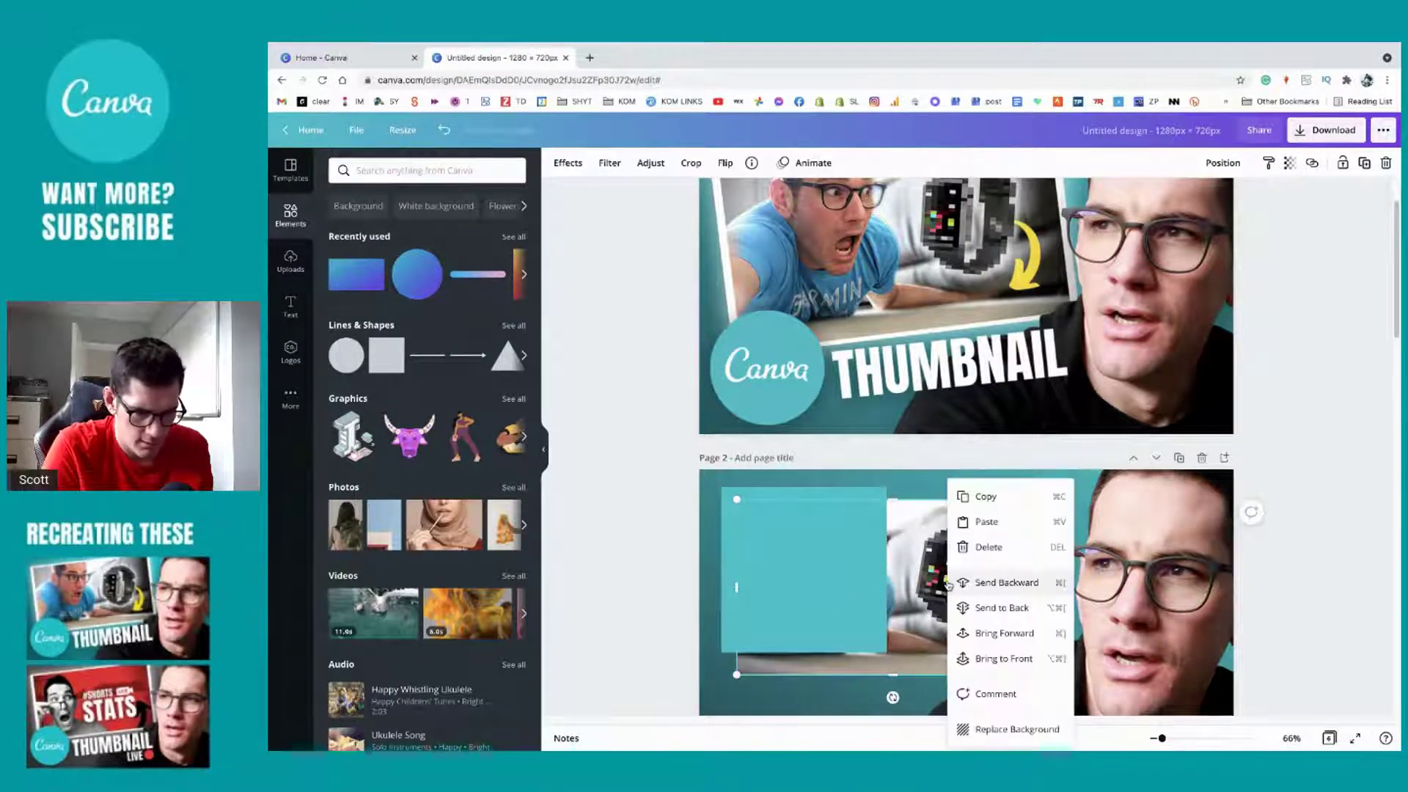
click(1005, 634)
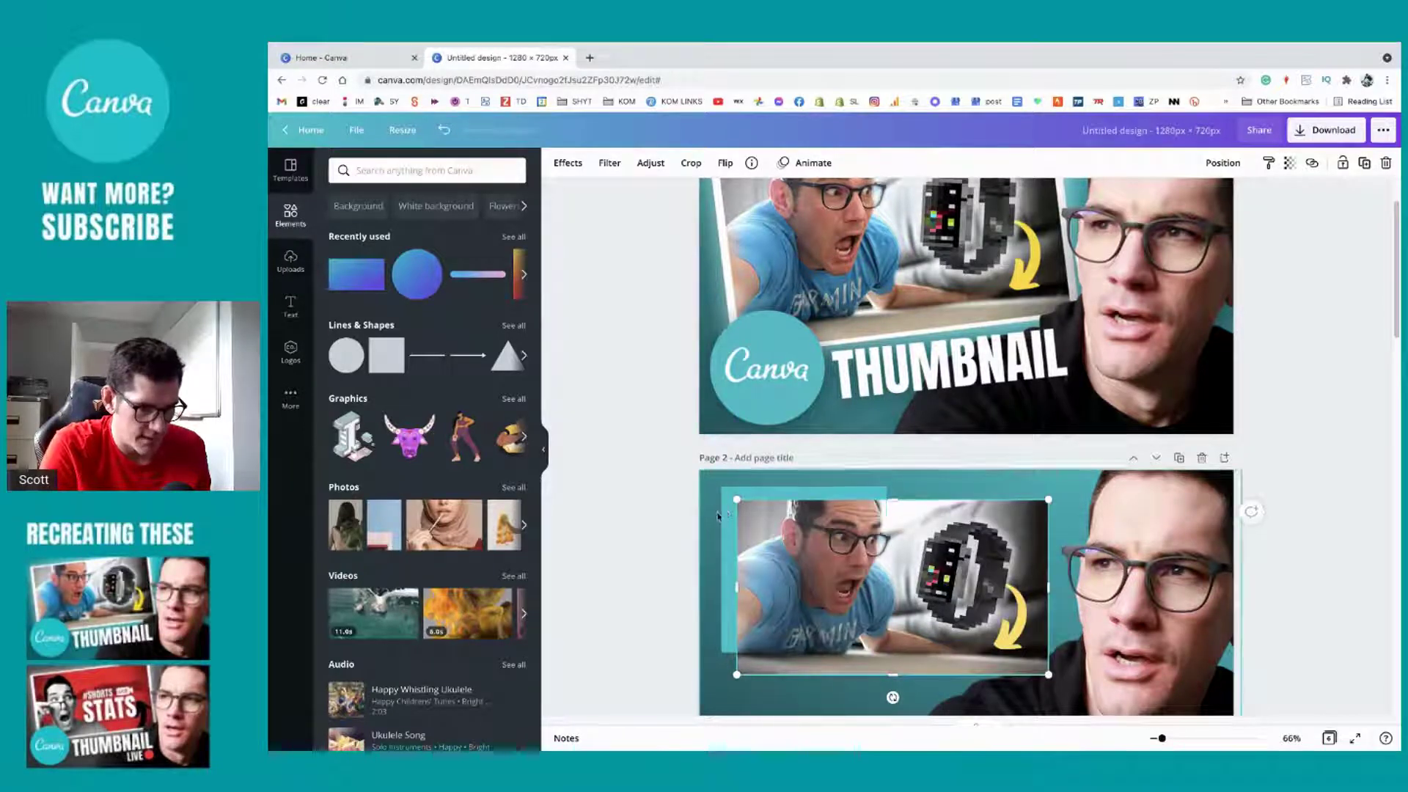
Step: Reposition the teal square behind the smartwatch photo and stretch it right and down to form a thin border around the whole photo
drag(726, 499, 732, 521)
click(1149, 650)
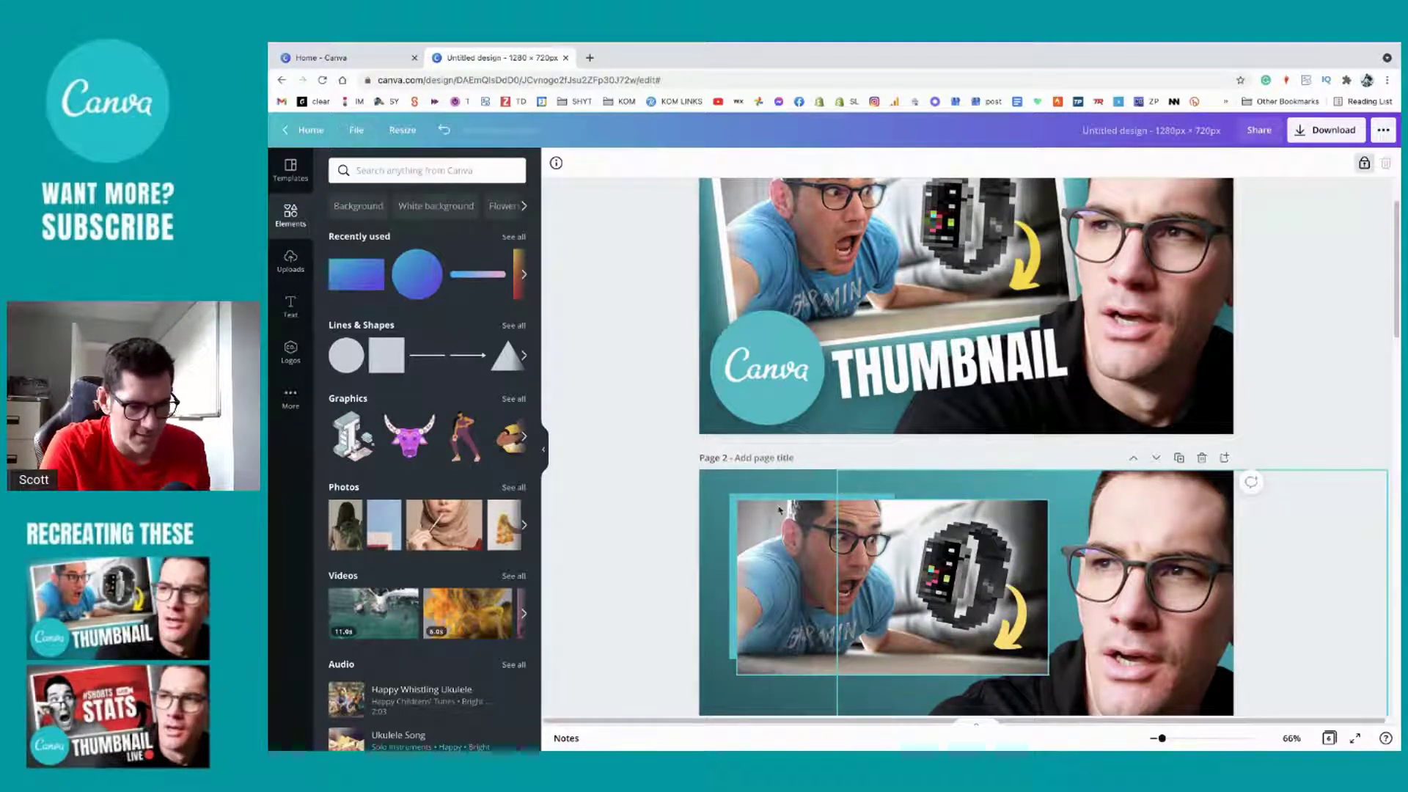
click(780, 511)
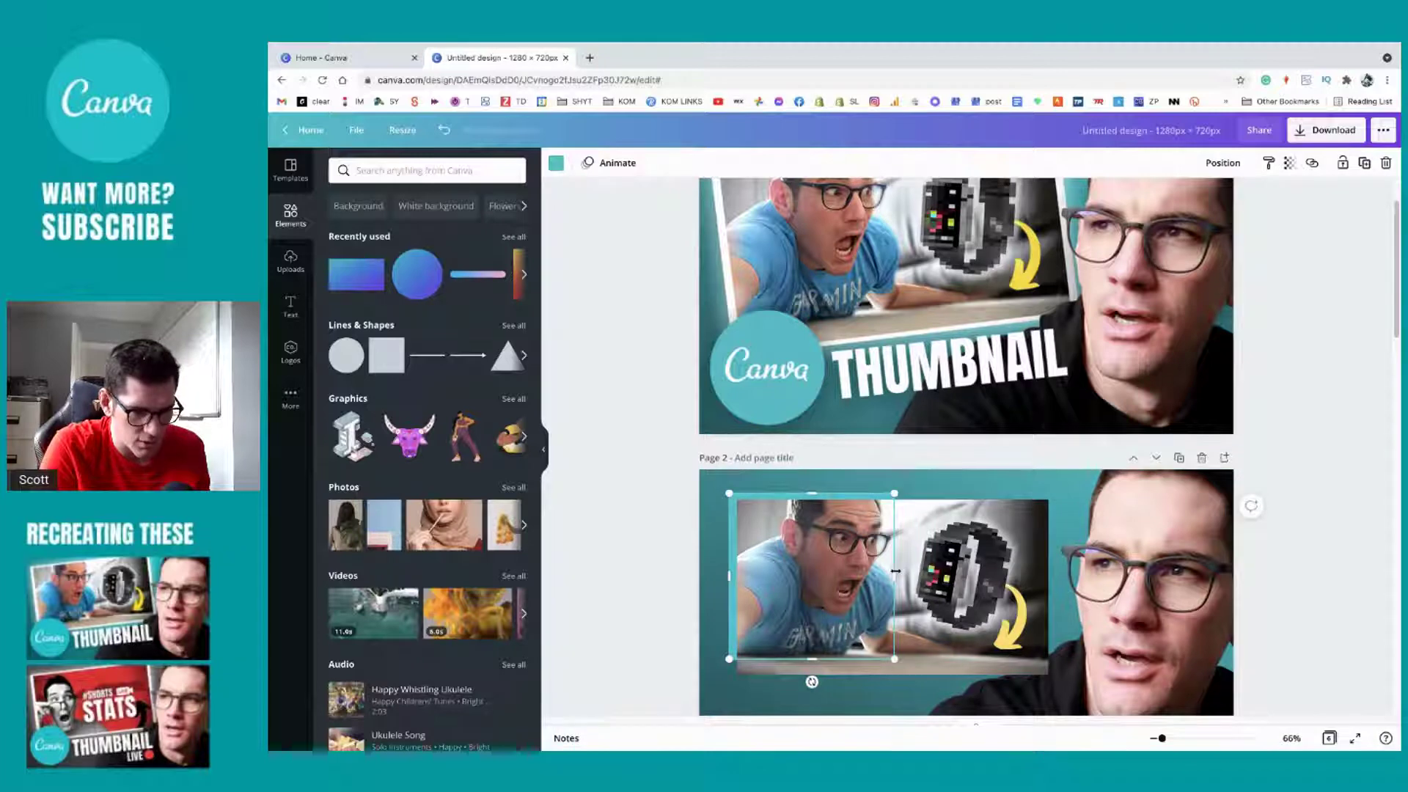
drag(896, 571, 1048, 577)
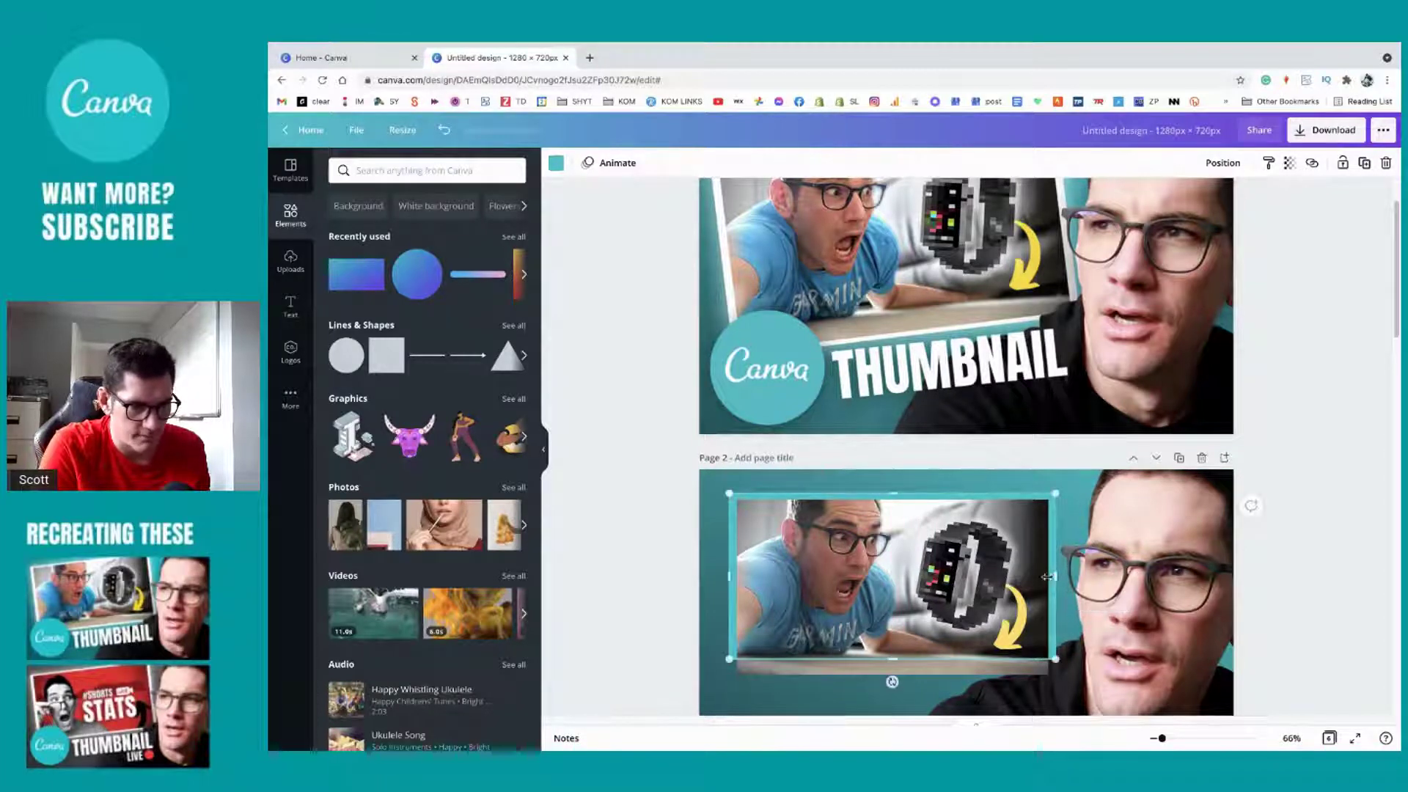
drag(892, 659, 894, 677)
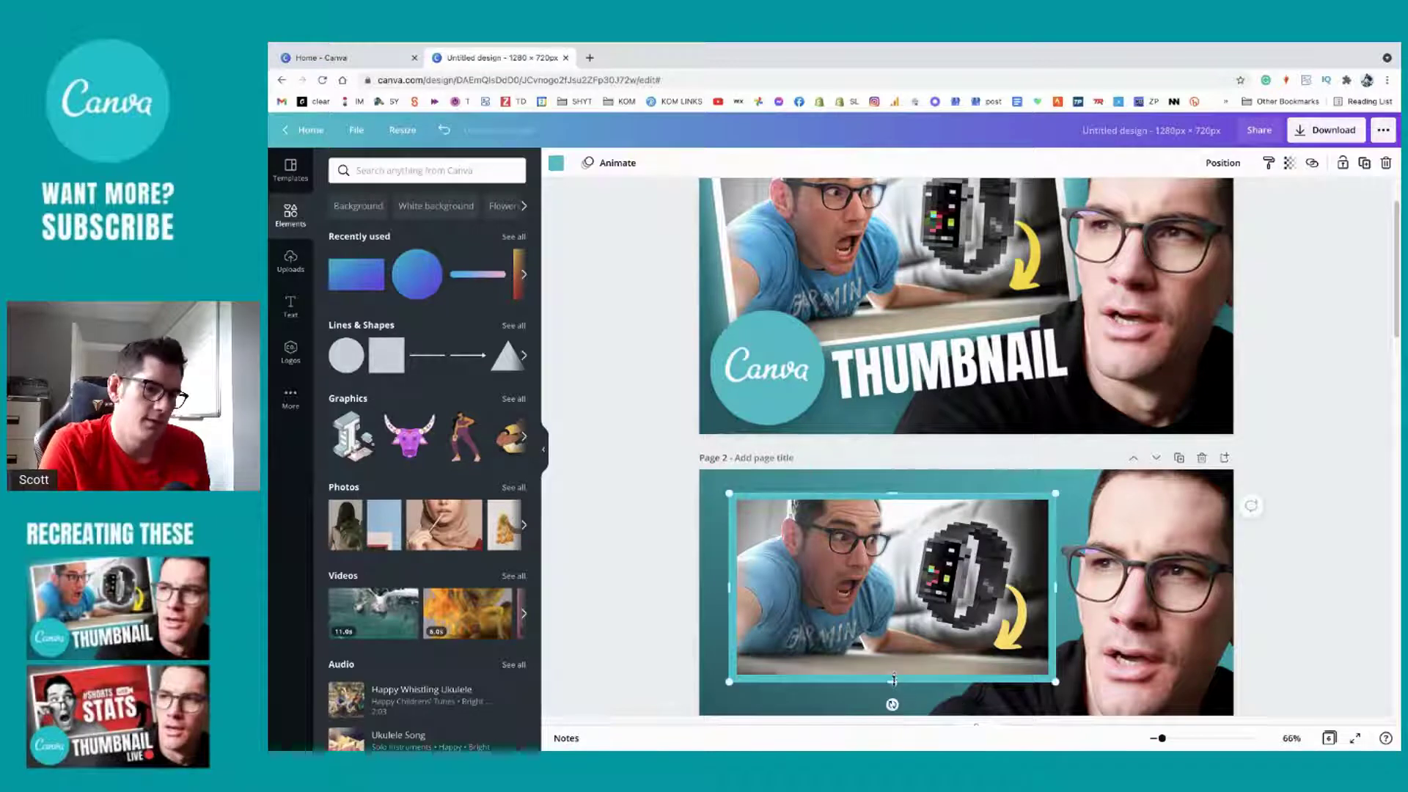
Step: Recolour the border rectangle white and fine-tune its lower and left edges around the smartwatch photo
click(555, 163)
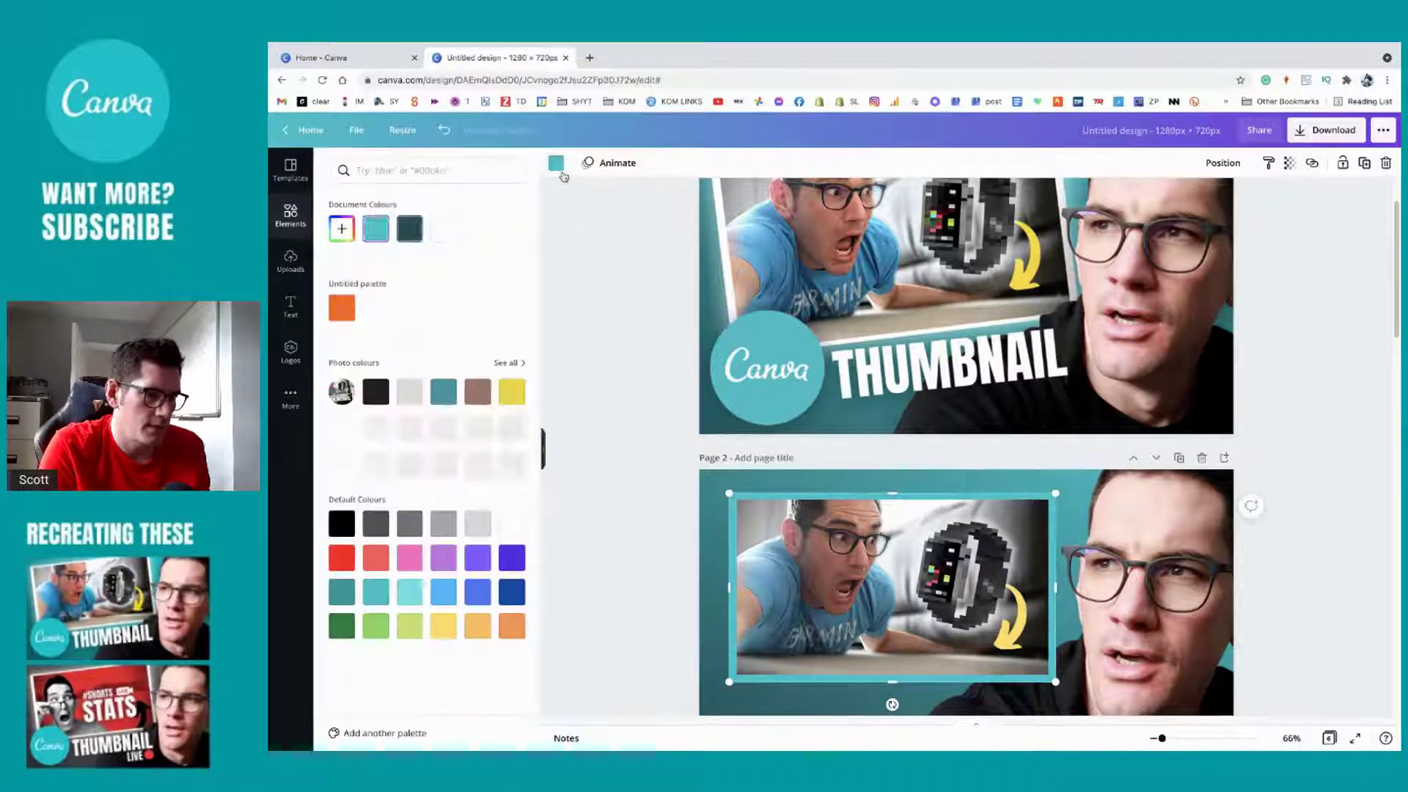
click(444, 229)
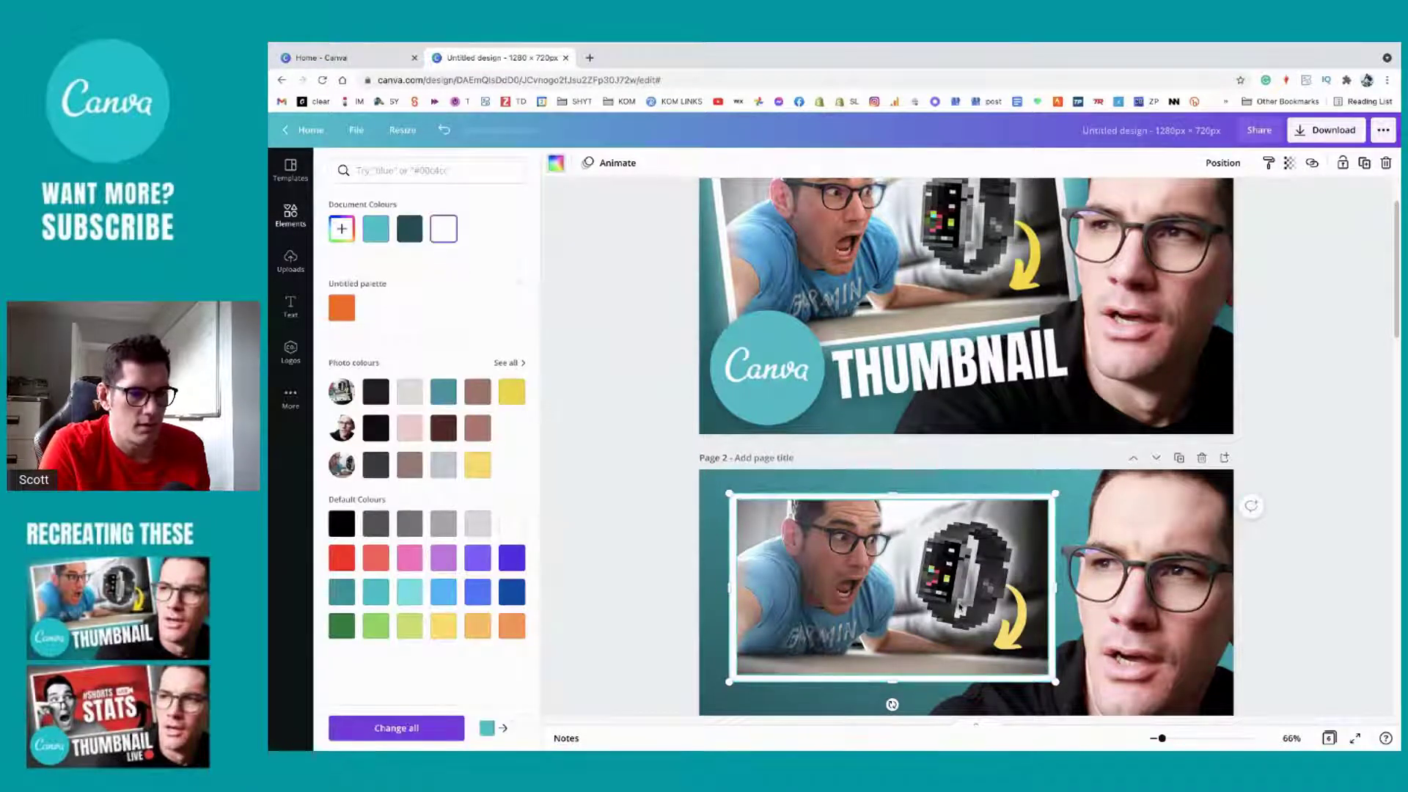
drag(892, 682, 903, 680)
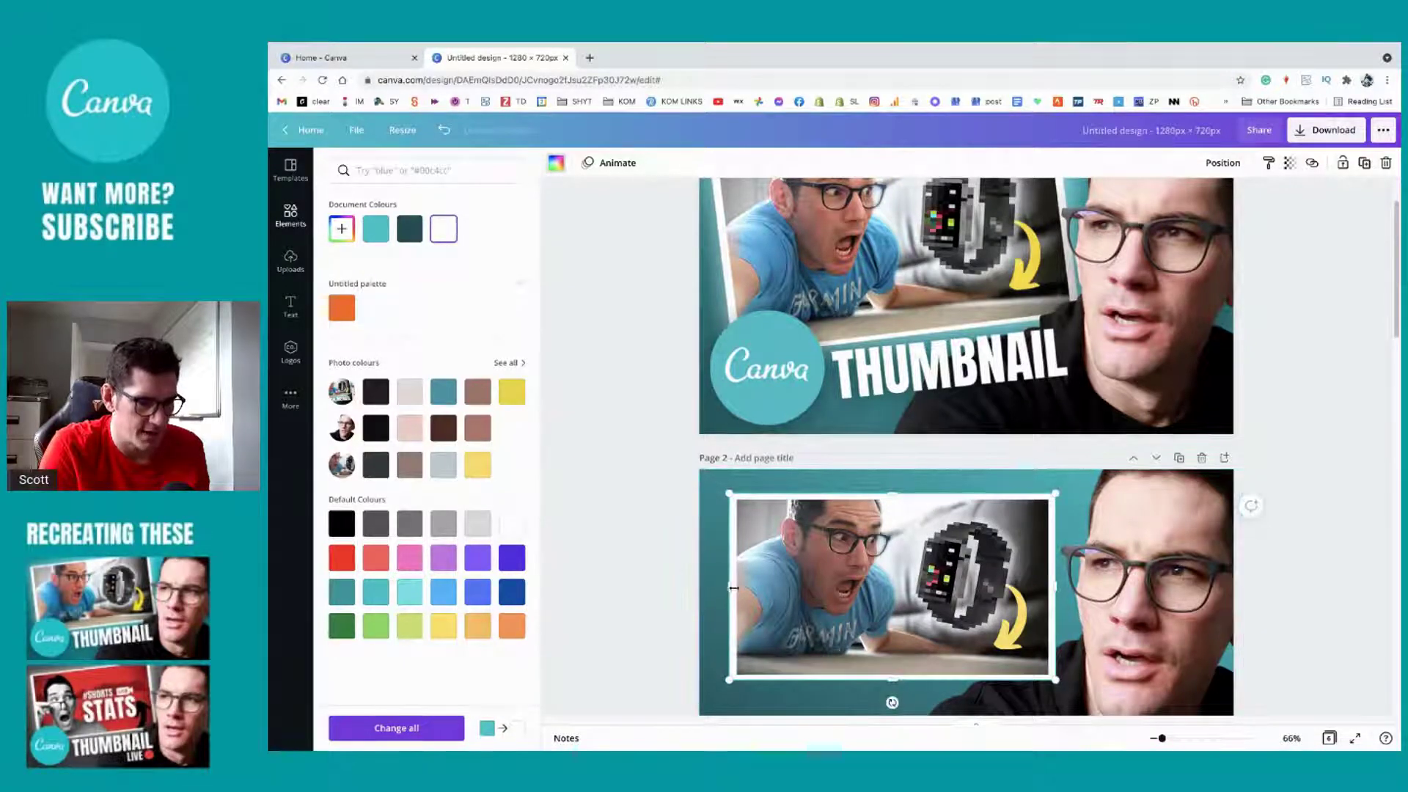
drag(734, 587, 732, 587)
Step: Resize the smartwatch photo slightly from its lower-right corner to even out the white border around it
click(953, 598)
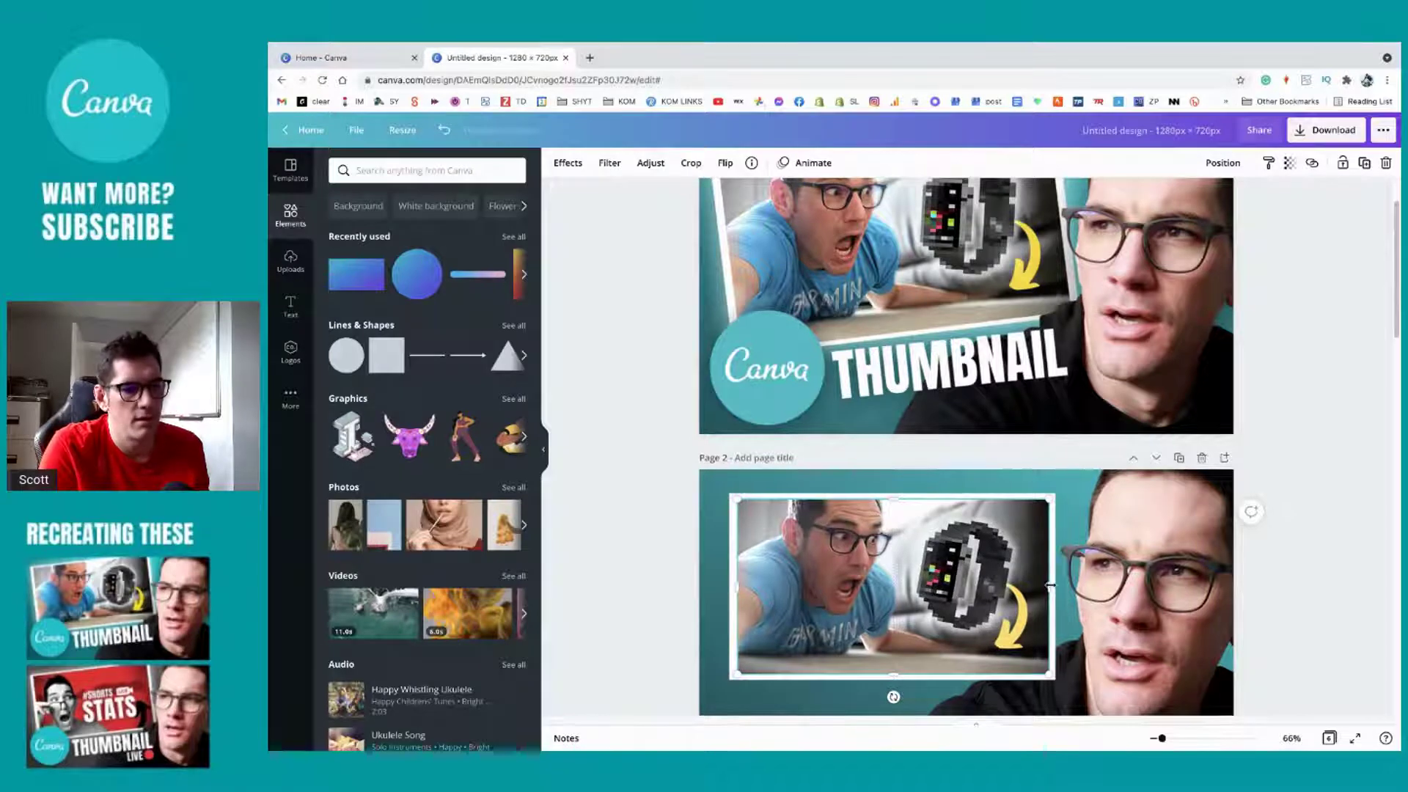
scroll(1050, 585, up, 2)
scroll(1050, 584, down, 1)
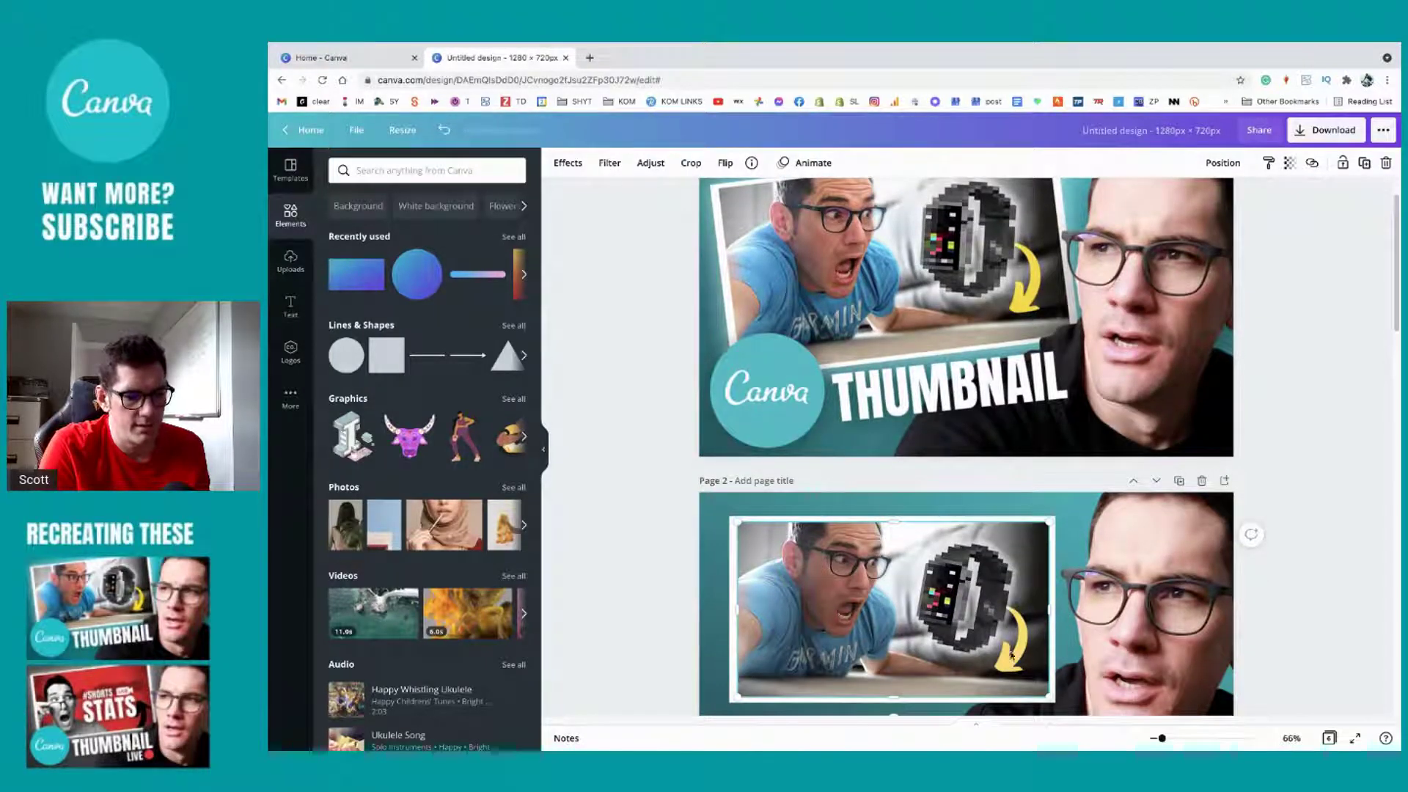
drag(1048, 695, 1051, 695)
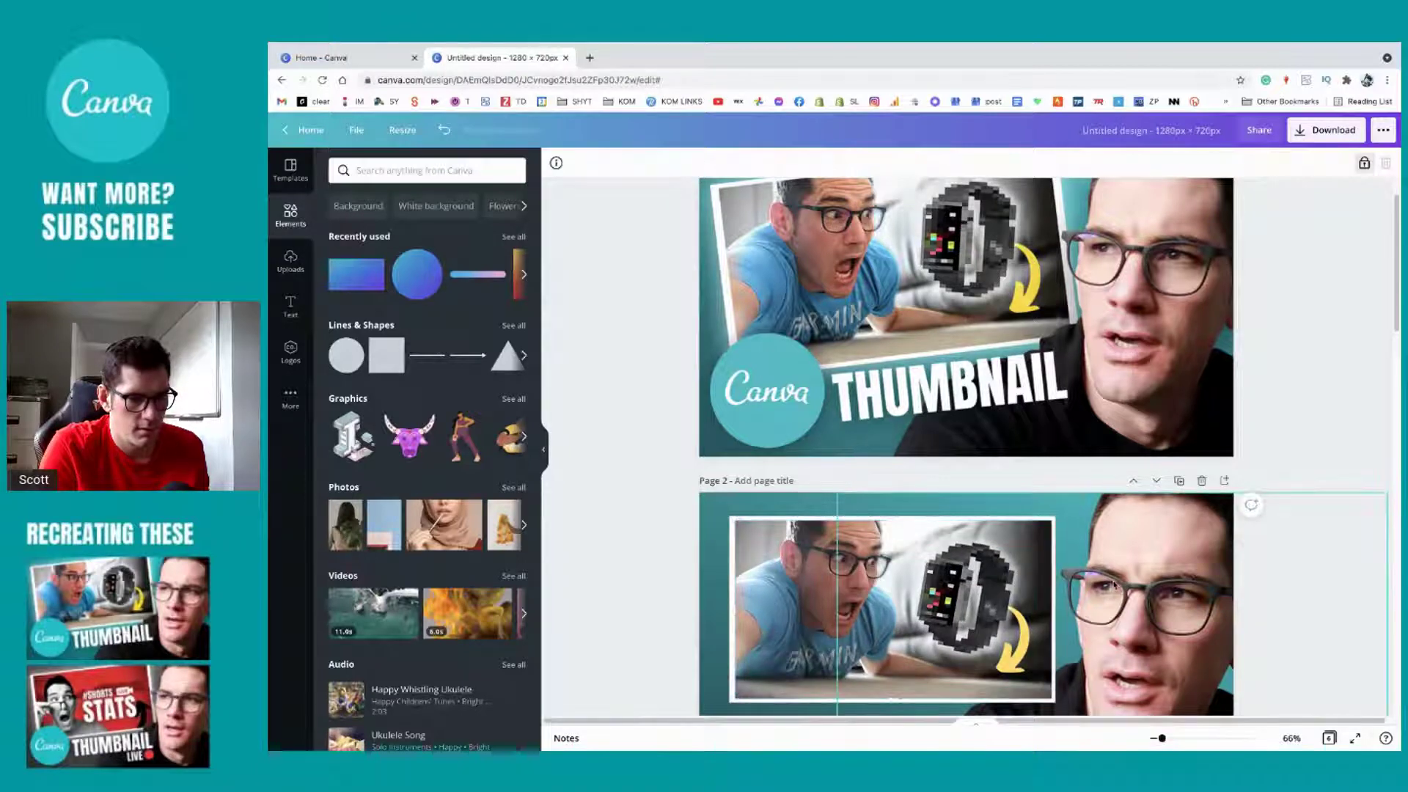
scroll(1041, 630, down, 1)
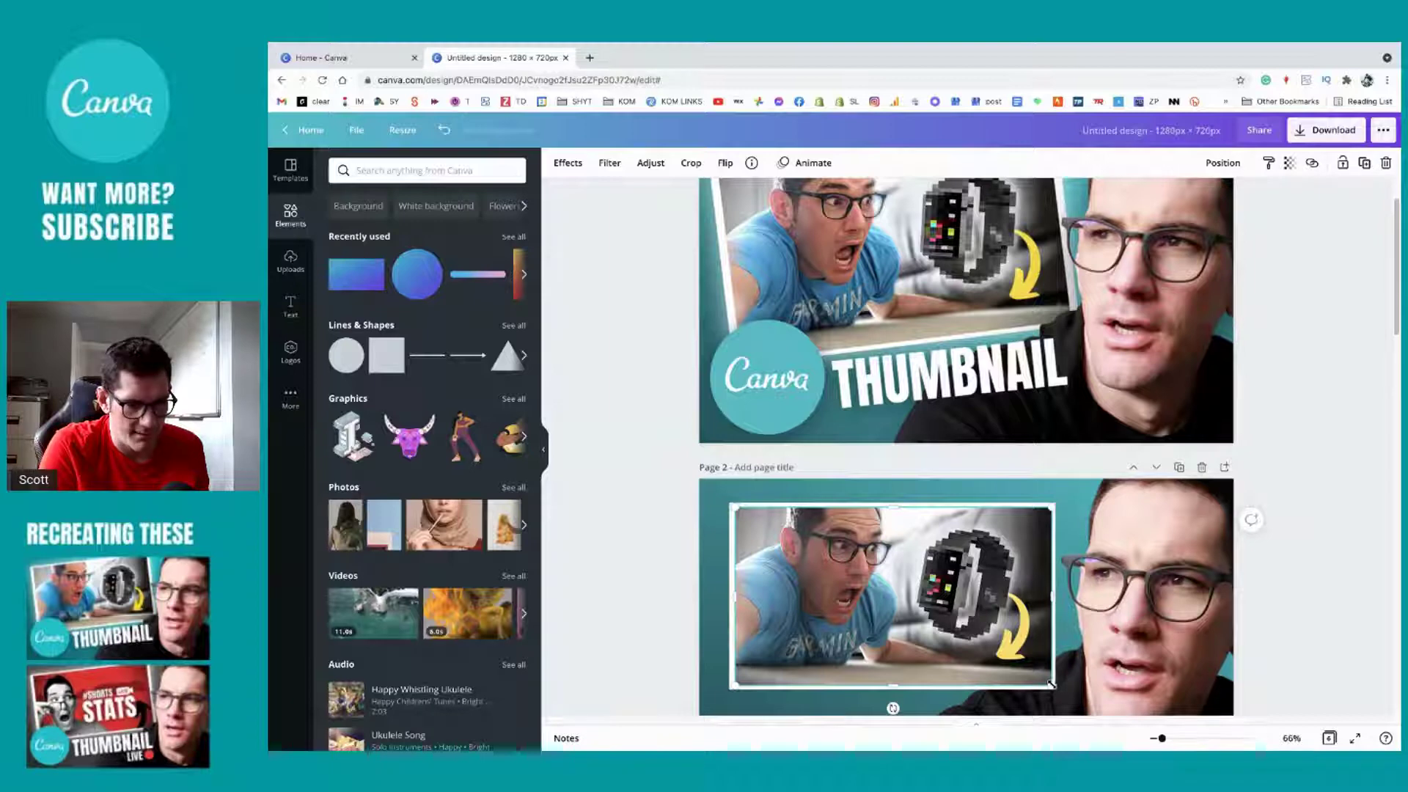
drag(1051, 684, 1050, 682)
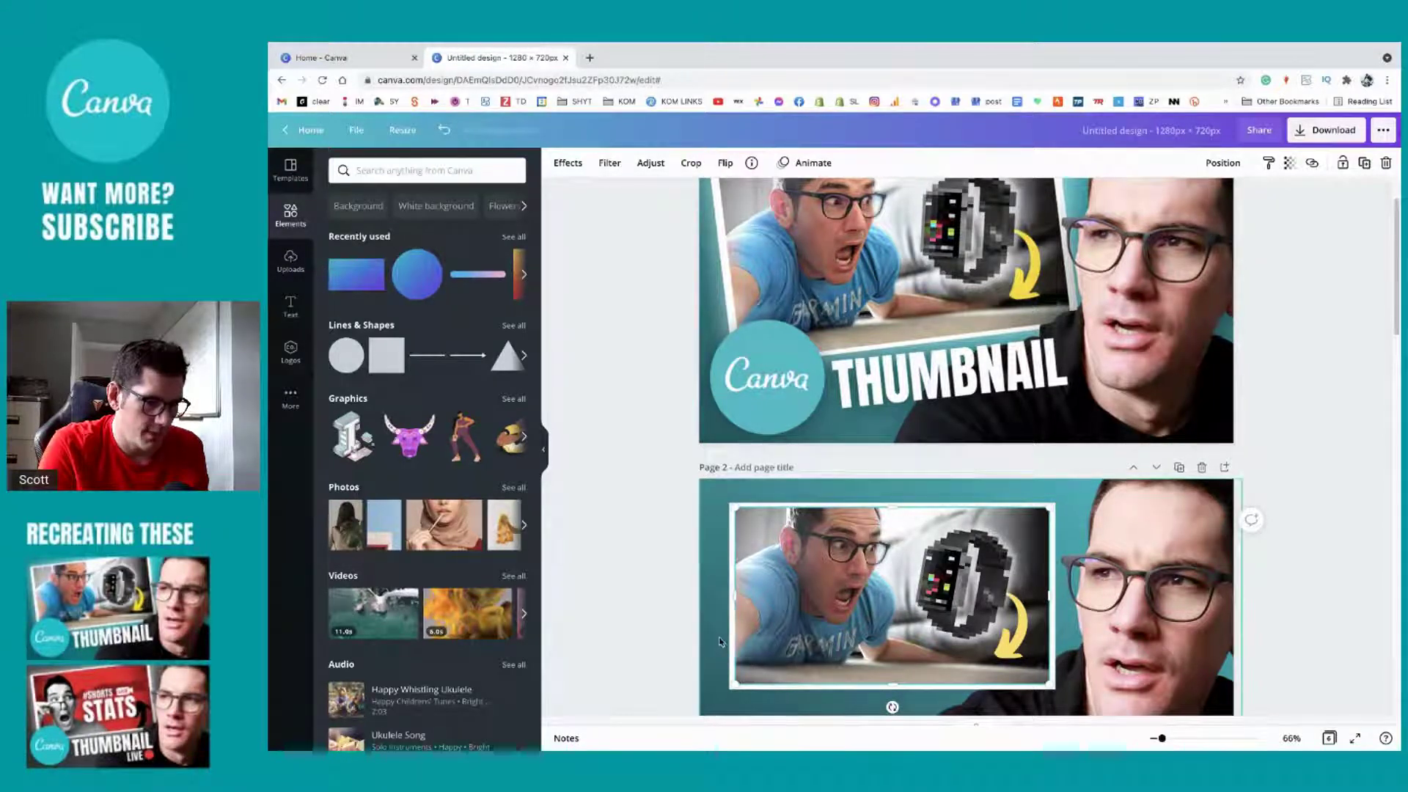
click(720, 590)
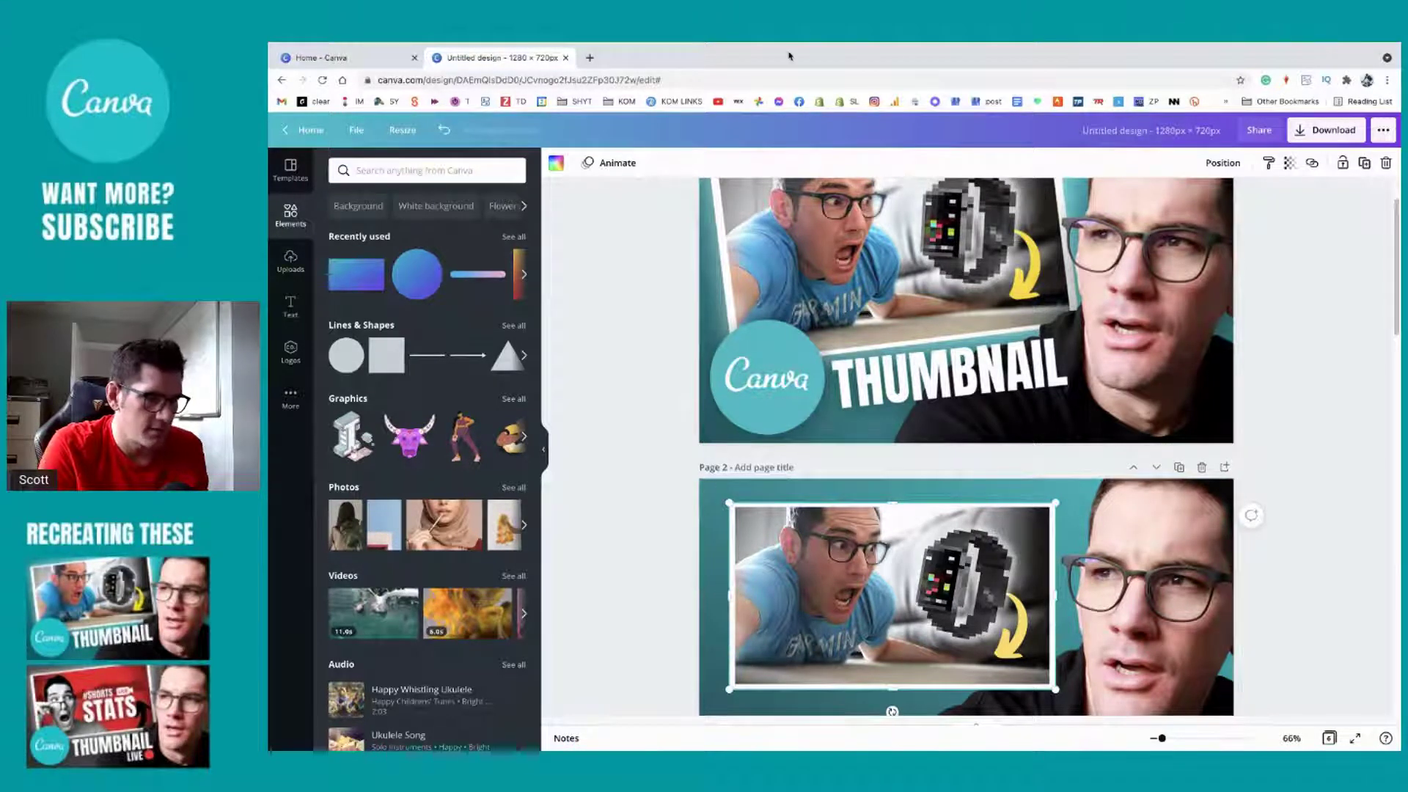
scroll(965, 532, up, 1)
scroll(965, 532, down, 3)
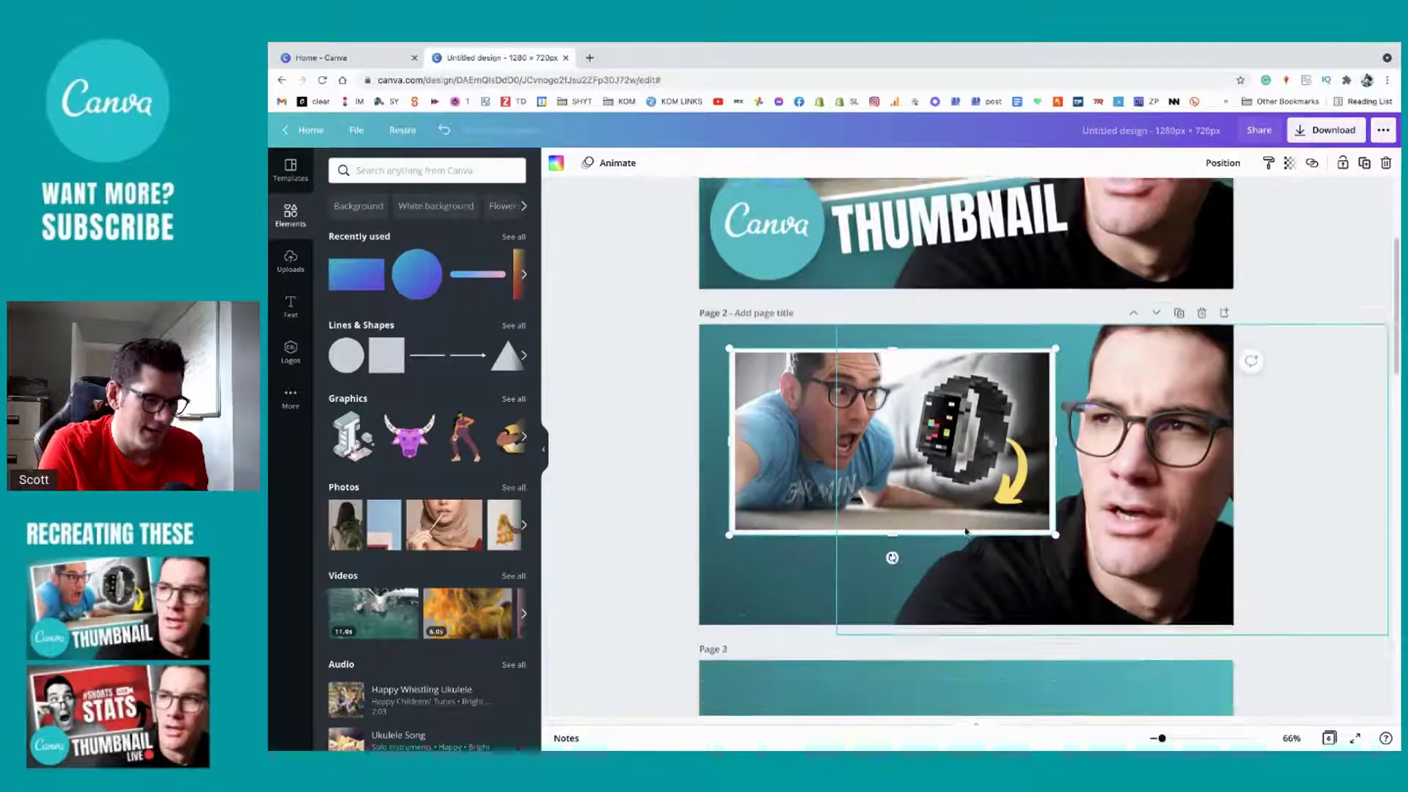
scroll(965, 532, up, 2)
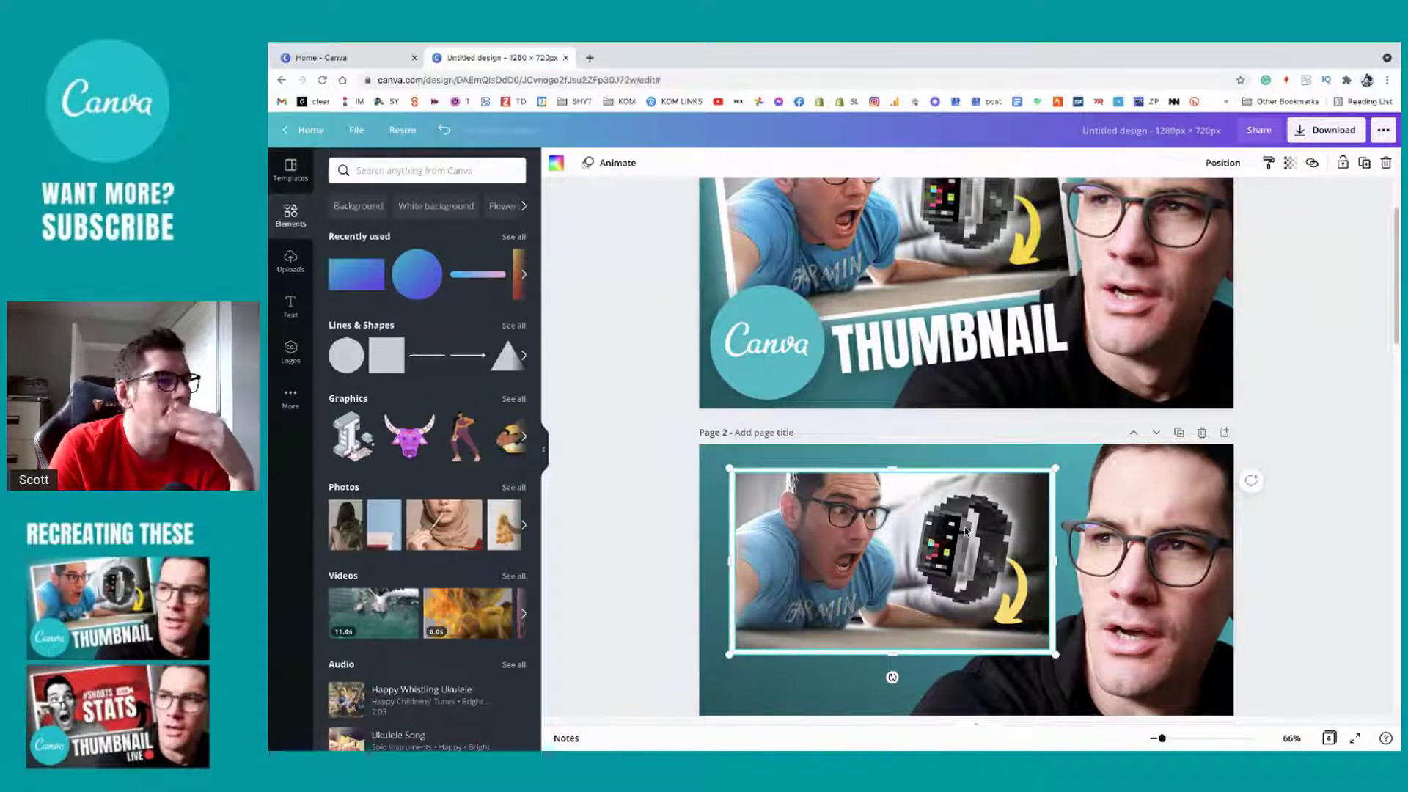
click(1005, 619)
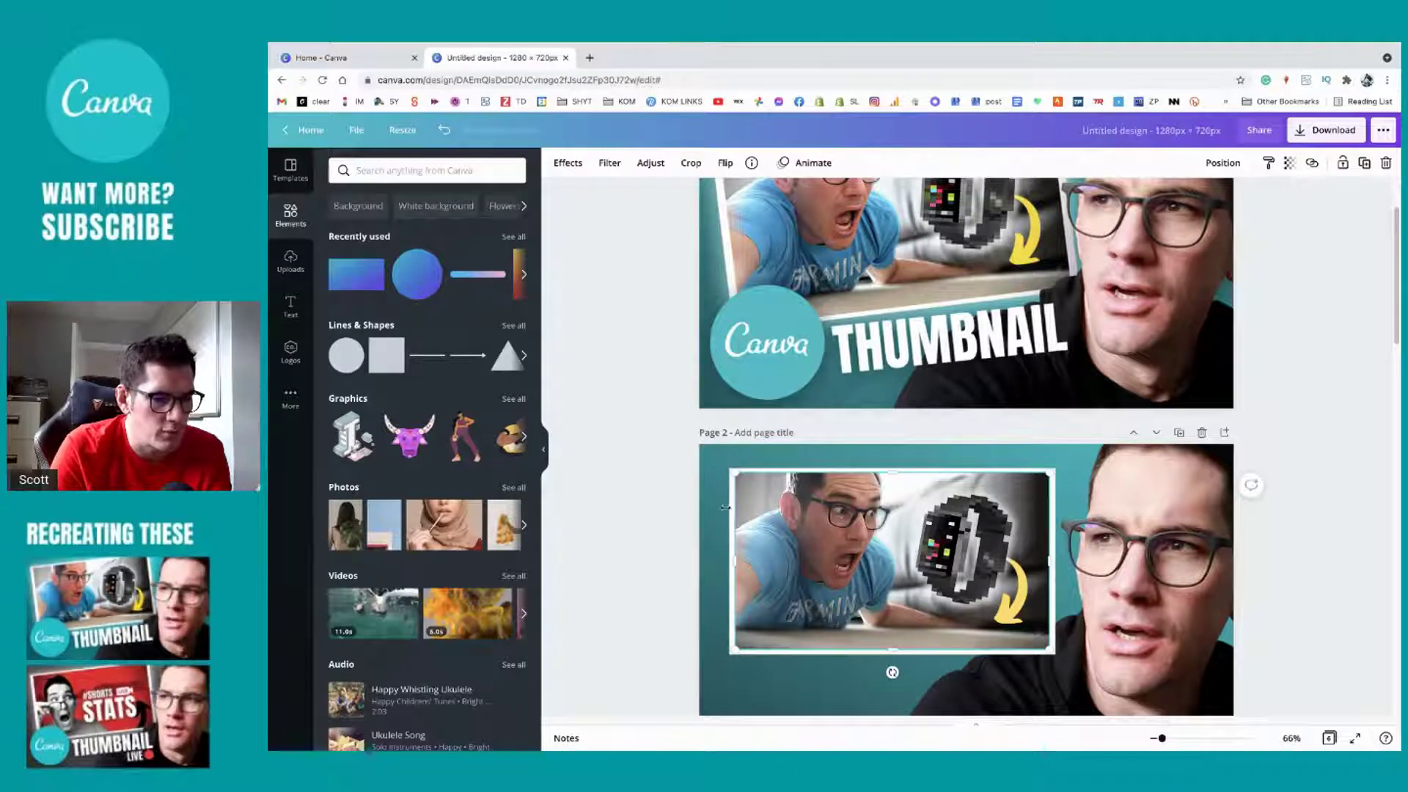
click(1050, 658)
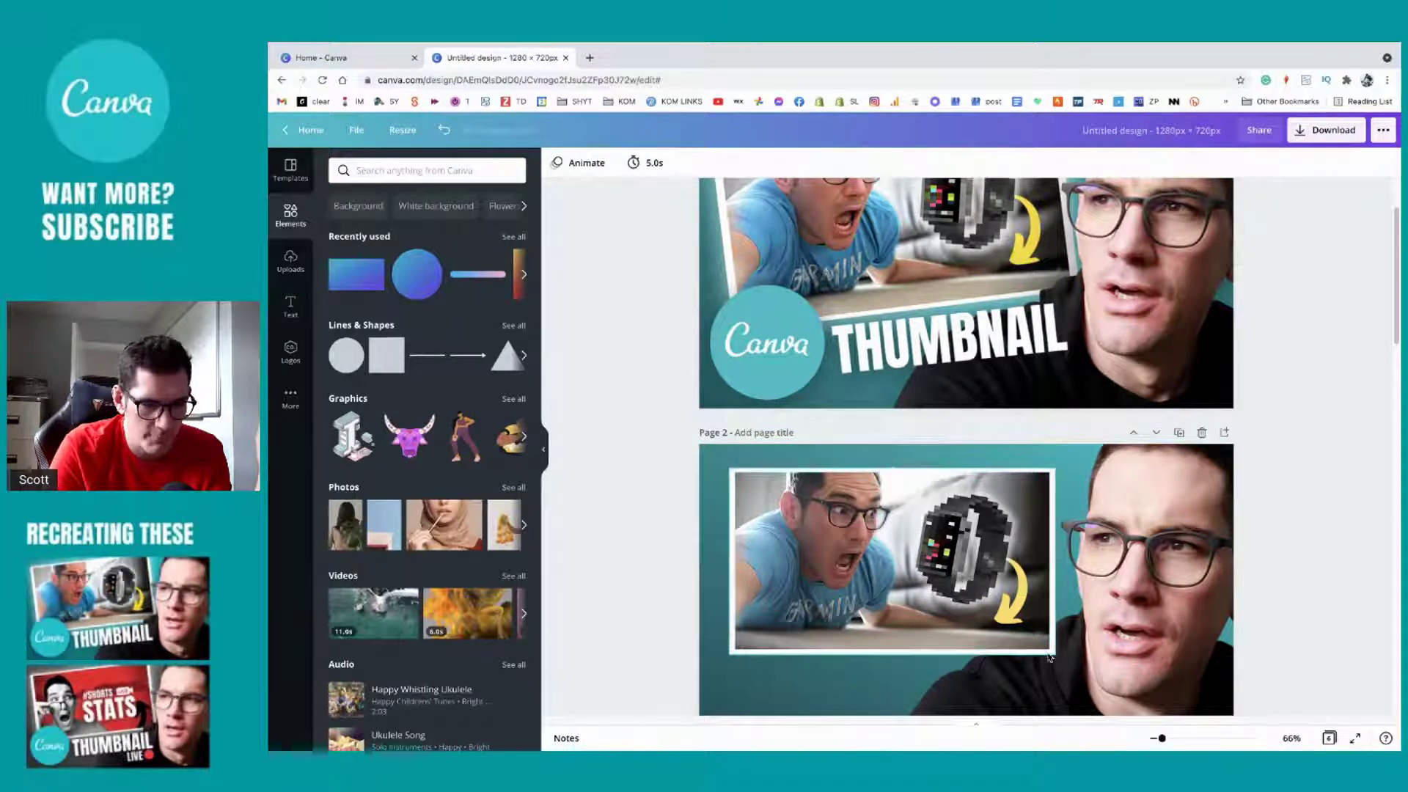
Step: Add the Glow shadow effect to the smartwatch photo on page 2 and open its settings
click(785, 519)
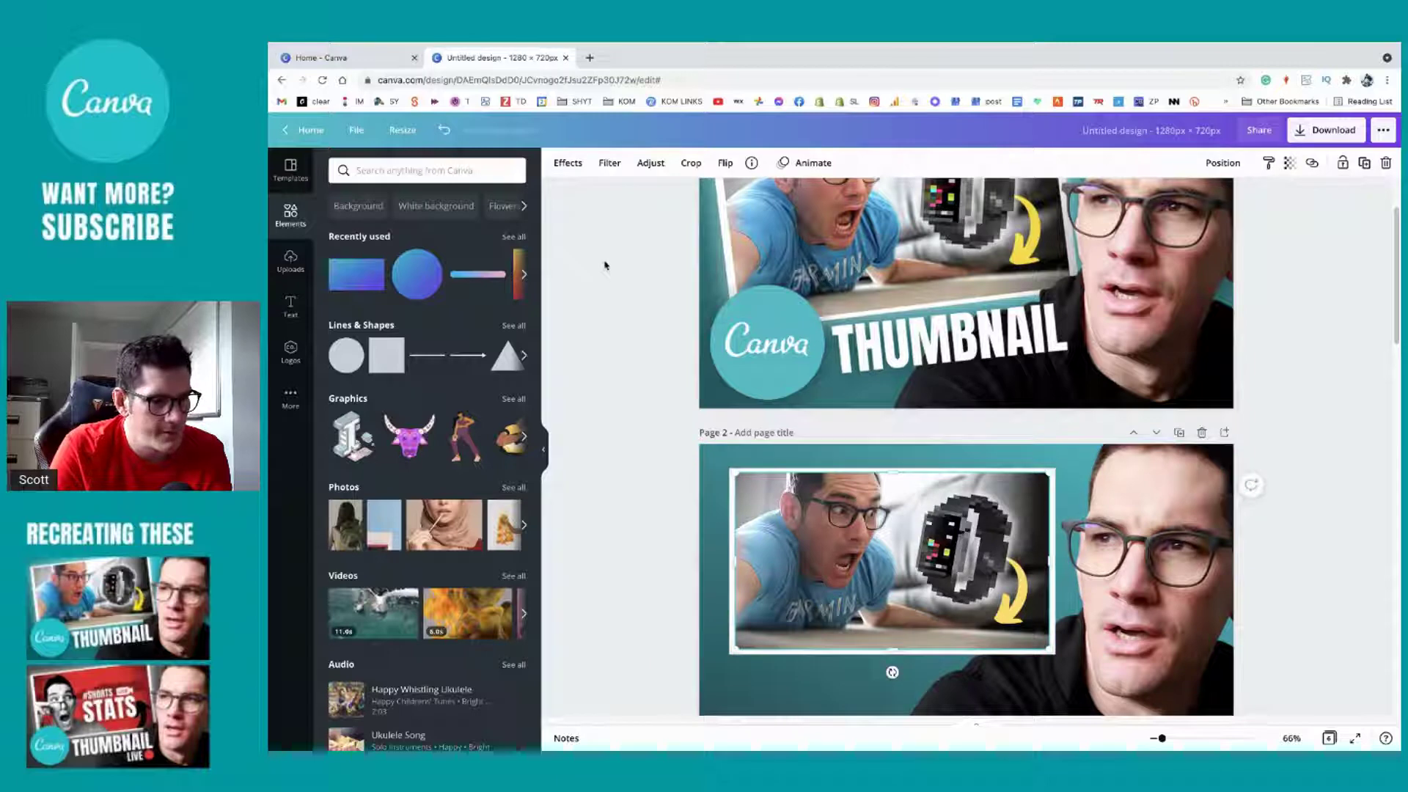
scroll(783, 536, down, 2)
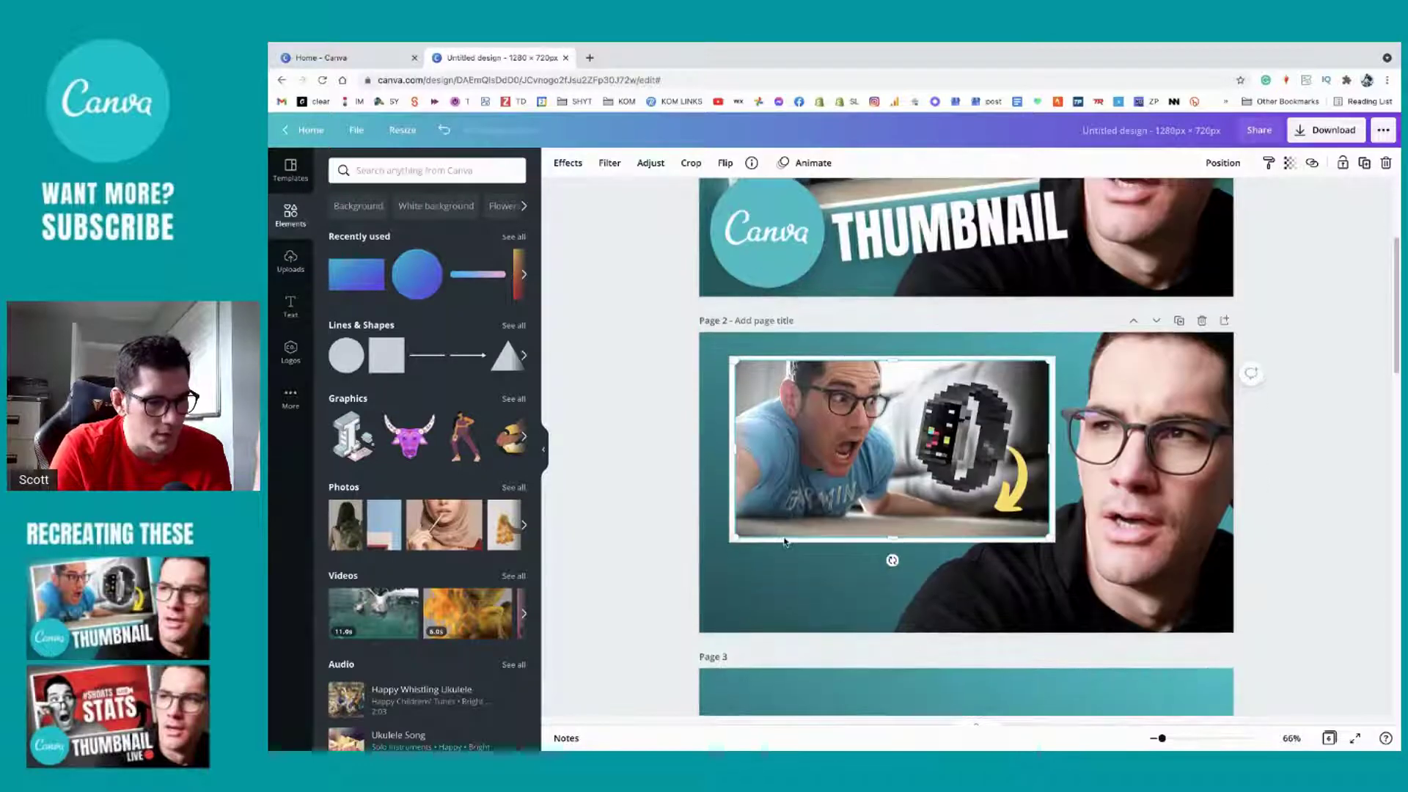
scroll(783, 537, up, 1)
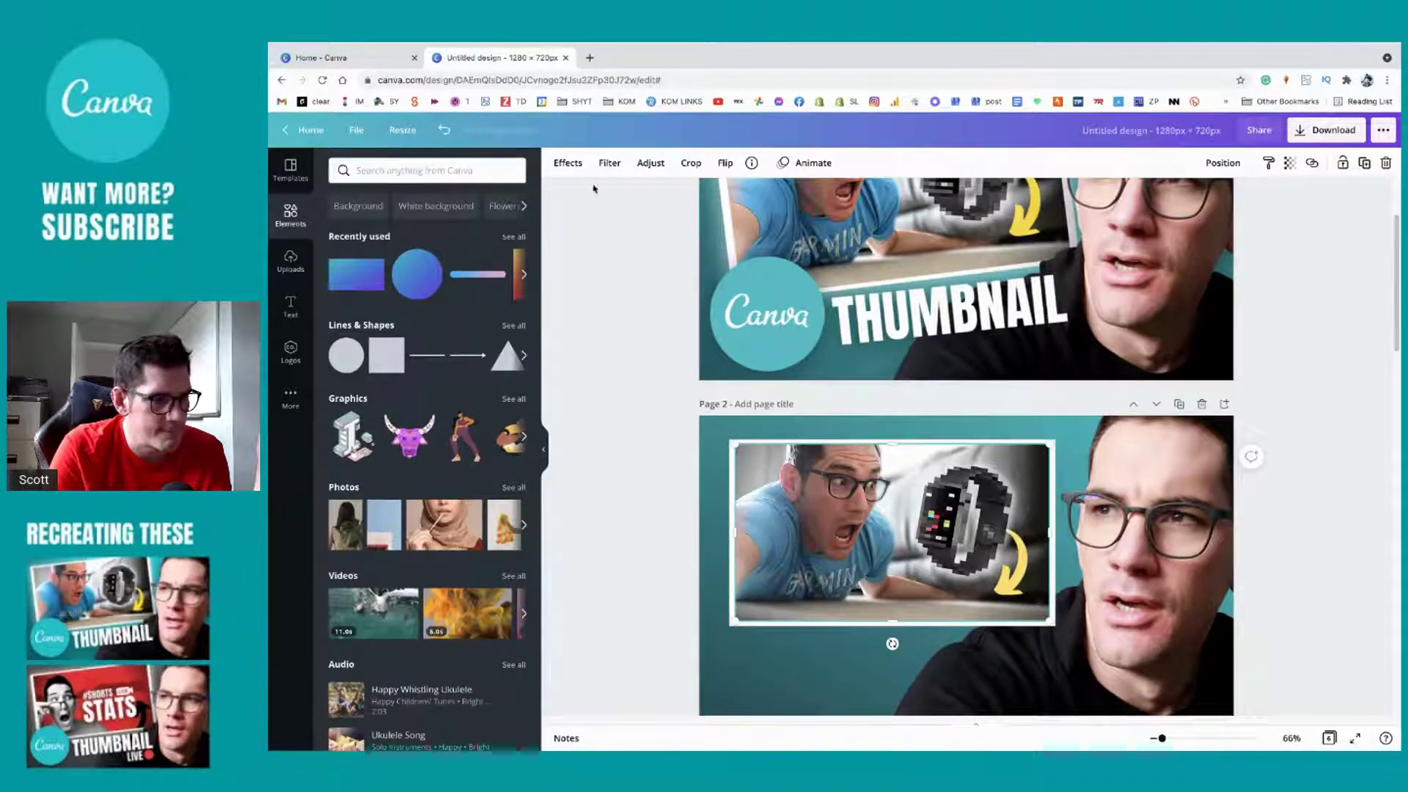
click(577, 170)
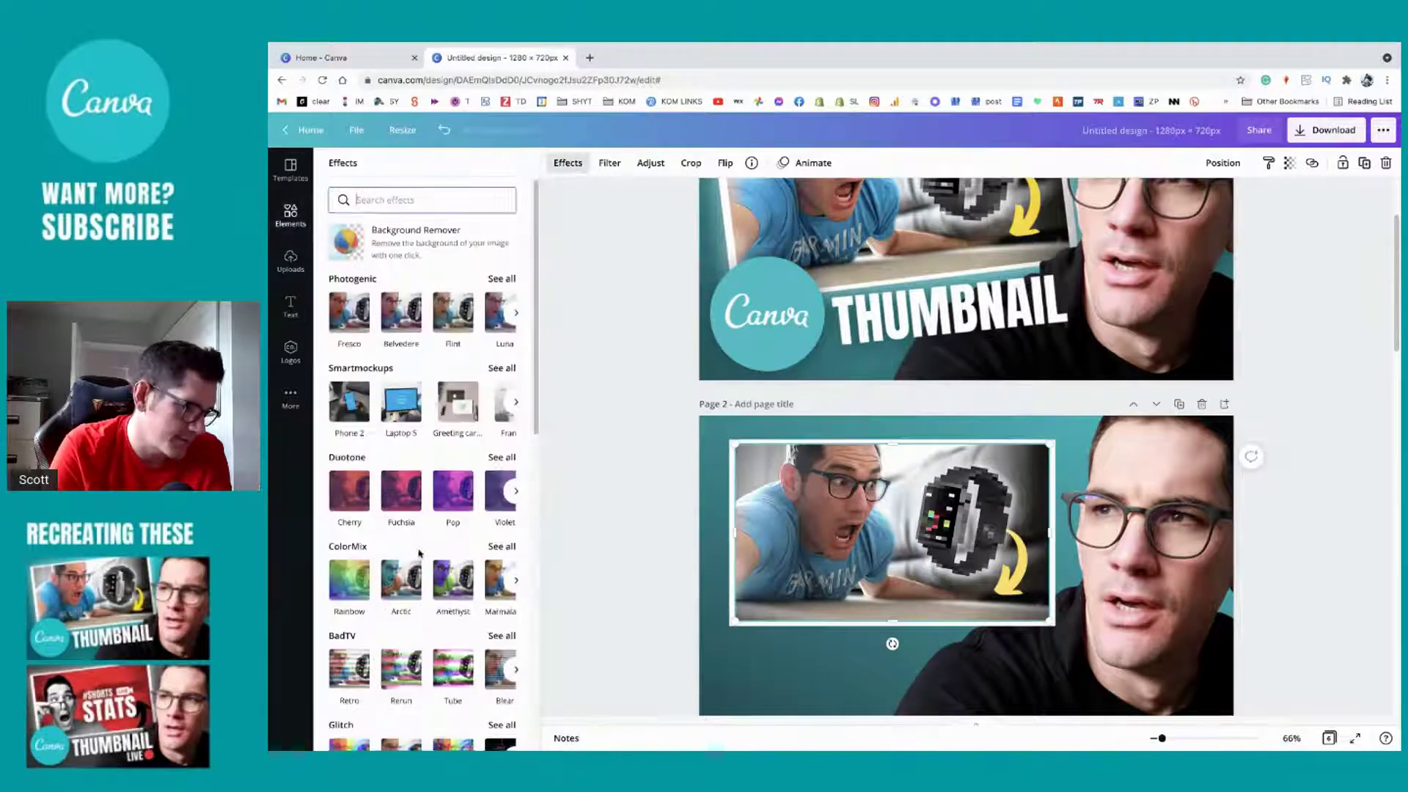
scroll(420, 554, down, 5)
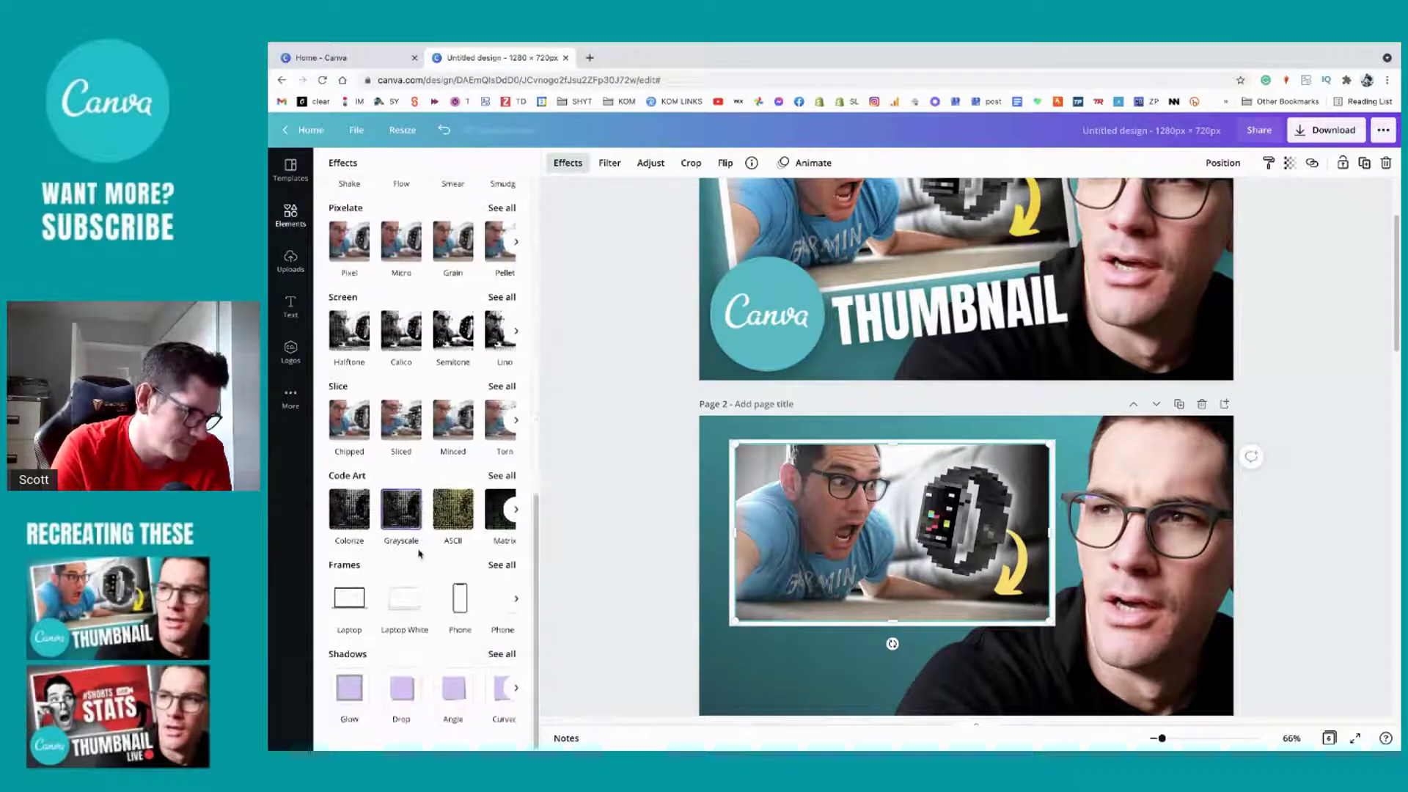
click(349, 688)
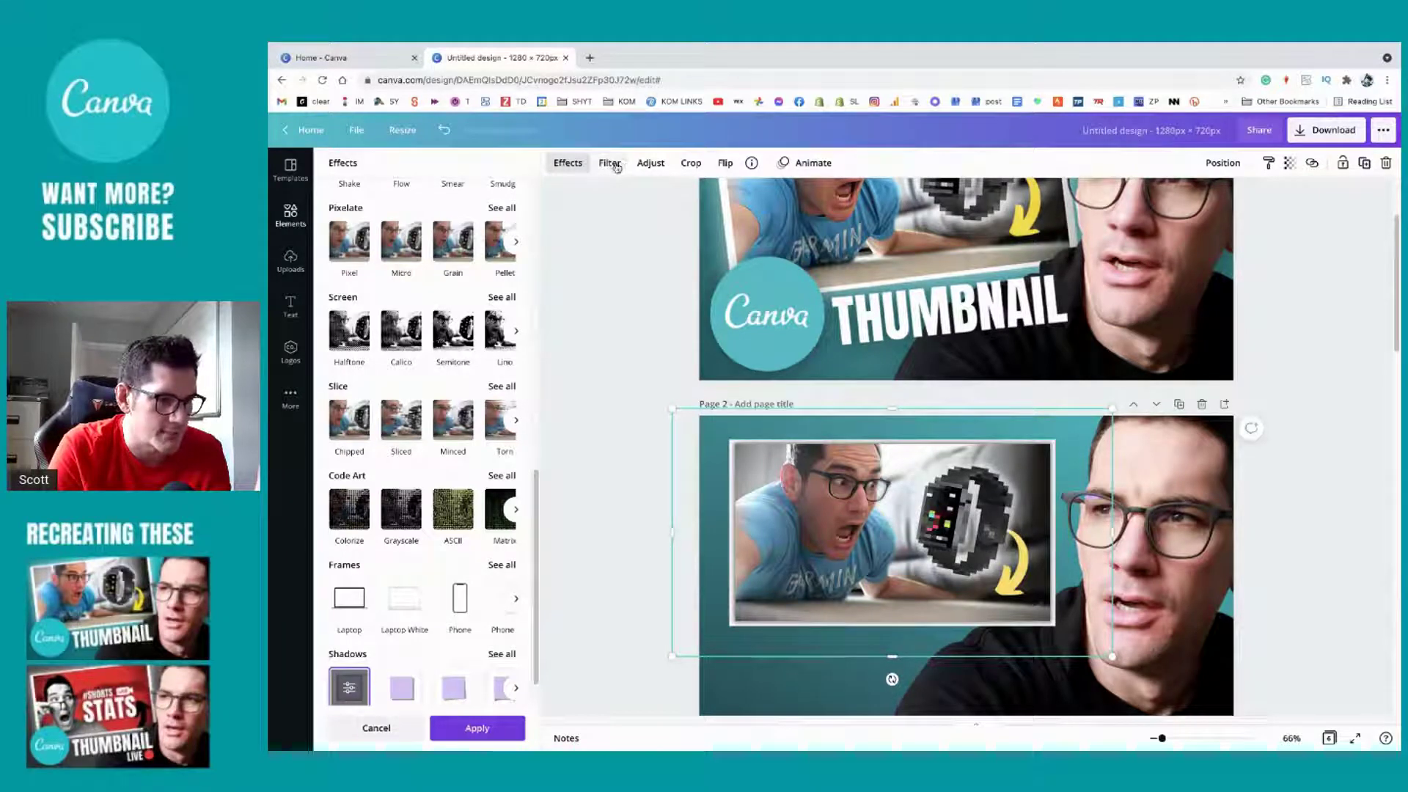
click(350, 689)
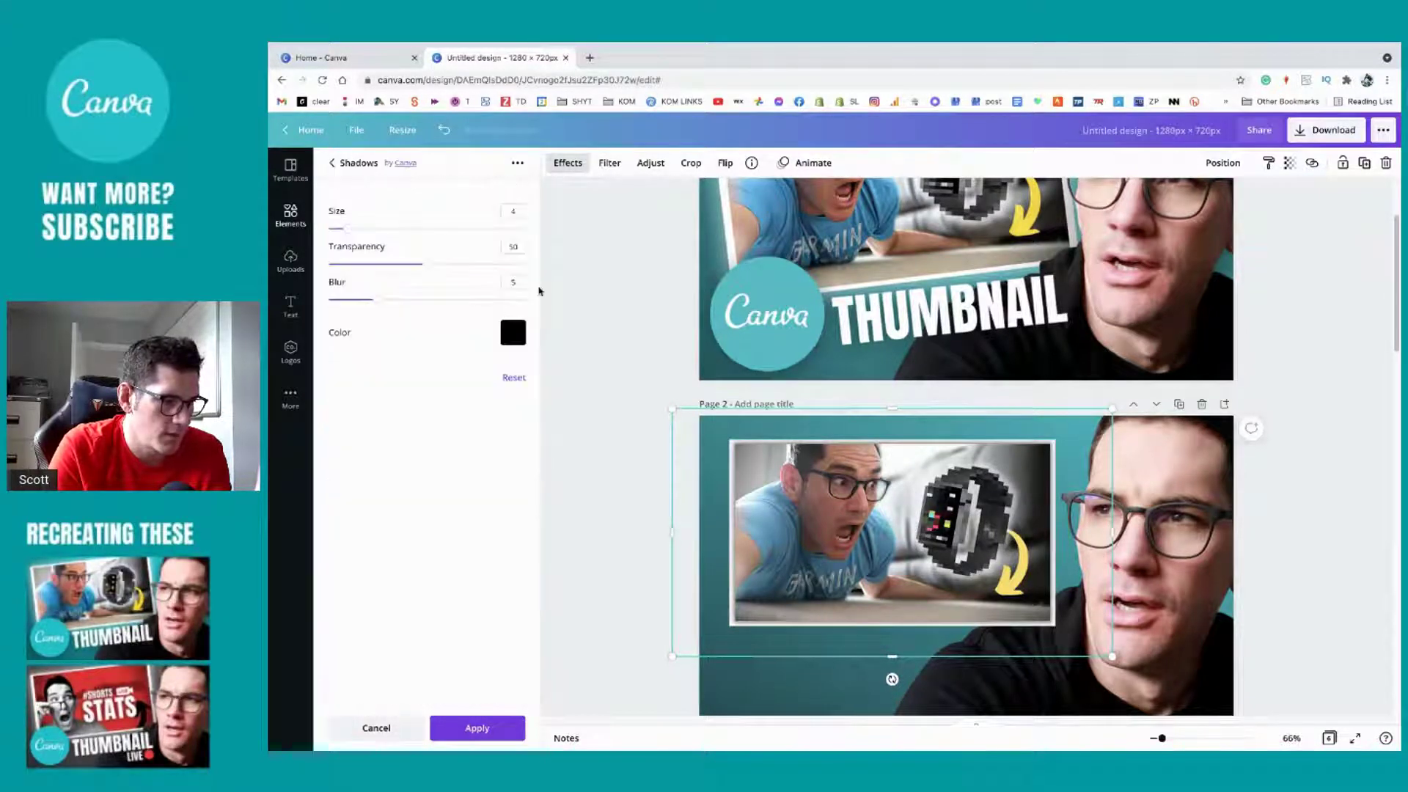
Step: Set the glow to white with size 25, transparency 78 and blur 17, and compare the photo with the page 1 thumbnail
click(512, 332)
click(608, 388)
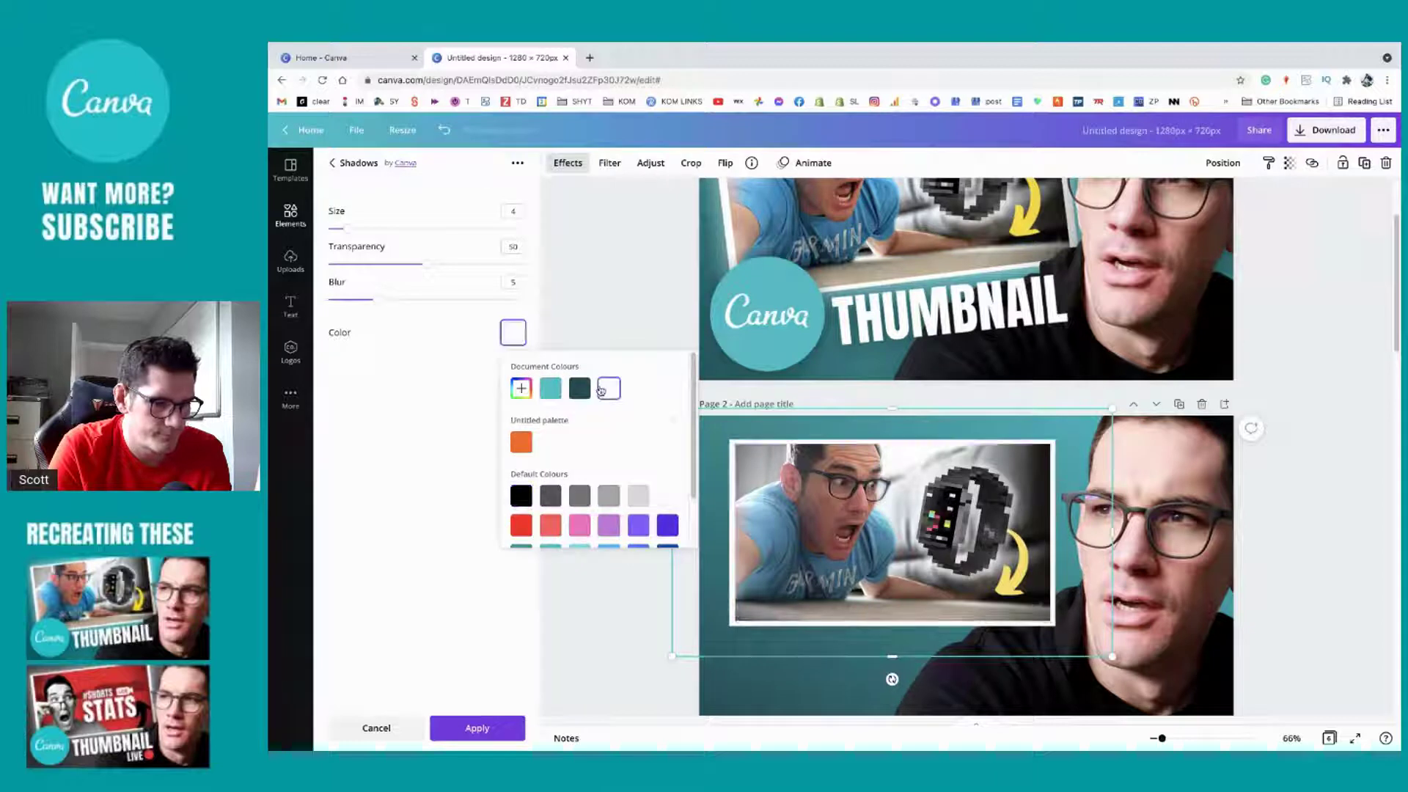
drag(368, 231, 482, 264)
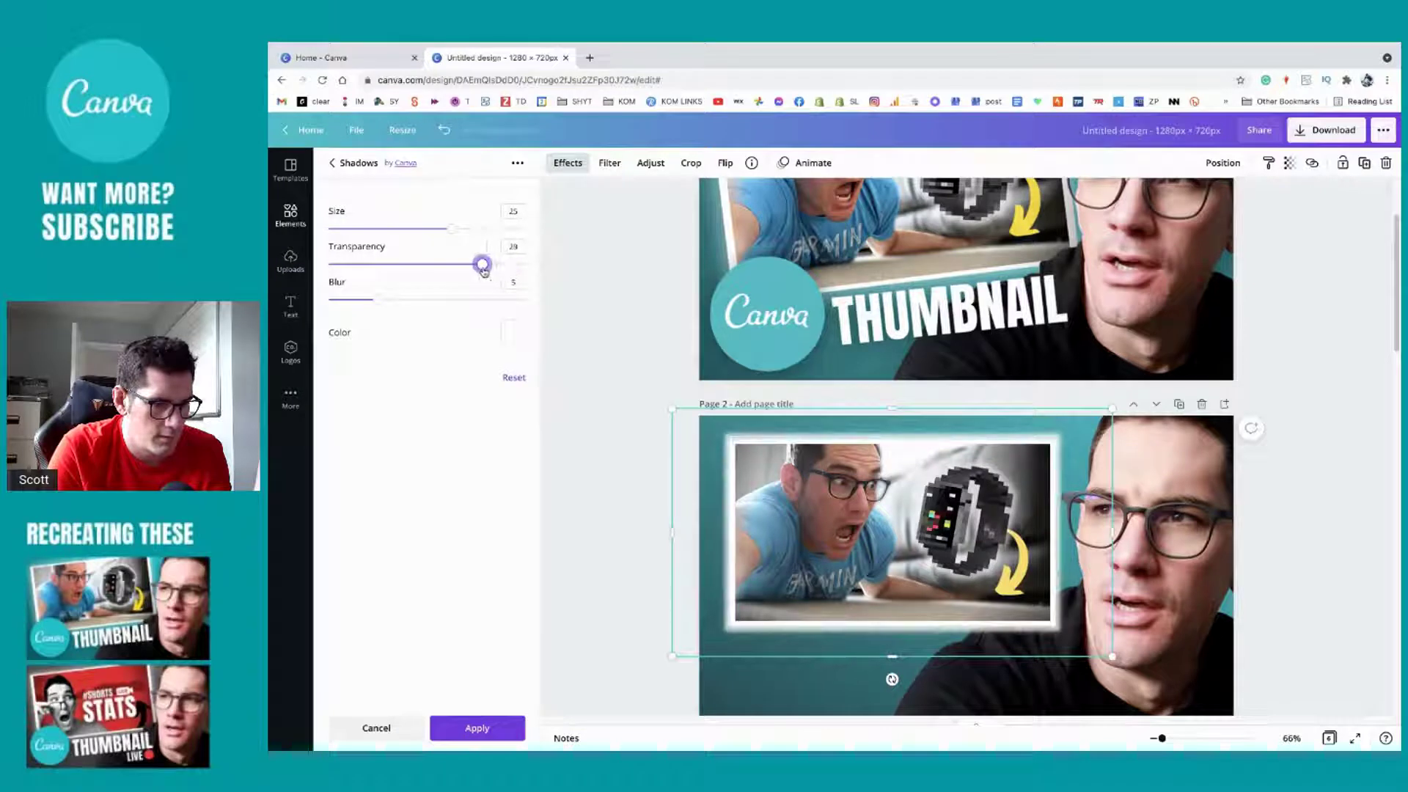
drag(375, 299, 498, 302)
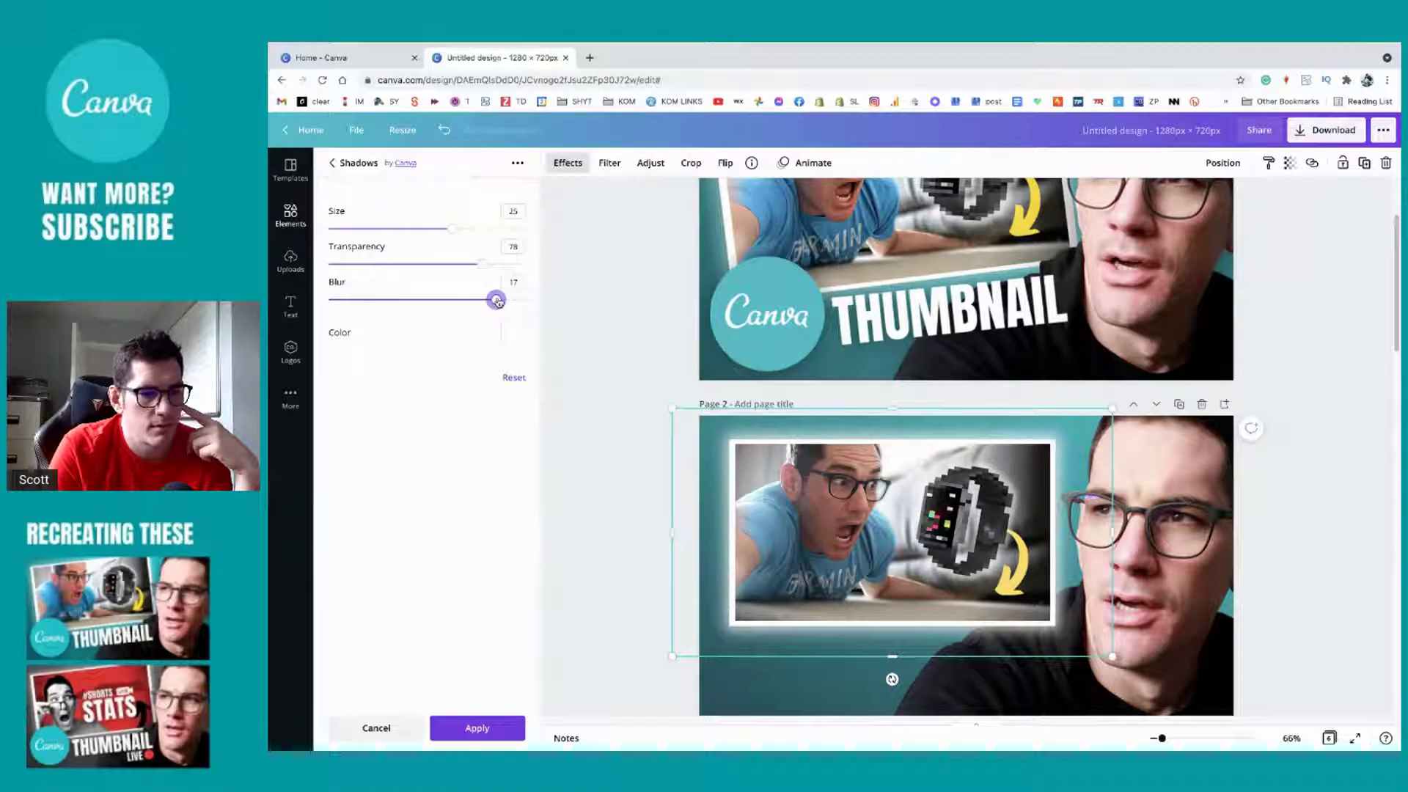
scroll(729, 358, up, 3)
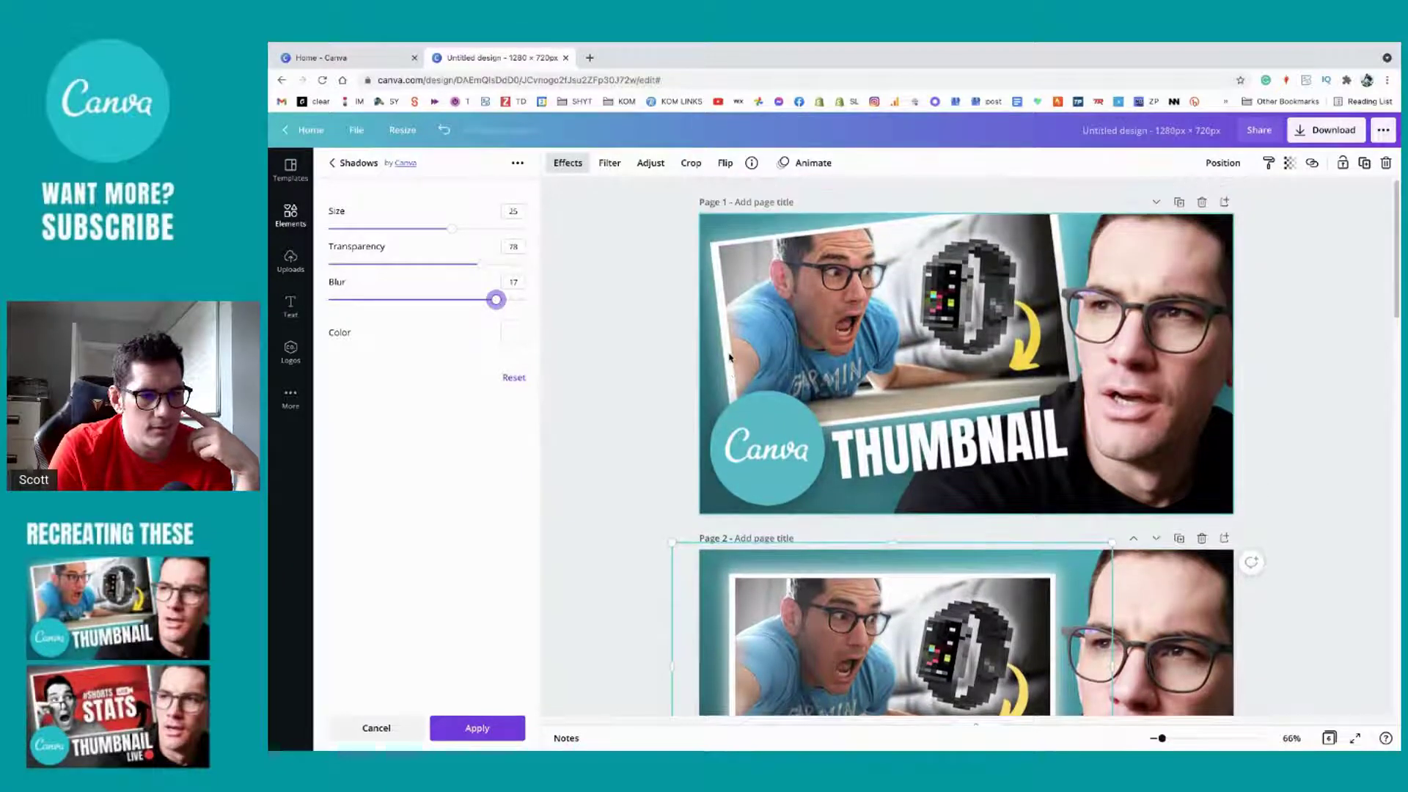
scroll(730, 357, down, 1)
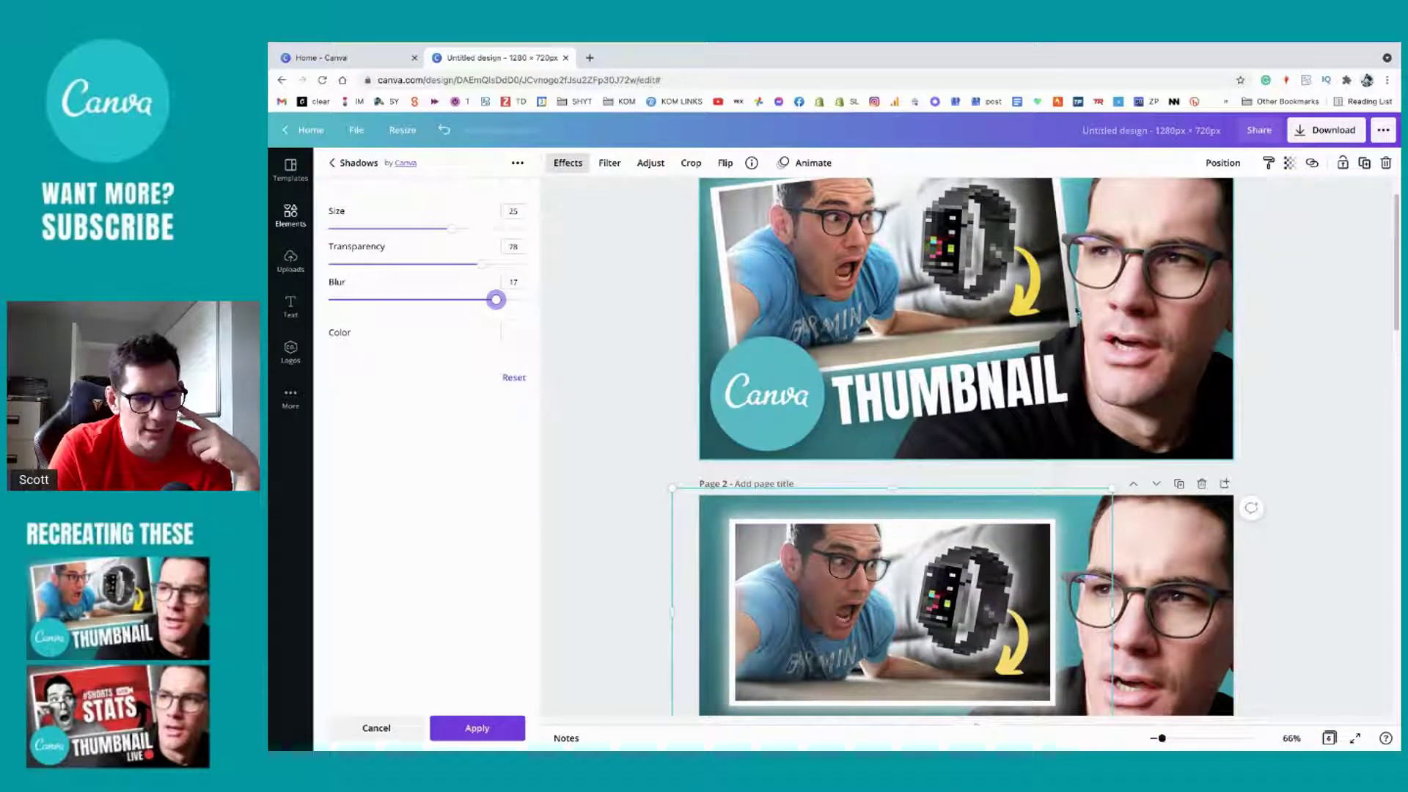
scroll(1114, 583, down, 1)
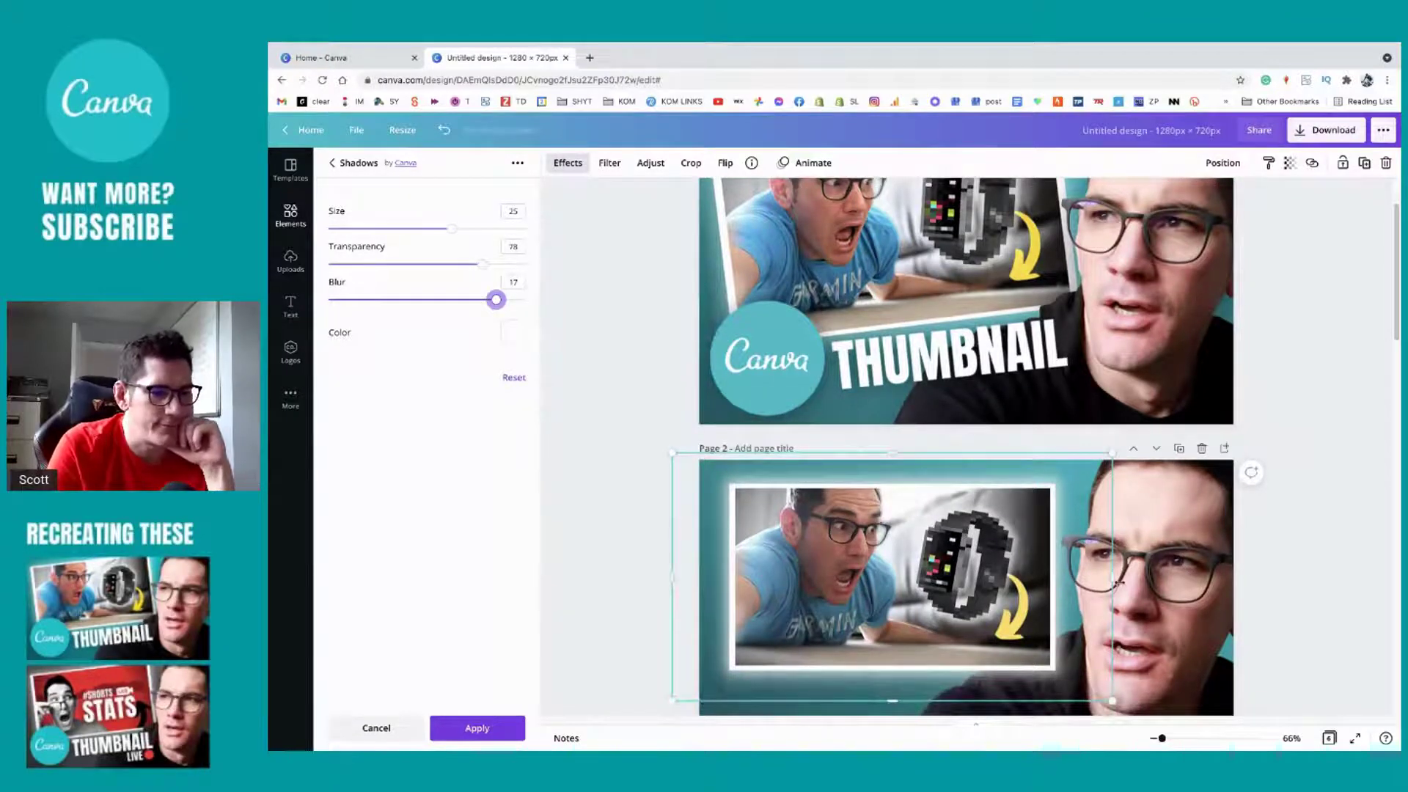
scroll(1114, 583, up, 2)
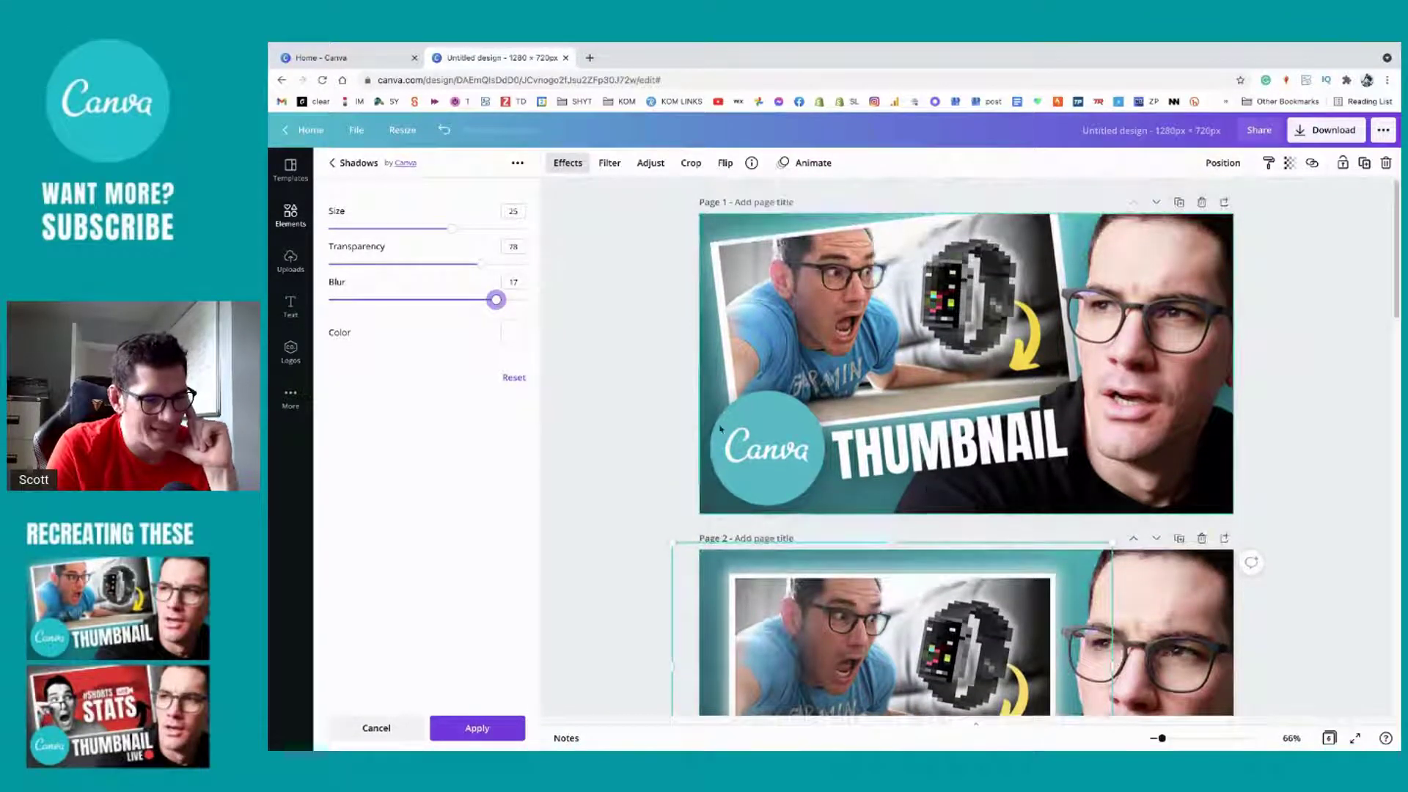
Step: Leave the smartwatch photo's glow settings and duplicate page 2
scroll(839, 451, down, 1)
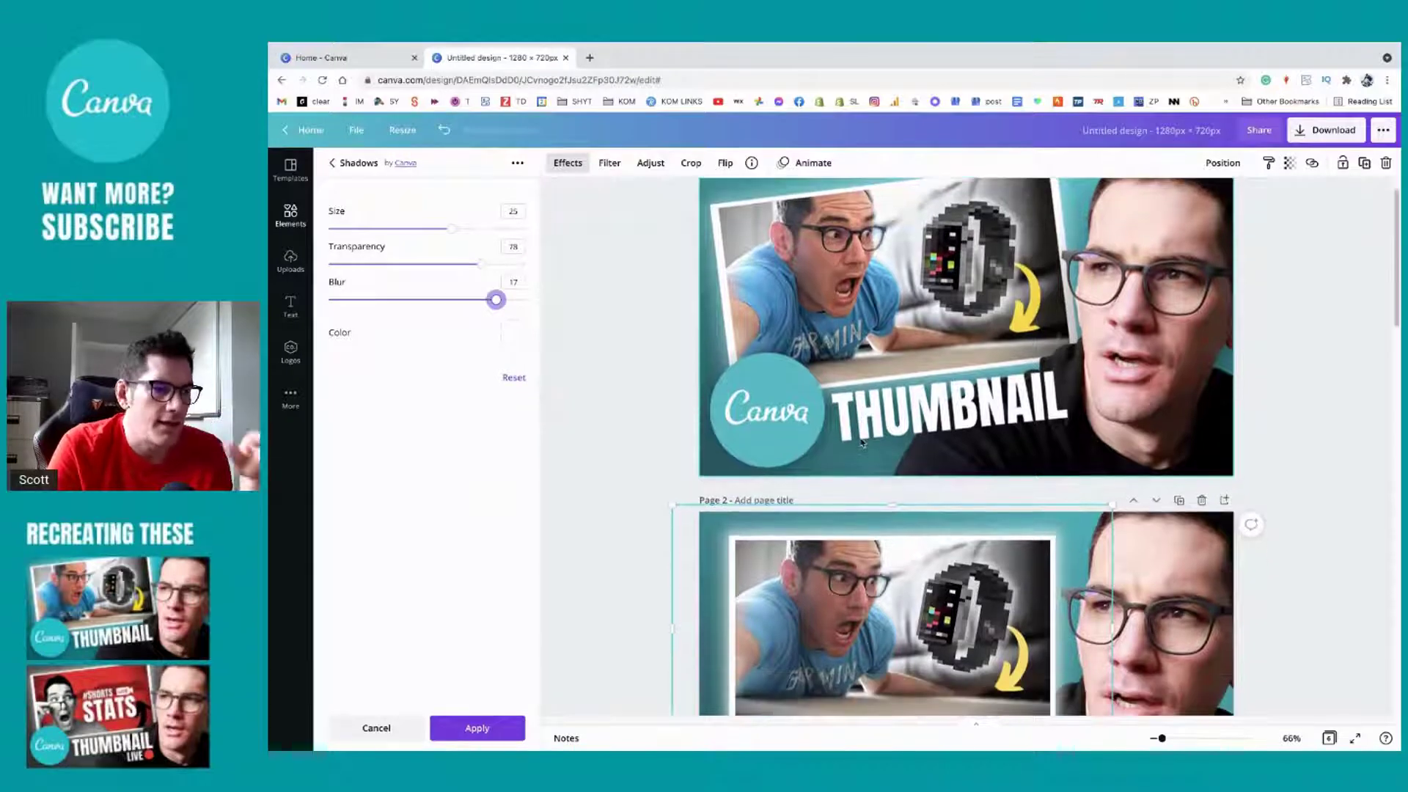
scroll(862, 442, down, 1)
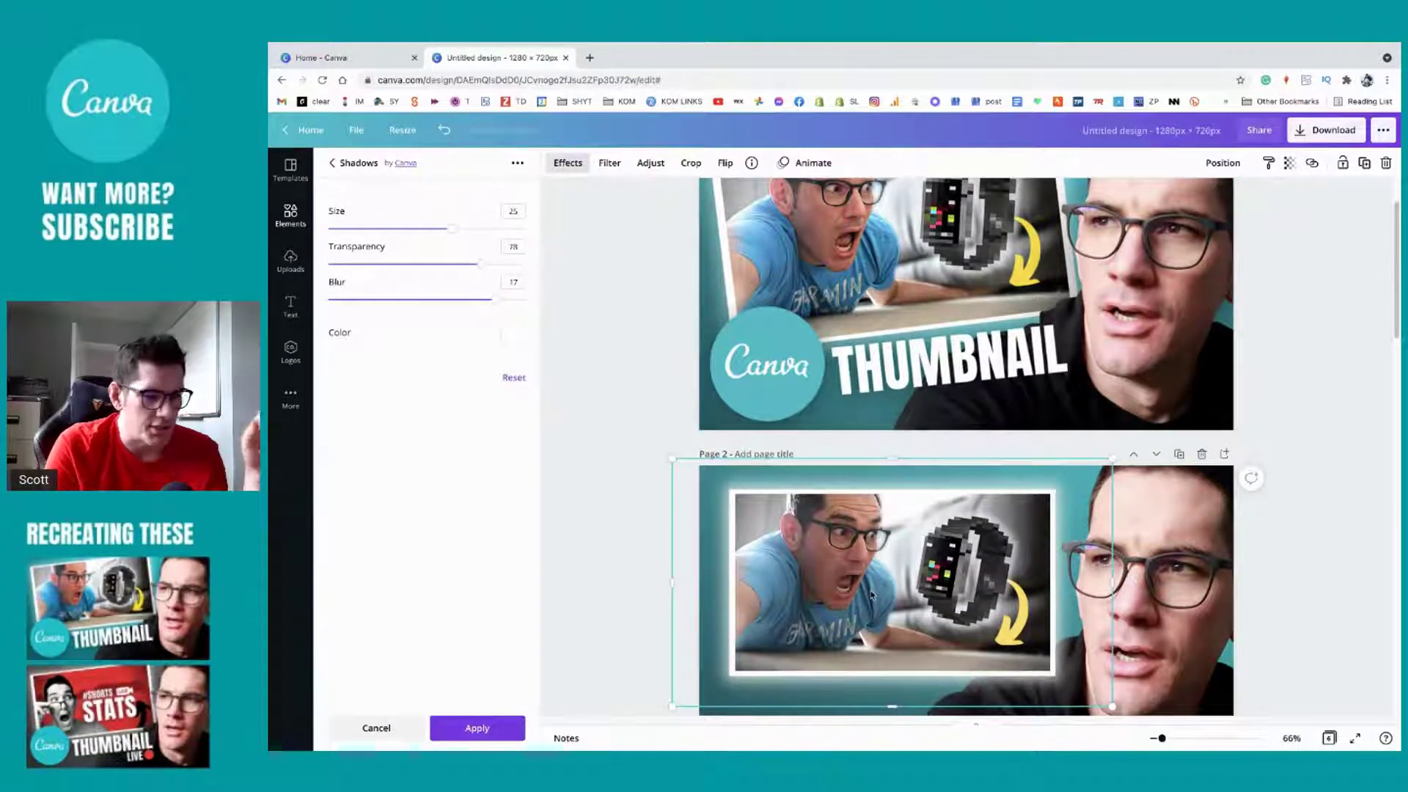
click(1310, 577)
click(1179, 453)
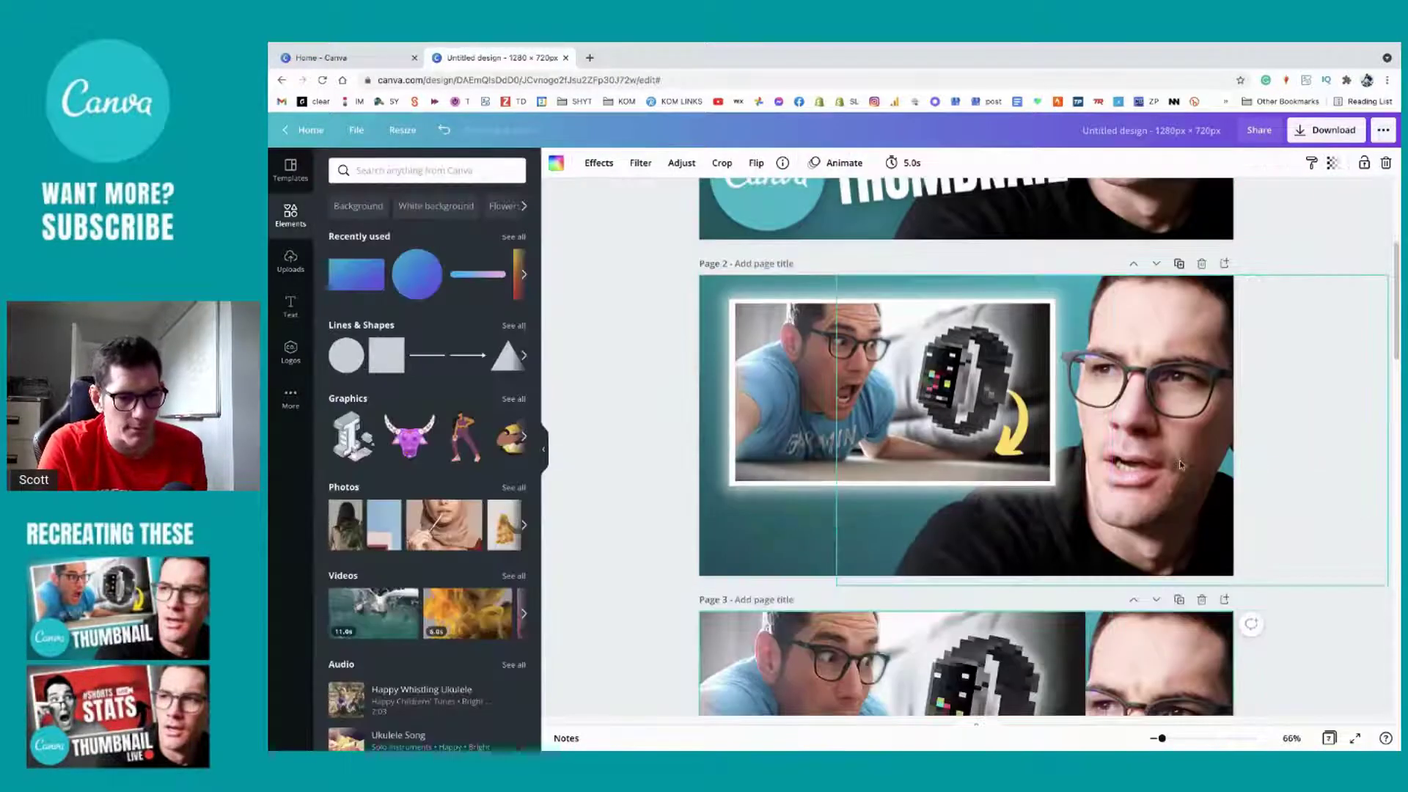
click(1152, 387)
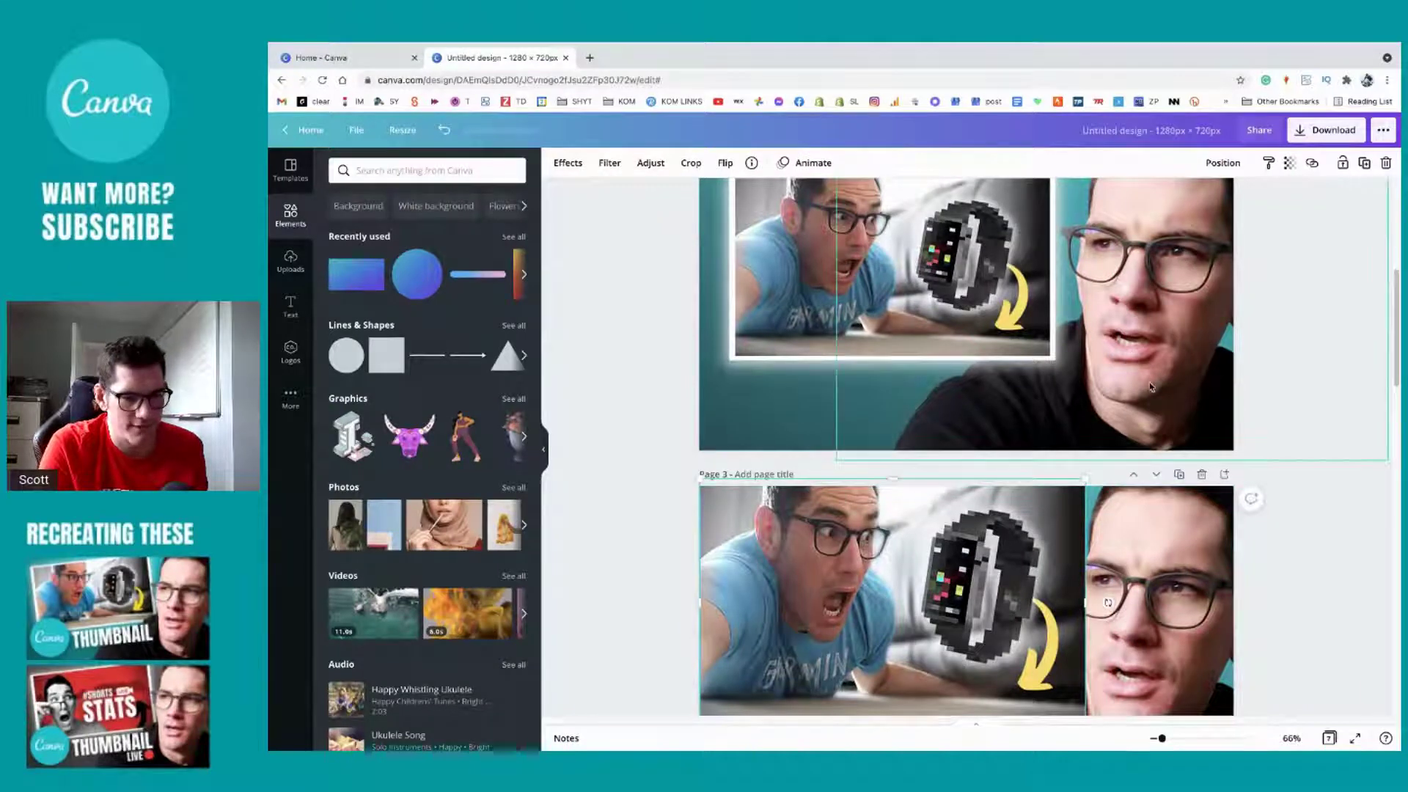
scroll(1151, 387, up, 3)
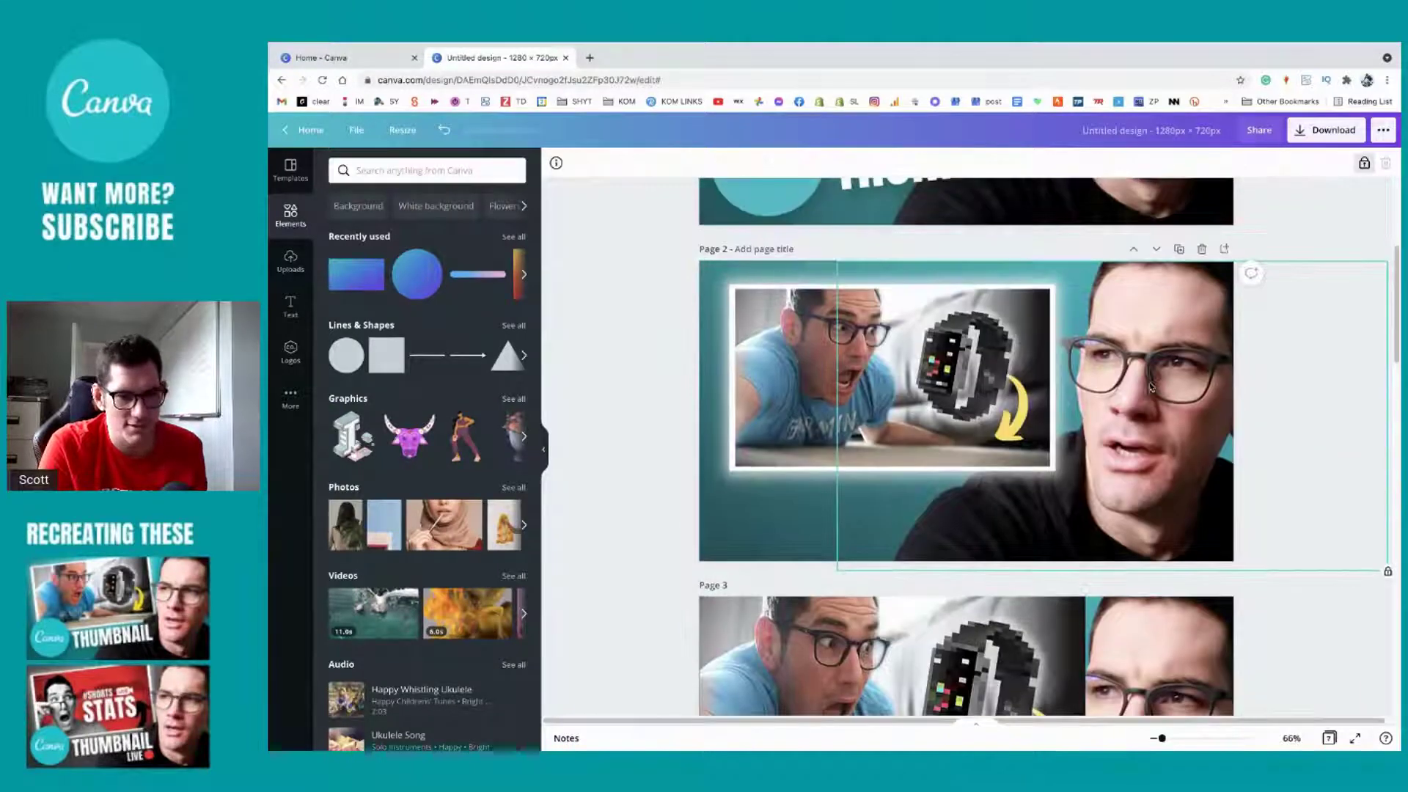
click(1178, 250)
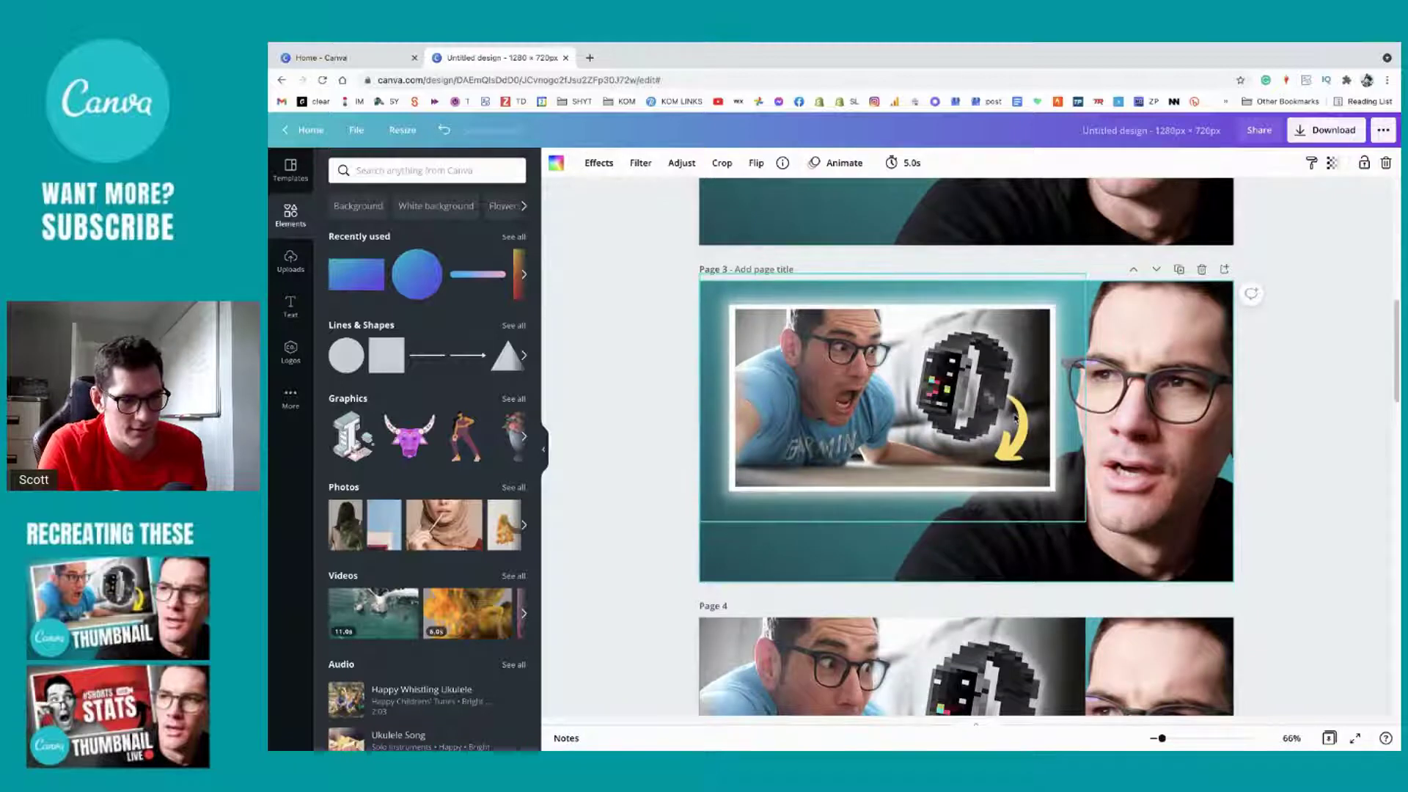
Step: Delete the smartwatch photo and the locked portrait photo from the page 3 copy, unlocking the portrait first
scroll(1016, 419, up, 3)
scroll(1015, 419, up, 2)
scroll(1005, 454, down, 4)
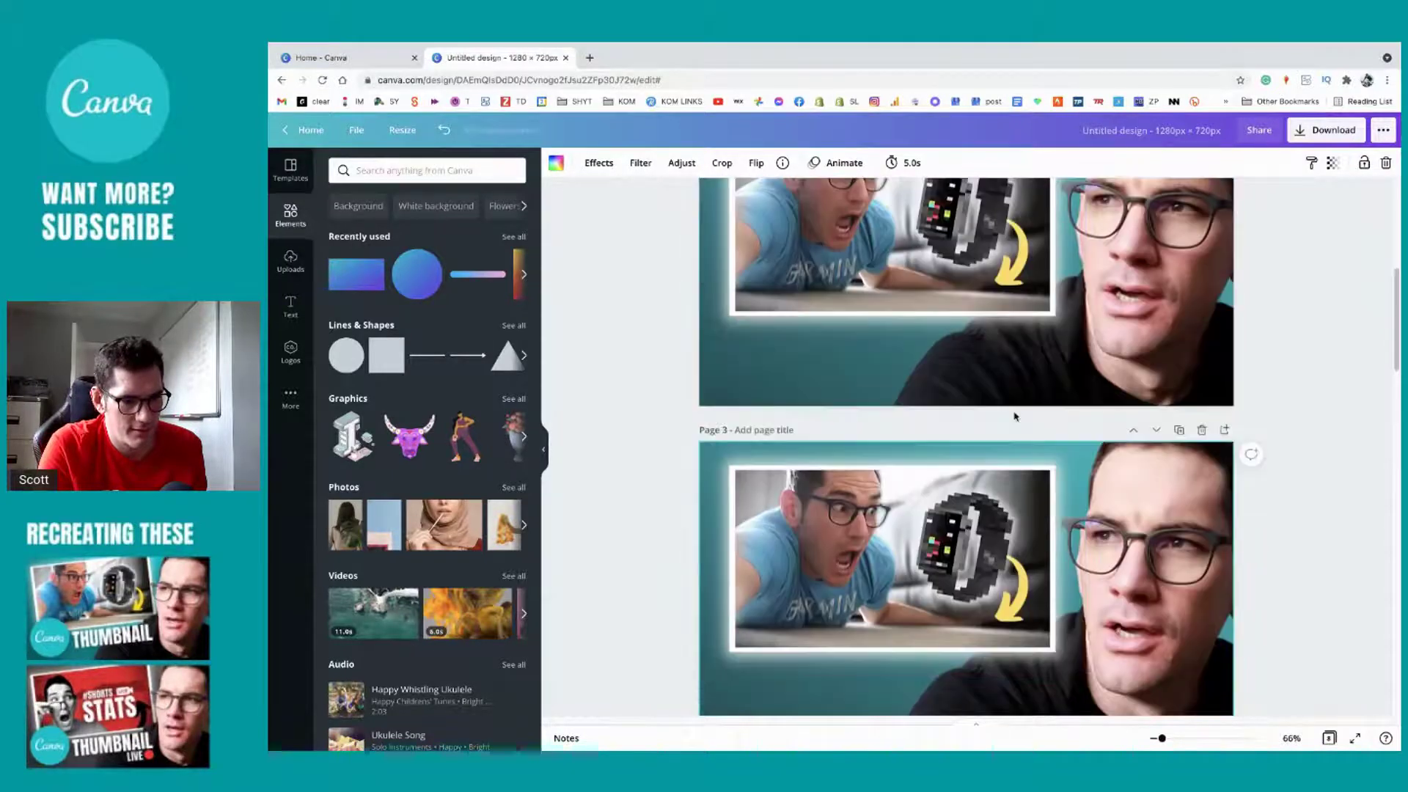
click(999, 490)
key(Delete)
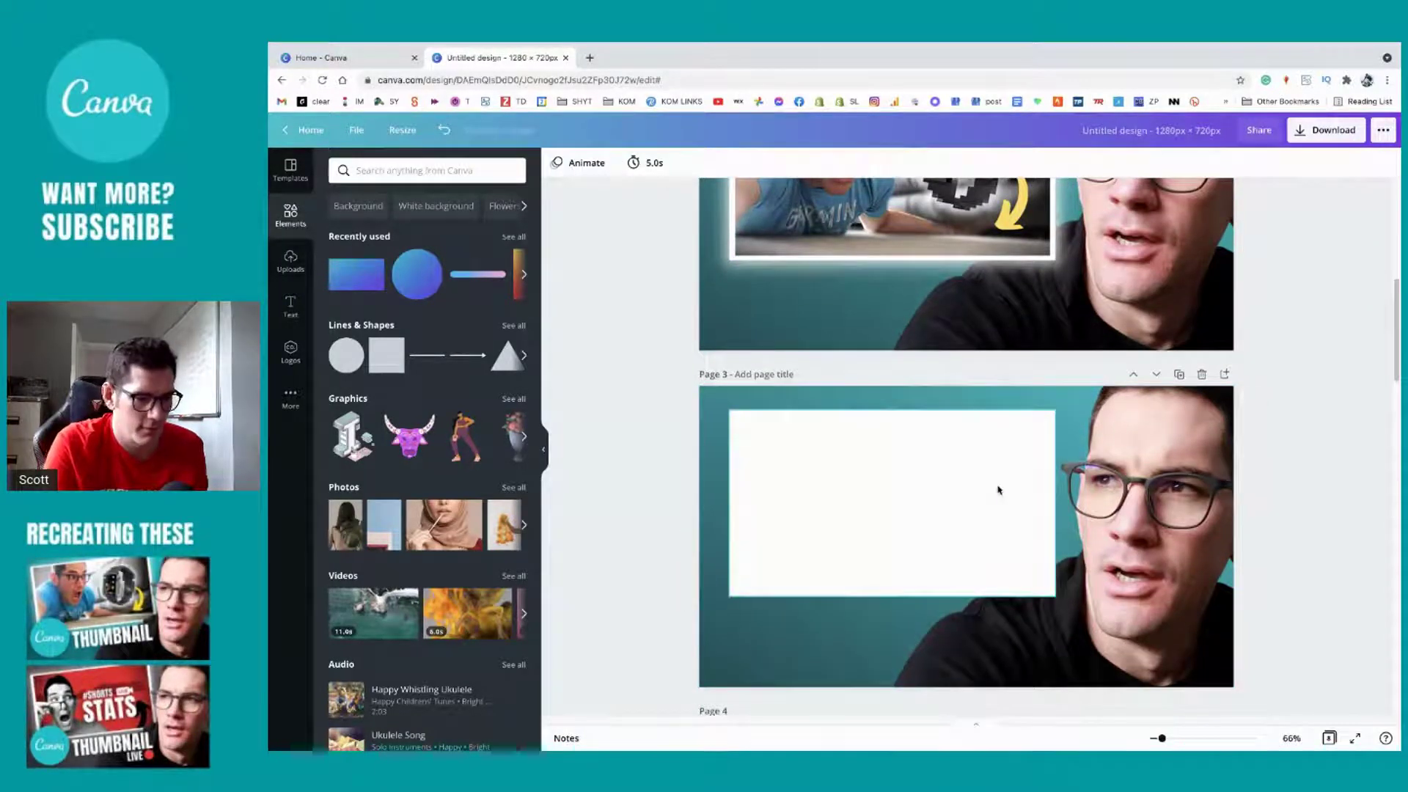
click(1141, 572)
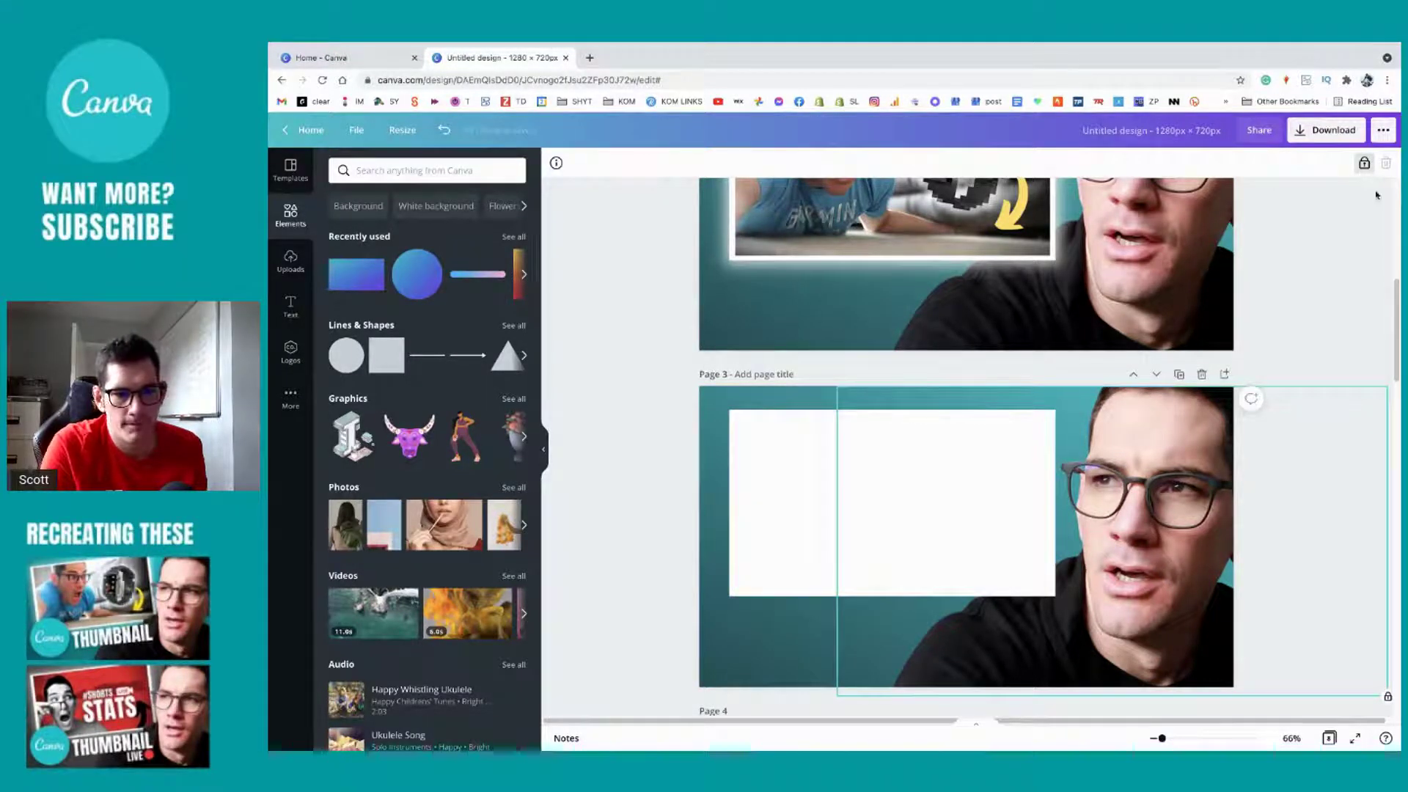
click(1364, 163)
key(Delete)
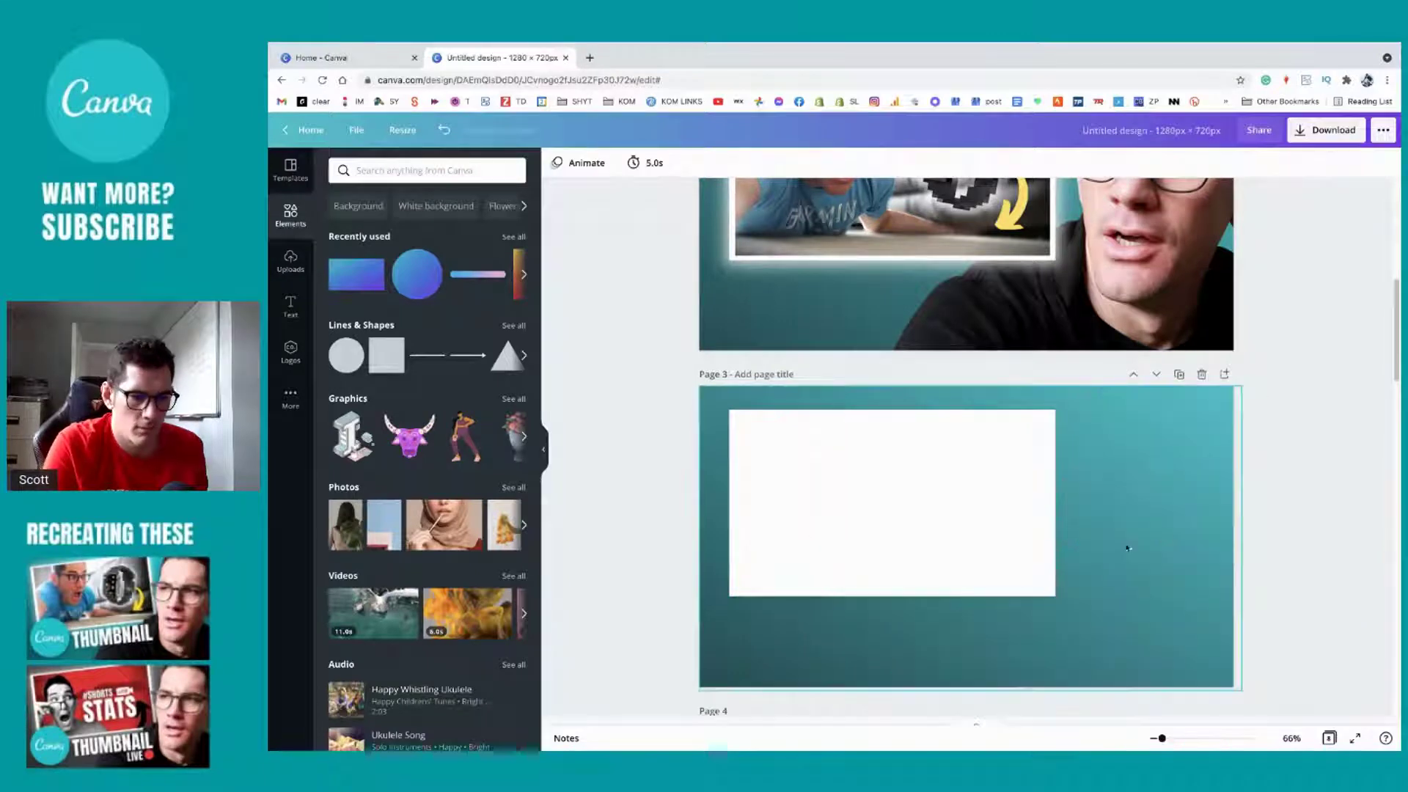
Step: Unlock and remove the teal background and the reference thumbnail images around the white rectangle on page 3
click(1119, 549)
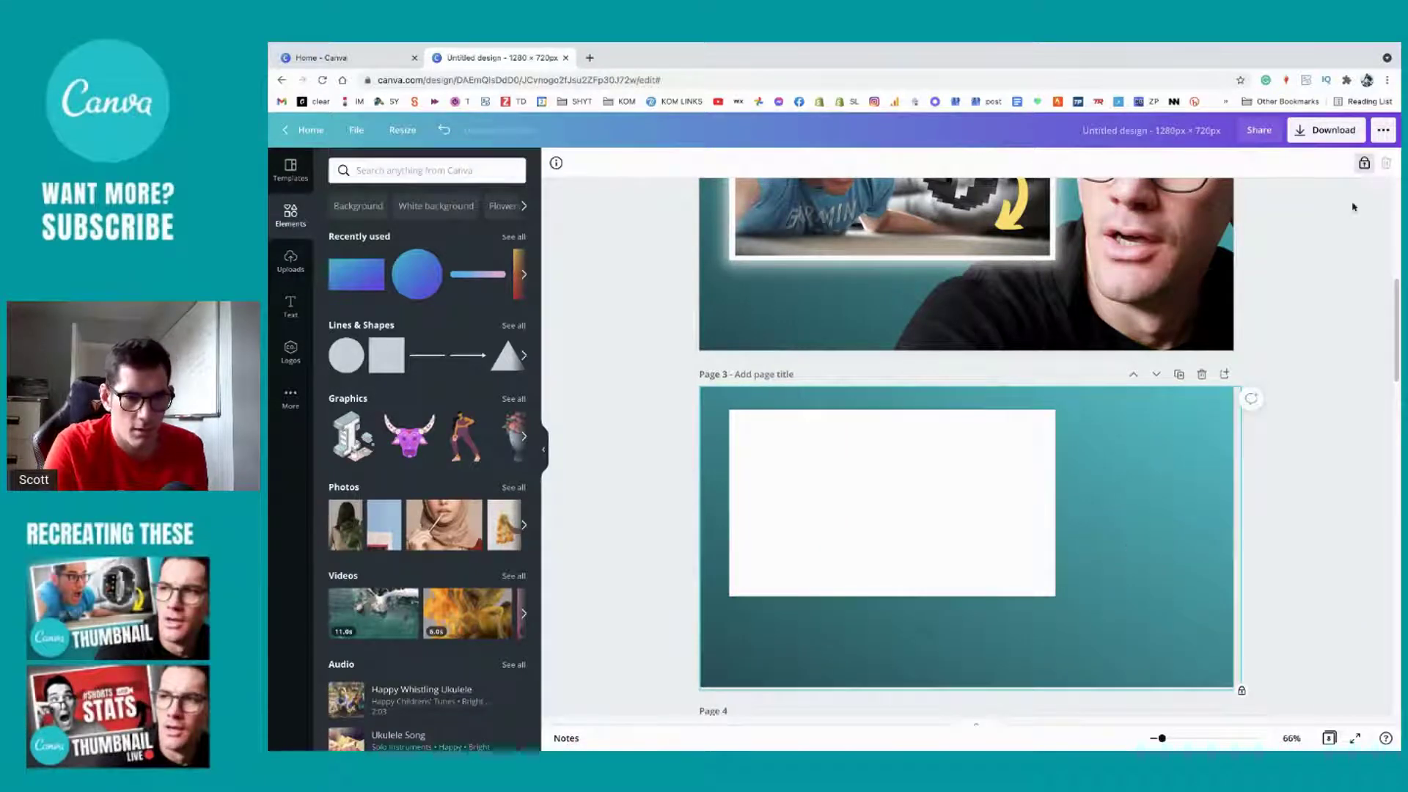
click(1364, 163)
key(ctrl+z)
key(ctrl+z)
key(ctrl+z)
key(ctrl+z)
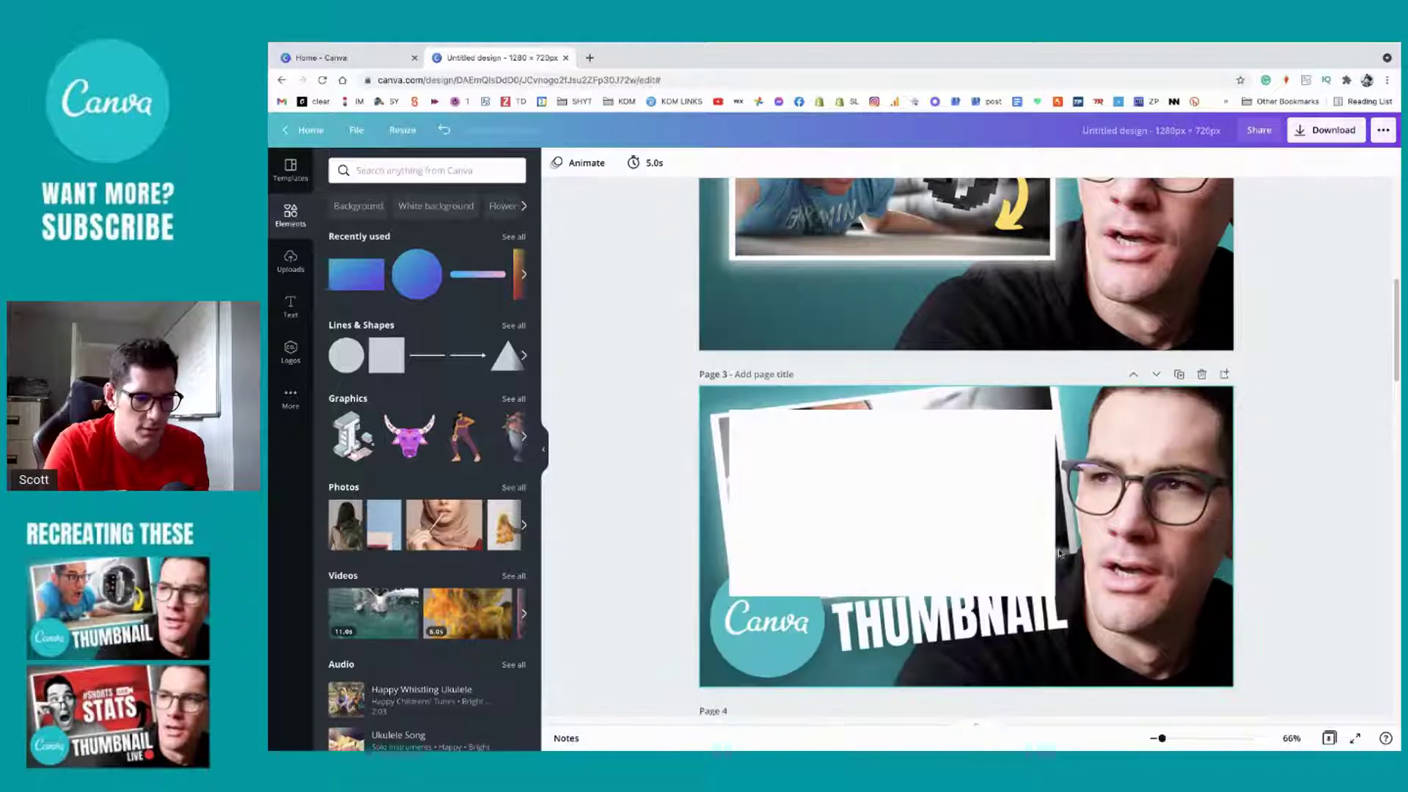
click(1199, 471)
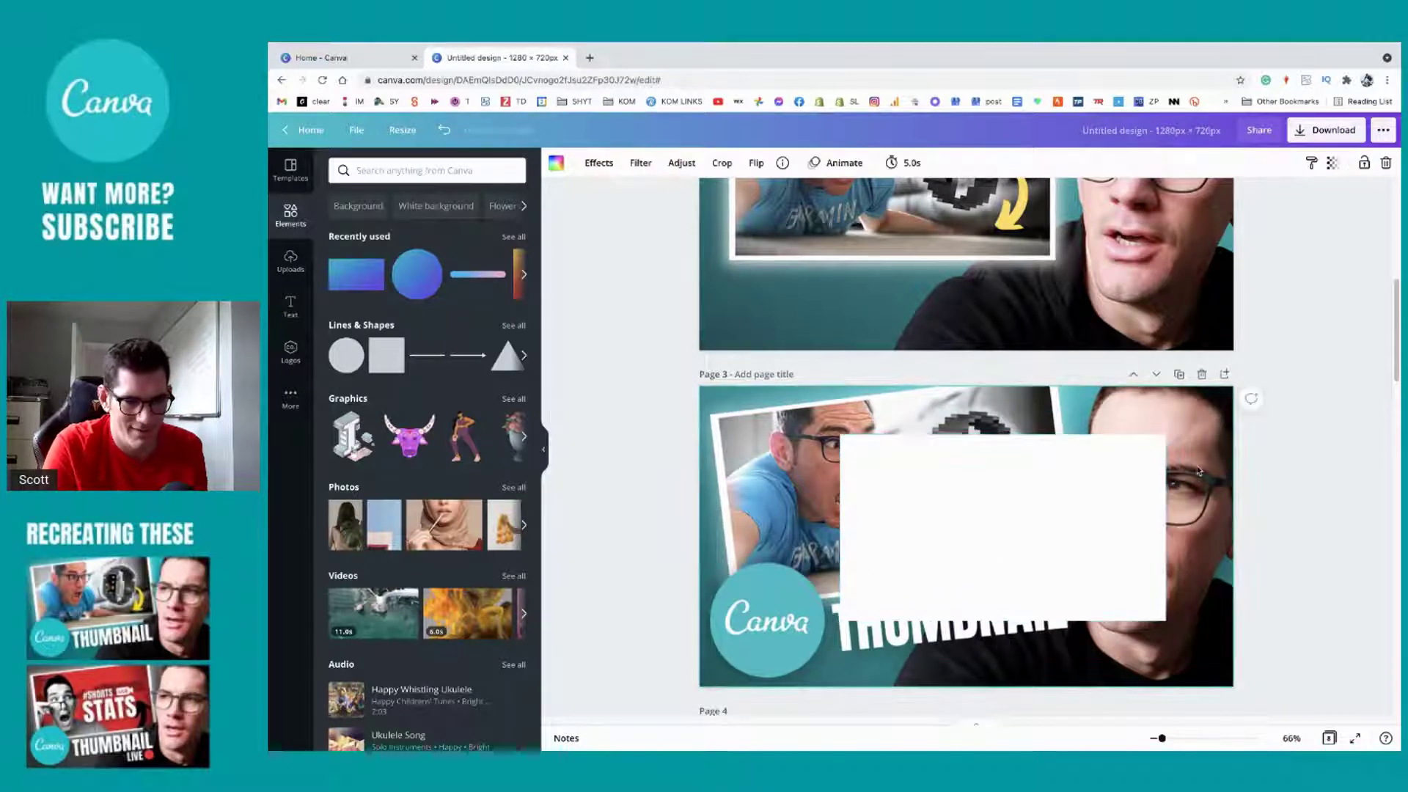
key(Delete)
Step: Enlarge the white rectangle on page 3 and position it roughly in the middle of the page
click(1148, 494)
drag(1082, 525, 1044, 559)
drag(1109, 462, 1201, 410)
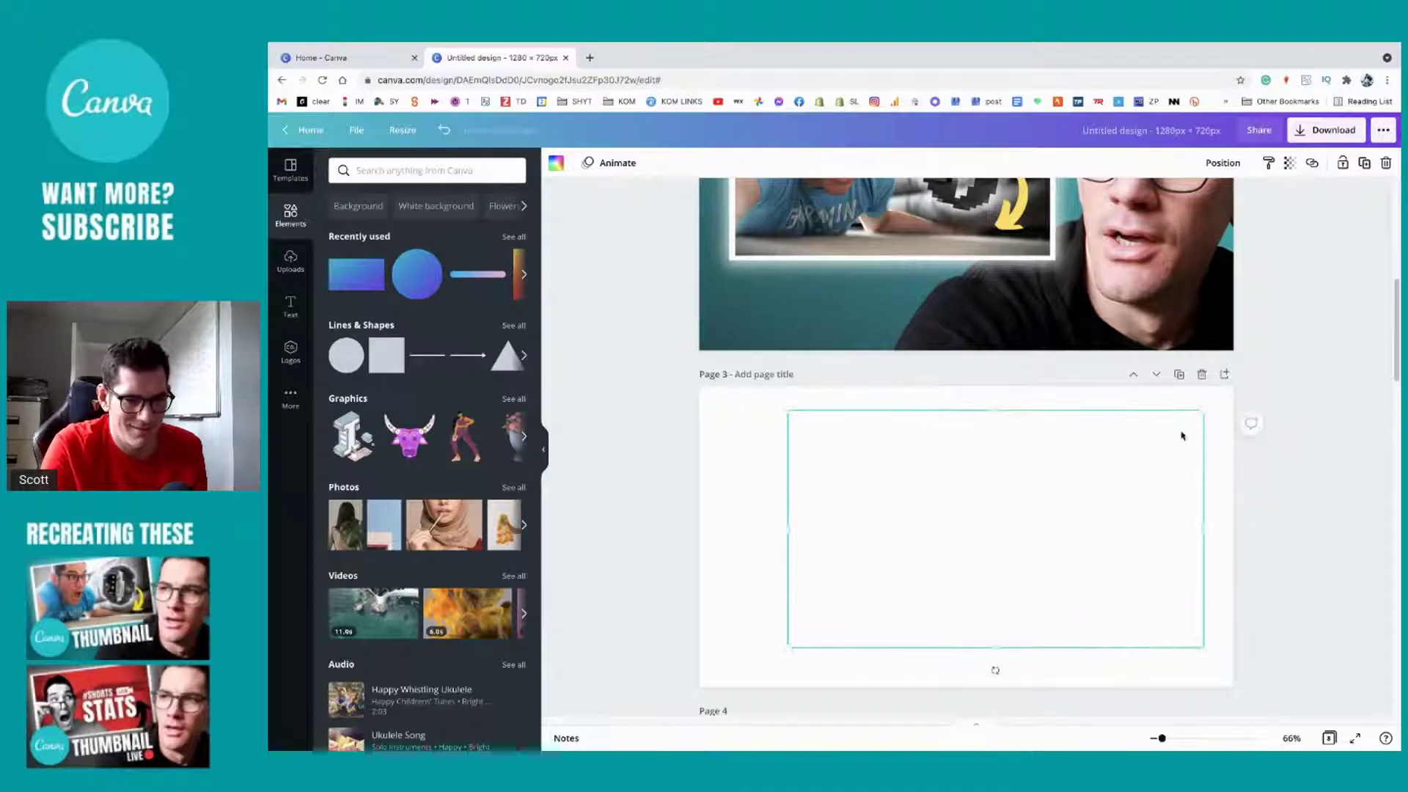
mouse_move(1080, 498)
mouse_down()
mouse_move(1049, 506)
mouse_move(1062, 506)
mouse_up()
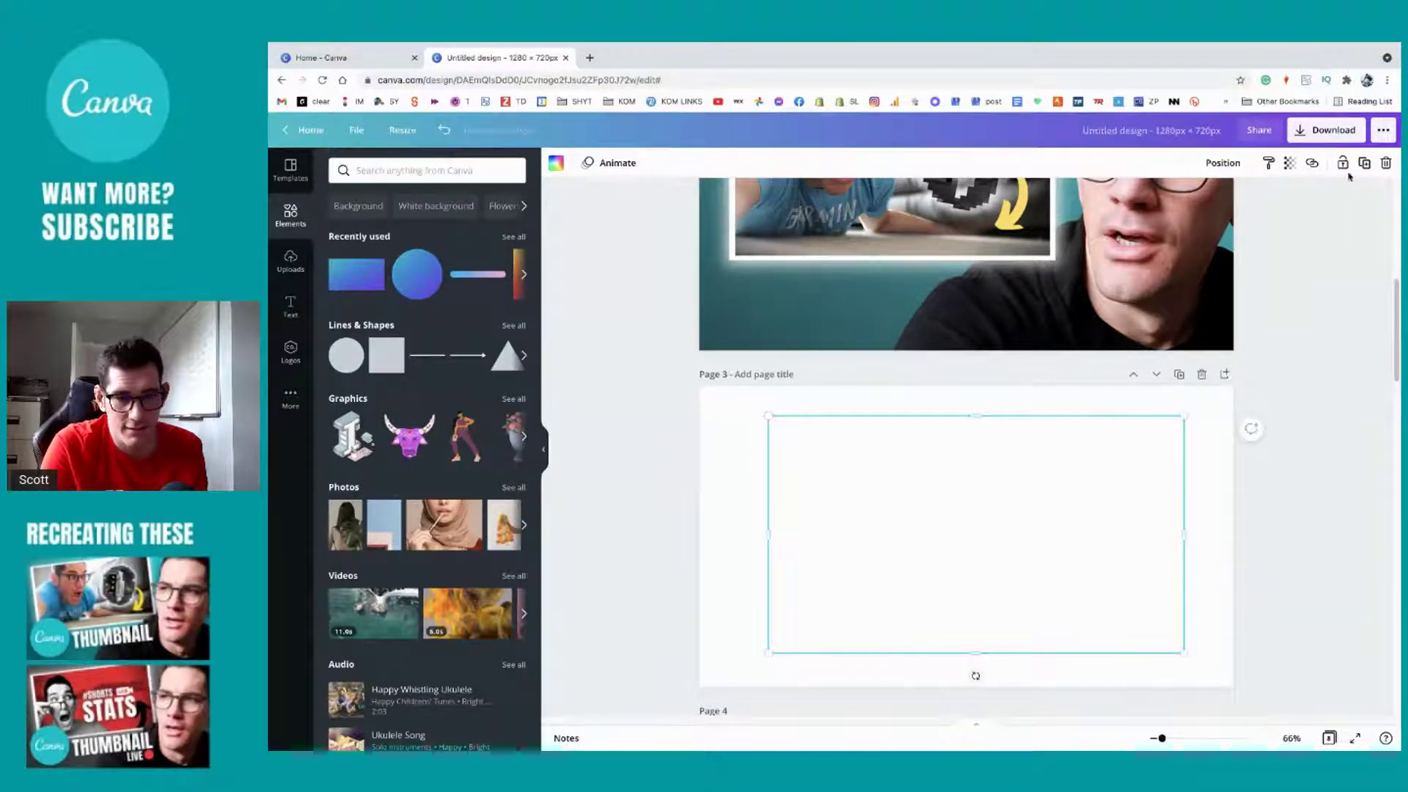
Step: Download only page 3 as a PNG with a transparent background at size 1.5, and return to editing
click(1332, 139)
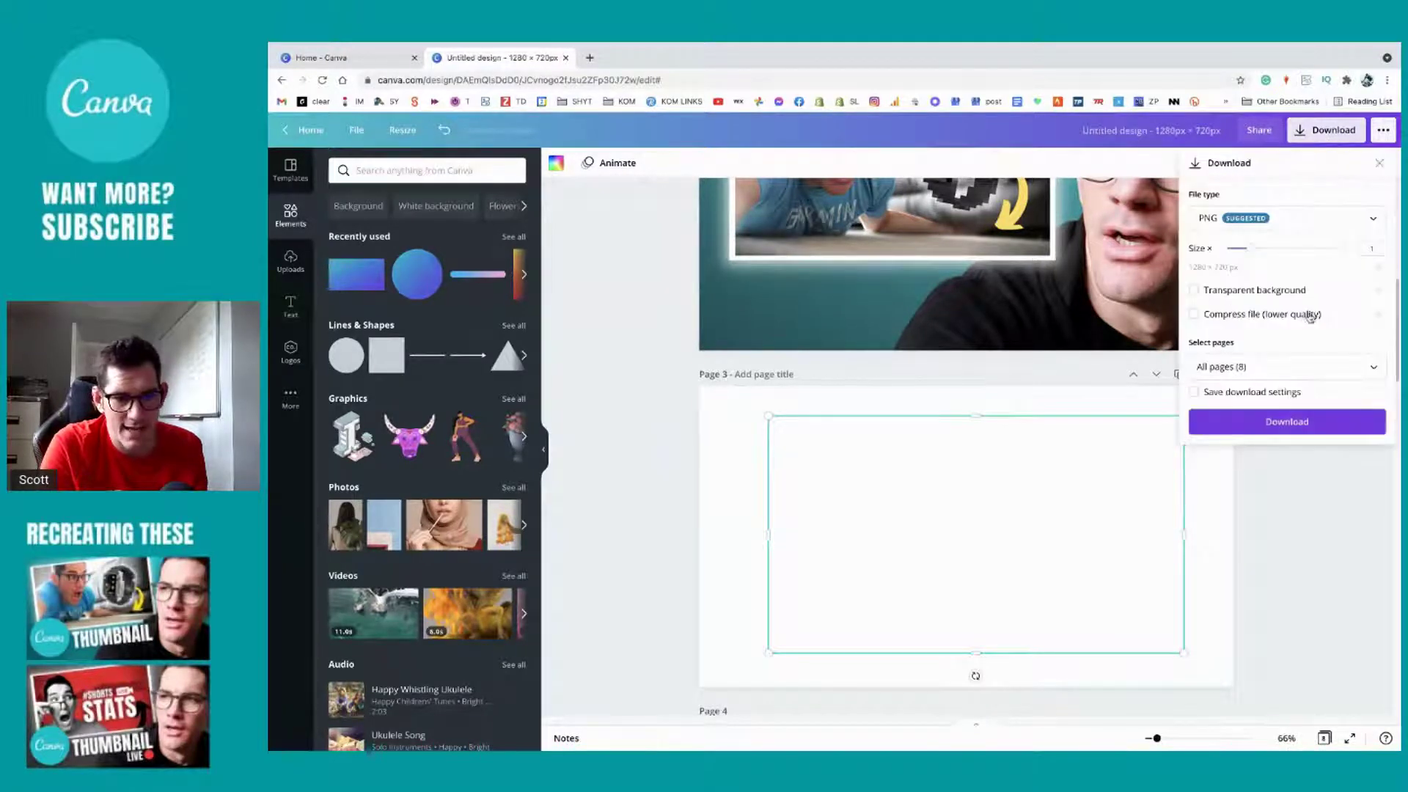
click(1212, 293)
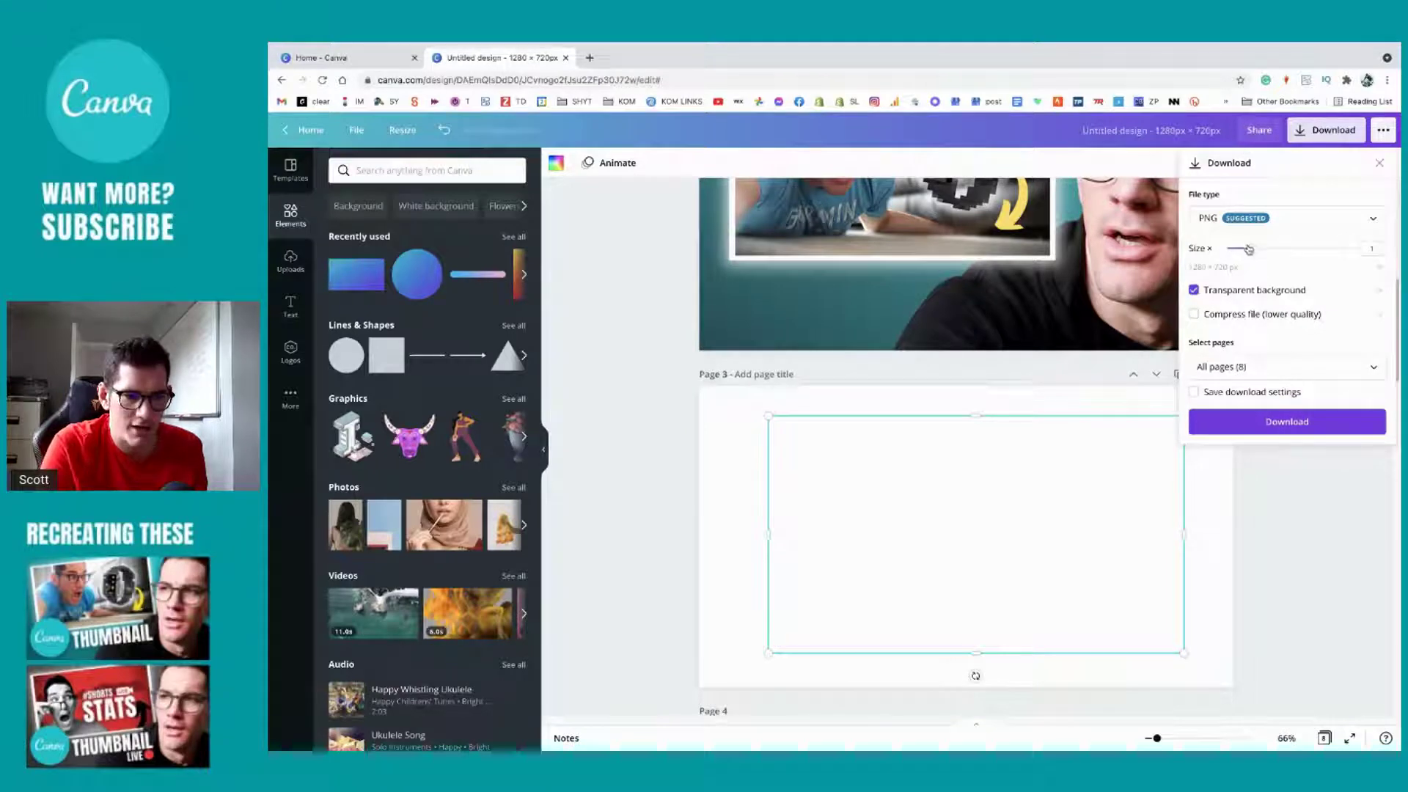
drag(1256, 249, 1275, 248)
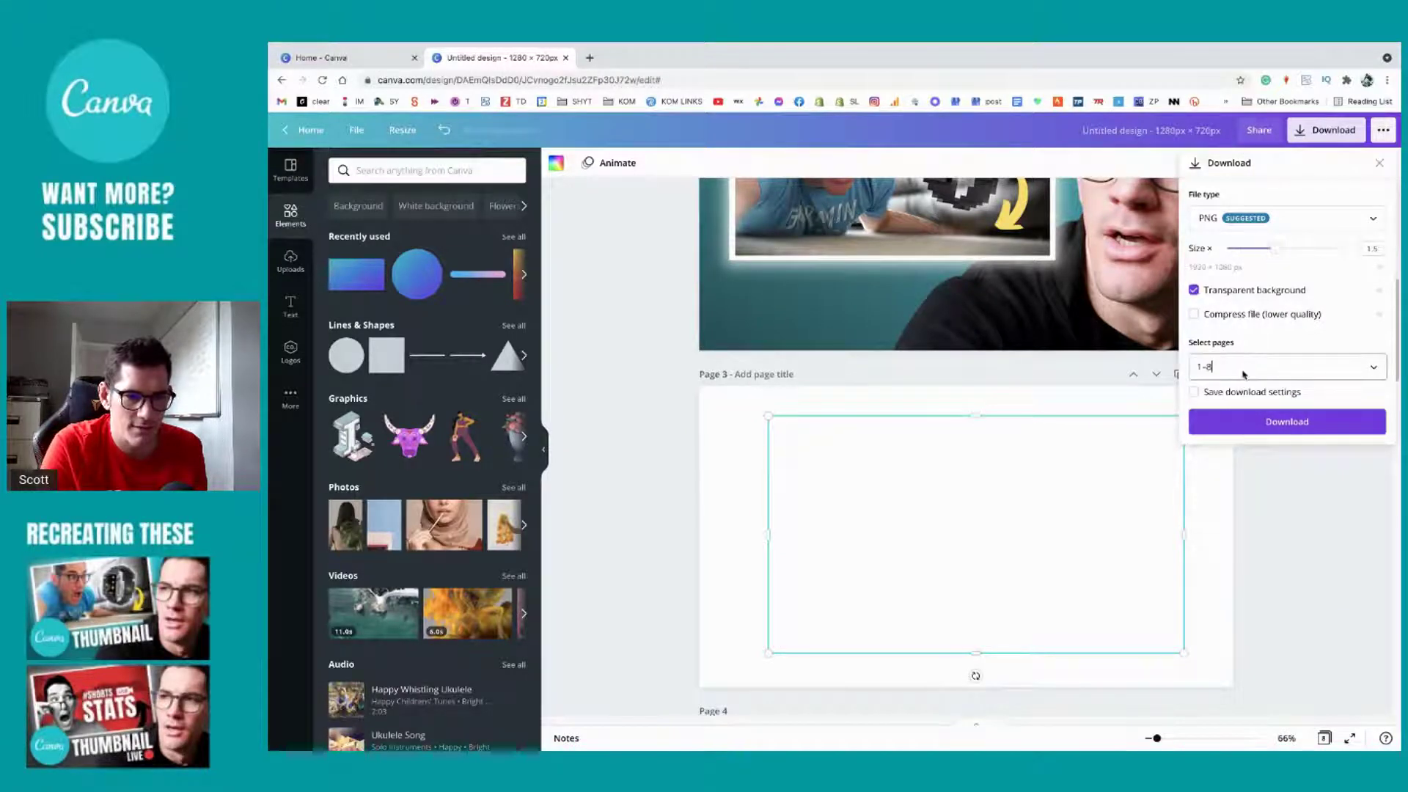
click(1217, 367)
scroll(1318, 474, down, 1)
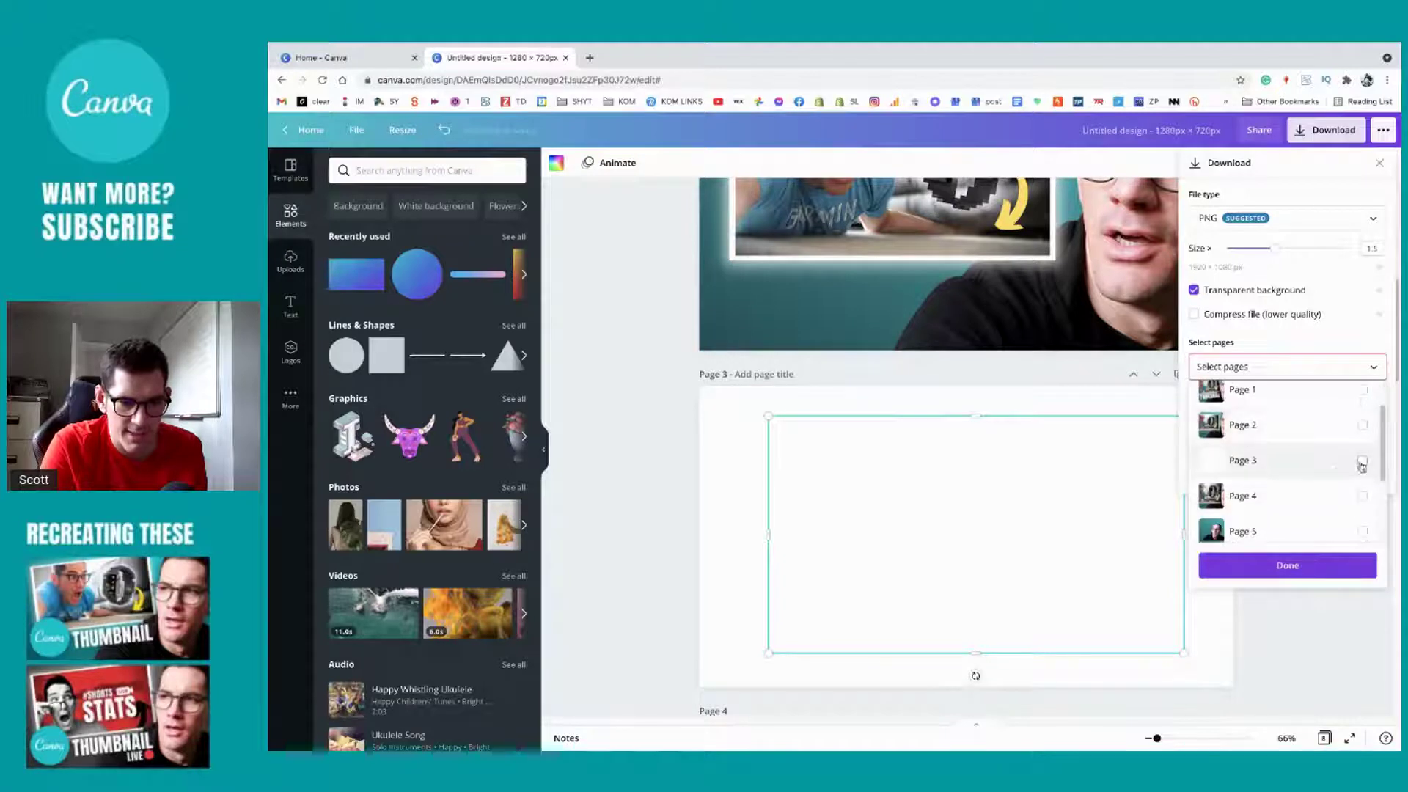
click(1361, 459)
click(1304, 573)
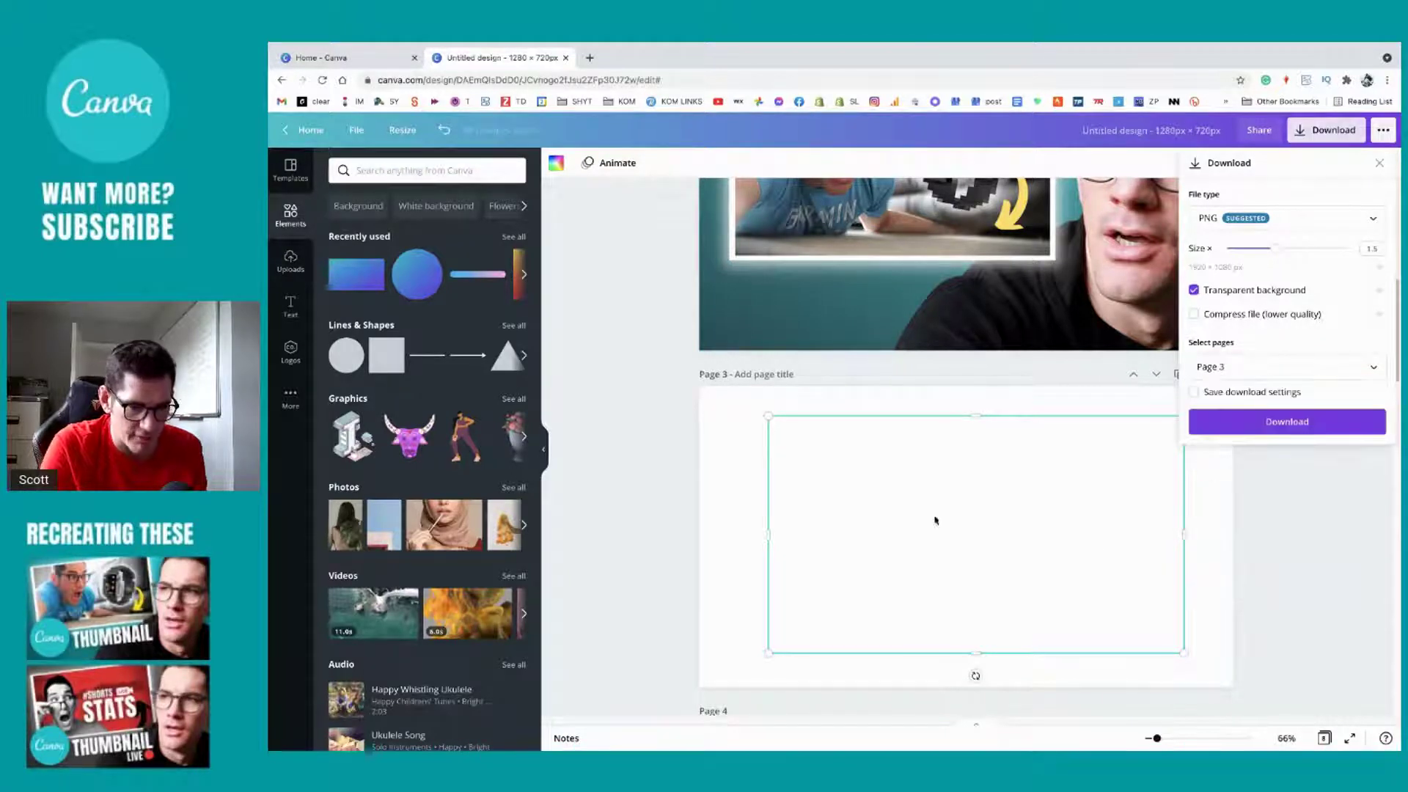
click(1253, 424)
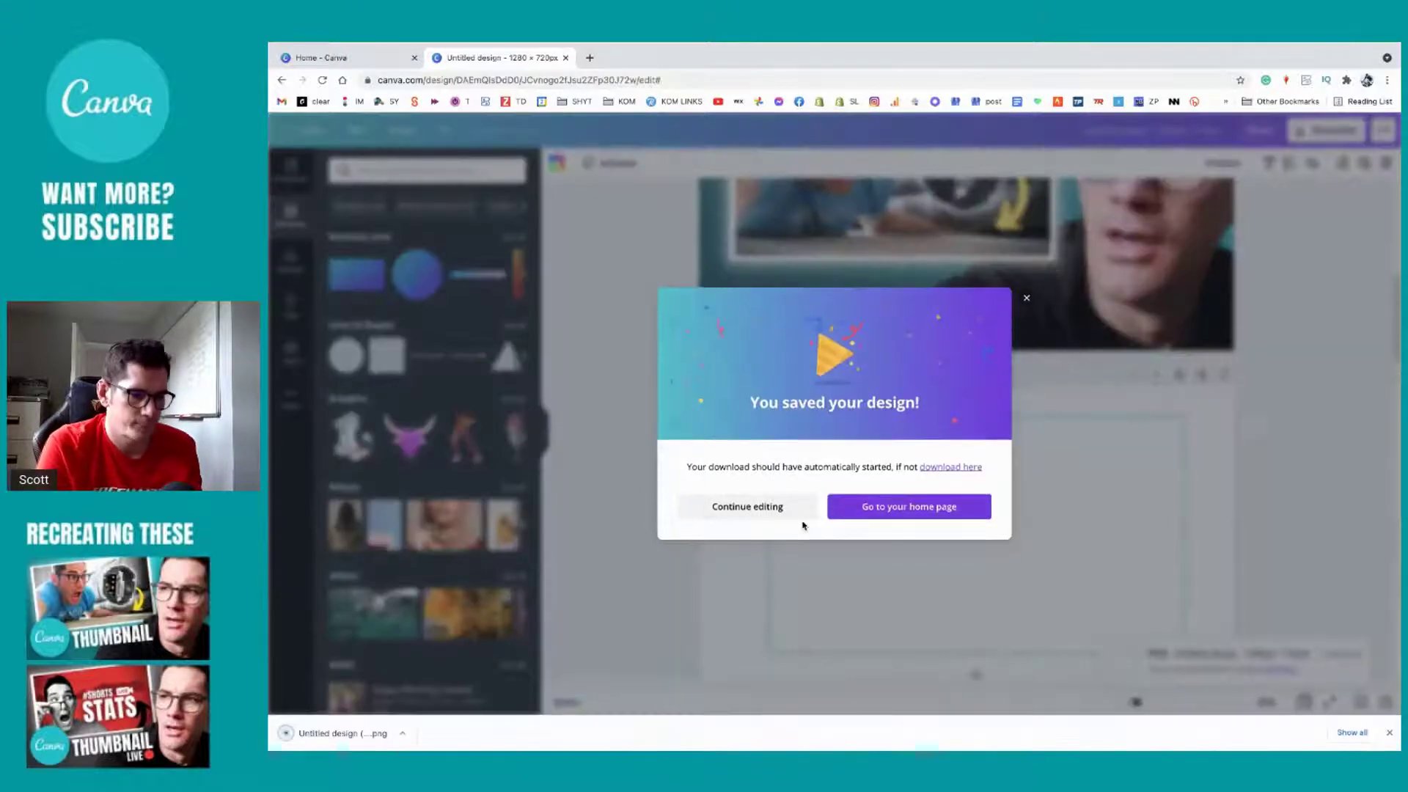
click(777, 512)
Step: Upload the downloaded white rectangle PNG and add it to page 2
scroll(909, 484, up, 5)
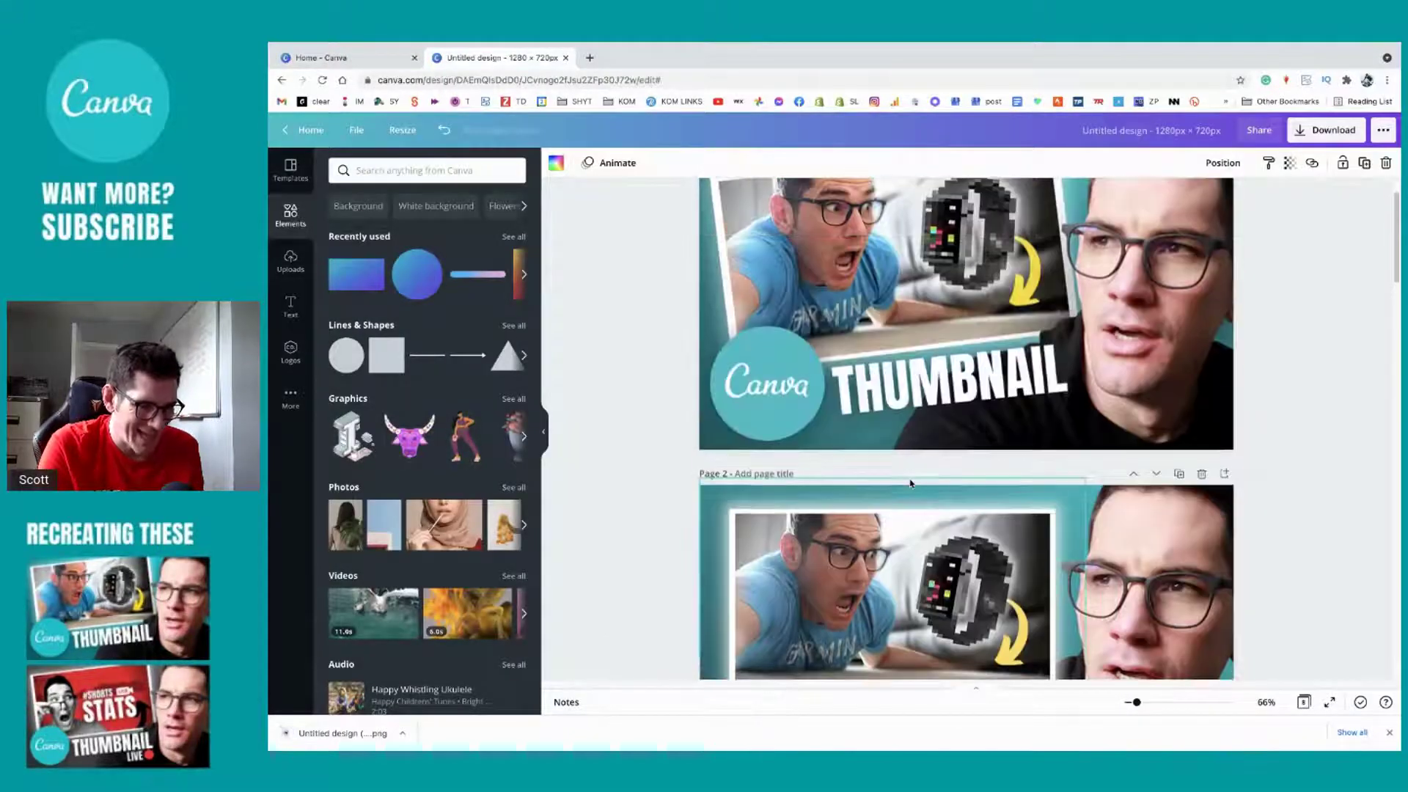
scroll(910, 484, down, 4)
drag(292, 748, 827, 449)
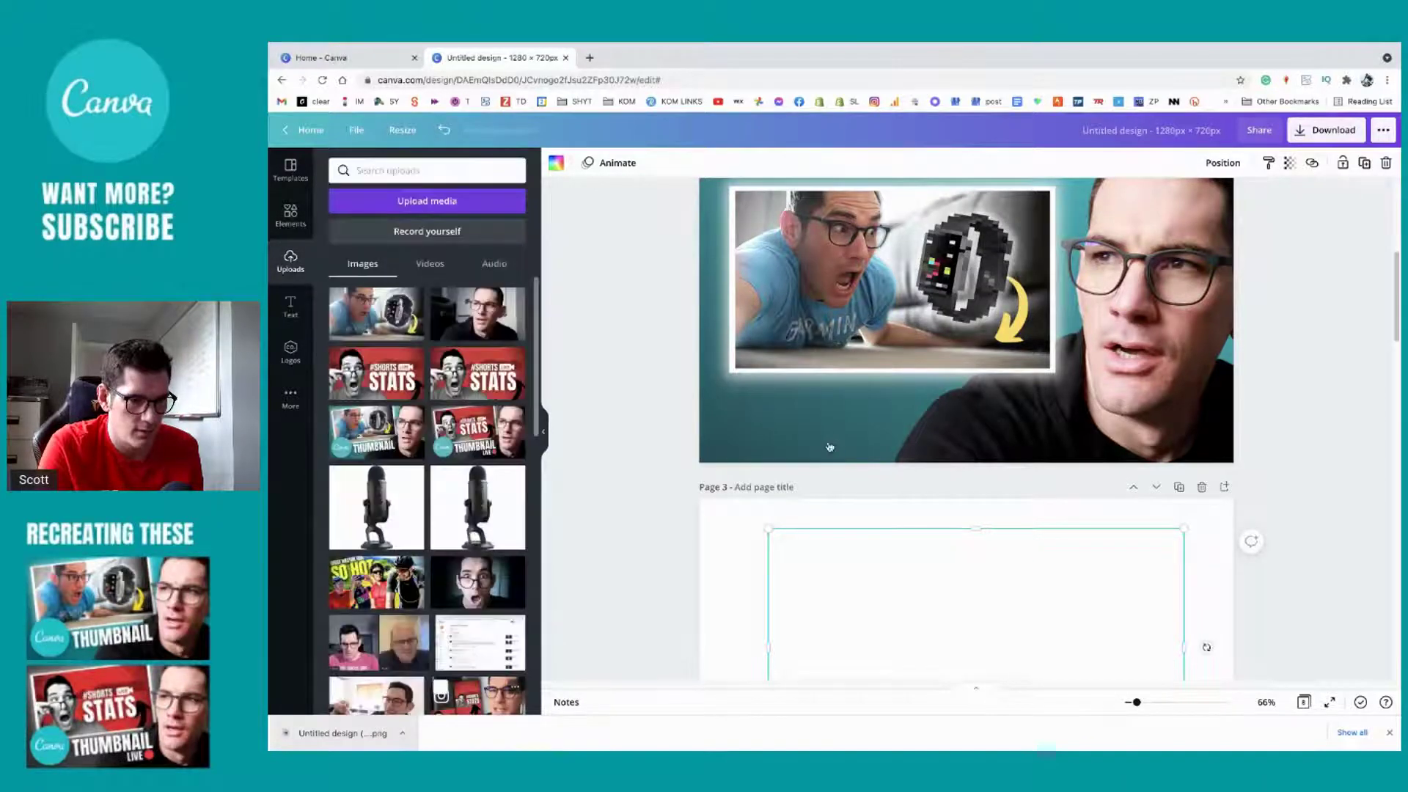
drag(1005, 305, 945, 321)
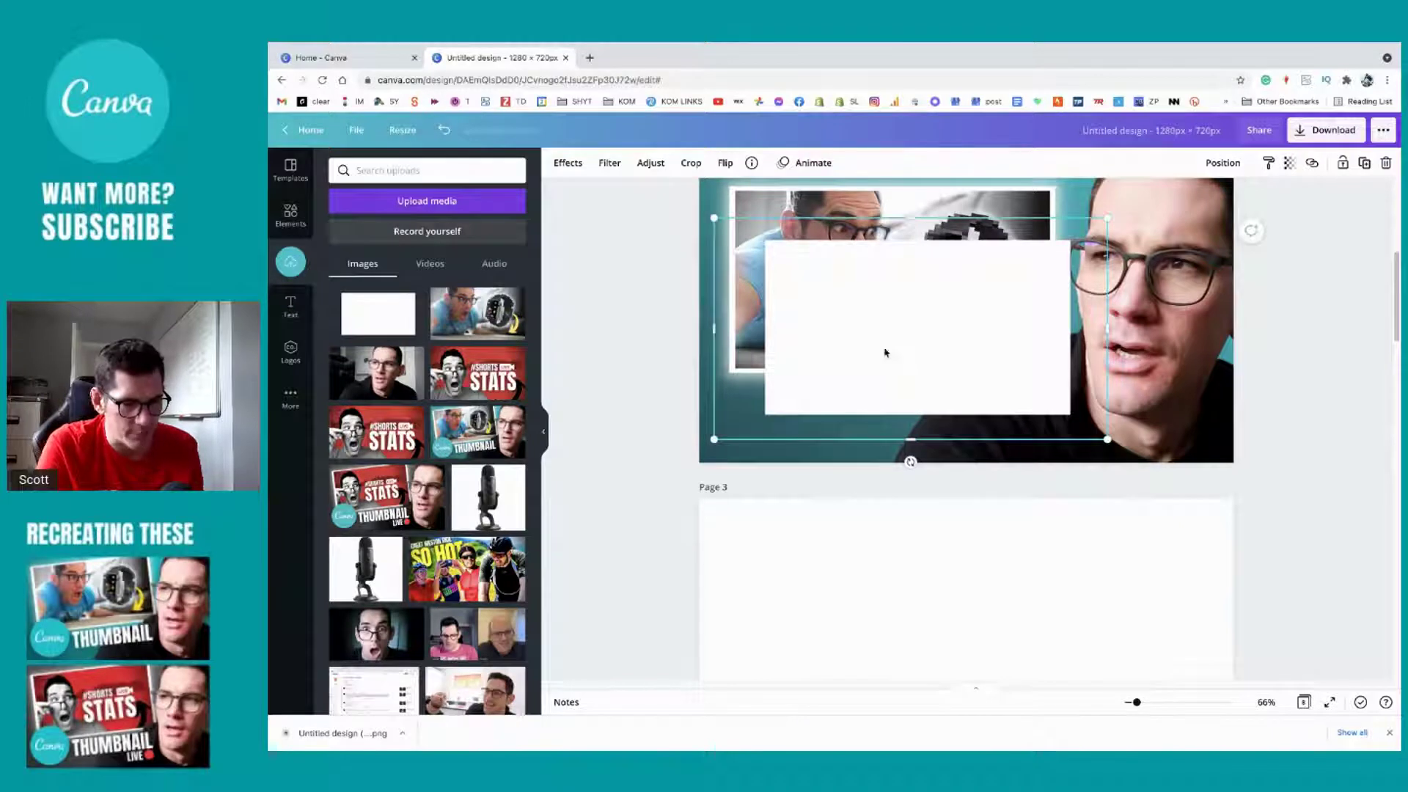
Step: Fit the uploaded white rectangle image over the page 2 border and layer it behind the smartwatch photo
drag(885, 352, 864, 315)
scroll(864, 315, up, 1)
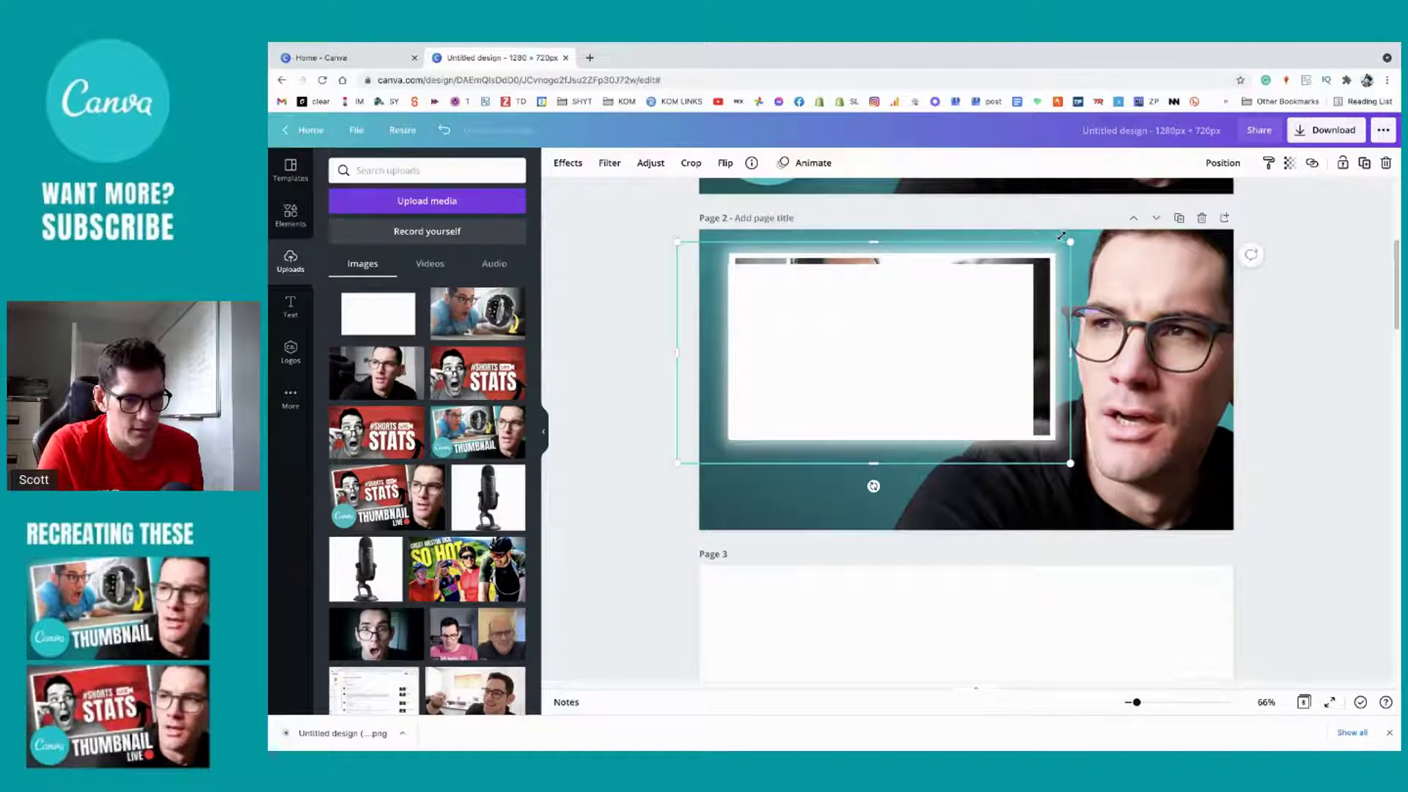
drag(1070, 237, 1090, 235)
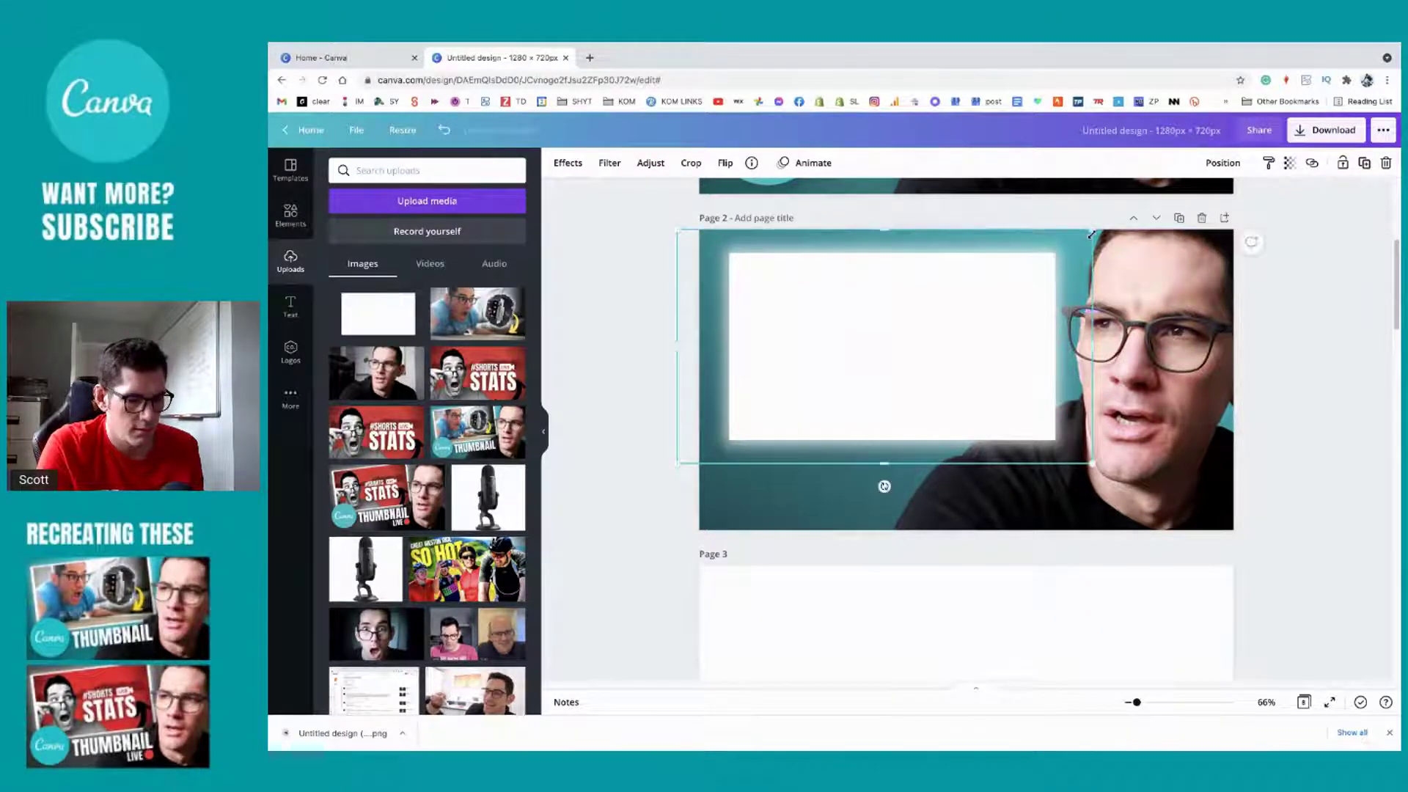
drag(478, 314, 751, 258)
scroll(754, 258, up, 4)
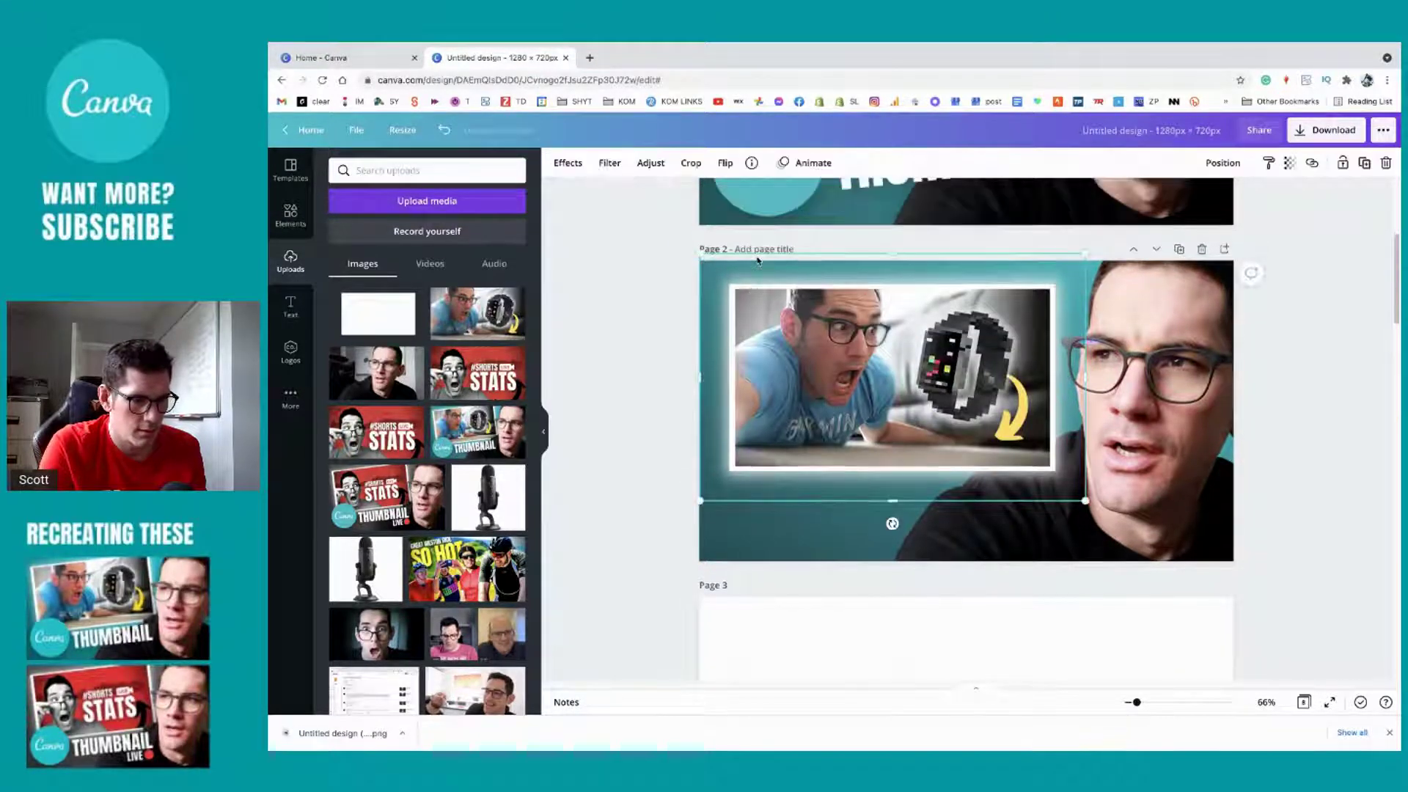
Step: Duplicate page 2 and, on the page 3 copy, offset the smartwatch photo from the white rectangles and layer it beneath them
scroll(759, 260, down, 3)
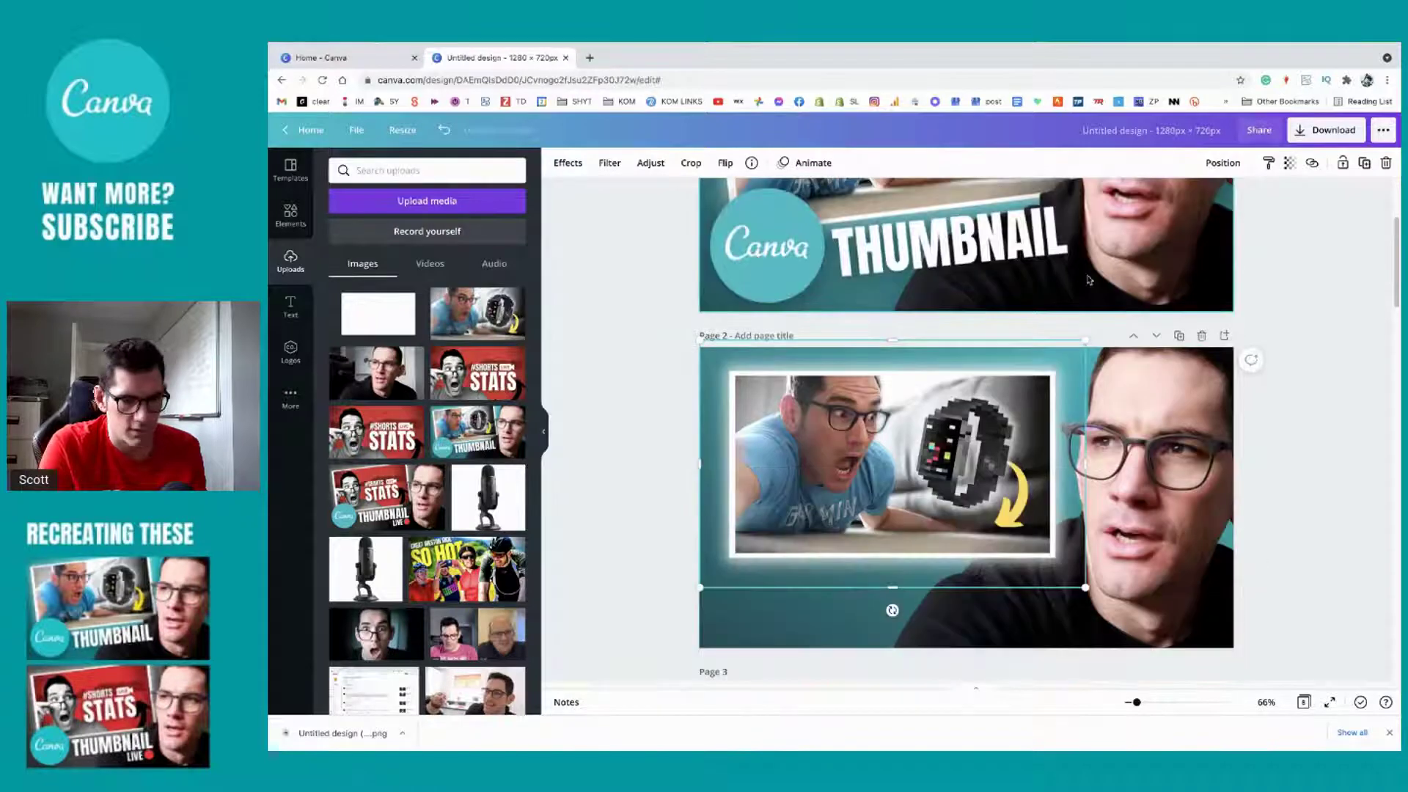
click(1179, 335)
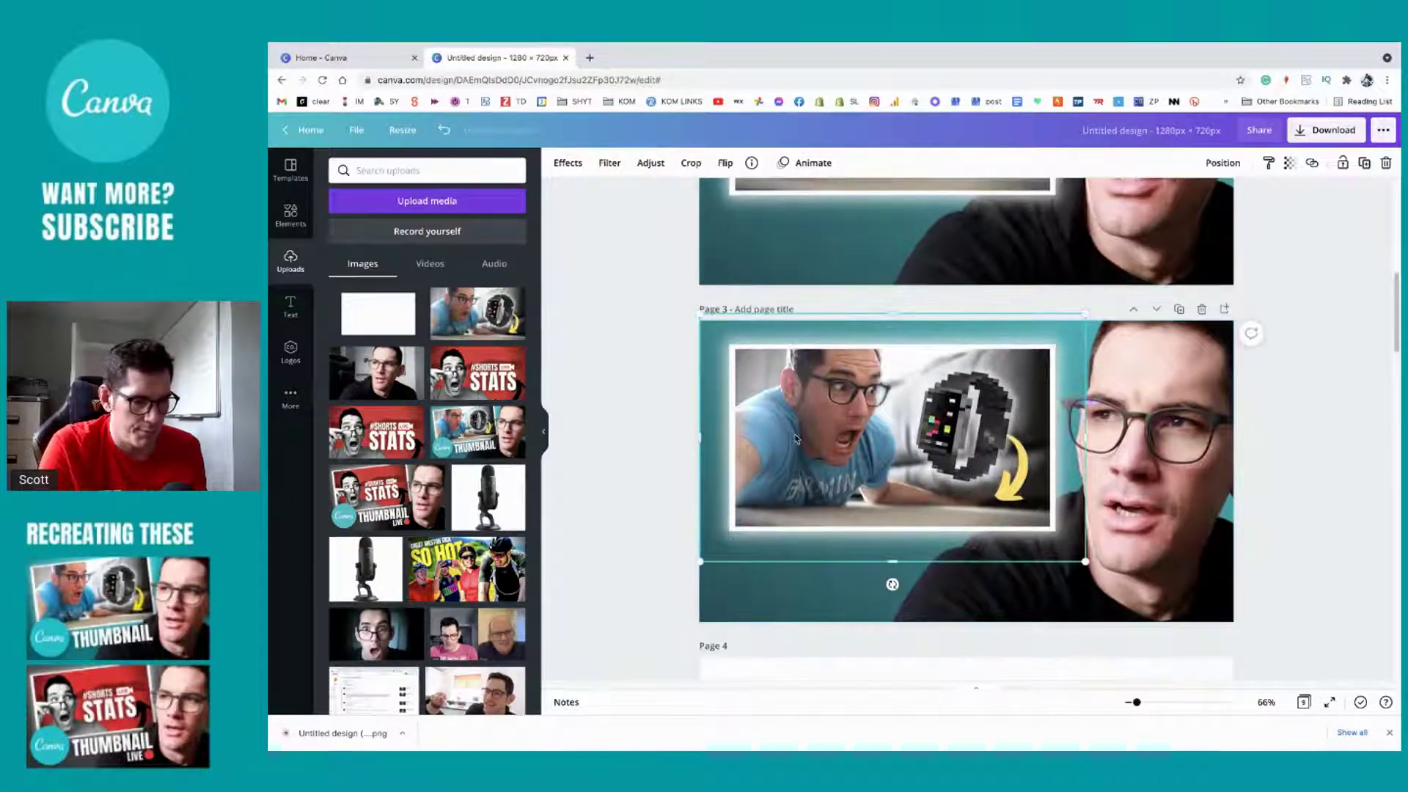
drag(788, 444, 891, 504)
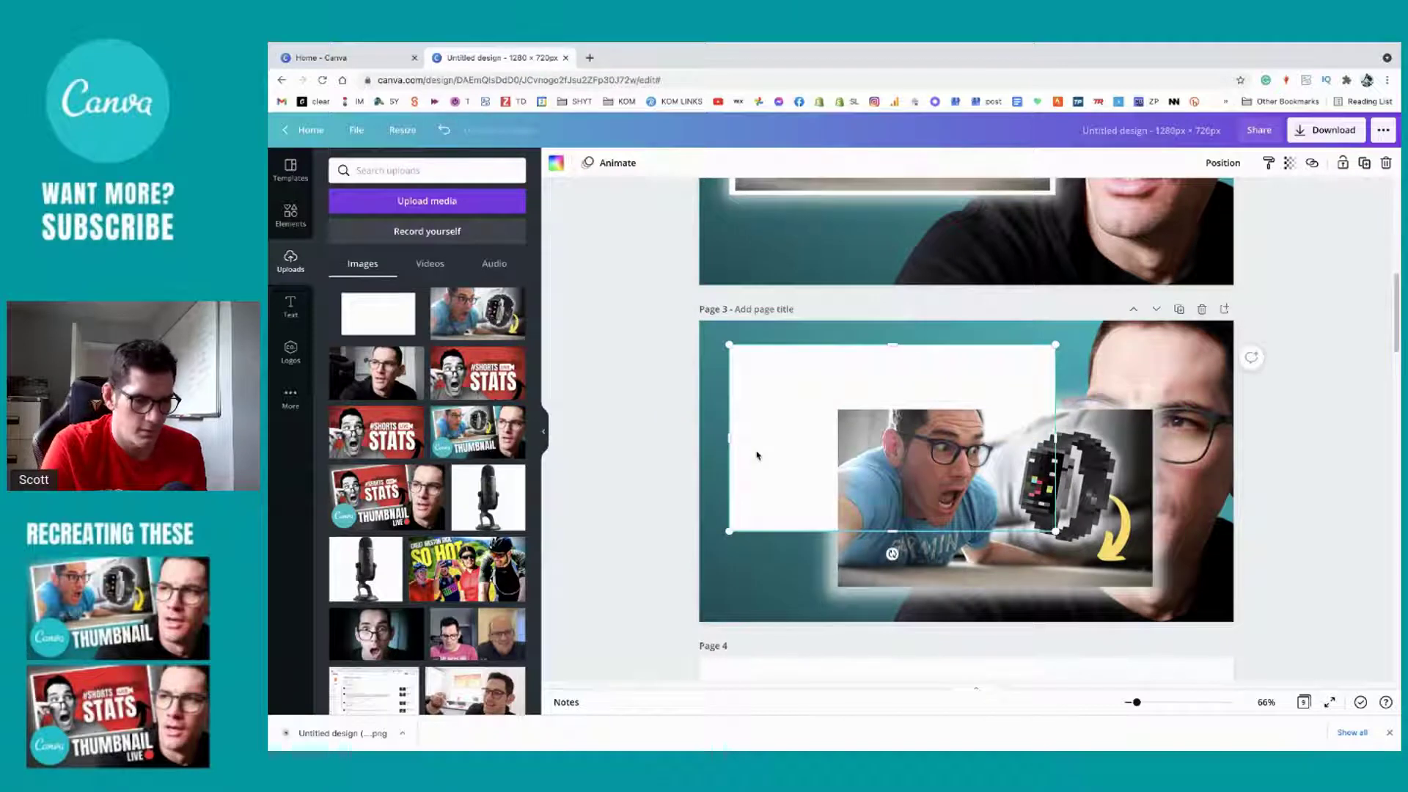
click(758, 455)
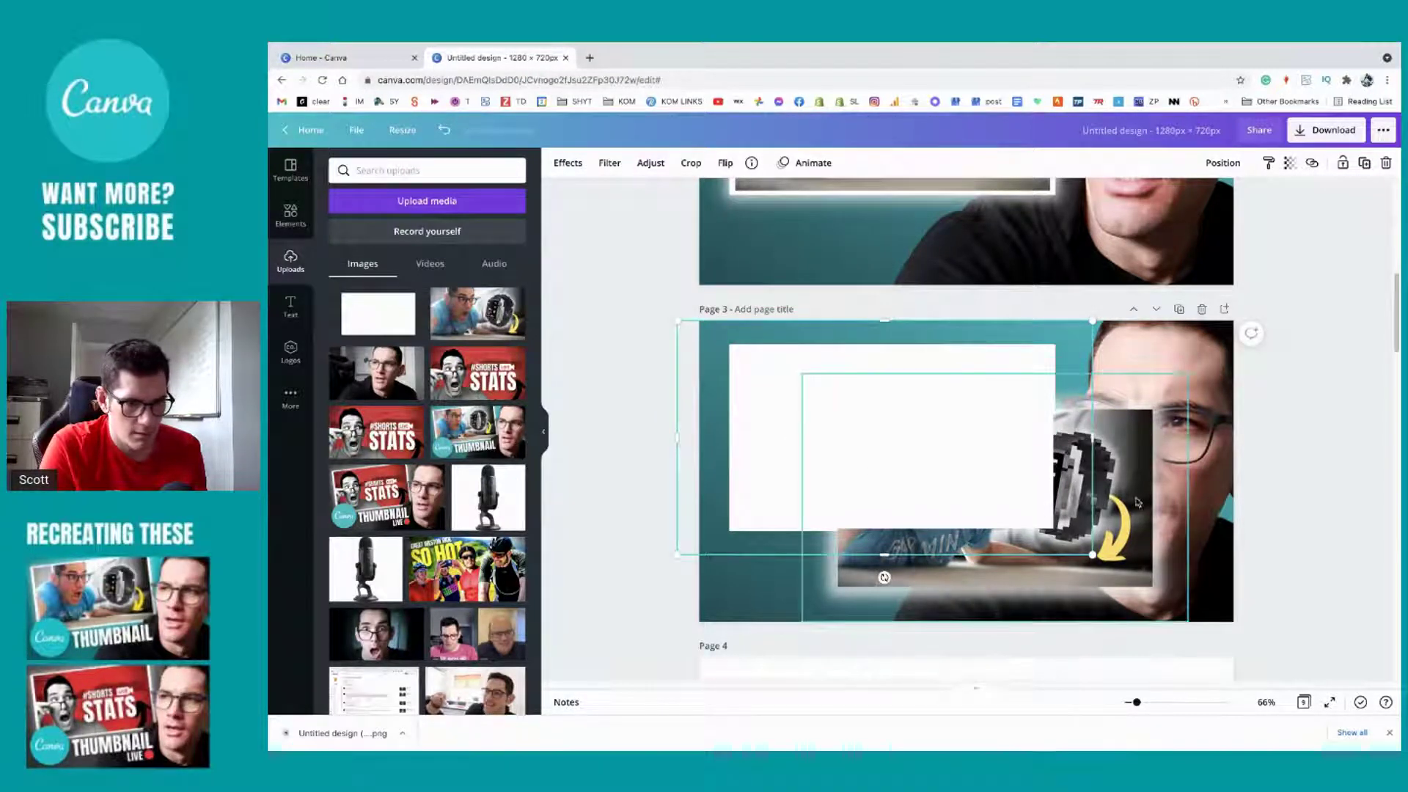
drag(871, 469, 1067, 460)
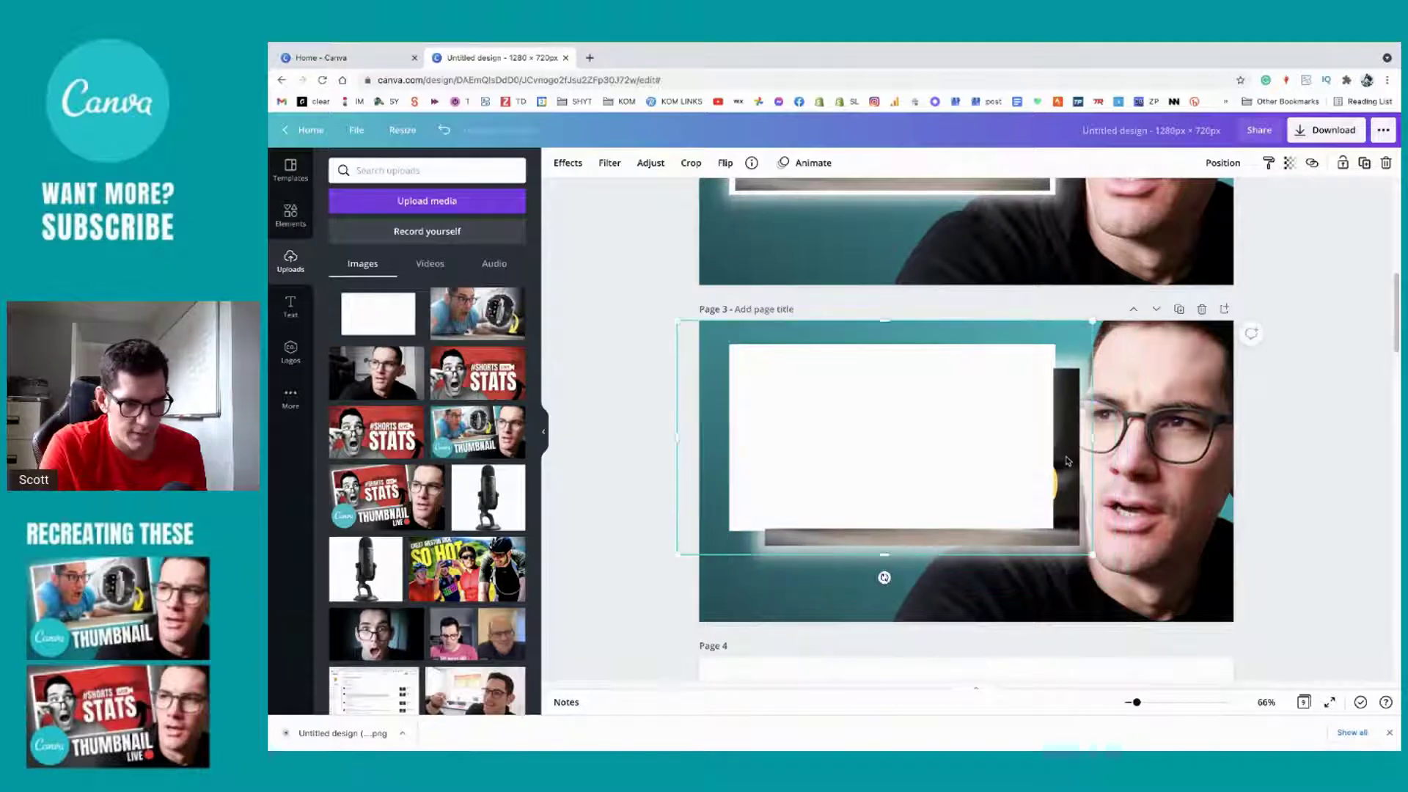
Step: Shift the uploaded white rectangle image across the portrait on page 3 and undo the move
right_click(1067, 455)
click(963, 442)
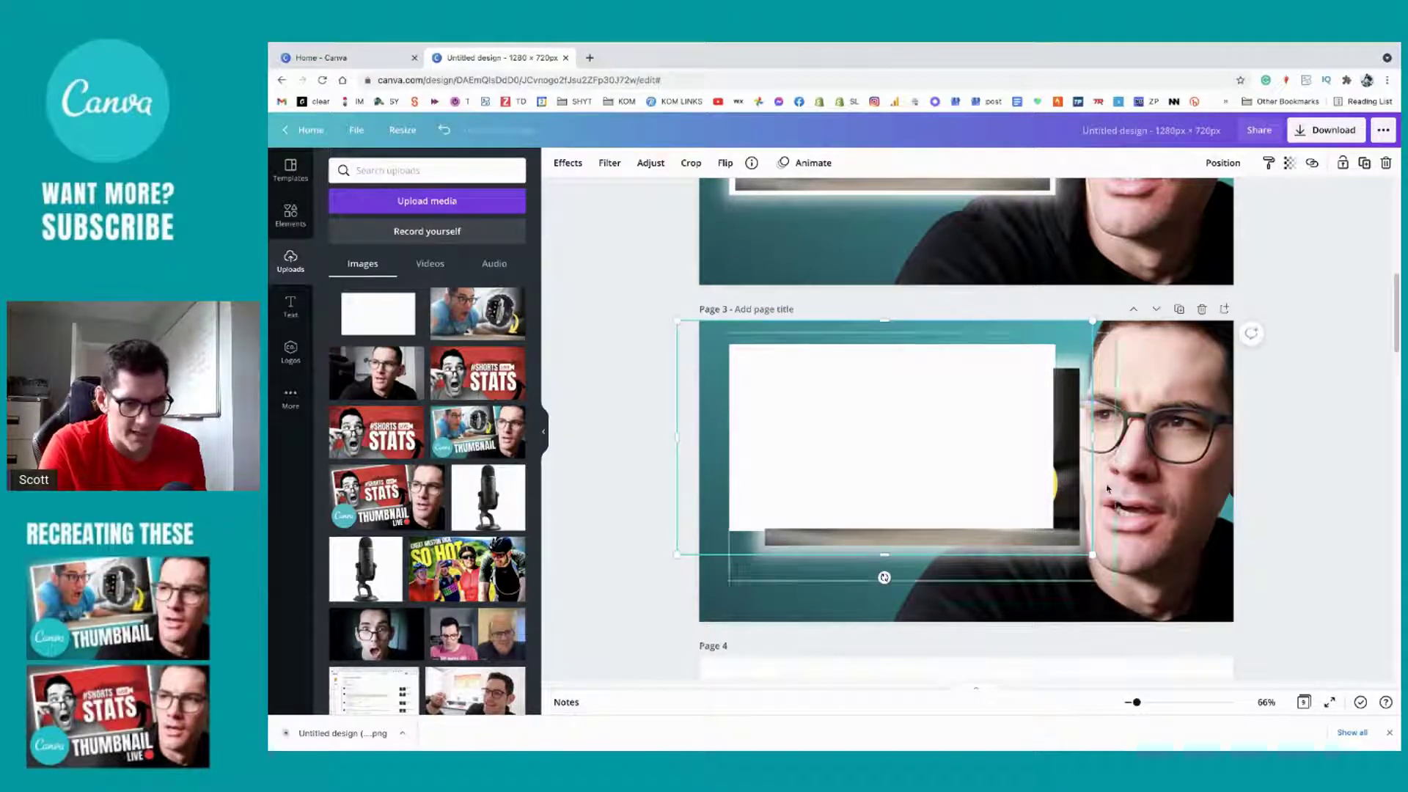
drag(1075, 464, 1192, 512)
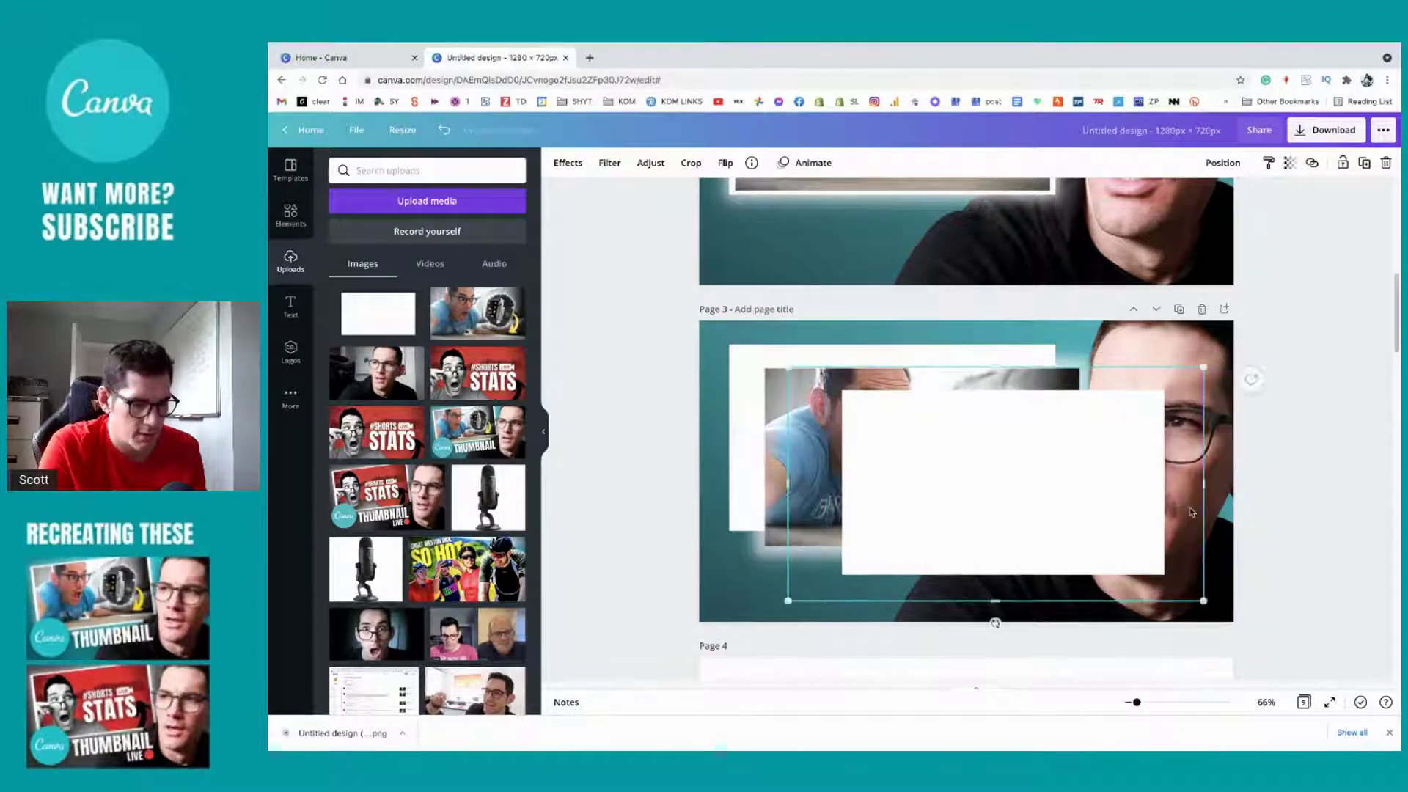
key(ctrl+z)
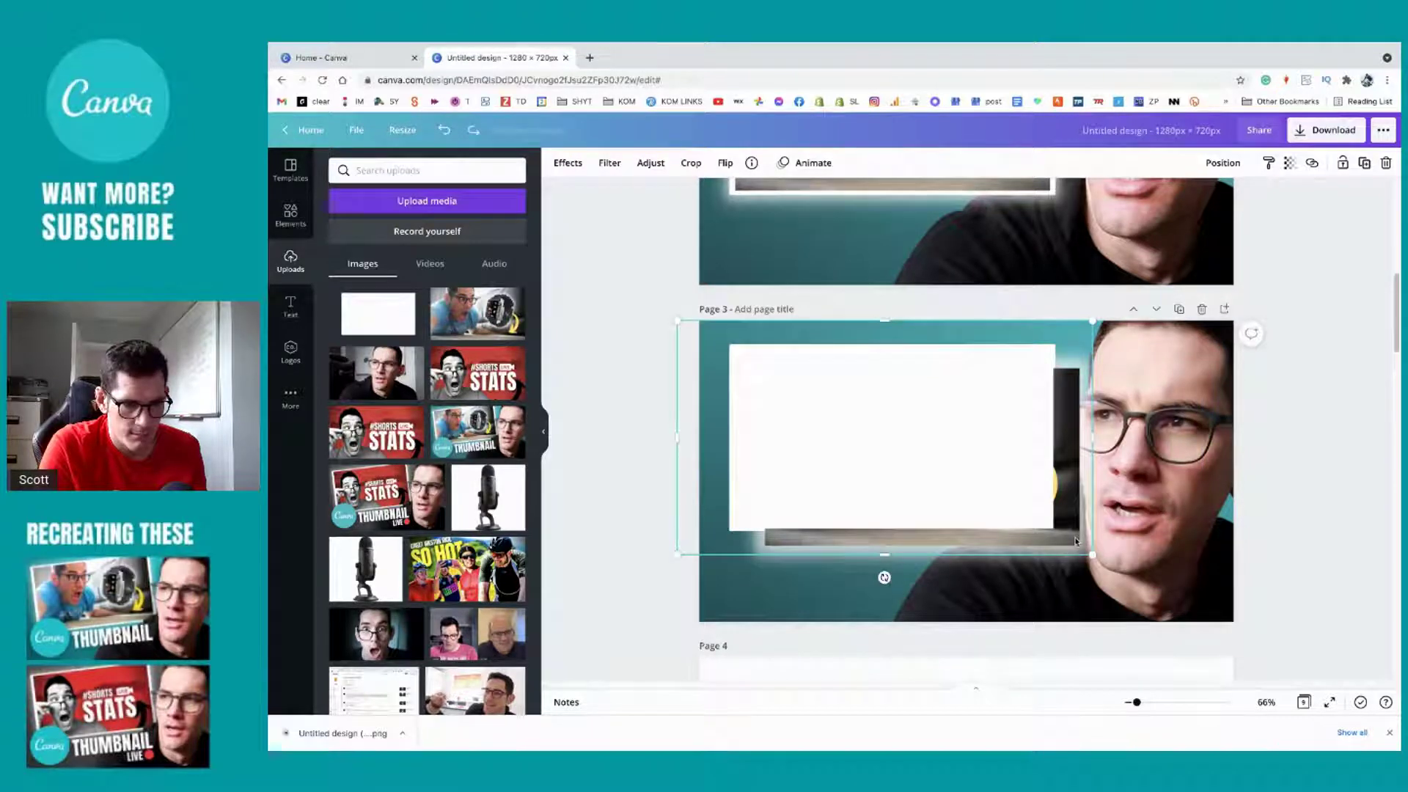
Step: Move the smartwatch photo on page 3 out from under the white rectangles, down over the portrait
key(ctrl+y)
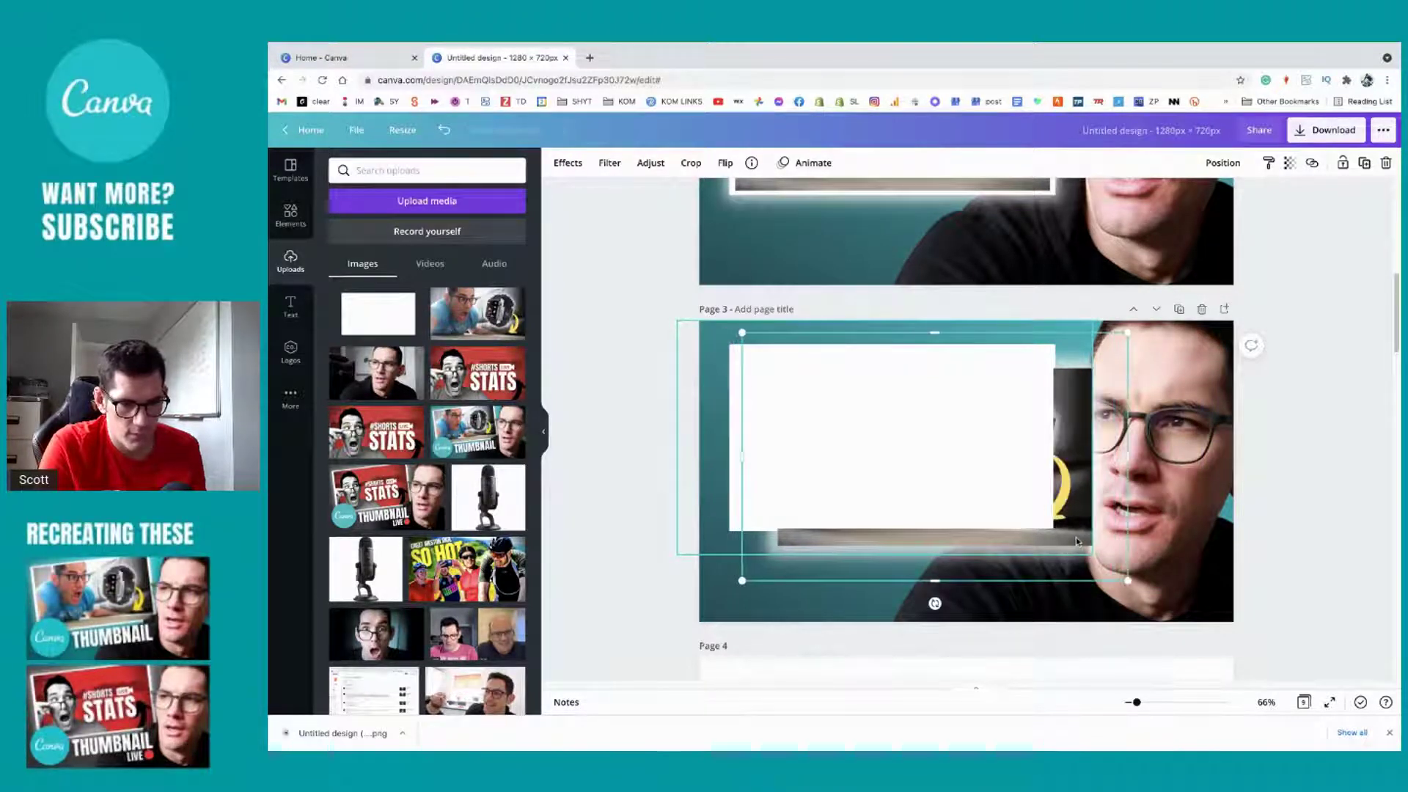
drag(1075, 536, 1147, 529)
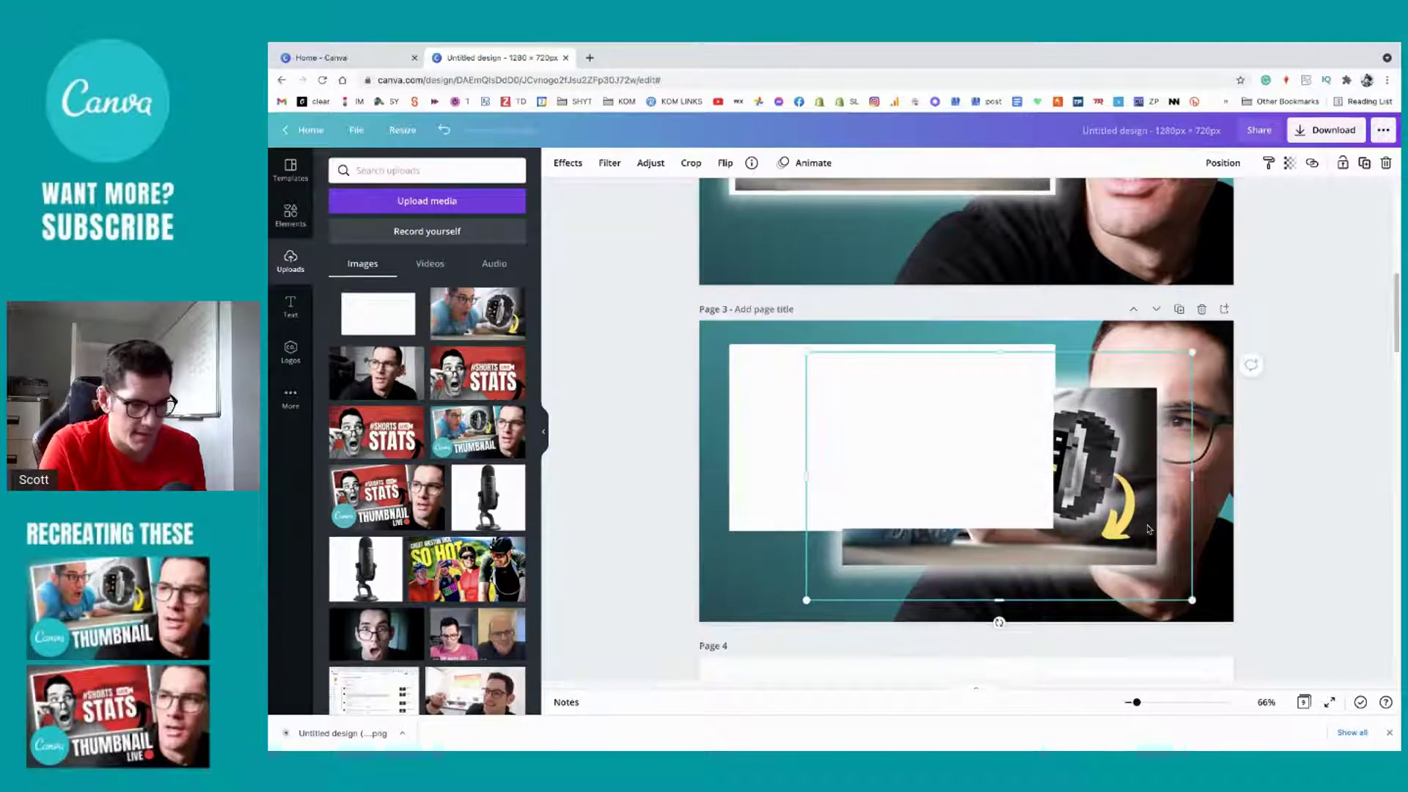
click(1269, 165)
click(759, 438)
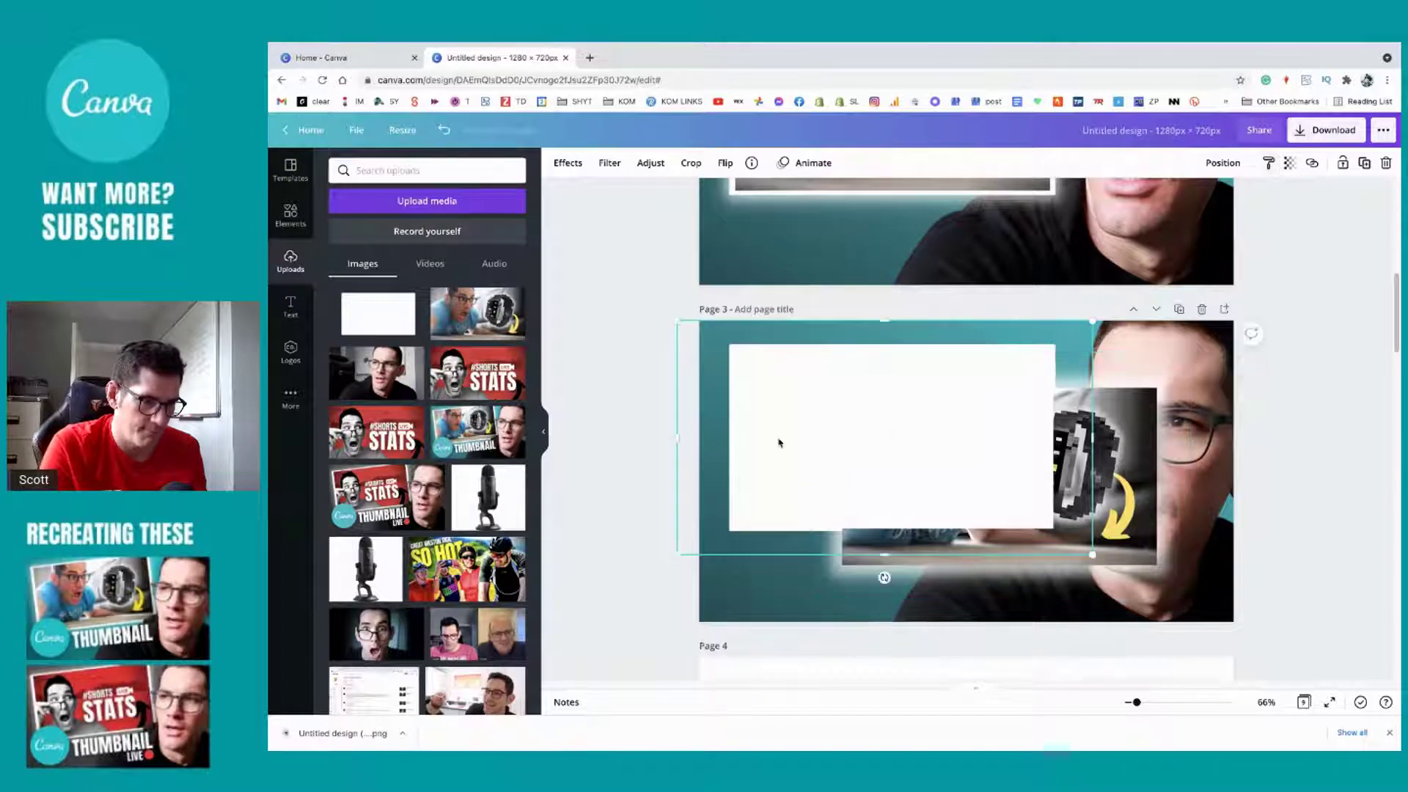
click(1067, 467)
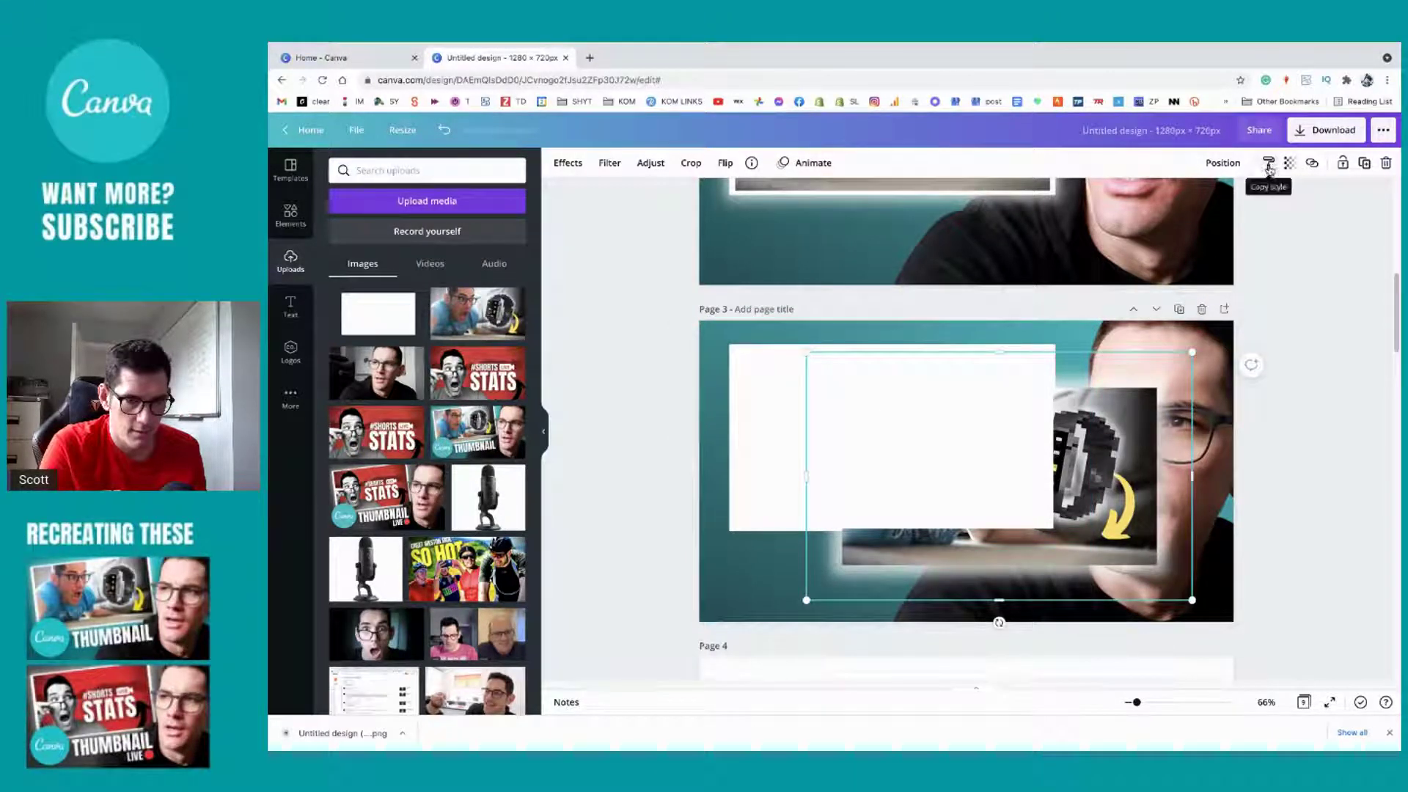
click(917, 462)
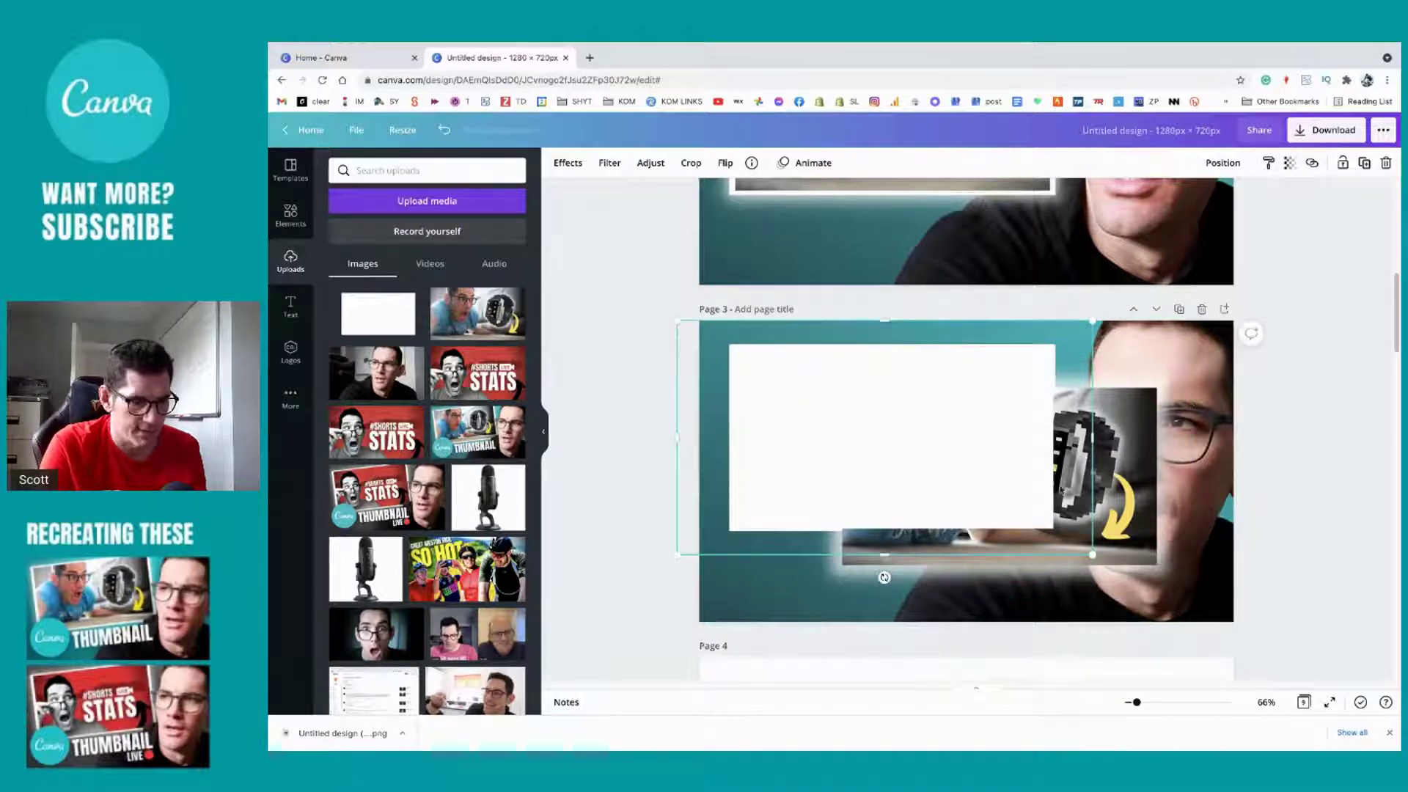
drag(1061, 490, 1117, 545)
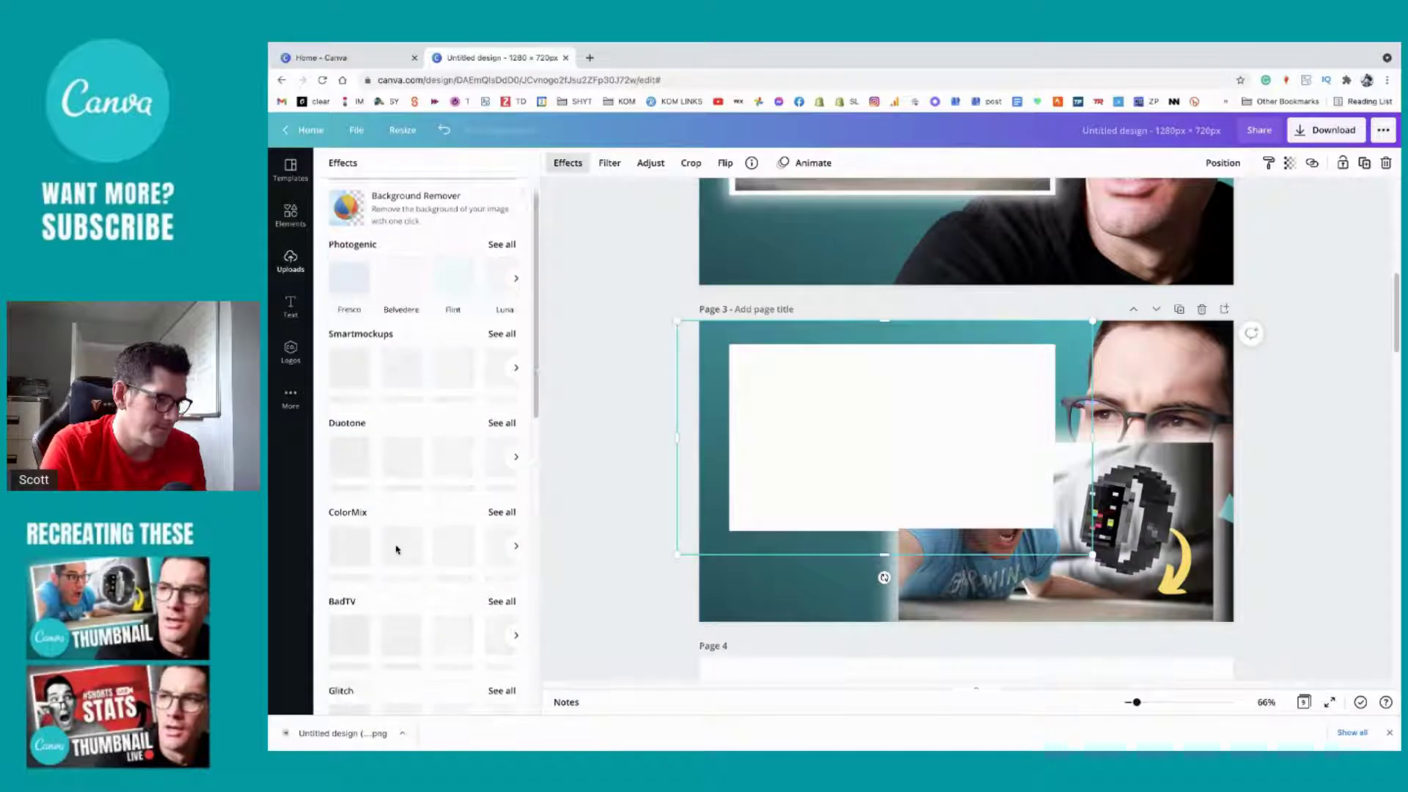
Step: Apply a custom shadow effect to the uploaded white rectangle image and offset it from the plain white rectangle on page 3
scroll(393, 541, down, 5)
scroll(354, 493, down, 3)
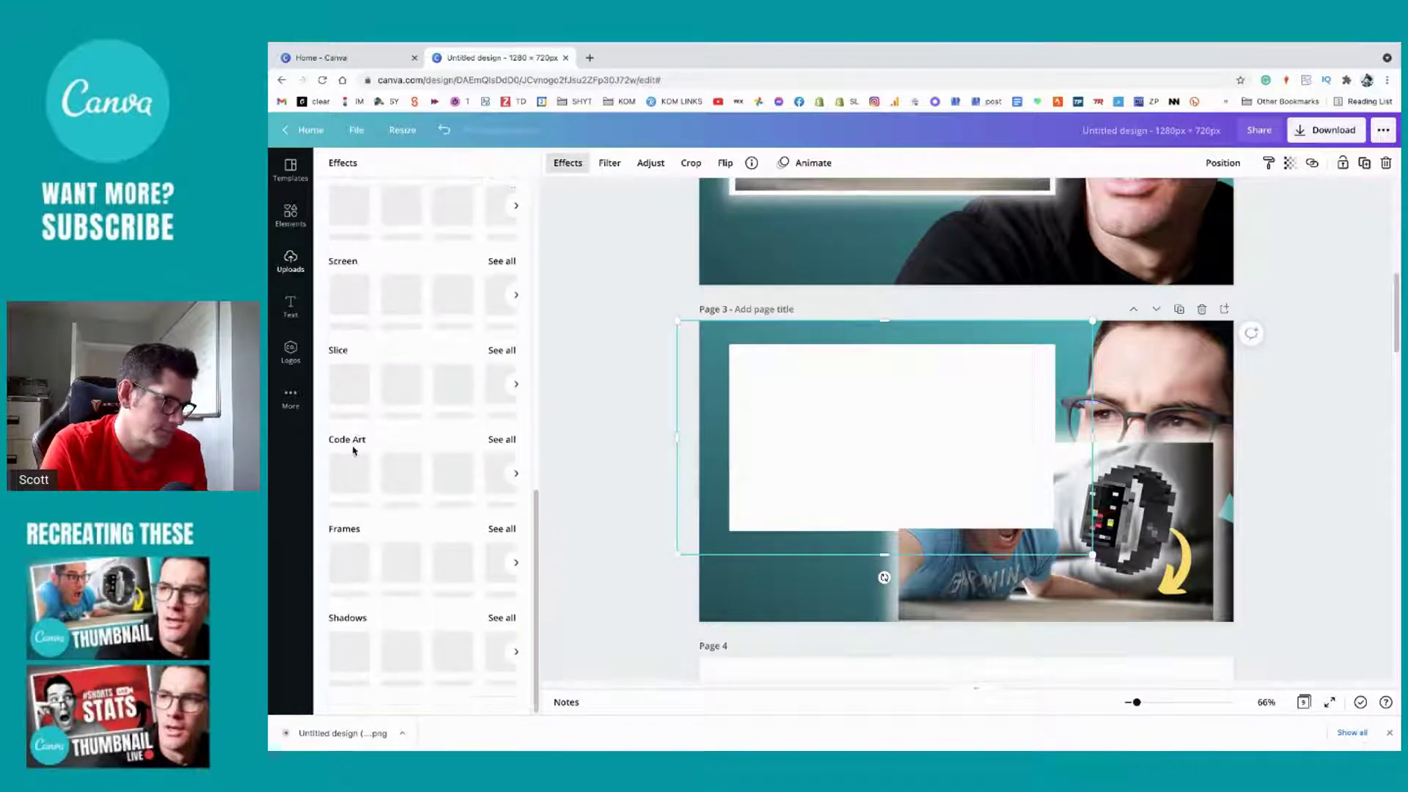
click(355, 658)
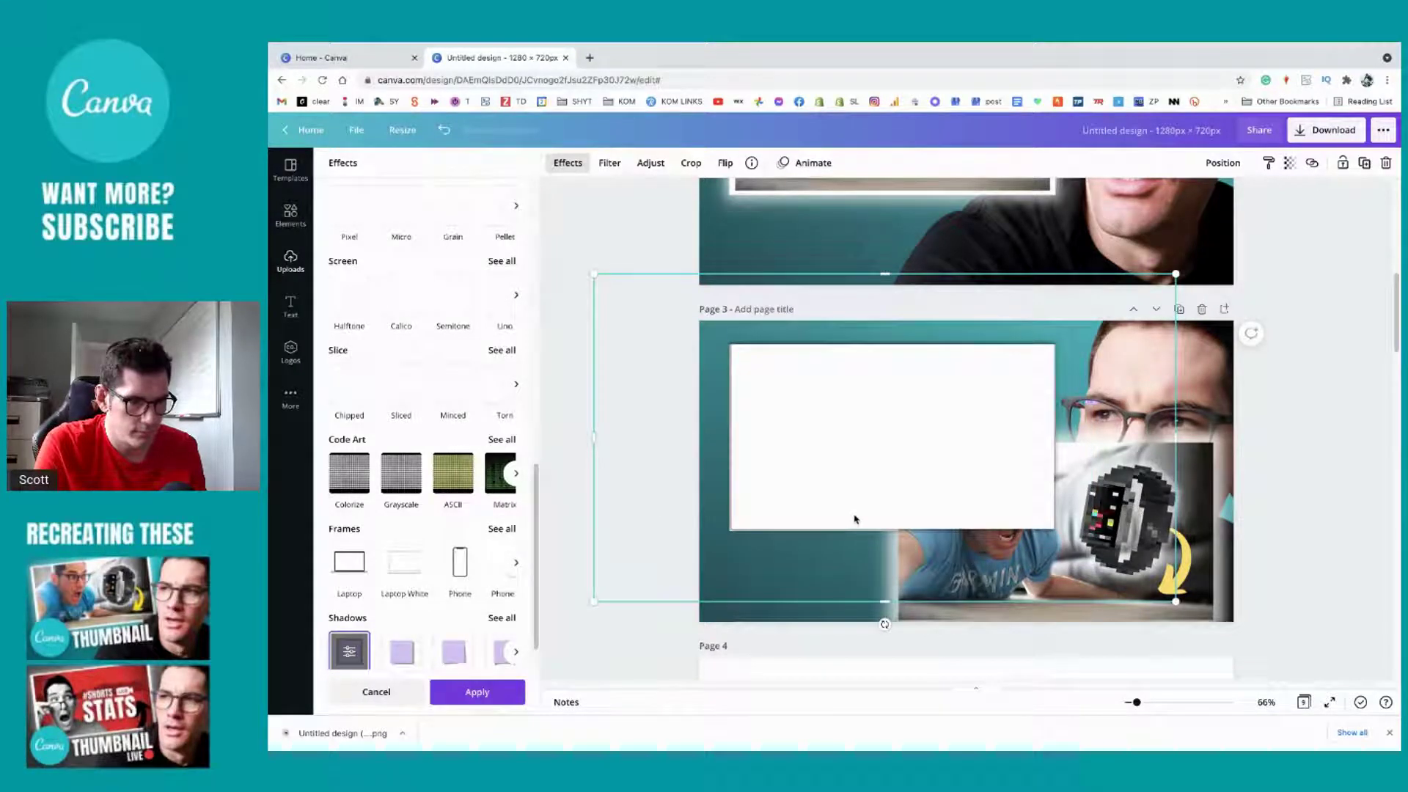
key(ctrl+d)
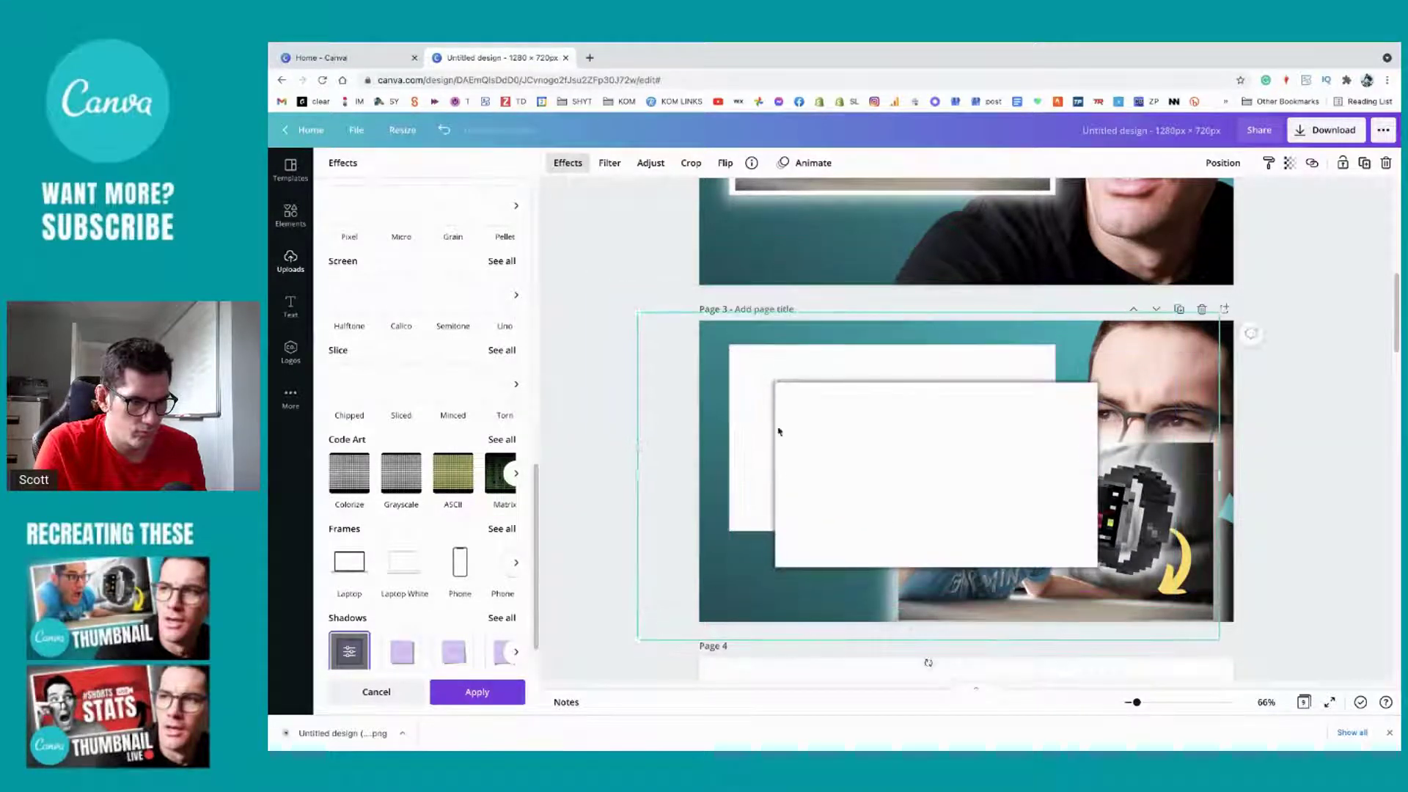
drag(938, 467, 1048, 505)
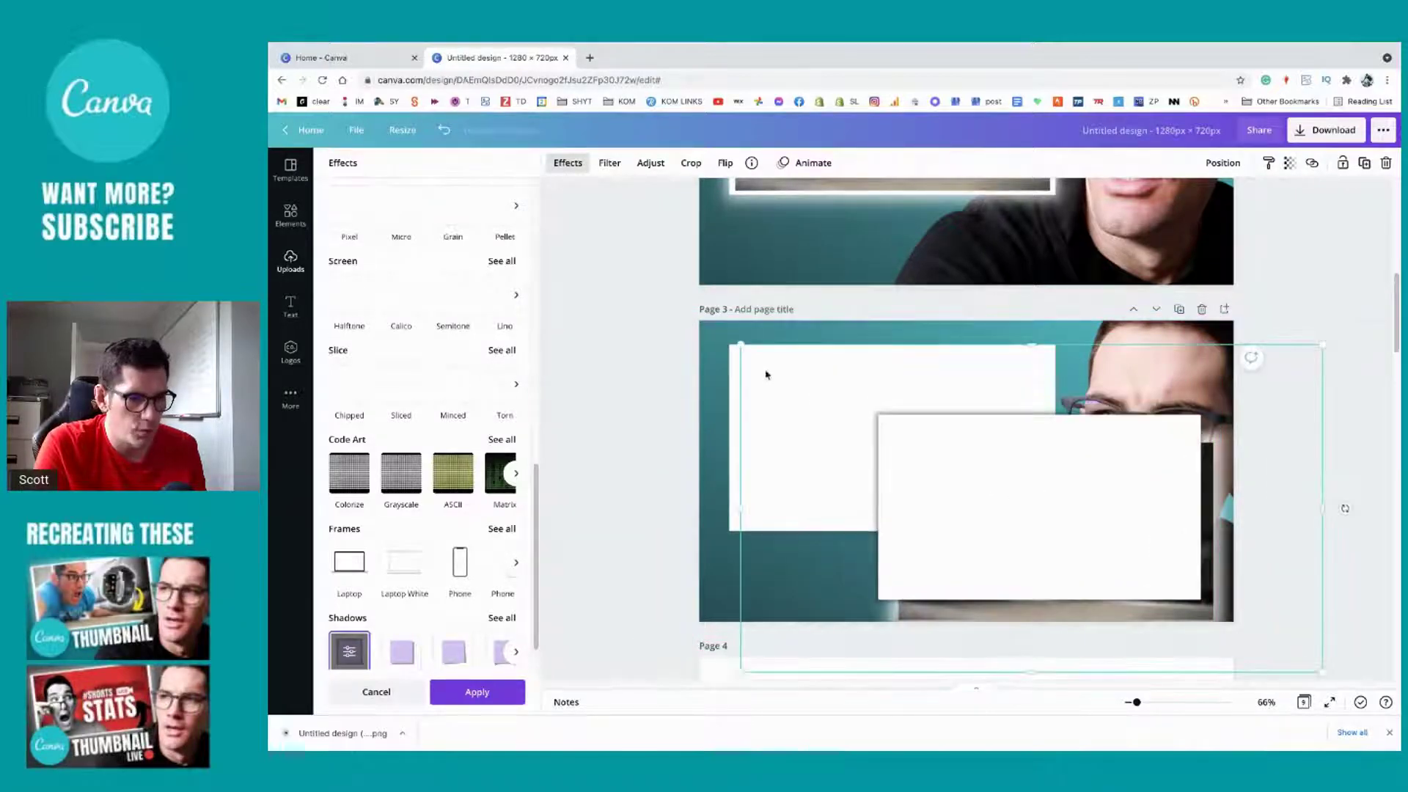
Step: Delete the plain white rectangle on page 3, with the shadowed rectangle image placed where it was
click(725, 393)
drag(921, 476, 892, 424)
click(797, 428)
key(Delete)
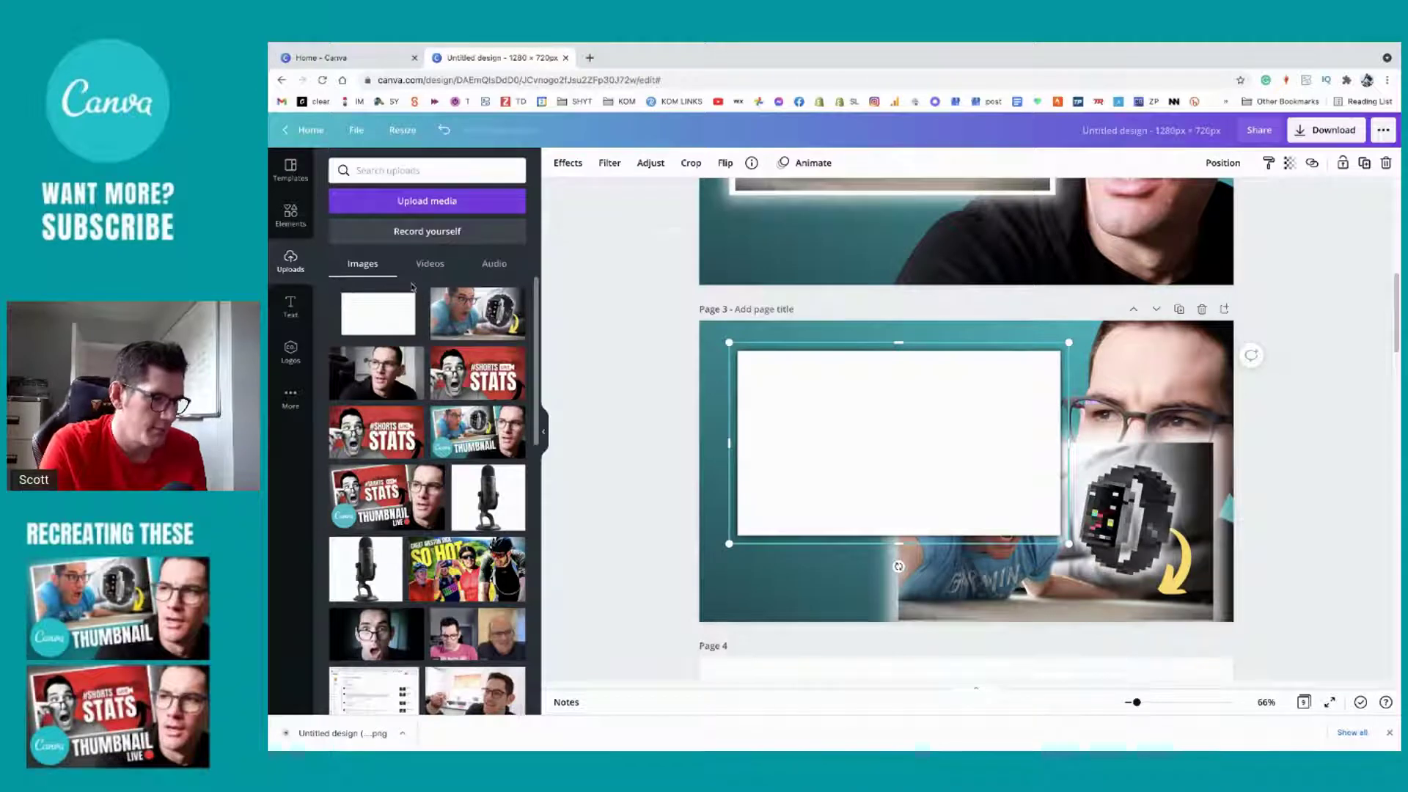
Step: Reopen the effects of the shadowed white rectangle on page 3 and browse to the shadow styles
click(569, 162)
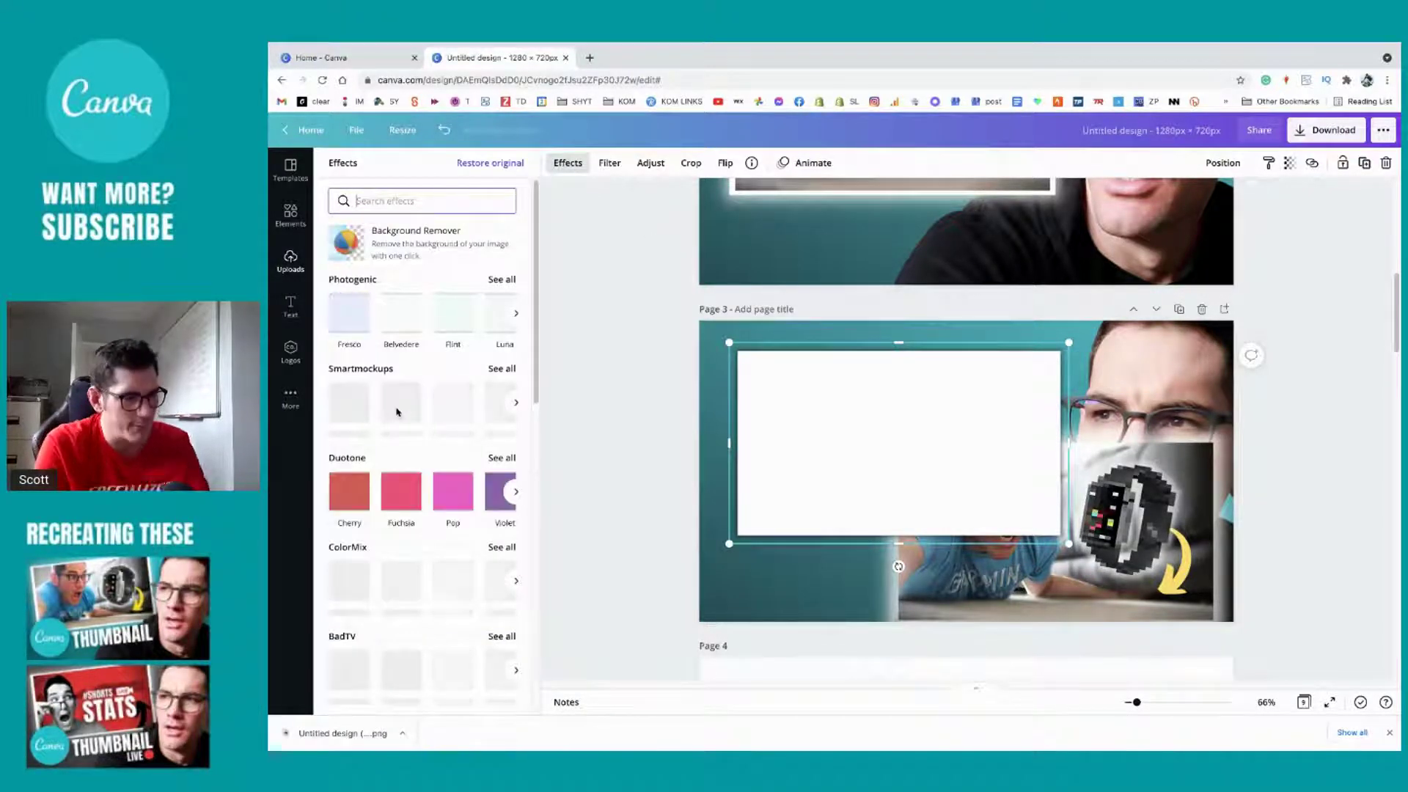
scroll(370, 417, down, 10)
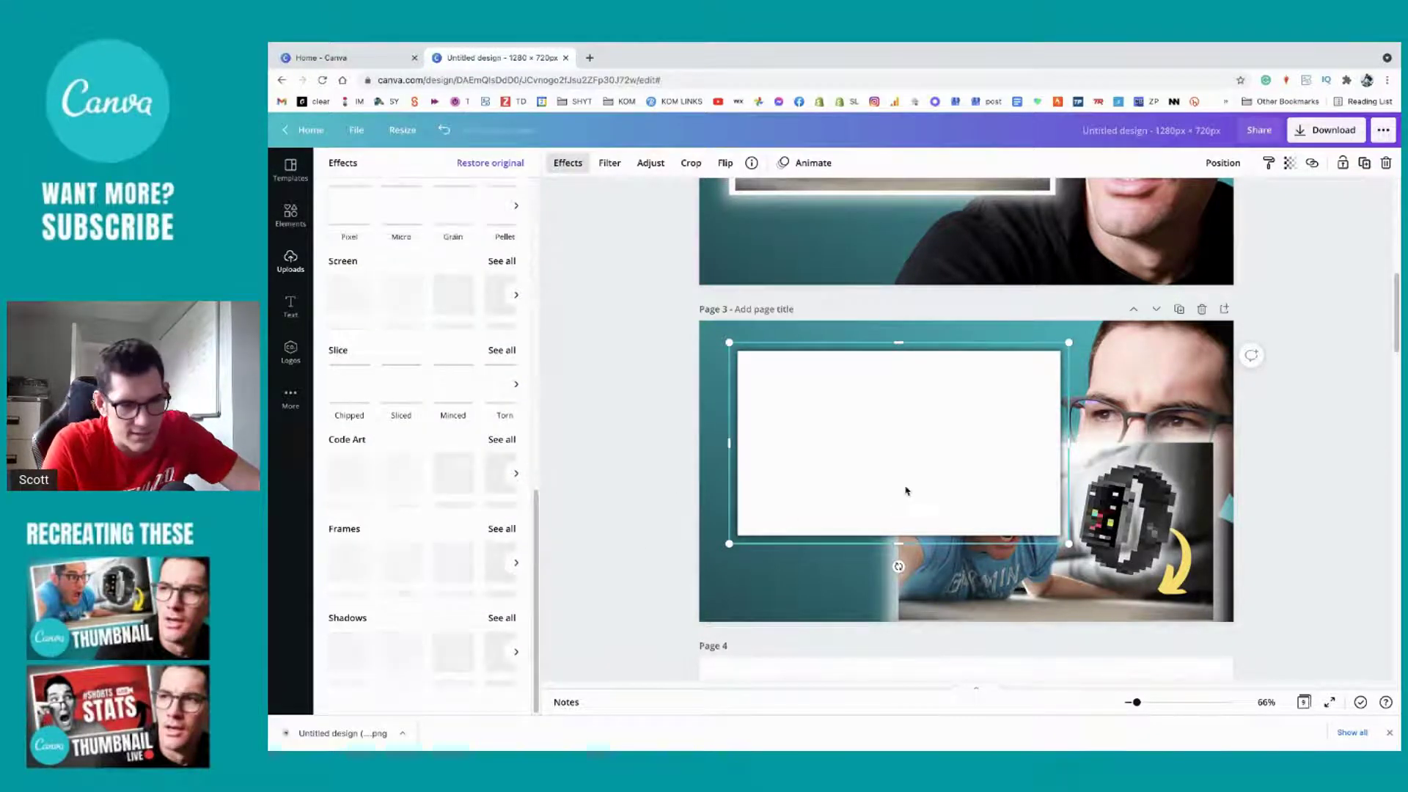
key(Delete)
Step: Try the turquoise document colour on the page 2 border rectangle with the smartwatch photo back over it, and undo the recolouring
scroll(906, 490, up, 5)
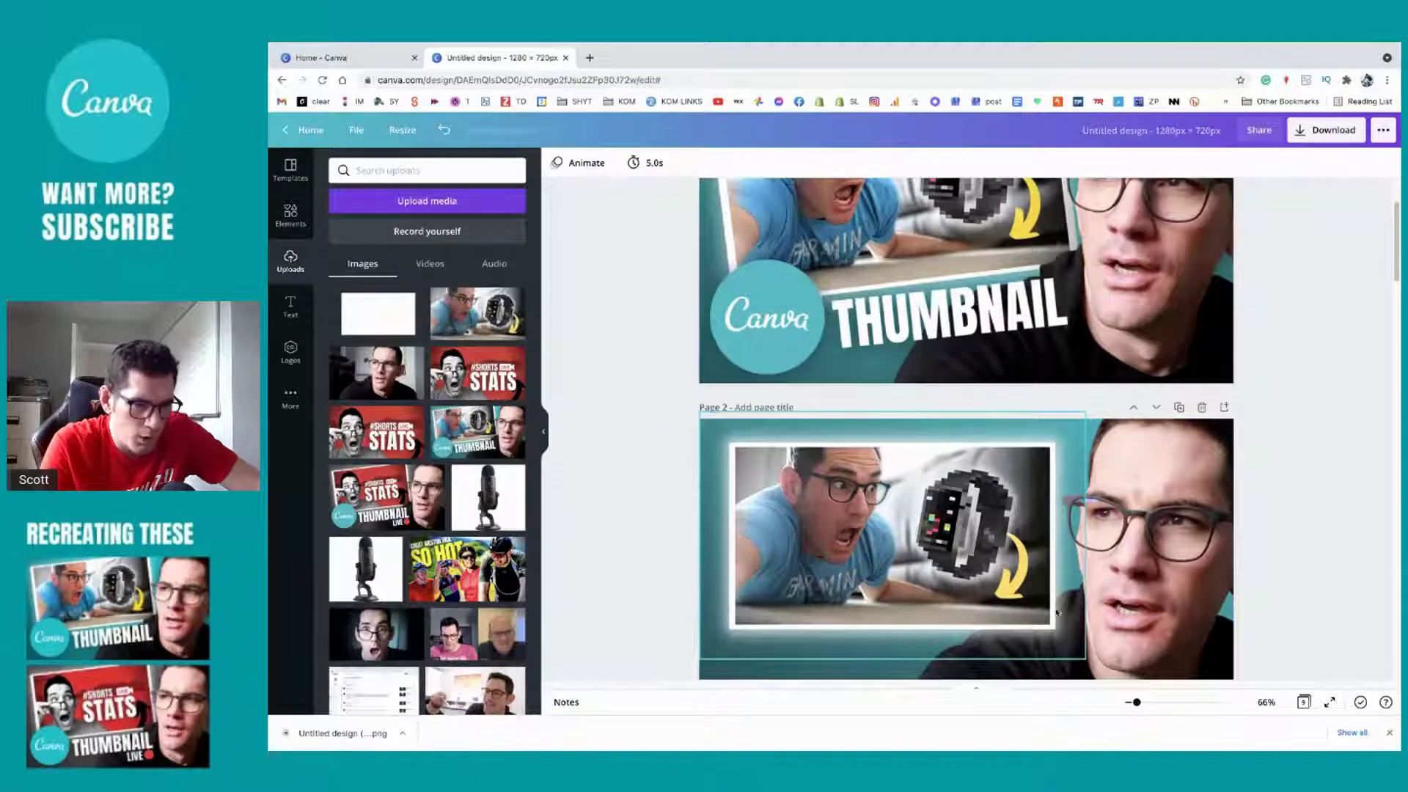
scroll(1056, 611, down, 1)
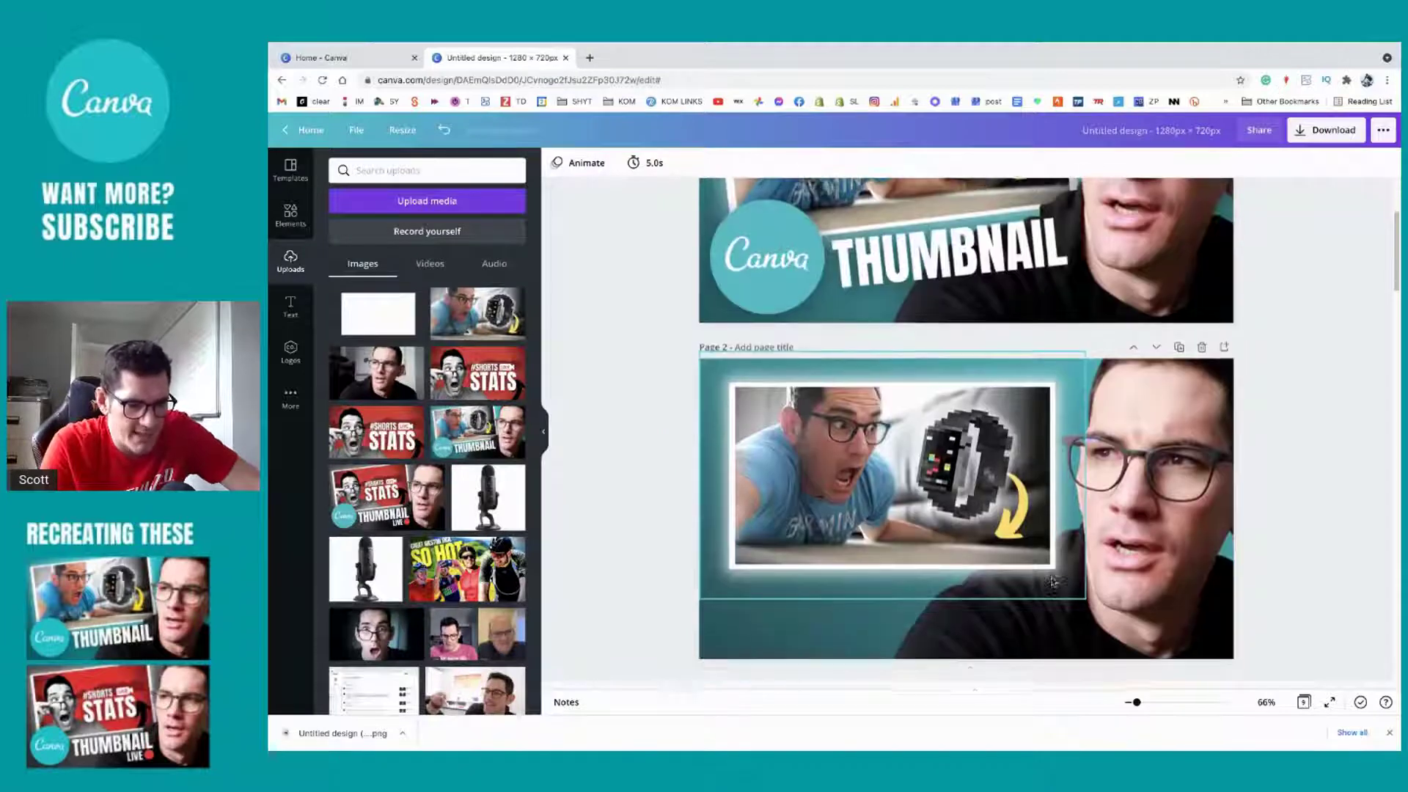
click(901, 479)
drag(944, 470, 1076, 571)
click(745, 418)
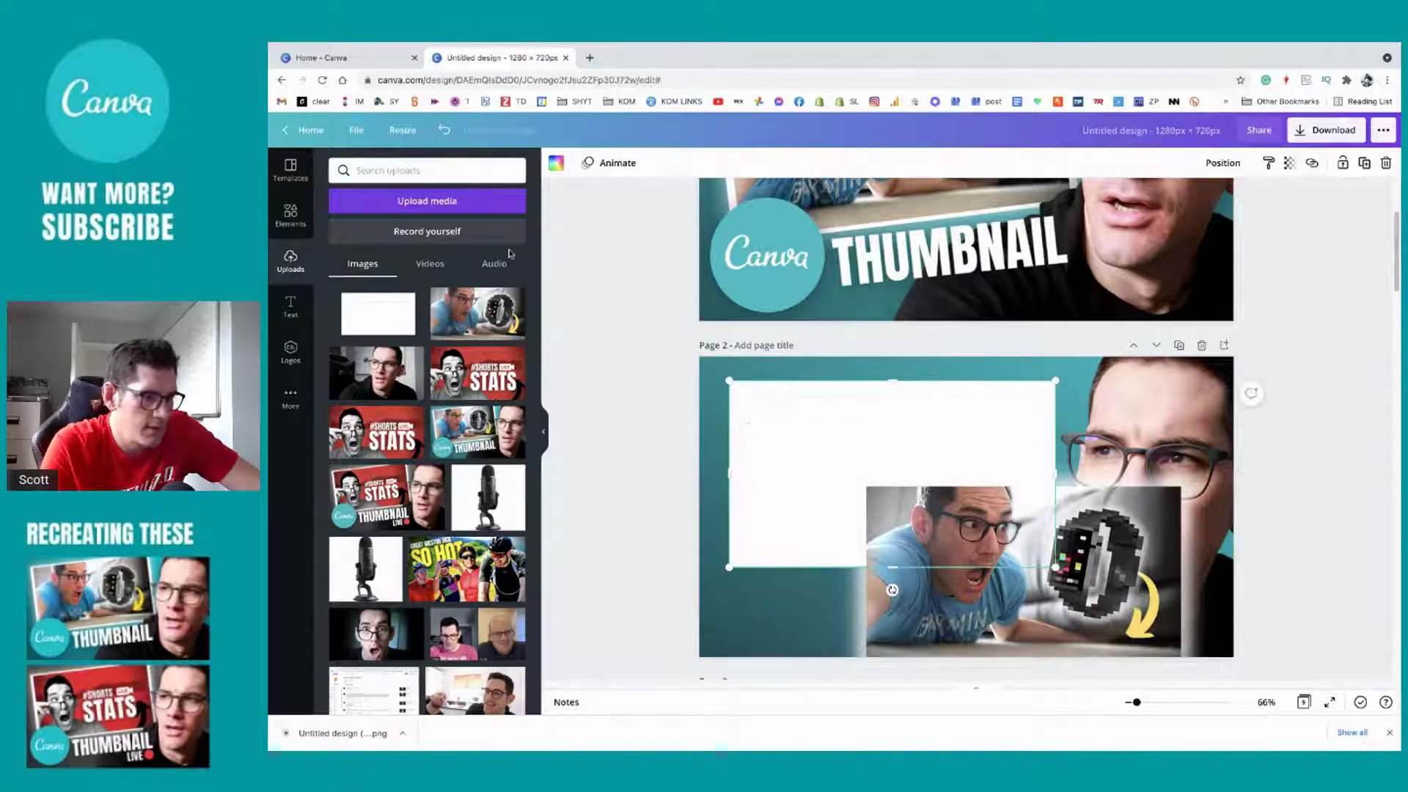
click(555, 166)
click(378, 236)
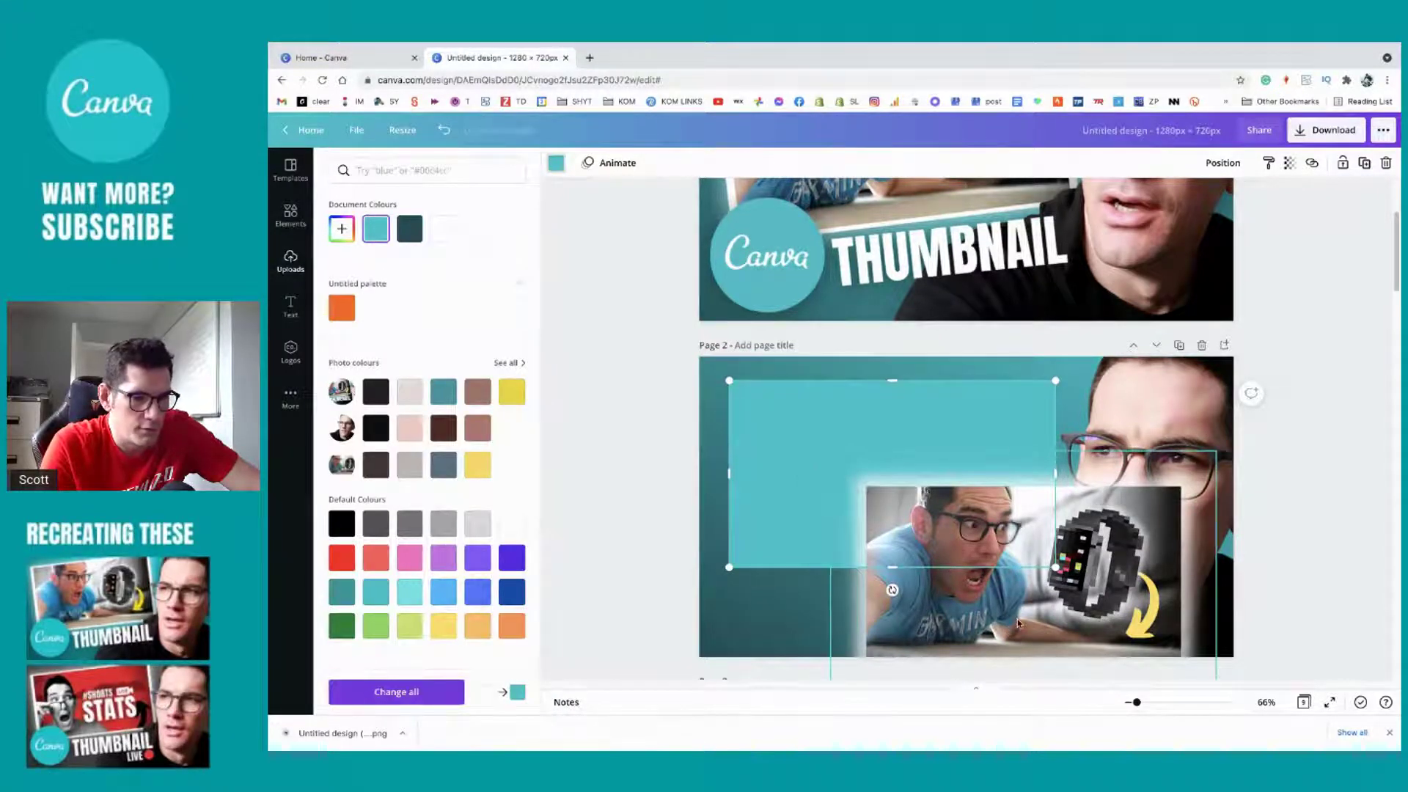
drag(1018, 624, 886, 519)
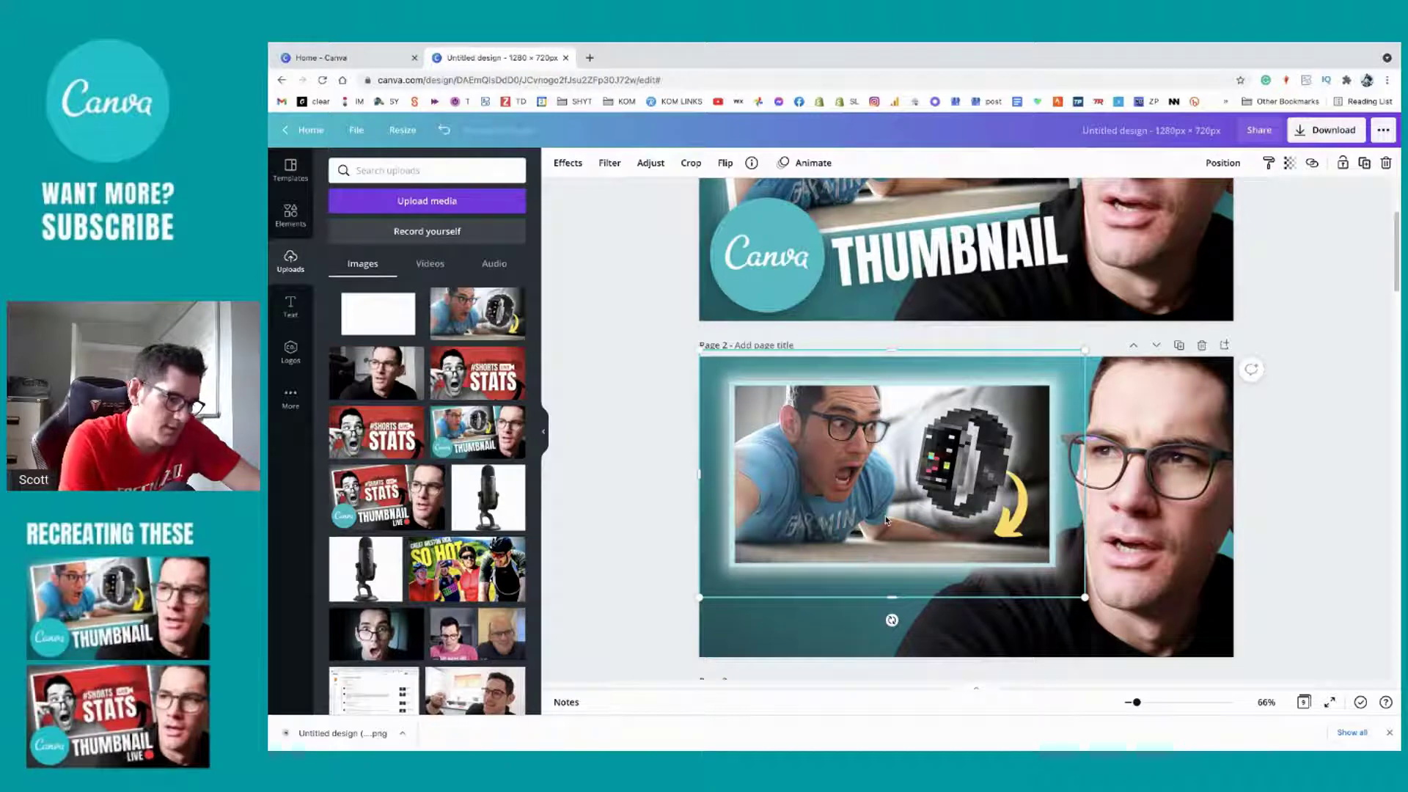
key(ctrl+z)
drag(886, 517, 886, 517)
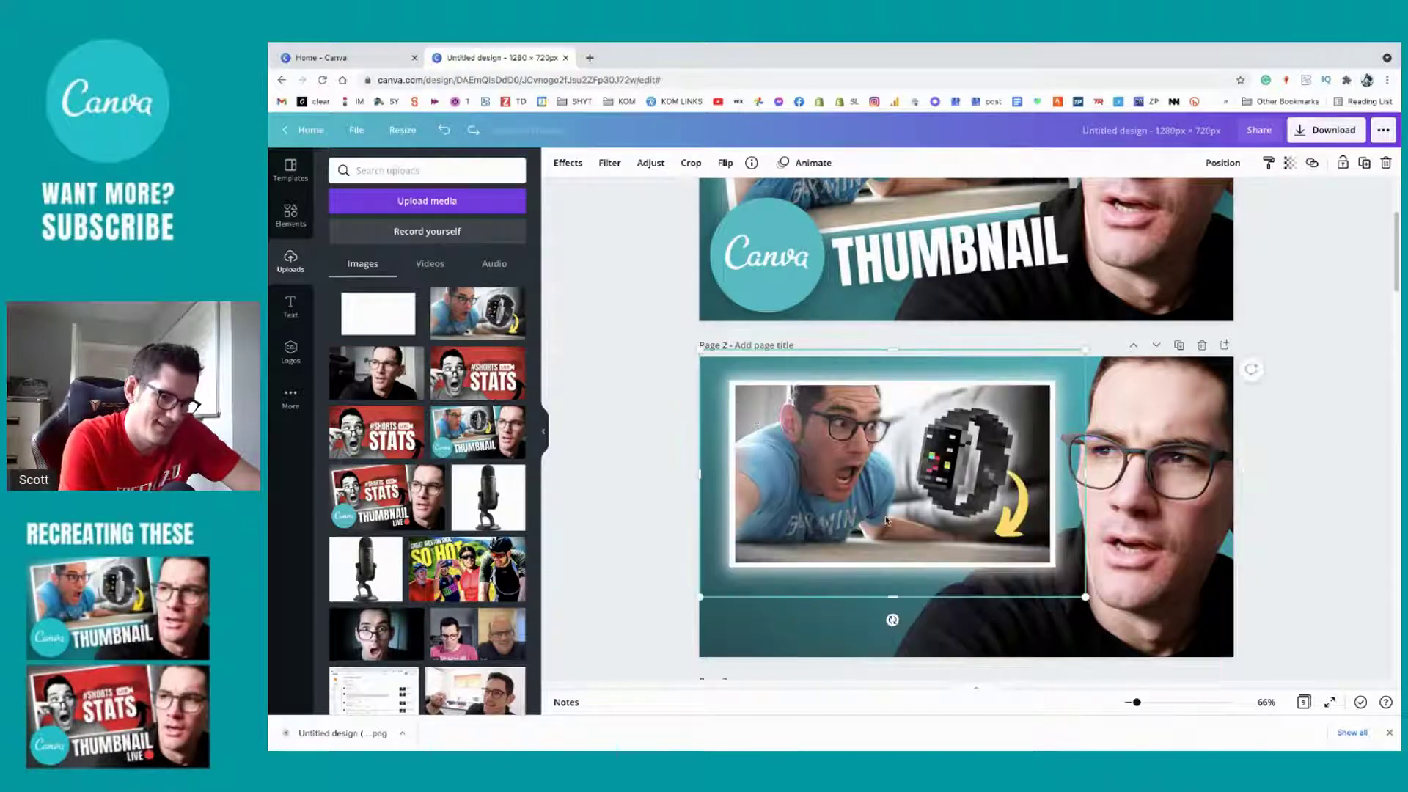
Step: Group the smartwatch photo on page 2 with its white border and shift the group slightly towards the portrait
scroll(896, 552, up, 3)
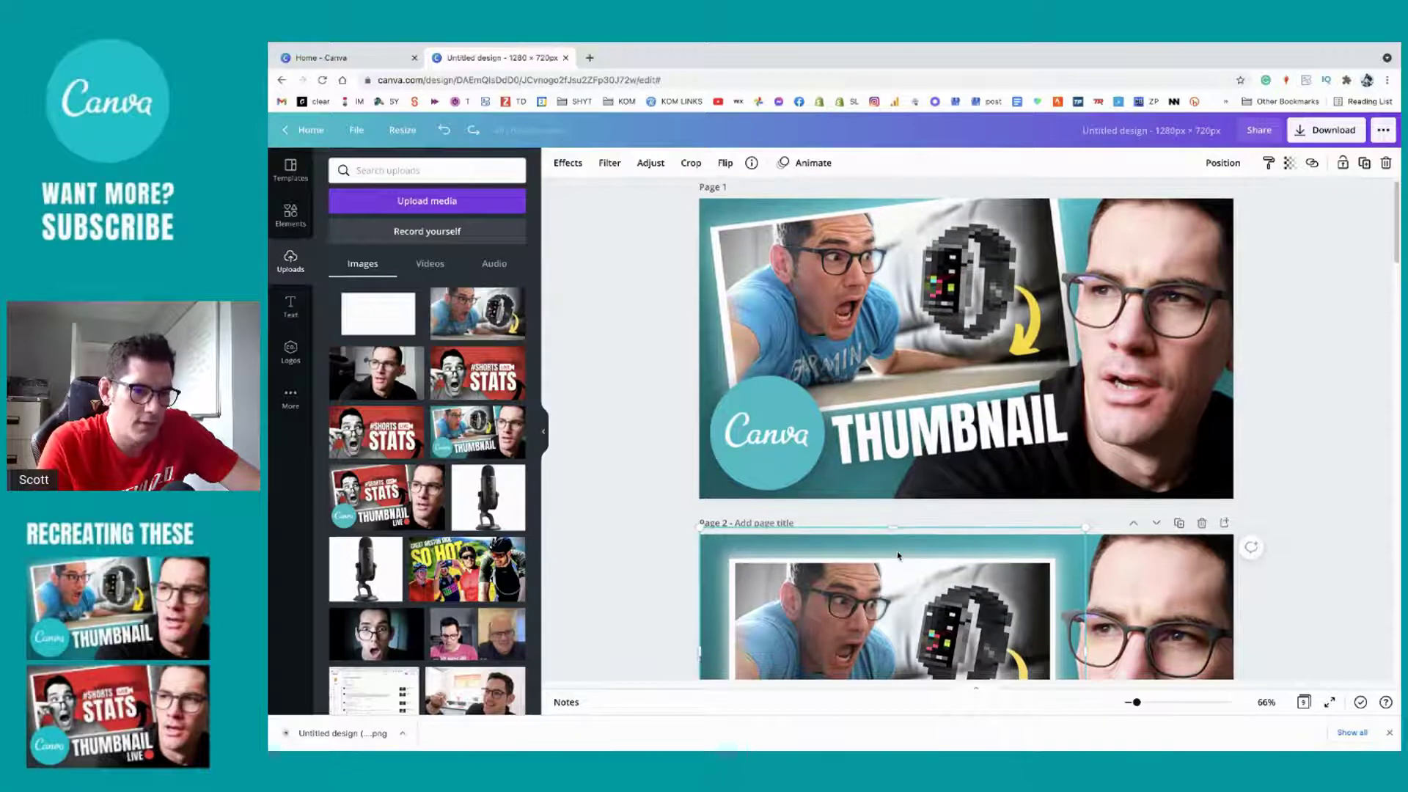
scroll(897, 556, down, 1)
scroll(898, 556, up, 1)
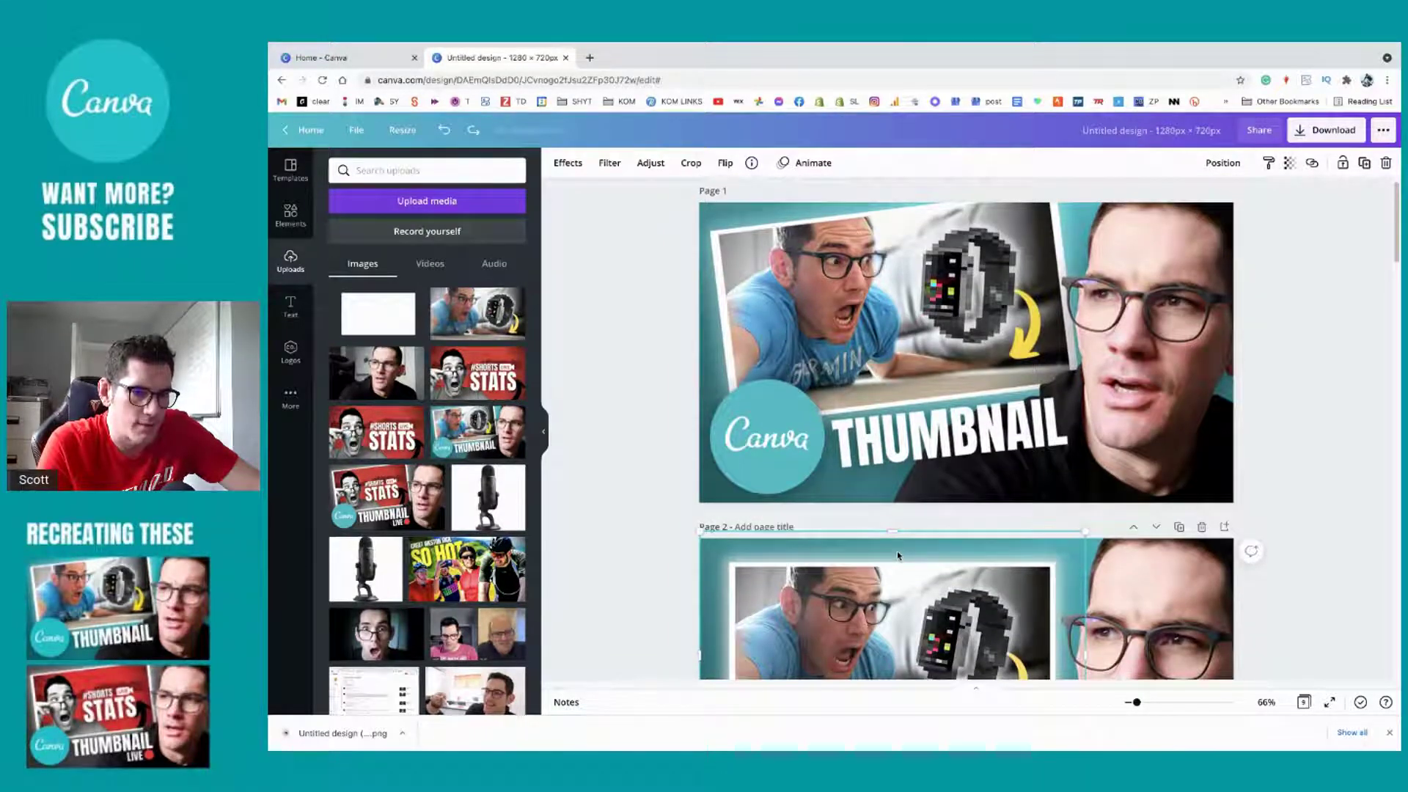
scroll(898, 556, down, 3)
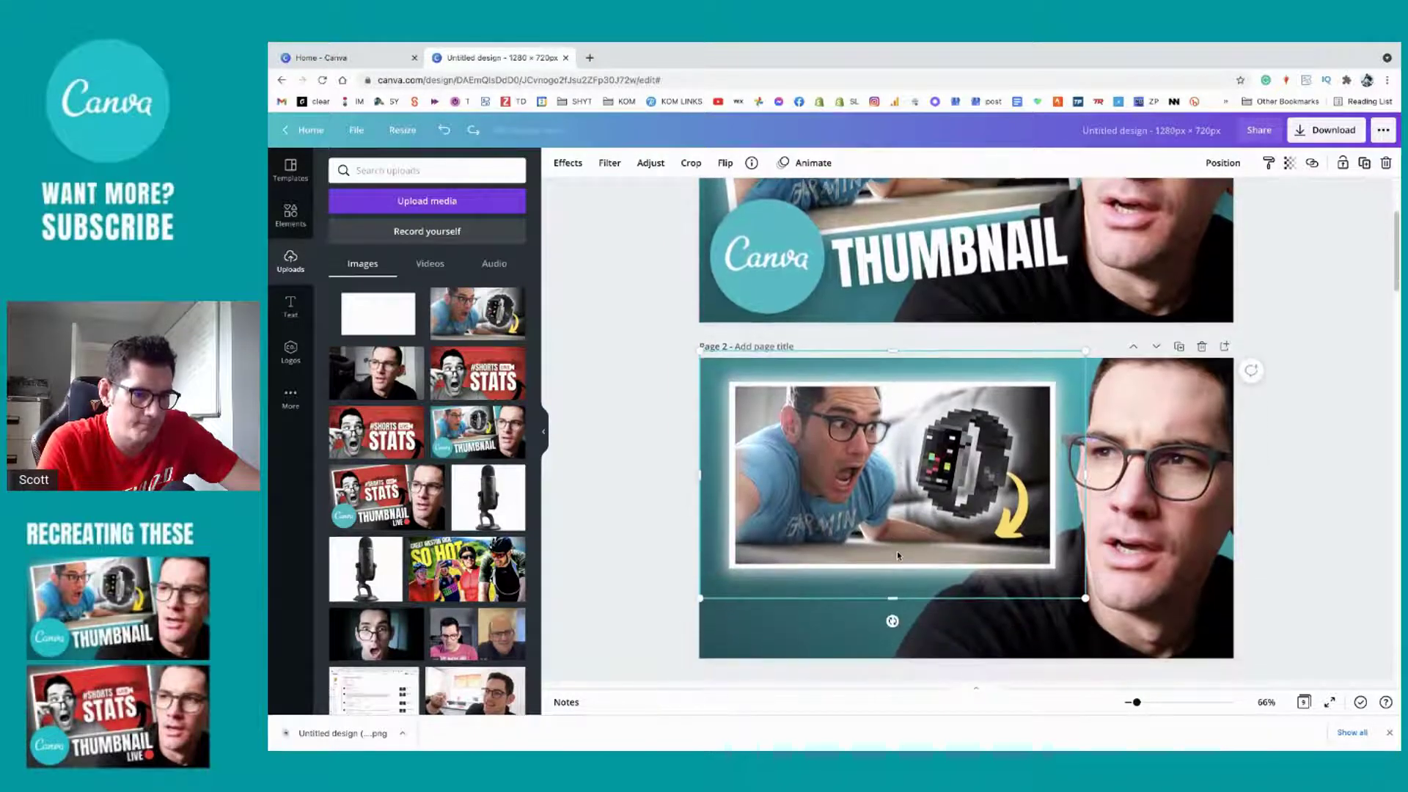
scroll(863, 536, up, 2)
scroll(864, 536, down, 3)
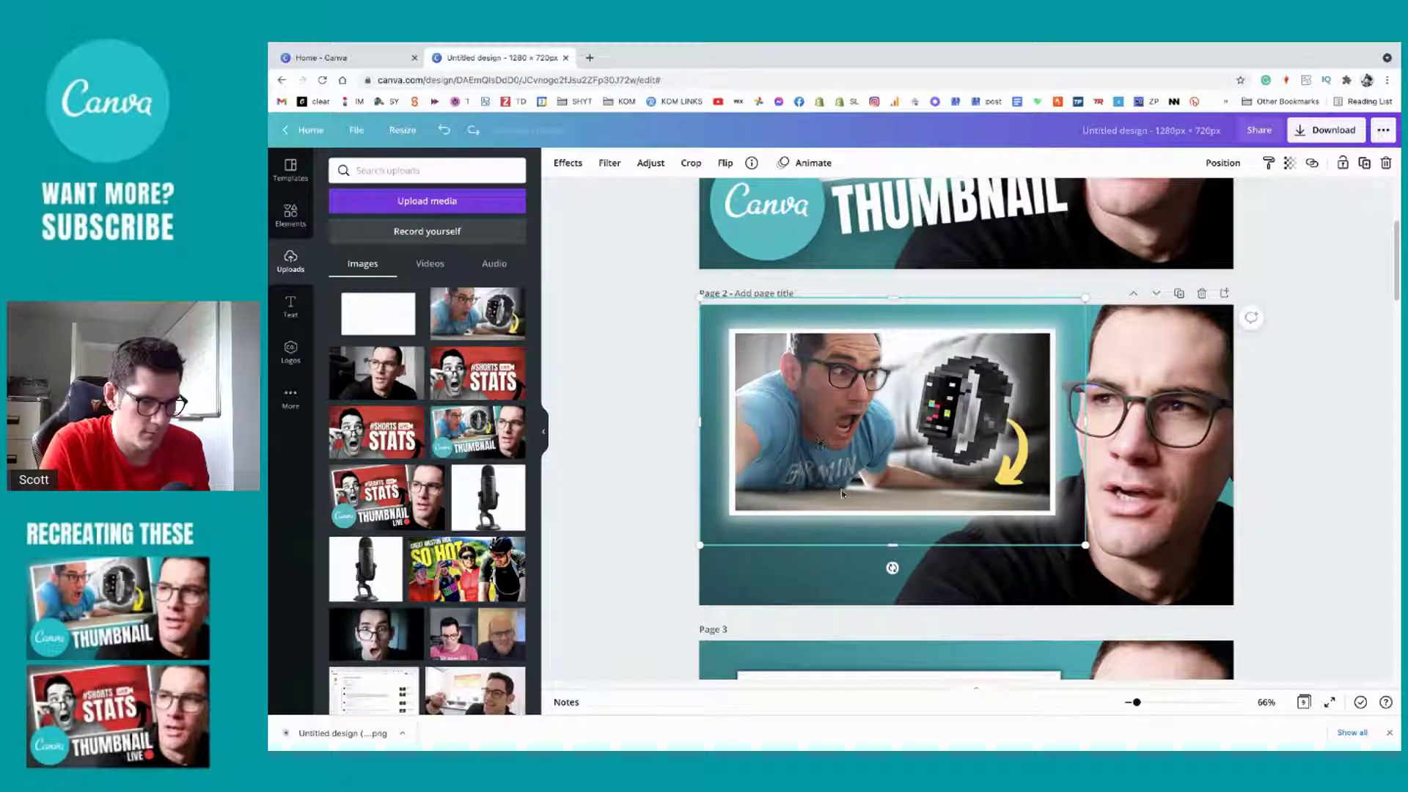
drag(843, 494, 961, 536)
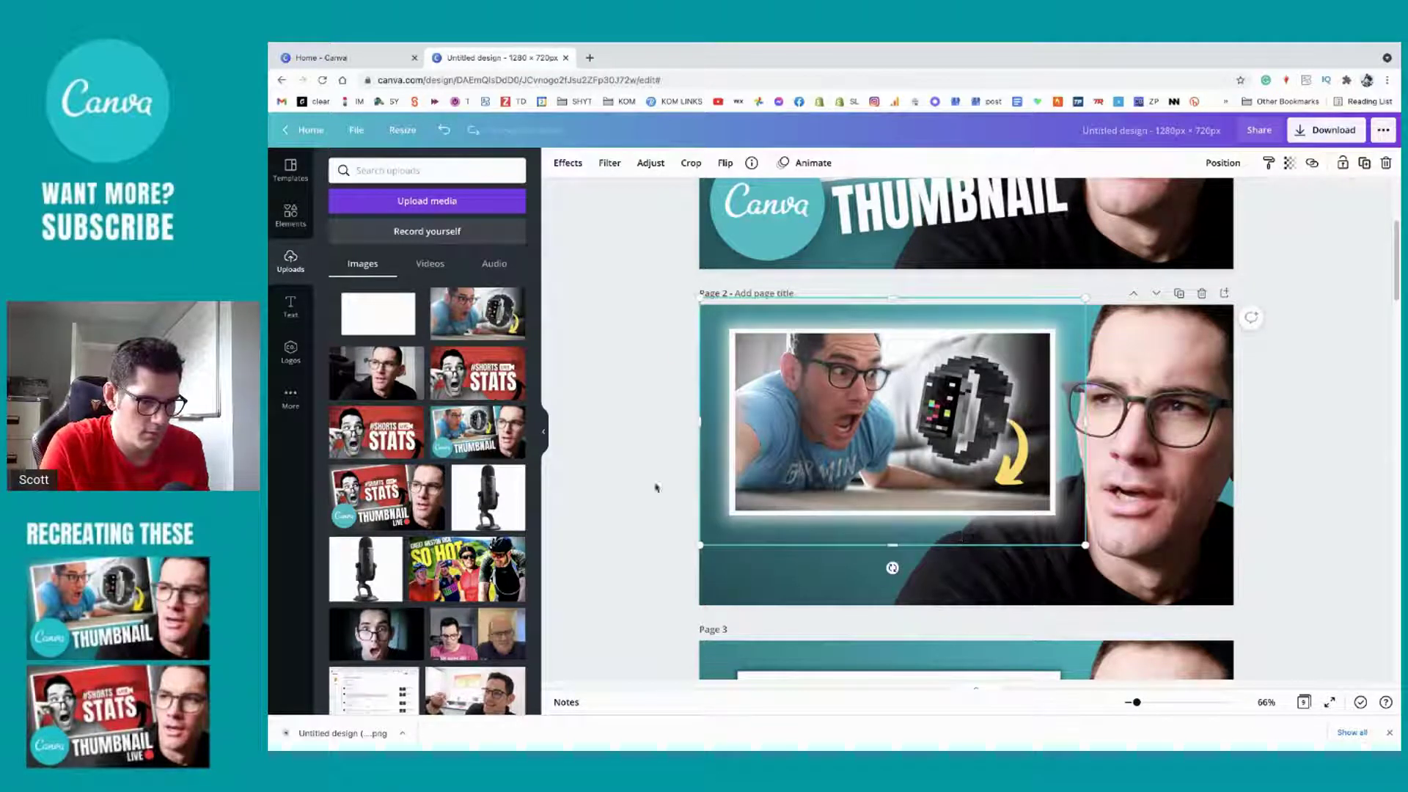
click(943, 479)
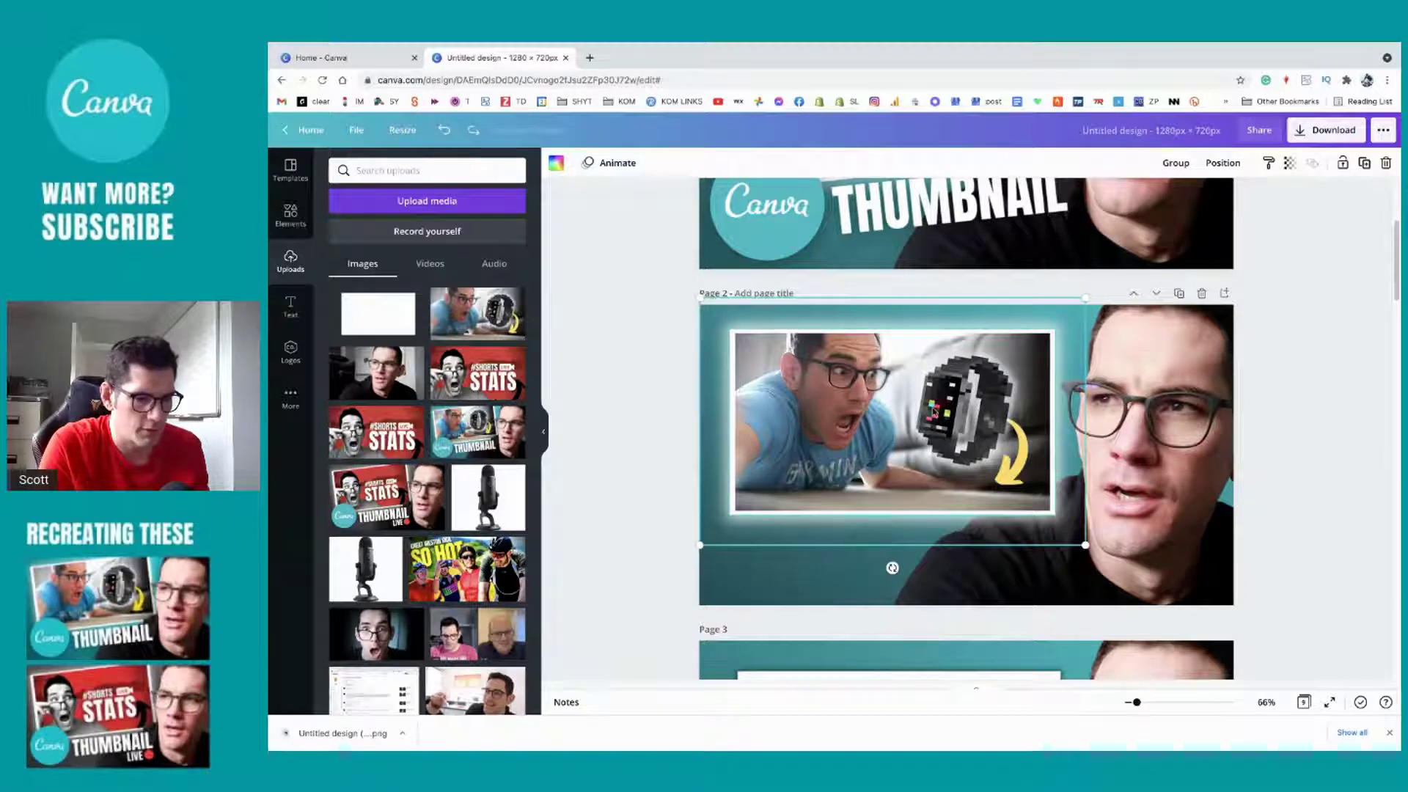
right_click(847, 418)
click(887, 631)
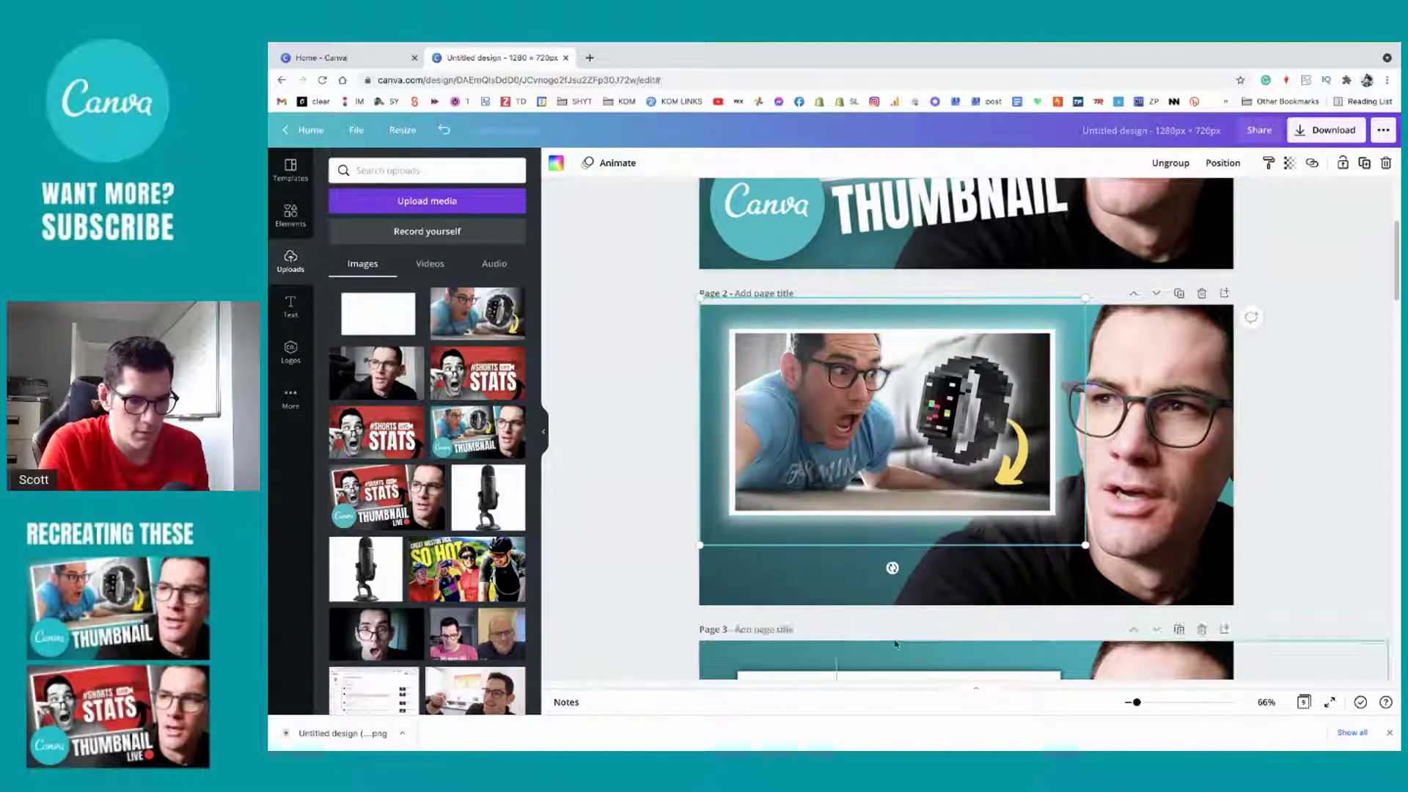
mouse_move(883, 438)
mouse_down()
mouse_move(896, 501)
mouse_move(899, 446)
mouse_up()
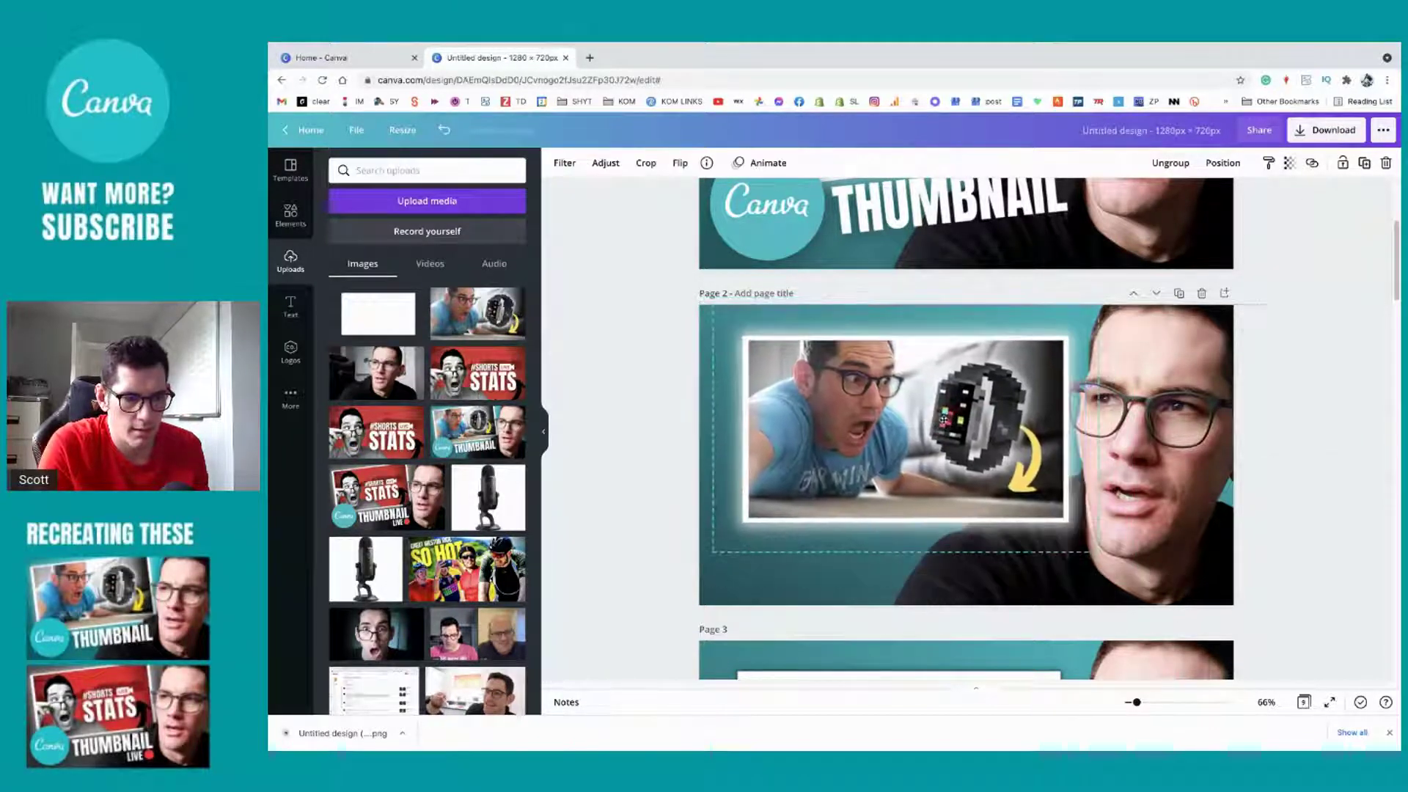
Step: Unlock the portrait on page 2 and send the bordered photo group backward so it sits behind the portrait
click(1198, 467)
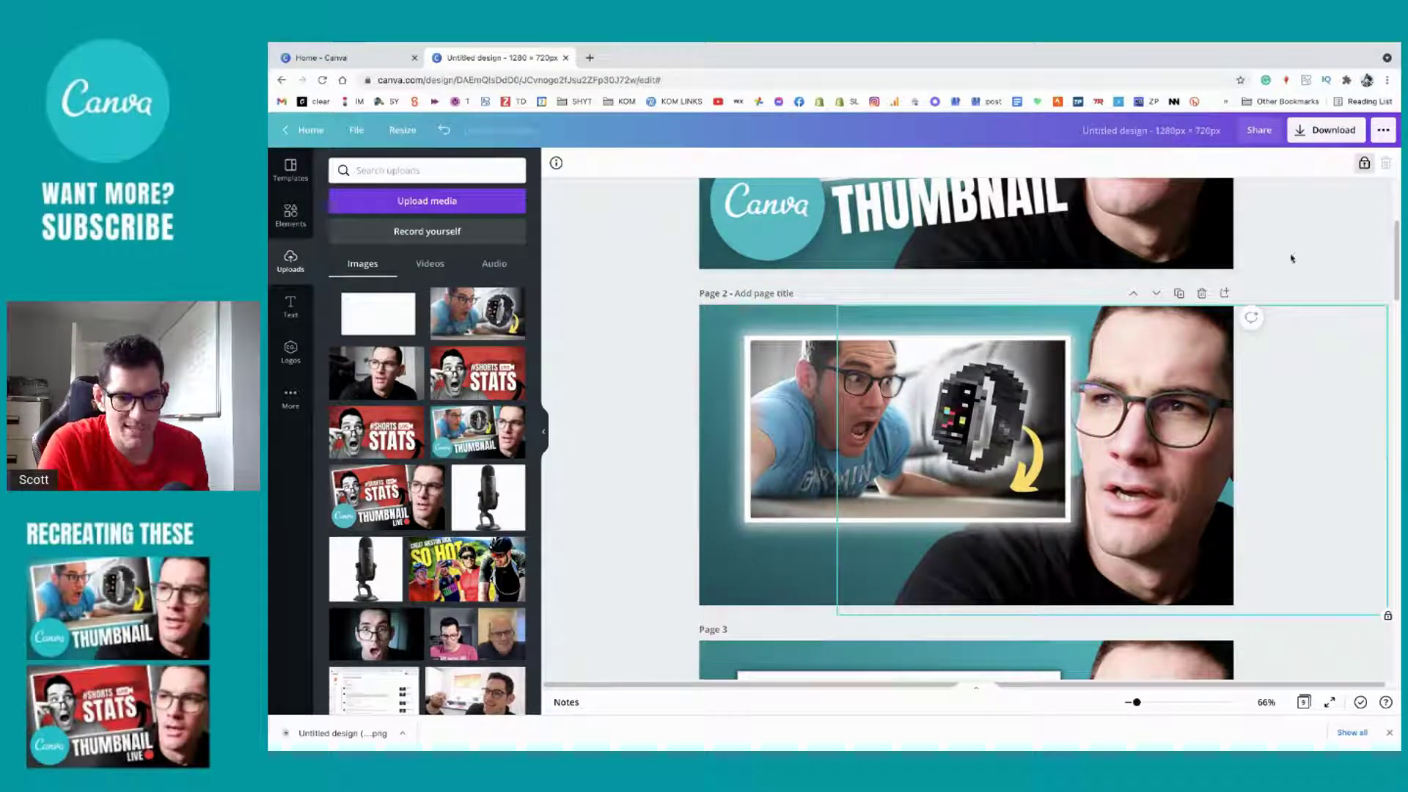
click(1363, 164)
click(835, 428)
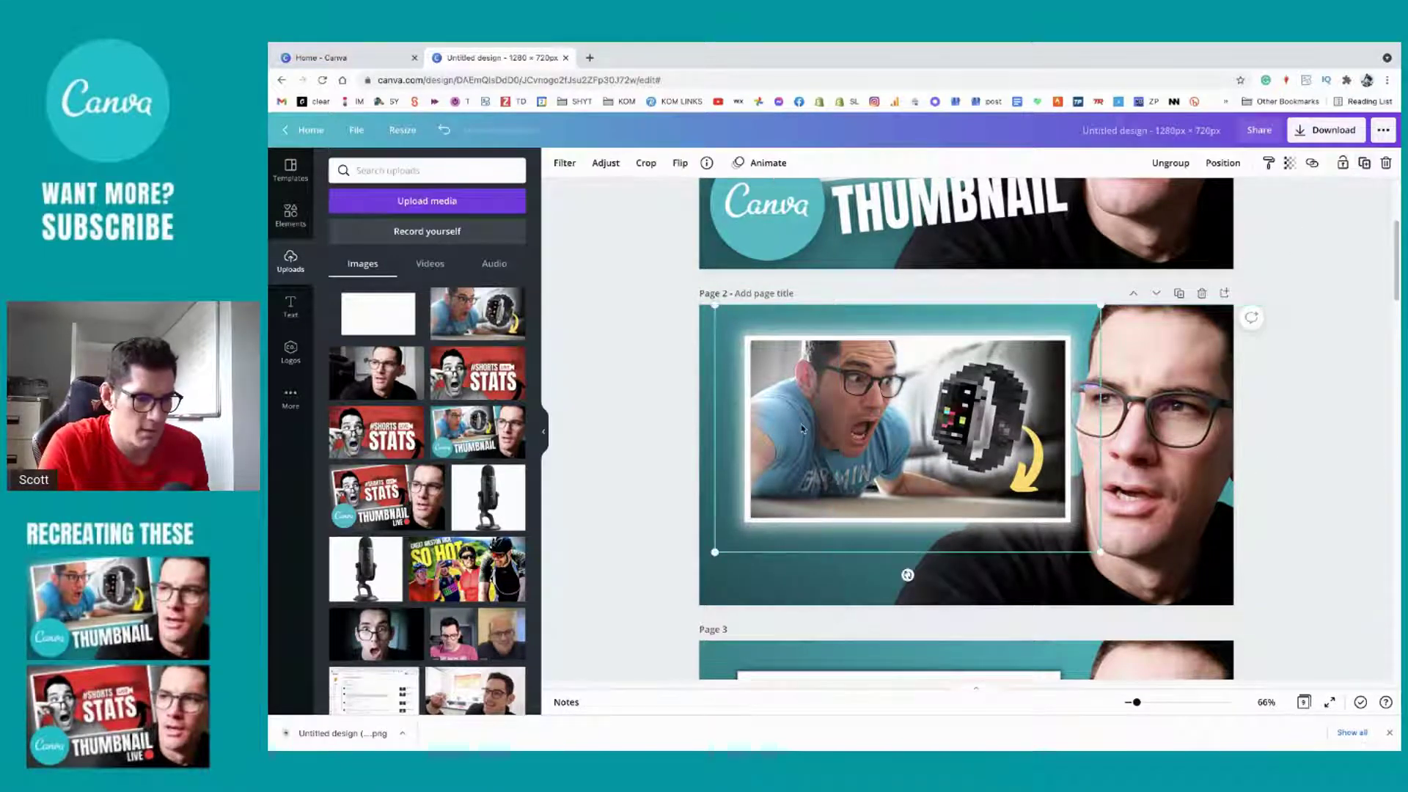
right_click(803, 430)
click(874, 556)
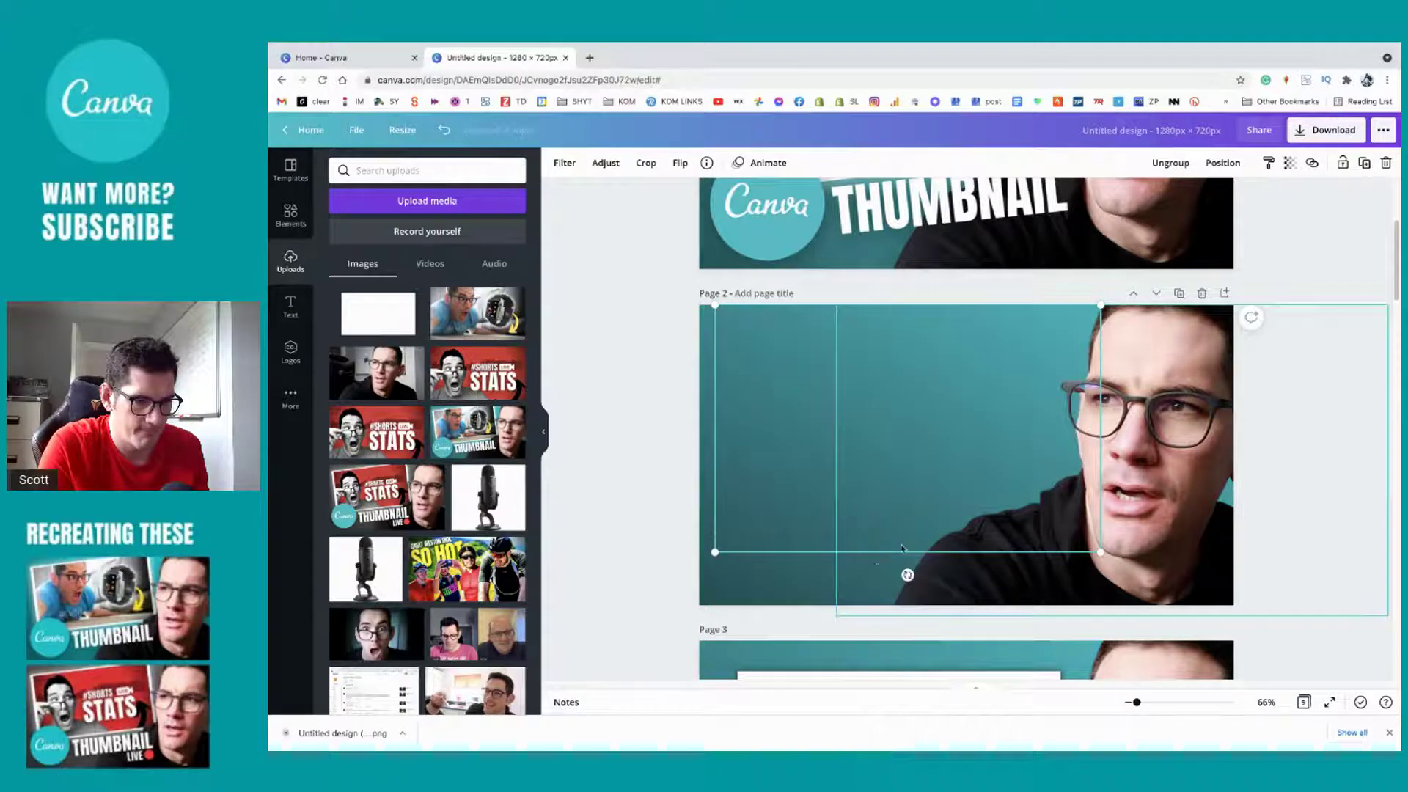
key(ctrl+z)
right_click(823, 455)
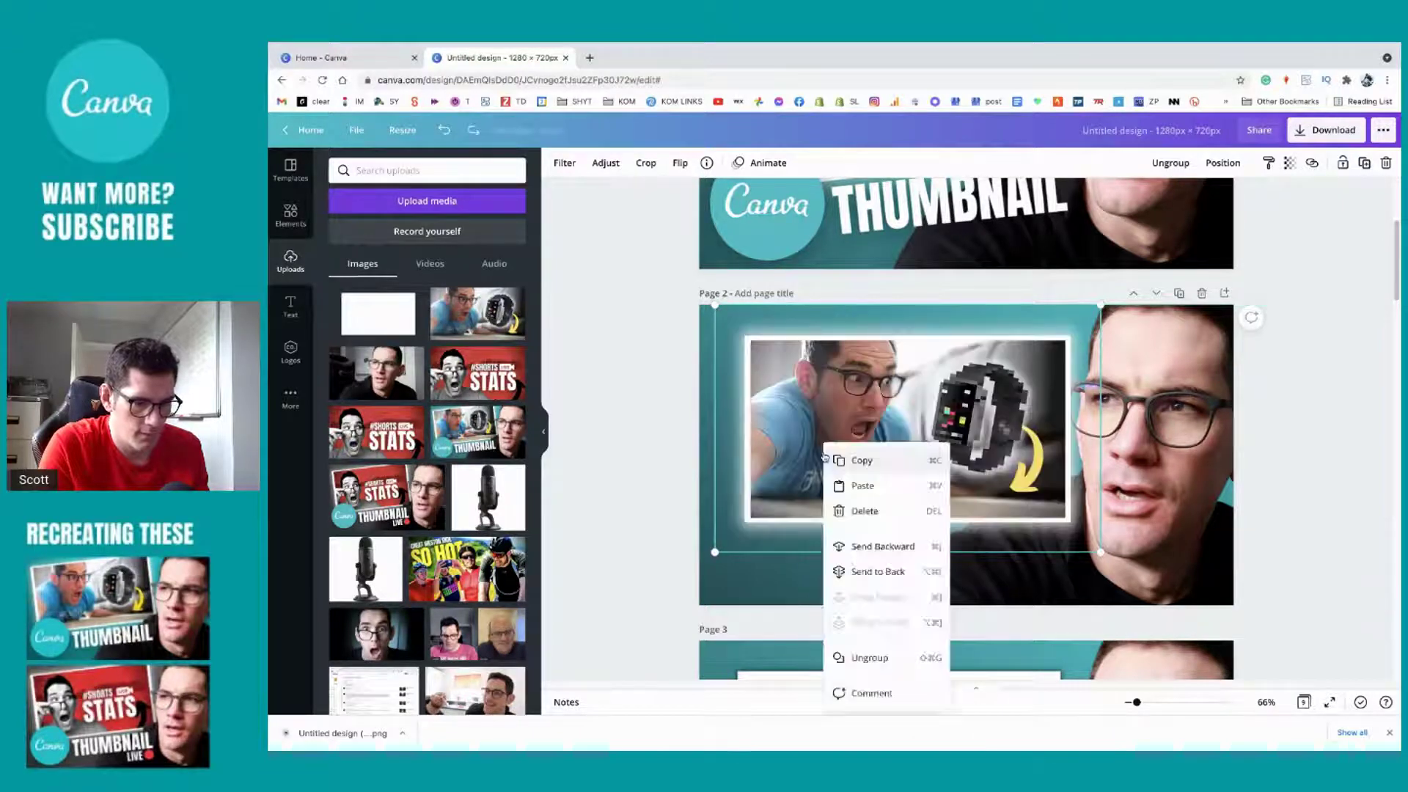
click(900, 552)
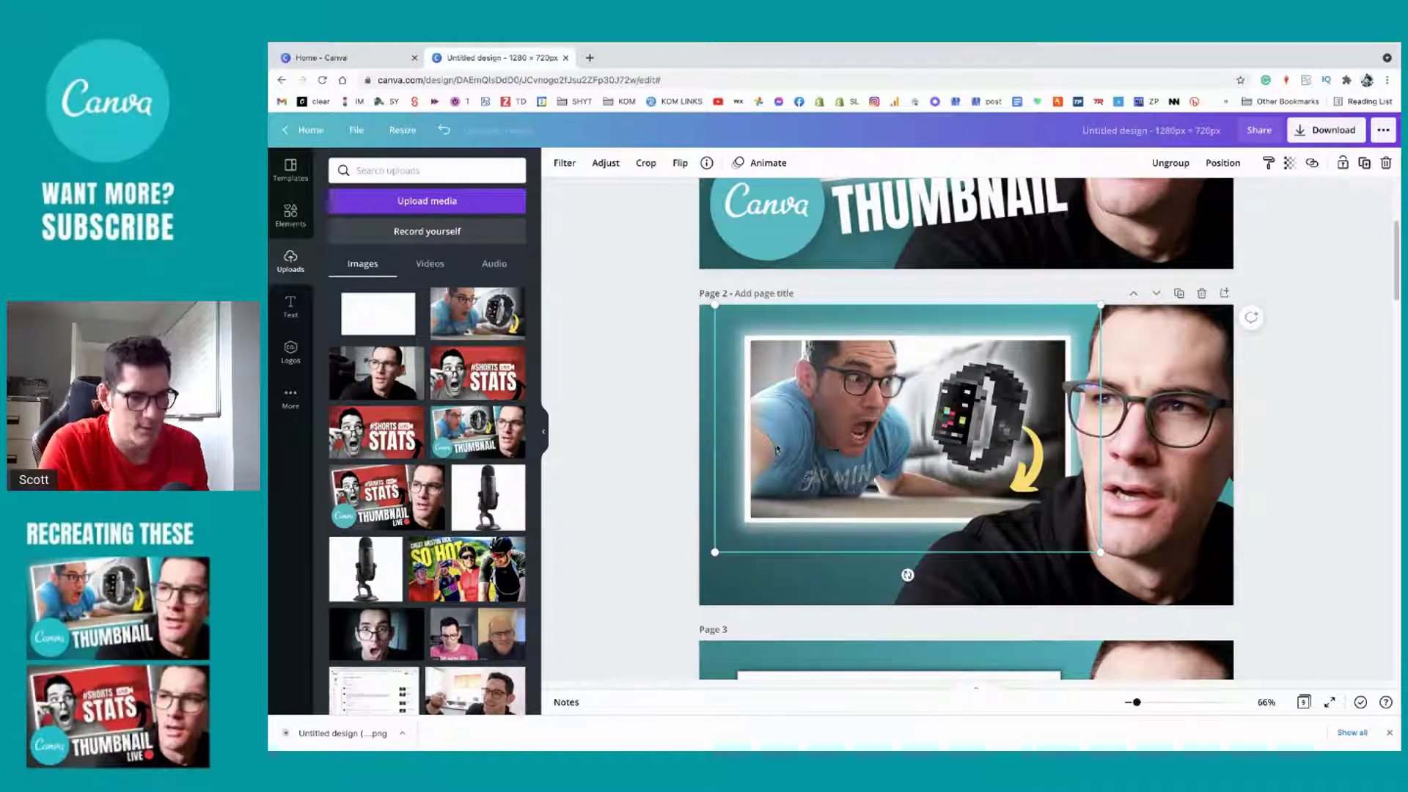
Step: Reposition the bordered photo group on page 2 and tilt it slightly counterclockwise to match the page 1 thumbnail
drag(781, 454, 763, 461)
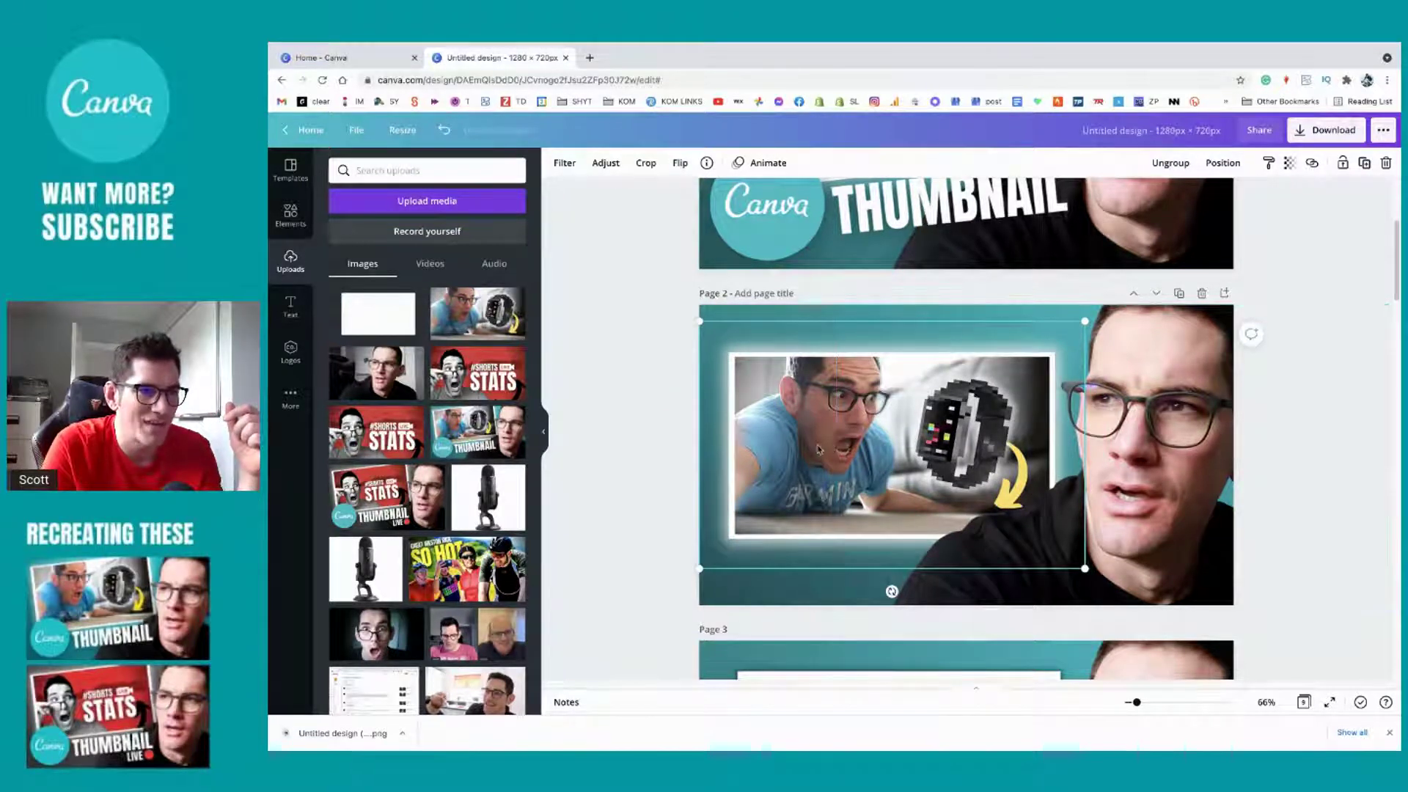
drag(820, 449, 825, 428)
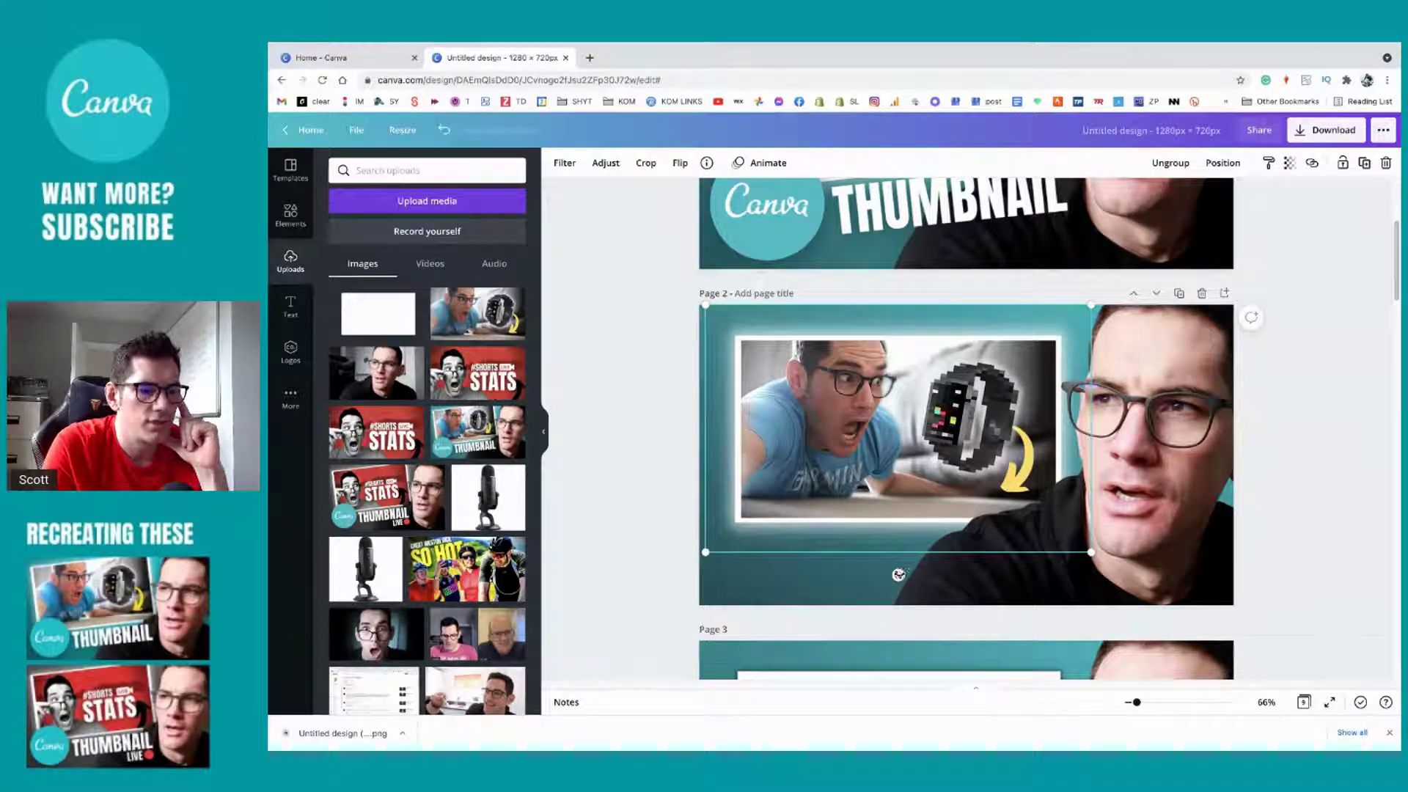
drag(898, 575, 912, 571)
scroll(1093, 510, up, 3)
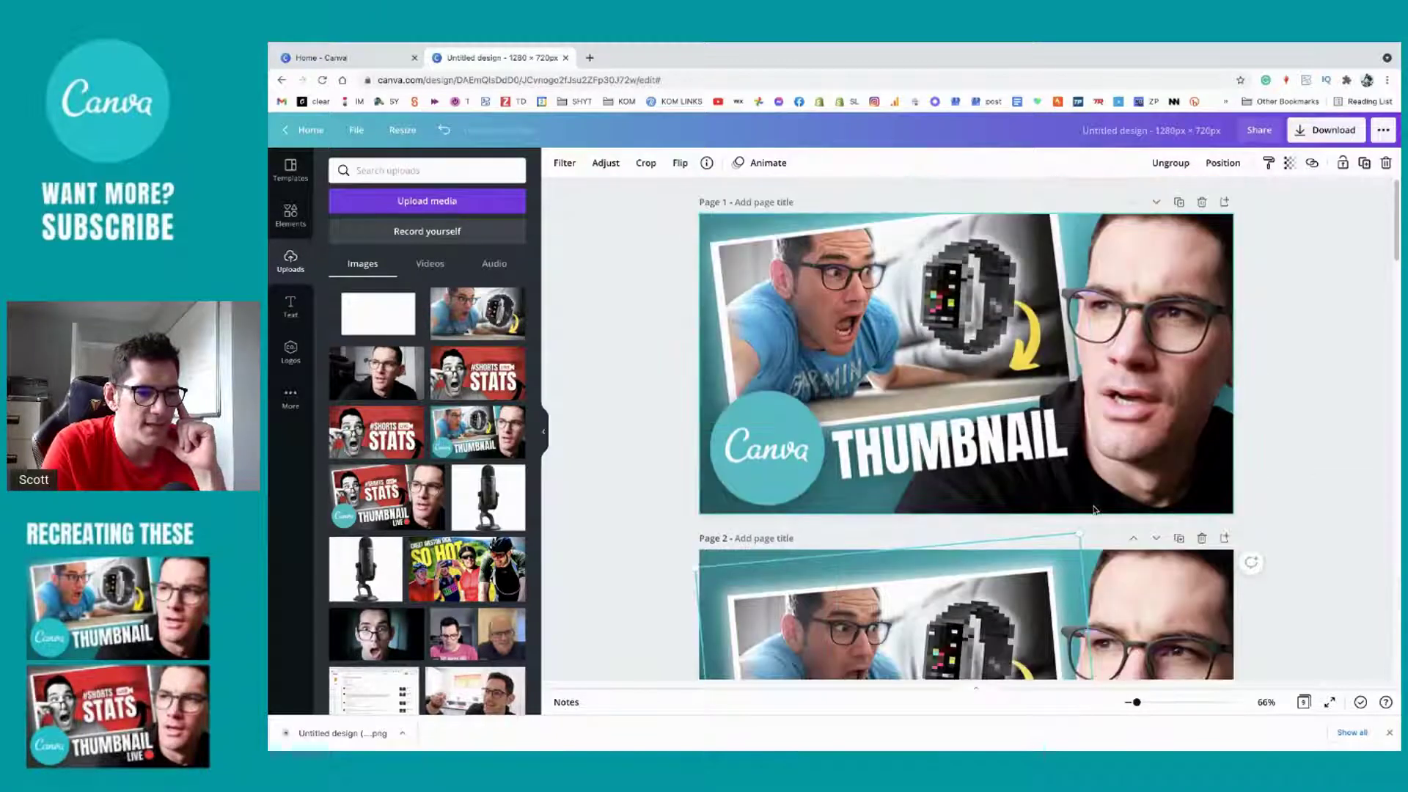
Step: Undo and redo the last change to the bordered photo group on page 2 and shift the group slightly left
scroll(1093, 510, down, 1)
key(ctrl+z)
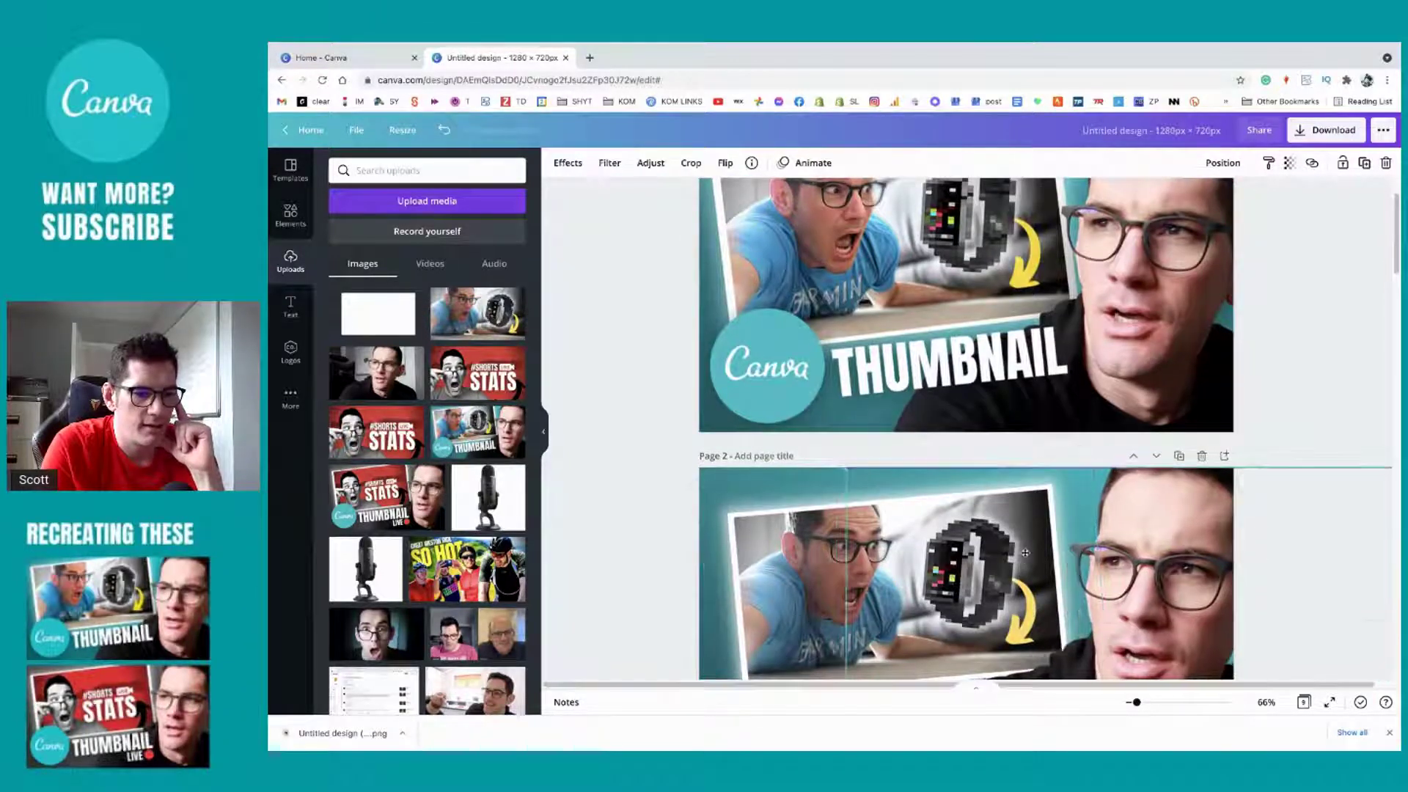
key(ctrl+y)
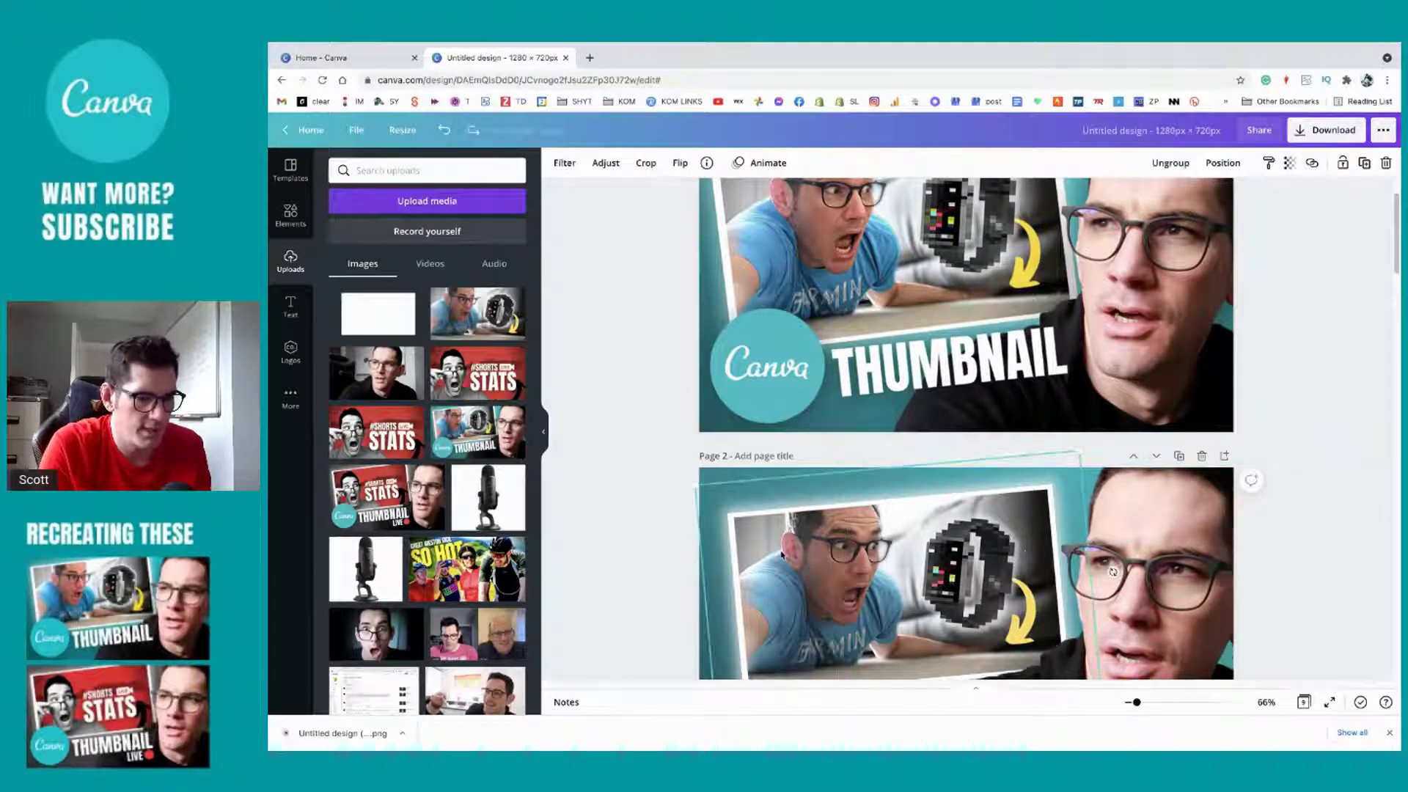
mouse_move(784, 563)
mouse_down()
mouse_move(811, 555)
mouse_move(796, 556)
mouse_up()
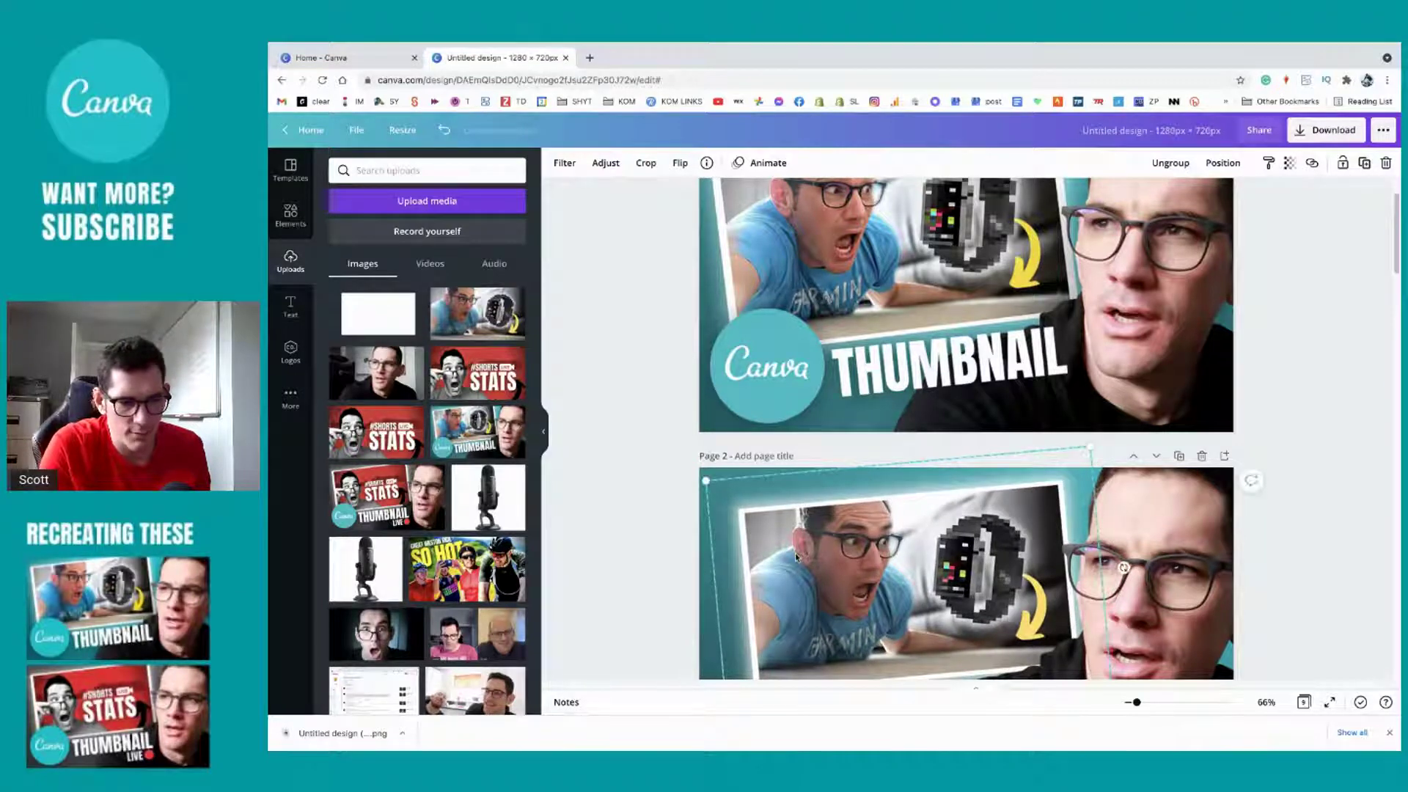
scroll(796, 555, down, 2)
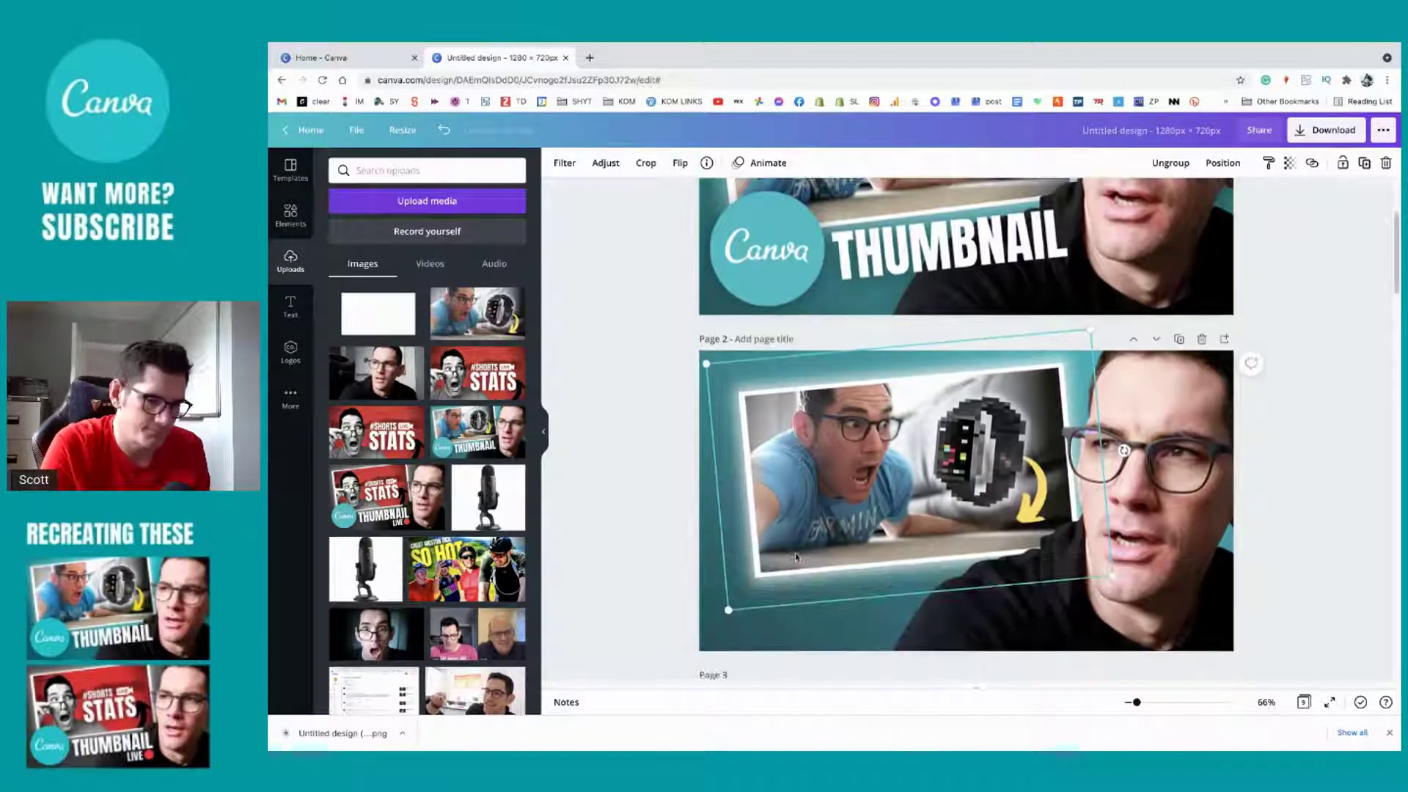
drag(808, 513, 793, 509)
Step: Enlarge the bordered photo group on page 2 slightly and reposition it against the page 1 thumbnail
click(841, 514)
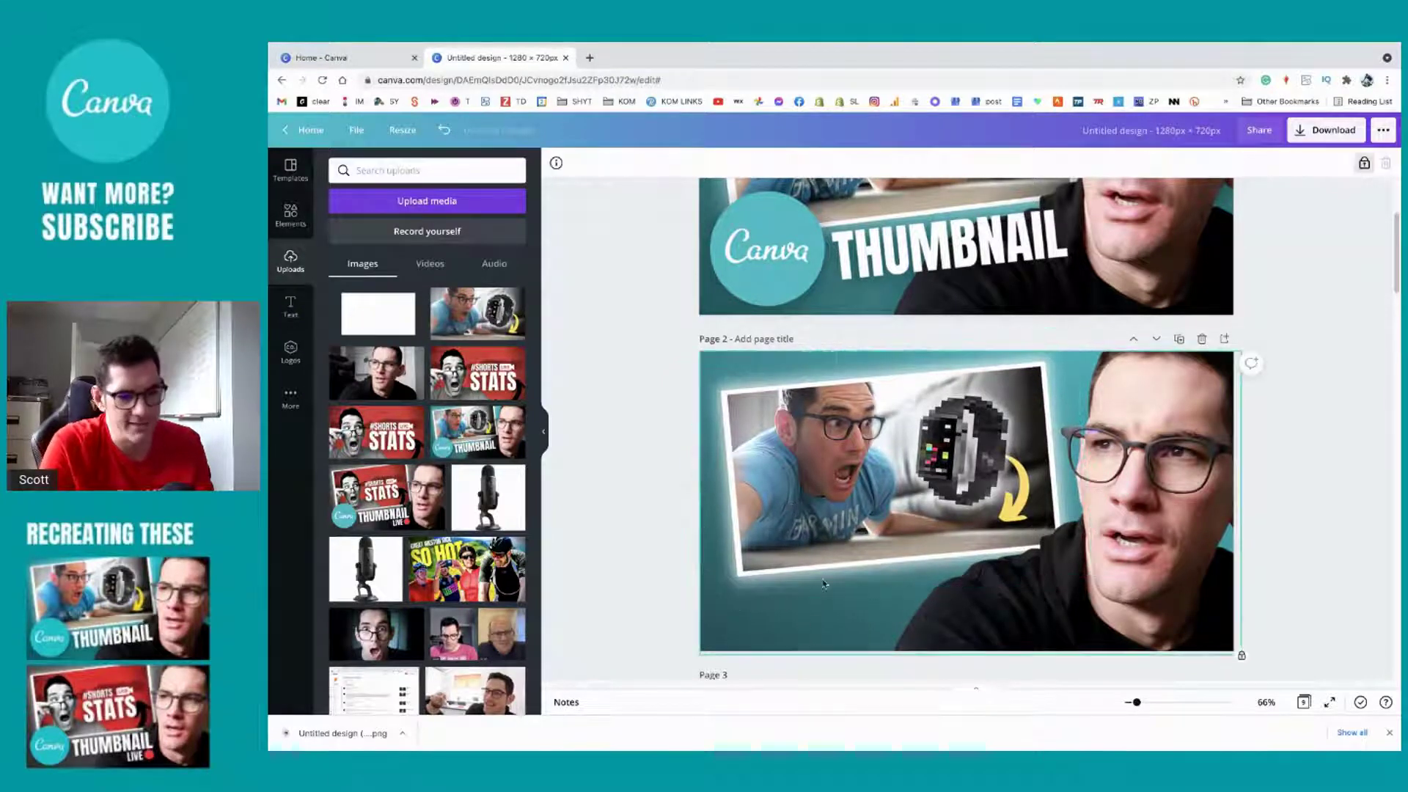
click(841, 515)
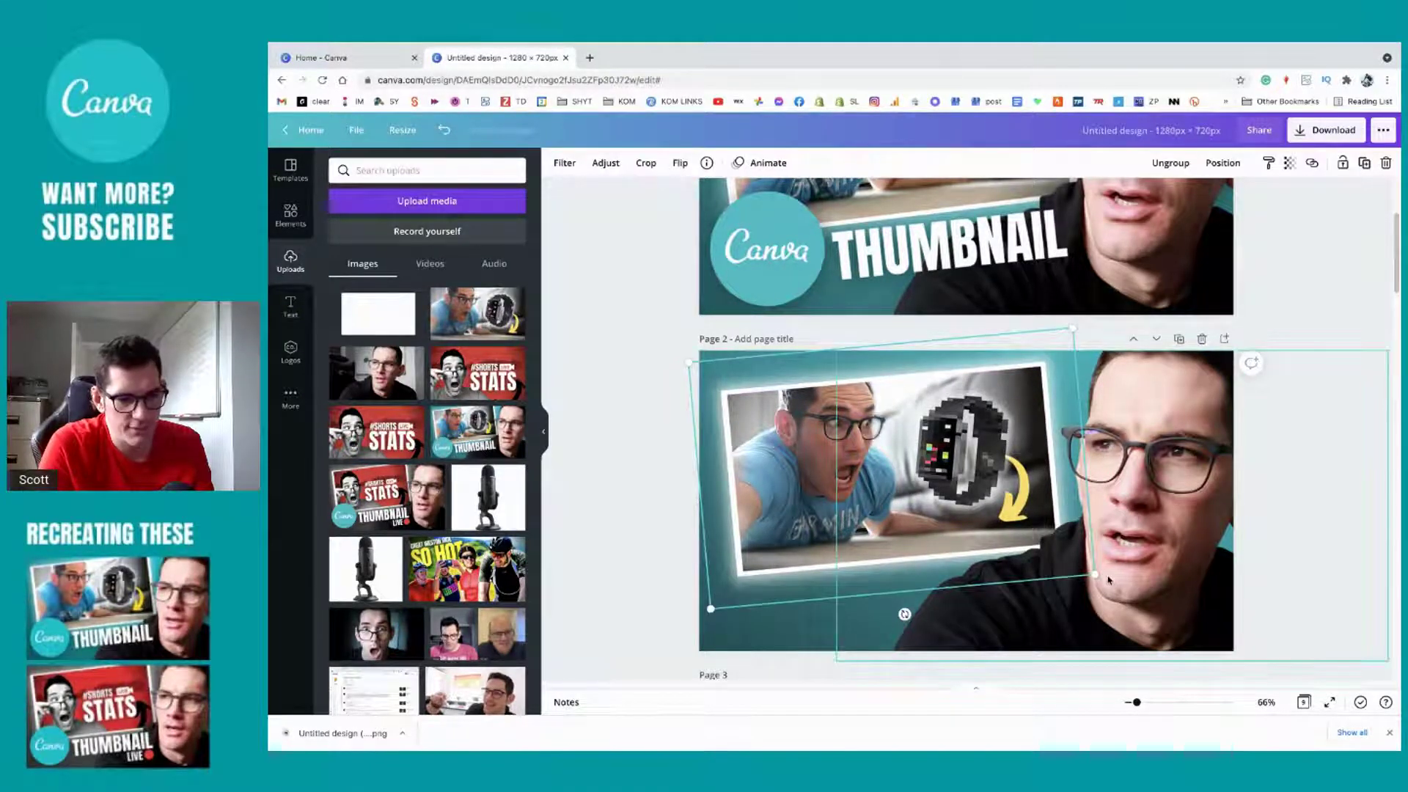
drag(1102, 570, 1112, 577)
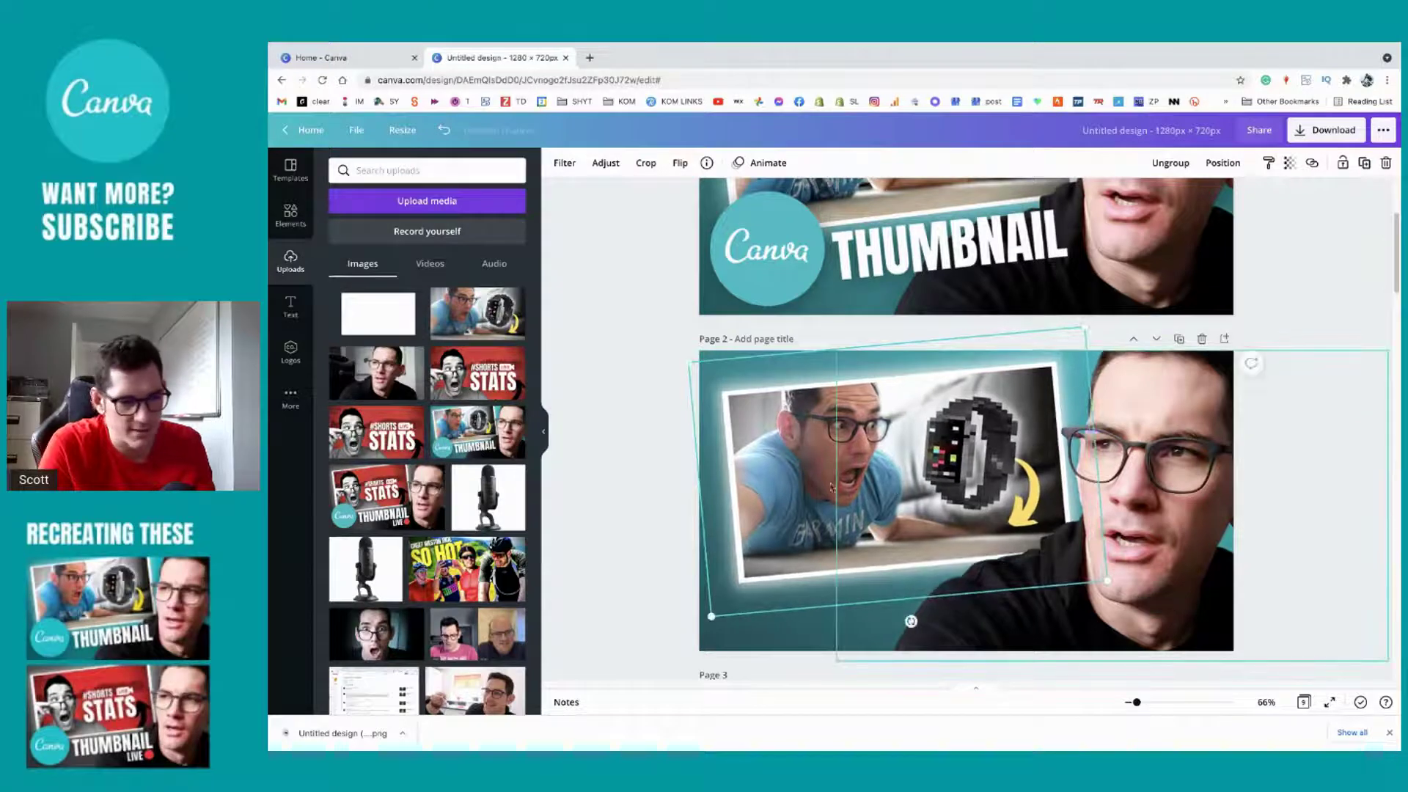
mouse_move(792, 470)
mouse_down()
mouse_move(877, 461)
mouse_move(790, 460)
mouse_up()
scroll(790, 514, up, 2)
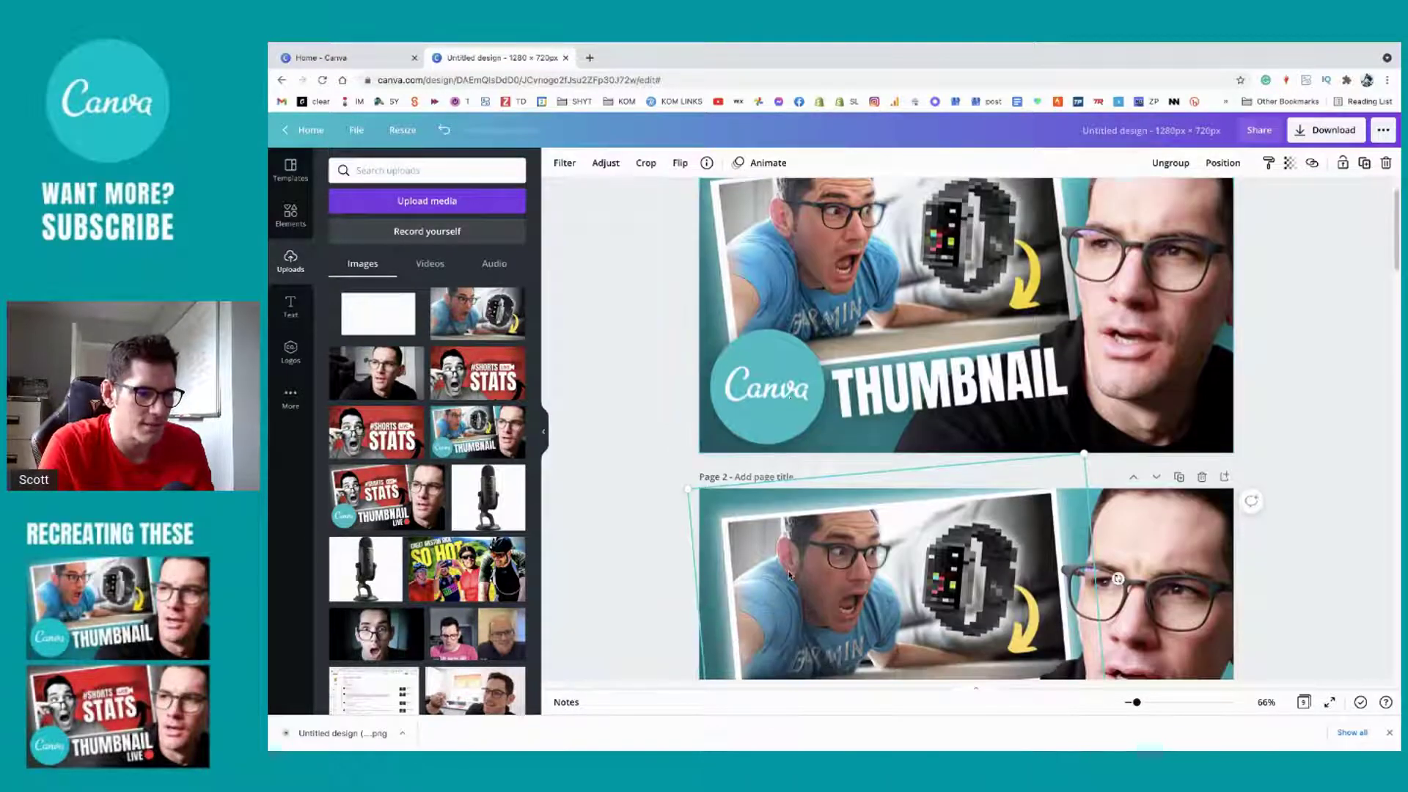
drag(789, 575, 781, 579)
scroll(782, 580, up, 1)
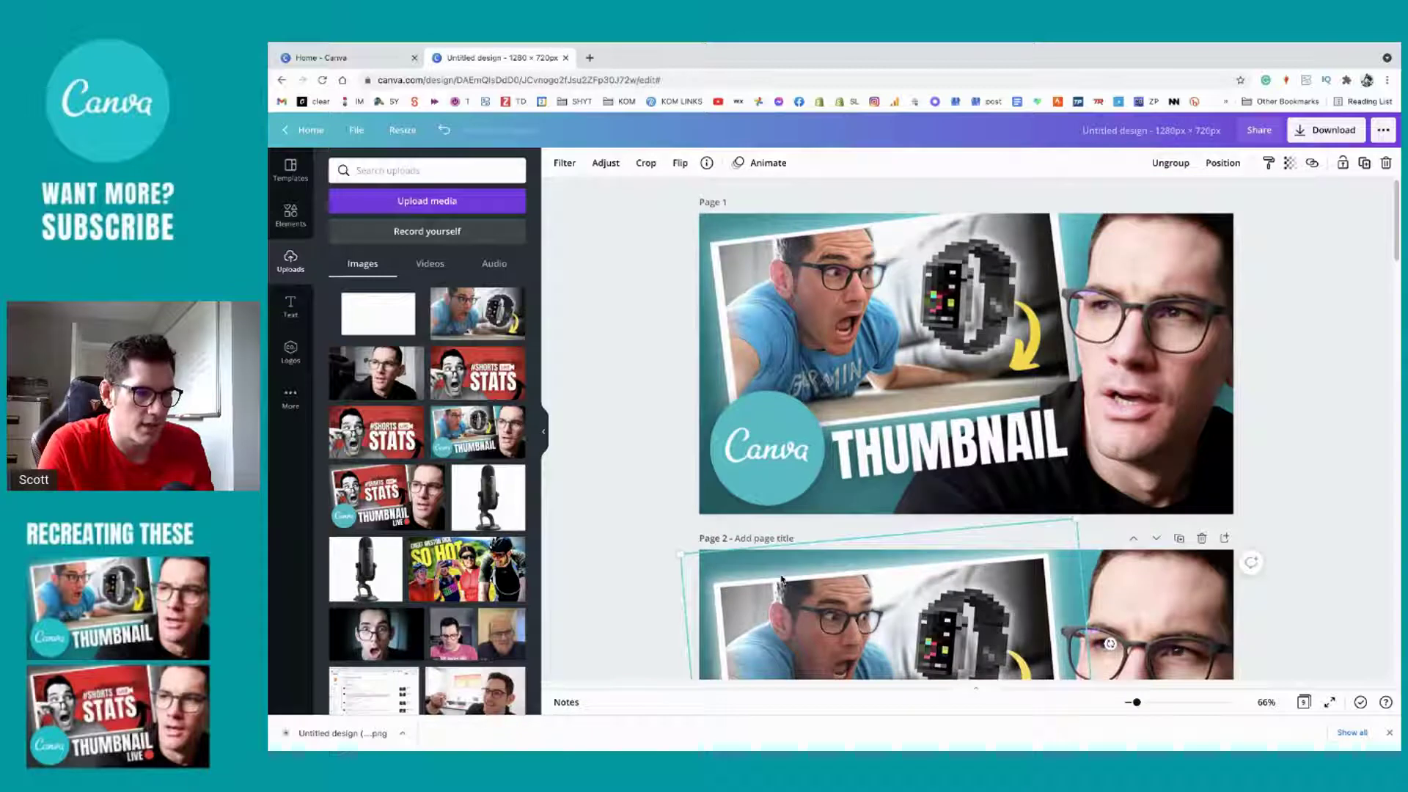
Step: Zoom the canvas out to 57% and tilt the bordered photo group on page 2 slightly more counterclockwise
drag(1137, 701, 1133, 702)
scroll(875, 567, down, 1)
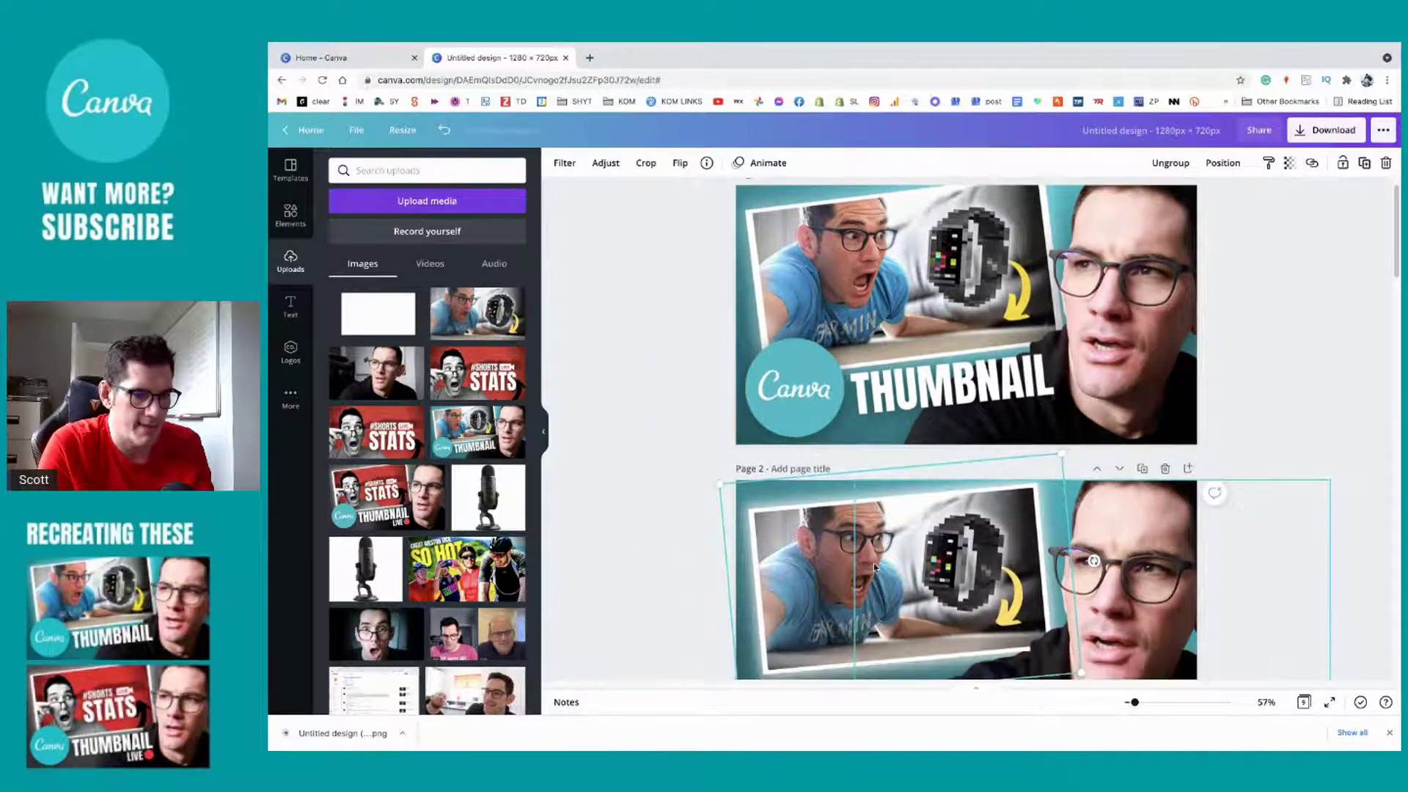
drag(883, 606, 934, 664)
drag(921, 613, 912, 652)
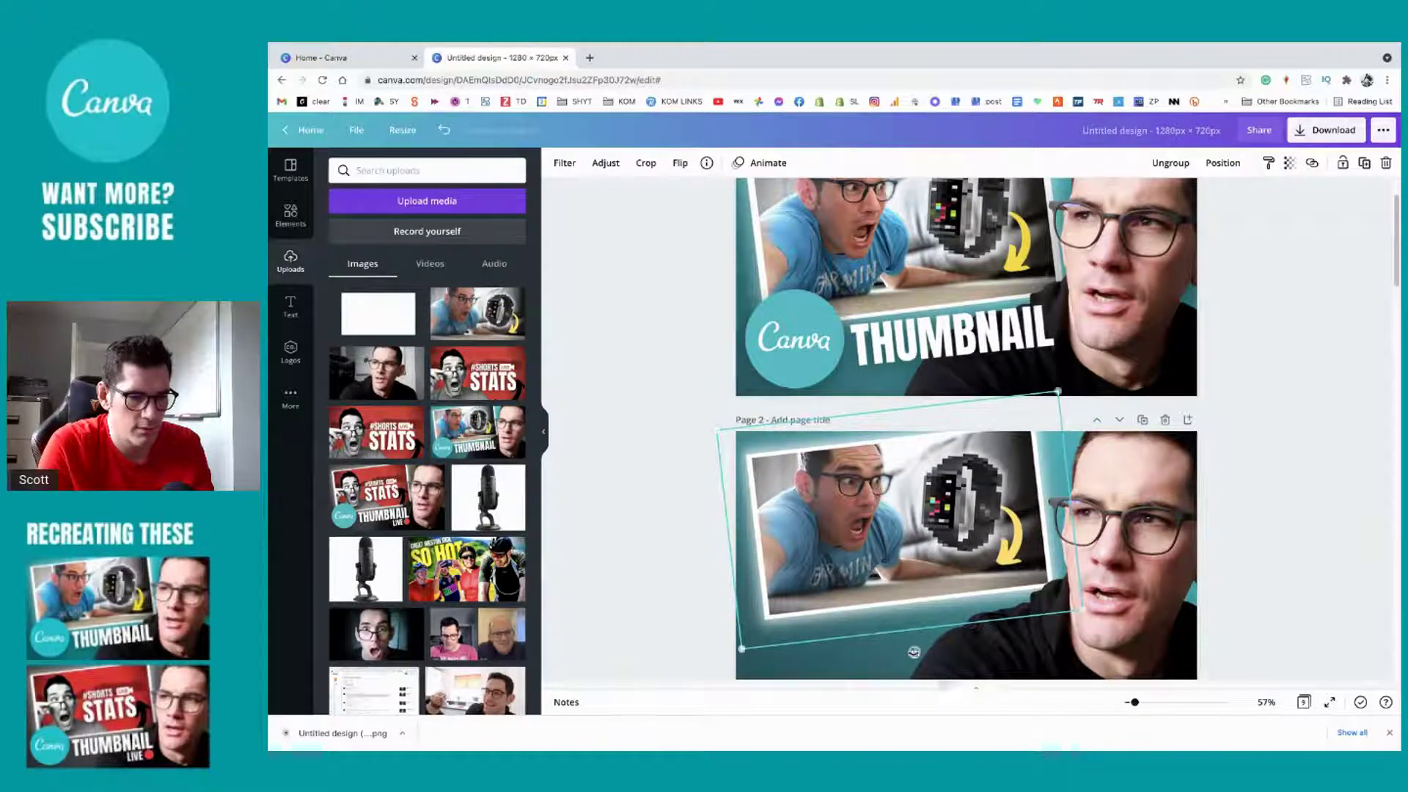
scroll(927, 478, up, 1)
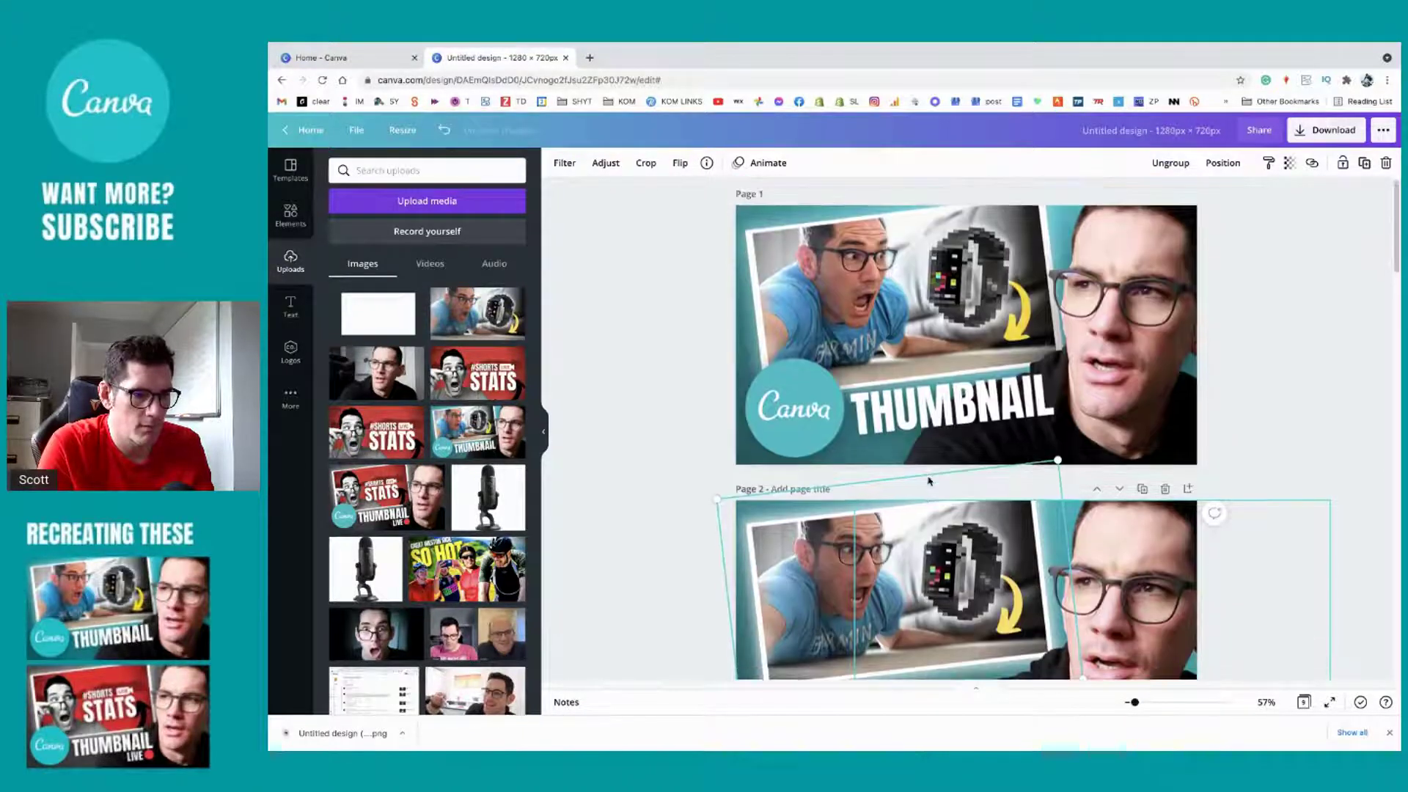
scroll(927, 480, down, 1)
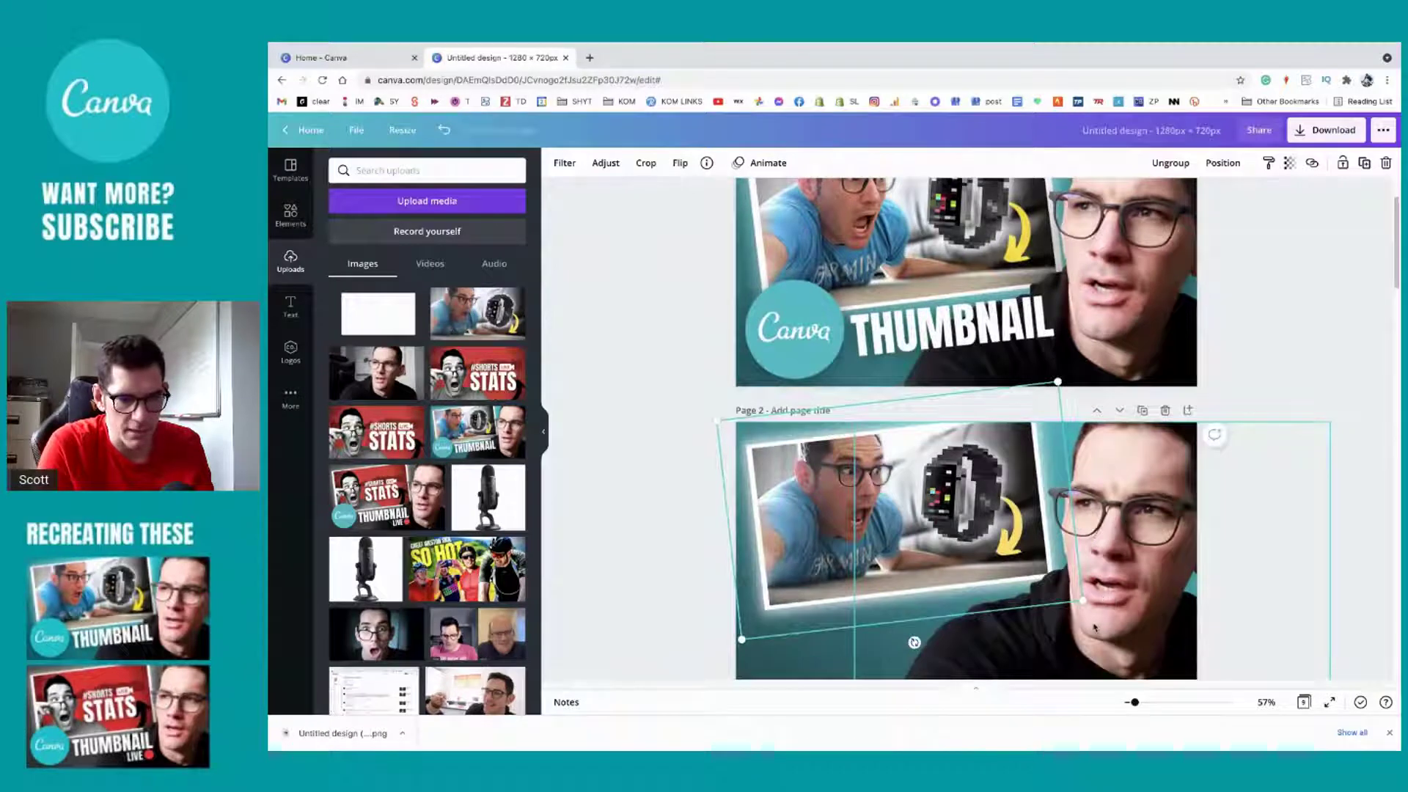
Step: Enlarge the bordered photo group on page 2 to about 993 by 637 and nudge it into place
drag(1083, 601, 1098, 606)
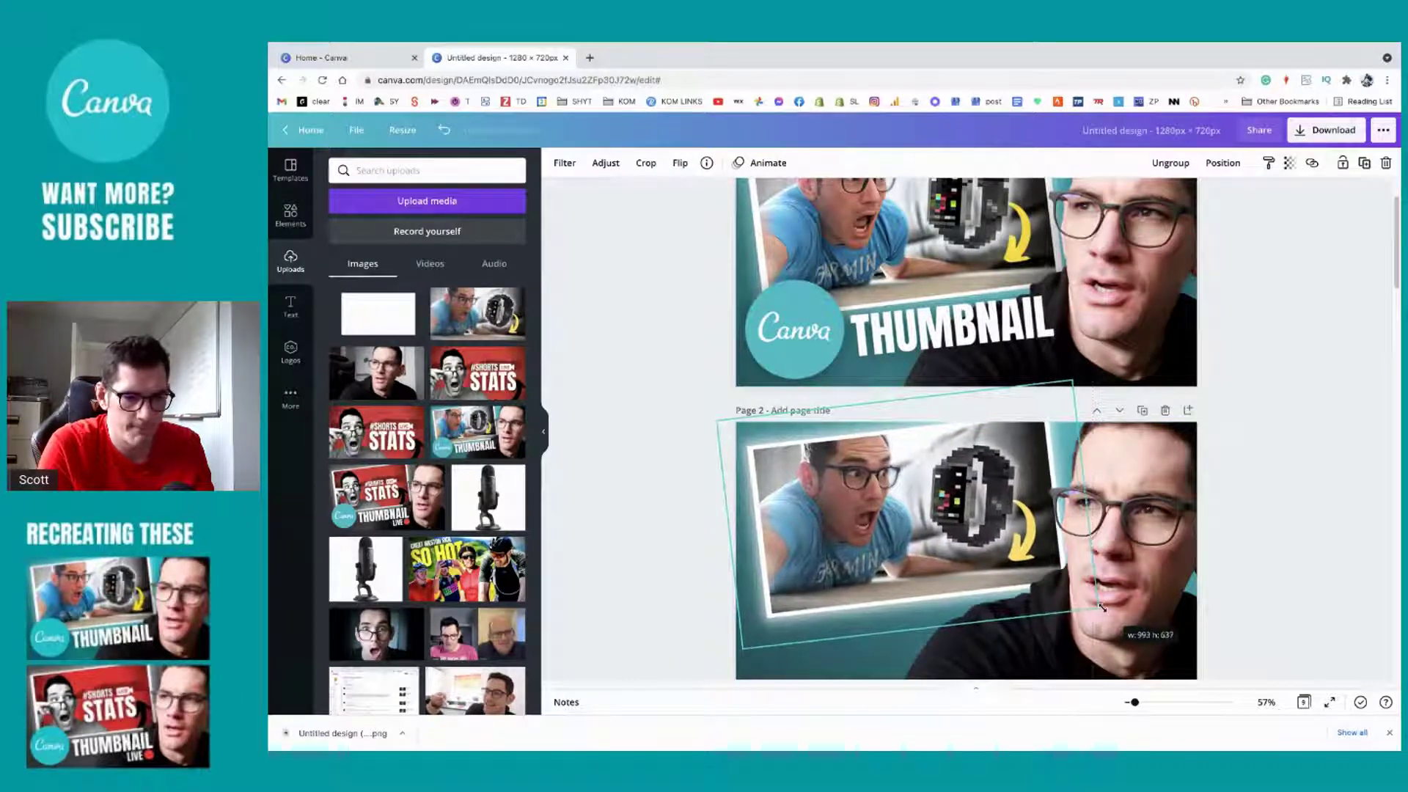
drag(1098, 606, 1100, 608)
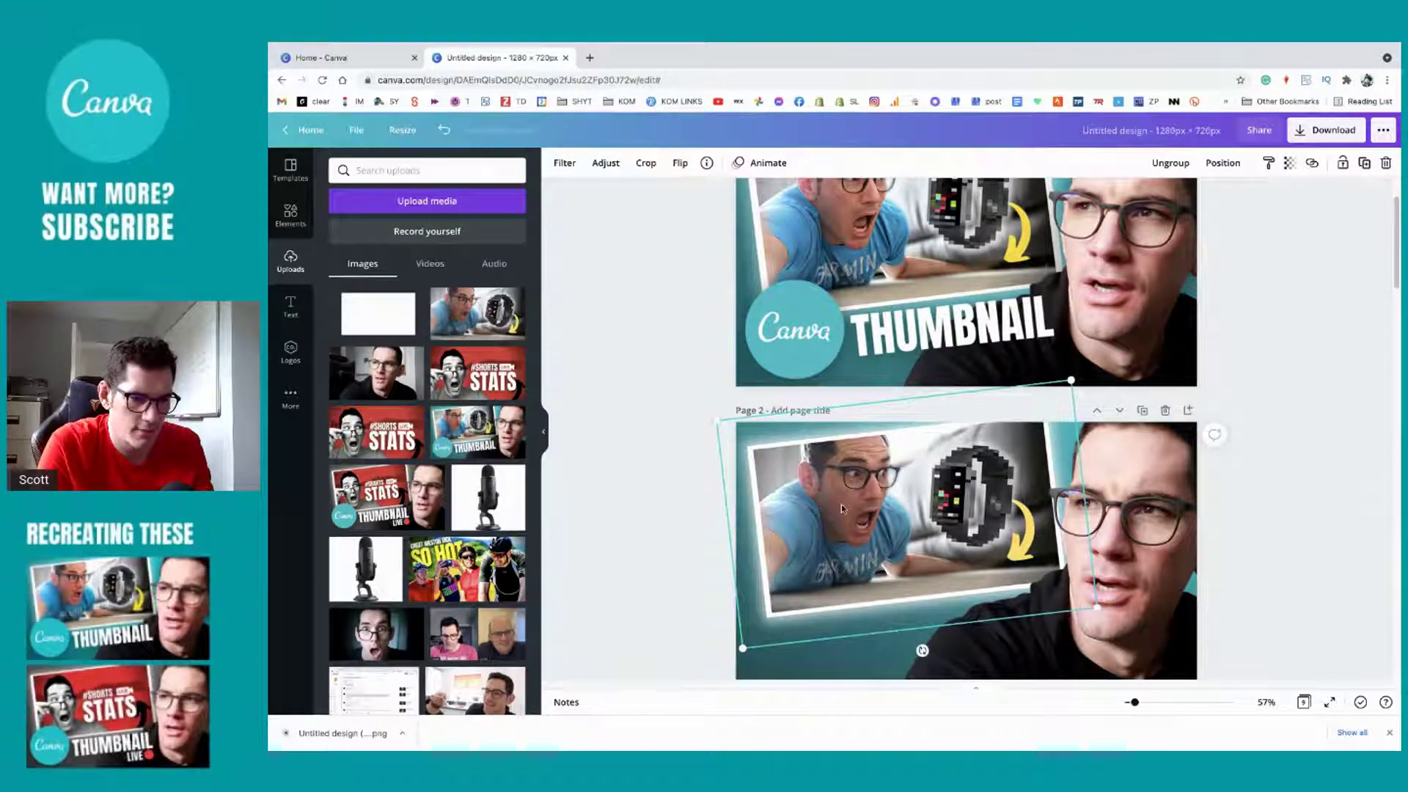
drag(841, 505, 837, 511)
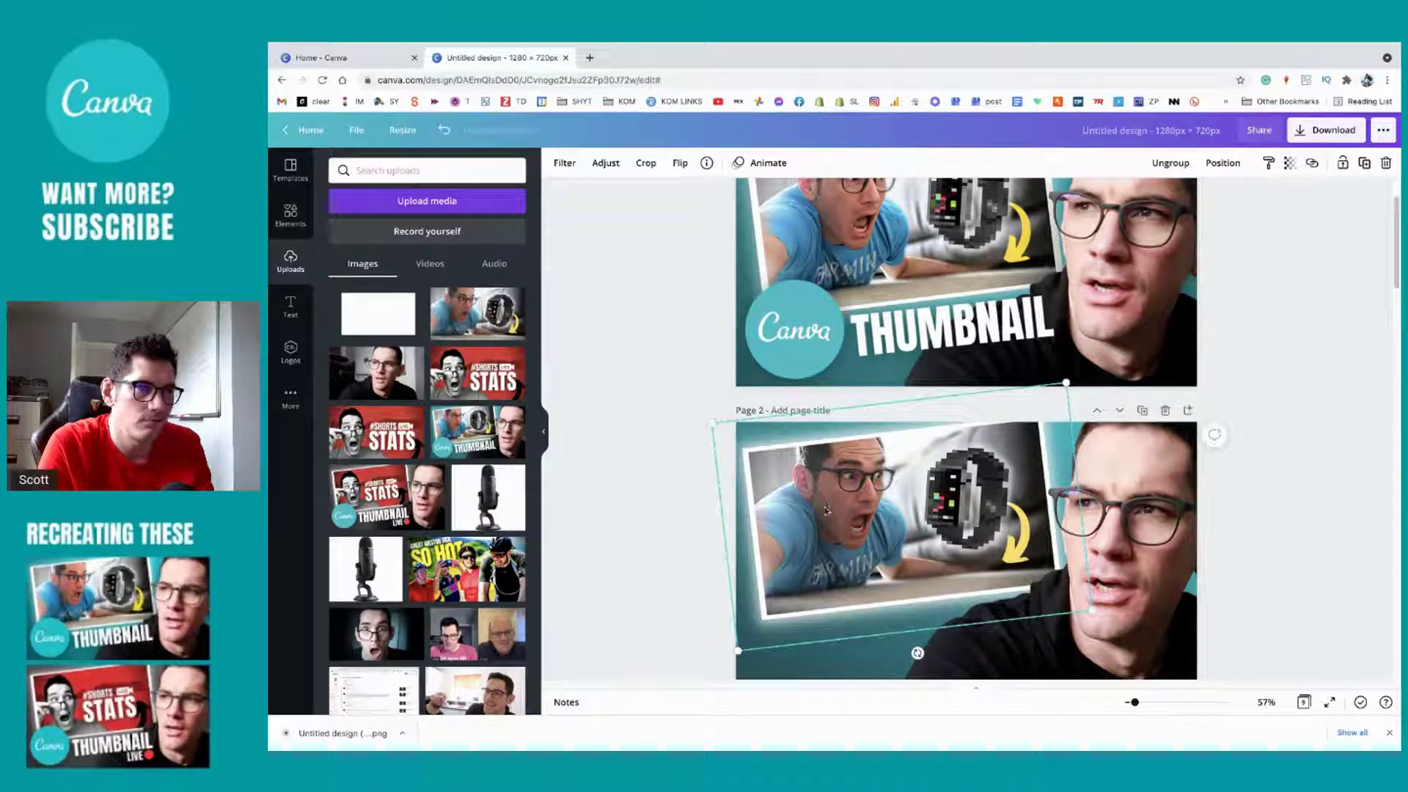
drag(816, 509, 819, 506)
Step: Enlarge the bordered photo group on page 2 a little more from its upper-left corner to match page 1
scroll(820, 506, up, 2)
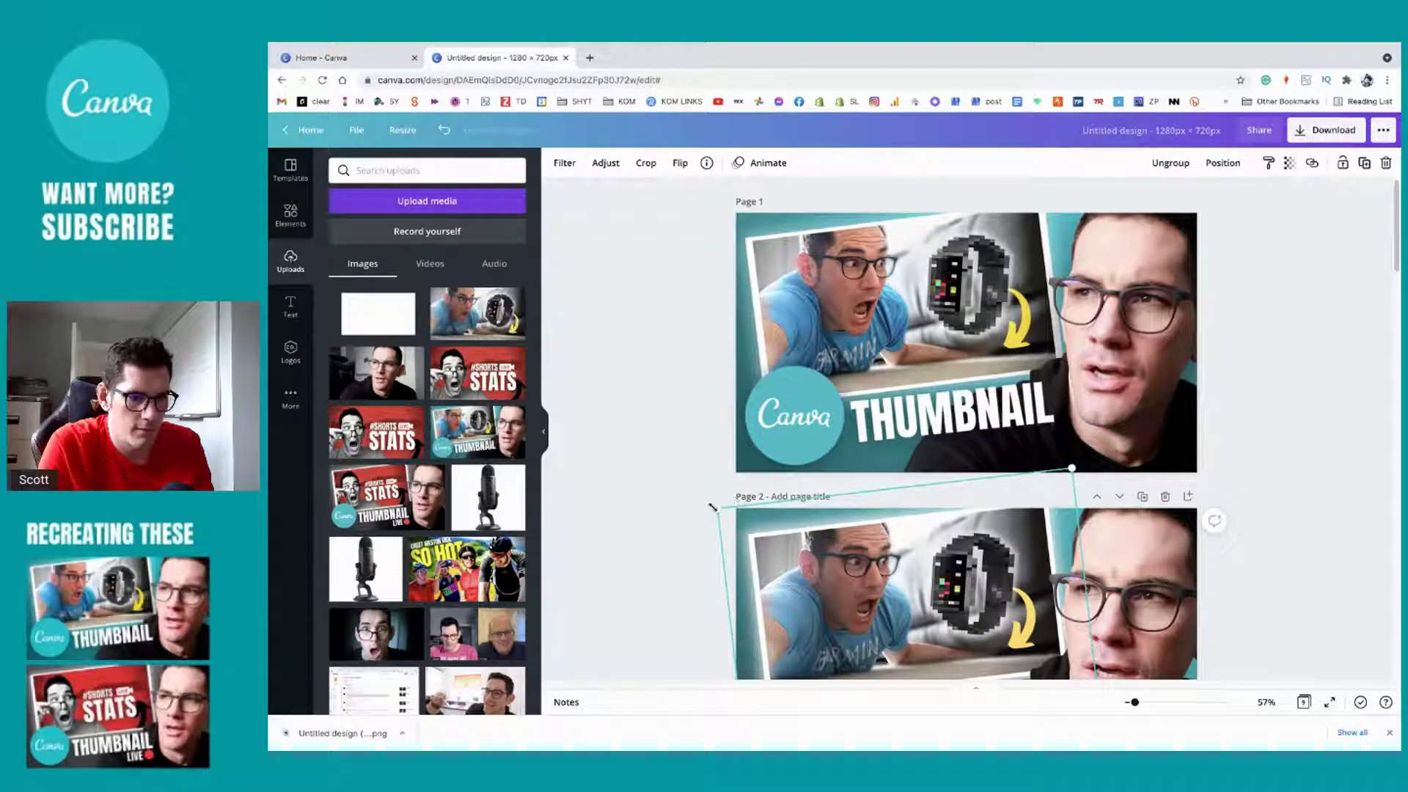
drag(711, 507, 708, 503)
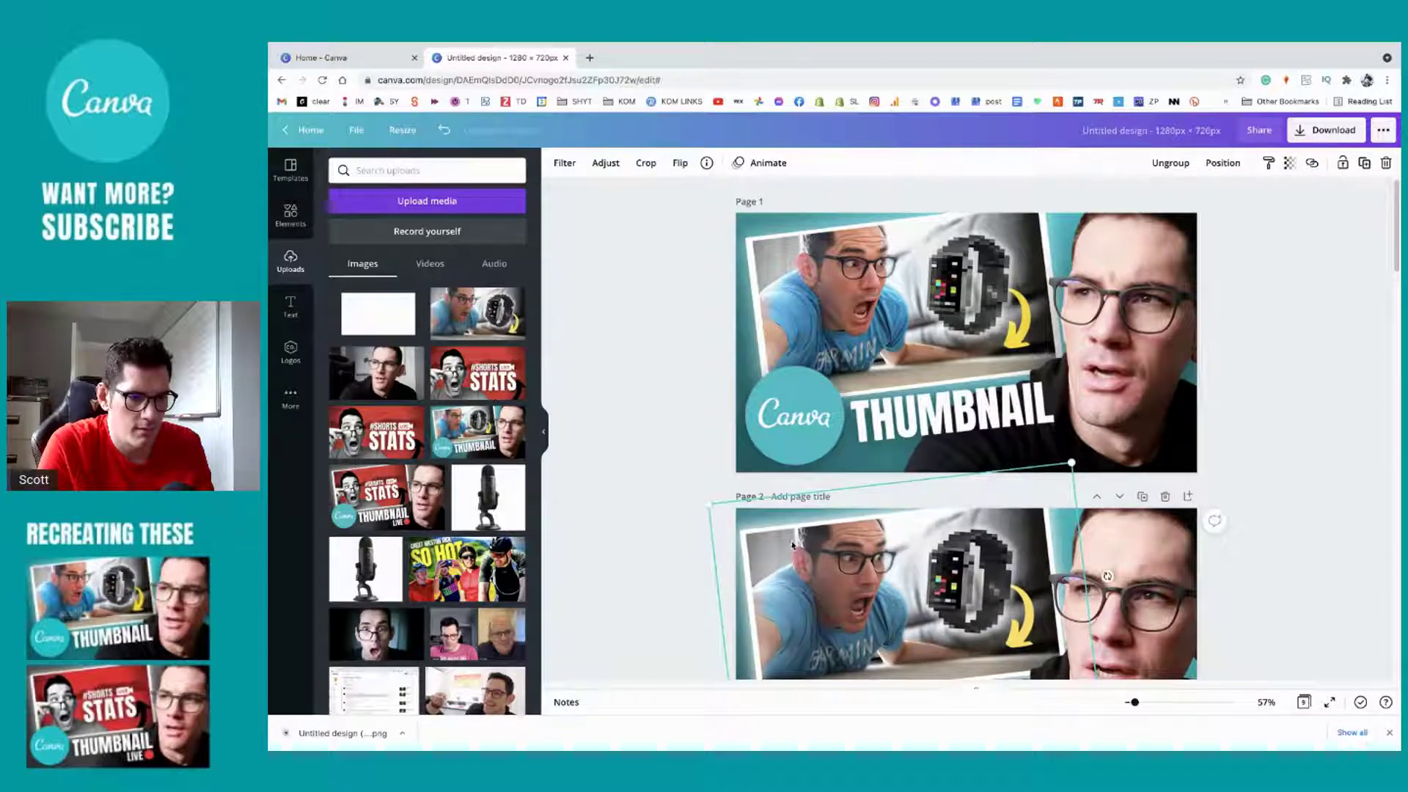
key(Escape)
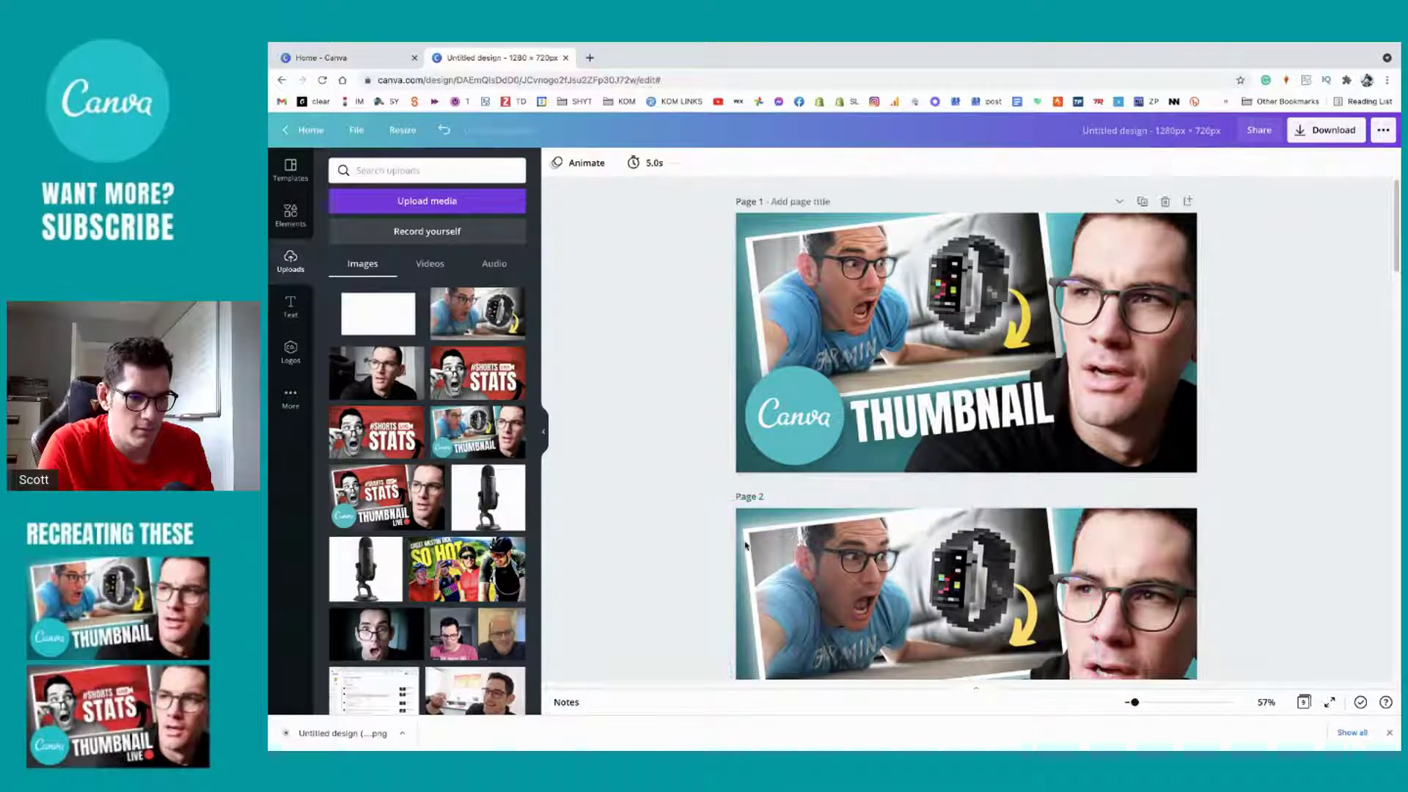
click(746, 545)
scroll(803, 561, down, 2)
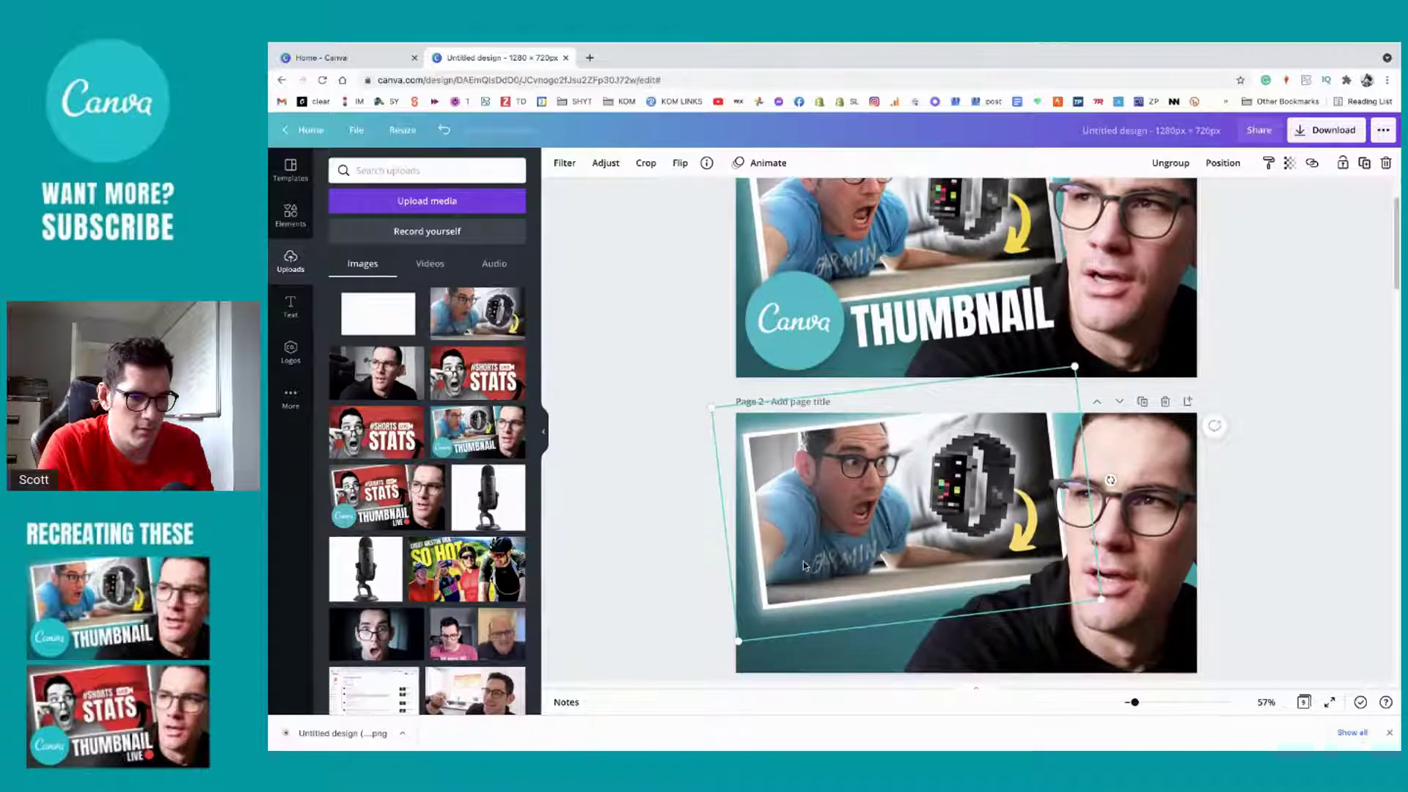
click(820, 552)
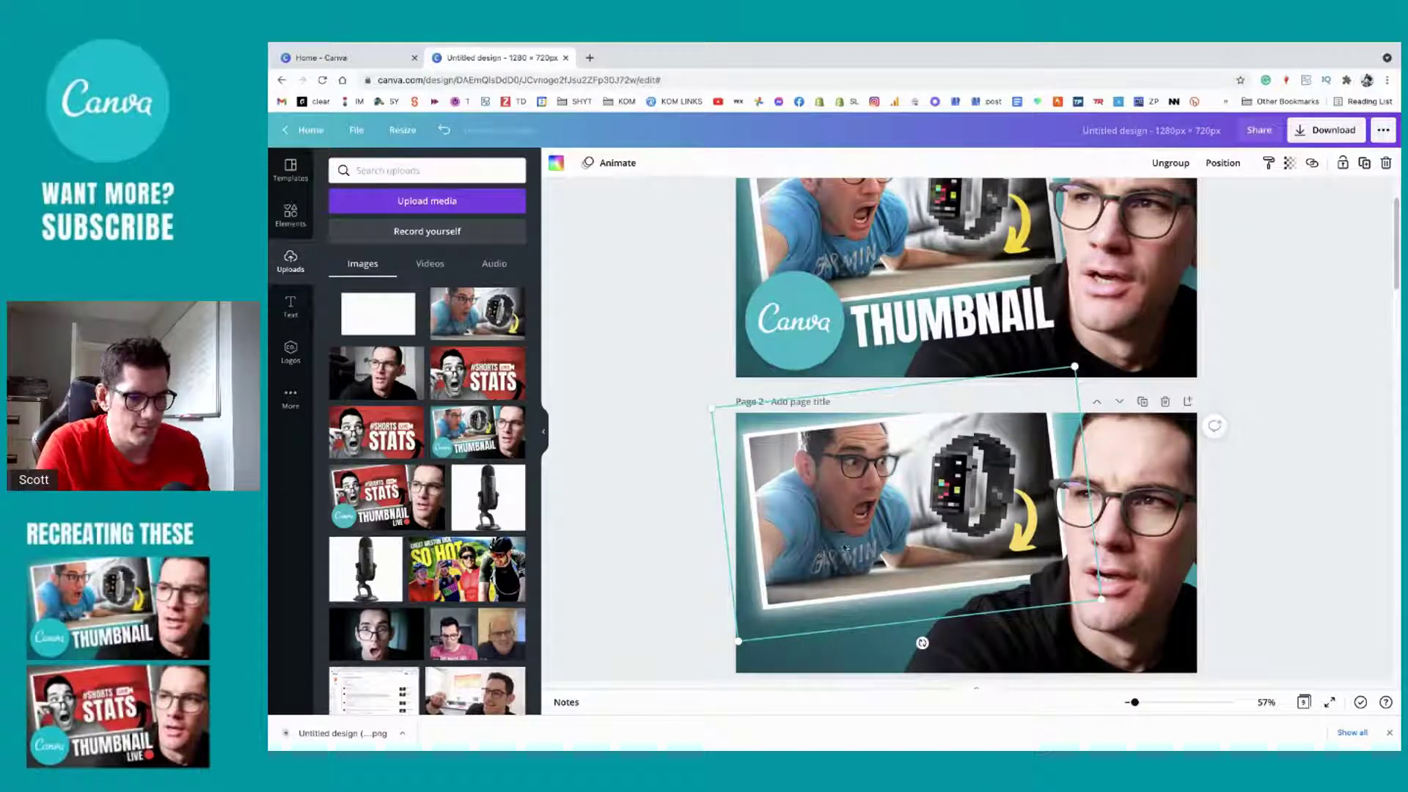
Step: Search the elements for "canva" and add the round turquoise Canva logo to page 2
scroll(844, 547, down, 1)
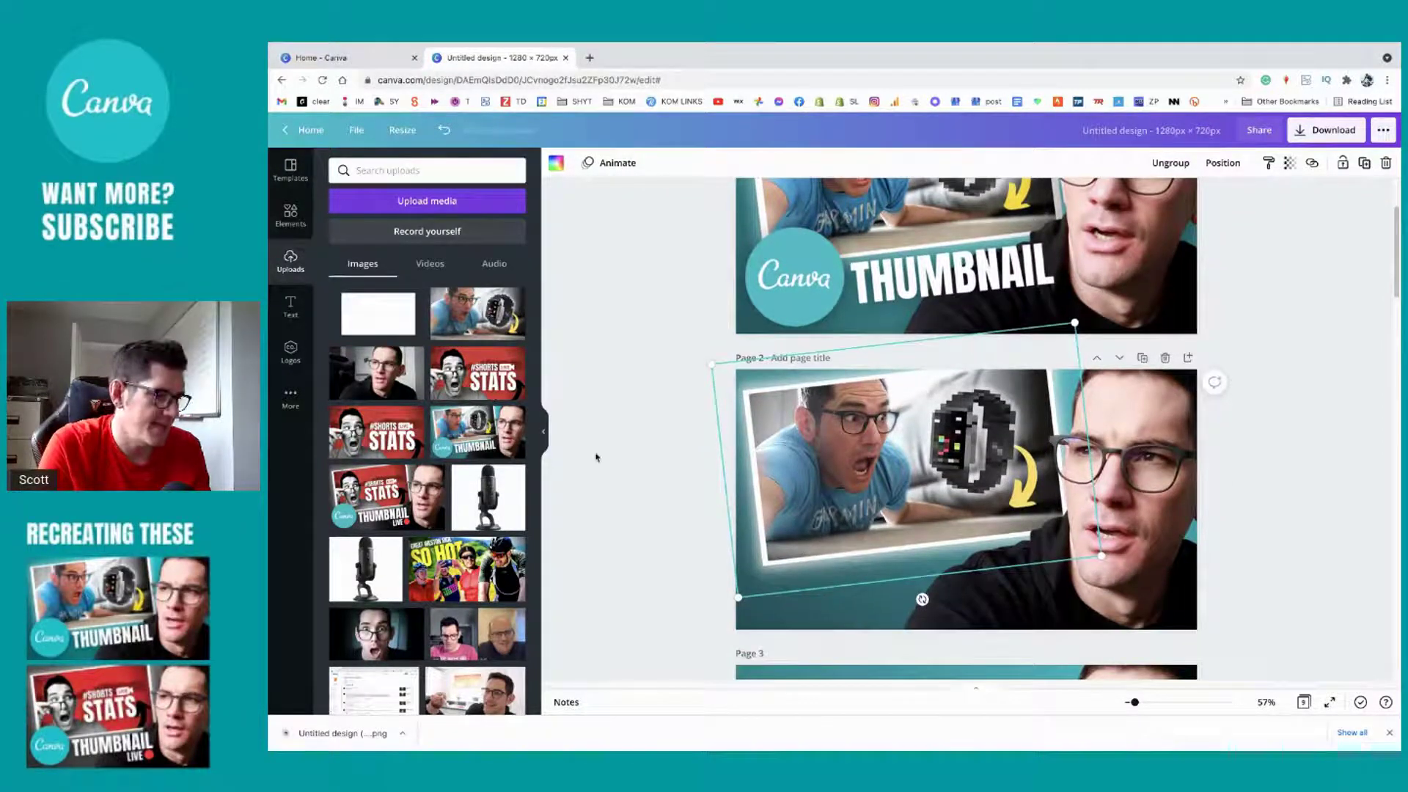
click(290, 220)
click(393, 172)
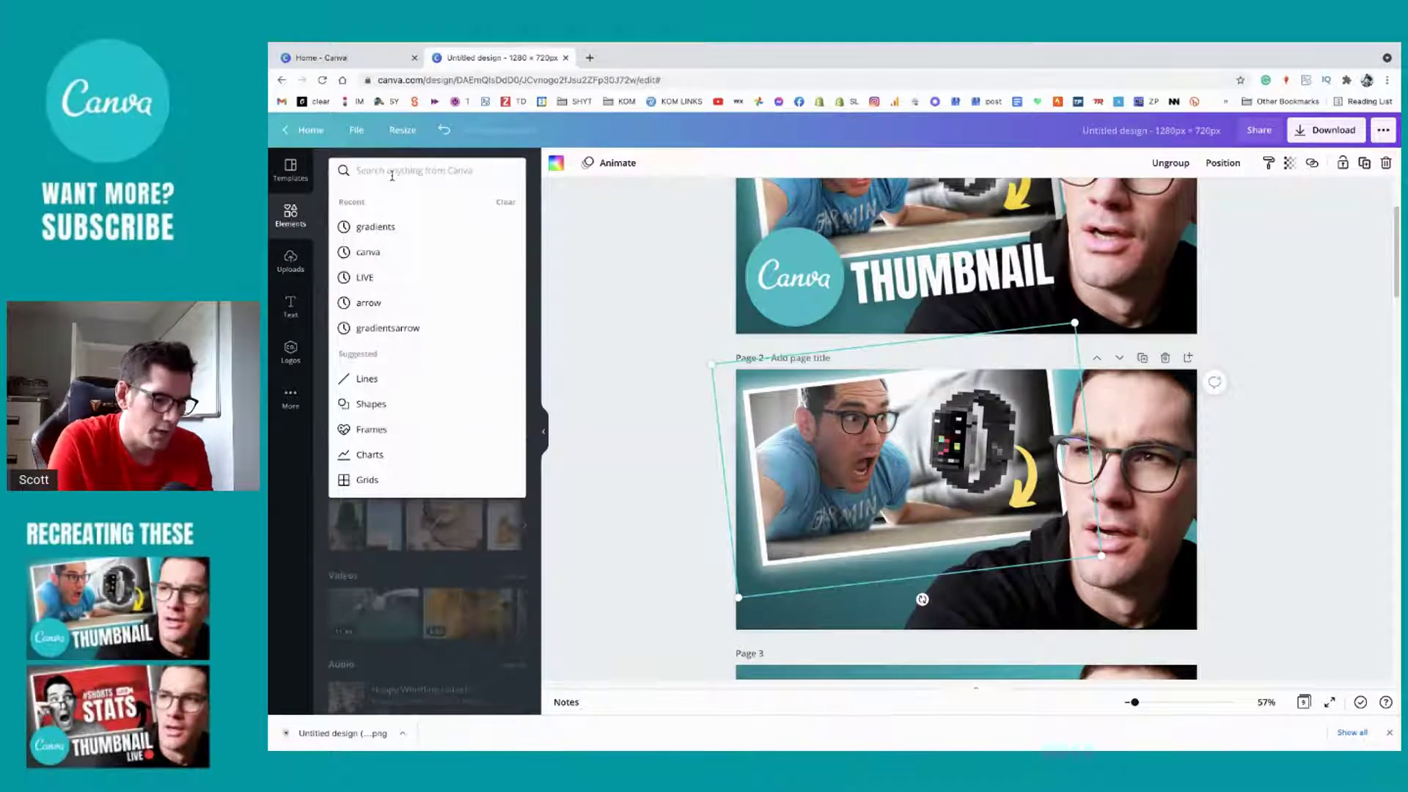
text(CANVA)
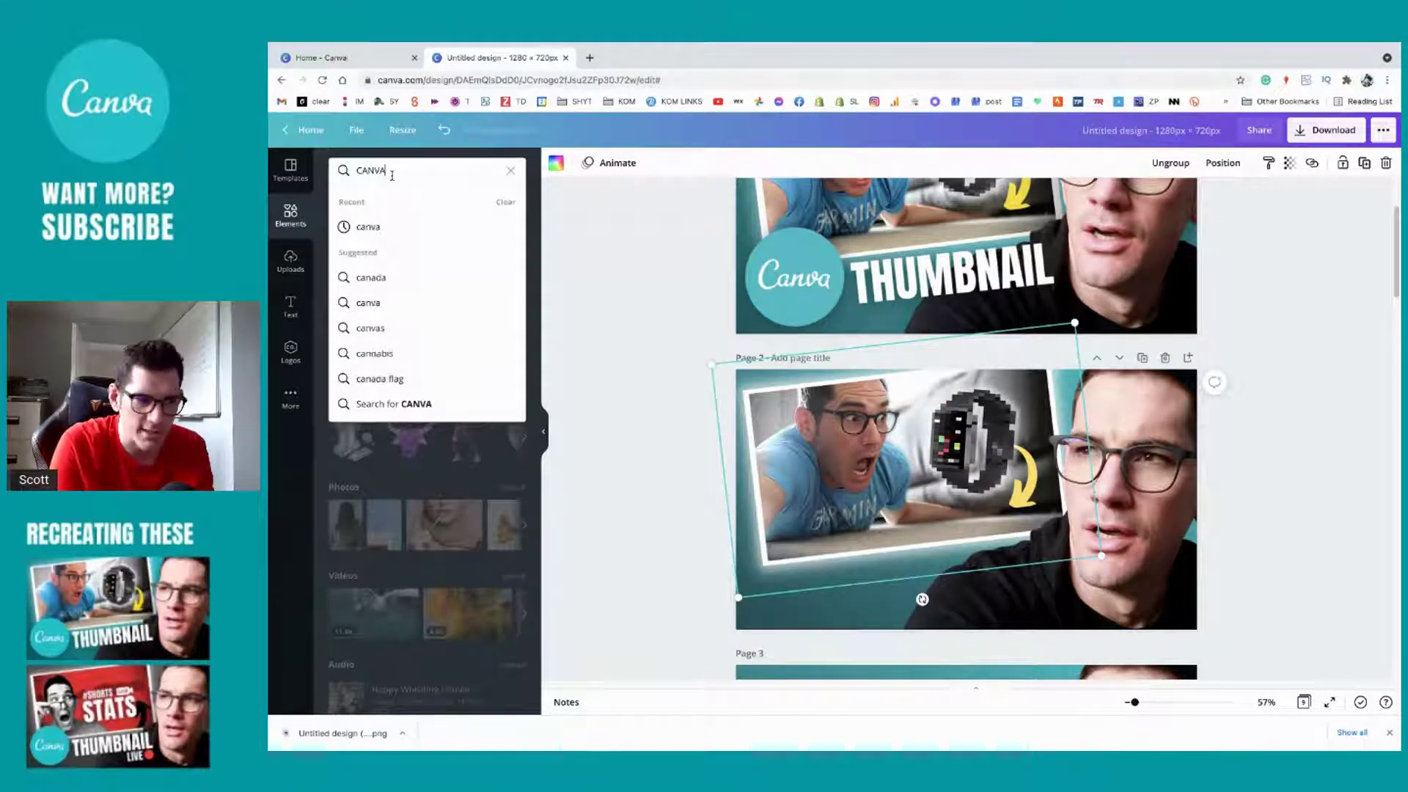
click(368, 226)
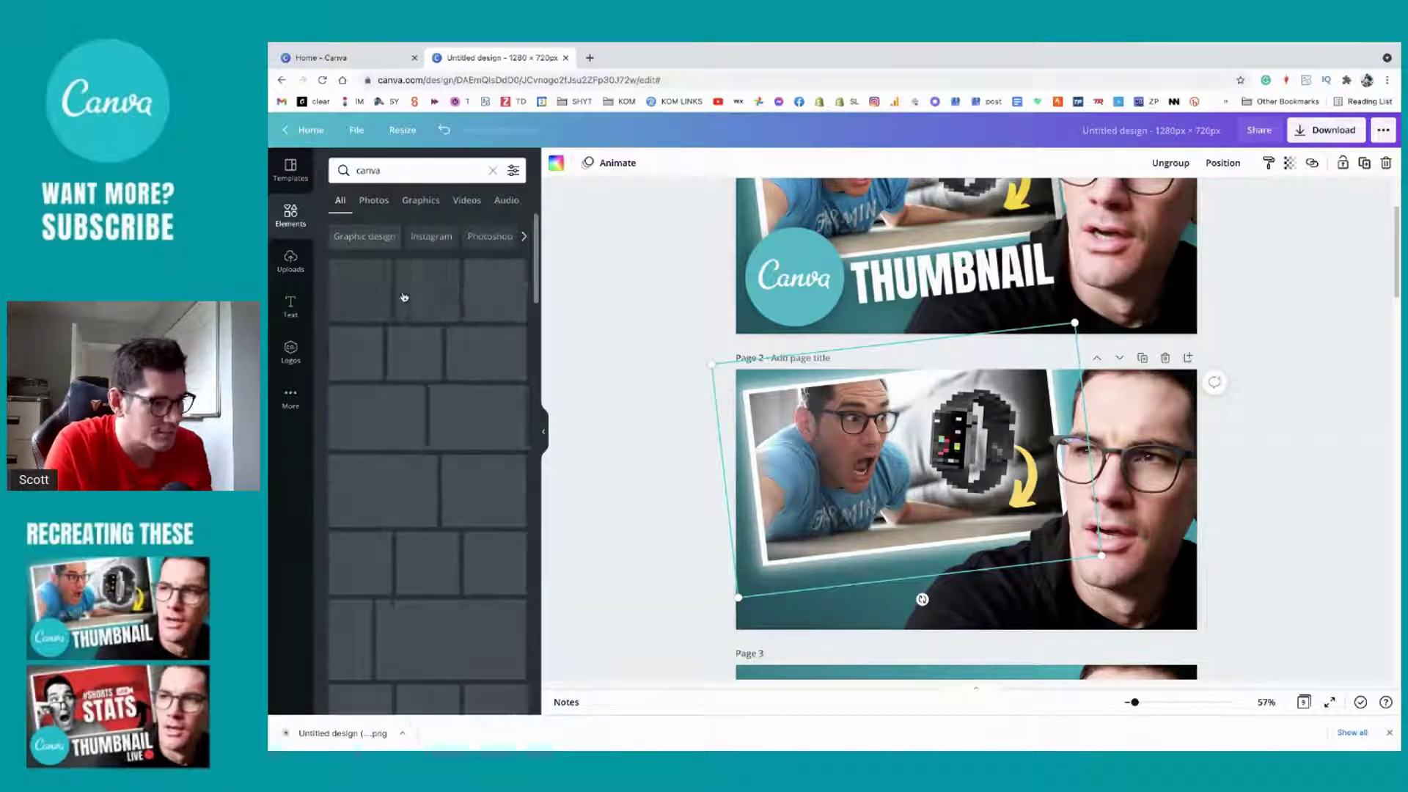
click(359, 290)
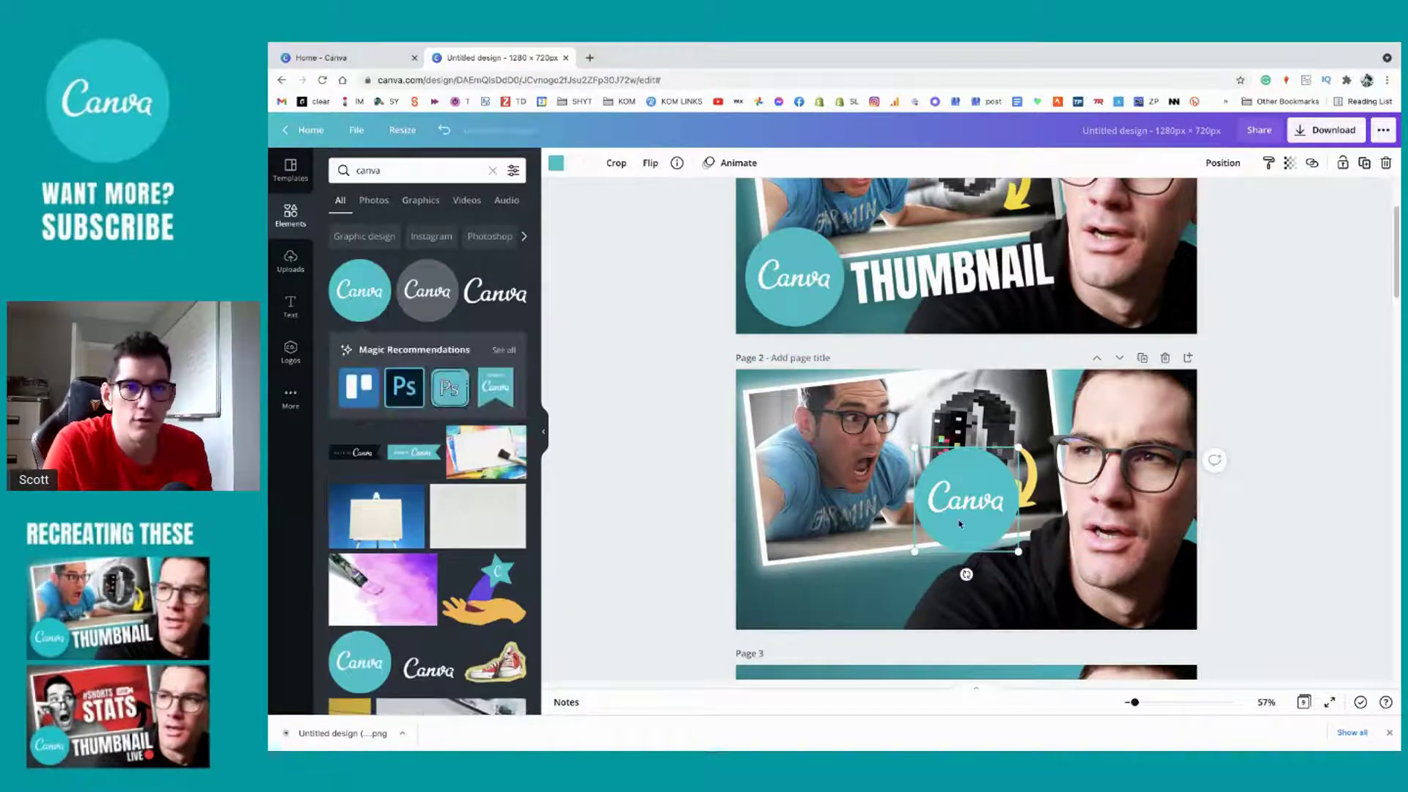
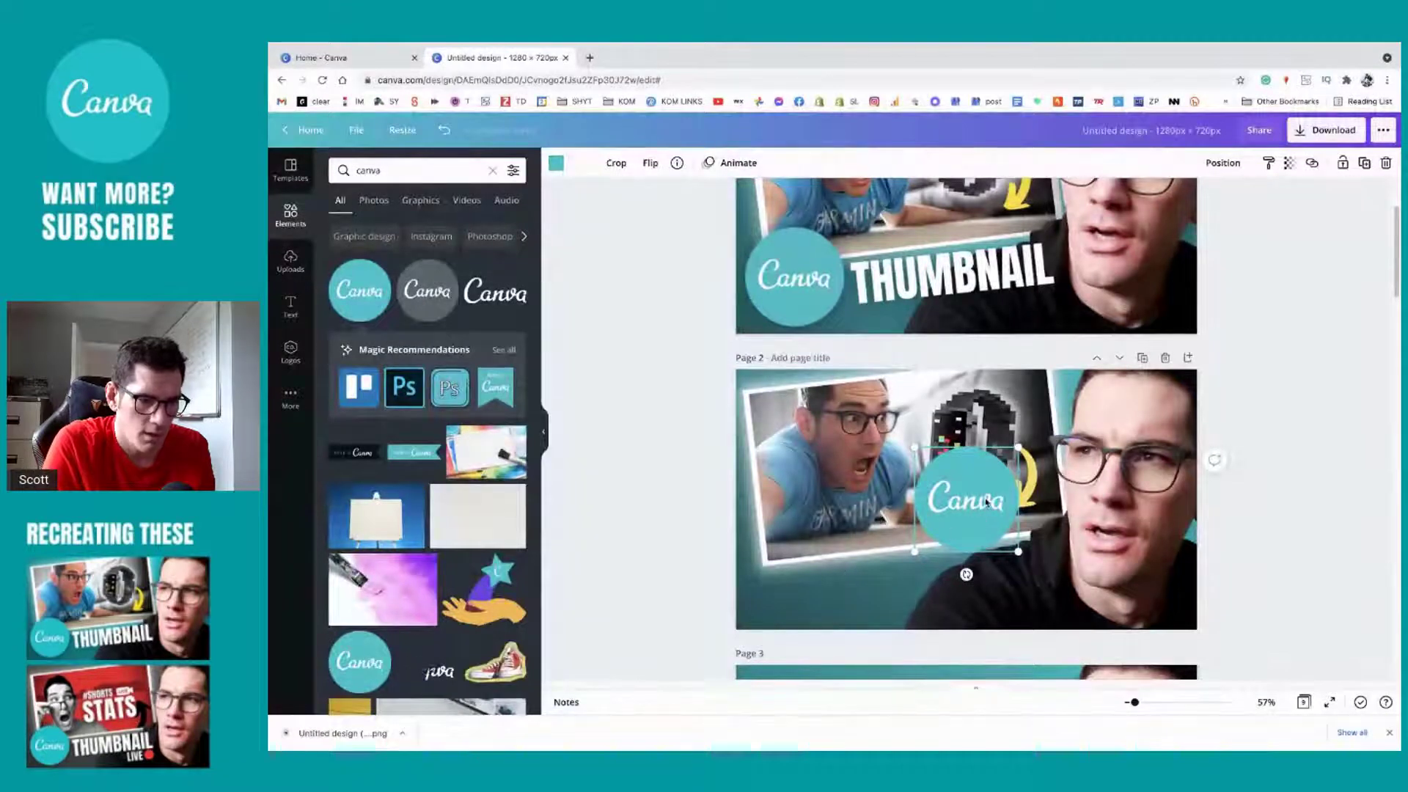
Step: Place the Canva logo over the lower-left corner of the page 2 photo and size it to match page 1
drag(987, 501, 830, 558)
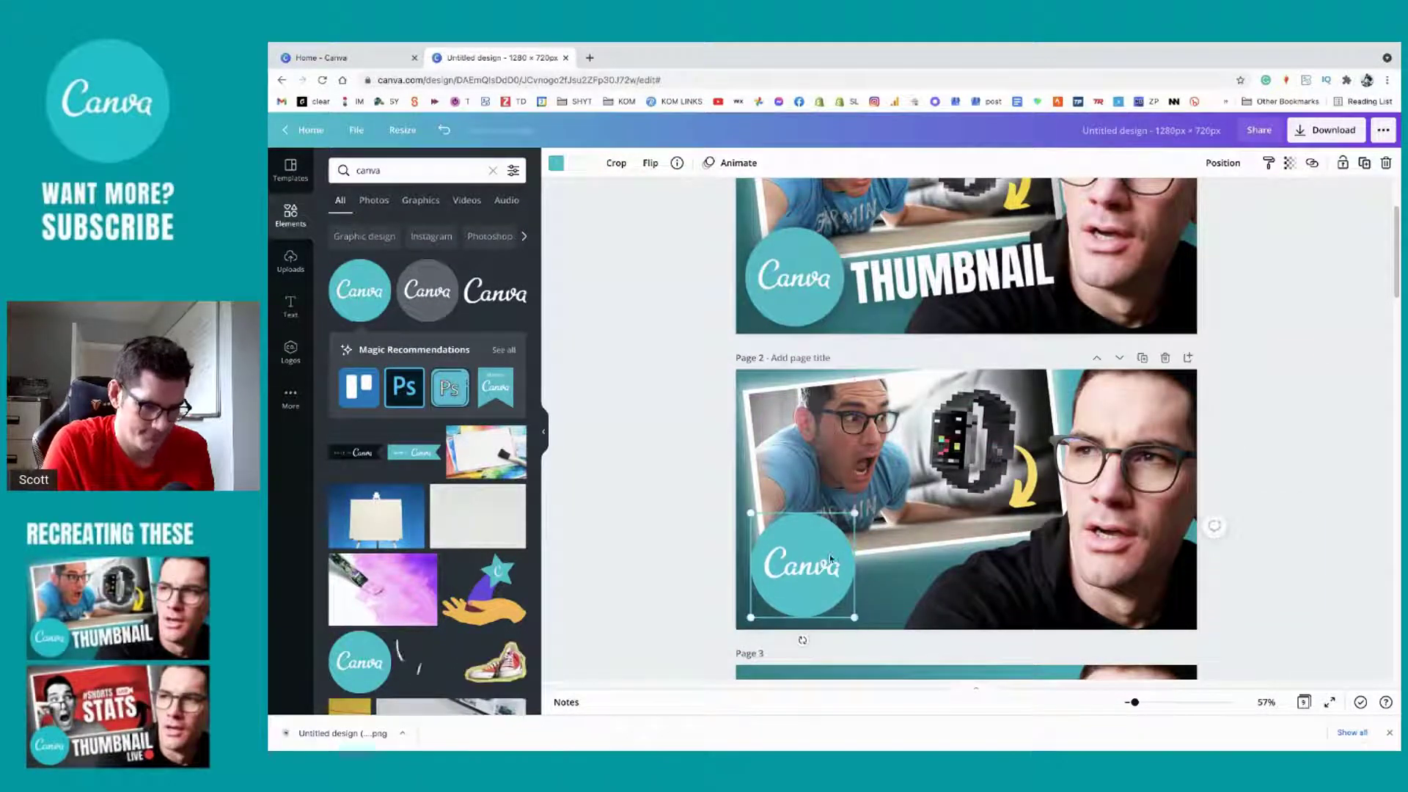
mouse_move(862, 511)
mouse_down()
mouse_move(874, 498)
mouse_move(866, 507)
mouse_up()
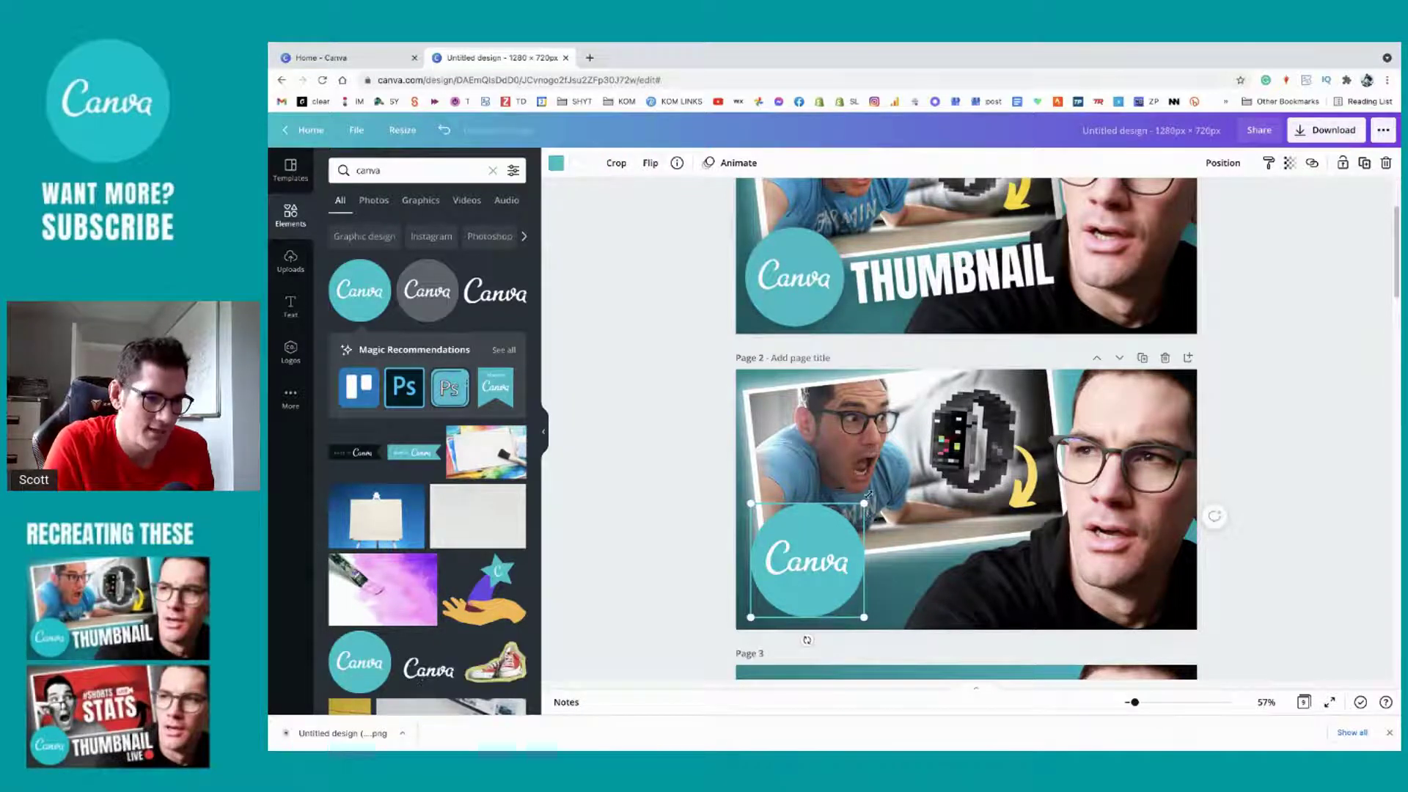
drag(858, 504, 854, 513)
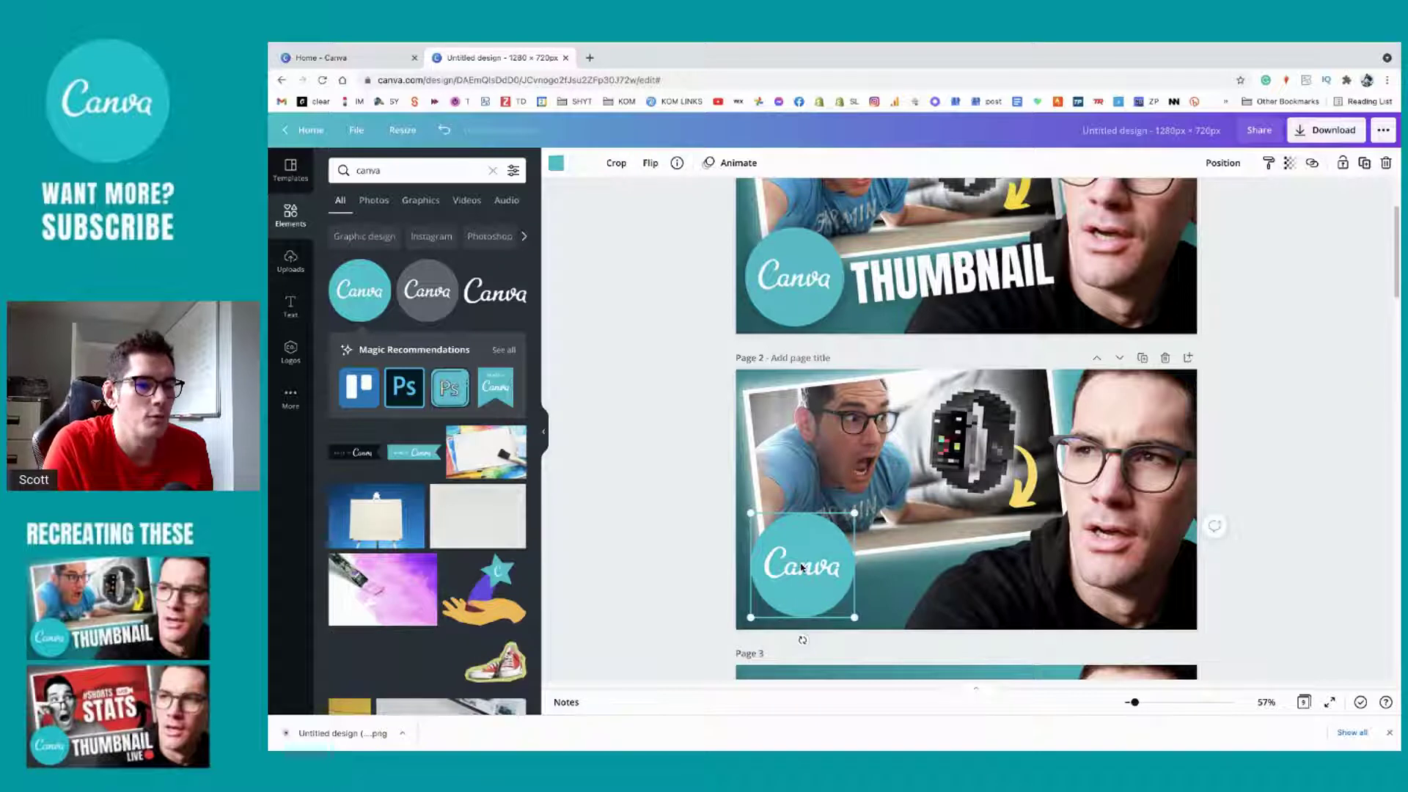
click(695, 408)
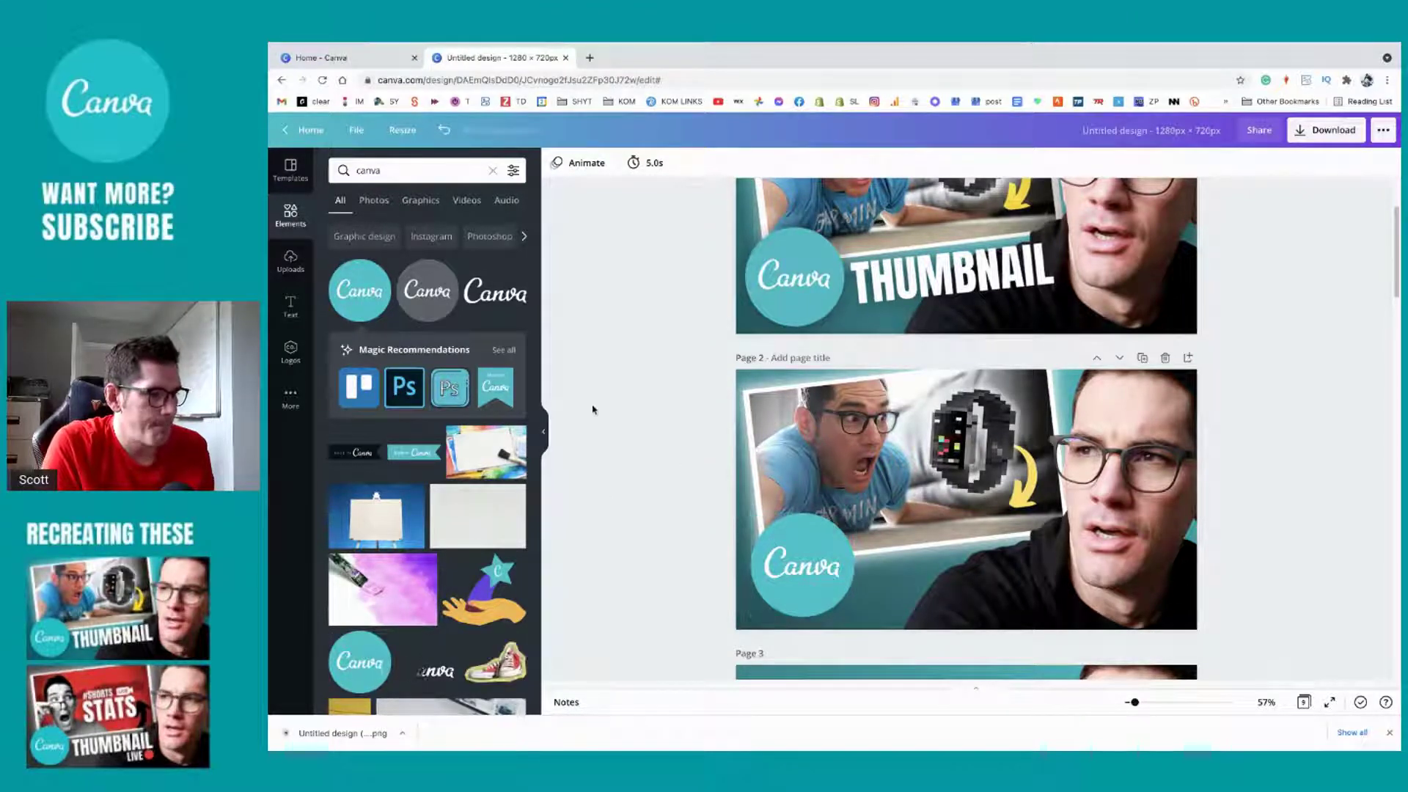
mouse_move(506, 451)
mouse_down()
mouse_move(588, 487)
mouse_move(811, 514)
mouse_move(411, 381)
mouse_up()
scroll(392, 374, down, 5)
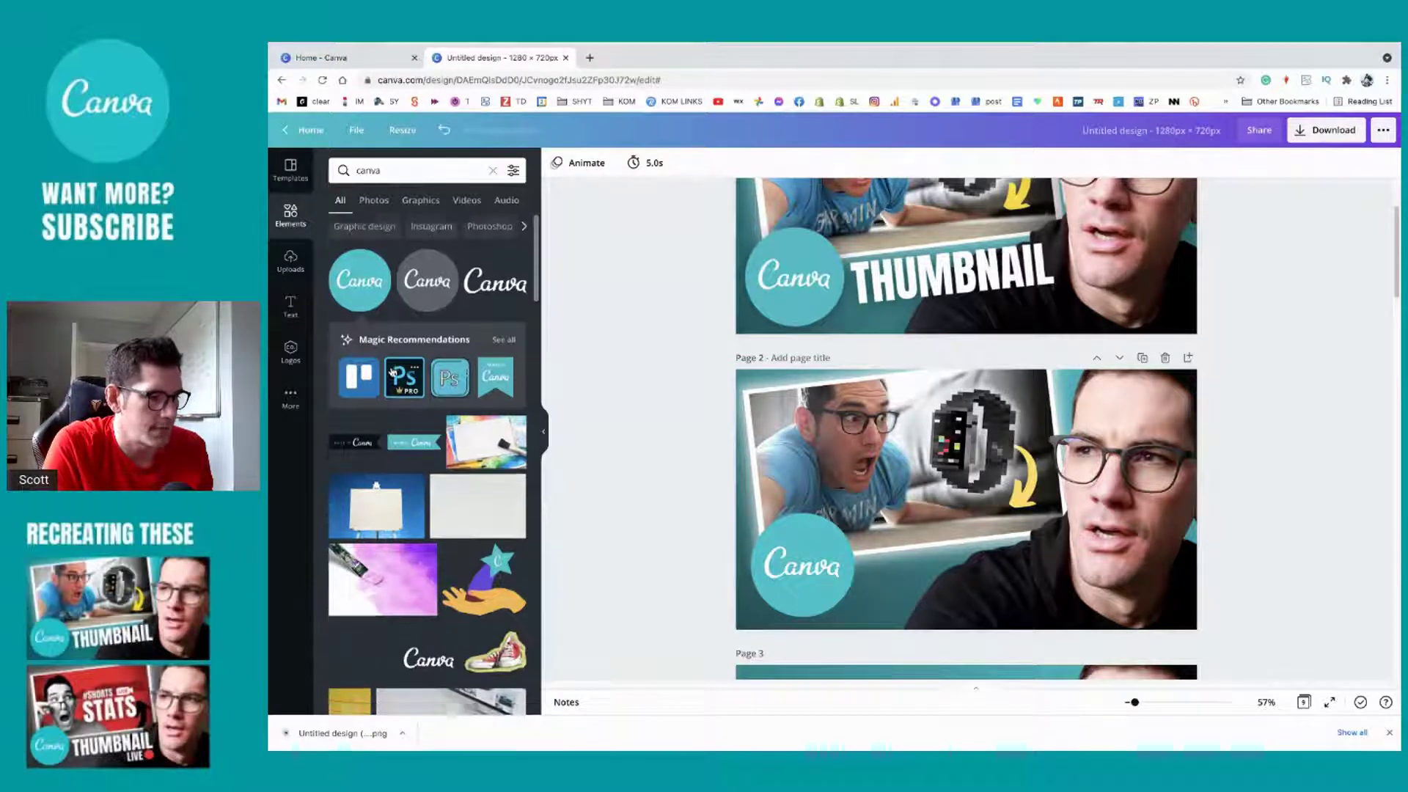
scroll(392, 373, up, 5)
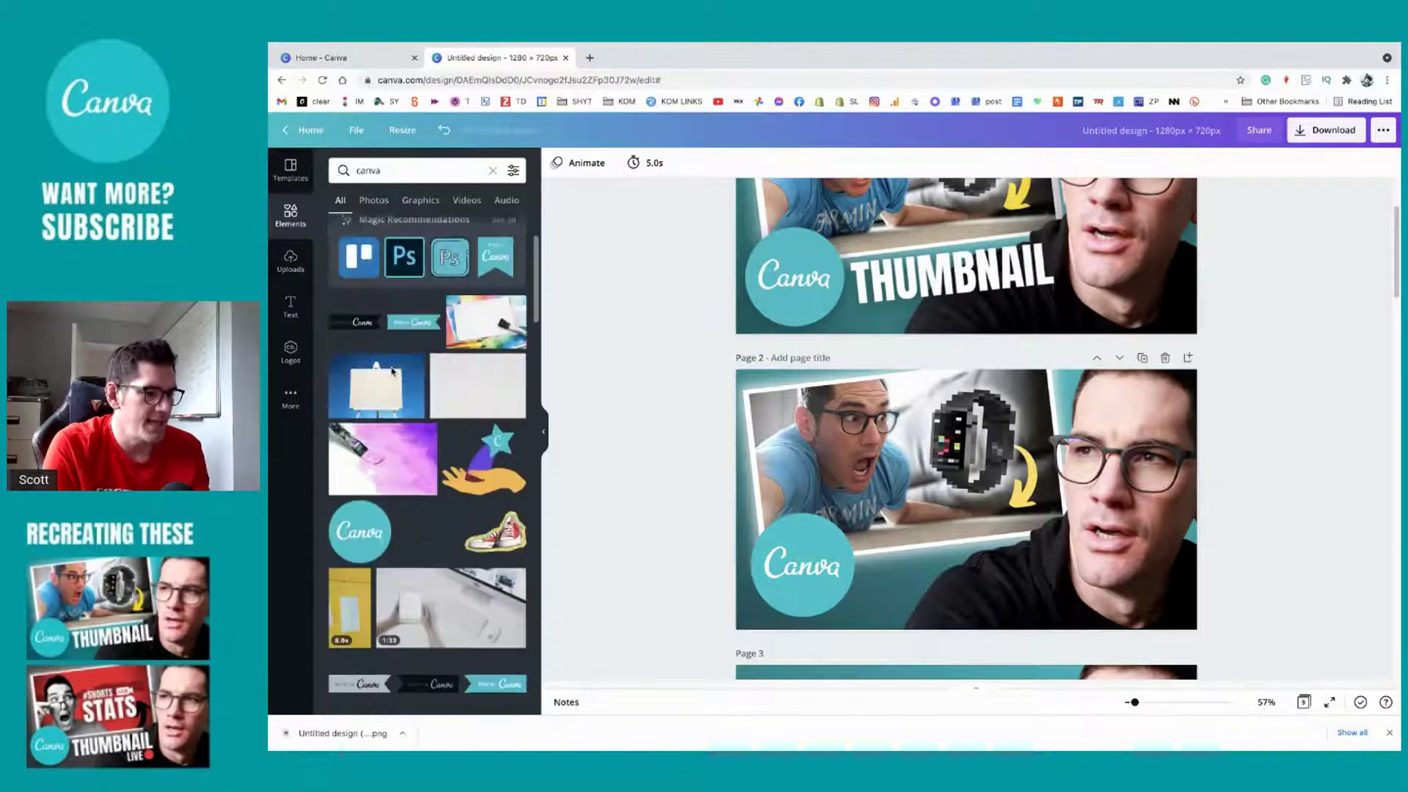
drag(487, 451, 778, 455)
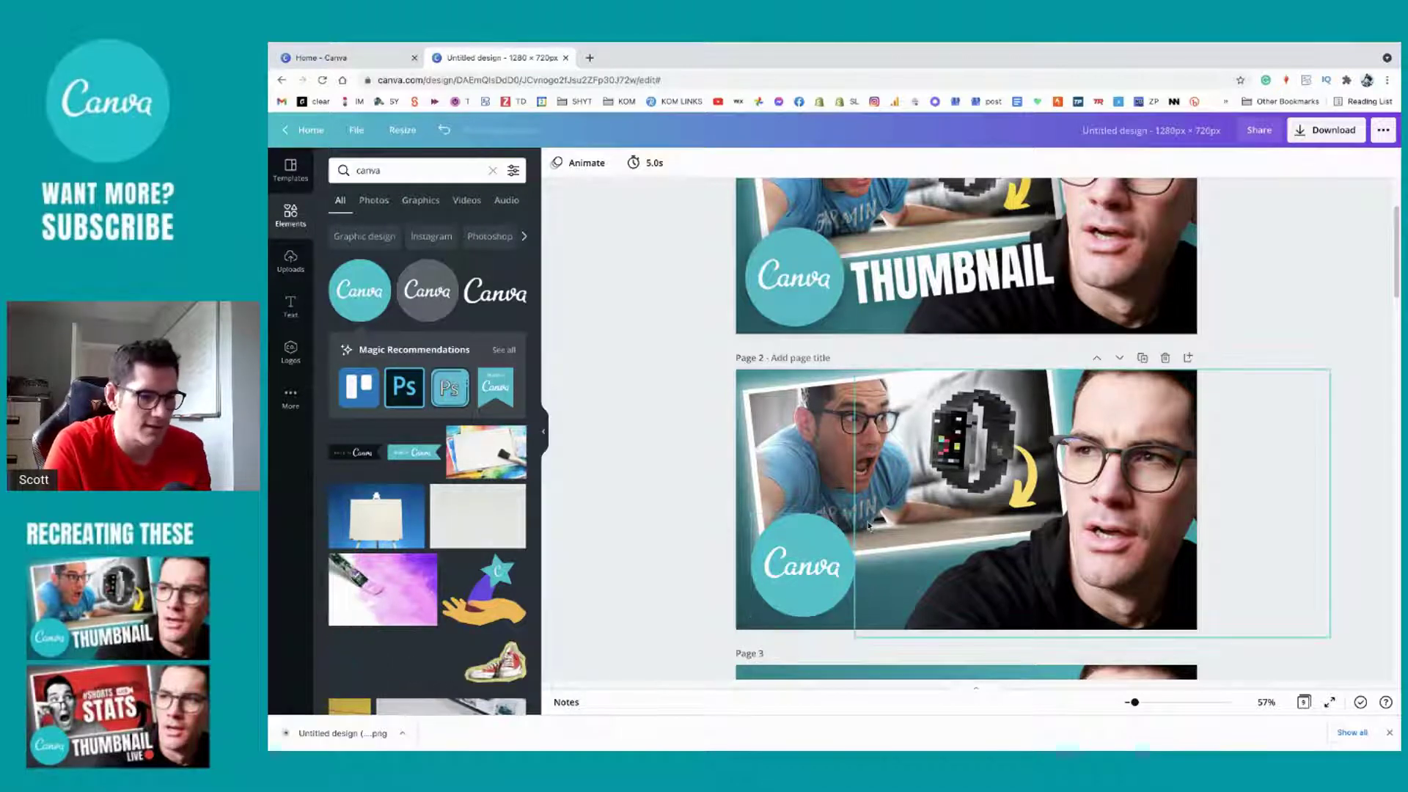
scroll(868, 526, down, 1)
scroll(868, 525, down, 1)
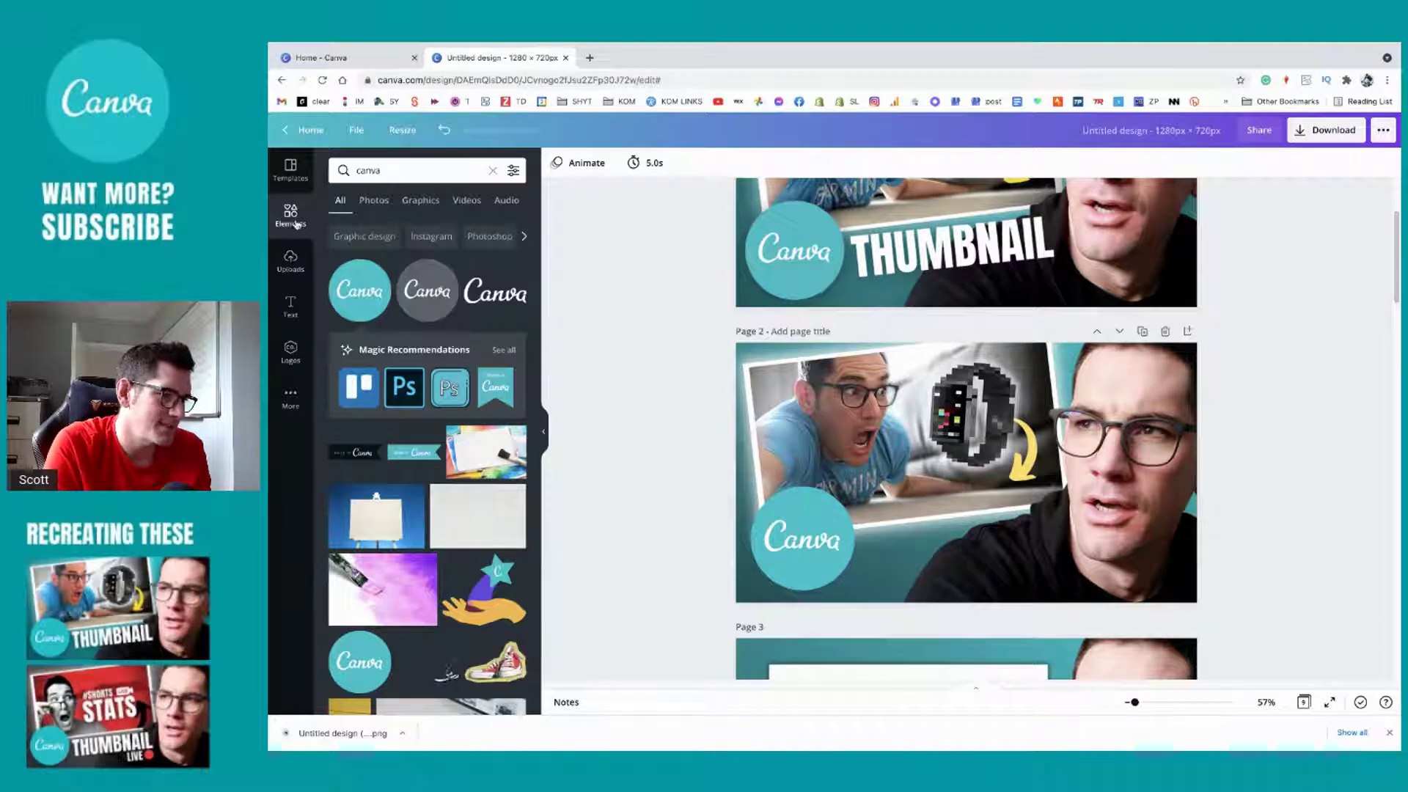
Step: Add a circular frame to page 2, place it over the Canva logo and scale it to the logo's size
scroll(401, 418, down, 5)
scroll(400, 418, up, 5)
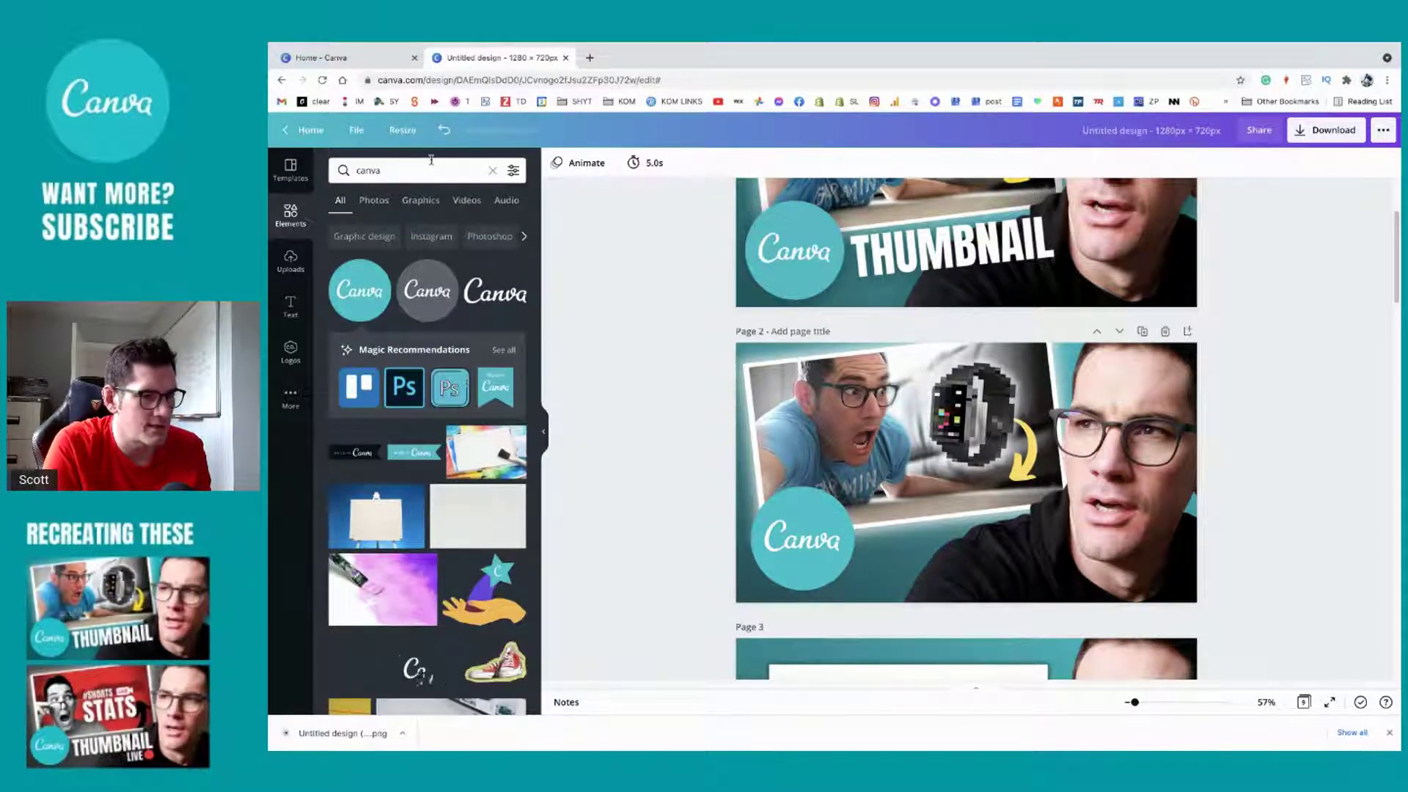
click(493, 171)
scroll(441, 403, down, 5)
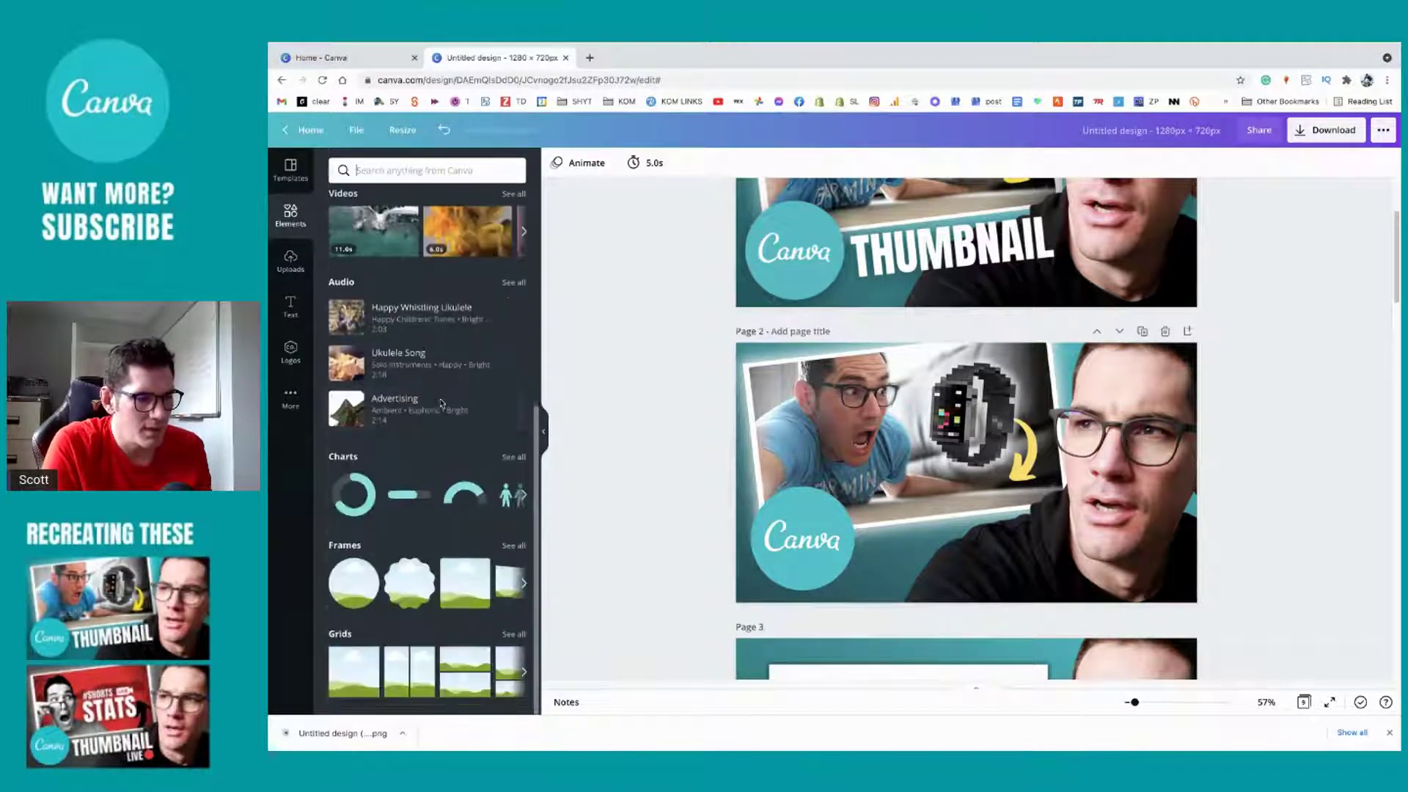
click(353, 583)
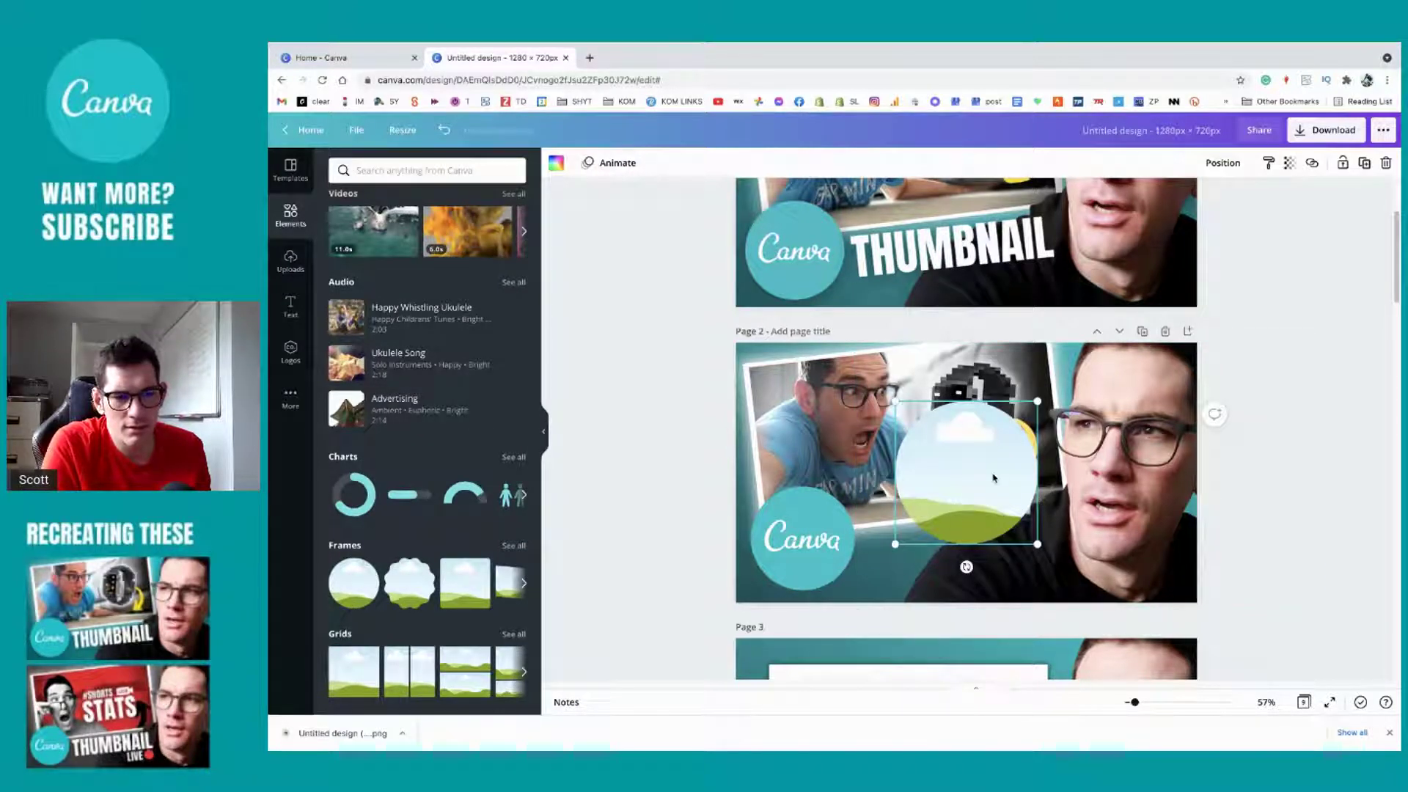
drag(990, 484, 830, 523)
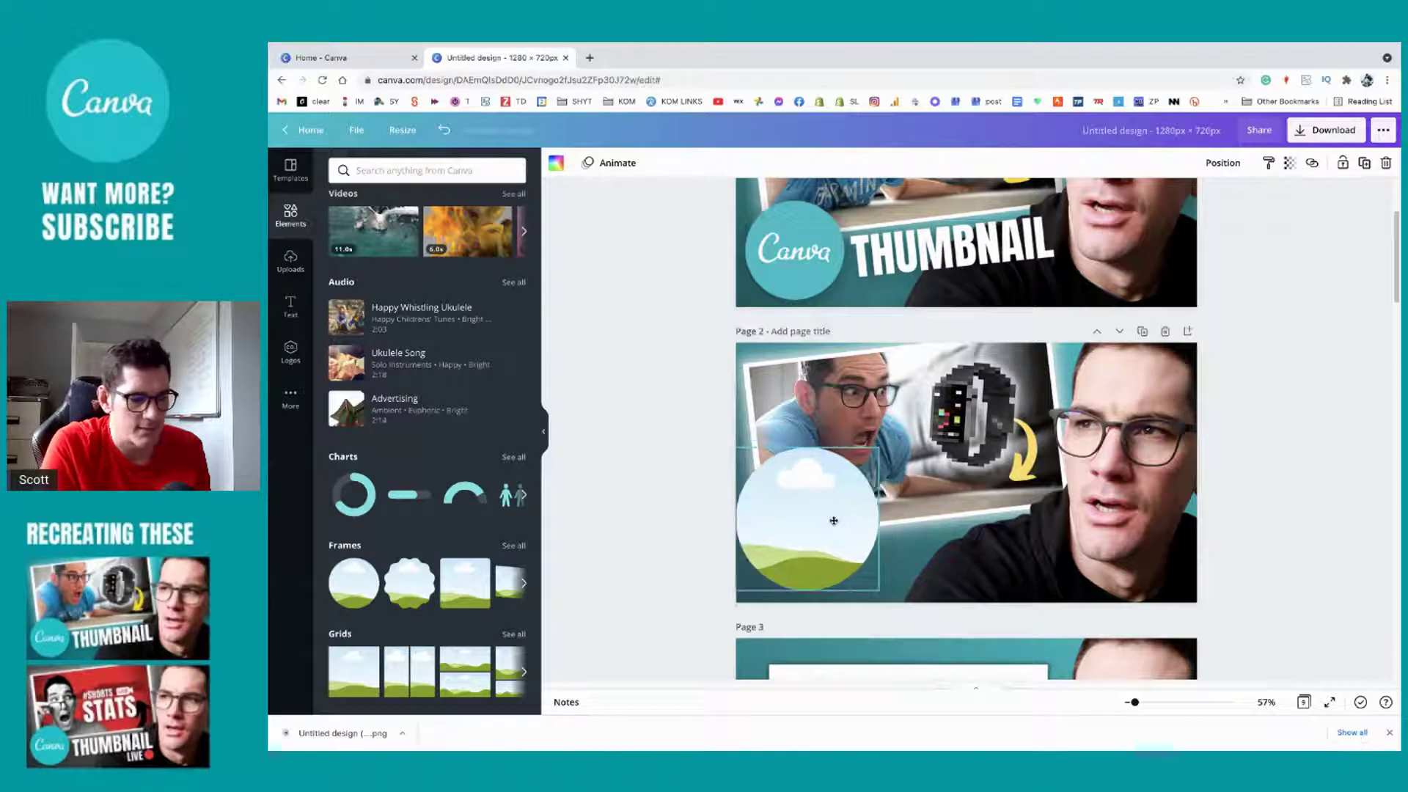
drag(877, 444, 840, 486)
Step: Move the circular frame off the Canva logo and delete it from page 2
drag(788, 537, 917, 490)
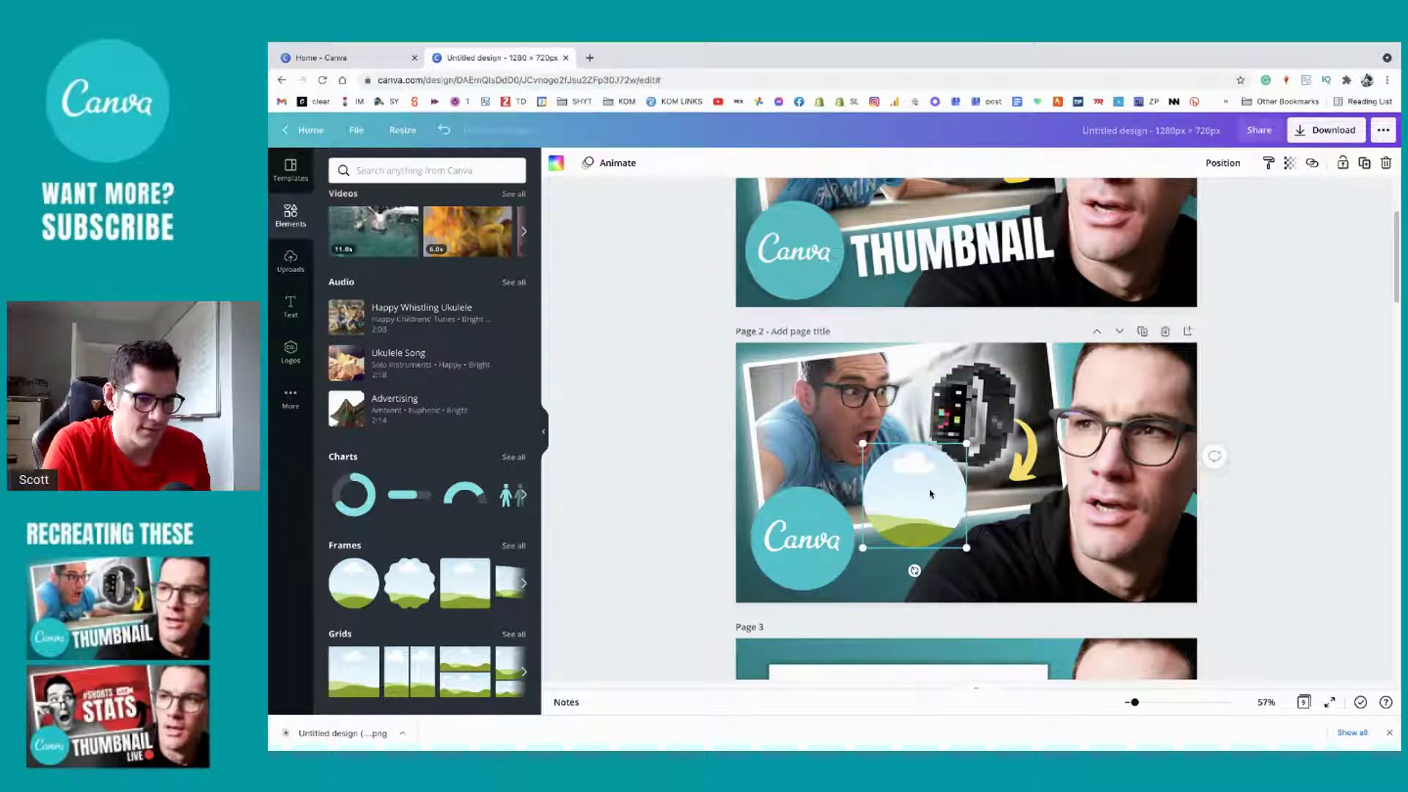
drag(930, 493, 889, 442)
key(Delete)
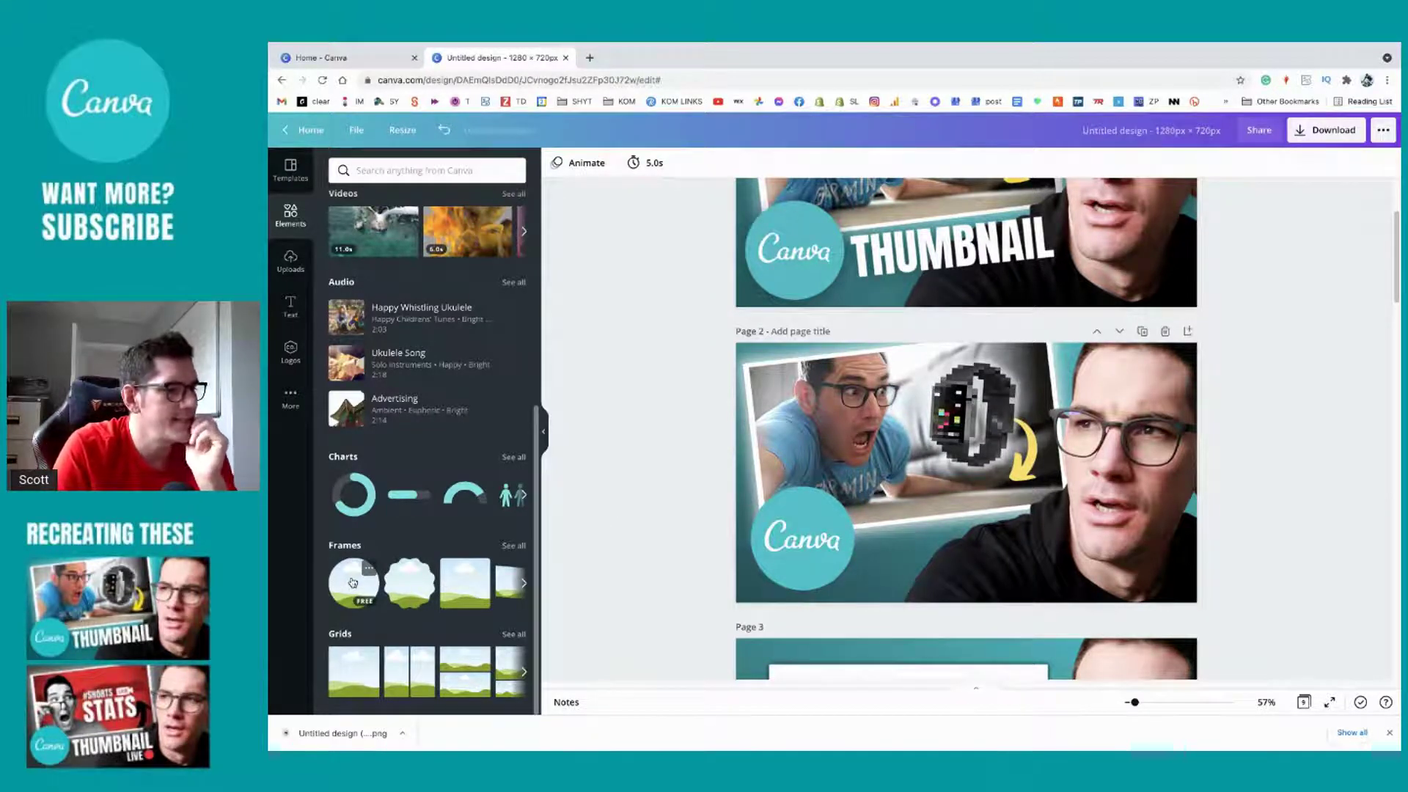
Step: Duplicate page 2 with its photo, portrait and Canva logo directly below the original
click(827, 556)
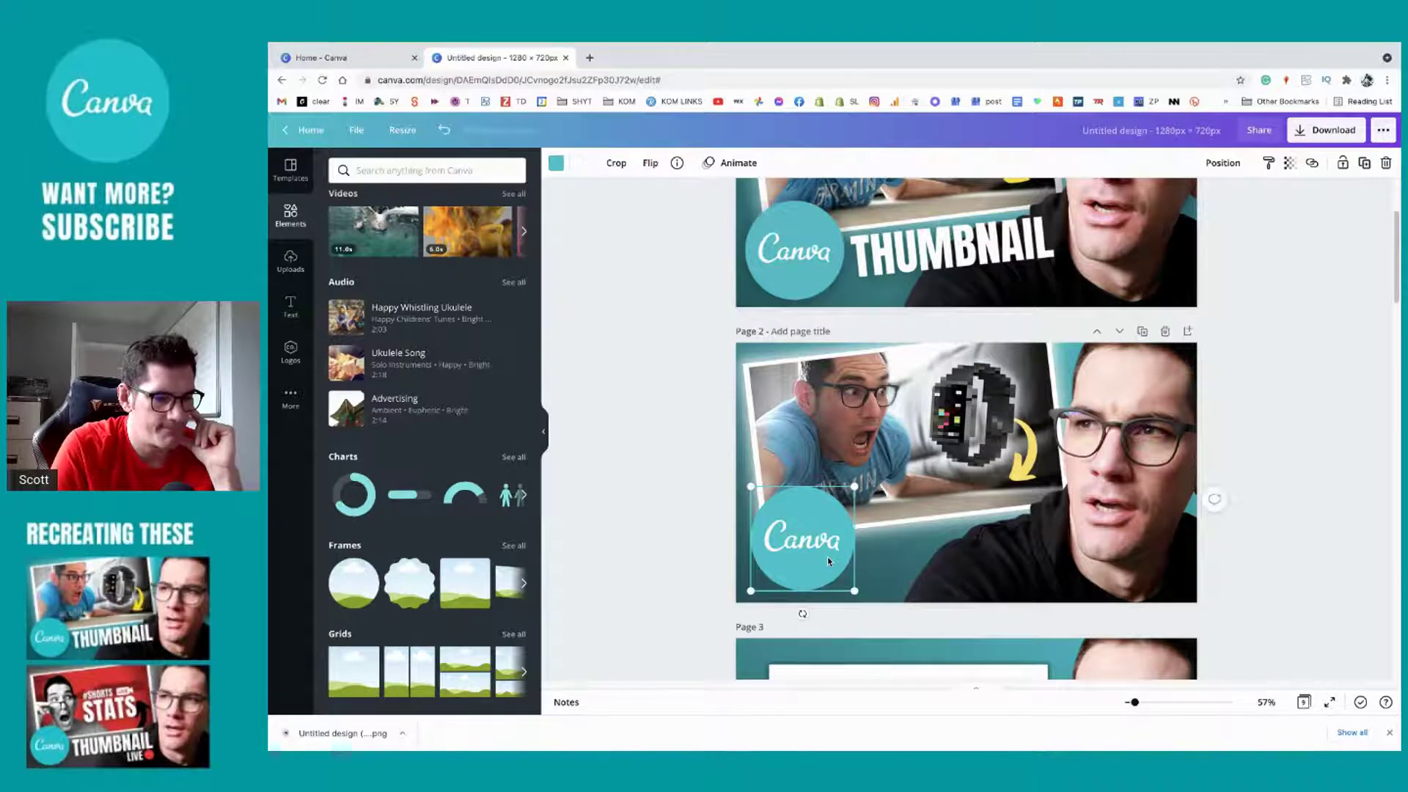
scroll(827, 560, down, 3)
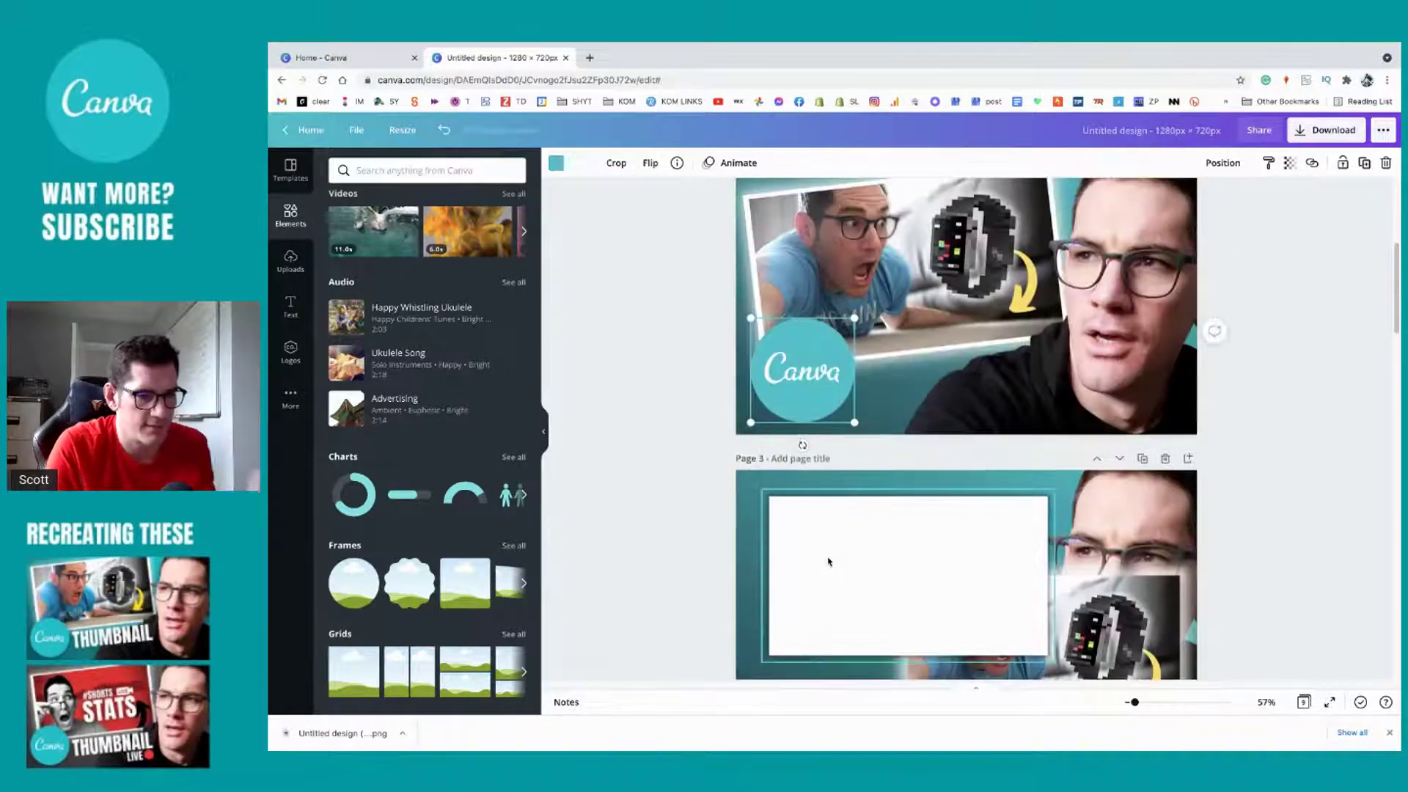
scroll(828, 562, up, 2)
scroll(1139, 251, down, 3)
click(1138, 251)
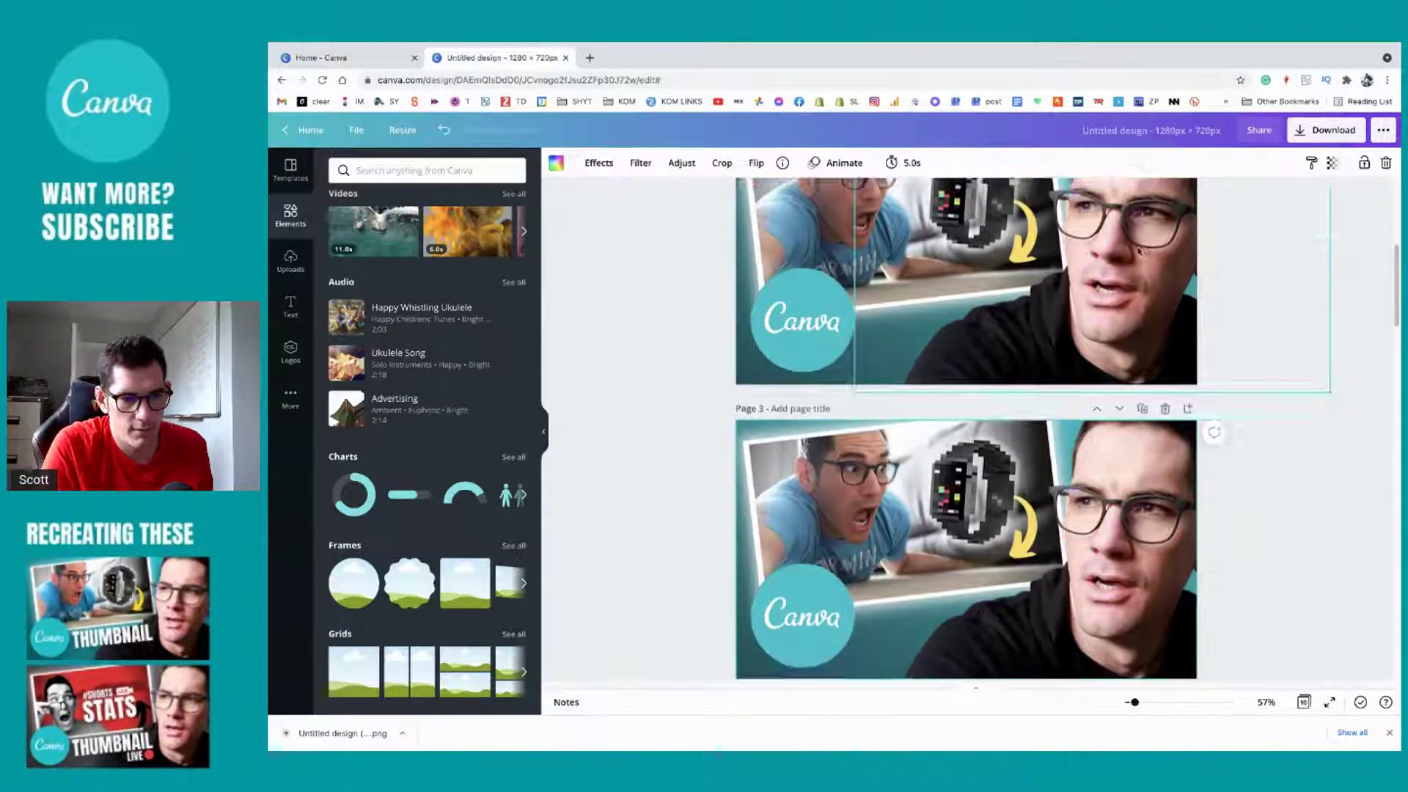
scroll(1138, 251, down, 2)
Step: Copy the Canva logo from page 3 onto a new blank page 5
click(795, 467)
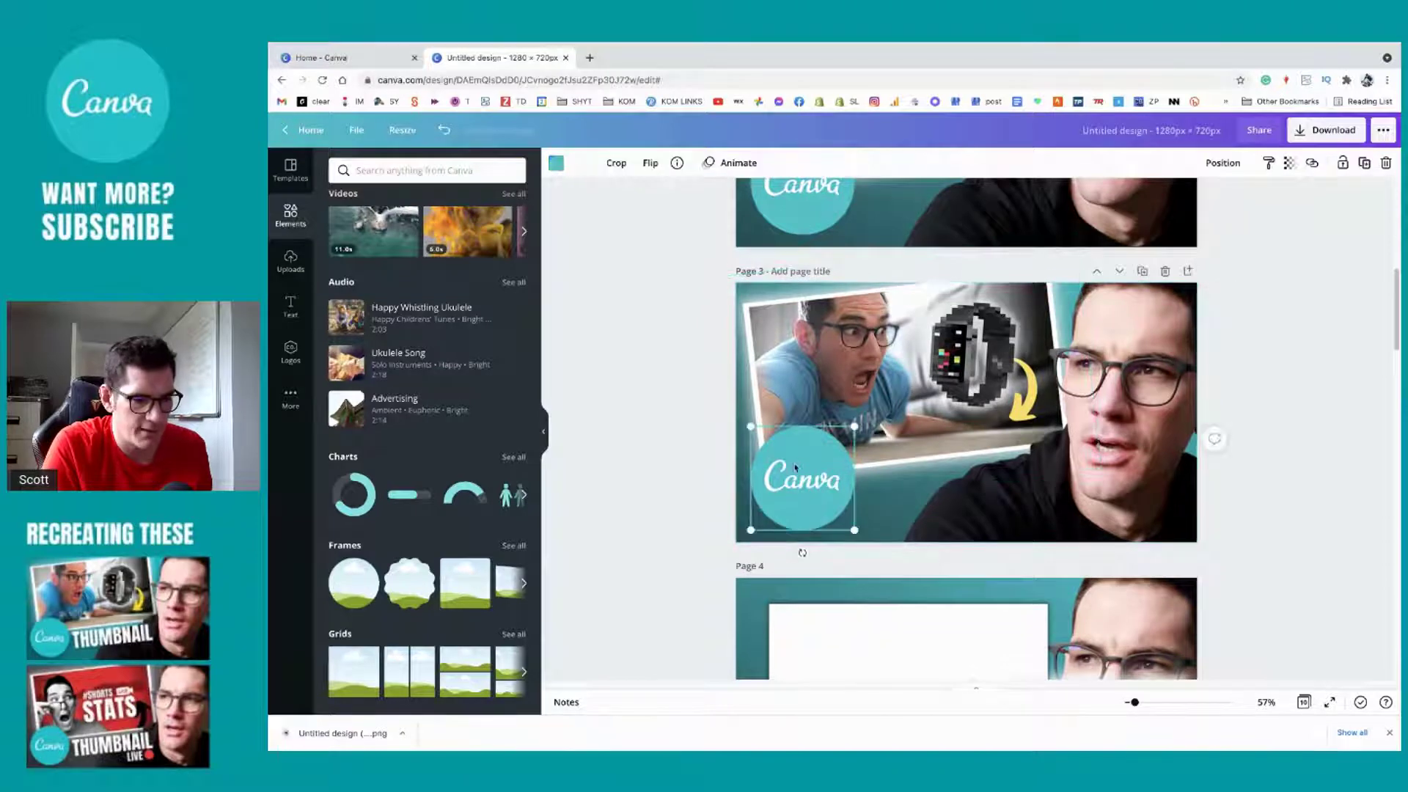
key(ctrl+Return)
key(ctrl+v)
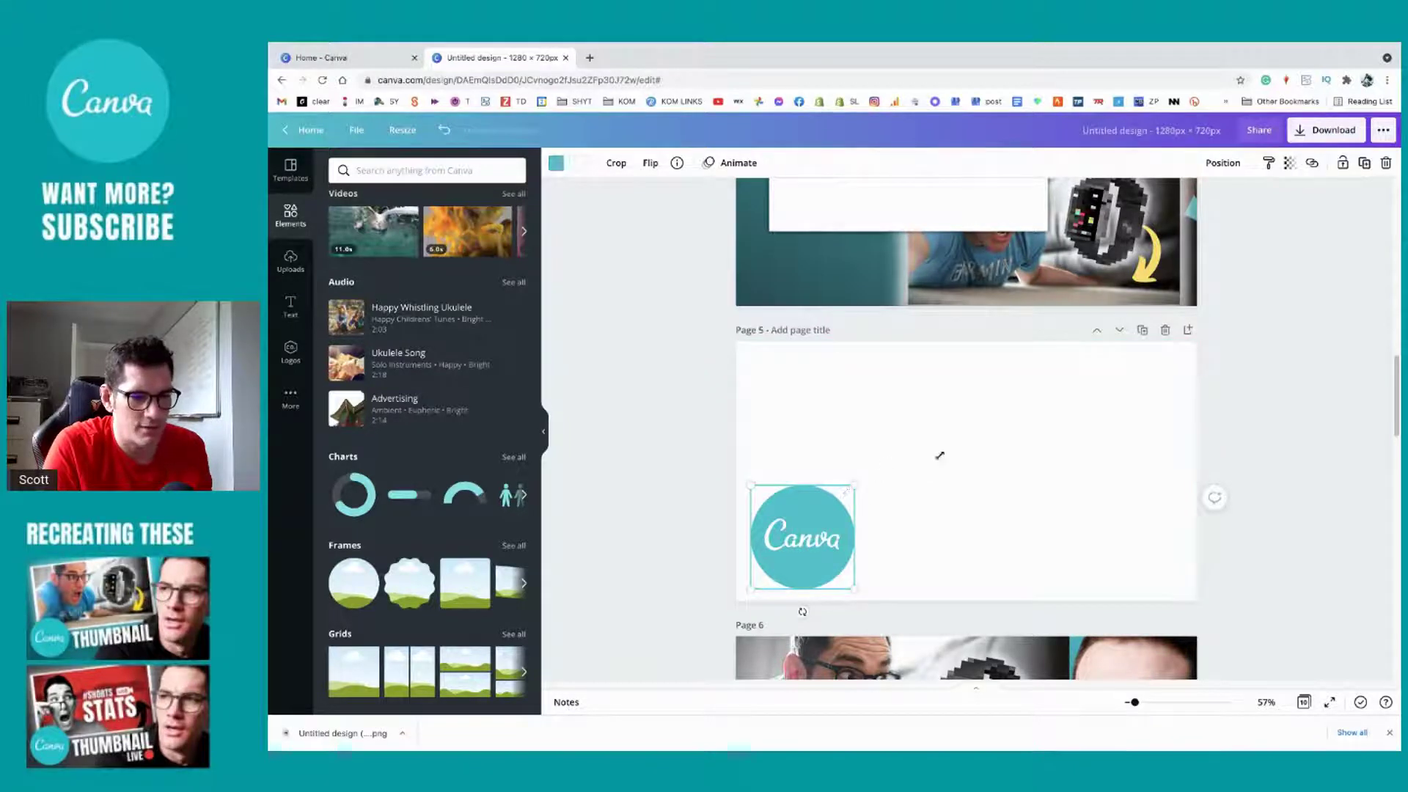
Step: Enlarge the Canva logo on page 5 to nearly the full page height and position it near the centre
drag(939, 456, 1071, 402)
drag(935, 460, 1002, 458)
drag(1012, 399, 999, 421)
click(1240, 486)
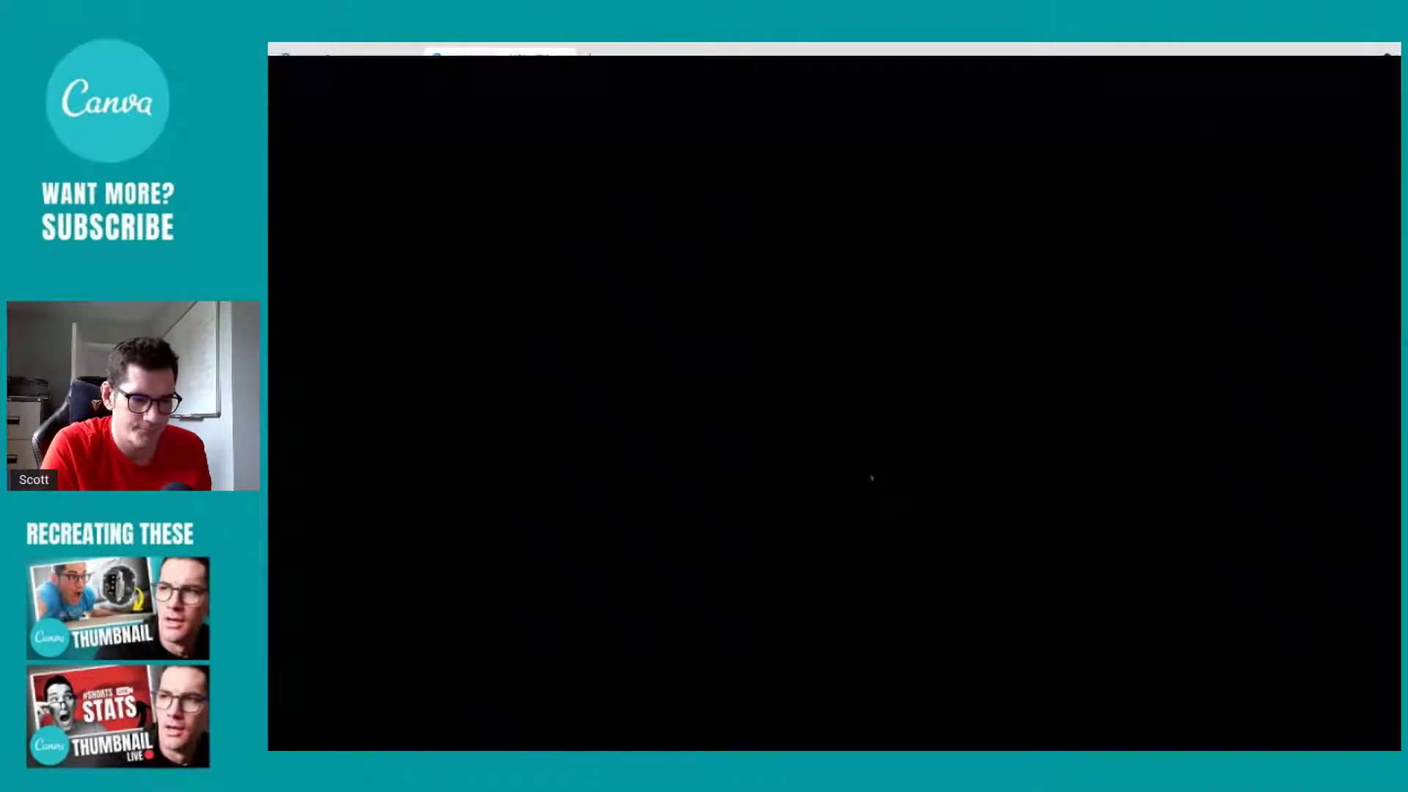
click(979, 473)
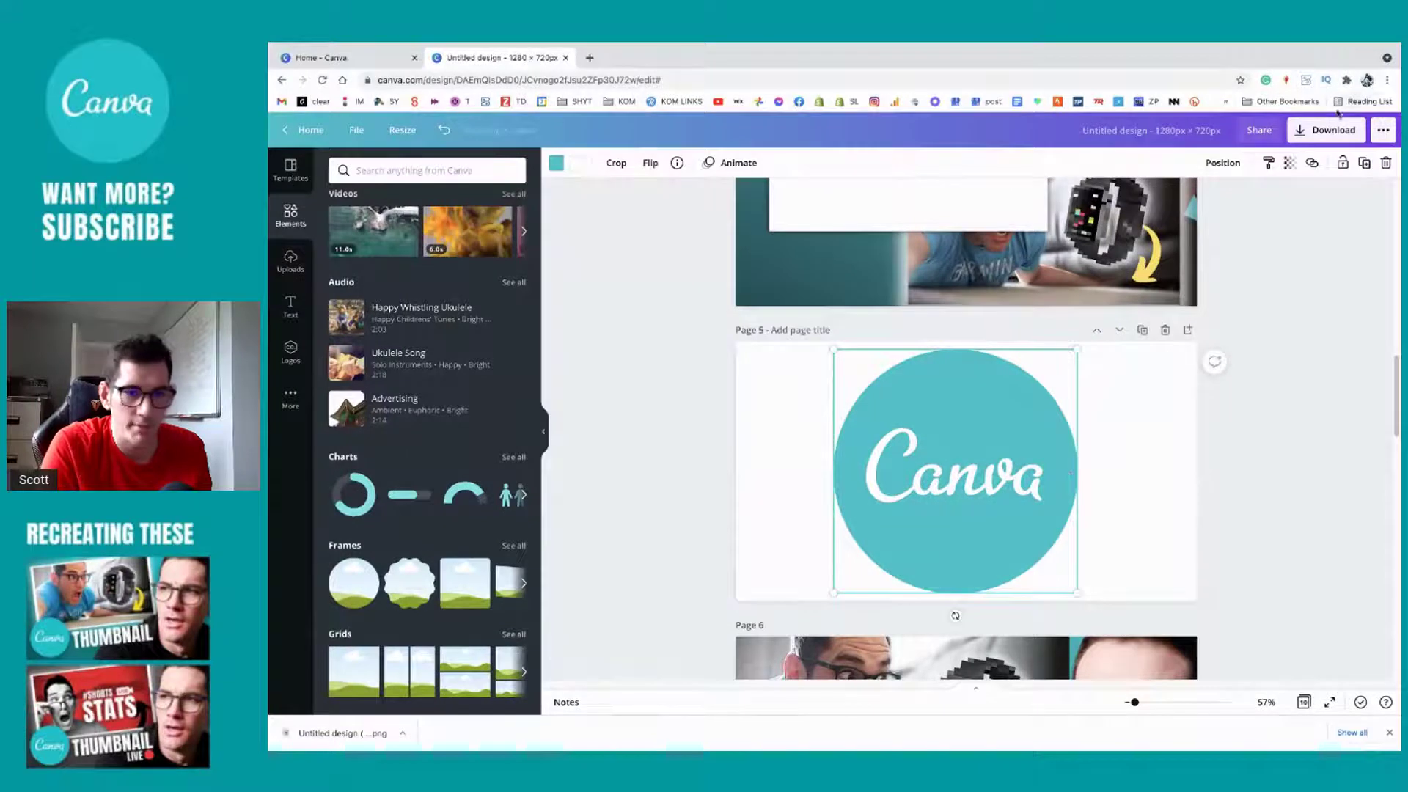
Step: Set the PNG download to size 2 with a transparent background
click(1328, 132)
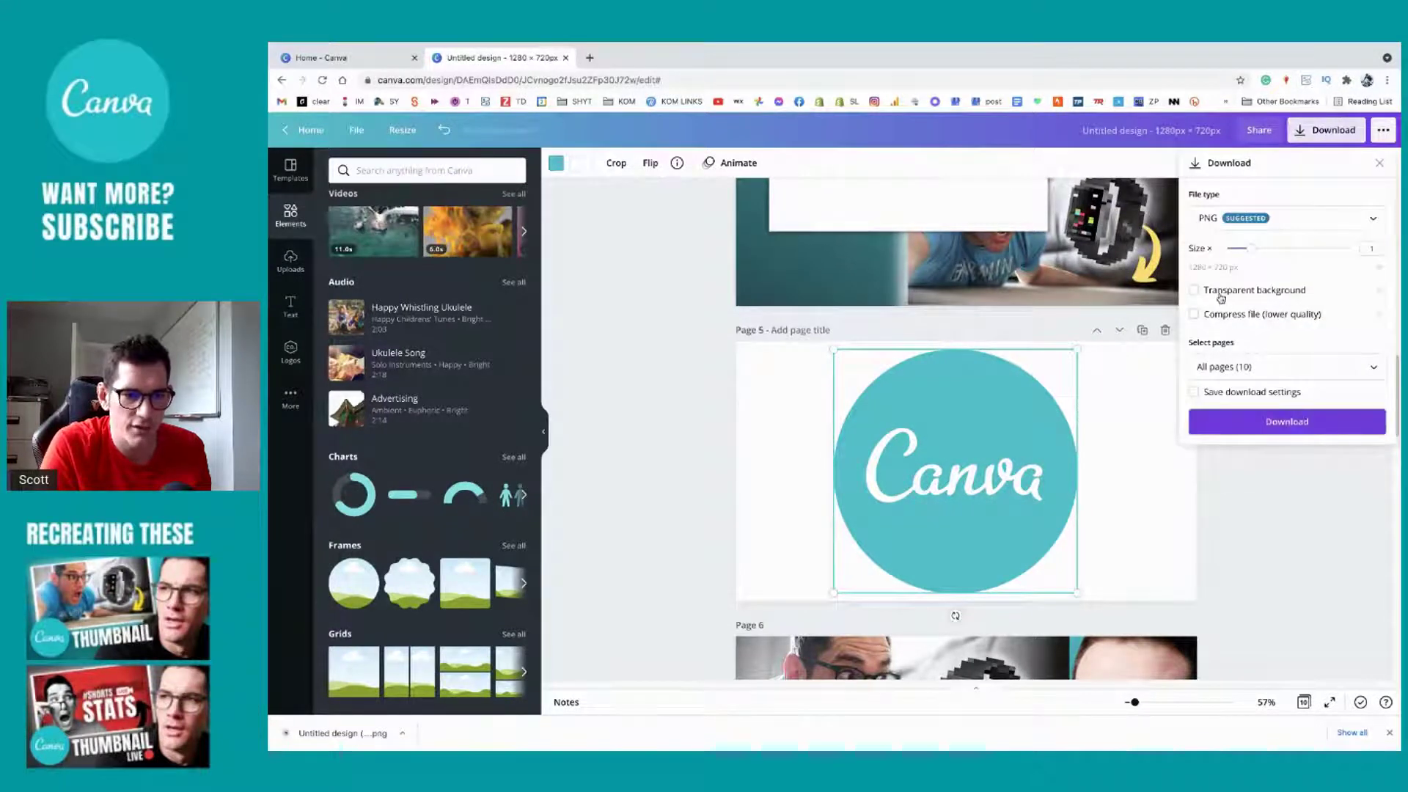
drag(1259, 253, 1298, 250)
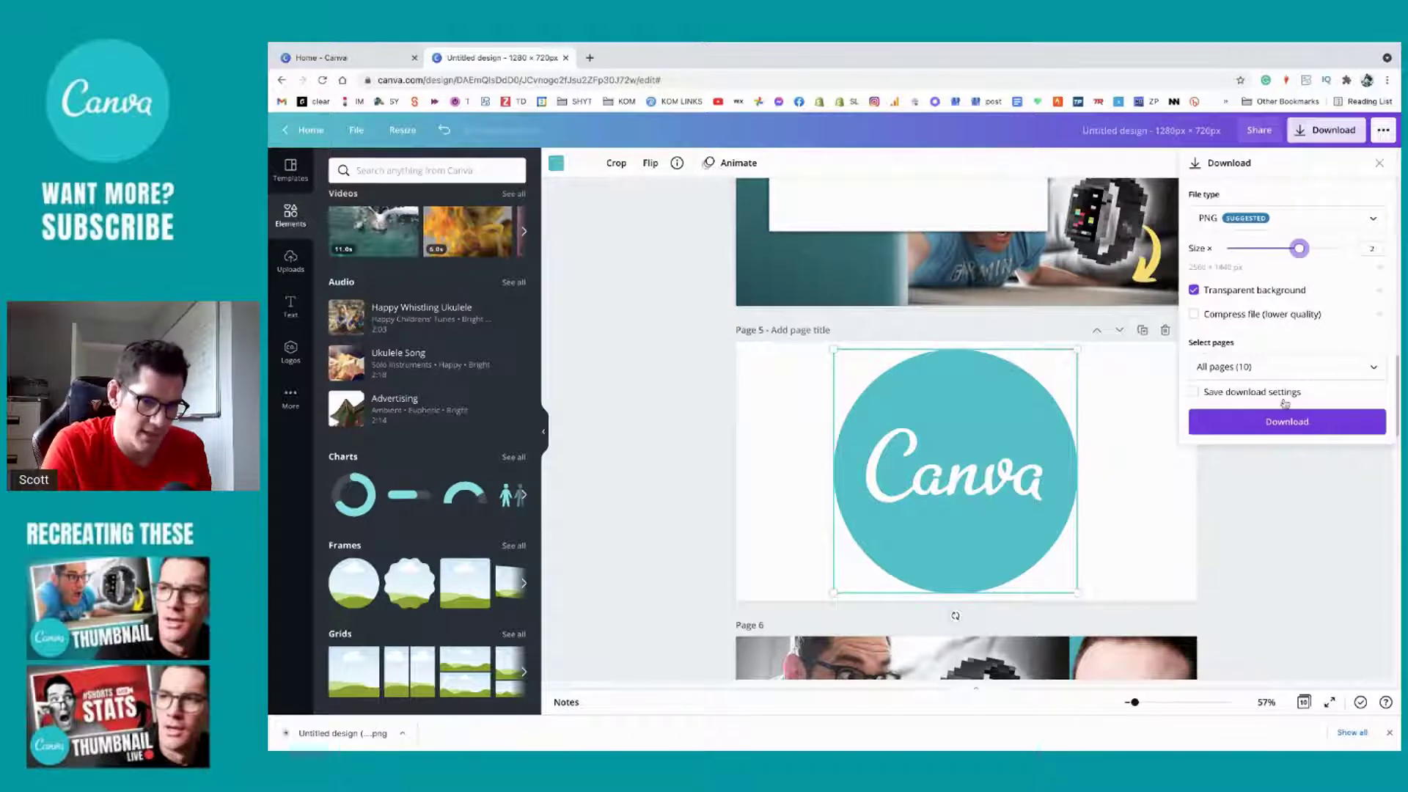
click(1286, 370)
click(1358, 370)
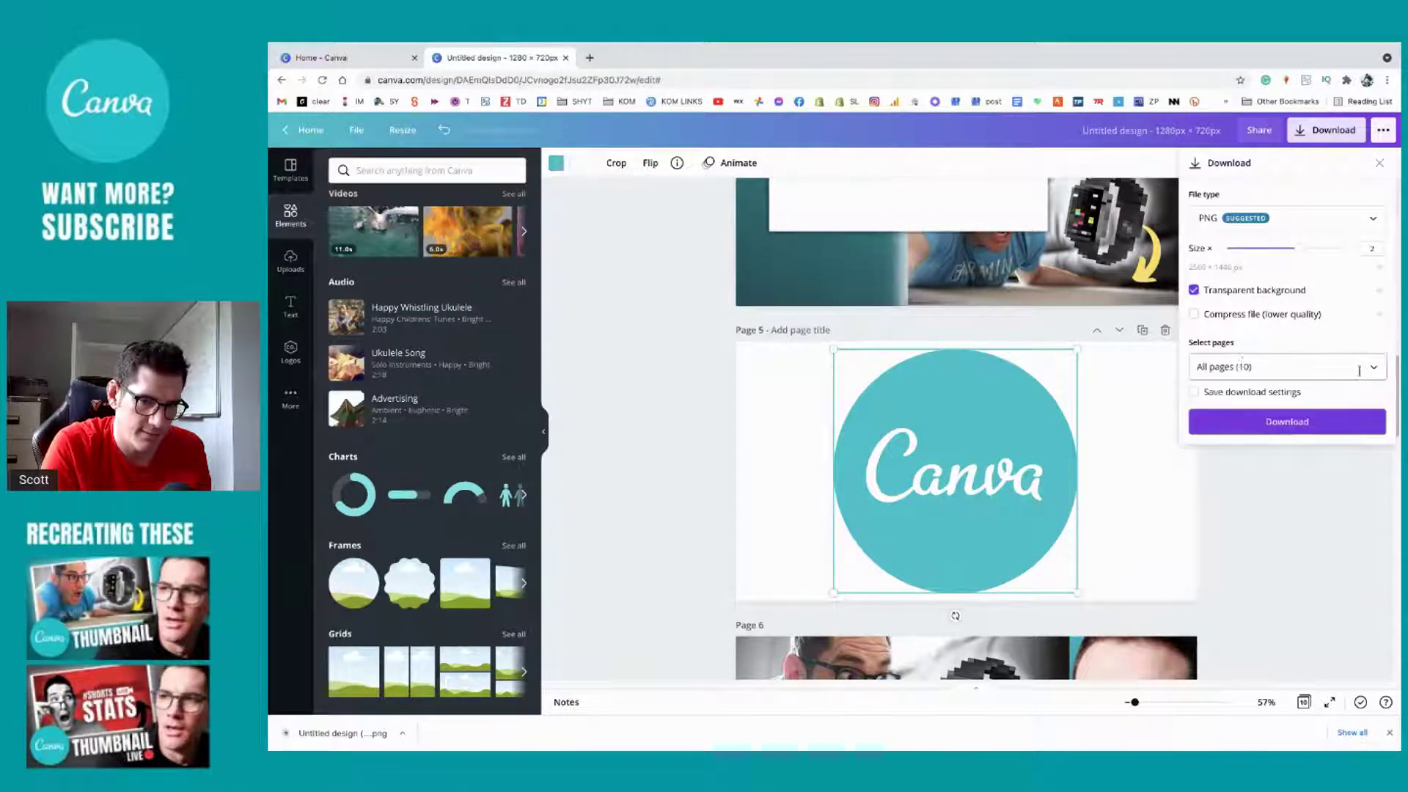
Step: Limit the download to page 5 only, download it and return to editing
click(1264, 371)
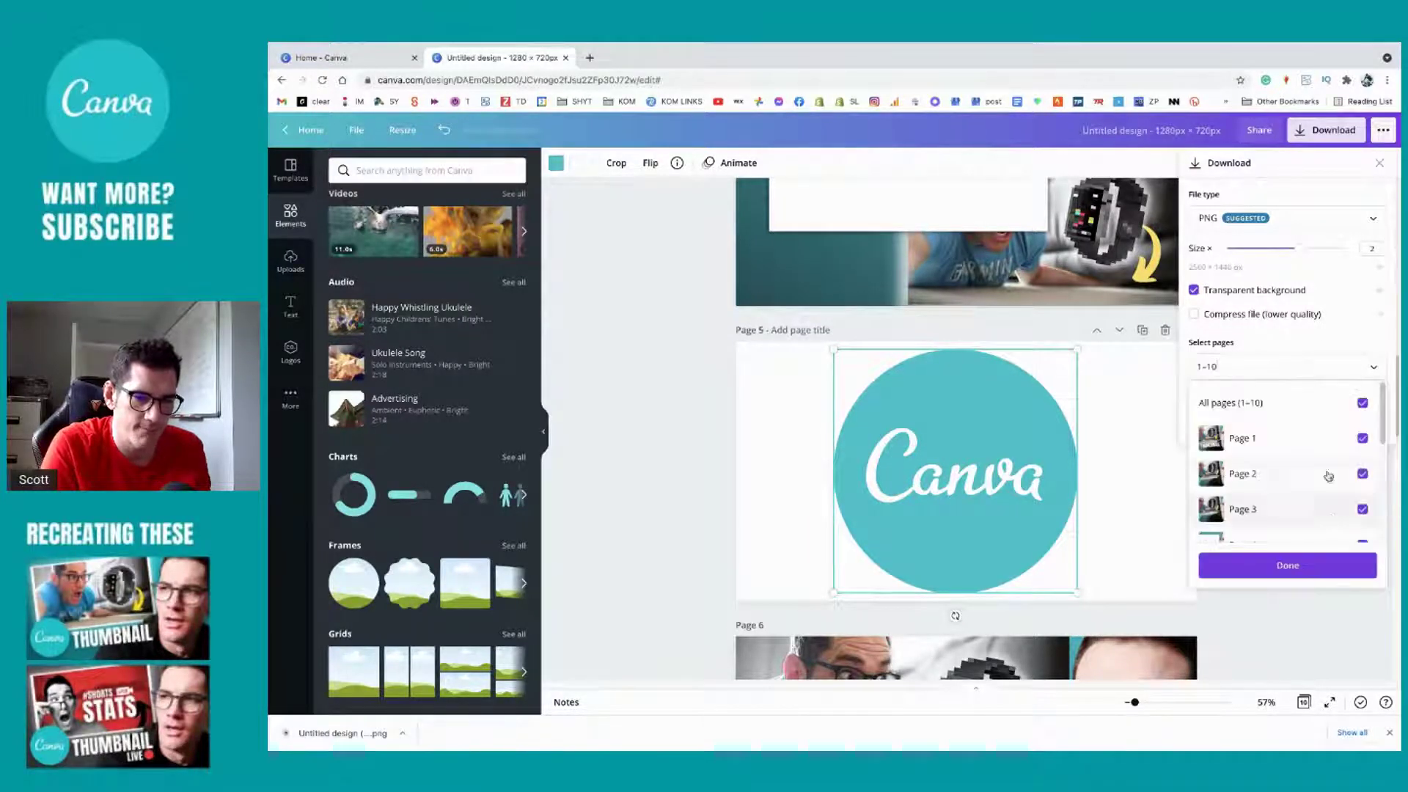
click(1364, 406)
scroll(1371, 469, down, 3)
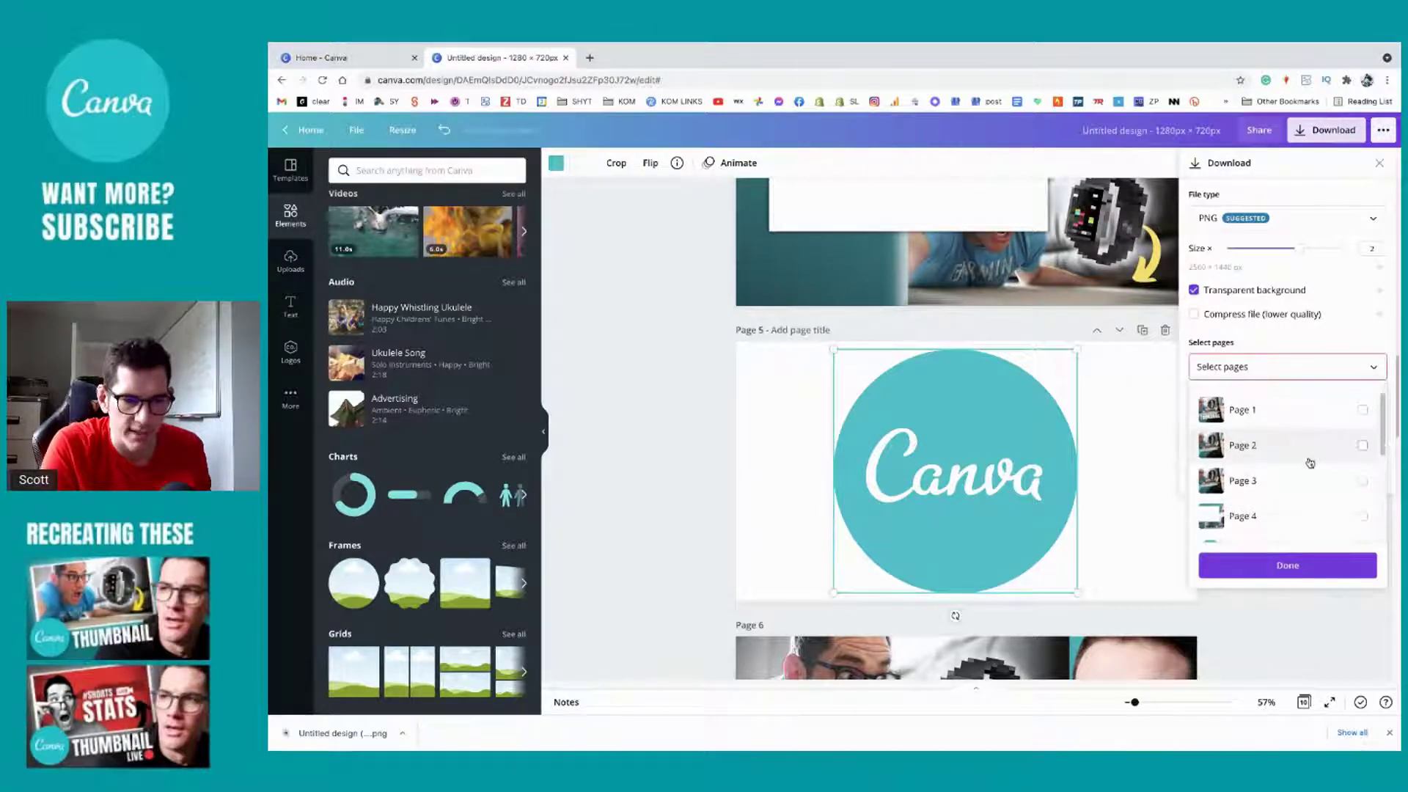
click(1362, 493)
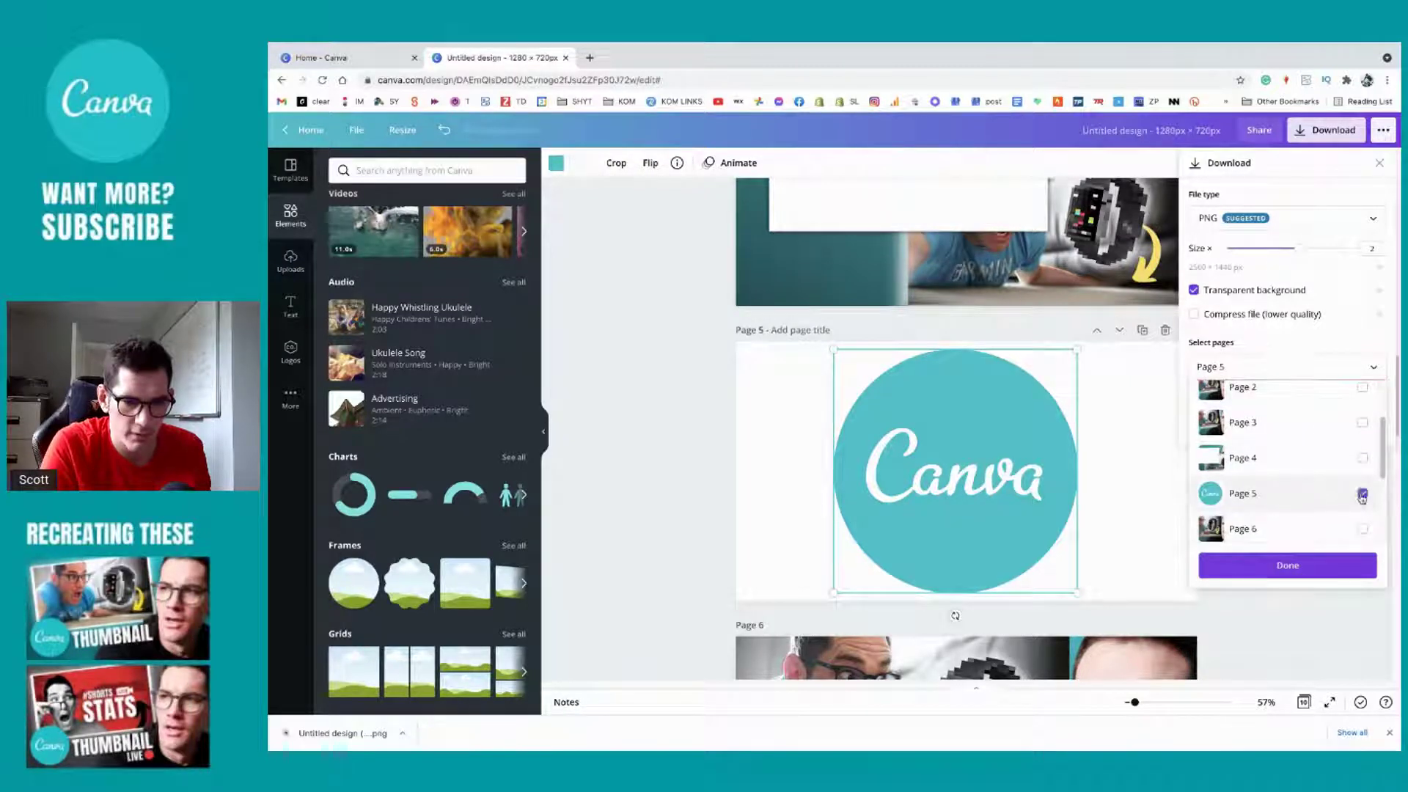
click(1291, 566)
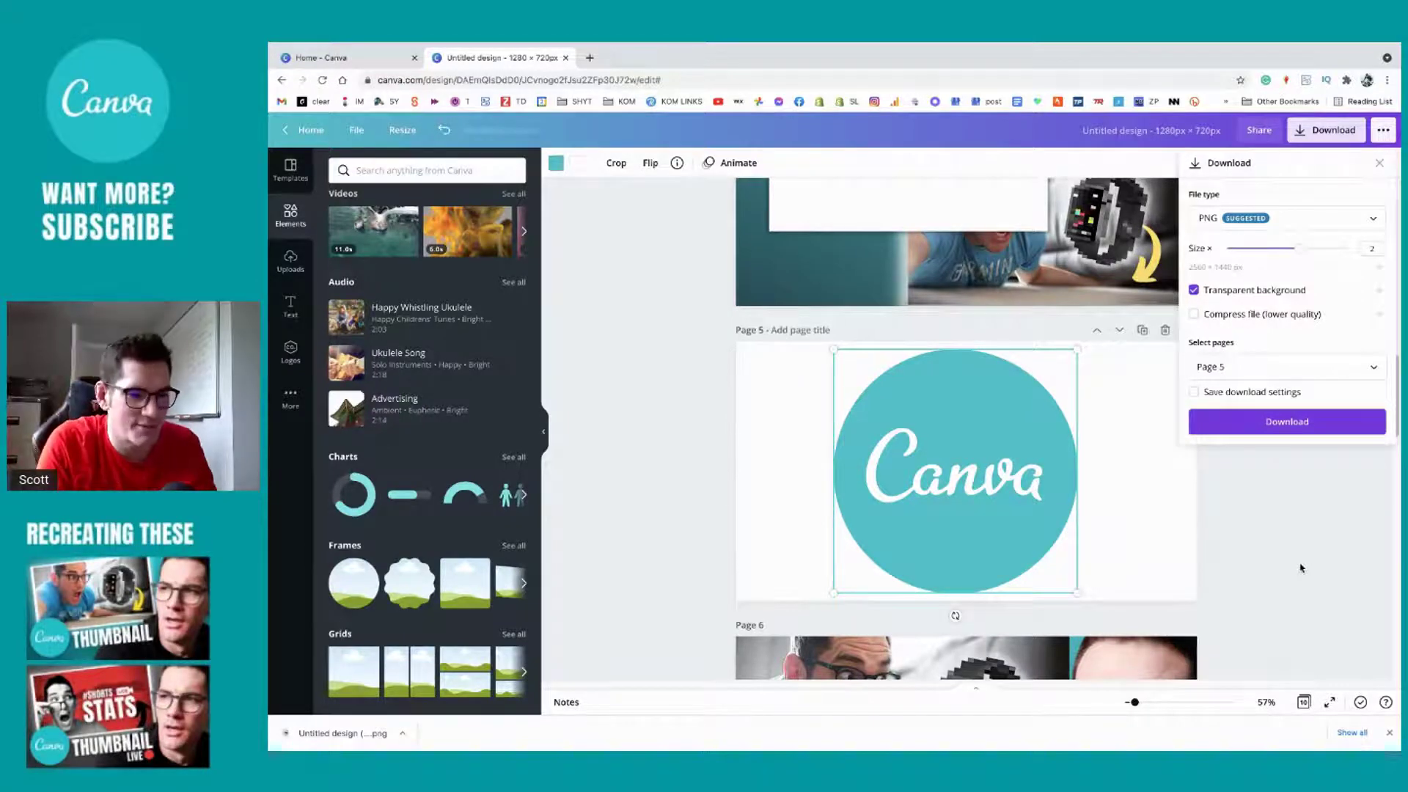
click(1280, 423)
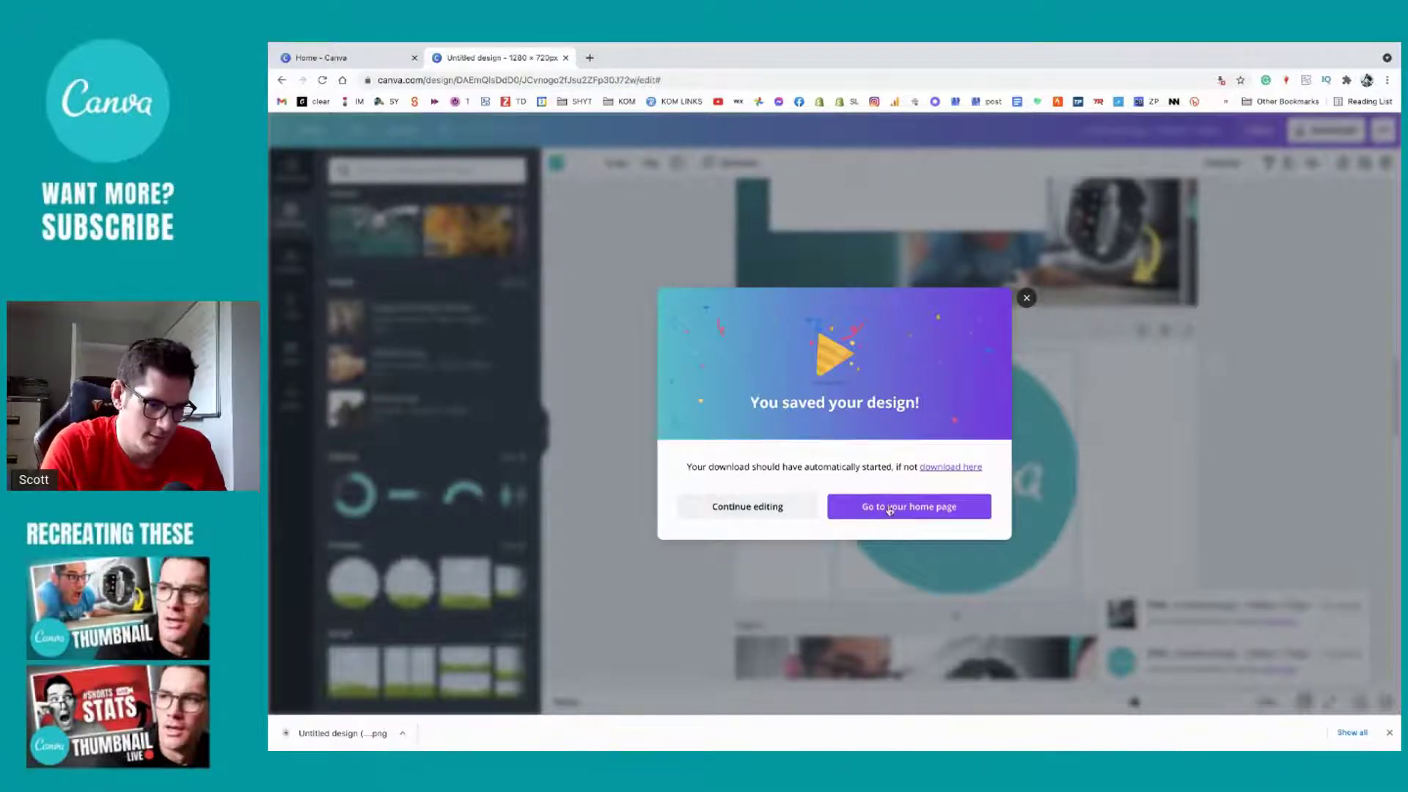
click(774, 517)
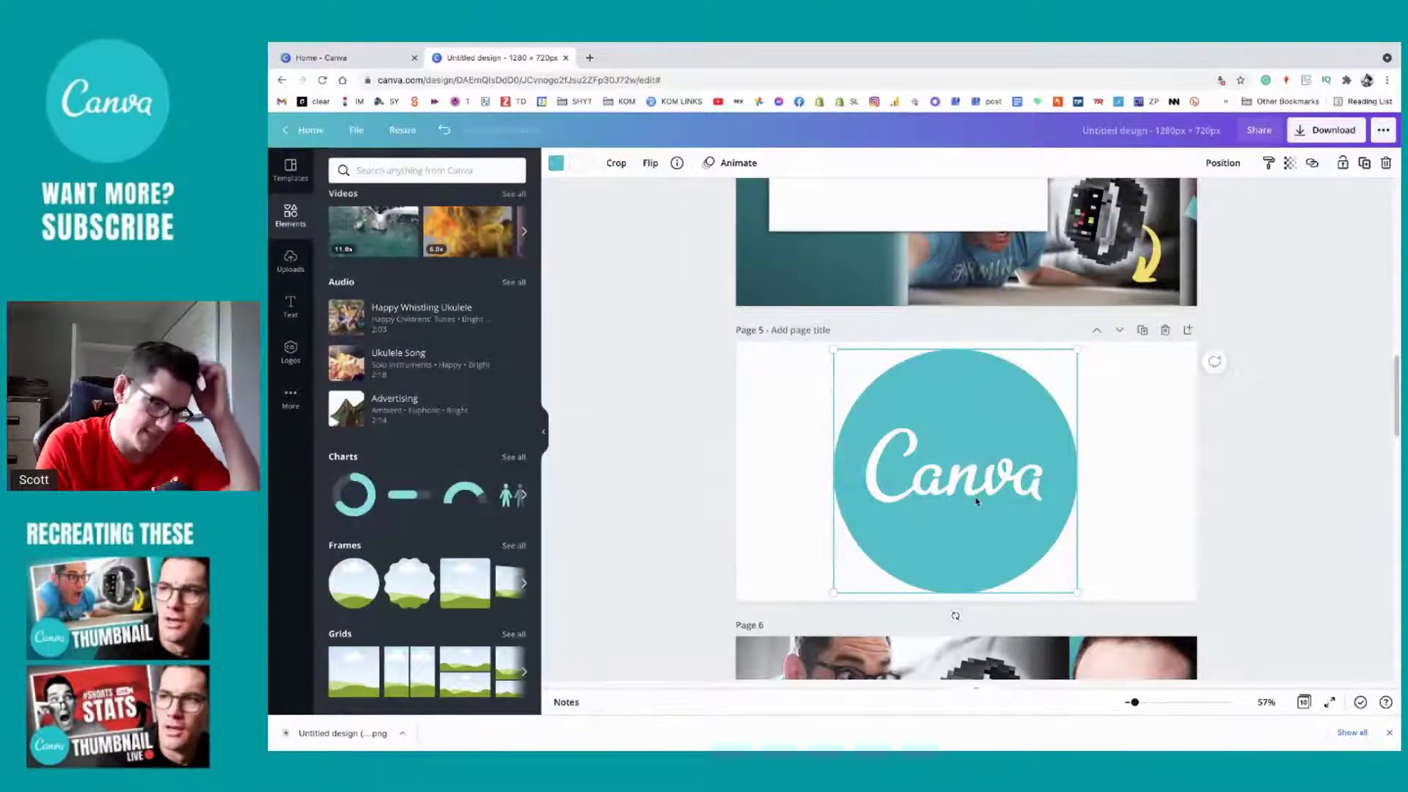
Step: Give page 5 the title "CANVA LOGO"
scroll(976, 501, up, 2)
scroll(977, 502, up, 6)
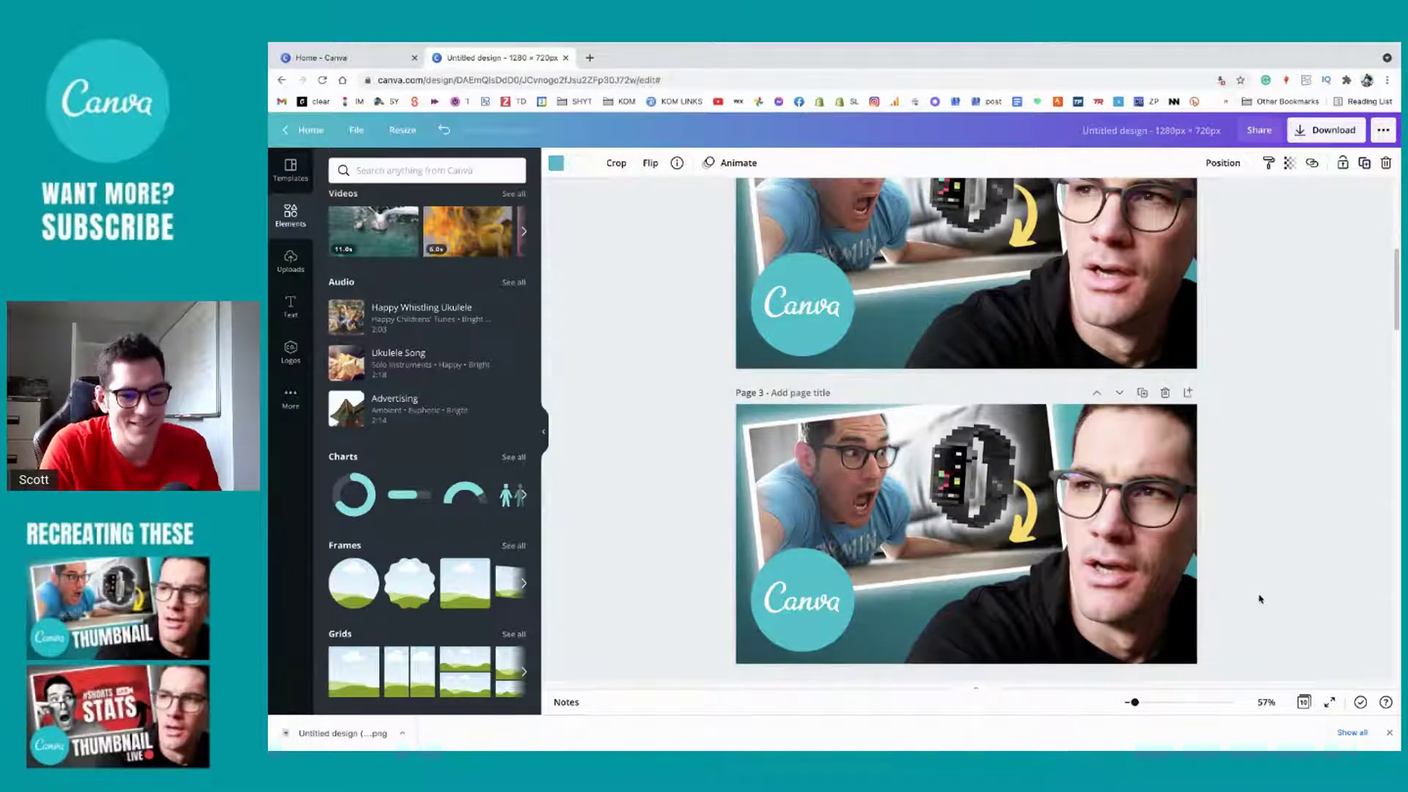
scroll(1260, 600, down, 1)
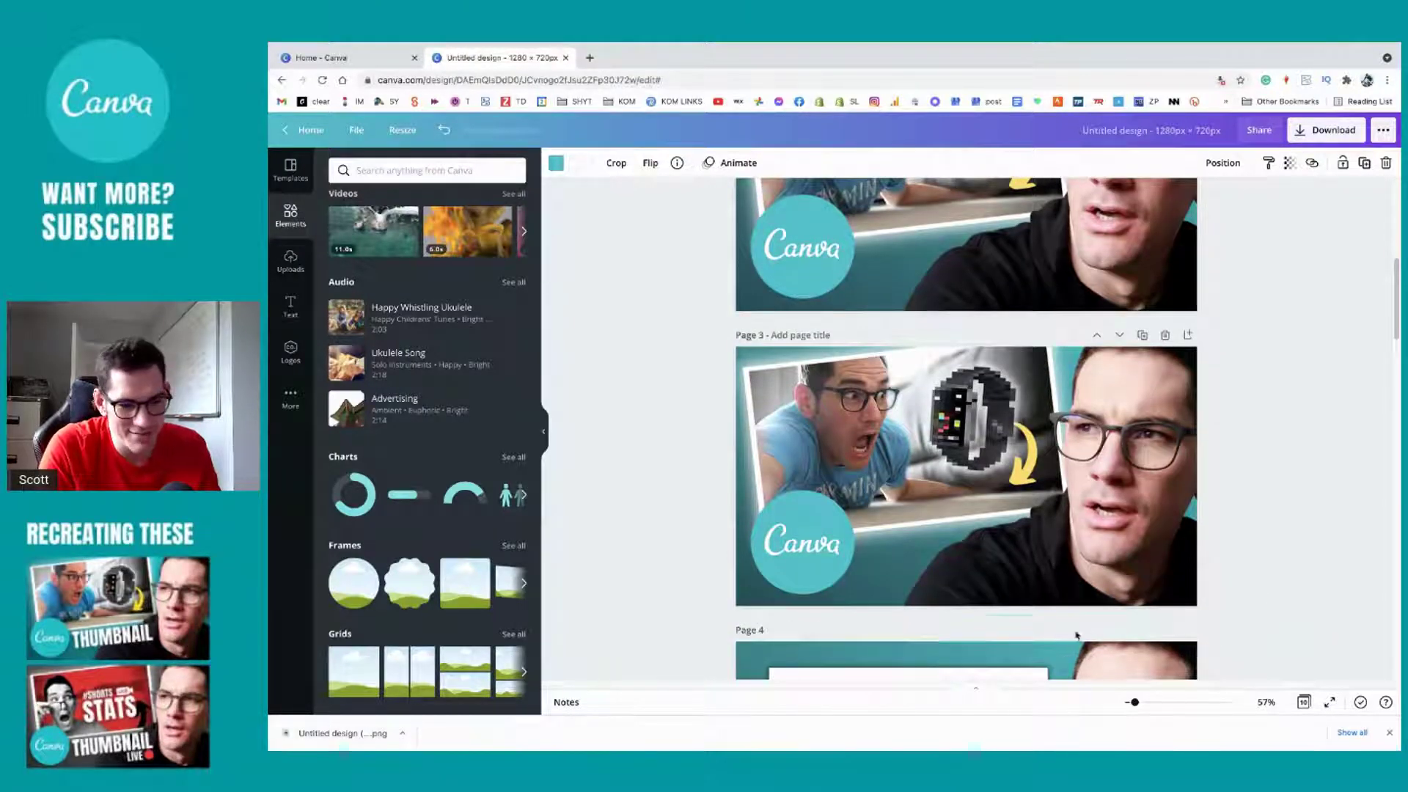
click(1026, 601)
scroll(1135, 583, down, 10)
click(1136, 396)
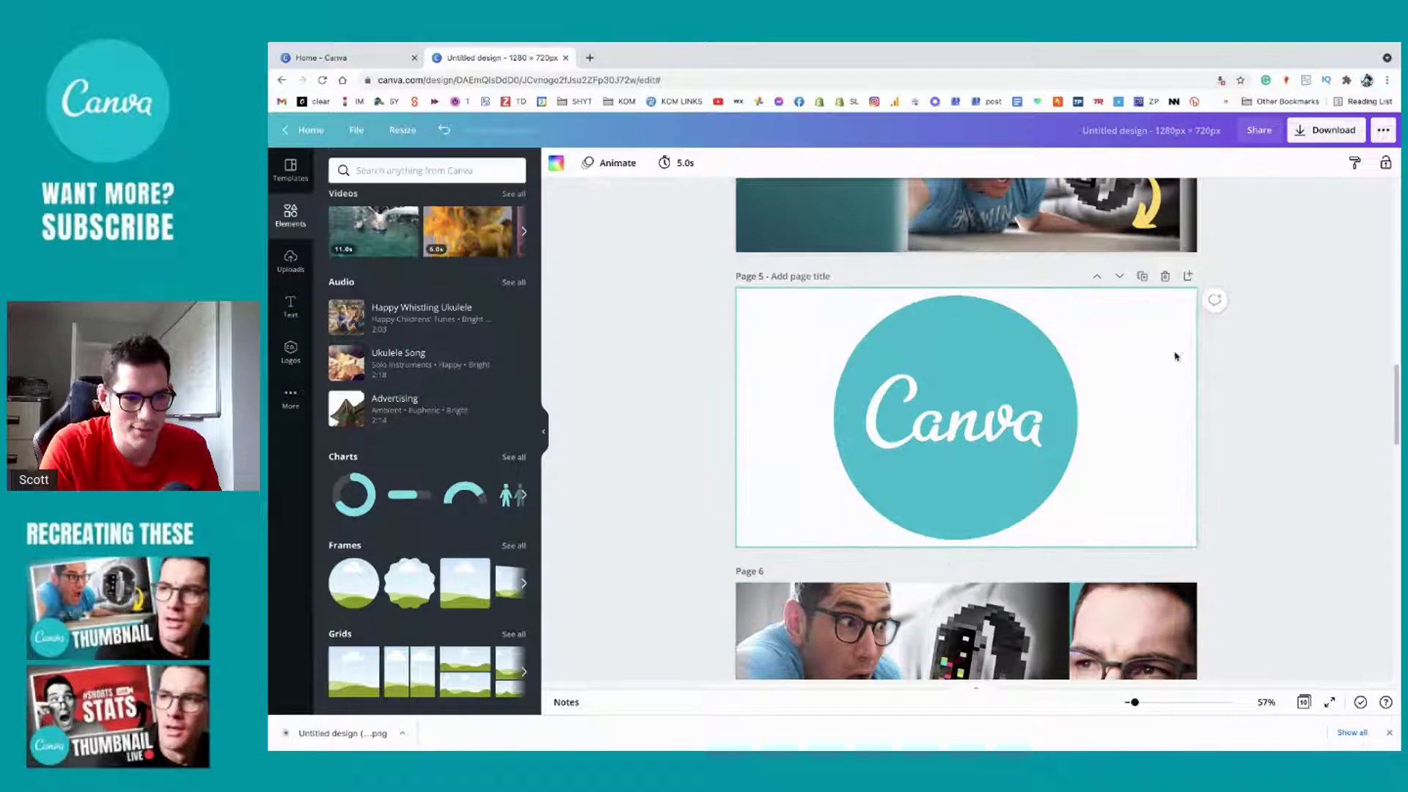
click(1323, 132)
click(1259, 295)
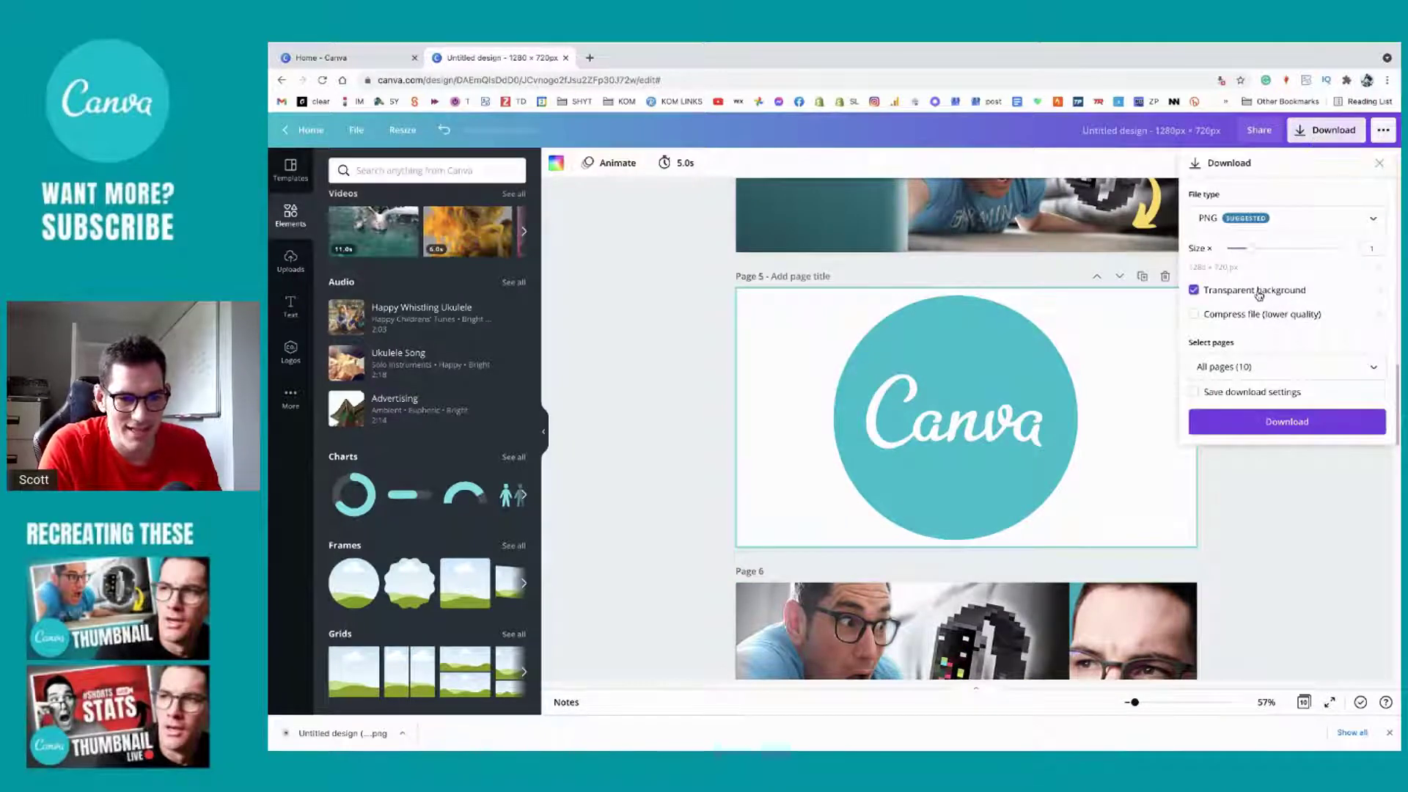
click(805, 277)
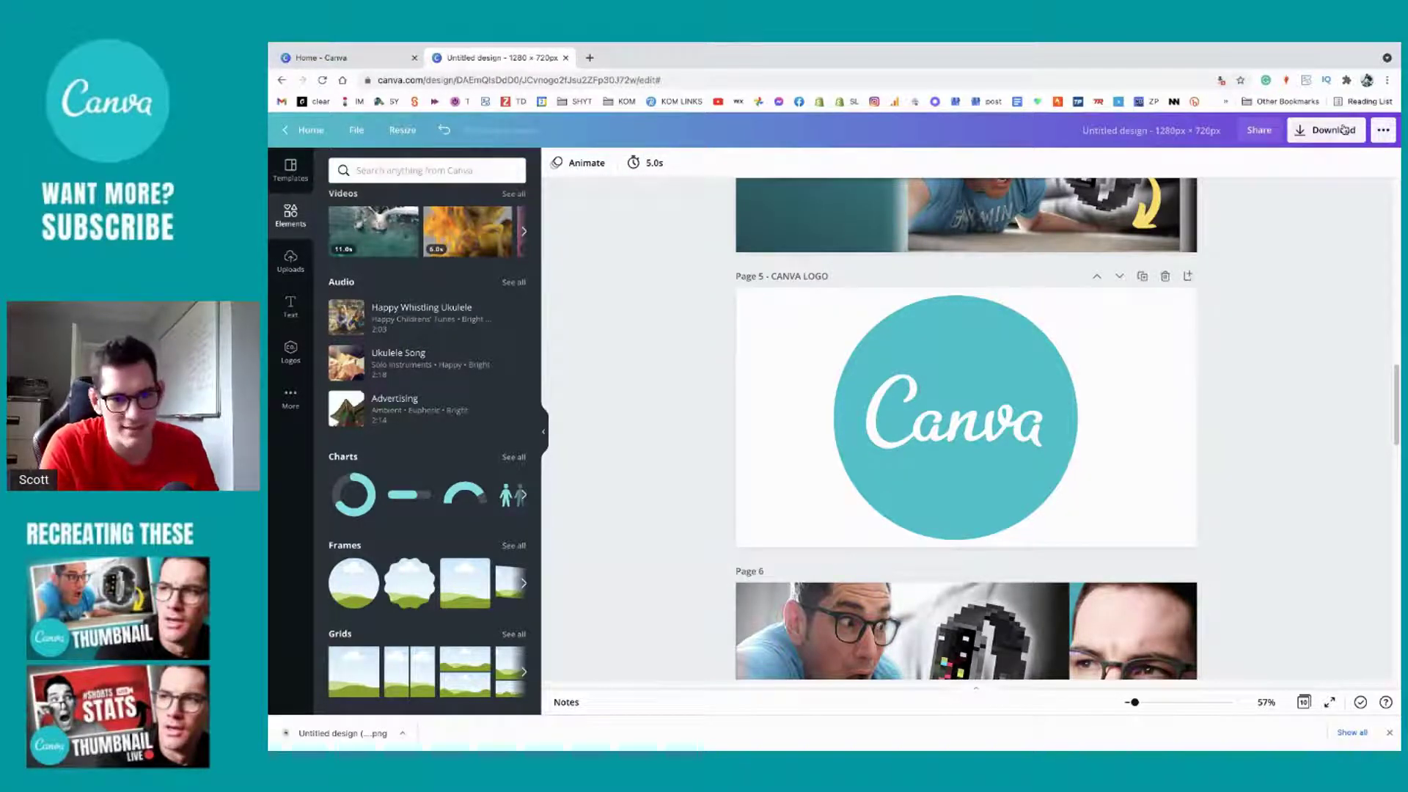
Step: Start another PNG download at size 1 and limit it to page 5, CANVA LOGO
click(1302, 128)
click(1274, 369)
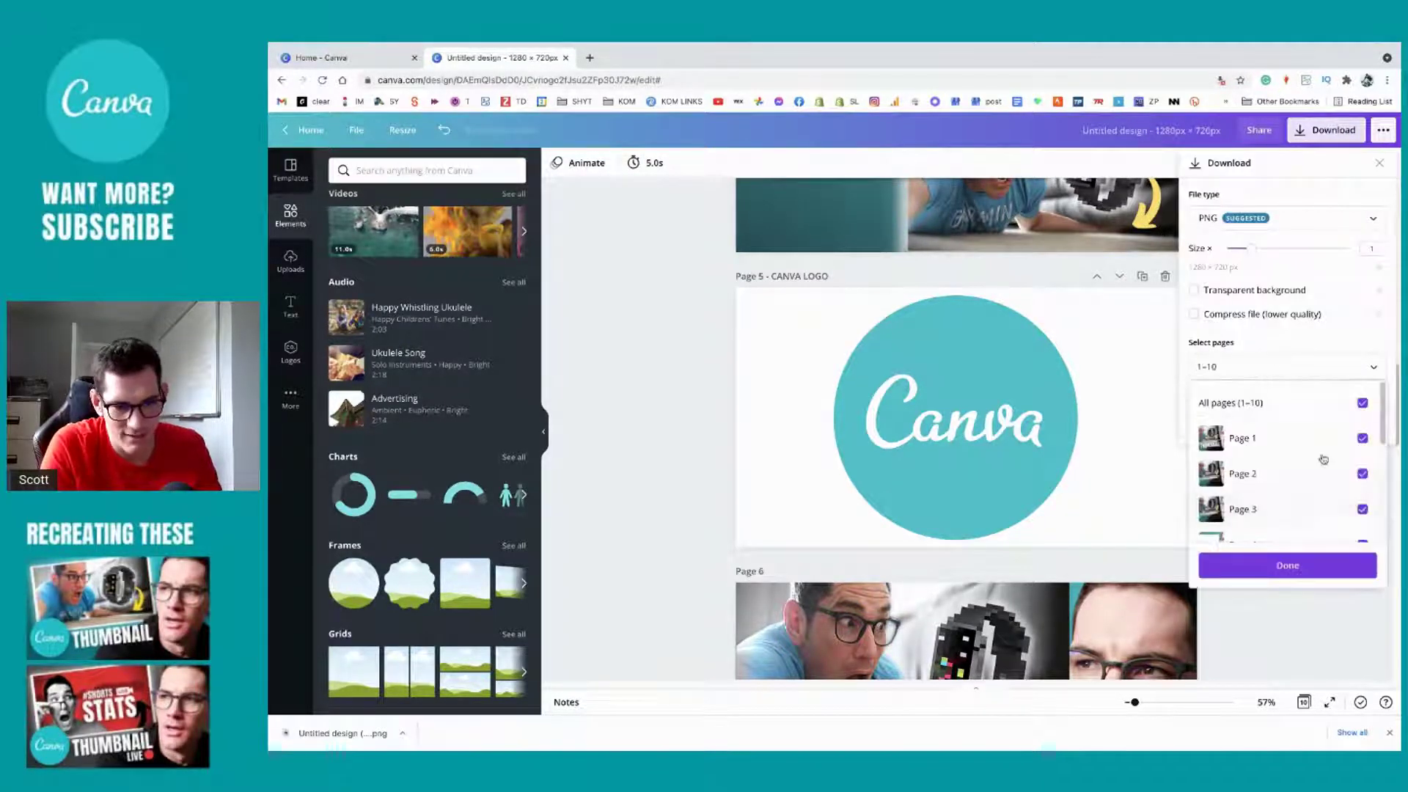
scroll(1323, 458, down, 1)
click(1364, 396)
scroll(1330, 463, down, 2)
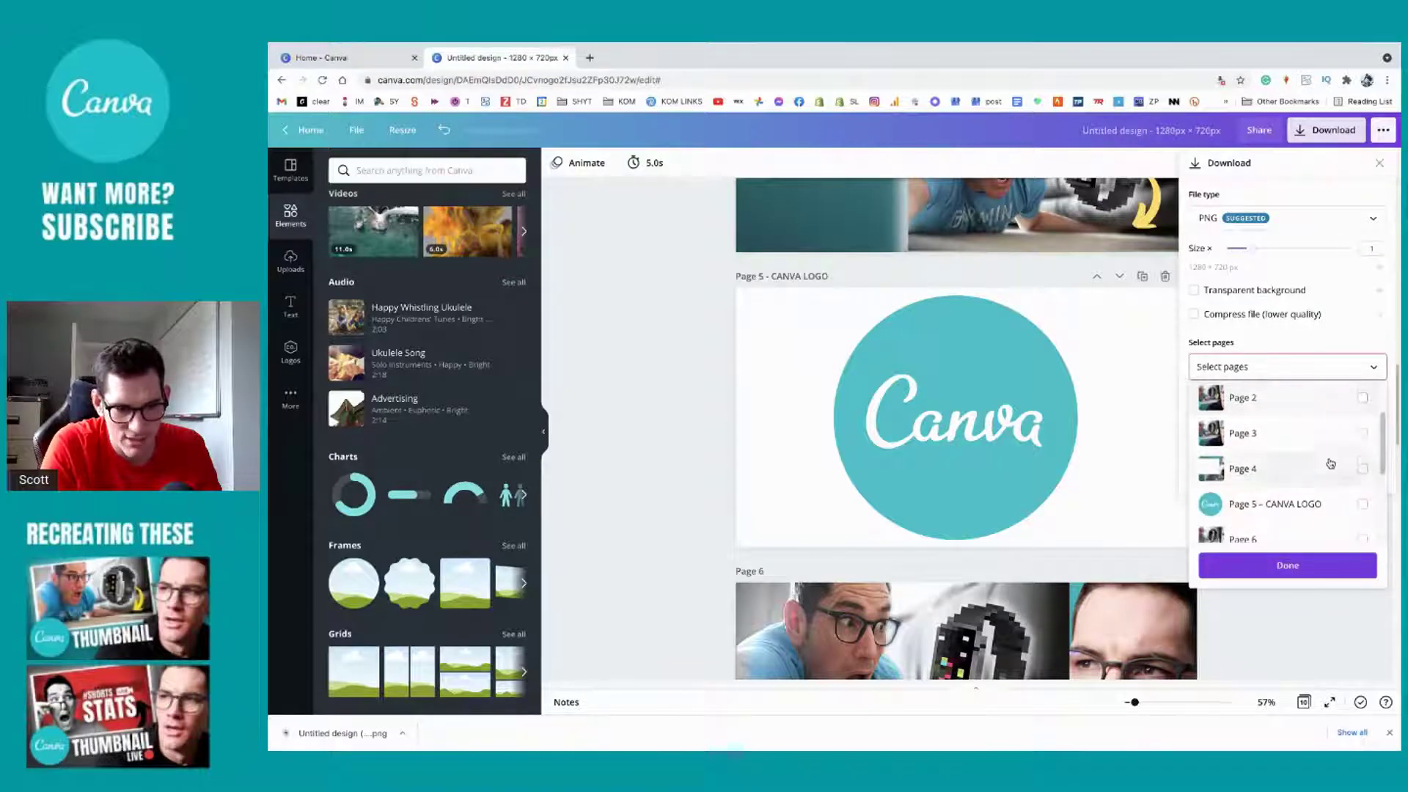
click(1363, 496)
click(1256, 337)
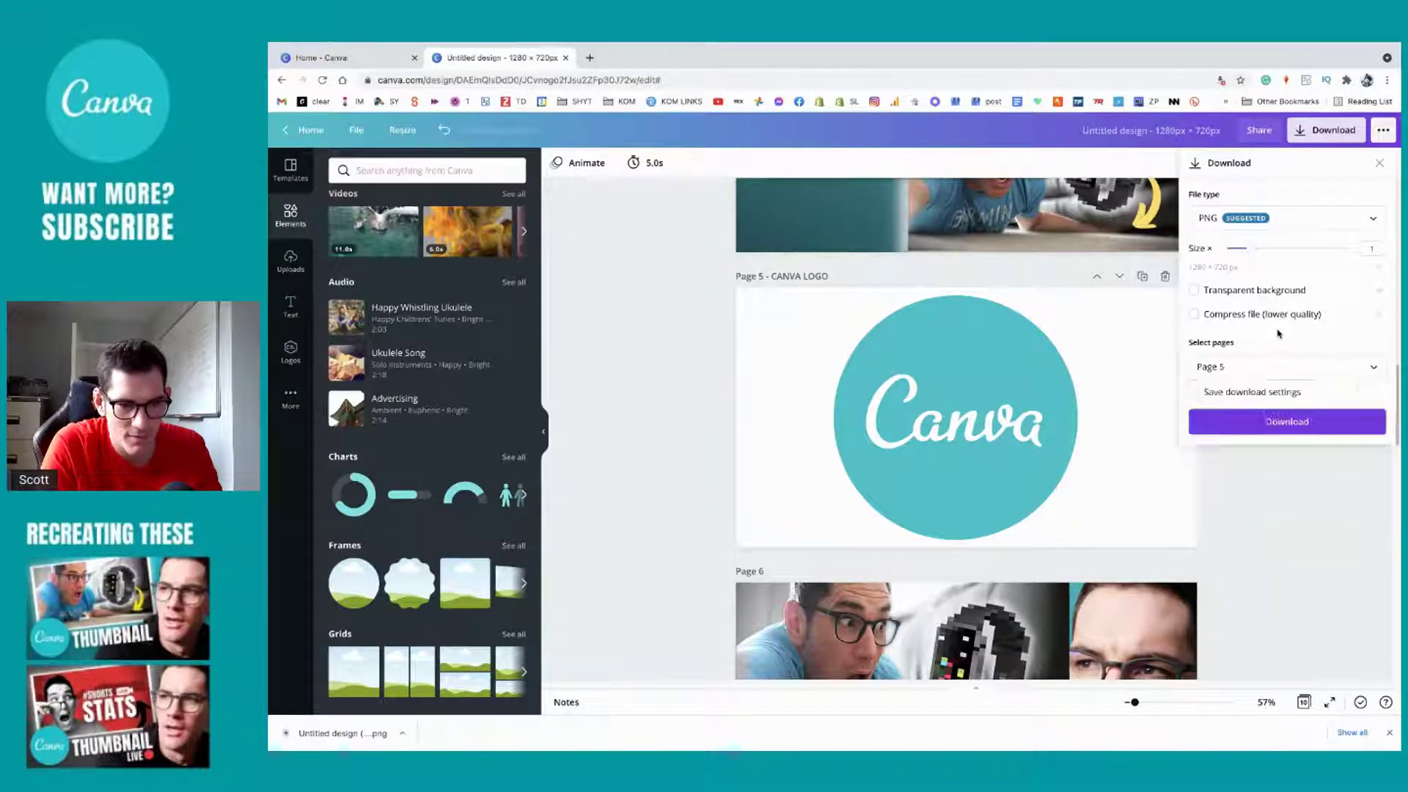
Step: Download the CANVA LOGO page with a transparent background and continue editing
click(1223, 293)
click(1294, 420)
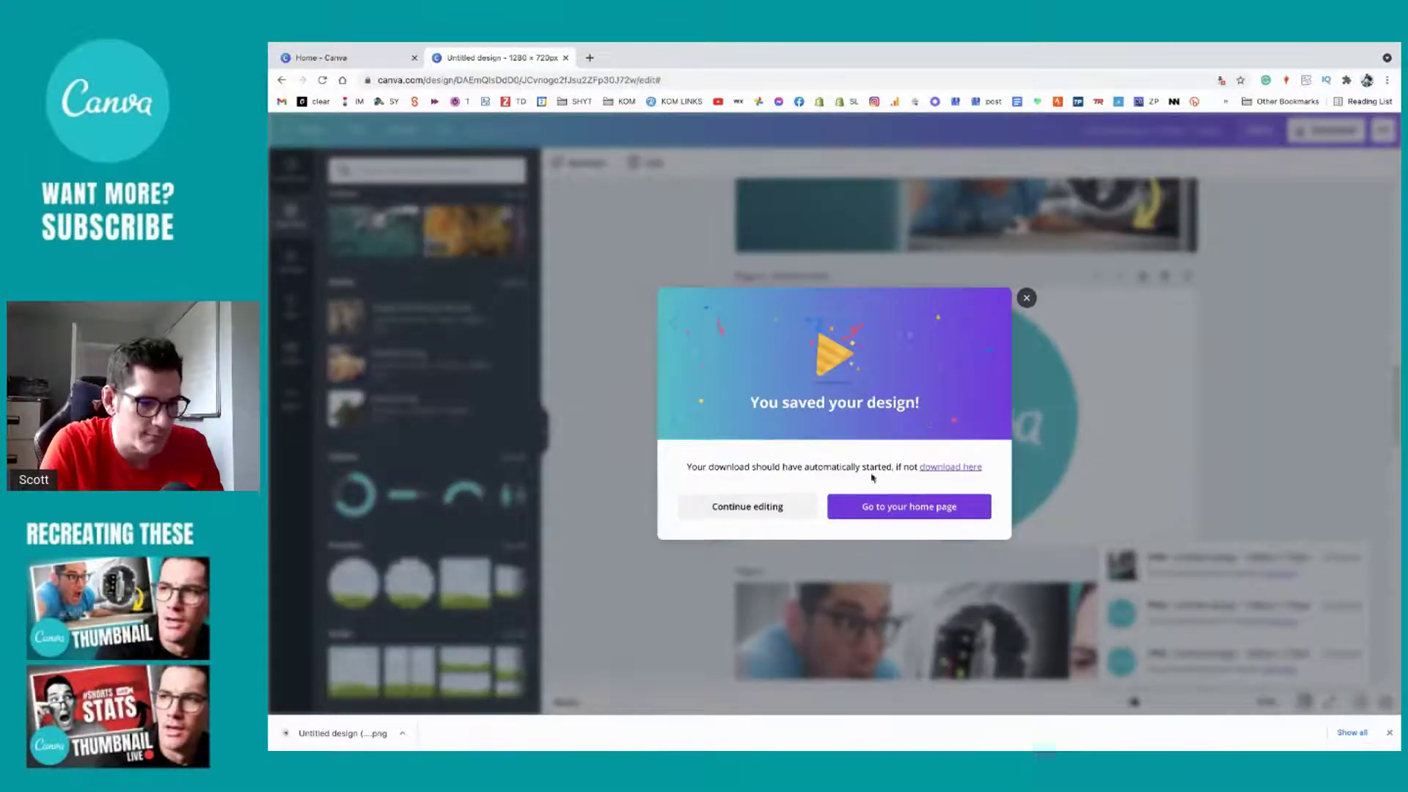
click(762, 506)
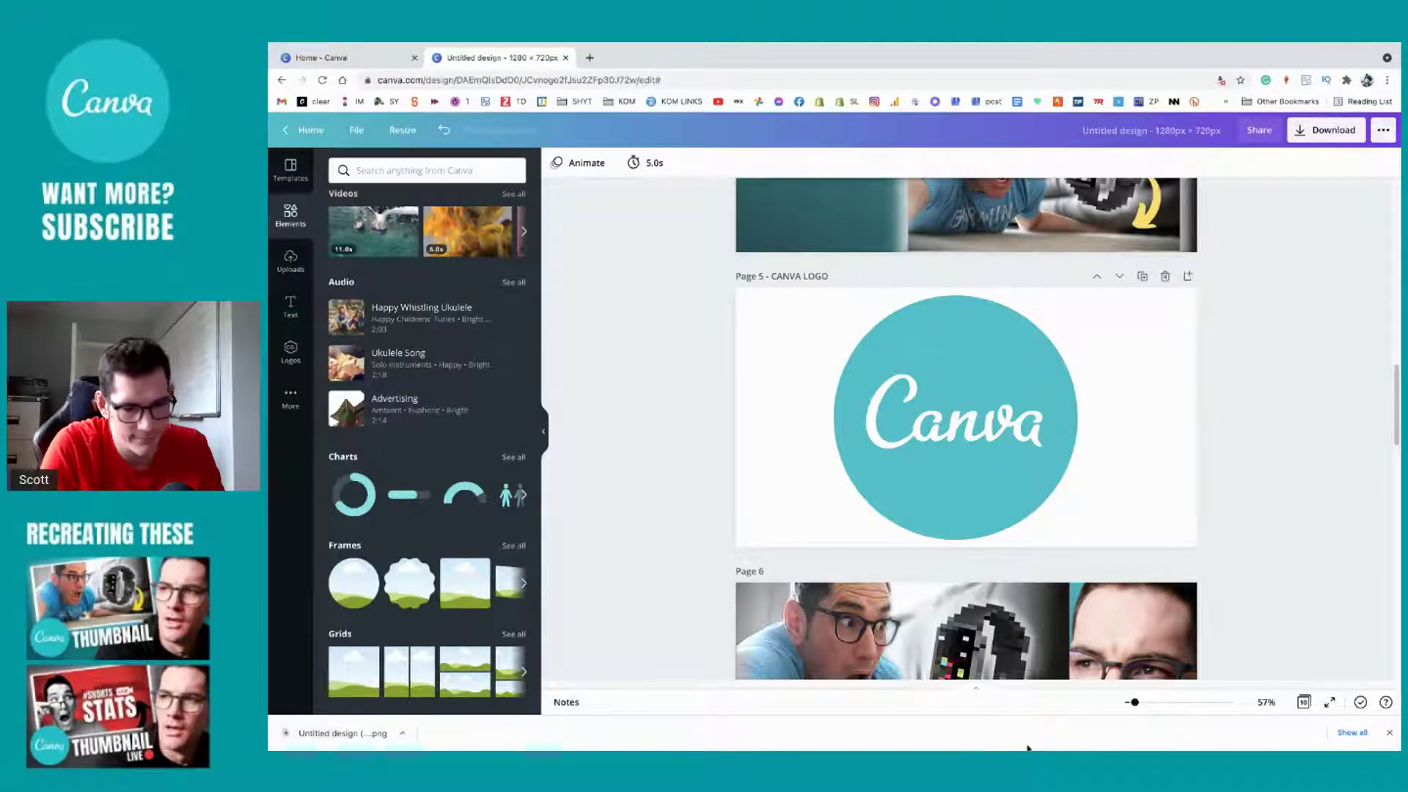
Step: Retrieve the most recent completed logo PNG through its fallback download link, close the image and return to the design
click(1360, 702)
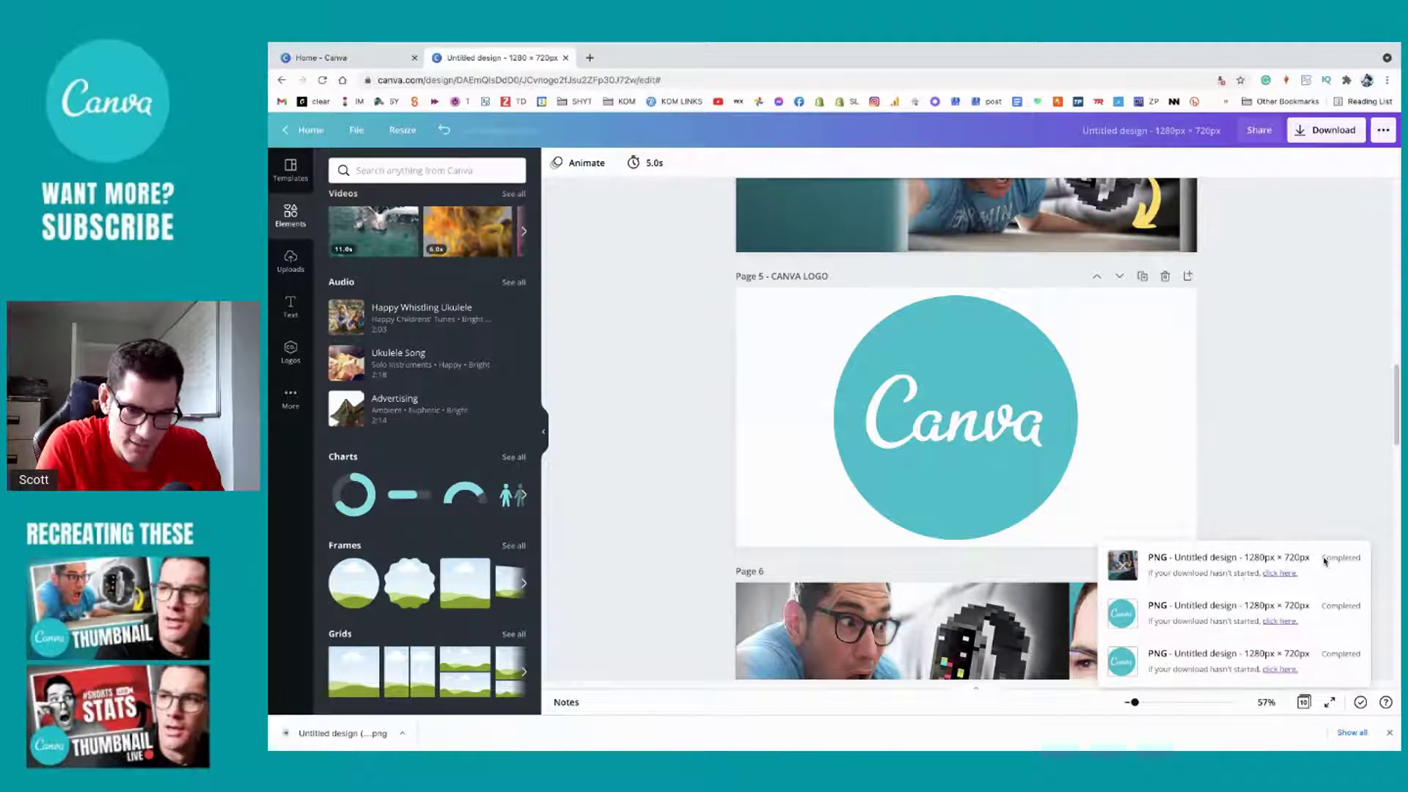
click(1277, 669)
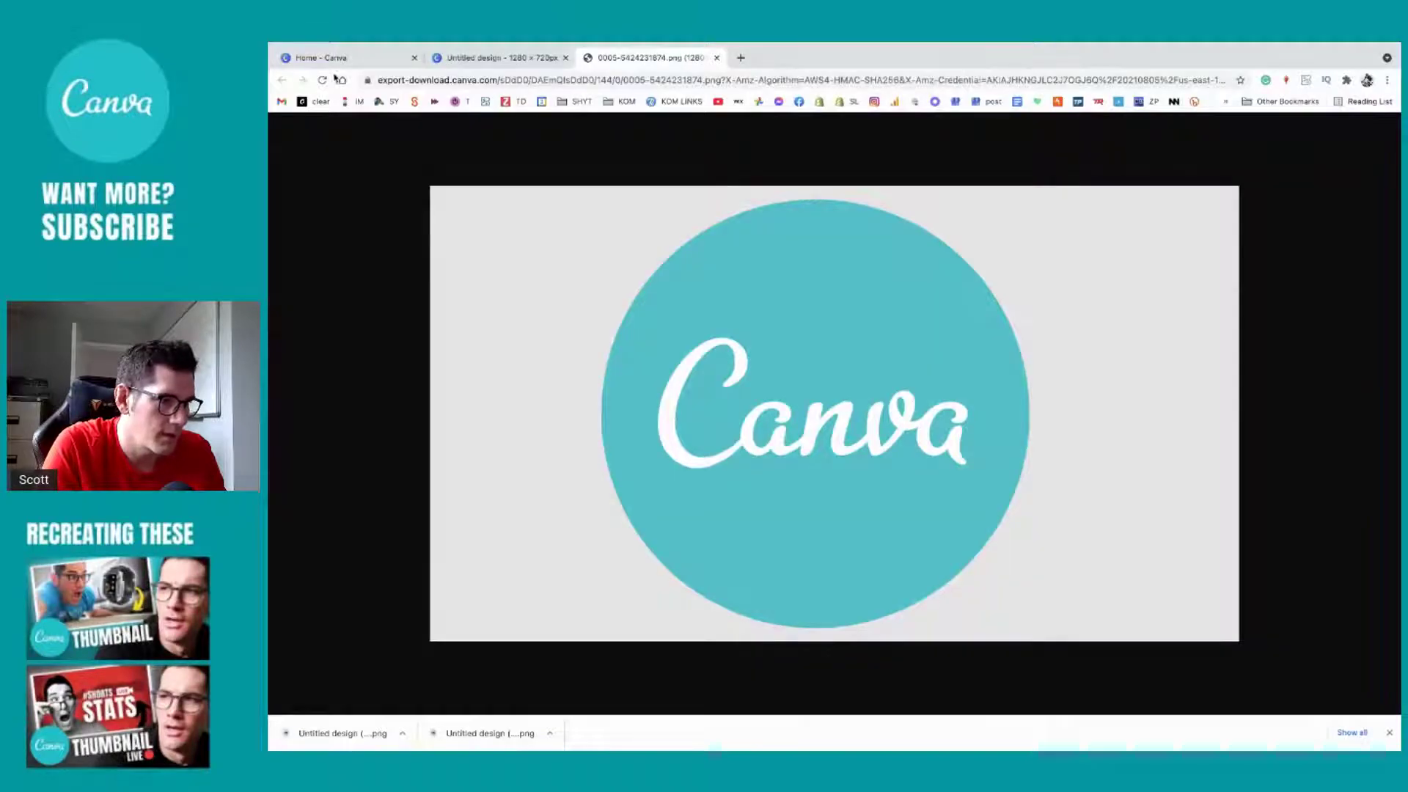
click(499, 57)
click(716, 58)
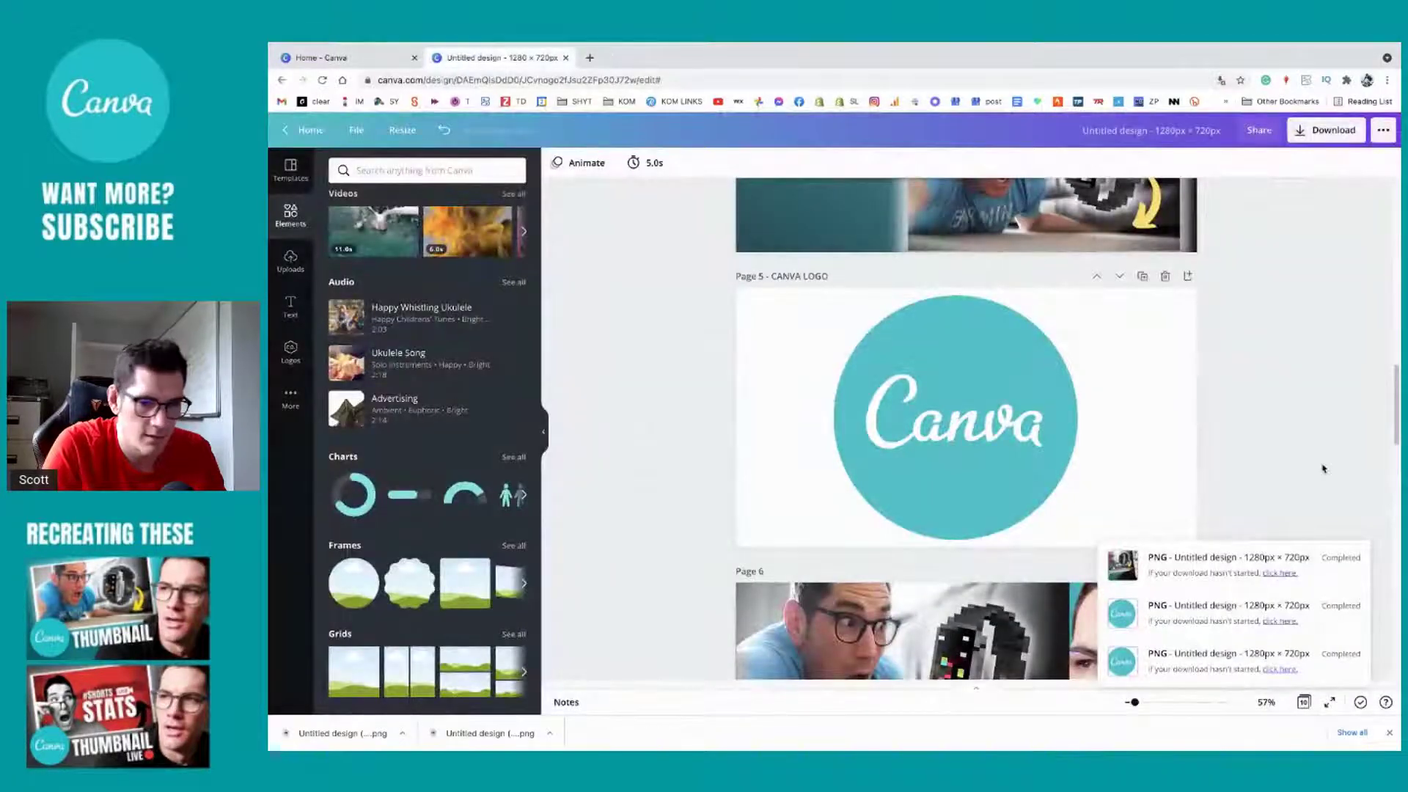
Step: Try twice to upload Untitled design (53).png from the device to the image uploads
click(548, 435)
click(291, 260)
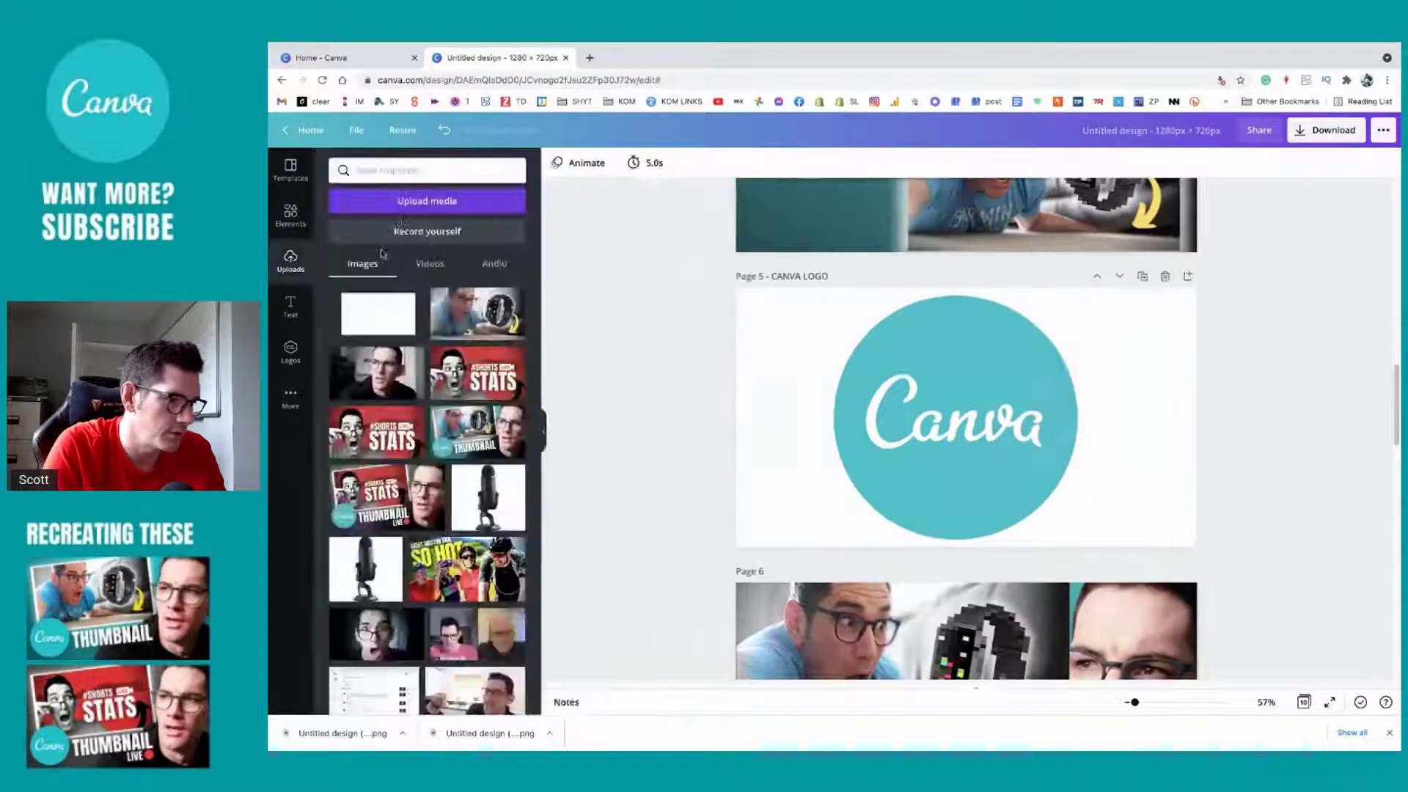
click(417, 204)
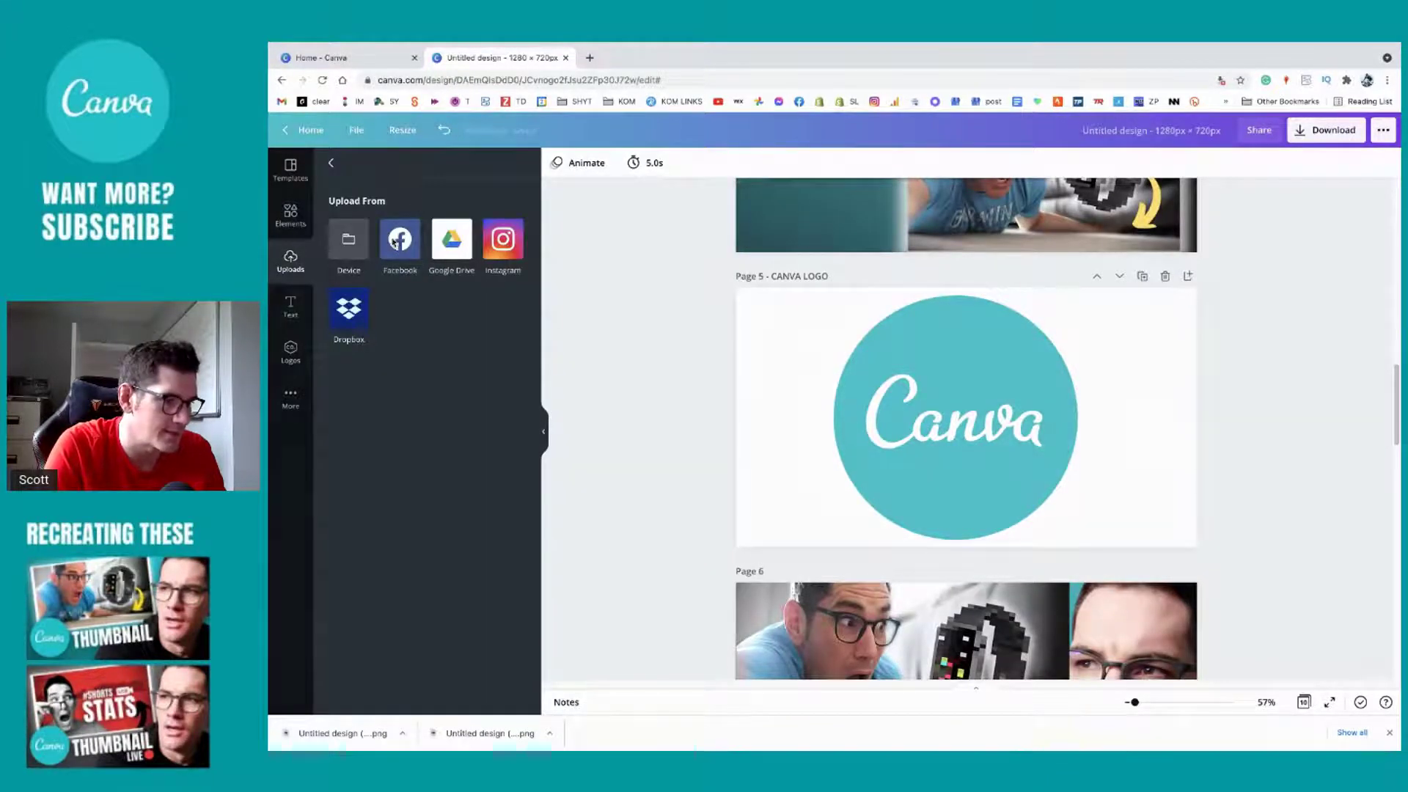
click(349, 242)
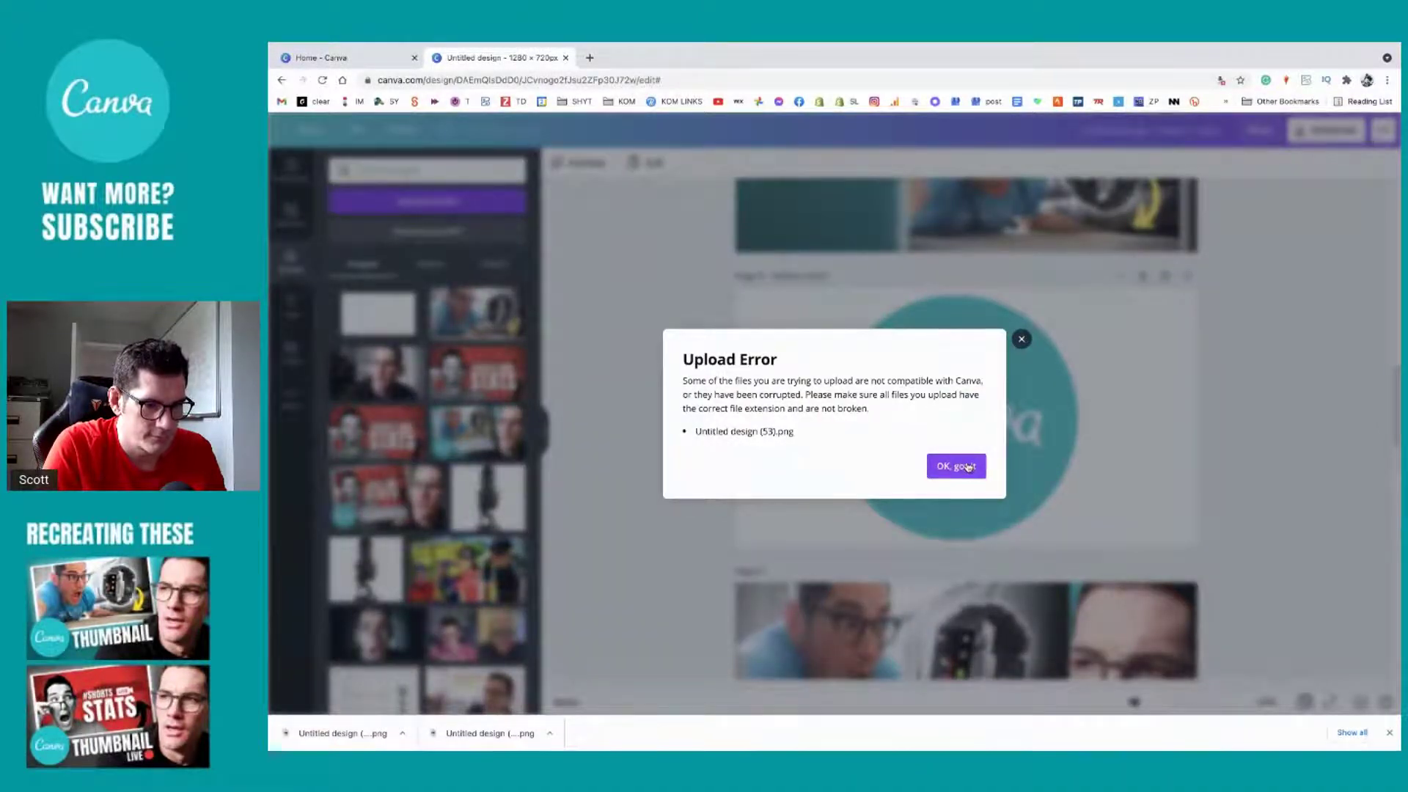
click(968, 466)
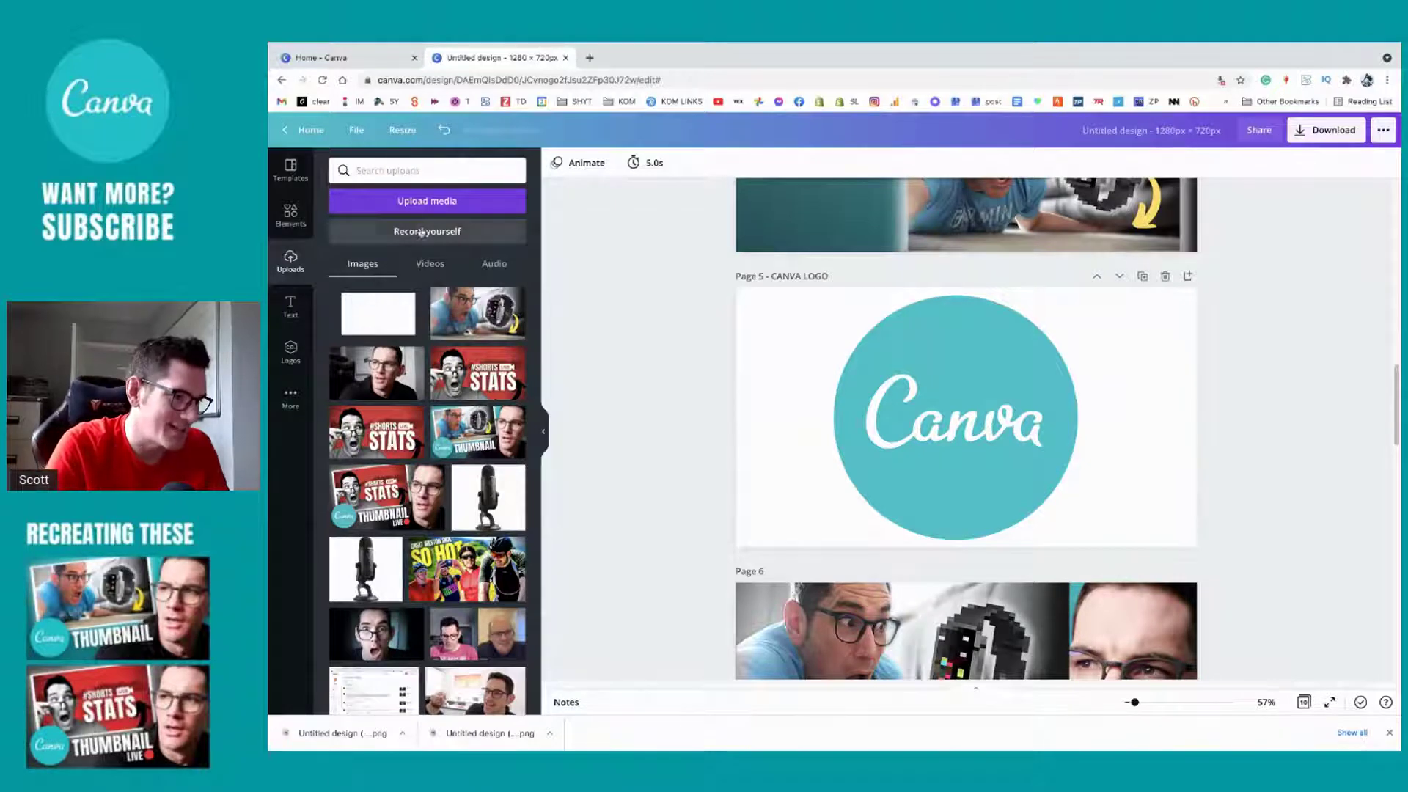
click(422, 205)
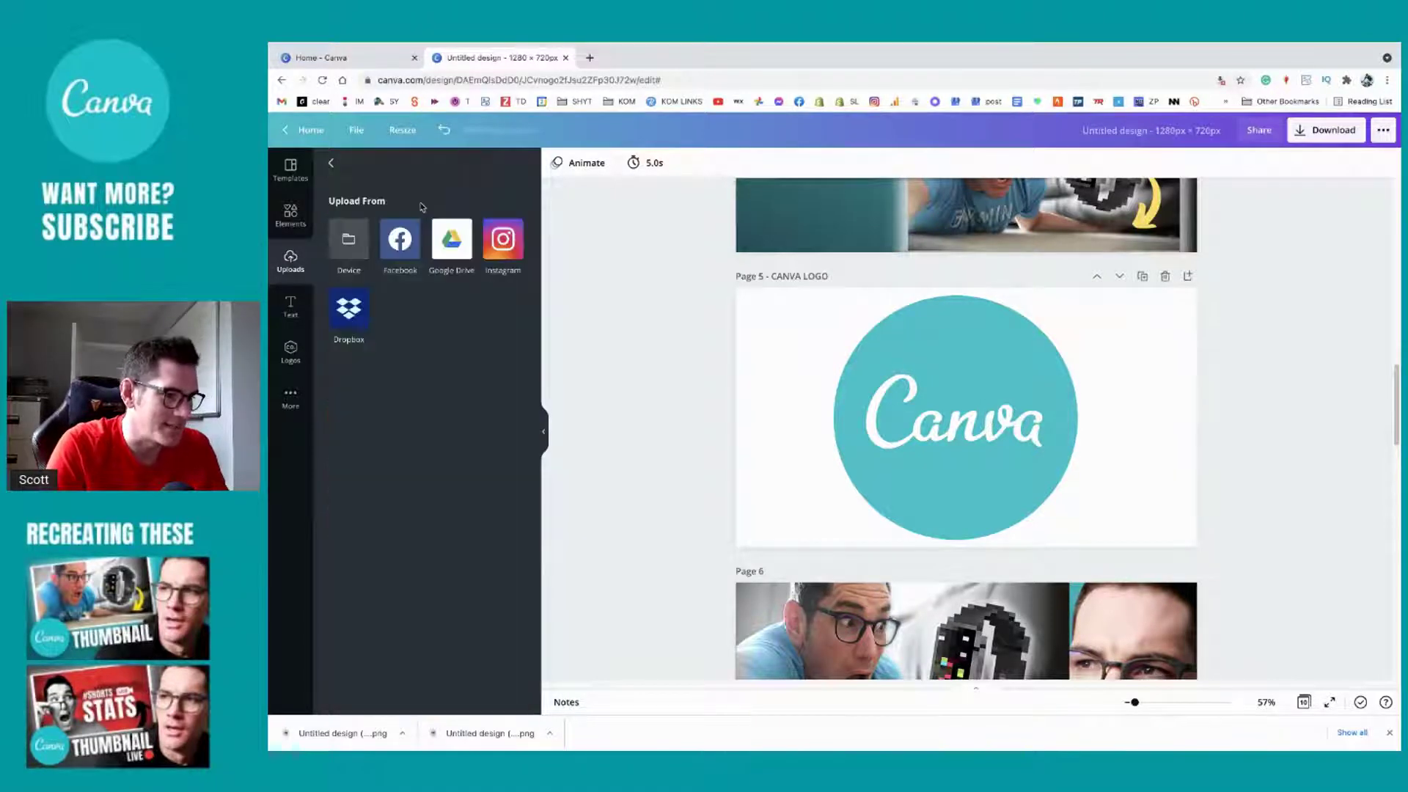
click(351, 253)
key(Return)
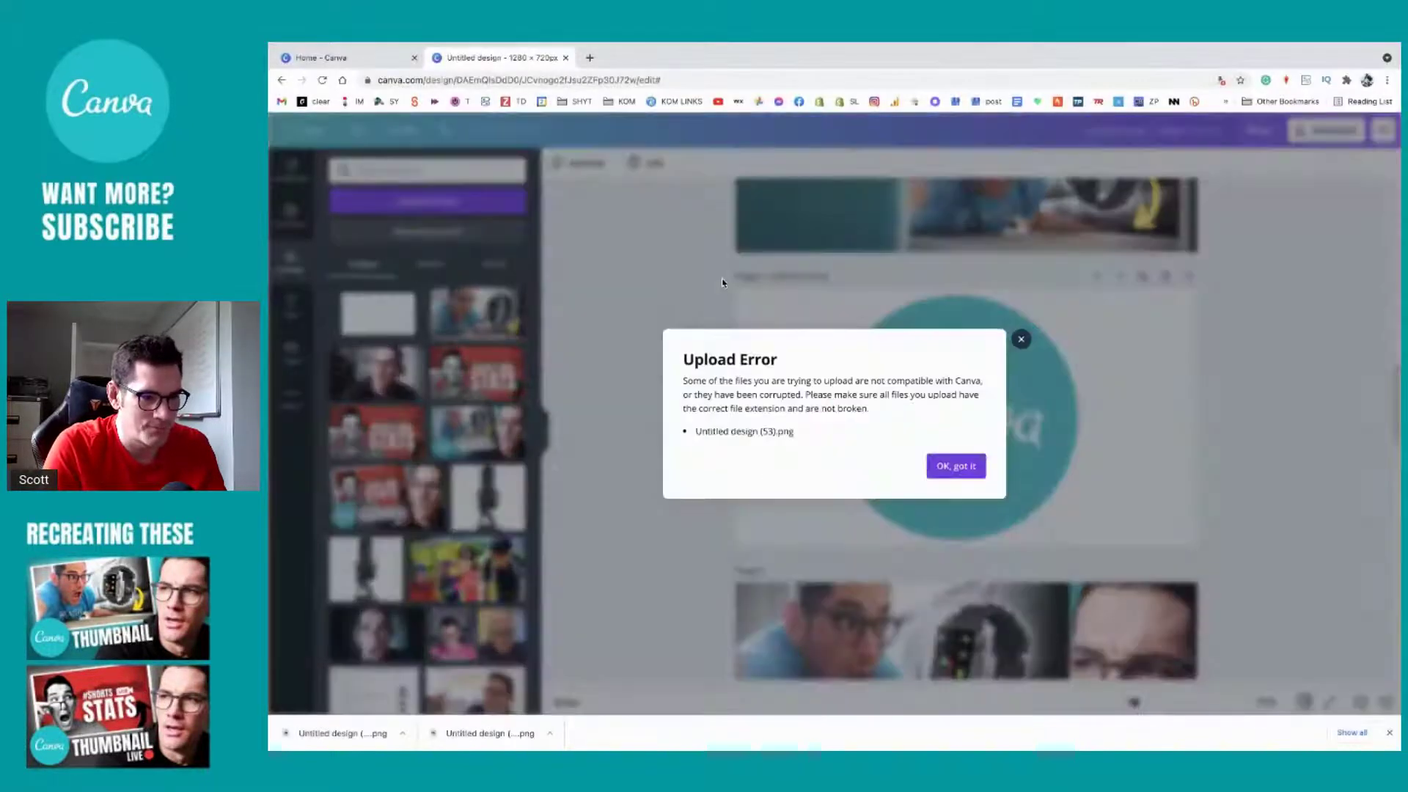
click(956, 465)
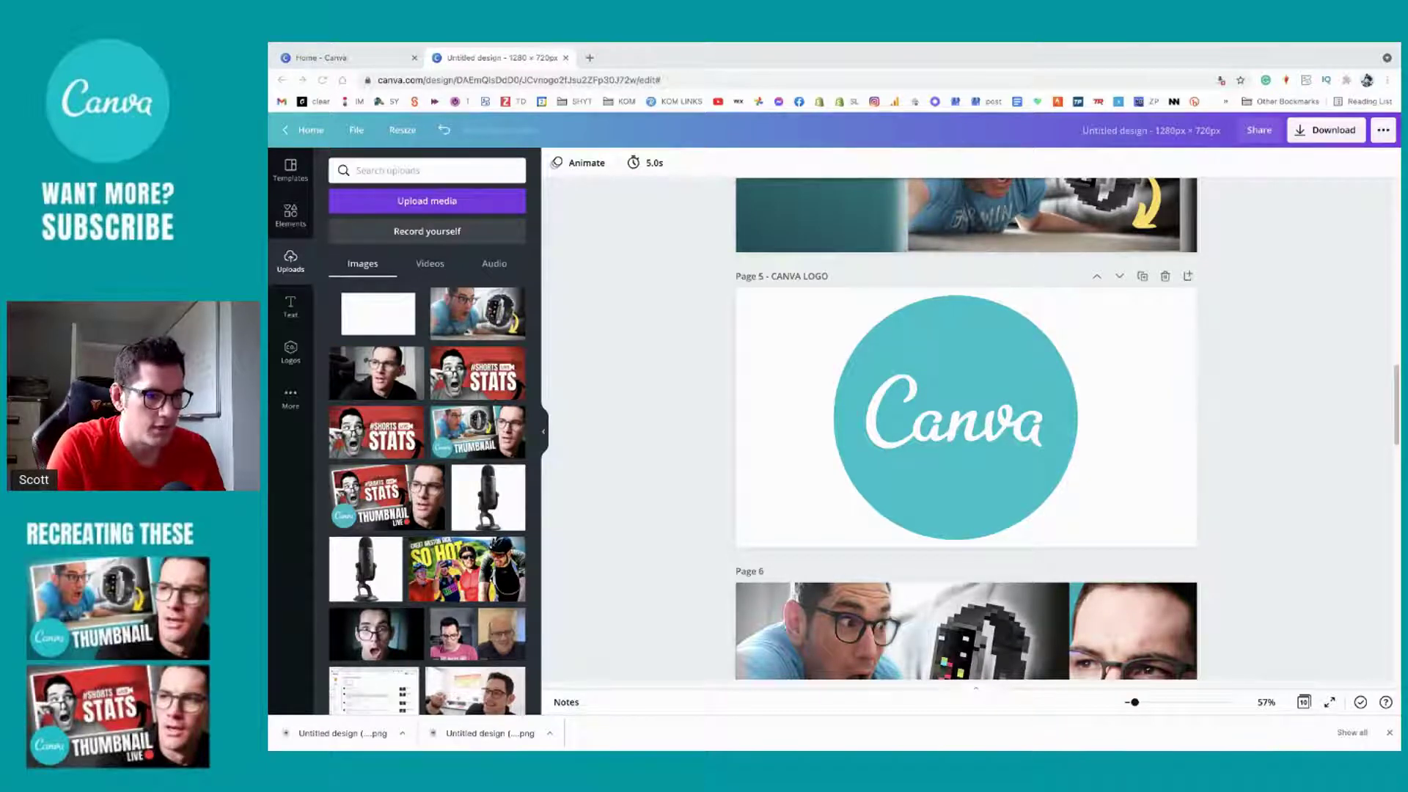
Step: Try to upload CANVA LOGO.png from the device and return to the logo on page 5
click(440, 201)
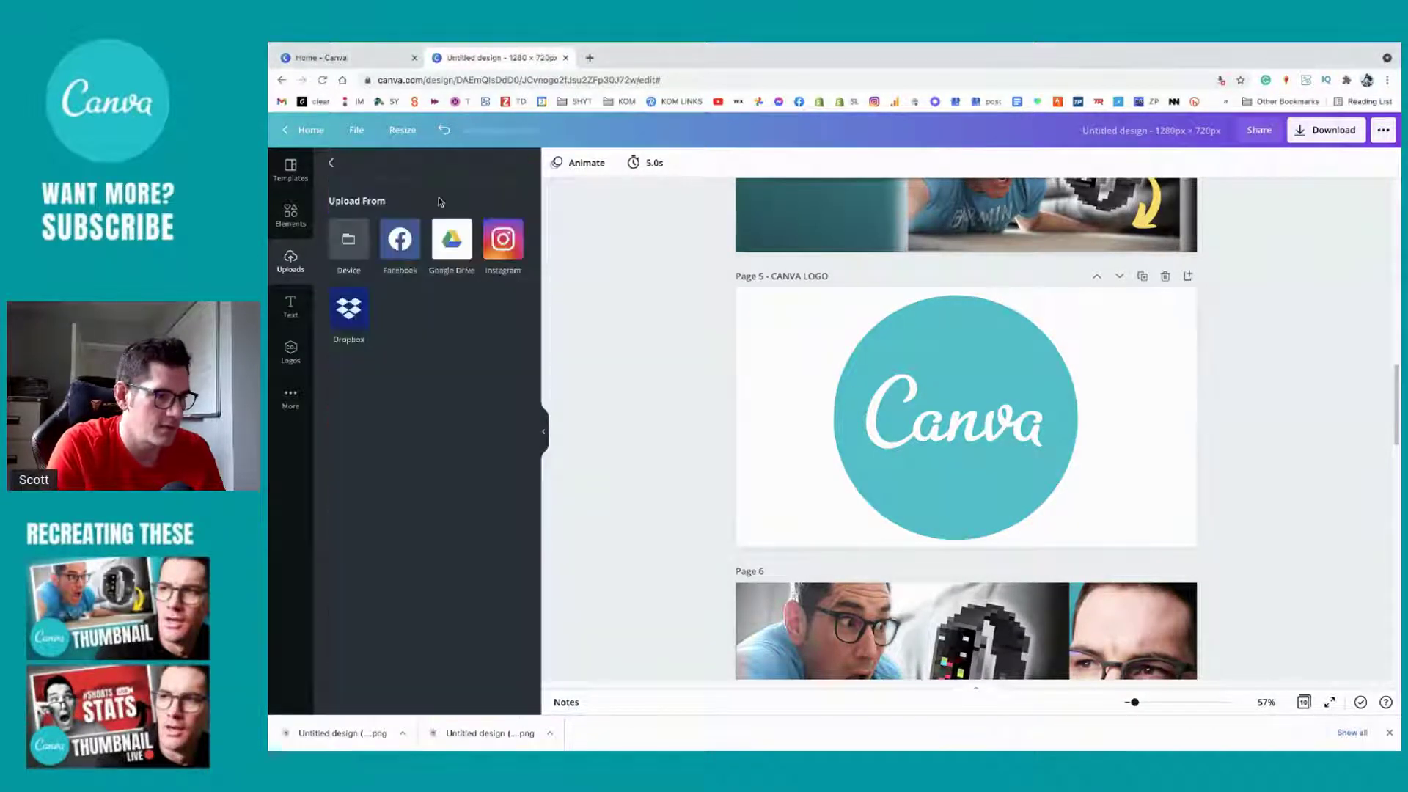
click(353, 251)
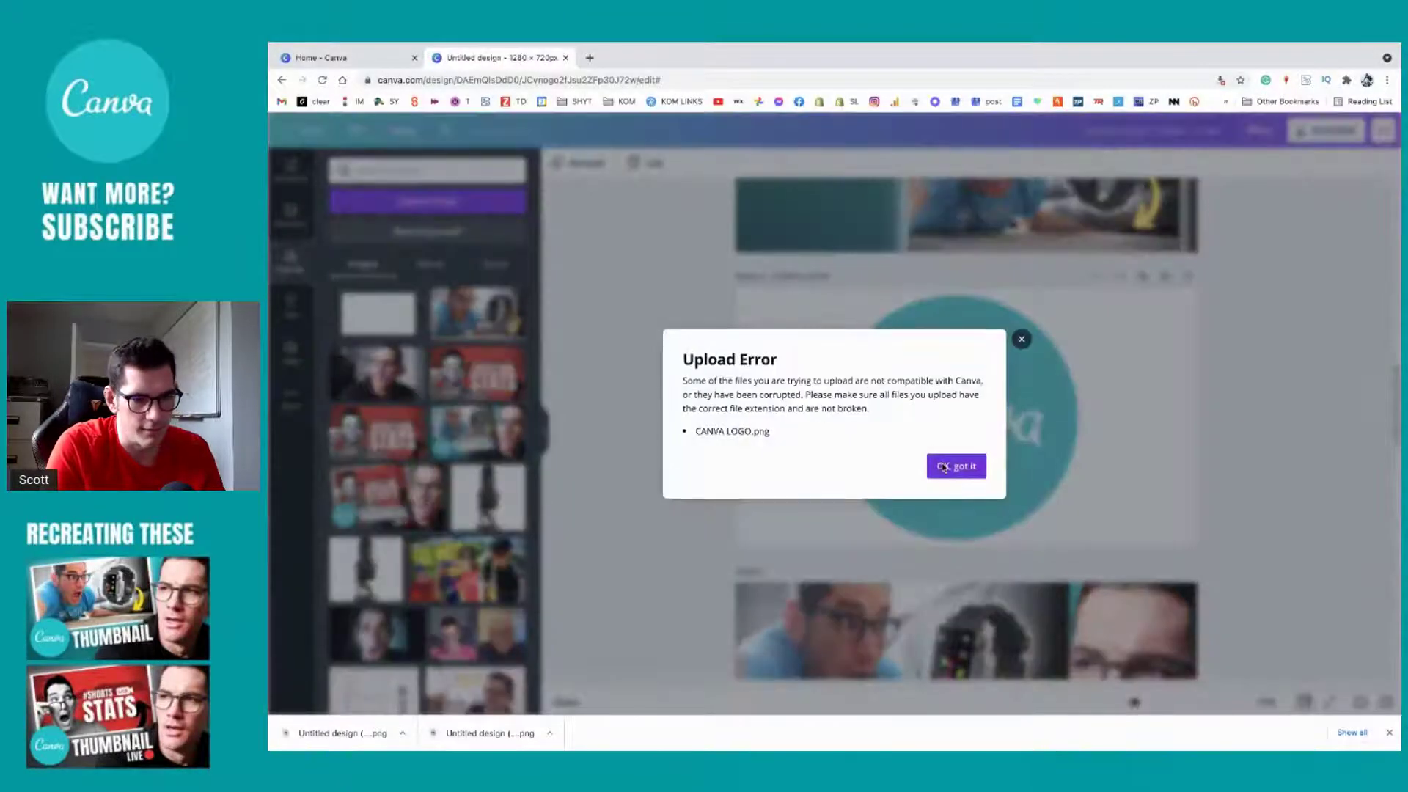
click(944, 467)
click(997, 387)
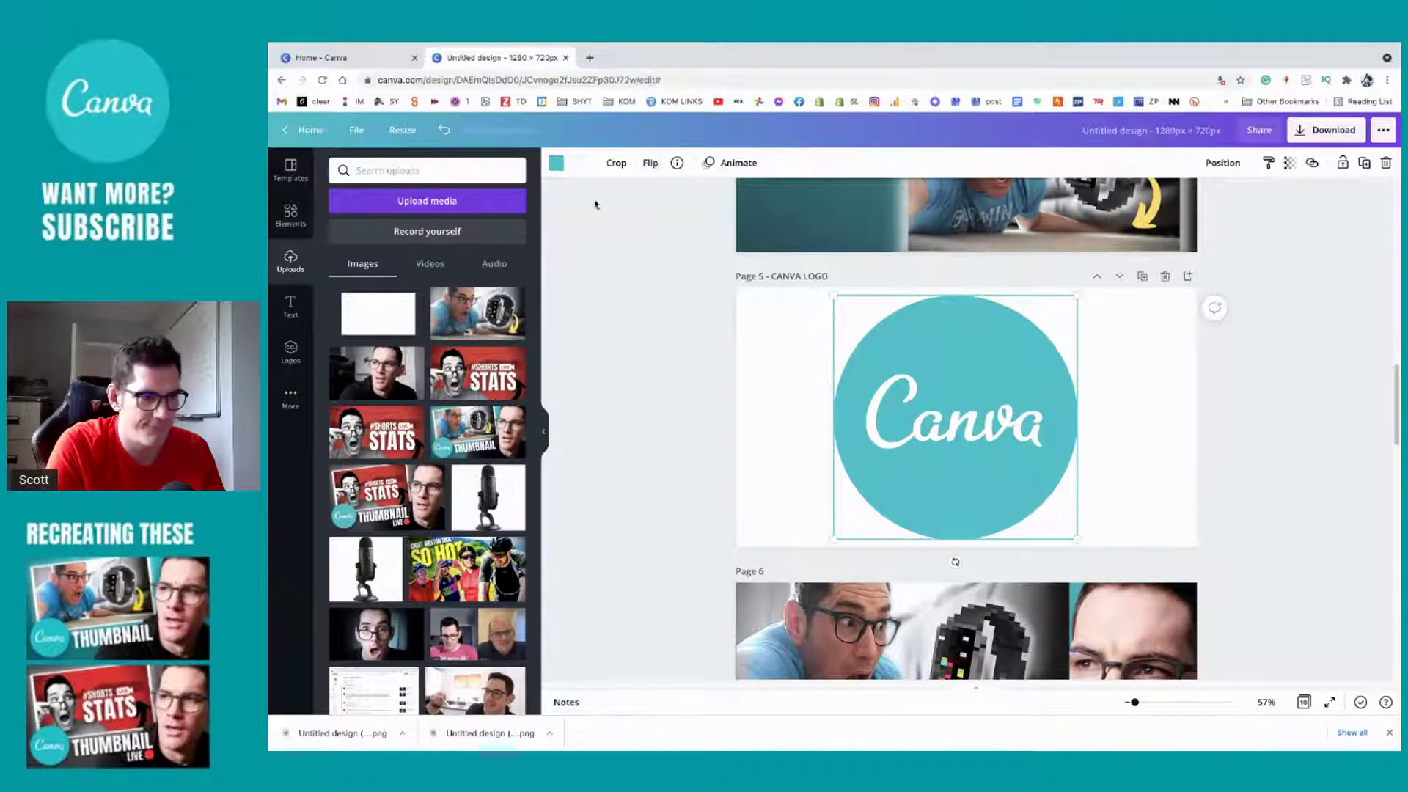
Step: Search Google in a new browser tab for "CANVA LOGO" and show the image results
click(588, 58)
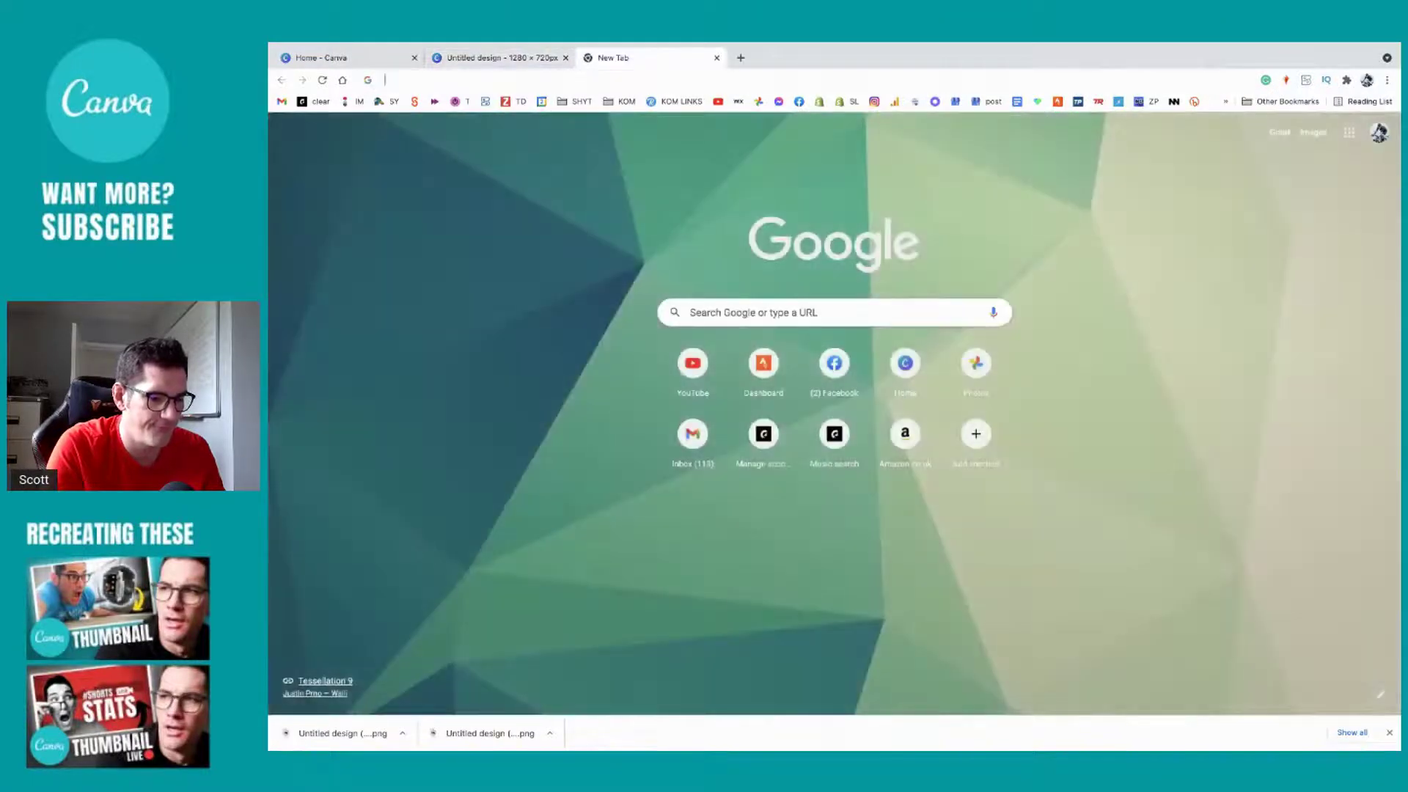
text(GOOGLE IMAGE)
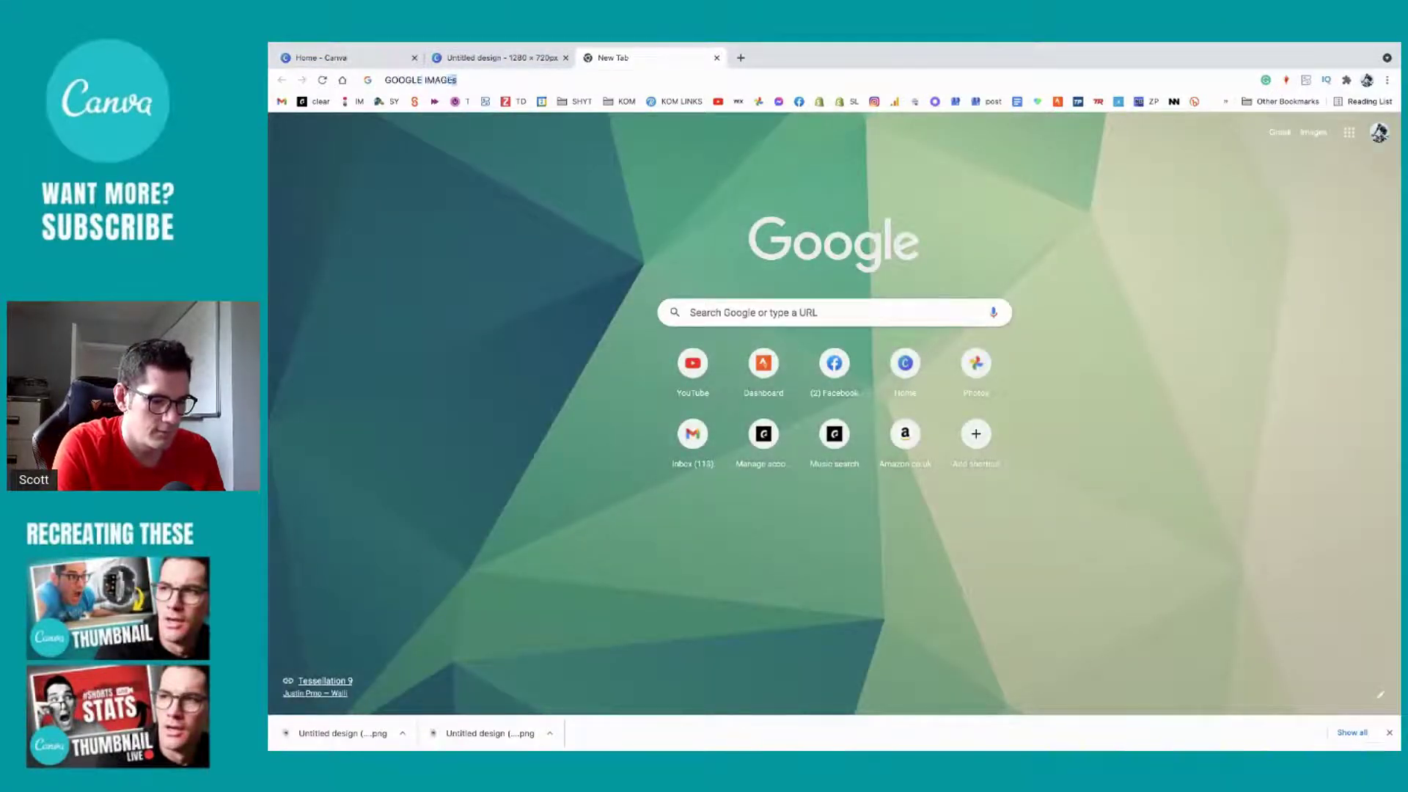
key(Return)
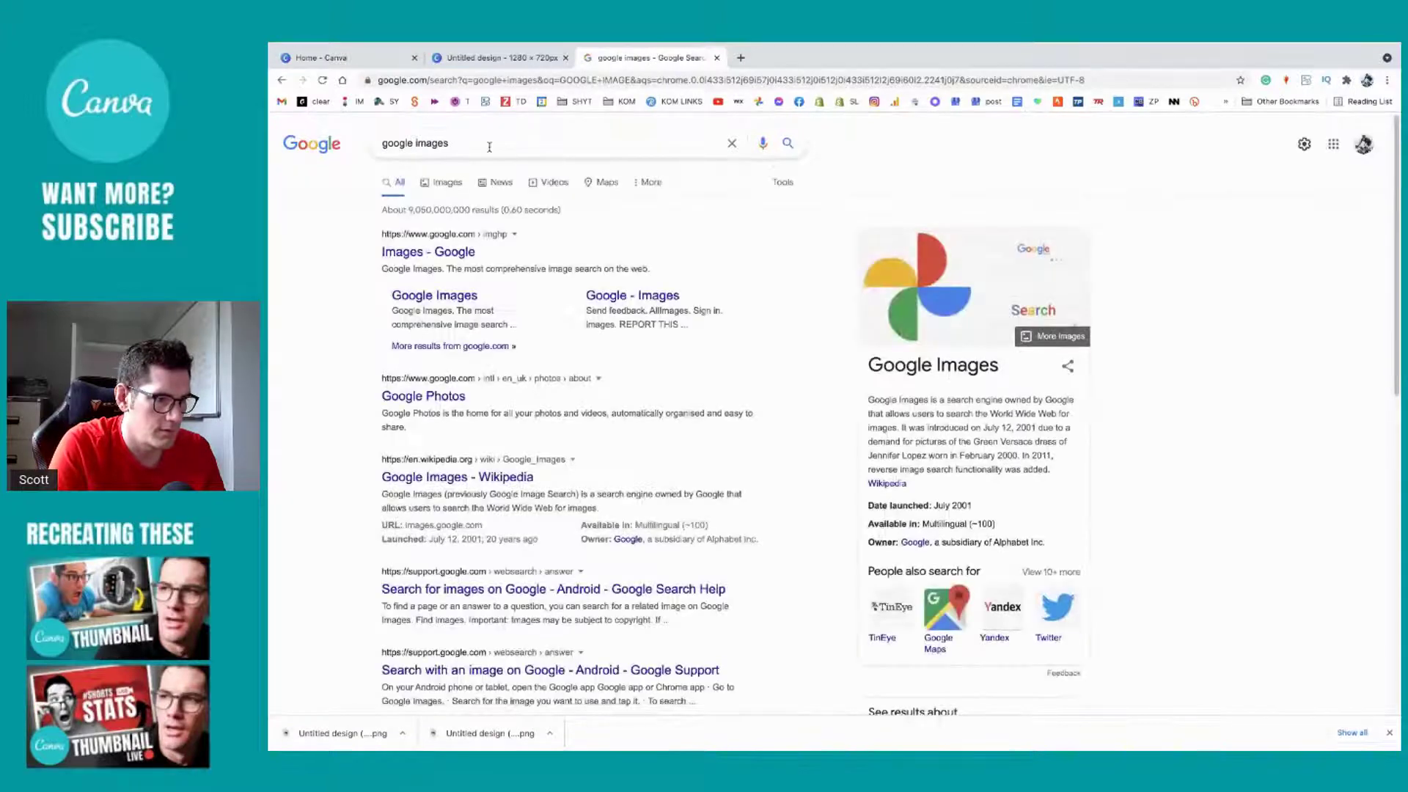
triple_click(488, 145)
text(CANVA)
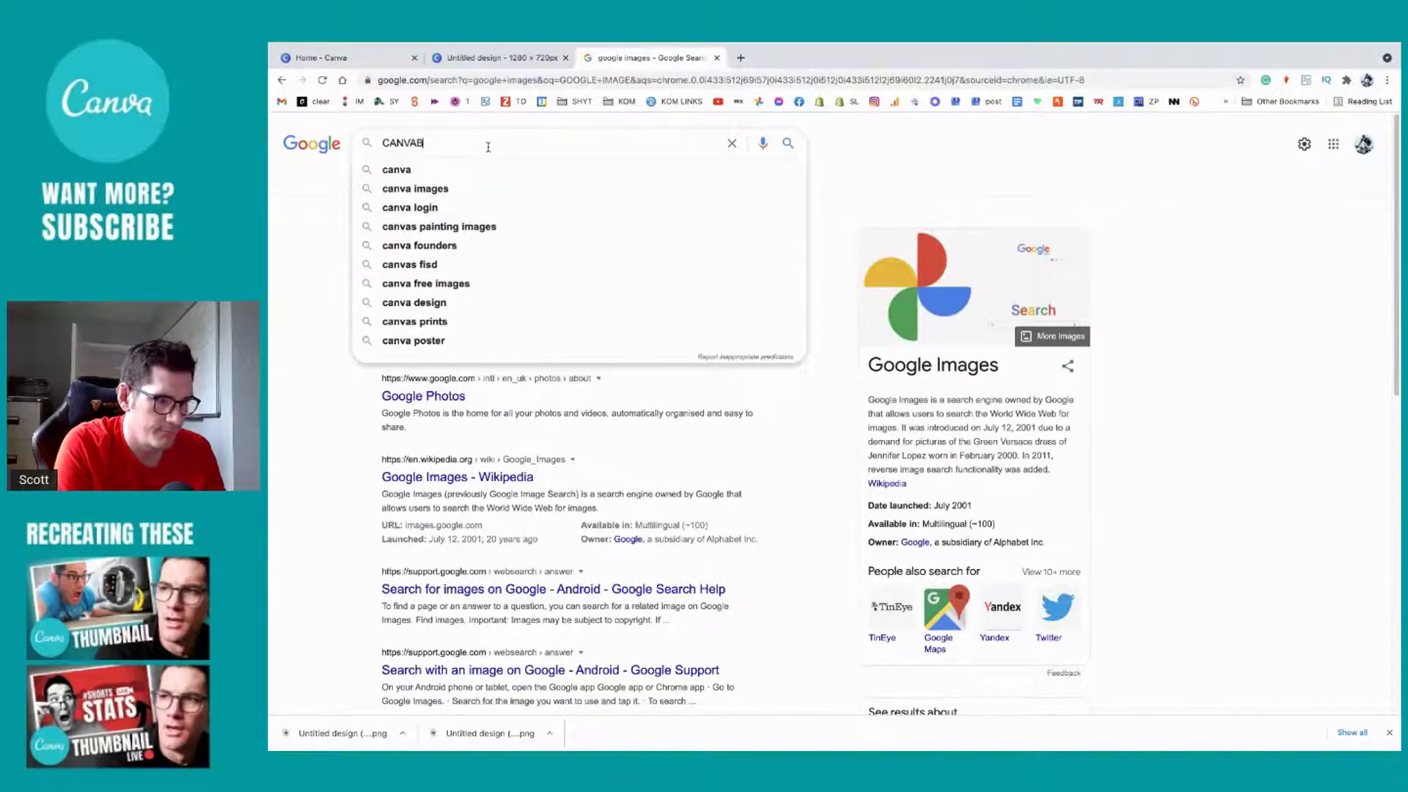
text( LOGOG)
key(Return)
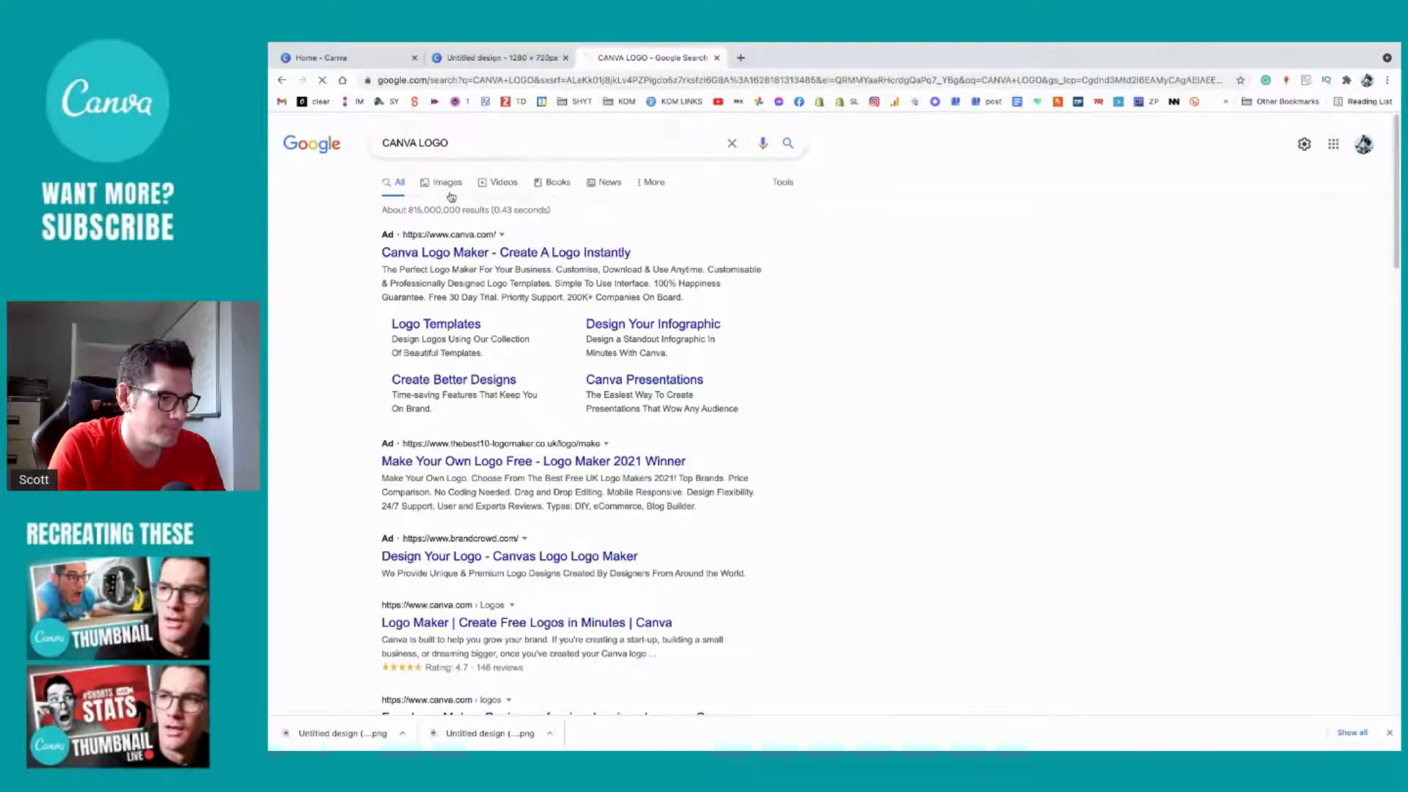
click(444, 183)
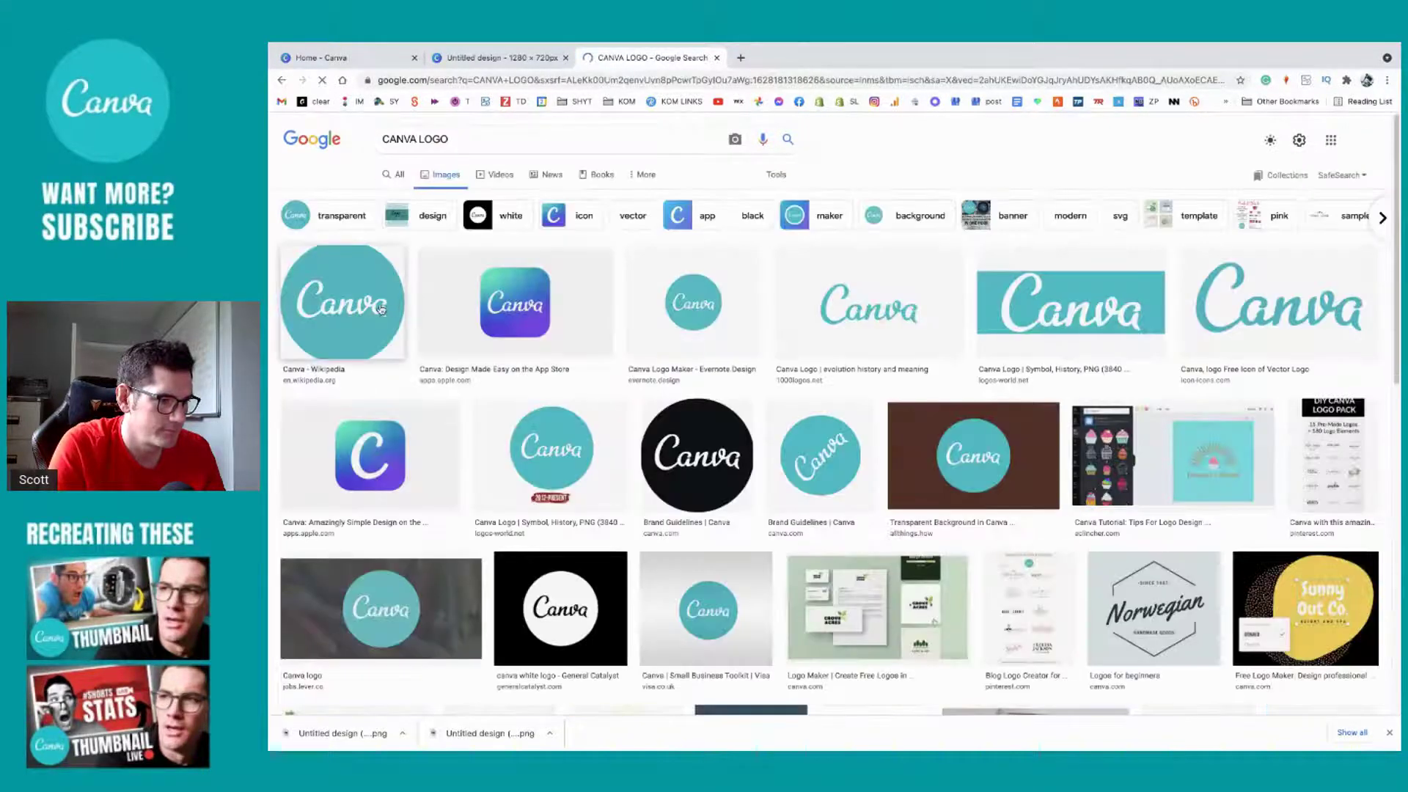
Step: Take the round Canva logo from the Wikipedia image result and return to the Canva design
click(380, 308)
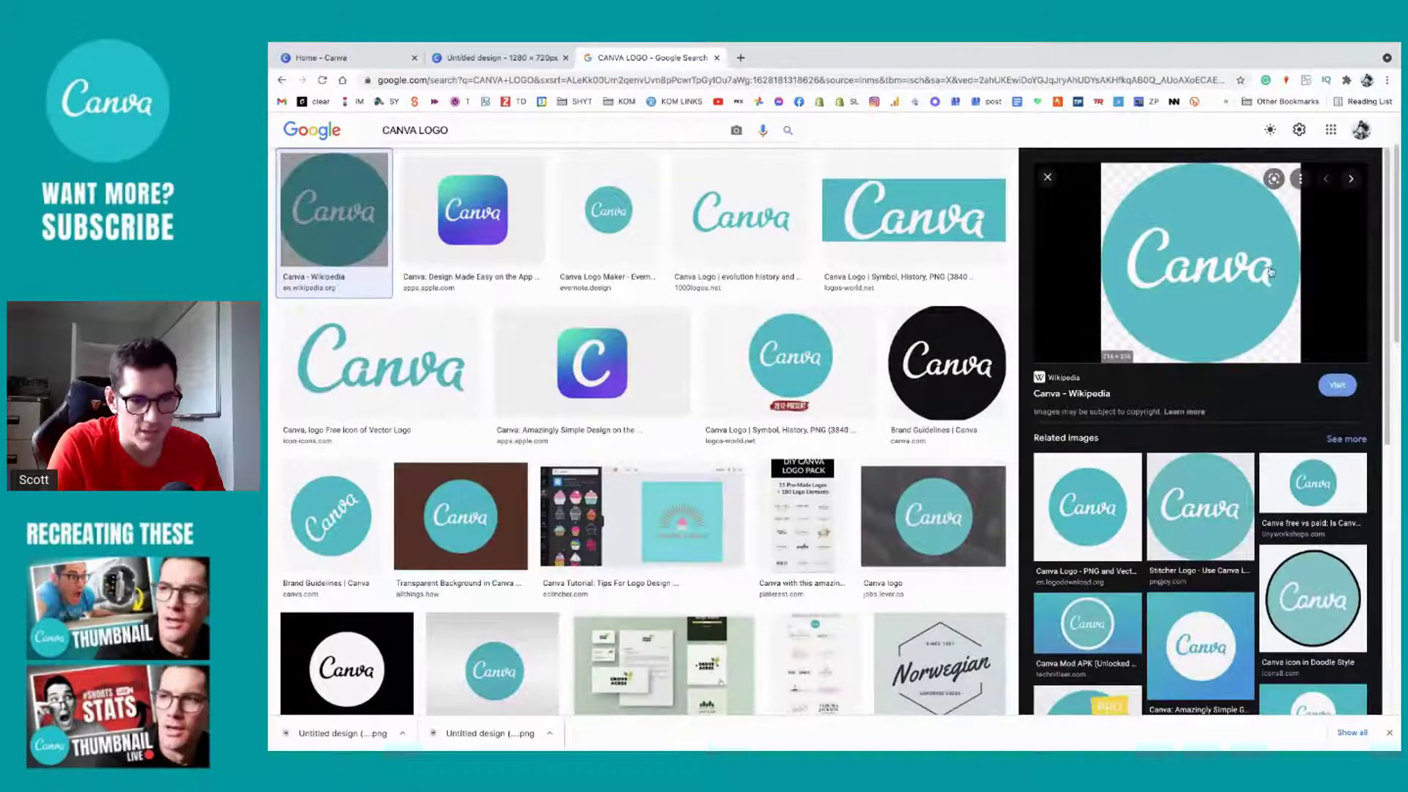
drag(1200, 270, 498, 58)
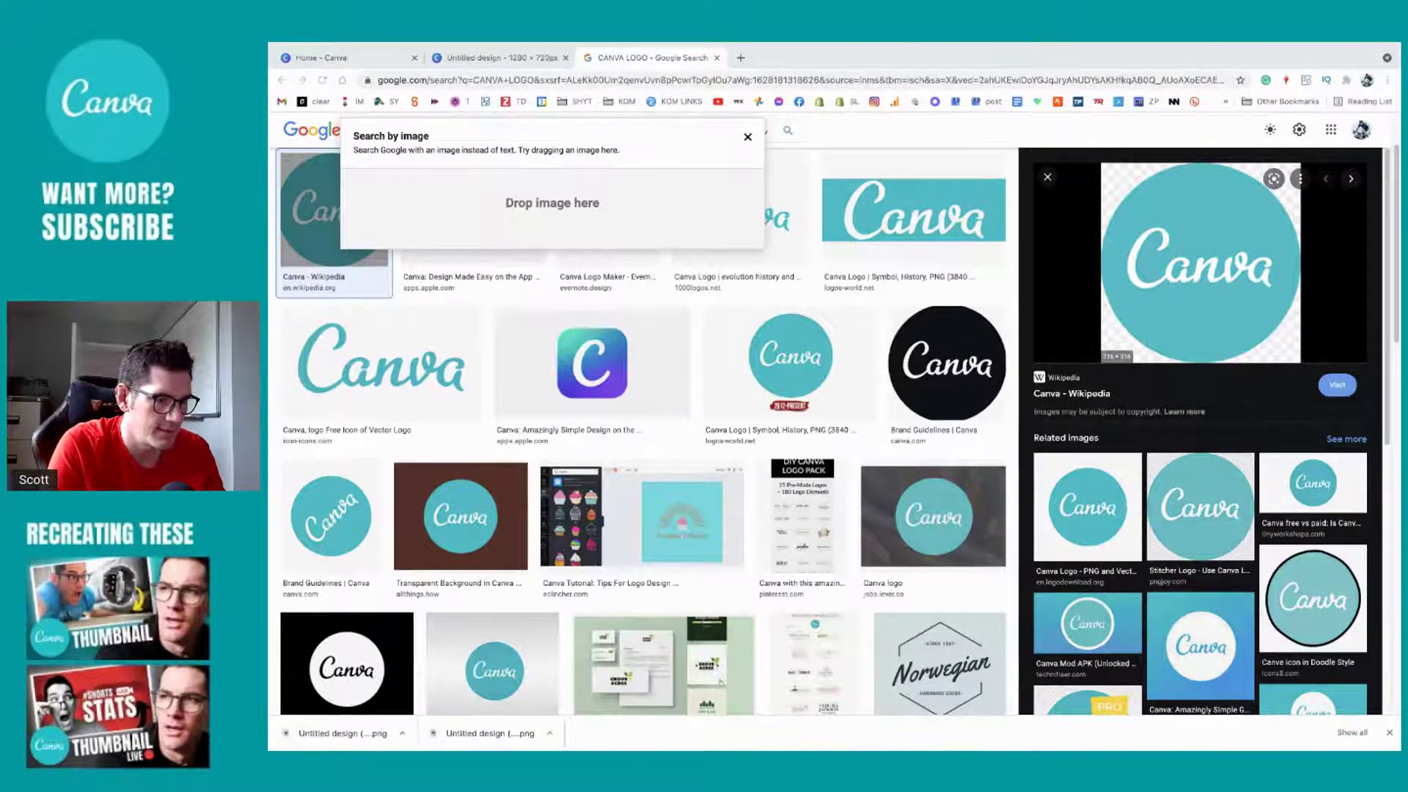
drag(499, 57, 383, 84)
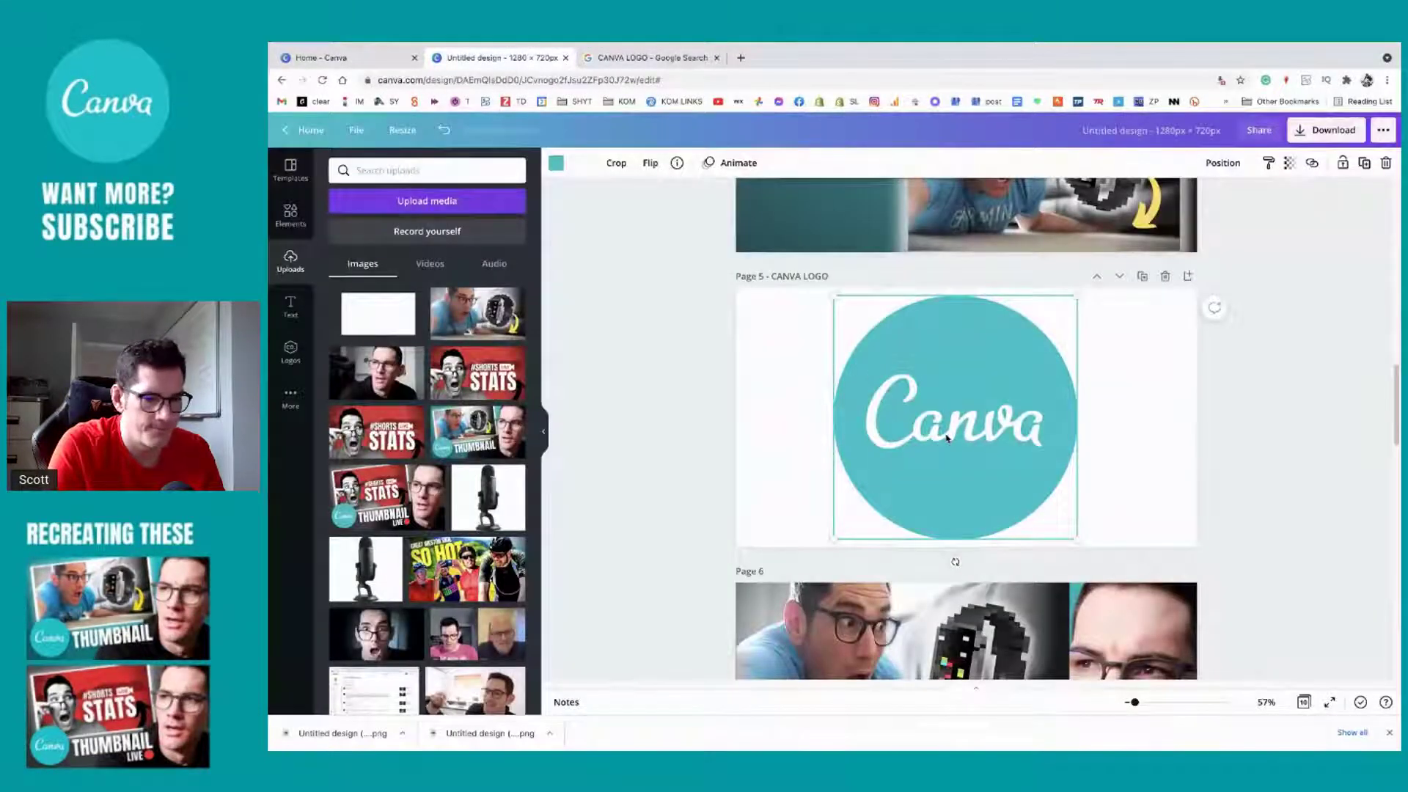
Step: Upload the round Canva logo image from the device and place it near the middle of page 5 instead of the existing logo
click(402, 203)
click(343, 247)
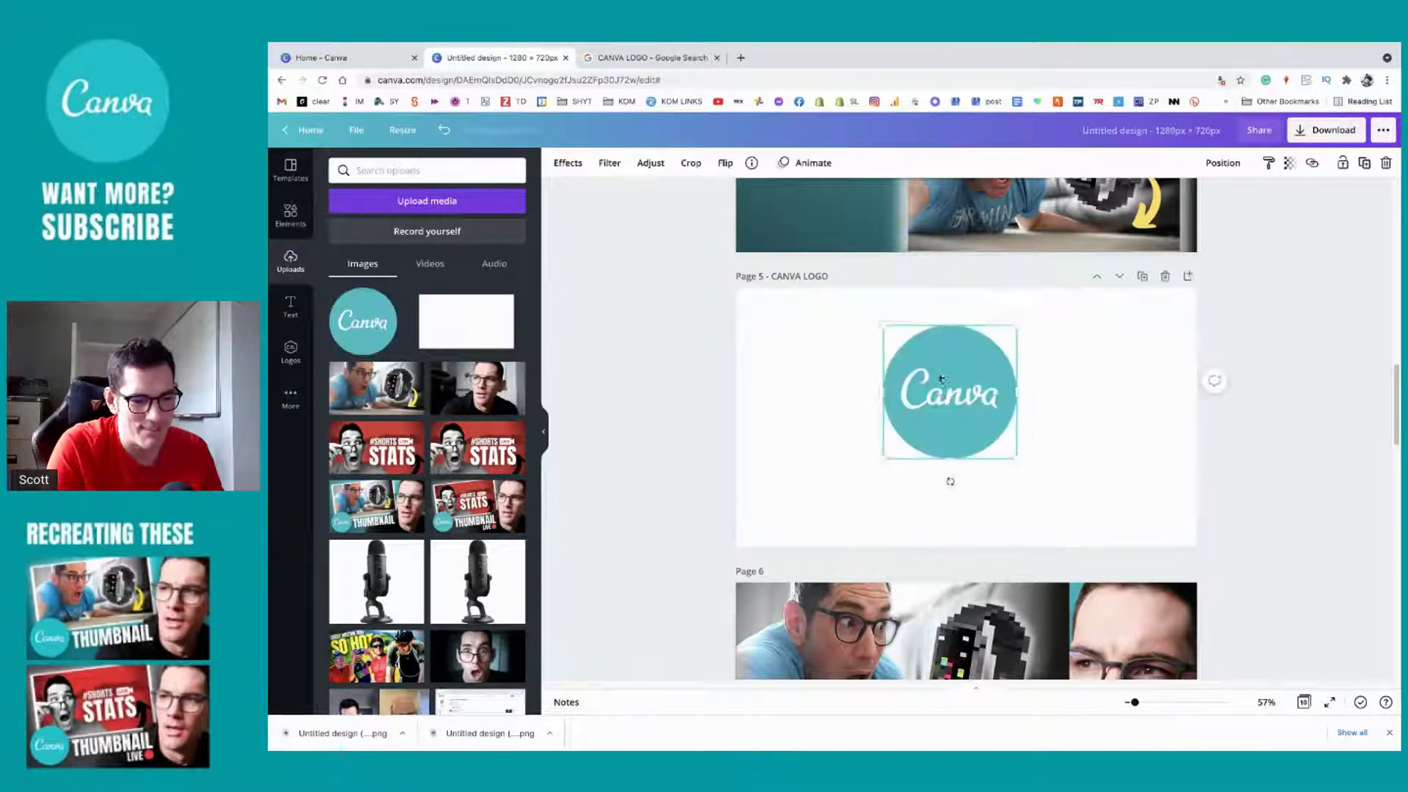
drag(926, 414, 922, 409)
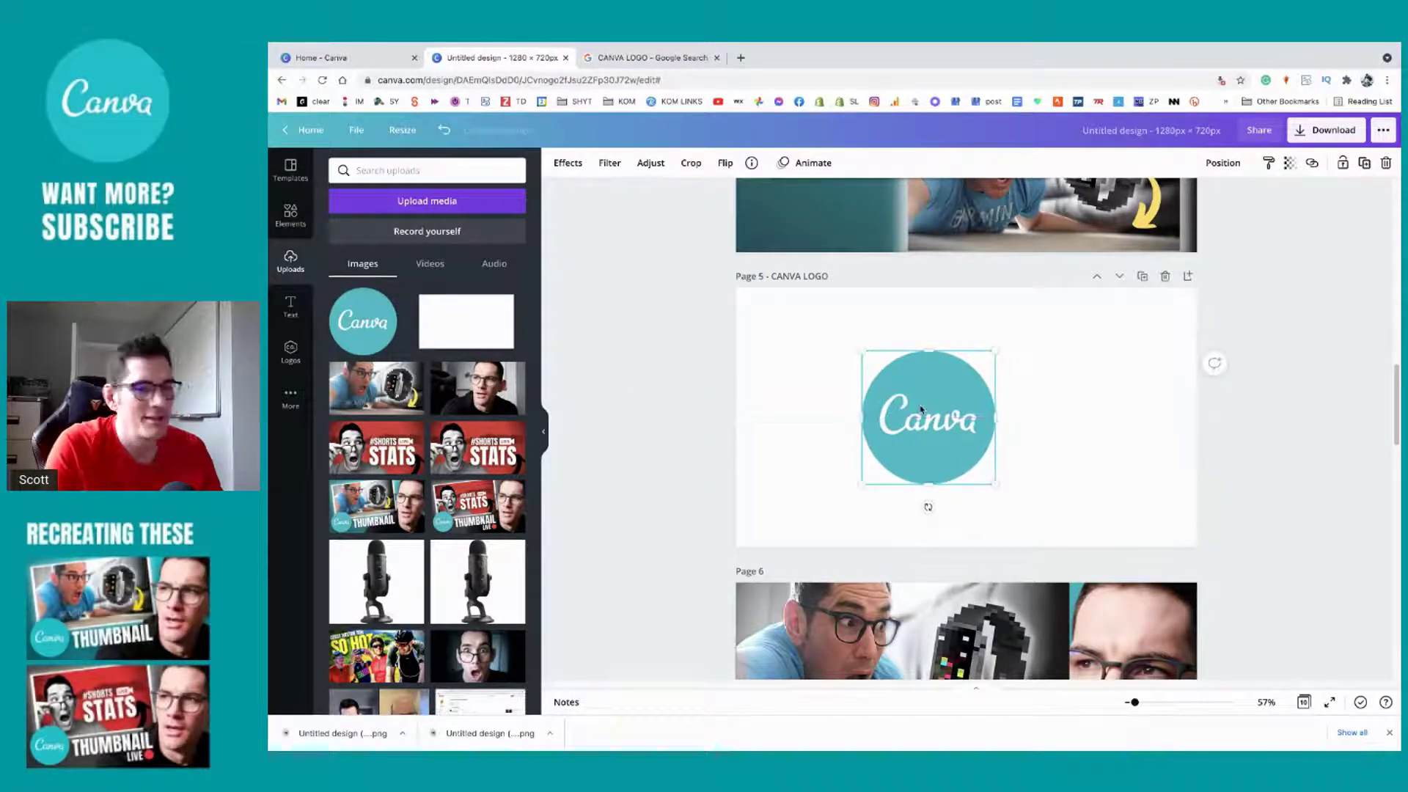
Step: Try the Colorize code art effect on the page 5 logo, replacing it with the Glow shadow
click(568, 162)
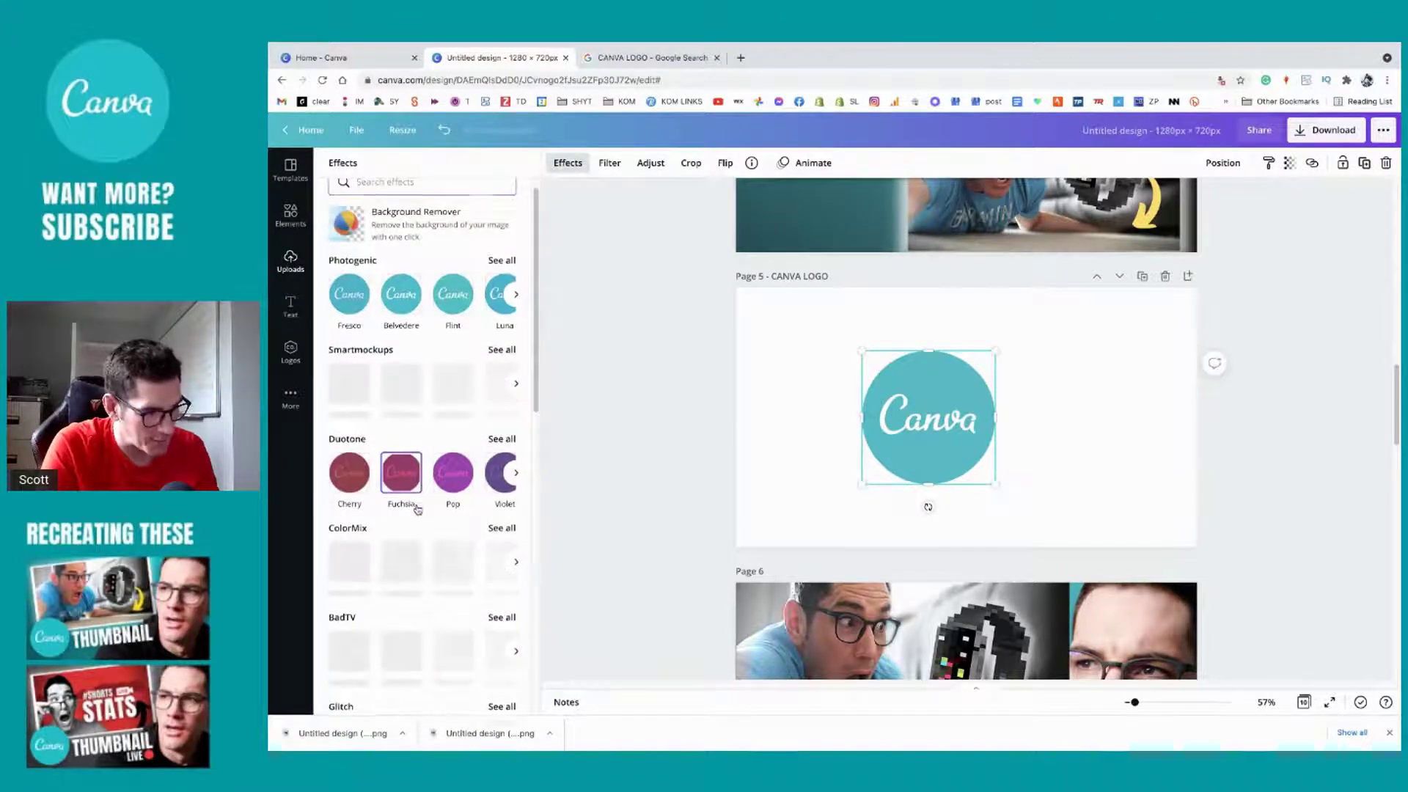
scroll(416, 507, down, 3)
scroll(416, 507, down, 7)
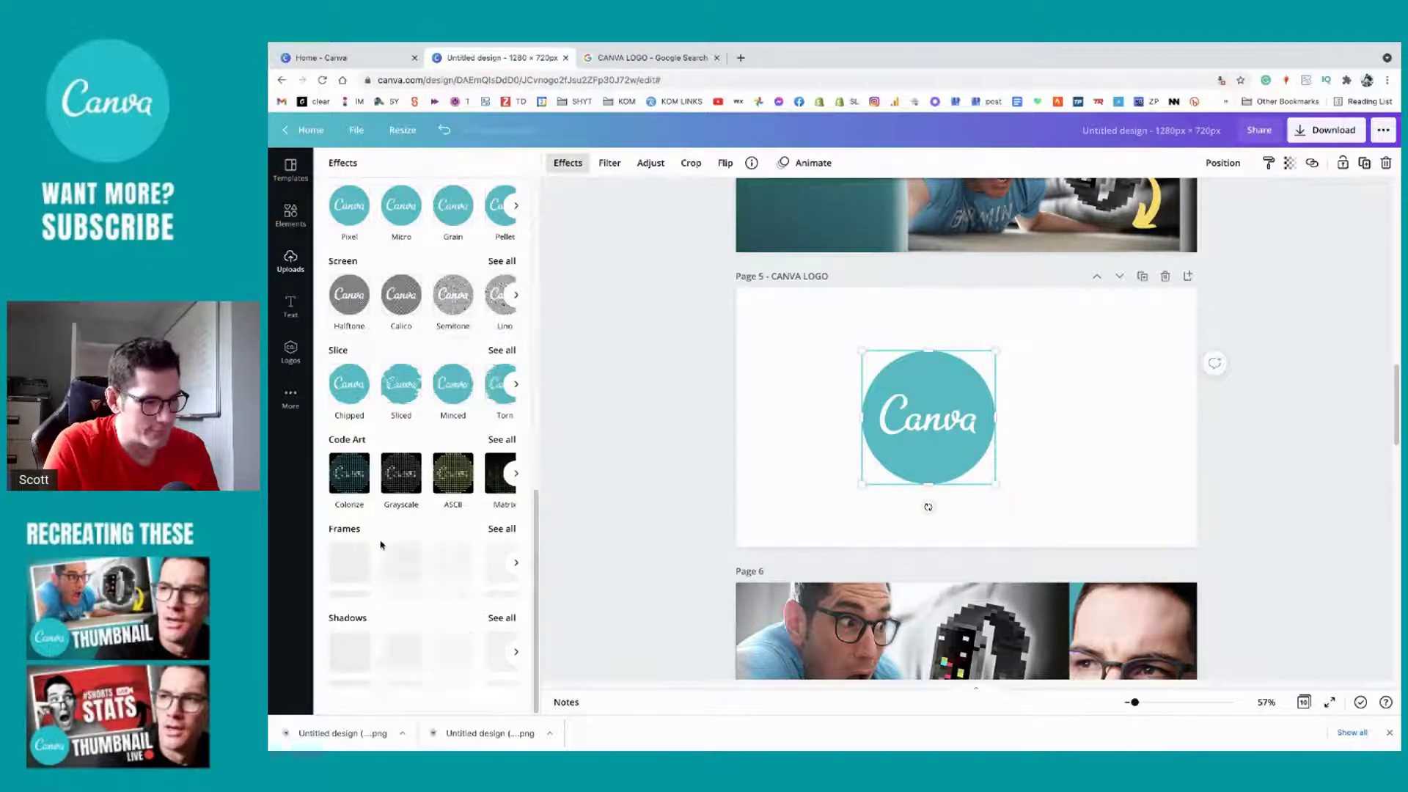
click(353, 475)
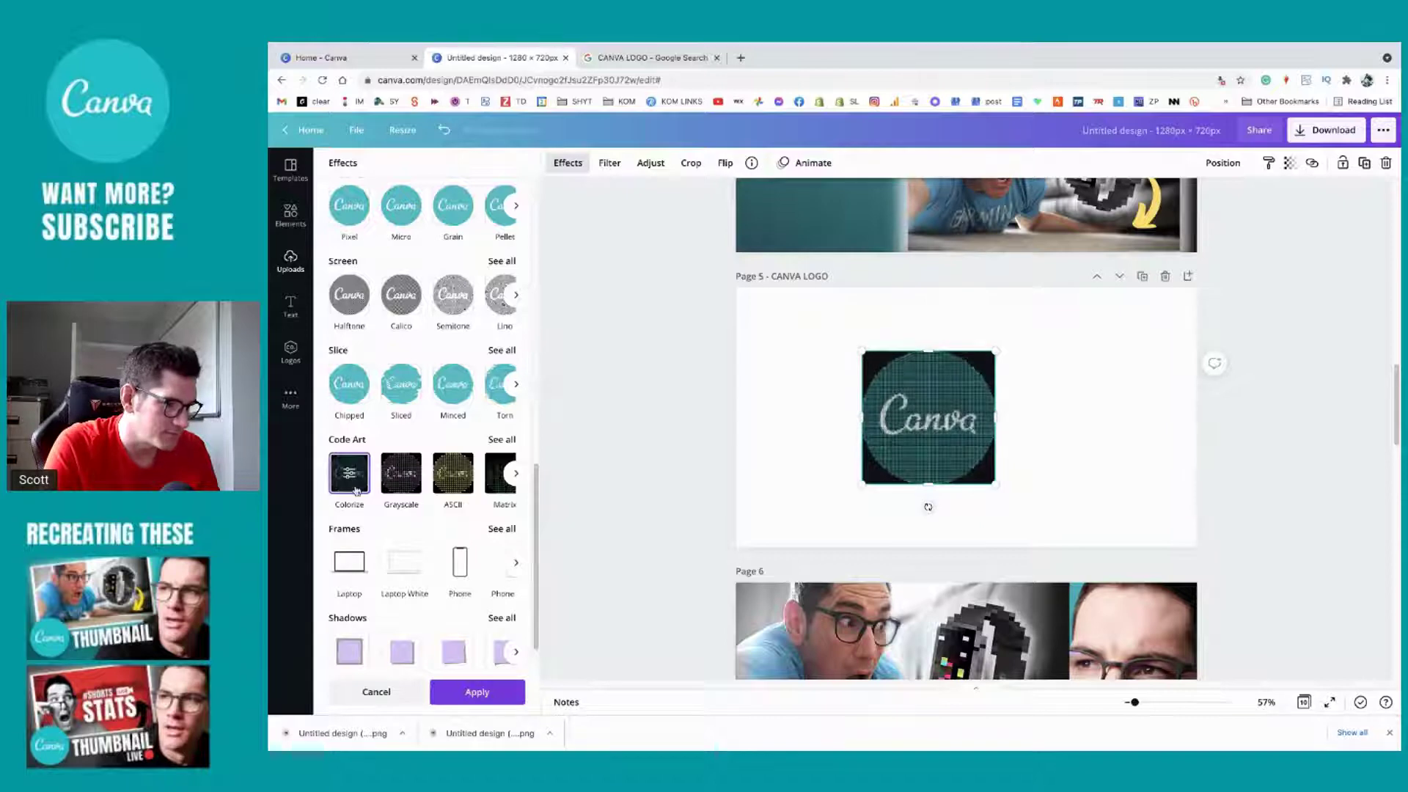
click(351, 650)
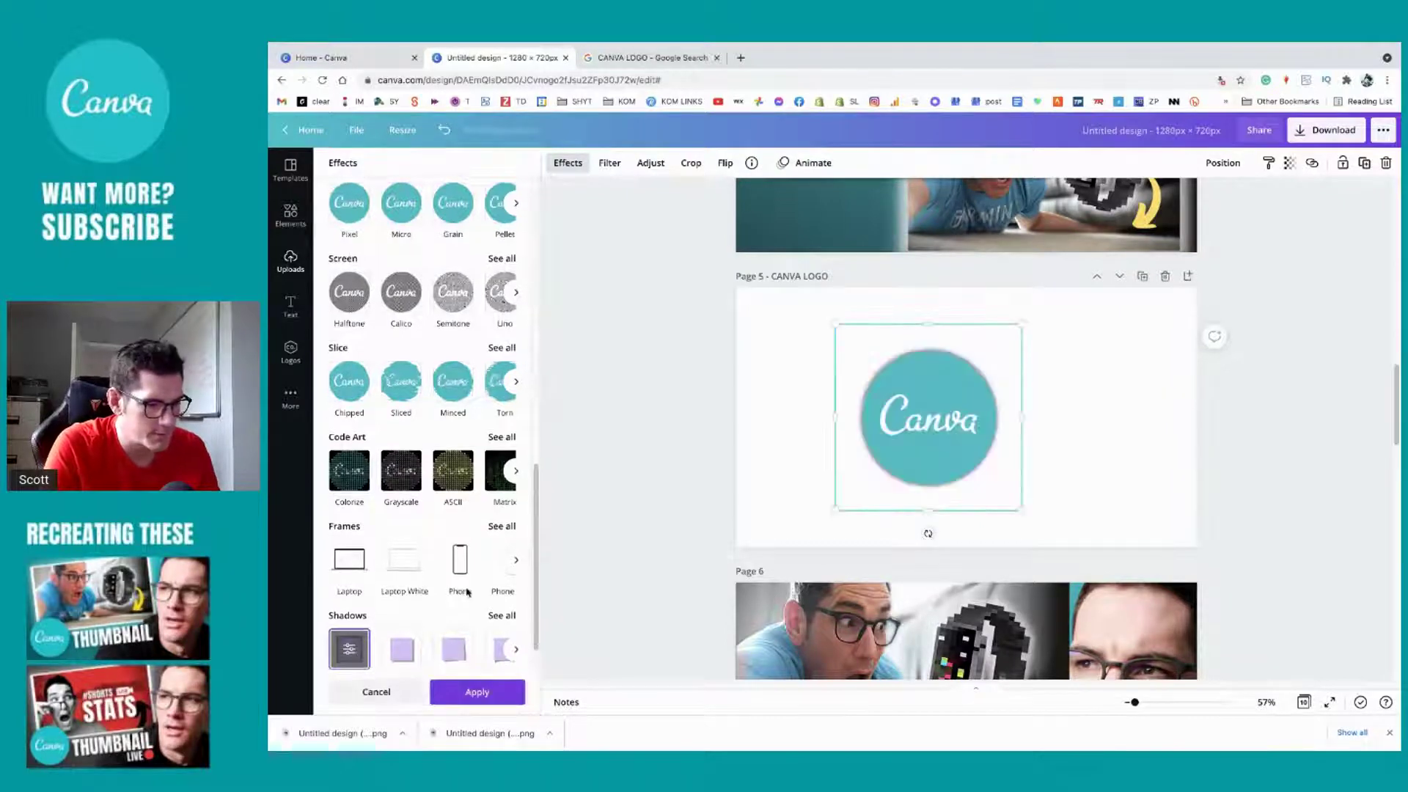
Step: Set the logo's Glow shadow to size 32, transparency 14 and blur 17
scroll(353, 646, down, 1)
scroll(929, 400, up, 3)
scroll(930, 401, up, 4)
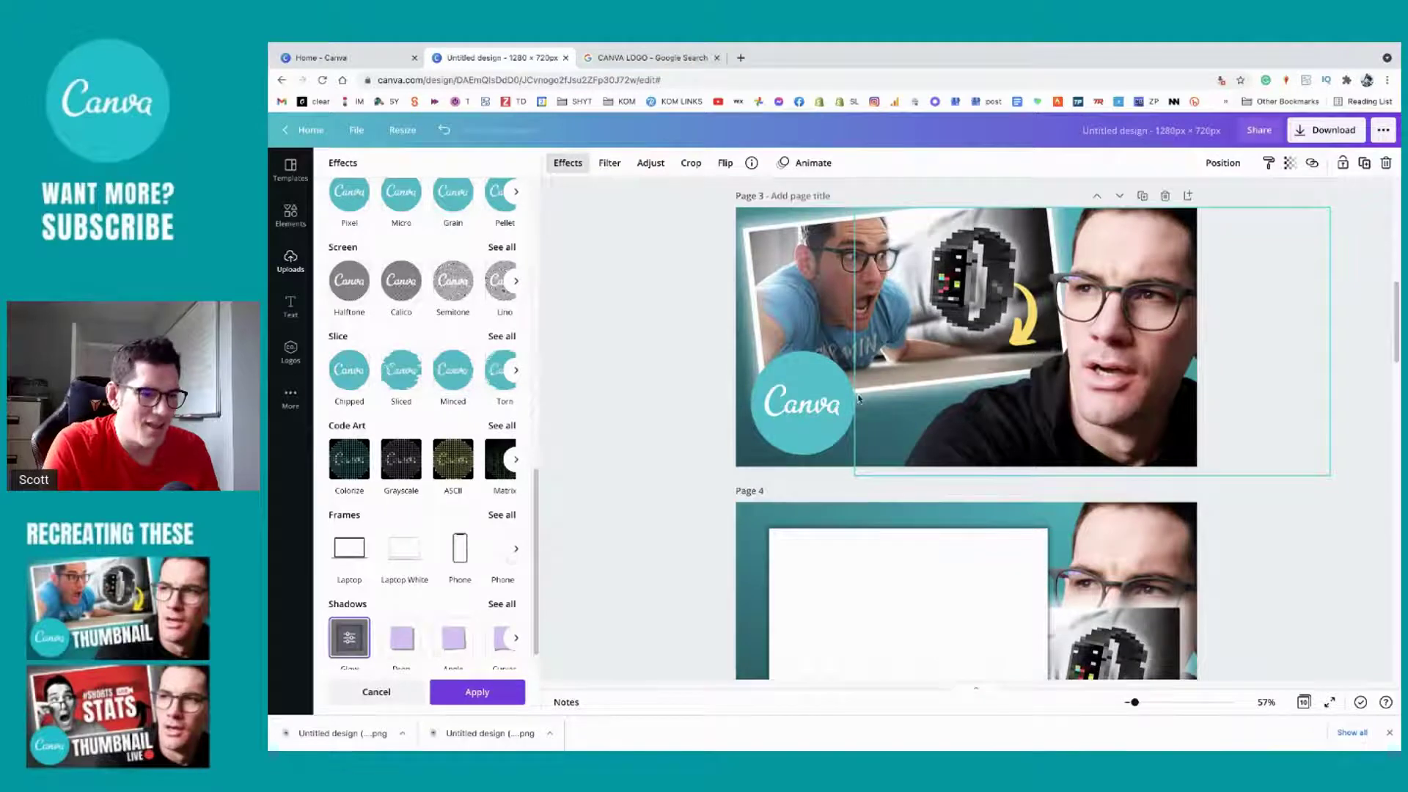
scroll(869, 471, down, 5)
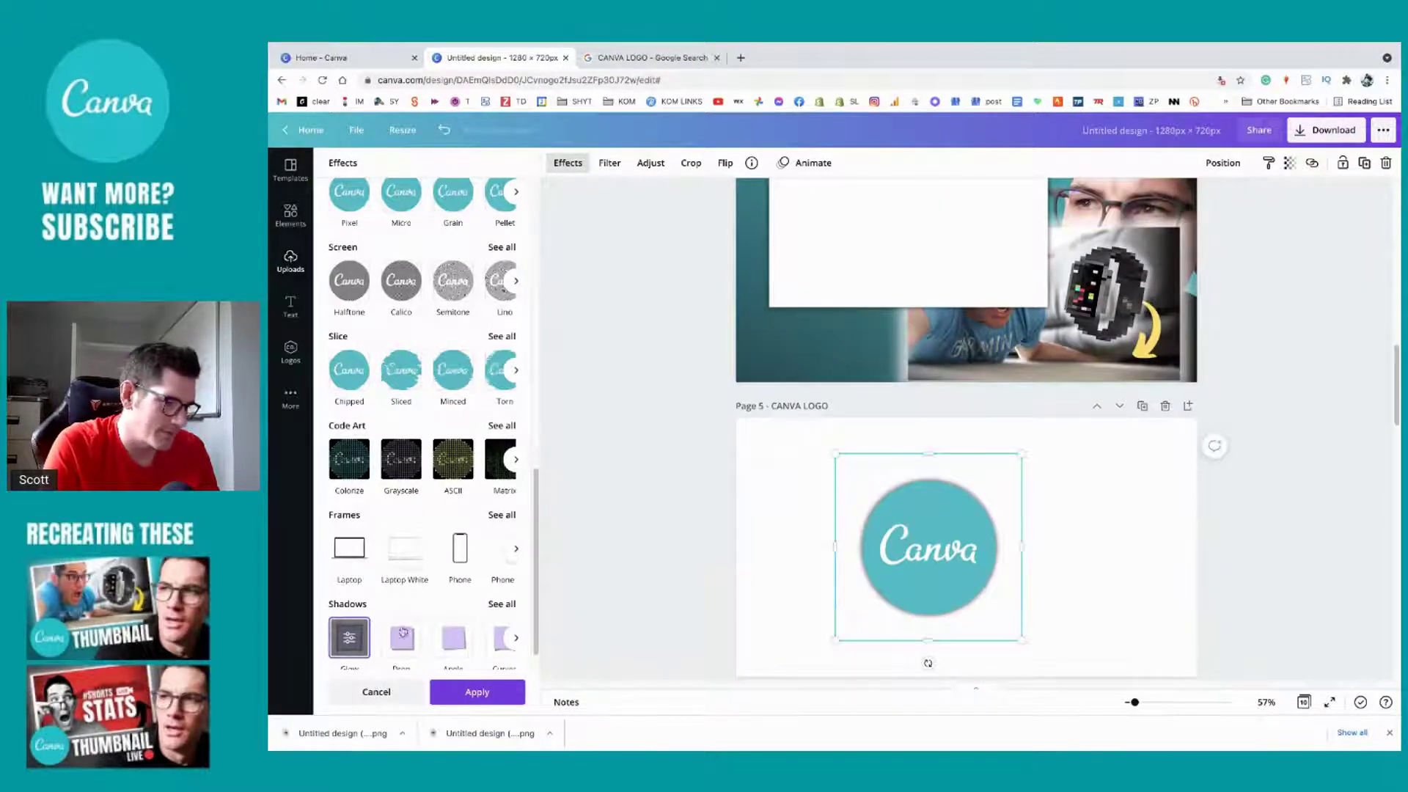
scroll(351, 629, down, 1)
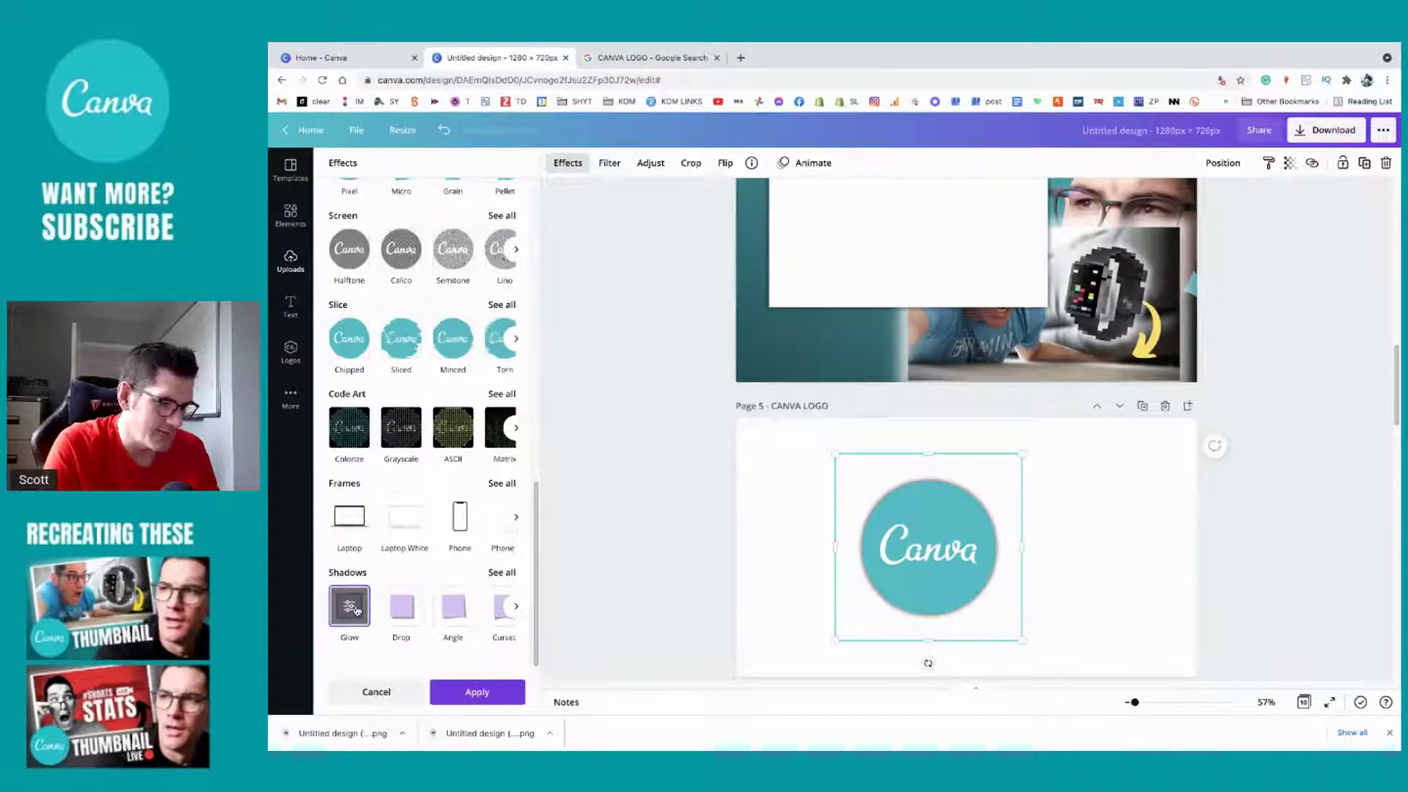
click(352, 607)
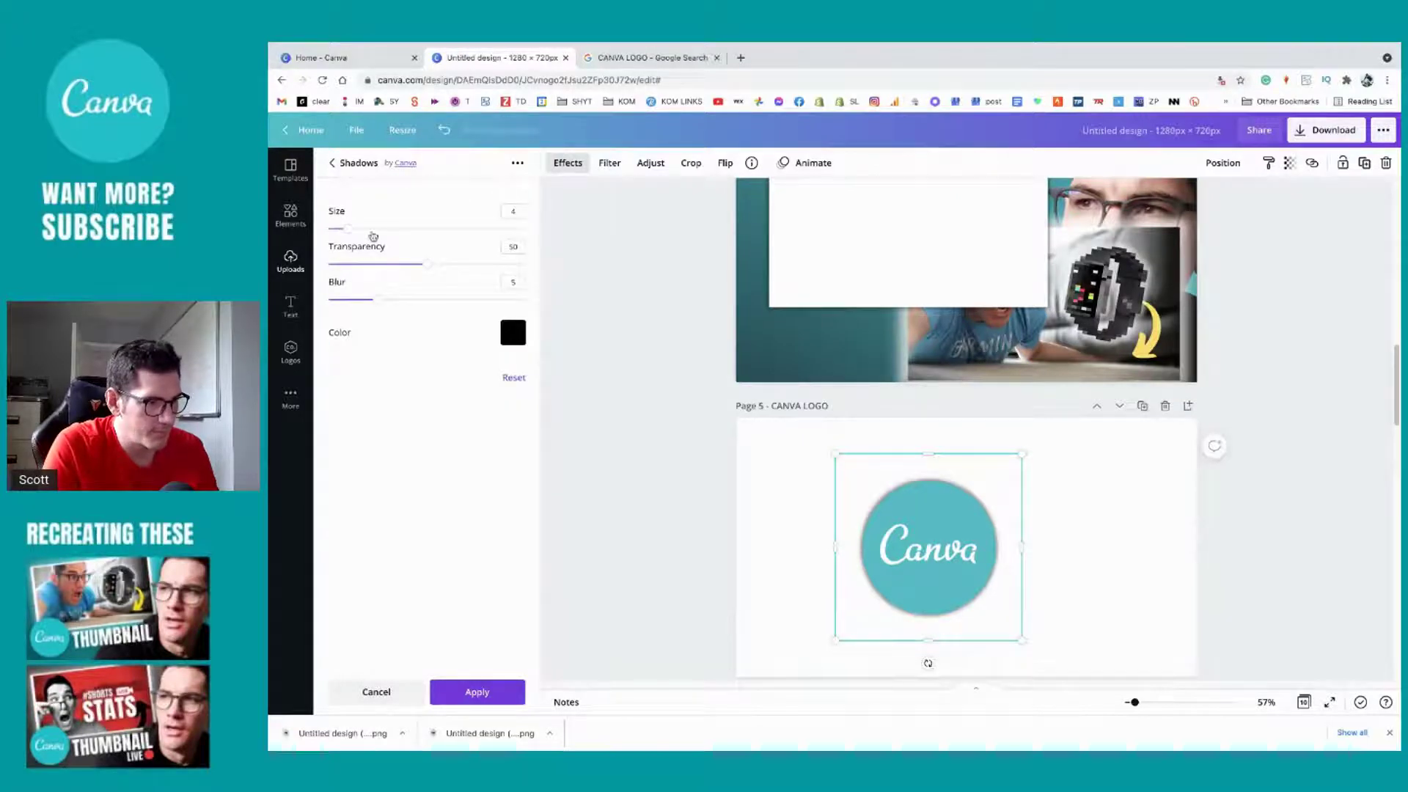
drag(348, 229, 487, 229)
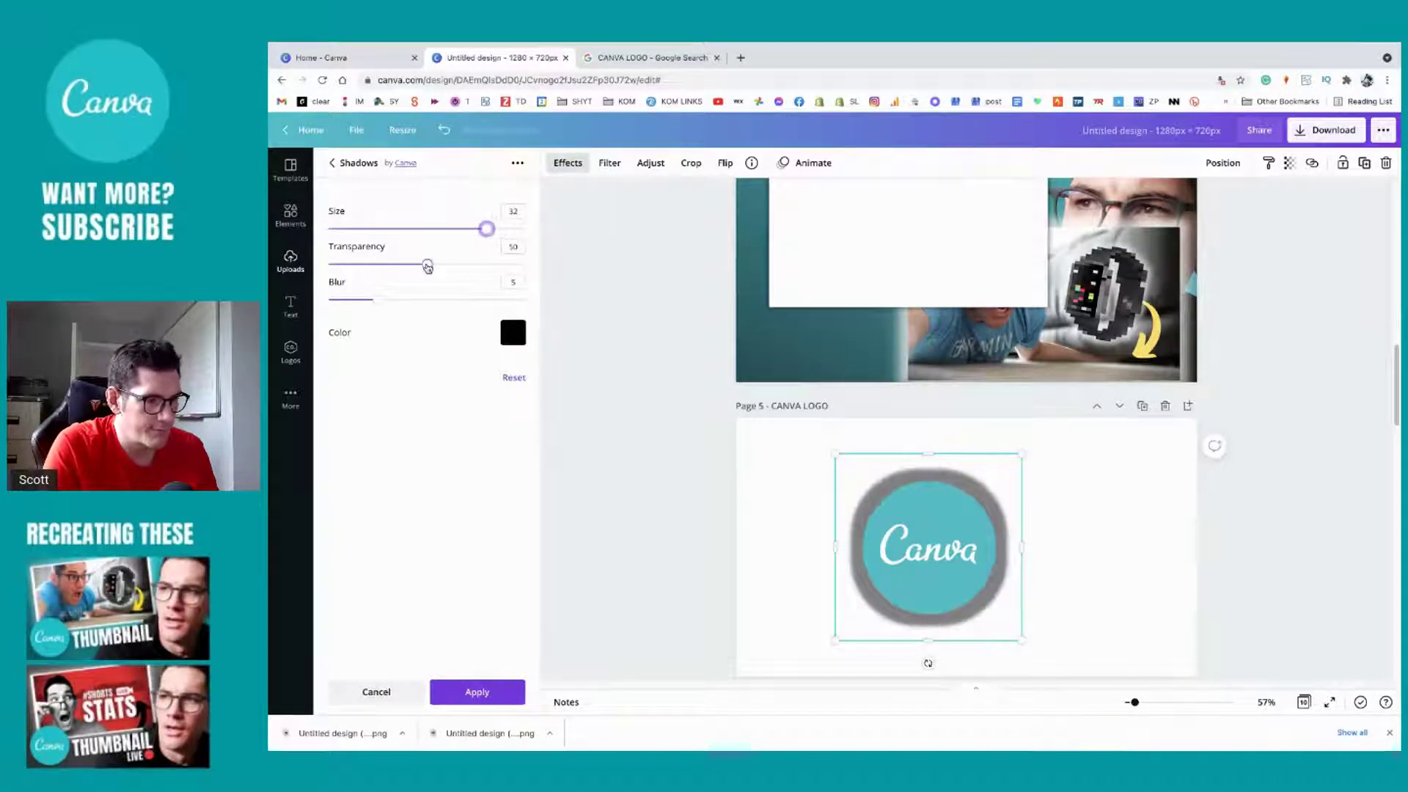
drag(428, 264, 495, 300)
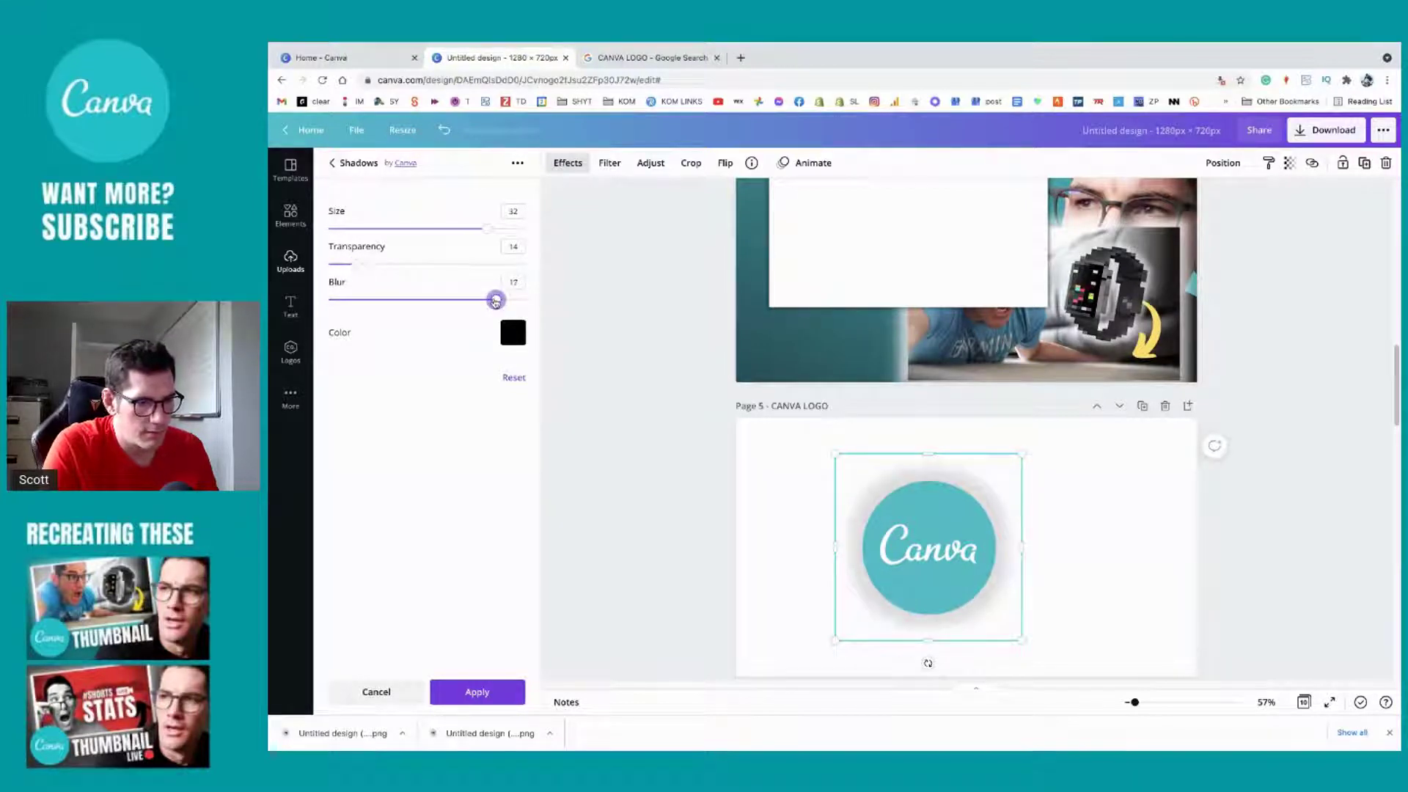
Step: Copy the glowing logo from page 5 onto page 3 and position it beside the existing Canva logo
drag(909, 512, 898, 496)
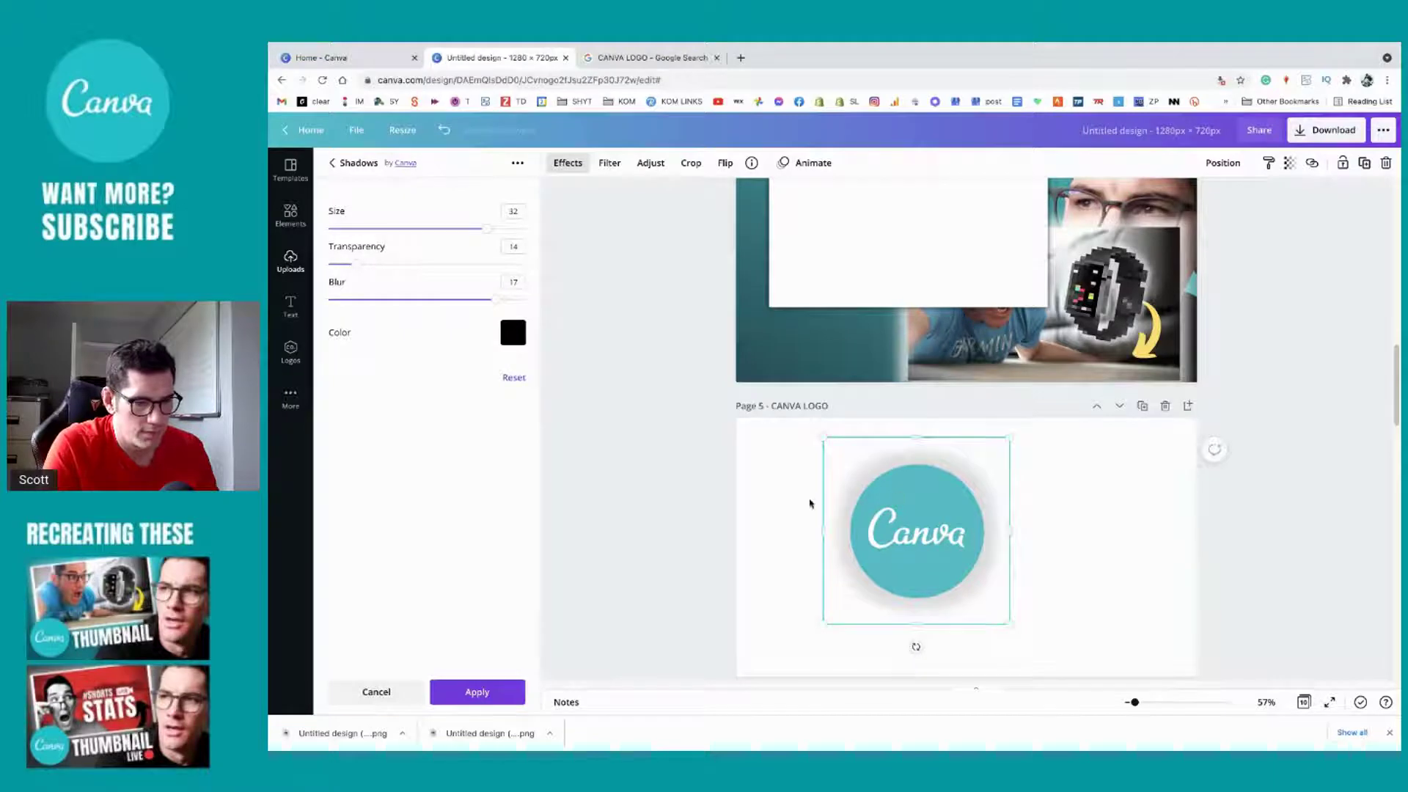
click(944, 519)
scroll(943, 518, up, 7)
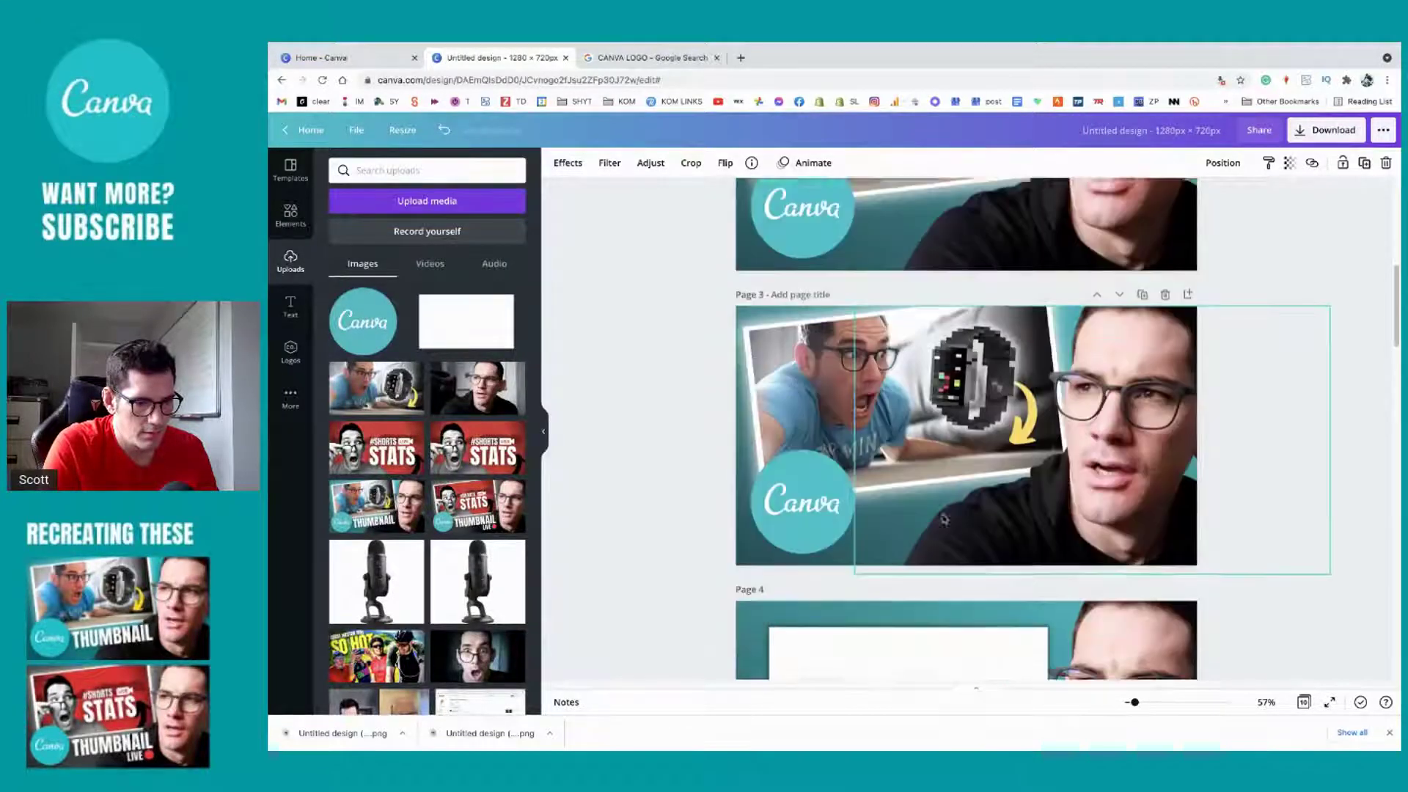
key(ctrl+v)
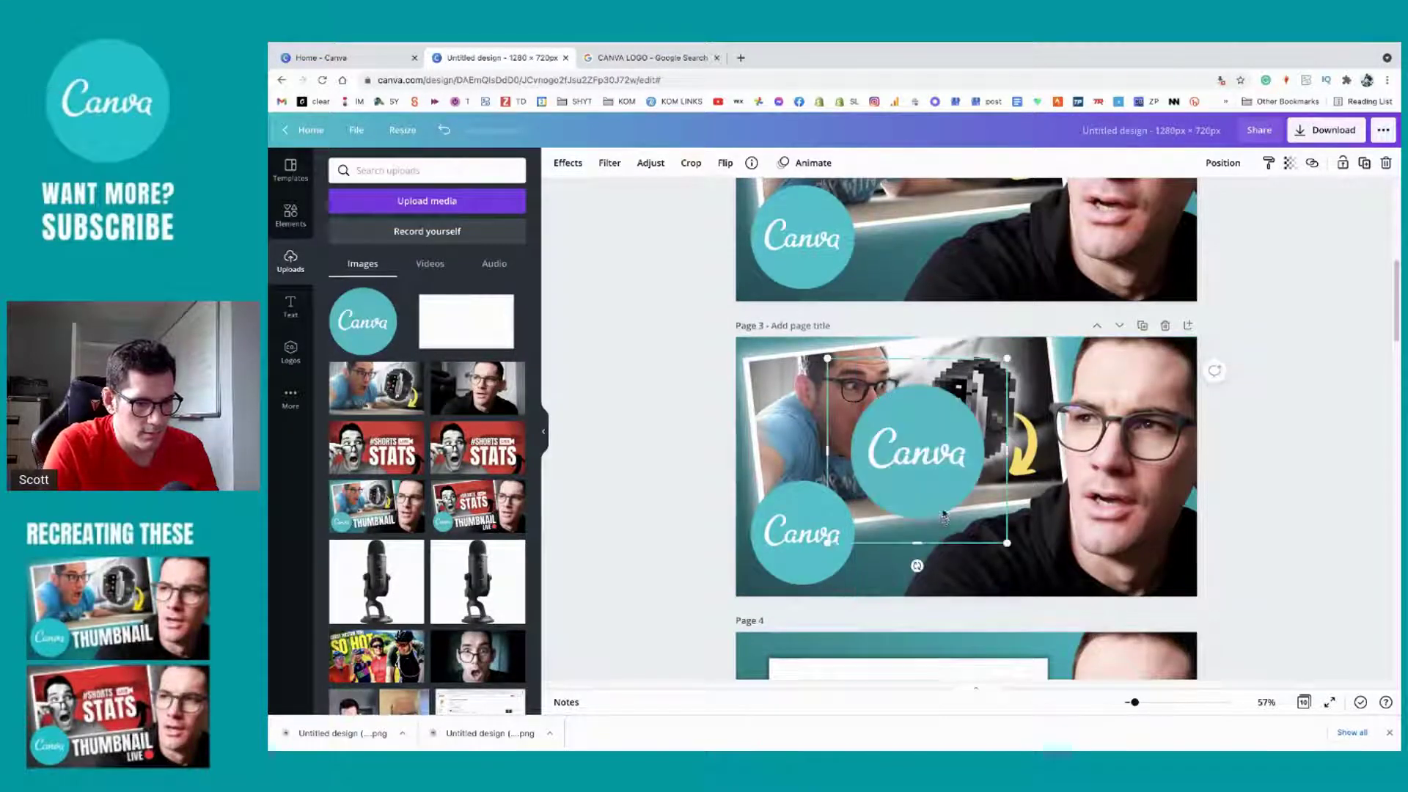
drag(940, 485, 945, 512)
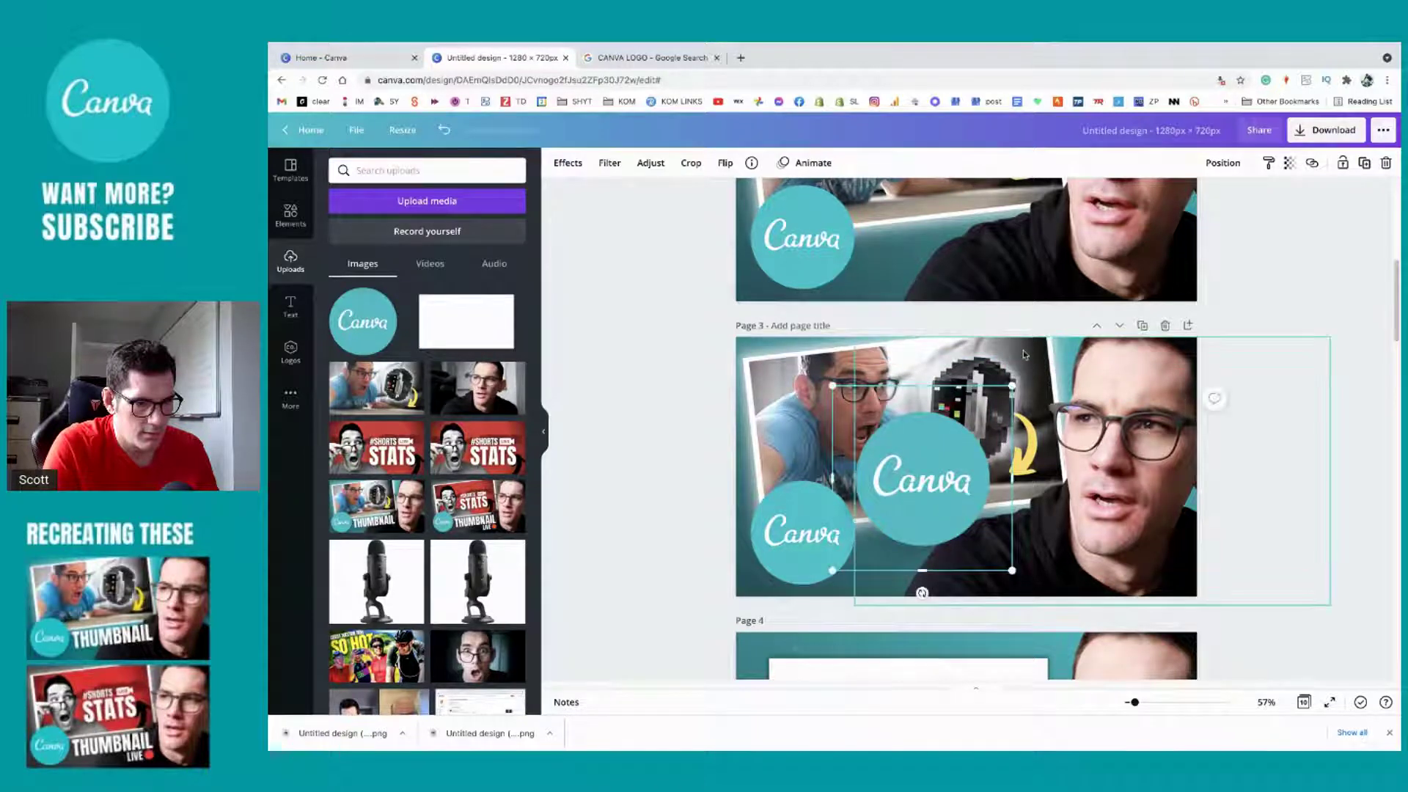
Step: Shrink the glowing Canva logo on page 3 and place it over the existing logo in the lower-left corner at matching size
drag(1010, 384, 983, 415)
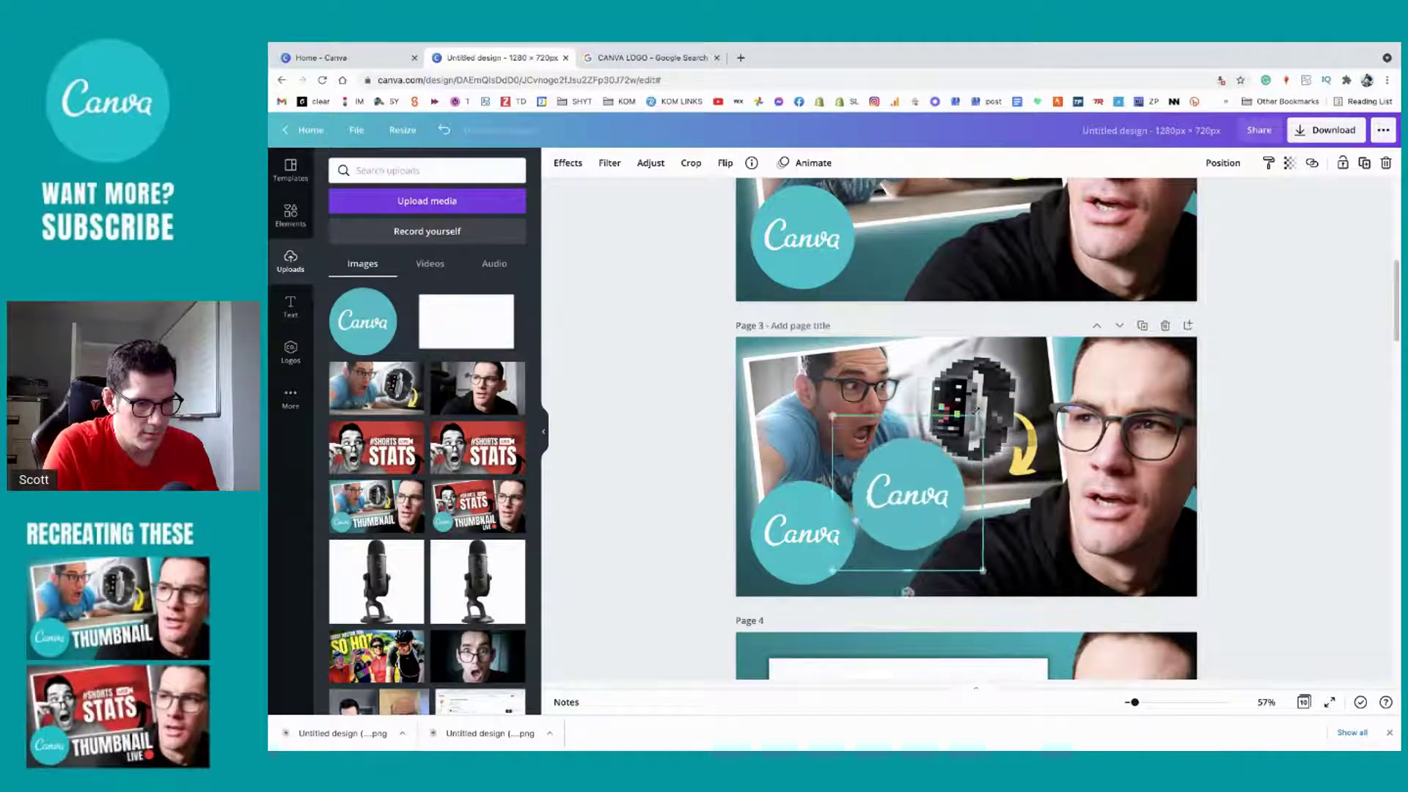
drag(872, 496, 768, 534)
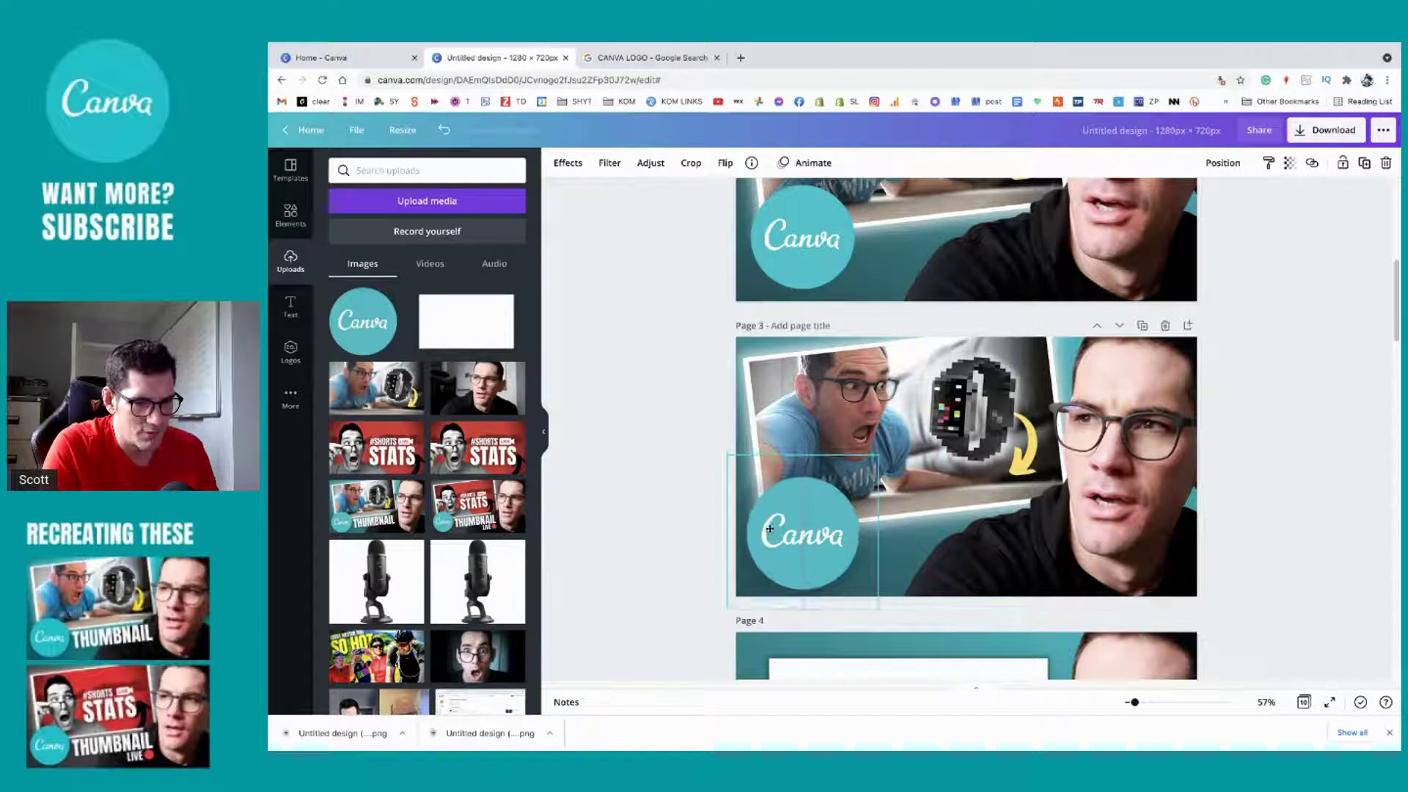
drag(877, 455, 866, 467)
Step: Separate the old flat Canva logo from the glowing one on page 3 and delete the old logo
drag(786, 541, 974, 524)
click(816, 529)
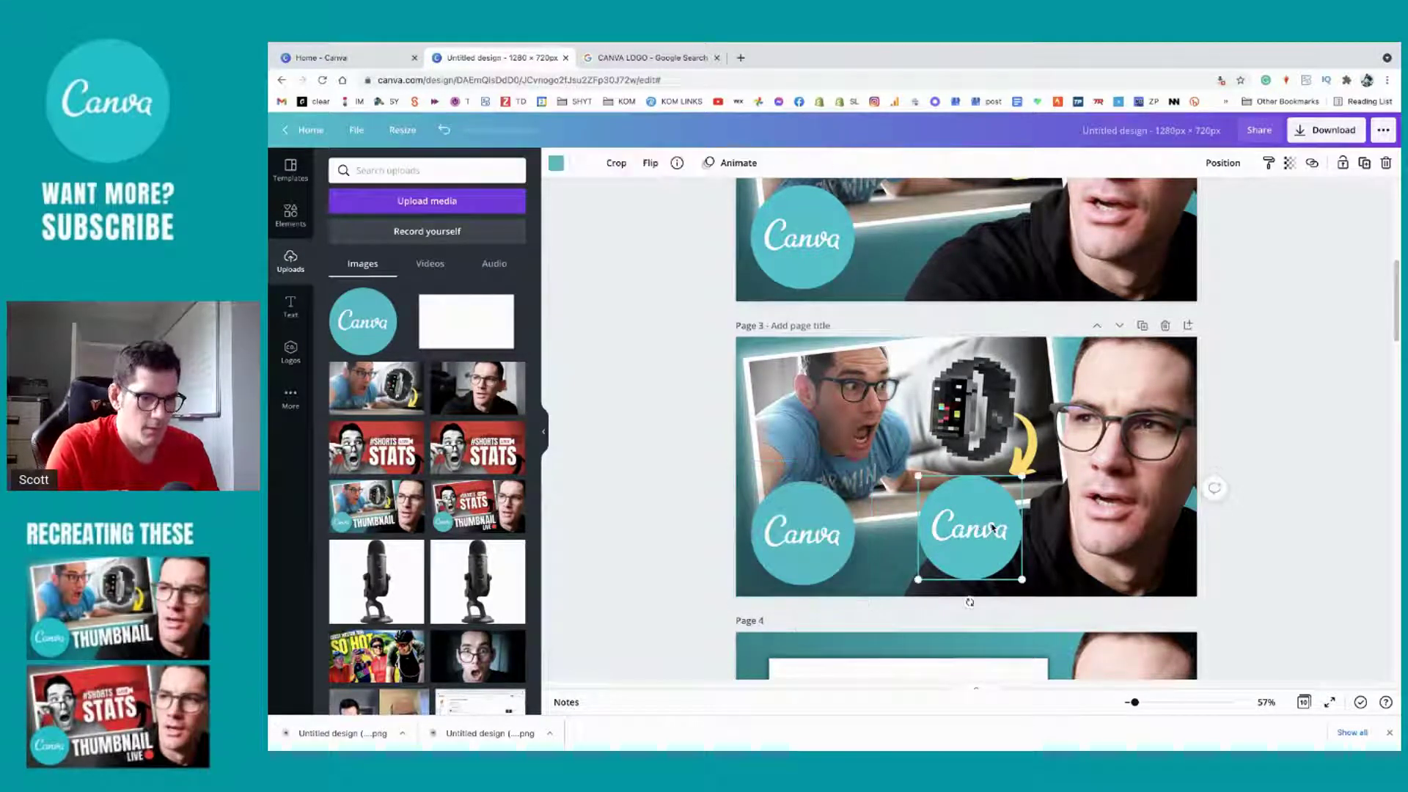
drag(992, 528, 961, 528)
click(956, 528)
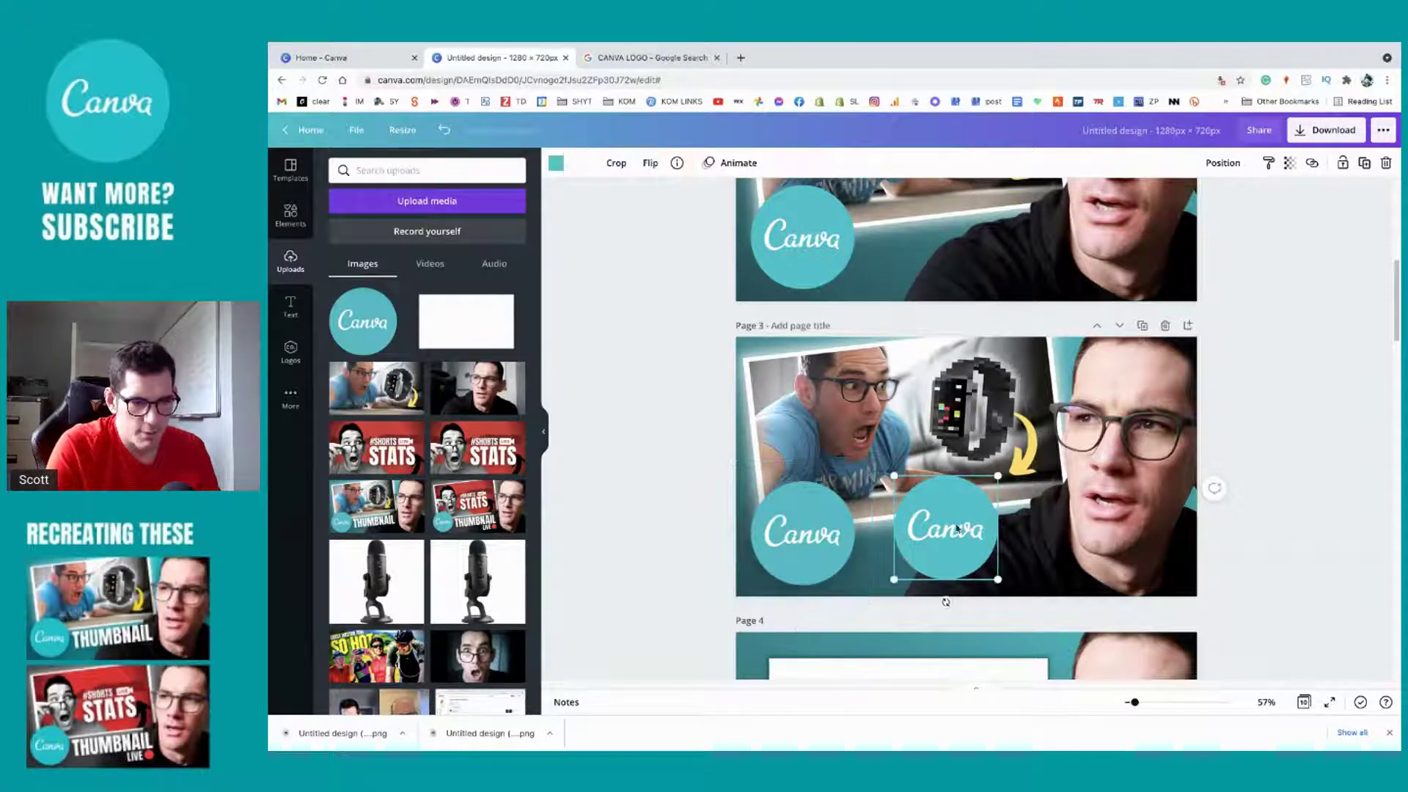
key(Delete)
Step: Delete the older page 2 version of the thumbnail, keeping the version with the glowing logo
scroll(894, 508, down, 2)
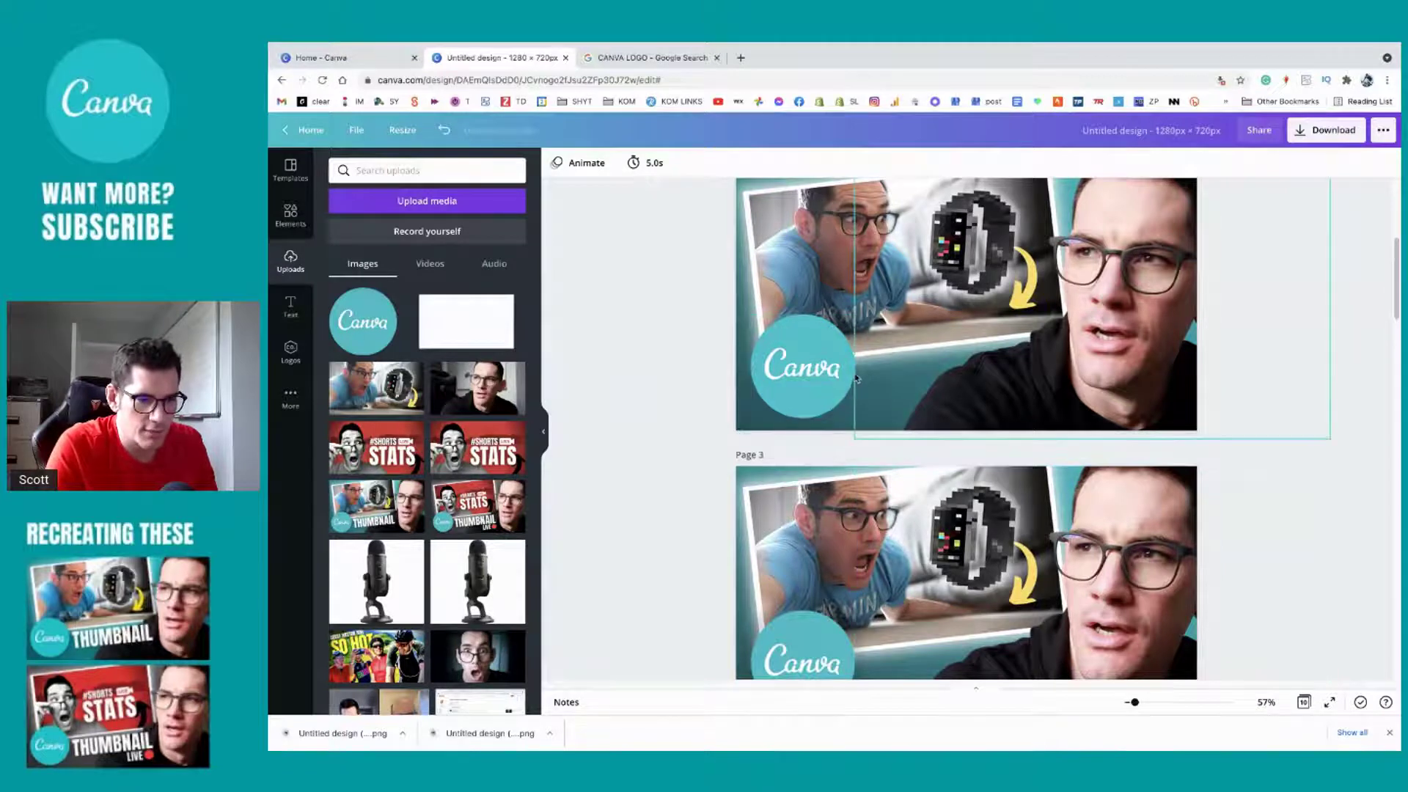
scroll(869, 469, down, 2)
scroll(861, 410, up, 4)
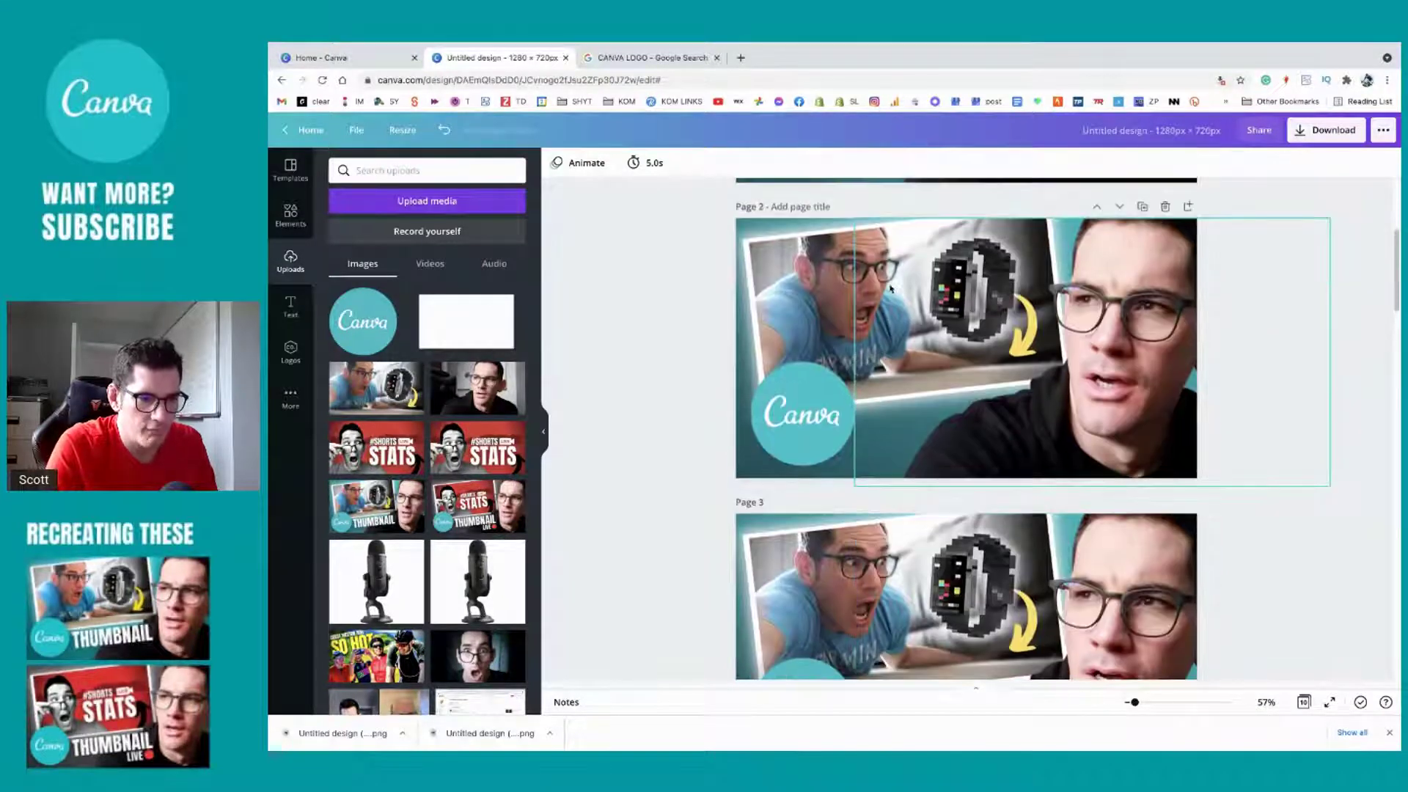
scroll(1093, 346, down, 5)
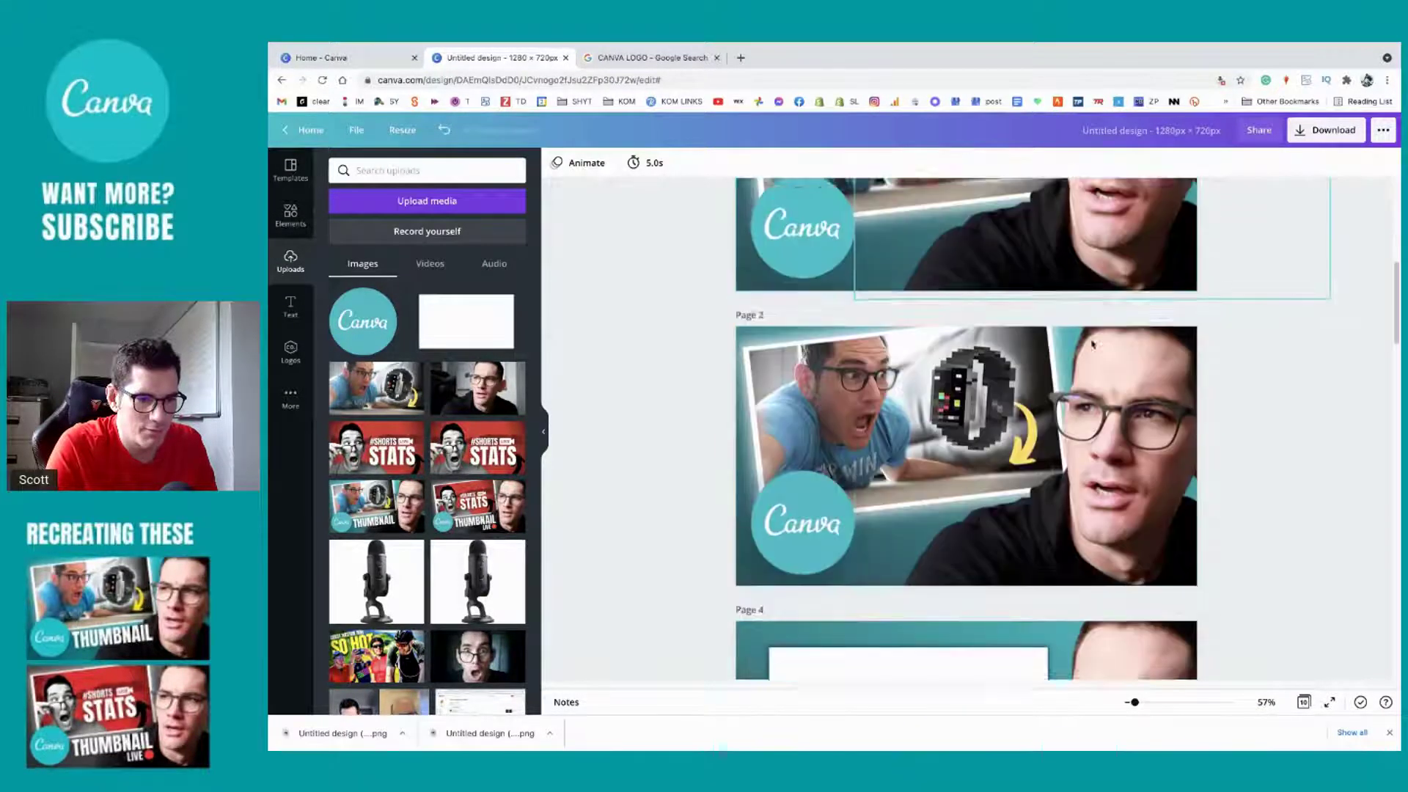
scroll(1093, 346, up, 2)
Step: Compare the original thumbnail on page 1 with the recreated version on page 2, checking the logo, photos and title text
scroll(1092, 345, up, 4)
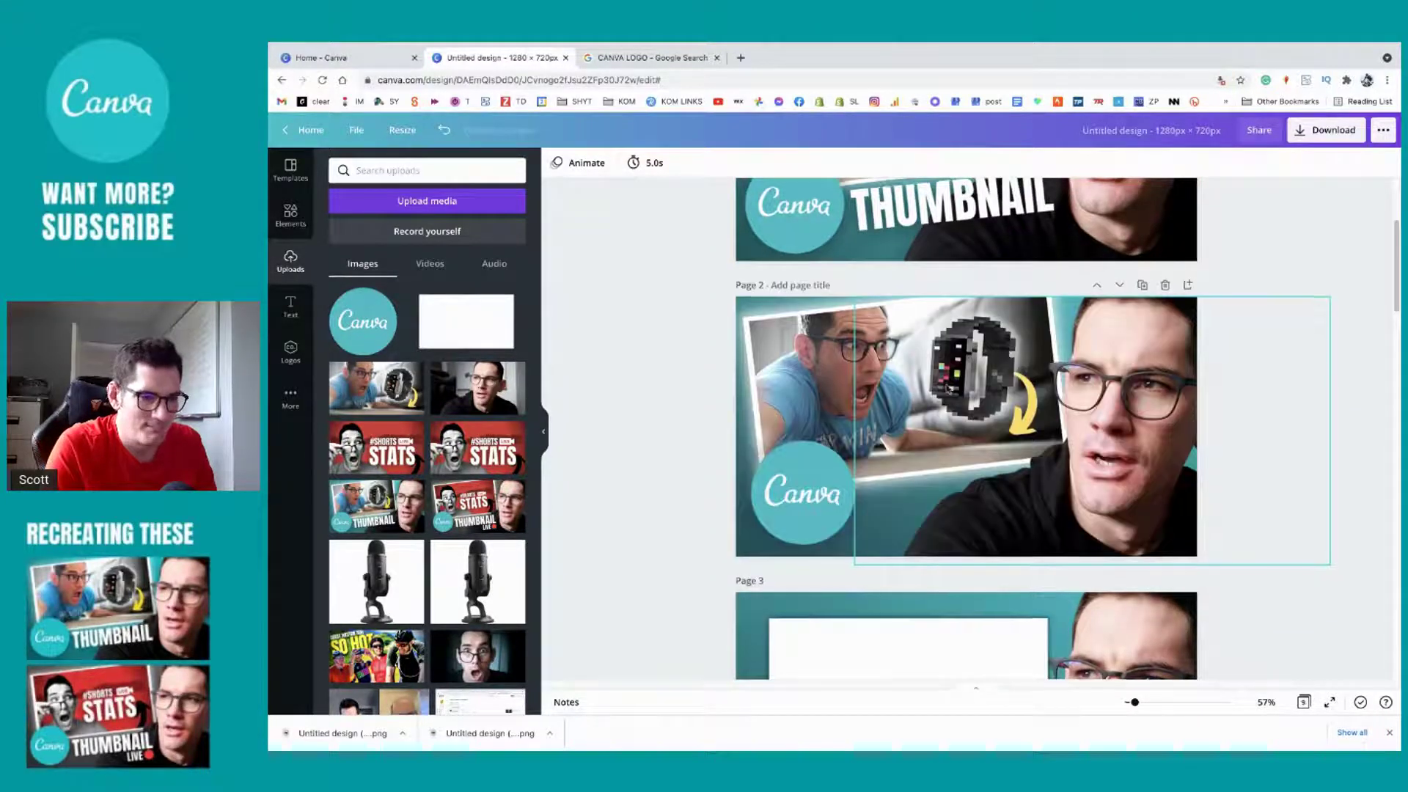
scroll(953, 330, up, 3)
click(821, 344)
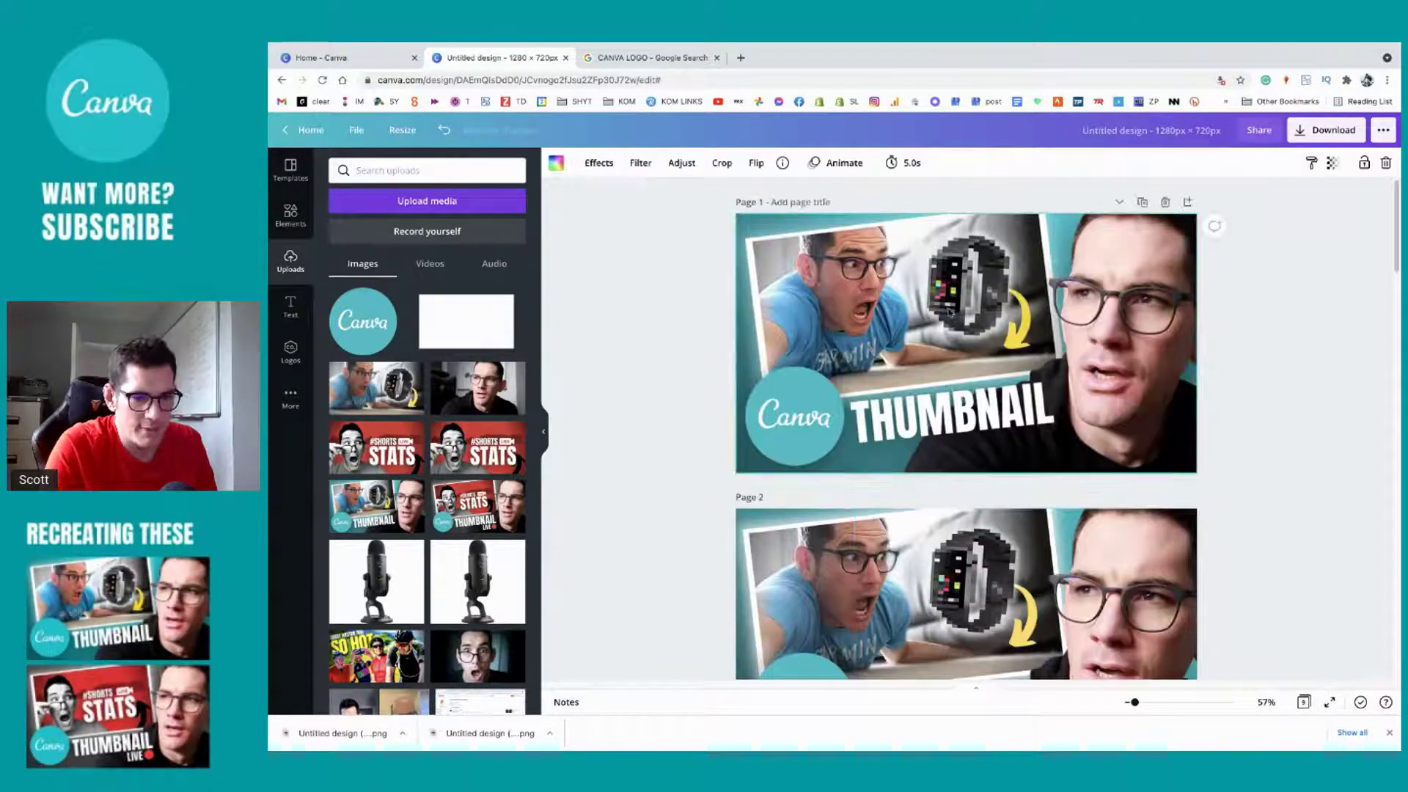
double_click(967, 328)
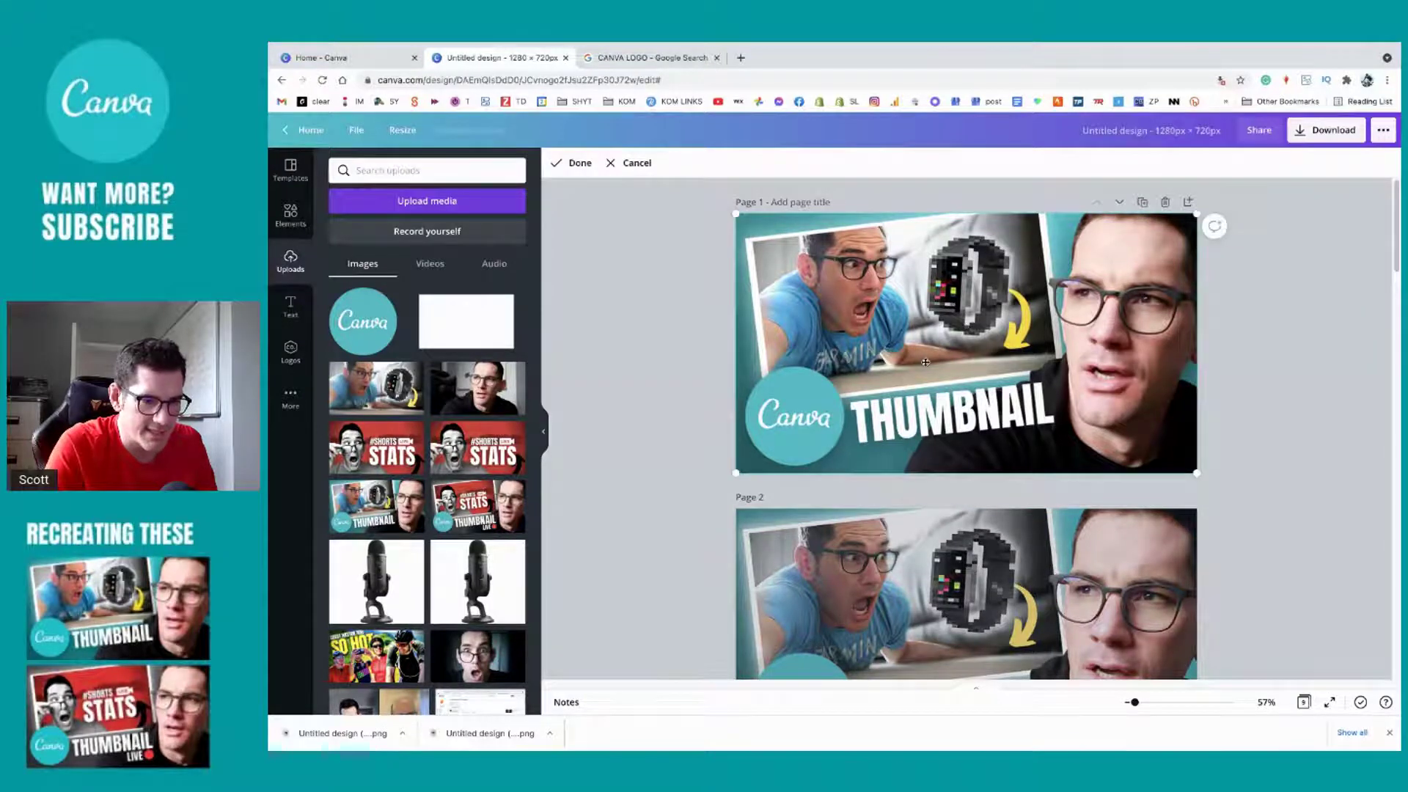
click(669, 339)
click(638, 286)
click(803, 341)
scroll(803, 341, down, 5)
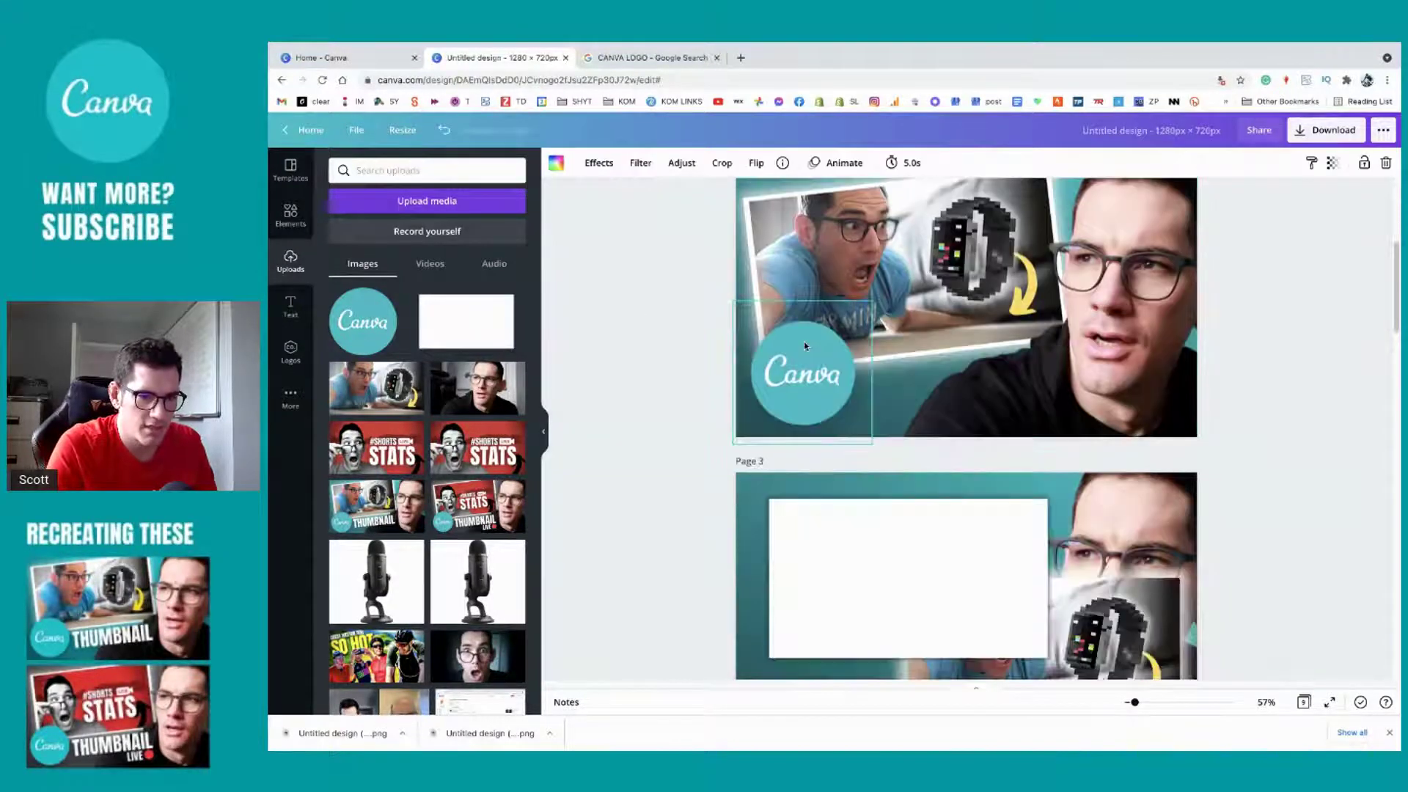
scroll(804, 341, up, 4)
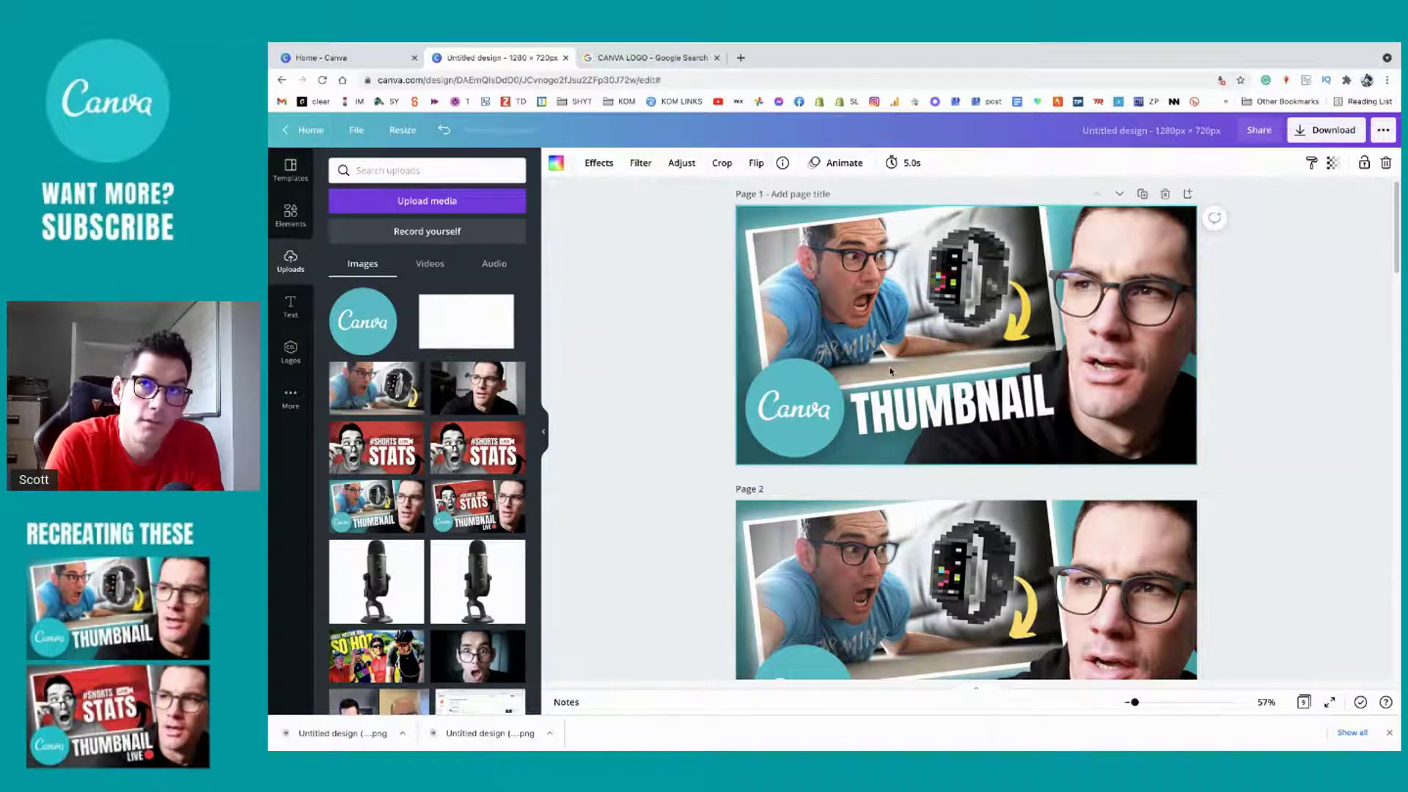
scroll(889, 371, up, 1)
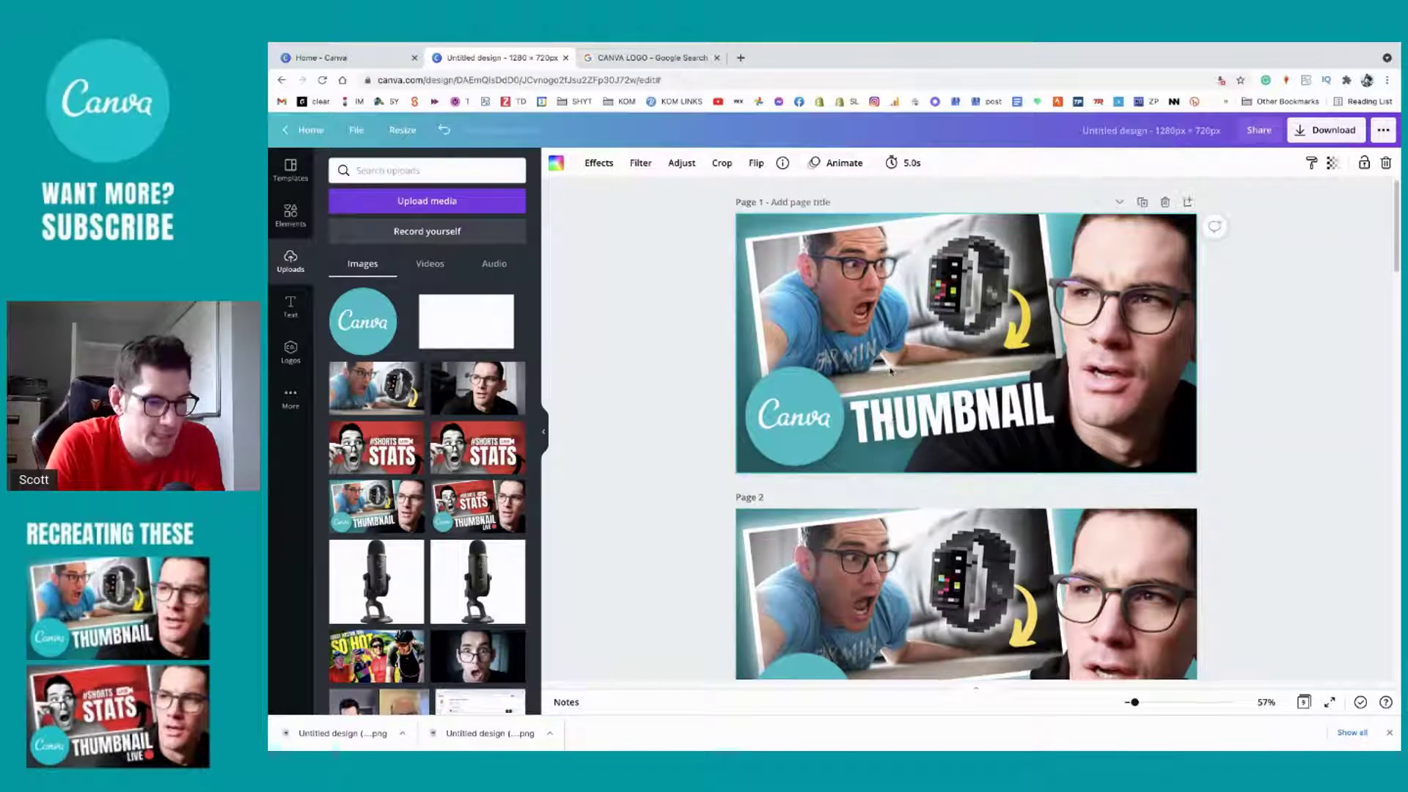
scroll(890, 370, down, 4)
scroll(888, 373, up, 4)
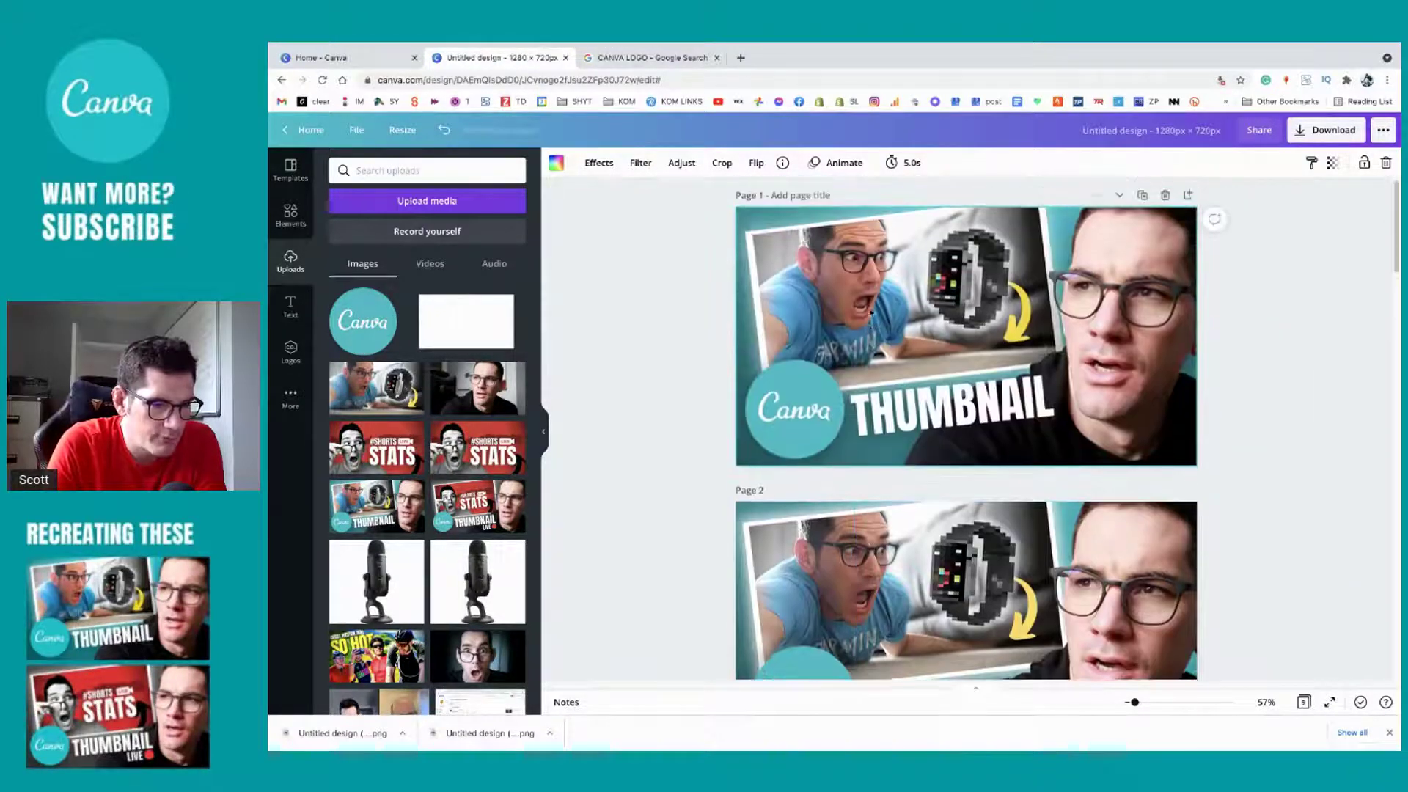
scroll(987, 432, down, 4)
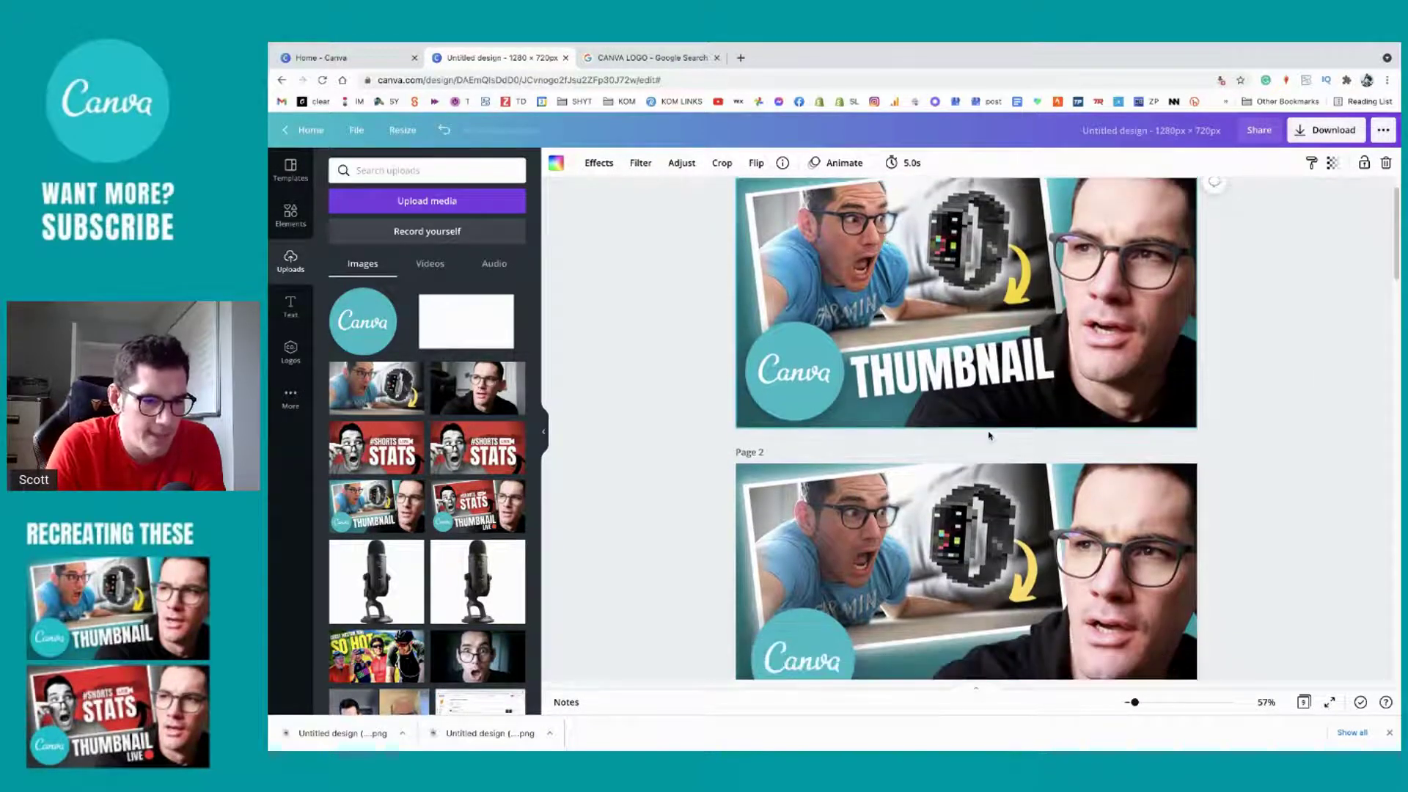
click(934, 379)
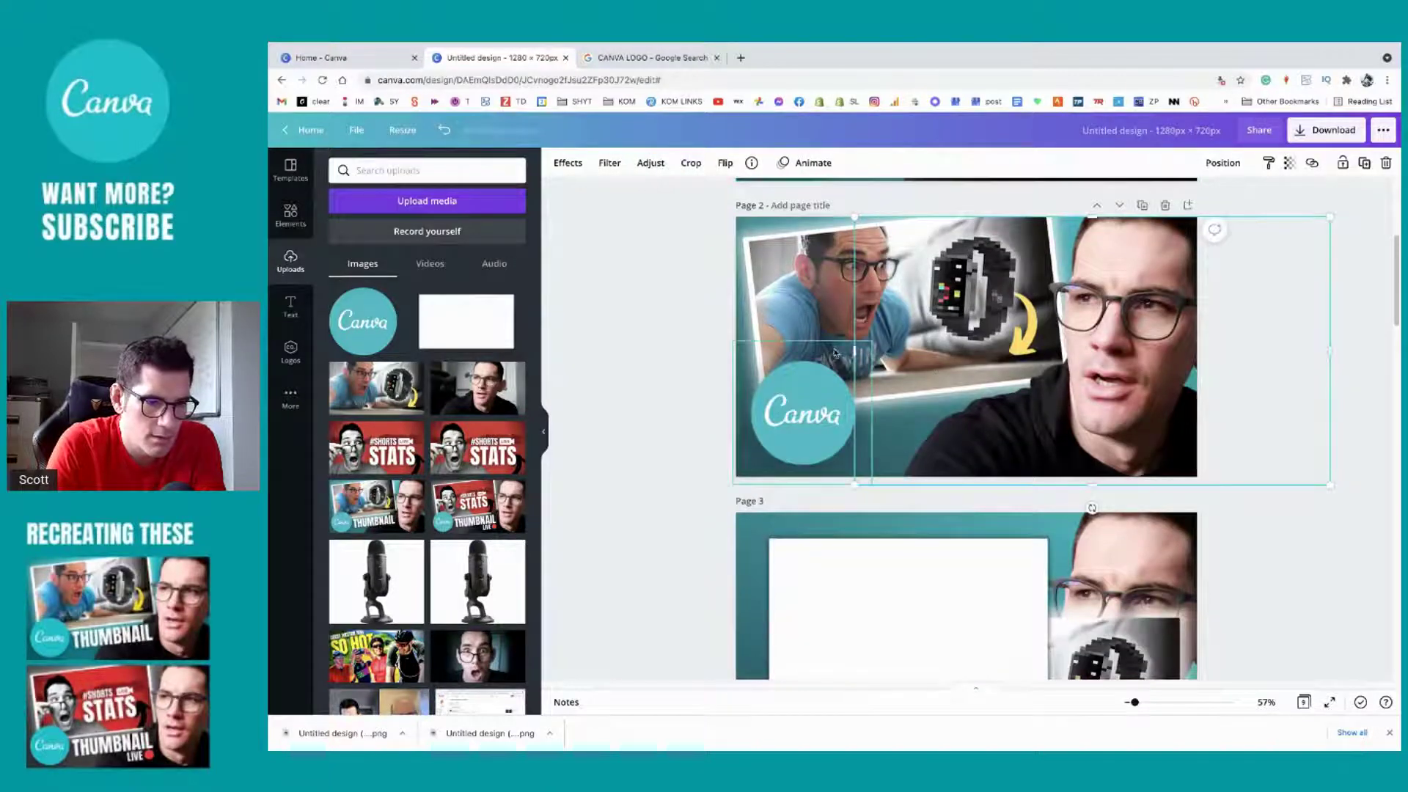
Step: Add a heading to the page 2 thumbnail that reads THUMBNAIL
click(934, 378)
scroll(838, 308, up, 3)
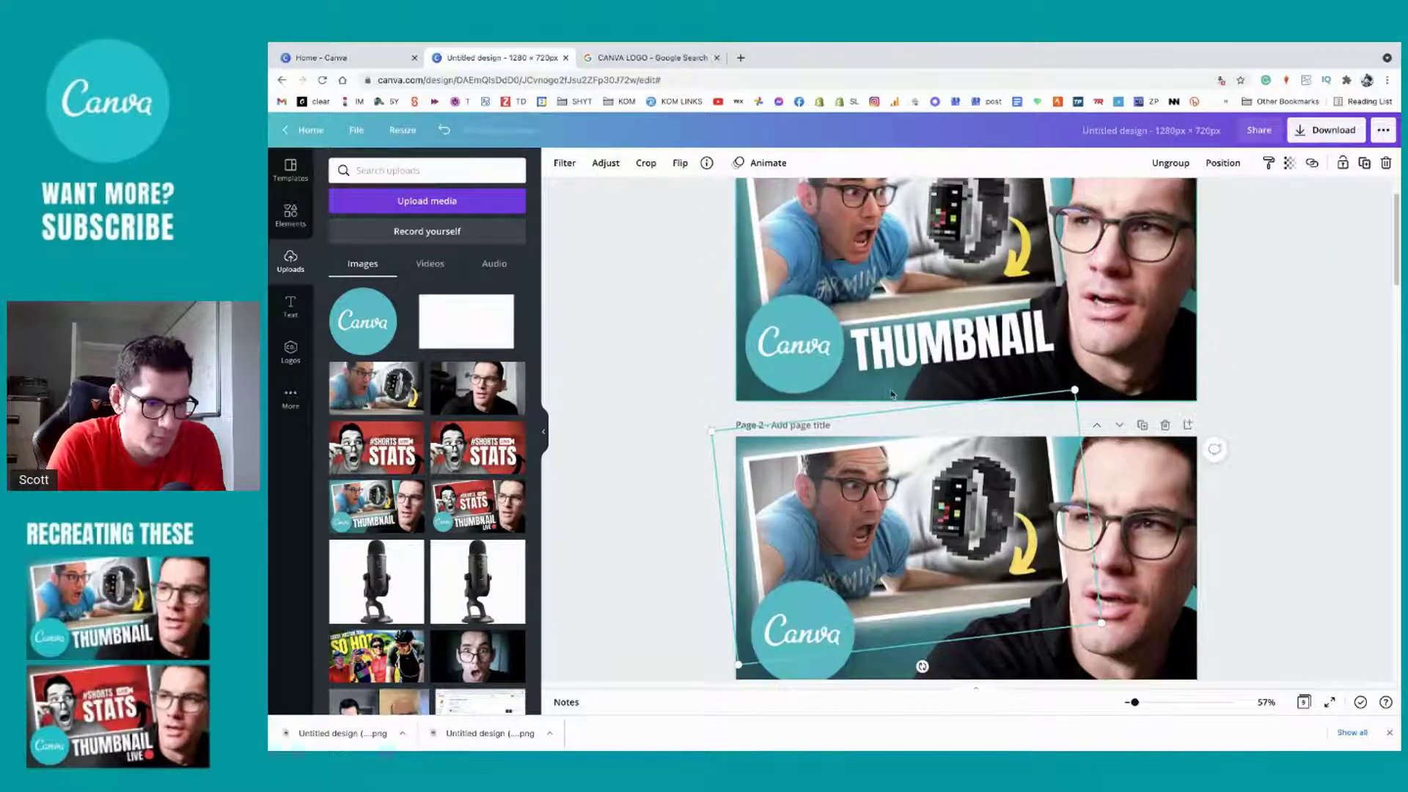
click(290, 308)
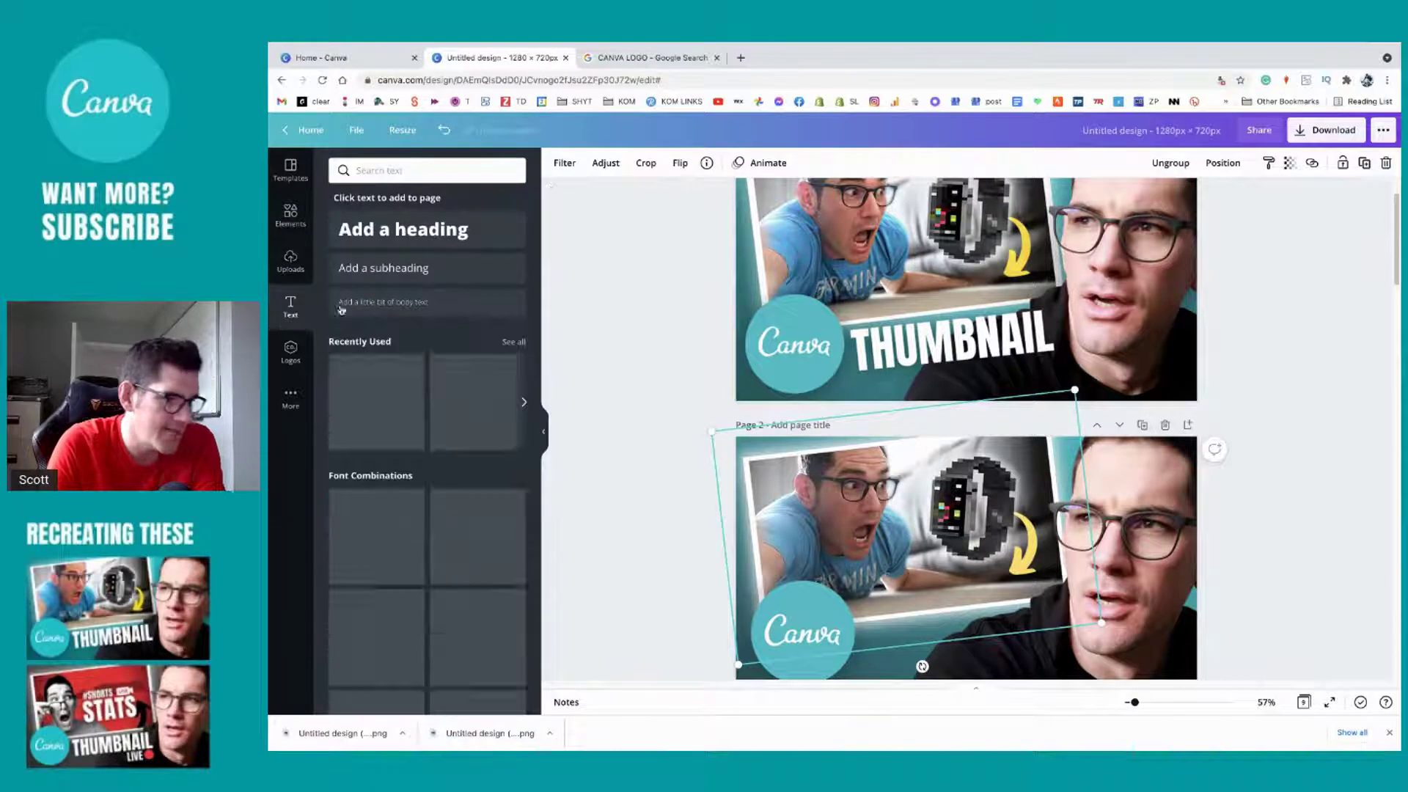
click(449, 227)
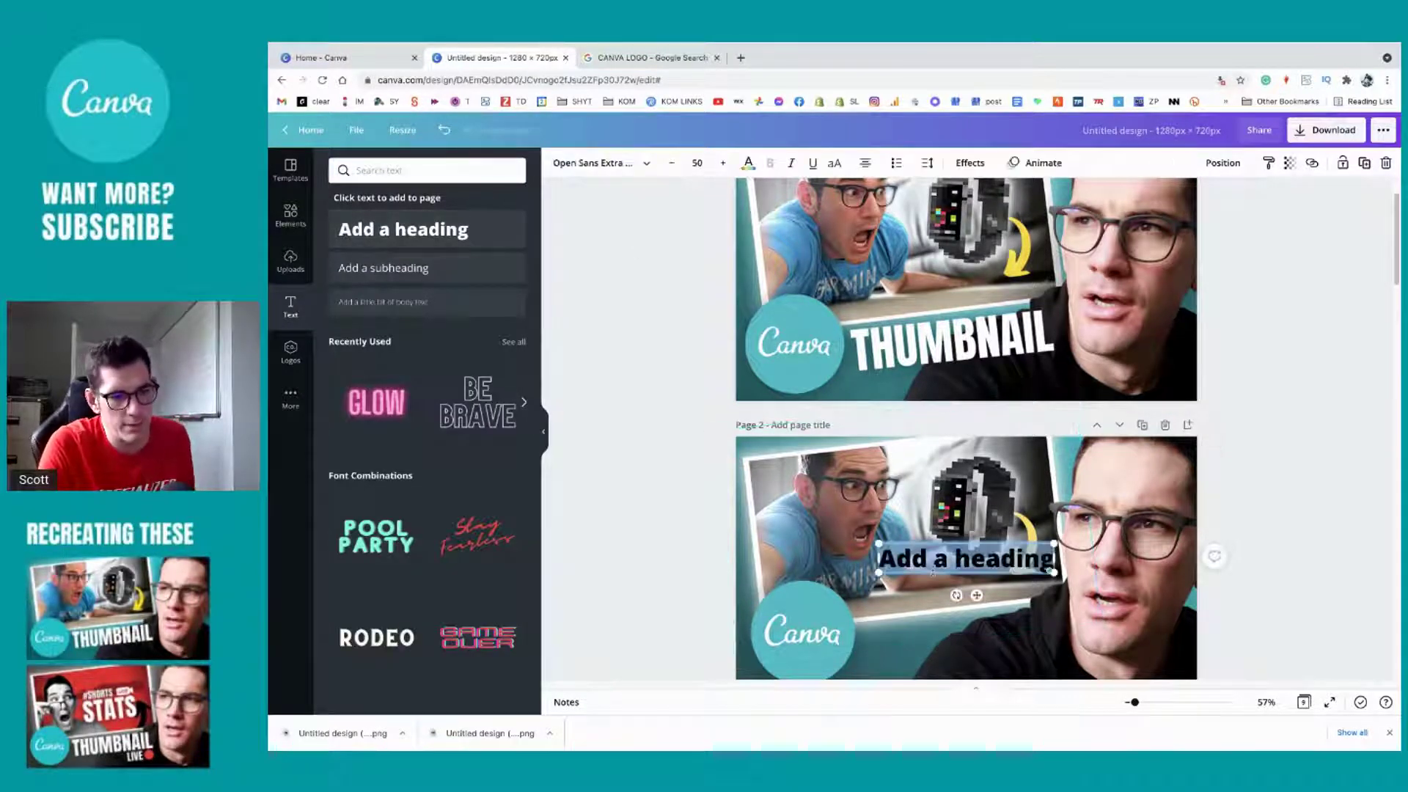
text(THUM)
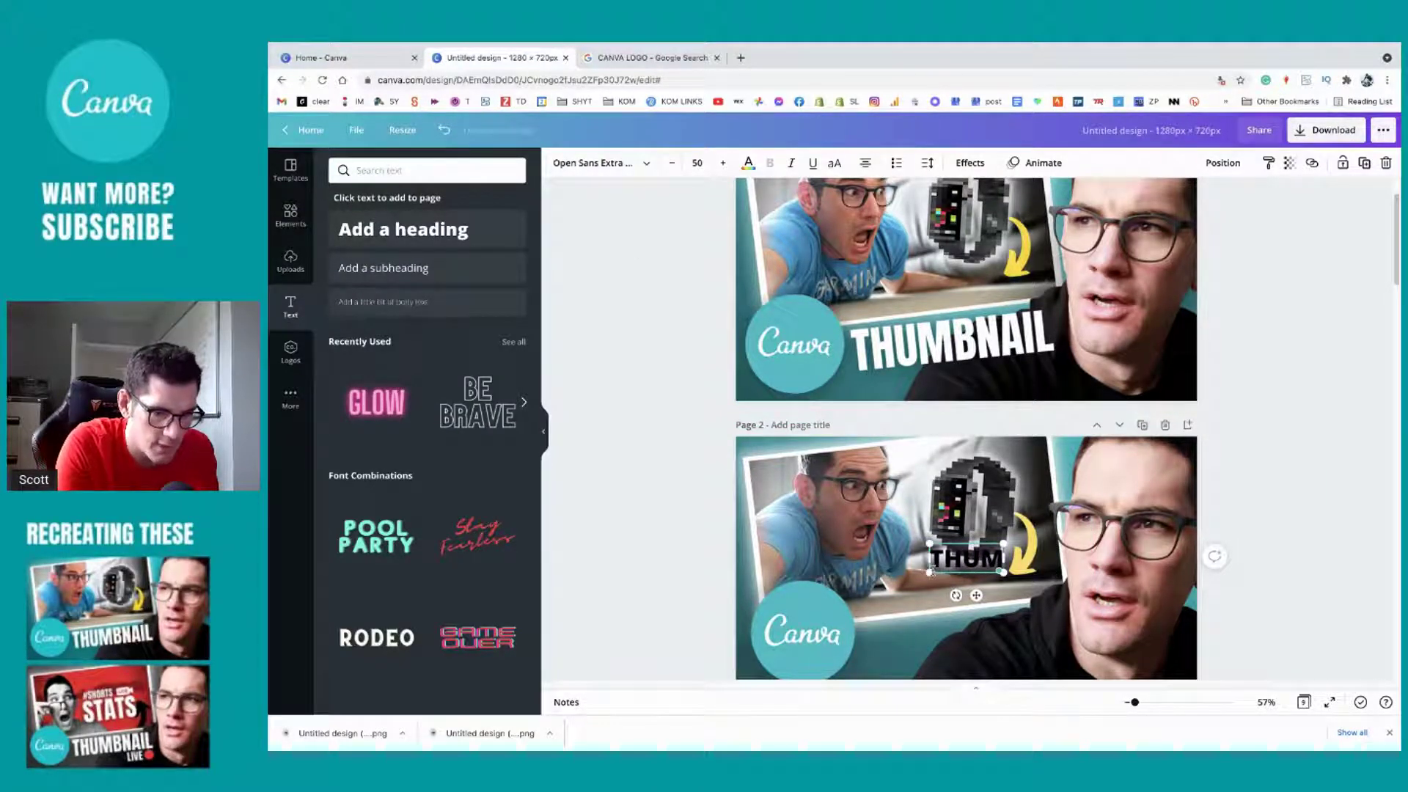
text(BNAIL)
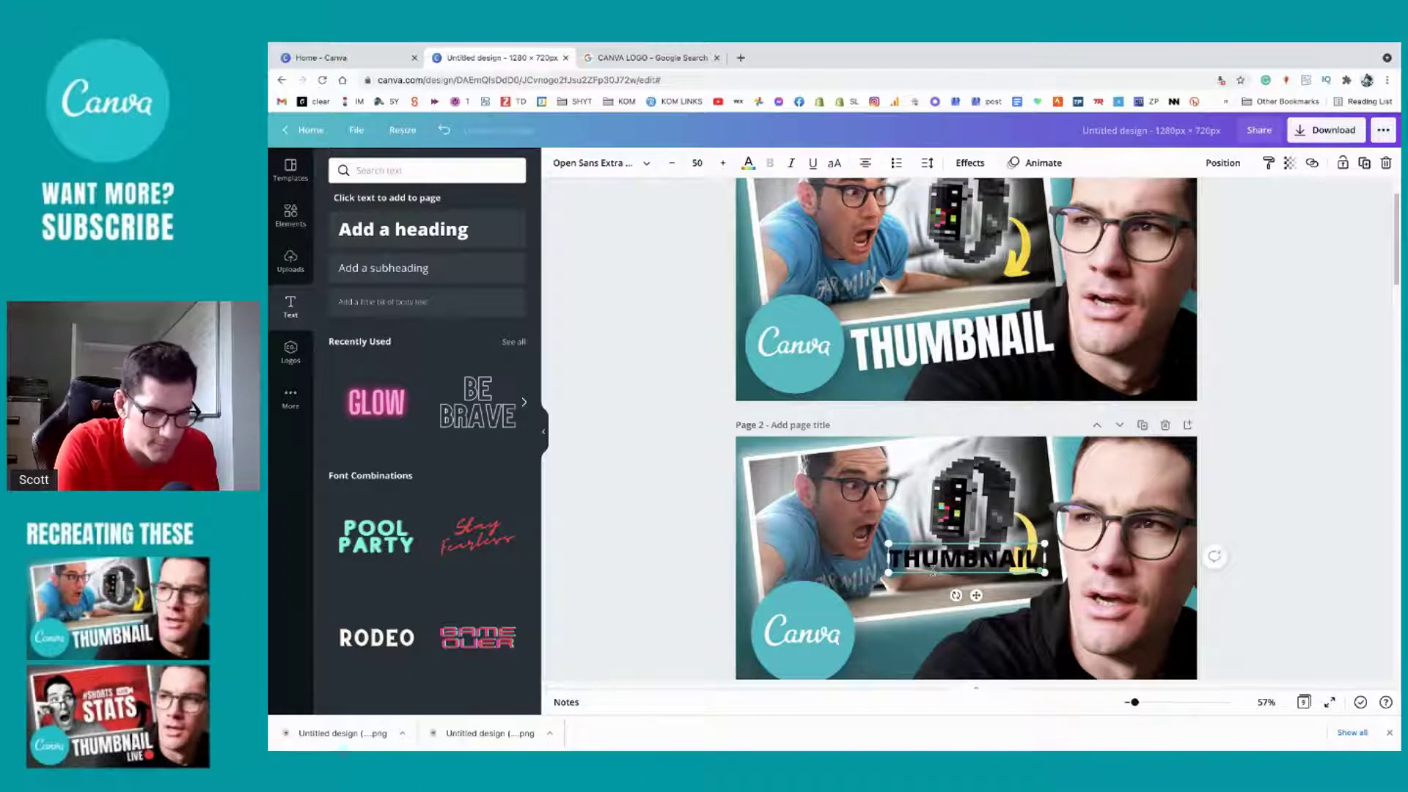
Step: Try the Lovelo font on the THUMBNAIL heading, enlarge the text to about size 87.4, and settle on the Anton font
key(ctrl+a)
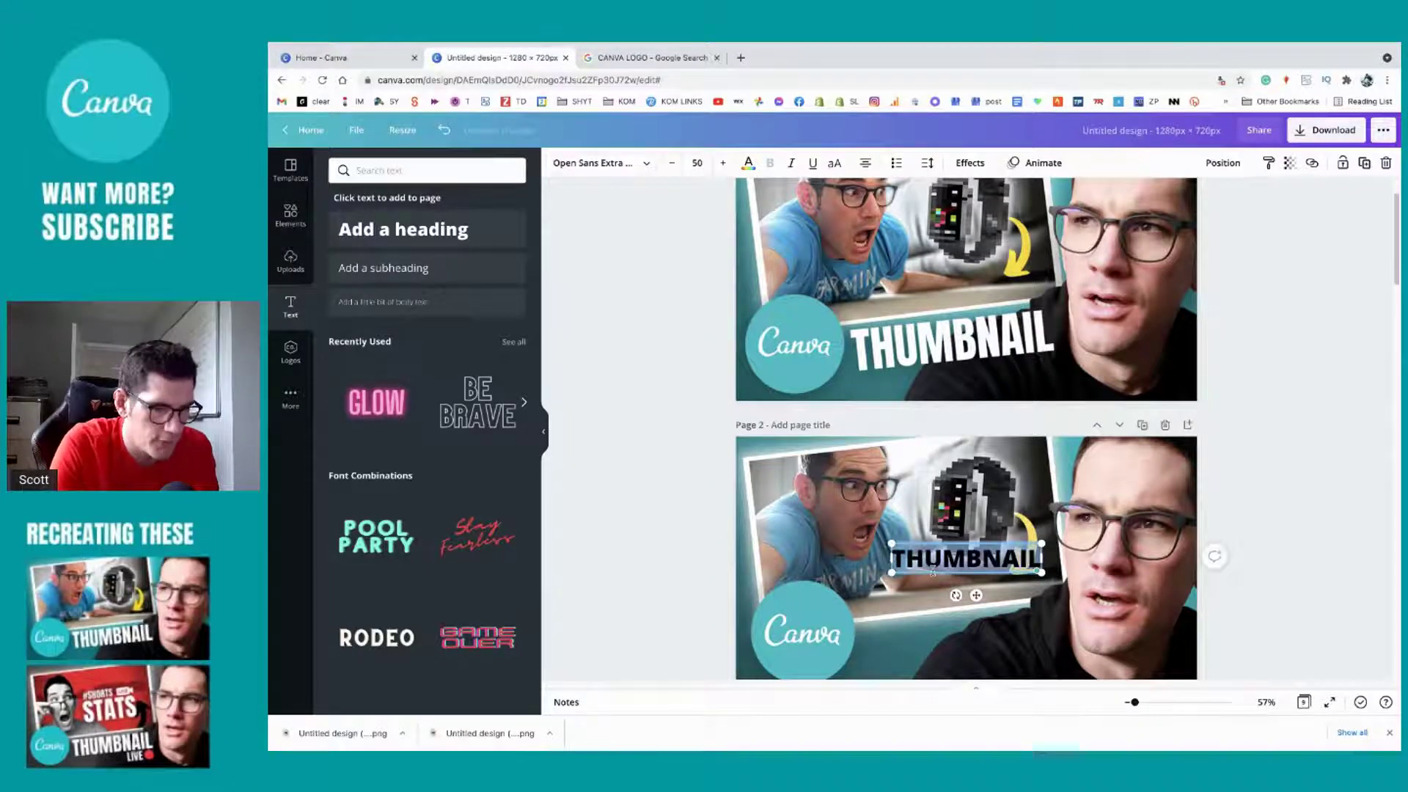
click(644, 165)
click(356, 253)
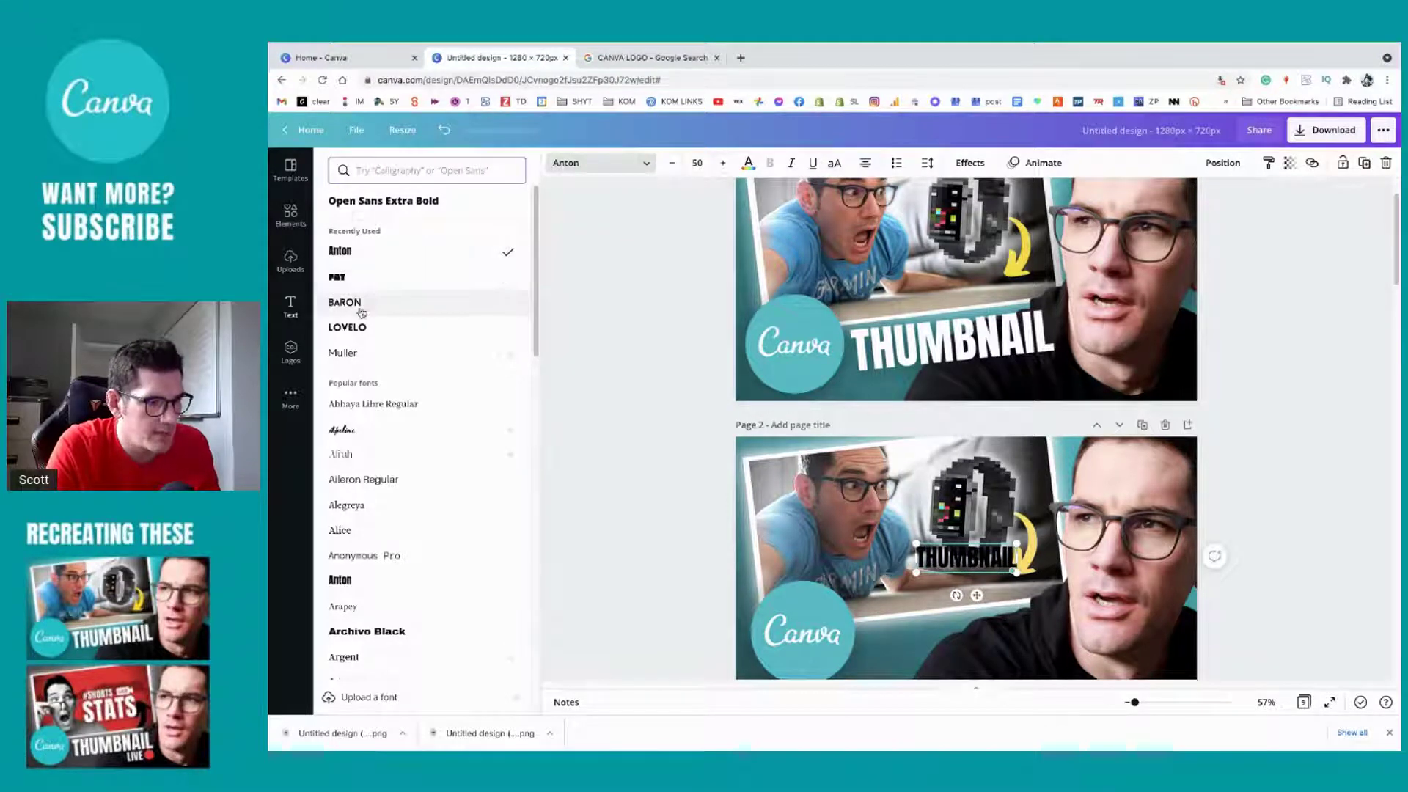
click(363, 328)
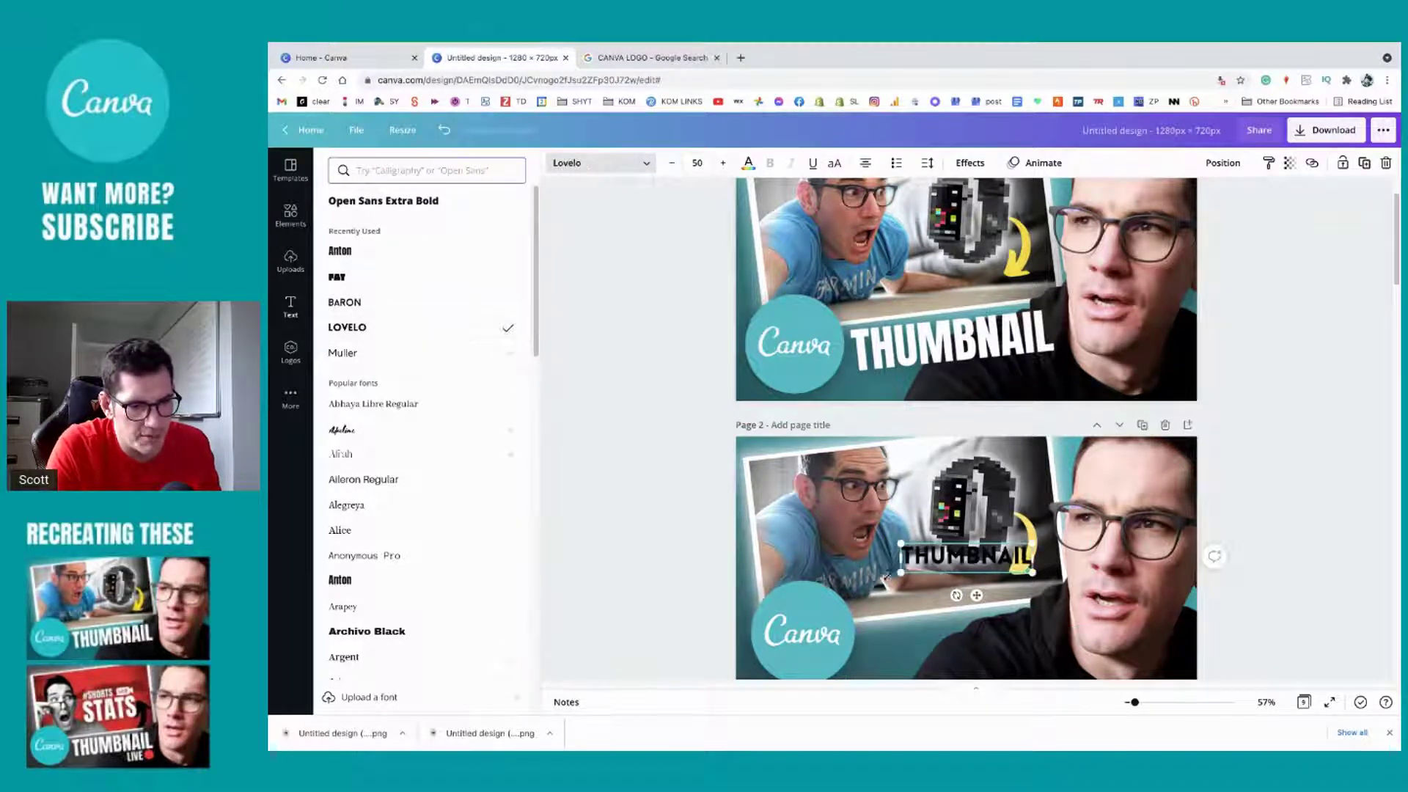
drag(896, 572, 803, 594)
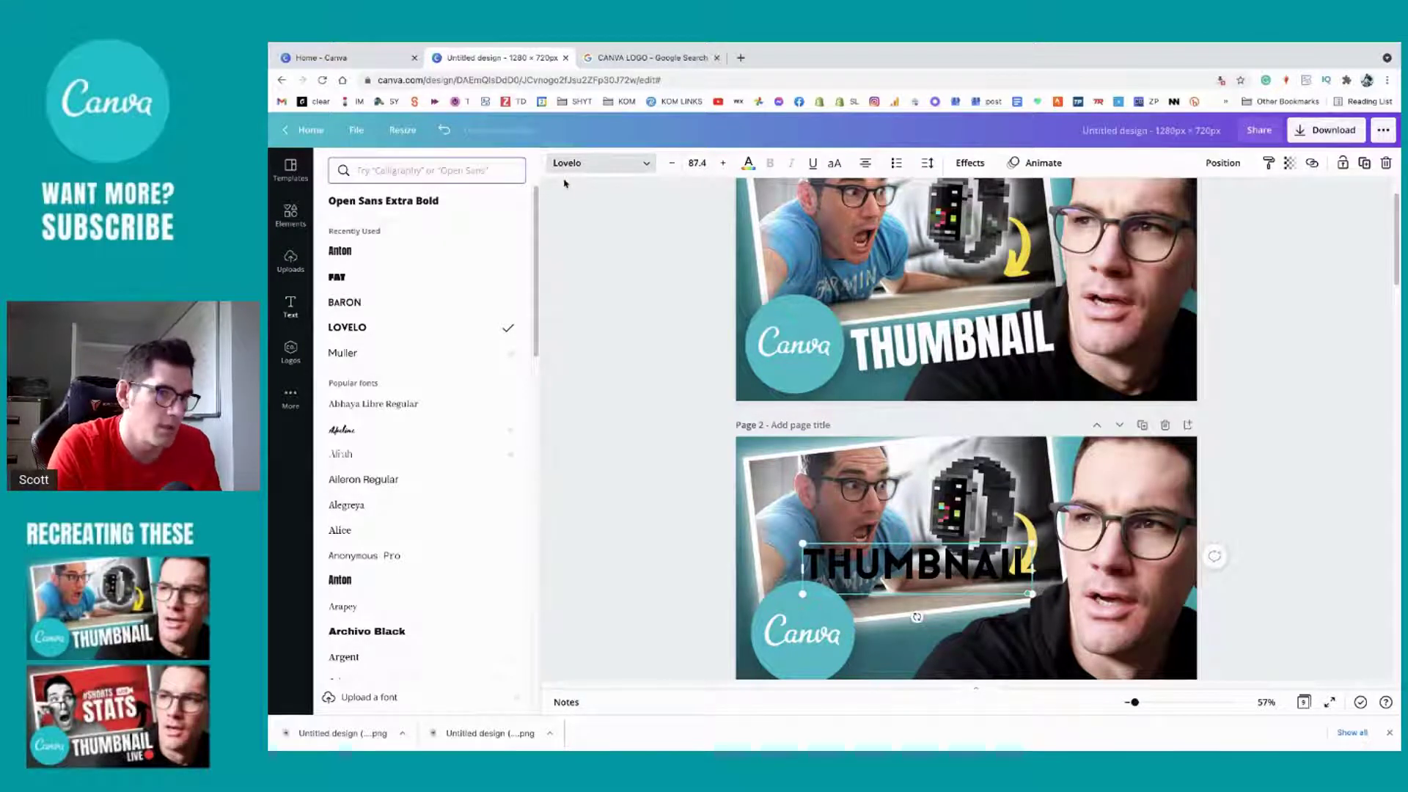
click(455, 251)
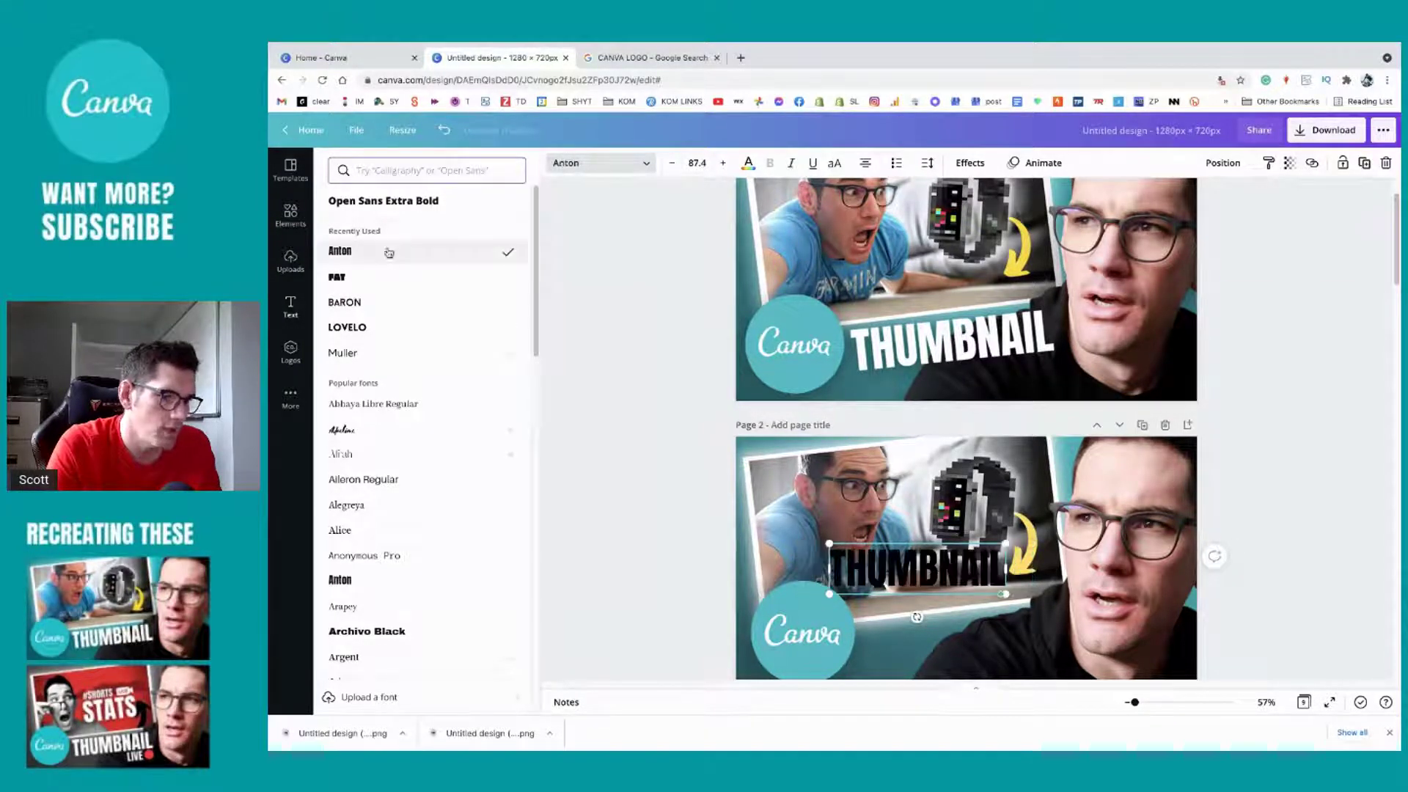
Step: Color the THUMBNAIL heading white and move it down beside the round Canva logo on page 2
click(748, 162)
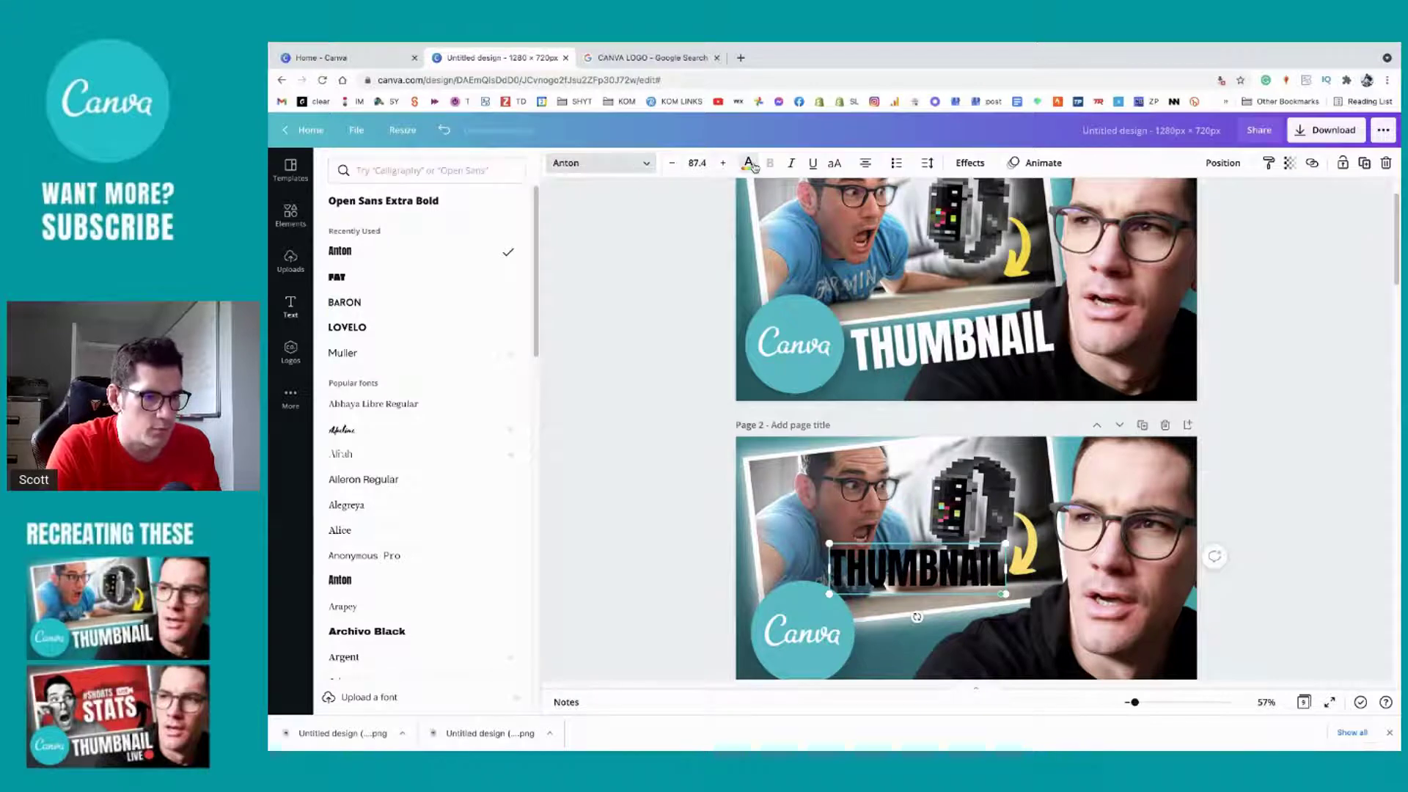
click(487, 231)
click(953, 572)
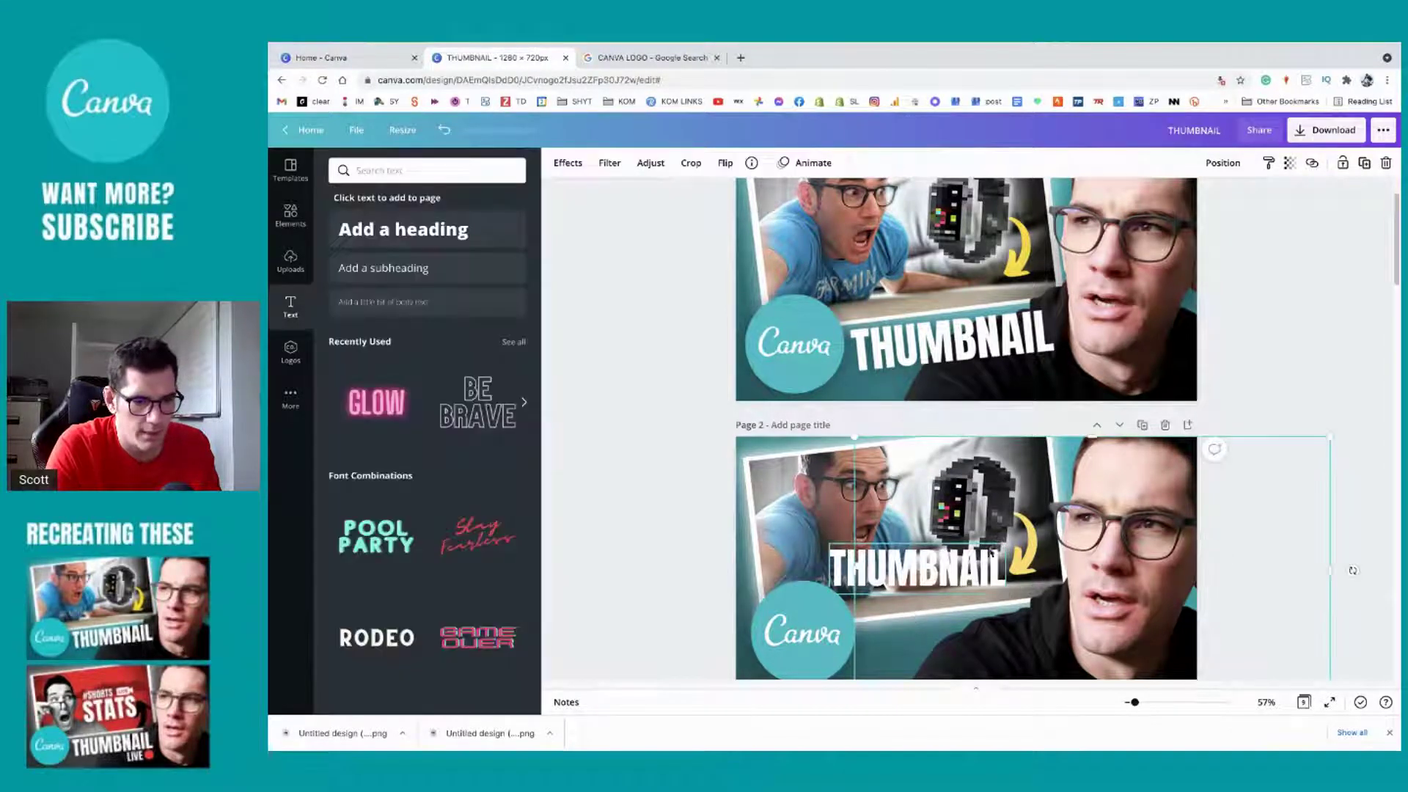
drag(964, 576, 1013, 621)
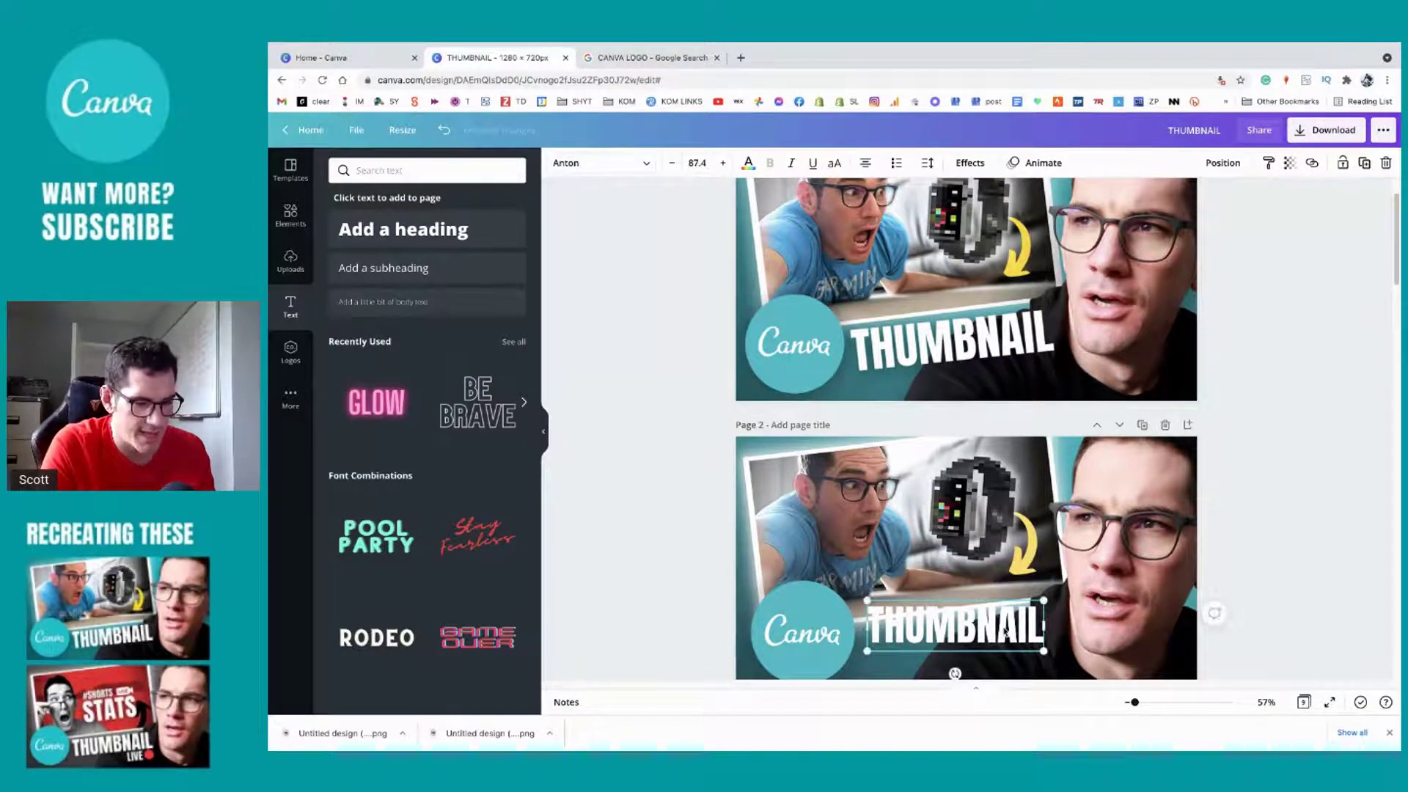
Step: Enlarge the THUMBNAIL heading on page 2, trying font size 107 before setting it to 104
click(921, 370)
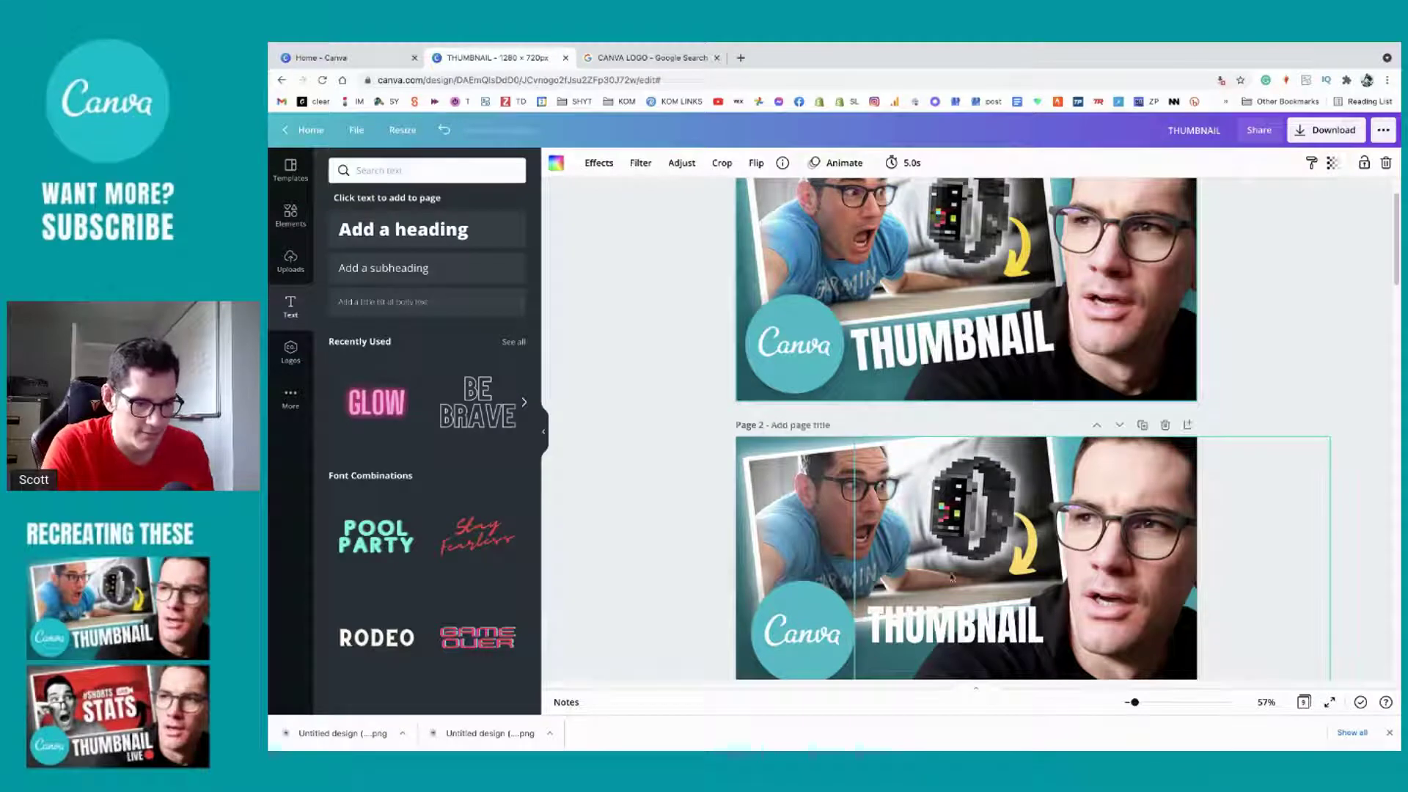
click(954, 618)
scroll(1057, 621, down, 2)
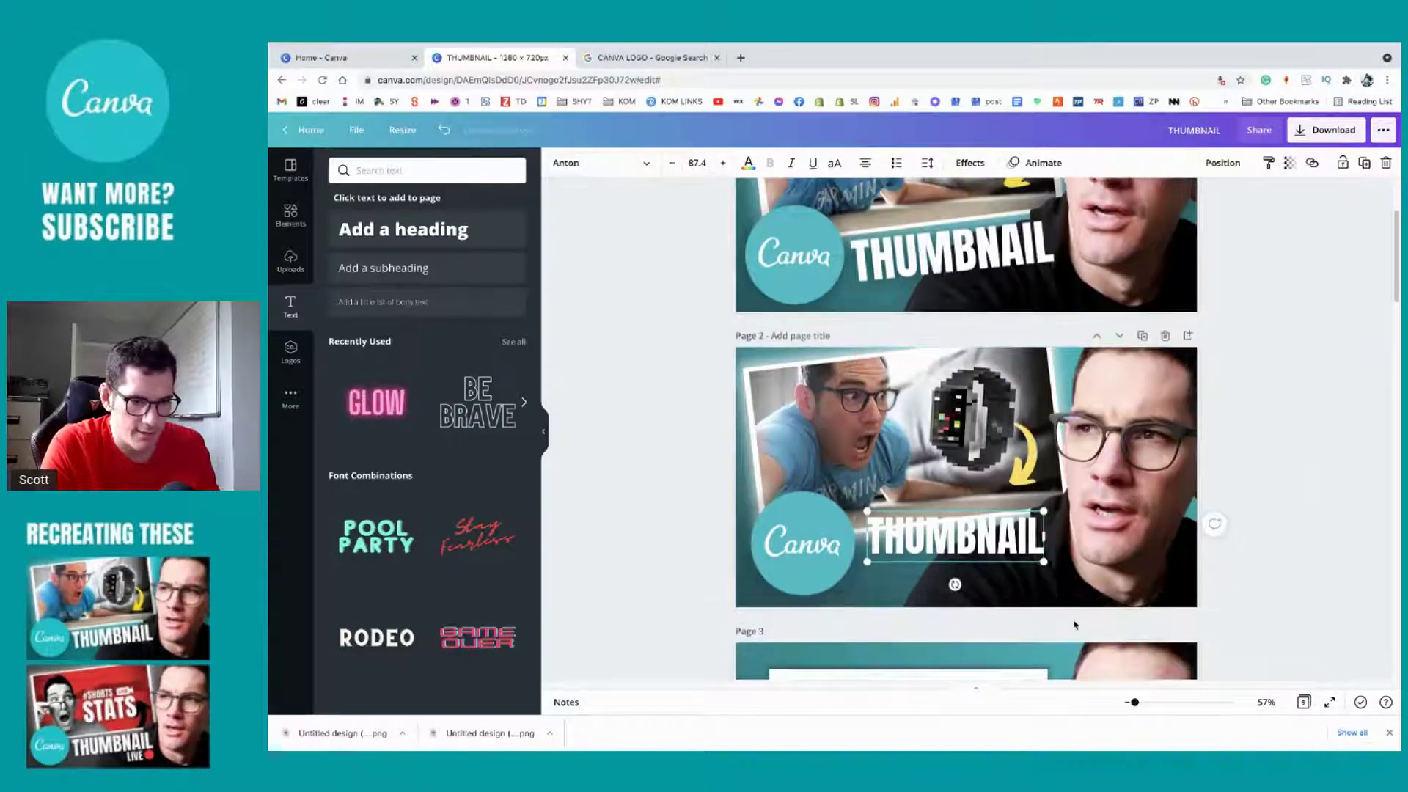
scroll(1054, 608, up, 1)
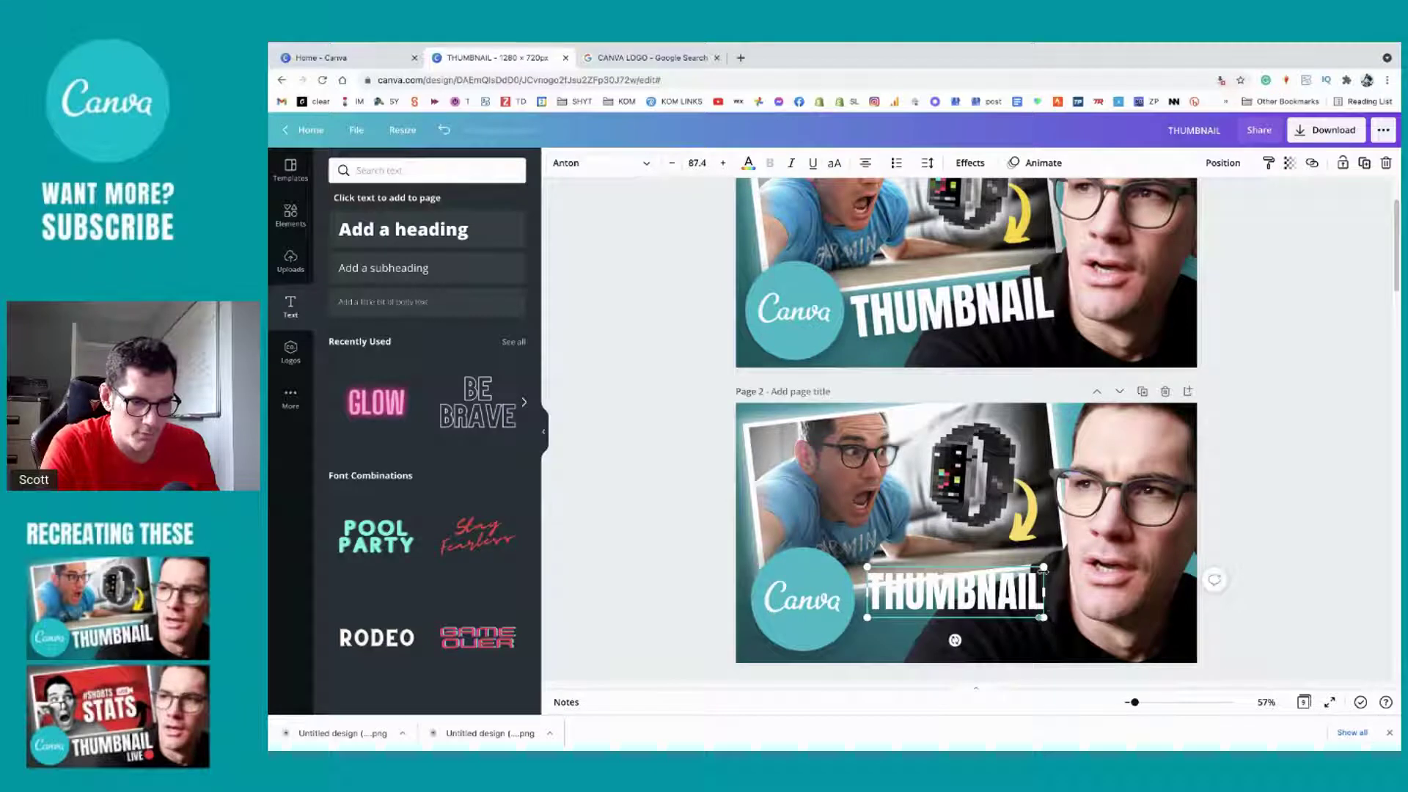
drag(1043, 567, 1063, 546)
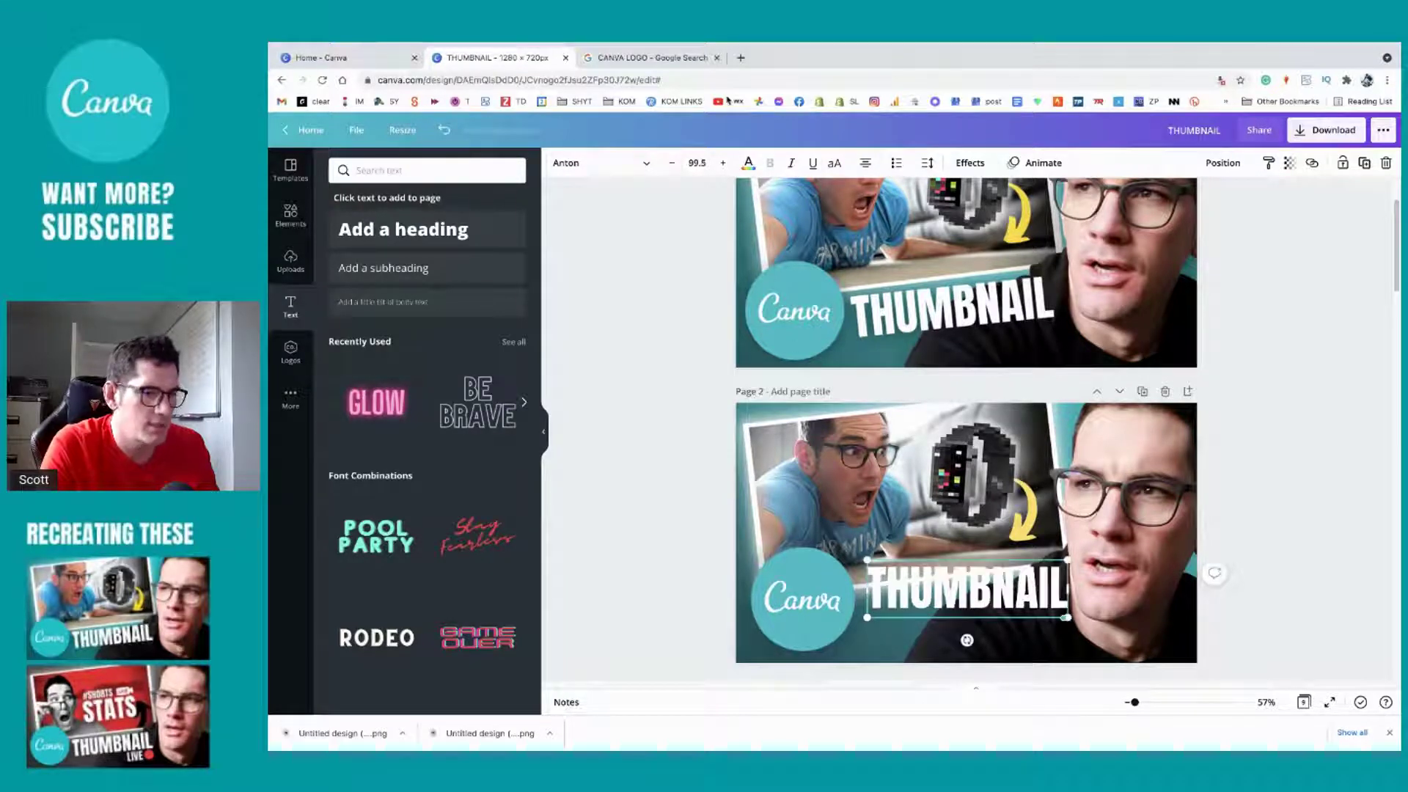
click(696, 162)
text(107)
key(Return)
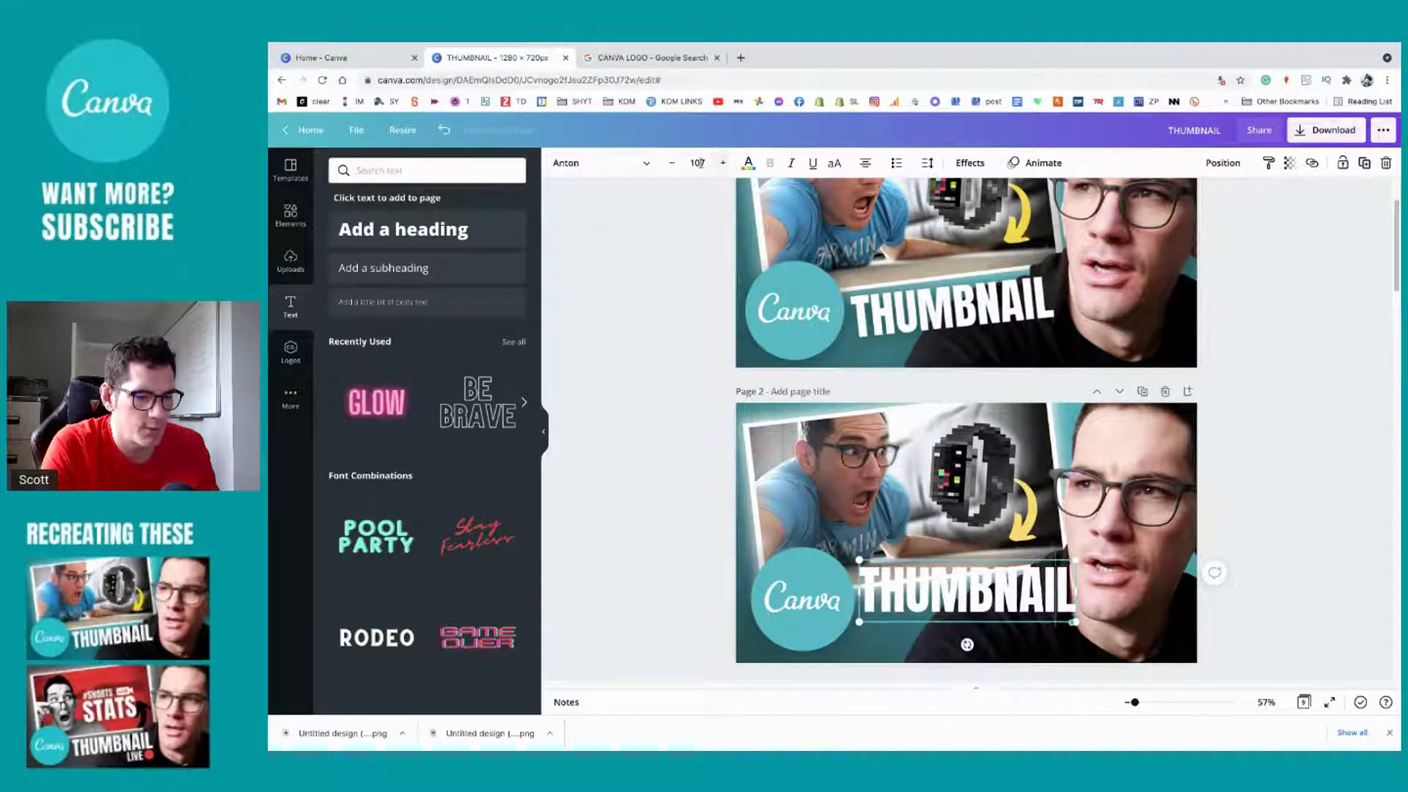
click(696, 162)
text(104)
key(Return)
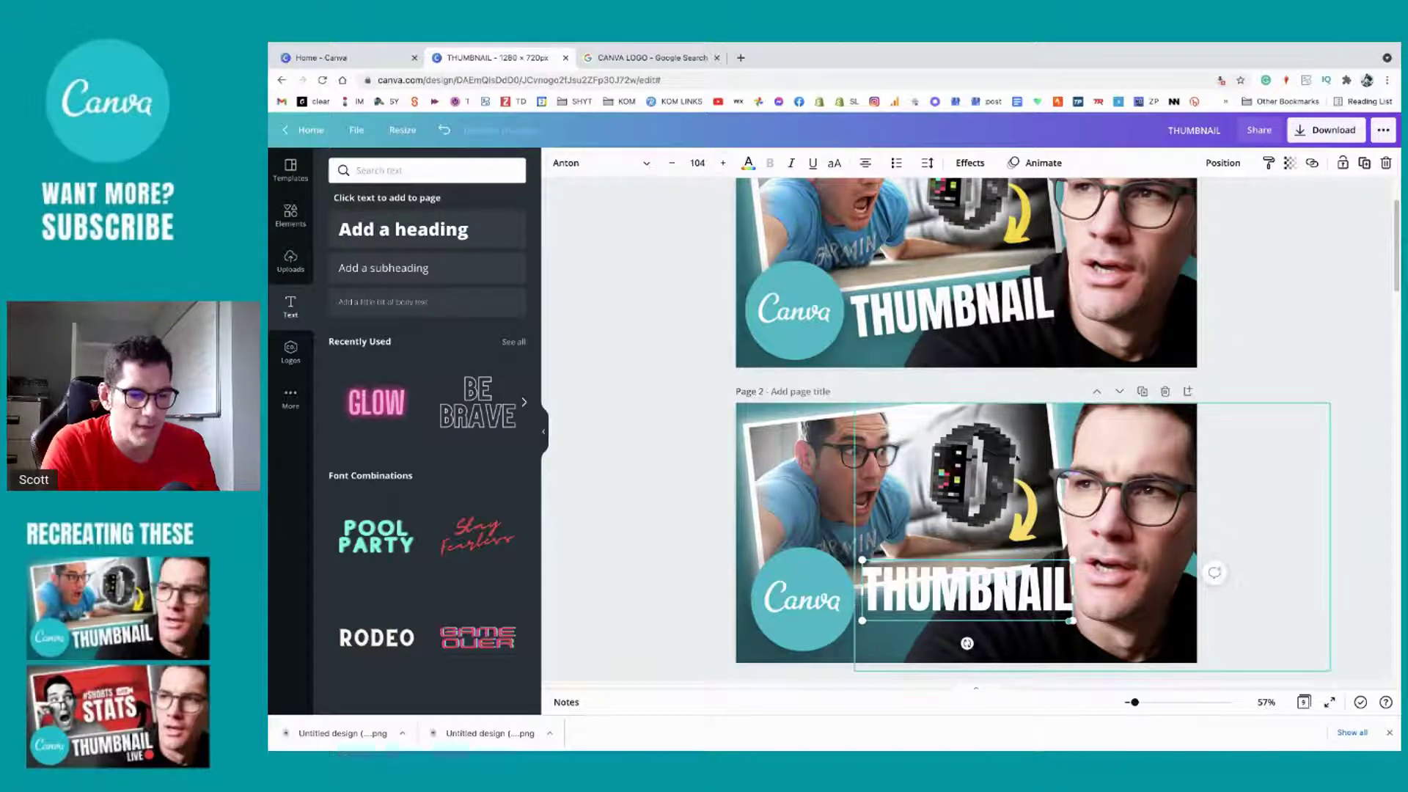
Step: Tilt the THUMBNAIL heading counterclockwise to follow the photo frame's lower edge, reposition it, and shrink it to about size 94.8
drag(966, 643, 974, 642)
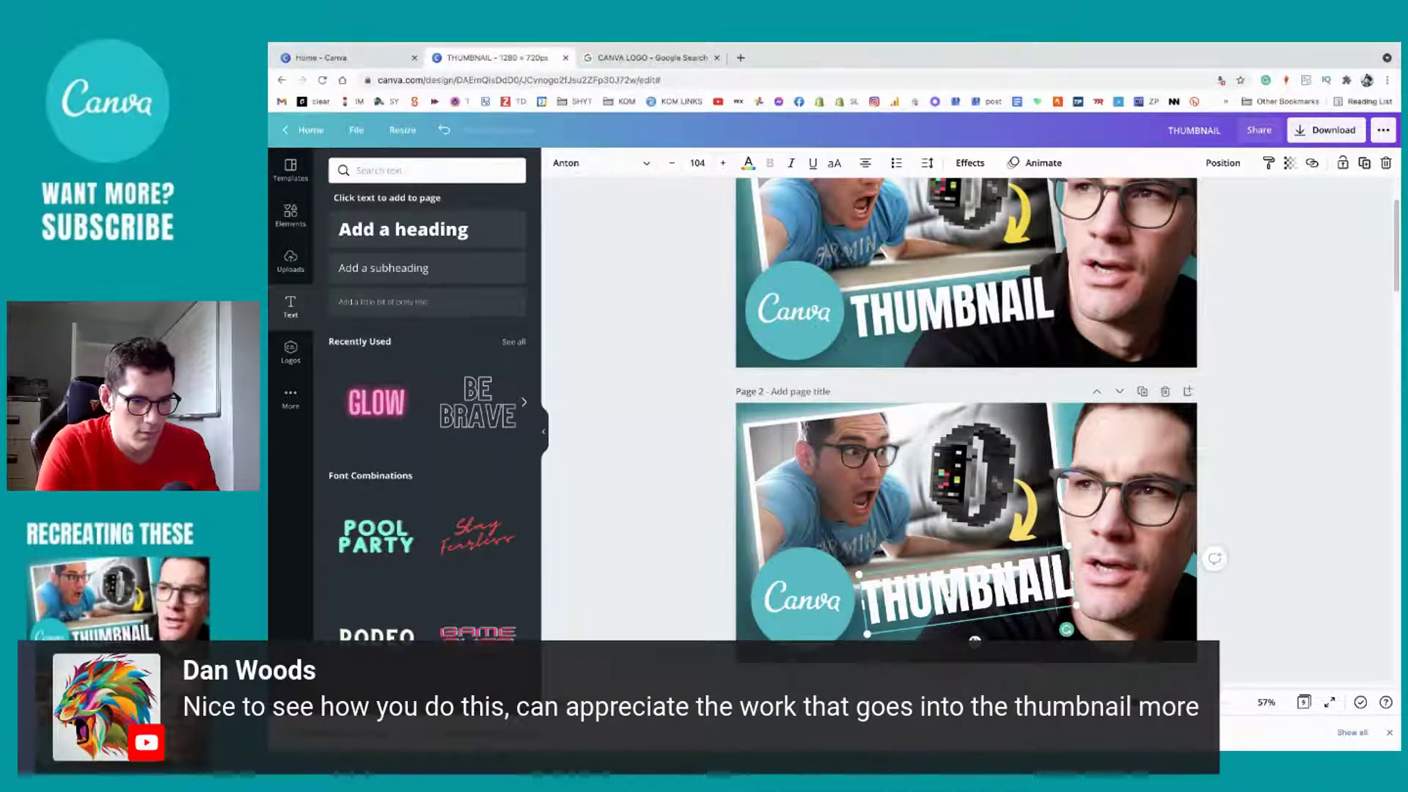
click(970, 599)
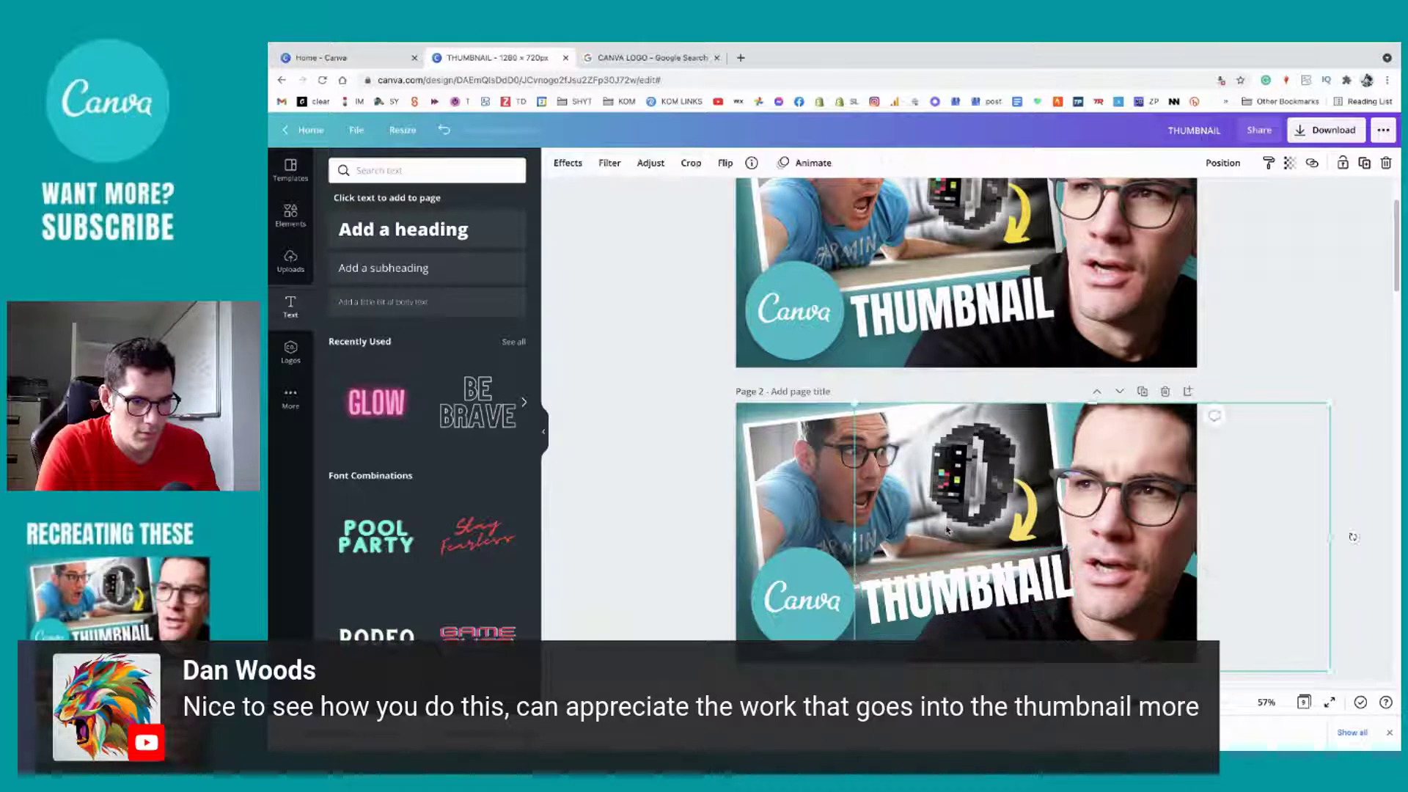
drag(970, 599, 959, 600)
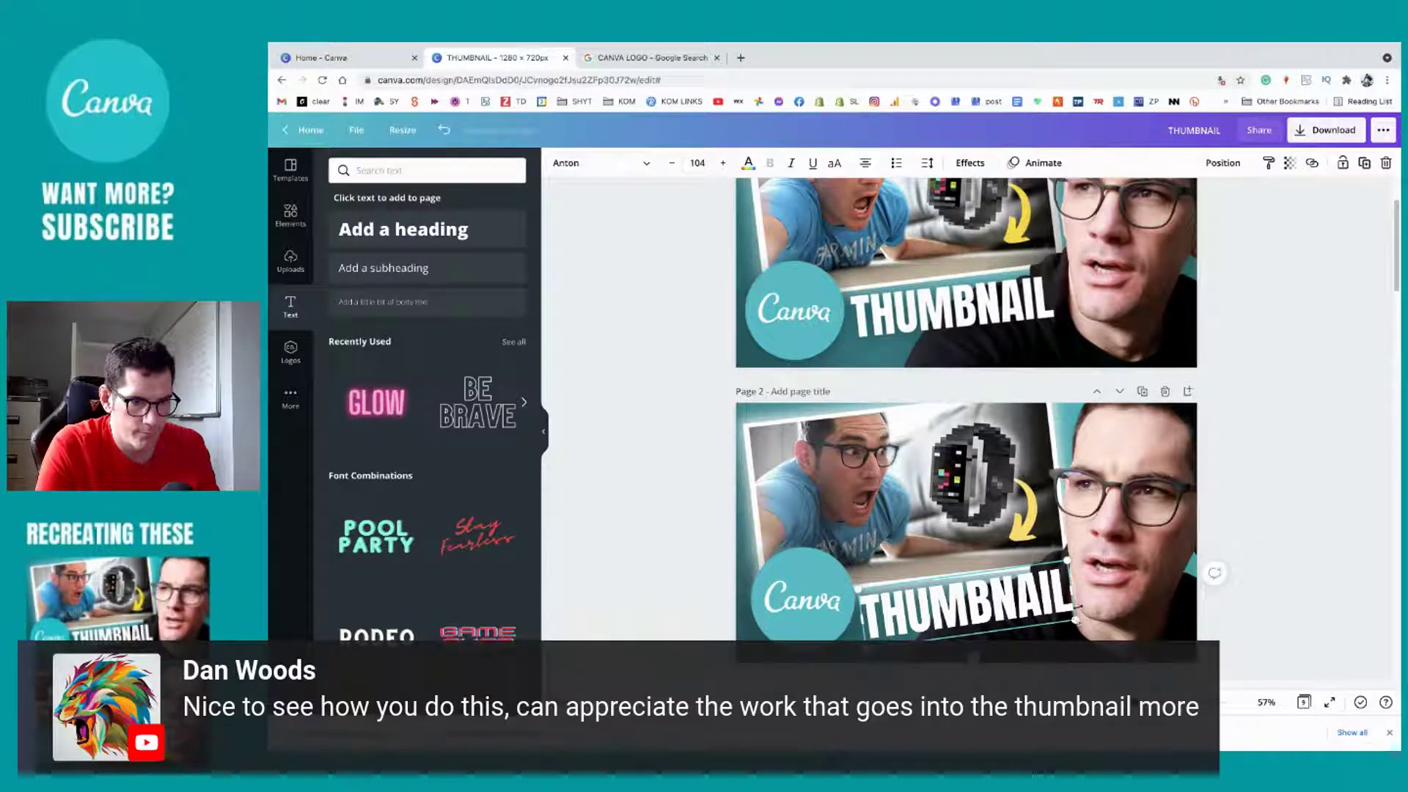
drag(1076, 619, 1060, 621)
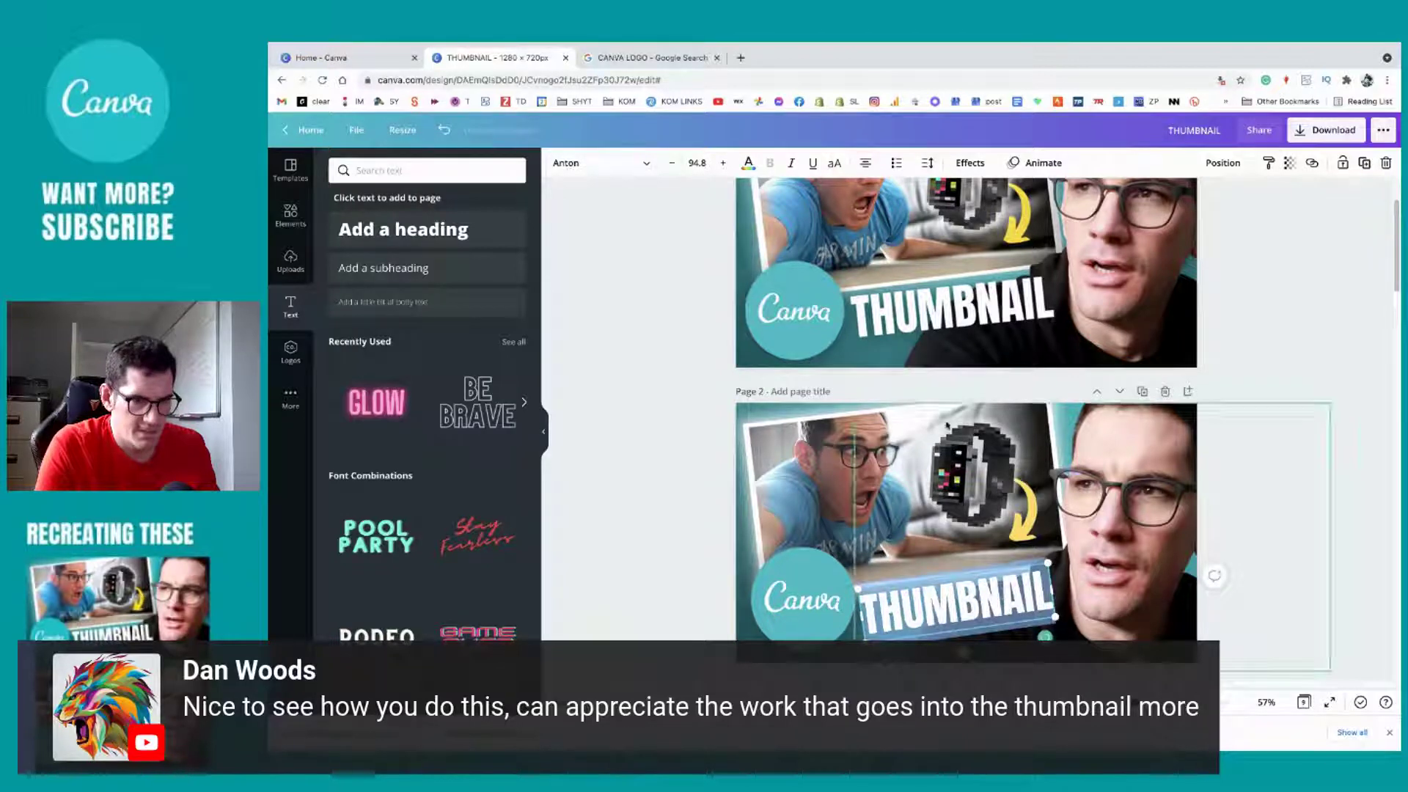
Step: Fine-tune the letter spacing of the tilted THUMBNAIL heading
click(927, 163)
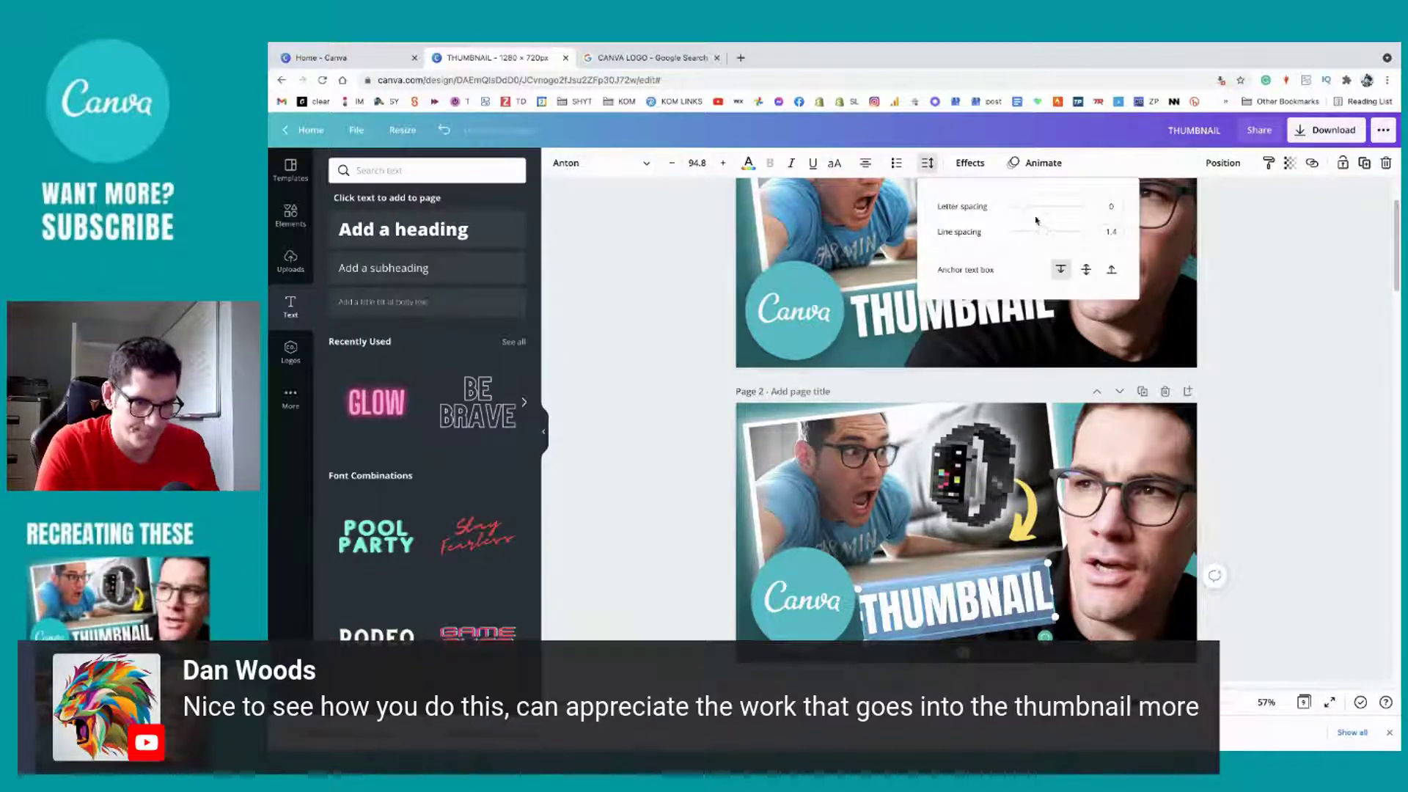
drag(1023, 207, 1023, 207)
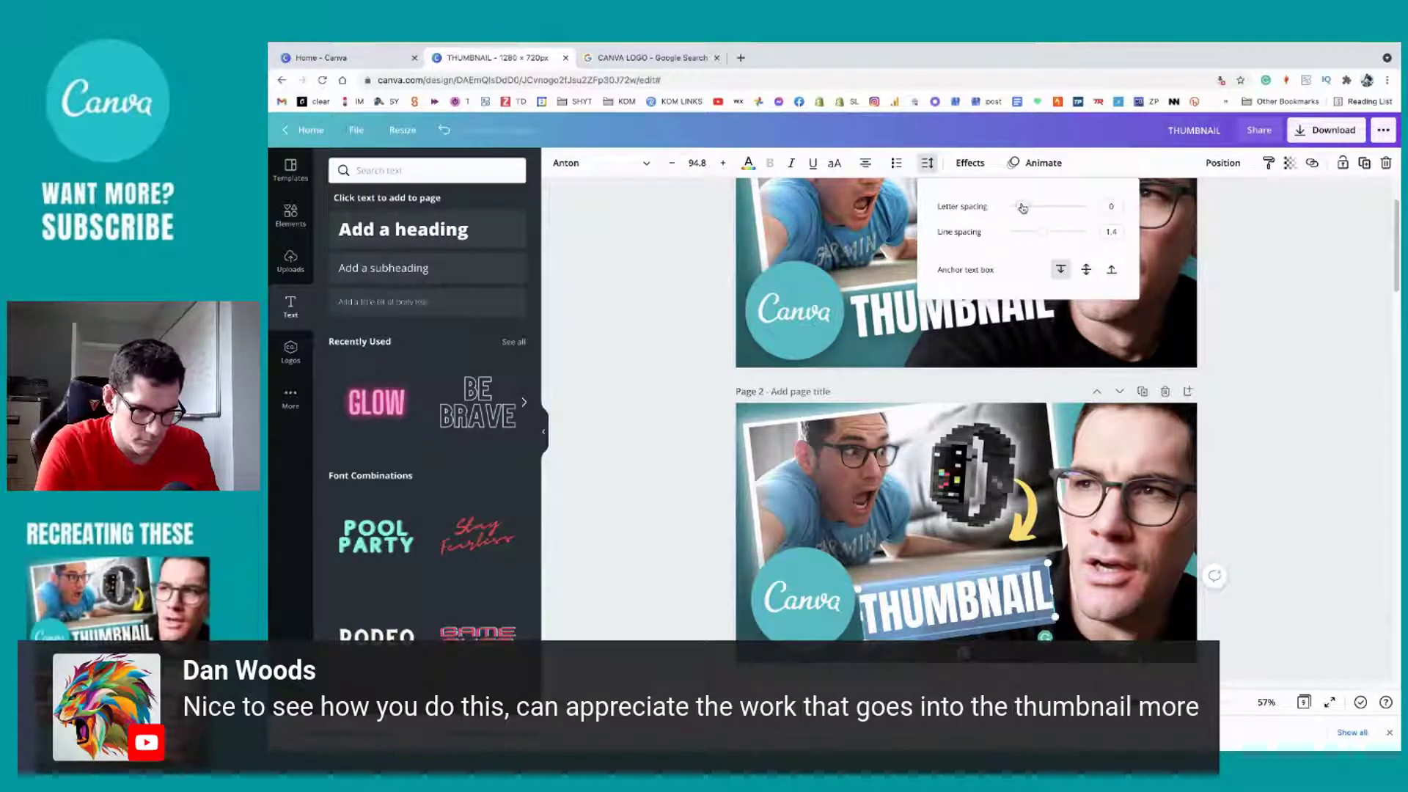
drag(1022, 209, 1024, 206)
click(1192, 484)
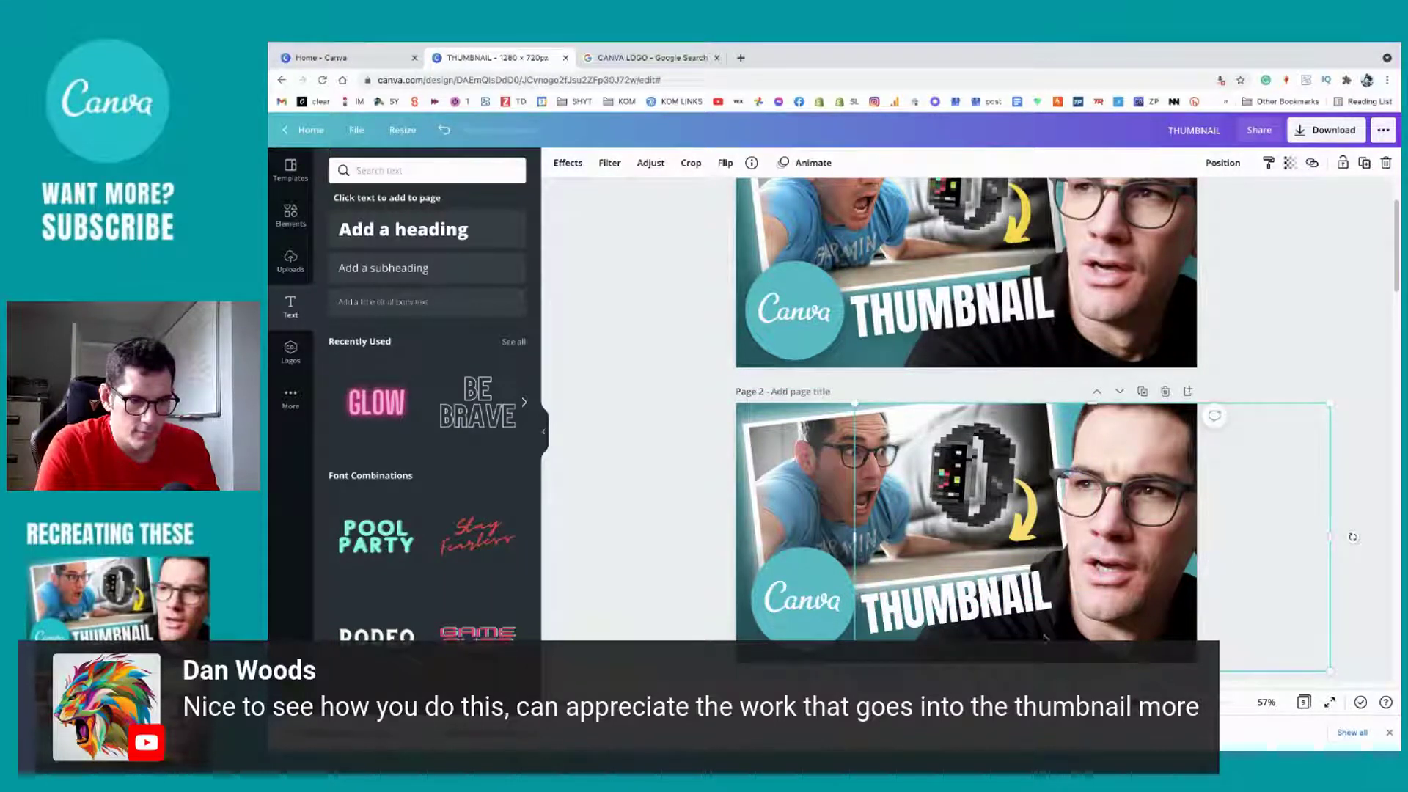
Step: Fine-tune the THUMBNAIL heading's rotation and nudge it slightly between the Canva logo and the face
click(1032, 613)
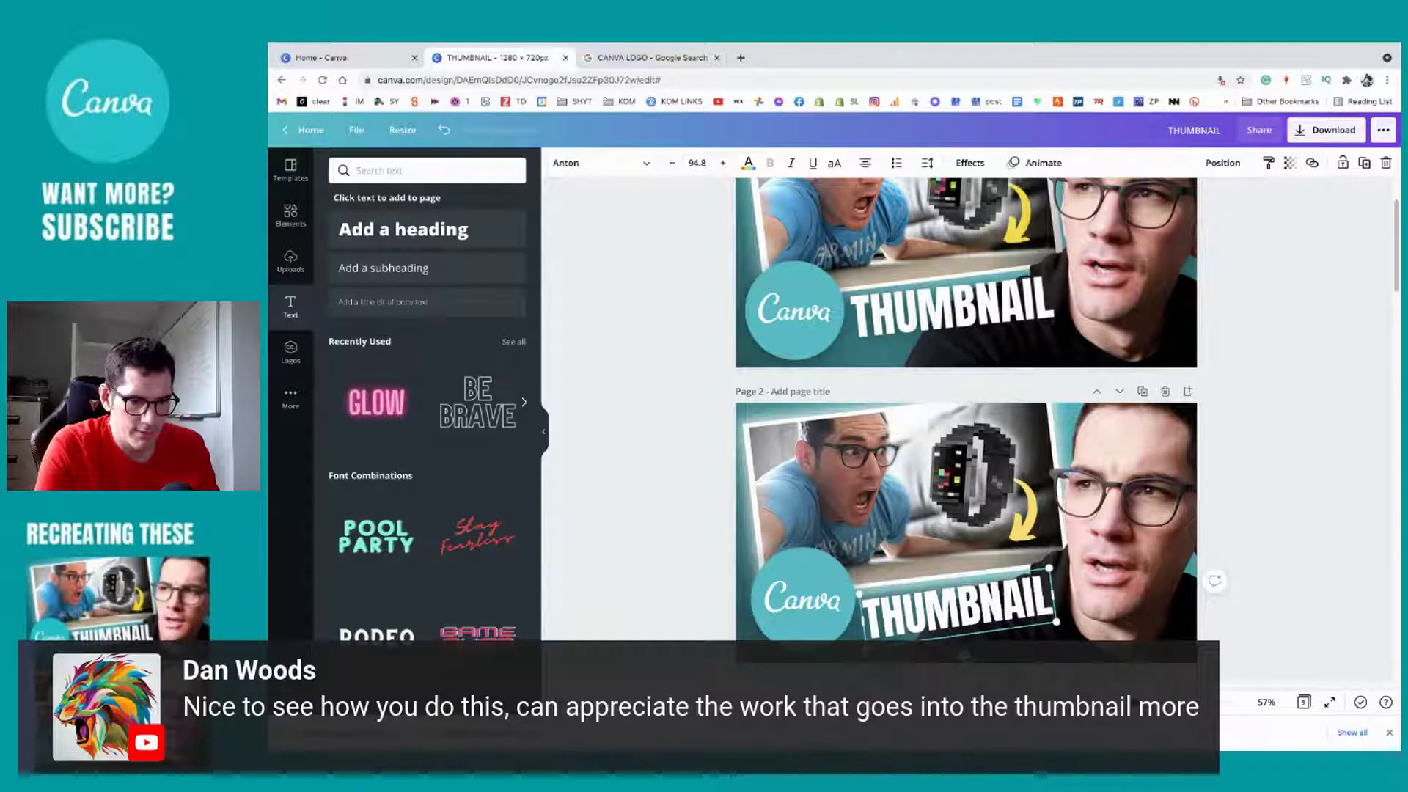
drag(964, 657, 993, 685)
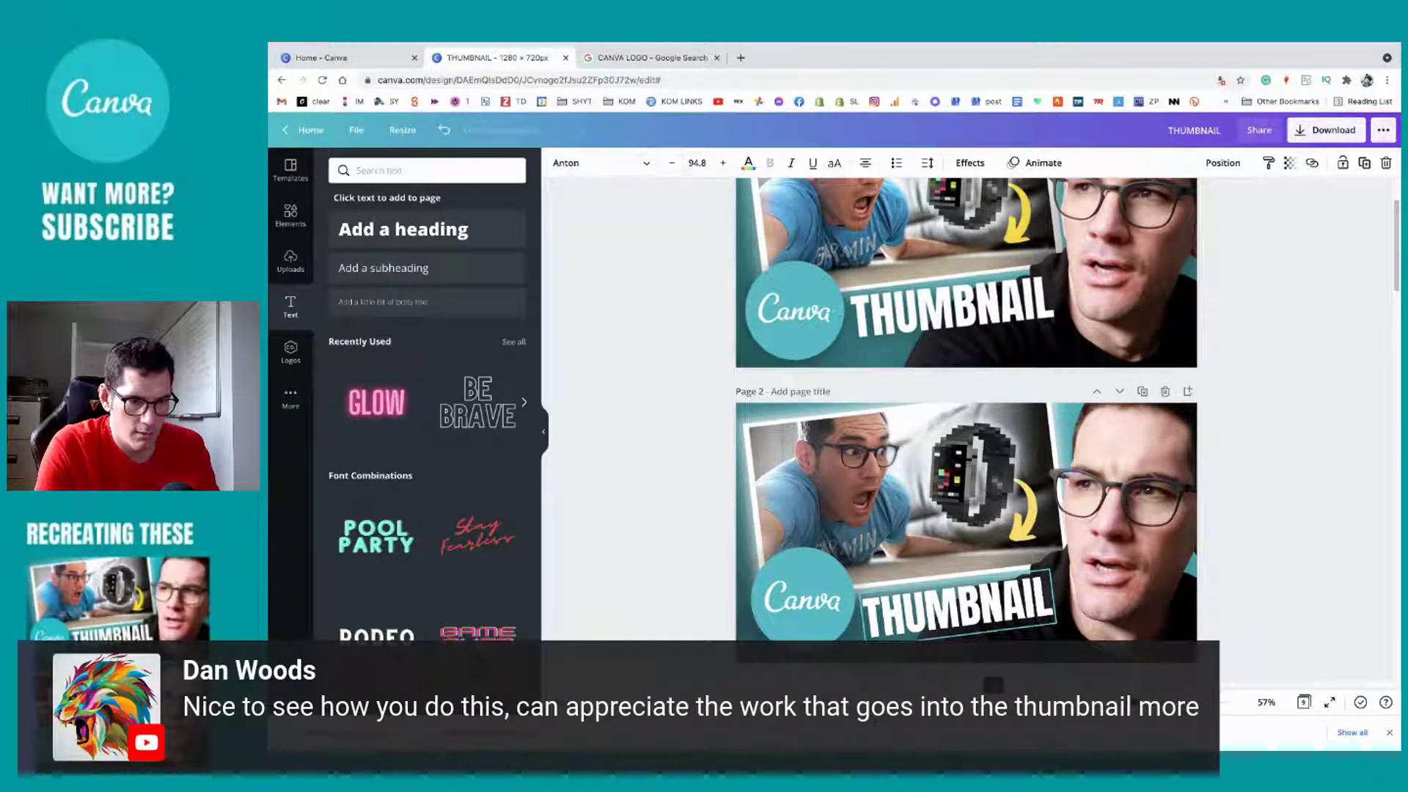
drag(993, 685, 993, 685)
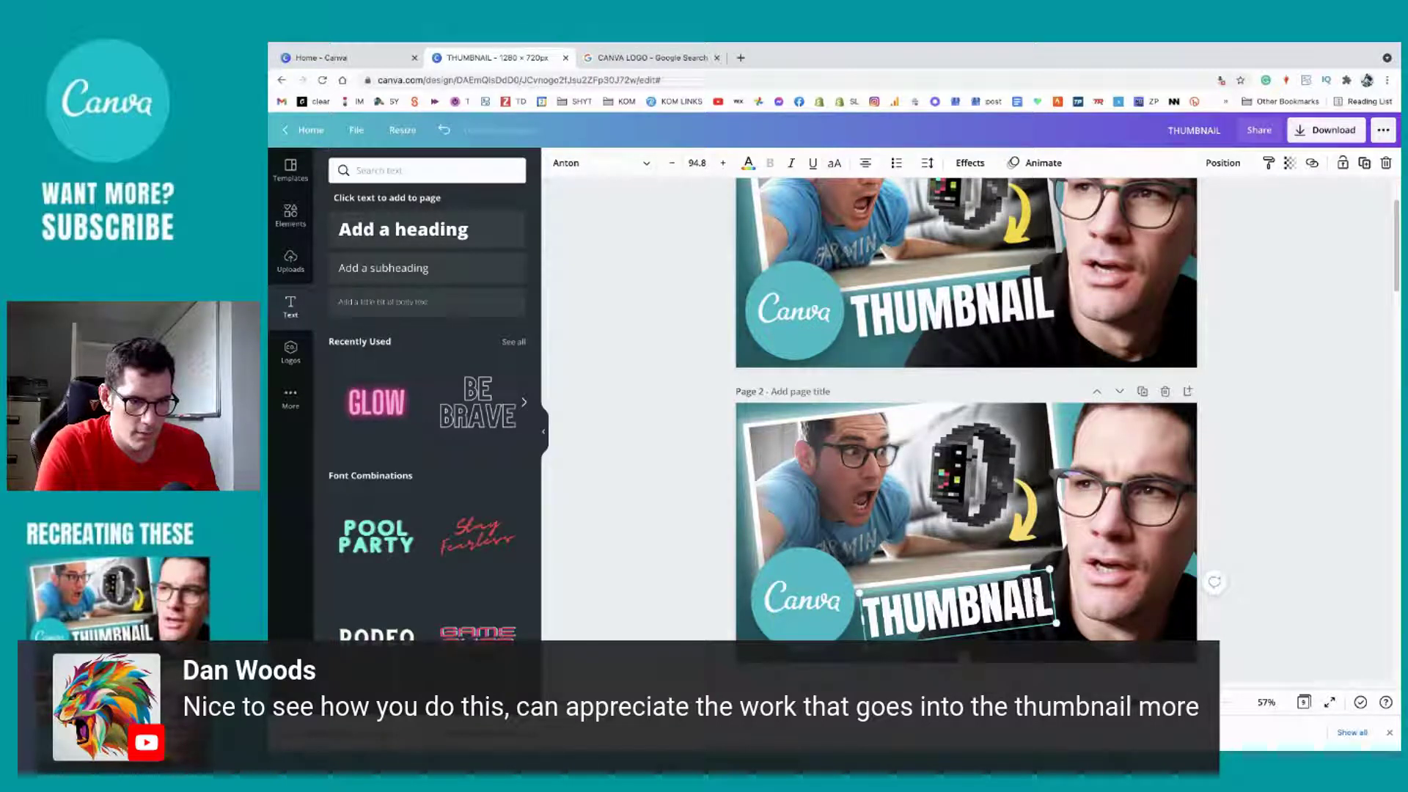
drag(1032, 598, 1036, 589)
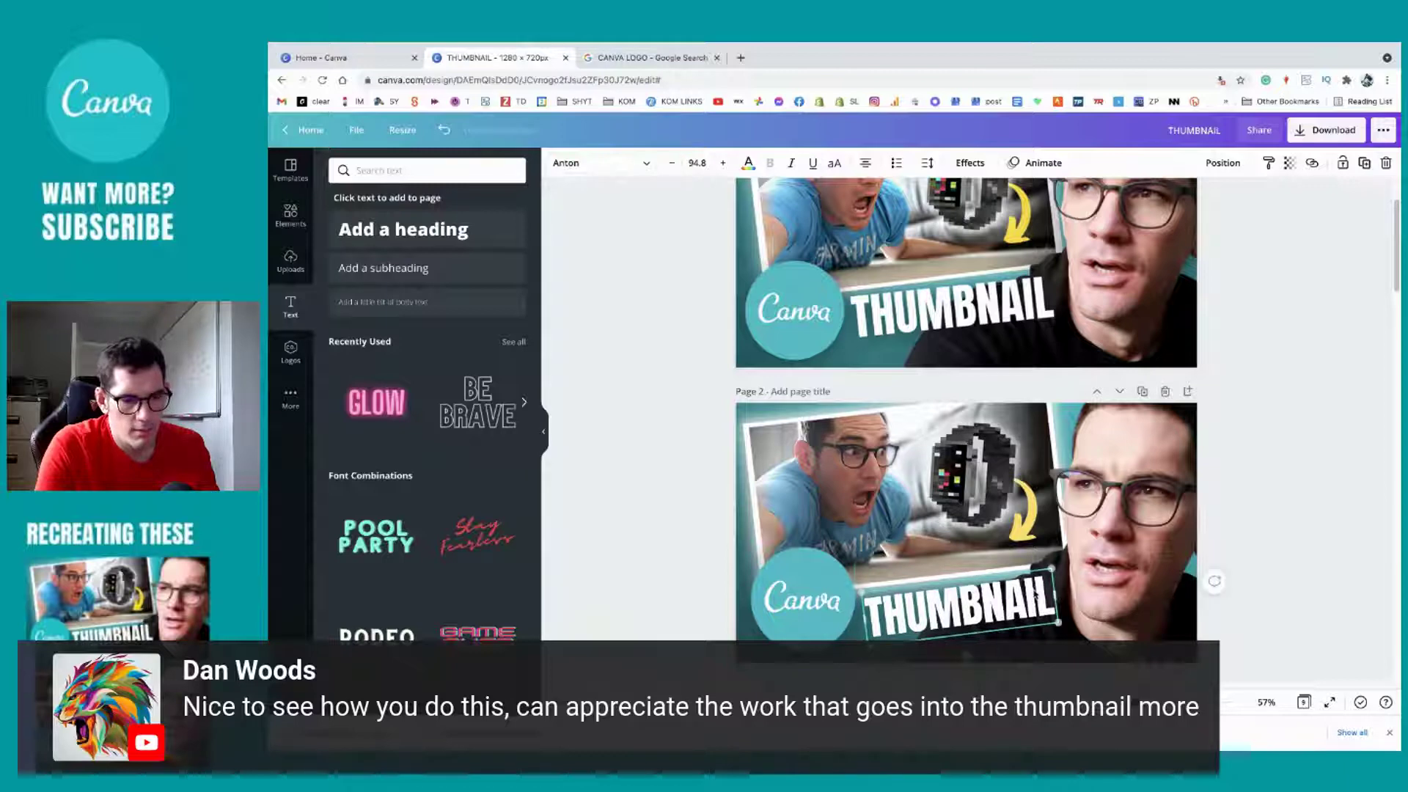
Step: Compare the page 2 thumbnail with the original on page 1, and duplicate page 2
scroll(1214, 579, up, 3)
scroll(1040, 533, down, 1)
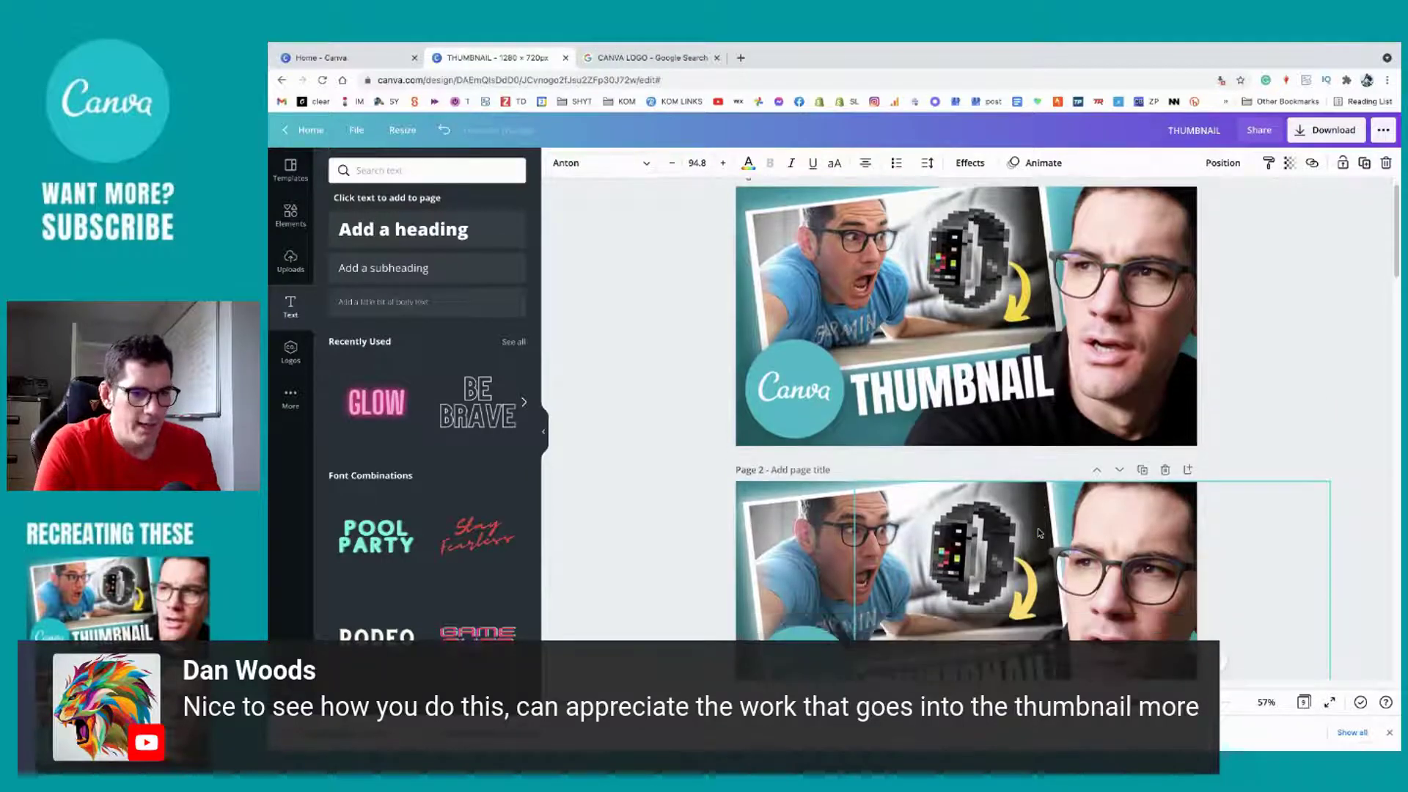
click(705, 458)
scroll(706, 458, up, 1)
click(890, 553)
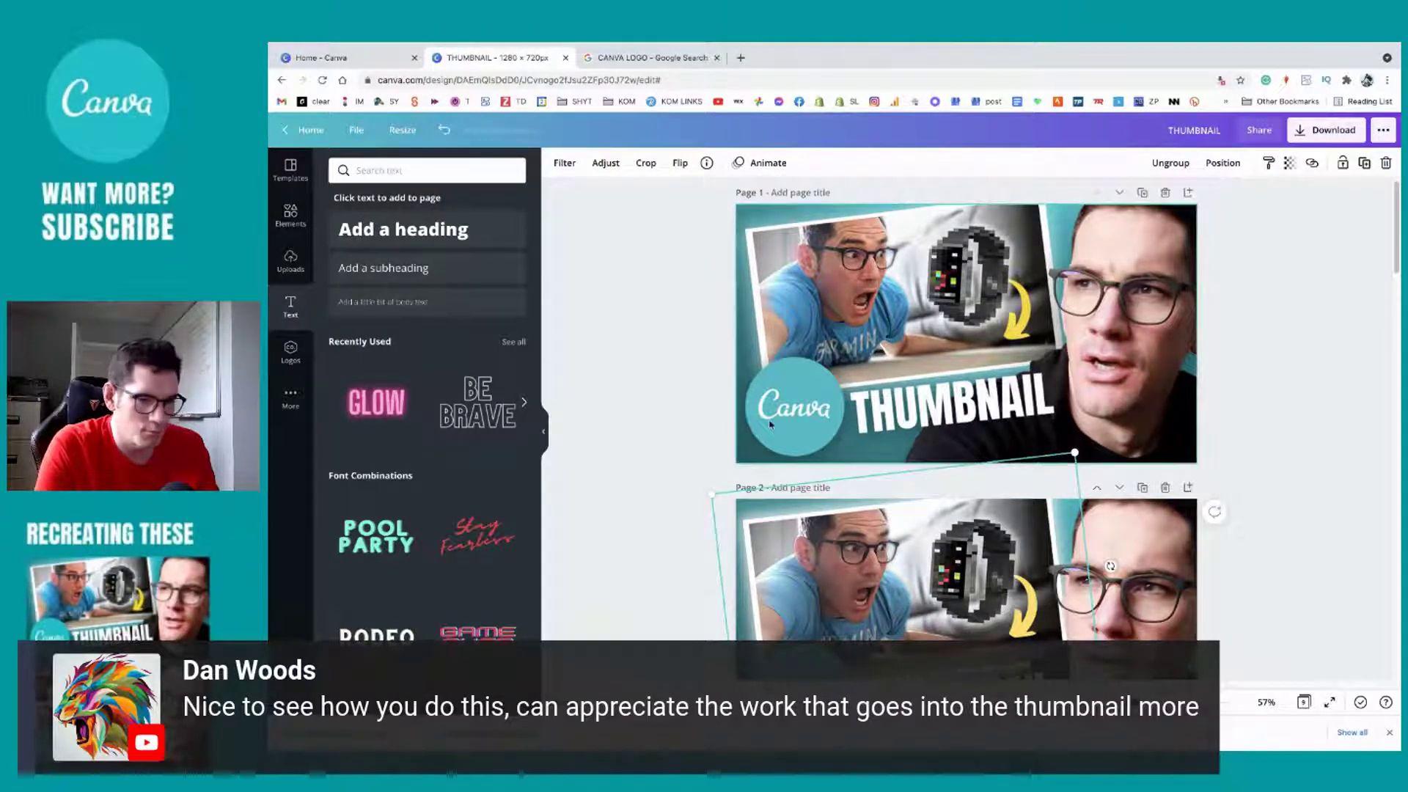
scroll(988, 482, down, 1)
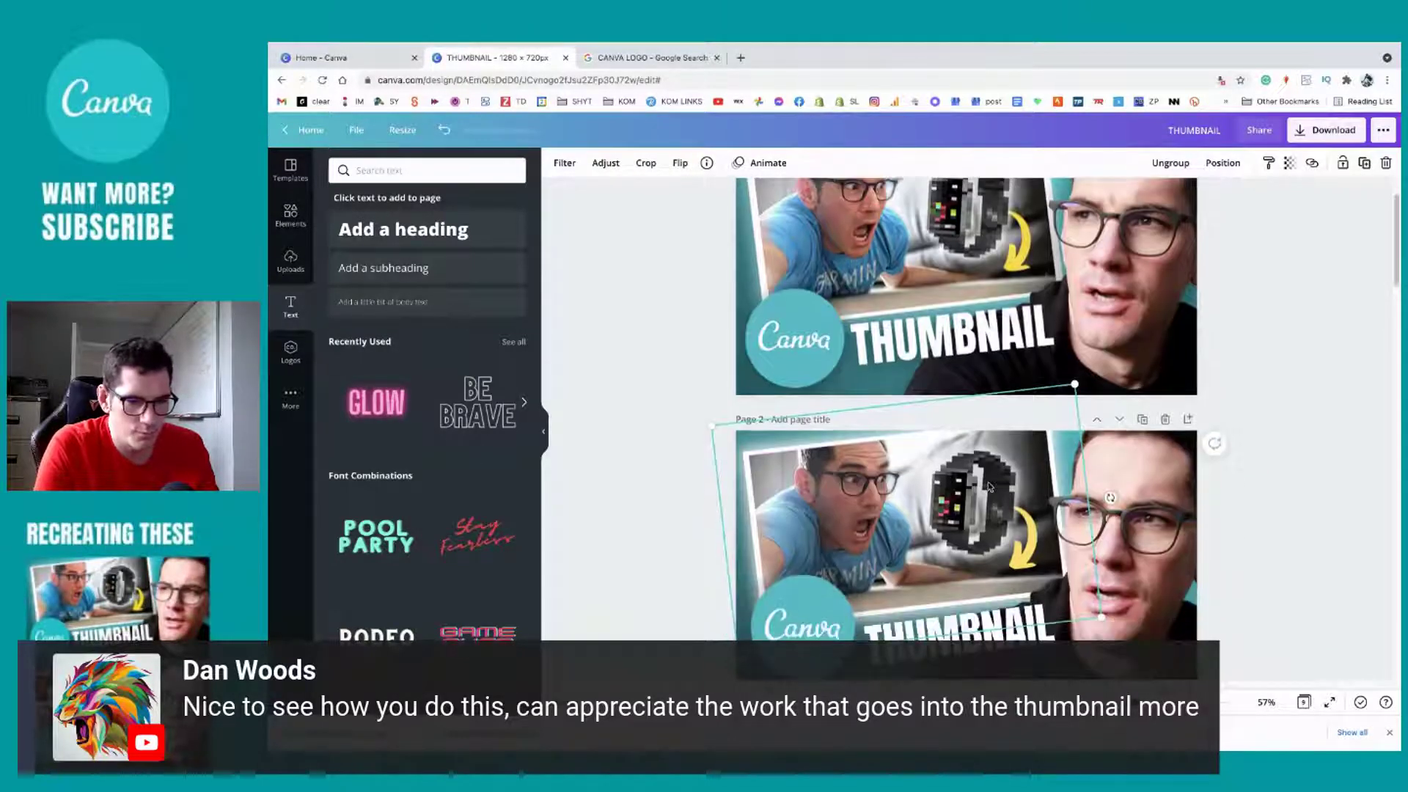
click(1142, 419)
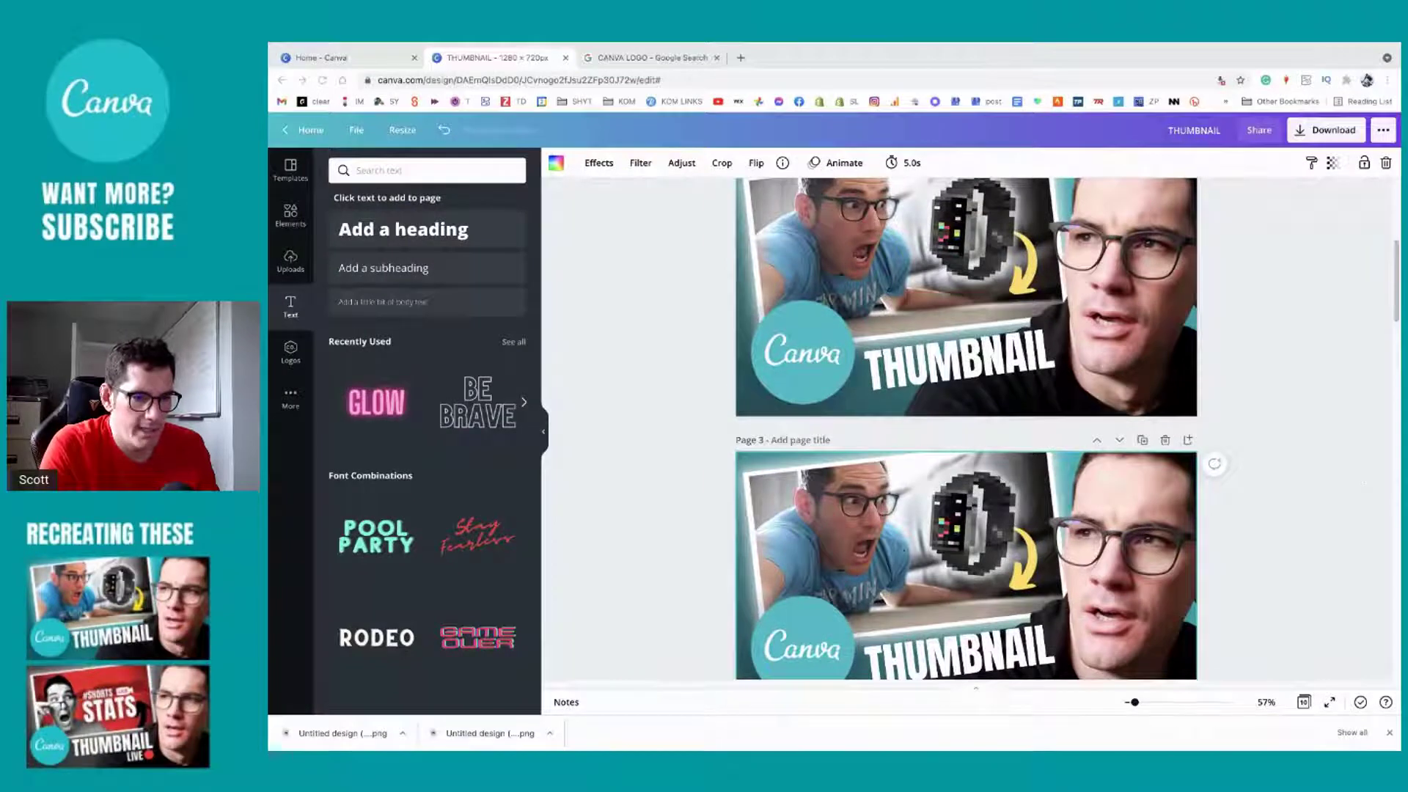
scroll(967, 429, up, 2)
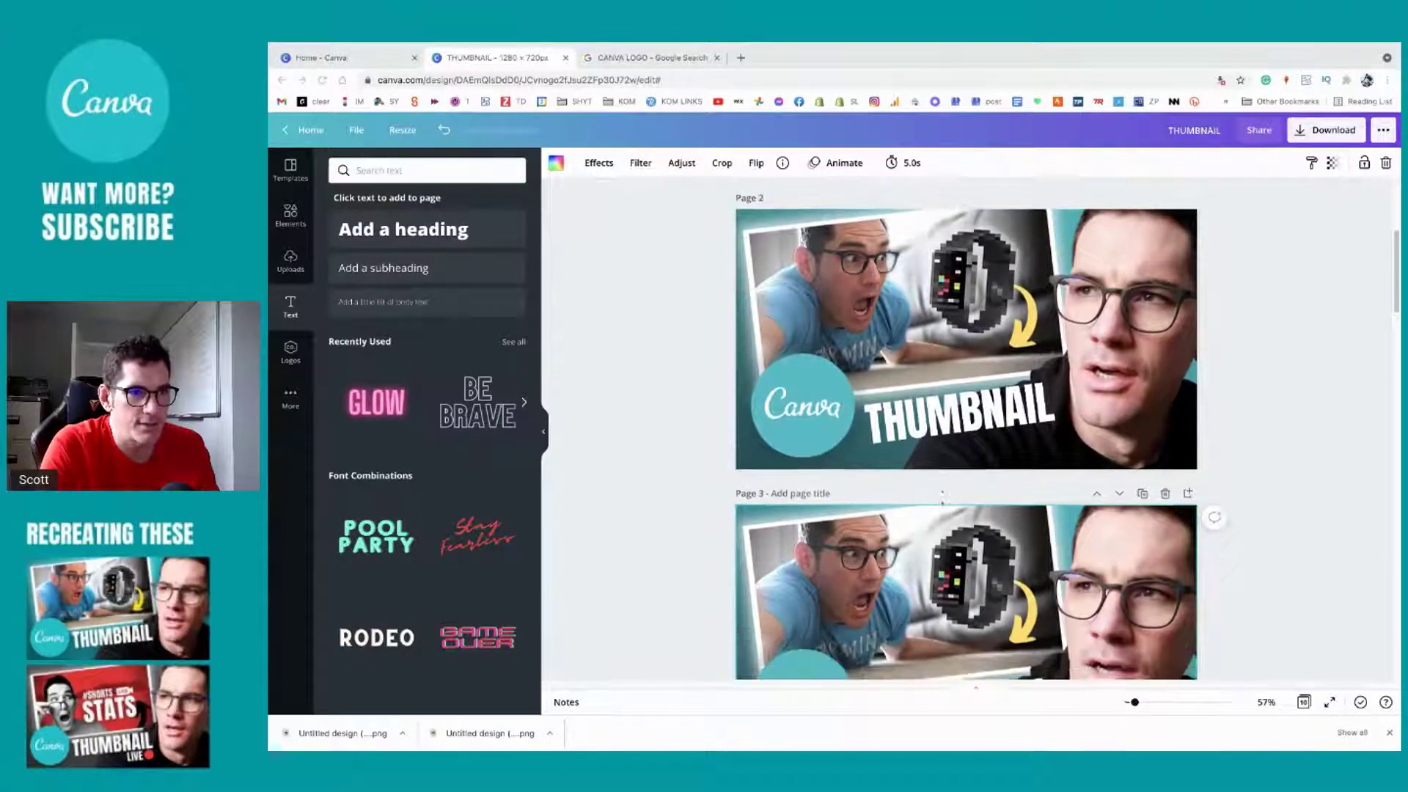
scroll(966, 429, down, 1)
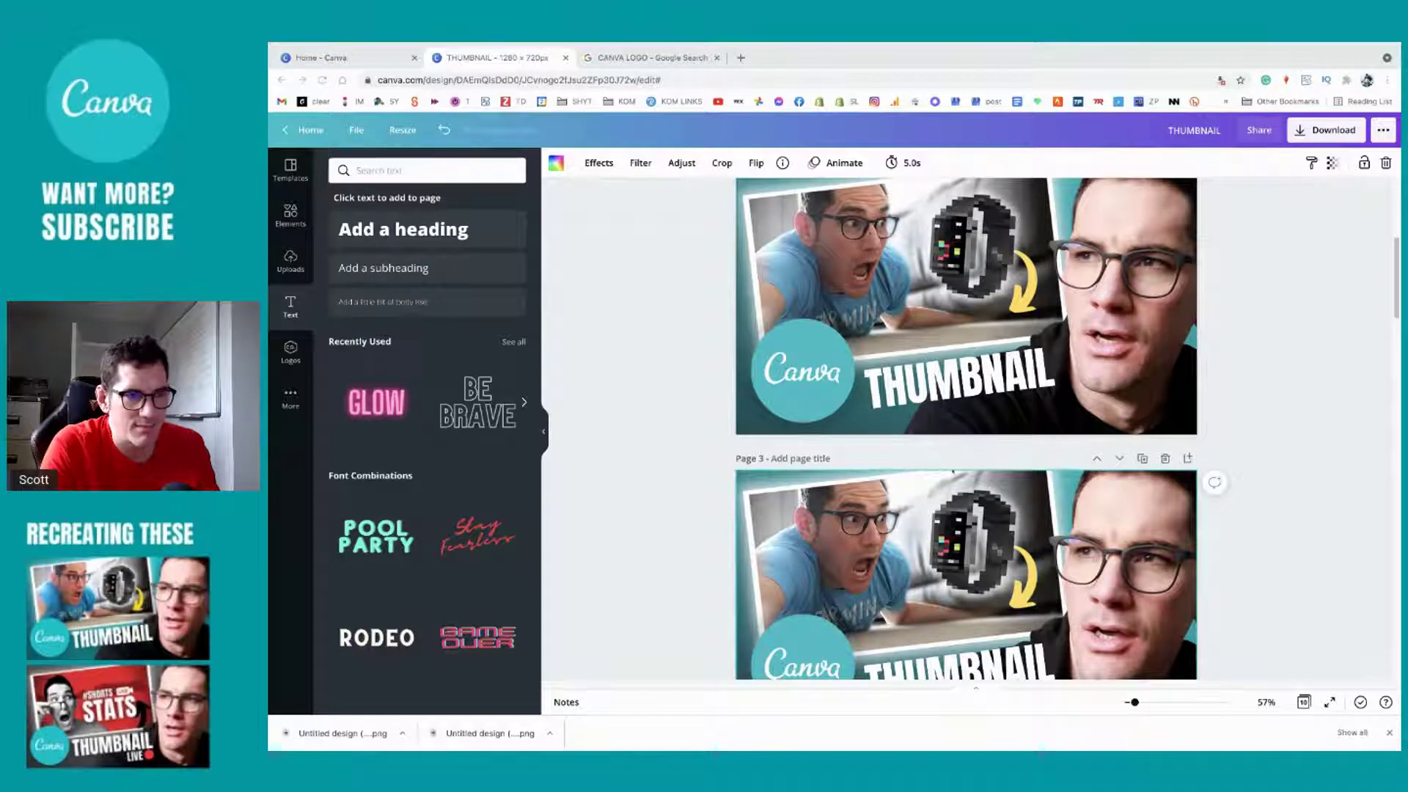
scroll(952, 470, down, 1)
scroll(952, 469, up, 2)
scroll(952, 470, down, 2)
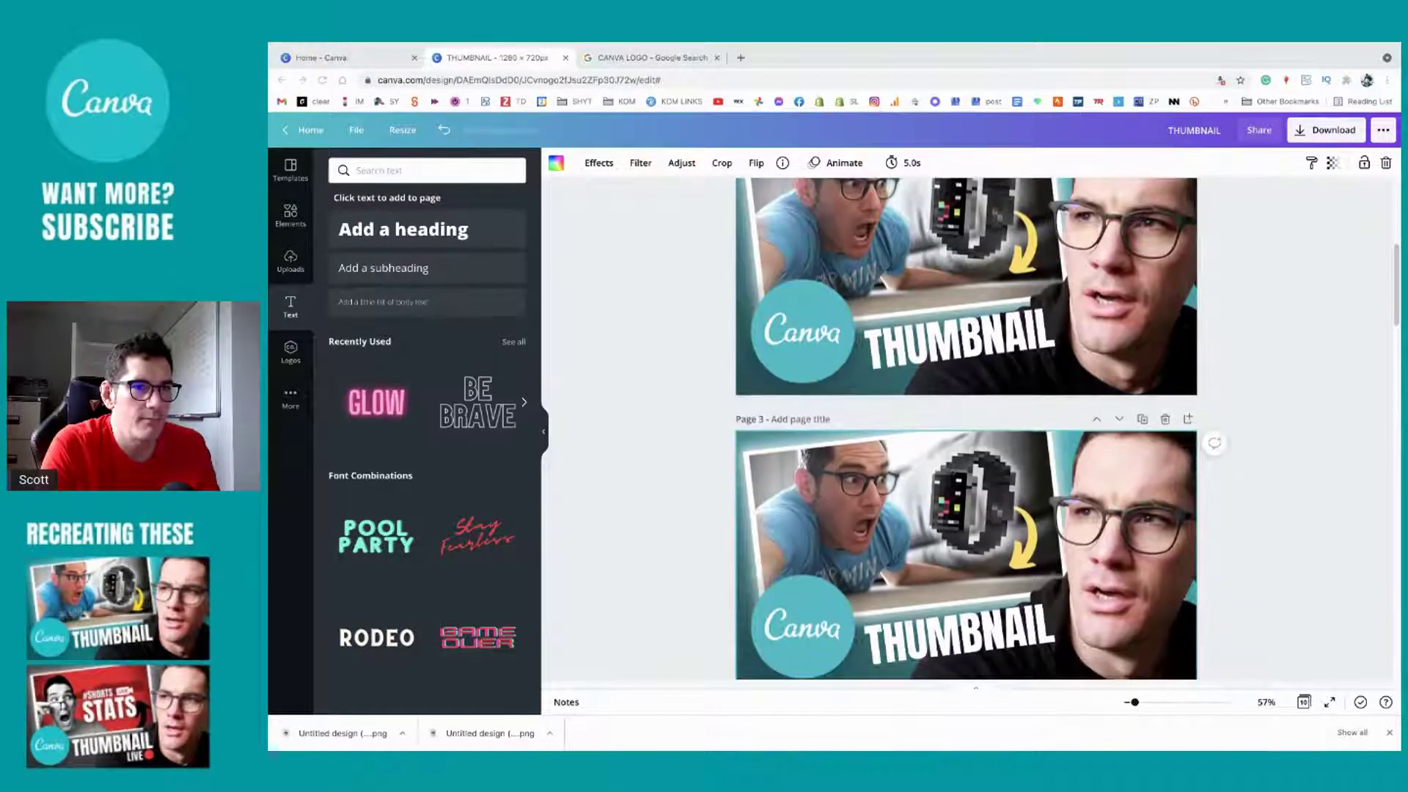
scroll(952, 470, up, 2)
scroll(952, 470, down, 3)
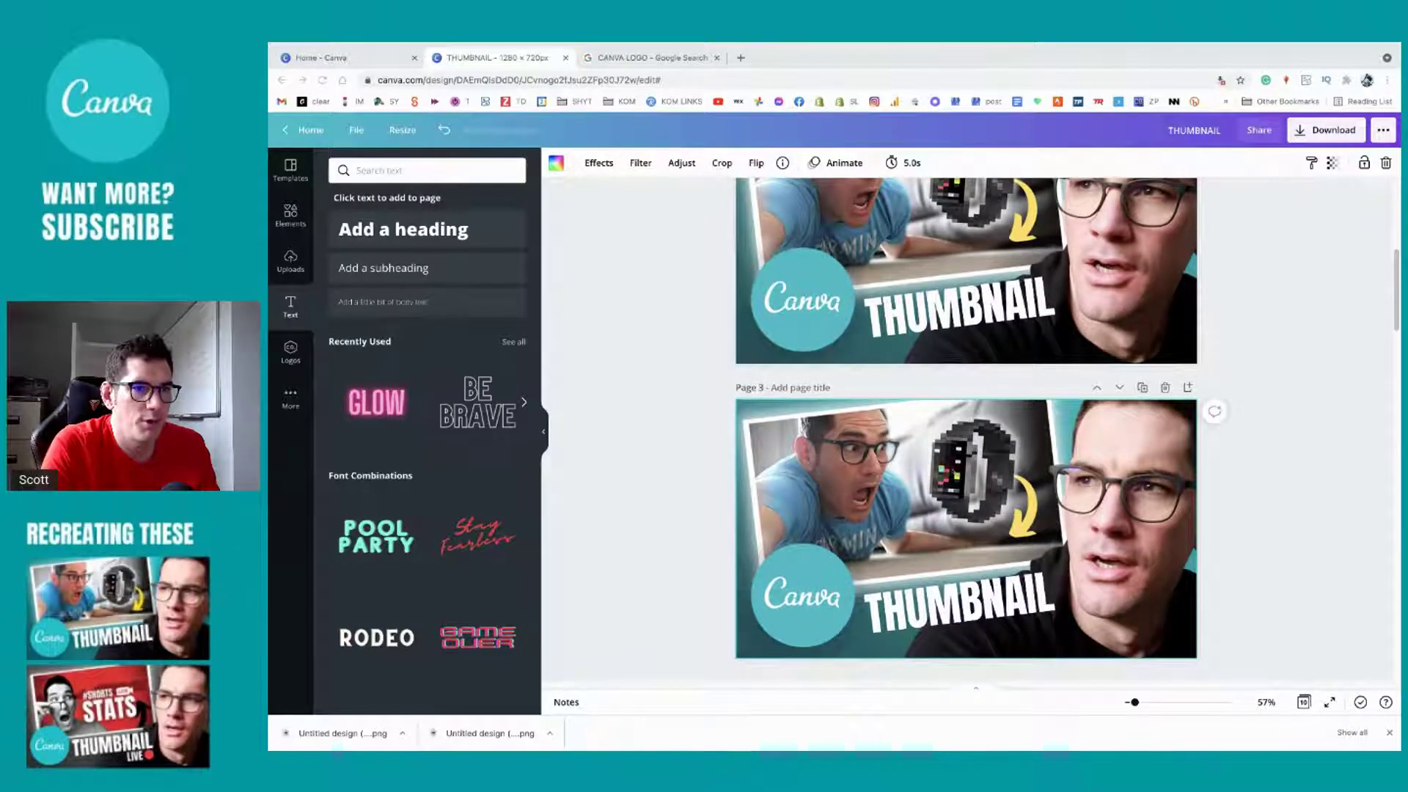
scroll(953, 470, up, 1)
scroll(952, 470, up, 1)
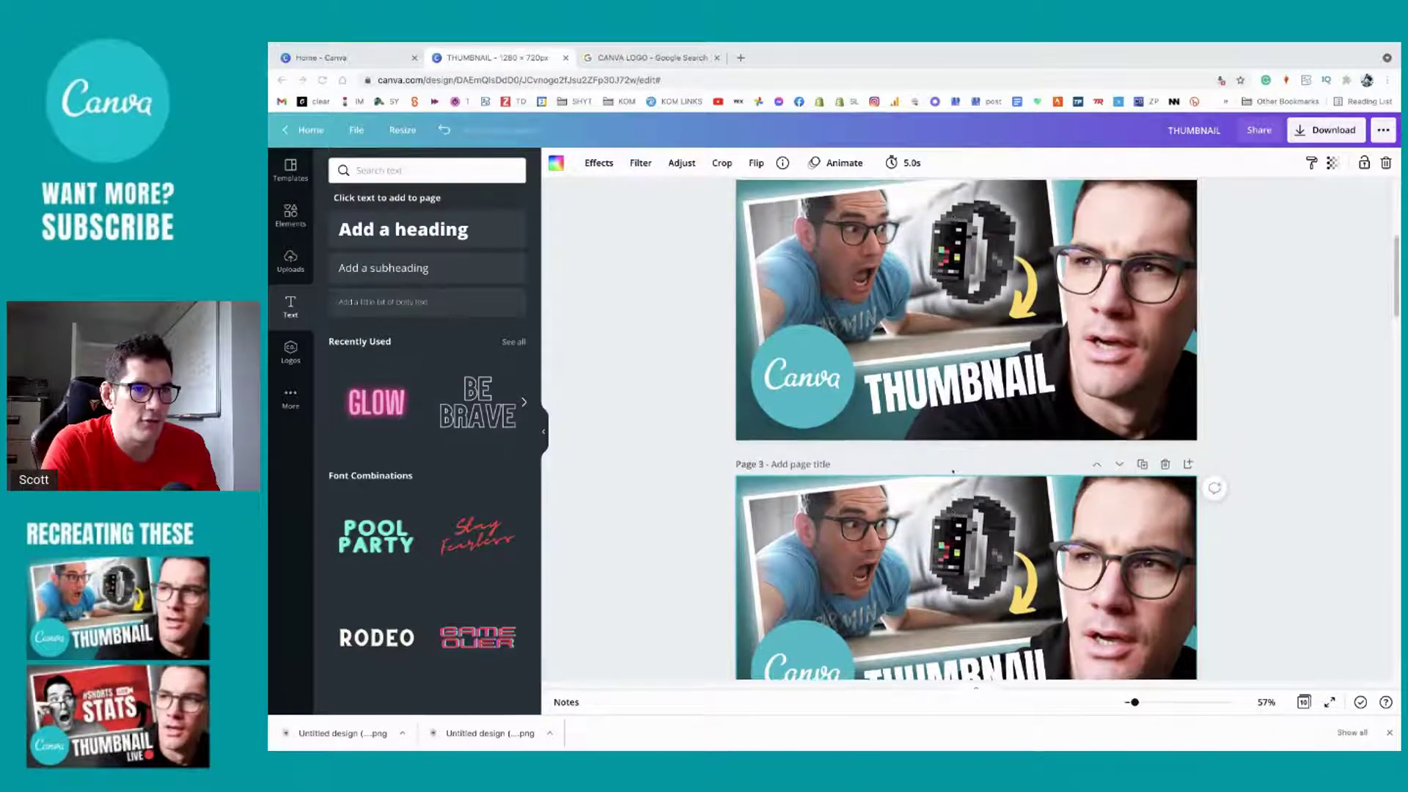
scroll(953, 470, down, 2)
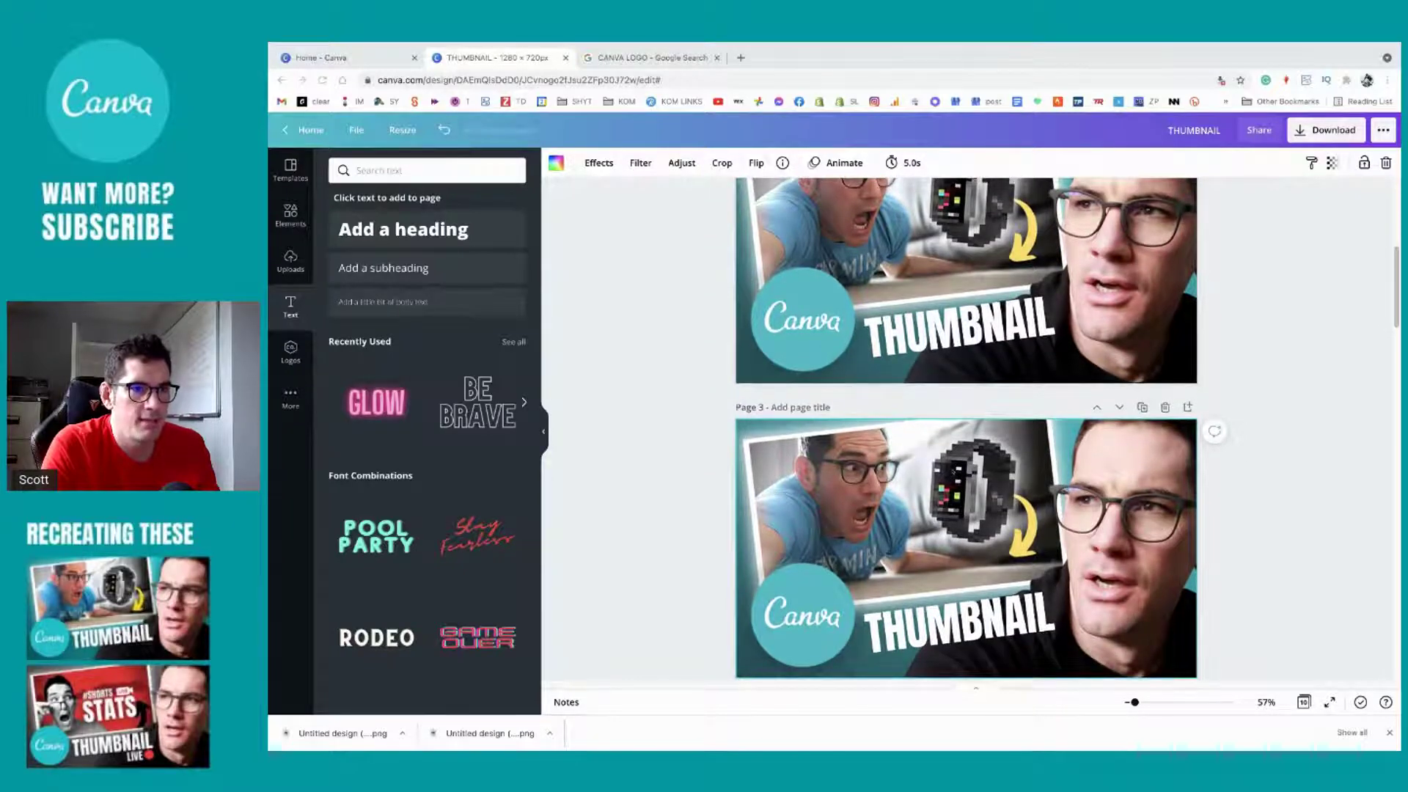
scroll(952, 471, up, 1)
scroll(952, 471, up, 1)
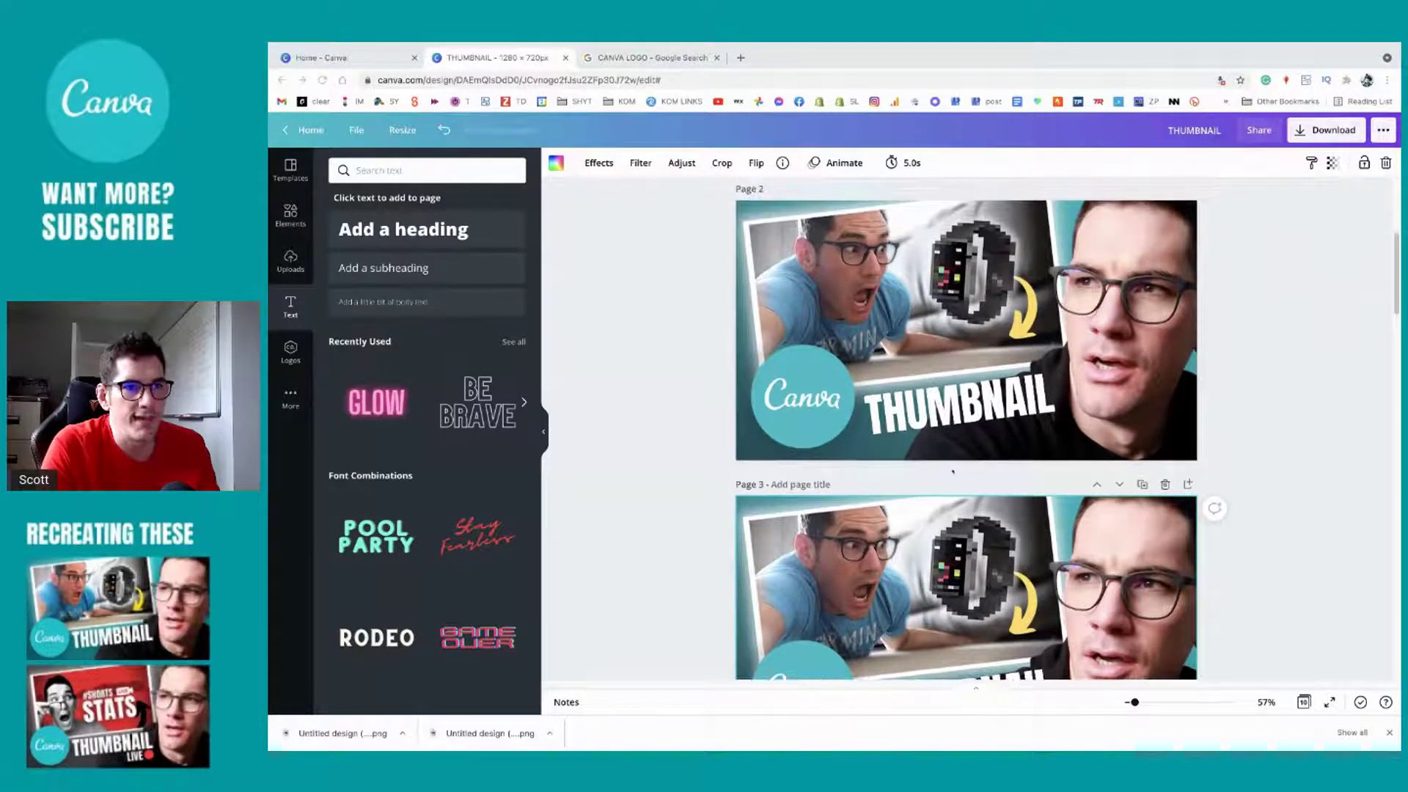
scroll(953, 471, down, 2)
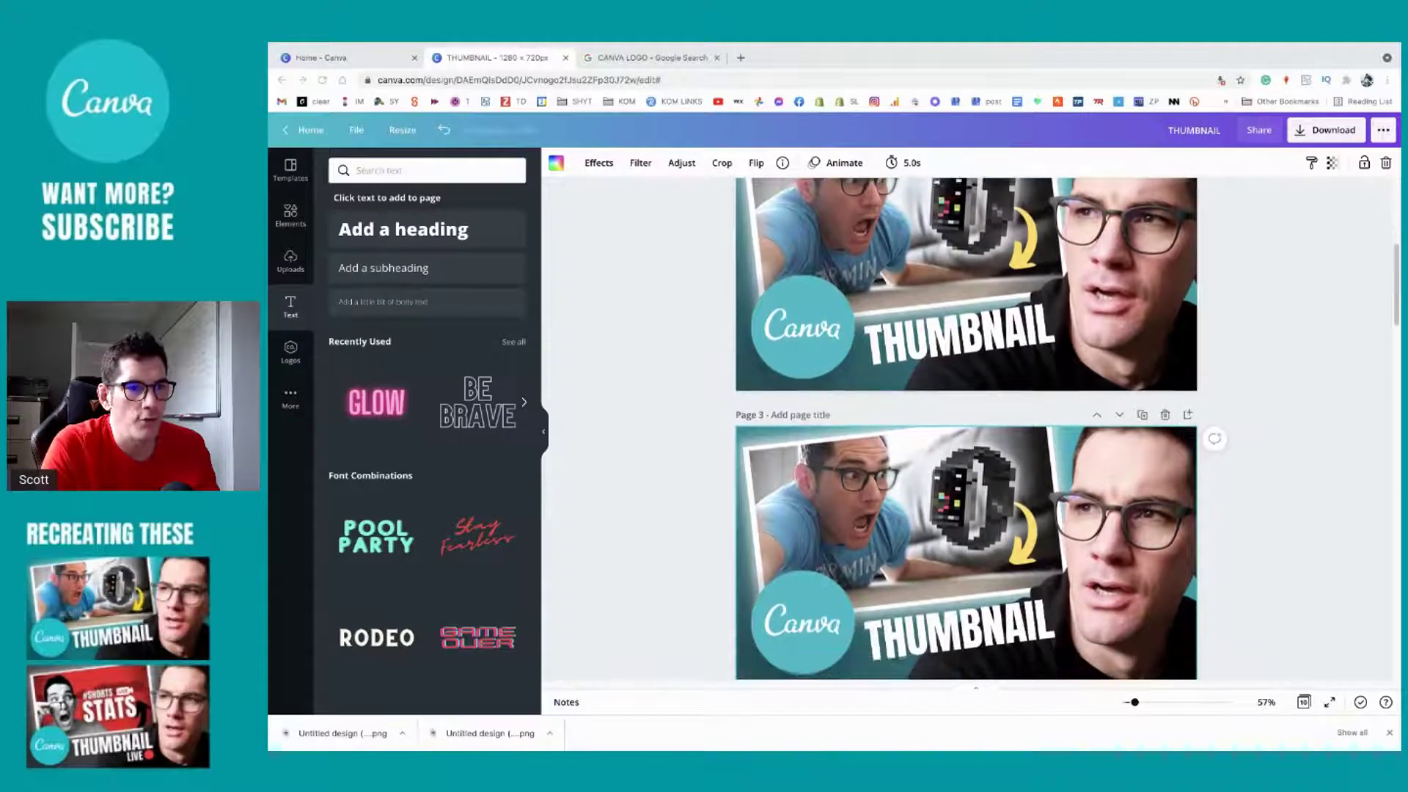
scroll(952, 471, up, 1)
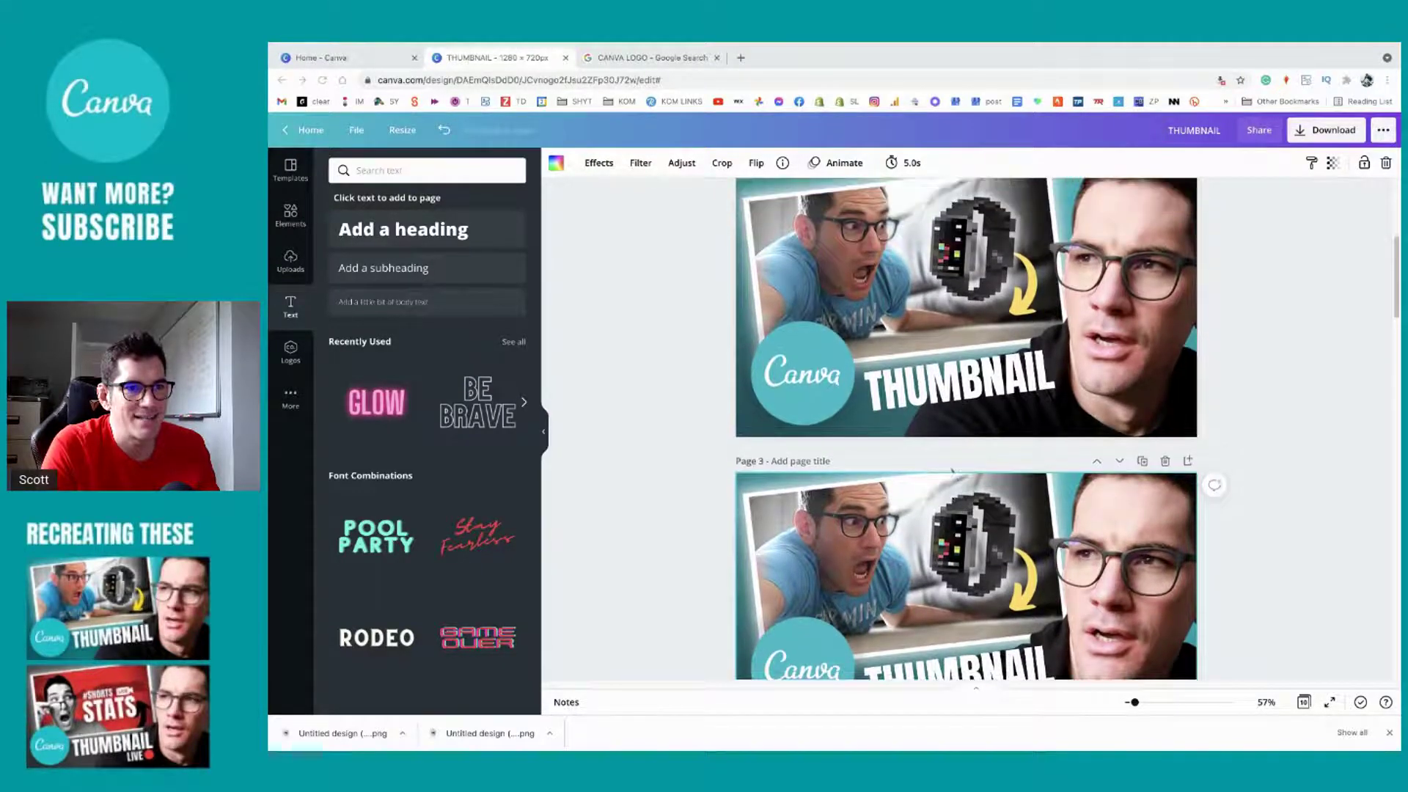
scroll(953, 471, down, 1)
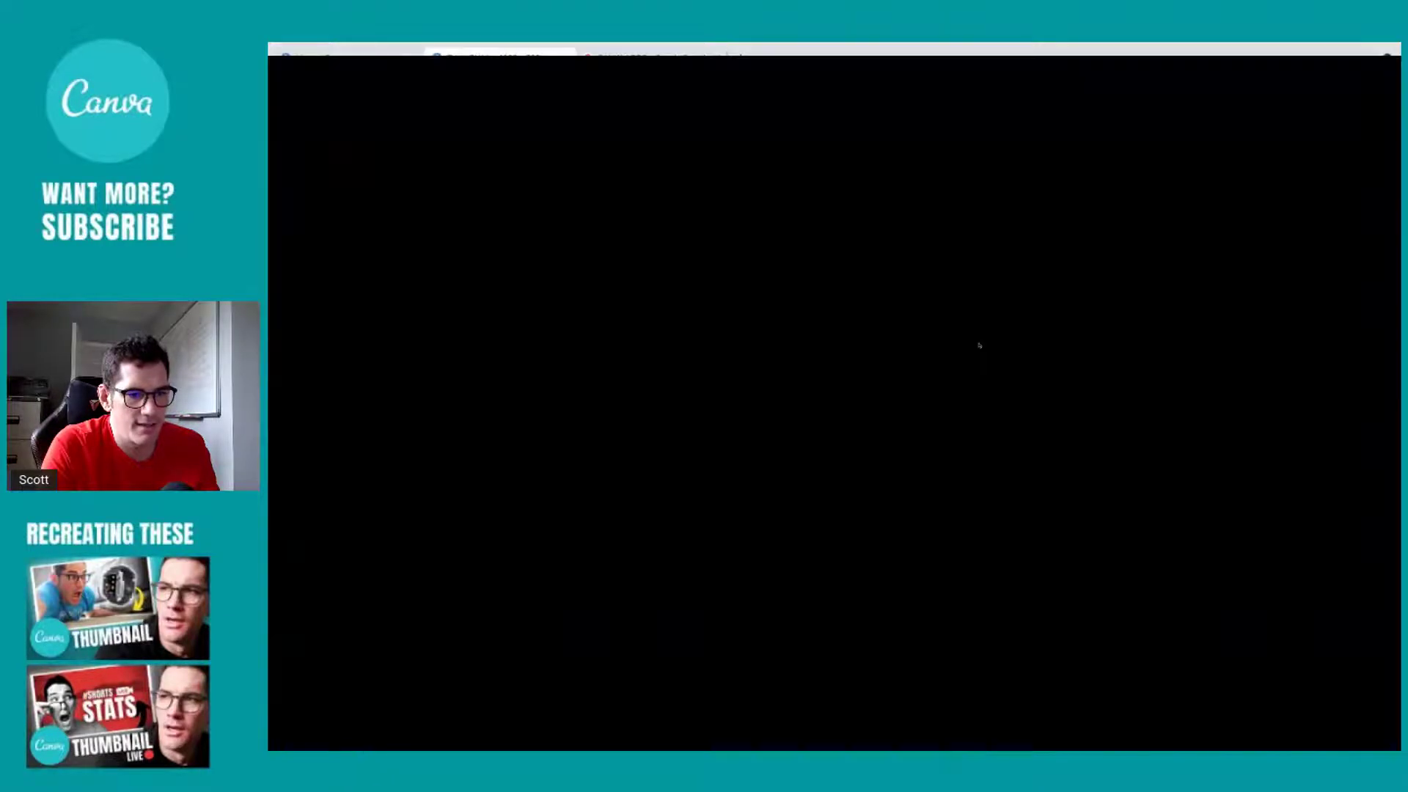
Step: Compare the page 2 thumbnail with the original on page 1, inspecting its THUMBNAIL heading and face cutout
scroll(967, 429, up, 5)
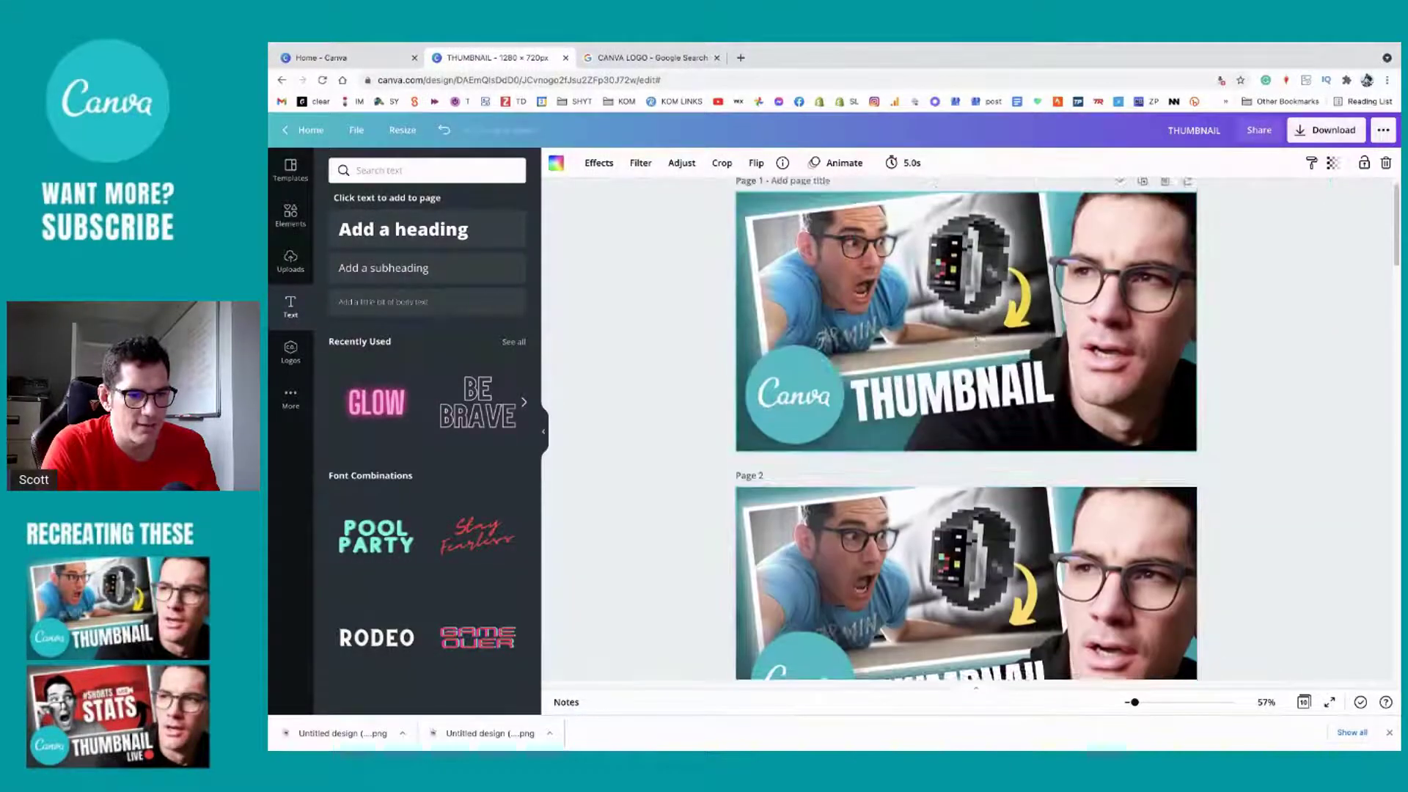
scroll(1006, 400, down, 4)
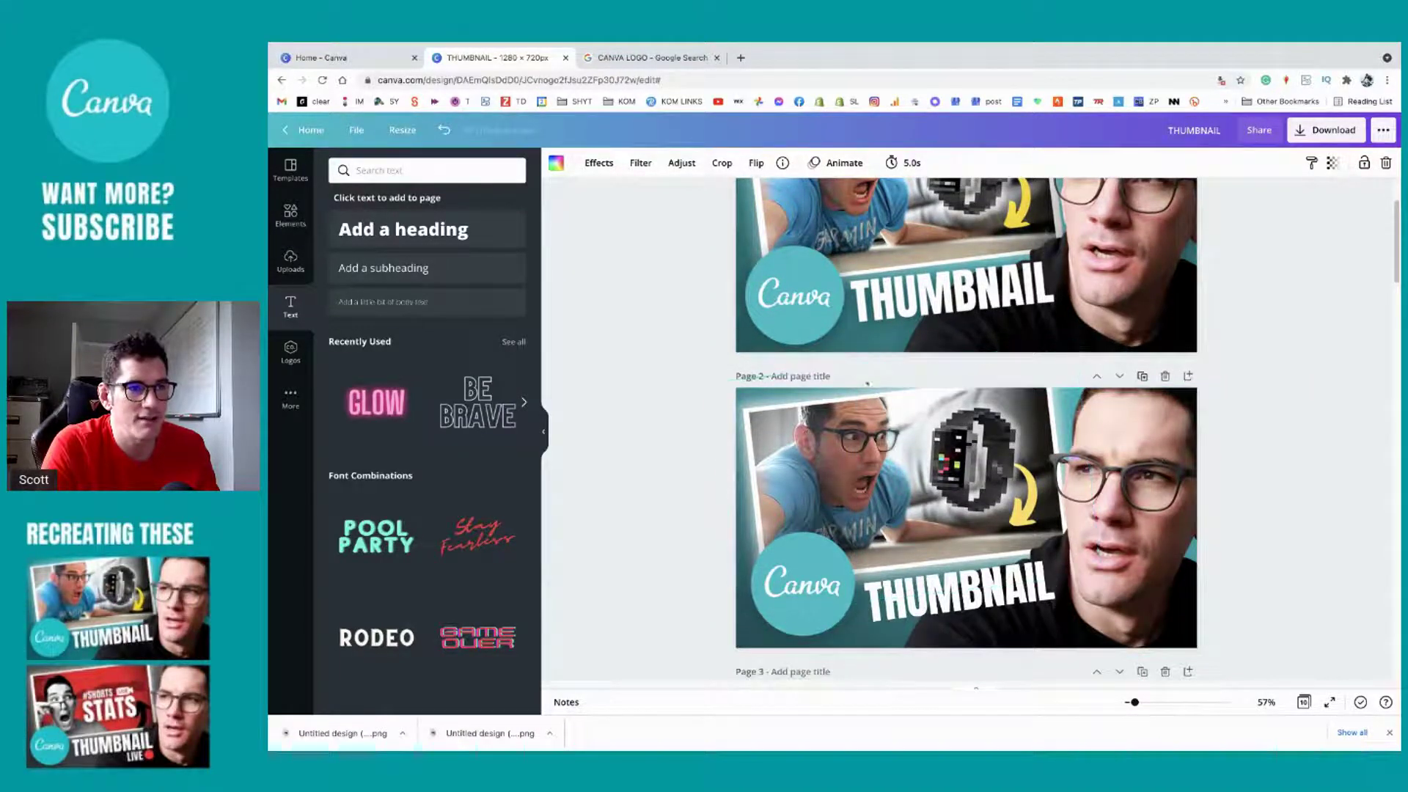
click(695, 381)
scroll(695, 380, up, 2)
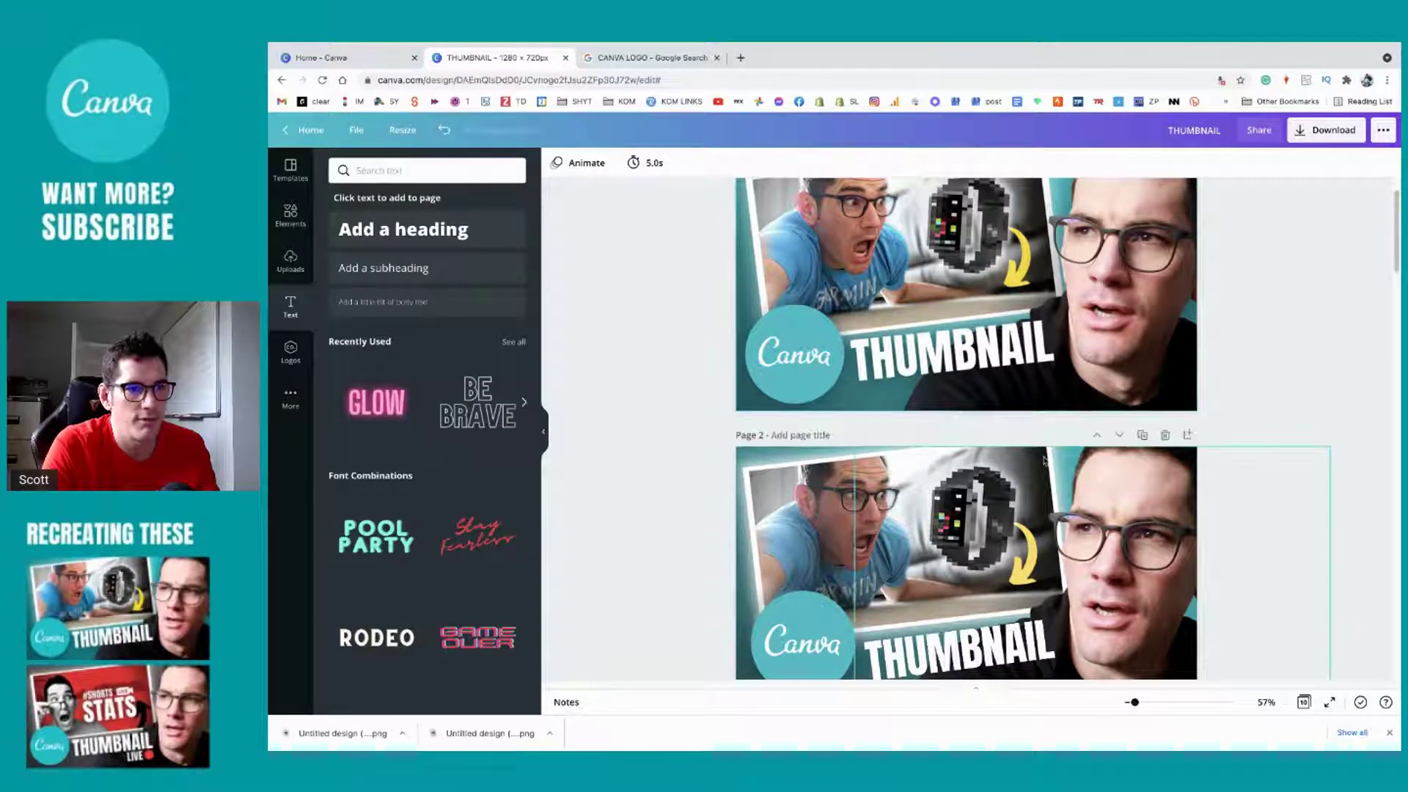
scroll(1045, 461, down, 1)
click(1018, 594)
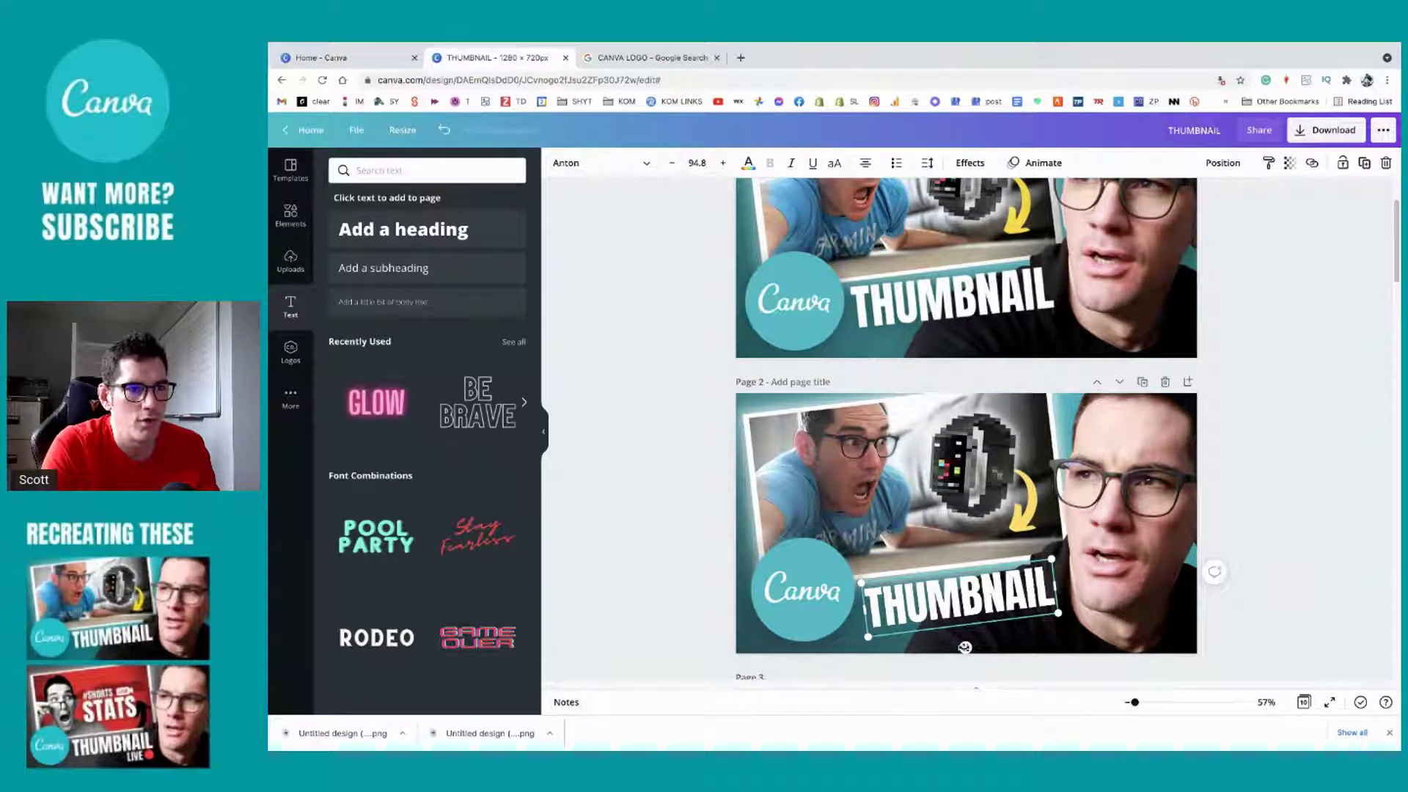
drag(964, 647, 964, 648)
click(1263, 525)
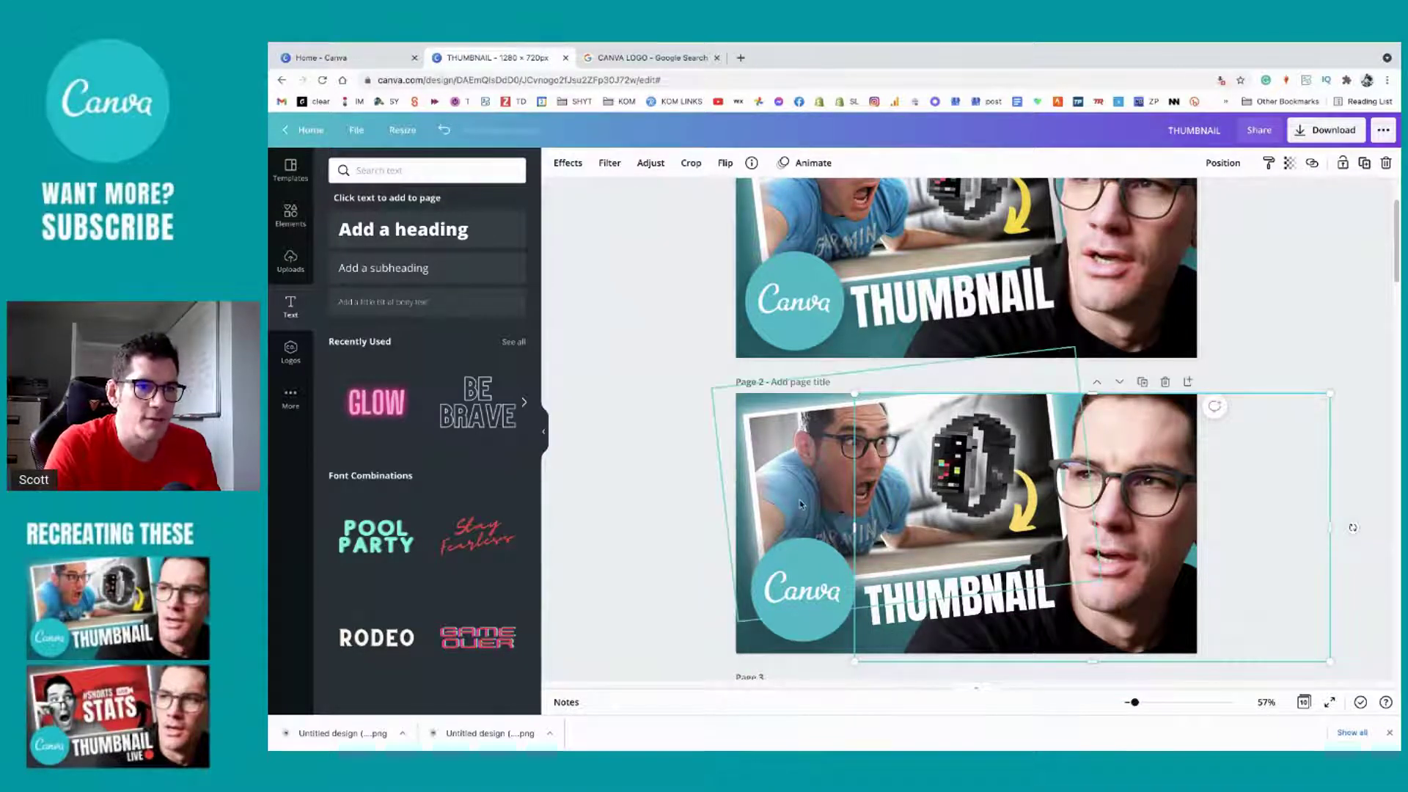
click(725, 472)
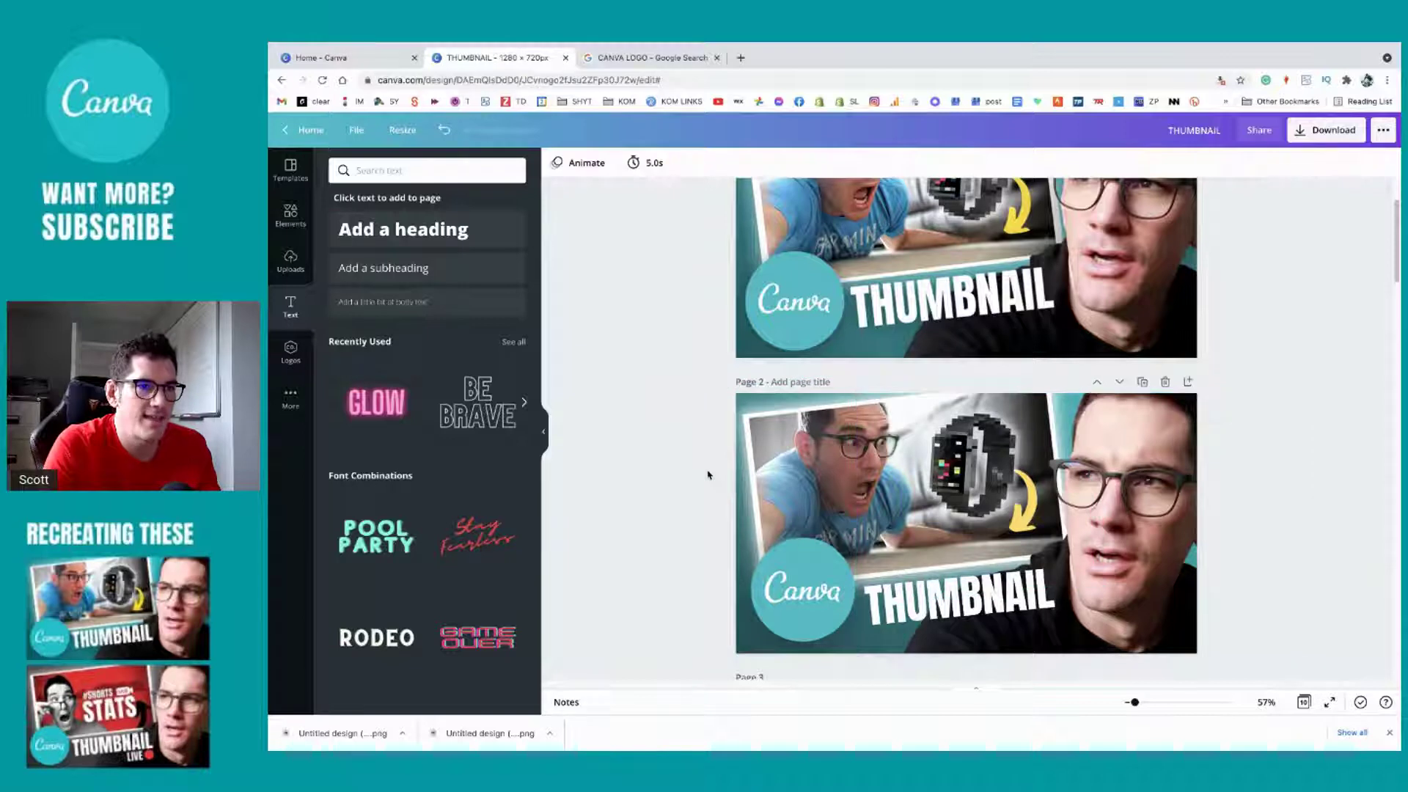
Step: Delete all the copy and working pages between the page 2 thumbnail and the red #SHORTS STATS page, including the CANVA LOGO page
scroll(708, 472, down, 3)
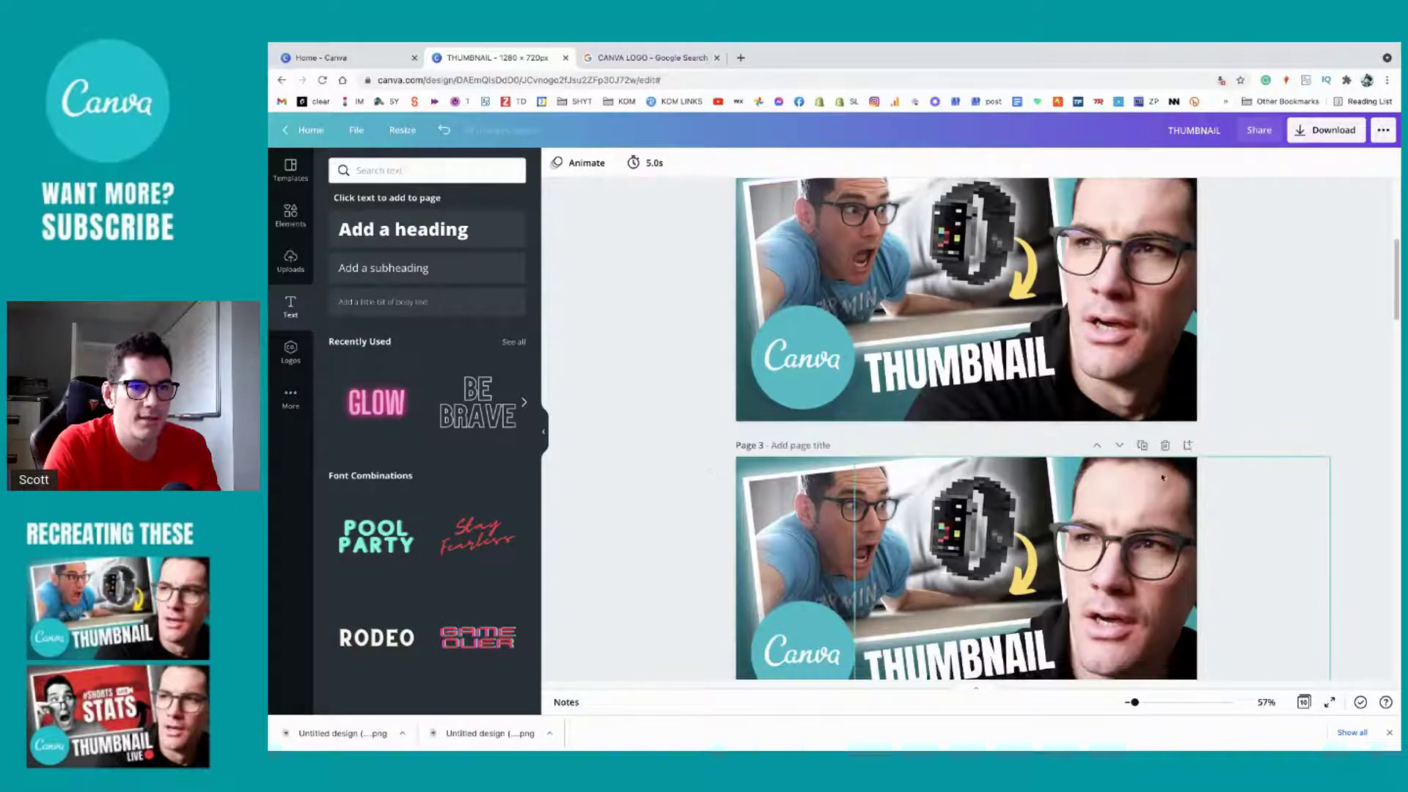
click(1164, 446)
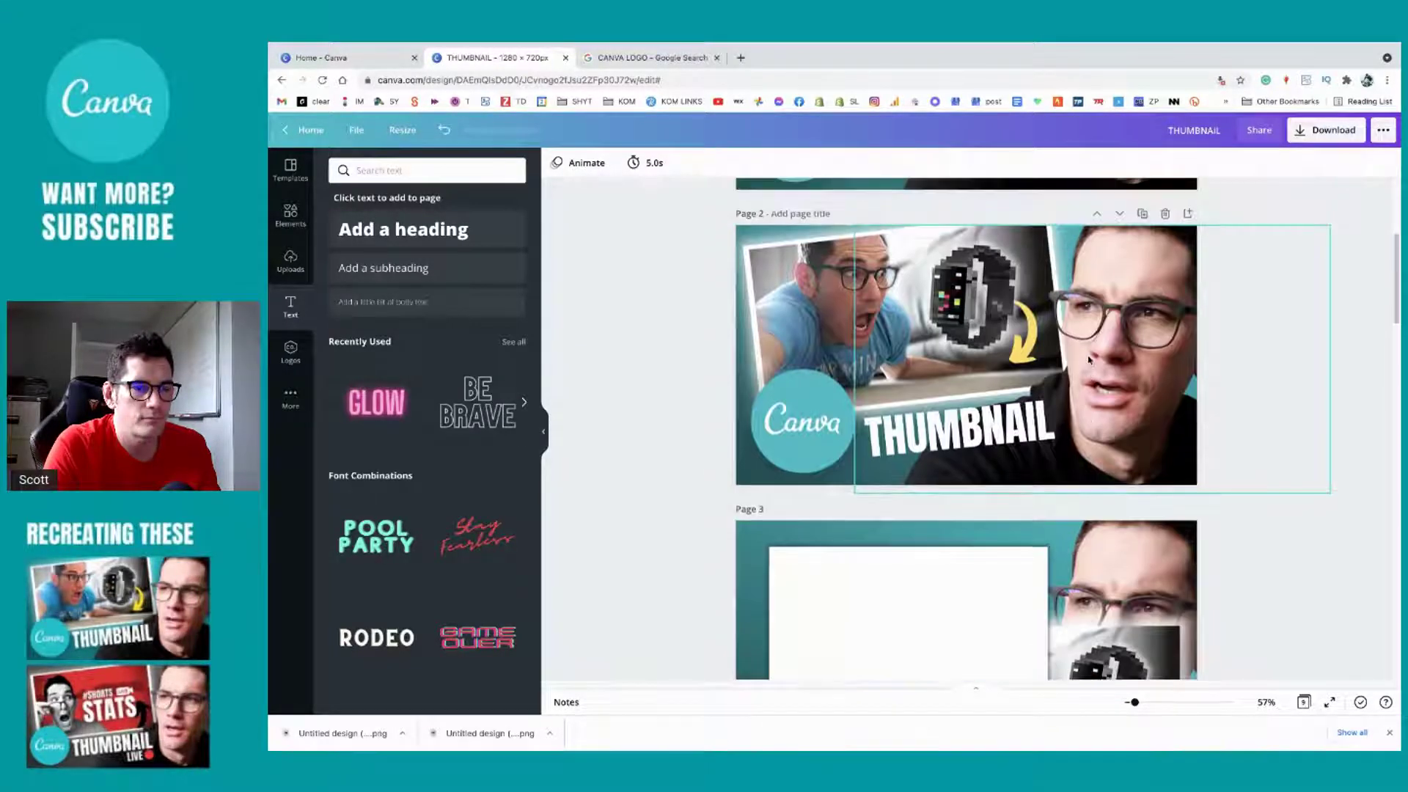
scroll(1088, 359, down, 3)
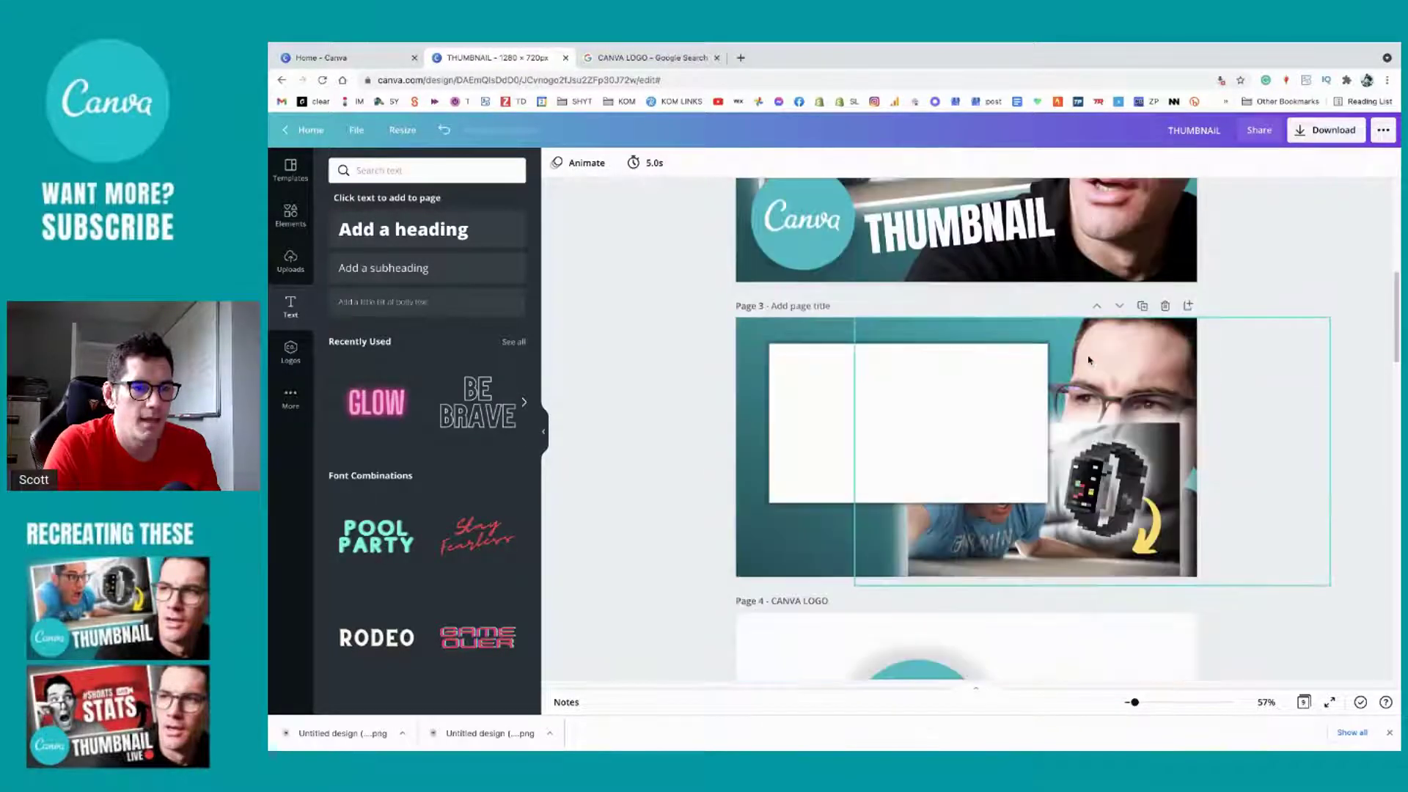
click(1164, 307)
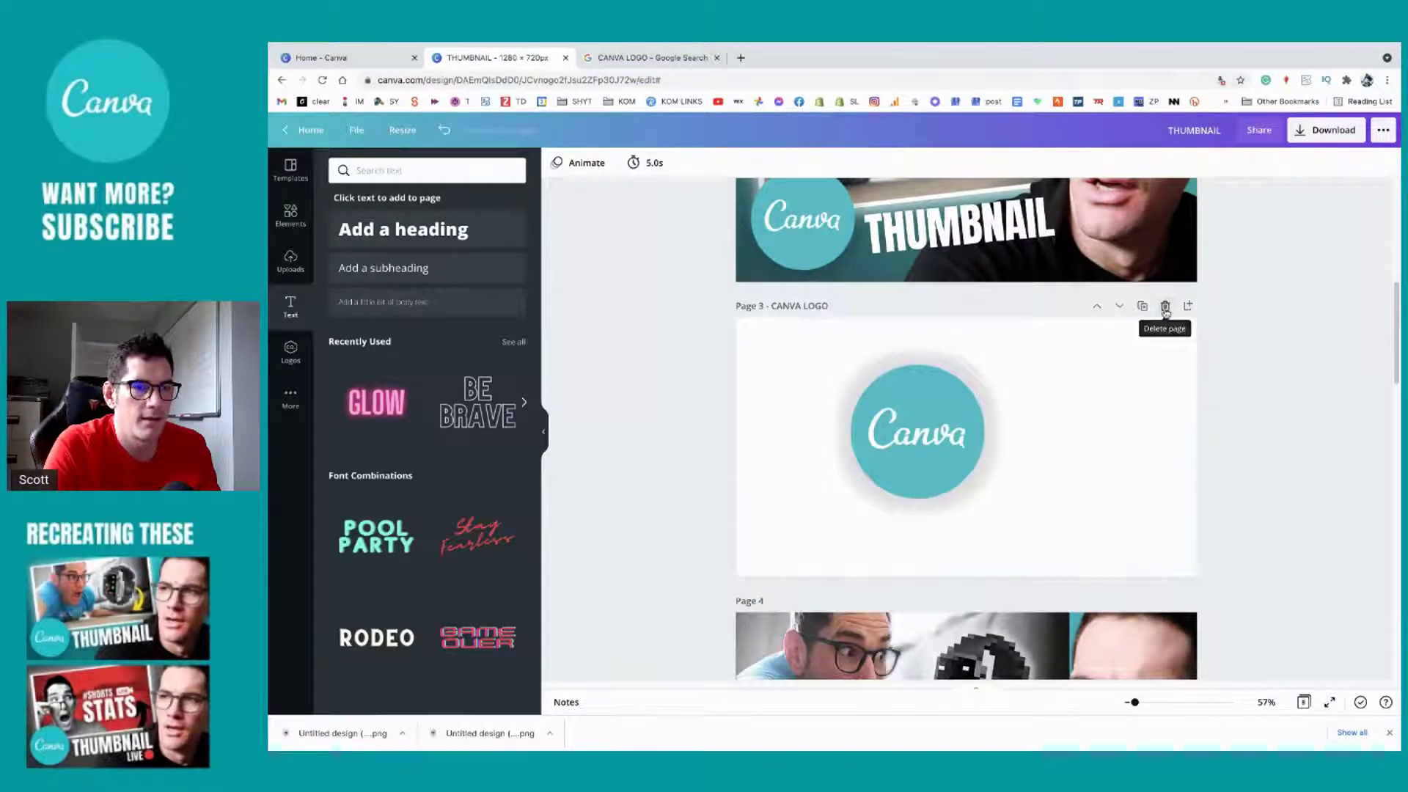
click(1165, 307)
click(1164, 307)
click(1165, 307)
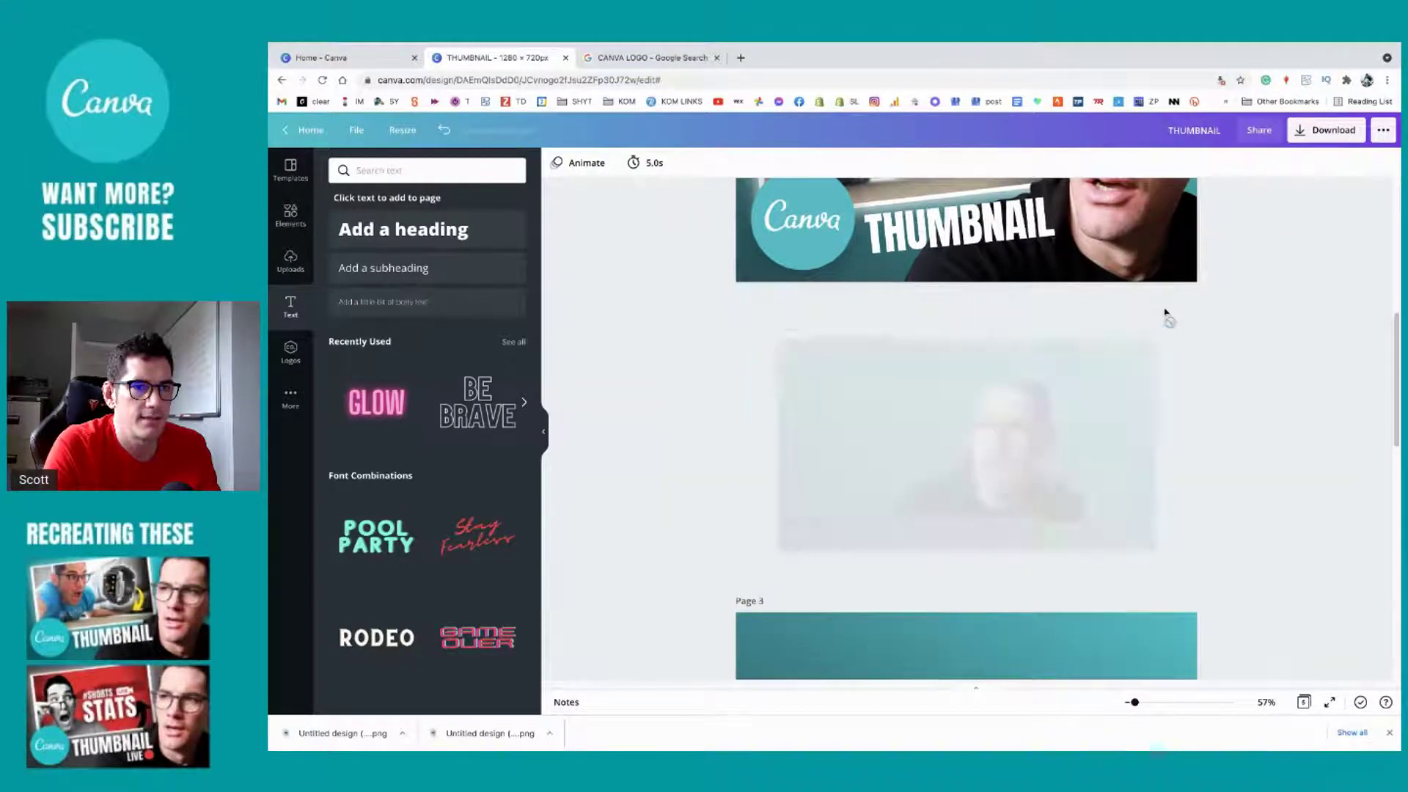
click(1165, 312)
click(1165, 313)
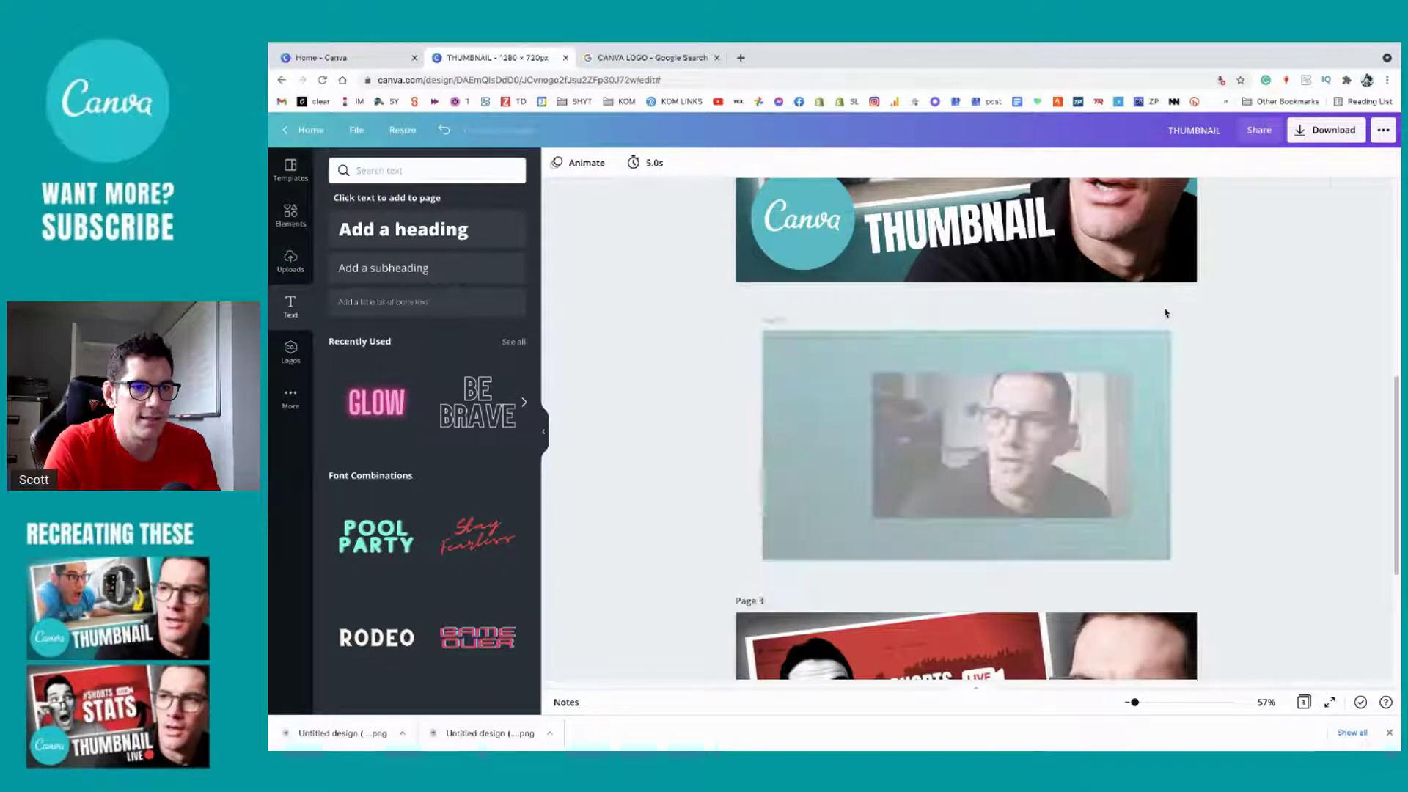
Step: Duplicate the page 2 thumbnail and move the copy to the end of the design, after the #SHORTS STATS page
scroll(1073, 419, up, 2)
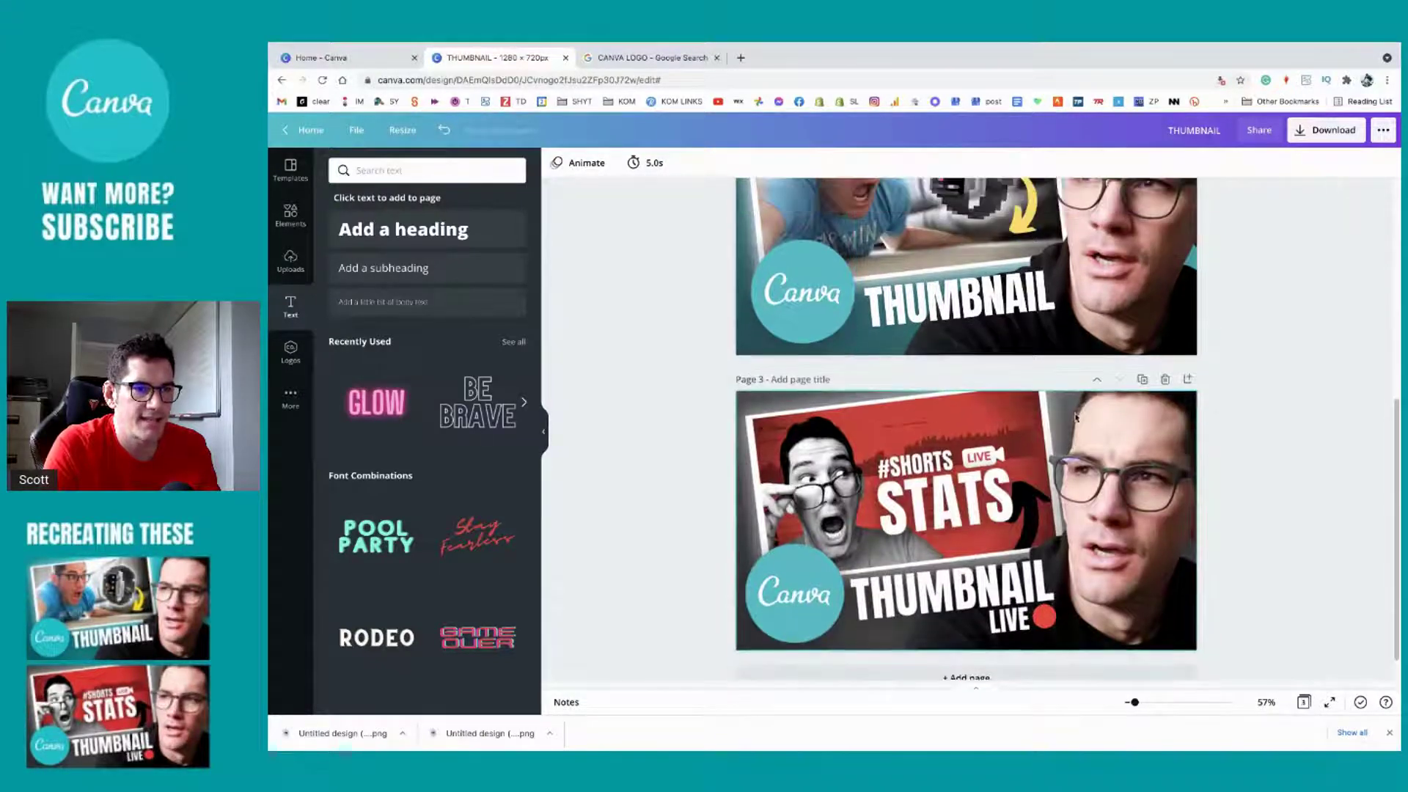
scroll(1075, 418, up, 2)
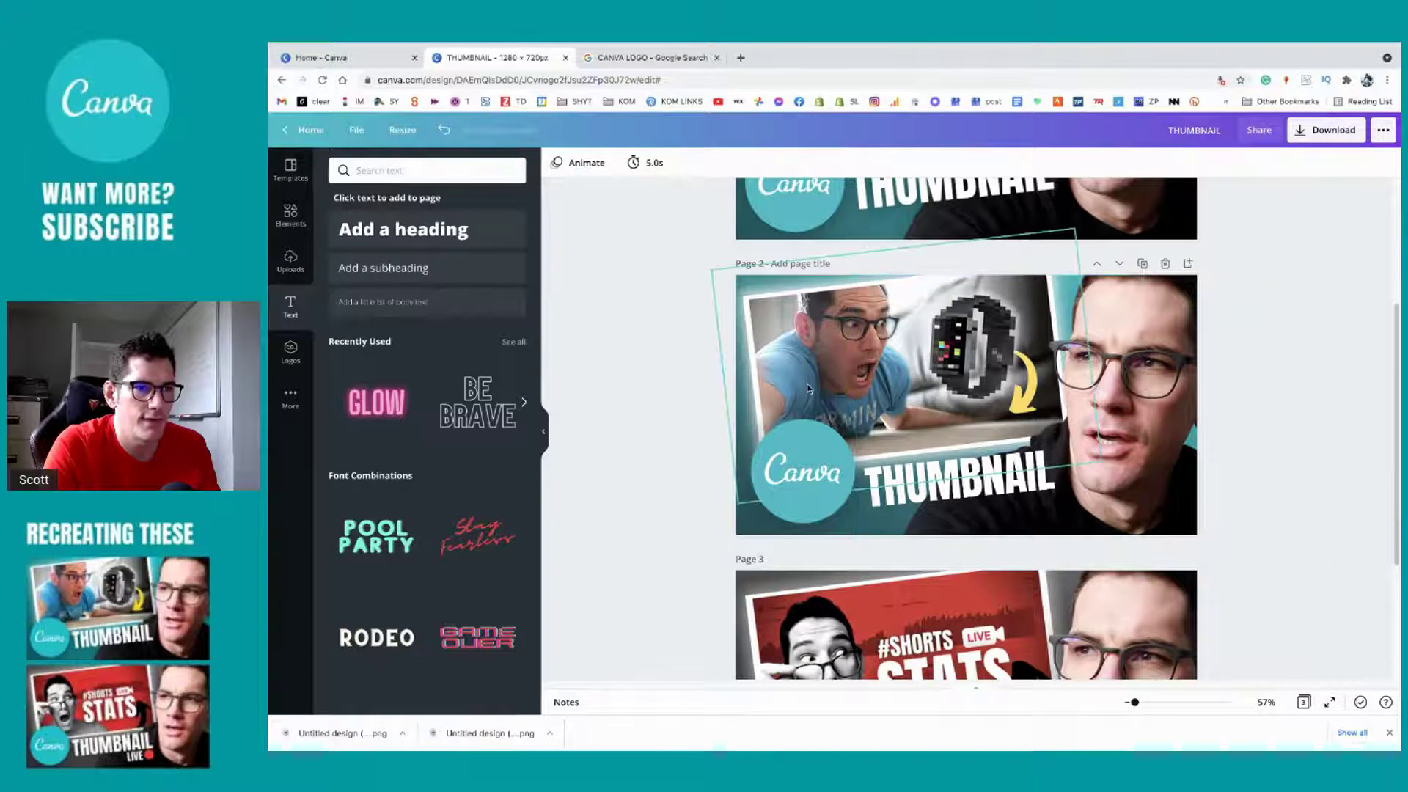
scroll(726, 398, up, 3)
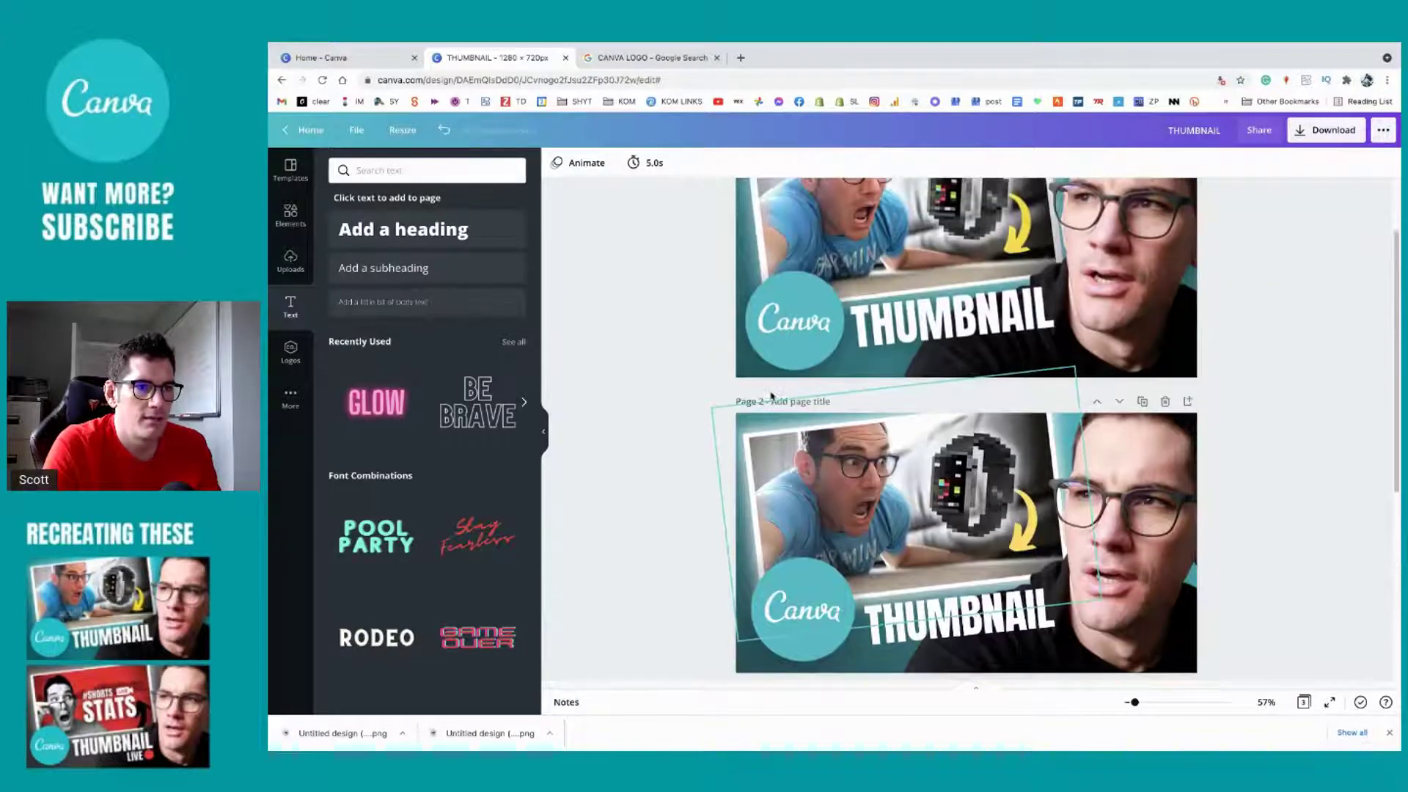
scroll(880, 402, down, 1)
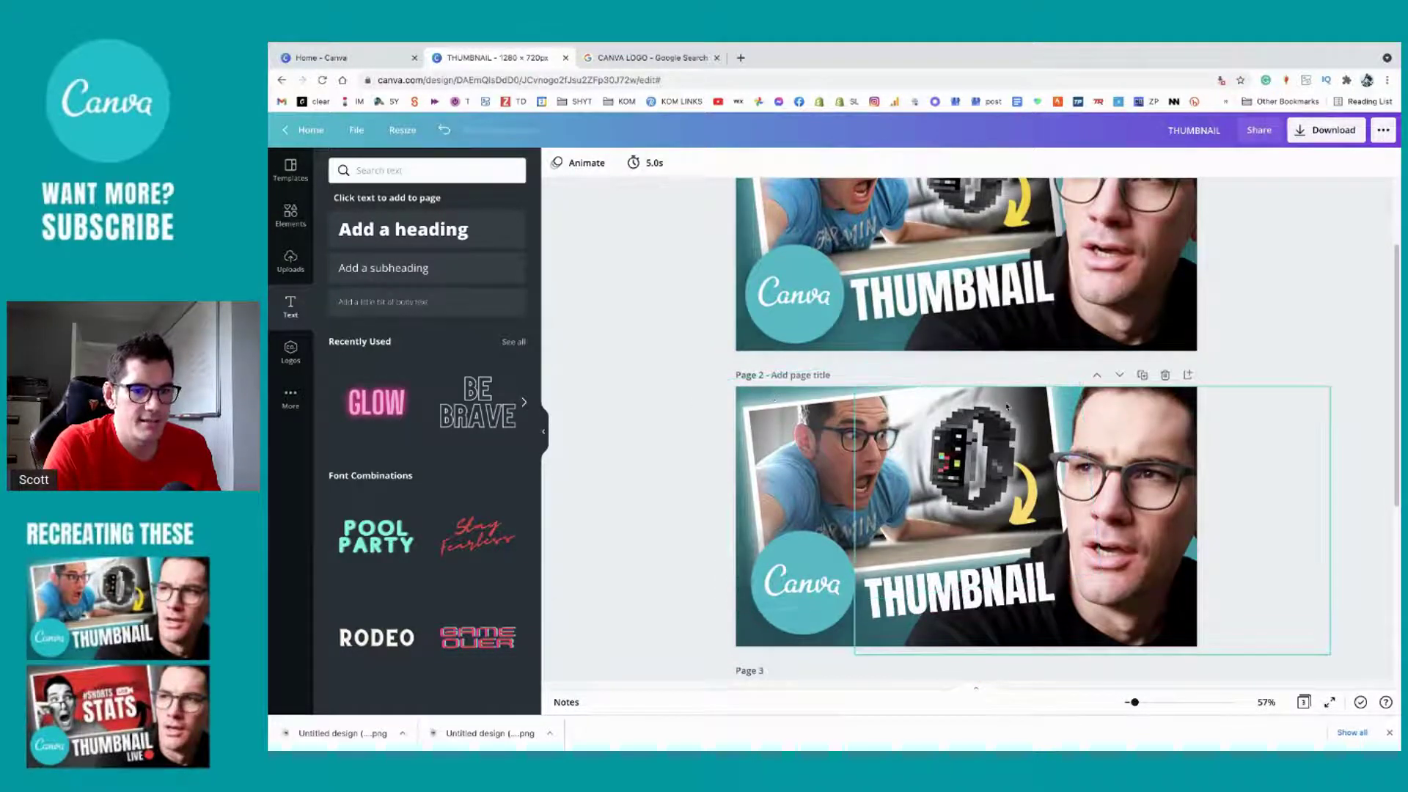
click(1142, 374)
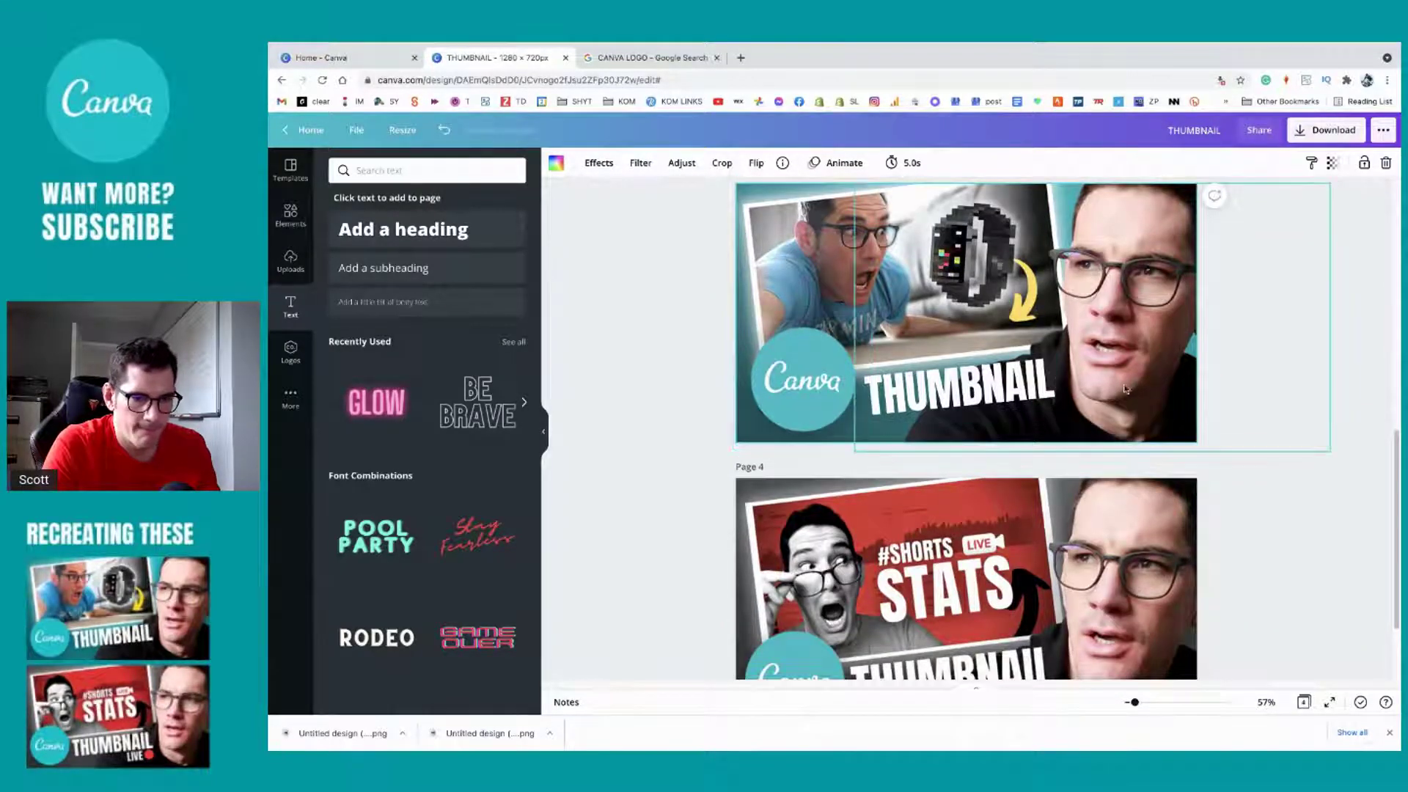
scroll(1196, 357, up, 2)
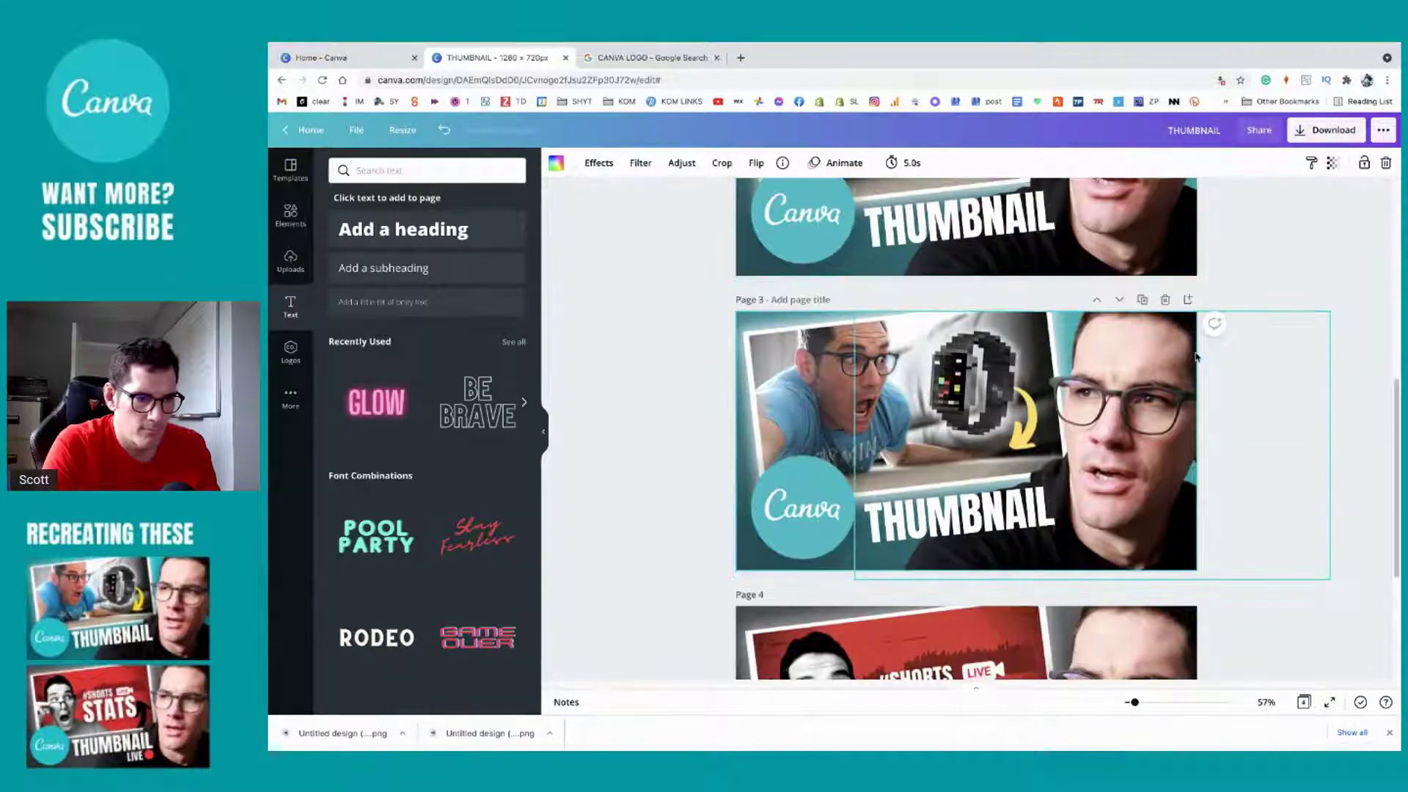
click(1303, 700)
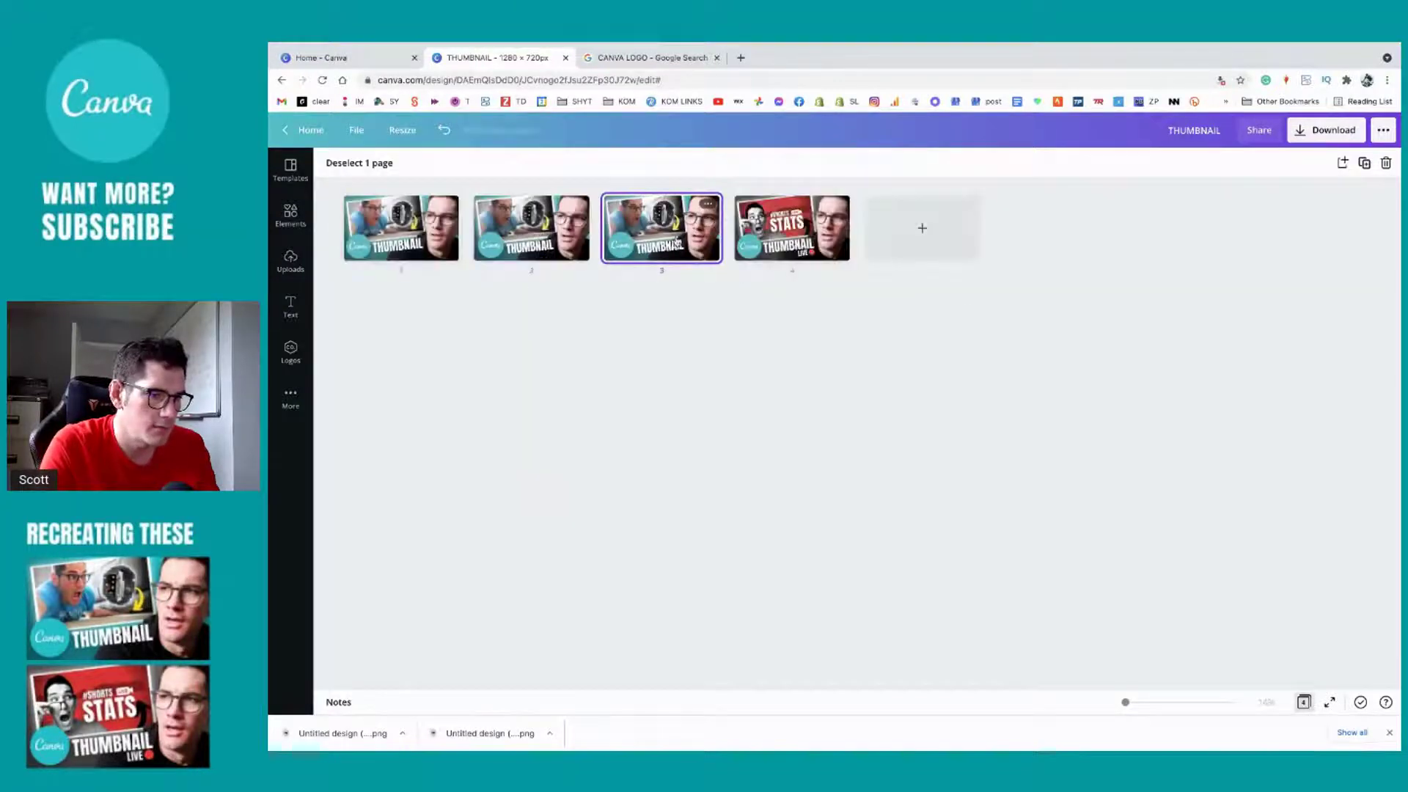
drag(676, 242, 909, 251)
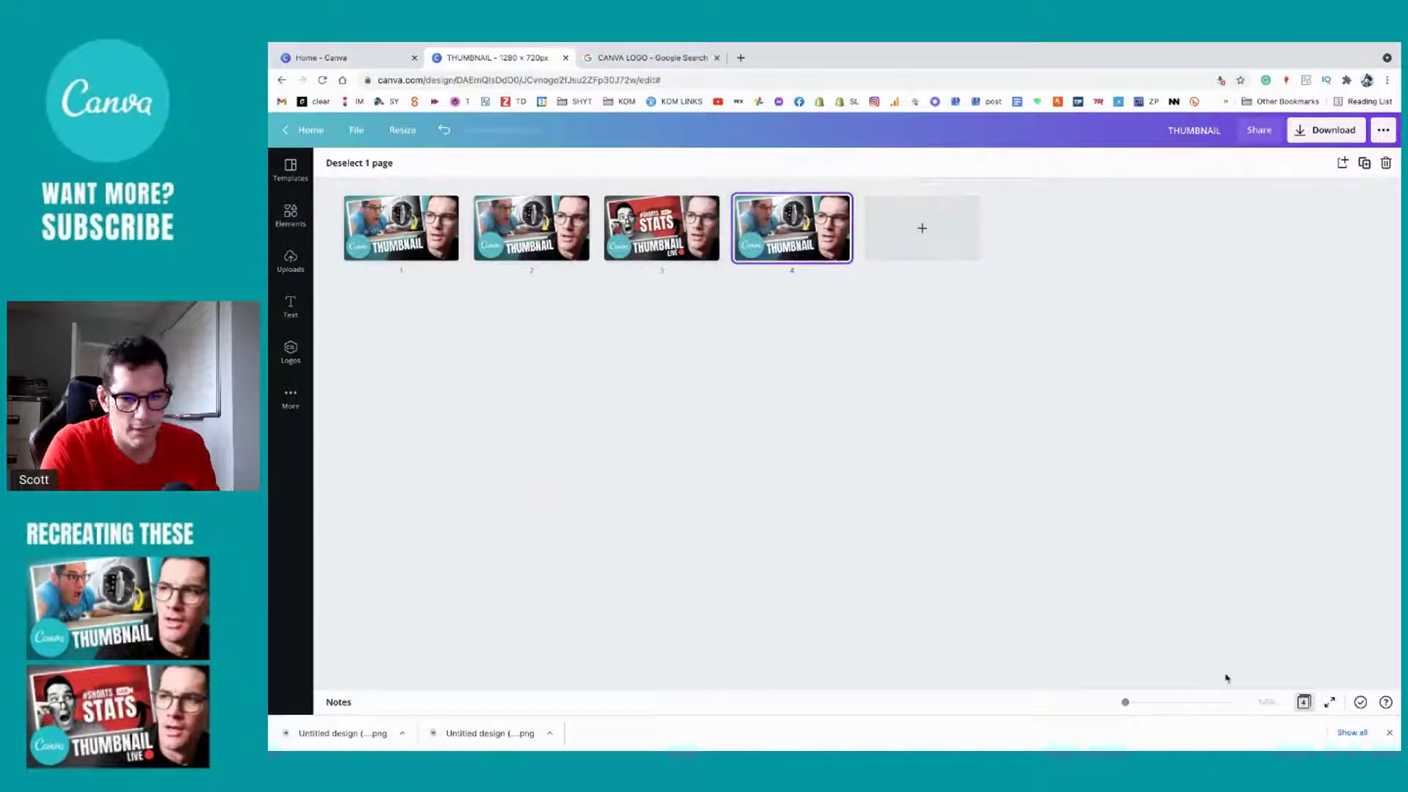
click(1303, 702)
Step: Ungroup the tilted photo and its frame on page 4
scroll(717, 504, up, 1)
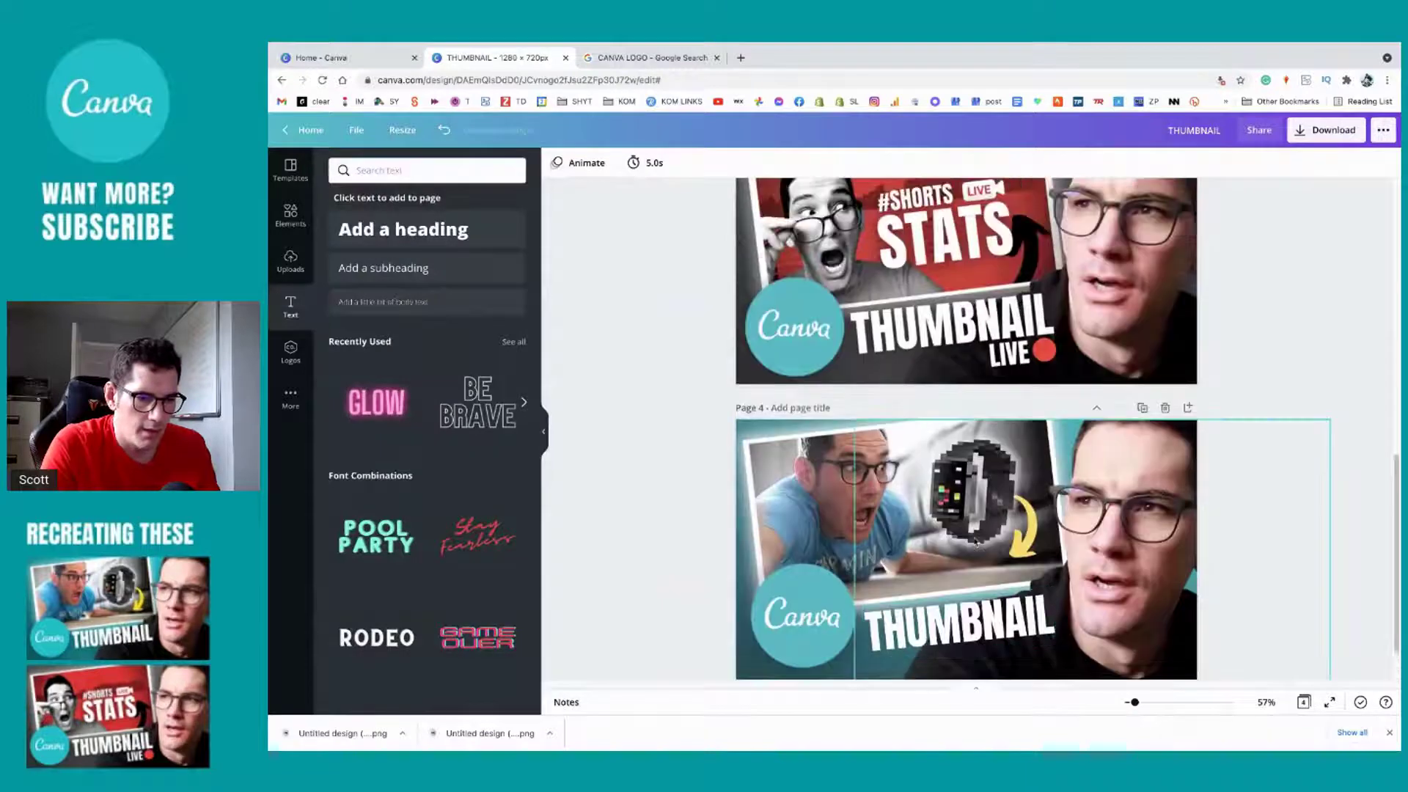
scroll(717, 505, up, 2)
scroll(718, 505, down, 1)
click(849, 526)
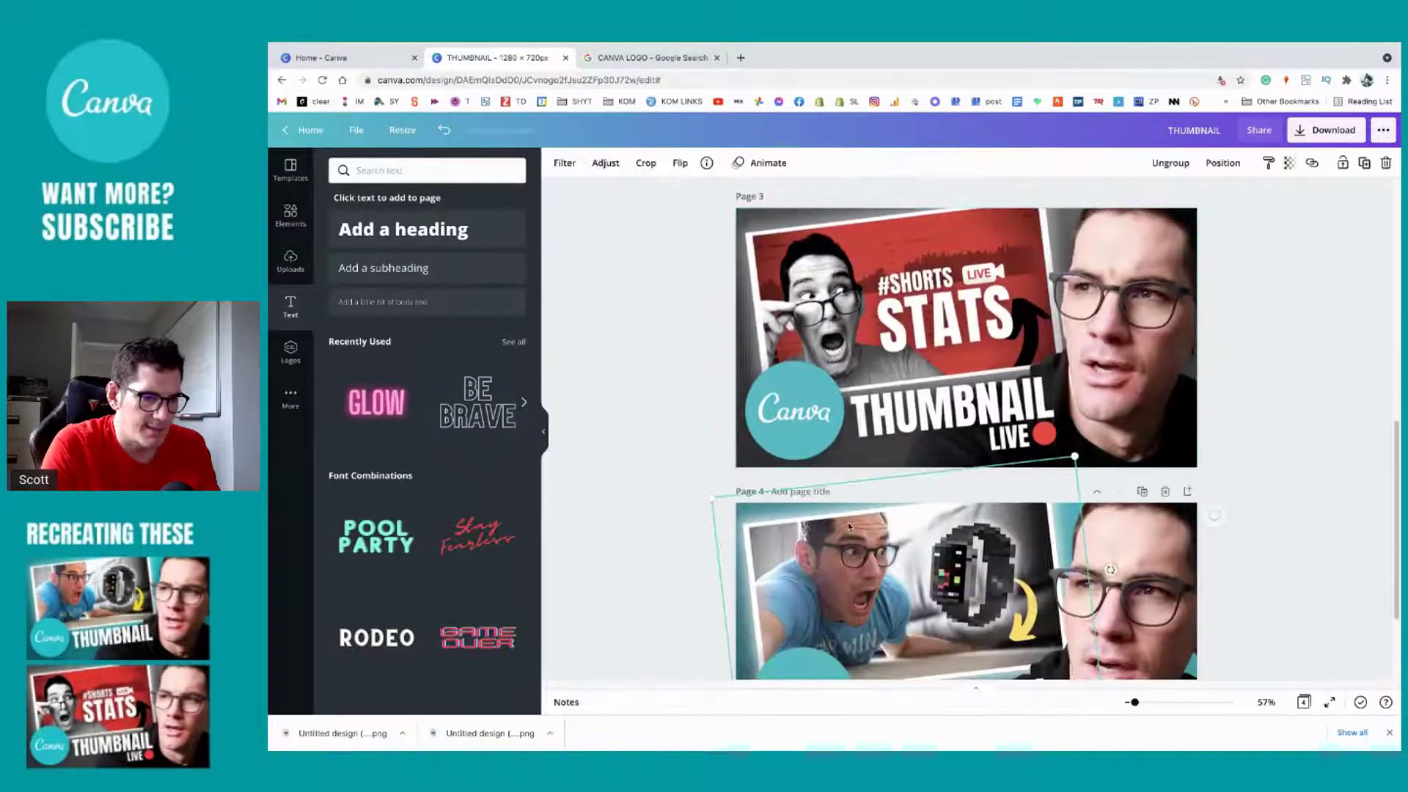
right_click(815, 548)
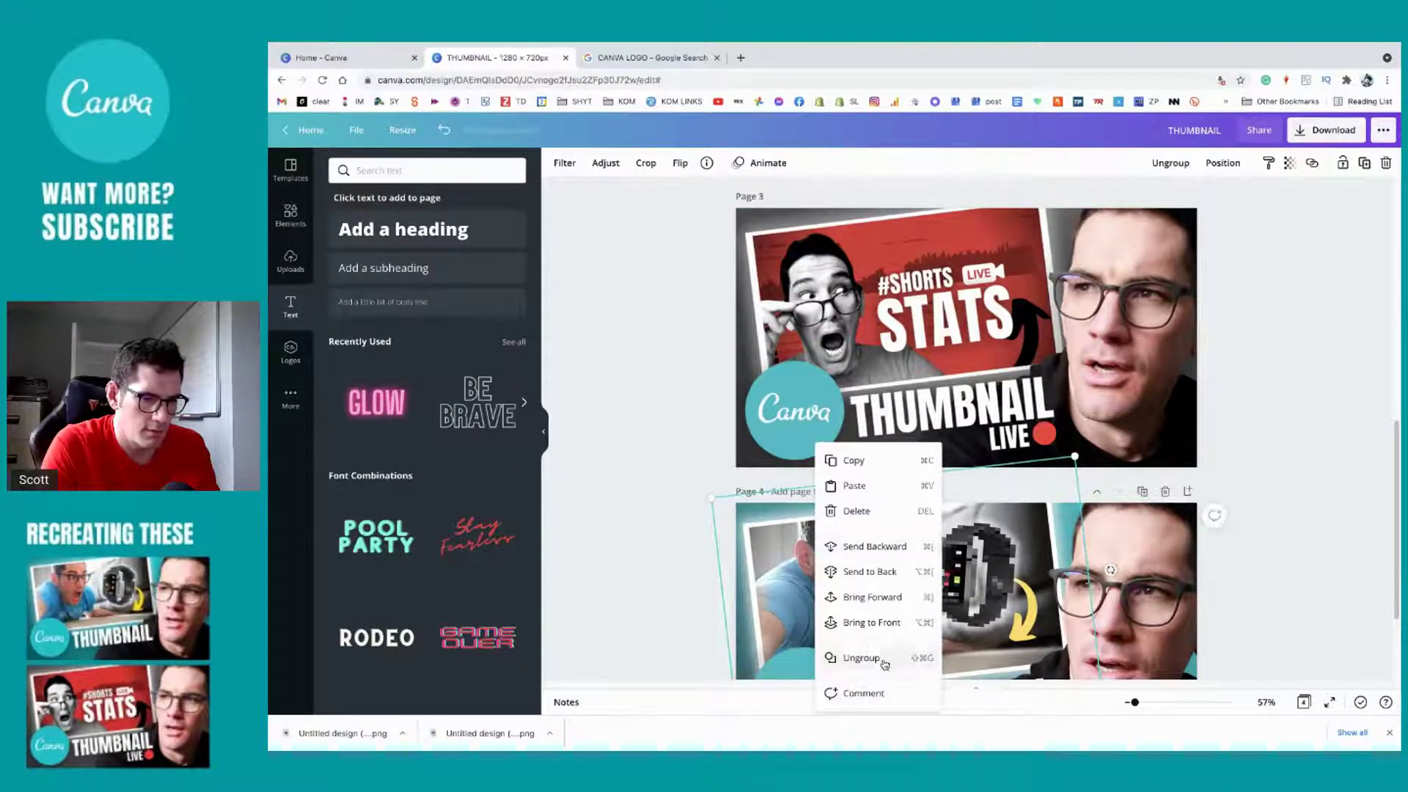
click(932, 657)
Step: Try to replace the tilted photo on page 4 with the uploaded #SHORTS STATS image
click(737, 572)
click(737, 572)
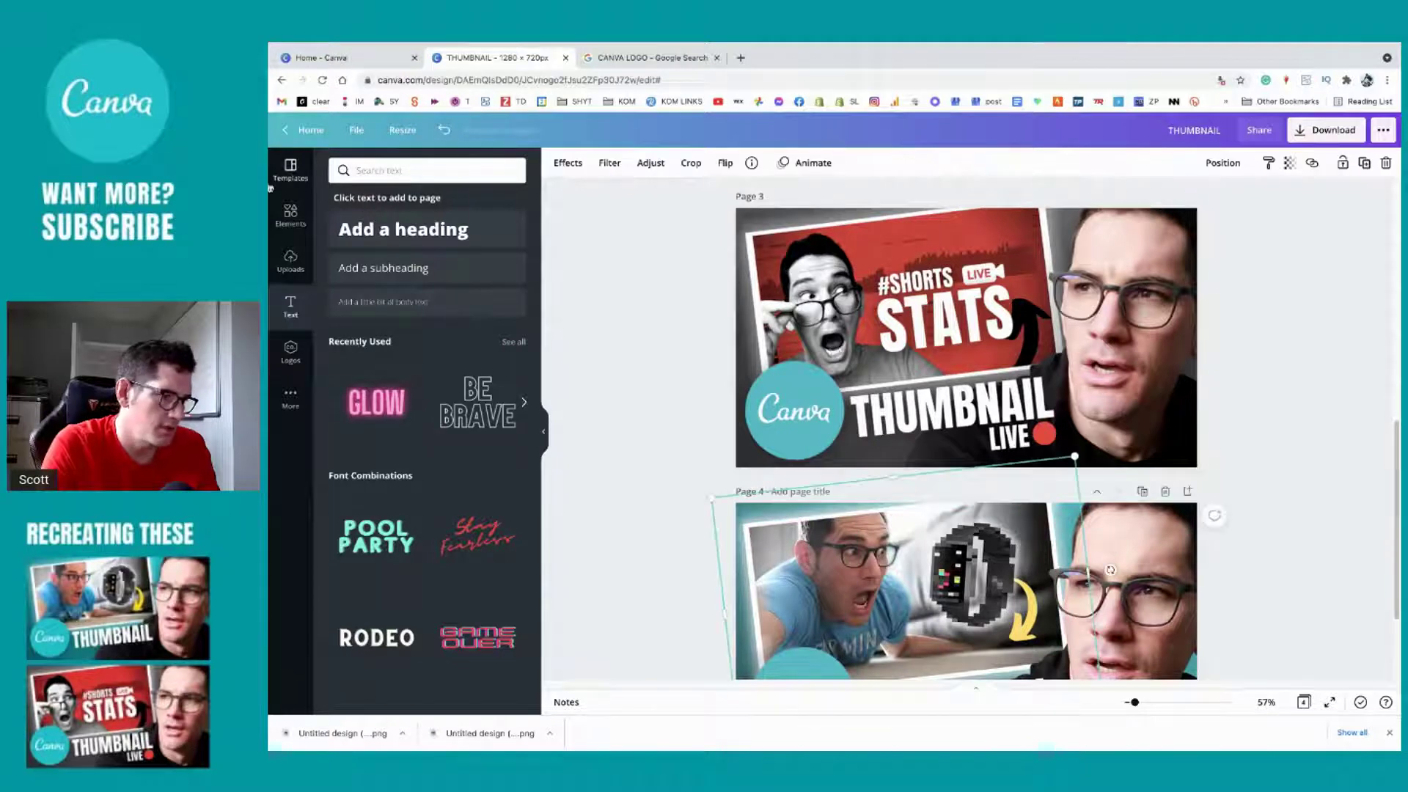
click(291, 264)
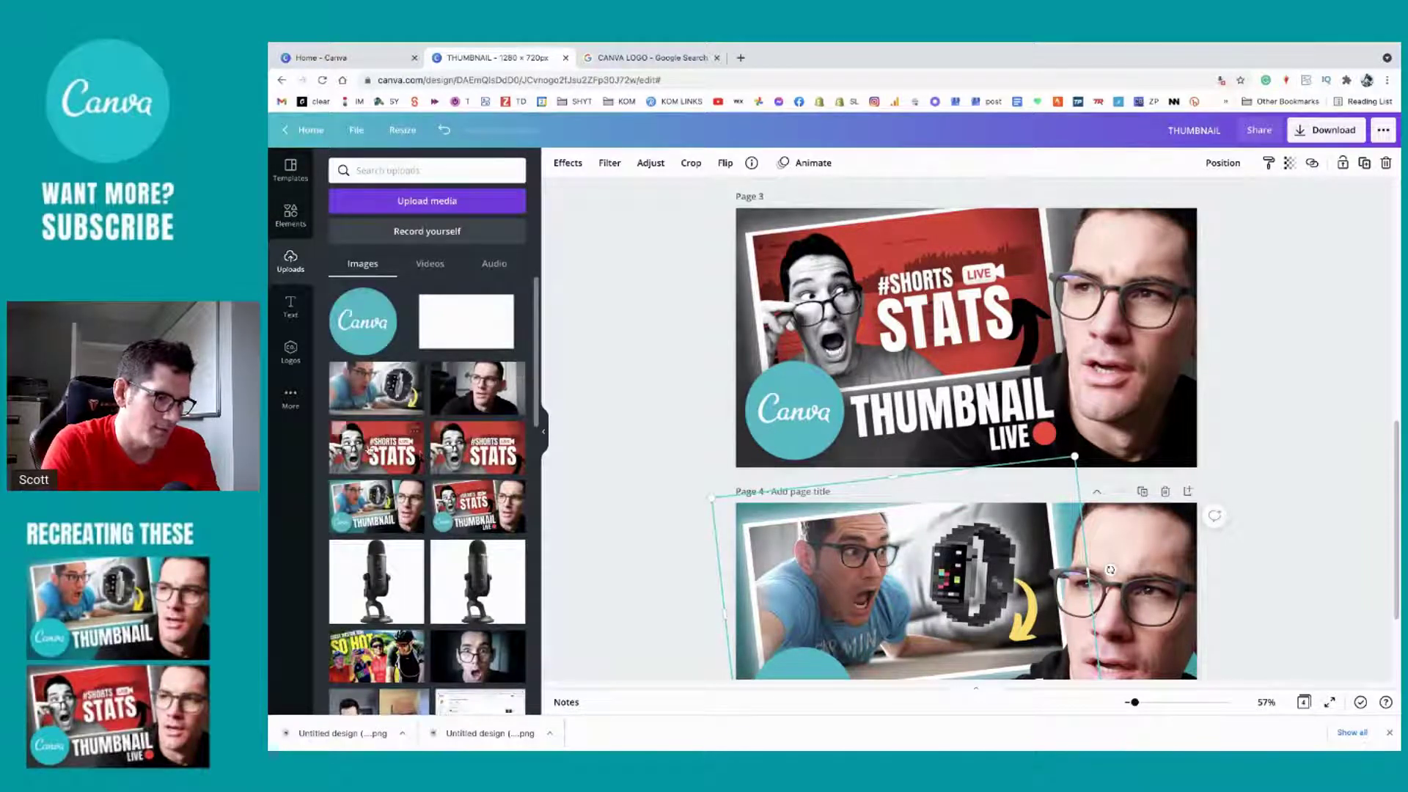
drag(389, 445, 734, 575)
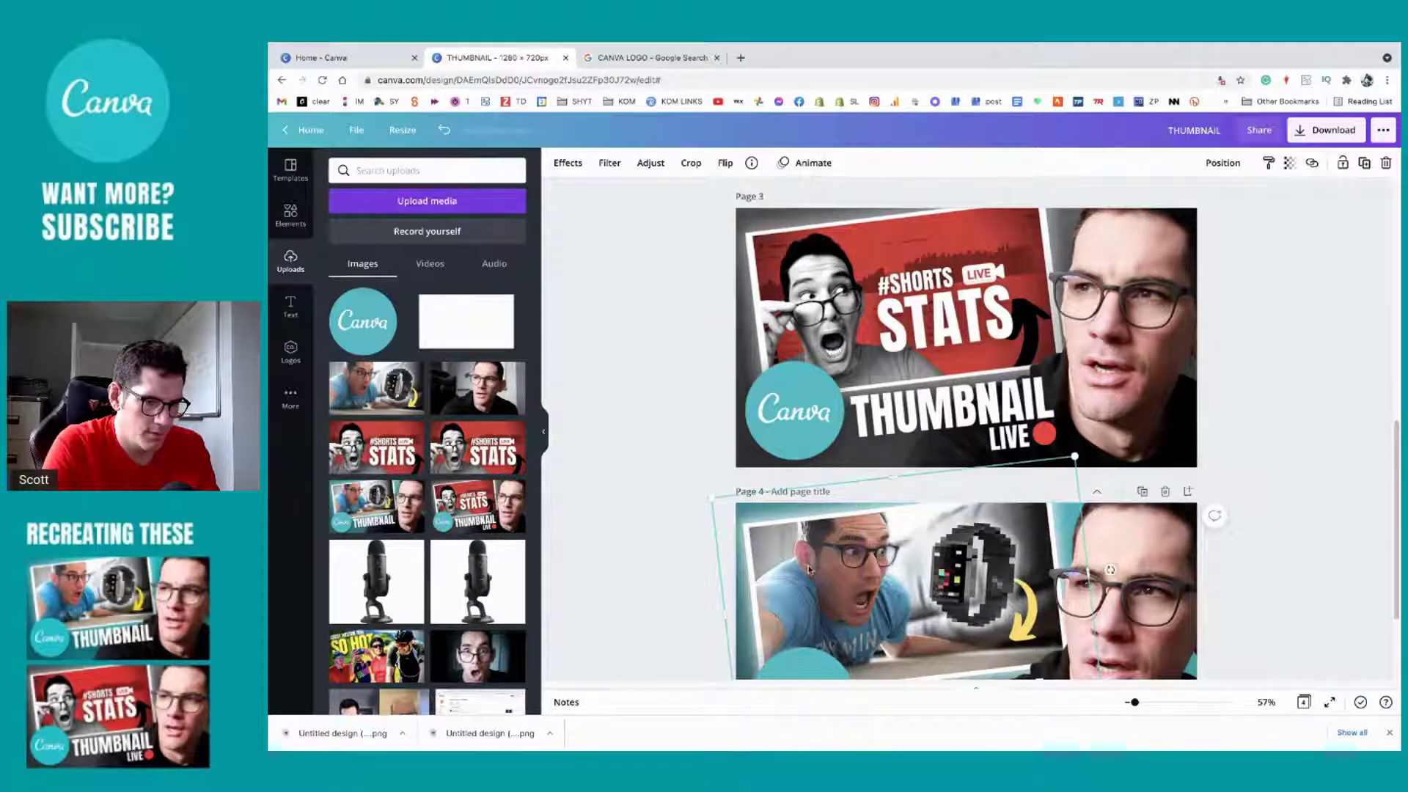
scroll(809, 569, down, 2)
drag(821, 551, 866, 526)
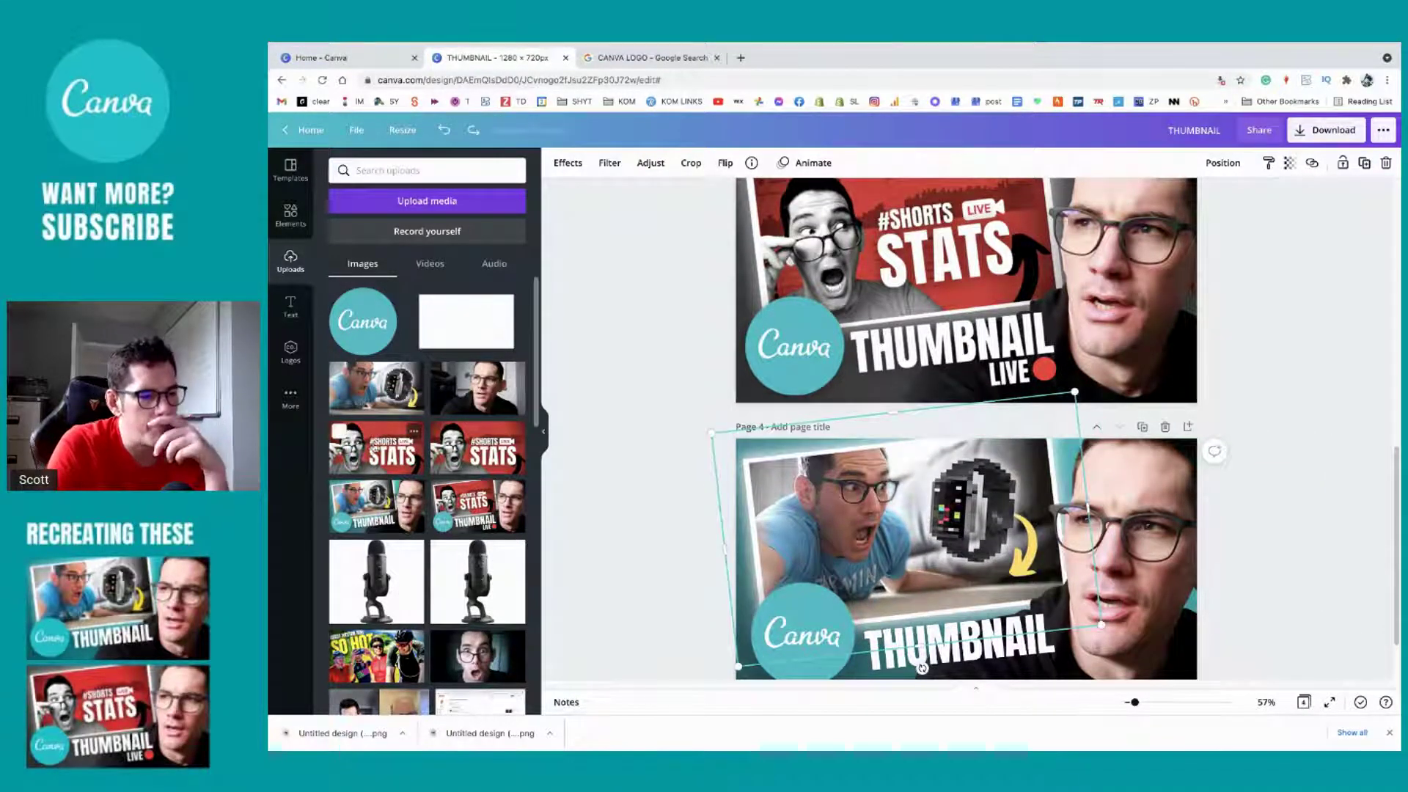
Step: Add the #SHORTS STATS image to page 4 as a separate picture and delete it again
click(376, 449)
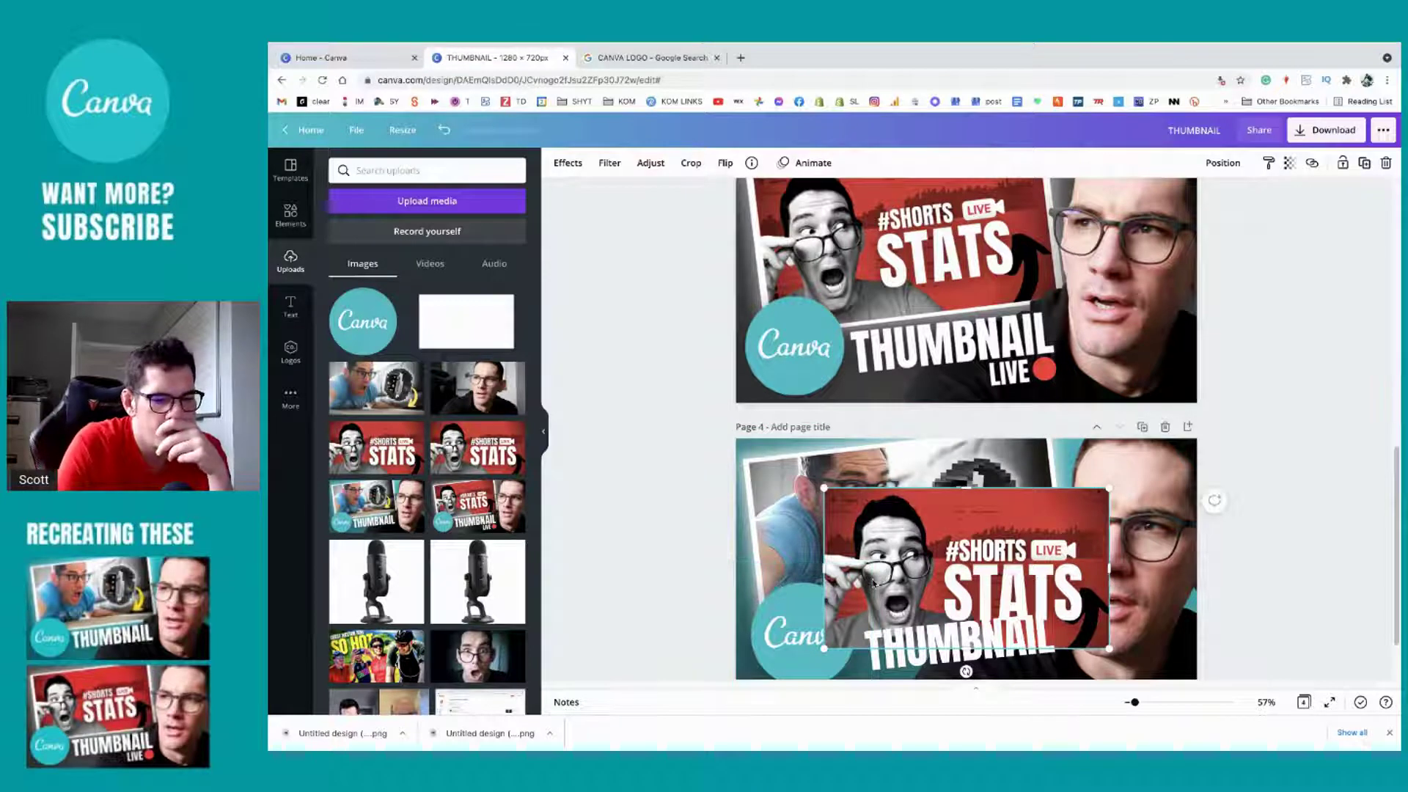
key(Delete)
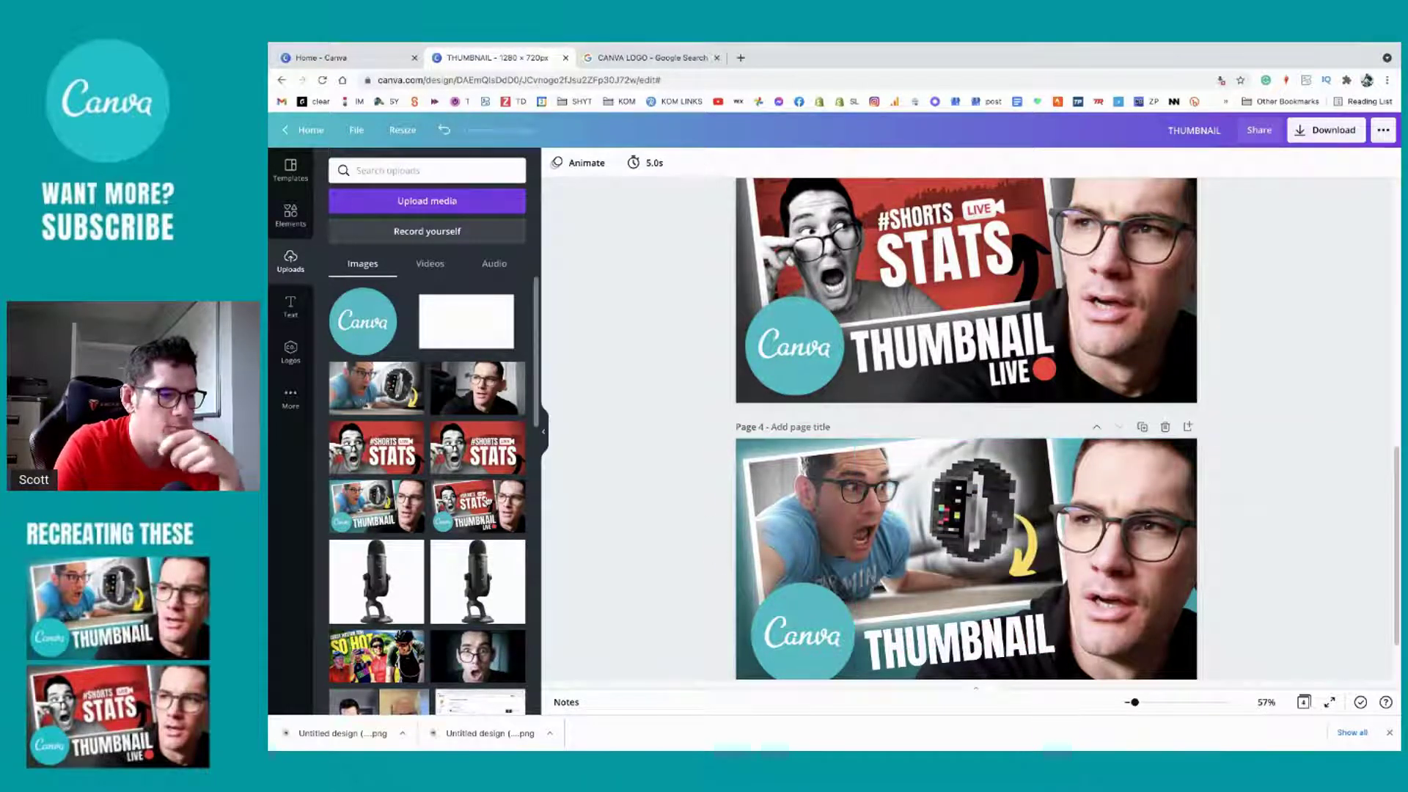
drag(376, 448, 407, 477)
click(808, 503)
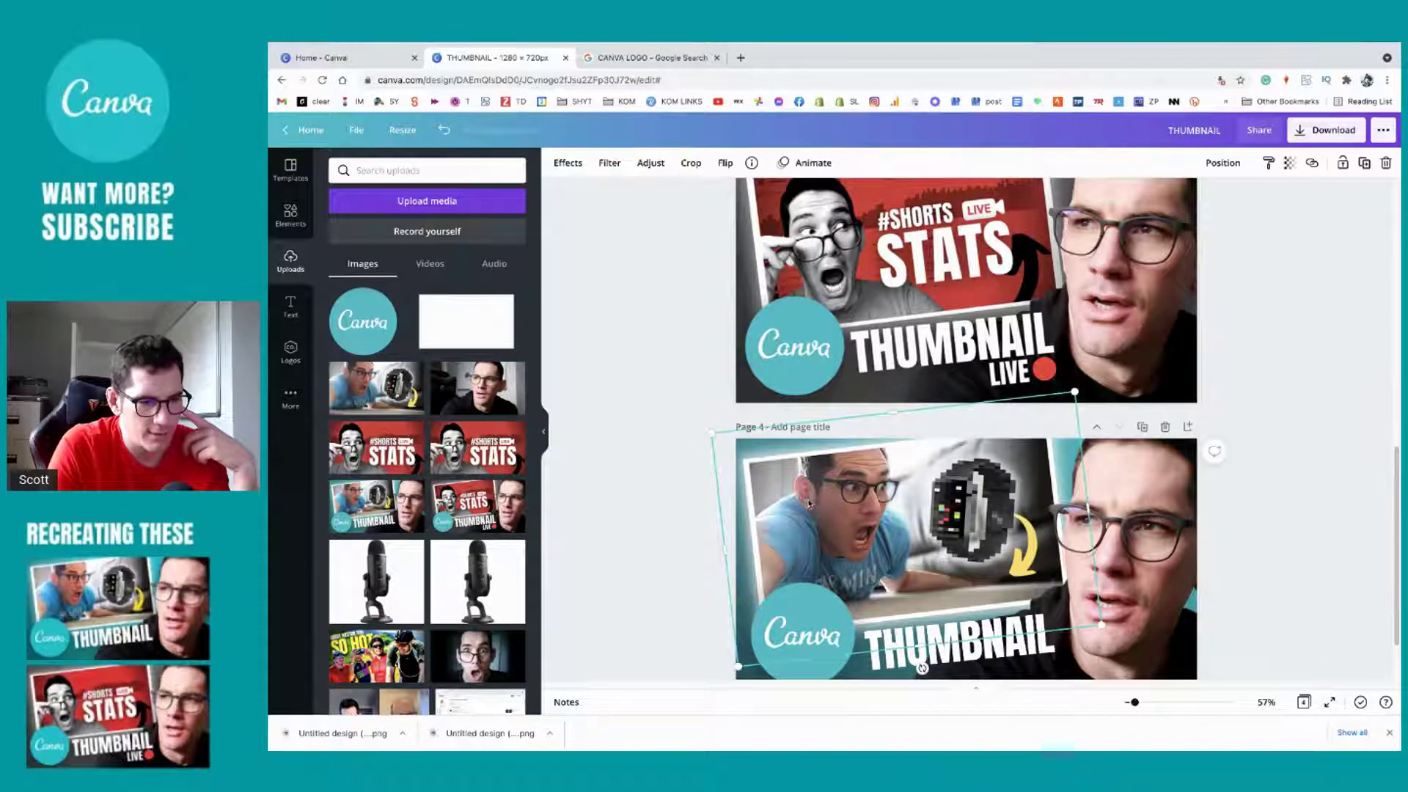
Step: Shift the tilted photo away from its white frame on page 4 and put it back
drag(809, 503, 875, 484)
click(759, 475)
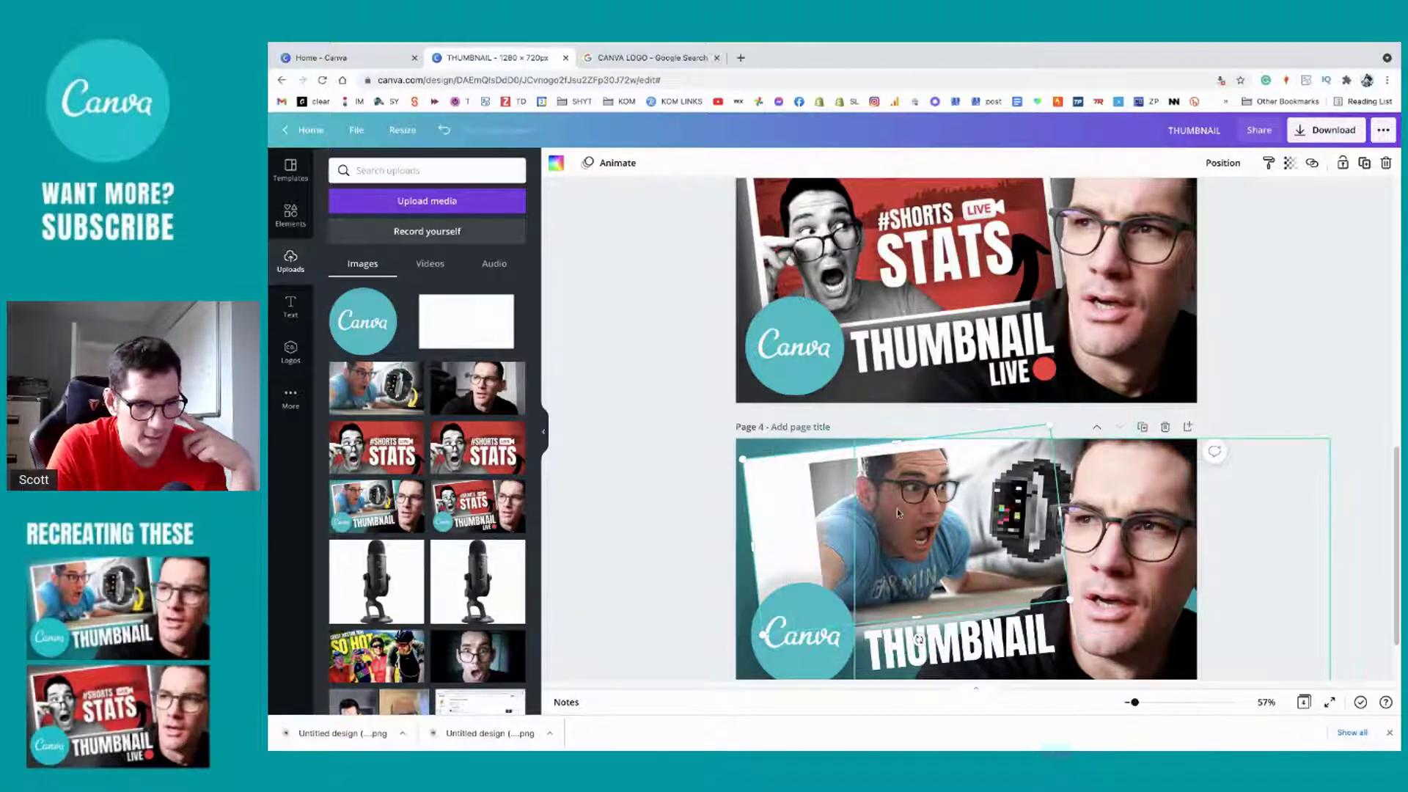
drag(839, 502, 781, 500)
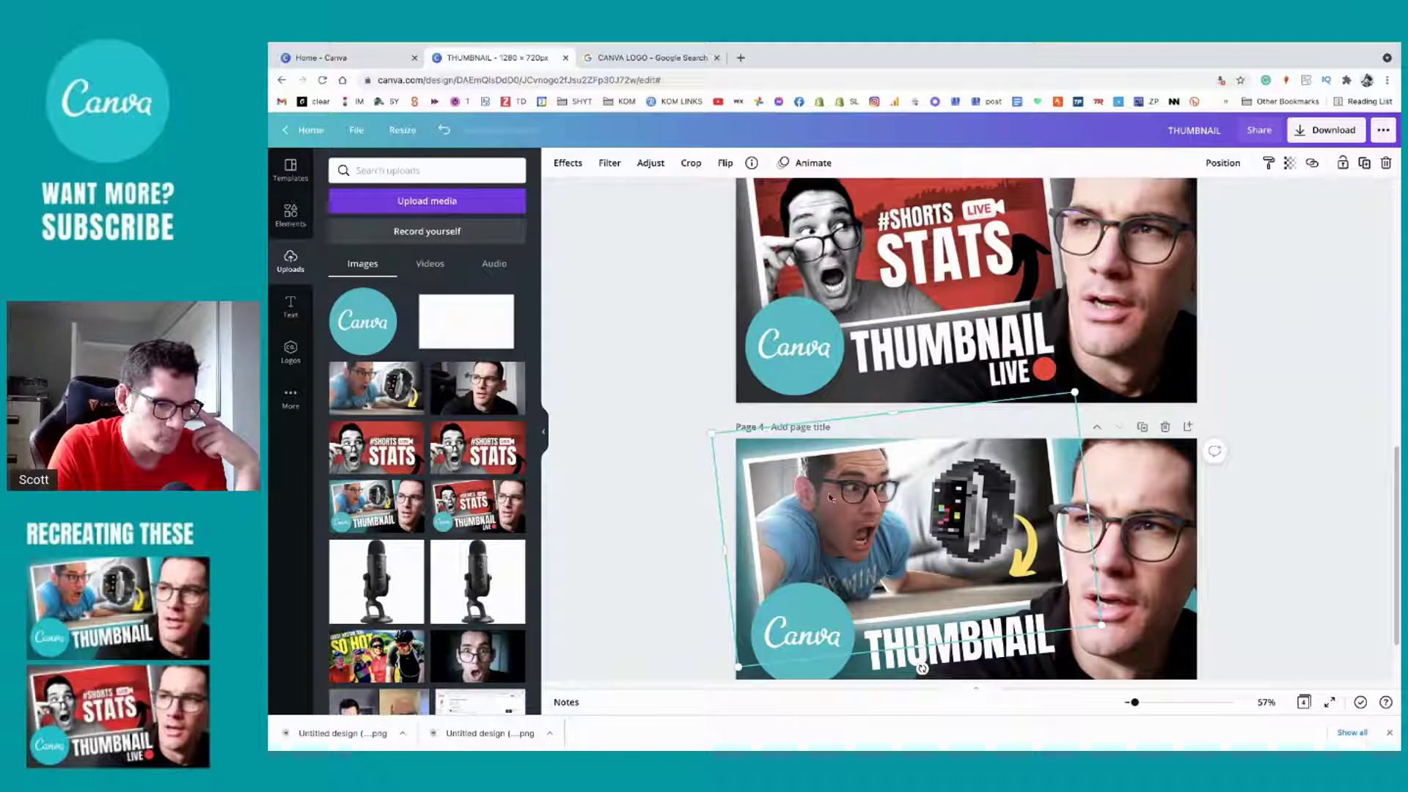
Step: Swap the #SHORTS STATS upload into the tilted photo on page 4 and undo the replacement
drag(375, 447, 528, 513)
scroll(843, 514, down, 1)
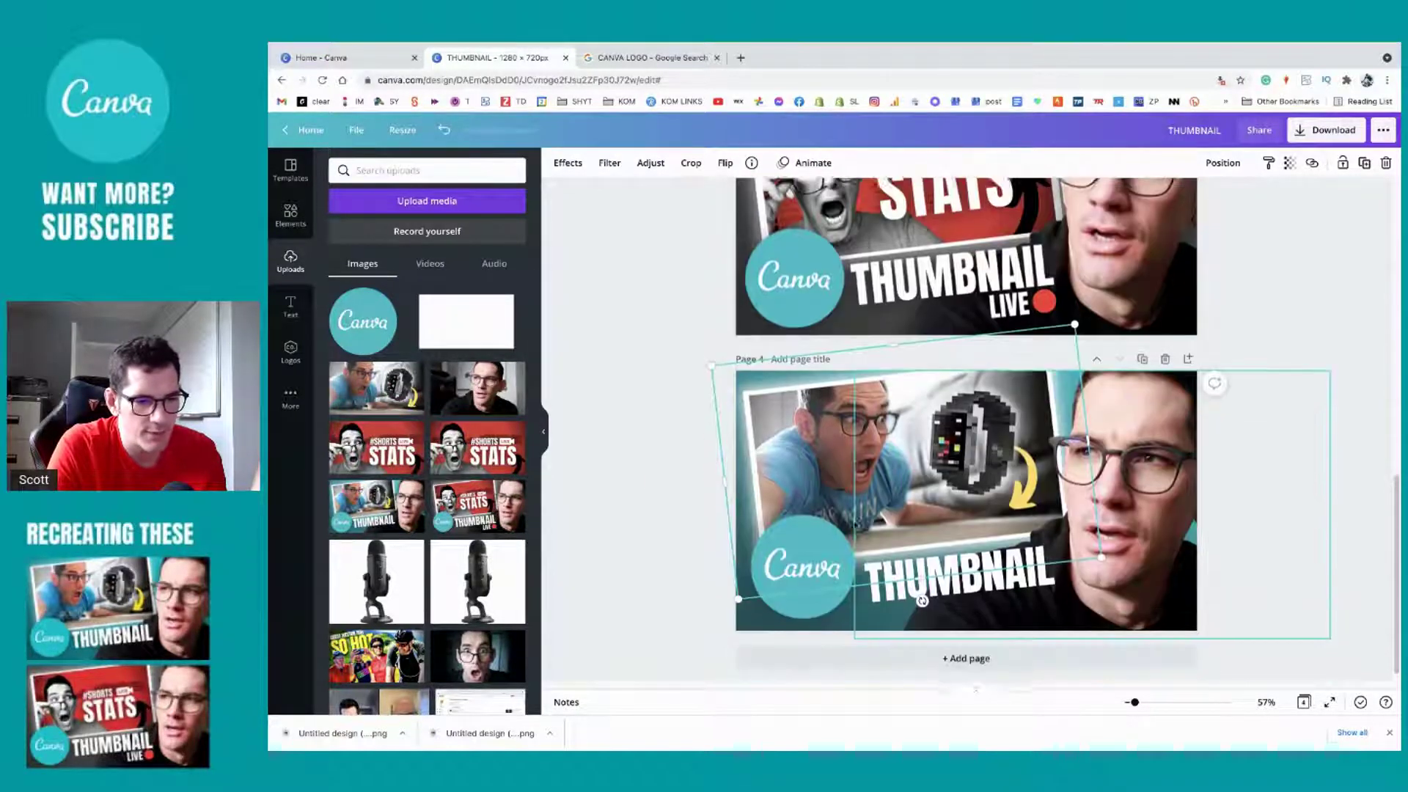
drag(375, 448, 834, 447)
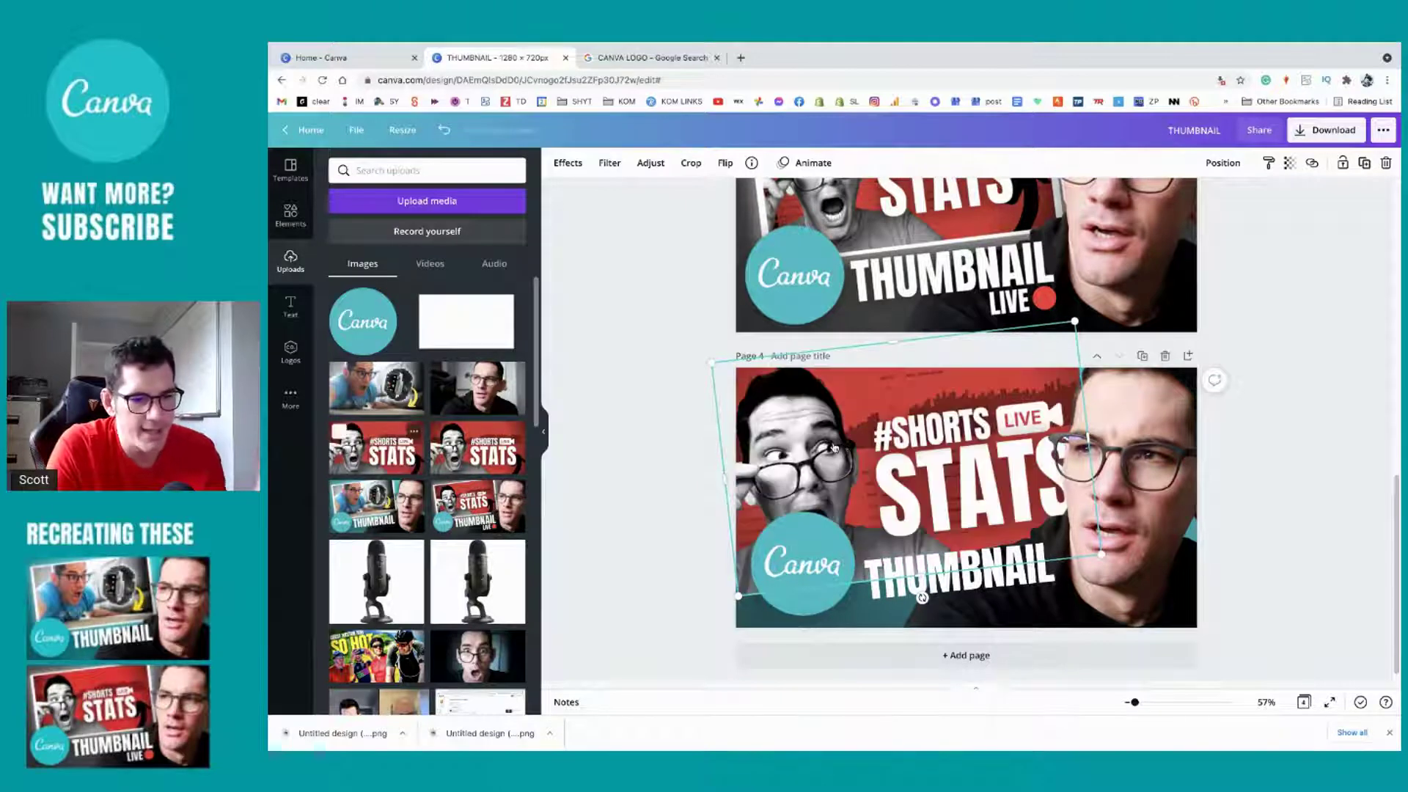
key(ctrl+z)
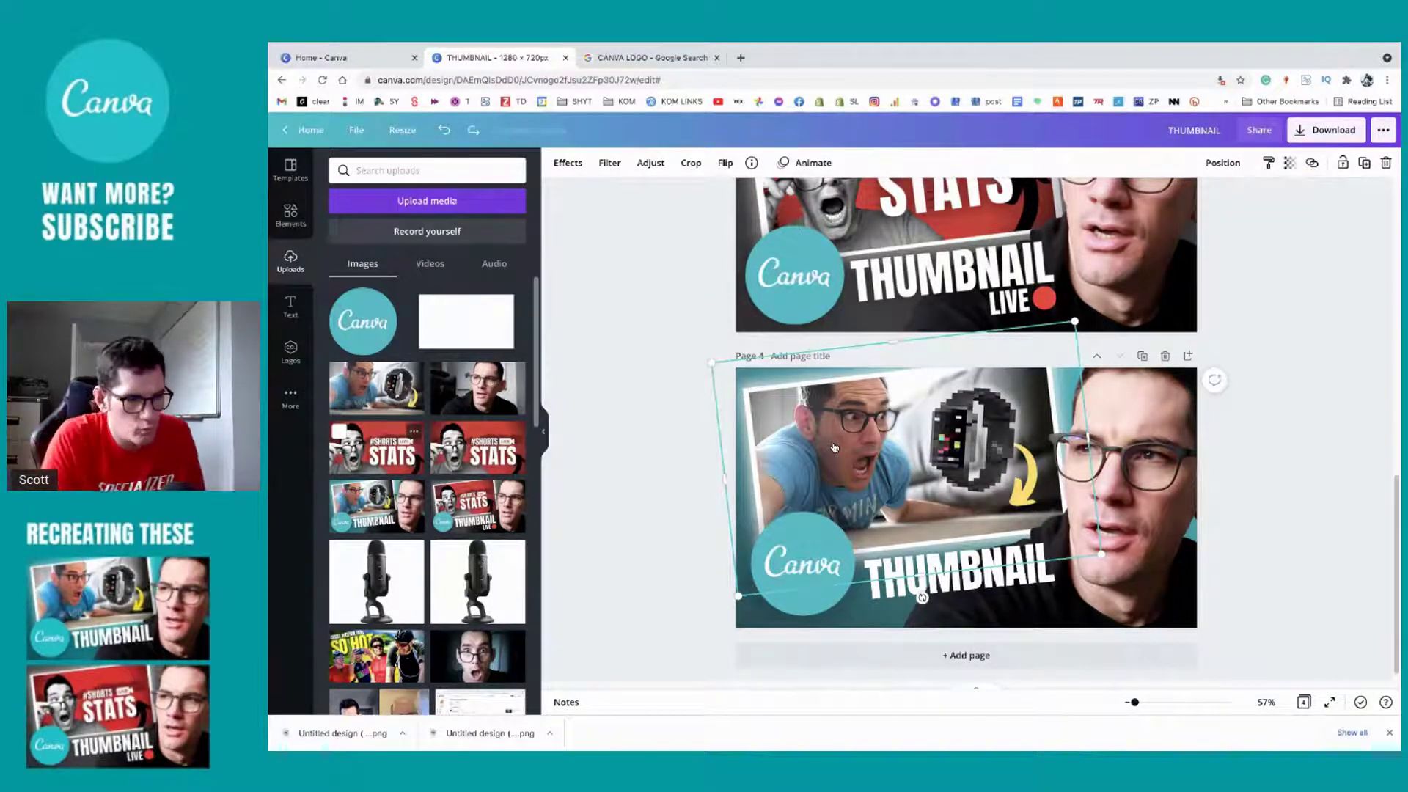
scroll(782, 429, up, 3)
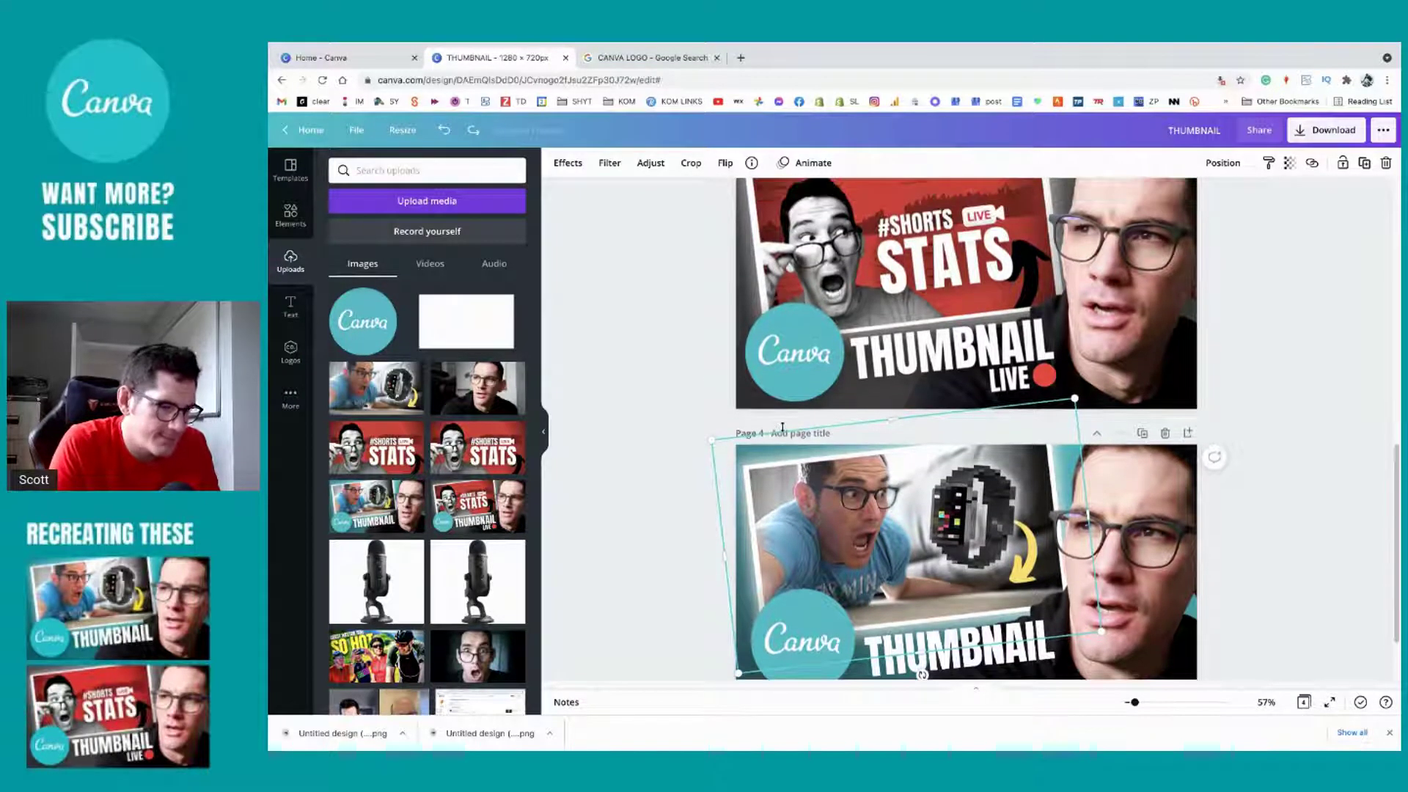
scroll(783, 428, down, 2)
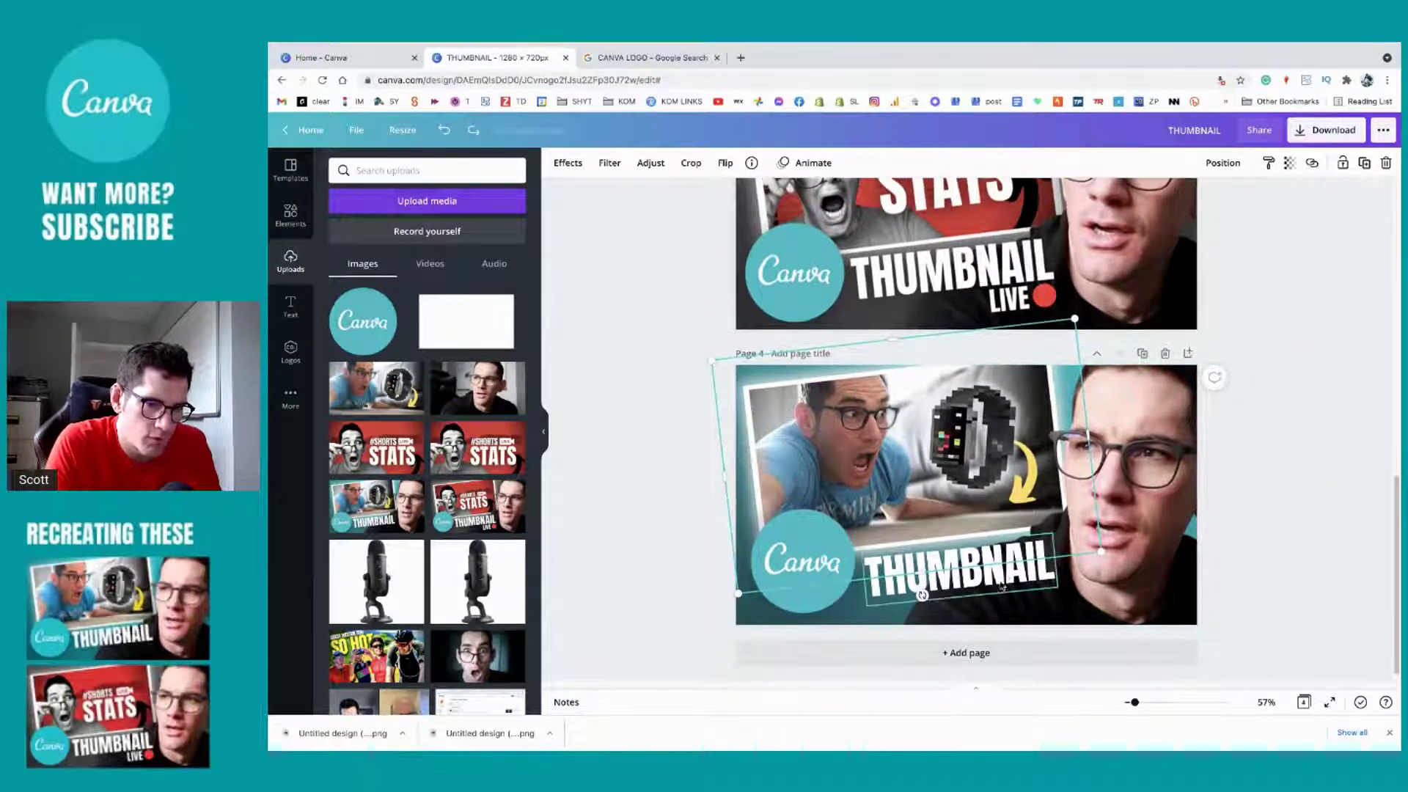
Step: Place a smaller copy of the THUMBNAIL heading beneath the original on page 4 and change its text to LIVE
click(1019, 583)
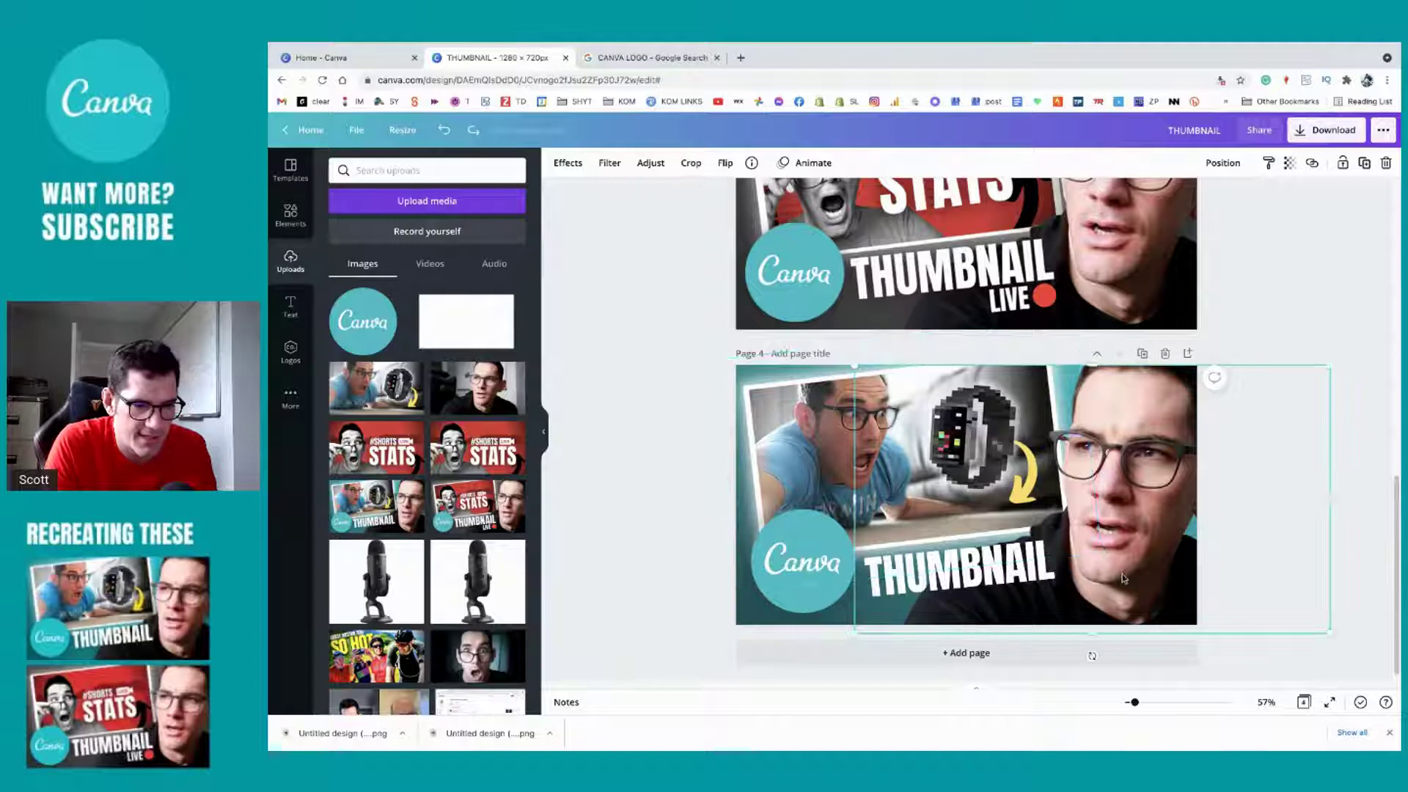
double_click(1027, 577)
mouse_move(1023, 583)
mouse_down()
mouse_move(1019, 610)
mouse_move(964, 599)
mouse_move(1010, 605)
mouse_up()
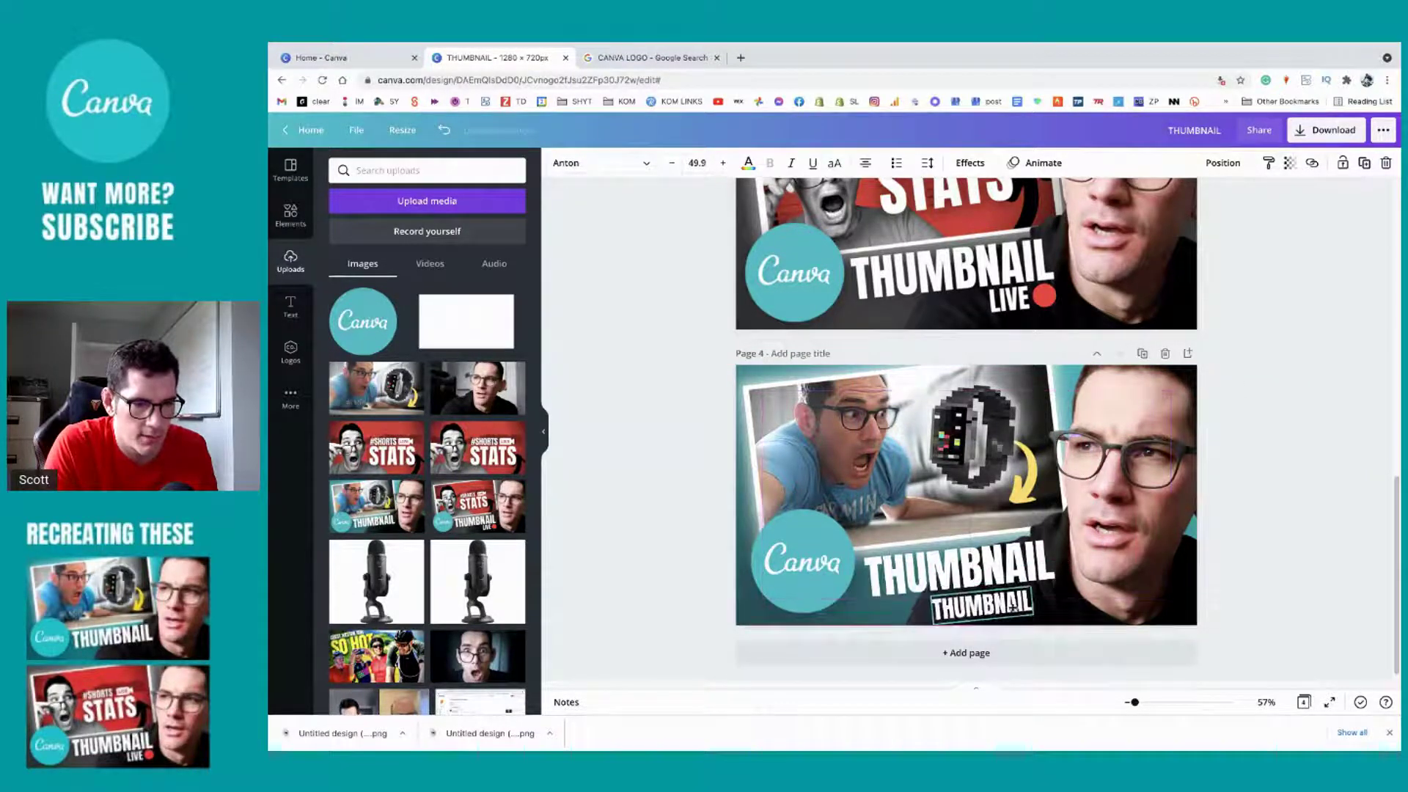
double_click(1012, 605)
text(LIVE)
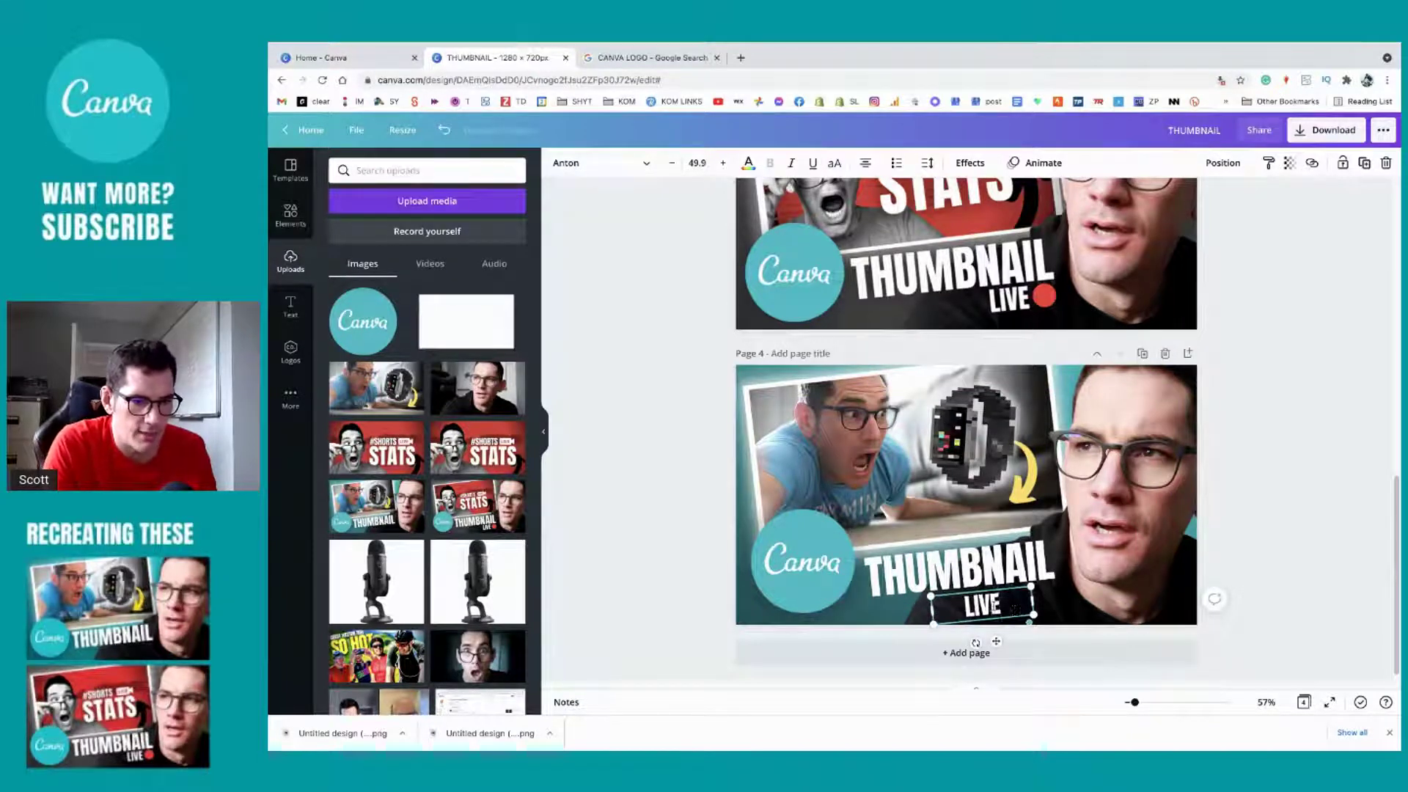
Step: Enlarge the LIVE text to size 62.4 and position it under the end of the THUMBNAIL heading
drag(1014, 609, 981, 602)
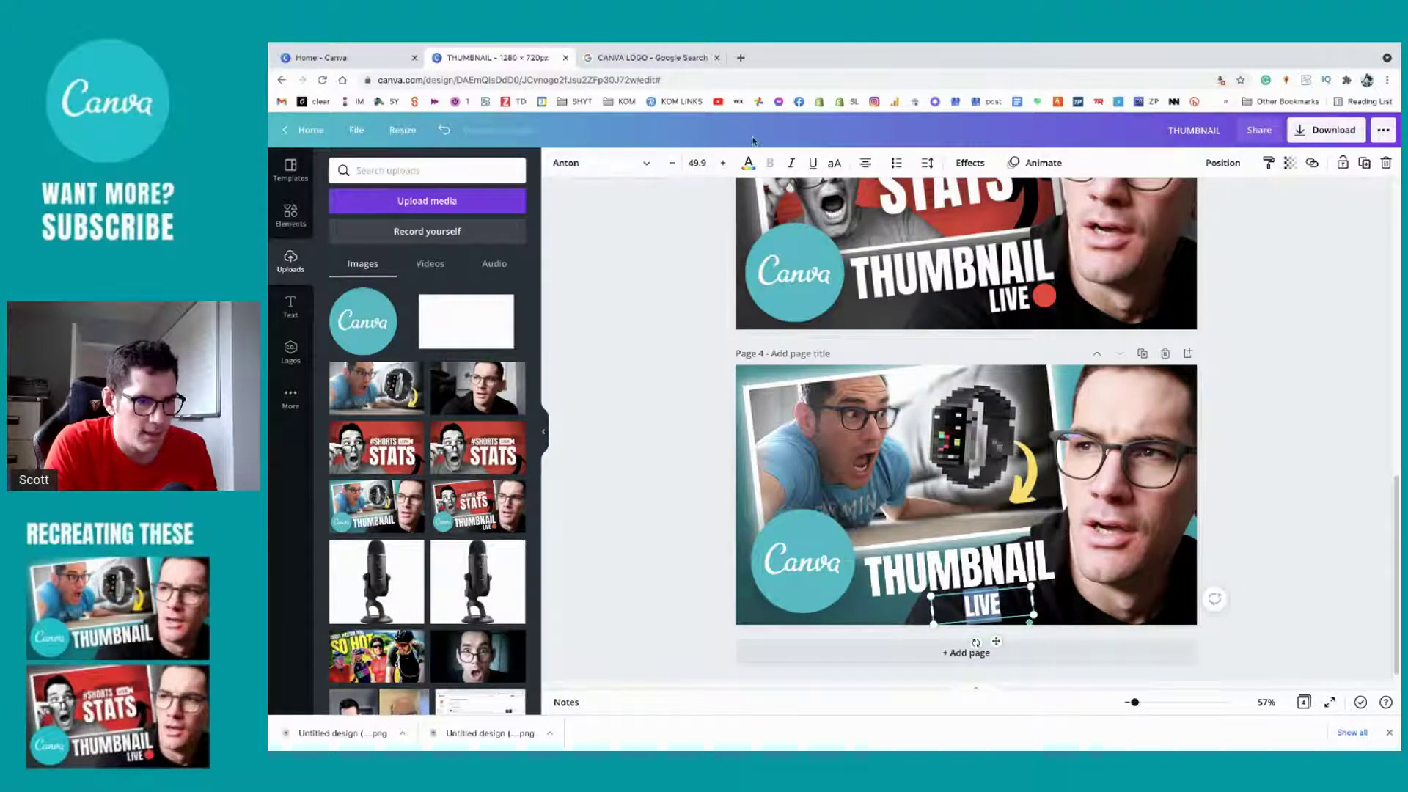
click(623, 163)
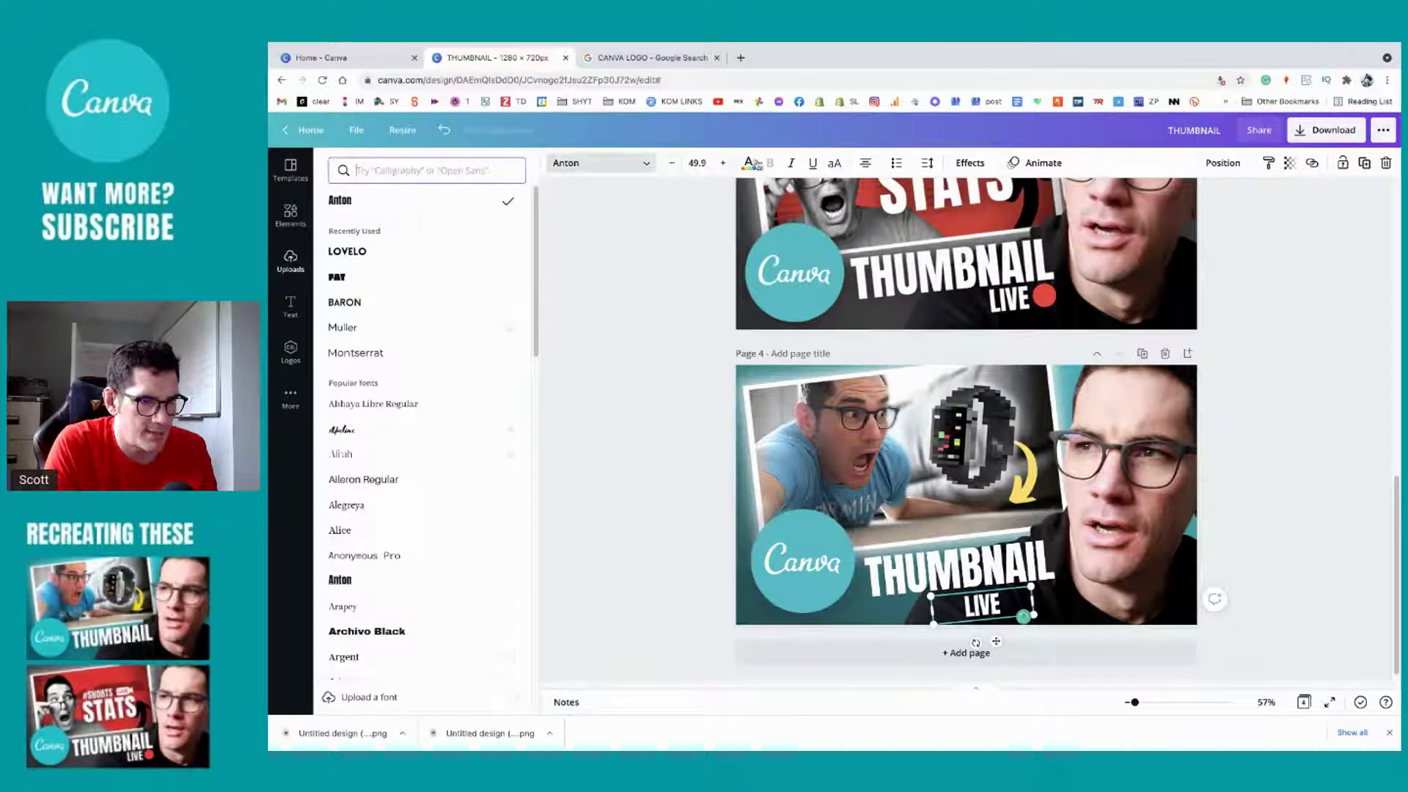
click(1078, 568)
mouse_move(987, 606)
mouse_down()
mouse_move(1078, 608)
mouse_move(1008, 605)
mouse_up()
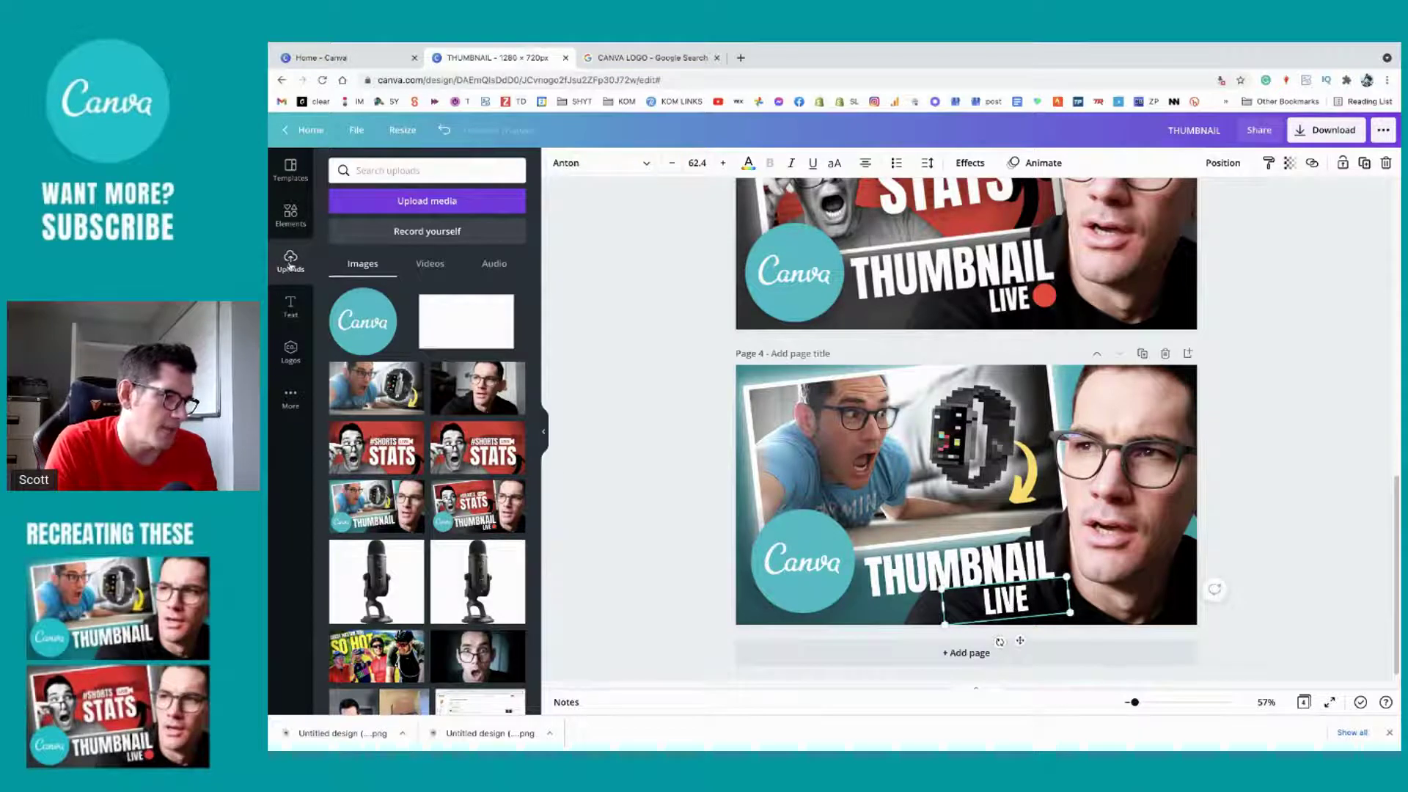
Step: Search the elements for CIRCLE and add the plain solid circle to page 4
click(290, 205)
click(383, 168)
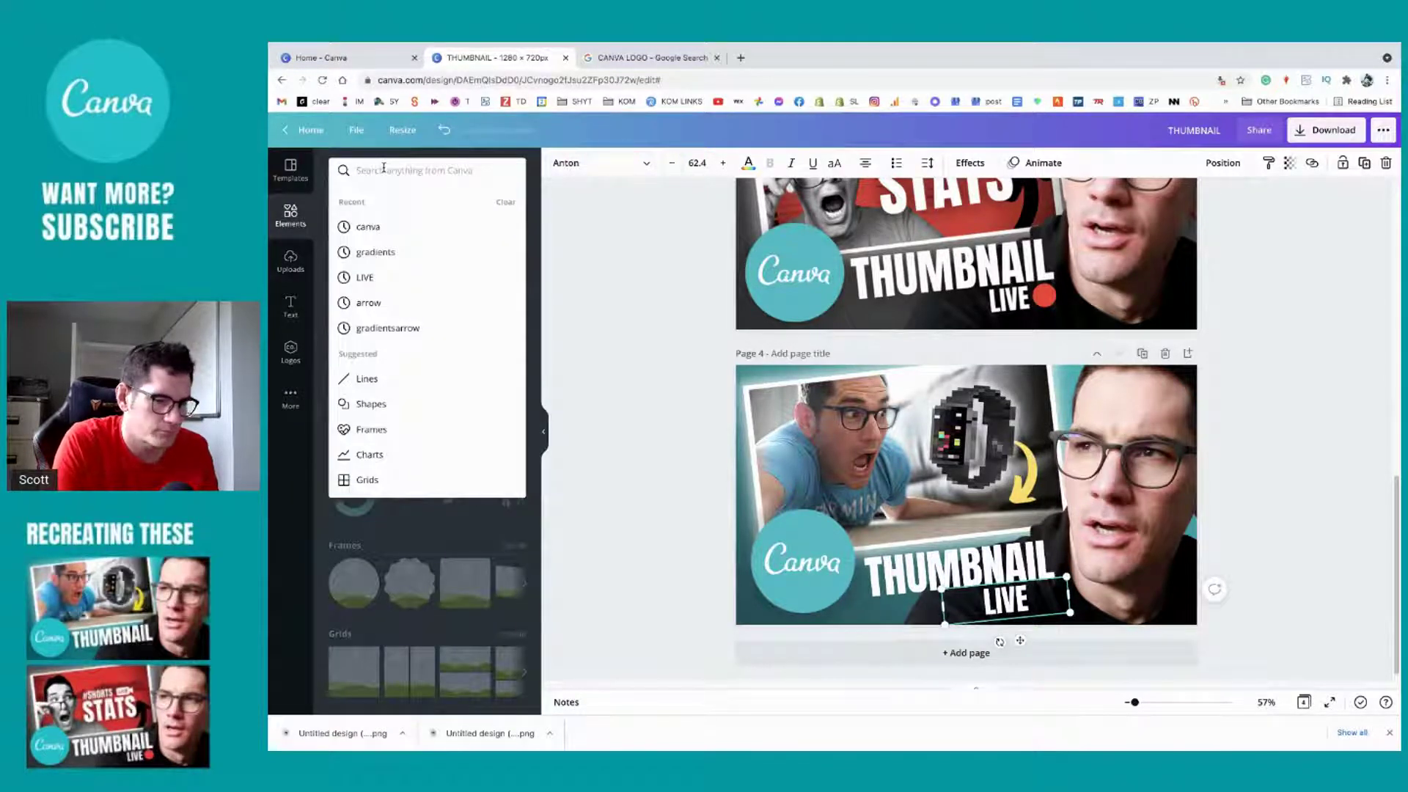
text(CIRCLE)
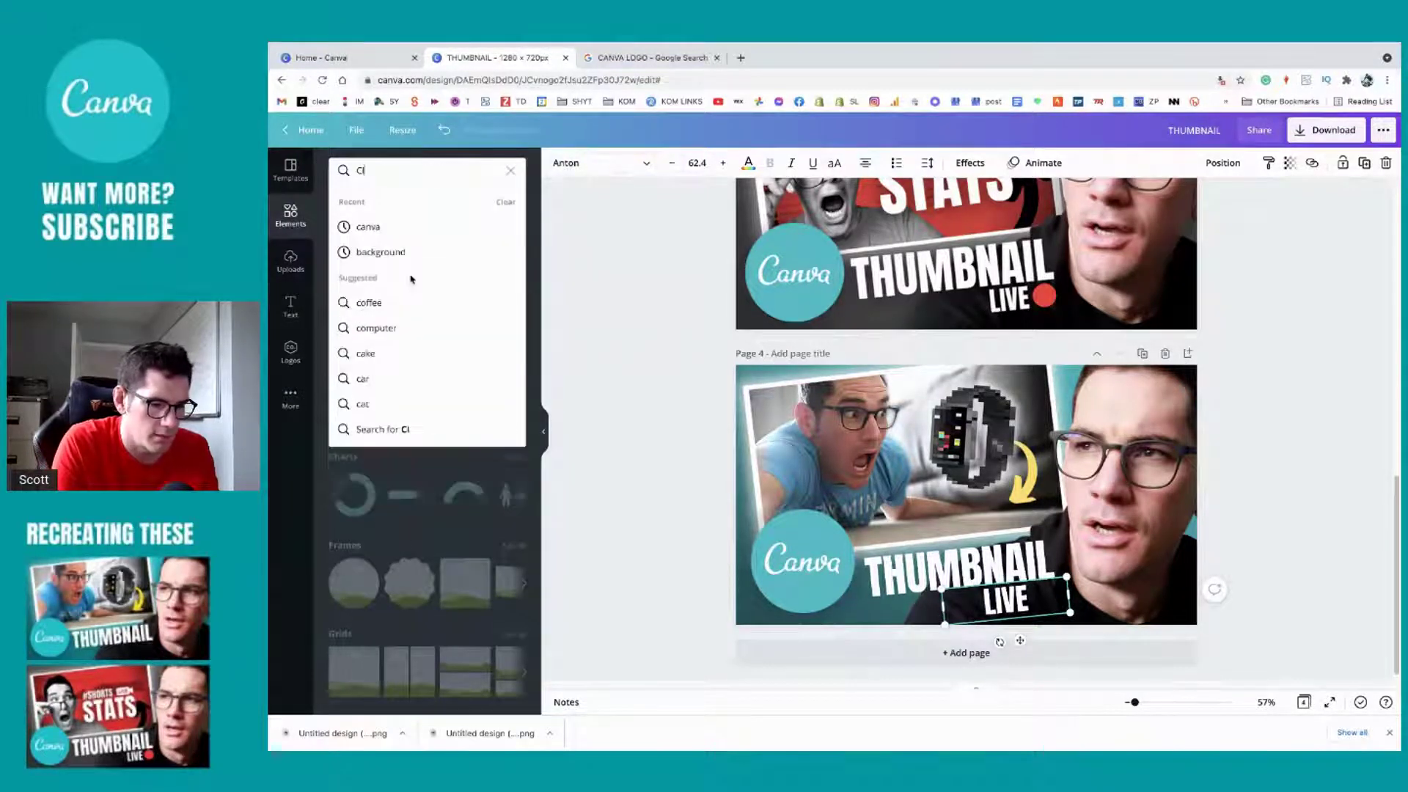
key(Return)
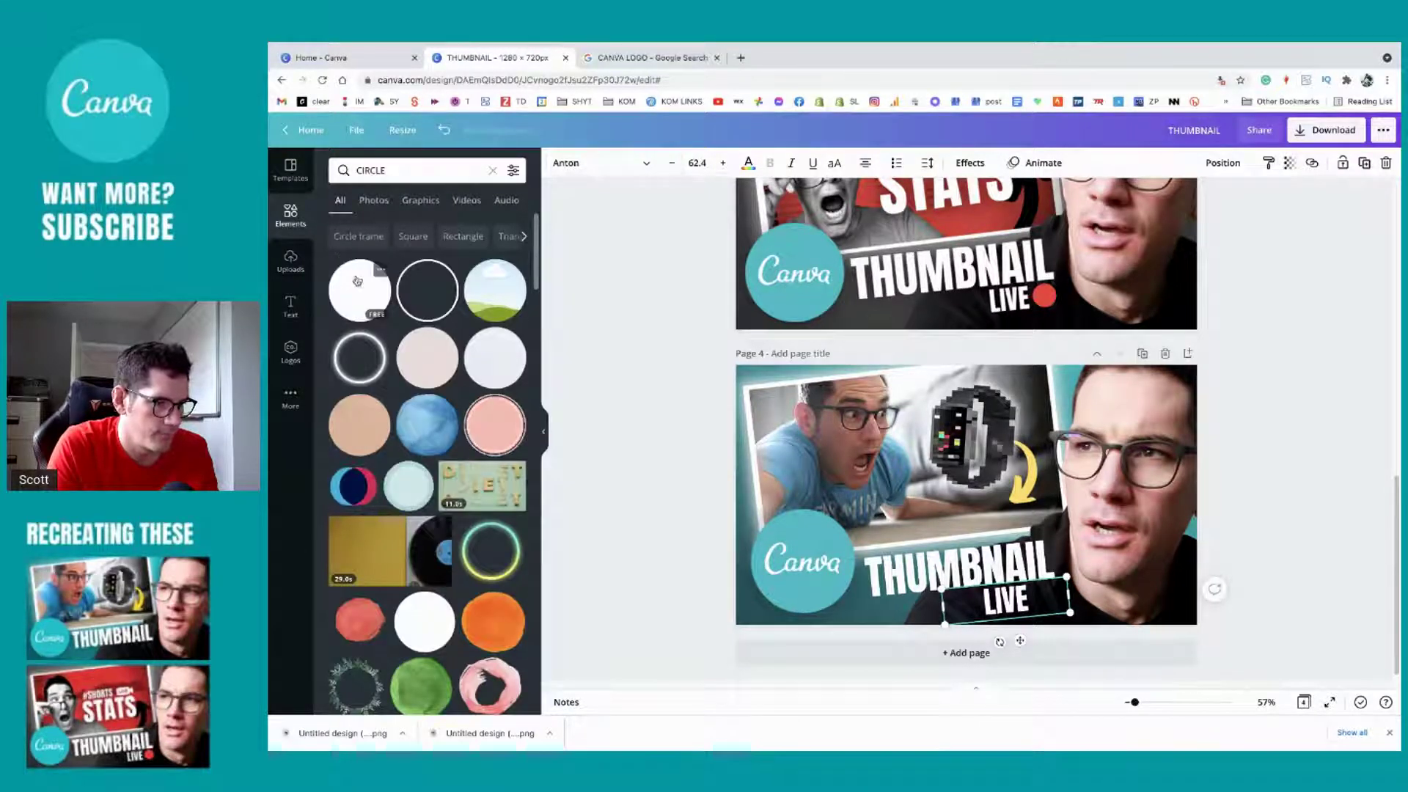
drag(368, 290, 1012, 536)
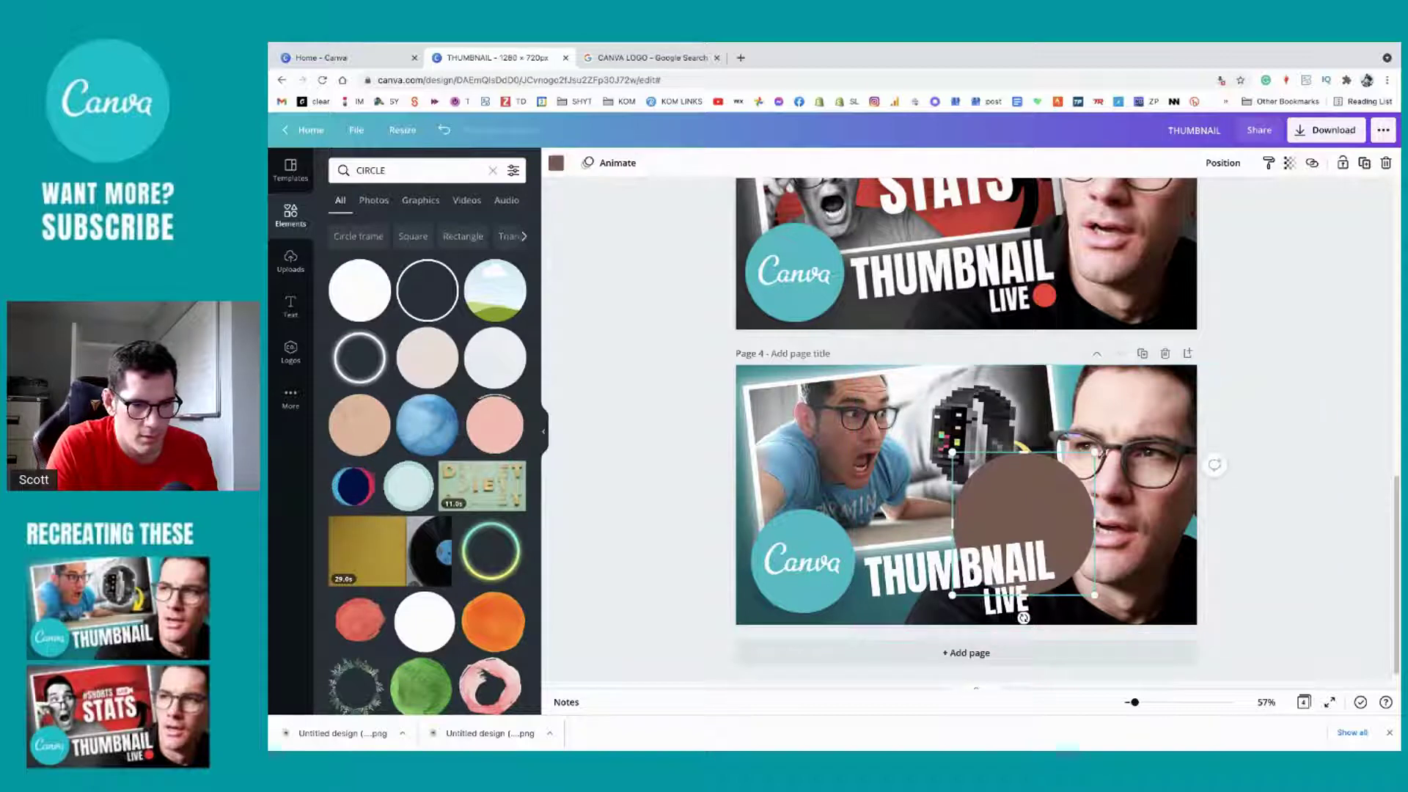
Step: Shrink the circle to about the height of the LIVE text and place it directly after the word
key(ctrl+bracketleft)
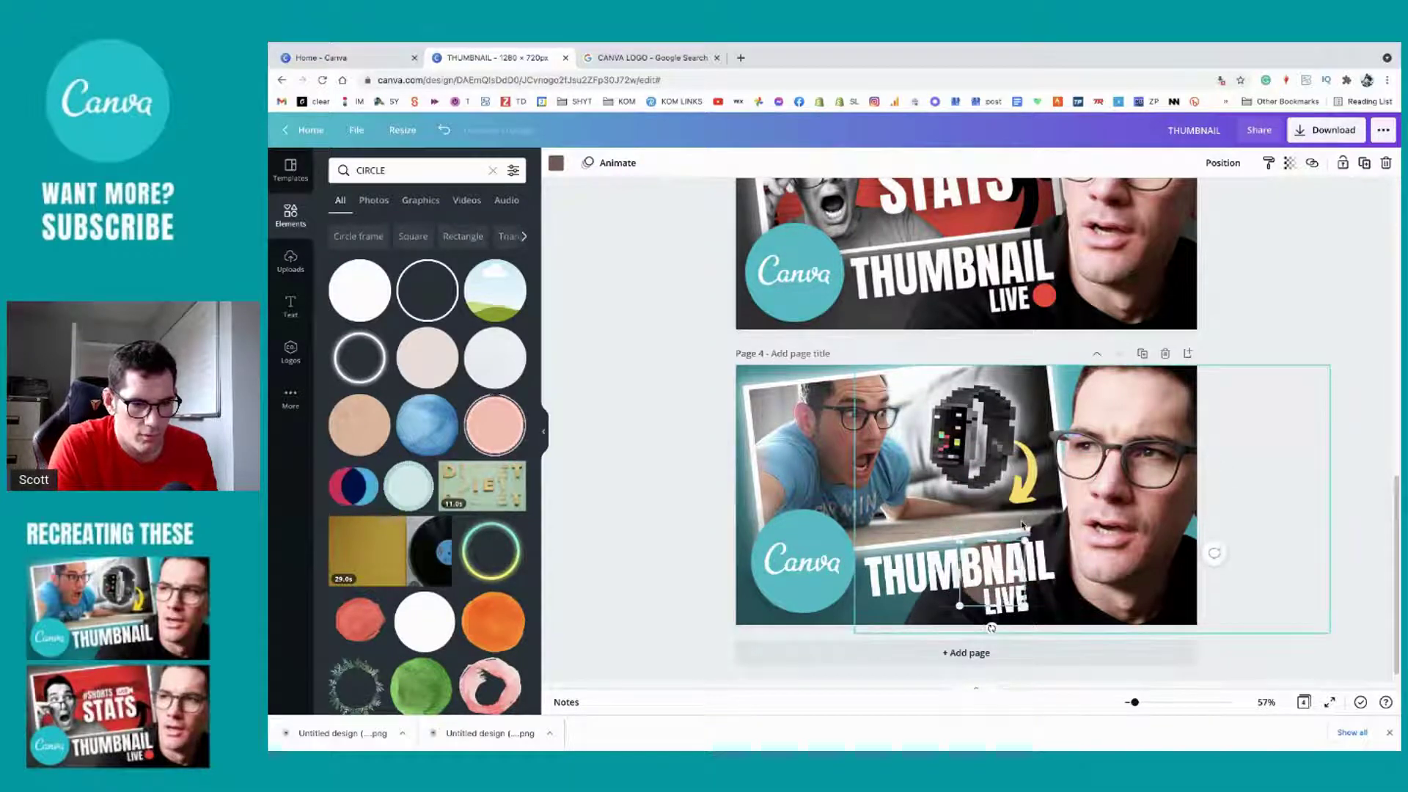
key(shift+Right)
key(shift+Right)
key(shift+Right)
key(shift+Right)
key(shift+Right)
key(shift+Right)
key(shift+Right)
key(shift+Right)
key(shift+Right)
key(shift+Right)
key(shift+Right)
key(shift+Down)
key(shift+Down)
key(shift+Down)
key(shift+Down)
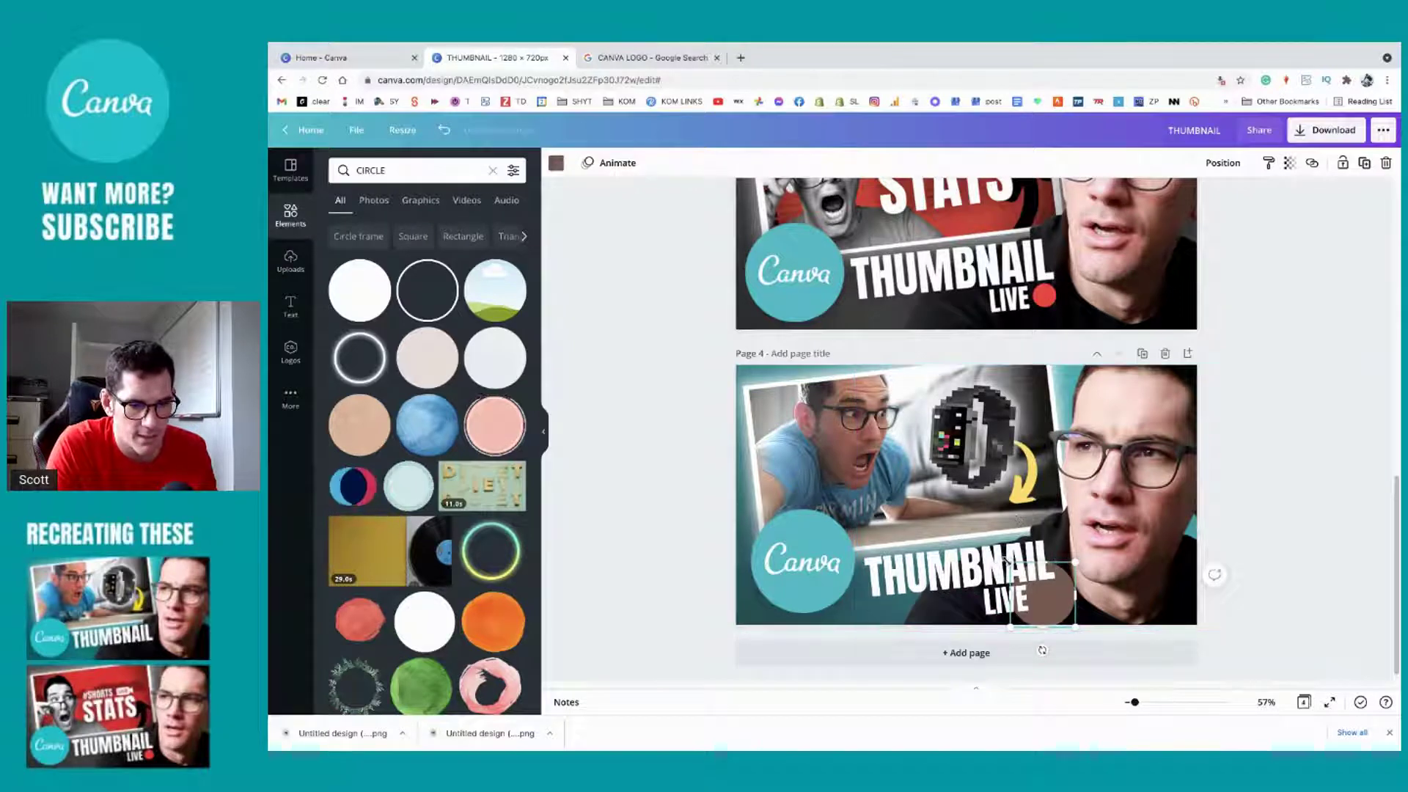
drag(1011, 563, 1053, 612)
Step: Tighten the LIVE text box around its word and scale the text down to about size 54.5
click(1112, 586)
click(1008, 600)
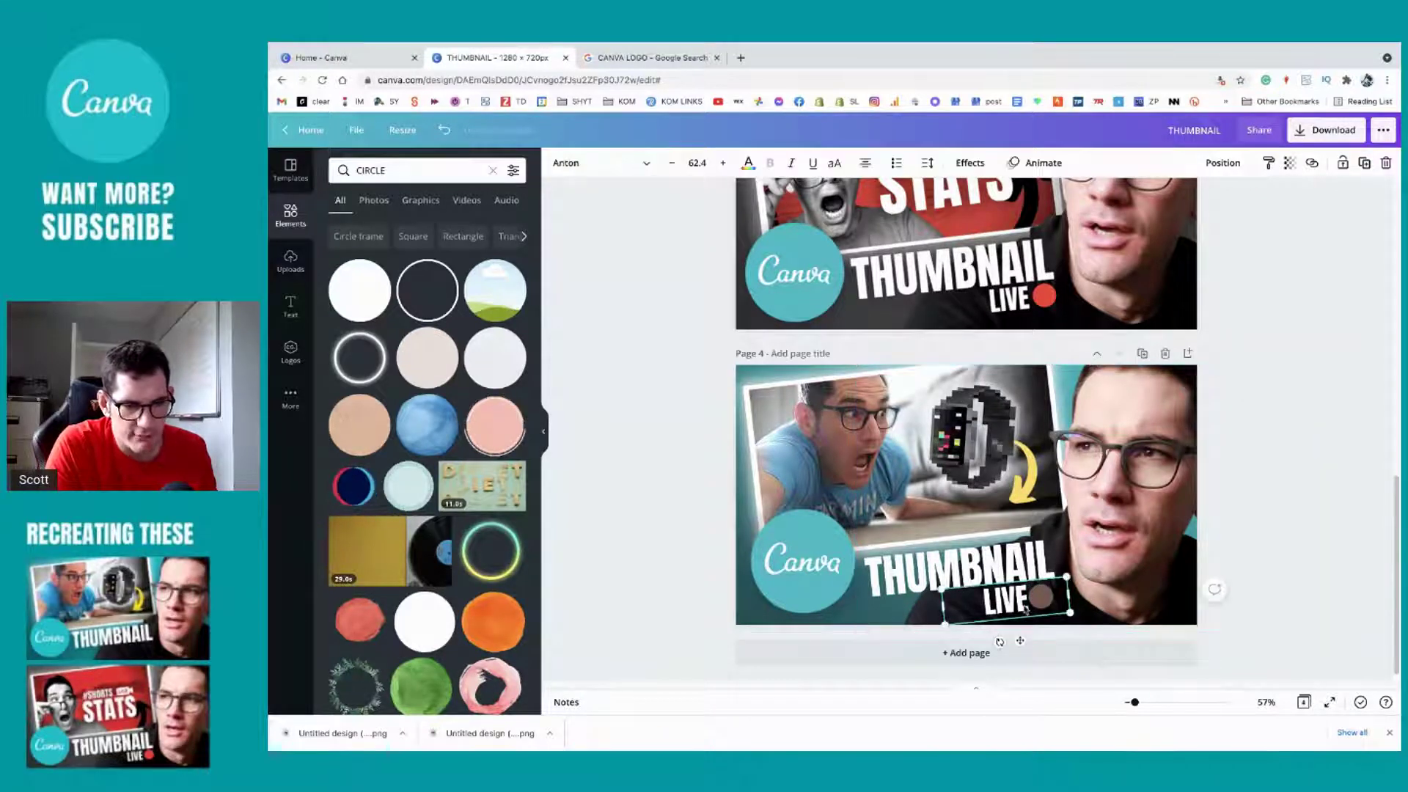
drag(1067, 594, 998, 609)
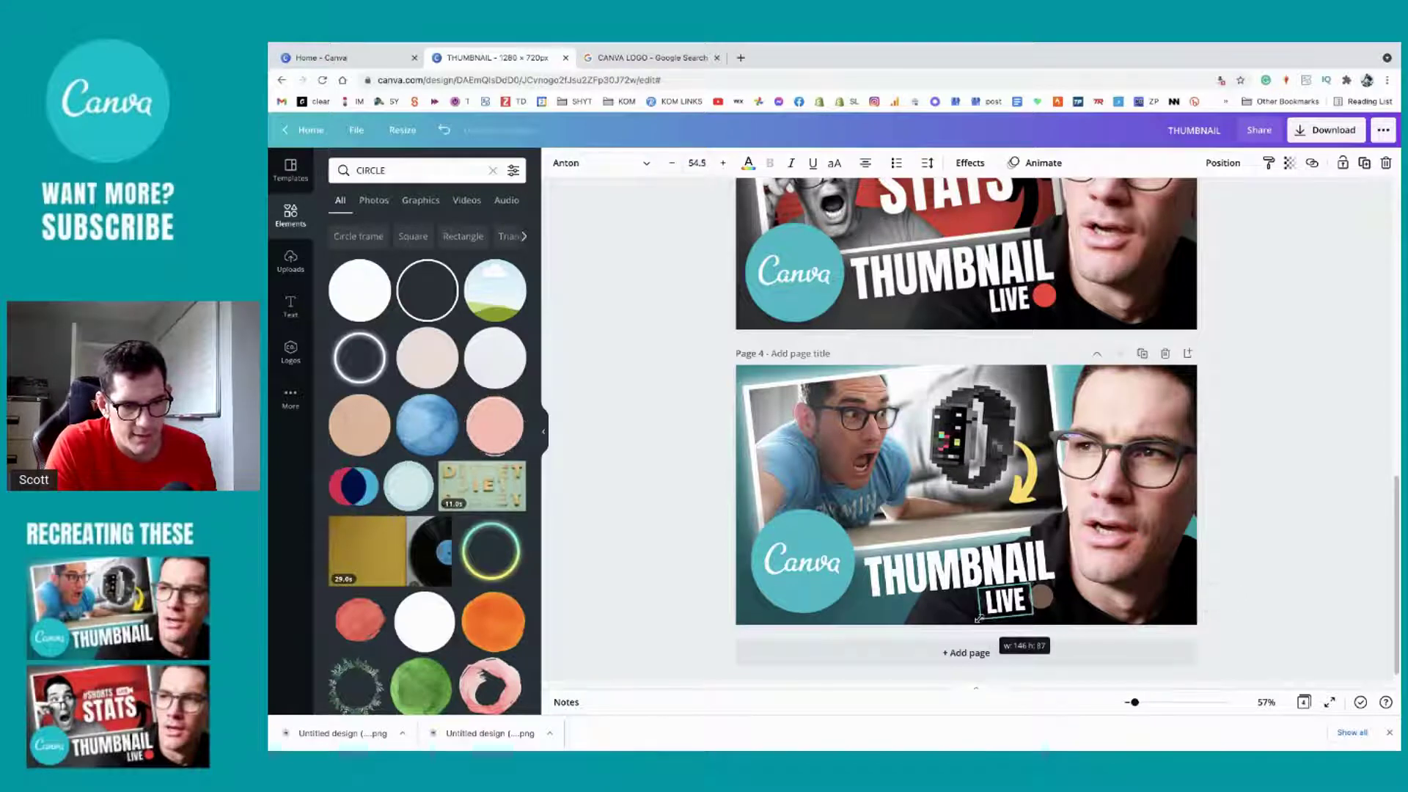
Step: Recolour the circle beside LIVE with the custom red #ED1D1D
click(1045, 596)
click(1045, 595)
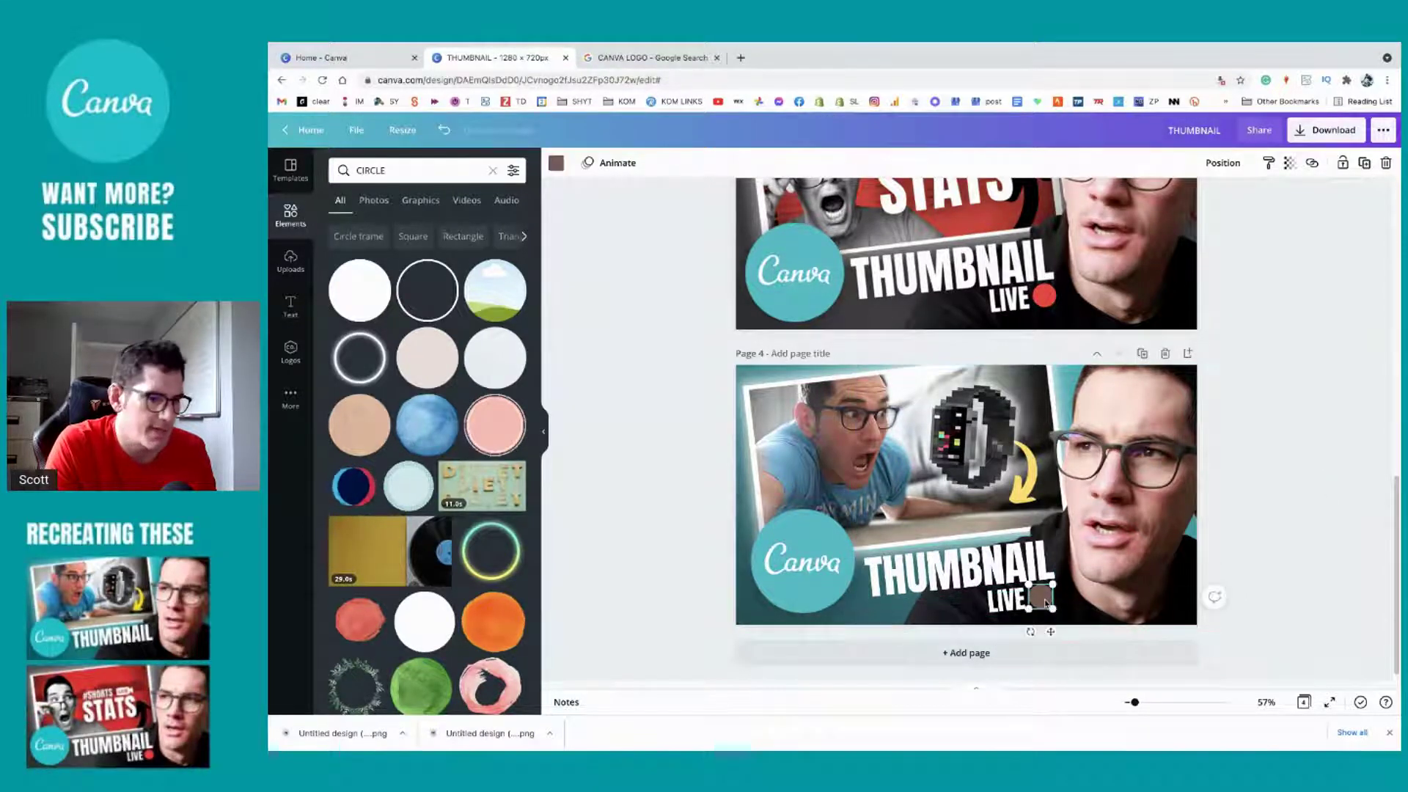
click(556, 163)
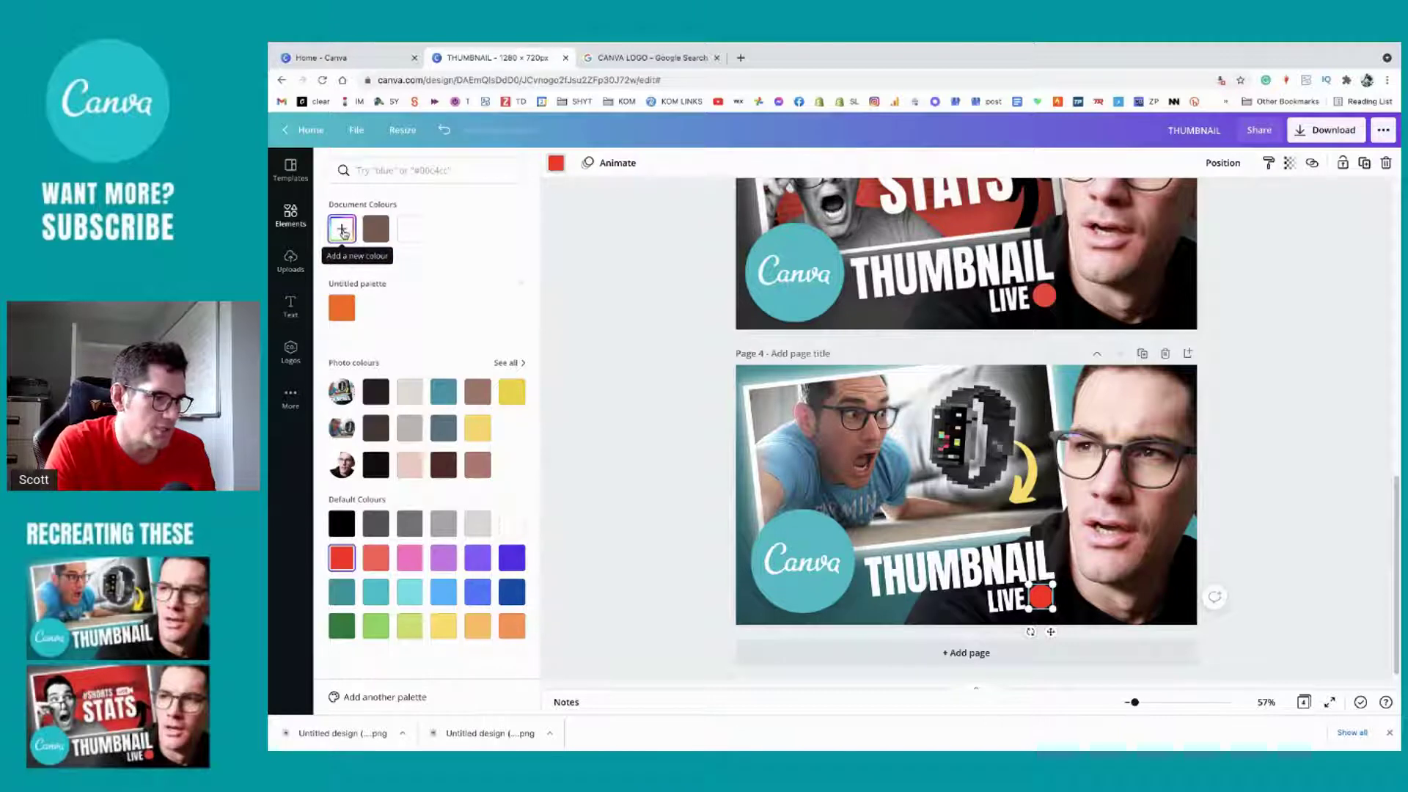
click(556, 164)
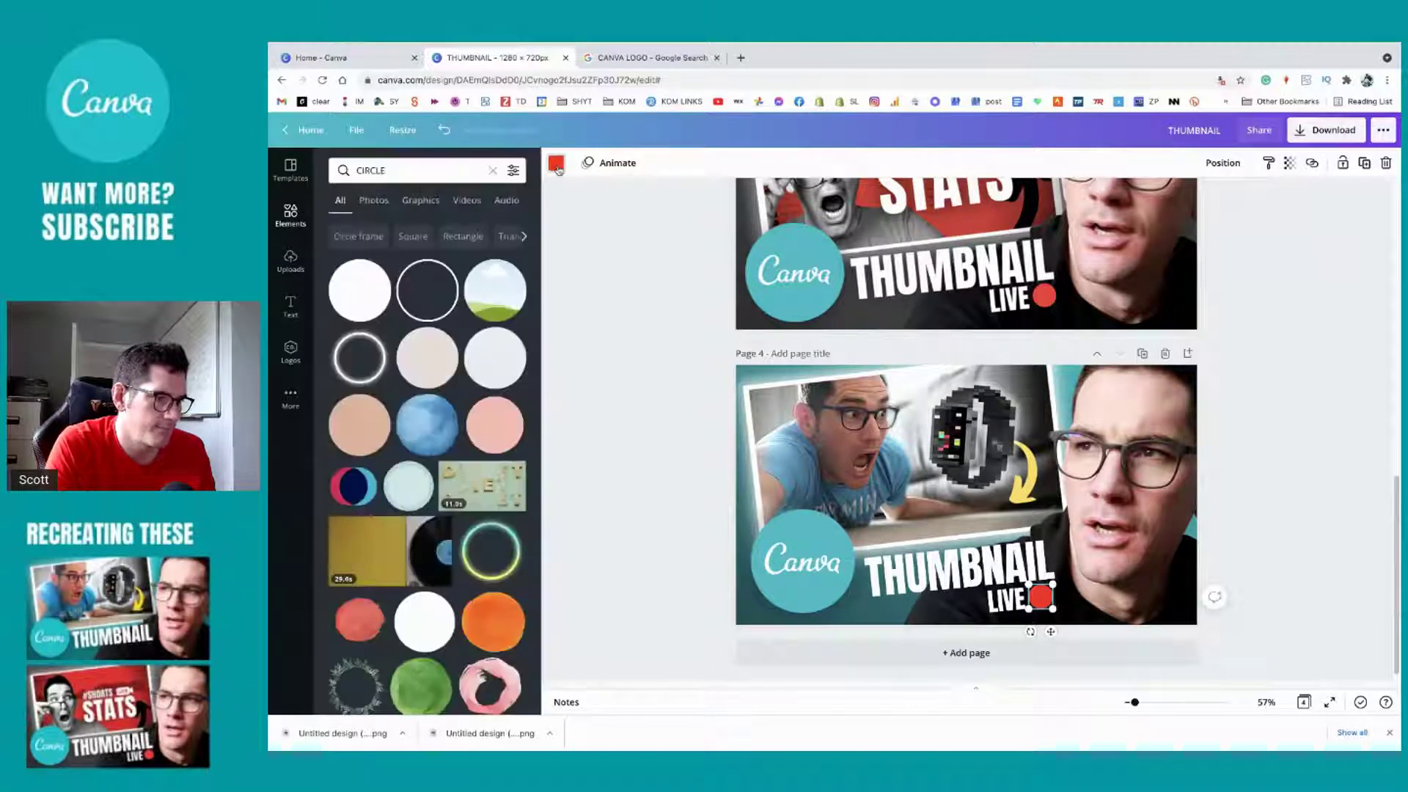
click(558, 166)
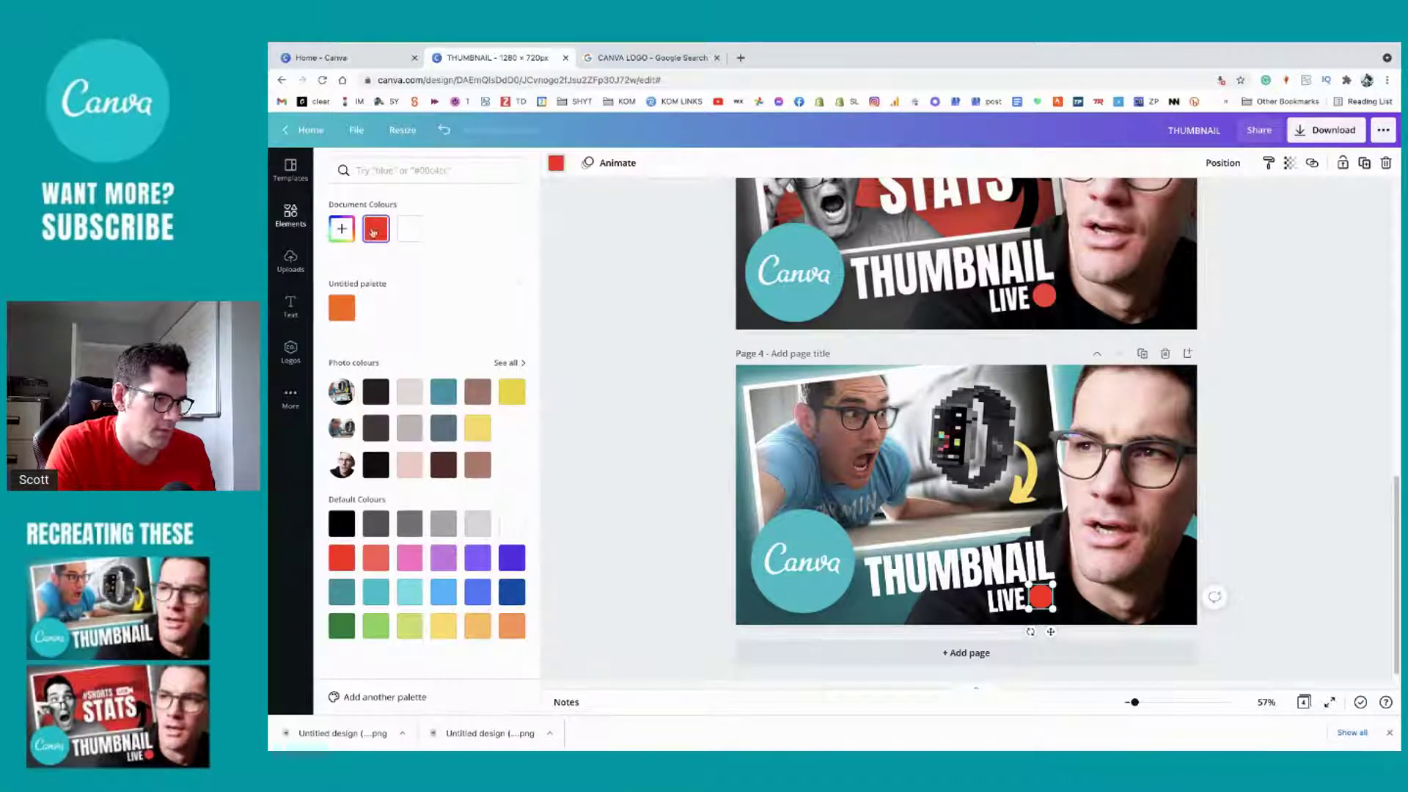
click(341, 230)
click(491, 267)
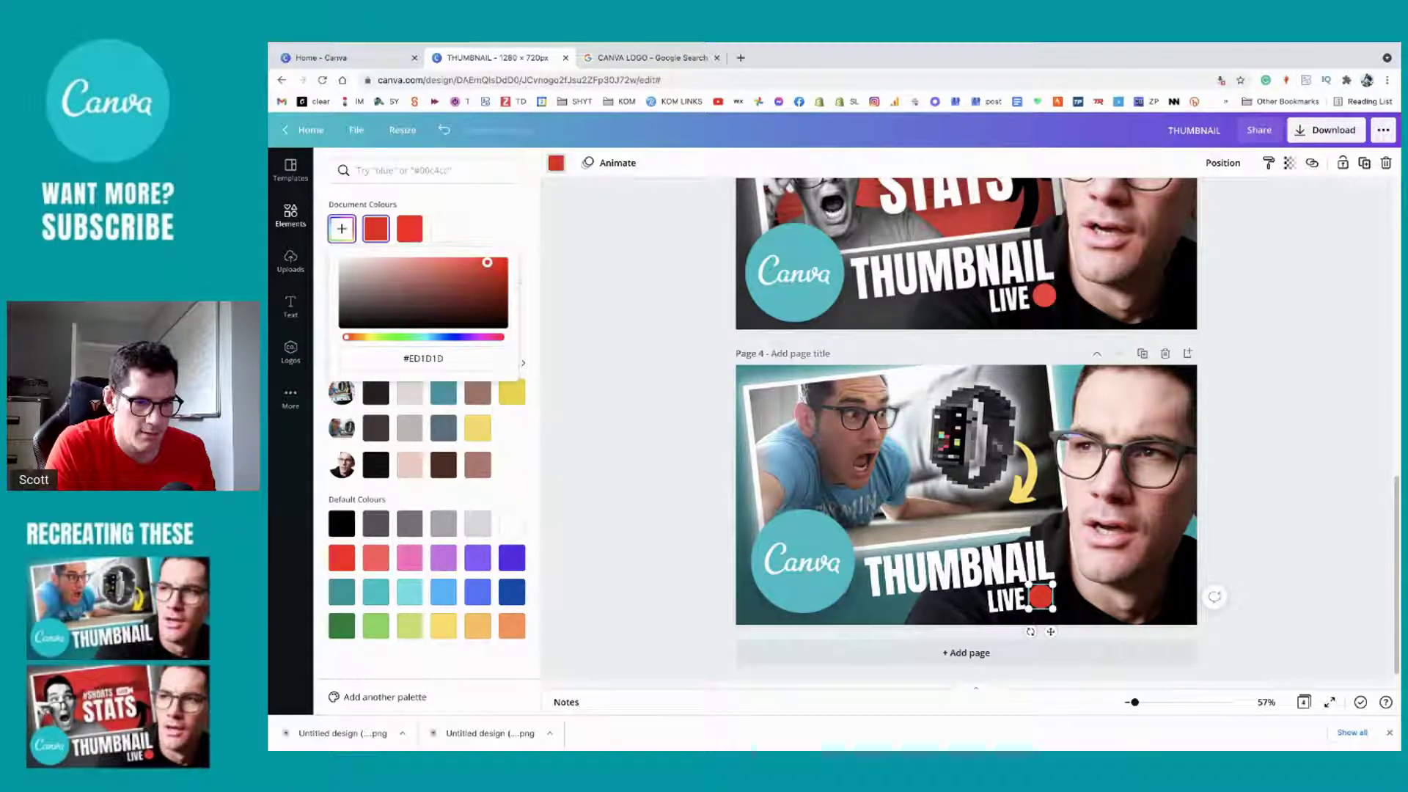
click(613, 361)
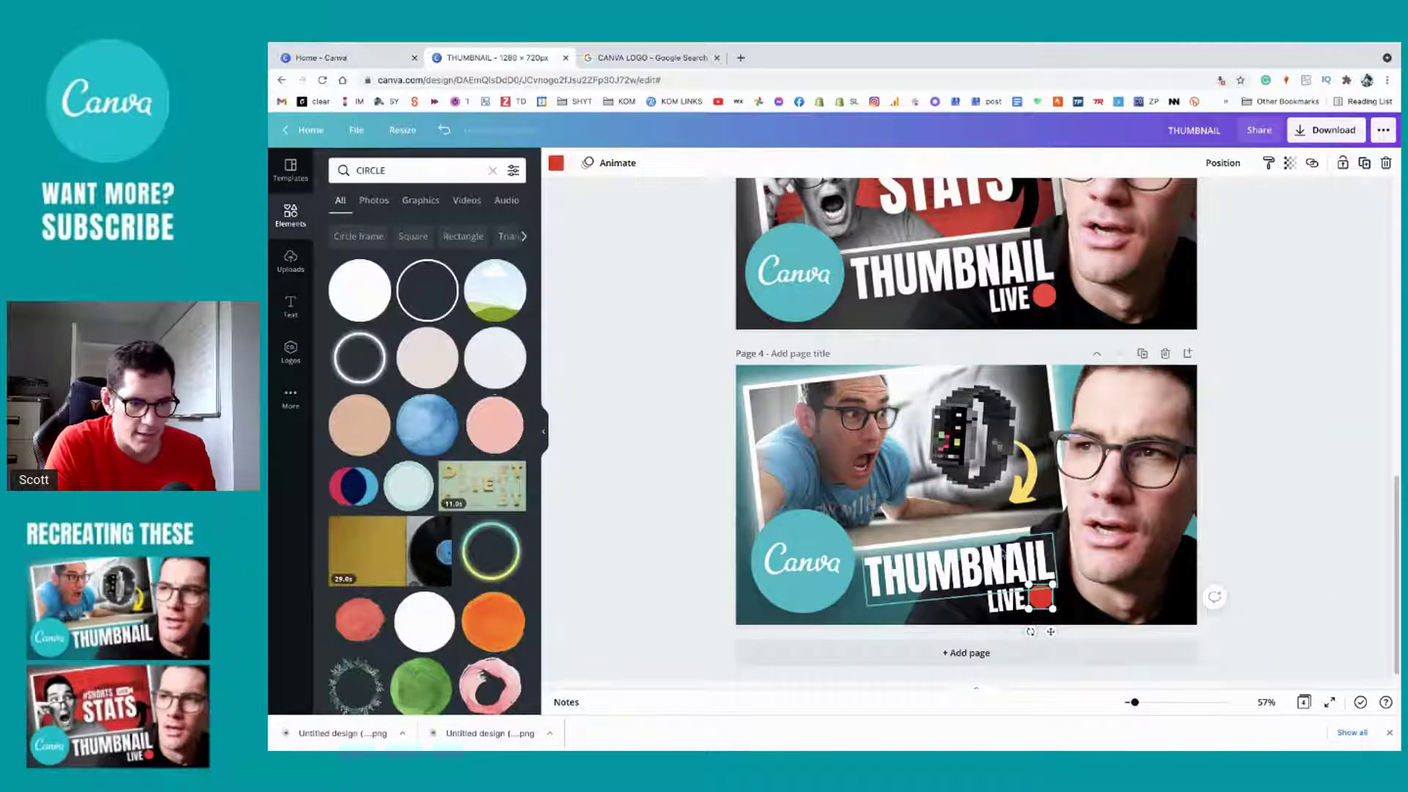
click(953, 566)
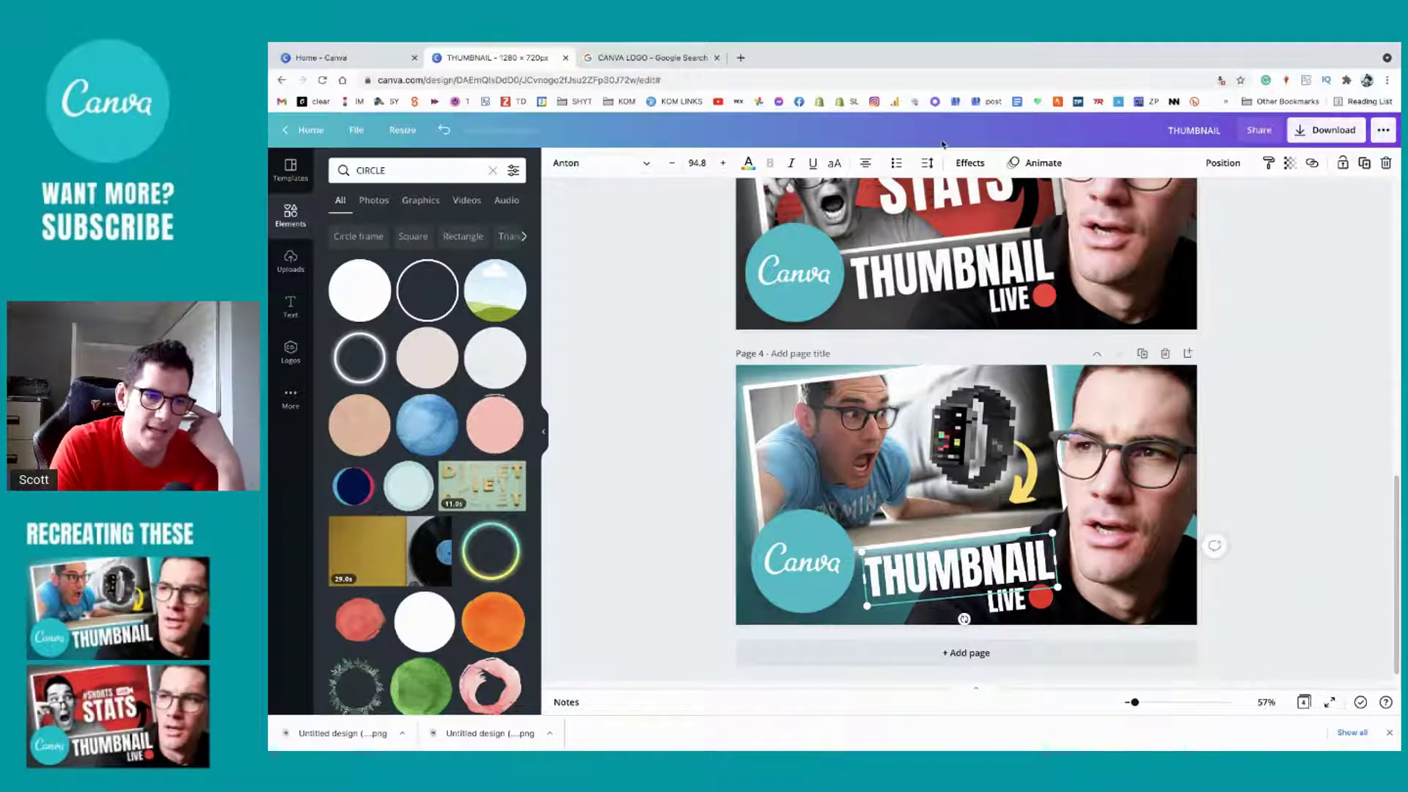
Step: Apply the Lift effect to the THUMBNAIL text on page 4 with an intensity of about 95
click(970, 163)
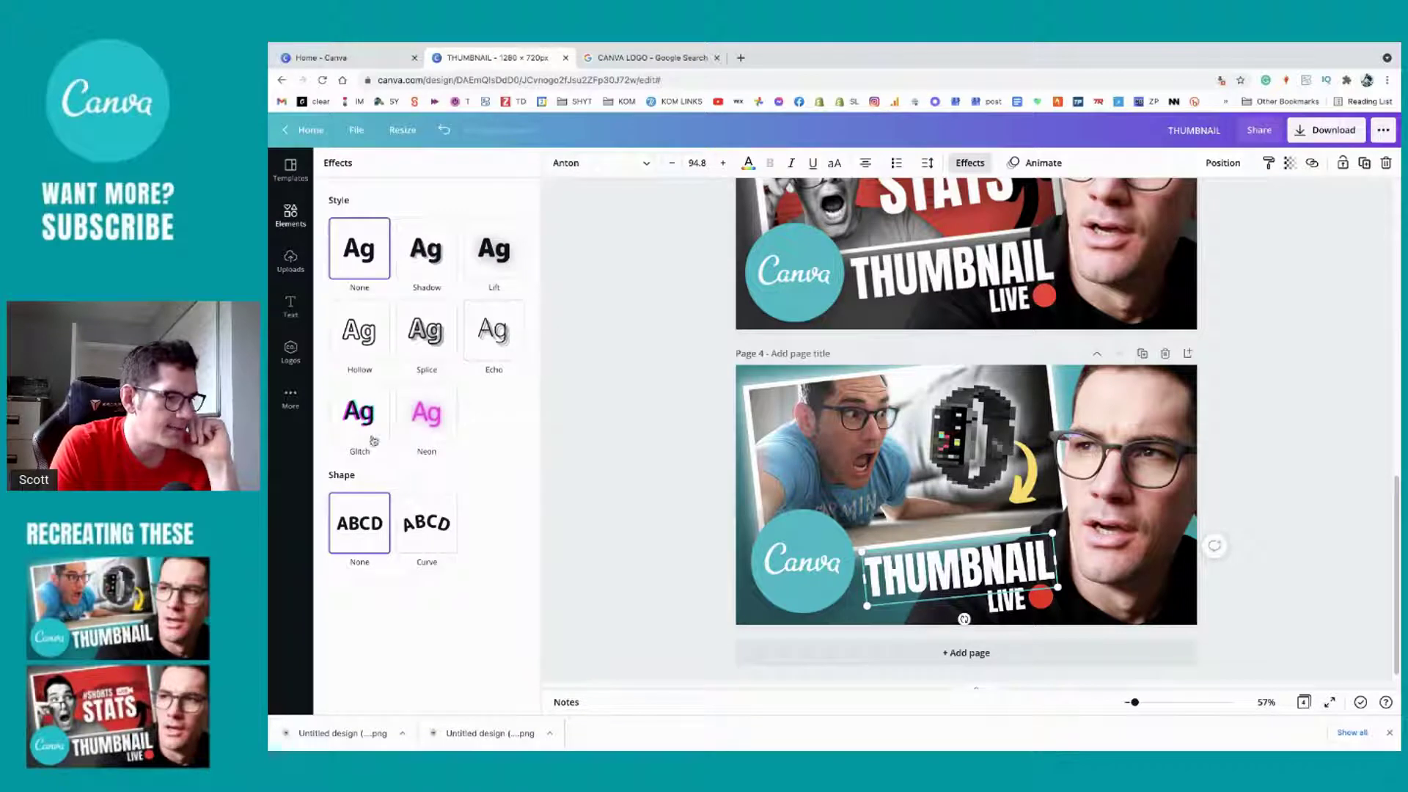
click(491, 267)
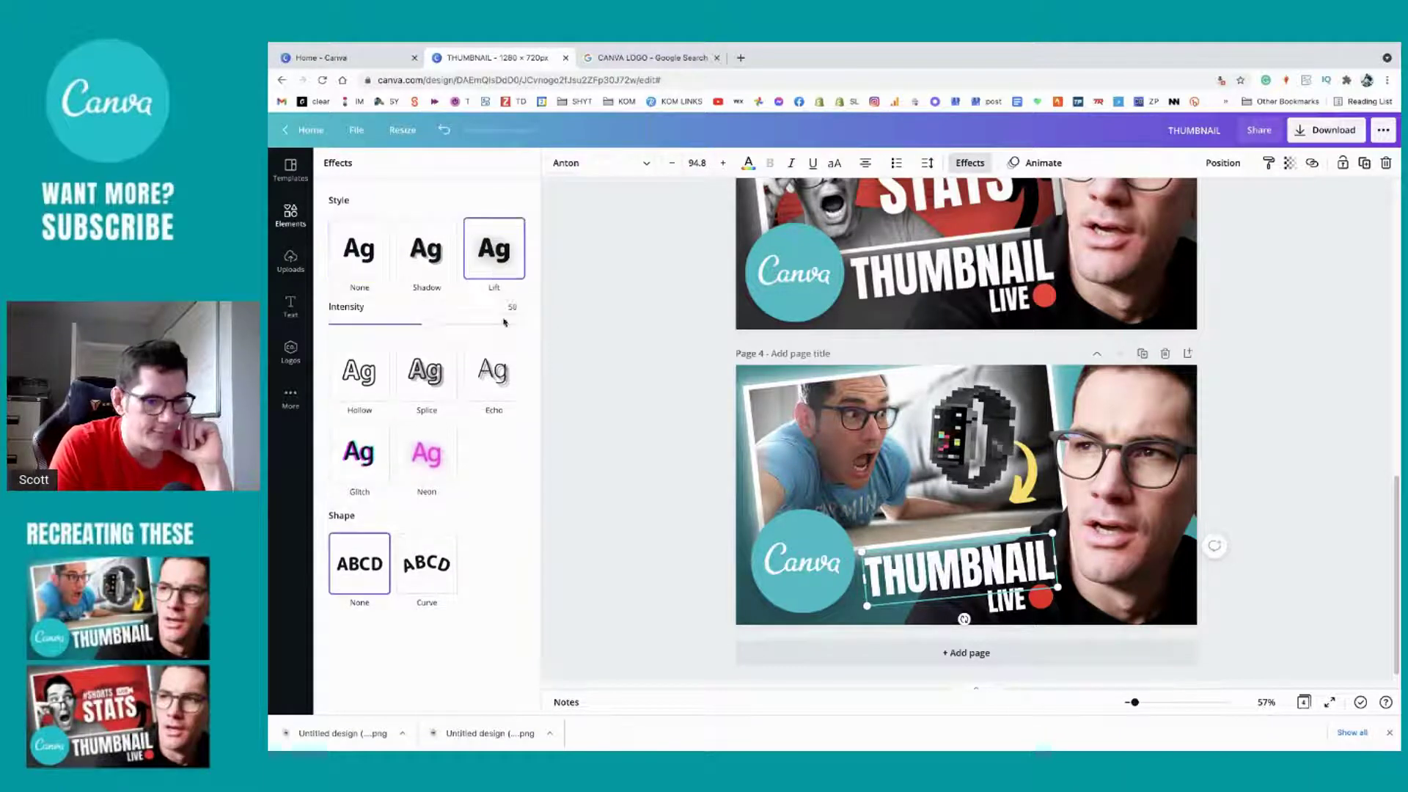
drag(424, 323, 516, 345)
scroll(853, 405, up, 5)
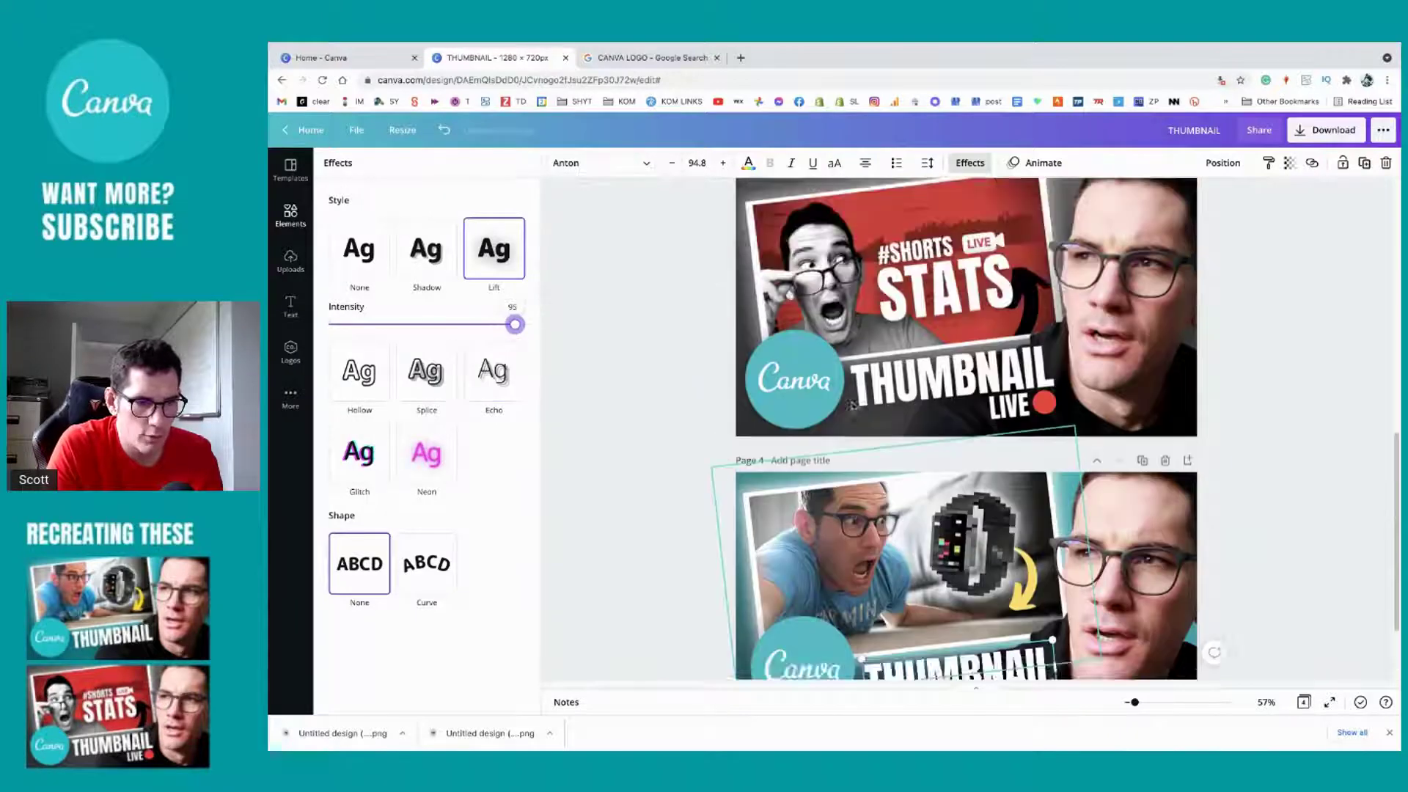
Step: Apply the Lift effect to the THUMBNAIL text on page 2 and set its intensity to 100
click(359, 250)
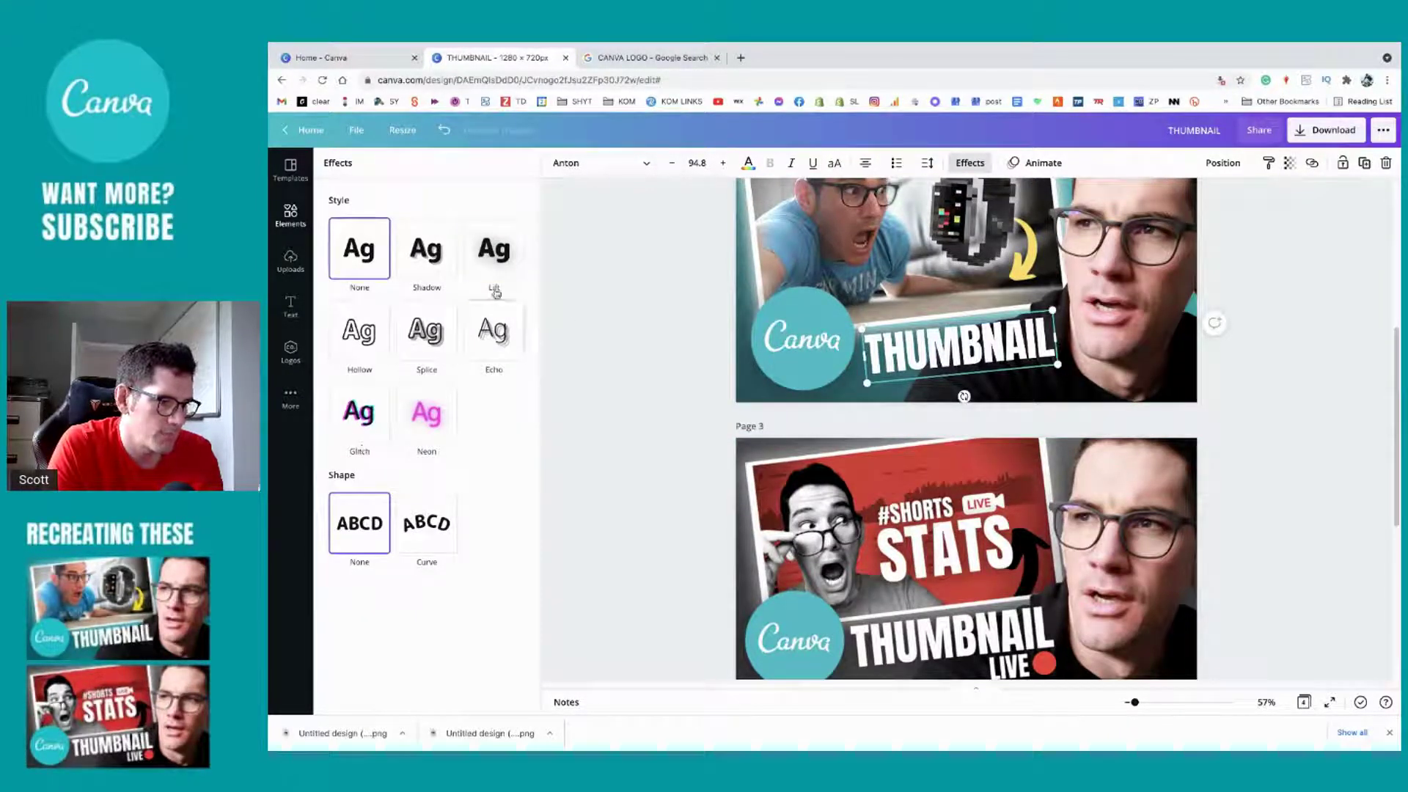
click(493, 253)
drag(416, 330, 524, 323)
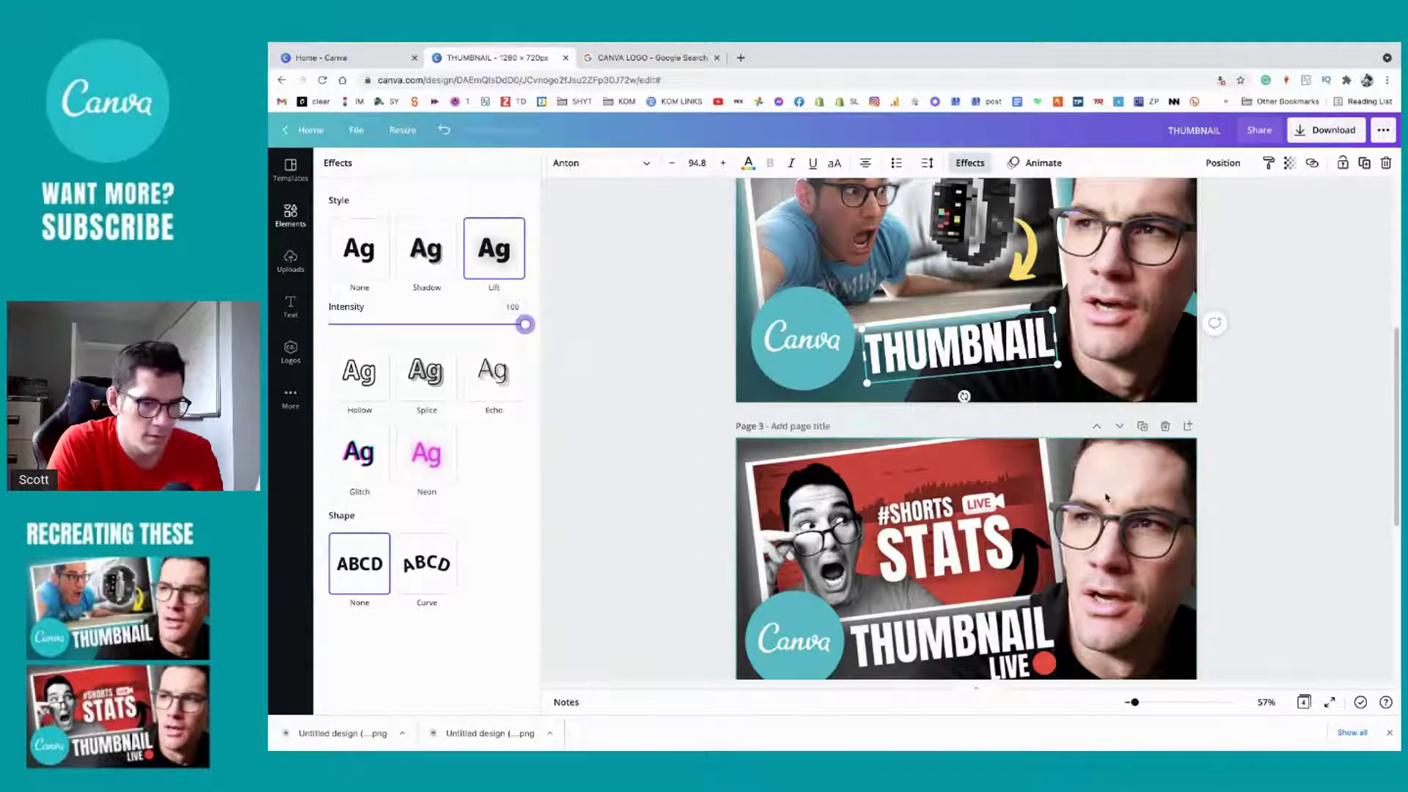
scroll(1107, 496, down, 5)
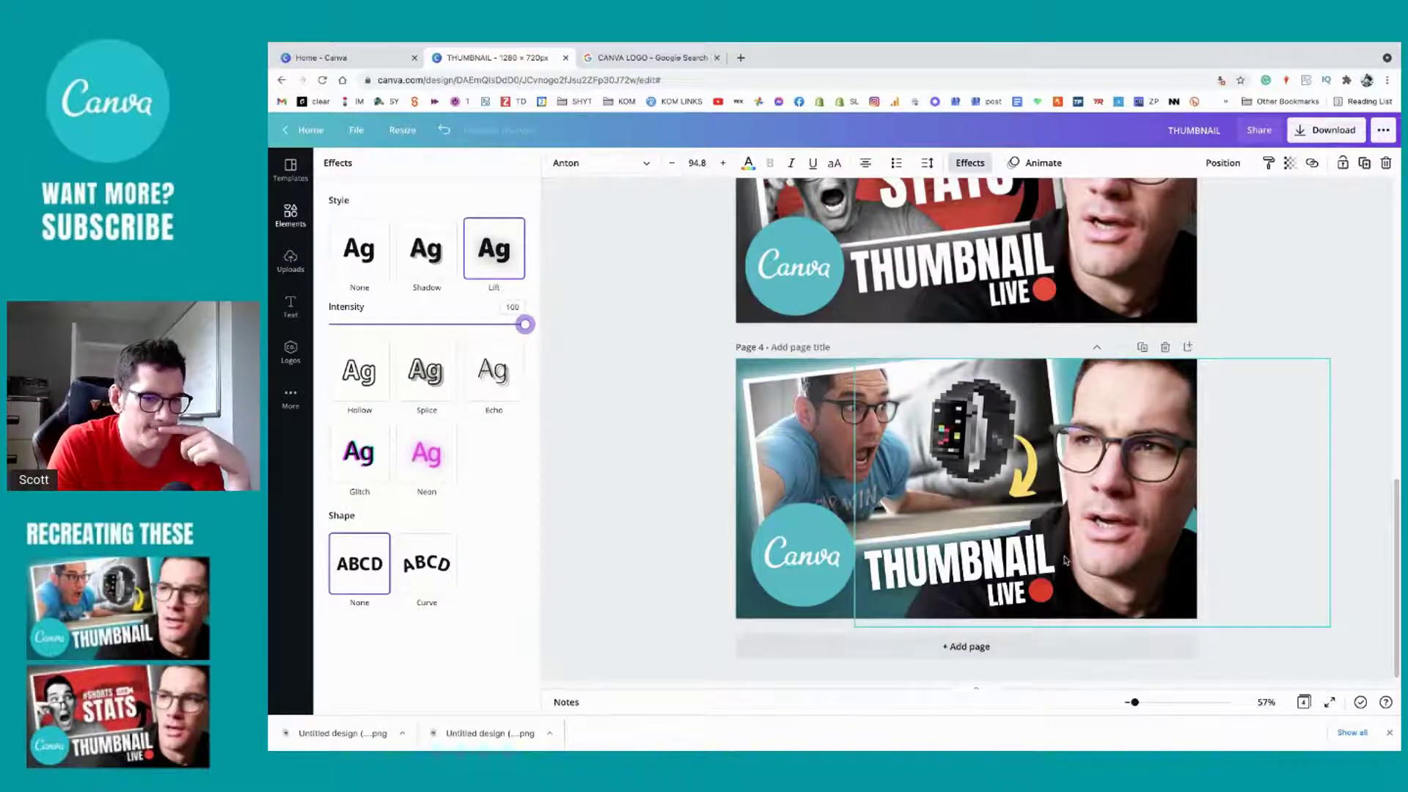
scroll(1086, 561, up, 2)
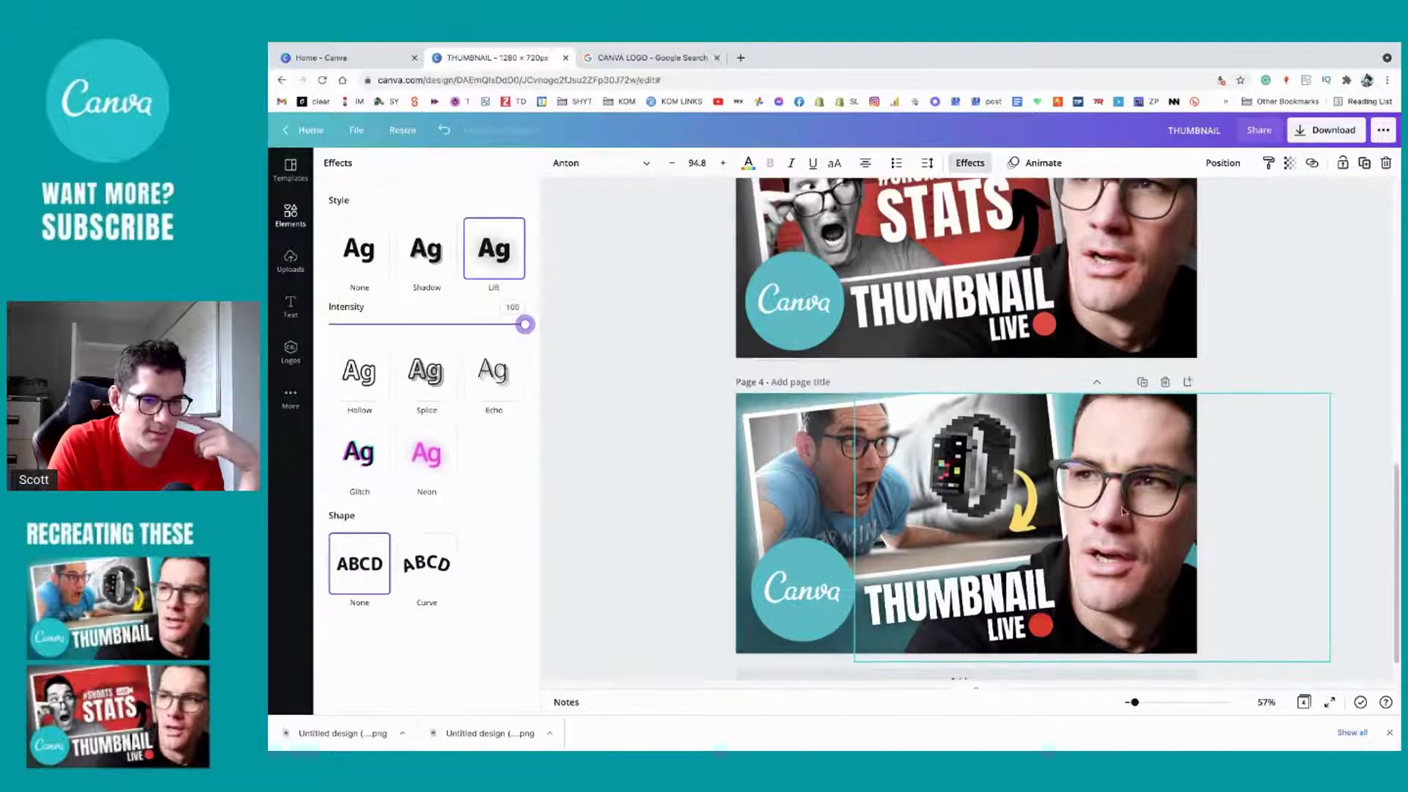
click(739, 440)
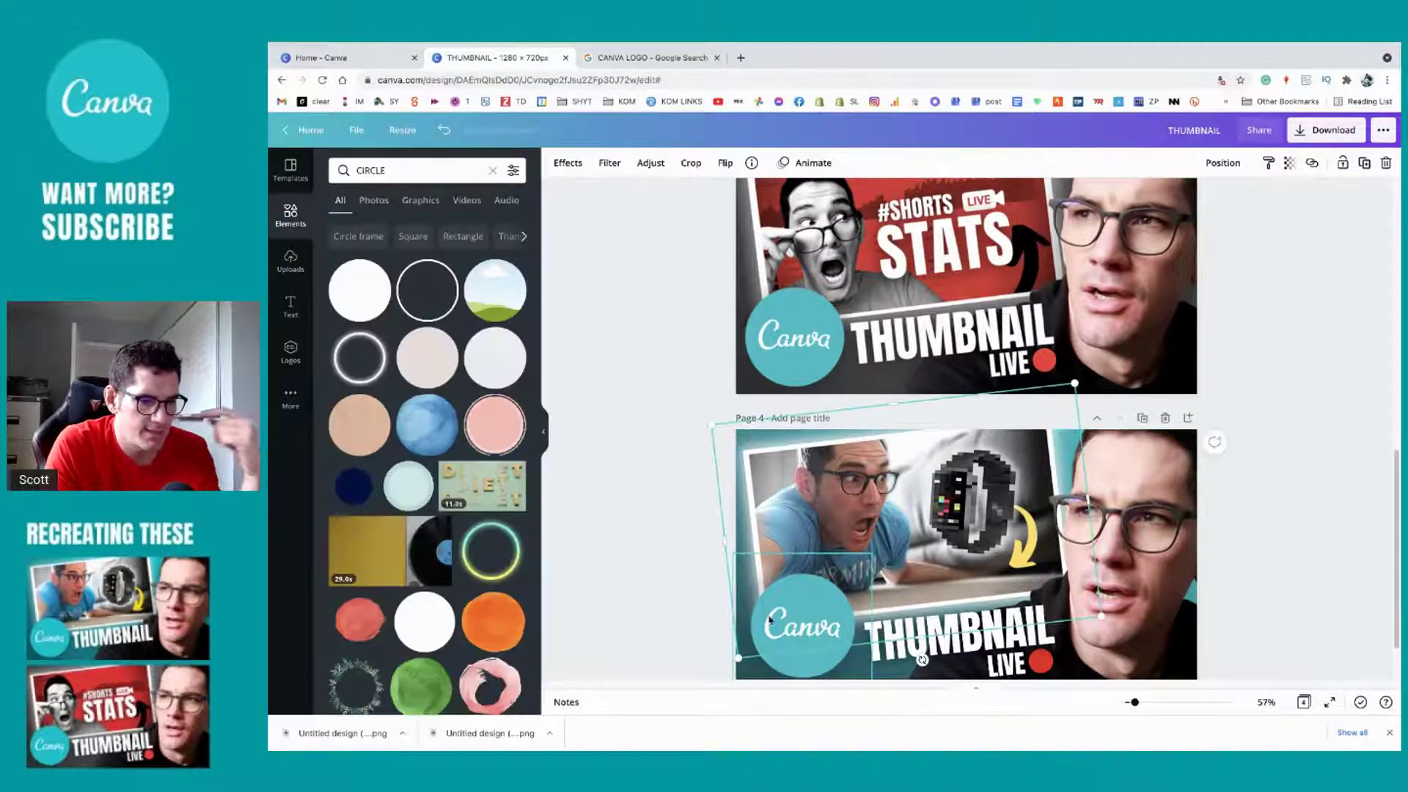
scroll(752, 680, up, 2)
scroll(751, 680, down, 1)
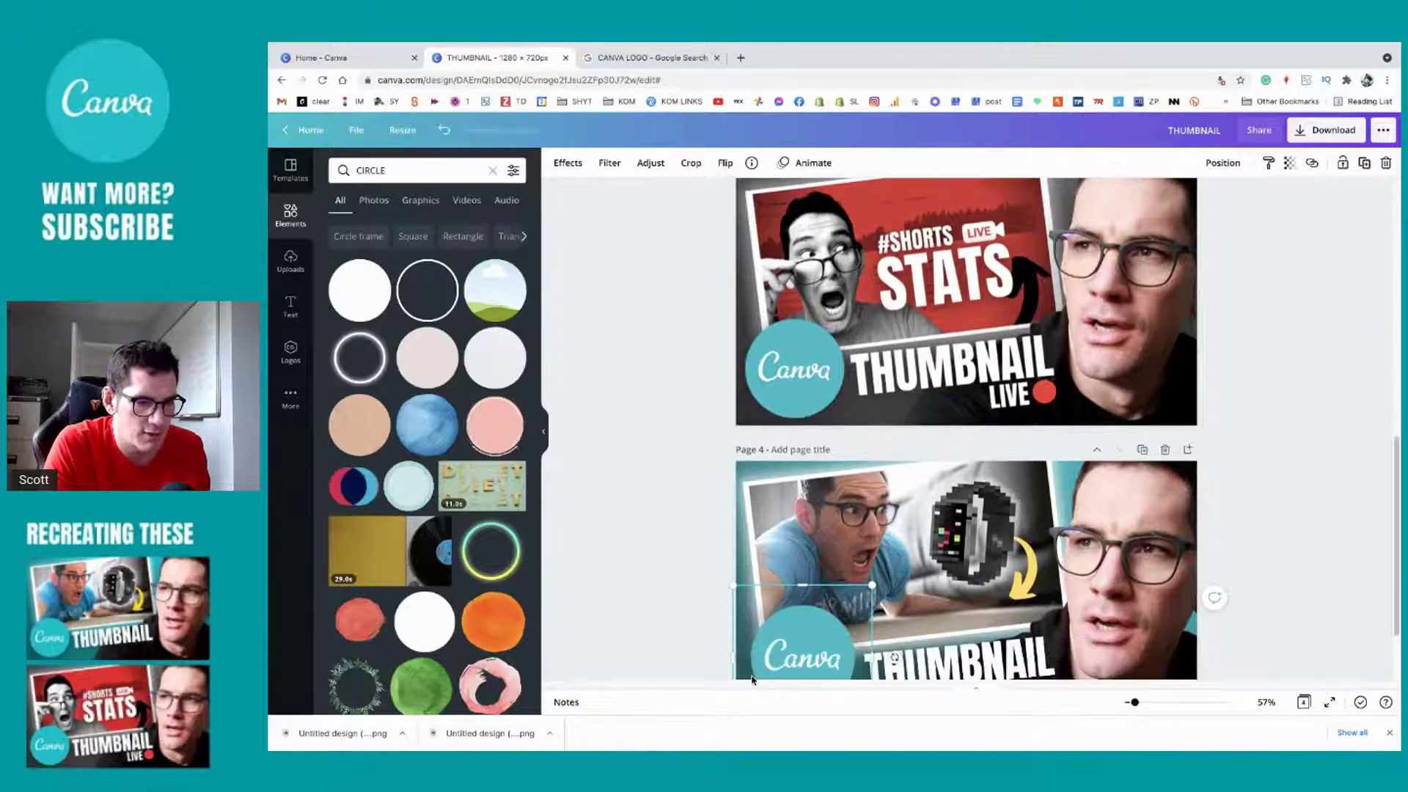
scroll(721, 517, down, 2)
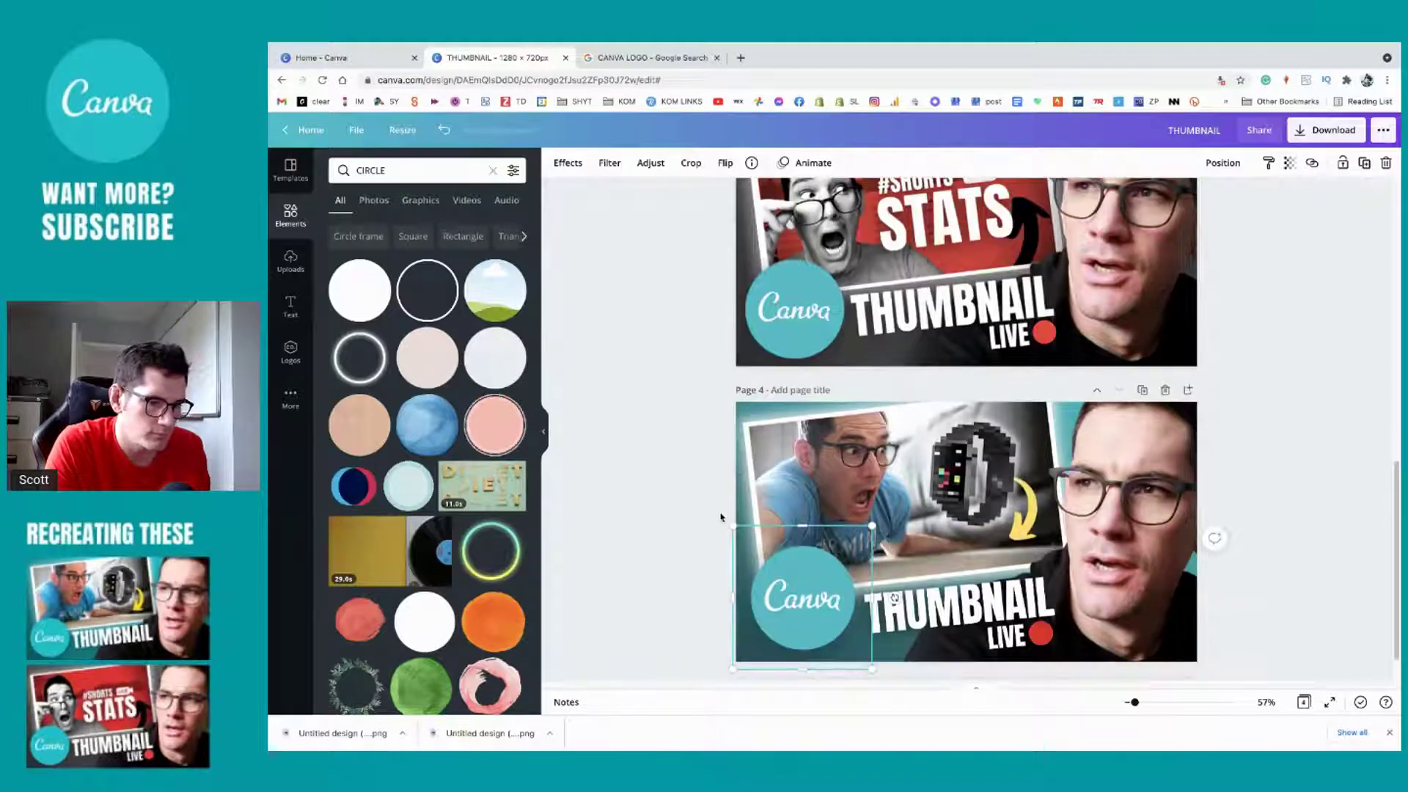
click(832, 447)
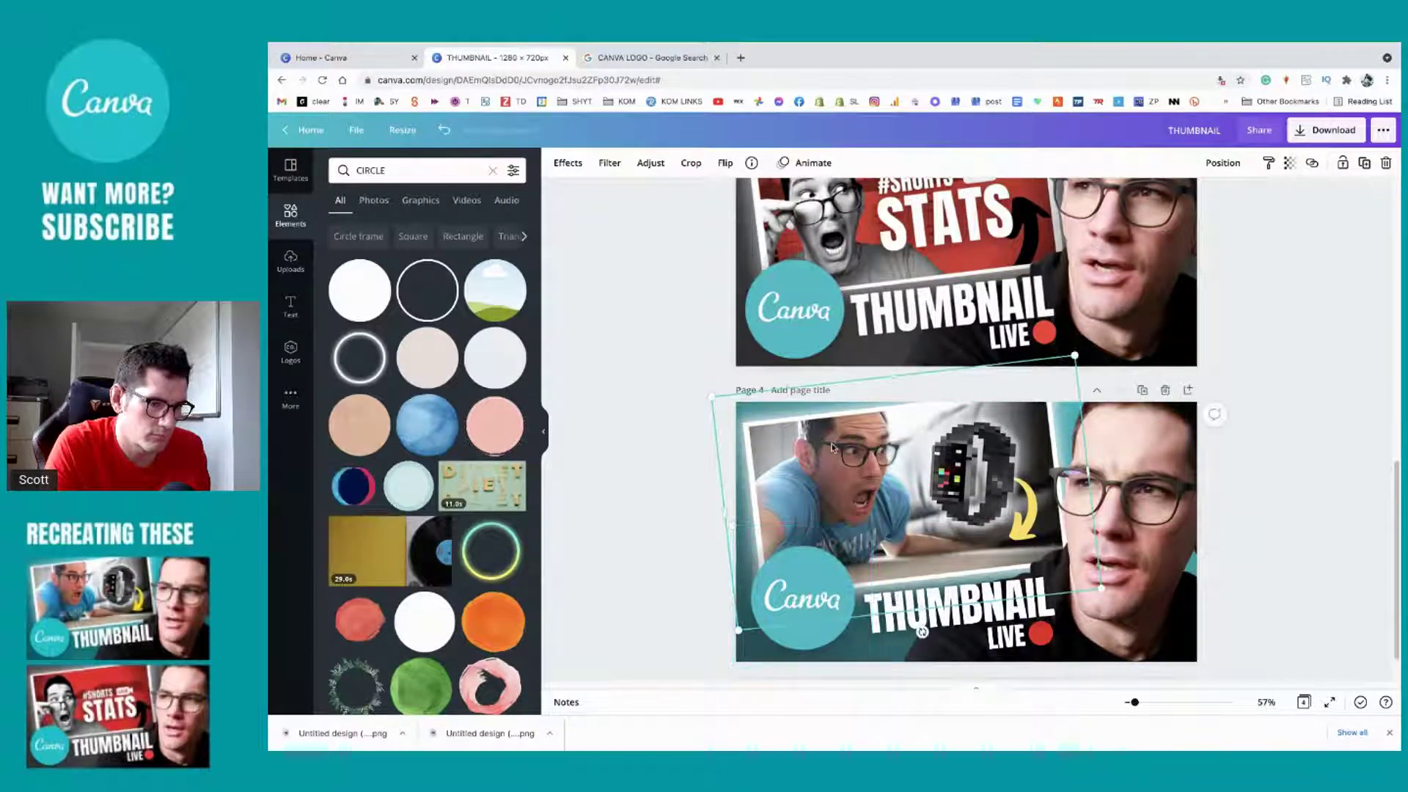
Step: Add the red #SHORTS STATS image from the uploads to page 4 over the framed photo
click(290, 265)
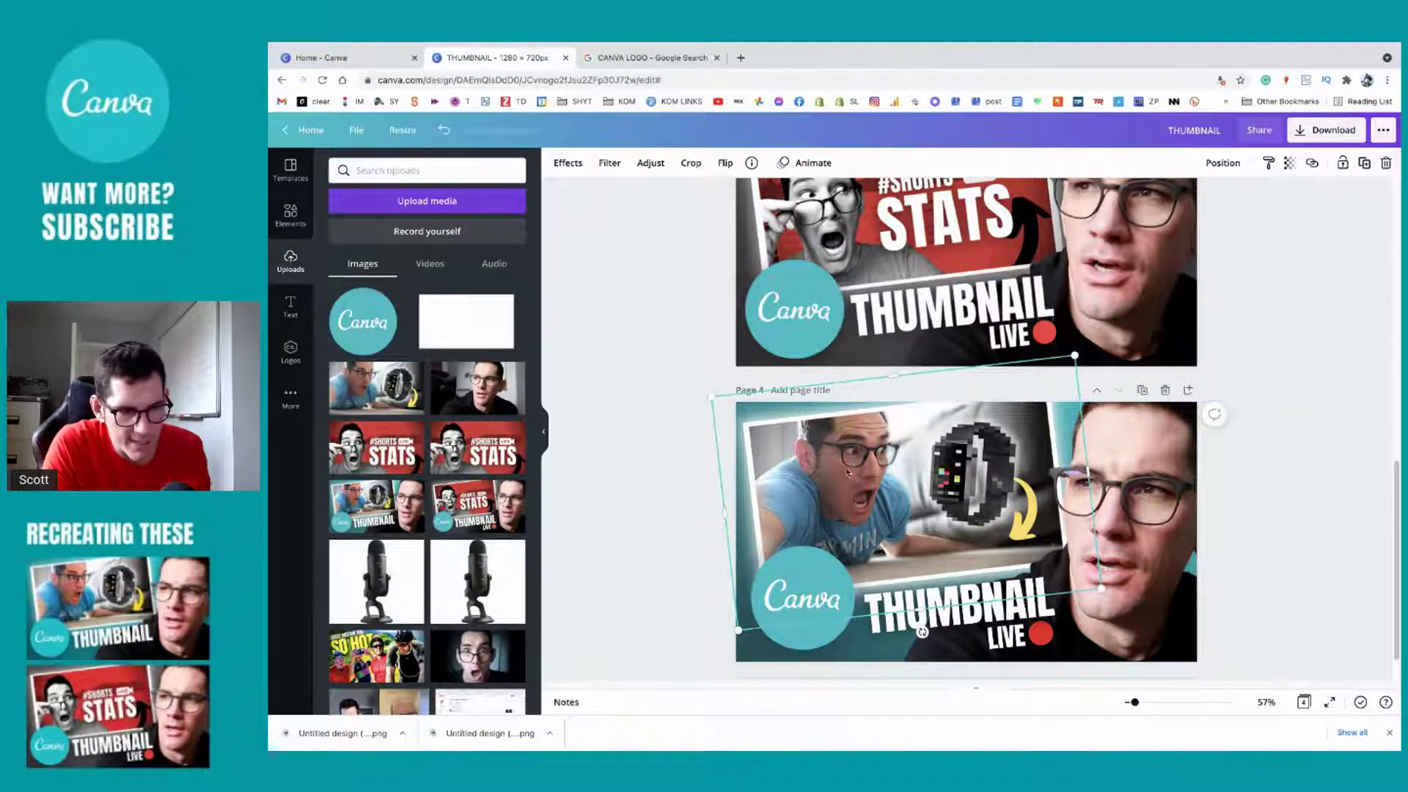
drag(854, 481, 966, 475)
key(ctrl+z)
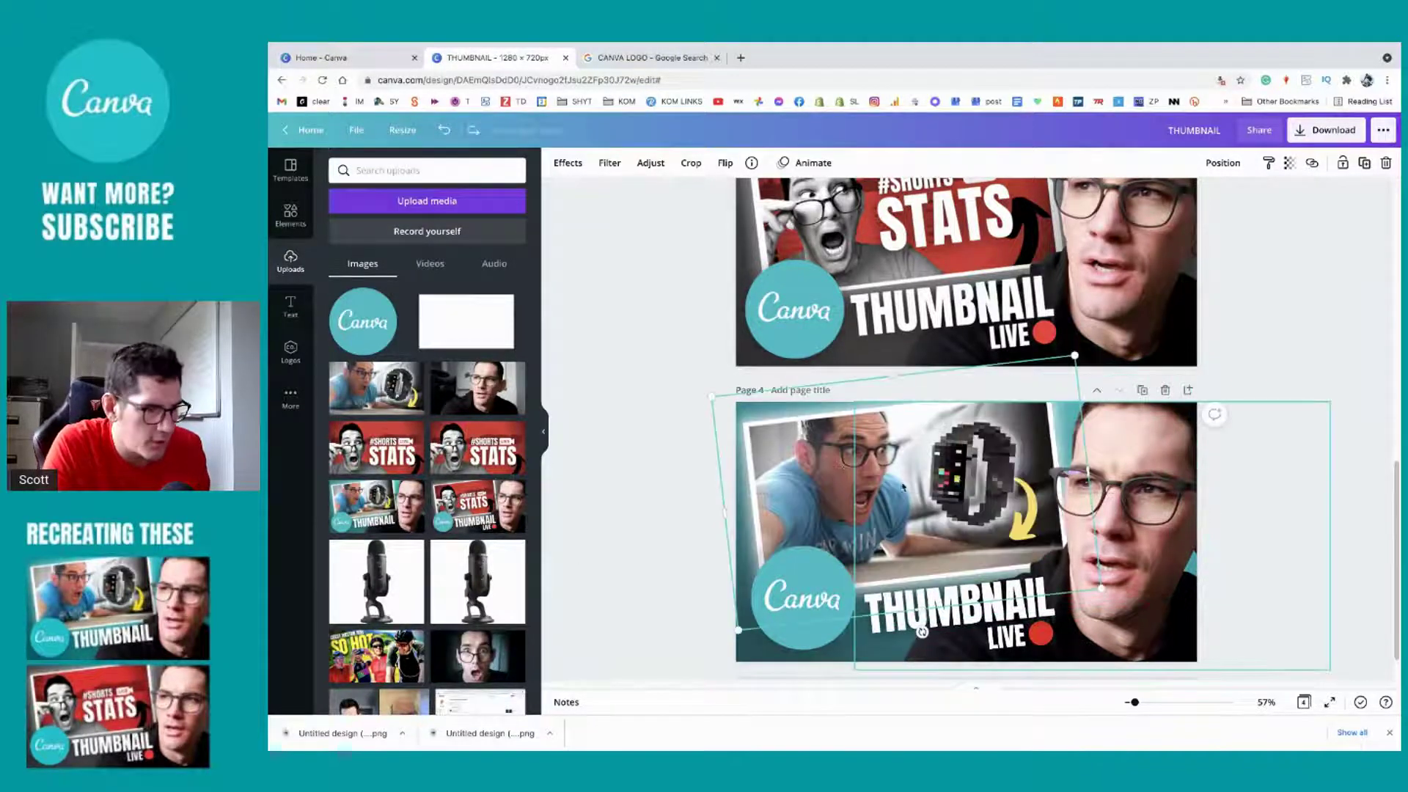
drag(377, 461, 851, 476)
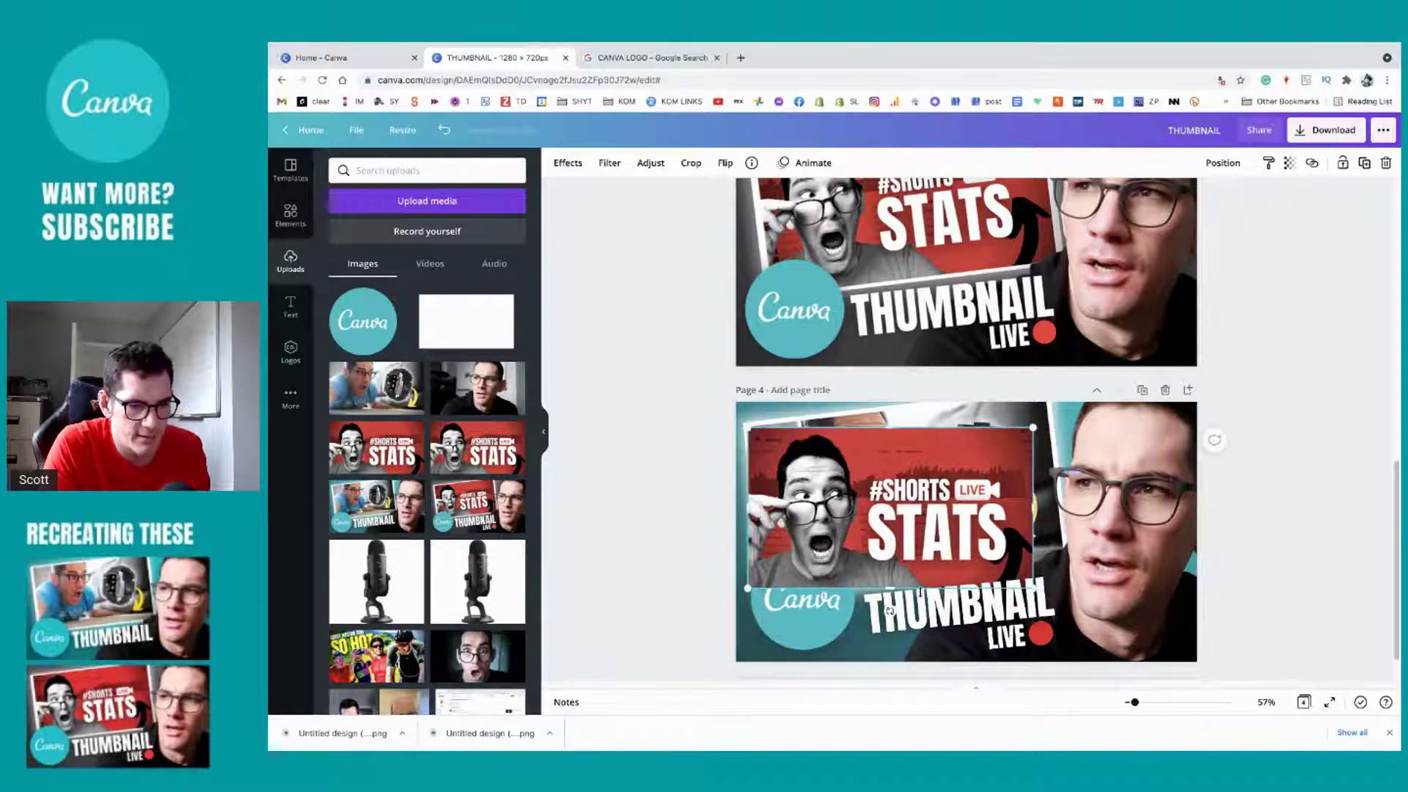
Step: Tilt the #SHORTS STATS image to match the white frame, then position and enlarge it to fill the frame
drag(890, 610, 902, 605)
drag(906, 495, 912, 476)
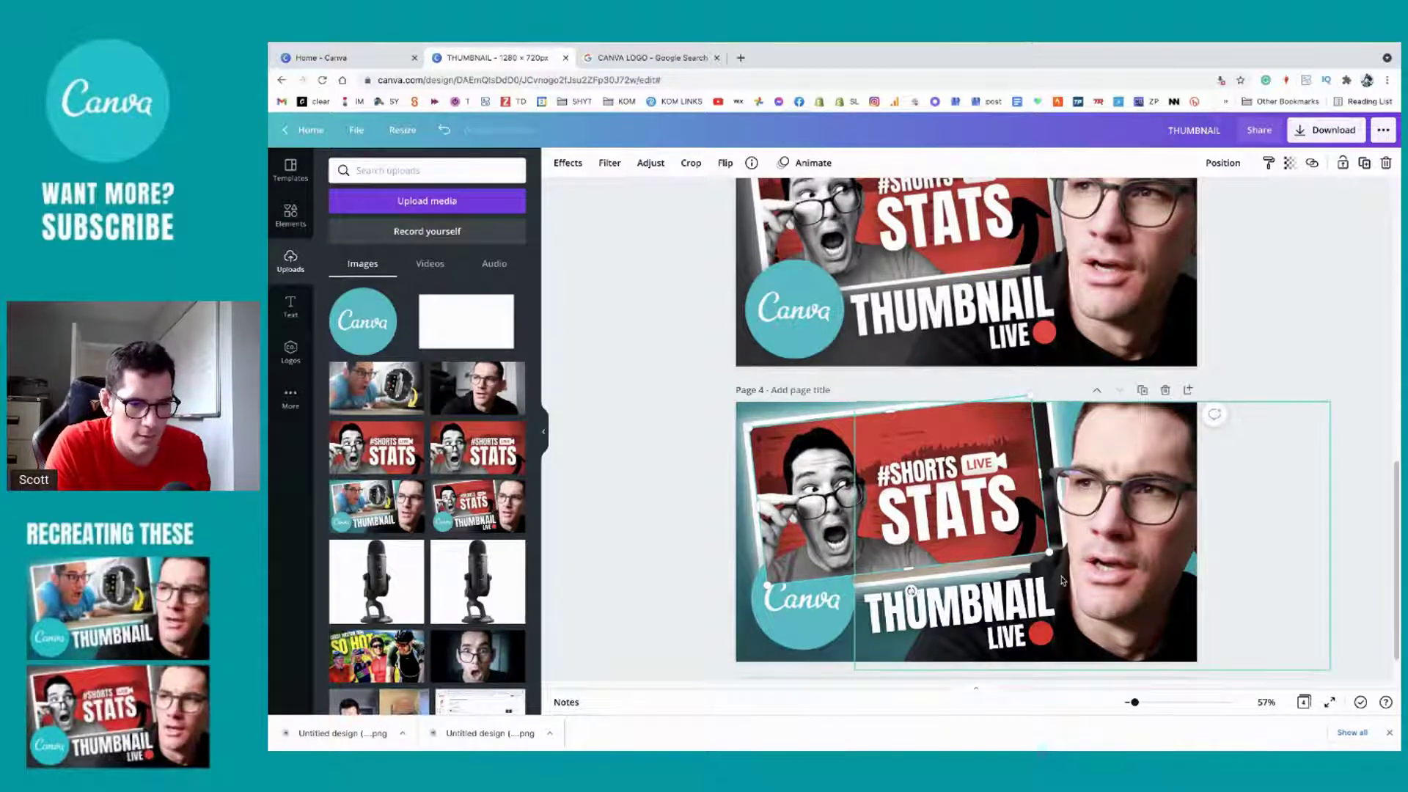
drag(1050, 552, 1065, 563)
click(1162, 509)
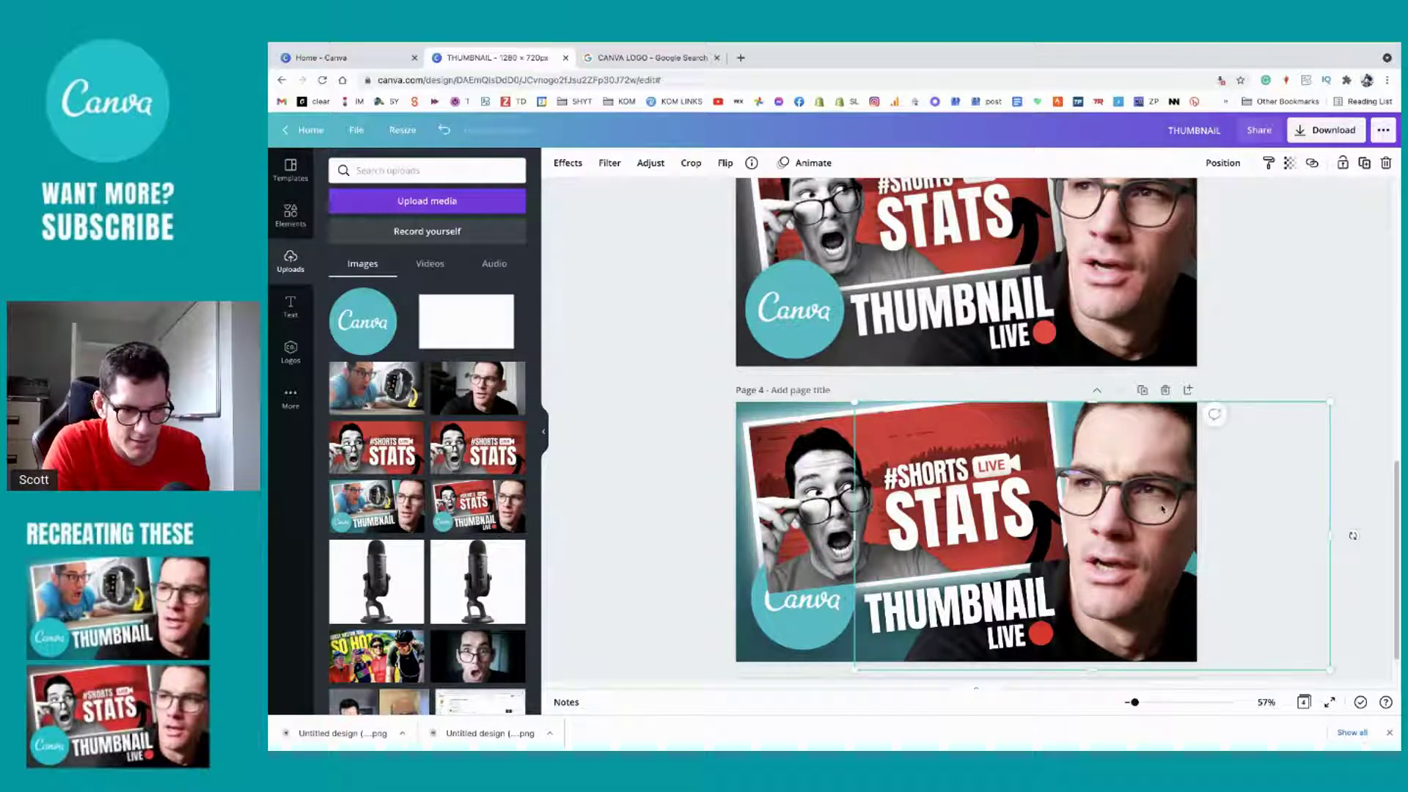
Step: Try sending the #SHORTS STATS image to the very back of page 4
click(788, 444)
right_click(789, 445)
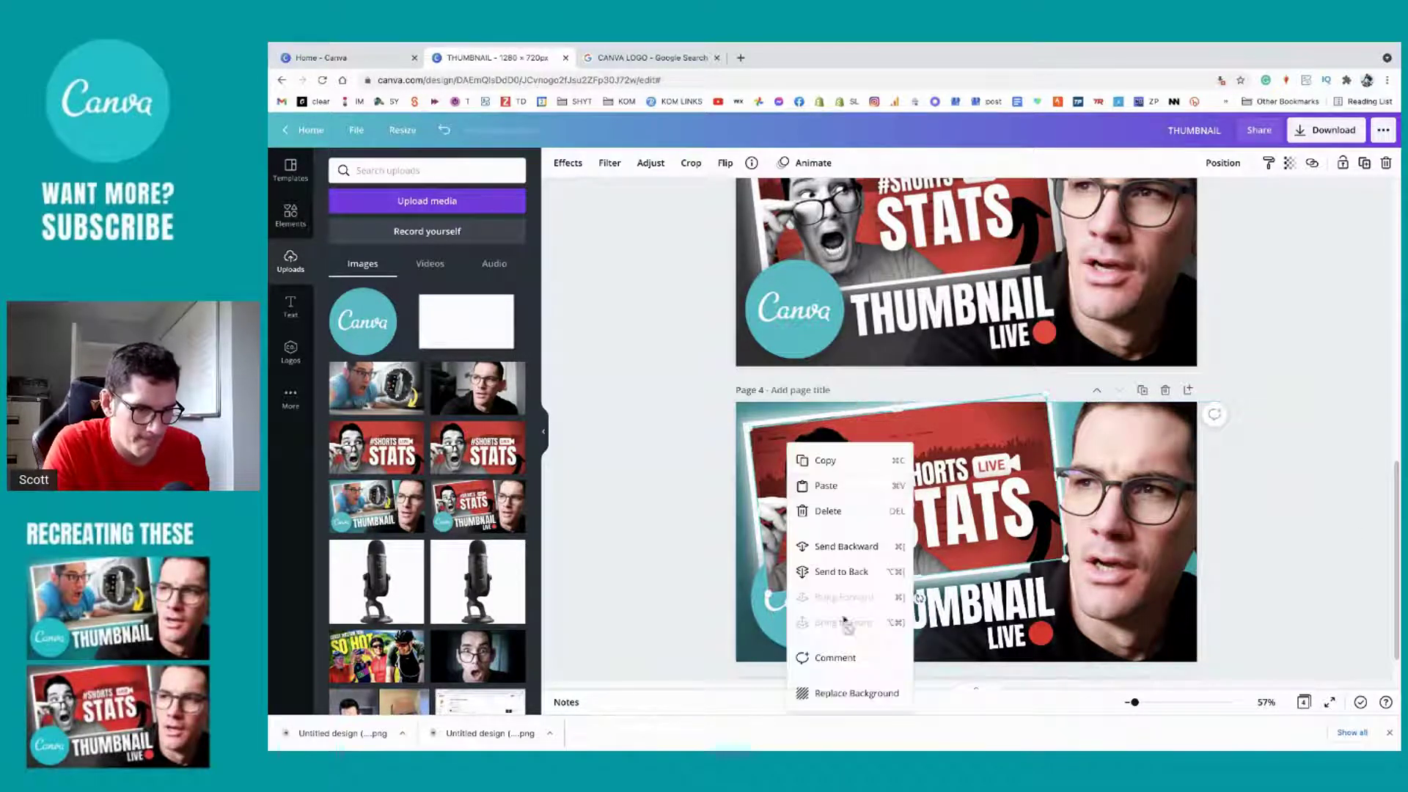
click(844, 572)
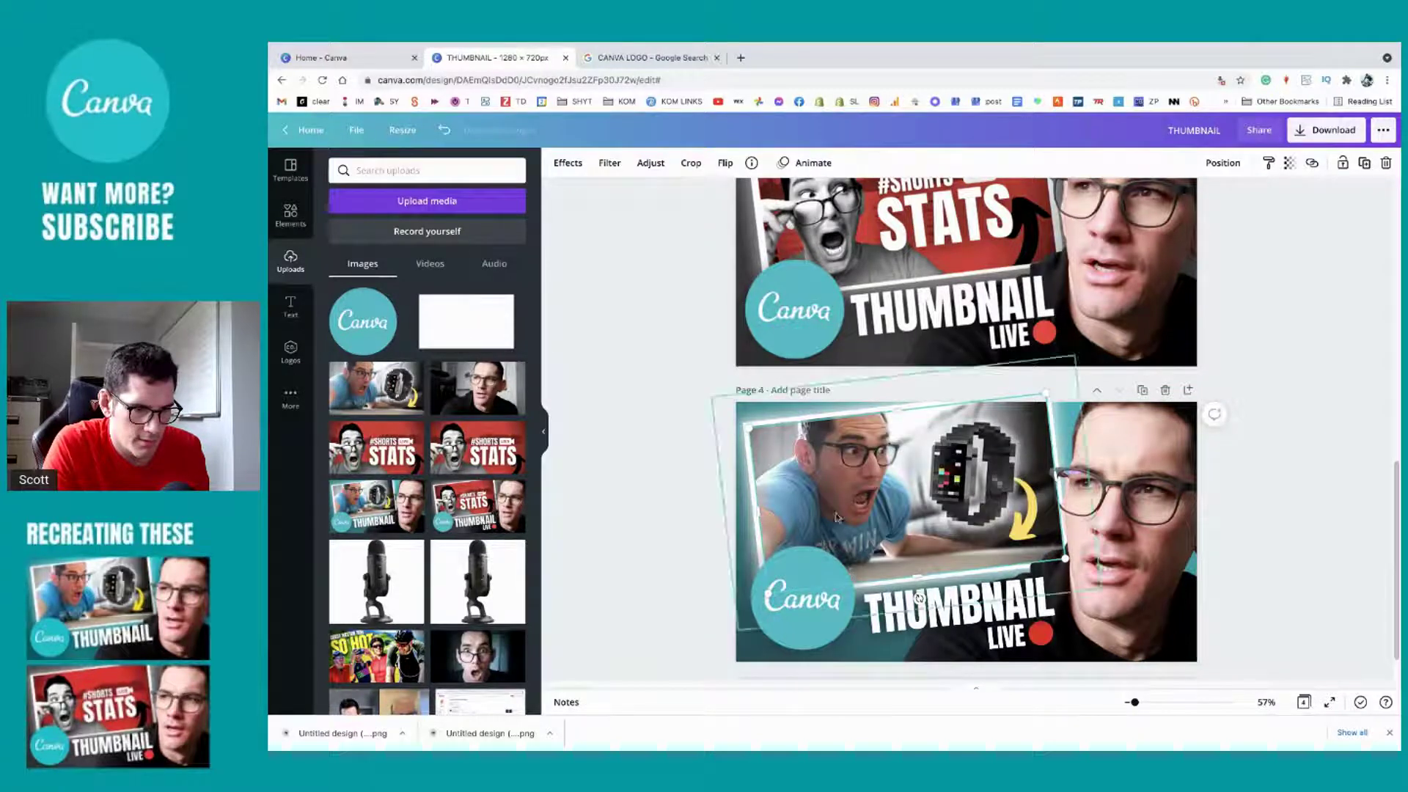
key(ctrl+z)
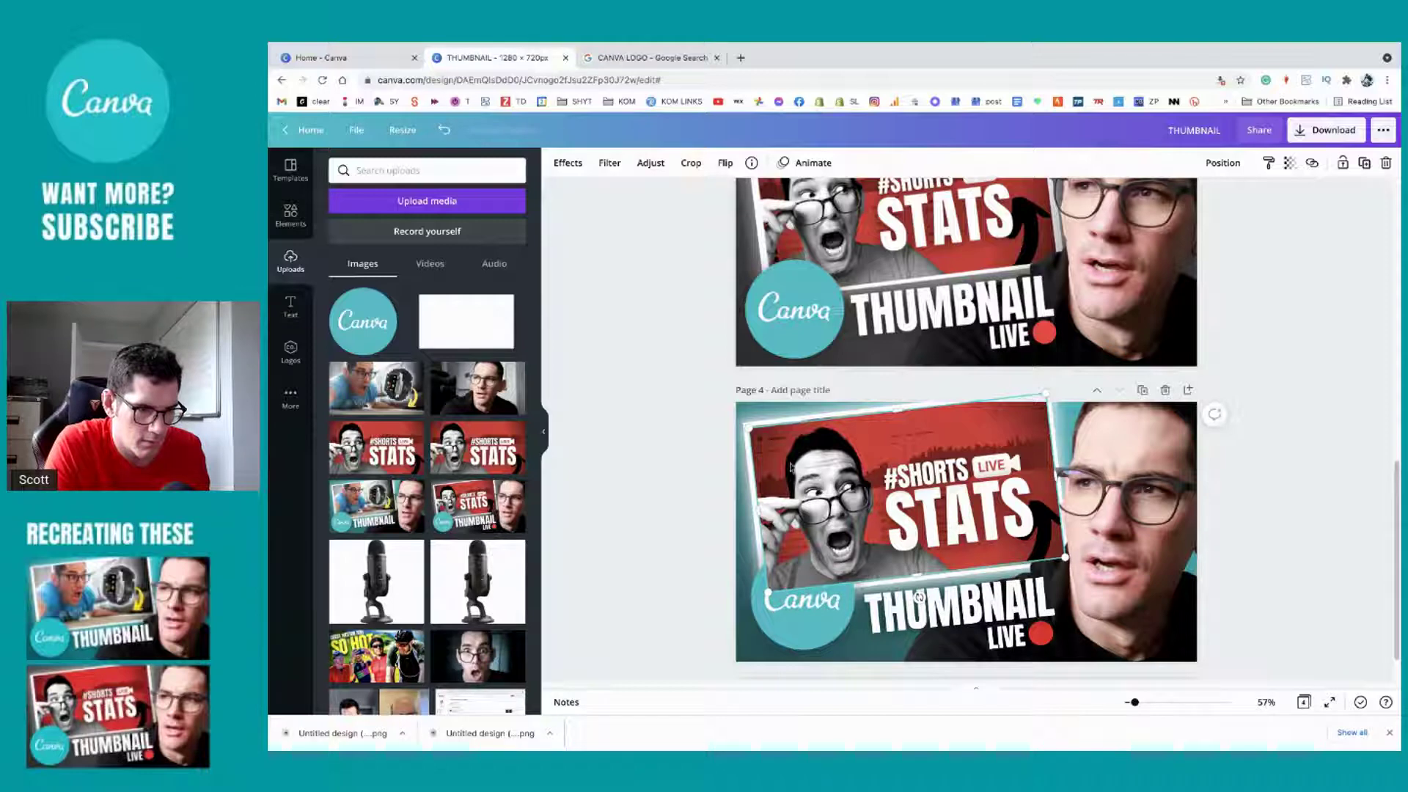
Step: Send the #SHORTS STATS image backward two layers so it sits behind the Canva logo
right_click(883, 446)
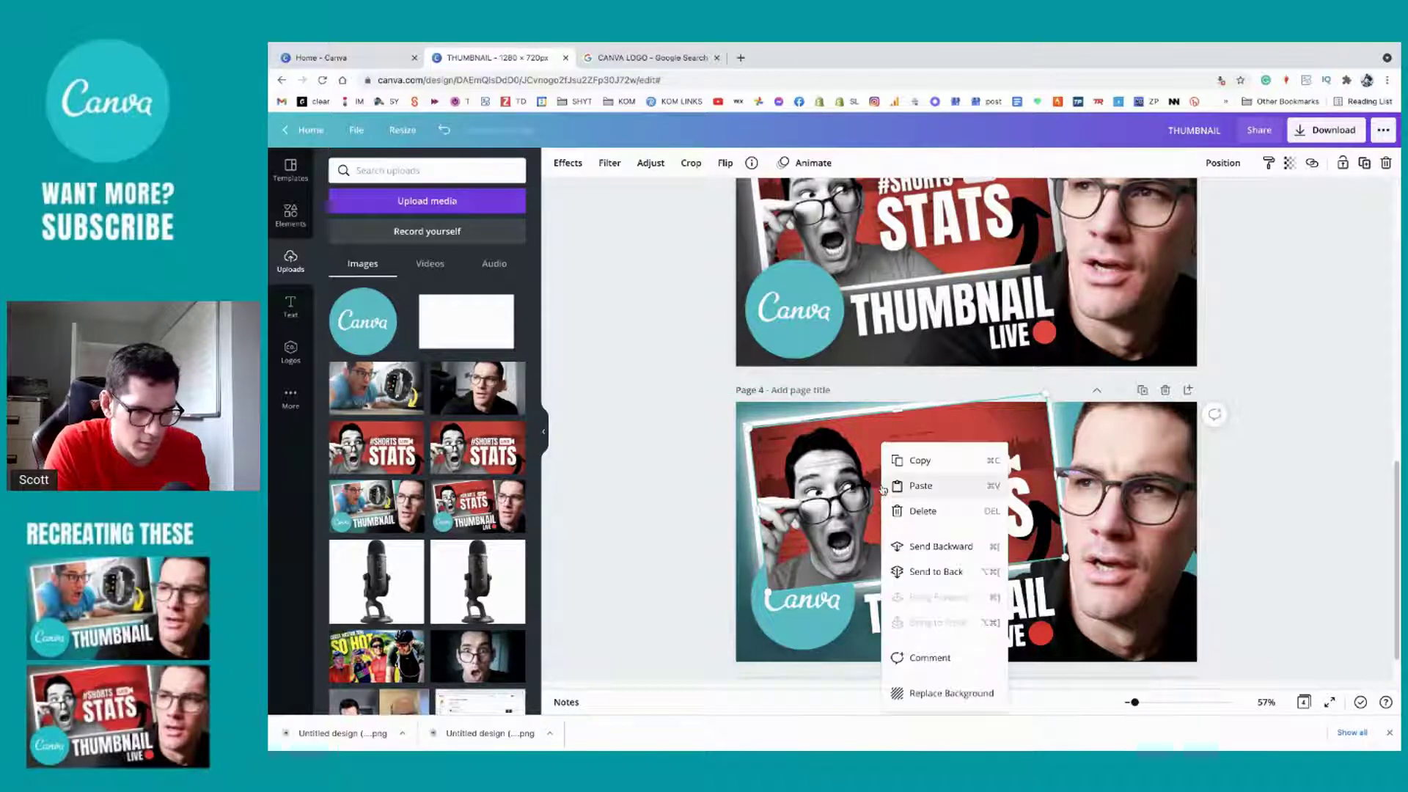
click(962, 551)
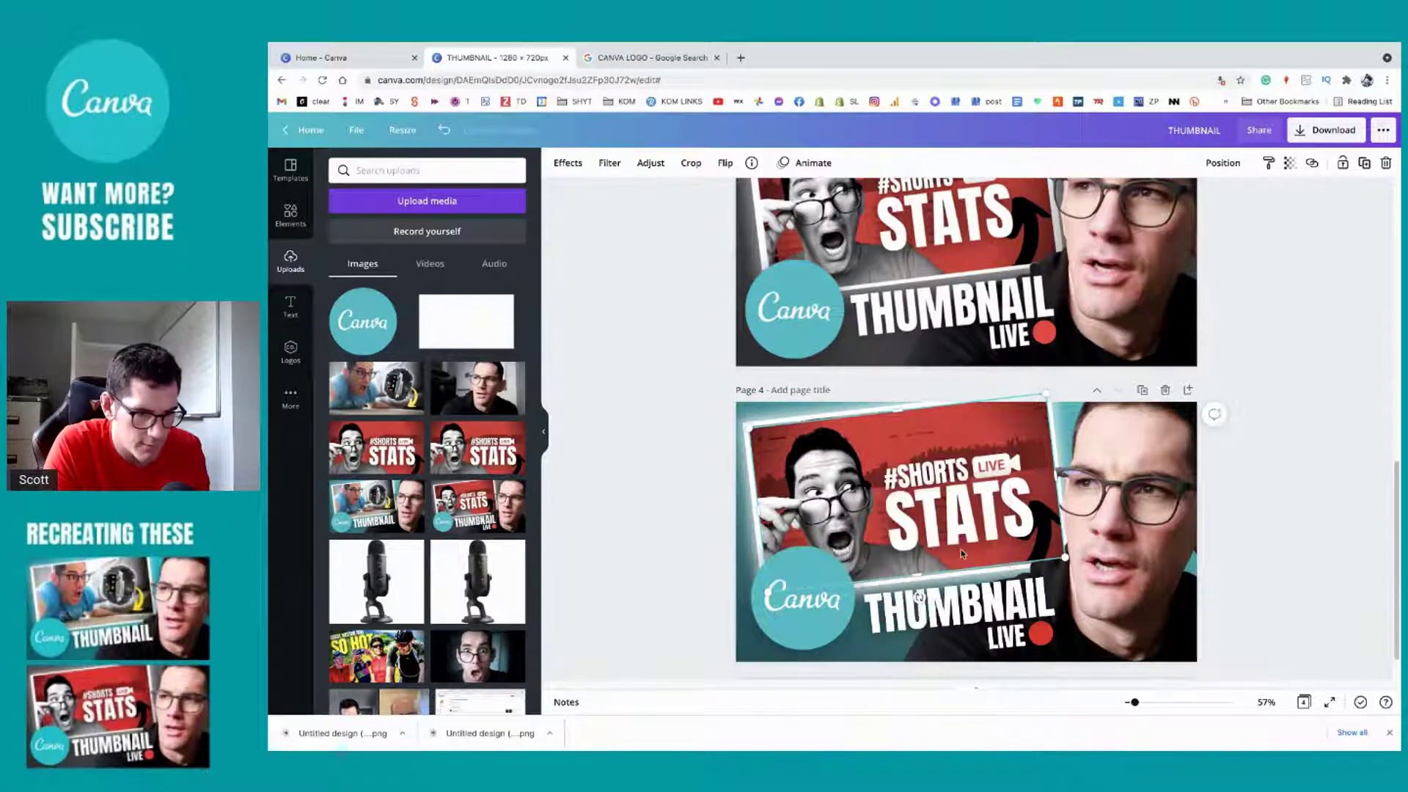
right_click(877, 473)
click(968, 546)
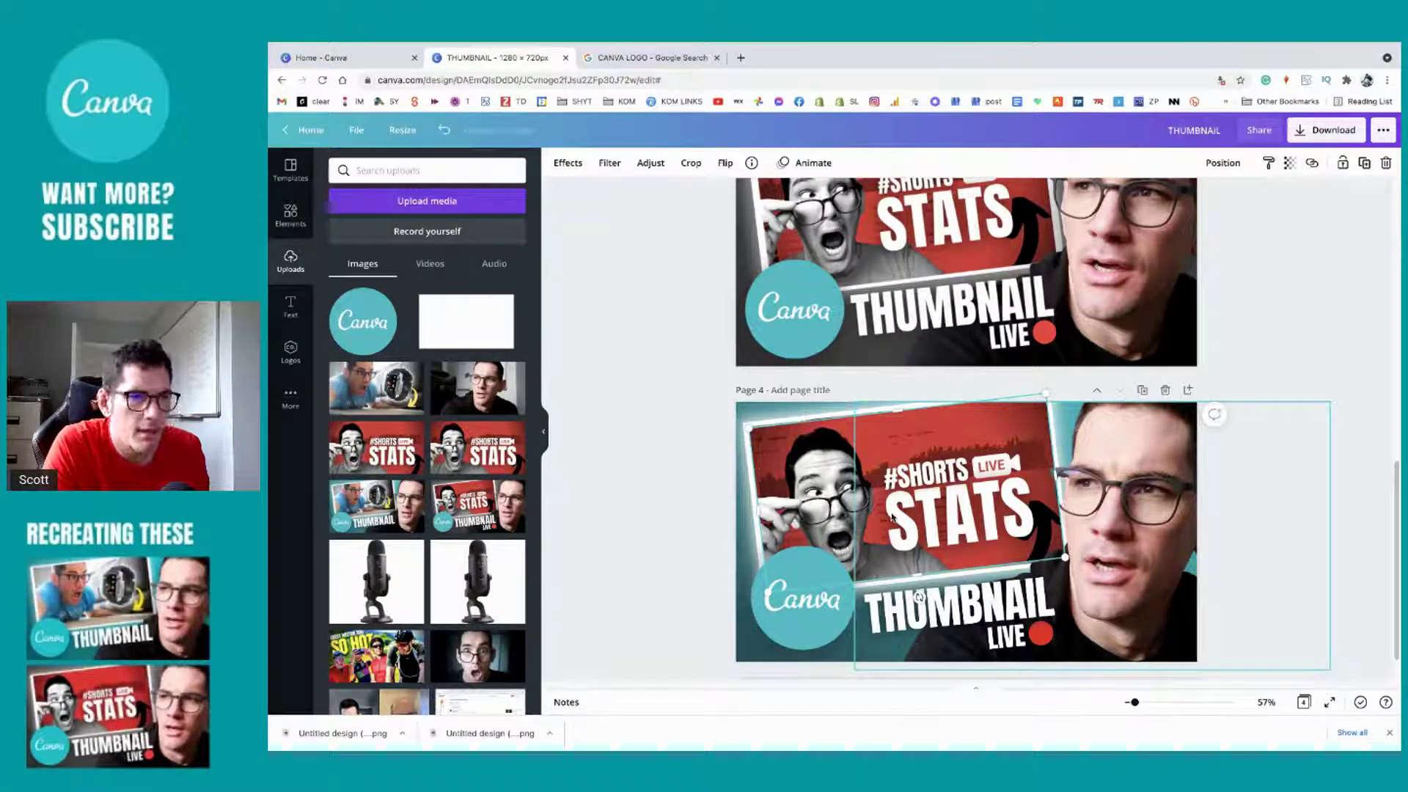
Step: Compare the page 4 thumbnail with the finished thumbnails on pages 2 and 3
scroll(984, 522, up, 5)
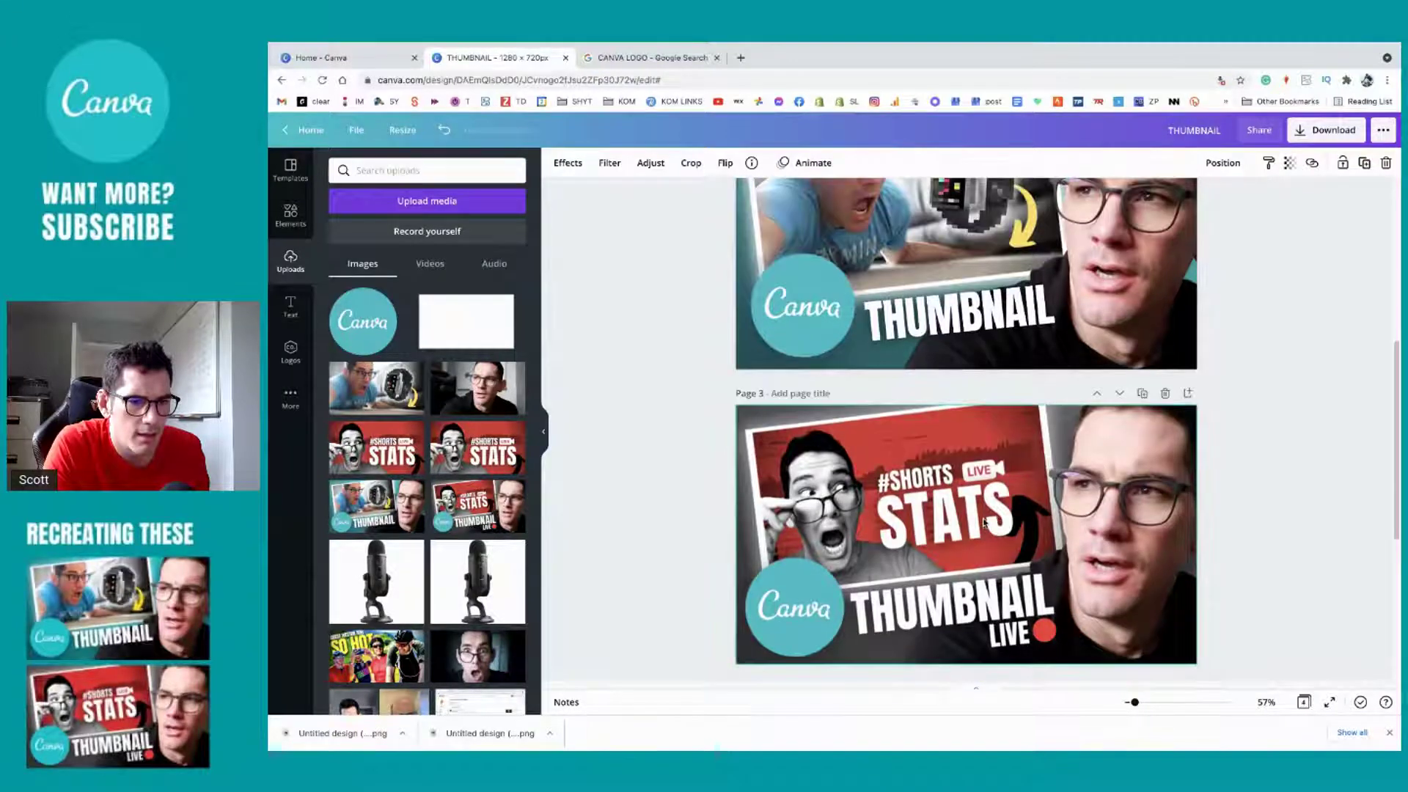
scroll(984, 522, up, 2)
scroll(984, 522, down, 4)
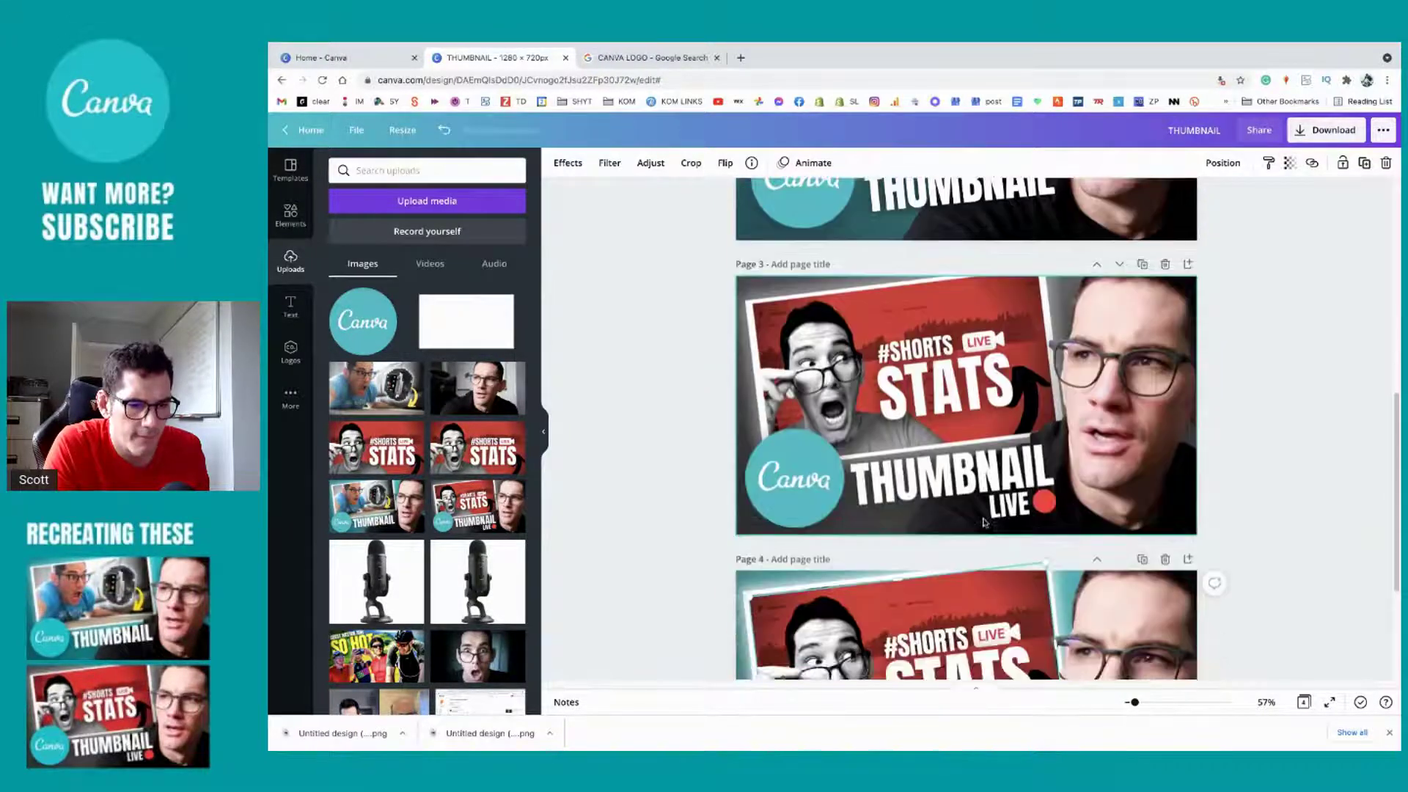
scroll(984, 522, down, 3)
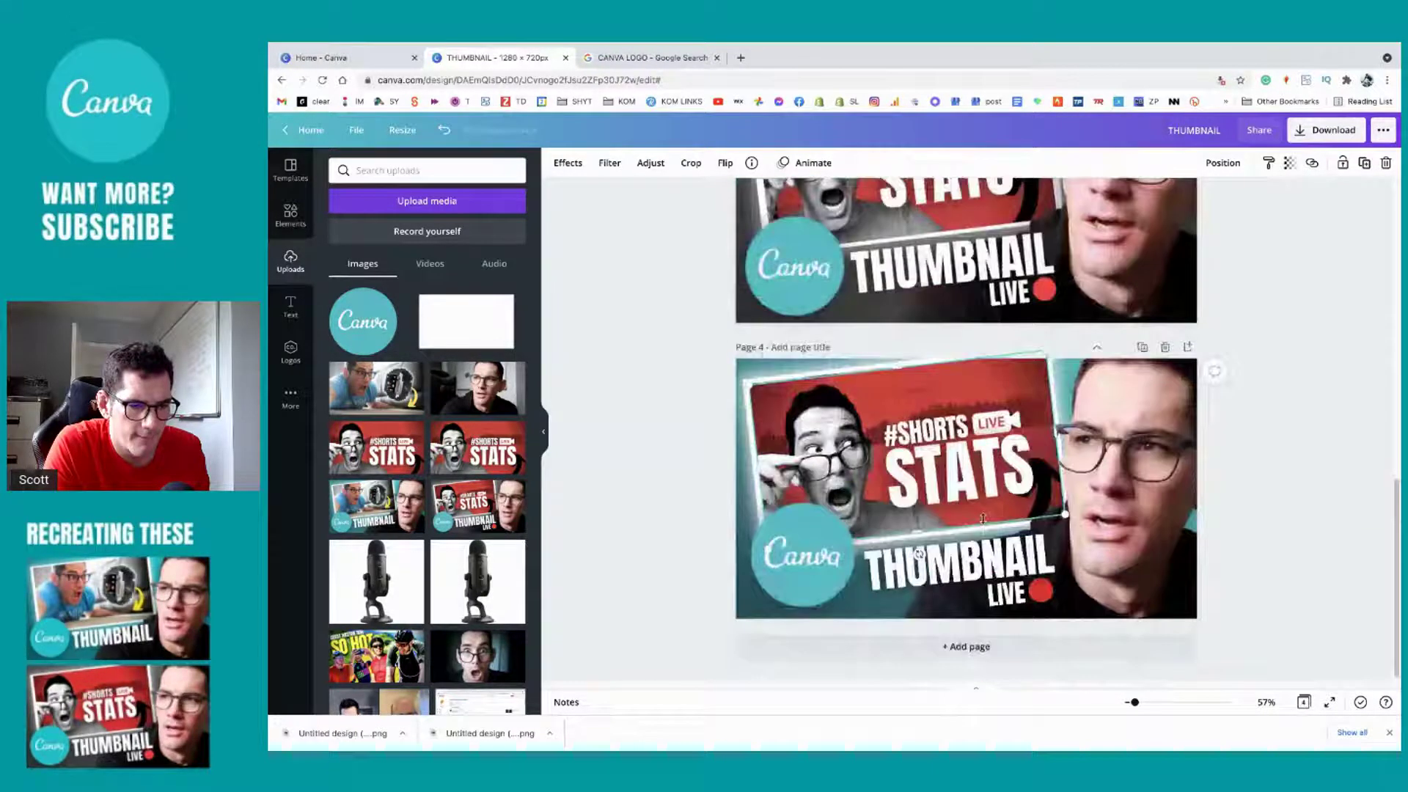
click(1100, 531)
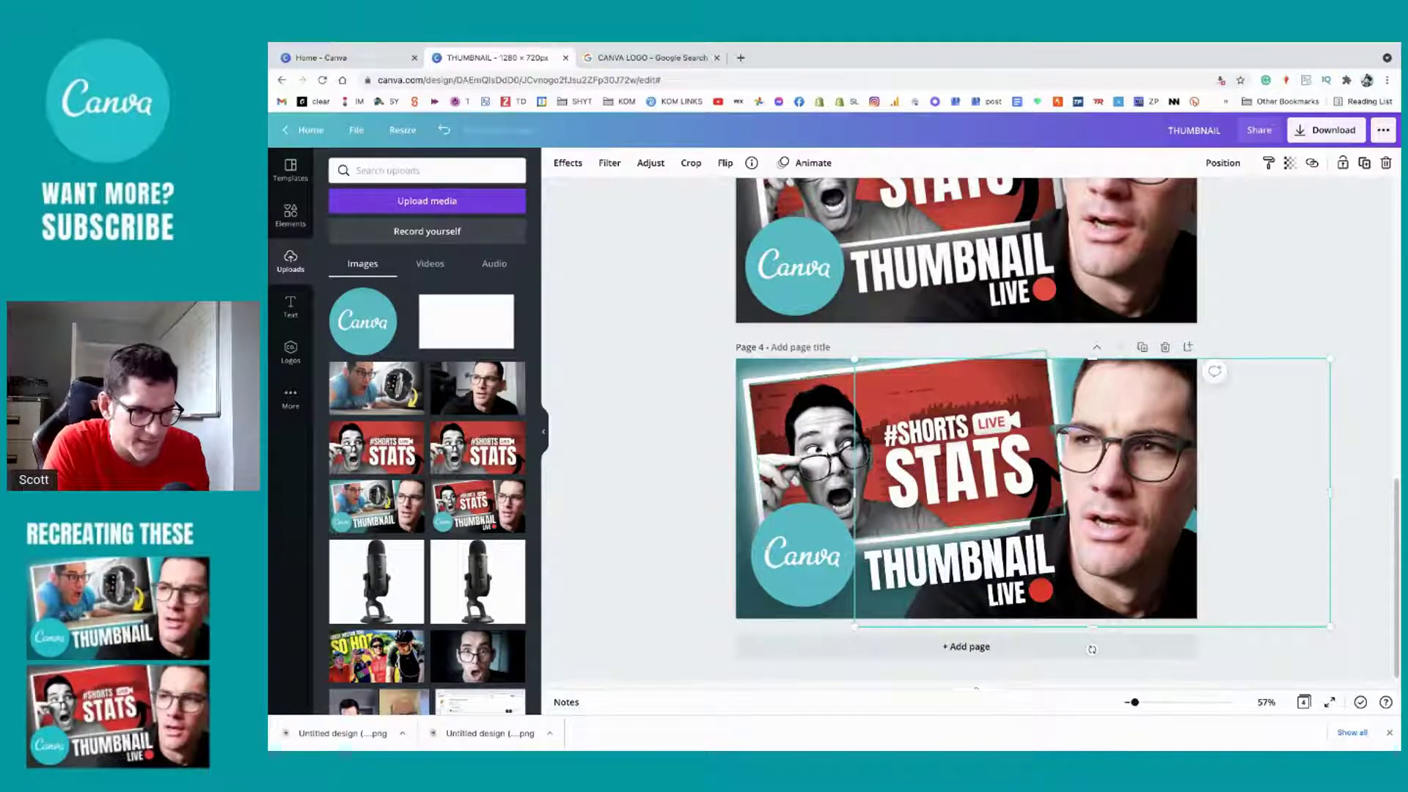
click(961, 465)
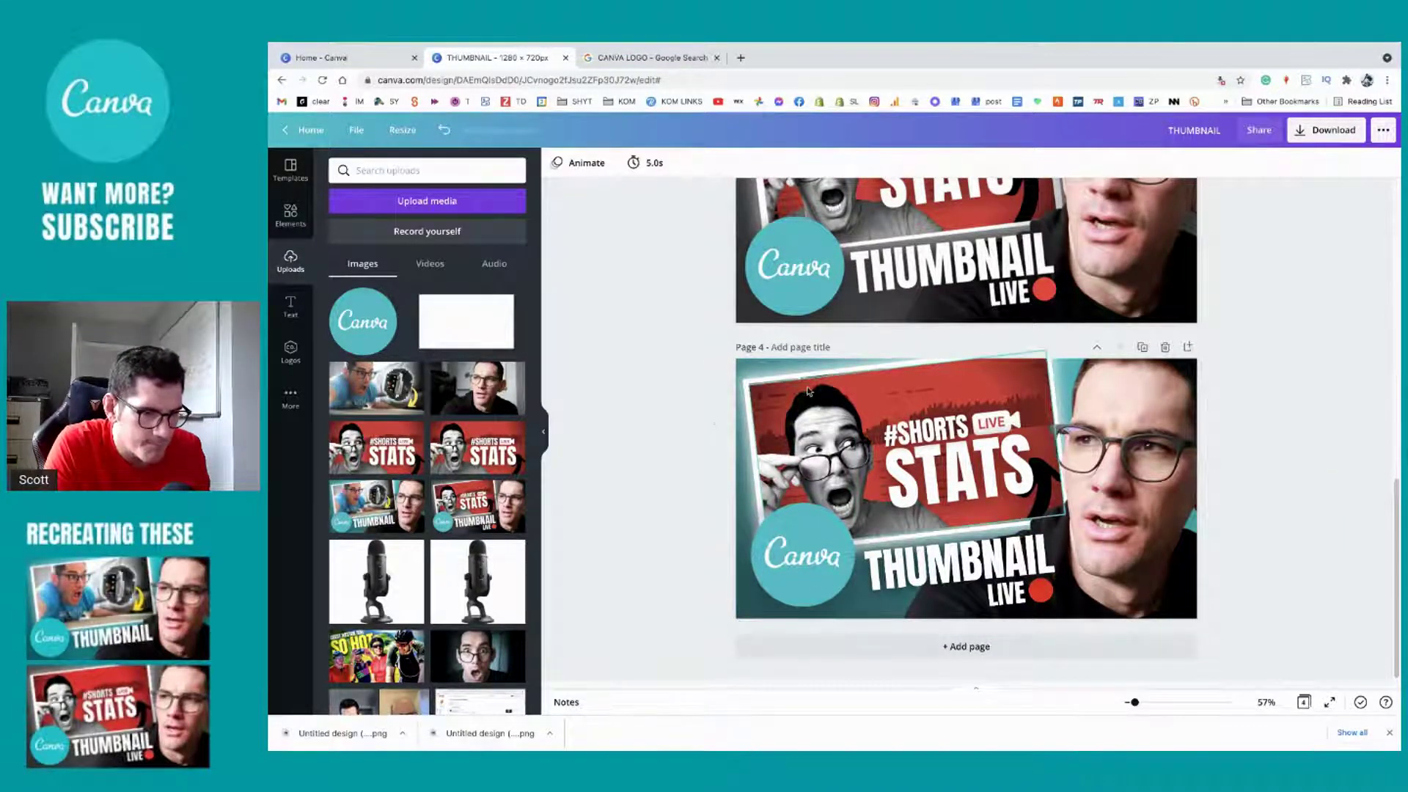
Step: Nudge the #SHORTS STATS image so its upper-left corner sits flush inside the white frame
scroll(807, 389, up, 5)
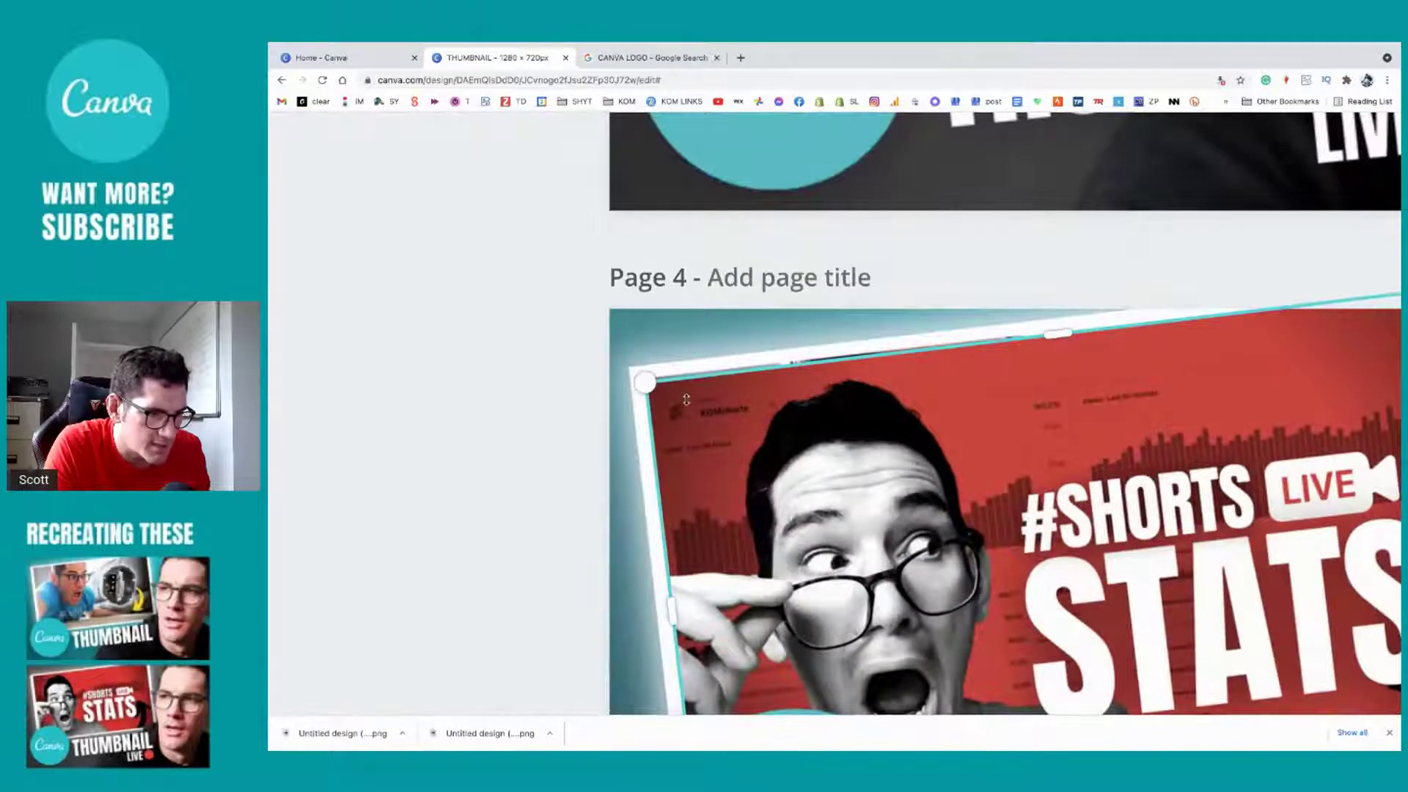
drag(681, 404, 687, 398)
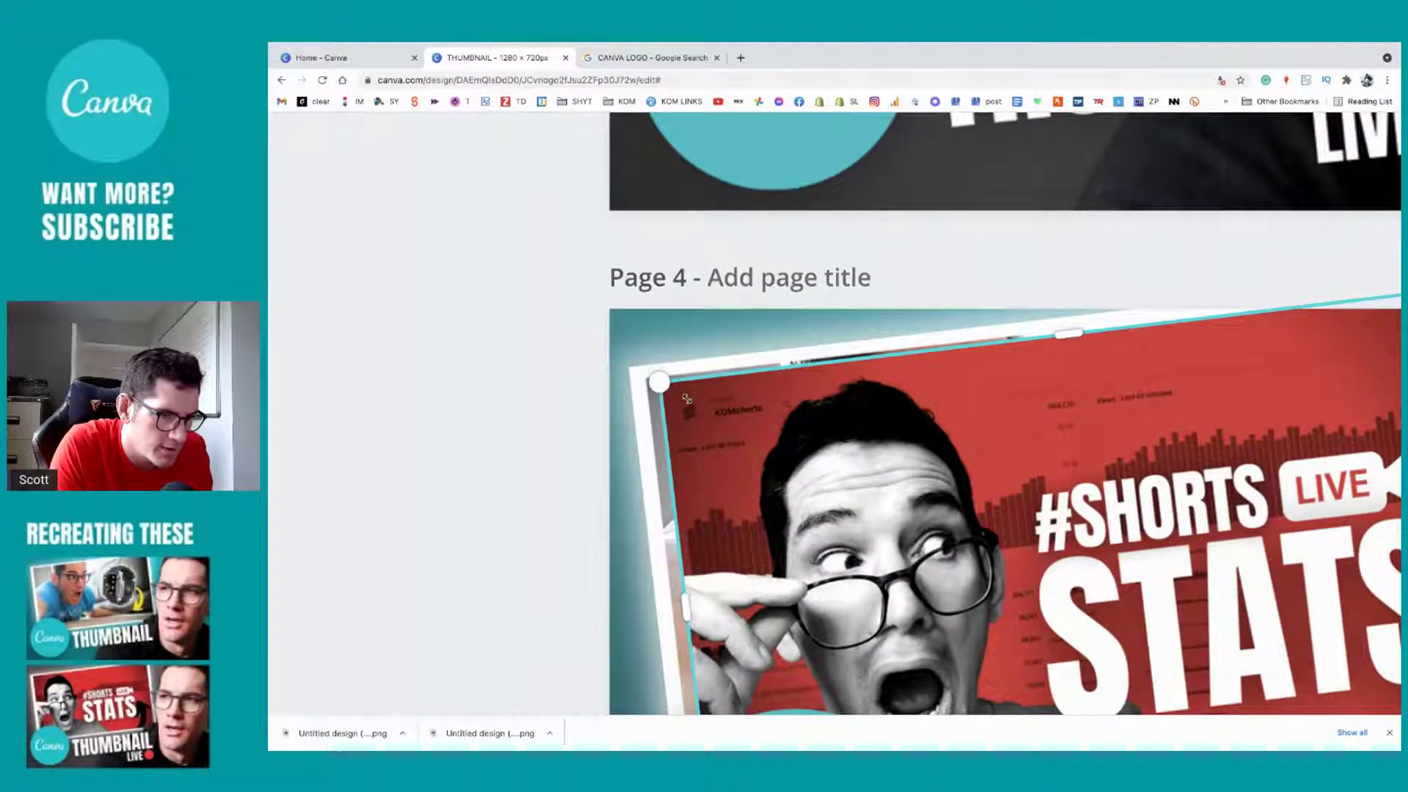
drag(706, 412, 700, 411)
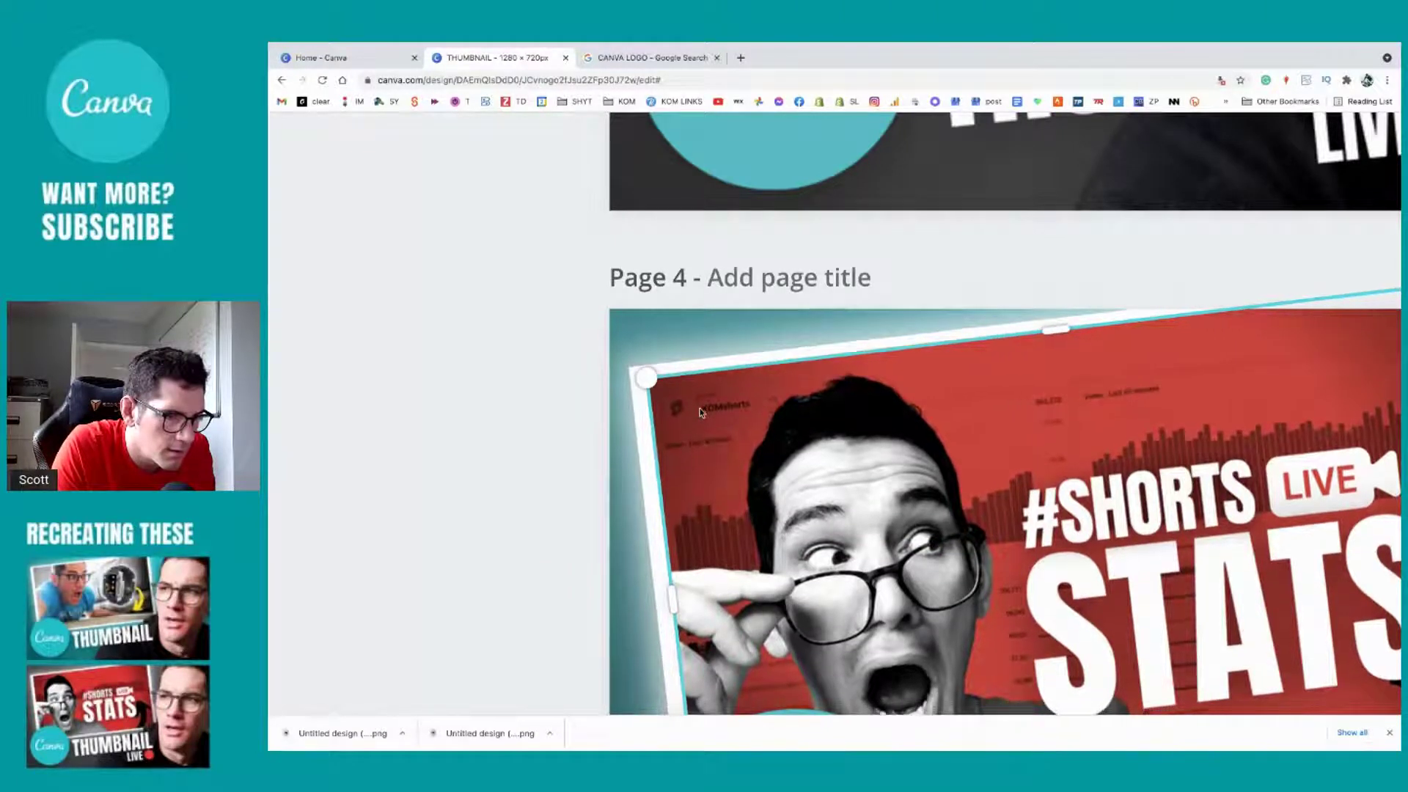
drag(632, 467, 528, 393)
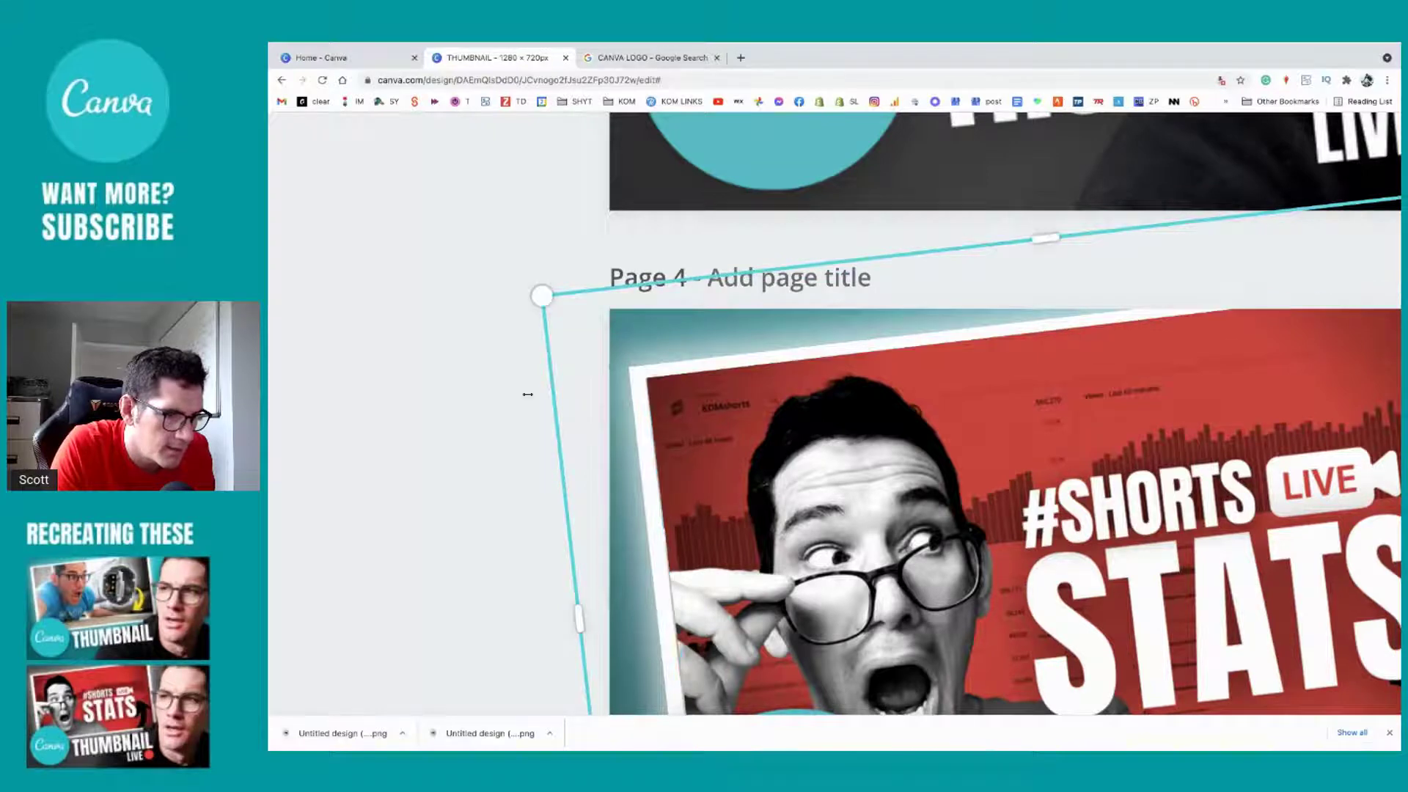
Step: Examine how the lower and right edges of the #SHORTS STATS image fit the white frame on page 4
scroll(837, 509, down, 3)
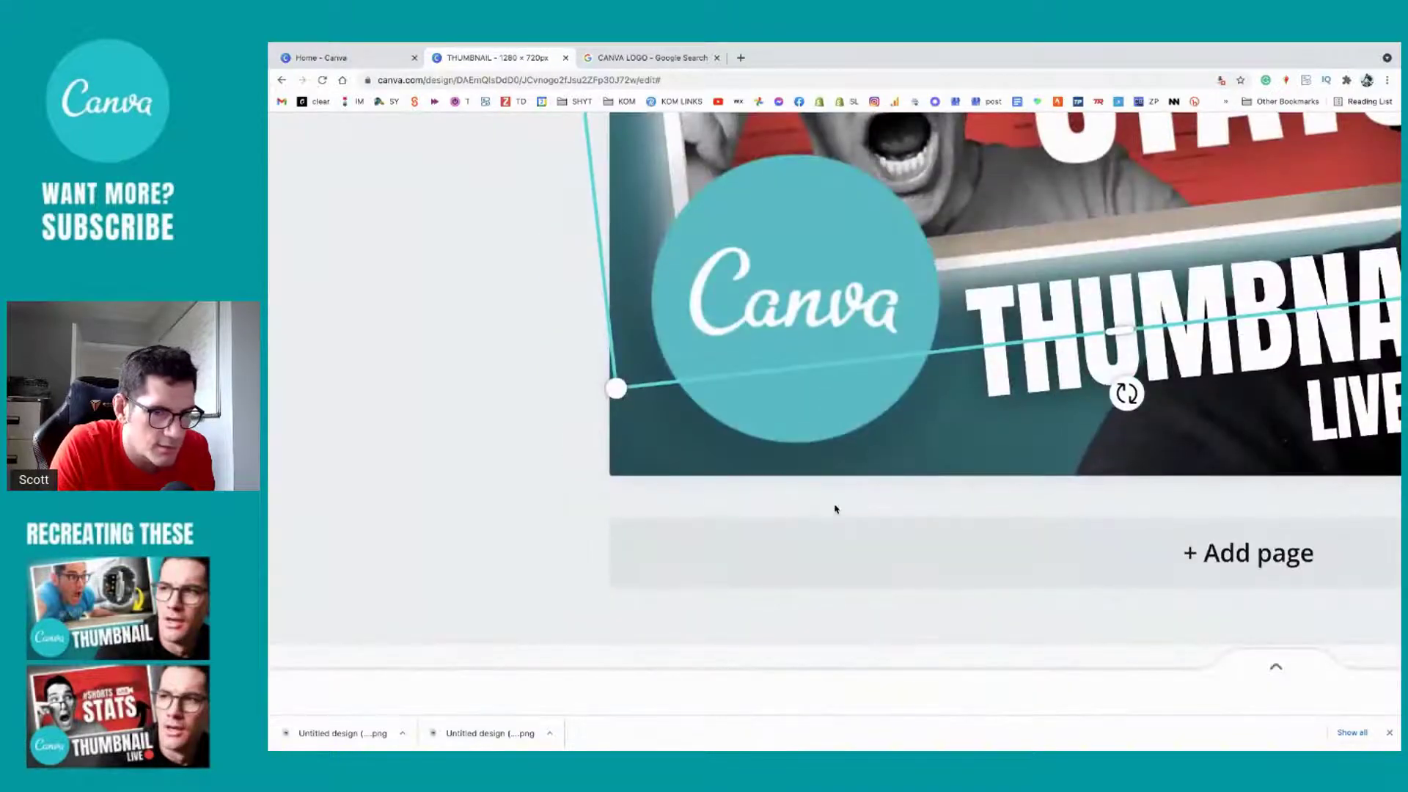
scroll(837, 508, right, 5)
scroll(834, 508, up, 3)
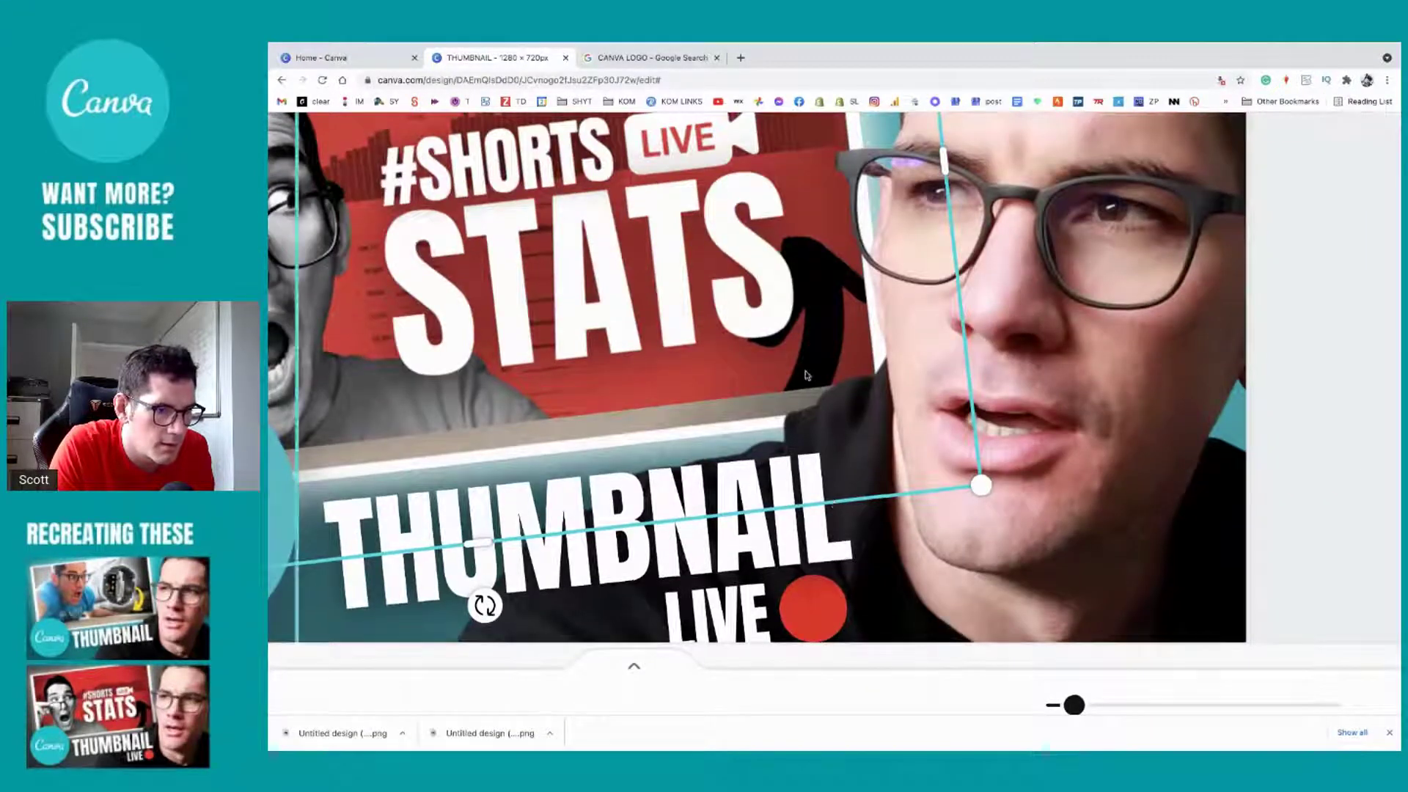
scroll(811, 344, up, 3)
scroll(811, 344, up, 3)
scroll(811, 344, down, 5)
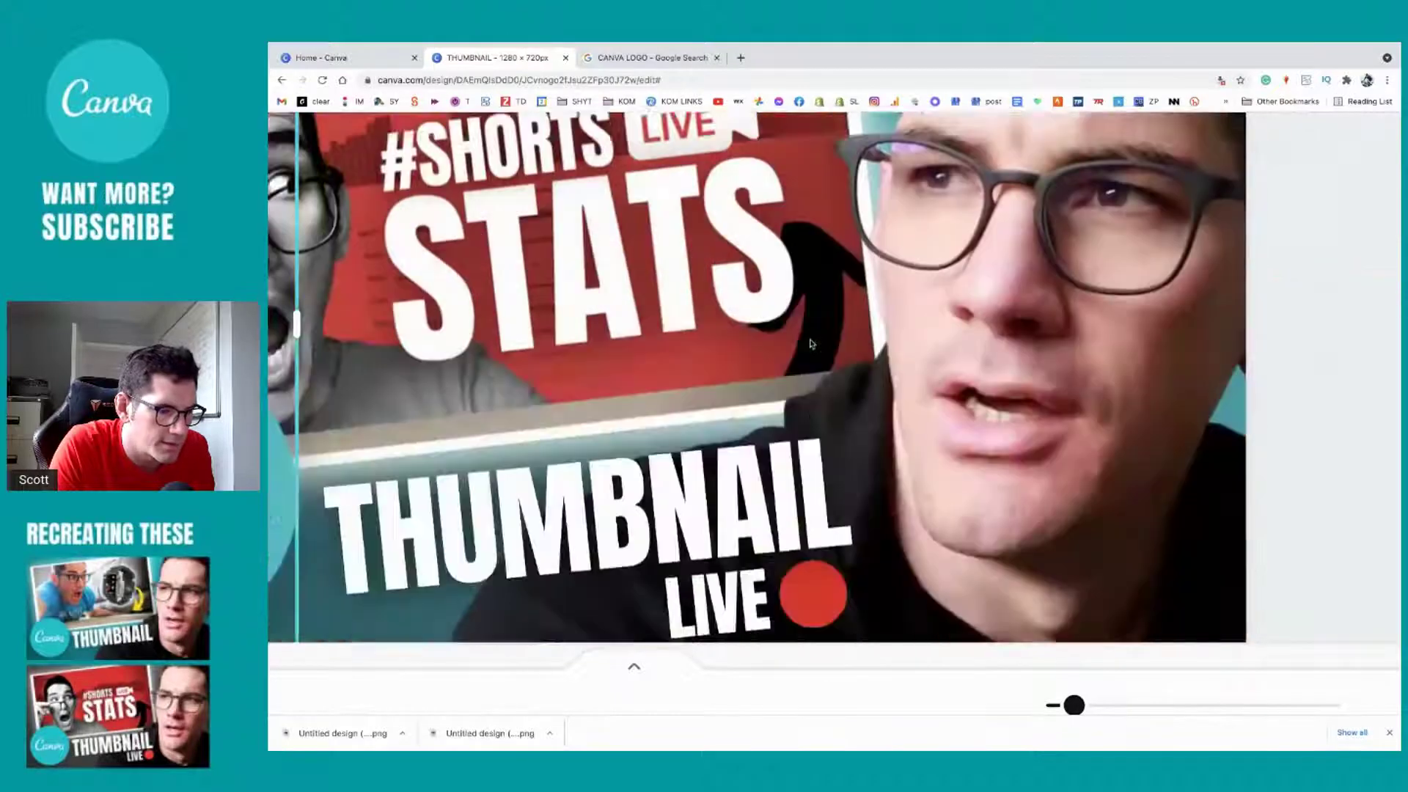
ctrl+scroll(811, 344, up, 5)
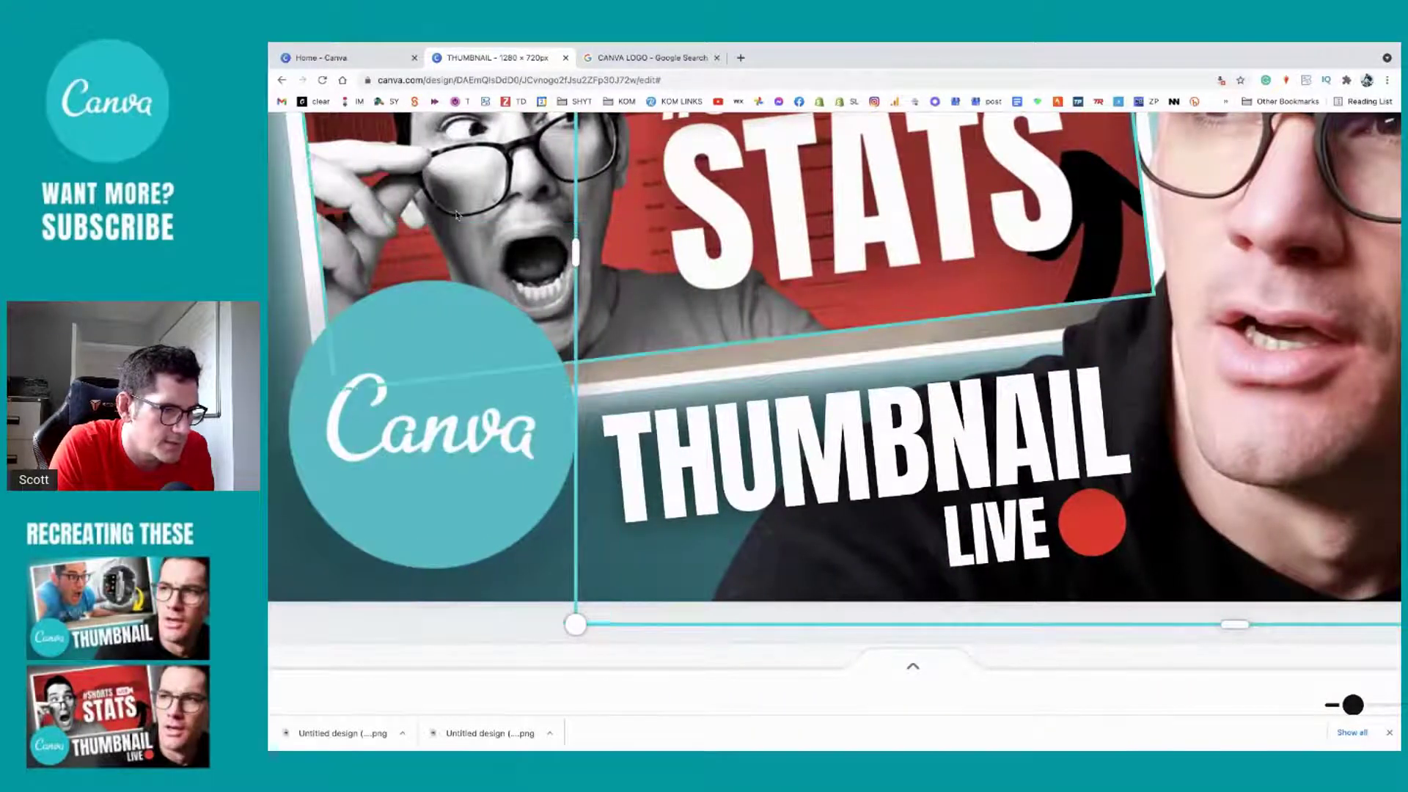
Step: Extend the lower edge of the #SHORTS STATS image down to the white frame's bottom border on page 4
drag(442, 178, 787, 156)
key(ctrl+z)
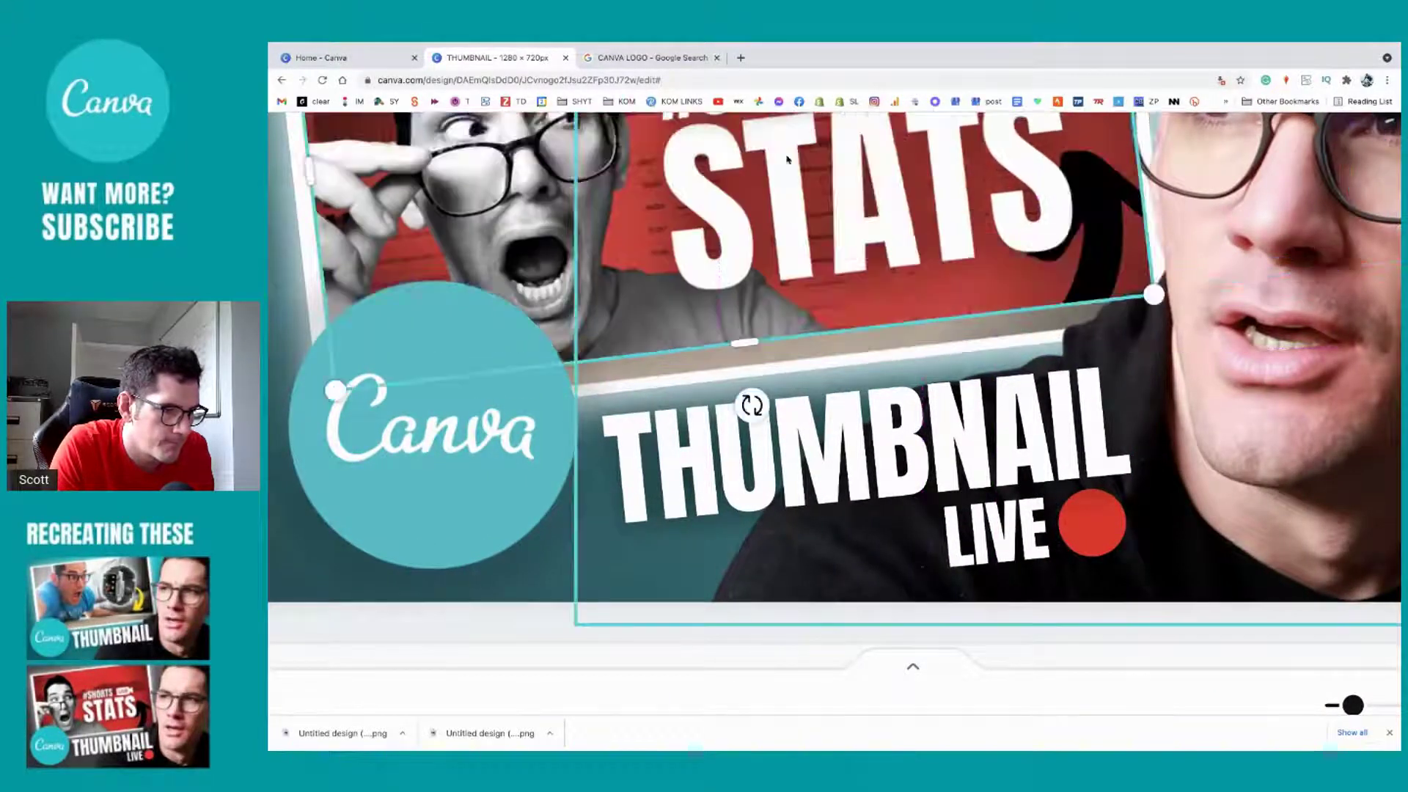
drag(750, 399, 751, 365)
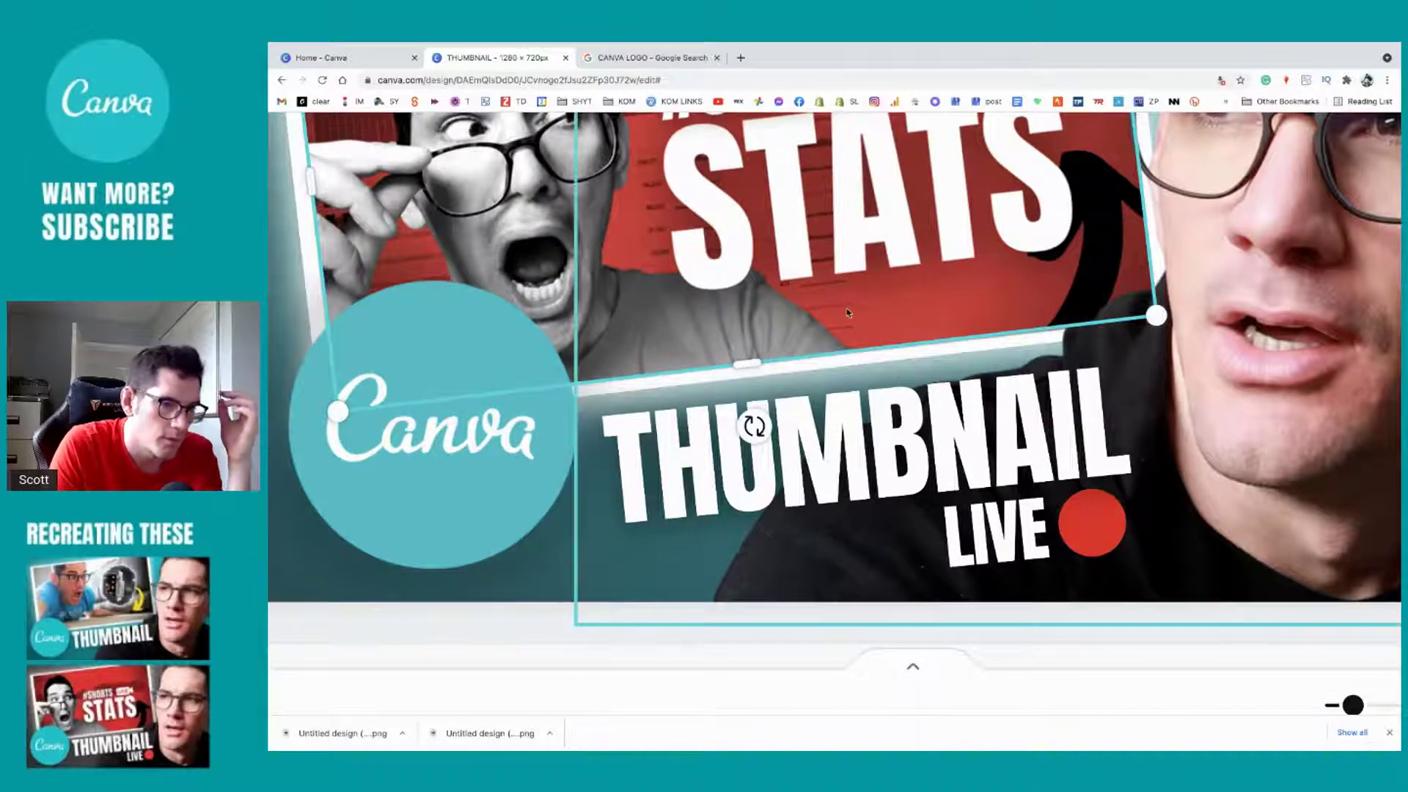
Step: Compare the thumbnails on pages 2 and 3, and enlarge page 4's #SHORTS STATS image slightly from its lower-right corner to fill the white frame
scroll(847, 313, down, 5)
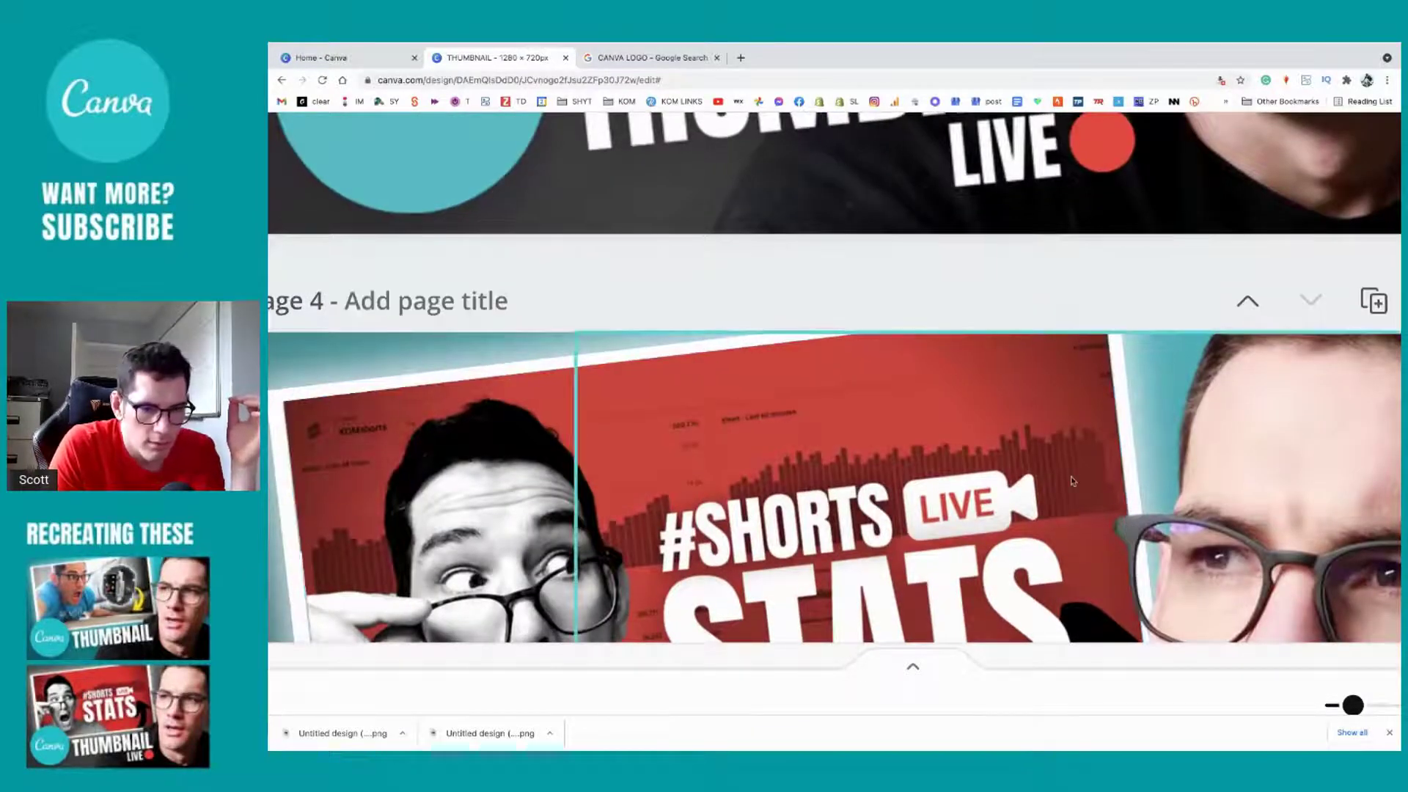
scroll(1073, 482, up, 5)
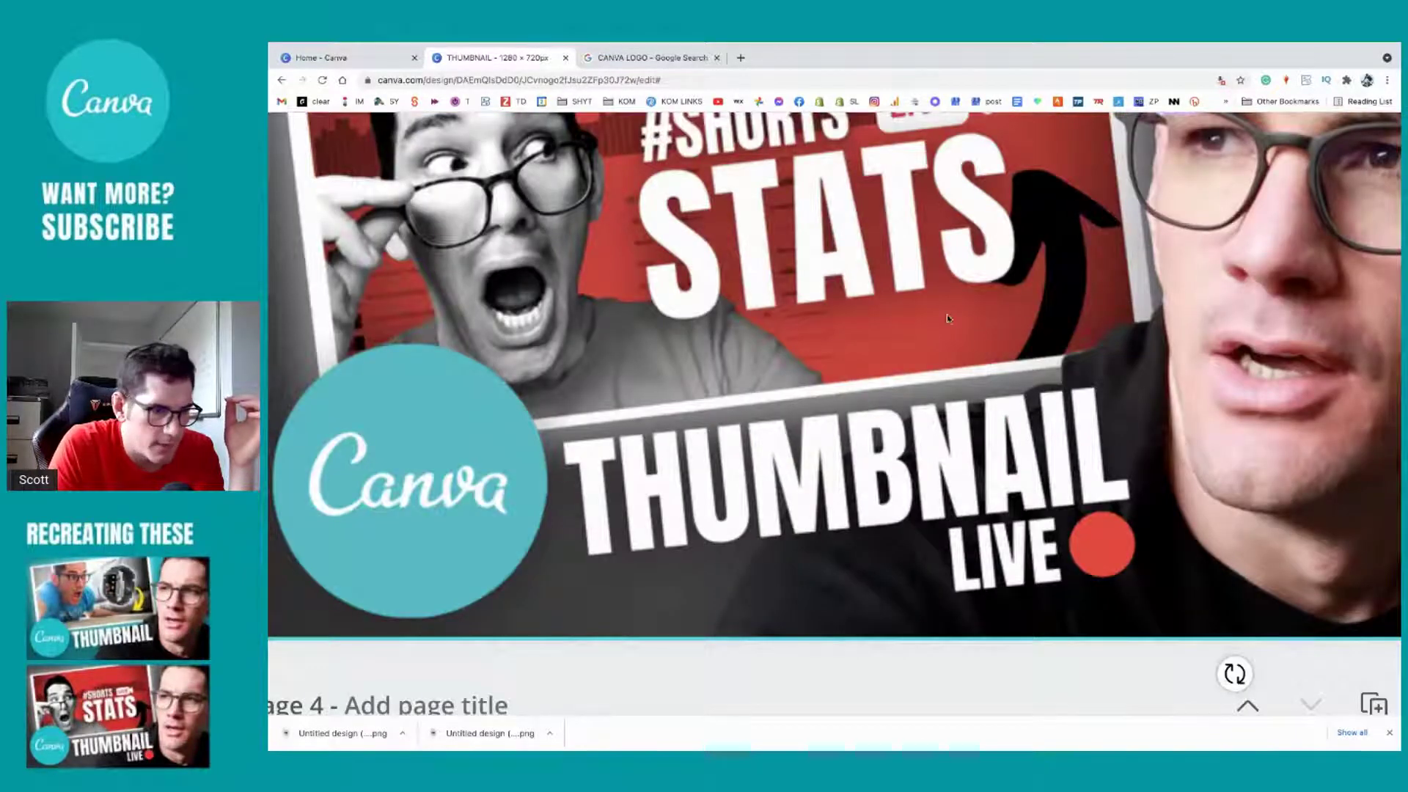
scroll(947, 313, up, 4)
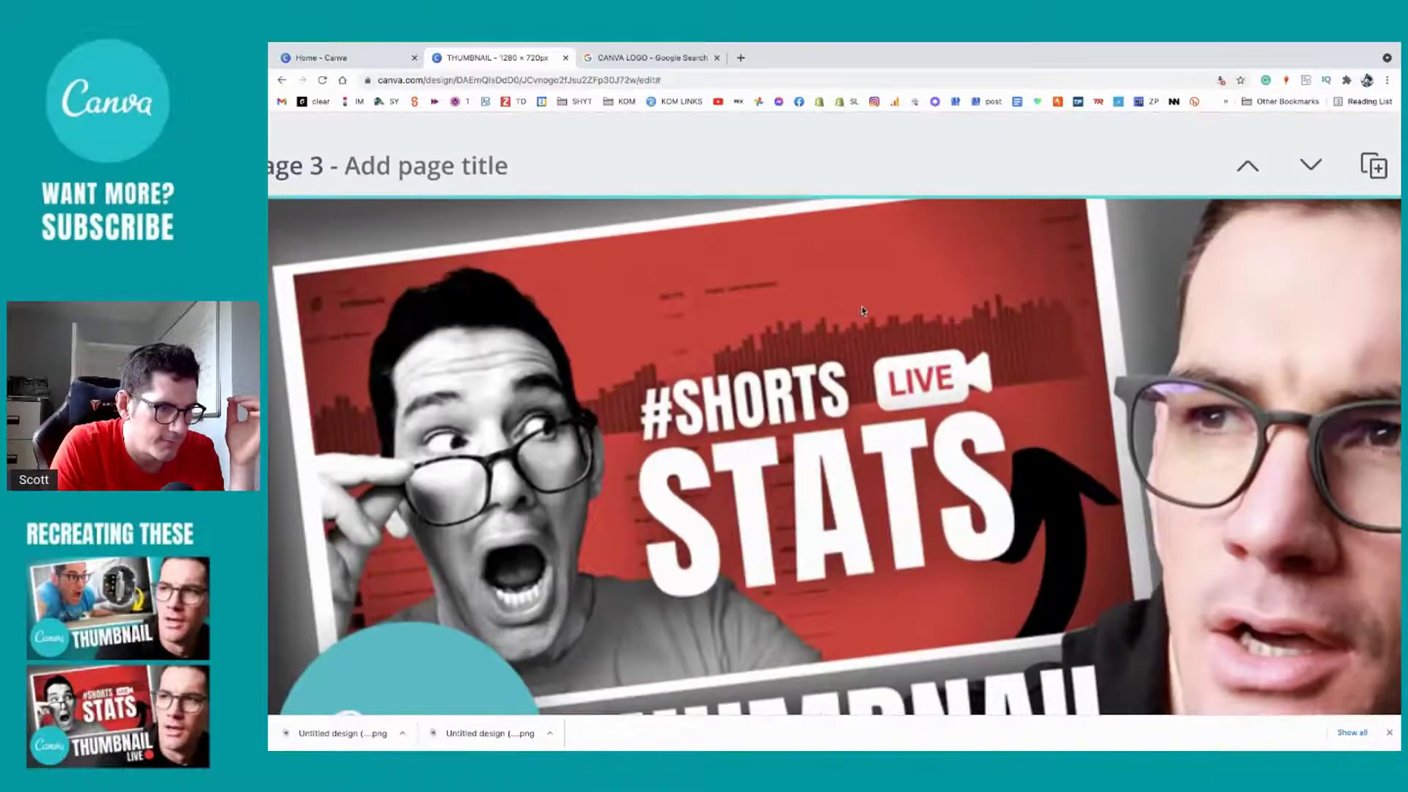
scroll(861, 306, up, 5)
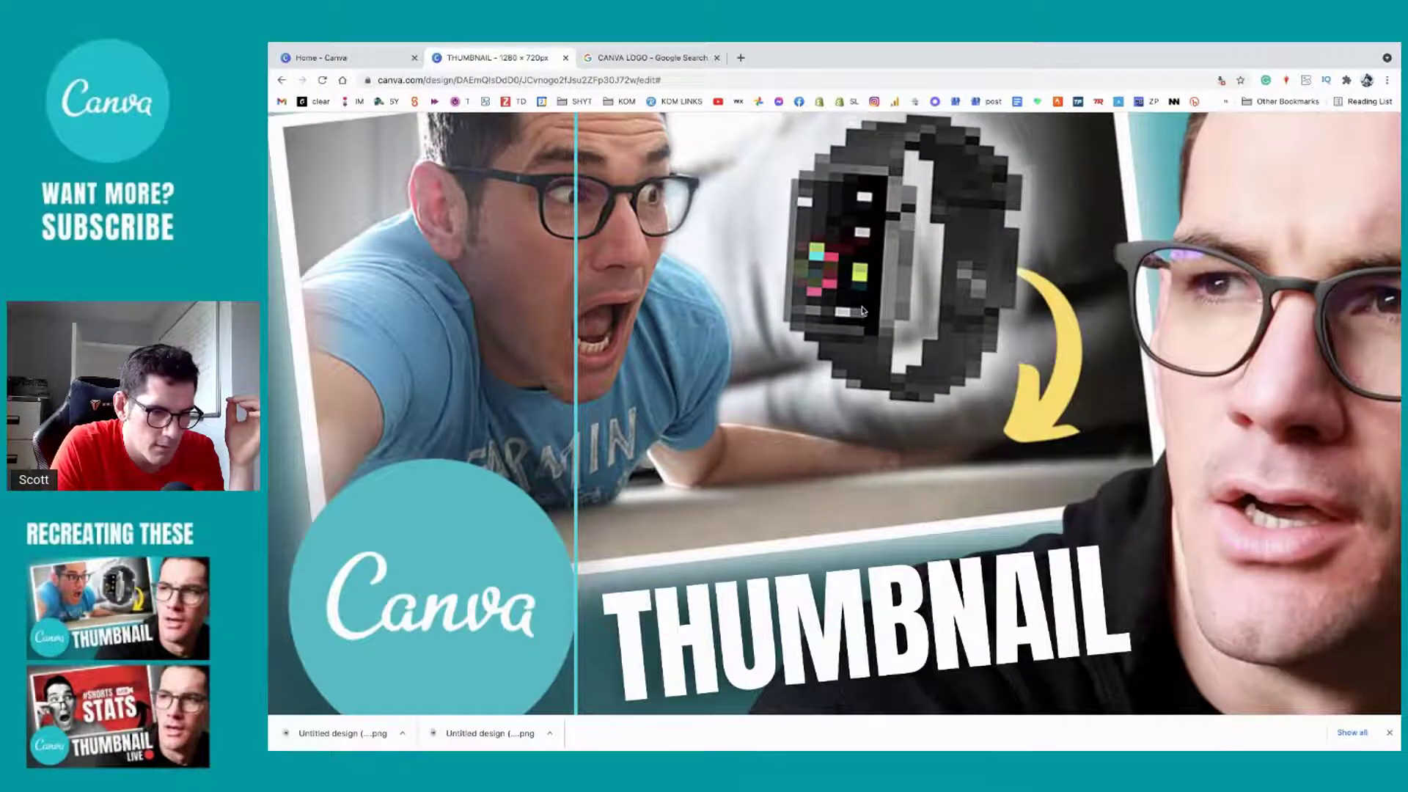
scroll(862, 310, down, 10)
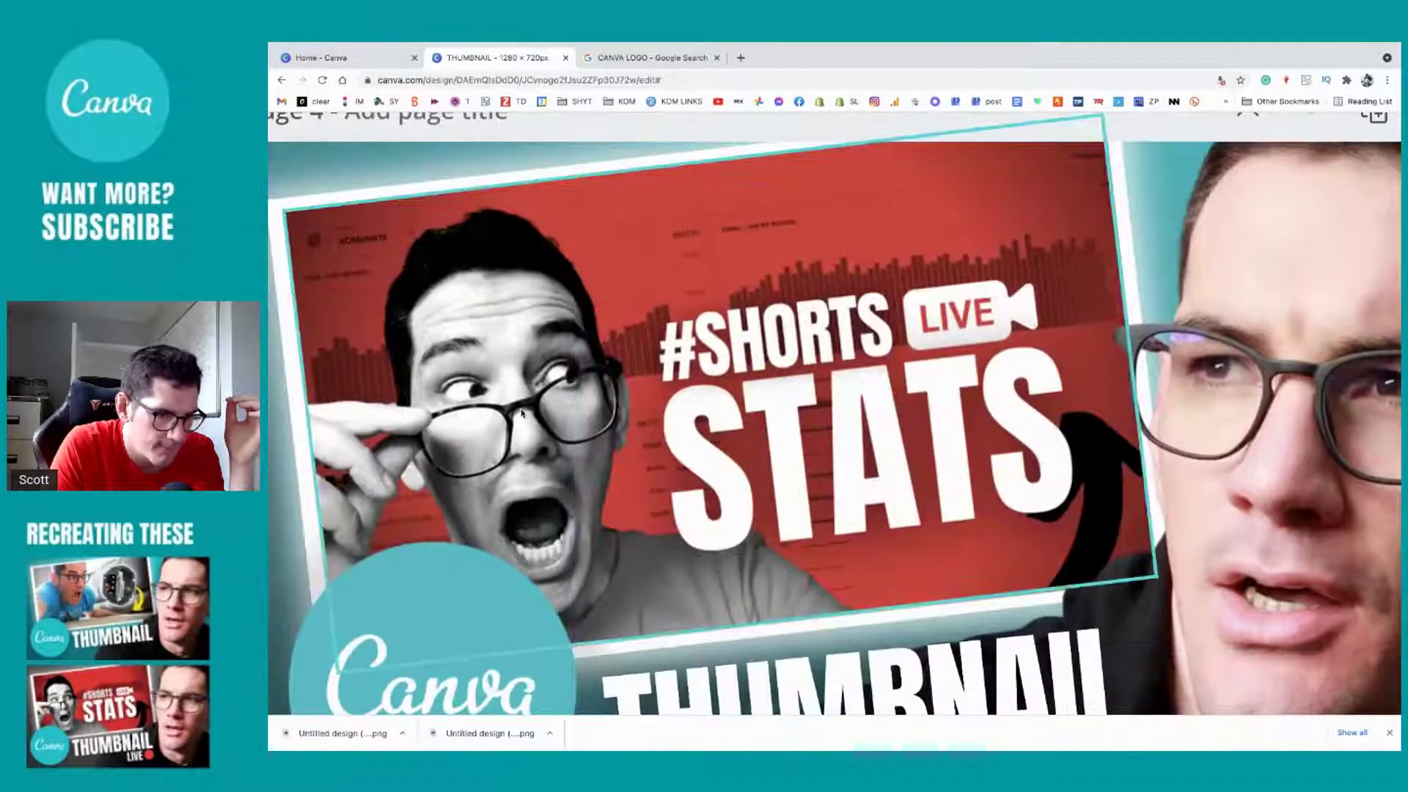
click(522, 413)
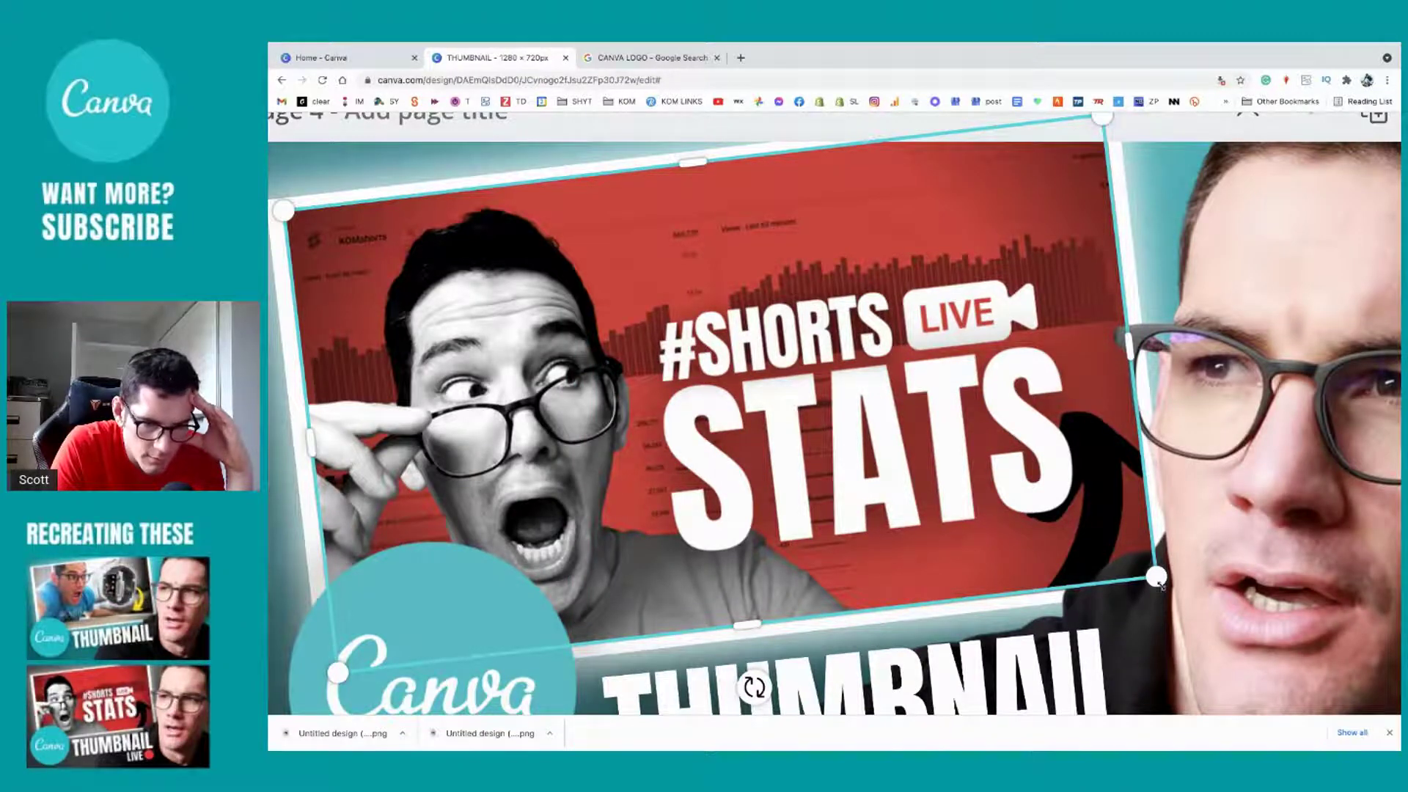
drag(1165, 583, 1169, 583)
scroll(1168, 584, left, 3)
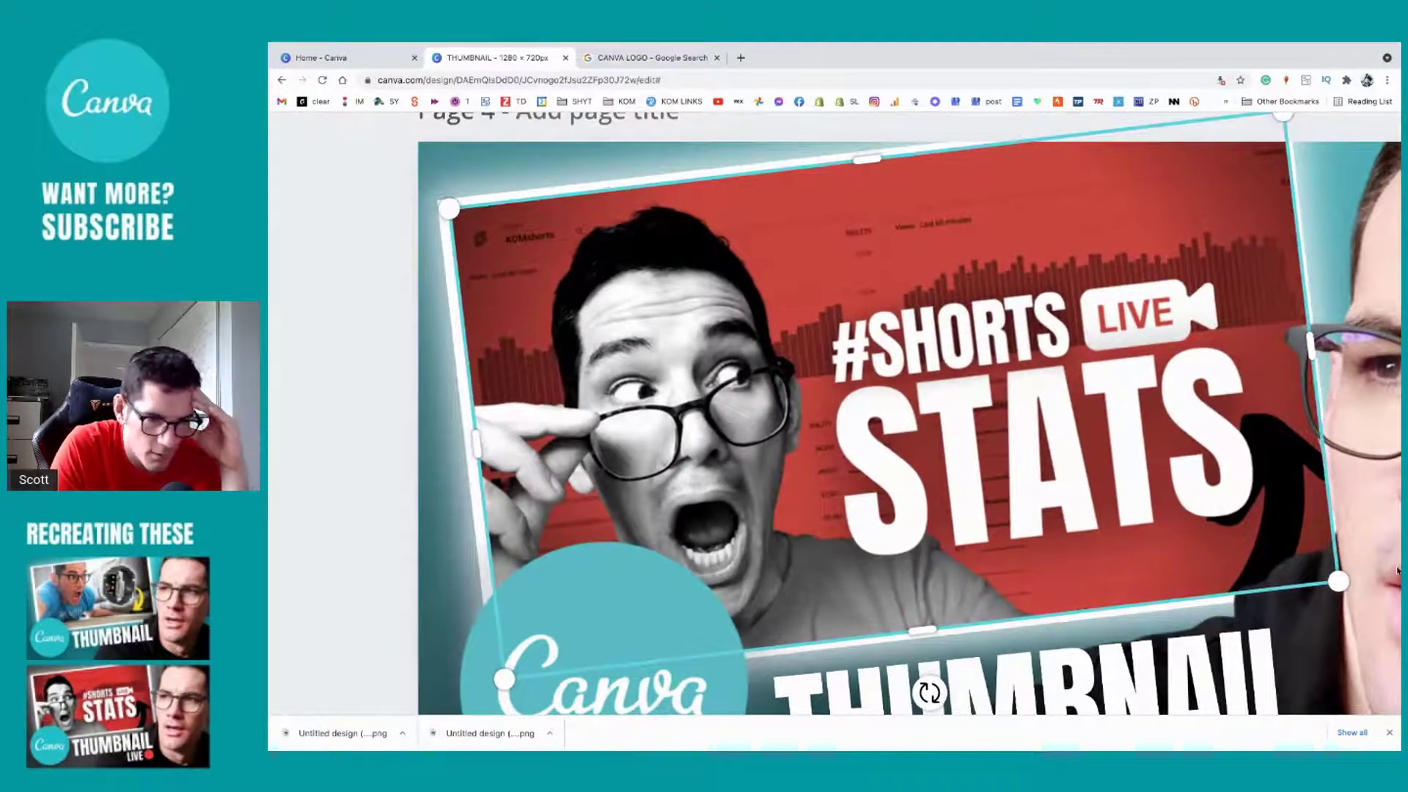
scroll(1262, 554, right, 1)
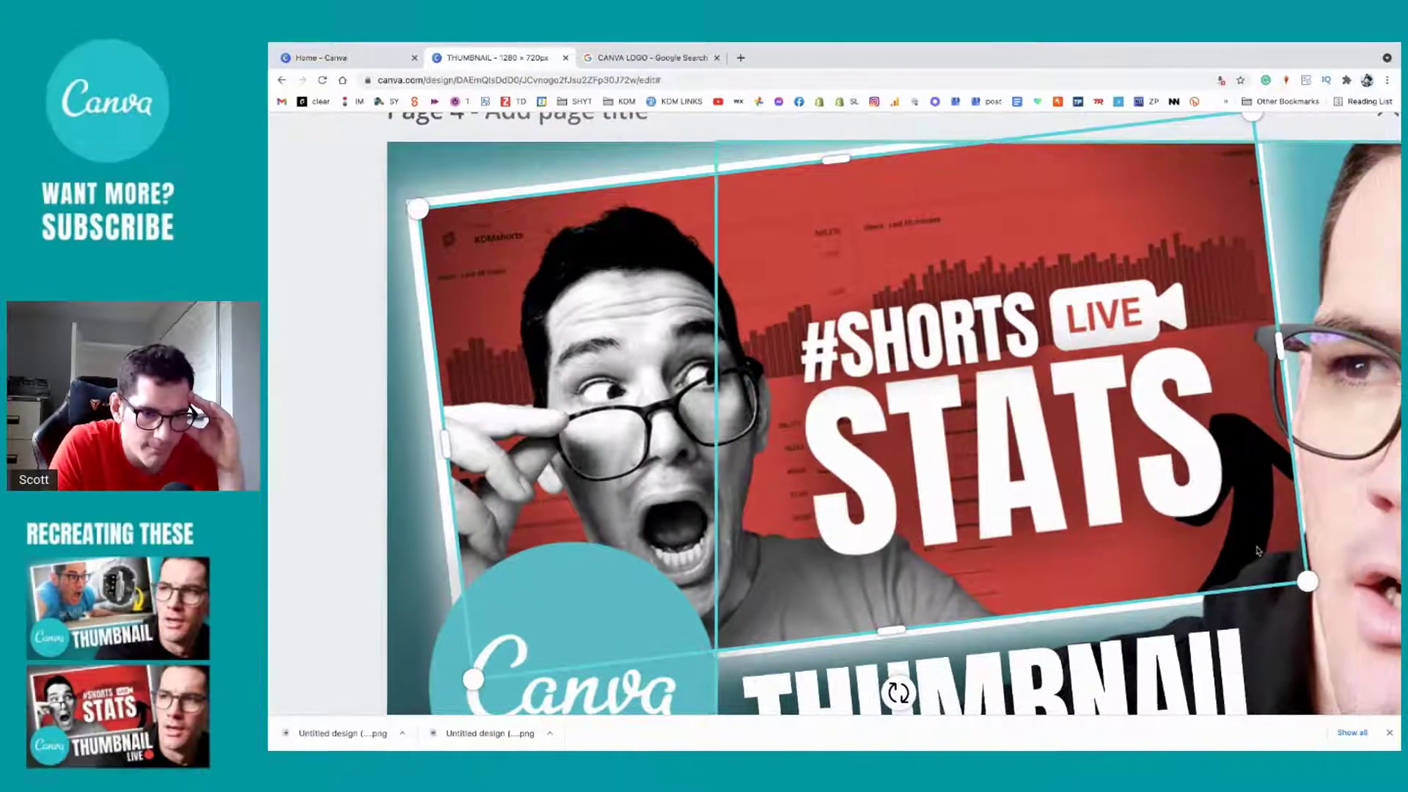
Step: Compare the whole #SHORTS STATS thumbnail on page 4 with the finished version on page 3
click(347, 369)
scroll(772, 449, down, 1)
click(1108, 693)
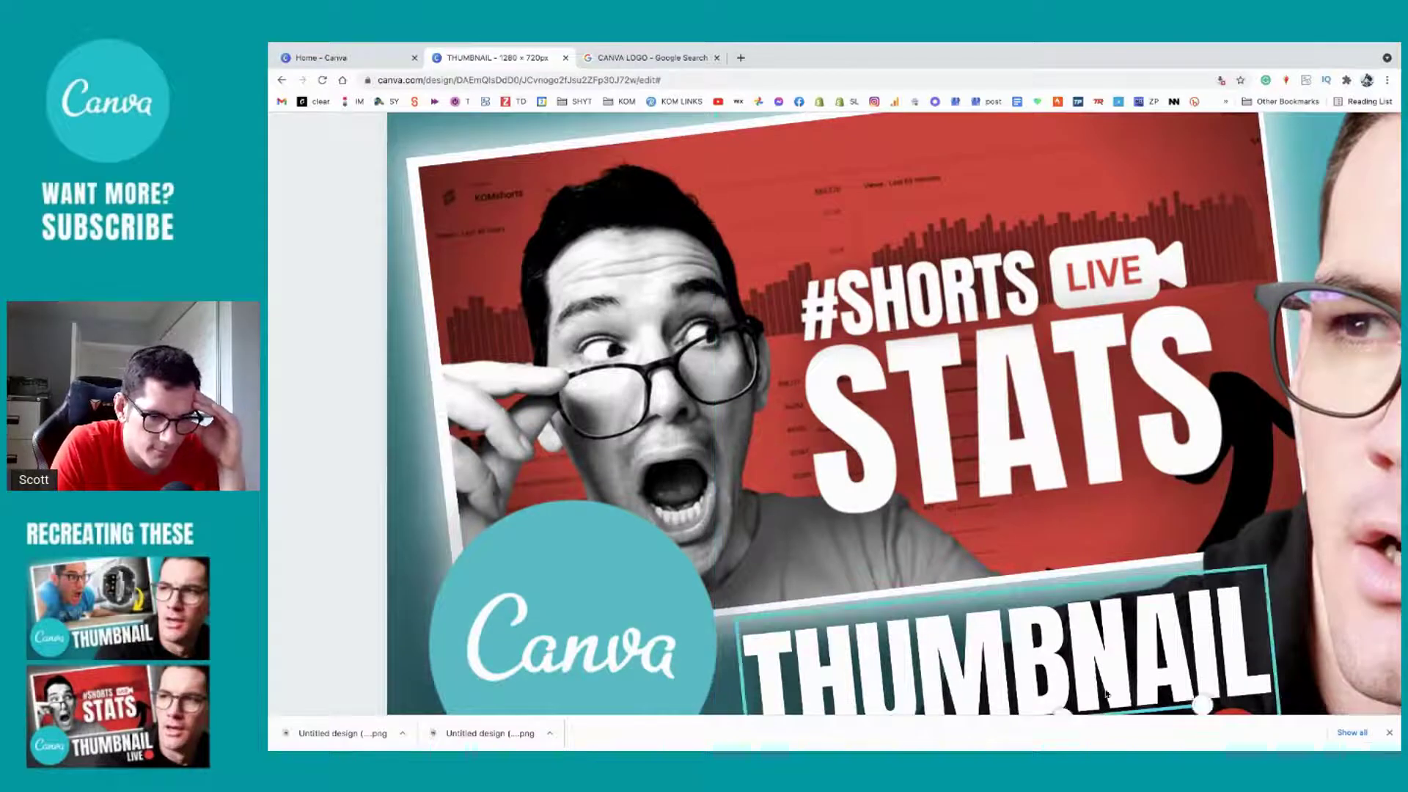
scroll(1135, 632, down, 3)
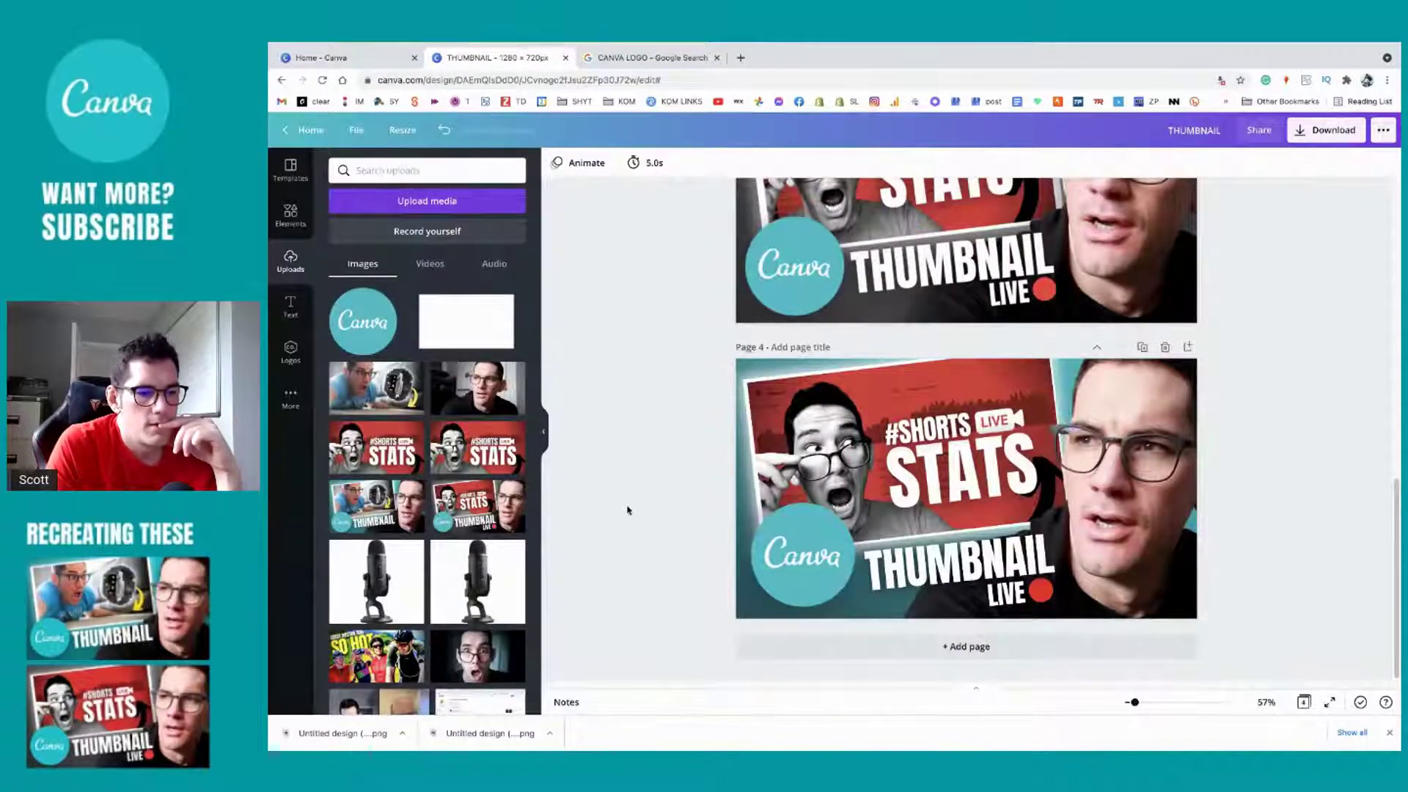
scroll(629, 509, up, 2)
scroll(629, 509, down, 1)
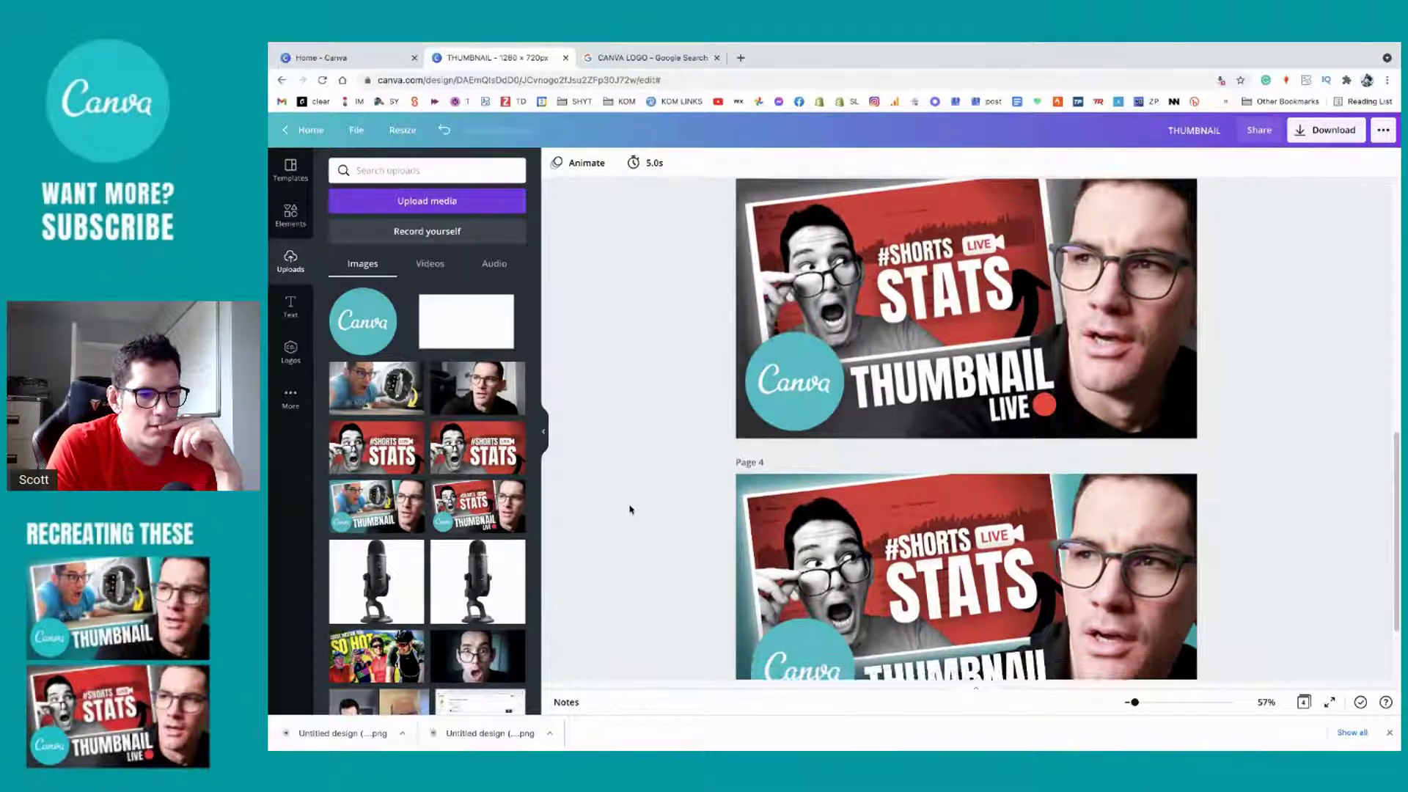
click(887, 481)
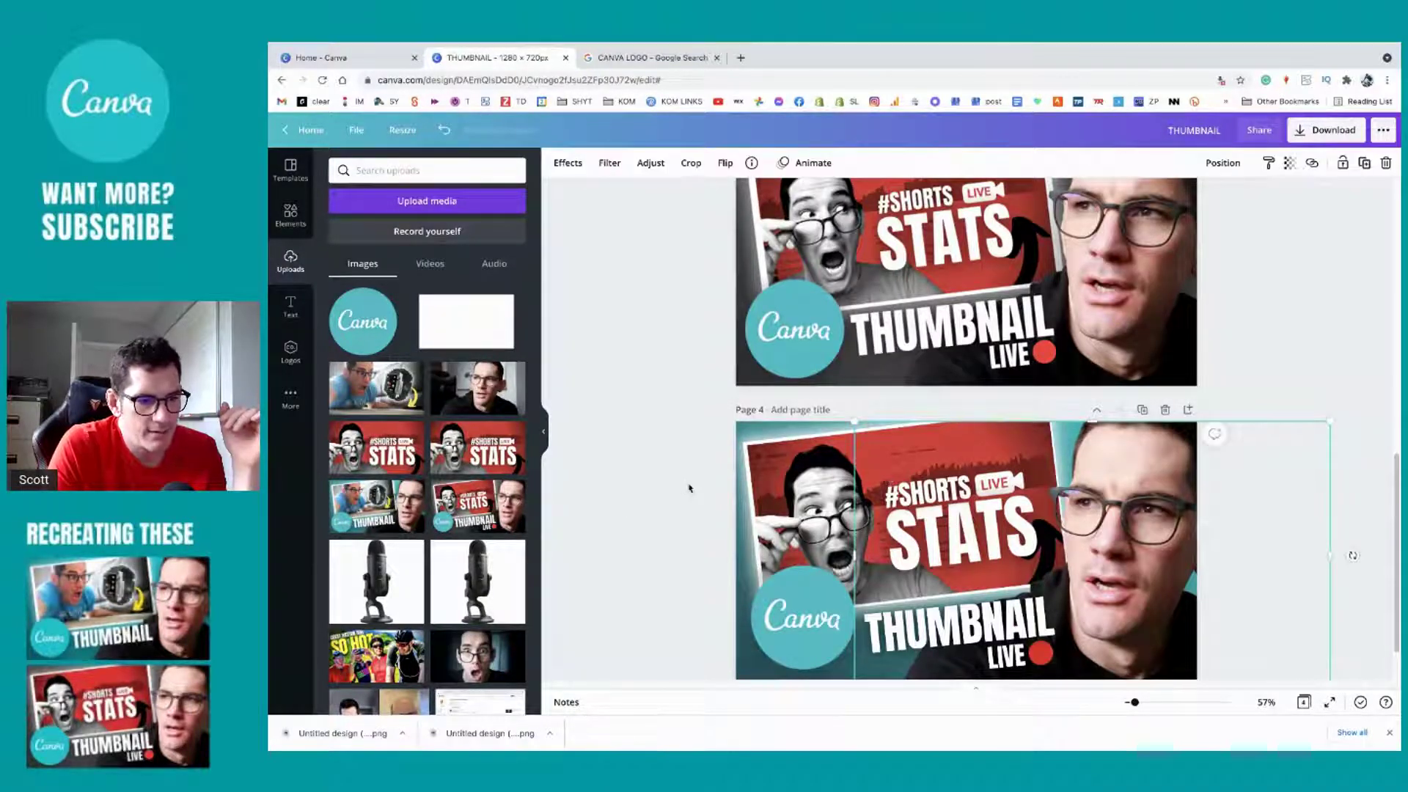
click(889, 499)
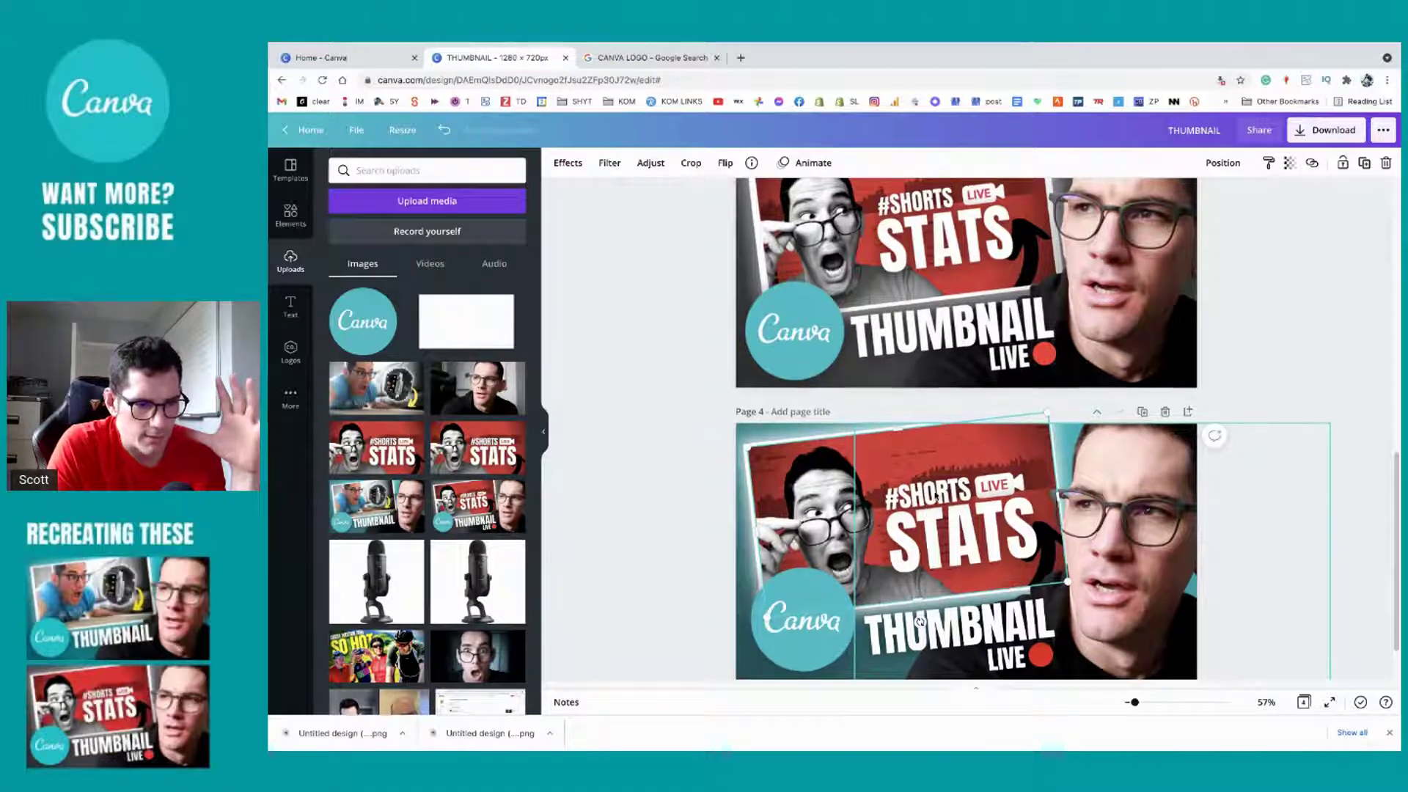
scroll(931, 506, up, 1)
scroll(934, 495, up, 1)
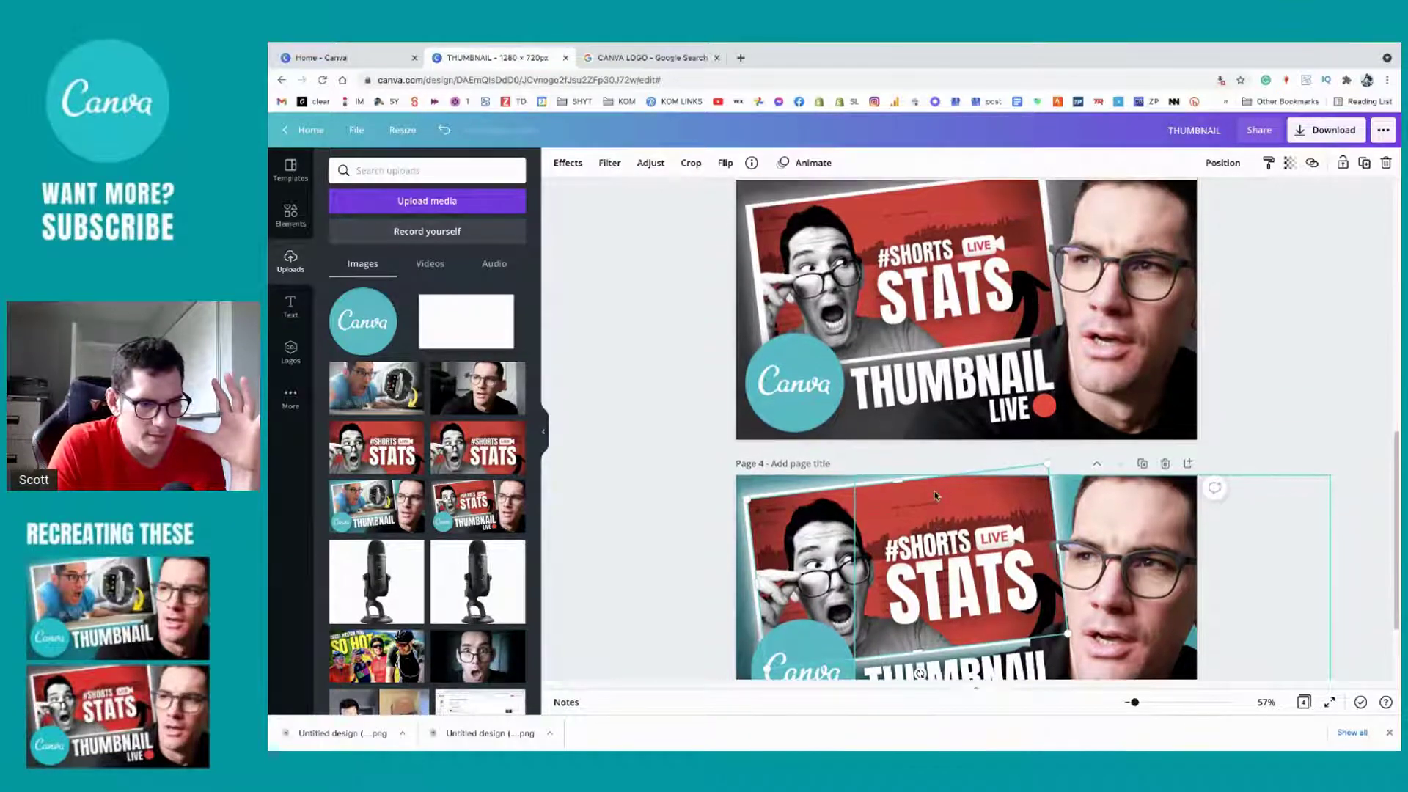
scroll(934, 495, down, 1)
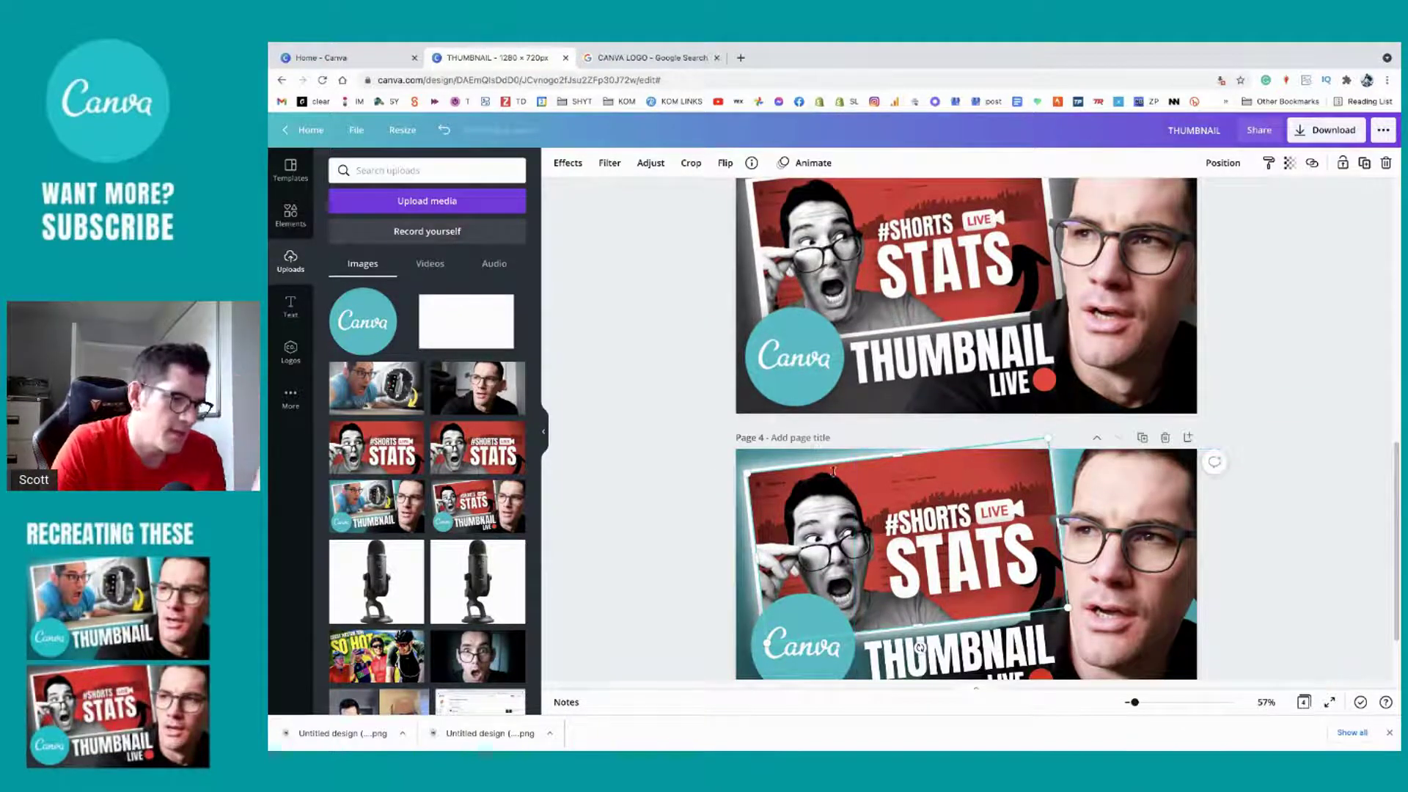
click(697, 451)
scroll(1033, 558, down, 2)
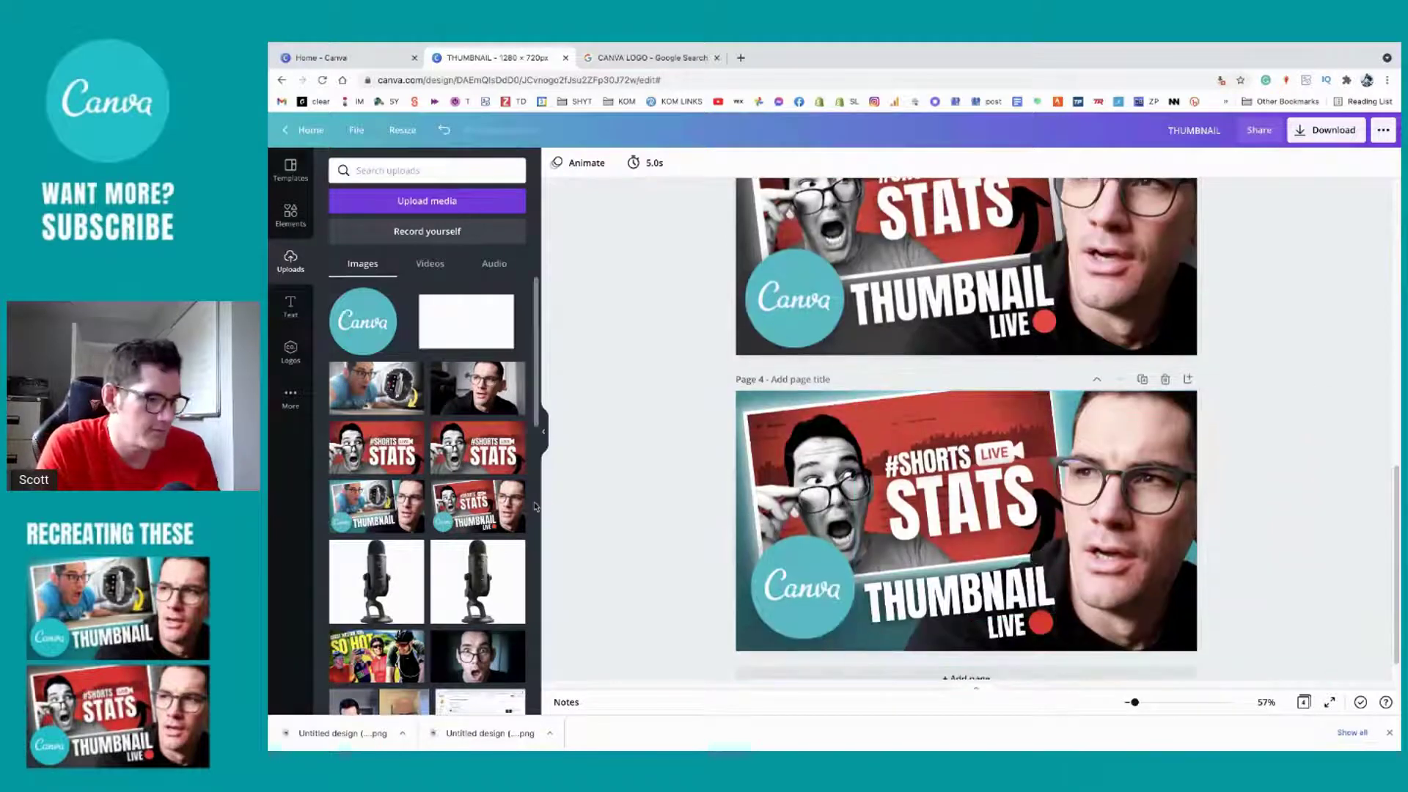
Step: Try the uploaded SO HOT cycling, kitchen and Instagram pictures in turn as the framed image on page 4
scroll(354, 499, down, 3)
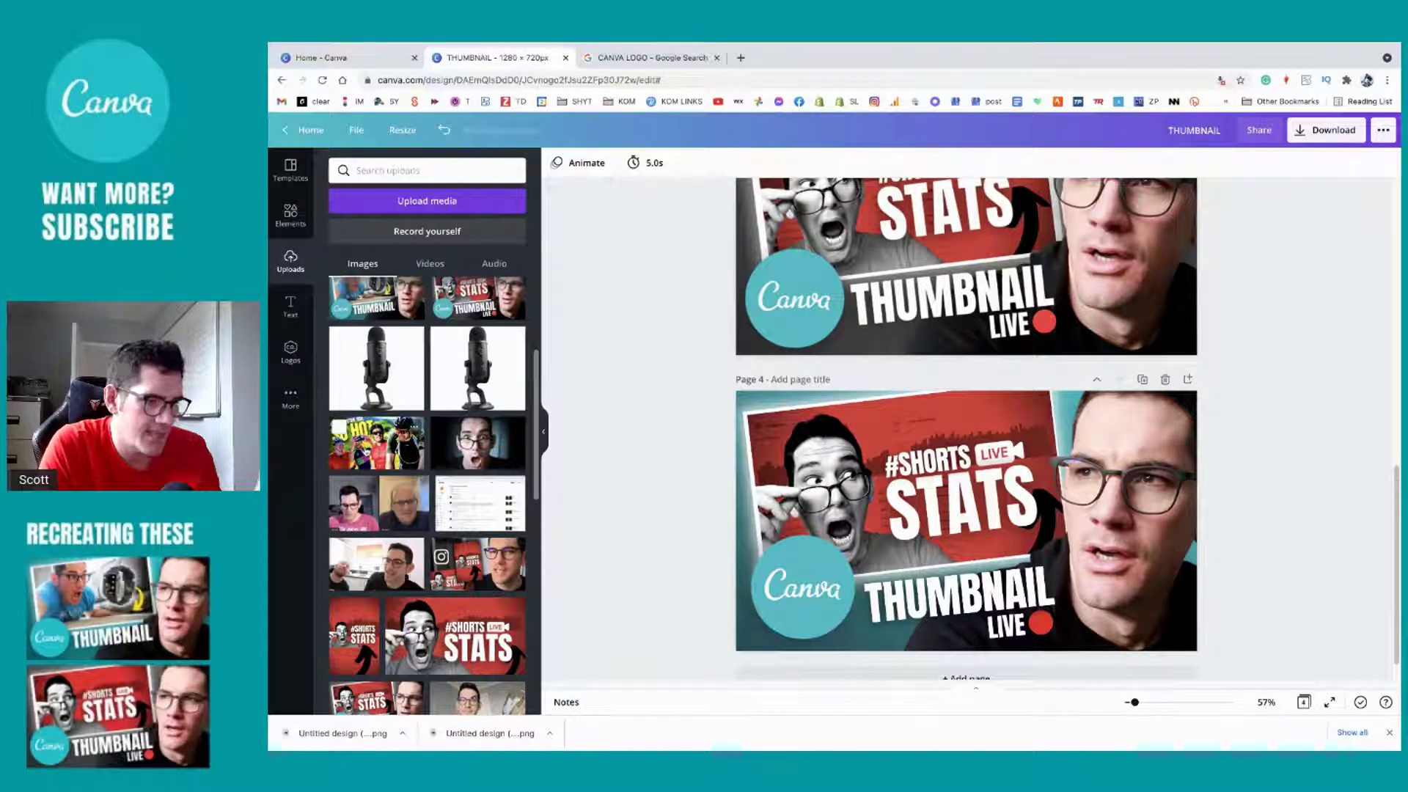
drag(366, 449, 821, 442)
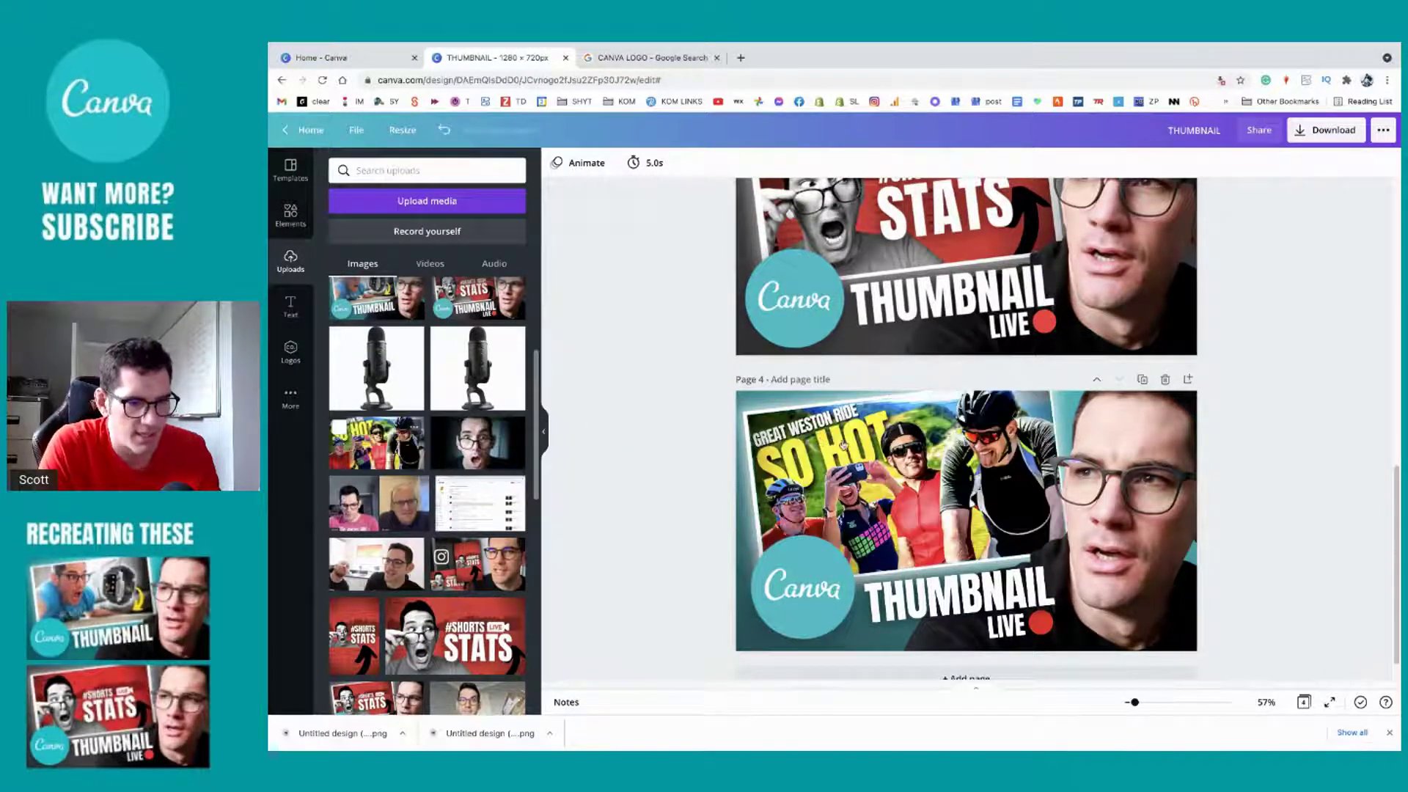
drag(376, 564, 811, 474)
scroll(676, 547, down, 1)
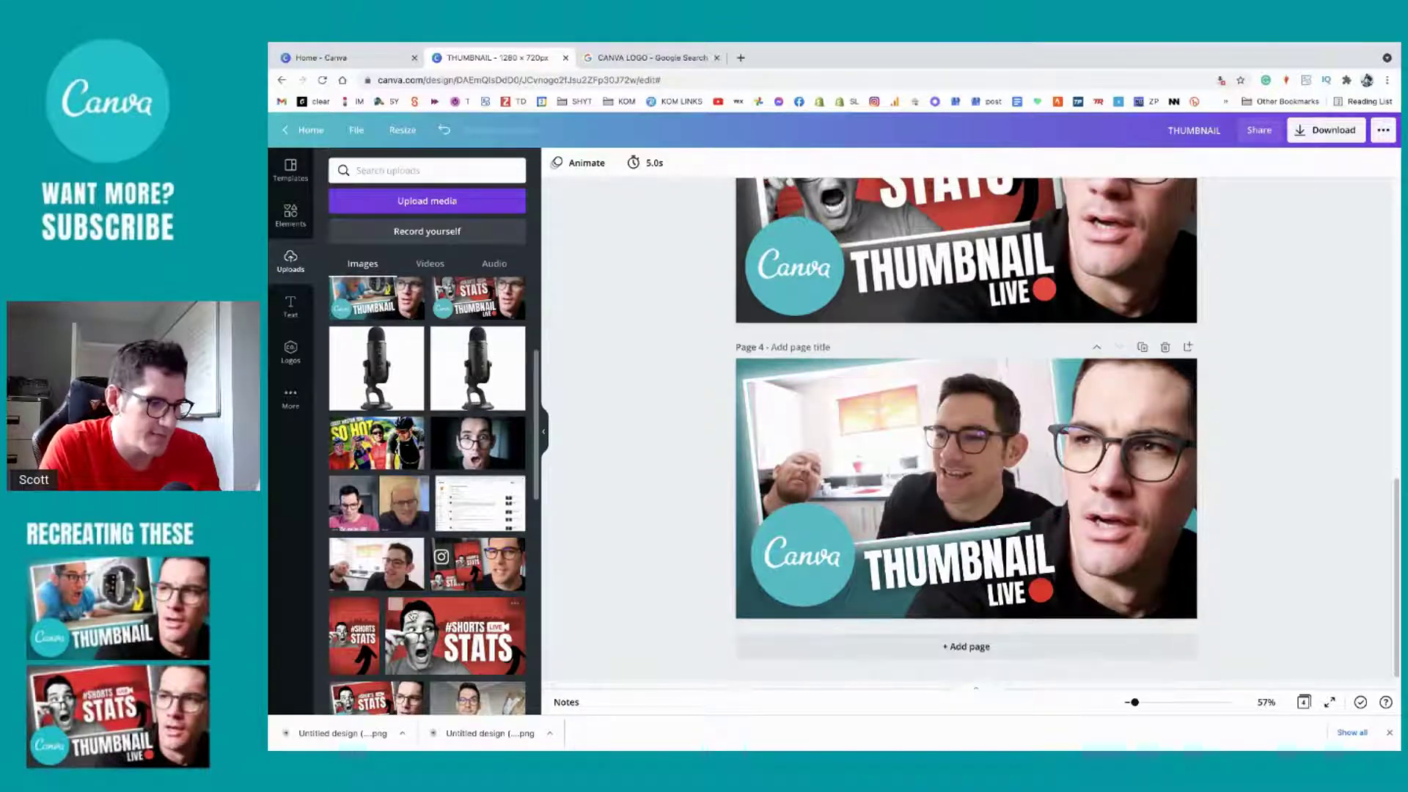
drag(477, 564, 802, 467)
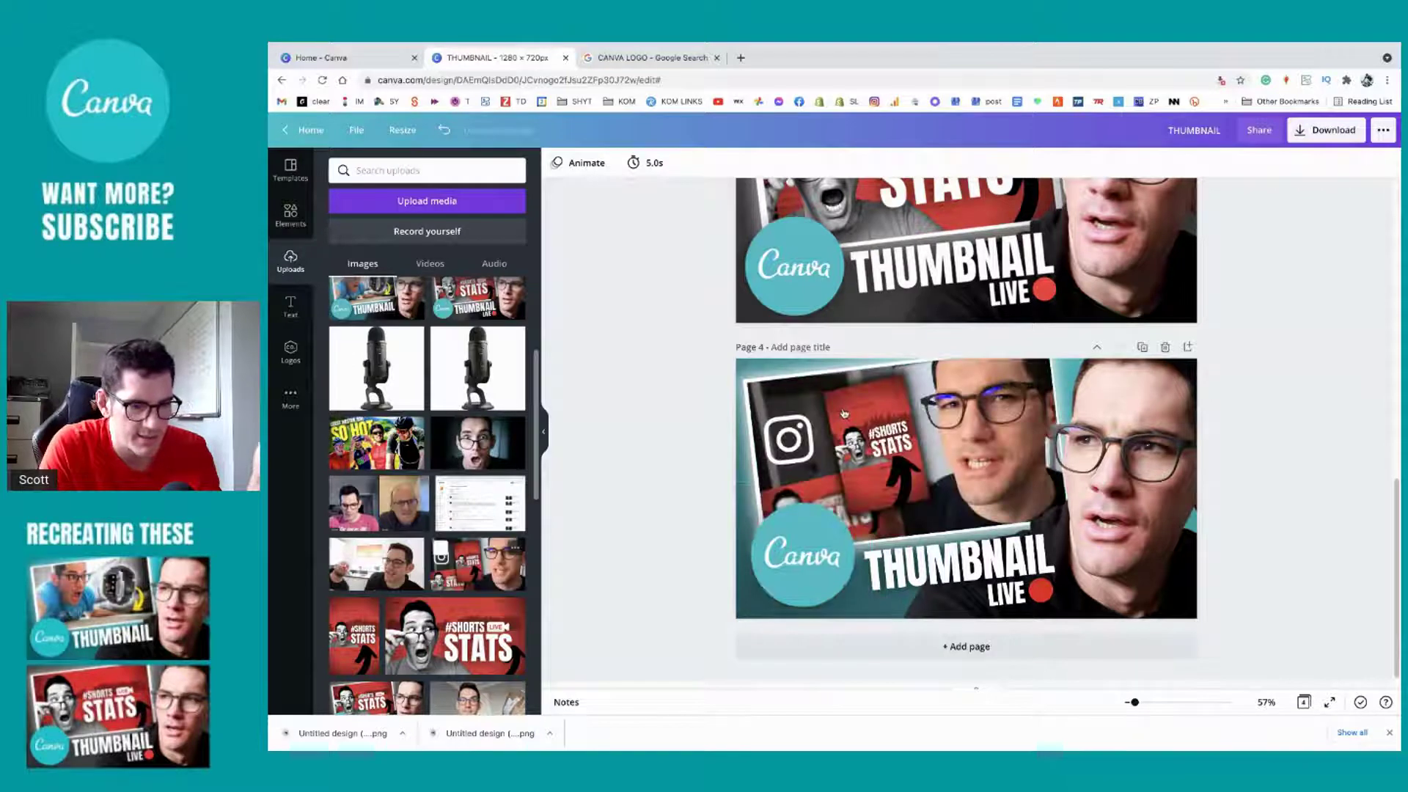
scroll(484, 433, down, 1)
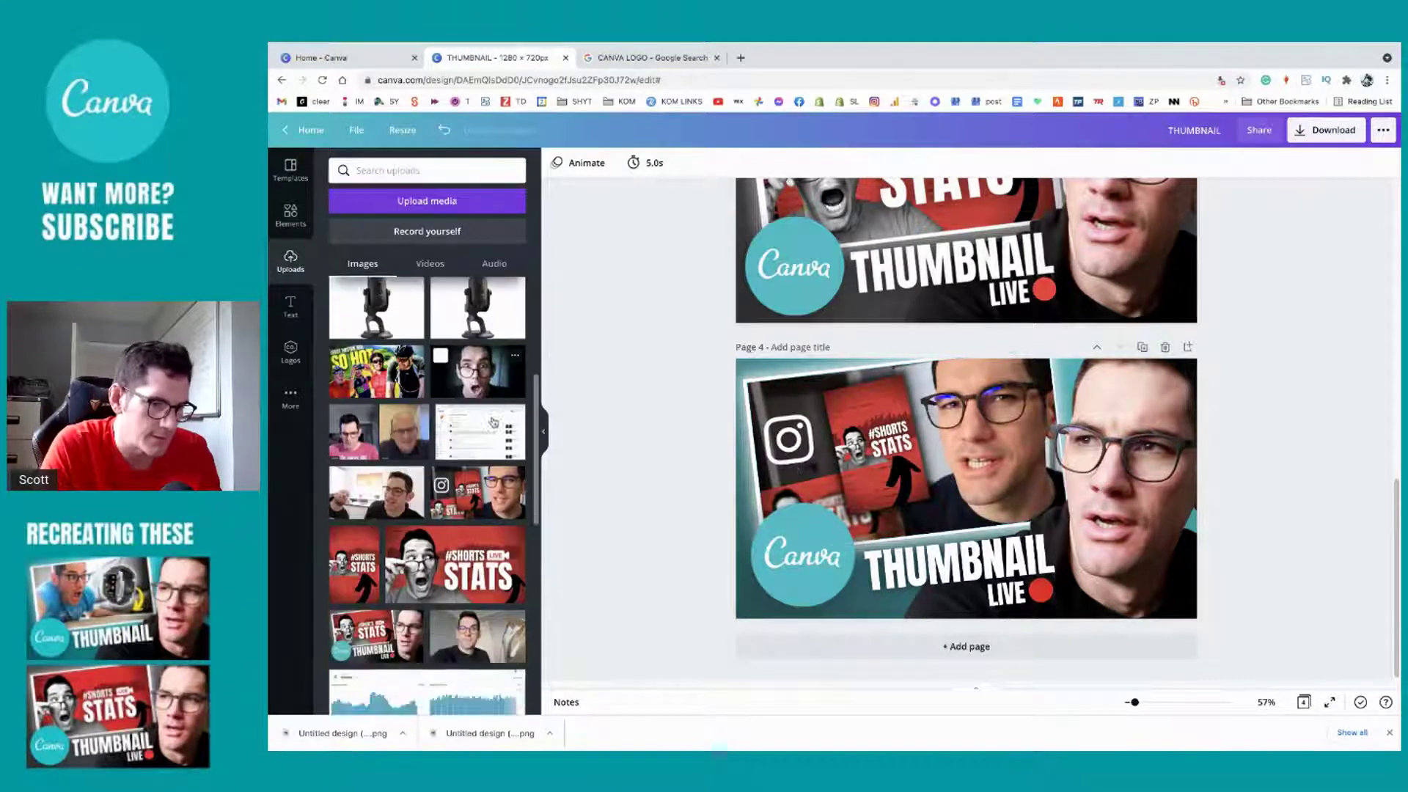
Step: Close the browser's downloads bar and swap the framed image on page 4 for the SO HOT cycling picture
drag(528, 413, 1016, 388)
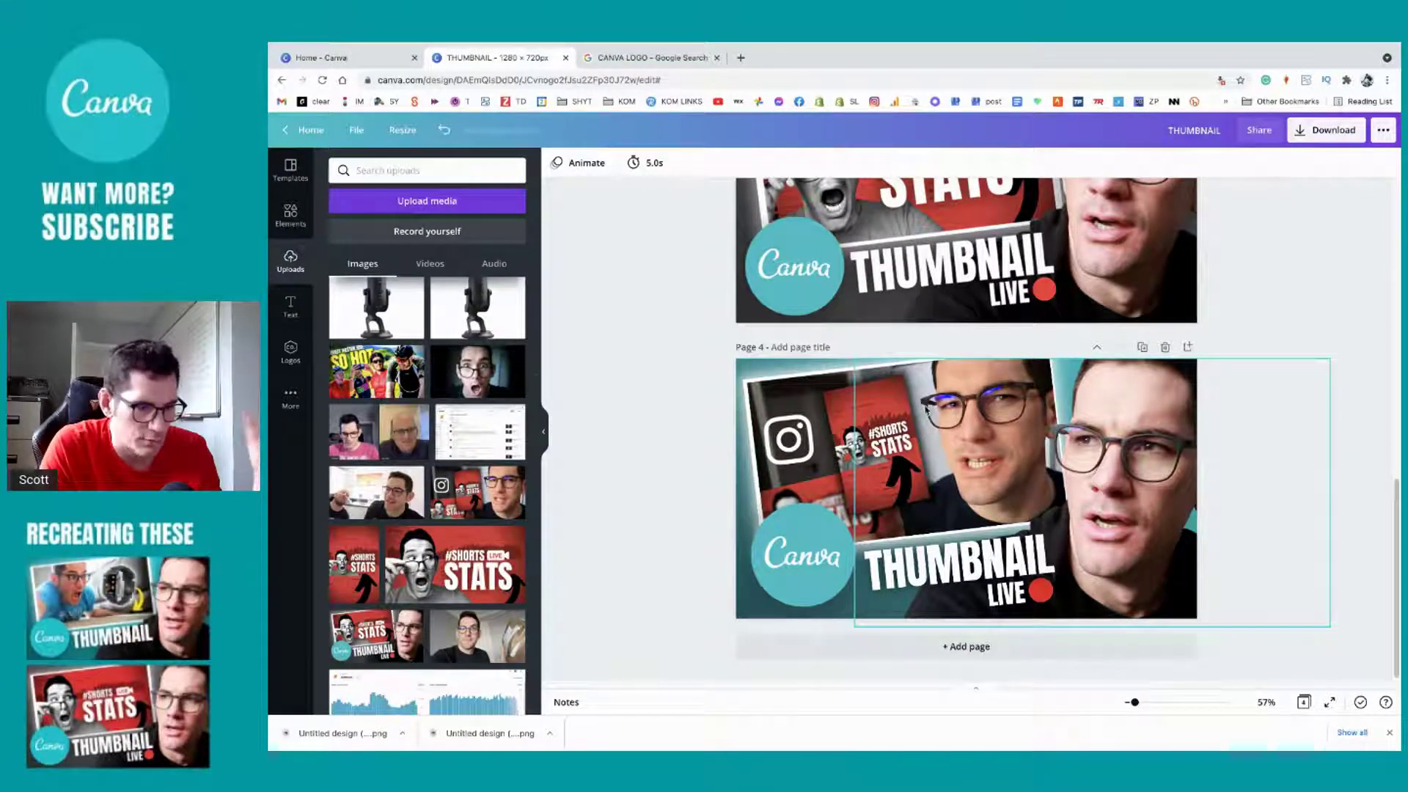
drag(925, 409, 437, 546)
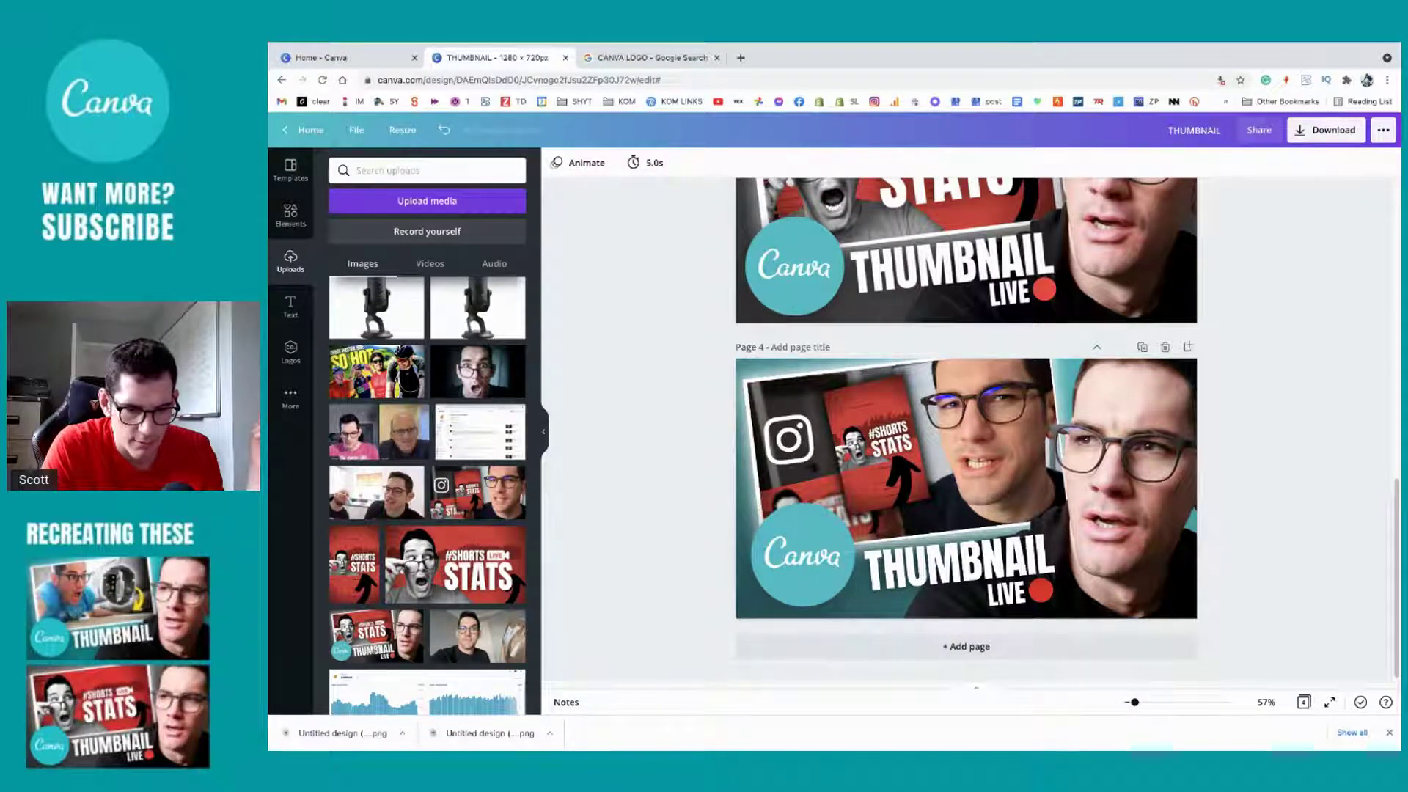
click(1388, 731)
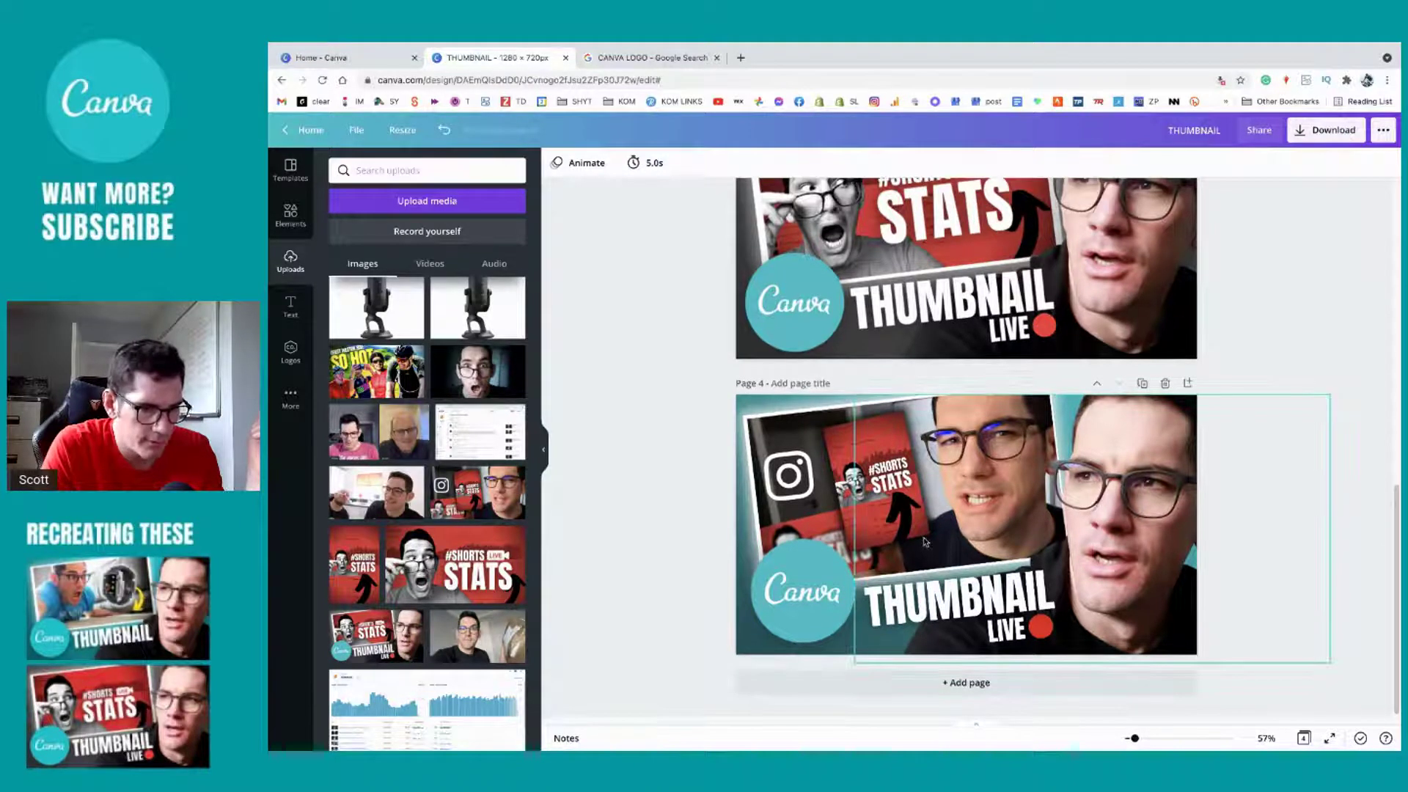
drag(376, 370, 795, 479)
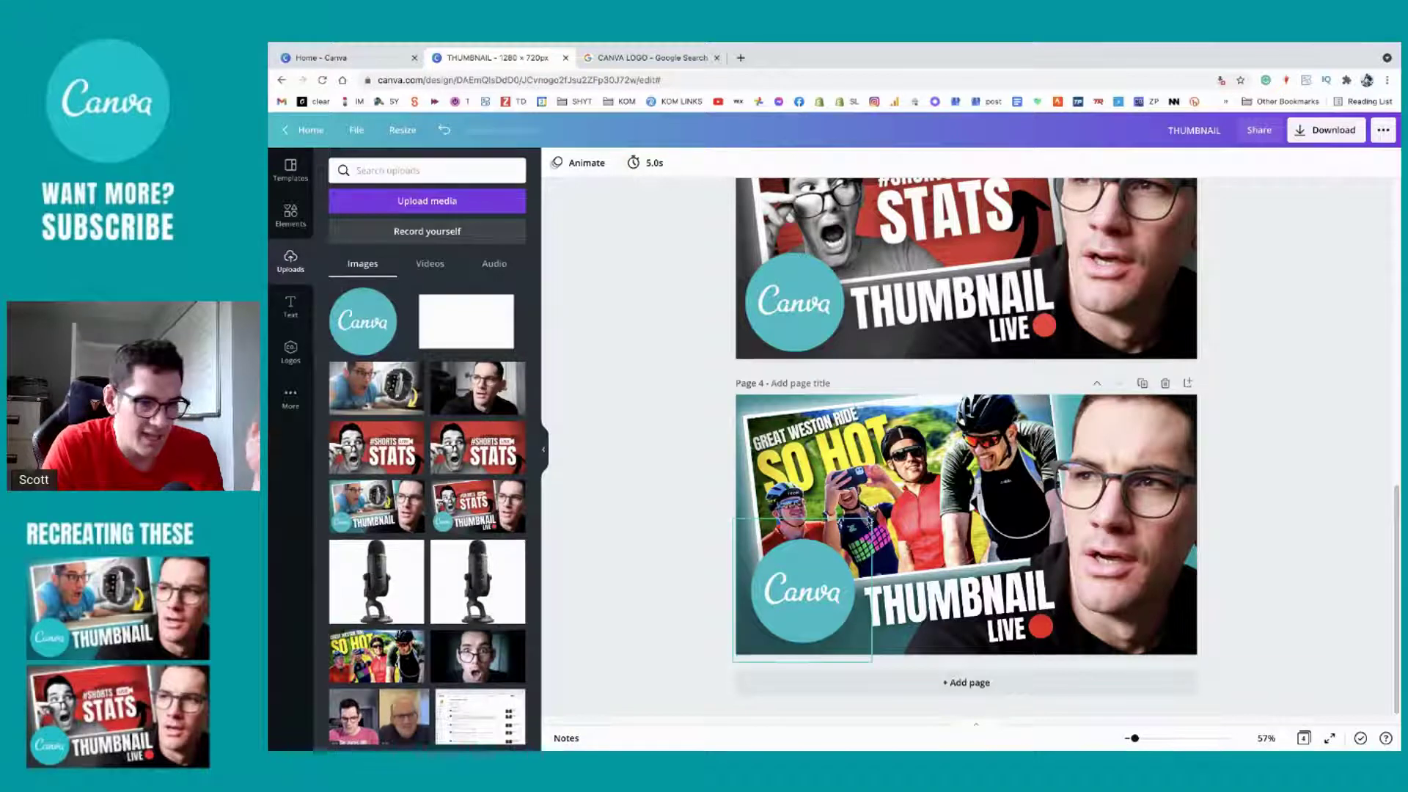
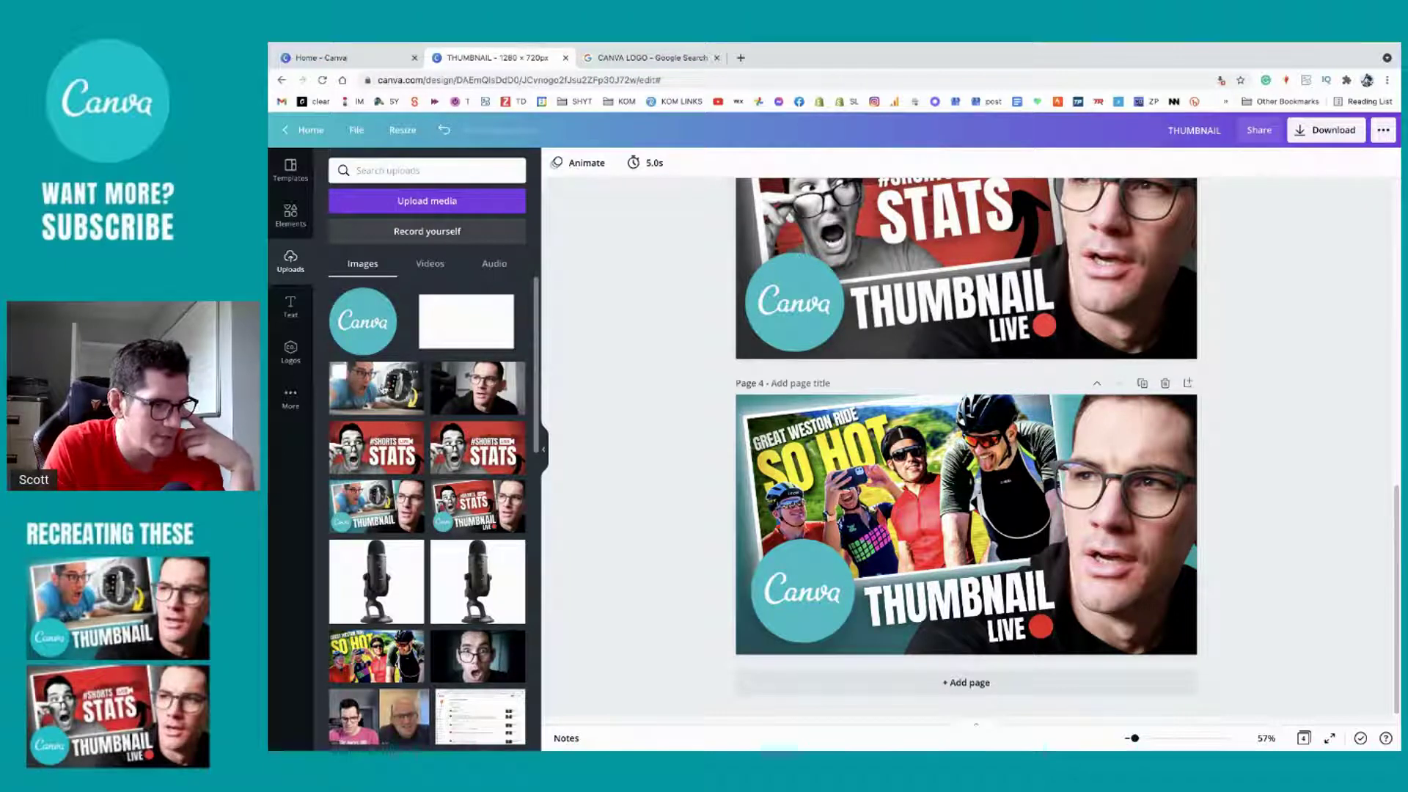
Step: Put the uploaded #SHORTS STATS image back into the page 4 frame and resize it from its corners to about 836 × 472
drag(389, 439, 894, 432)
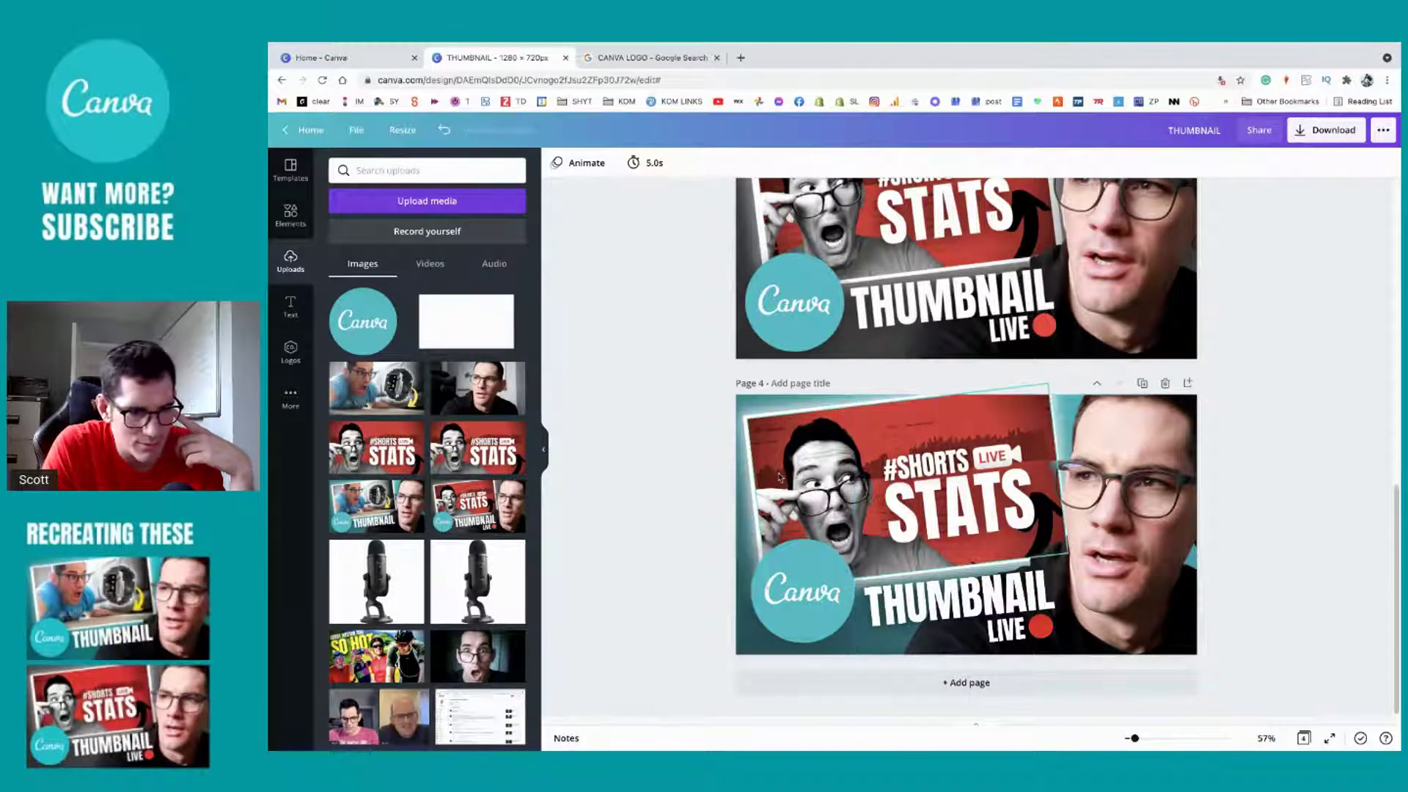
click(827, 483)
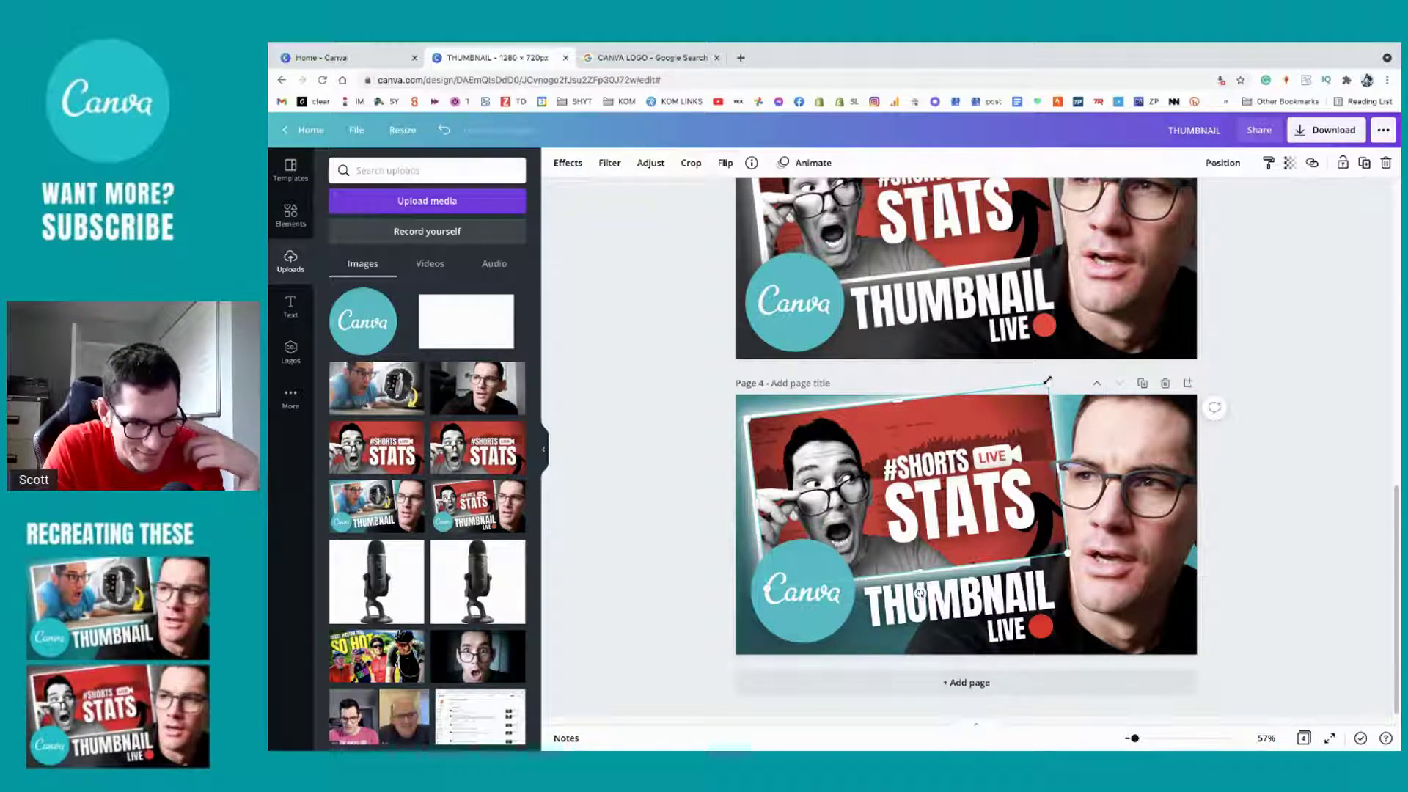
drag(1048, 382, 1045, 383)
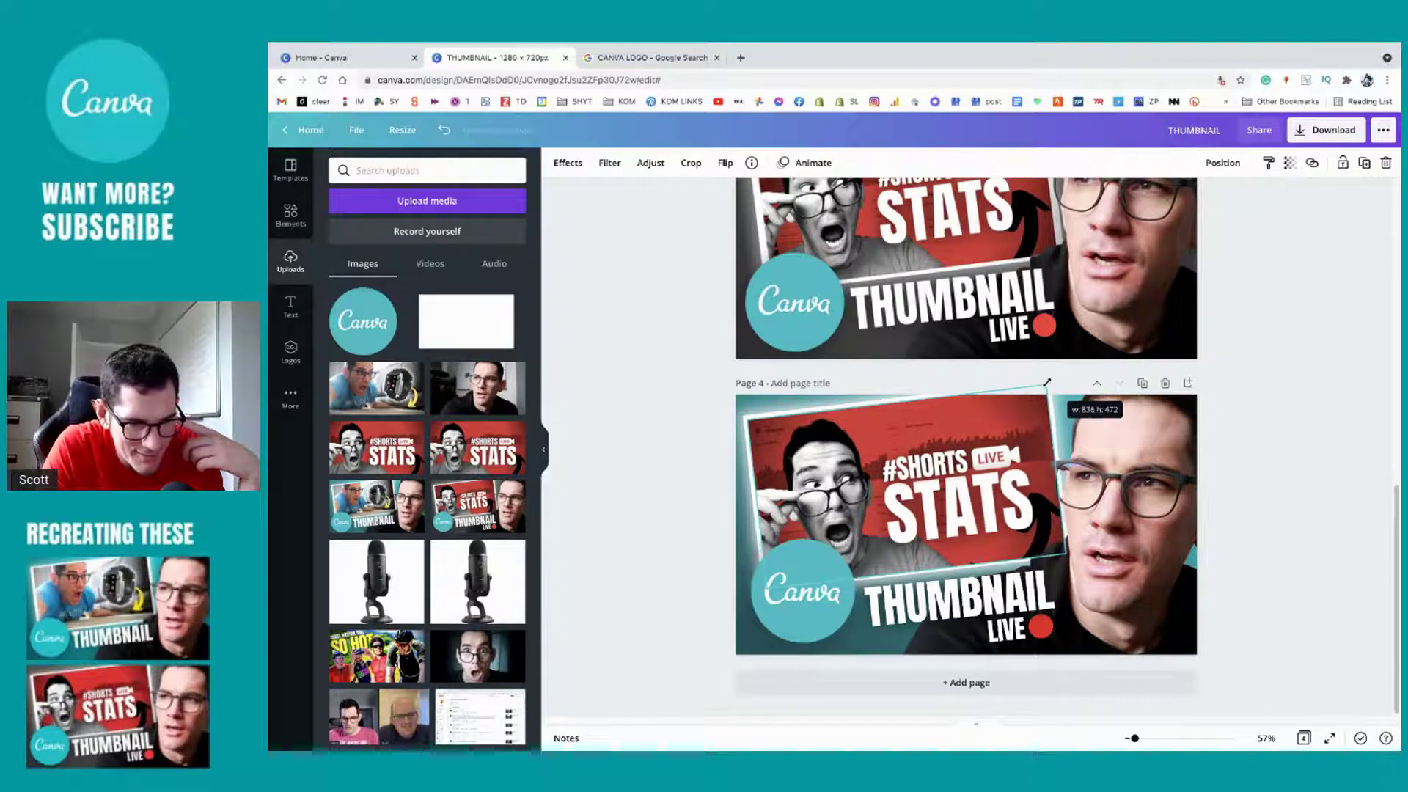
key(Escape)
click(779, 587)
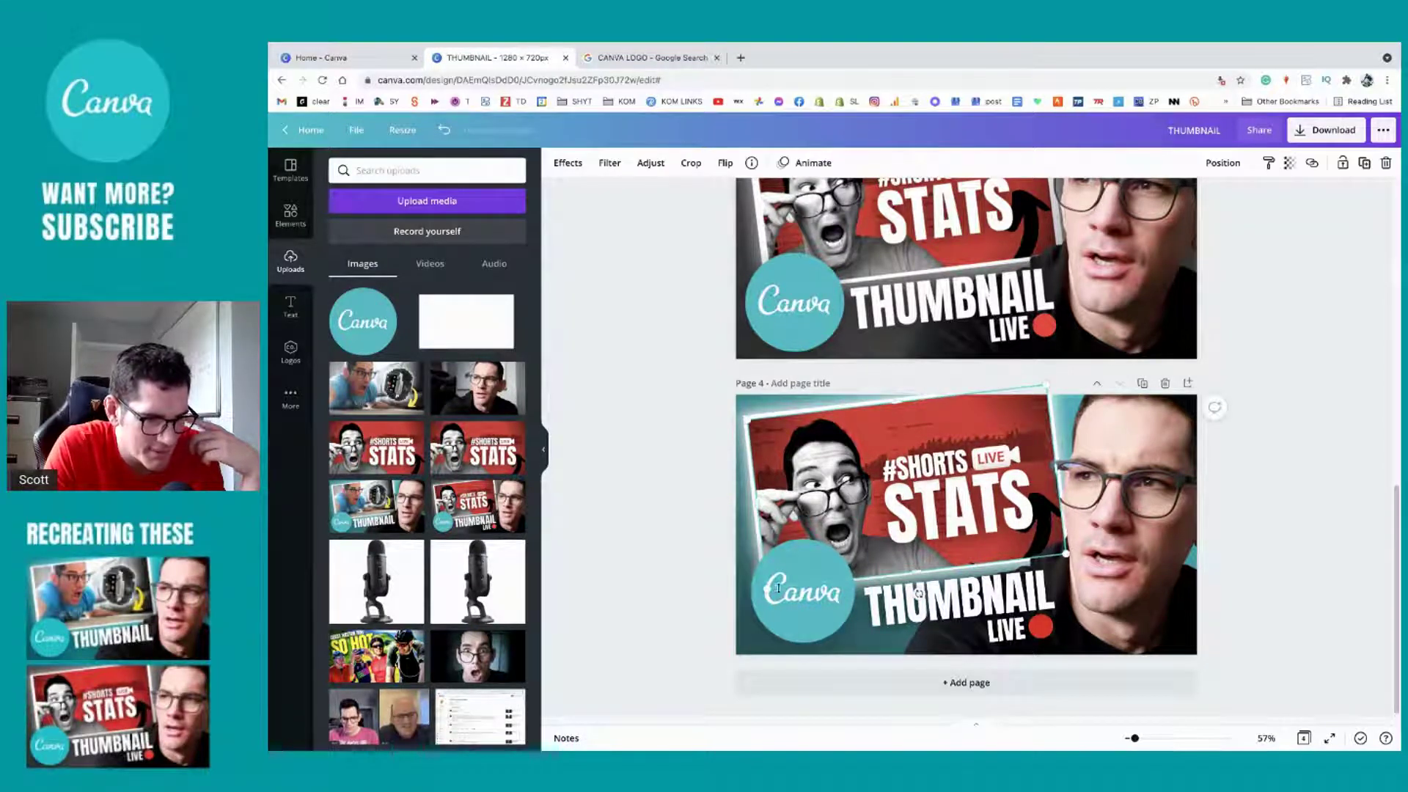
drag(766, 586, 767, 588)
key(Escape)
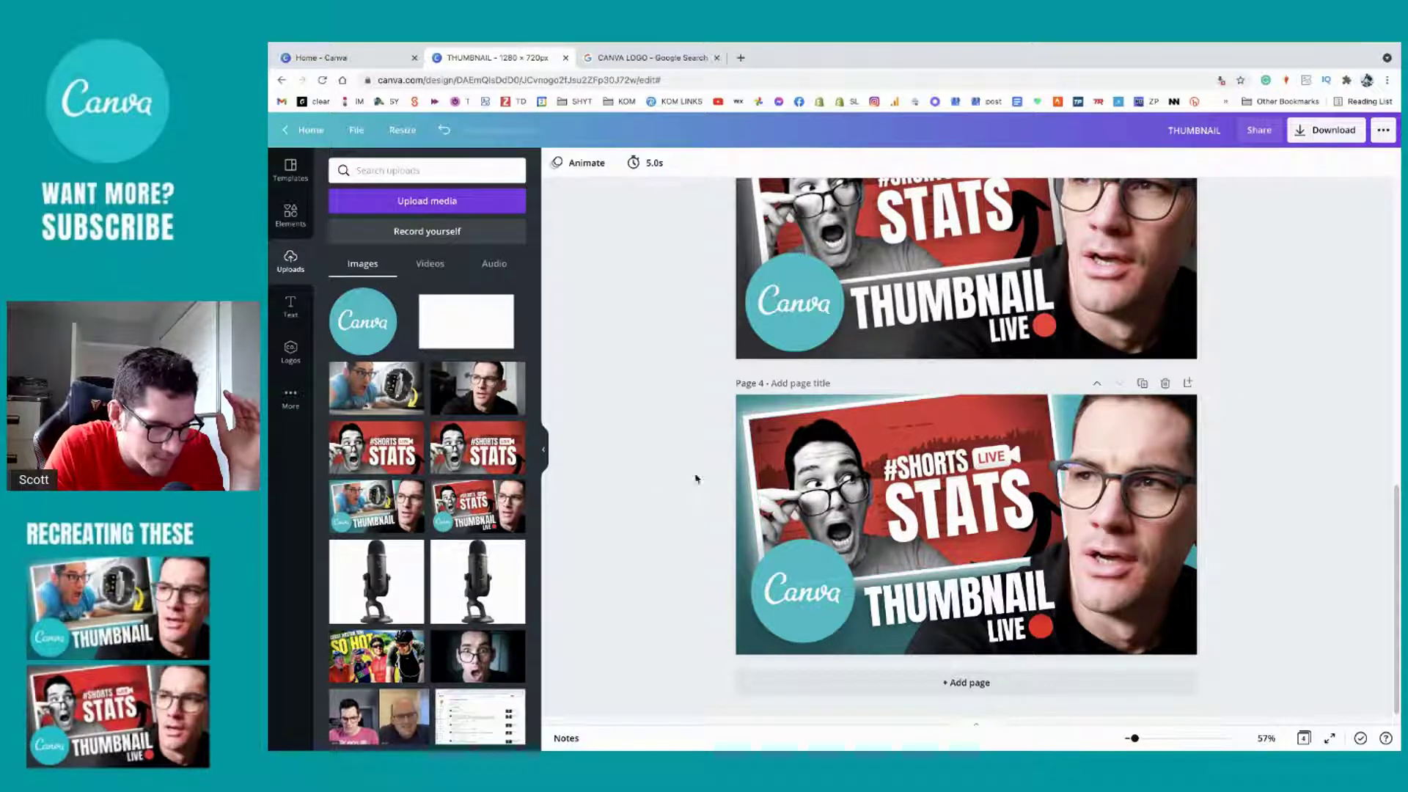
click(1038, 525)
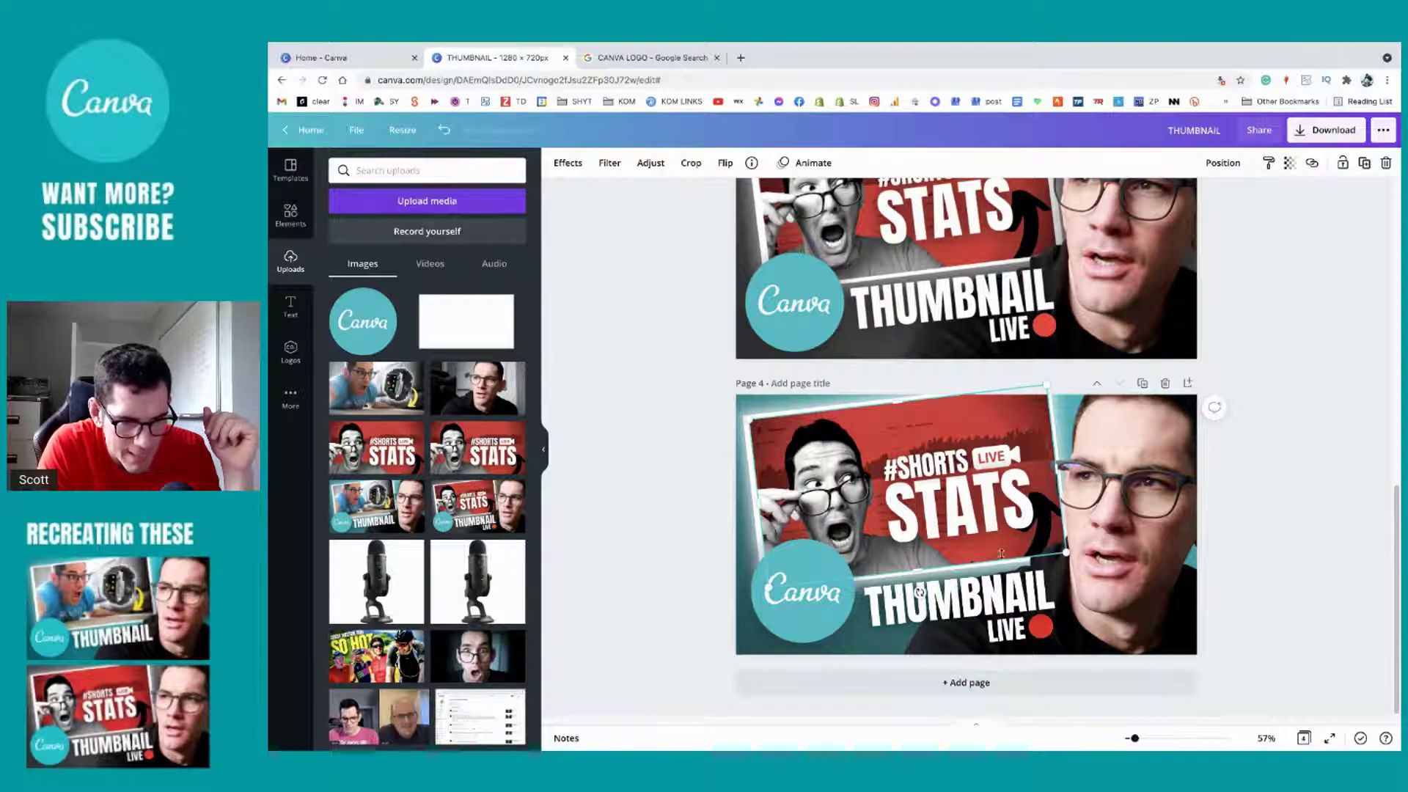
key(Escape)
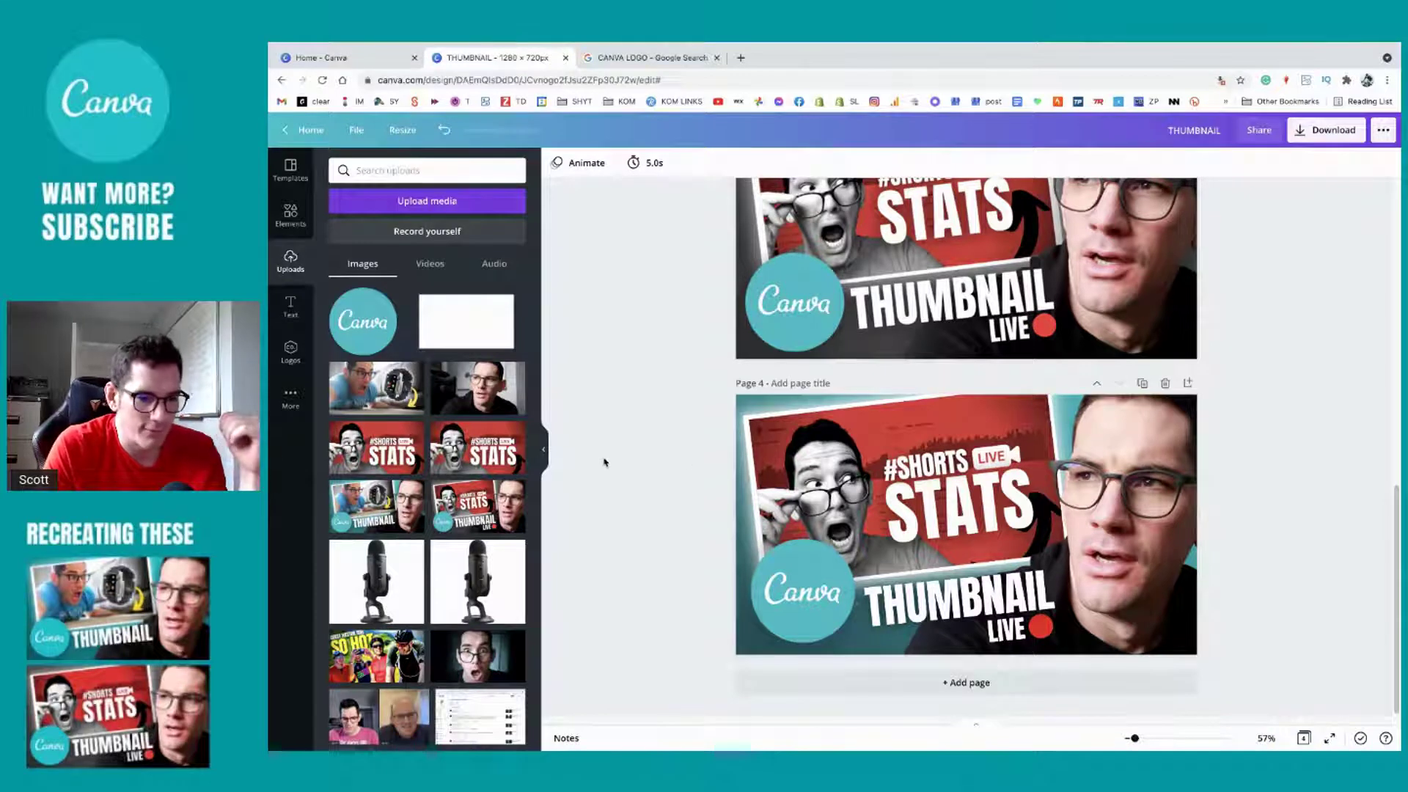
Step: Shrink the round Canva logo on page 4 from its inner corner to match the logo position on page 3
click(808, 573)
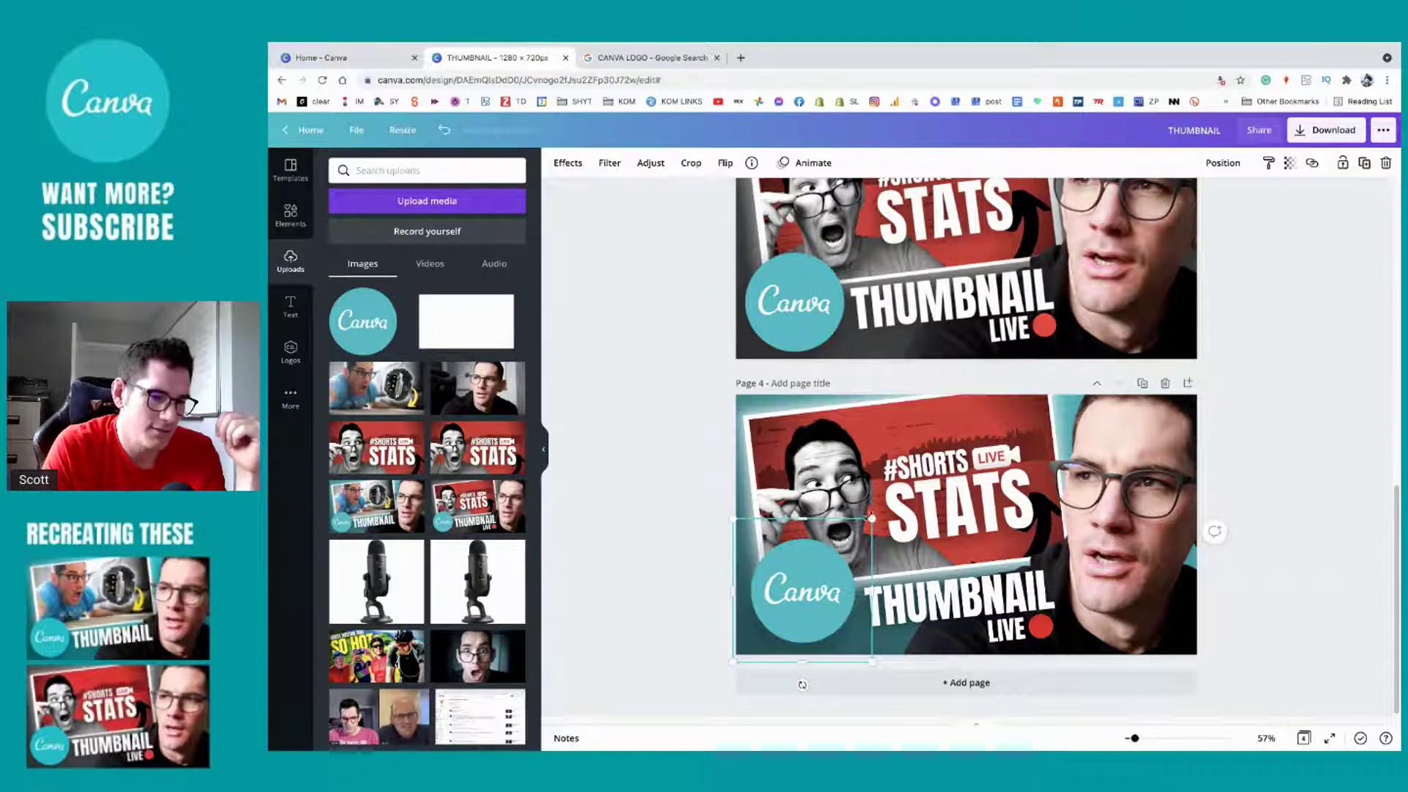
drag(871, 517, 852, 533)
click(696, 523)
scroll(697, 523, up, 2)
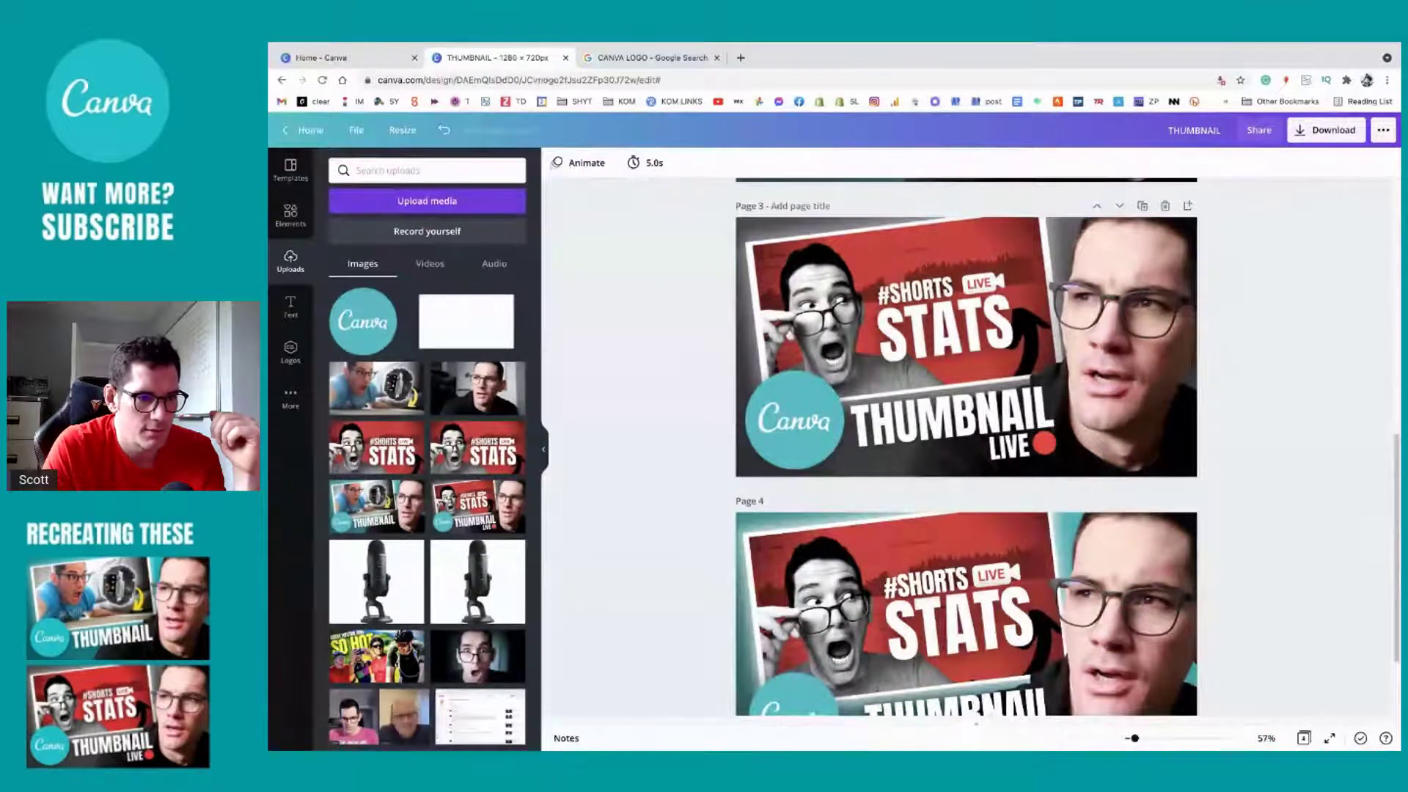
scroll(953, 457, down, 2)
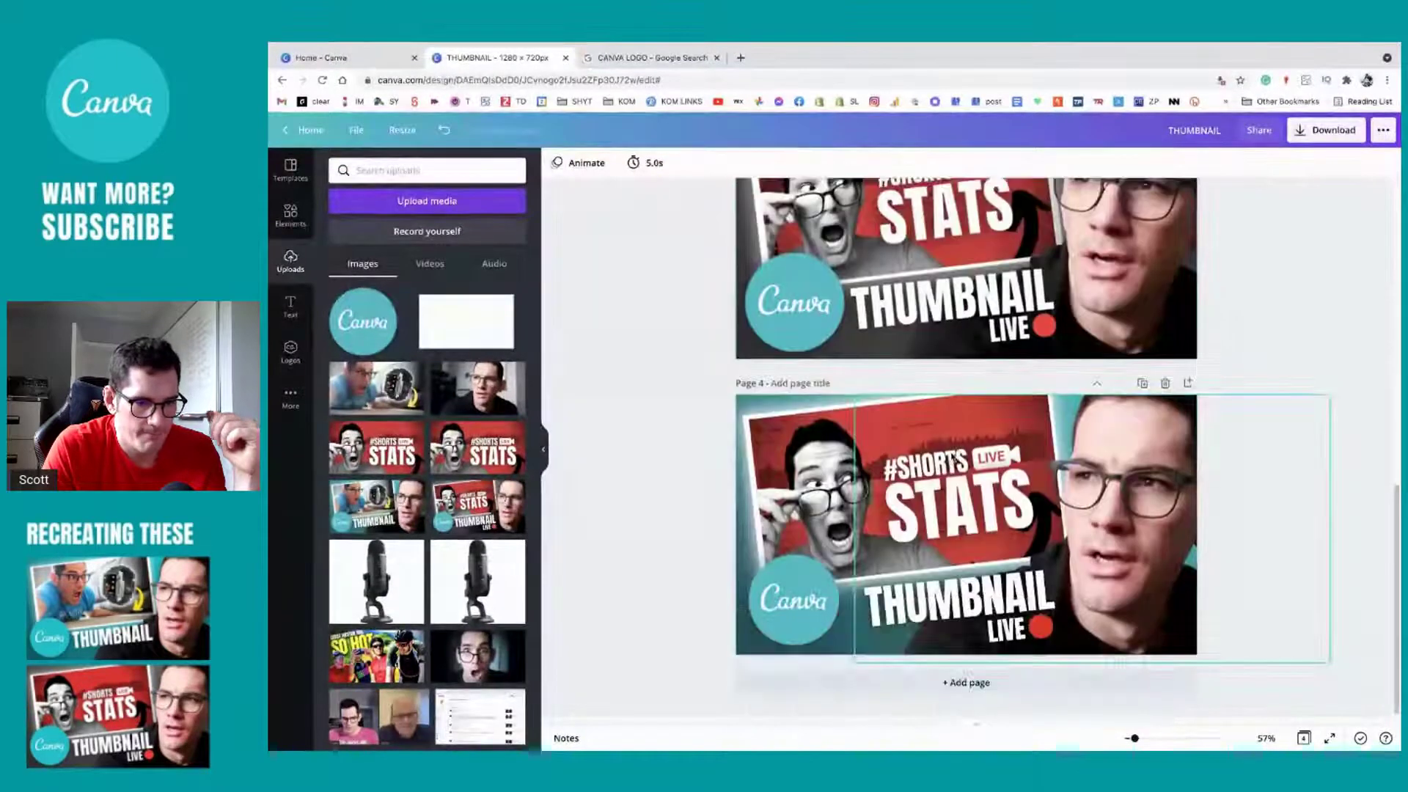
Step: Enlarge the THUMBNAIL text on page 4 towards the Canva logo, to font size 102
click(929, 599)
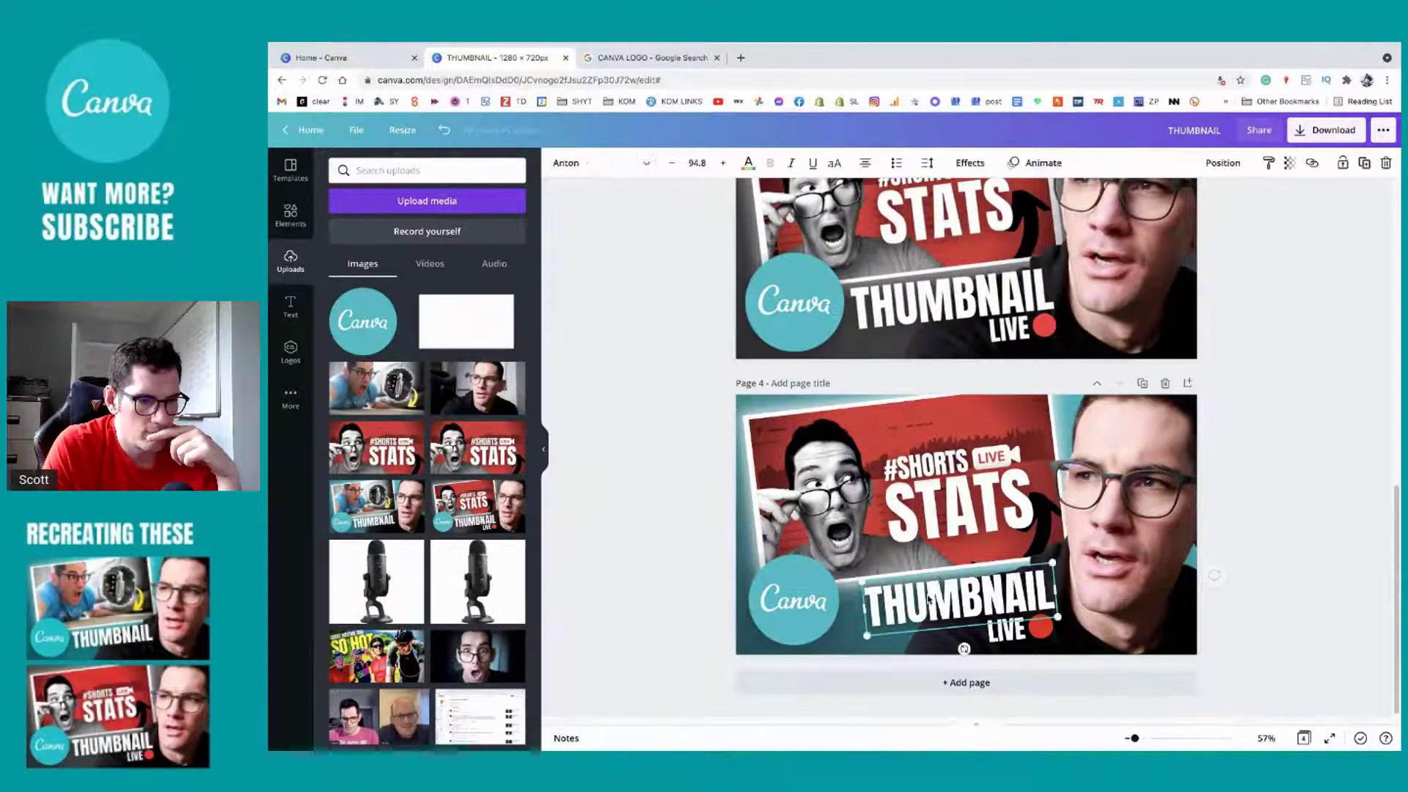
drag(863, 579, 847, 580)
scroll(961, 585, up, 1)
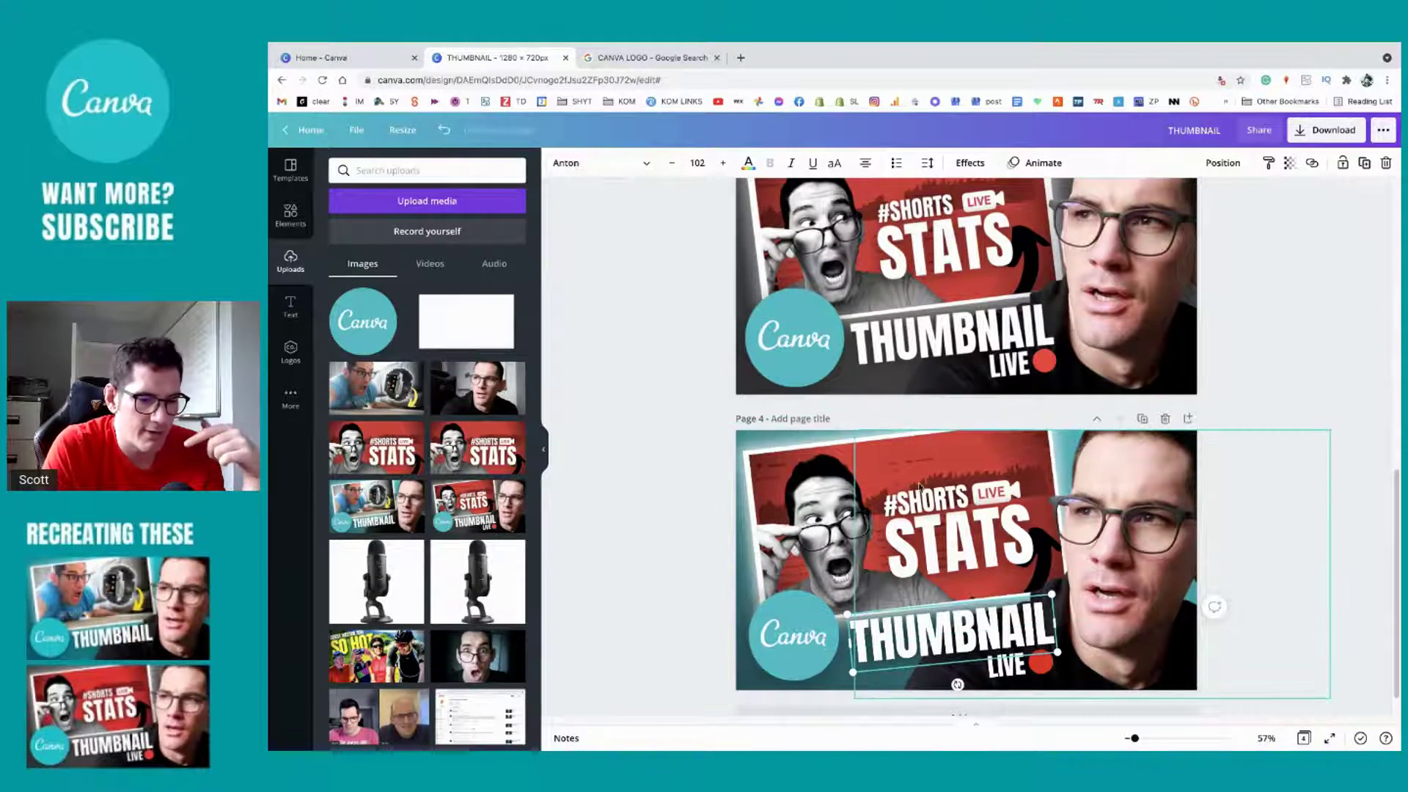
Step: Duplicate page 4 and unlock the teal gradient background behind the layers of the new page 5
click(1142, 419)
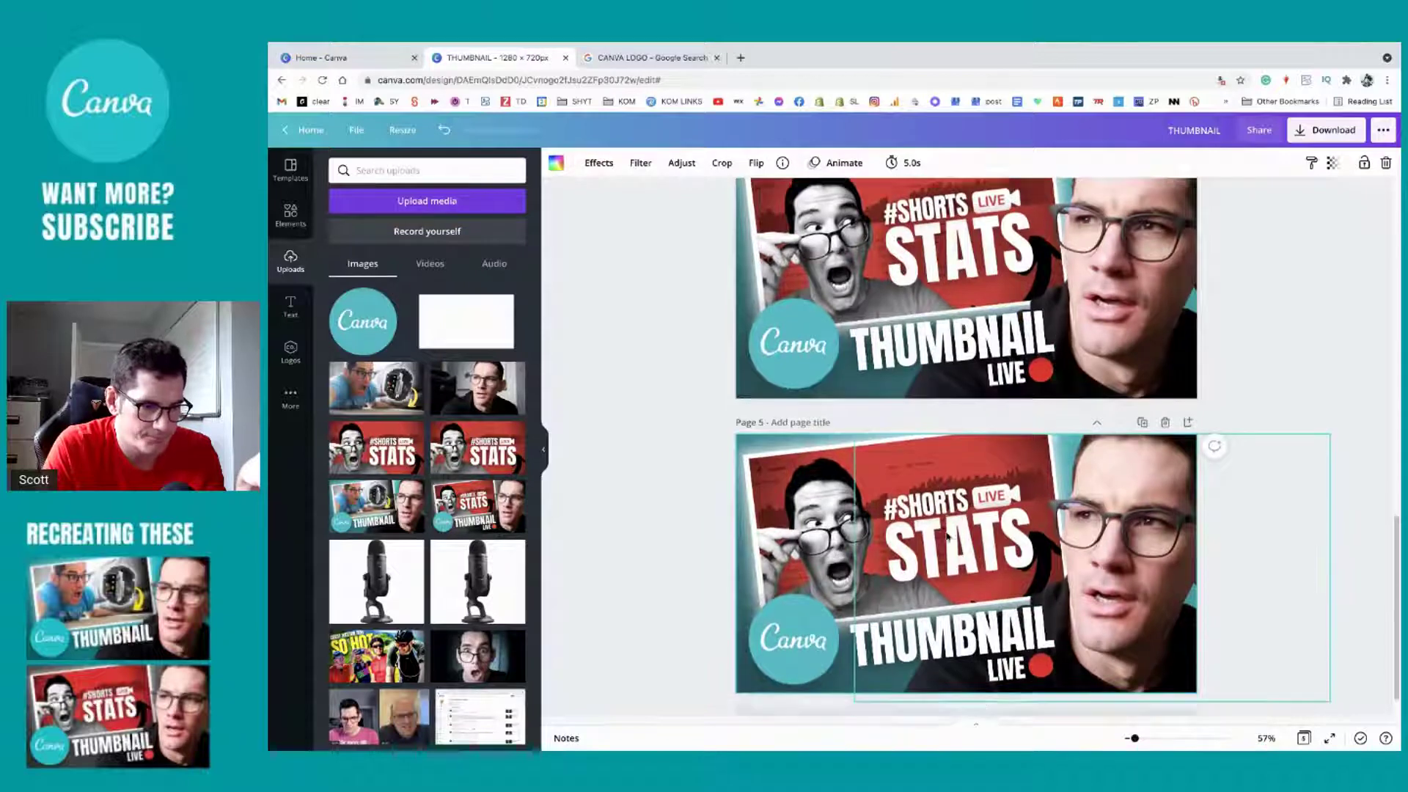
click(876, 670)
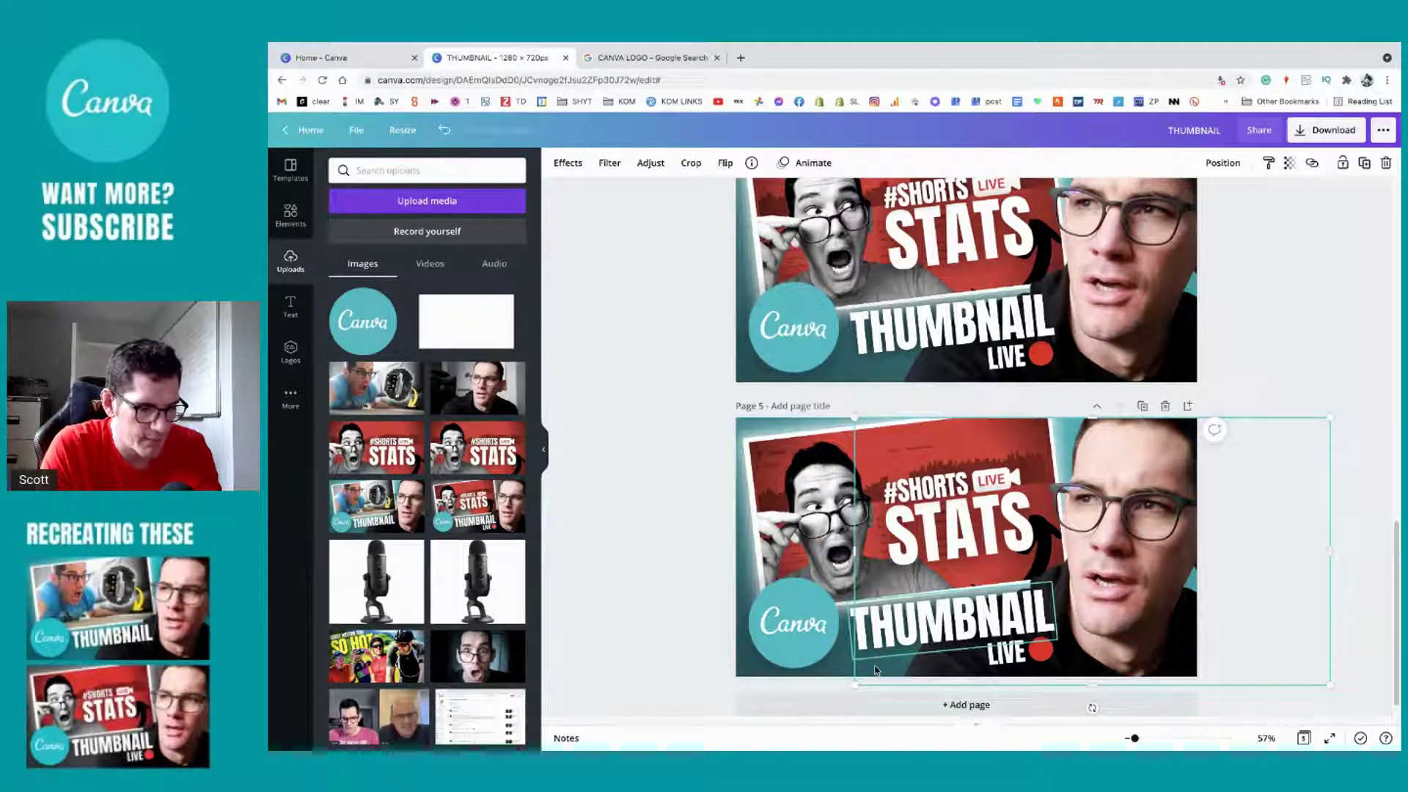
shift+click(876, 669)
scroll(875, 670, down, 1)
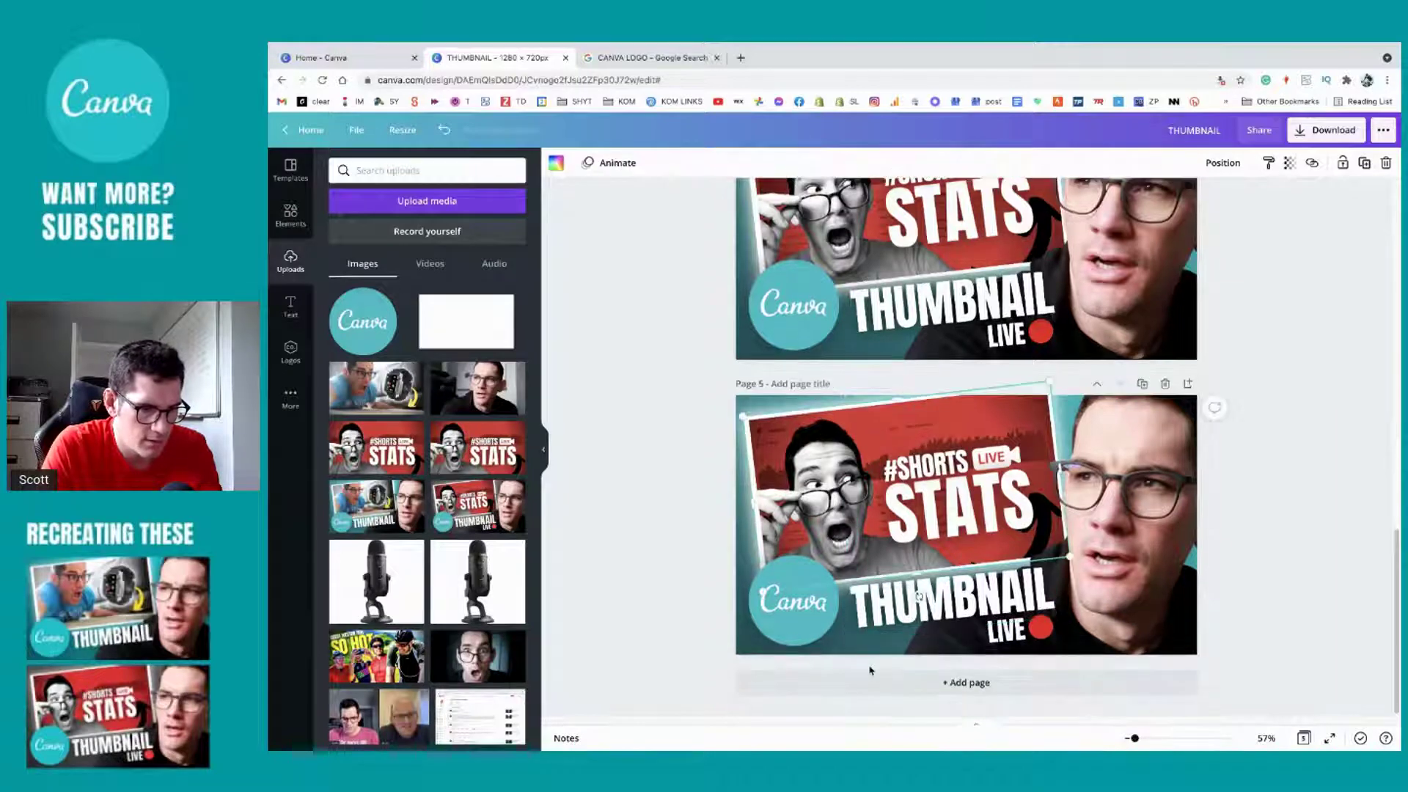
click(854, 602)
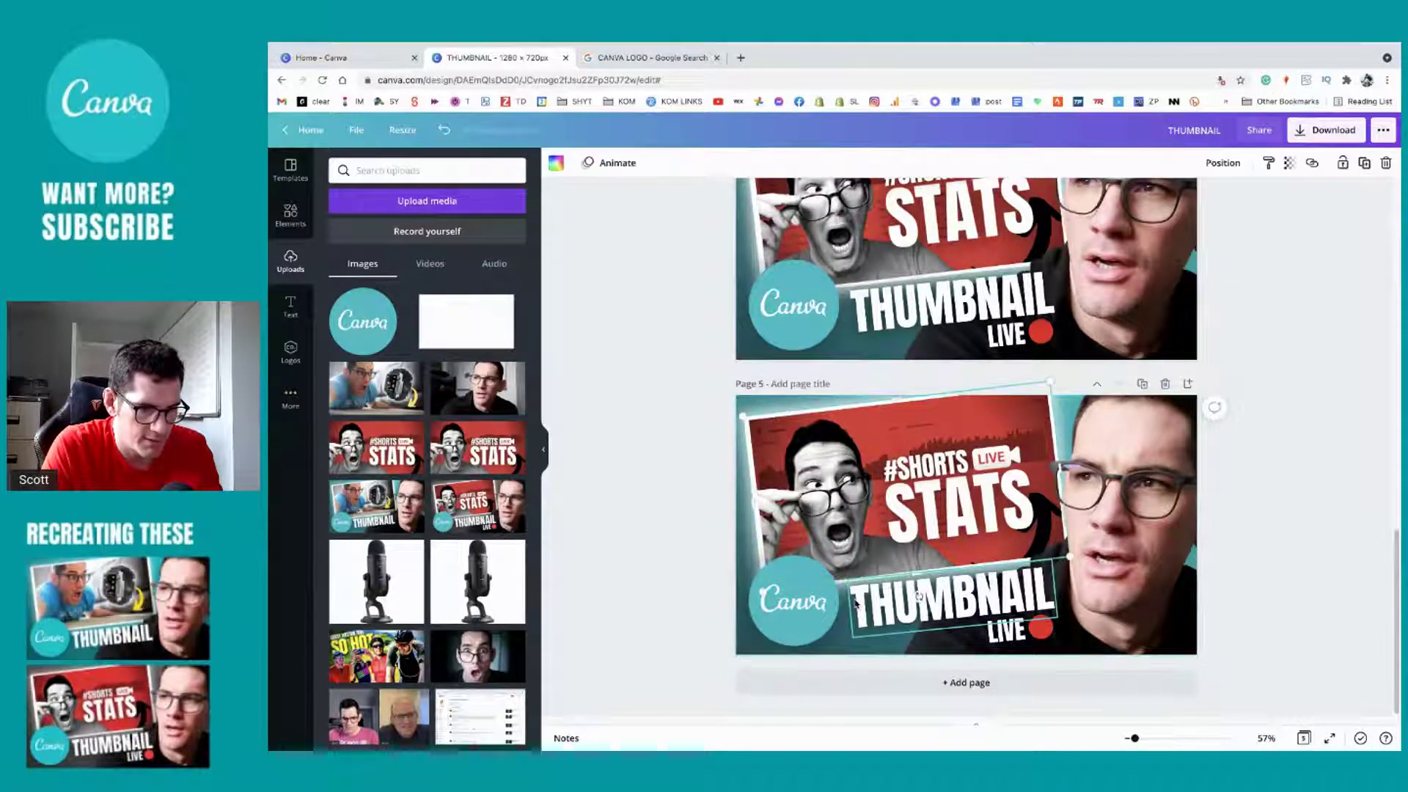
click(855, 602)
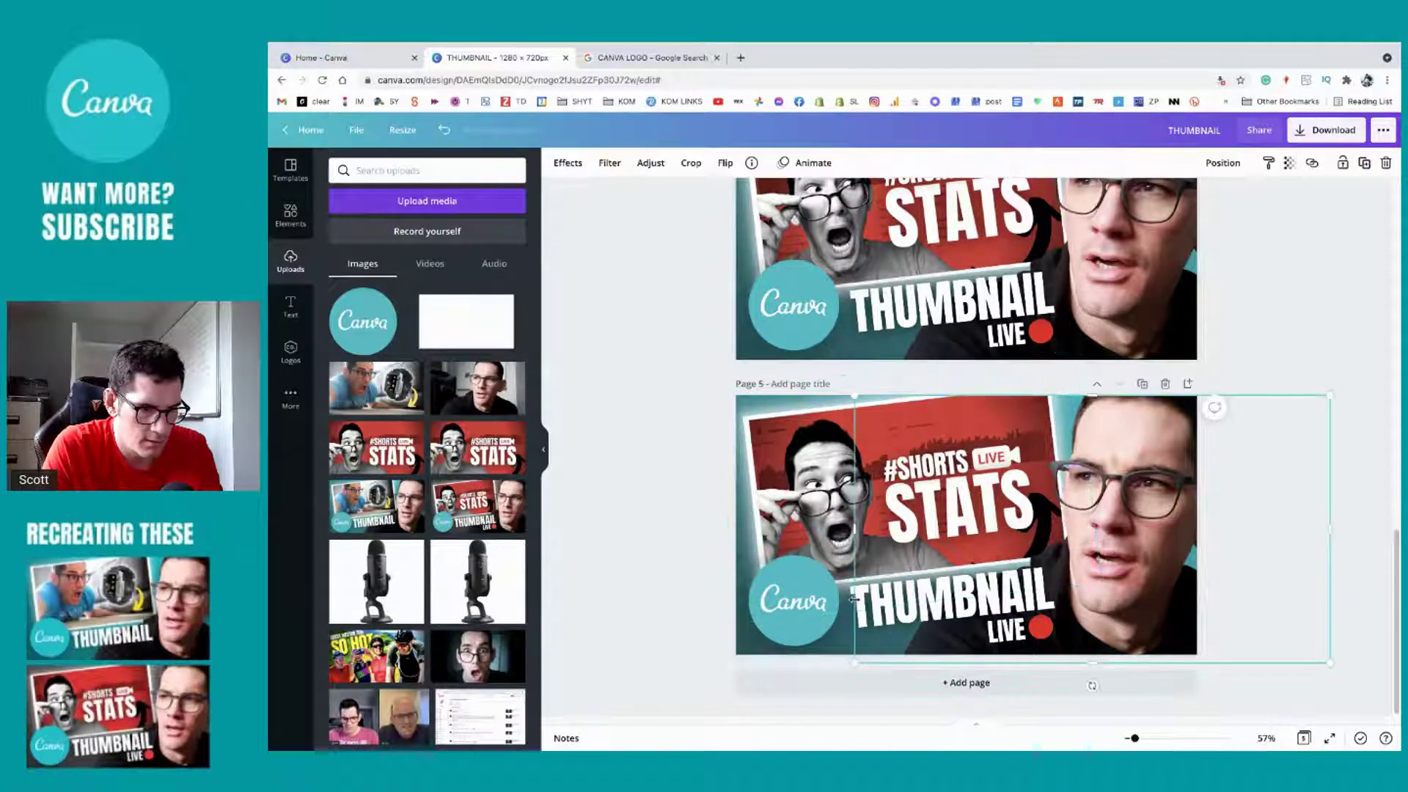
click(854, 601)
click(855, 602)
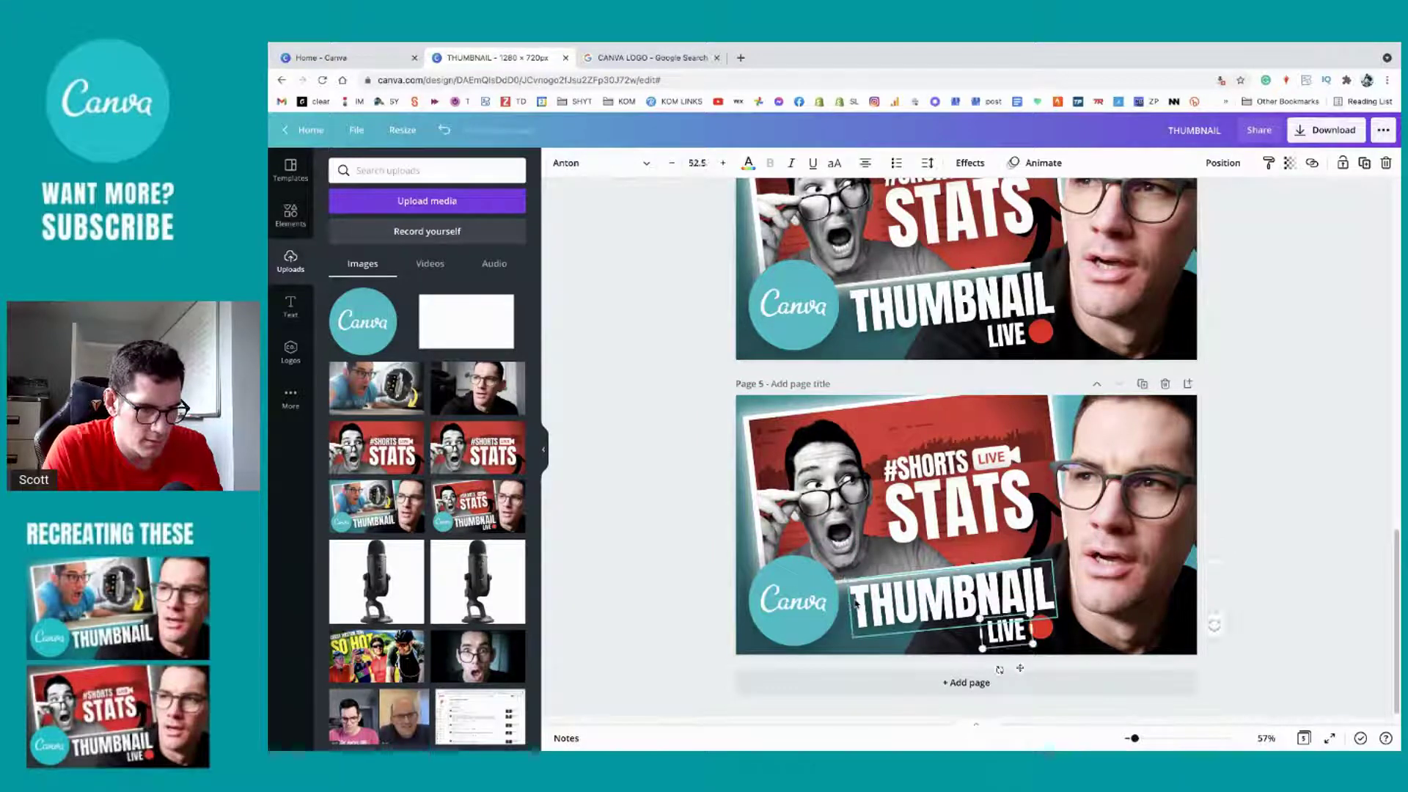
click(855, 602)
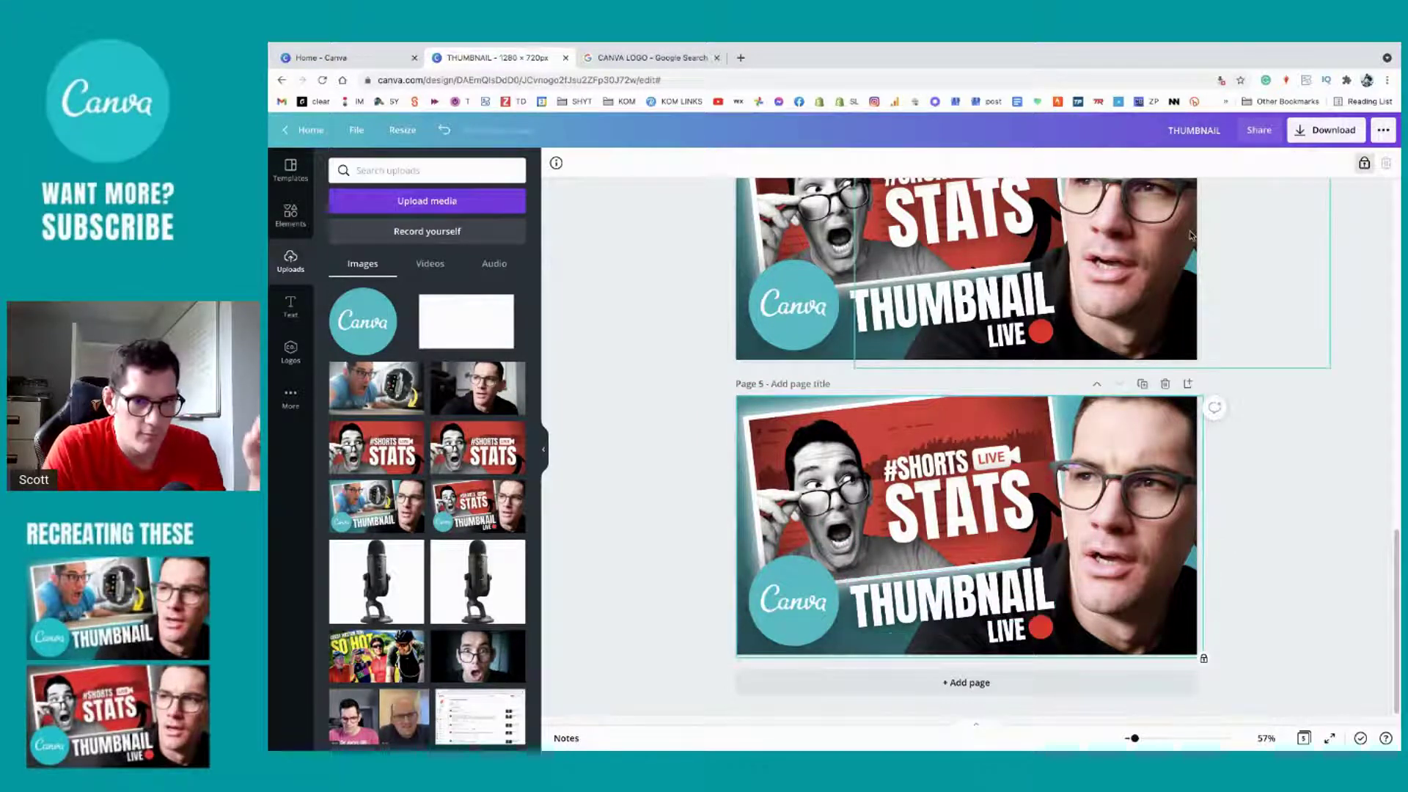
click(1367, 162)
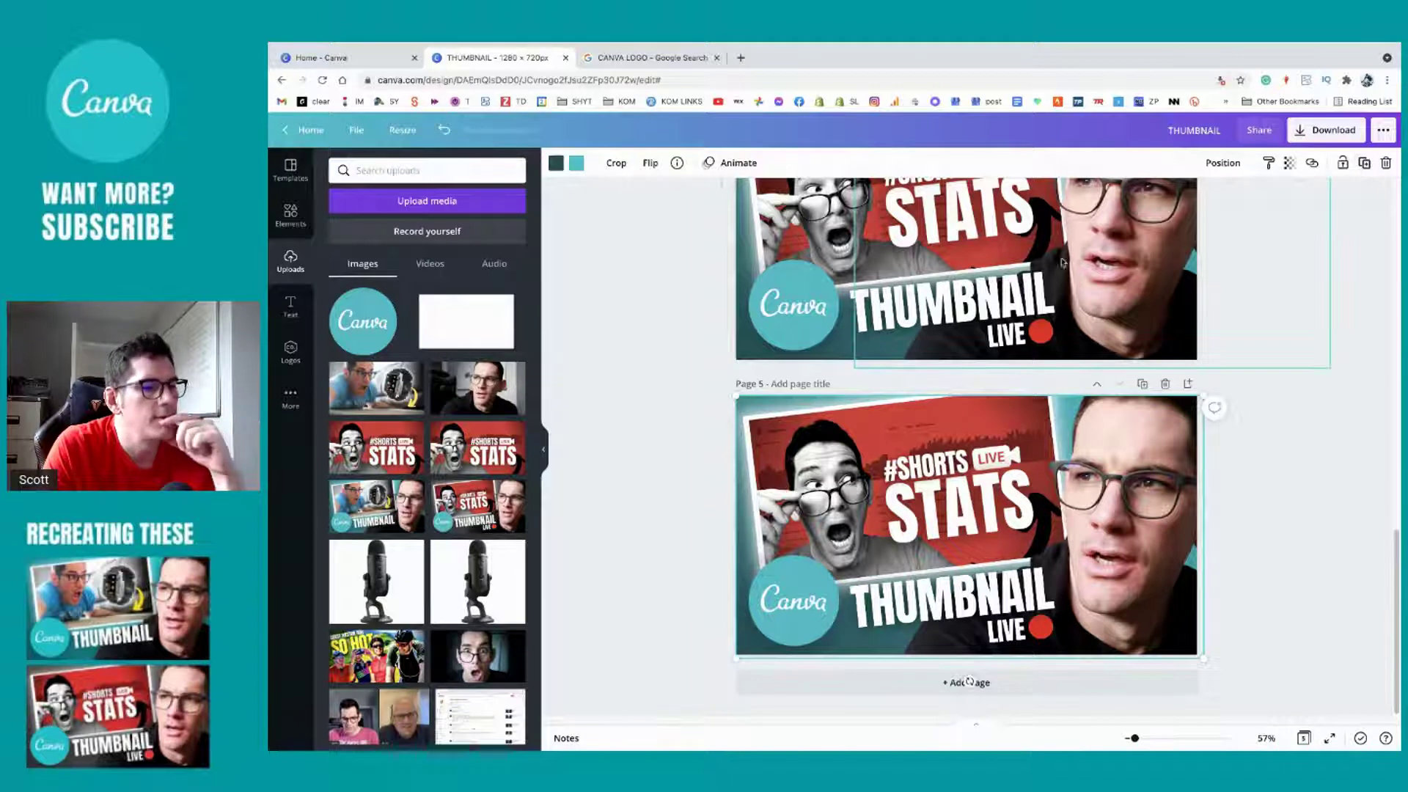
Step: Recolour the page 5 gradient background with the black and mid-grey photo colours of the #SHORTS STATS image
scroll(610, 225, up, 4)
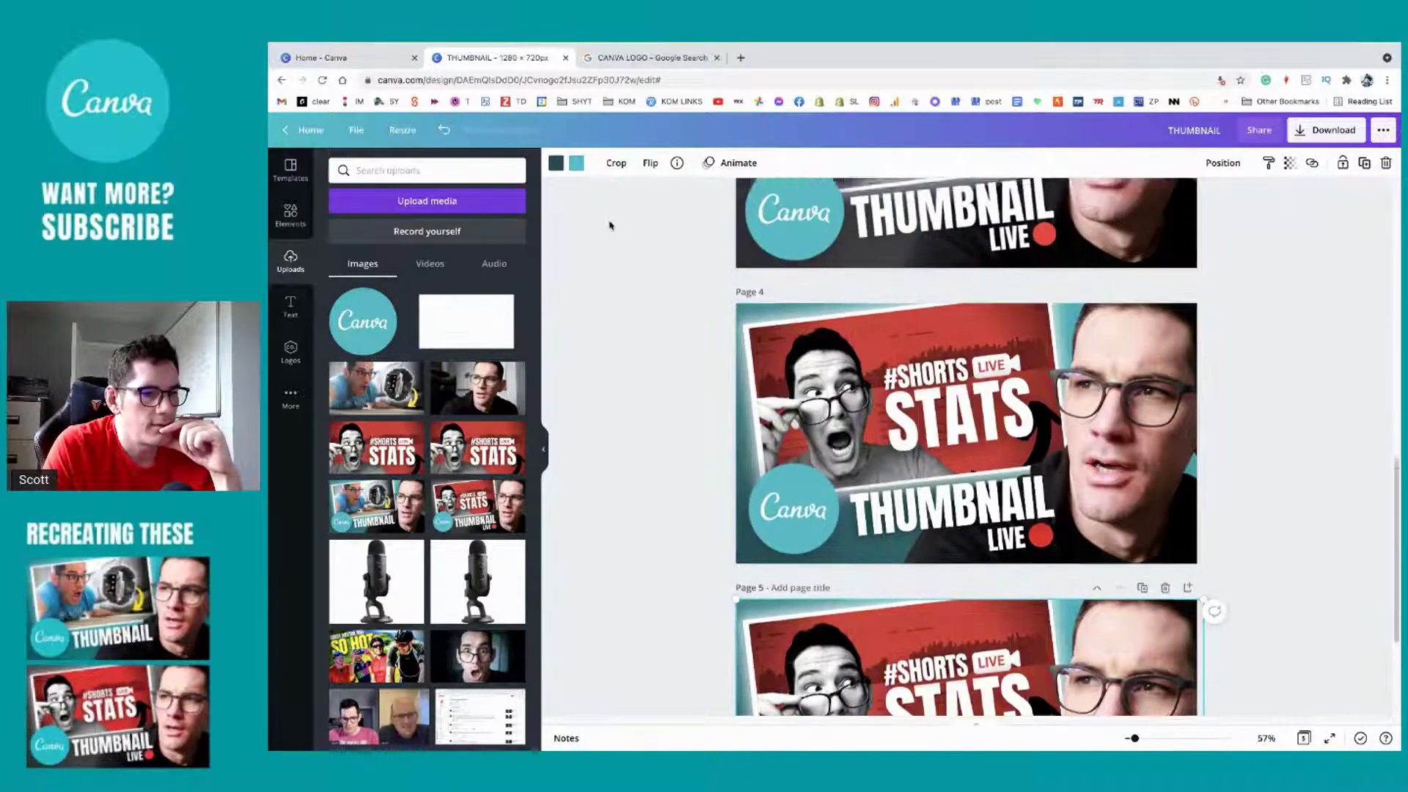
scroll(610, 225, up, 2)
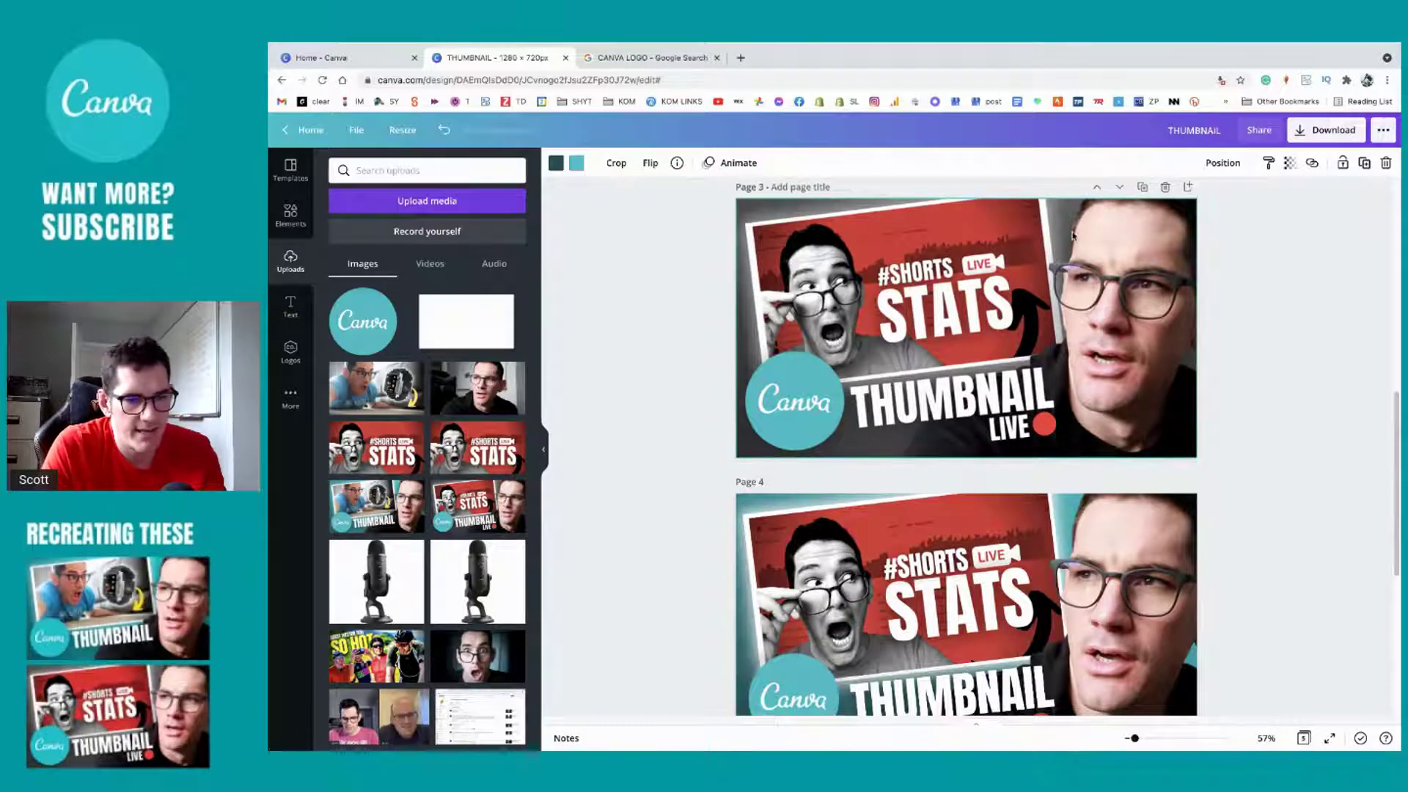
scroll(626, 306, down, 5)
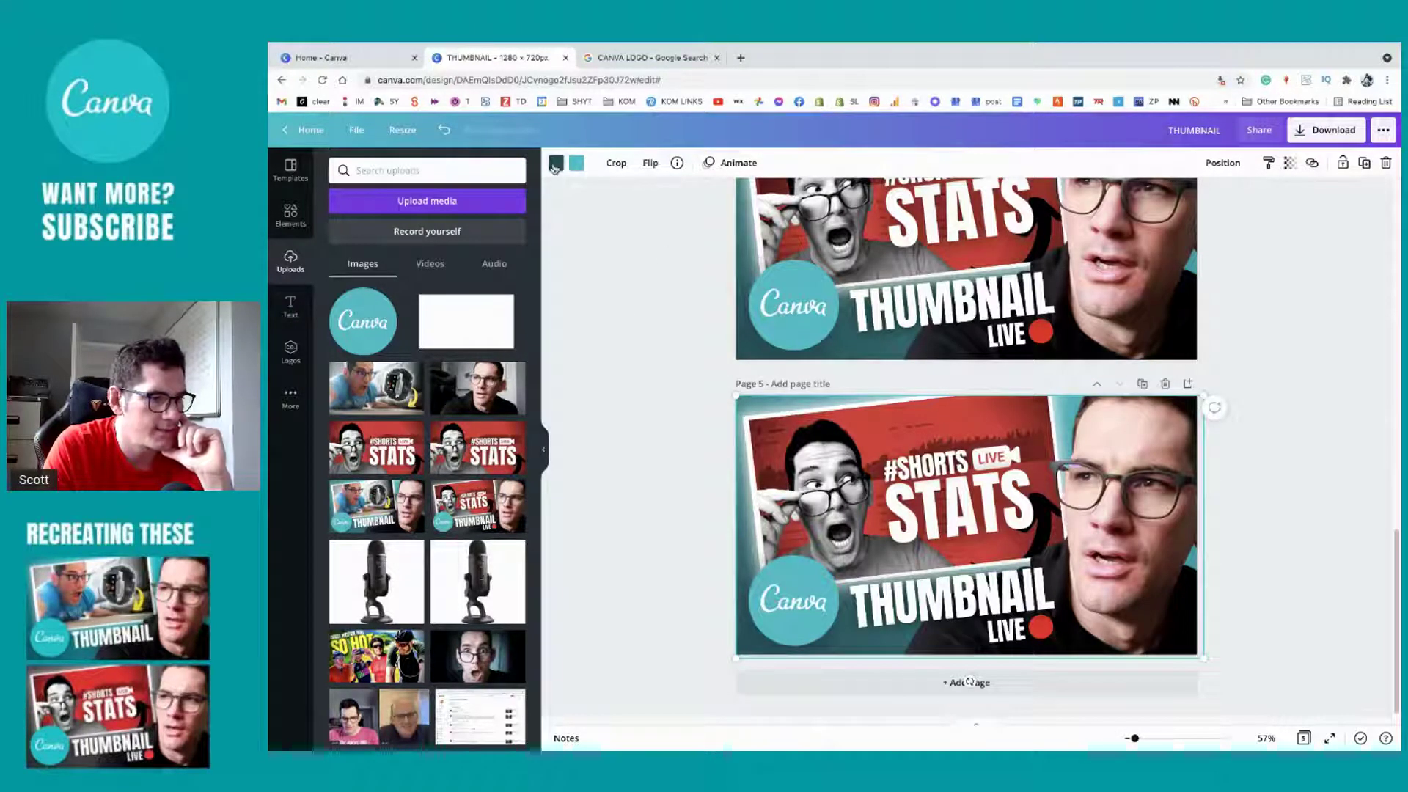
click(555, 163)
click(511, 464)
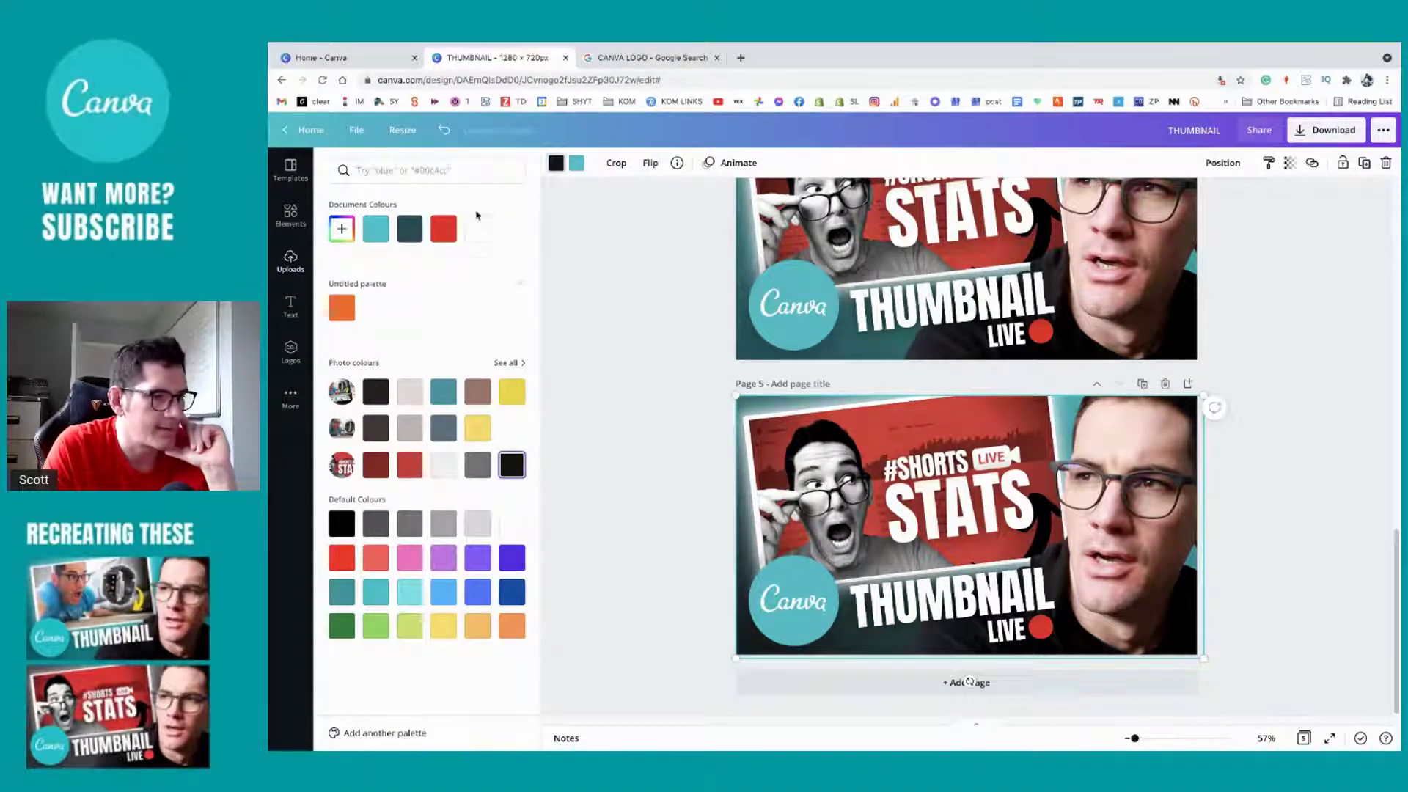
click(365, 225)
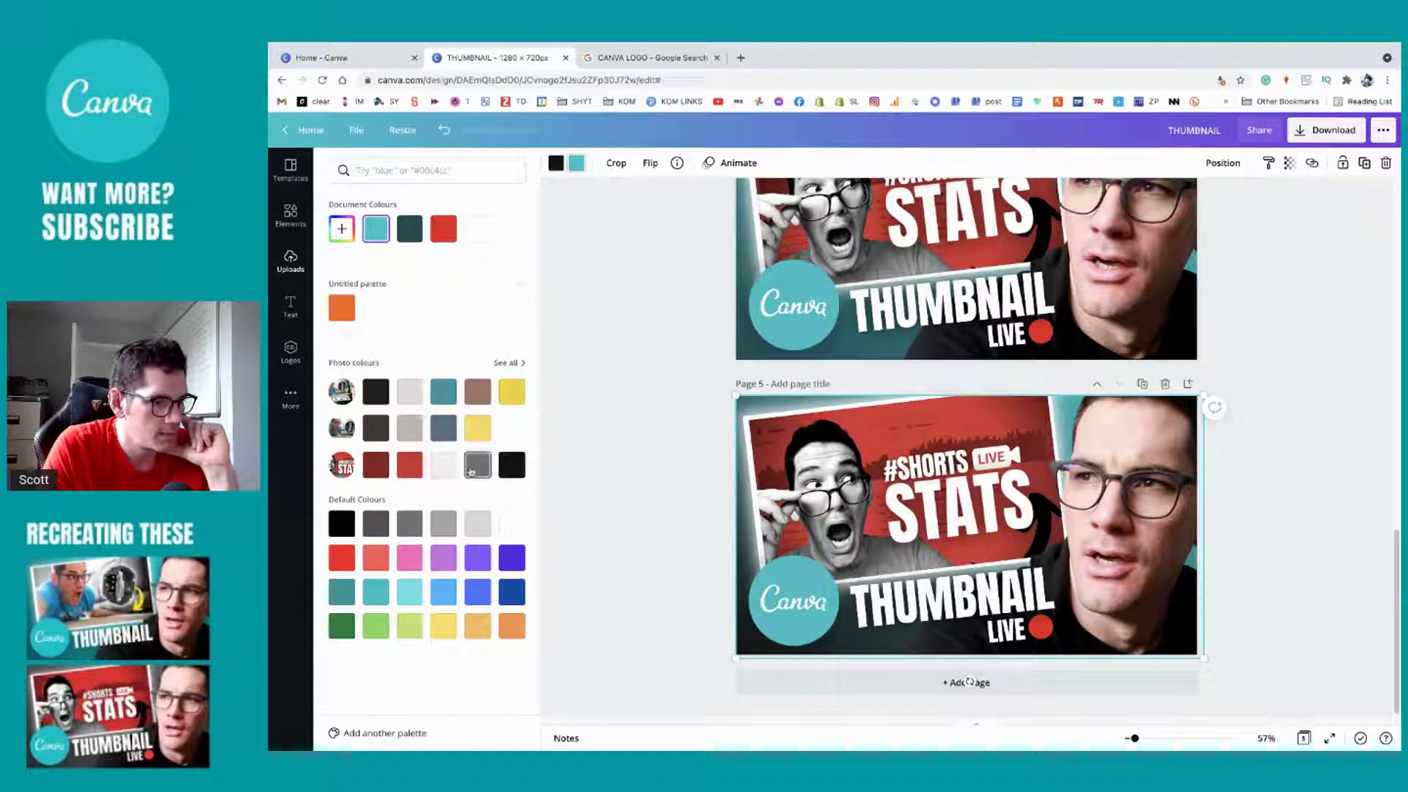
click(440, 466)
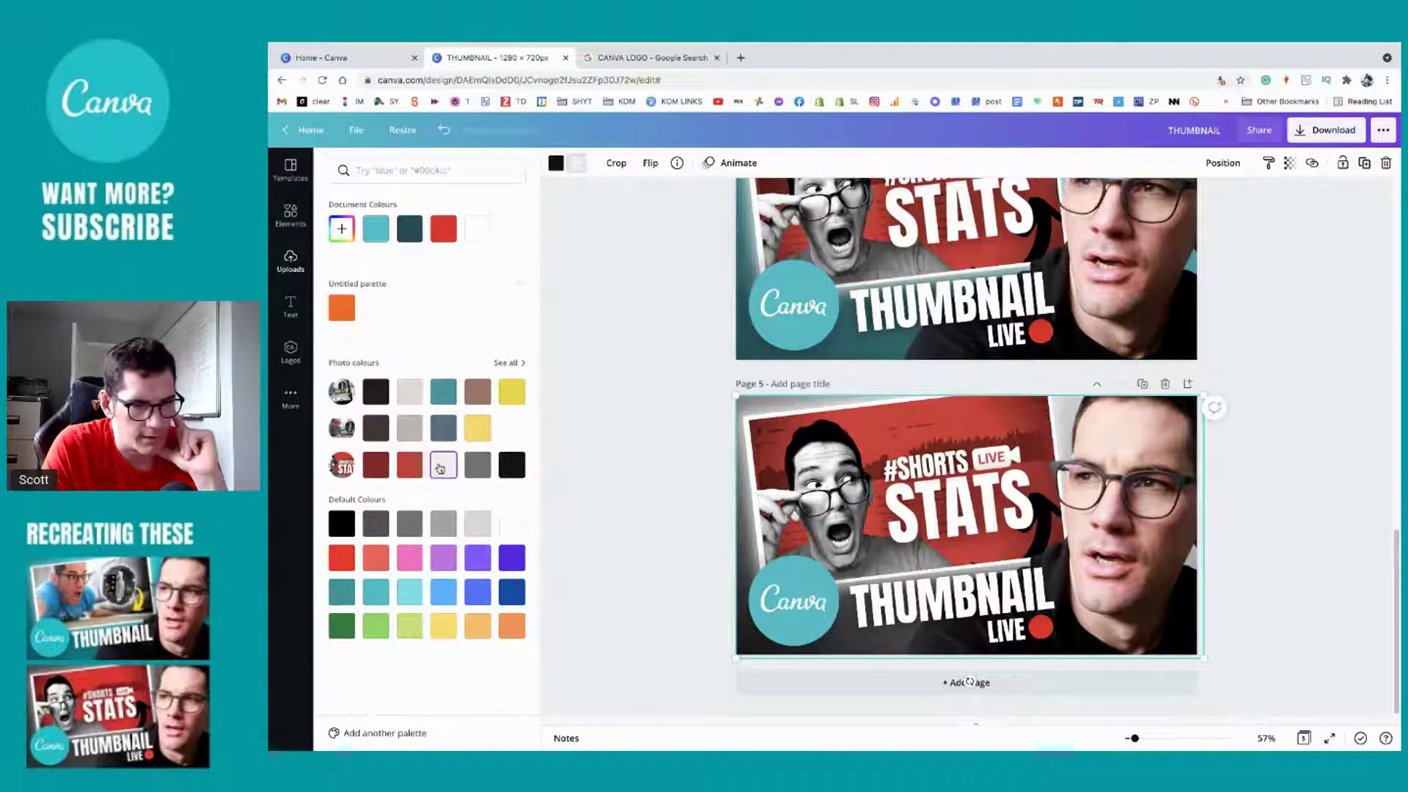
click(481, 464)
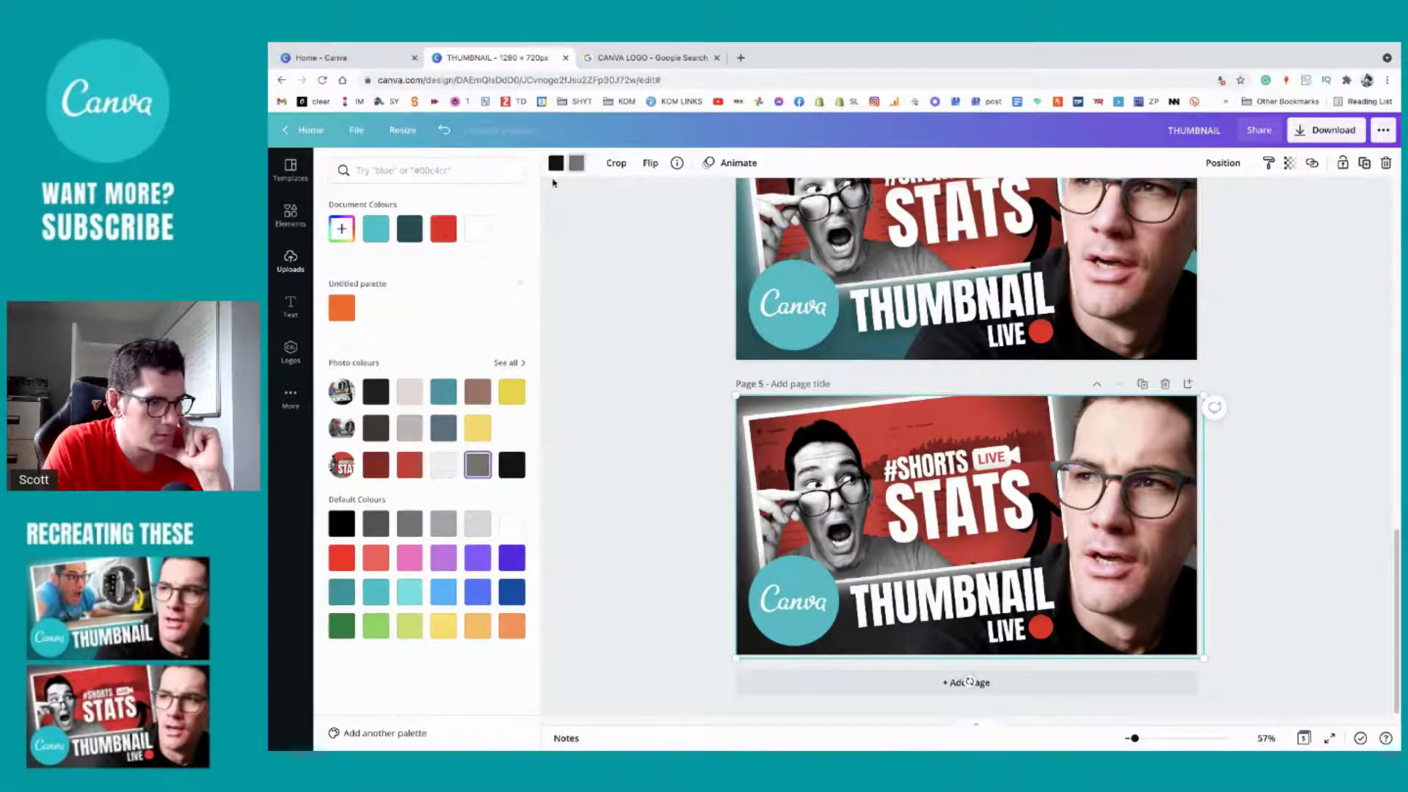
Step: Set the lighter colour of the page 5 gradient background to the custom dark grey #505050
click(578, 164)
click(578, 163)
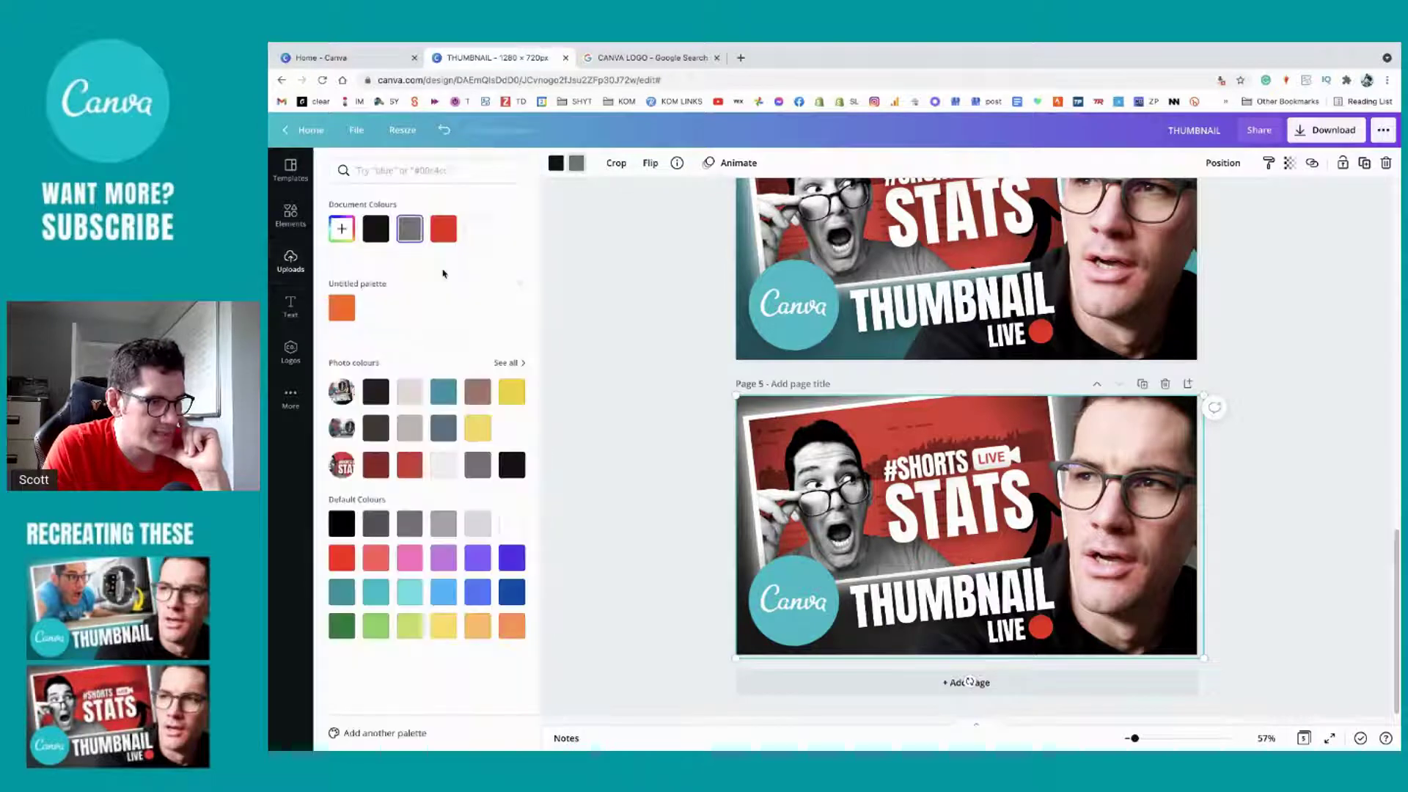
click(341, 228)
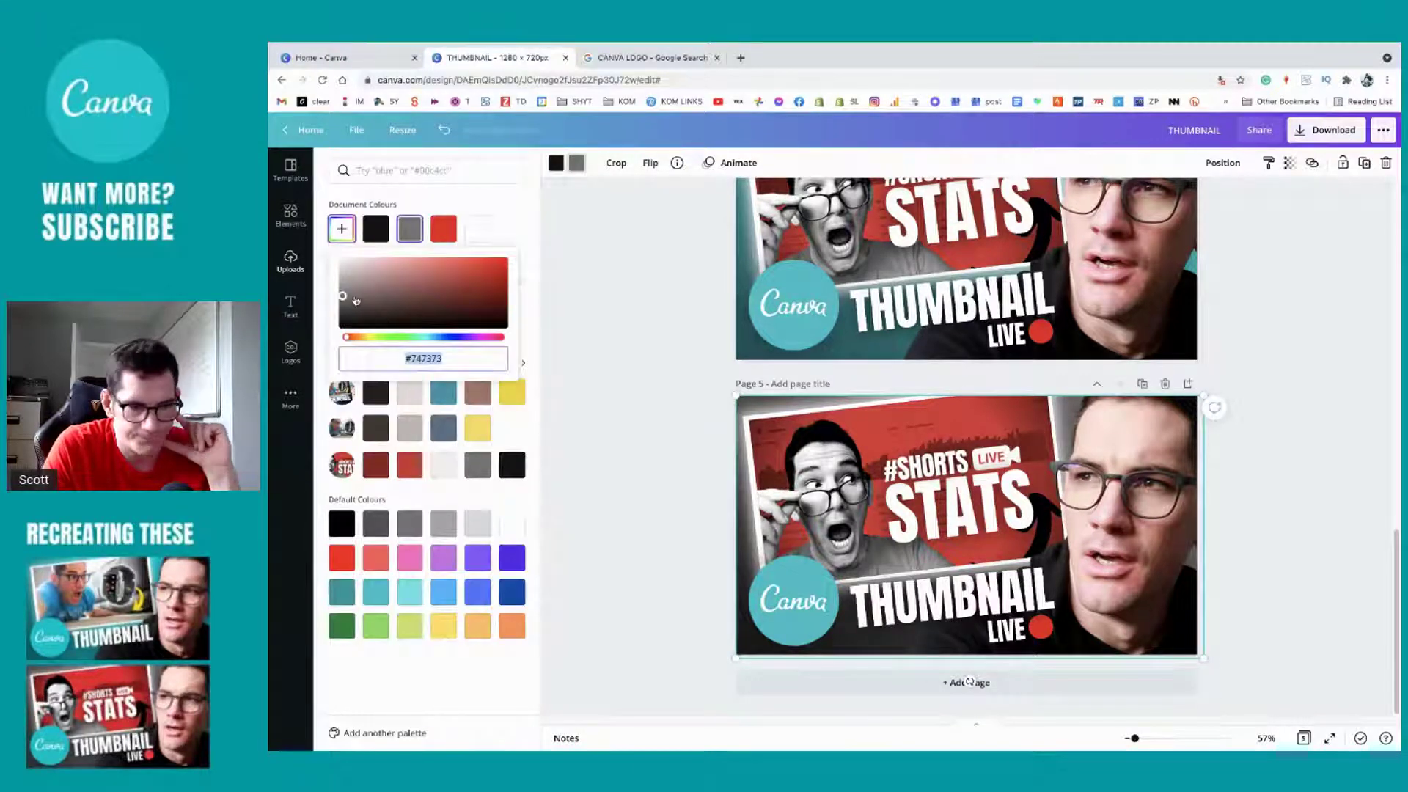
drag(355, 301, 602, 255)
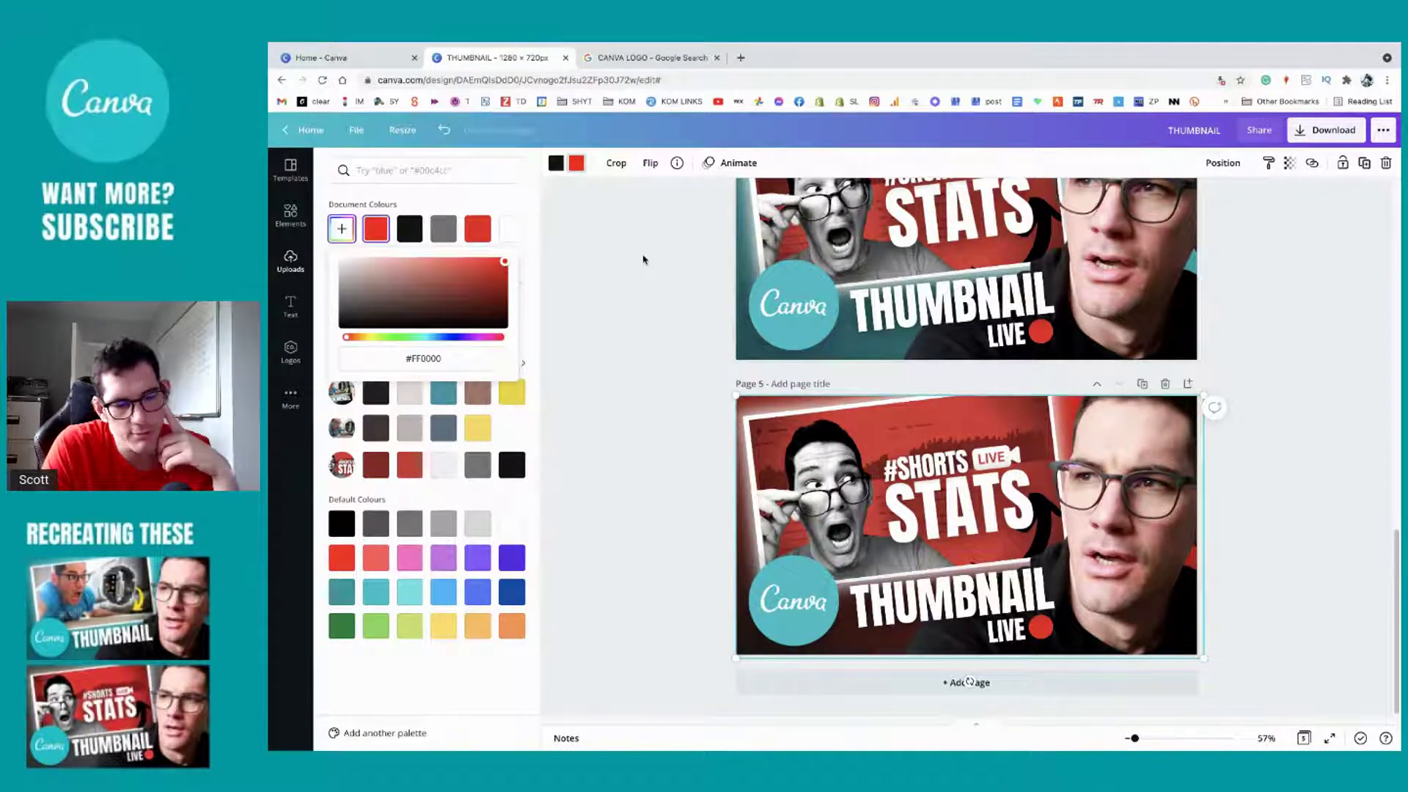
drag(381, 269, 323, 310)
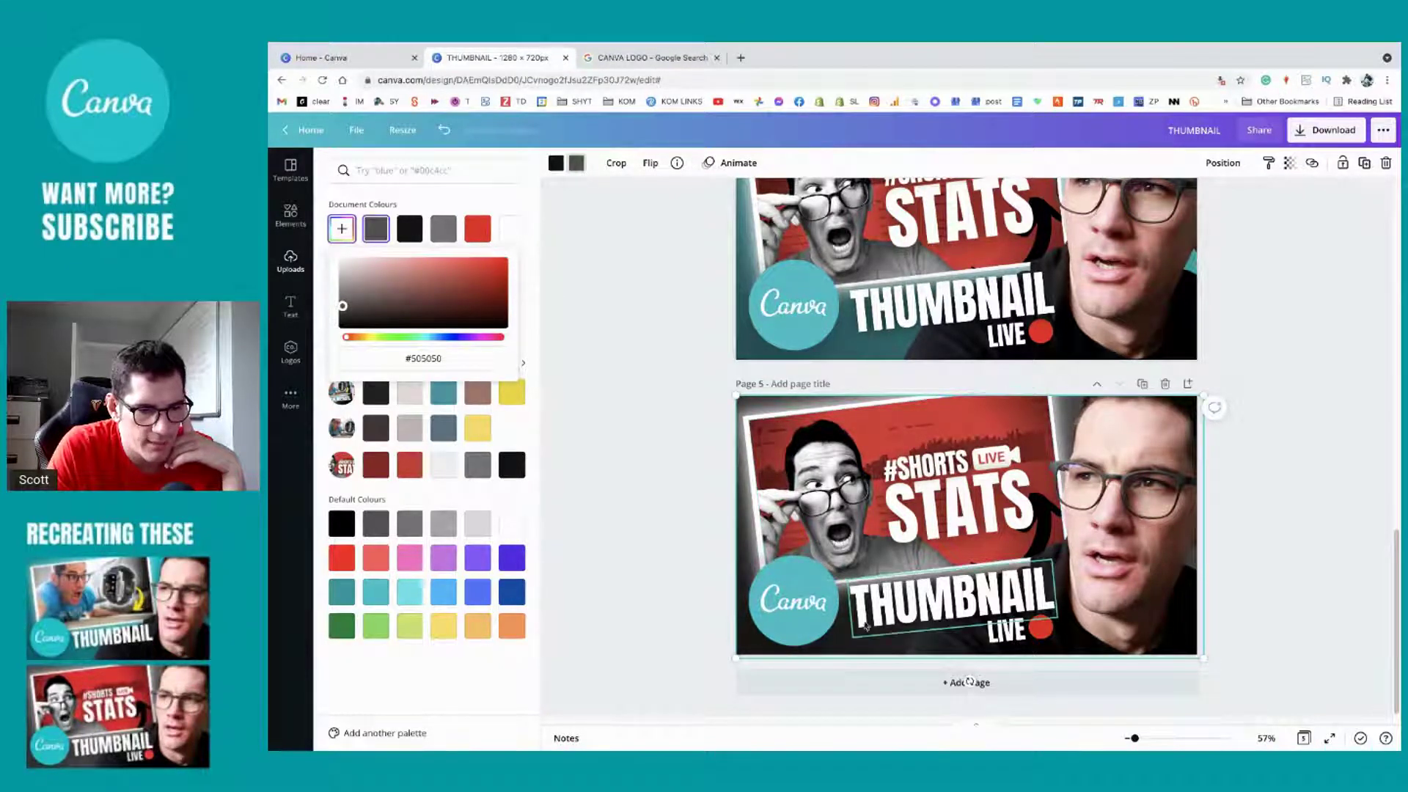
click(861, 646)
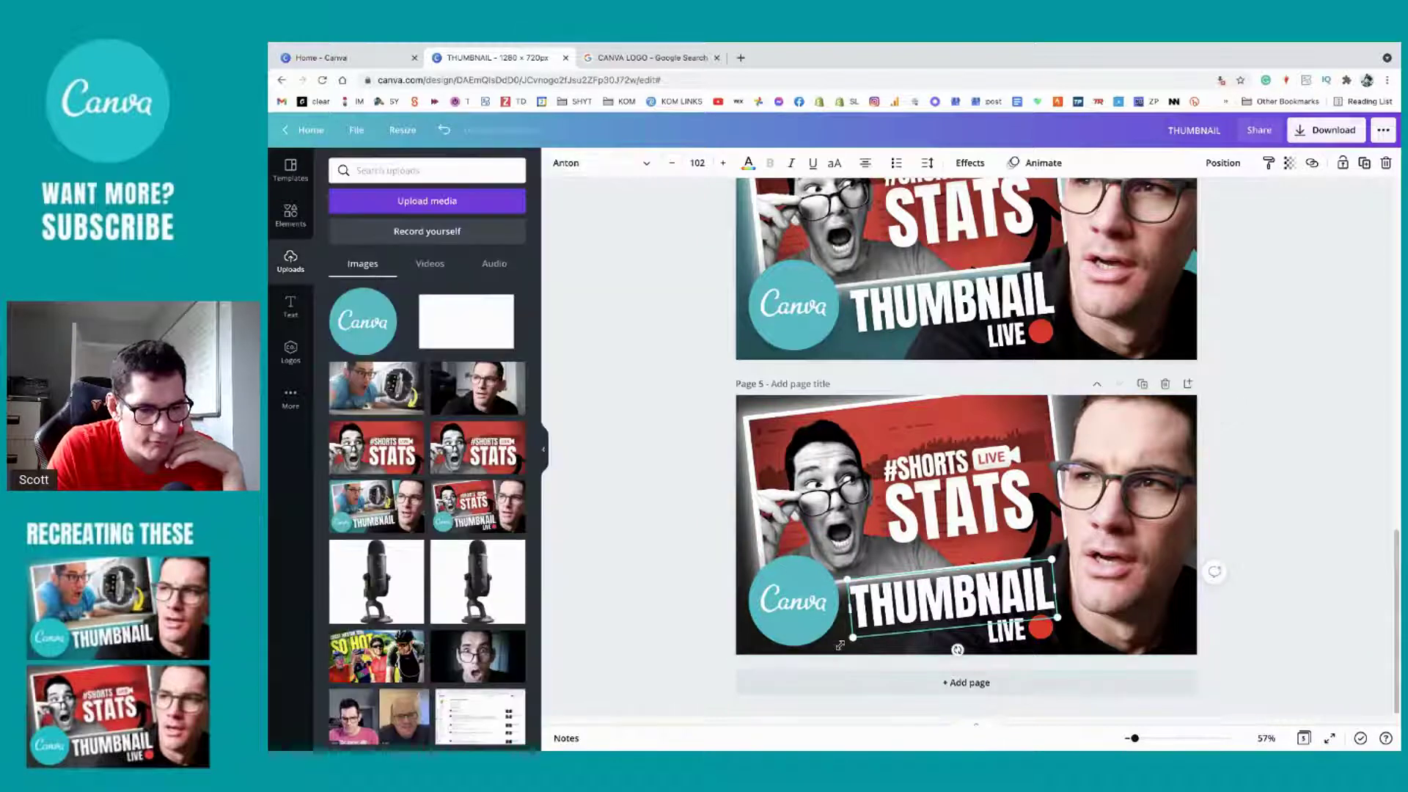
Step: Select the gradient background behind the layers of page 5 and set its black colour to the custom dark grey #423939
scroll(926, 376, up, 3)
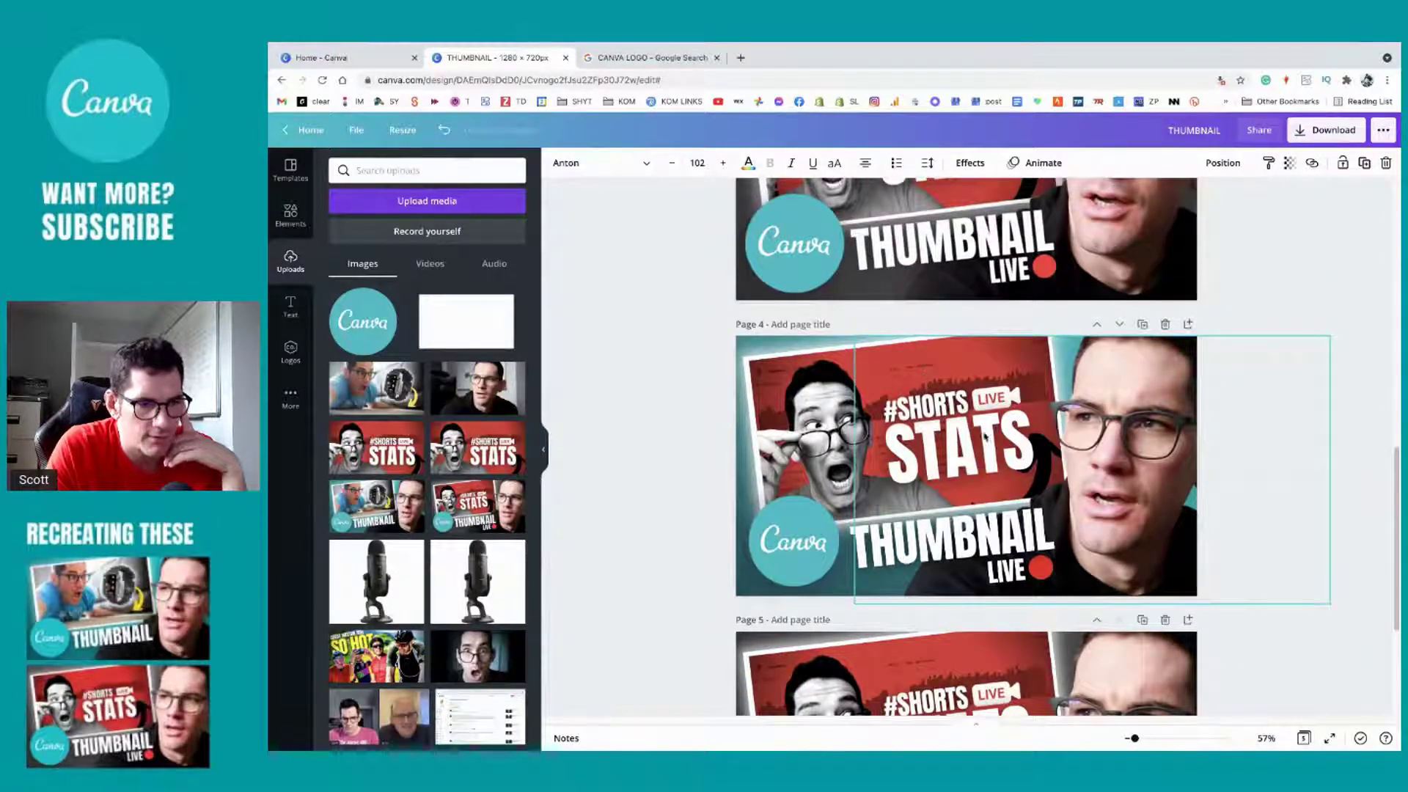
drag(1134, 739, 1130, 739)
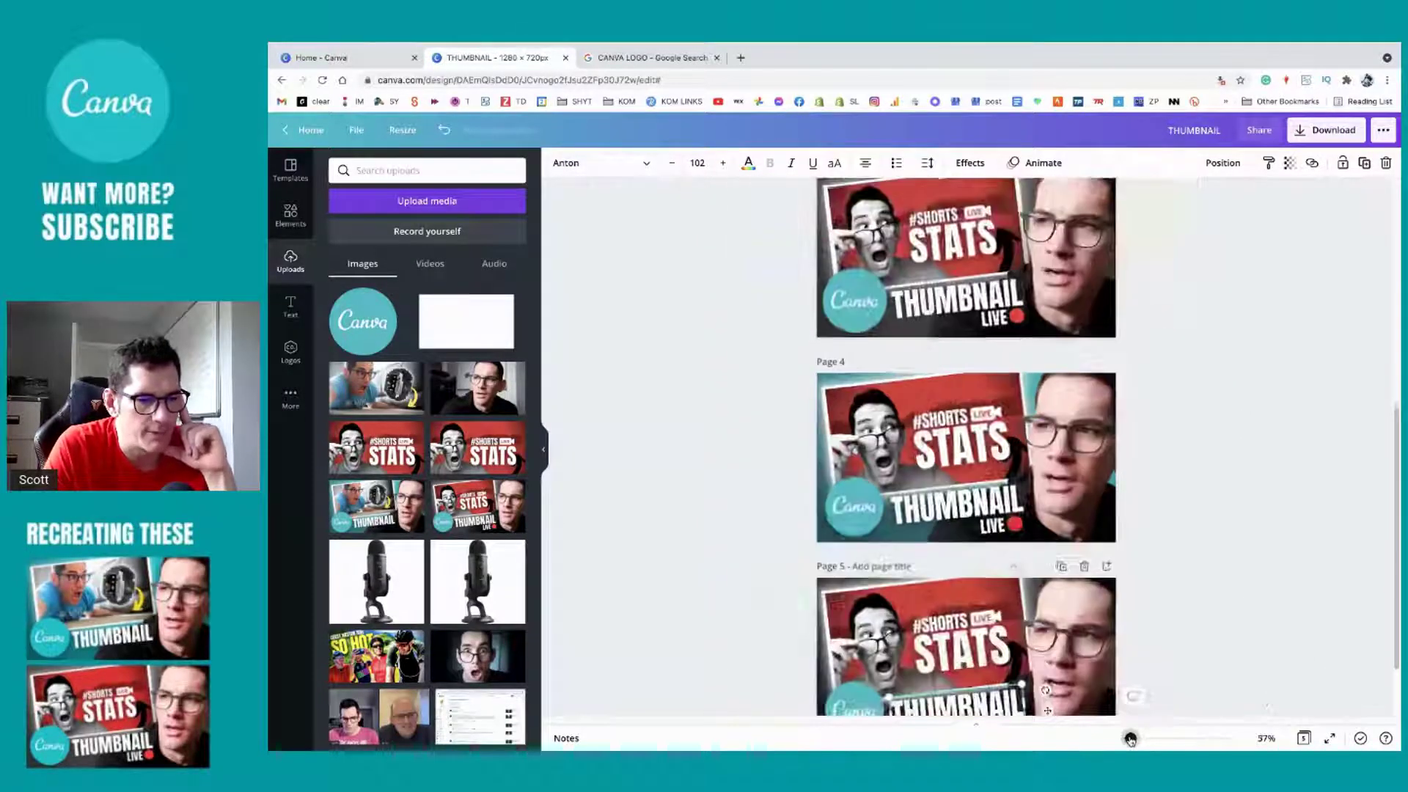
scroll(1150, 550, down, 1)
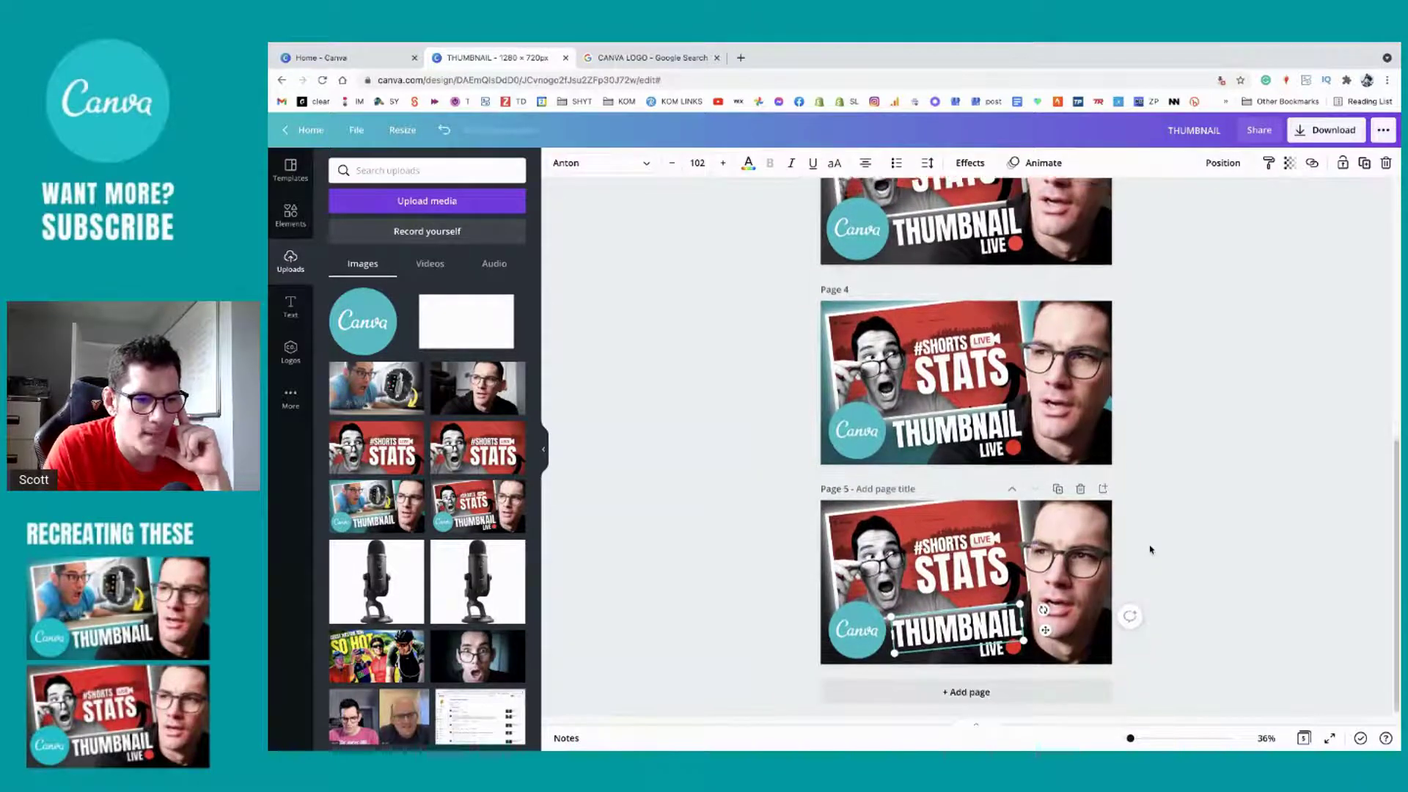
click(771, 578)
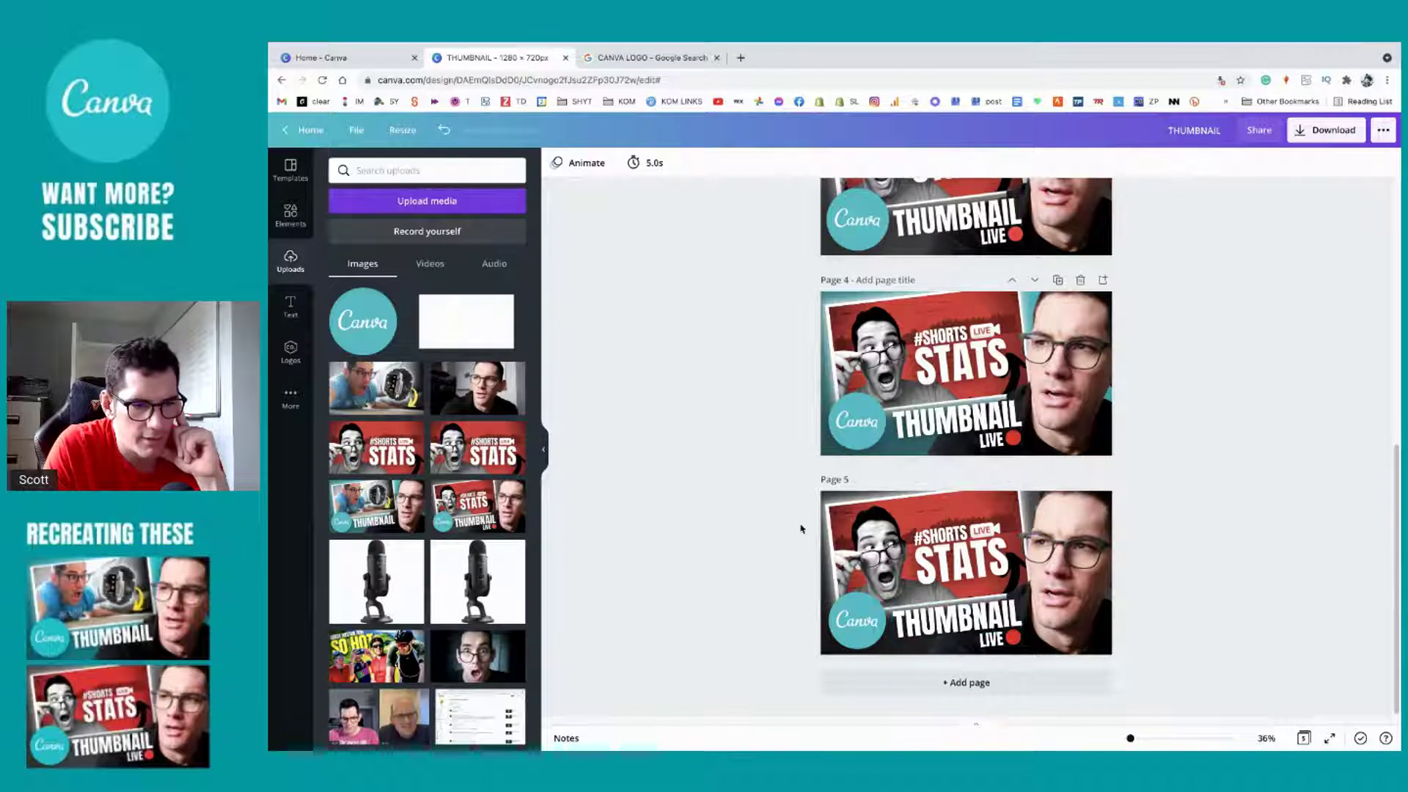
click(824, 650)
drag(821, 649, 824, 561)
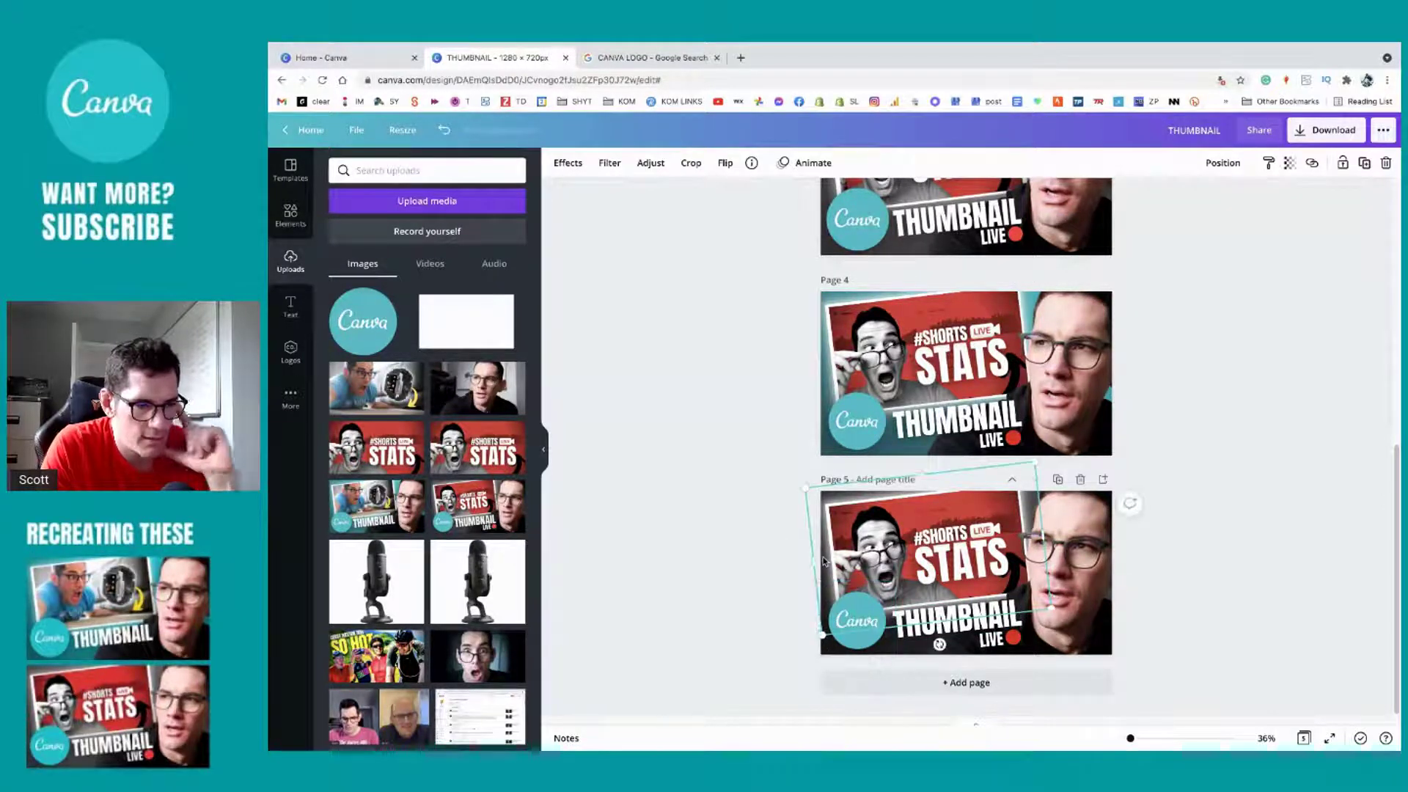
click(853, 594)
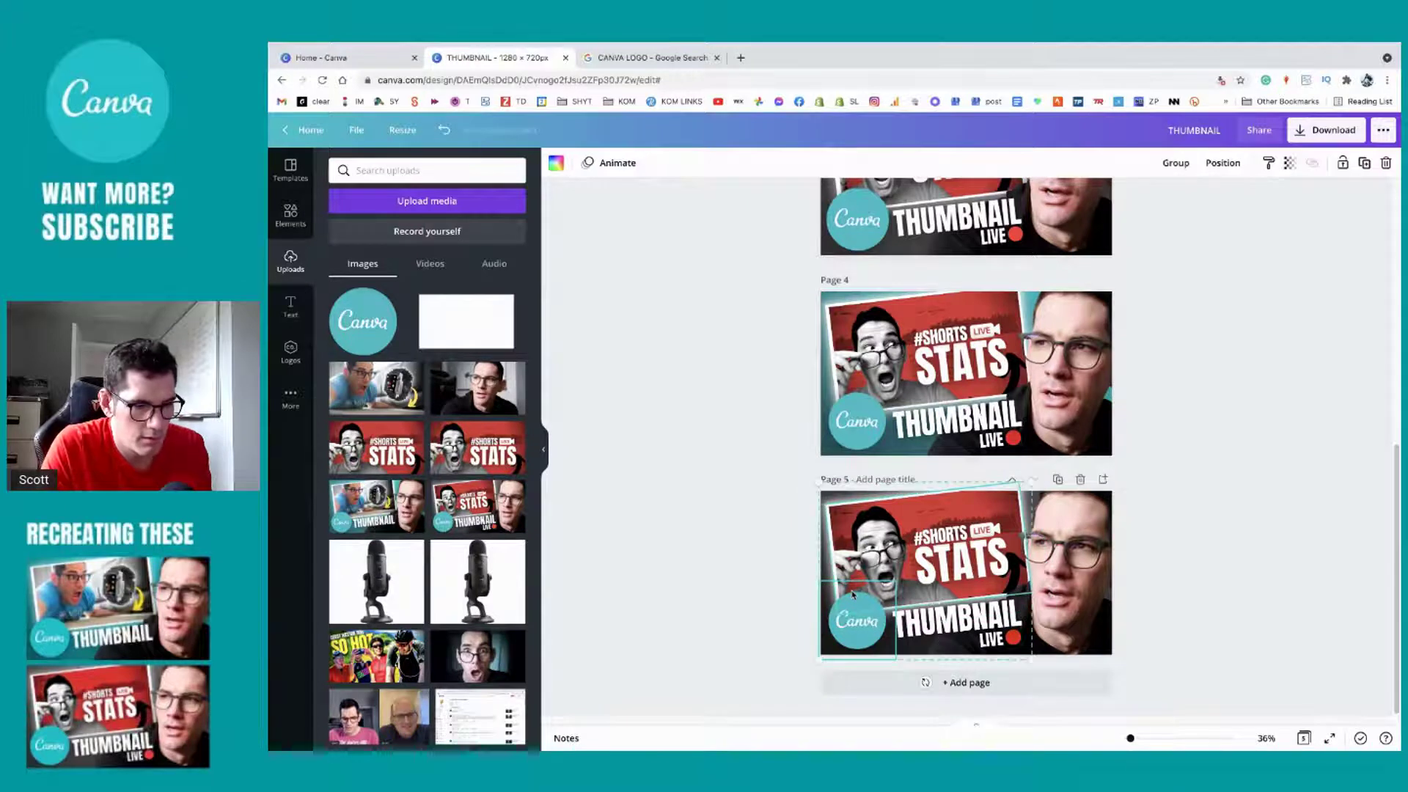
click(962, 558)
click(1159, 576)
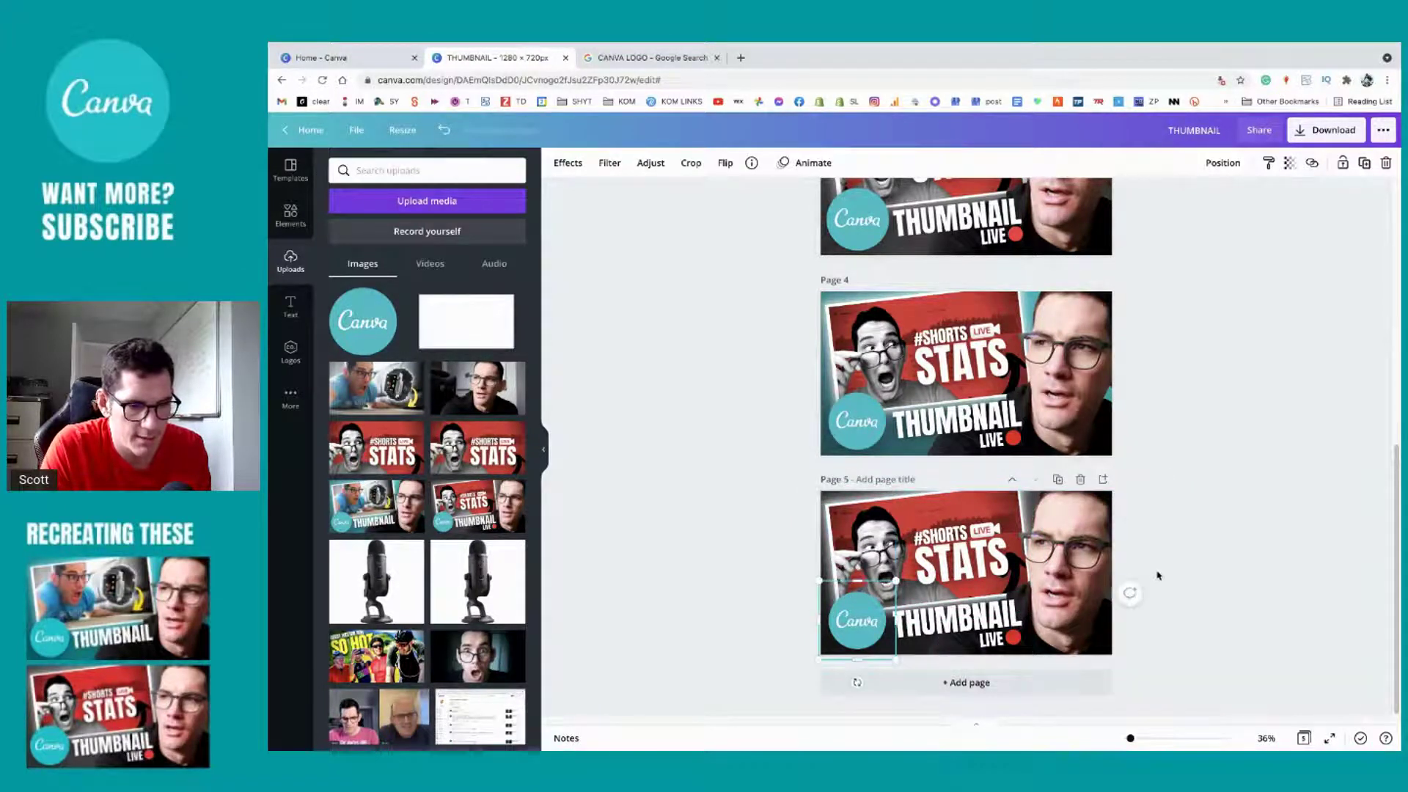
key(Tab)
key(Tab)
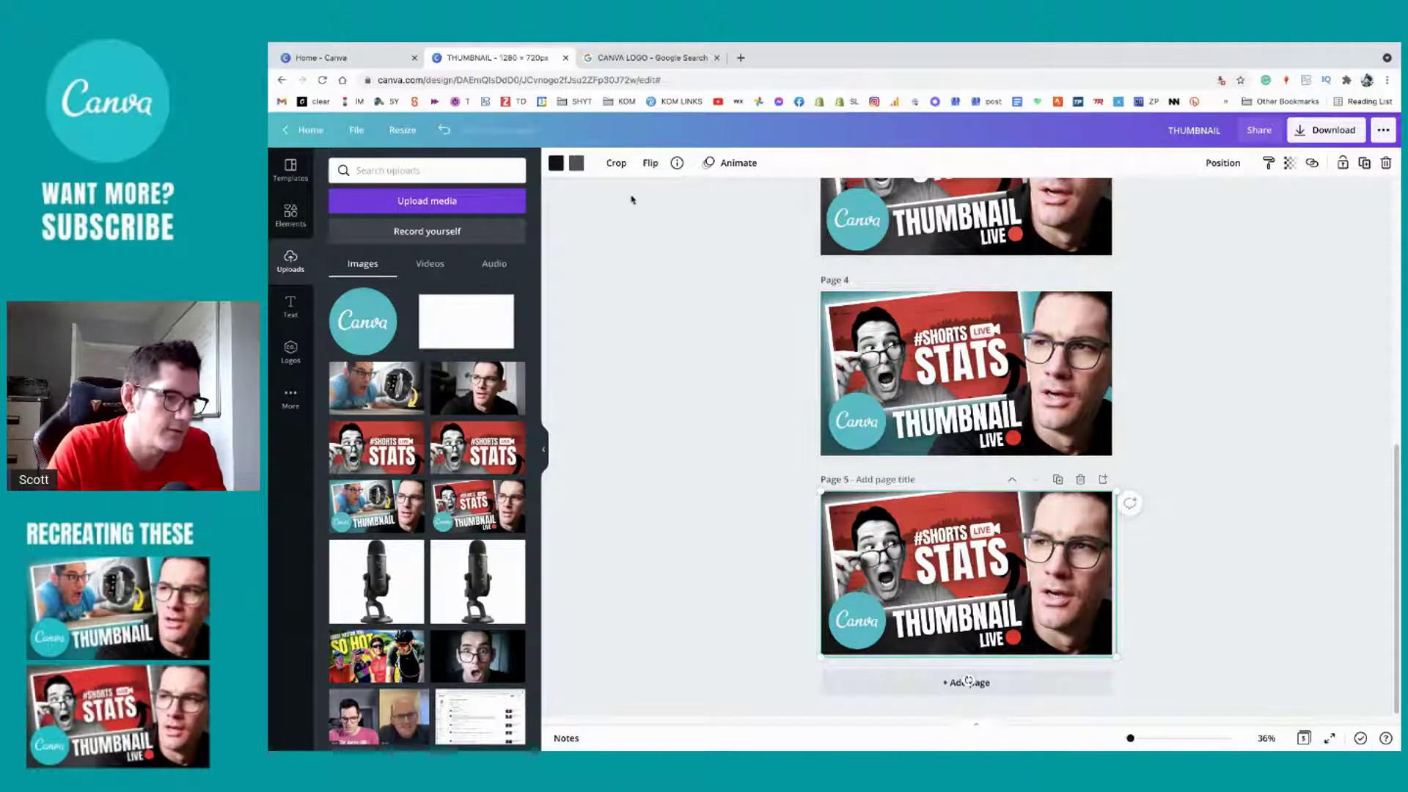
click(557, 163)
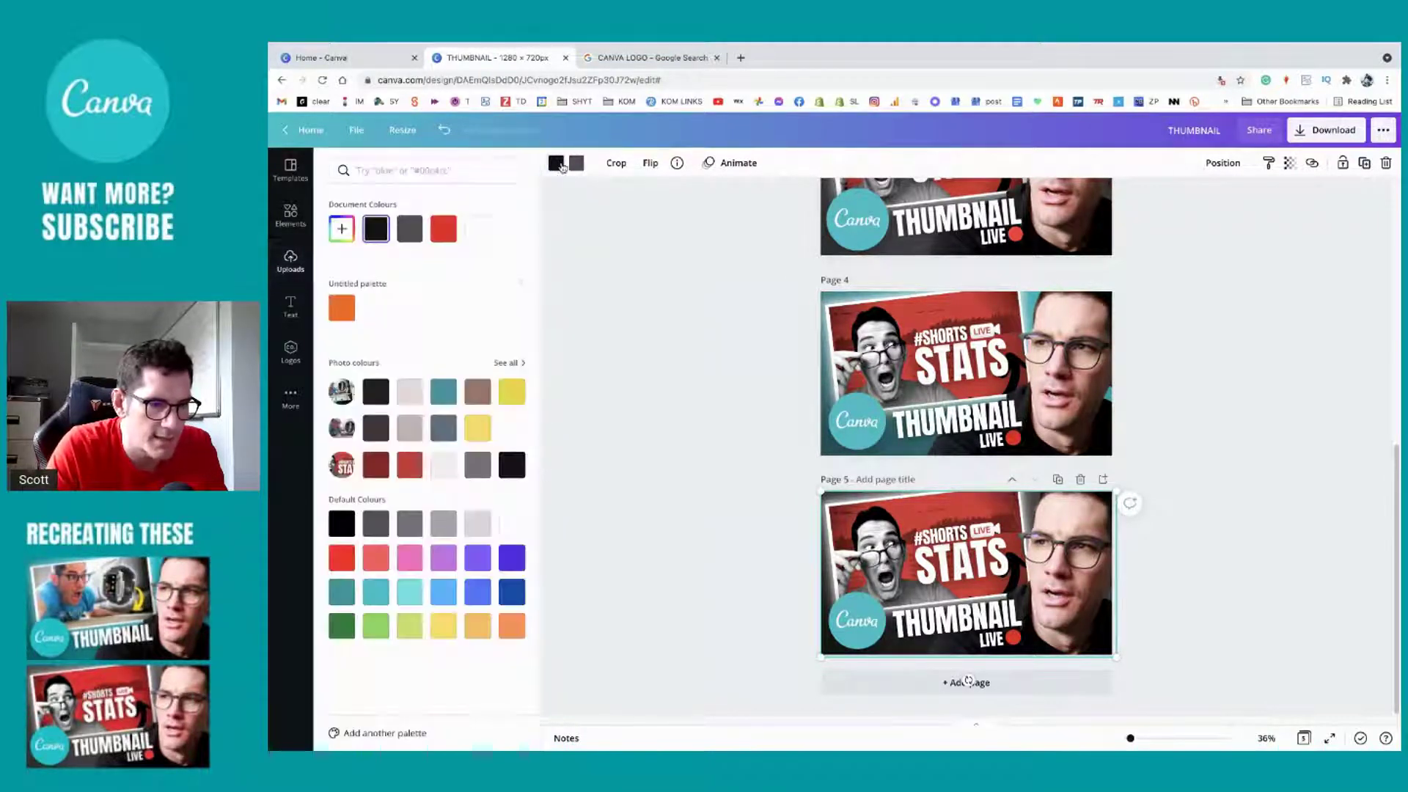
click(342, 229)
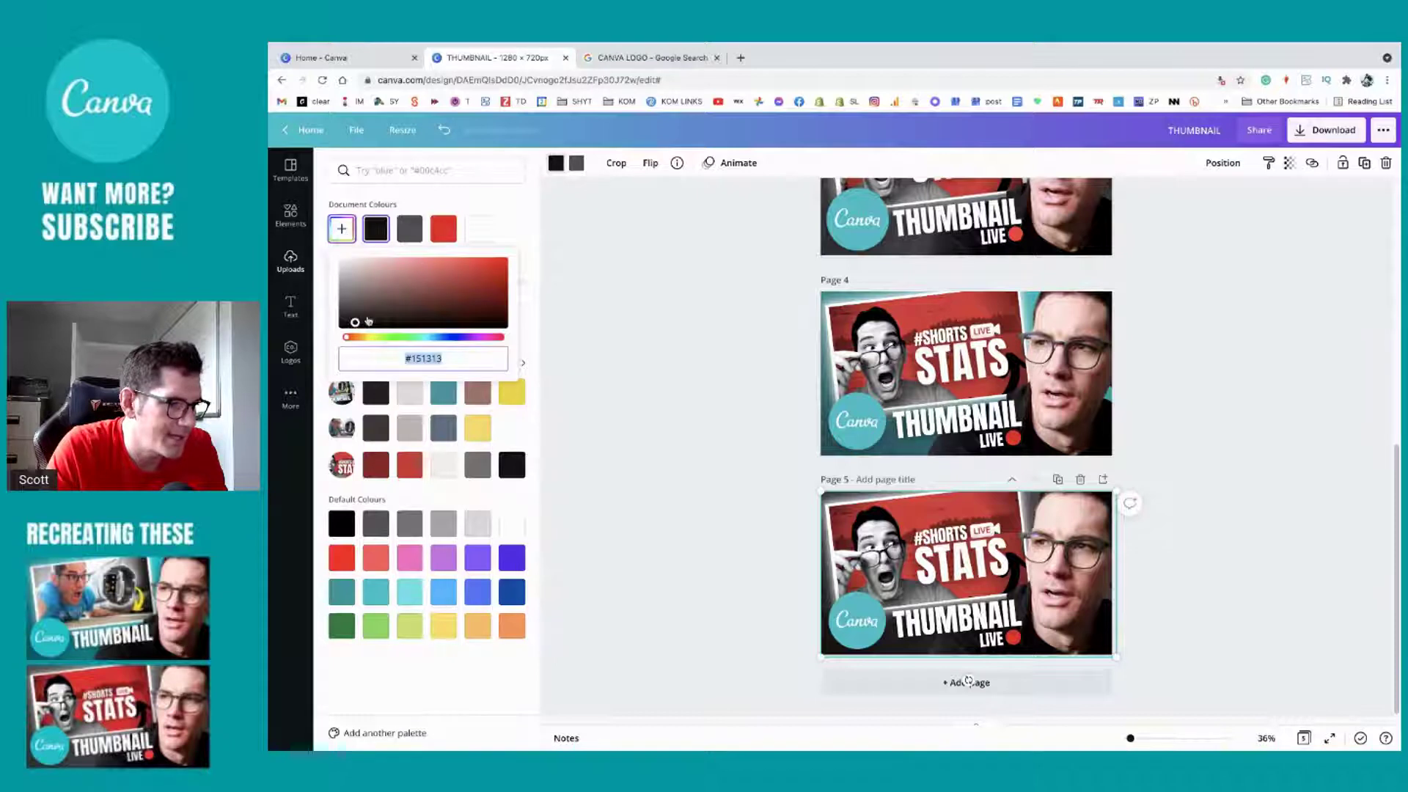
mouse_move(357, 319)
mouse_down()
mouse_move(363, 258)
mouse_move(479, 260)
mouse_move(356, 302)
mouse_move(328, 332)
mouse_move(343, 330)
mouse_move(321, 267)
mouse_move(324, 331)
mouse_move(361, 310)
mouse_up()
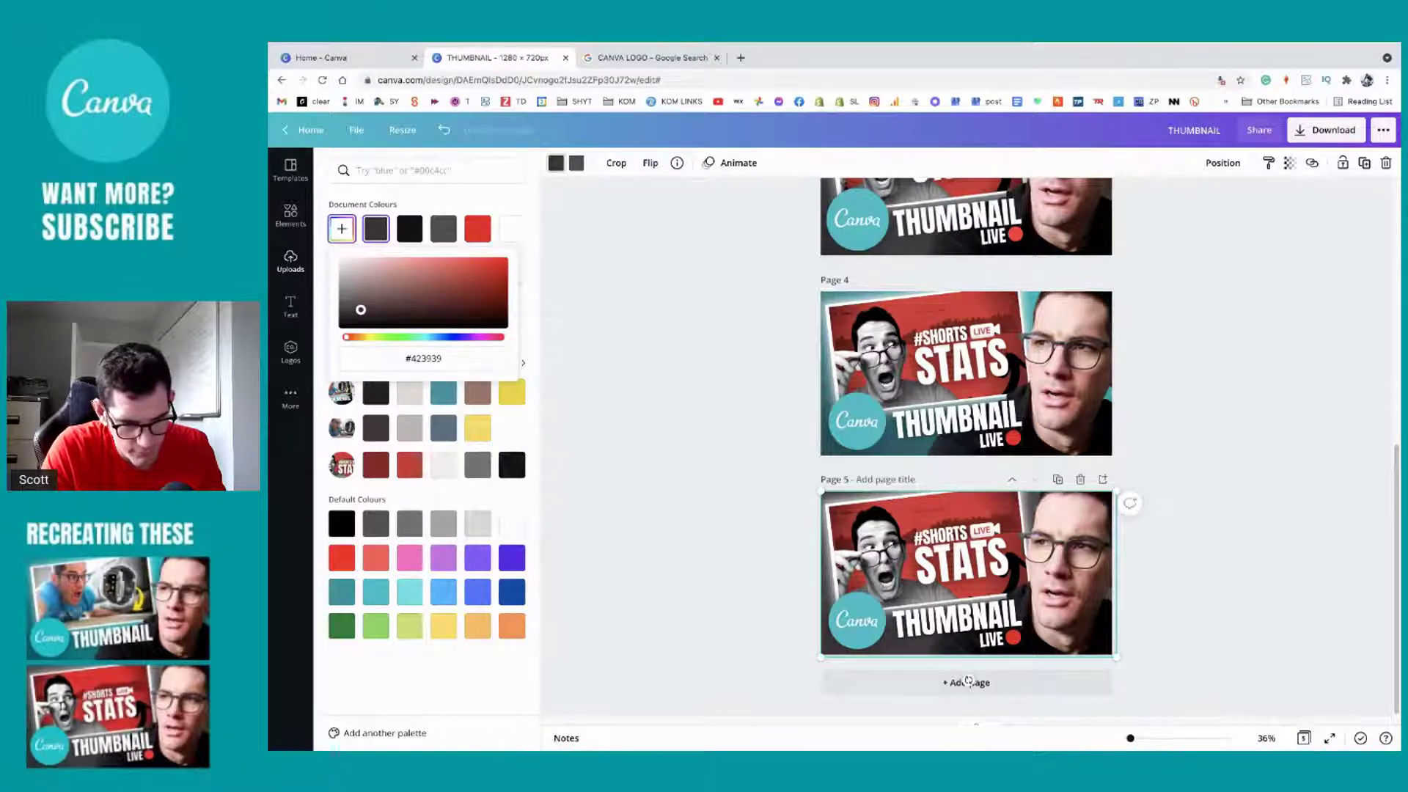
key(Escape)
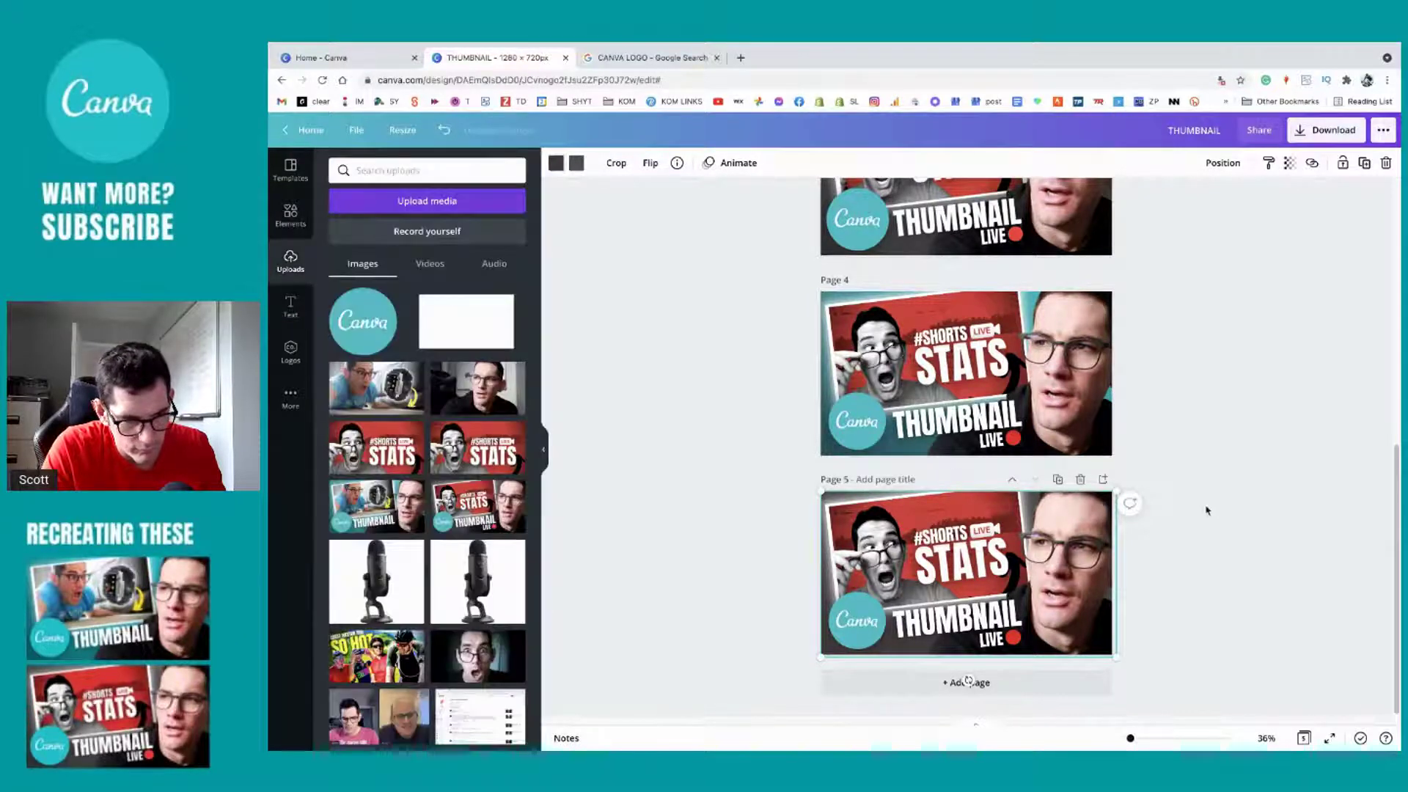
Step: Reorder the pages in the grid overview, moving the grey-background #SHORTS STATS page 3 to position 4, and reopen the page view
scroll(1239, 550, up, 5)
scroll(1207, 510, down, 5)
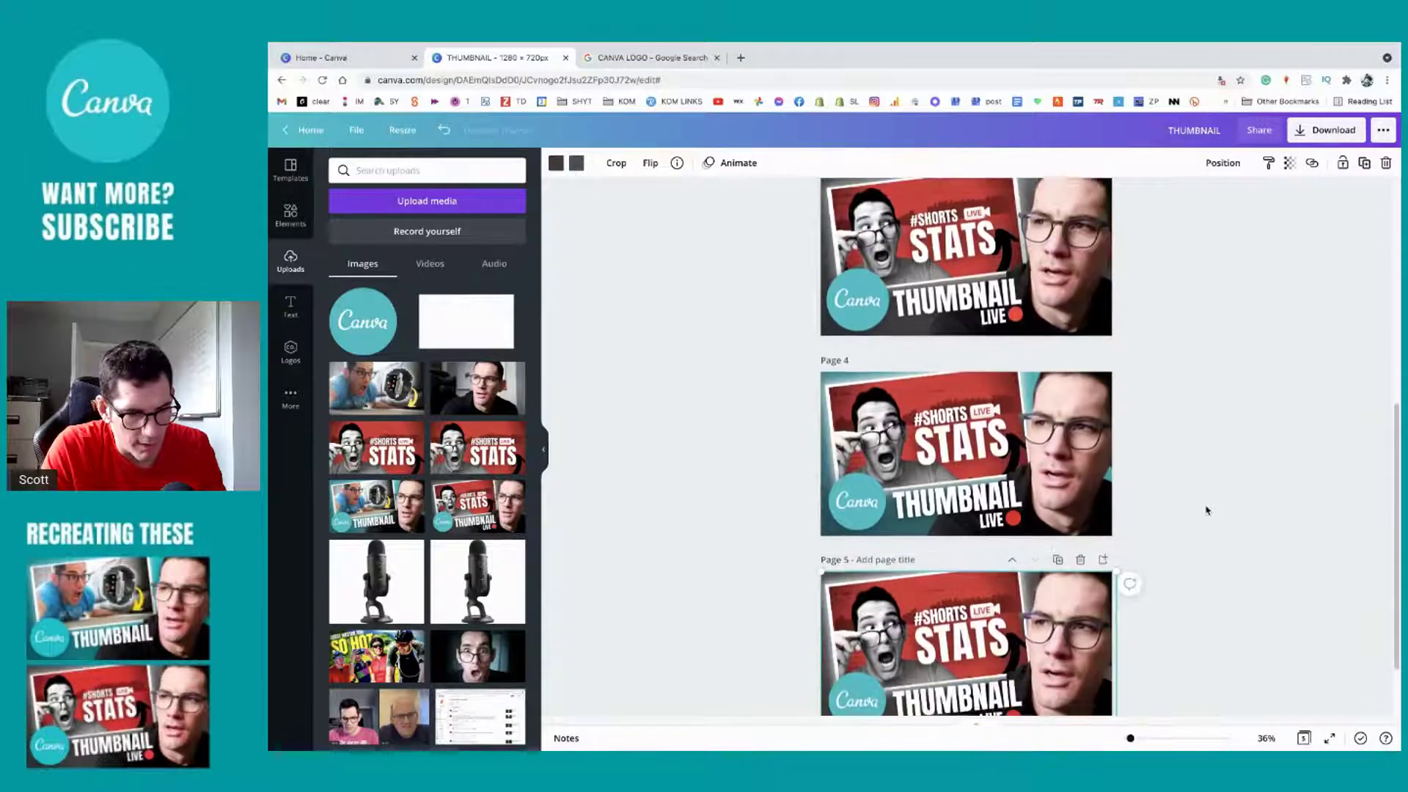
scroll(1207, 511, up, 1)
scroll(1207, 510, up, 3)
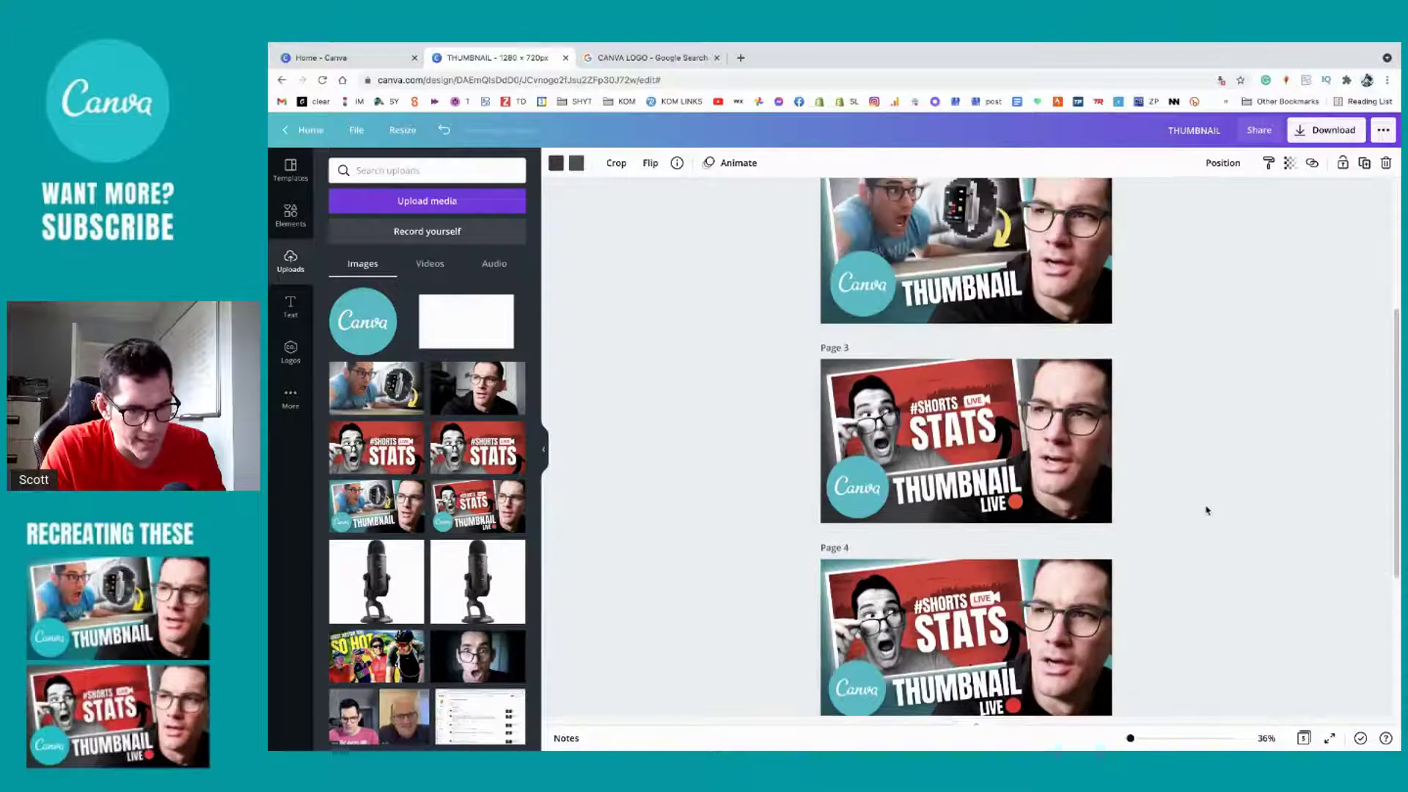
click(936, 399)
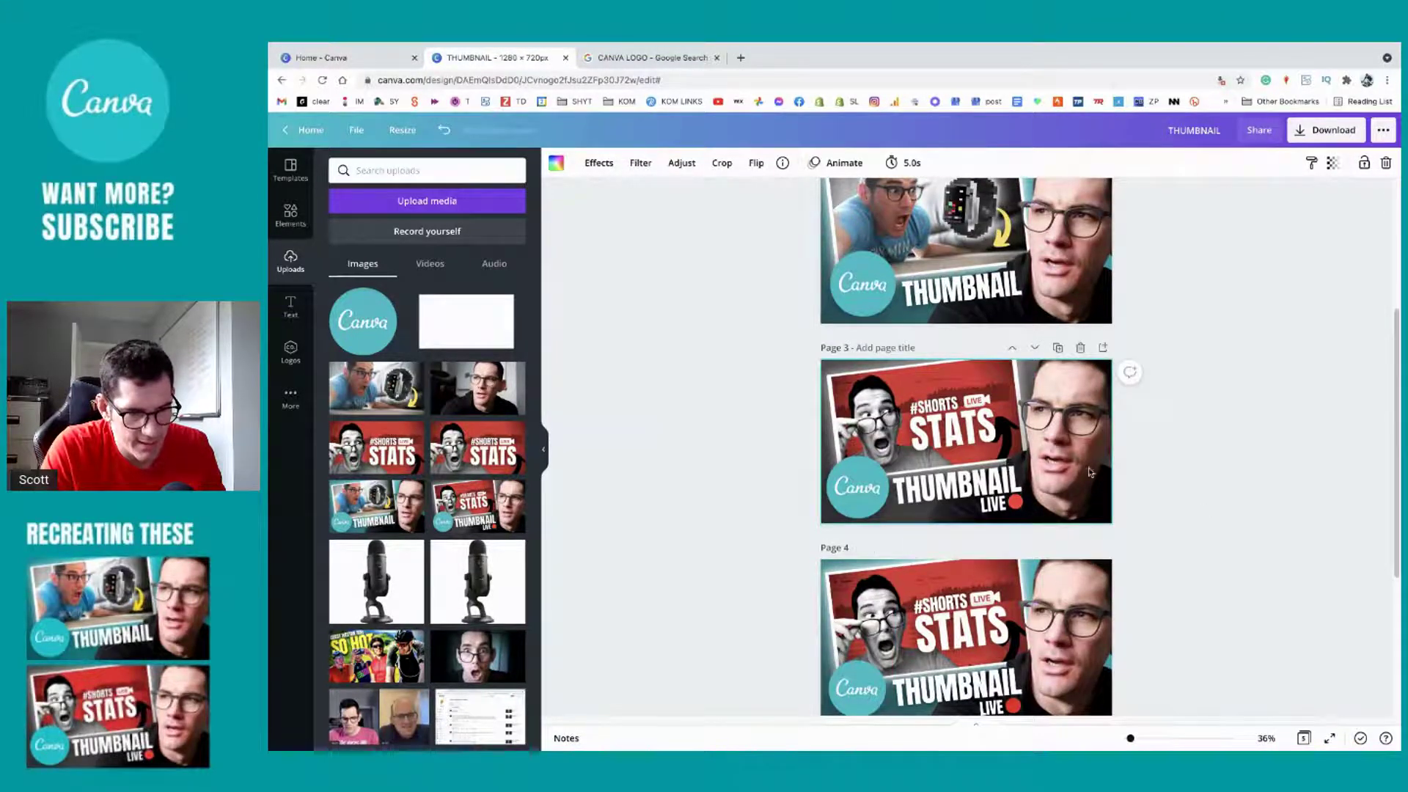
scroll(1197, 343, down, 3)
click(1197, 342)
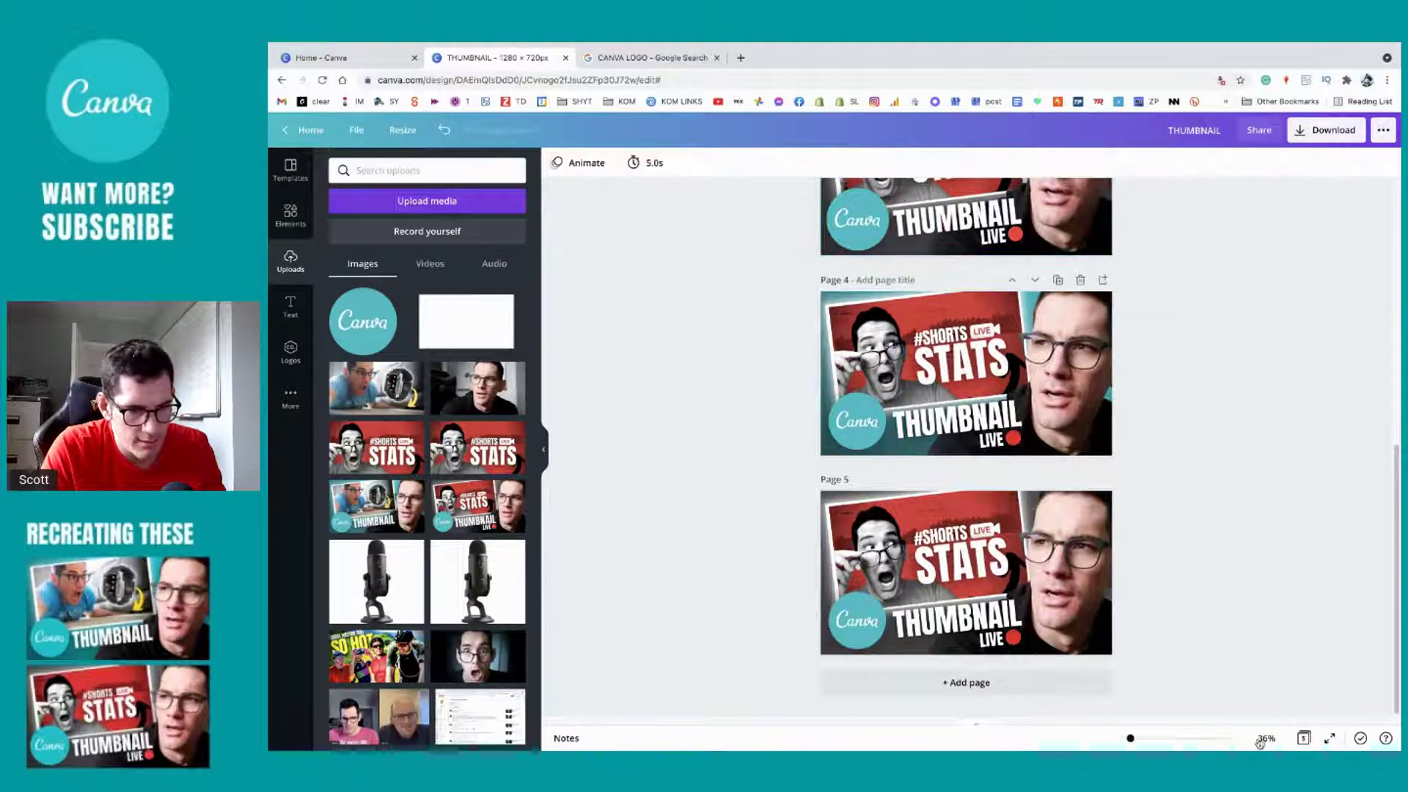
click(1303, 737)
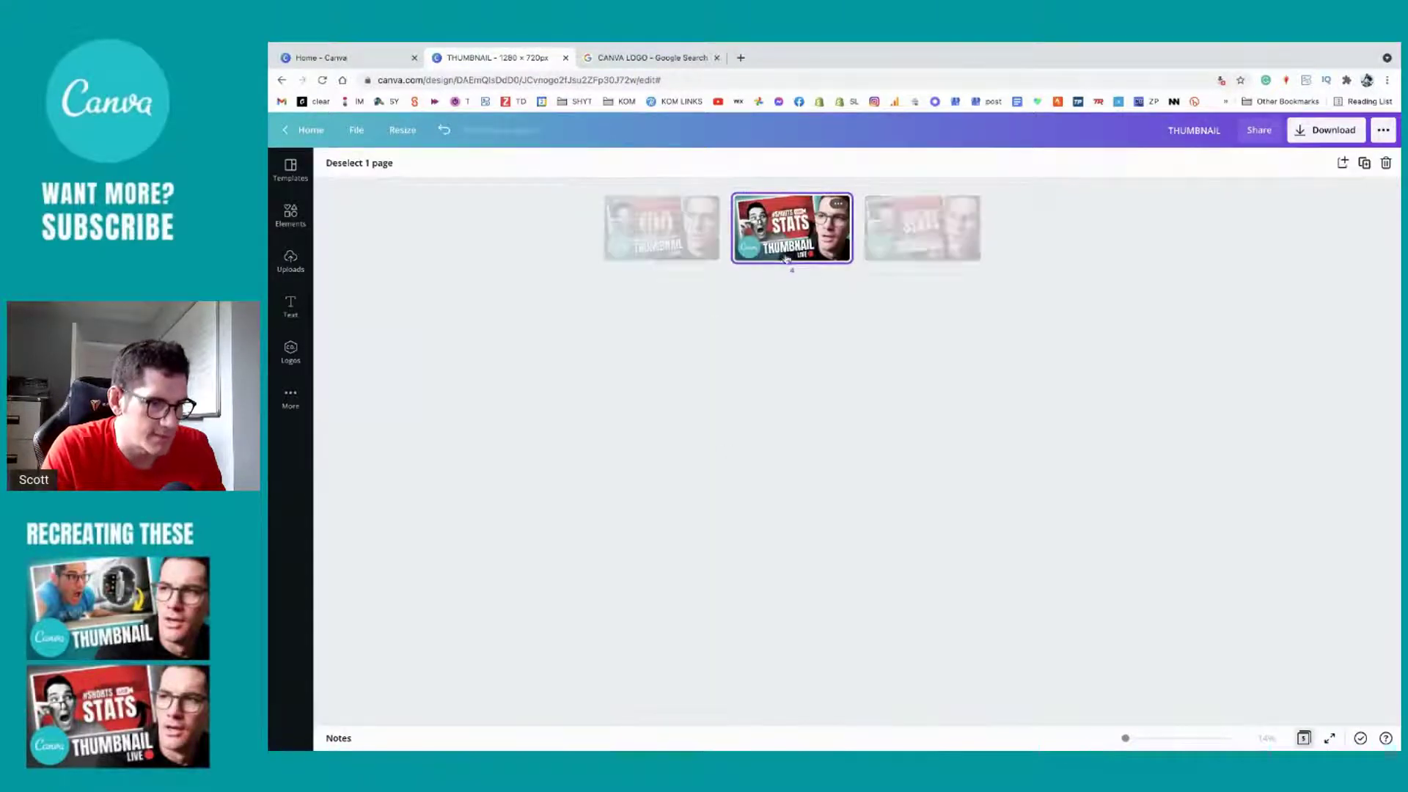
drag(660, 227, 792, 227)
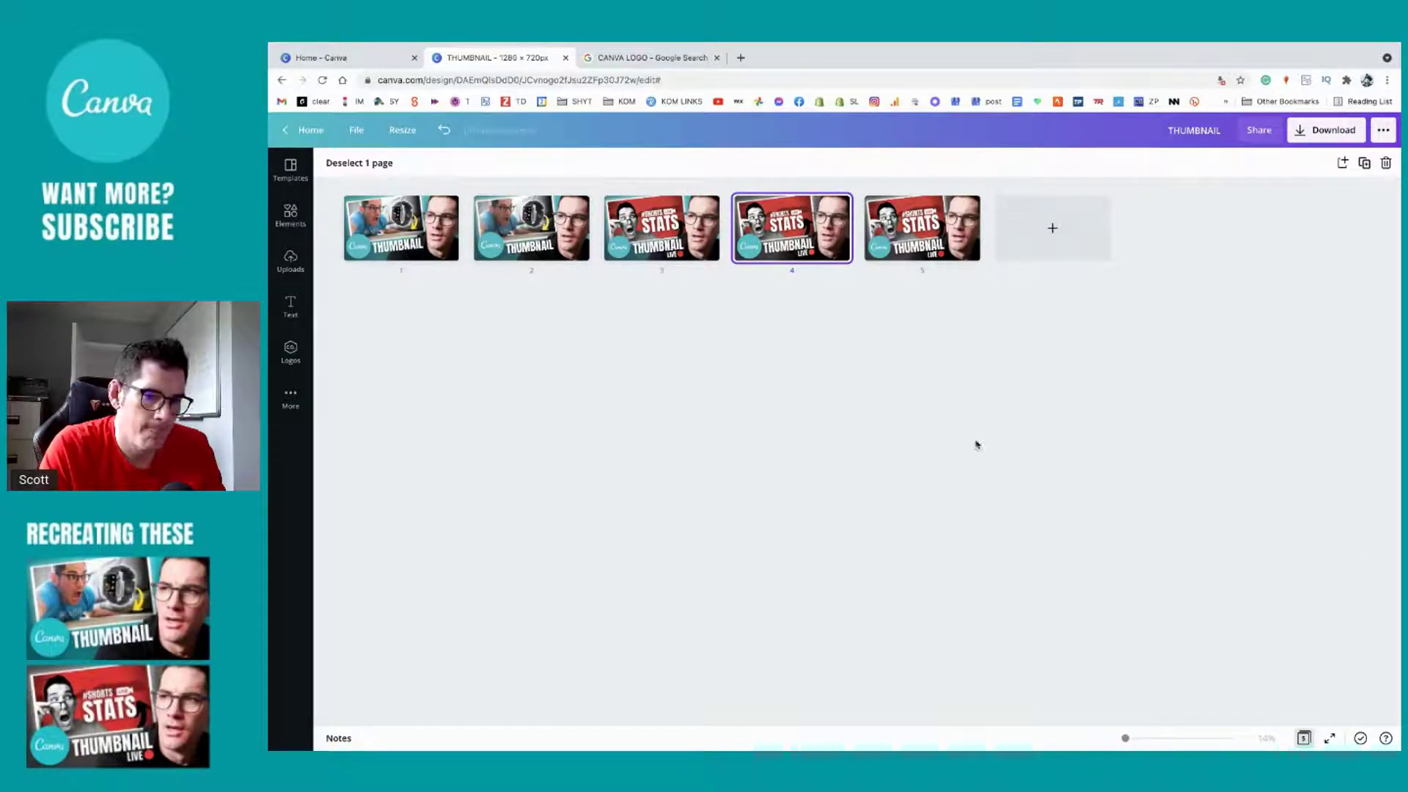
double_click(960, 201)
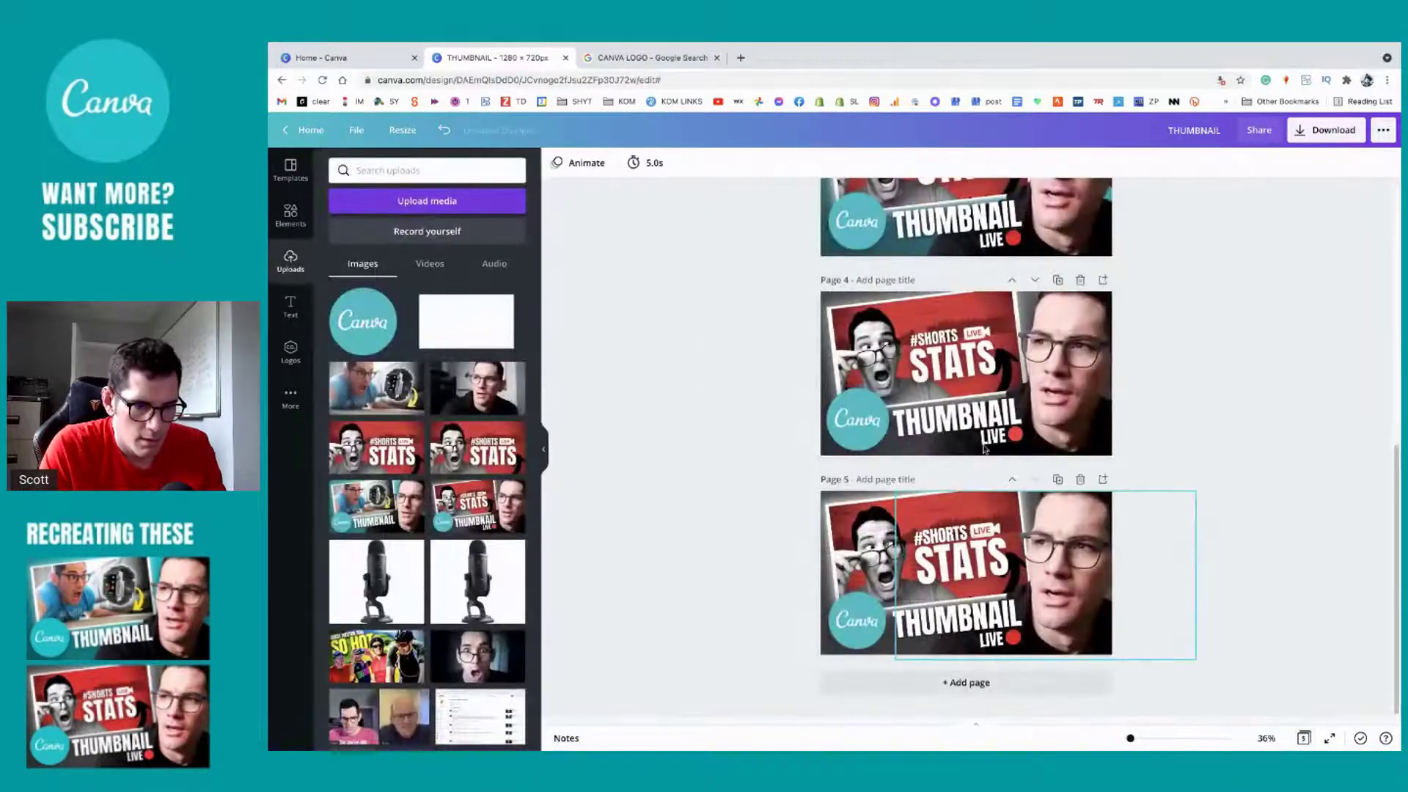
Step: Compare the two grey-background #SHORTS STATS thumbnails on pages 4 and 5 up close
click(994, 366)
double_click(993, 370)
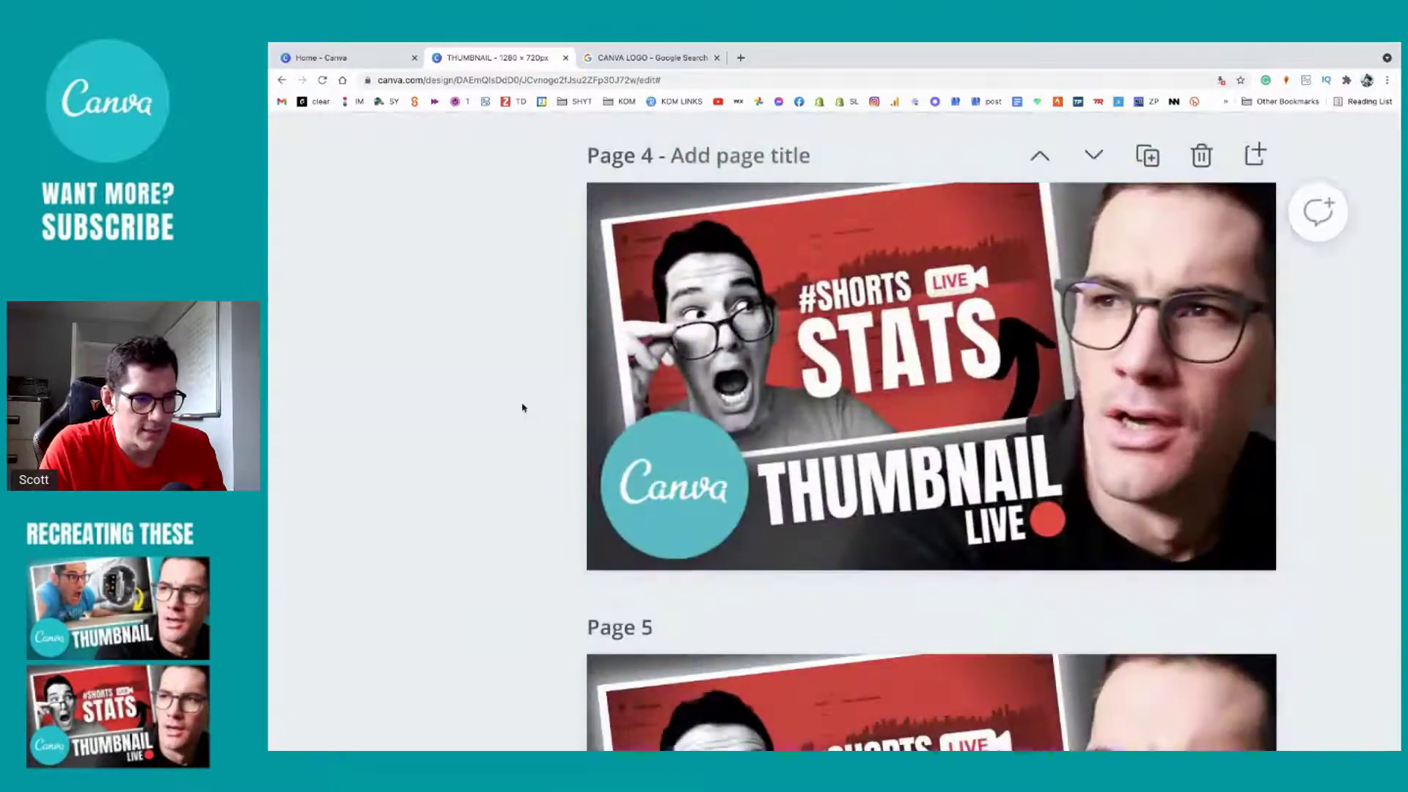
scroll(1031, 472, down, 5)
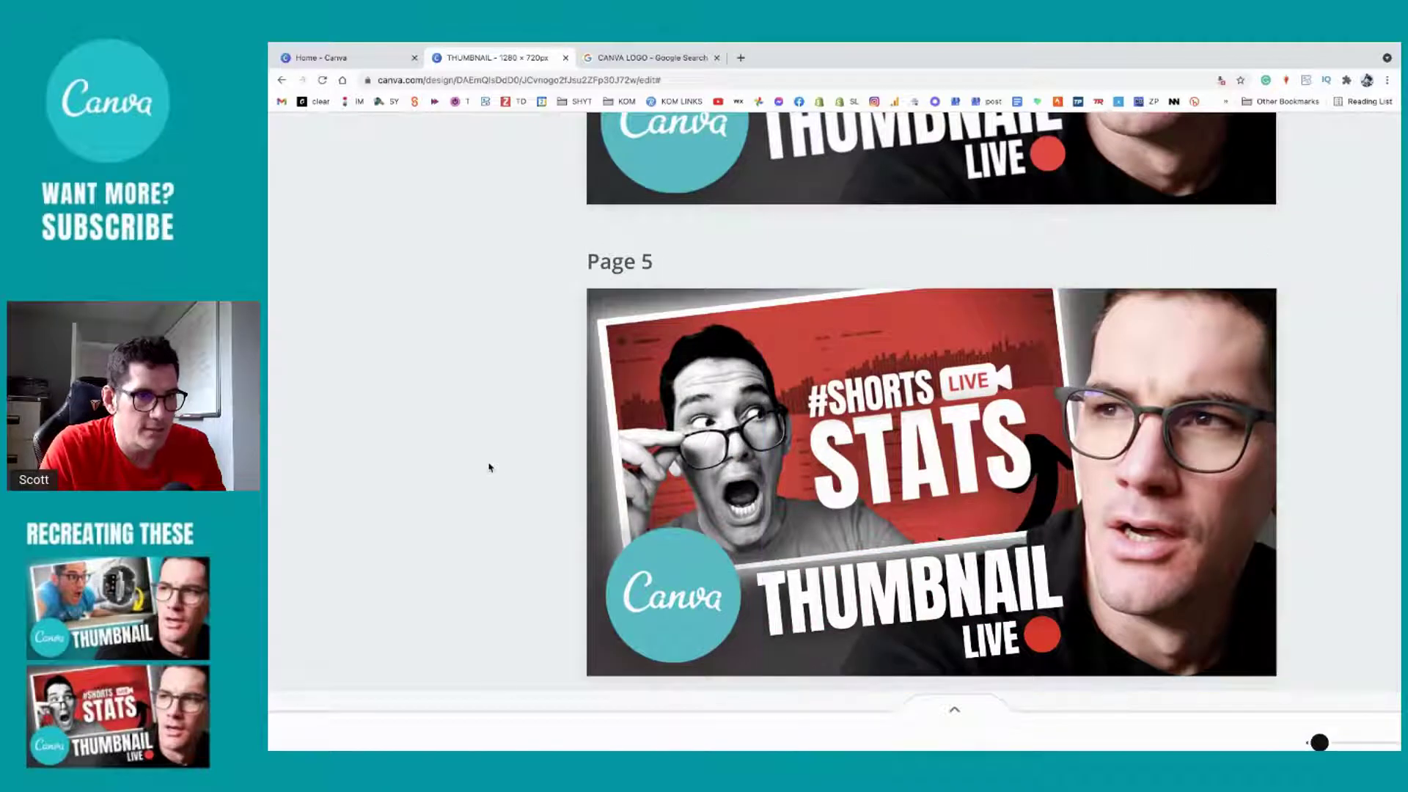
scroll(489, 467, up, 4)
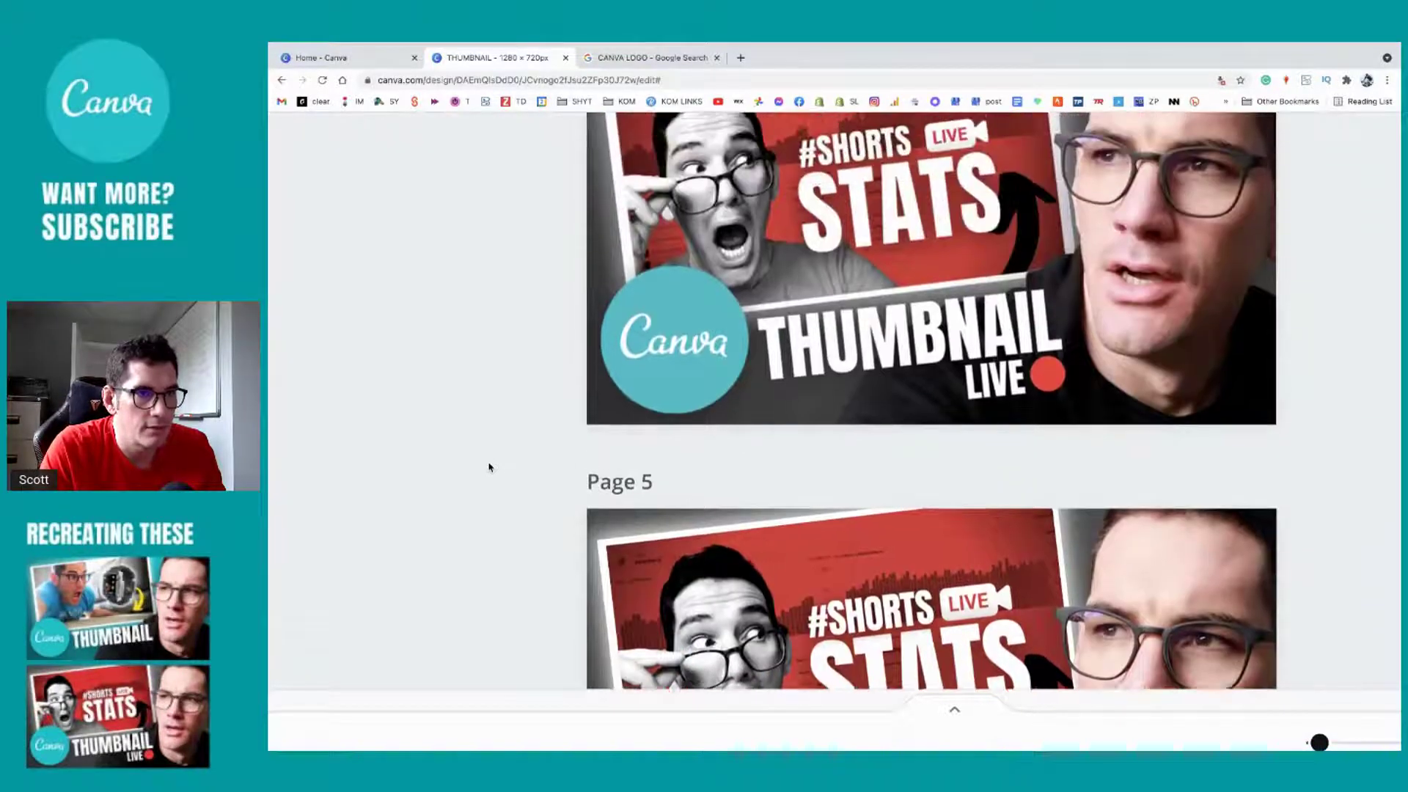
scroll(489, 467, up, 1)
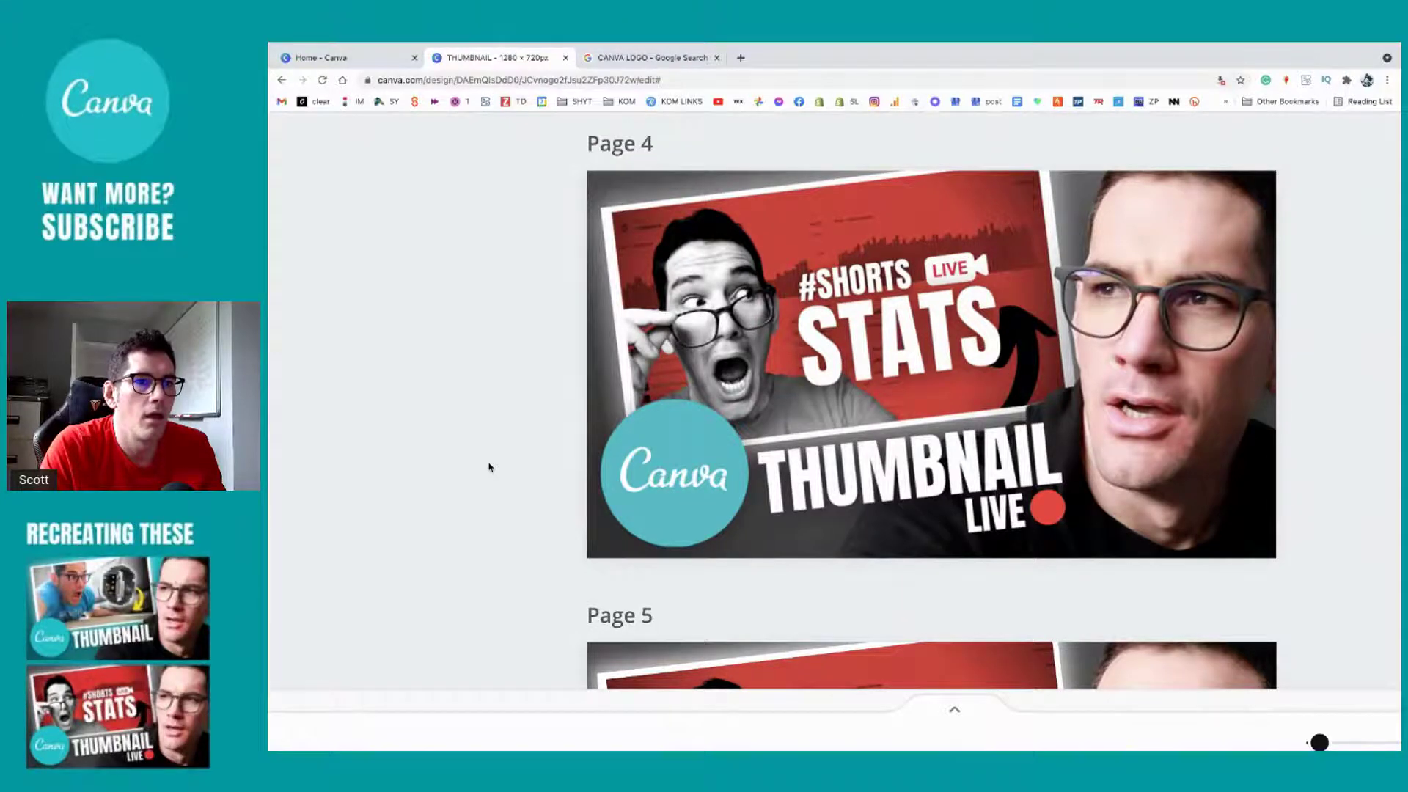
scroll(489, 467, down, 5)
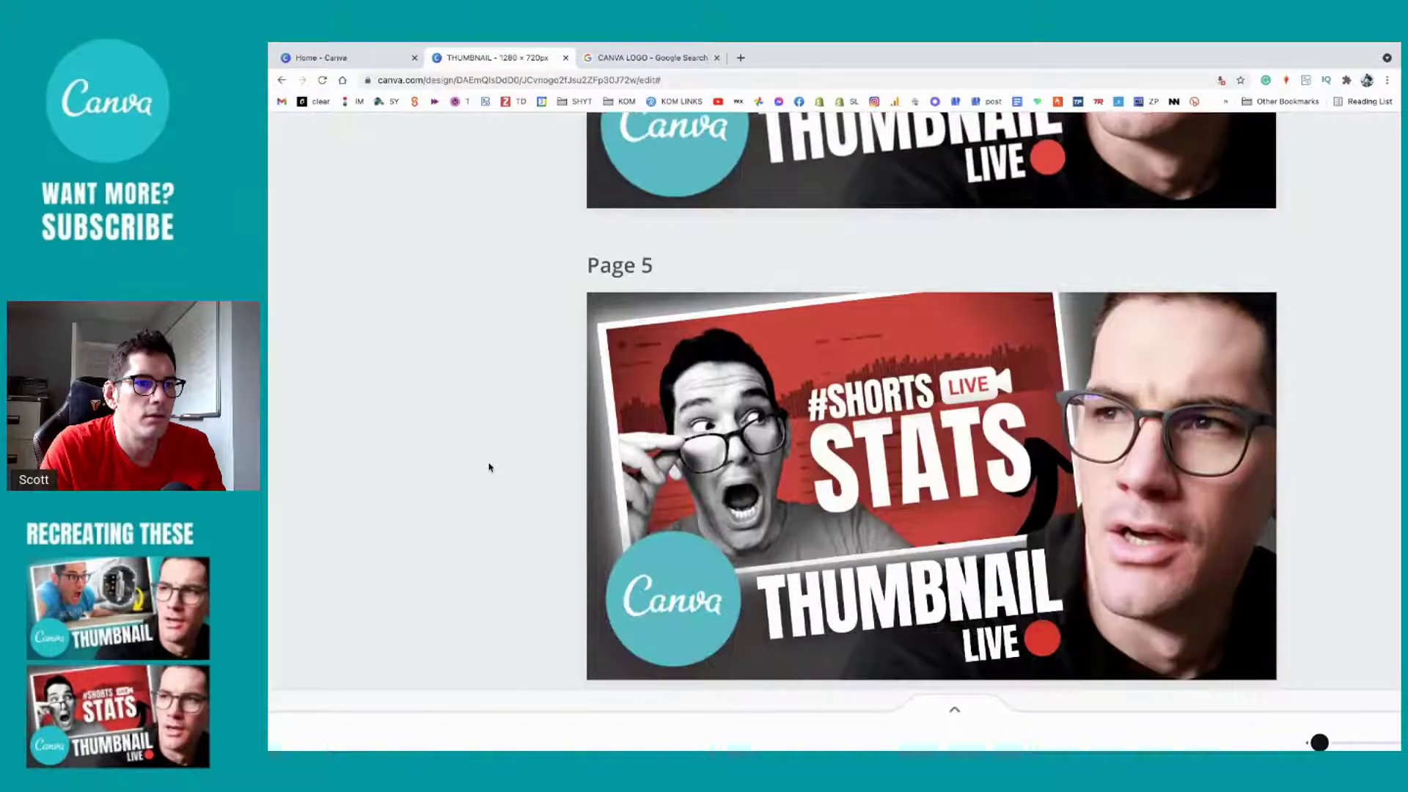
scroll(489, 467, up, 1)
scroll(489, 467, up, 3)
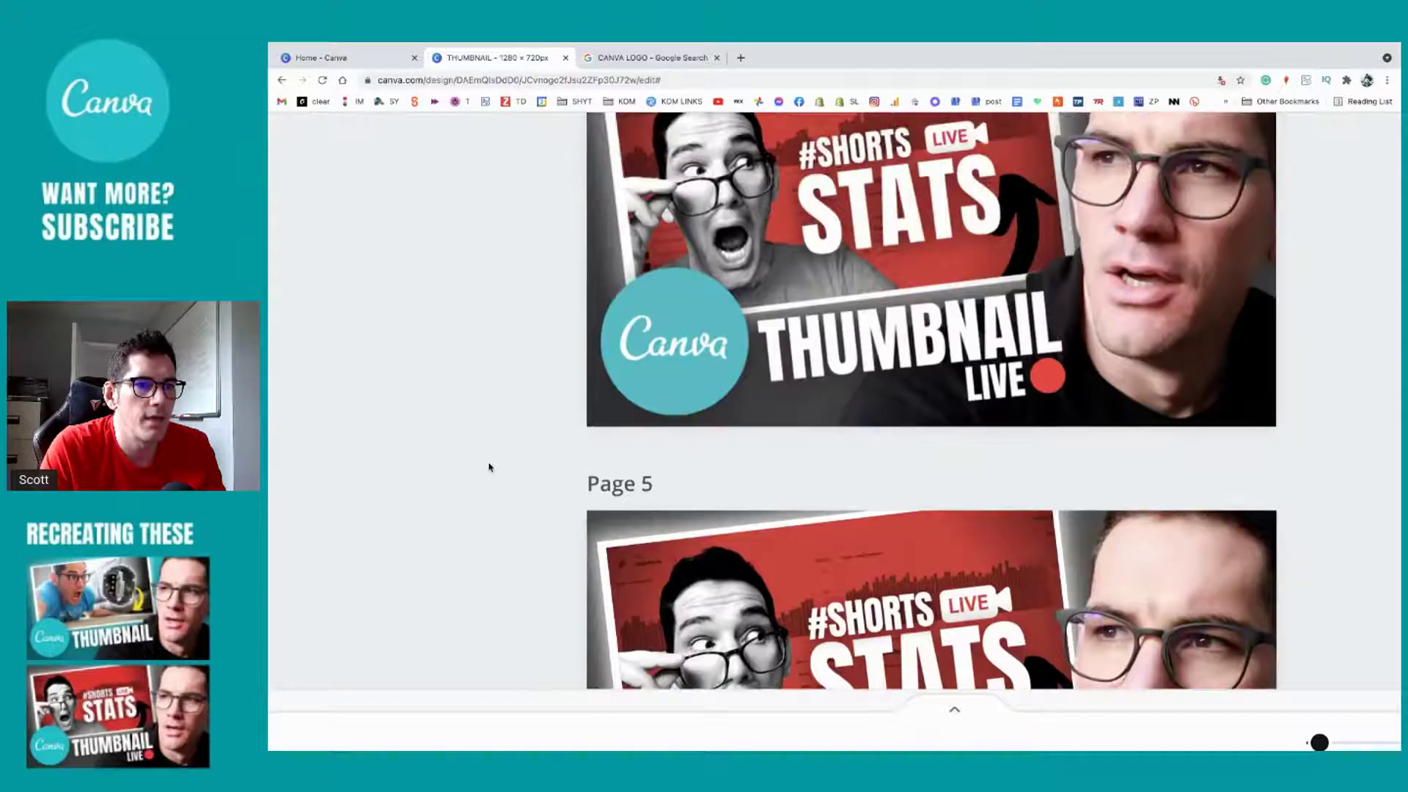
scroll(489, 467, down, 5)
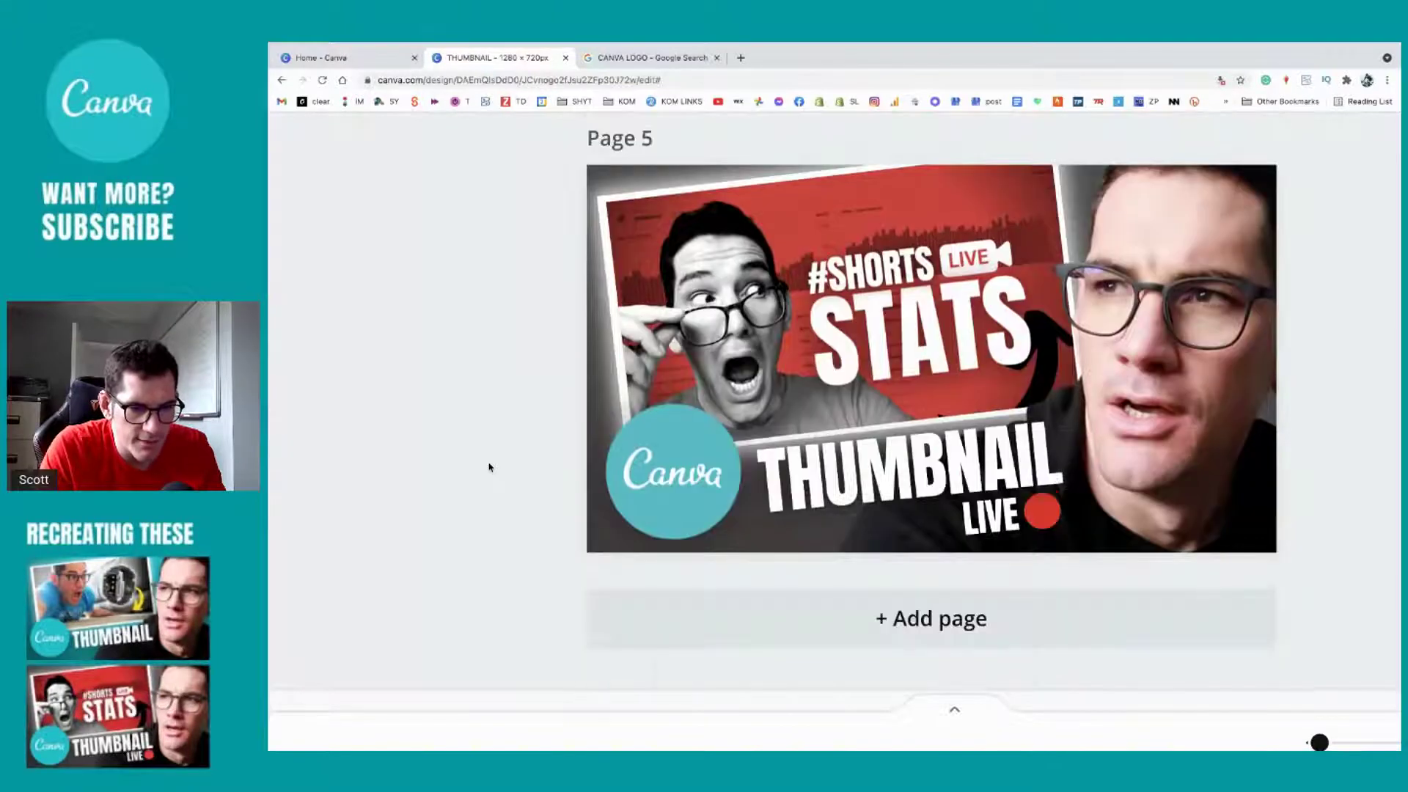
scroll(489, 467, up, 2)
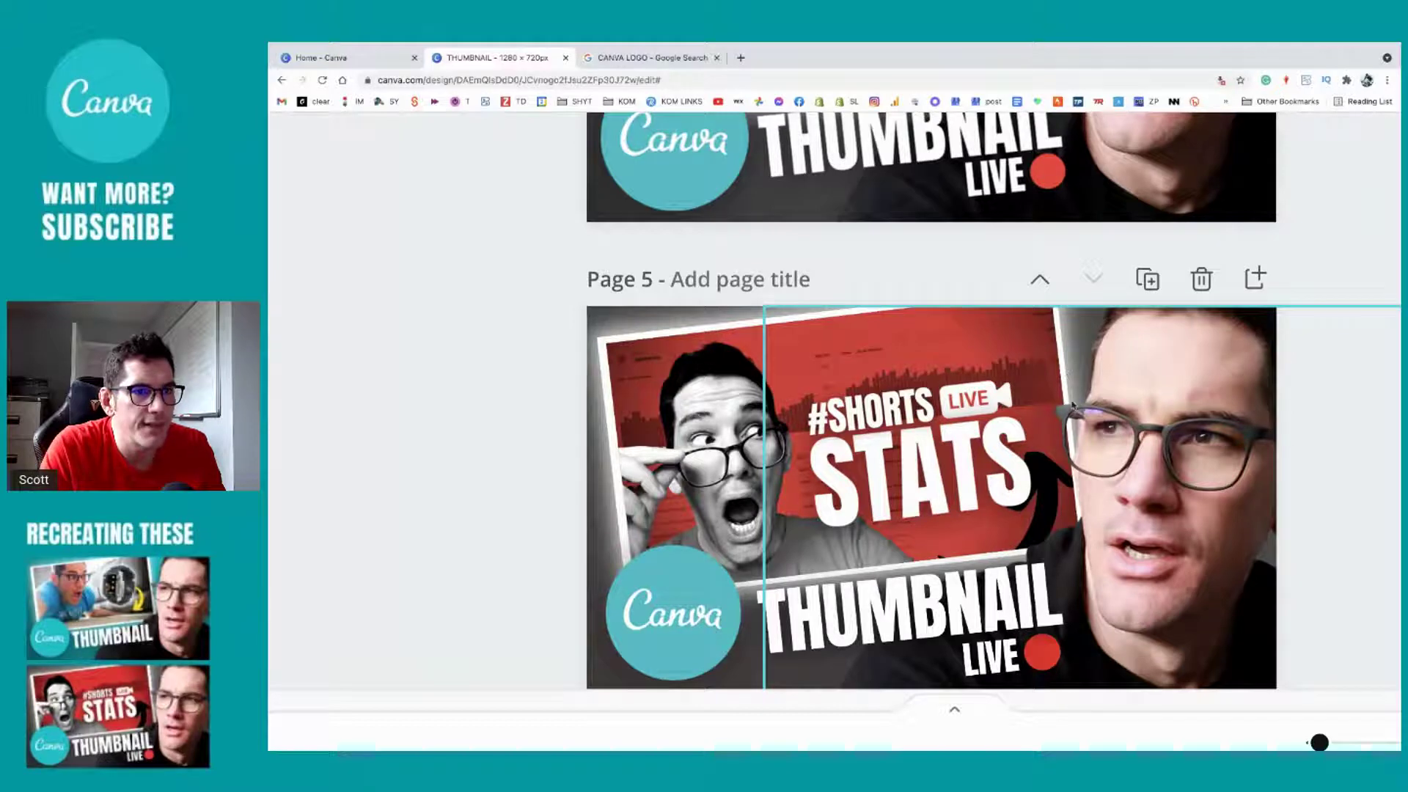
click(1069, 456)
scroll(1069, 440, up, 5)
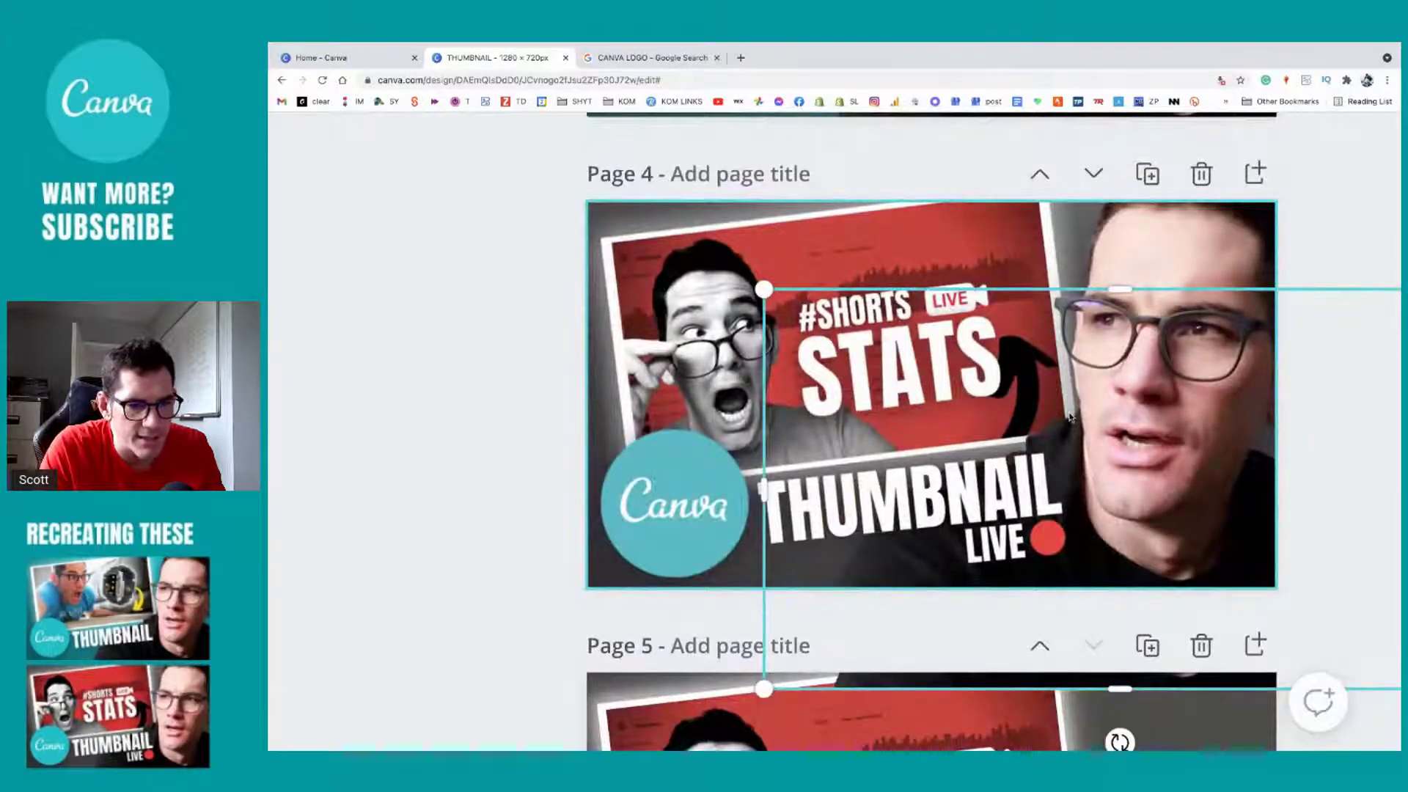
scroll(1088, 469, down, 2)
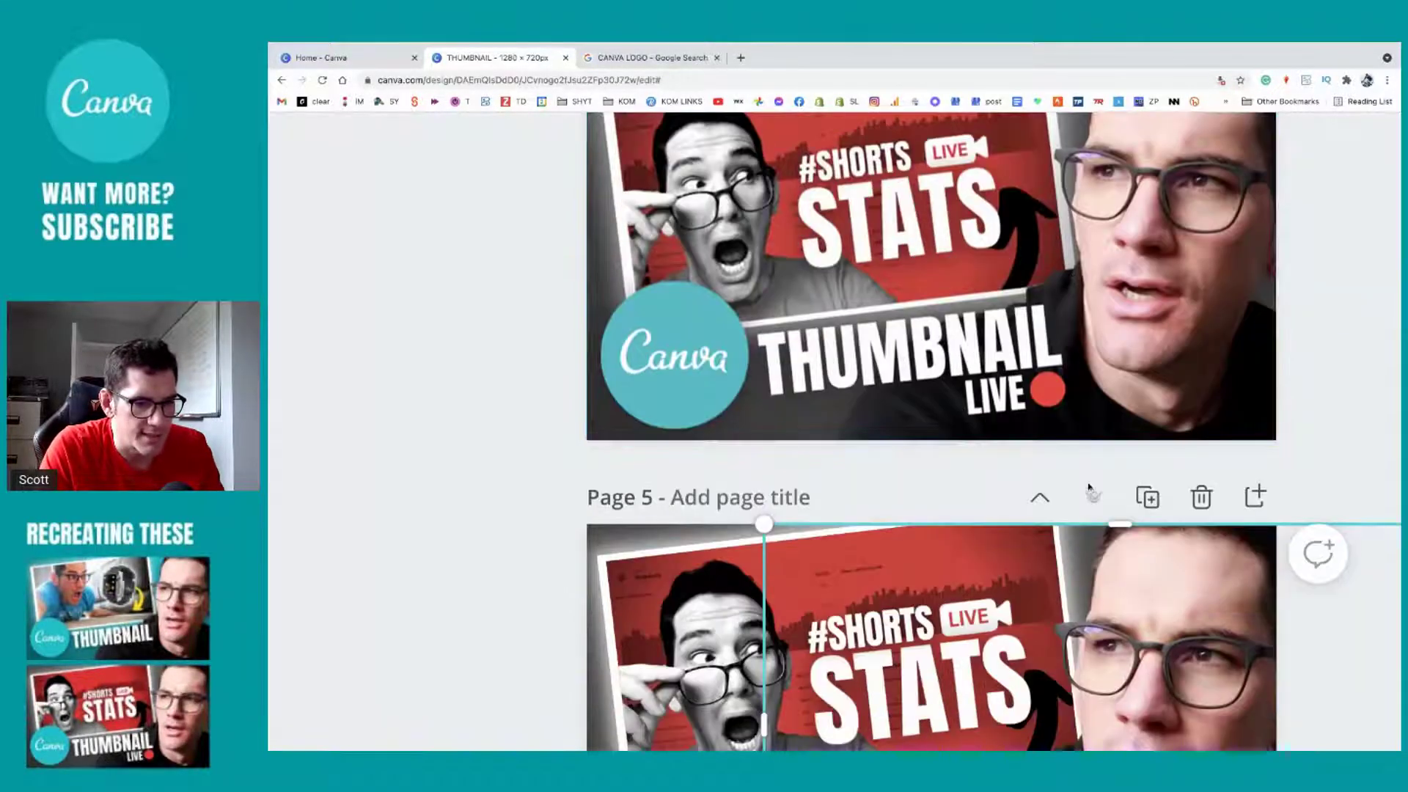
scroll(1090, 484, down, 5)
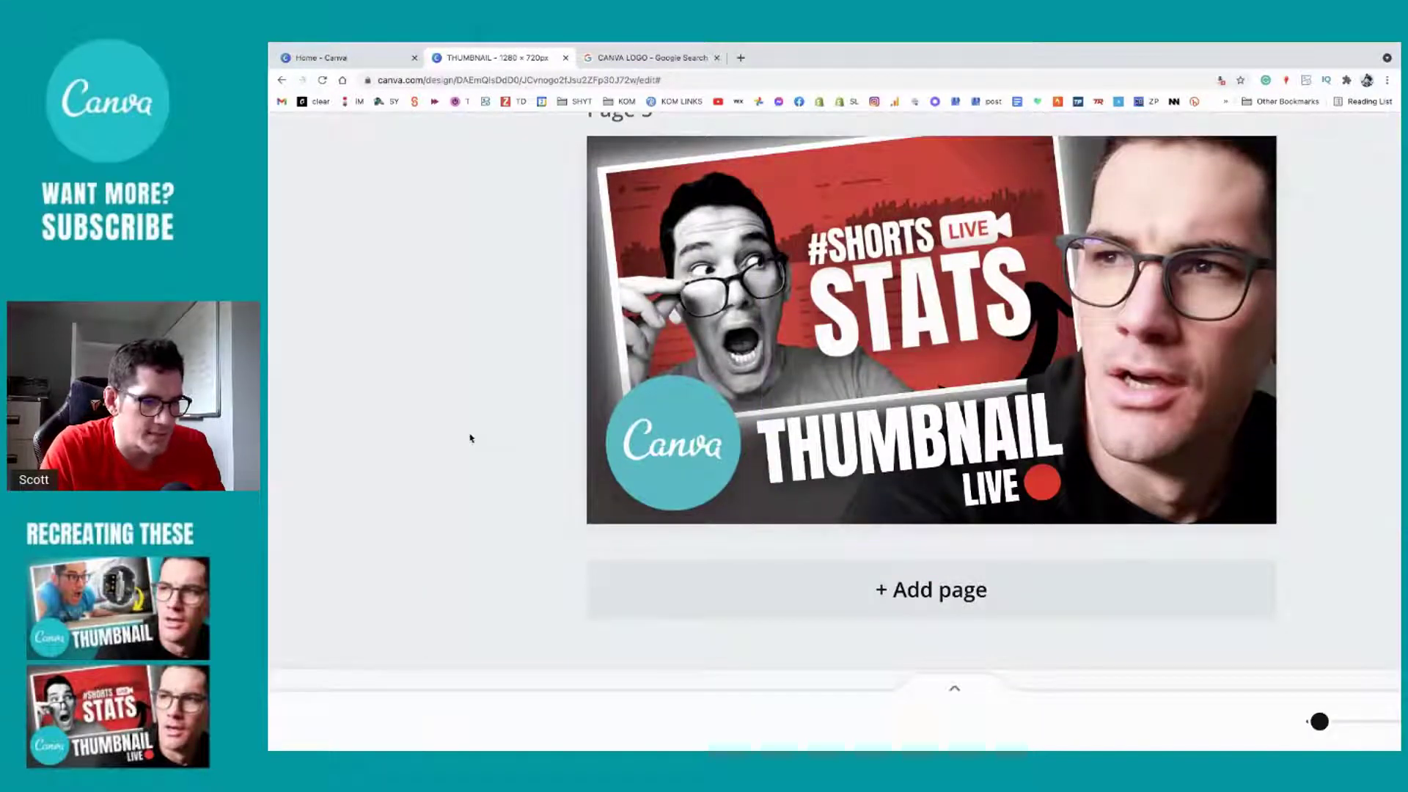
scroll(469, 436, right, 2)
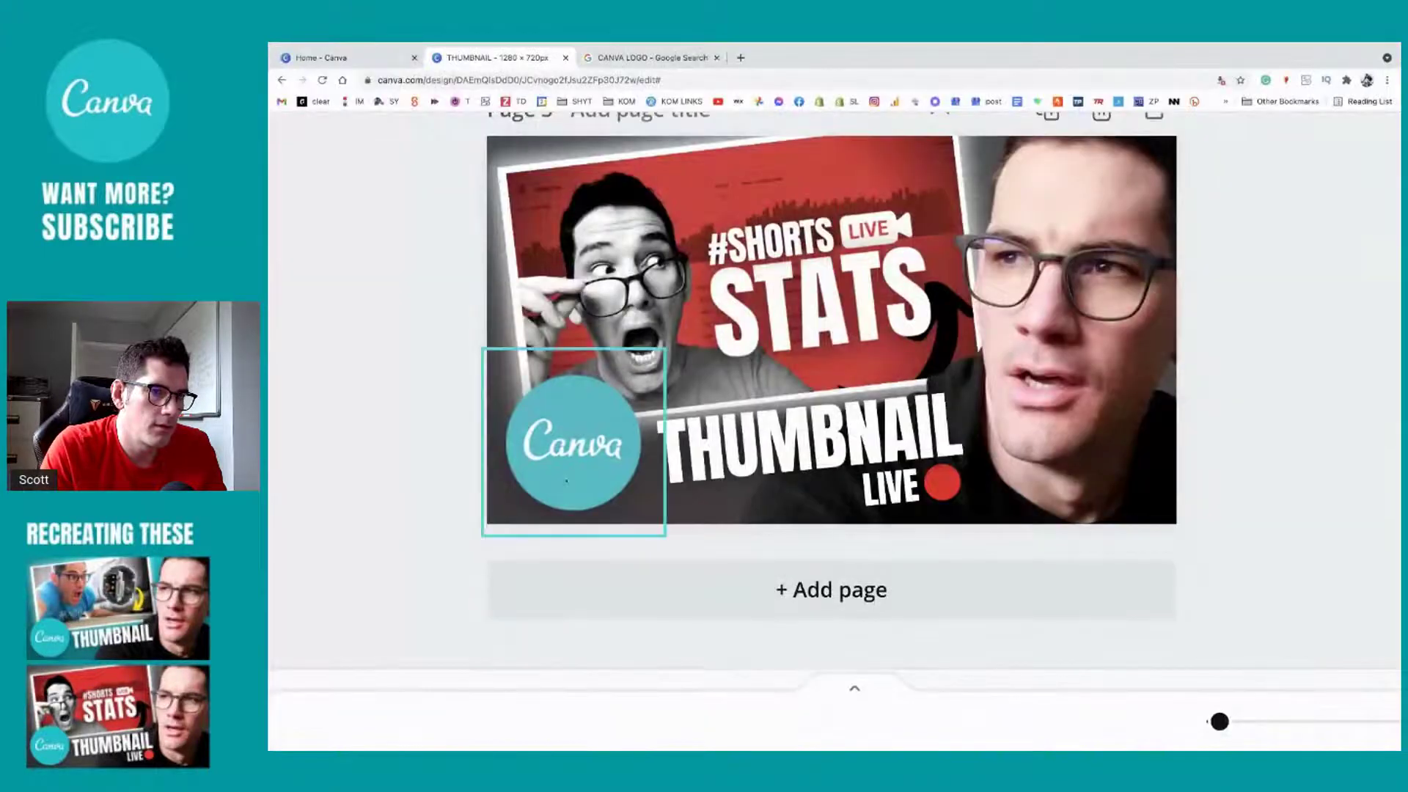
Step: Return to the watch thumbnails on pages 1 and 2 and view the uploaded source images up close
key(ctrl+0)
scroll(843, 410, up, 9)
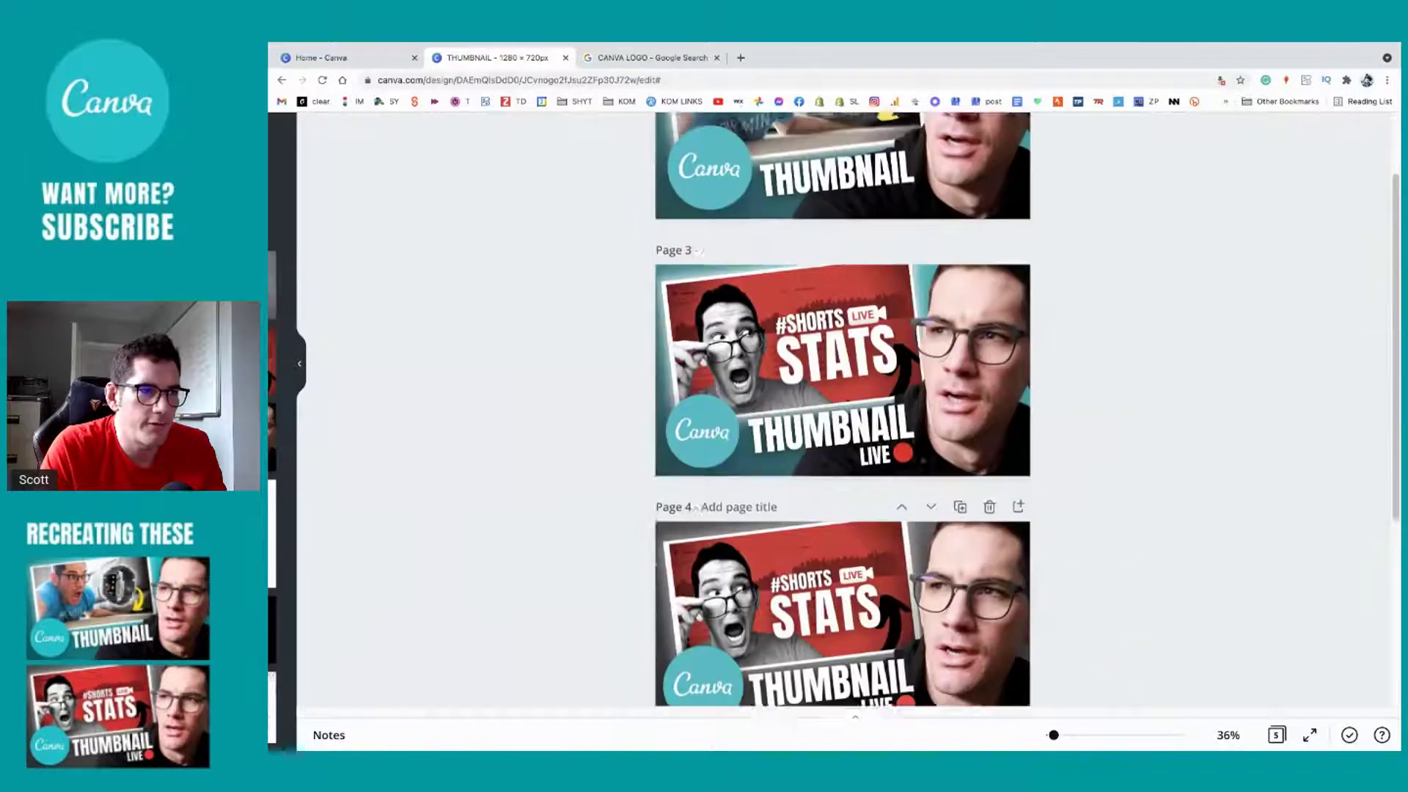
scroll(922, 460, up, 3)
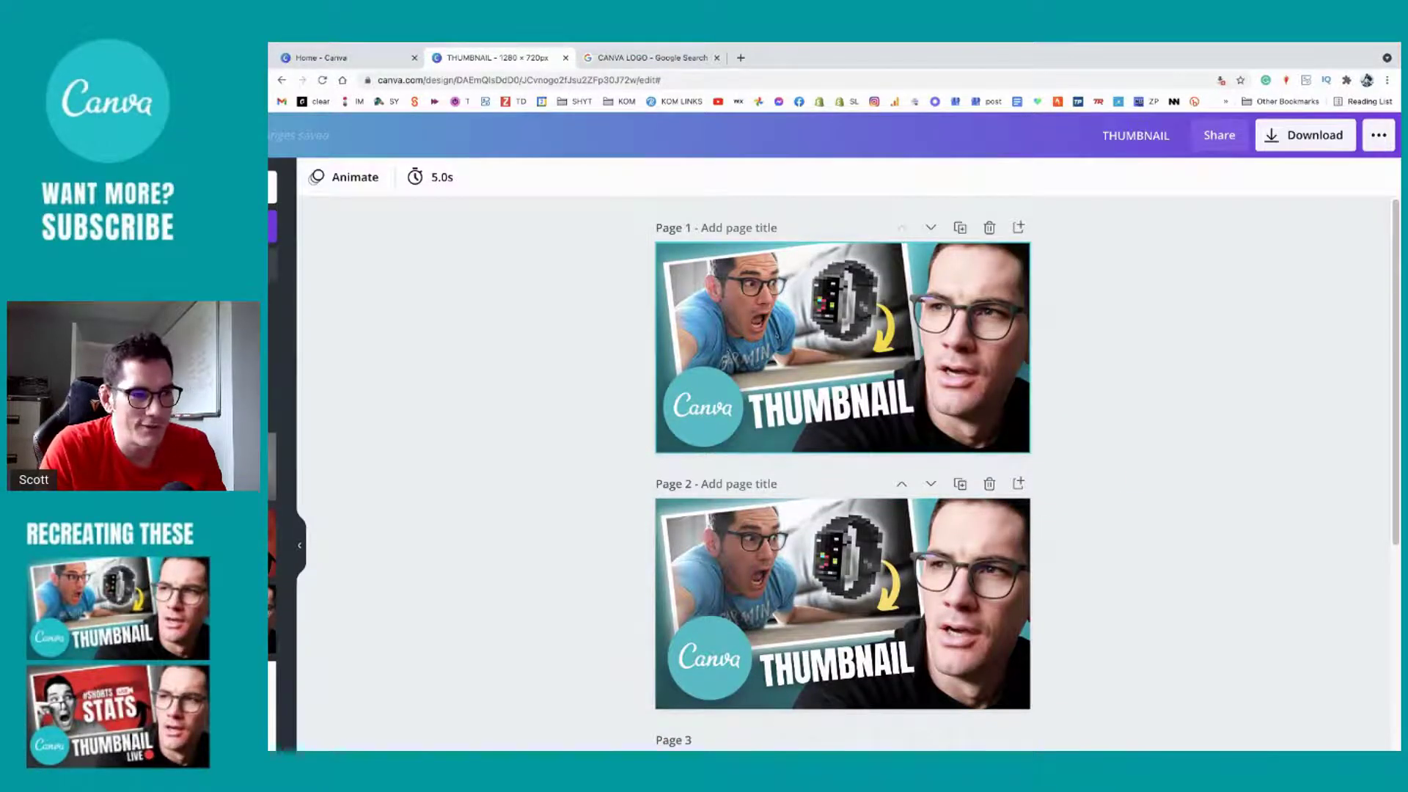
click(843, 345)
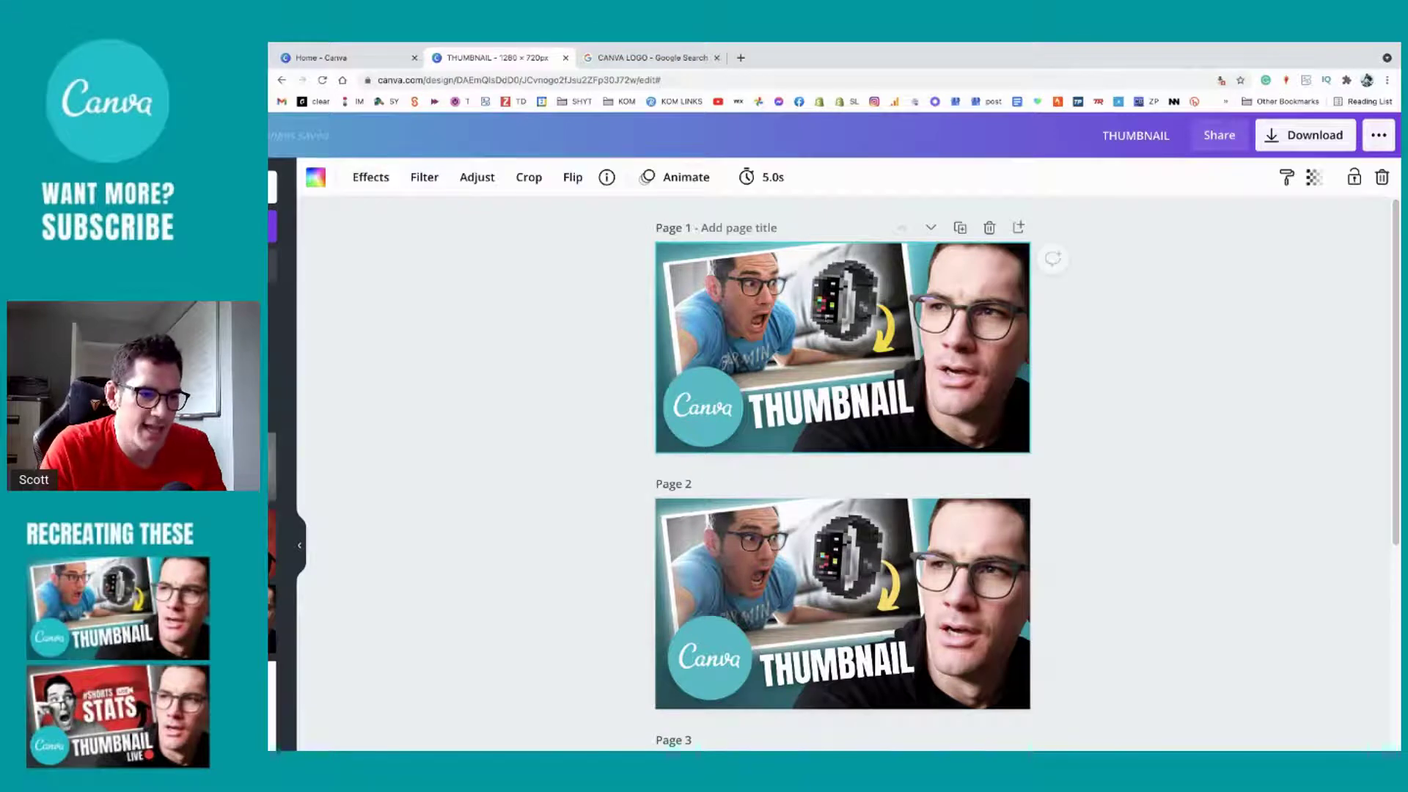
click(299, 545)
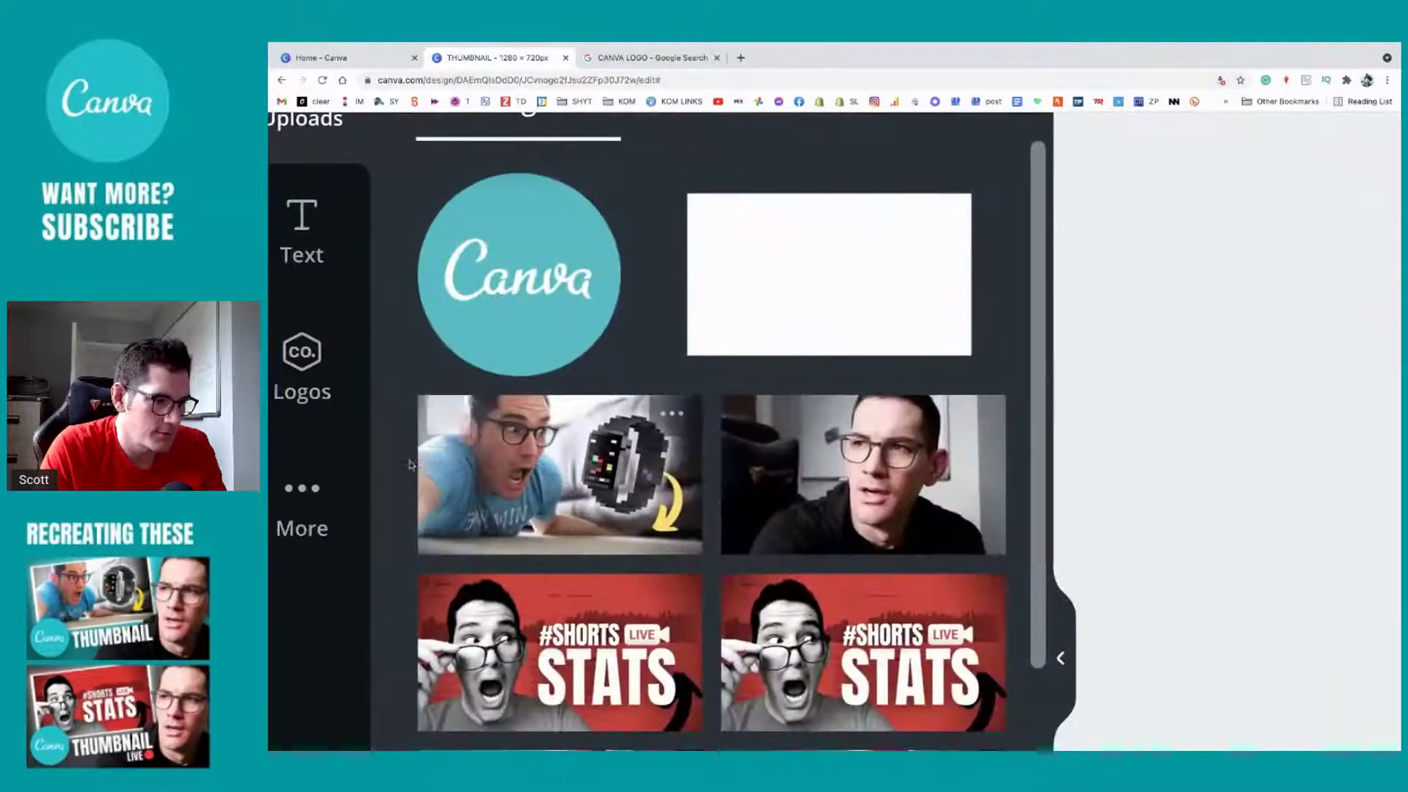
Step: Compare the watch and #SHORTS STATS thumbnails across pages 1 to 5 and return to the home page
click(520, 629)
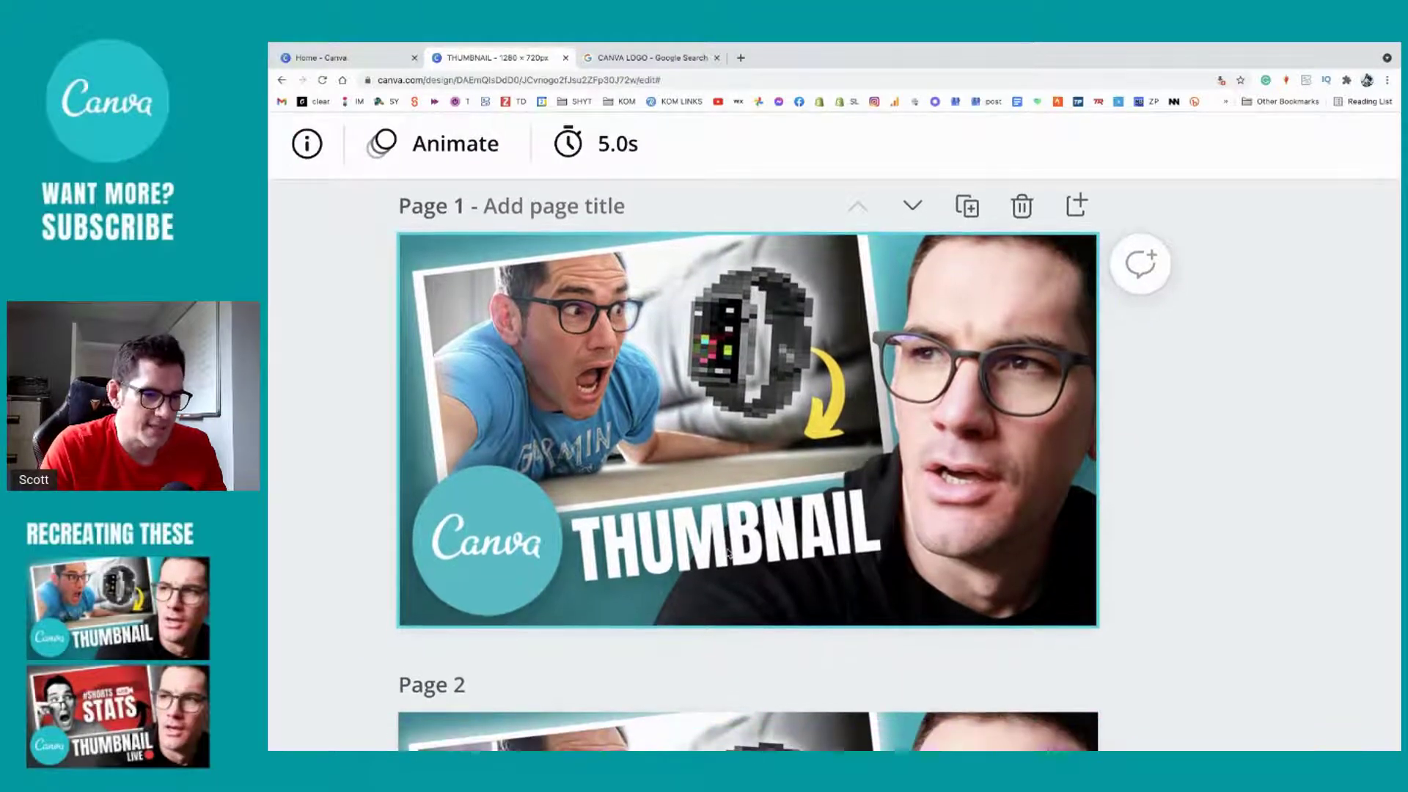
scroll(728, 552, down, 15)
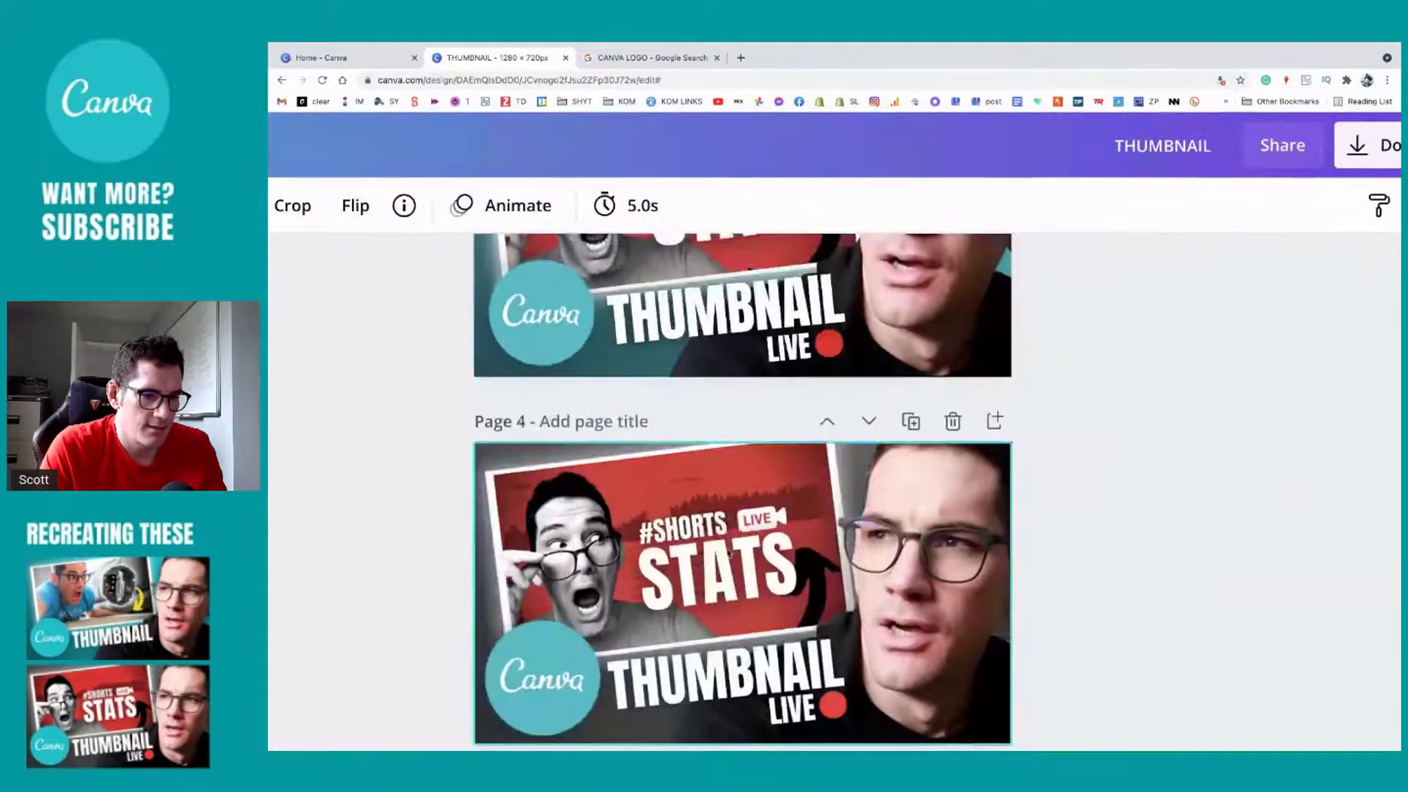
scroll(728, 551, down, 5)
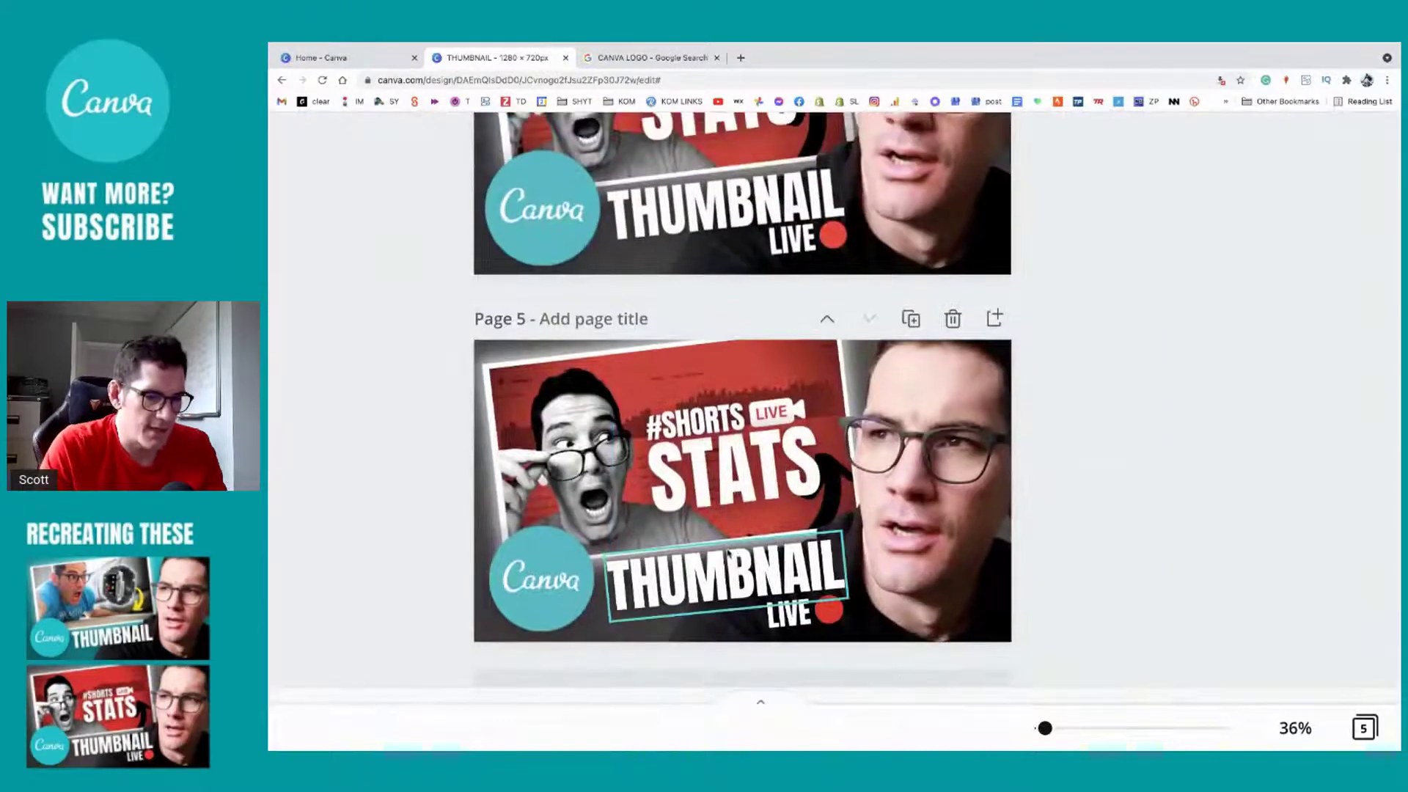
scroll(729, 555, up, 10)
scroll(728, 553, down, 15)
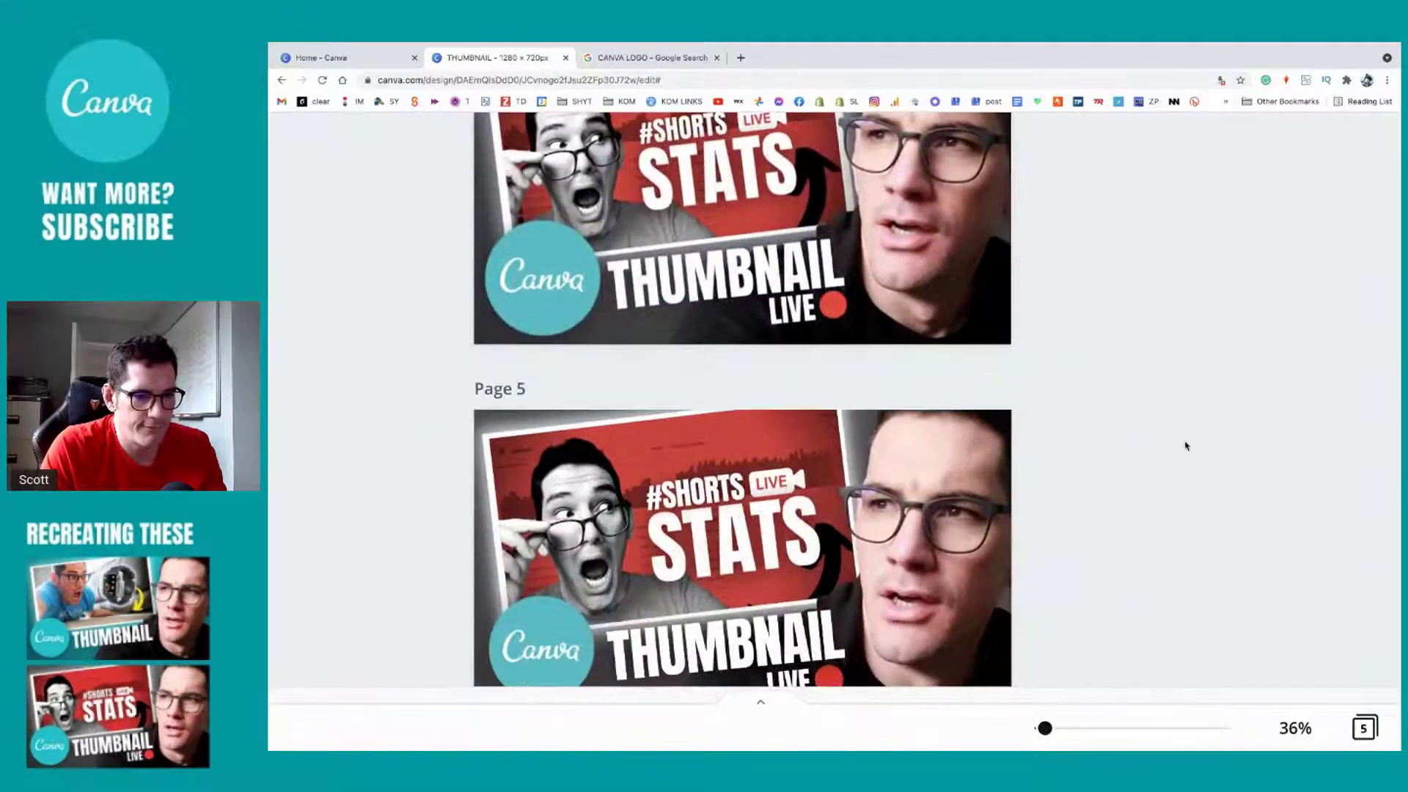
scroll(465, 284, up, 10)
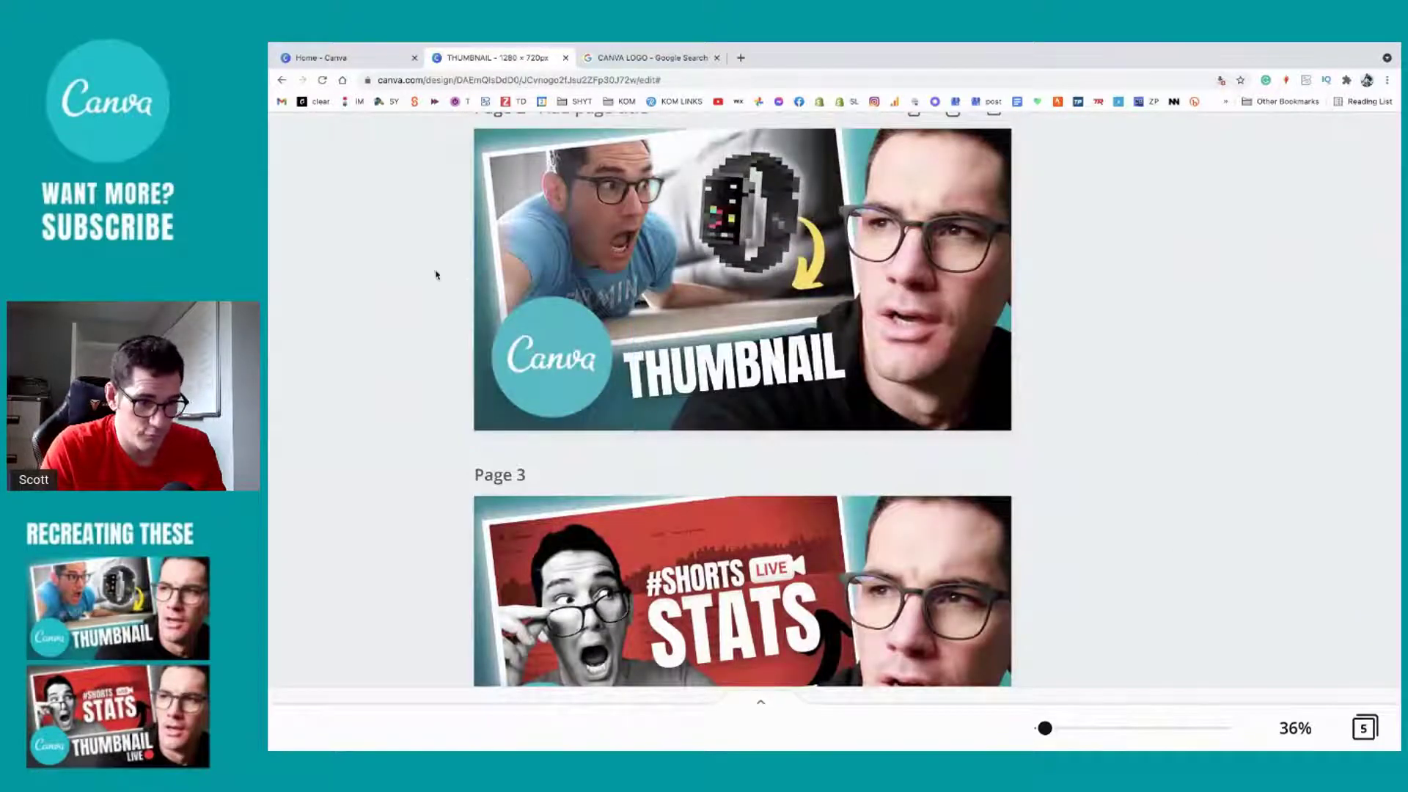
scroll(435, 275, up, 7)
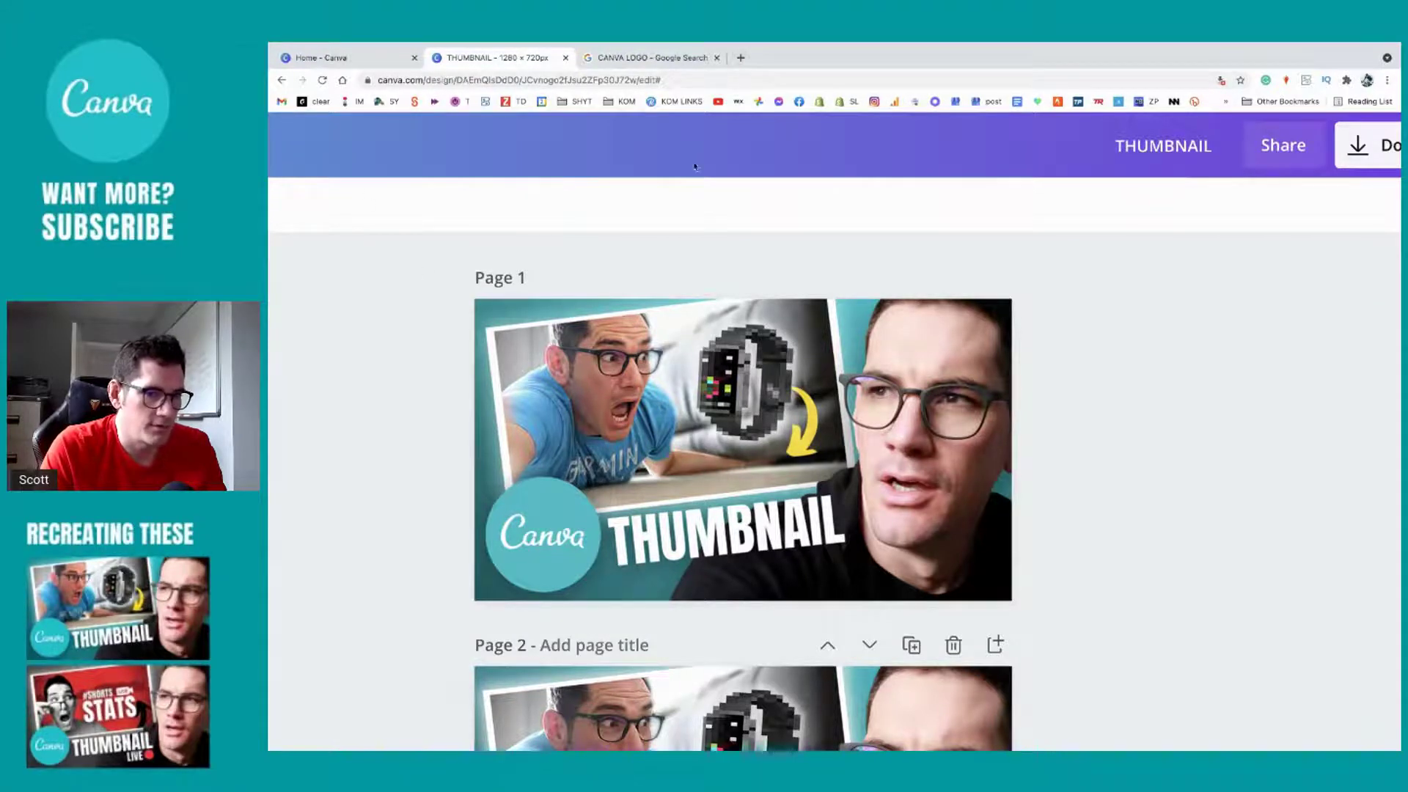
key(ctrl+0)
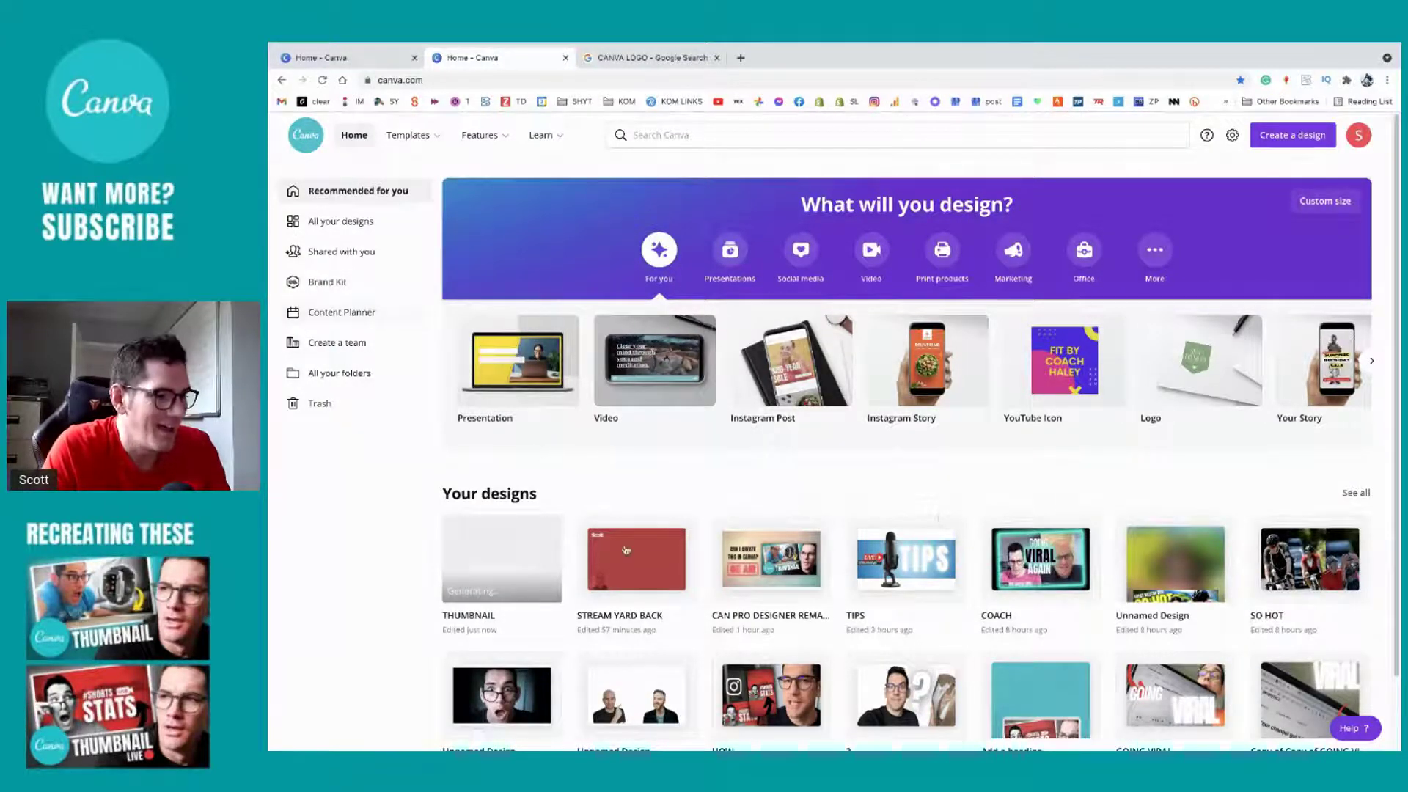
Step: Reopen the THUMBNAIL design and duplicate the grey-background #SHORTS STATS page 5 as page 6
click(516, 567)
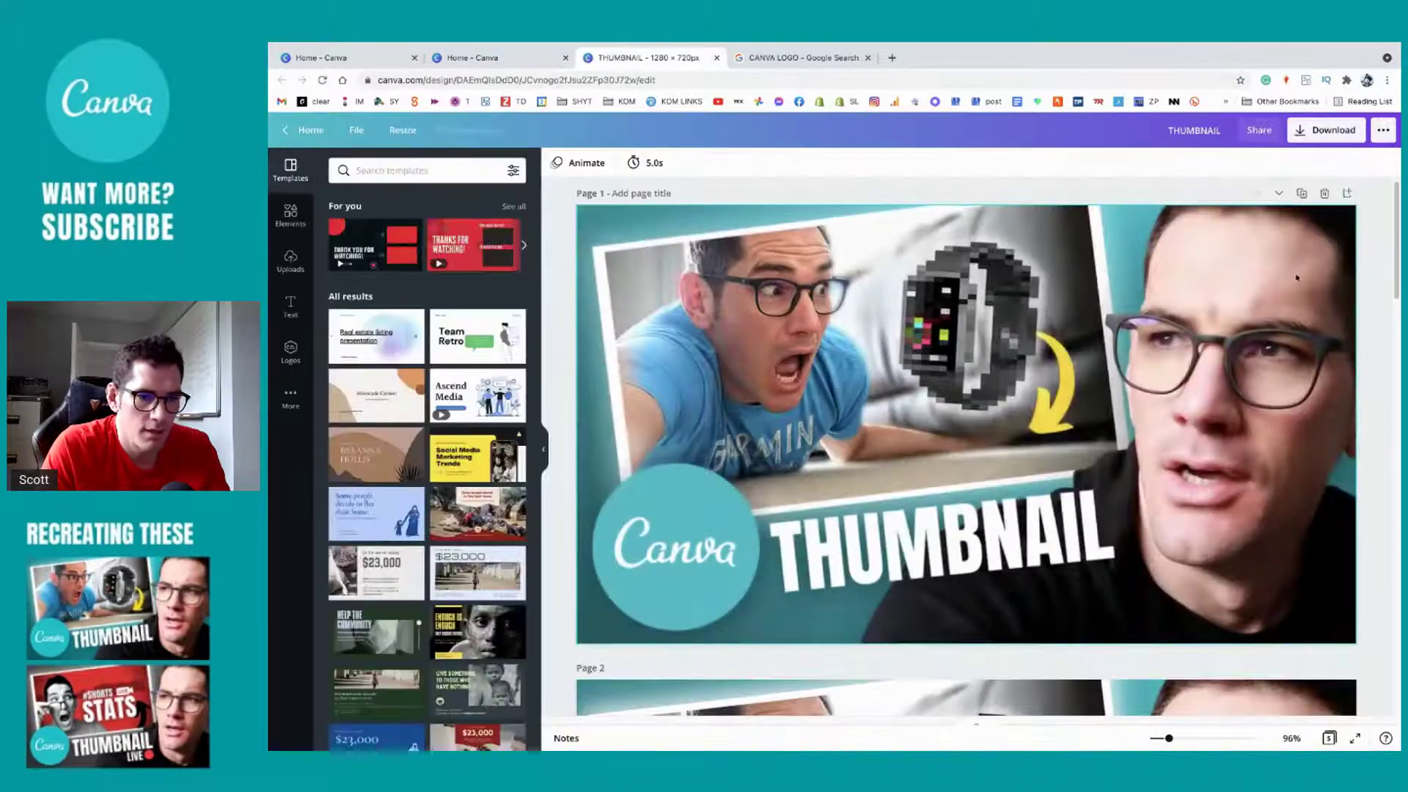
scroll(1246, 382, down, 20)
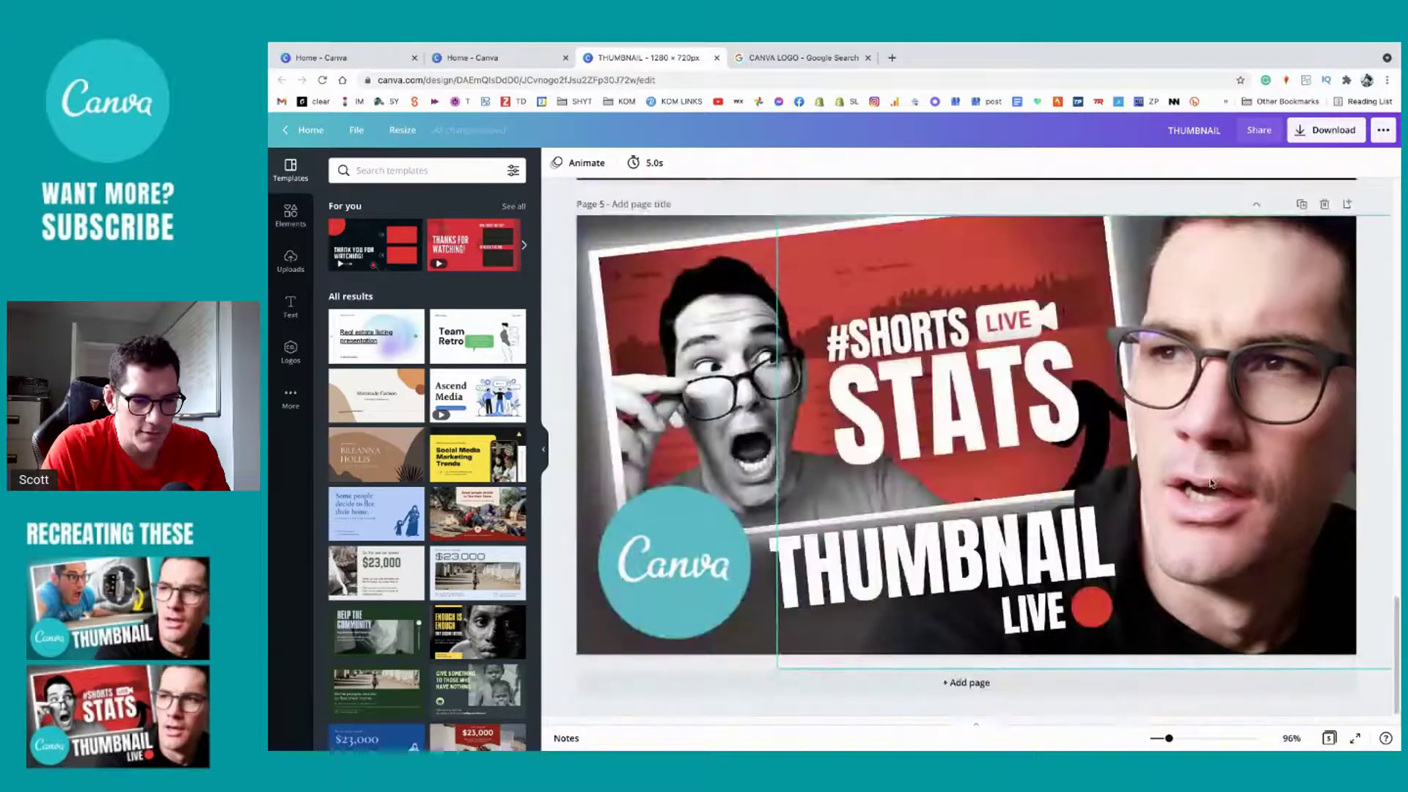
scroll(1211, 481, up, 2)
click(1304, 337)
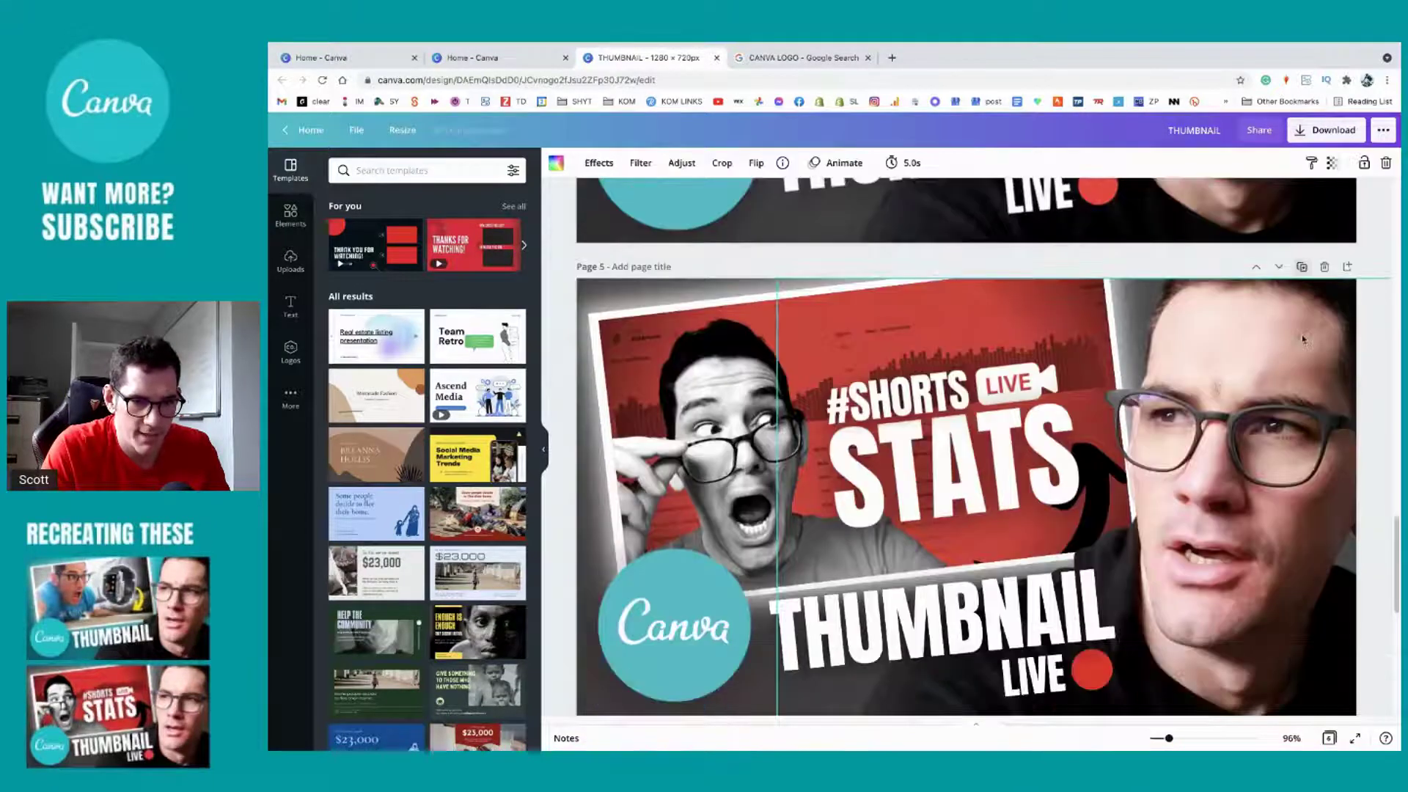
Step: Replace the framed #SHORTS STATS picture on page 6 with the uploaded SO HOT cycling image and compare it with the other pages
click(293, 269)
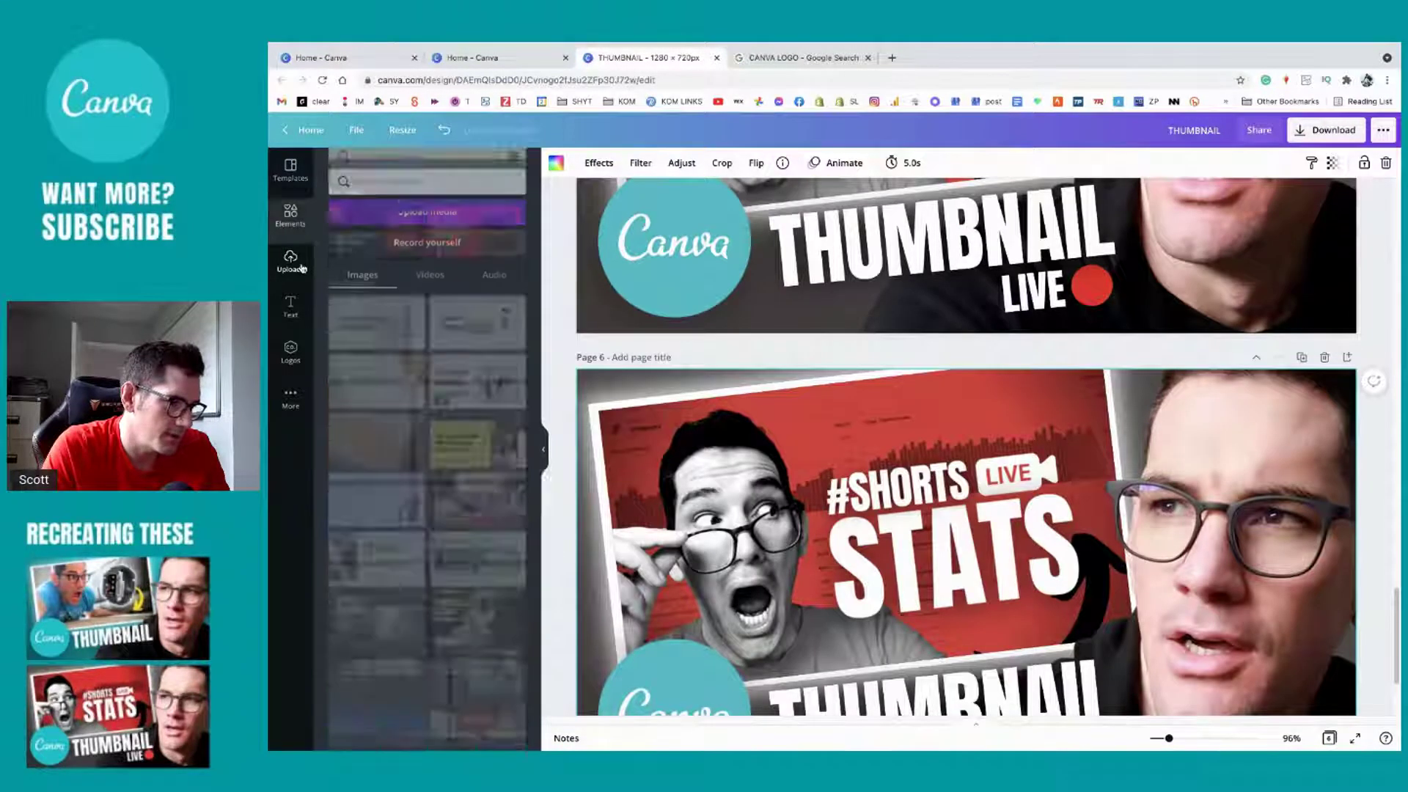
scroll(475, 532, down, 1)
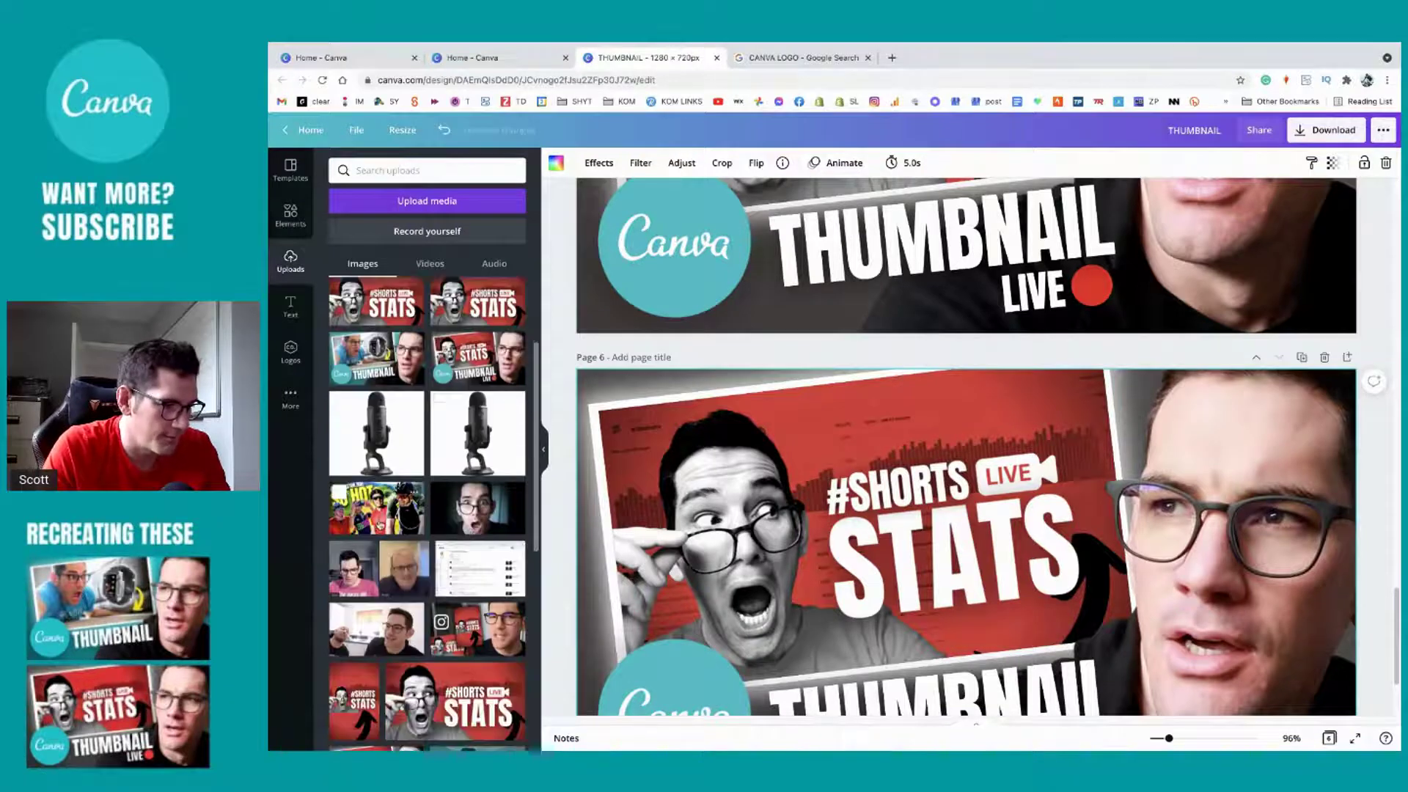
drag(341, 493, 721, 490)
scroll(1199, 344, down, 1)
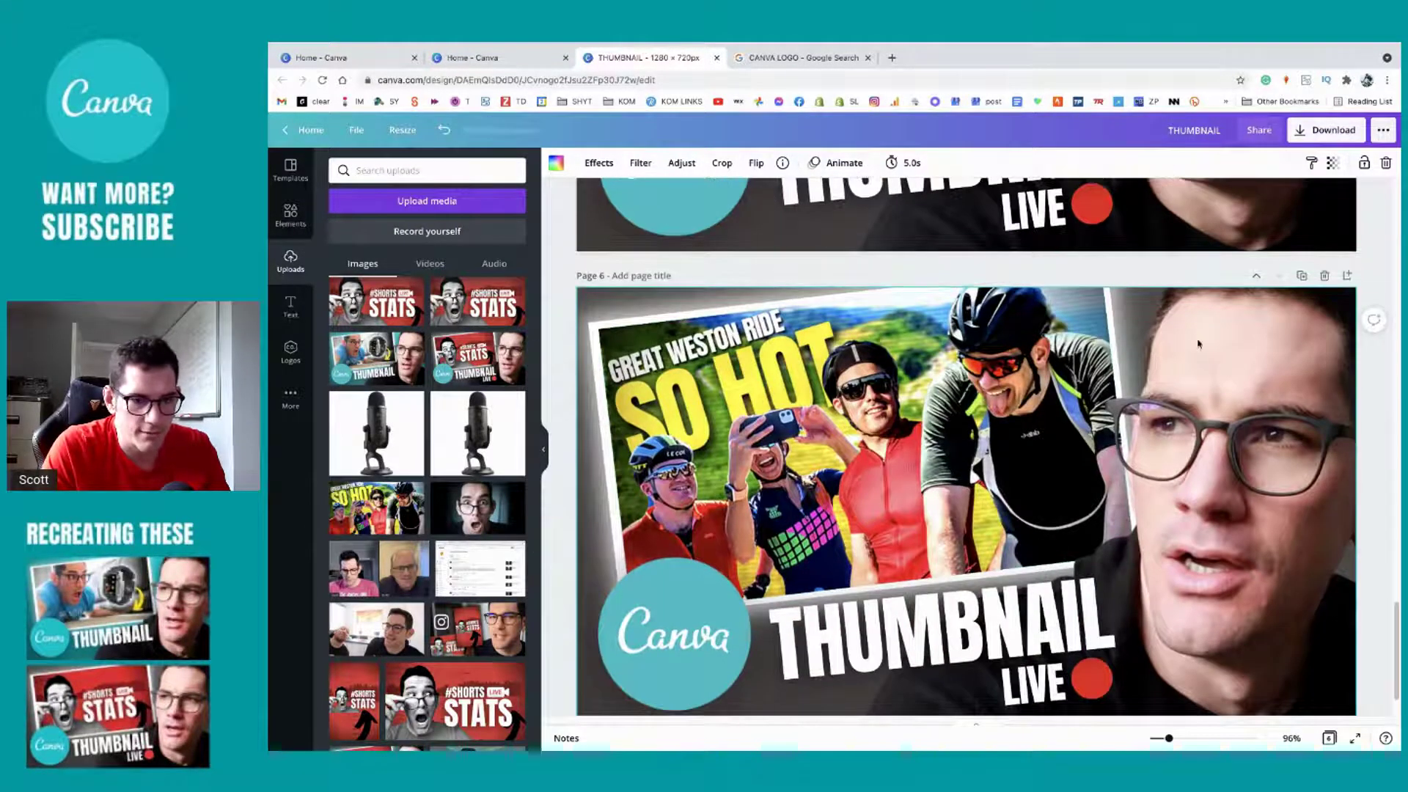
drag(1167, 738, 1158, 739)
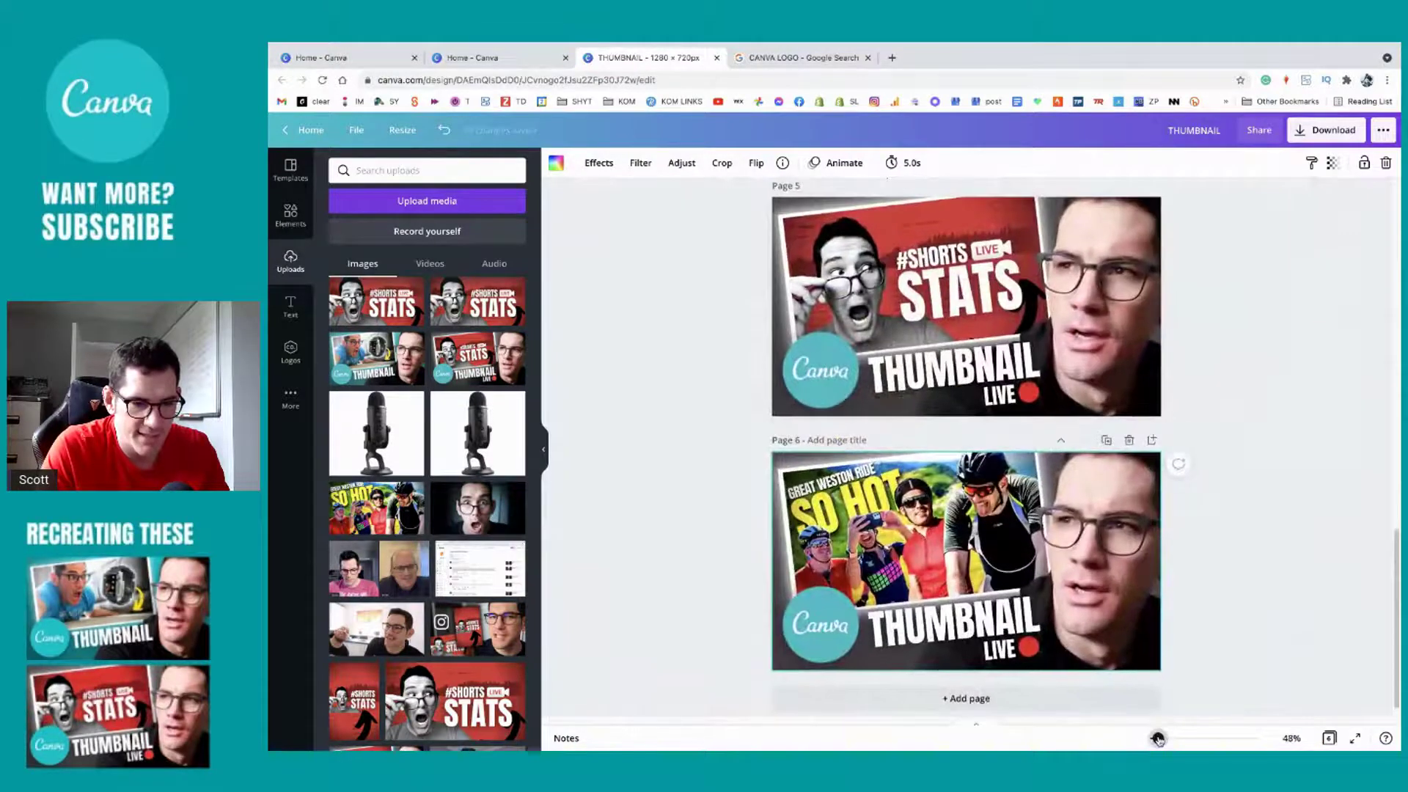
scroll(1167, 548, up, 5)
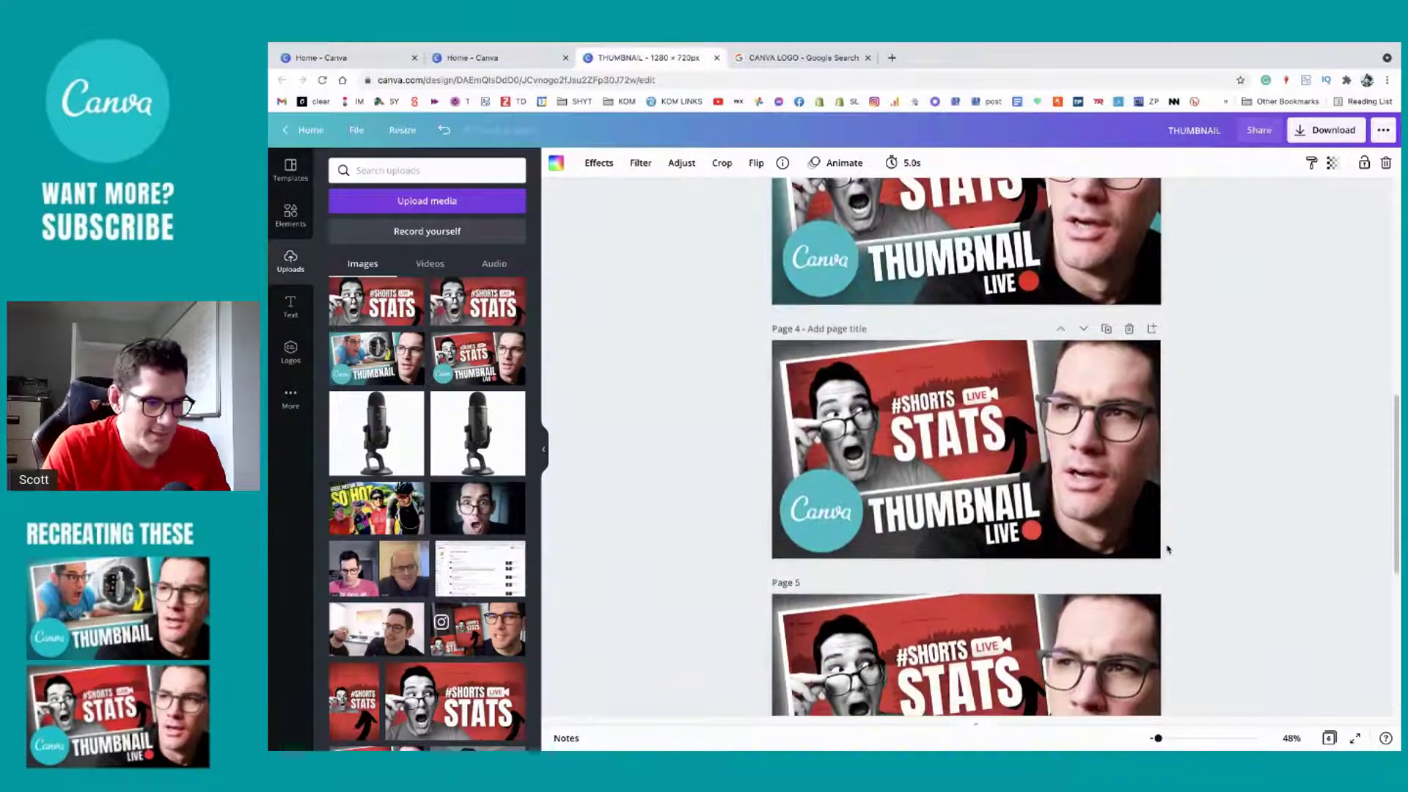
scroll(1167, 549, down, 5)
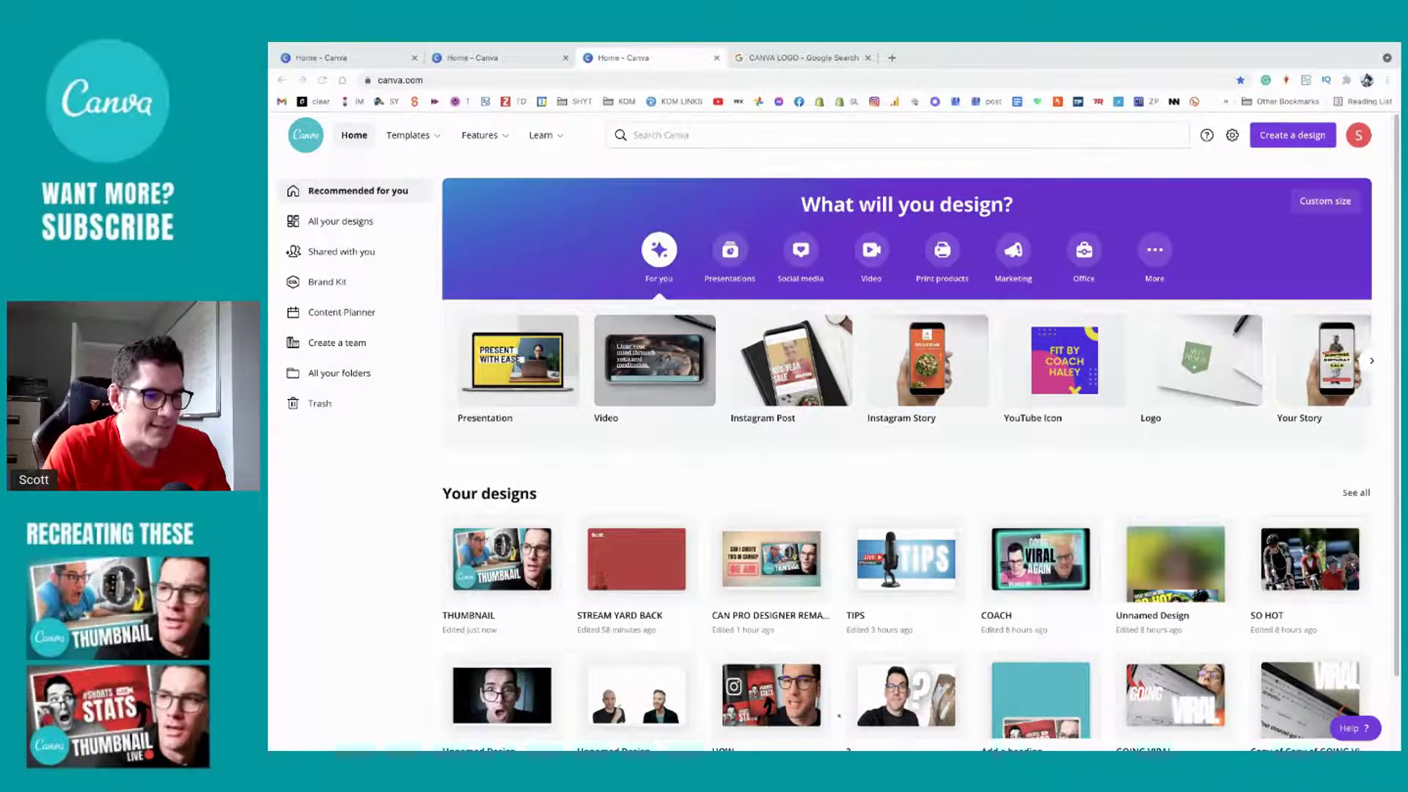
Step: View the CAN PRO DESIGNER REMAKE design and the first page of the HOW design, opening each from the home page
scroll(1074, 597, down, 1)
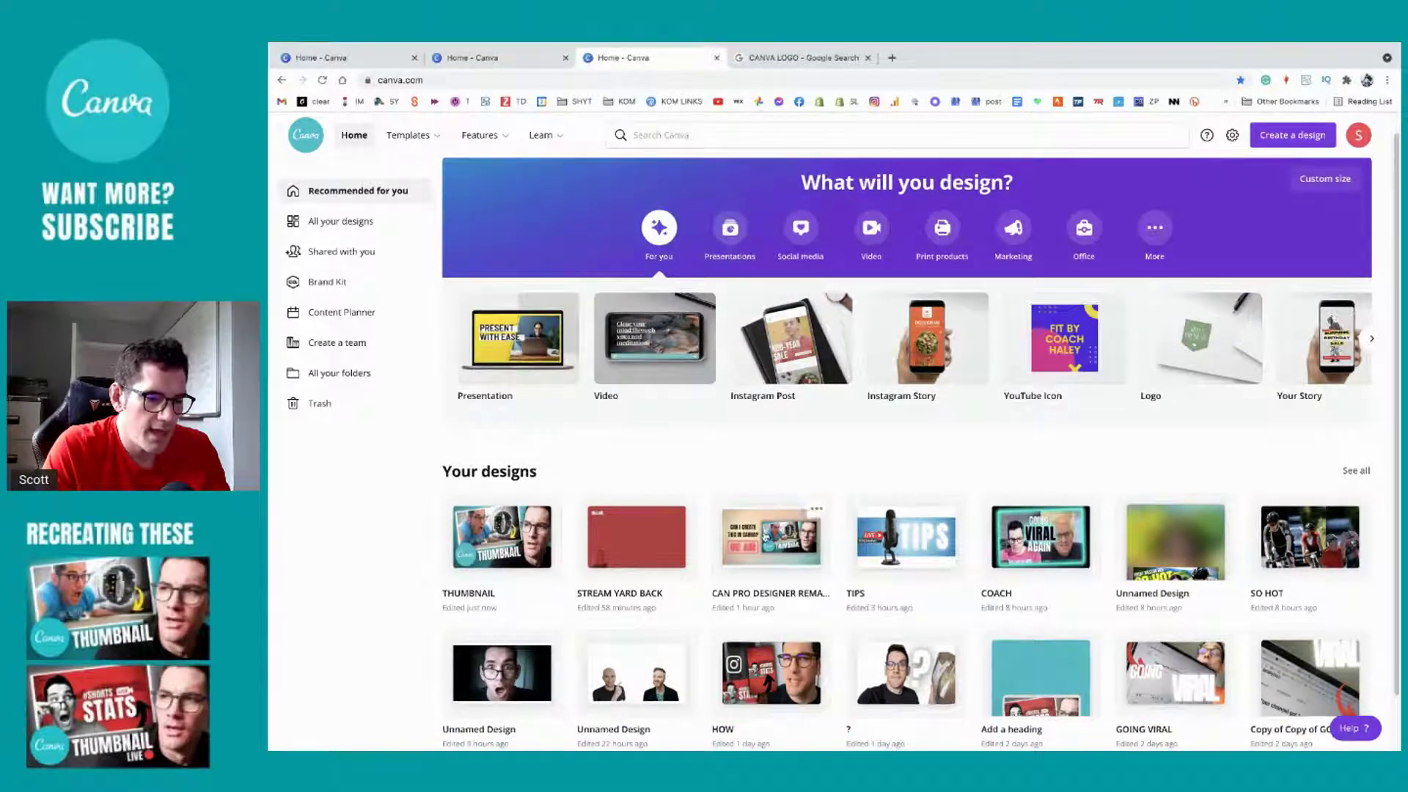
click(765, 538)
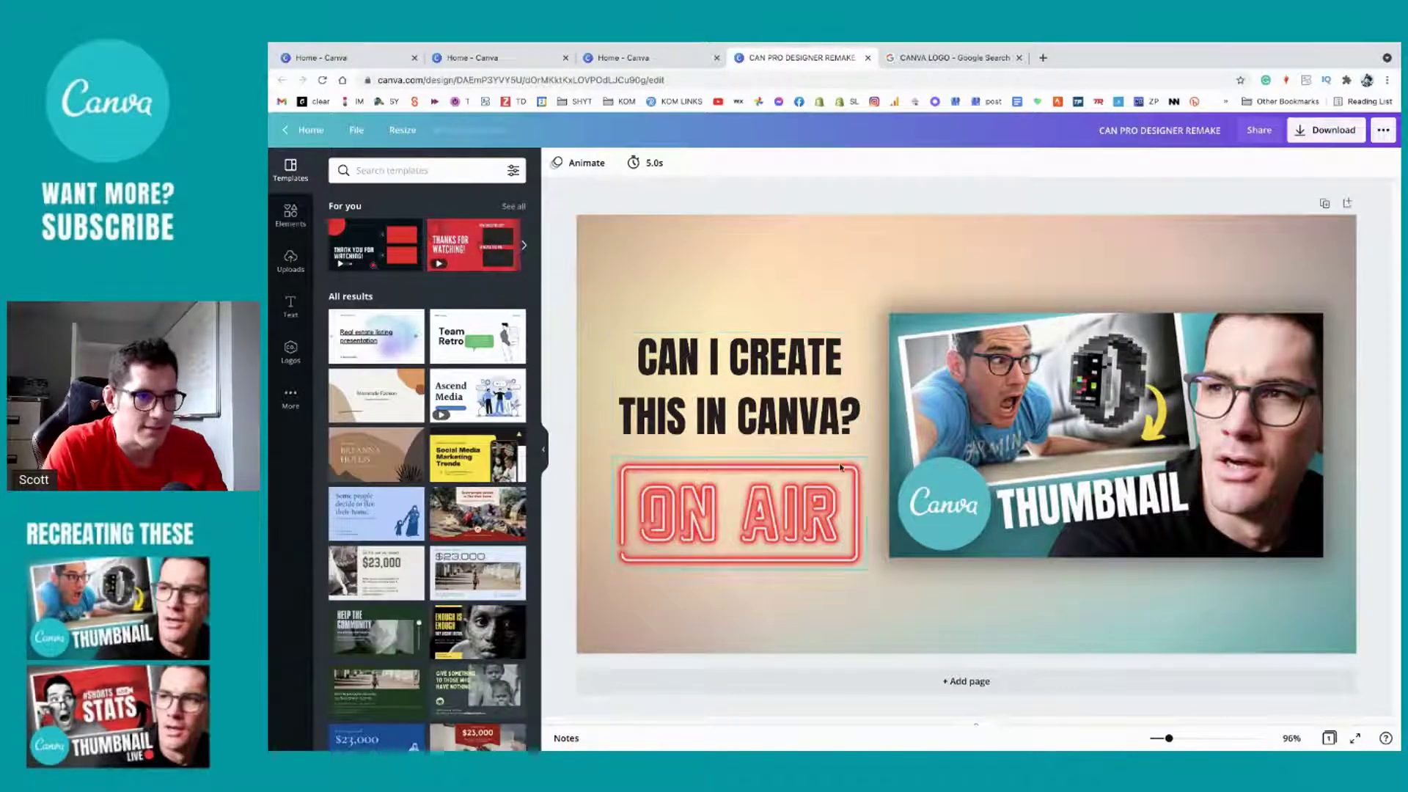
click(905, 605)
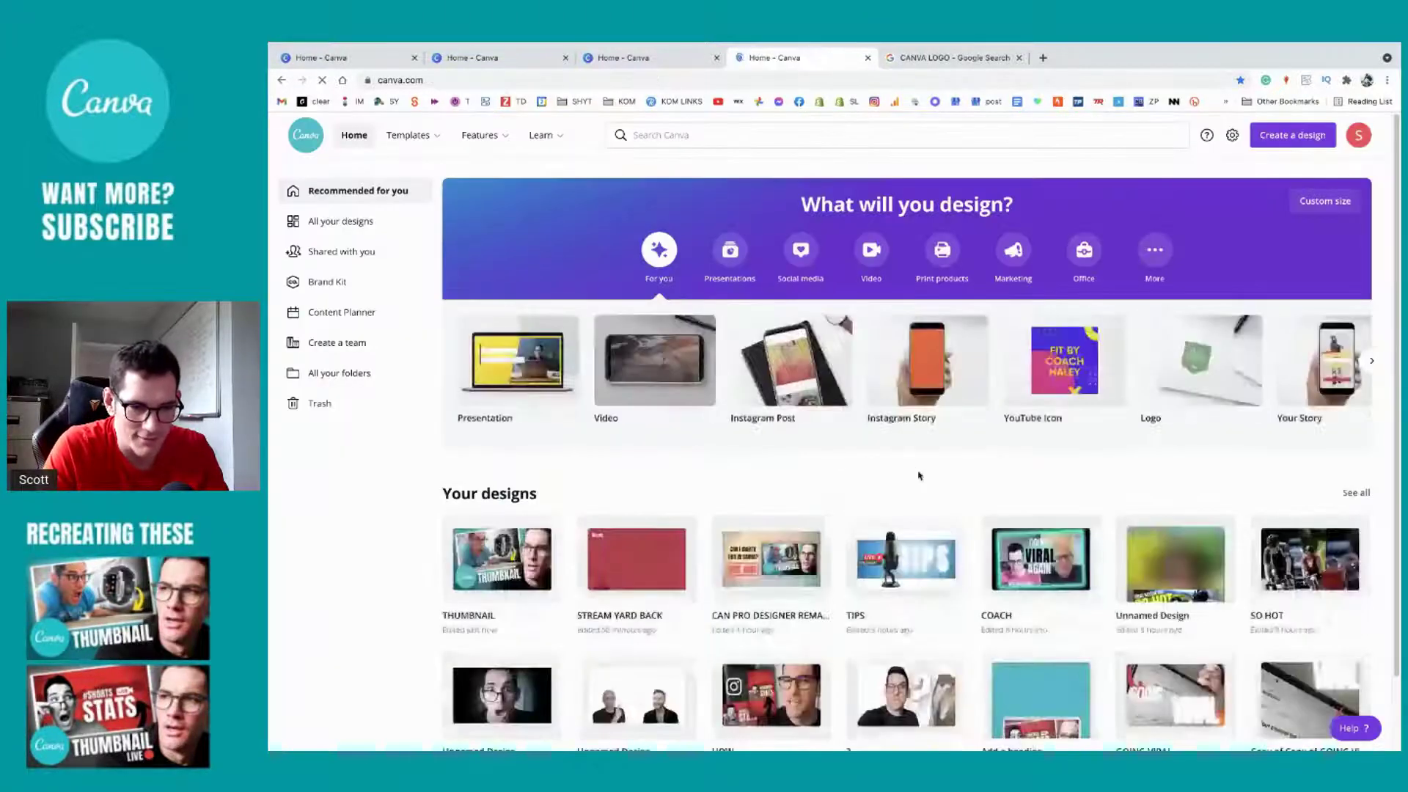
scroll(918, 475, down, 1)
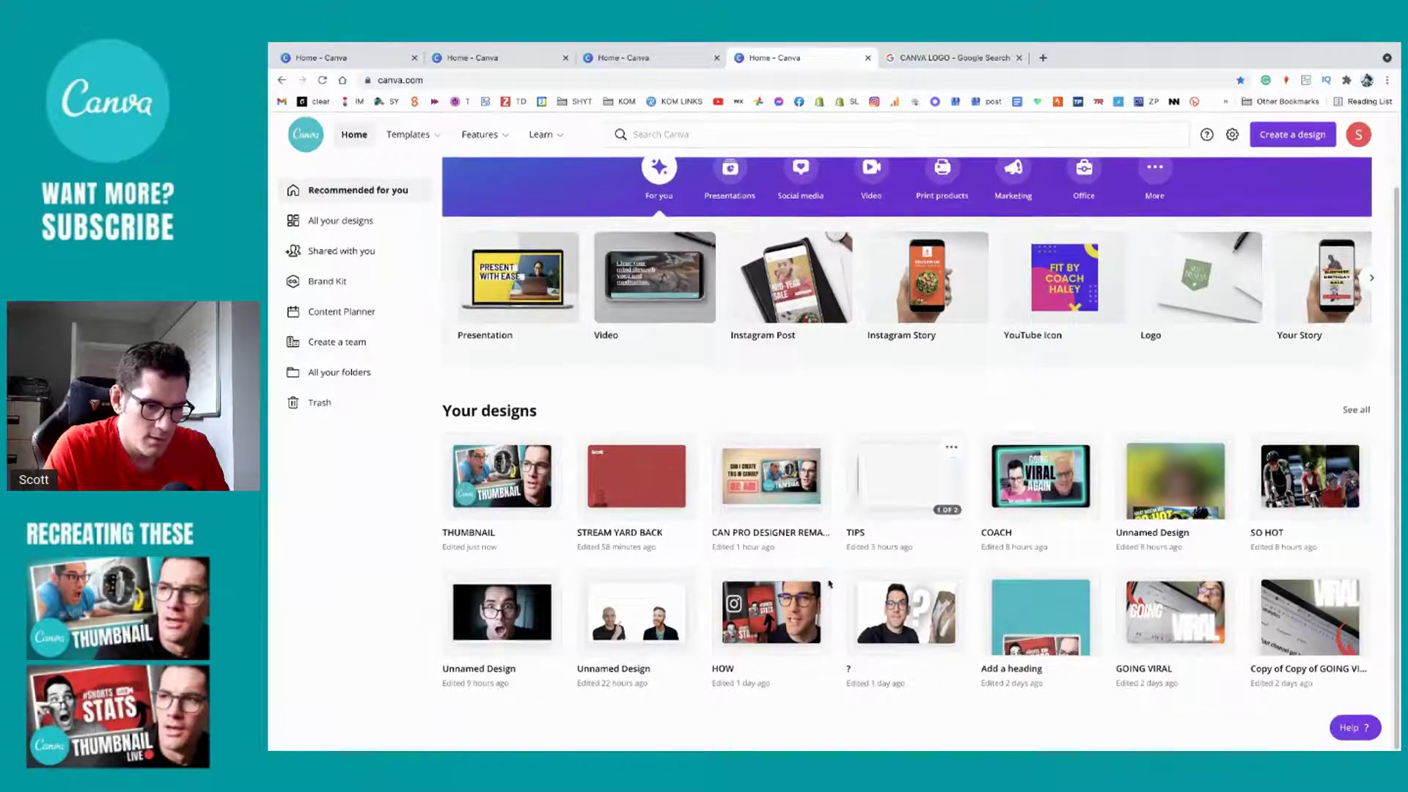
click(778, 615)
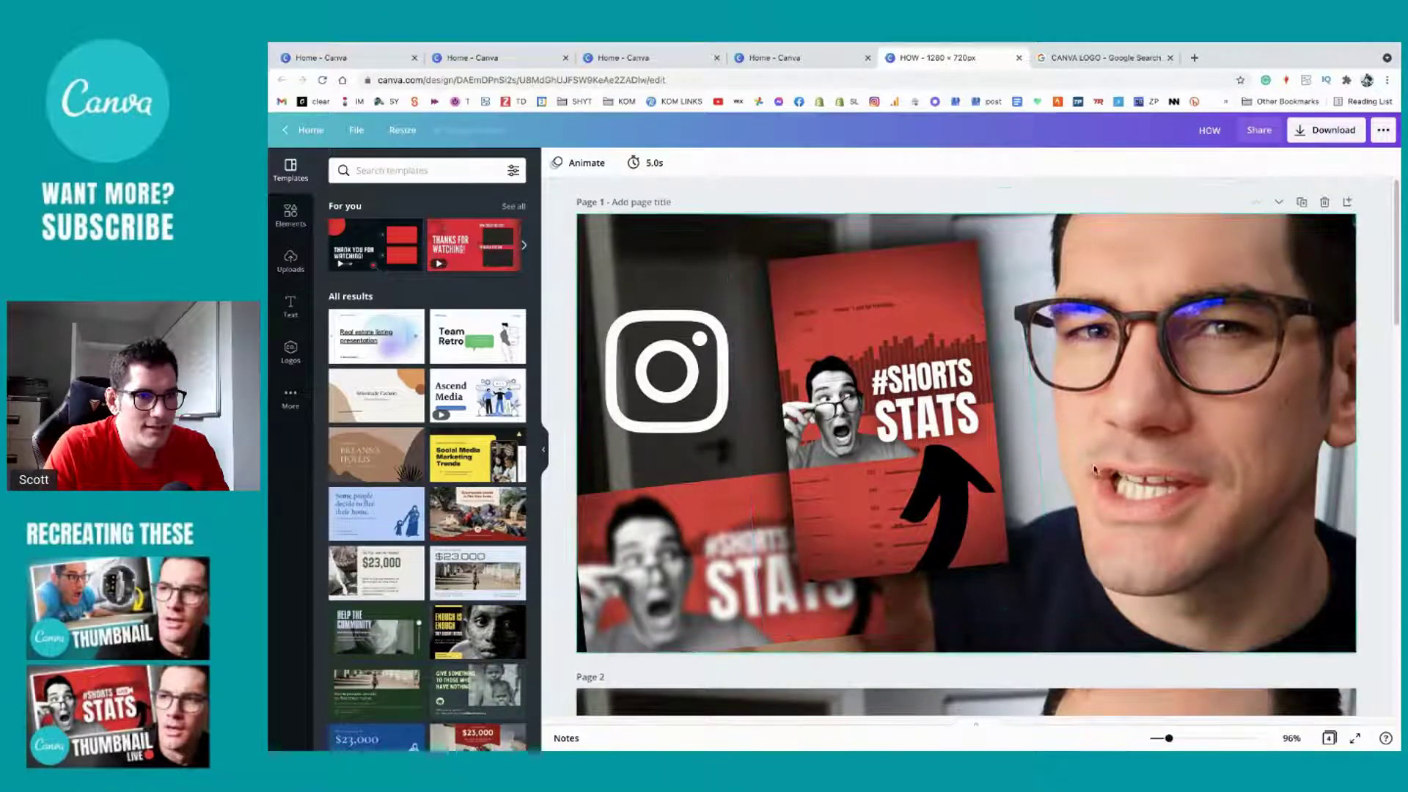
click(1190, 414)
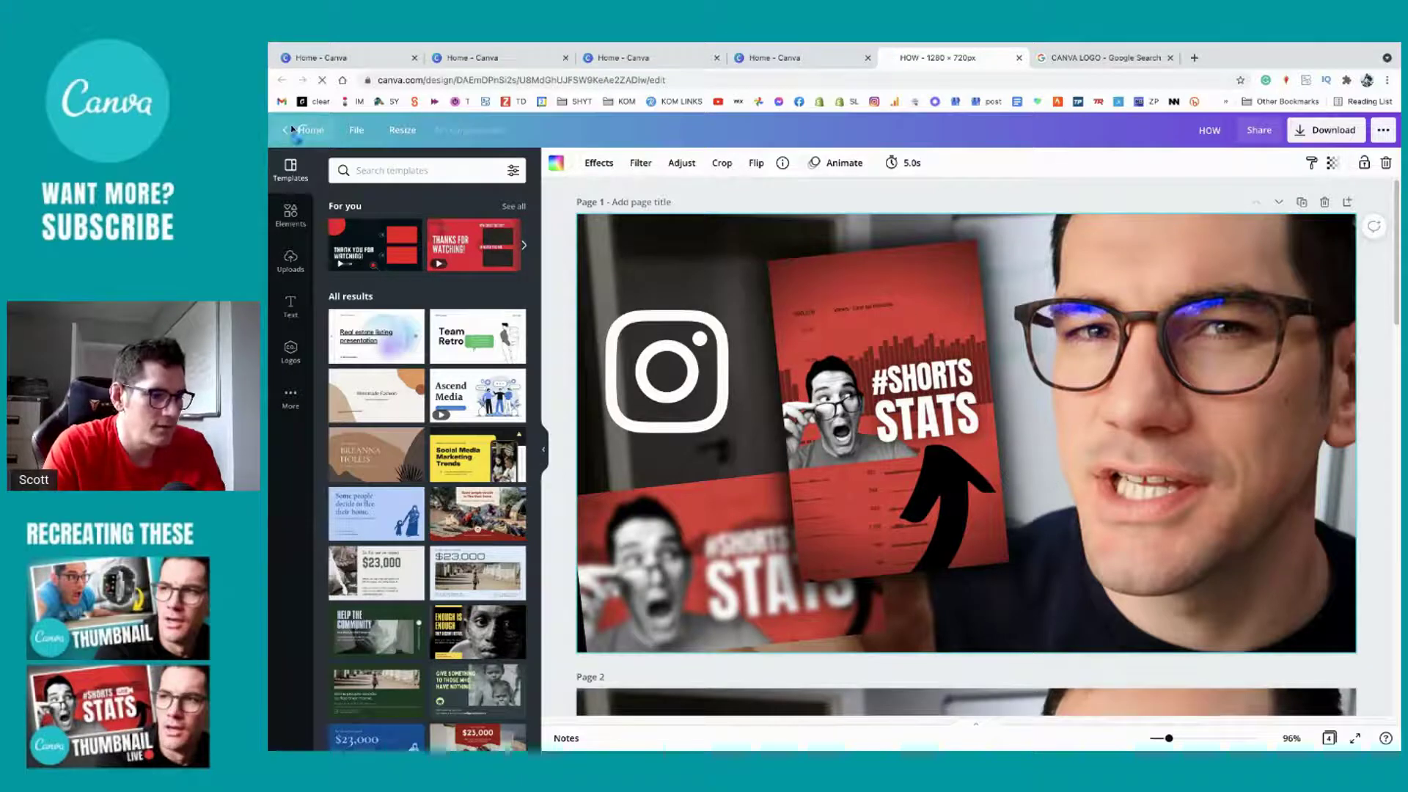
Step: Open the SO HOT design from the home page and browse its pages to the SO HOT 29°C thumbnail on page 4
scroll(1049, 471, down, 2)
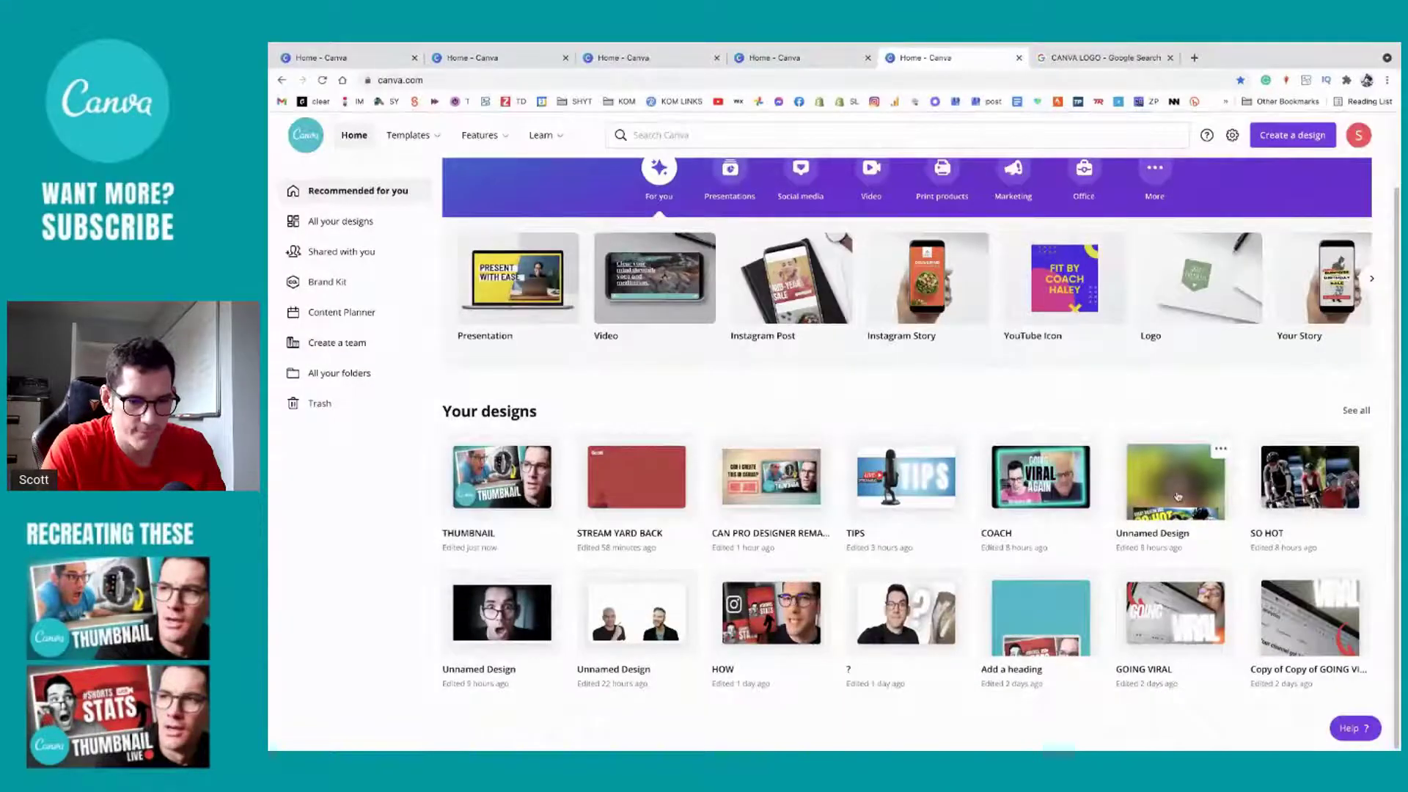
click(1303, 486)
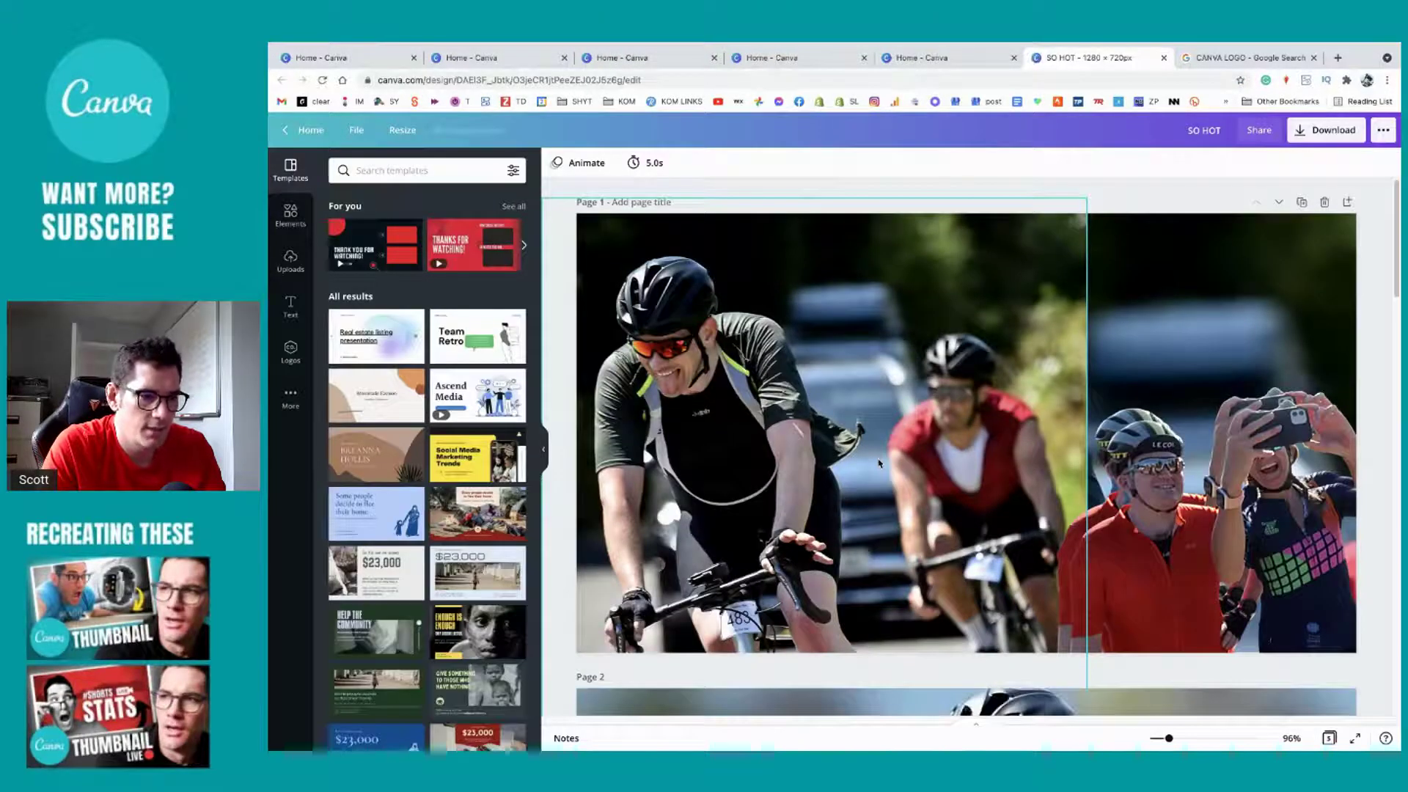
click(544, 449)
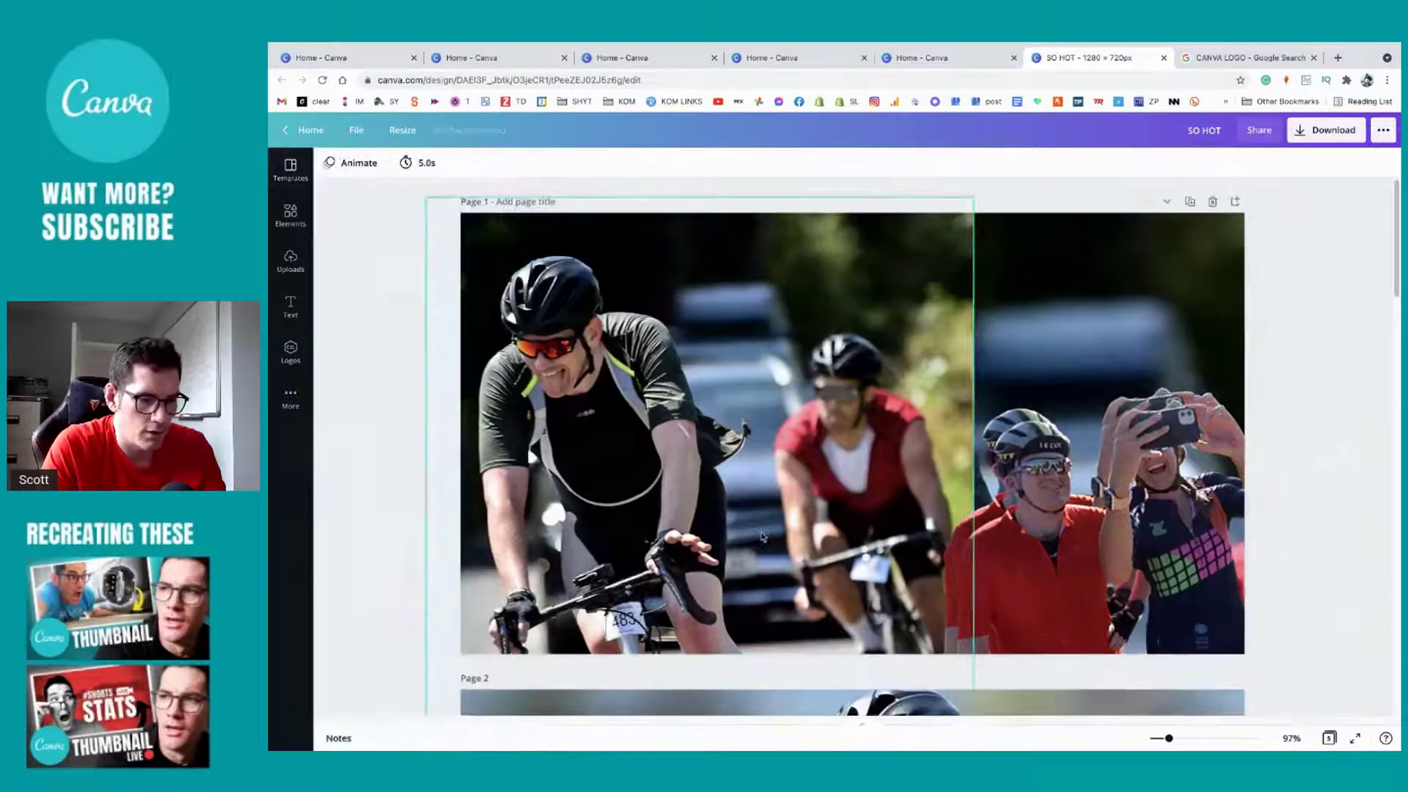
scroll(763, 536, down, 5)
scroll(763, 537, down, 10)
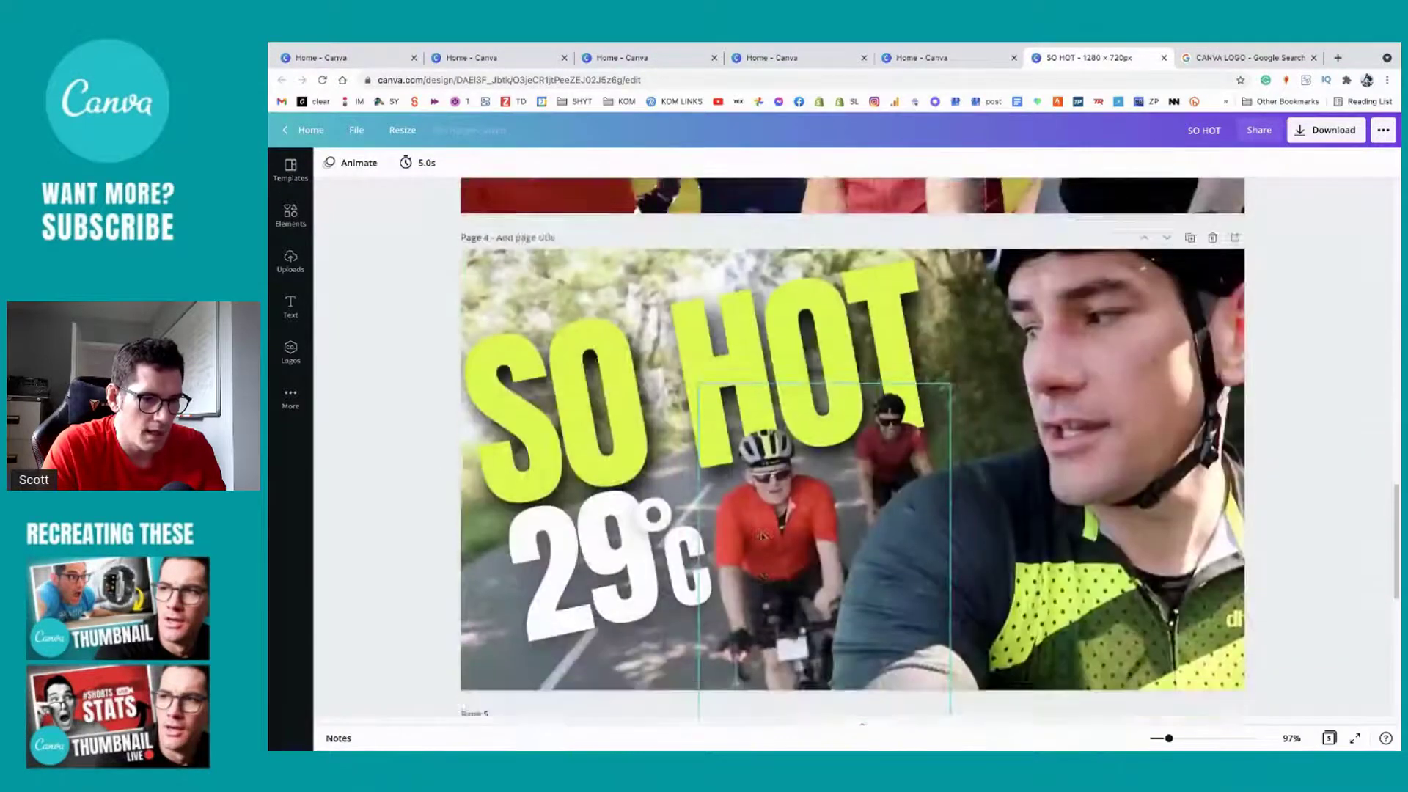
scroll(762, 537, up, 1)
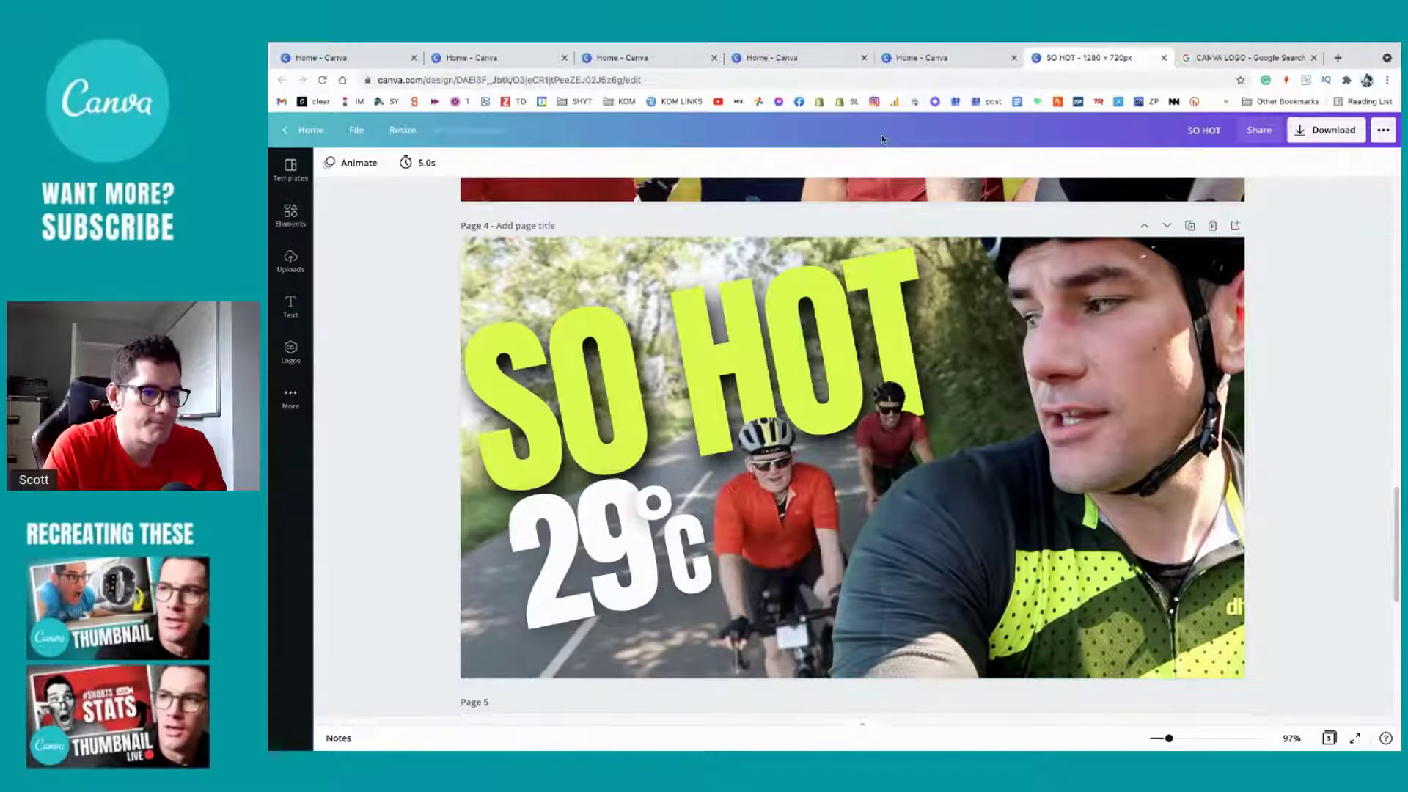
Step: Load youtube.com in the adjacent Canva home tab and switch to the KOM Hunt TV channel account
click(922, 57)
key(ctrl+l)
text(YOUTube.com)
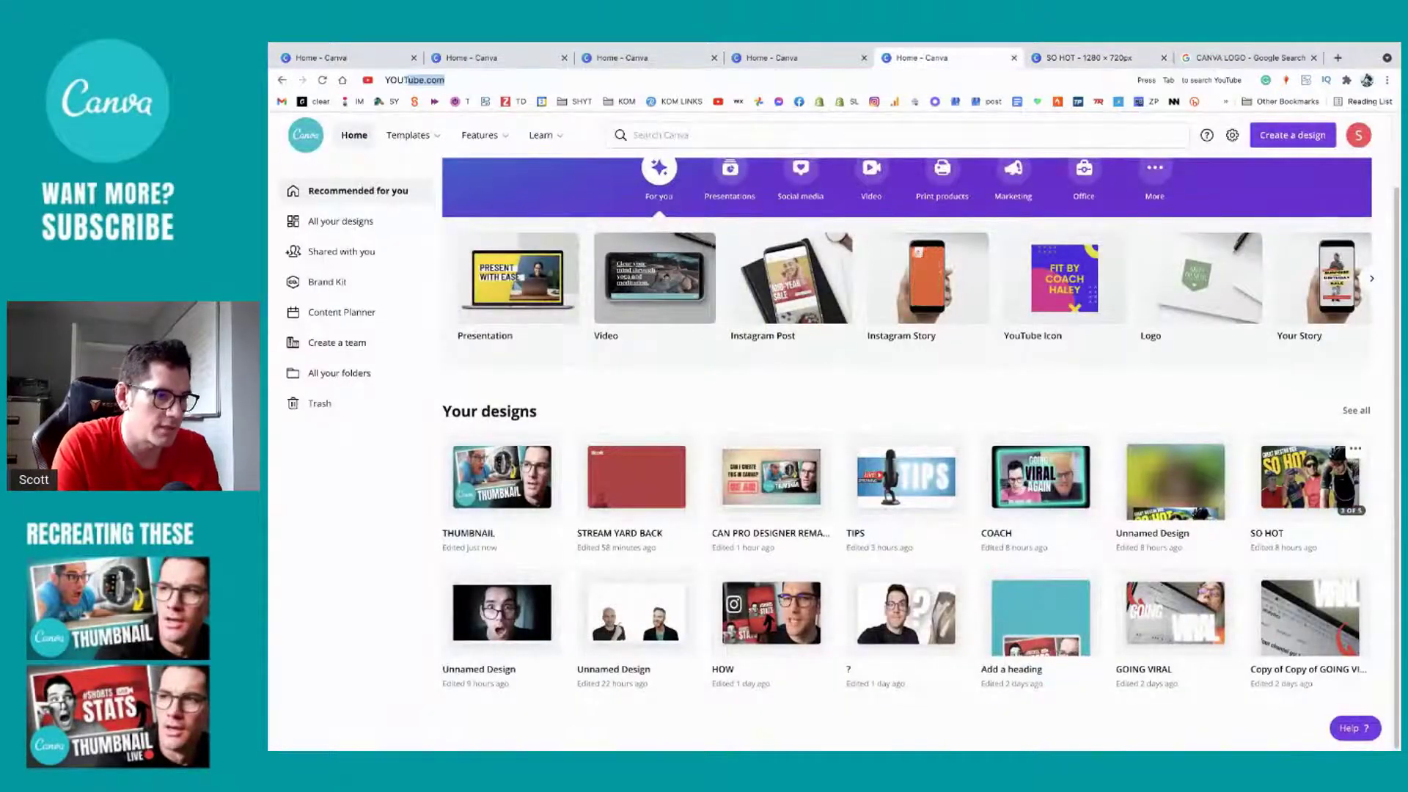
key(Return)
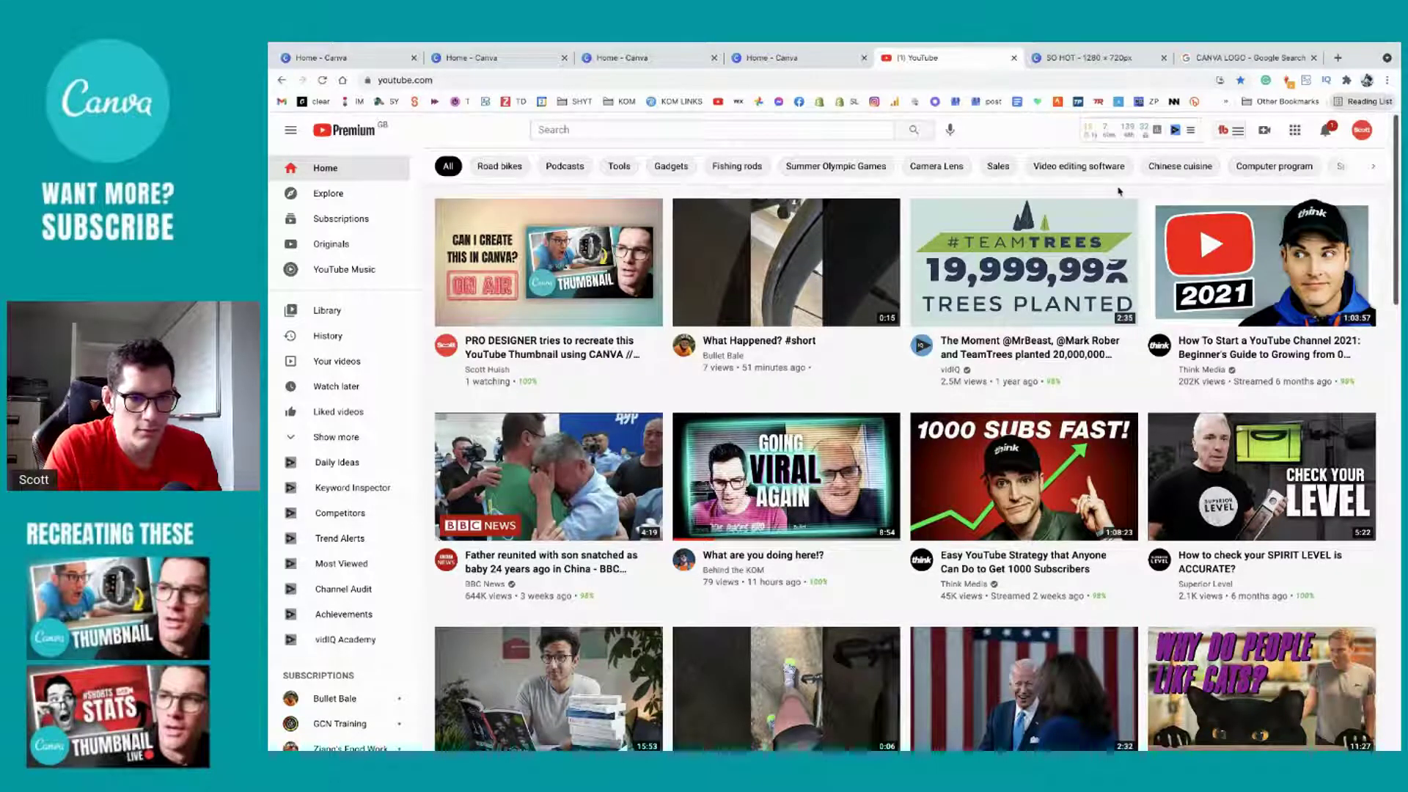
click(1360, 132)
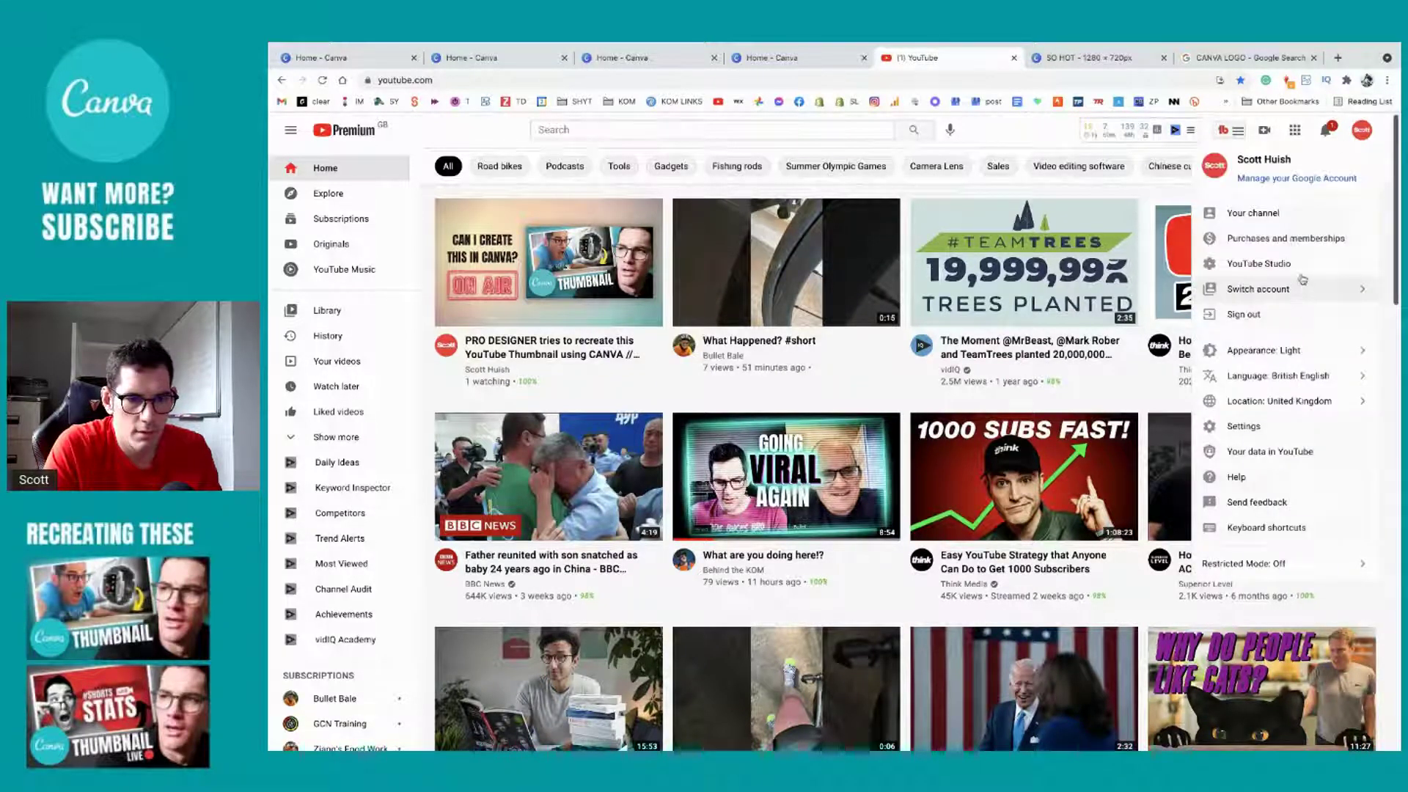
click(1302, 288)
click(1270, 404)
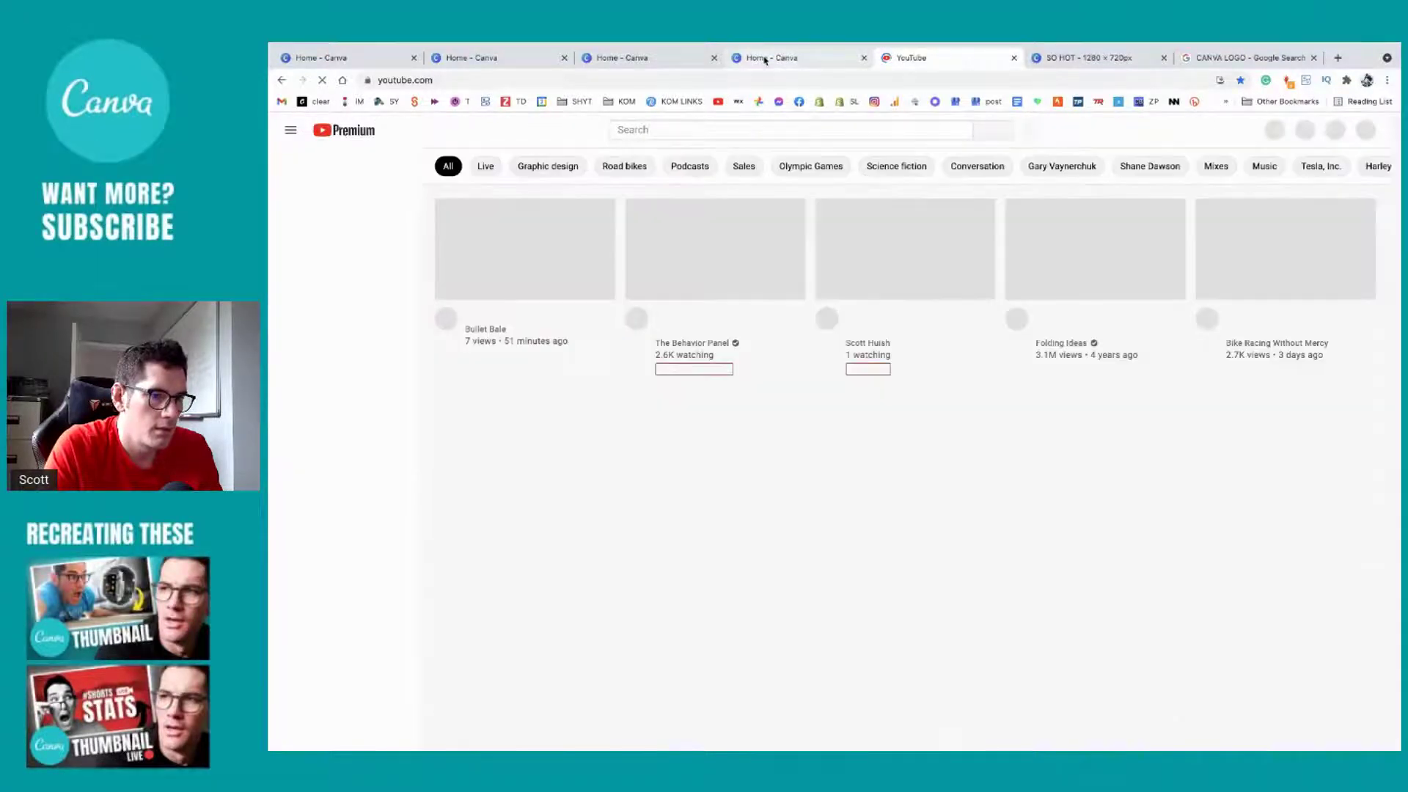
Step: Open YouTube Studio for the channel and examine the latest video's analytics and its SO HOT thumbnail up close
click(1363, 132)
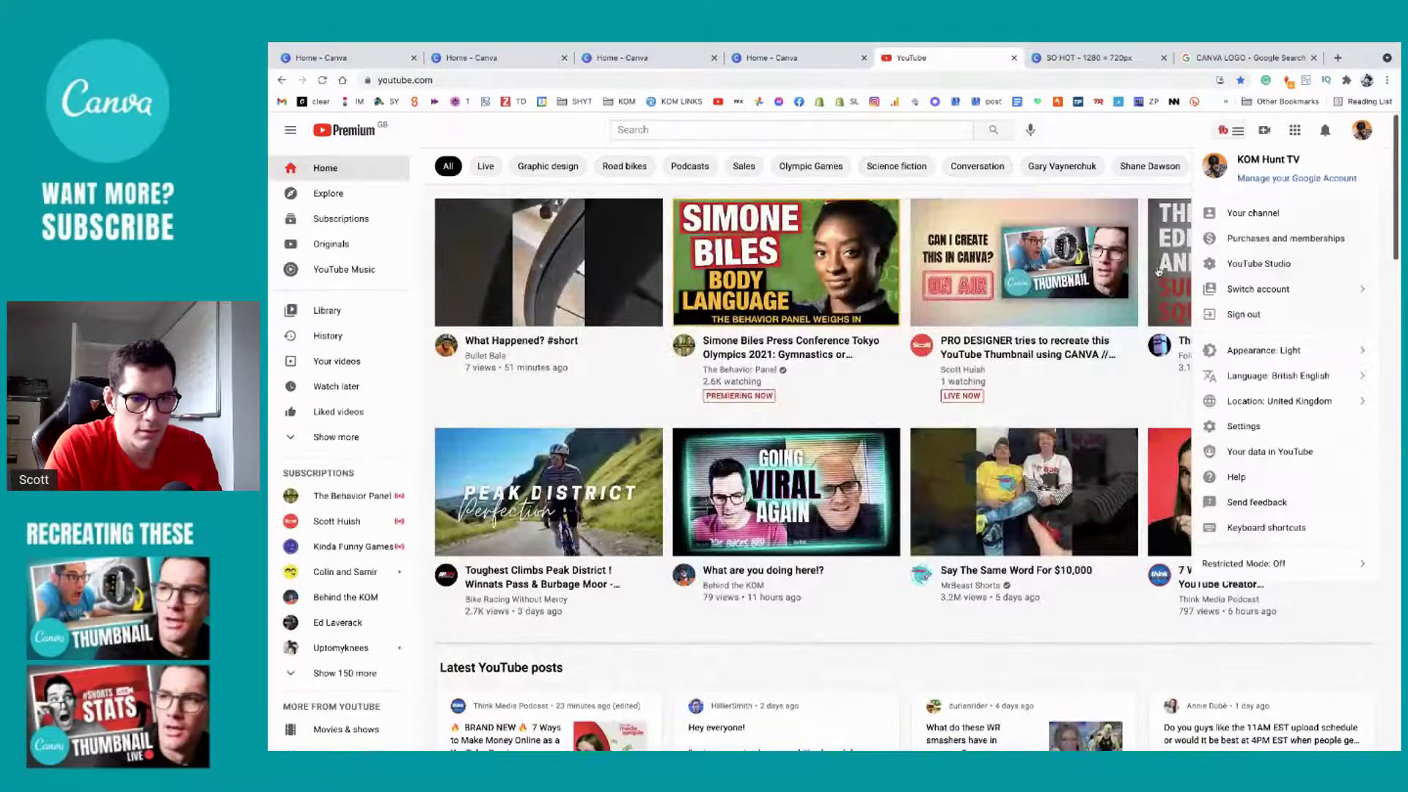
click(1258, 265)
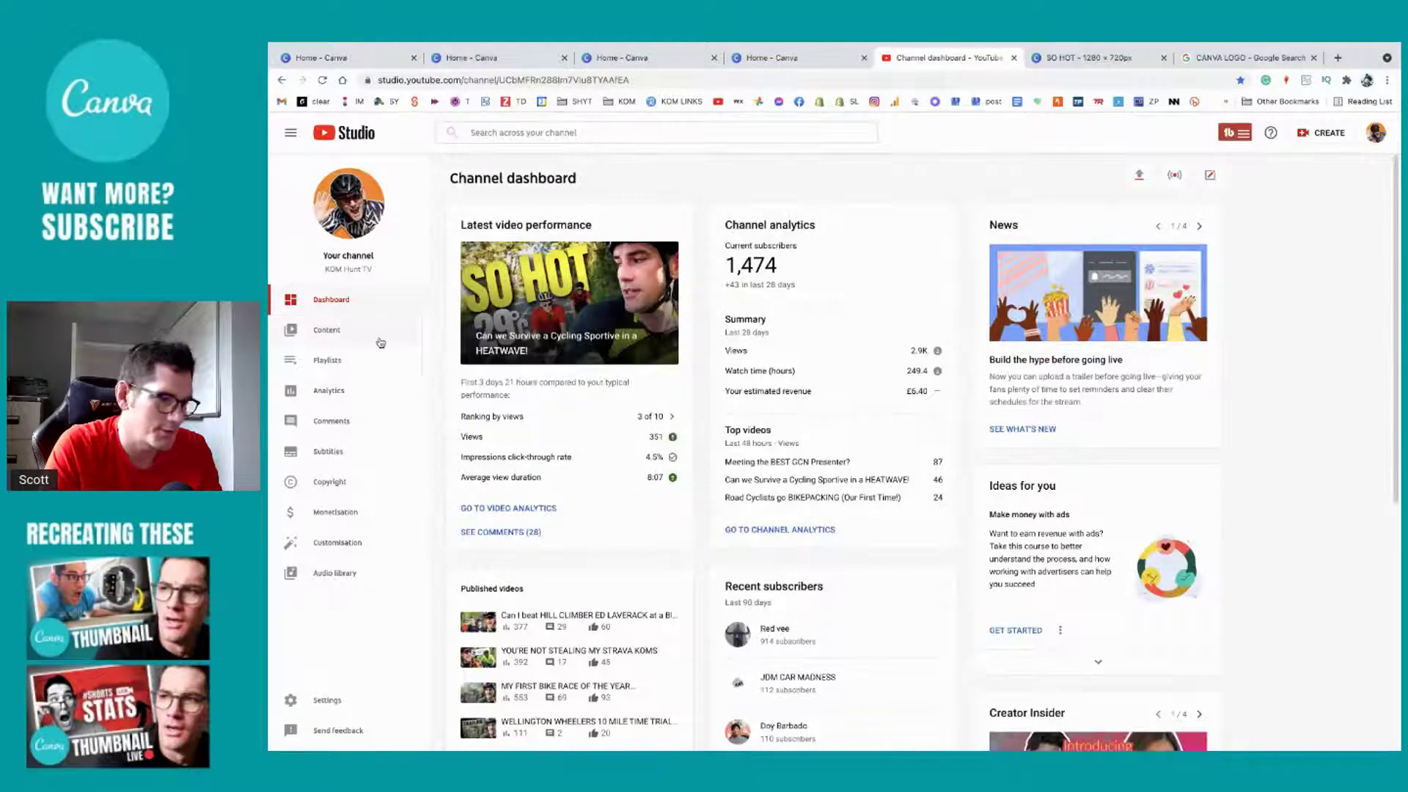
click(545, 508)
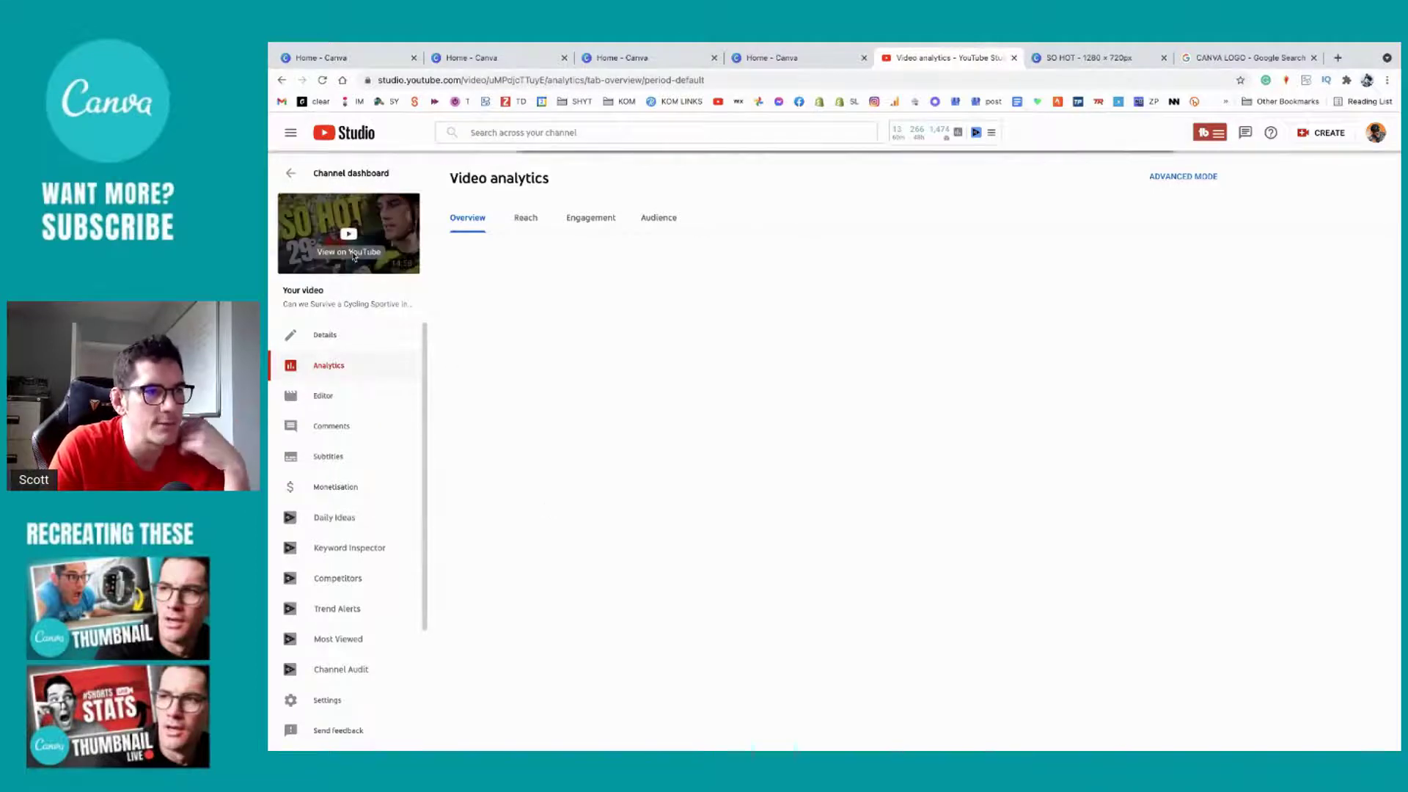
scroll(384, 264, up, 5)
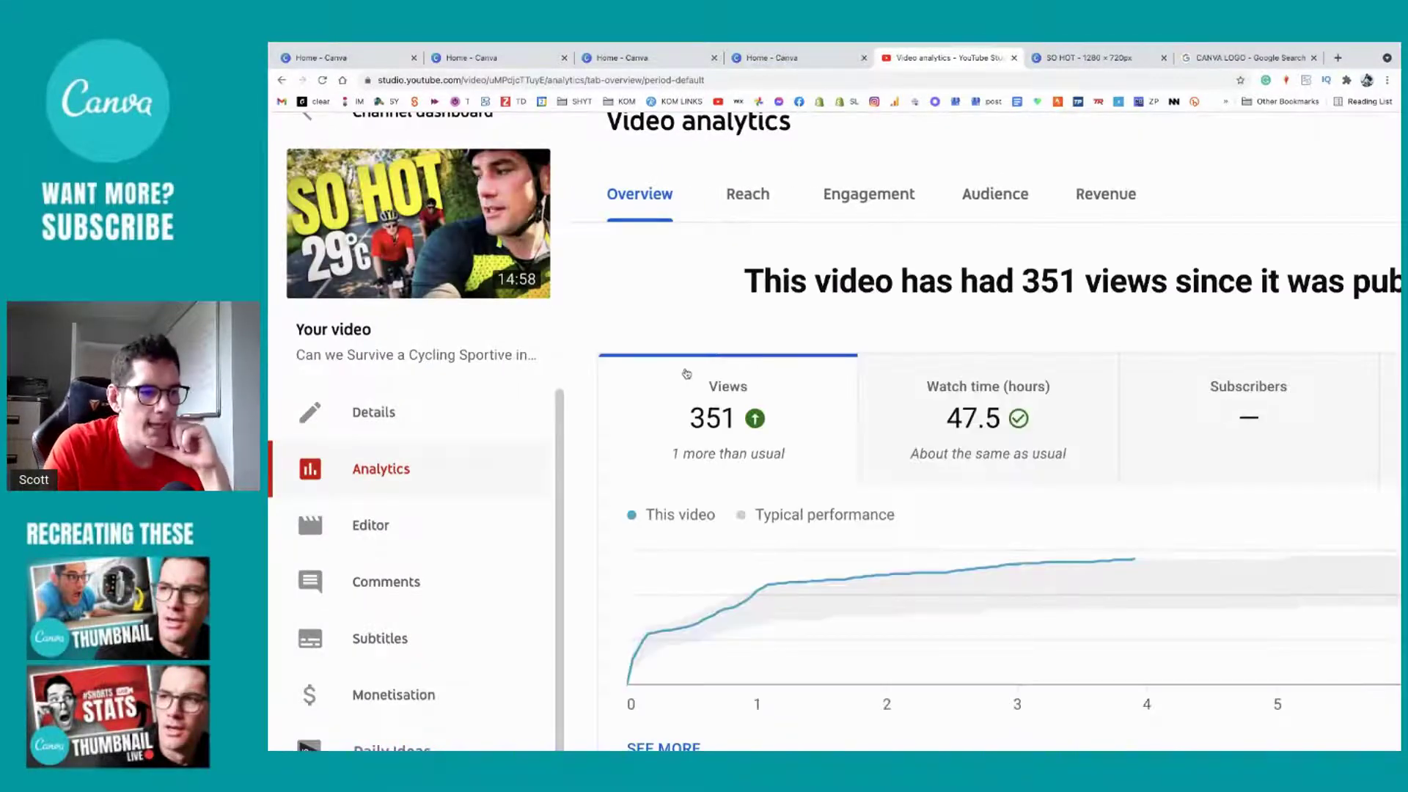
Step: Return from the video analytics to the SO HOT design in Canva and go to its first page
scroll(686, 374, up, 2)
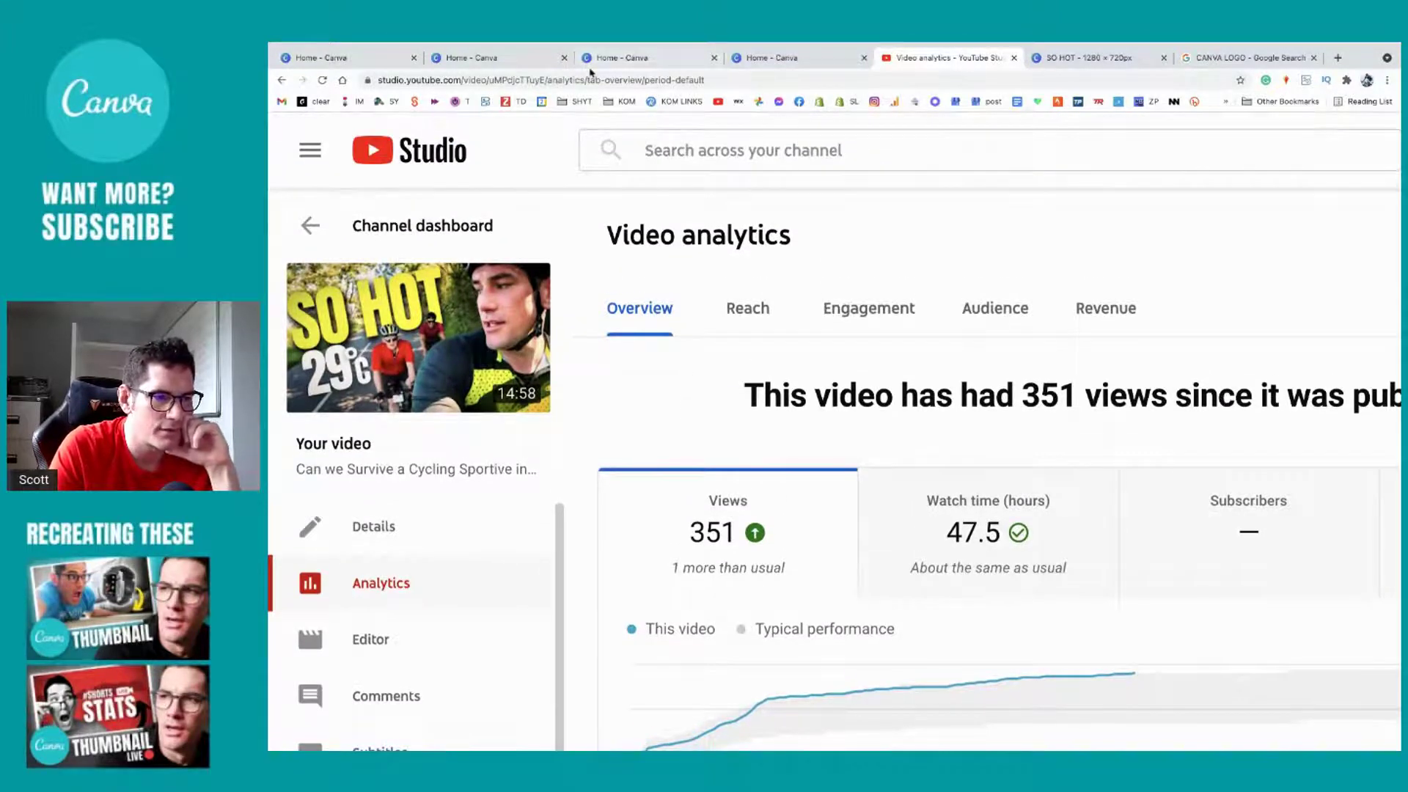
click(638, 60)
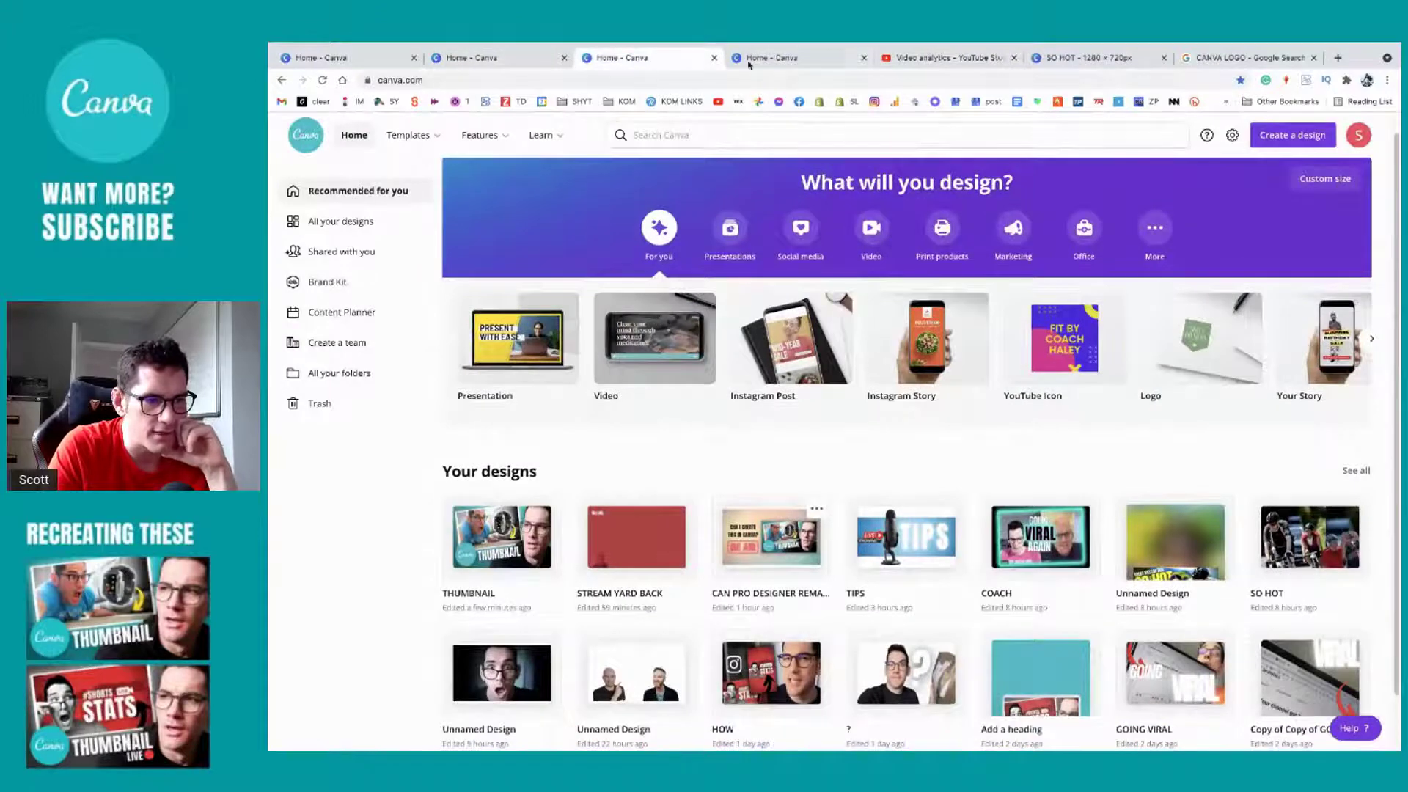
click(749, 60)
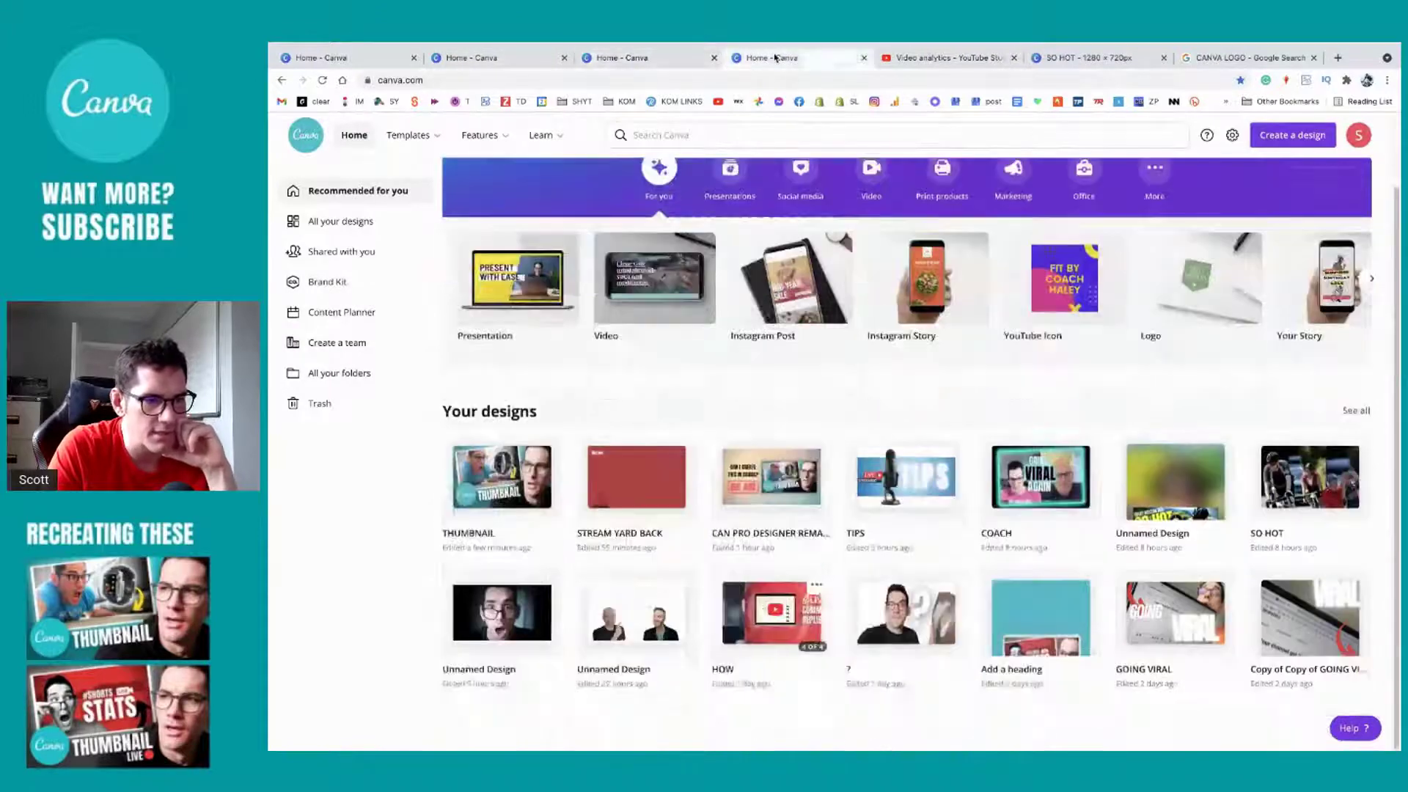
click(1069, 63)
scroll(761, 218, up, 15)
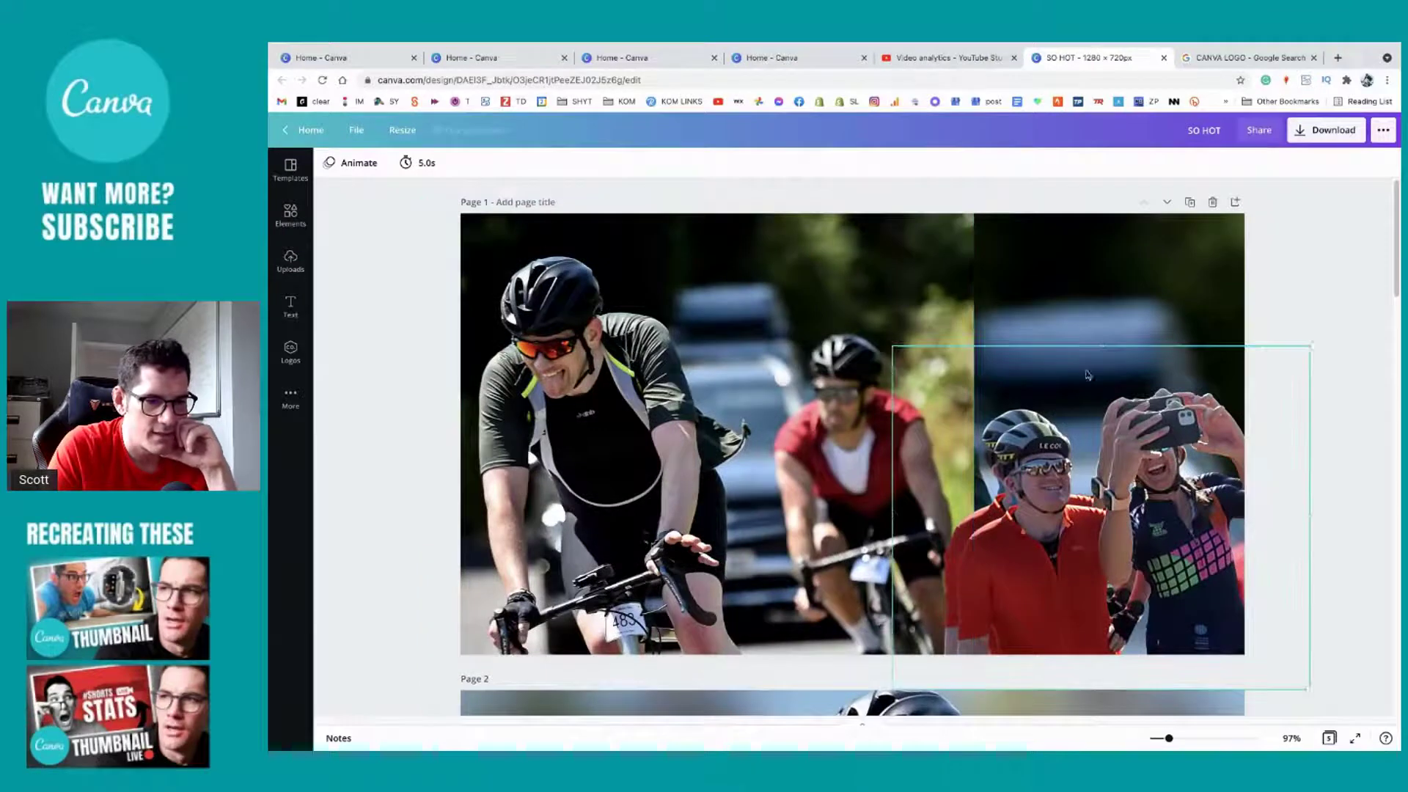
Step: Add the smiling roadside selfie from the uploads to page 1, shift it slightly upward, and delete it
click(1087, 374)
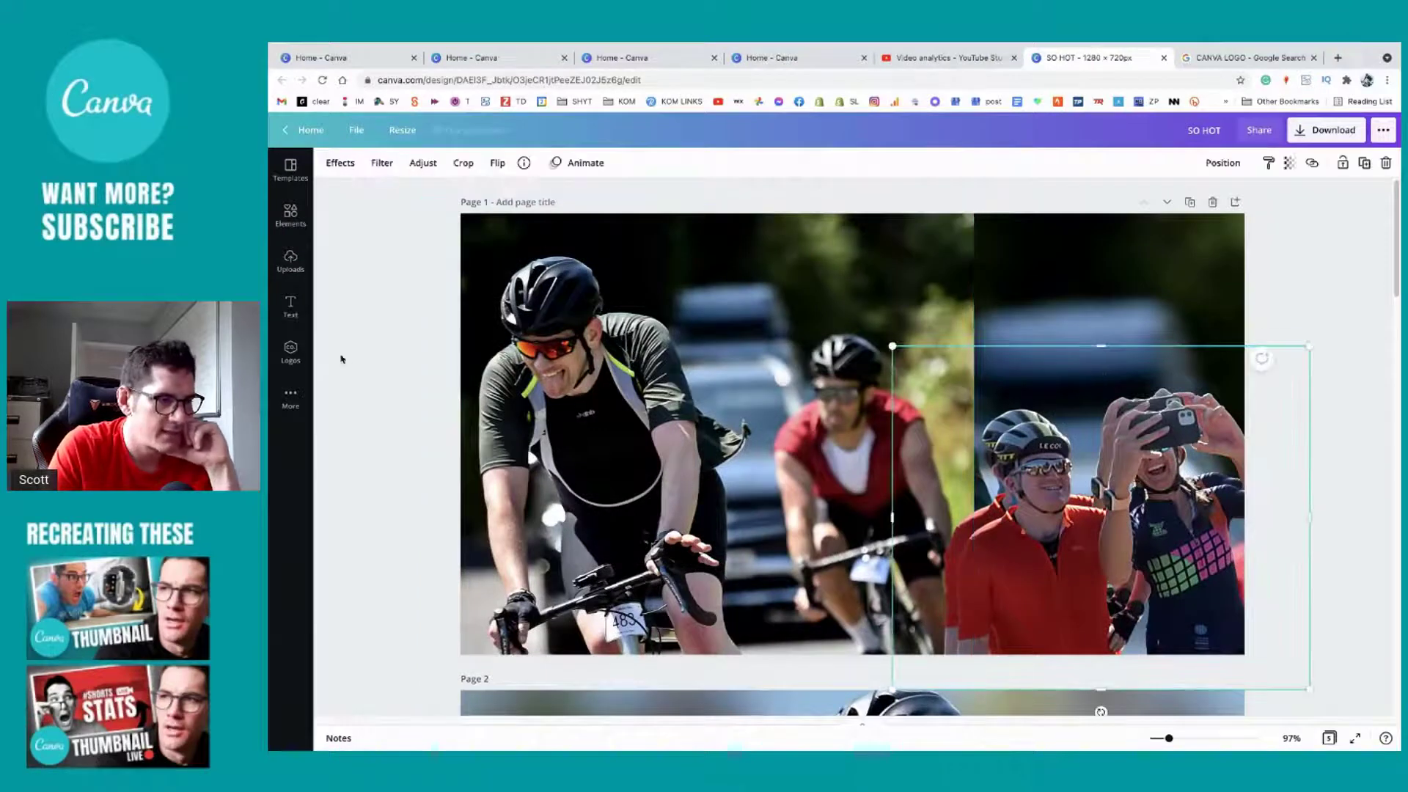
click(291, 260)
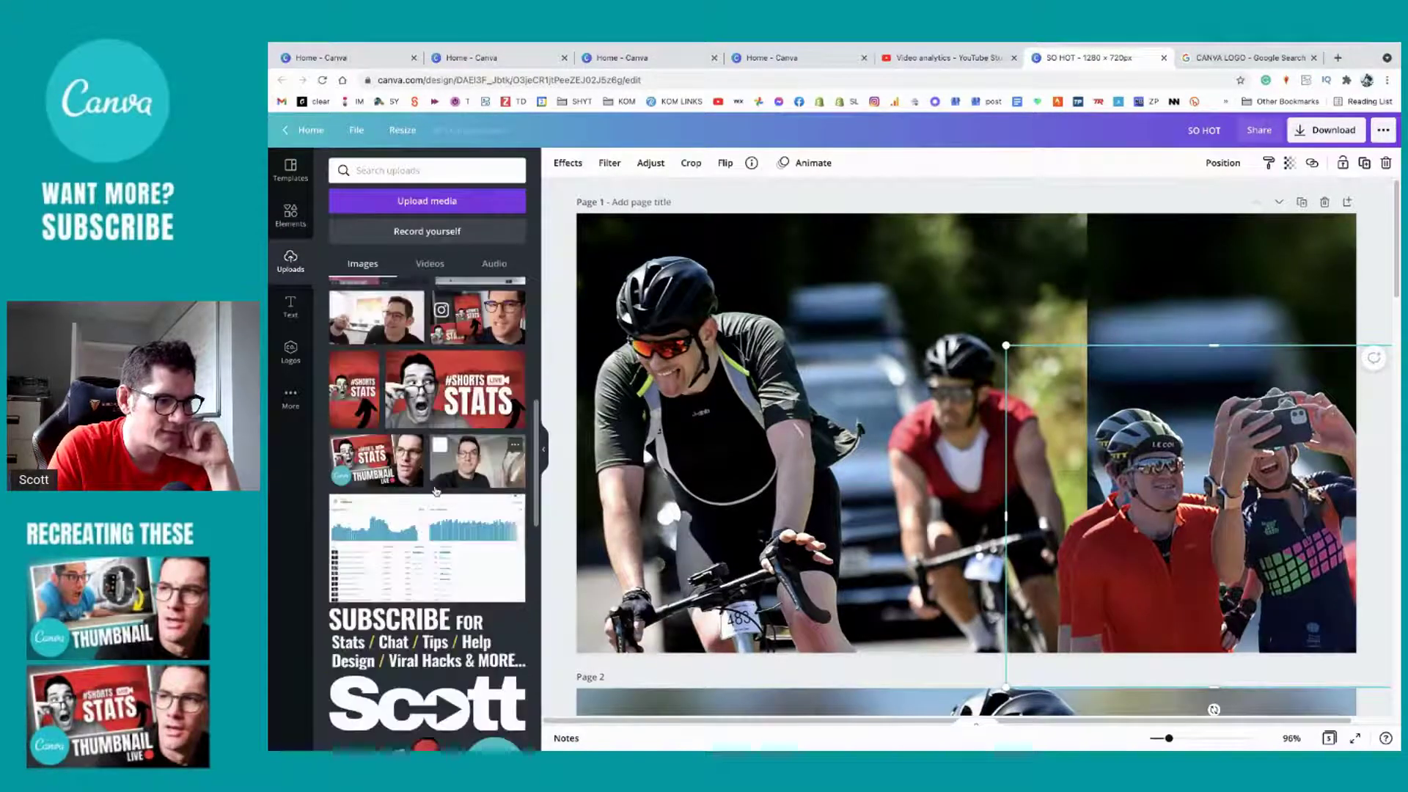
scroll(437, 491, down, 6)
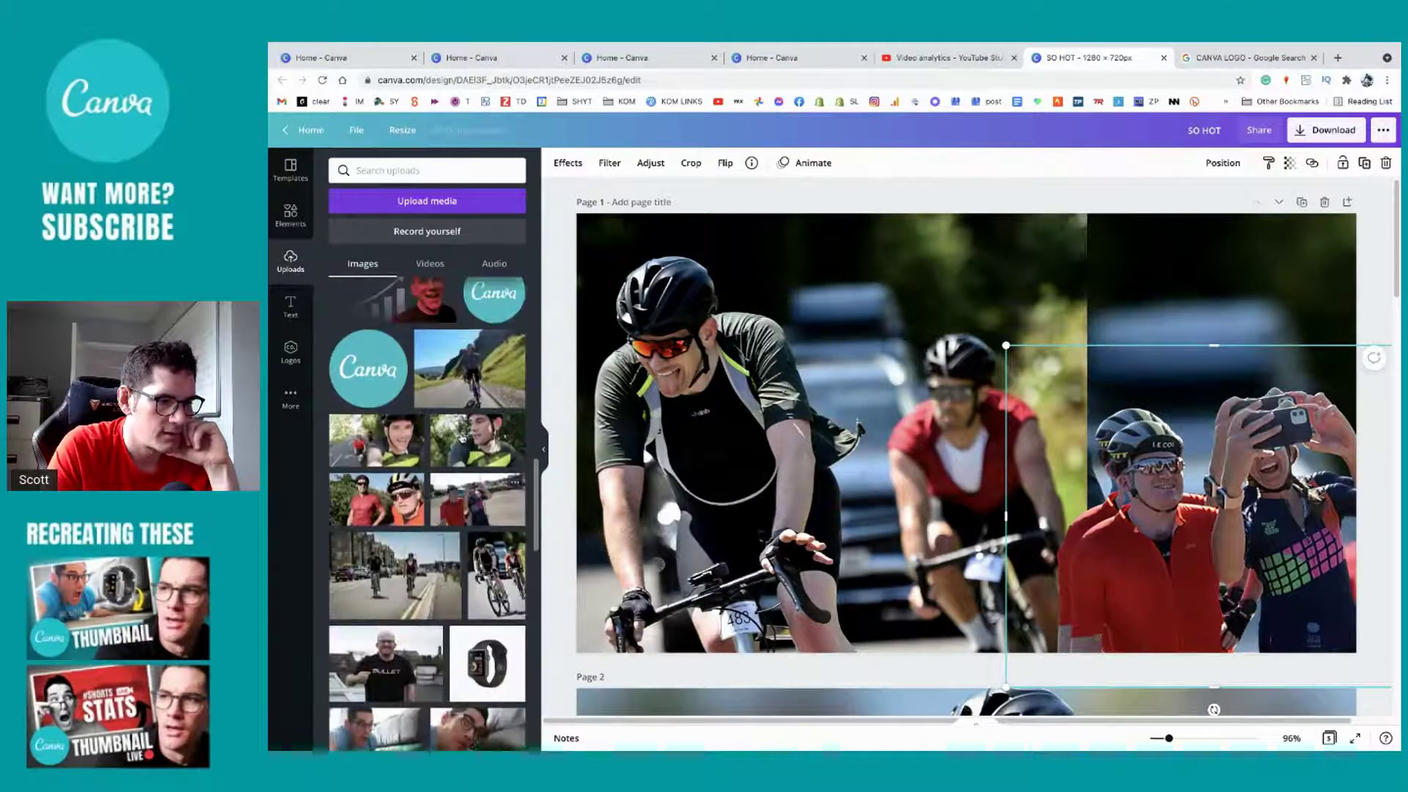
click(395, 437)
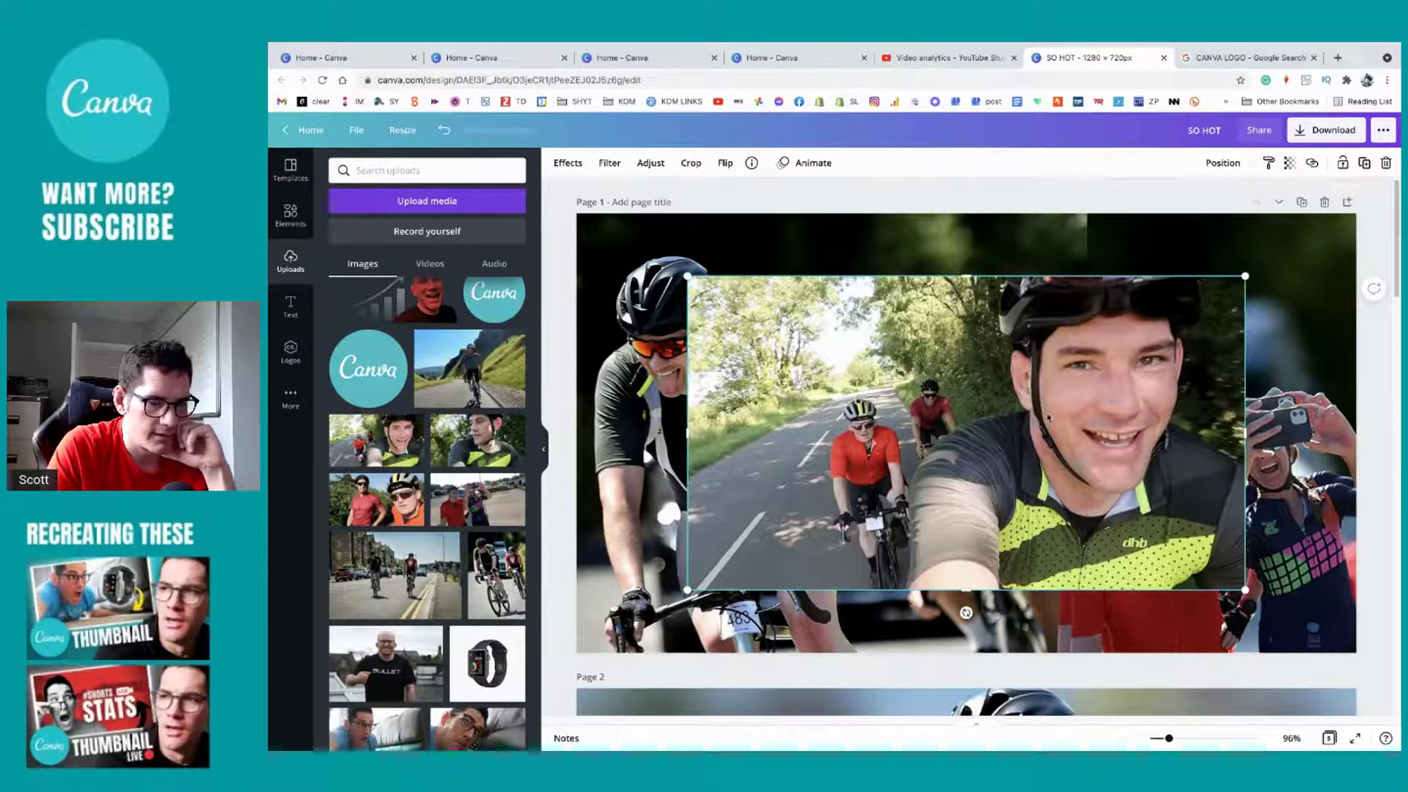
drag(1086, 429, 1085, 400)
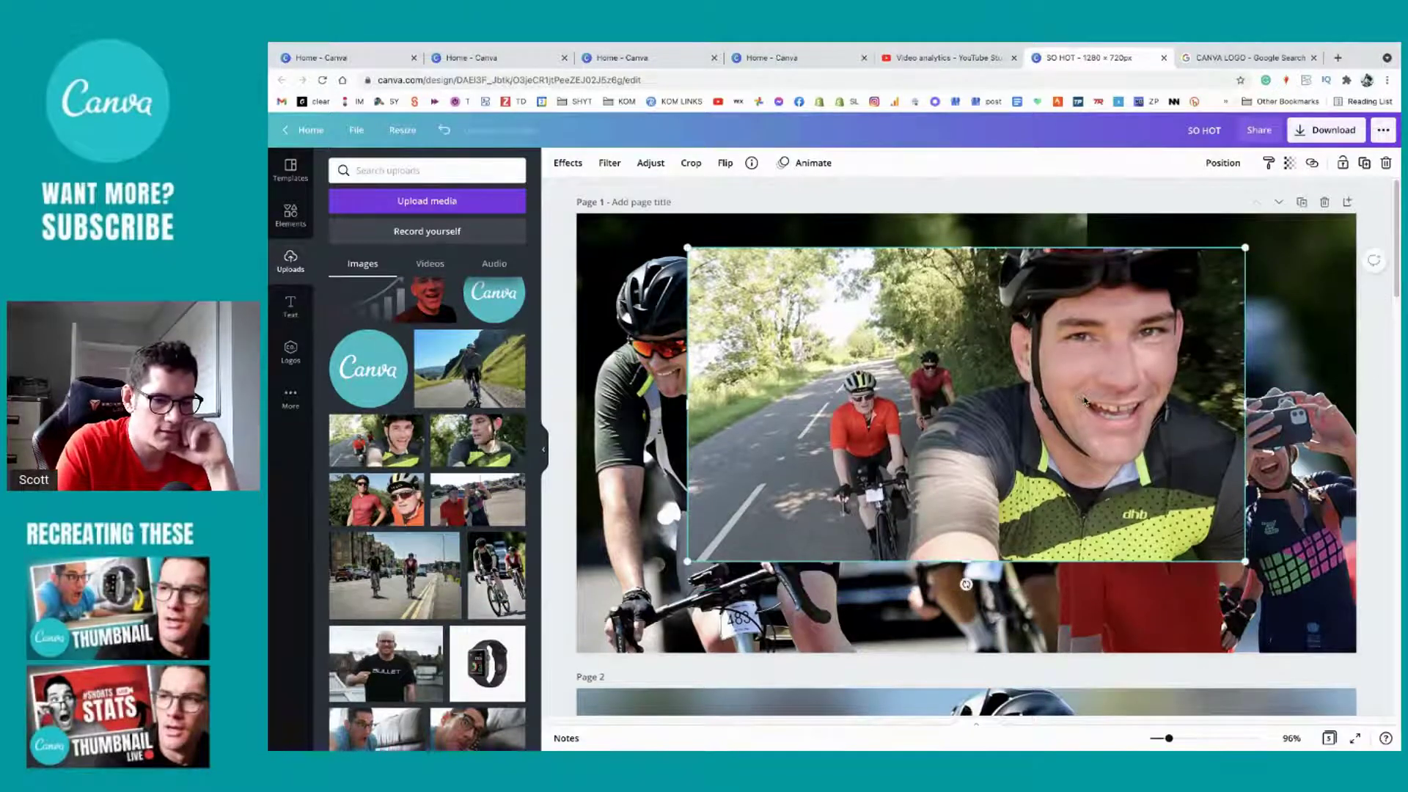
key(Delete)
Step: Try the uploaded photo of two cyclists on the town street as a full-page picture on page 1
click(394, 575)
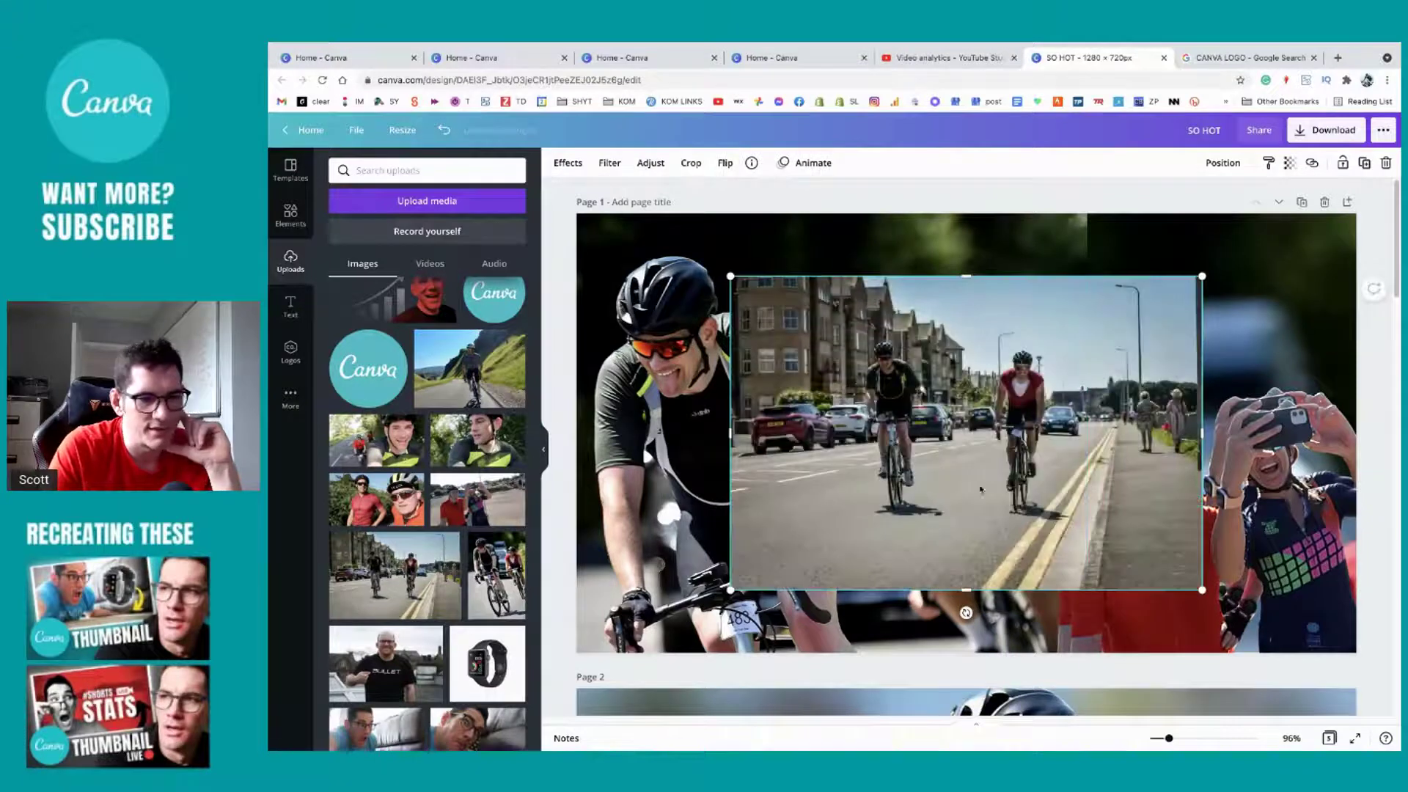
drag(1200, 588, 1108, 515)
drag(1279, 660, 1397, 733)
drag(1072, 470, 1024, 436)
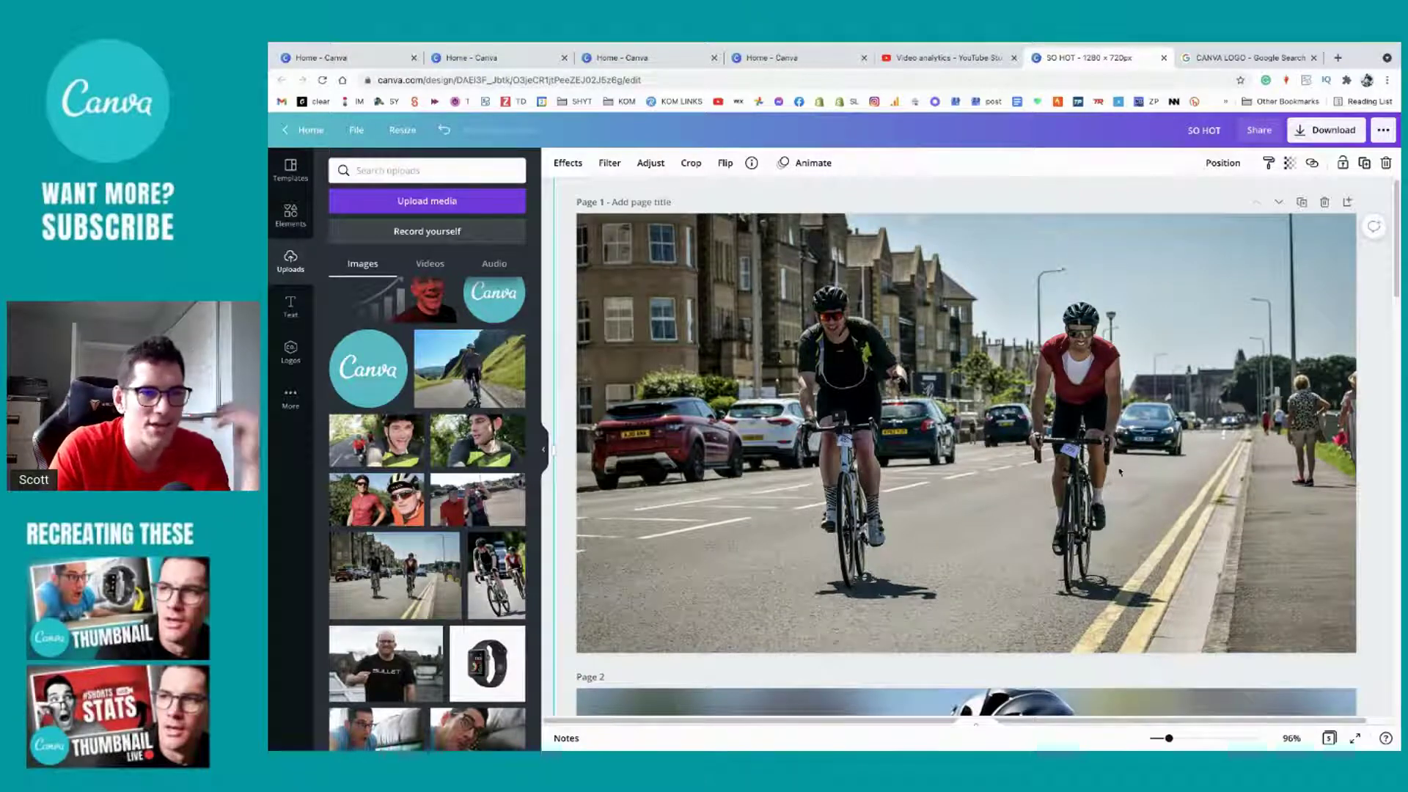
drag(1134, 456, 1112, 460)
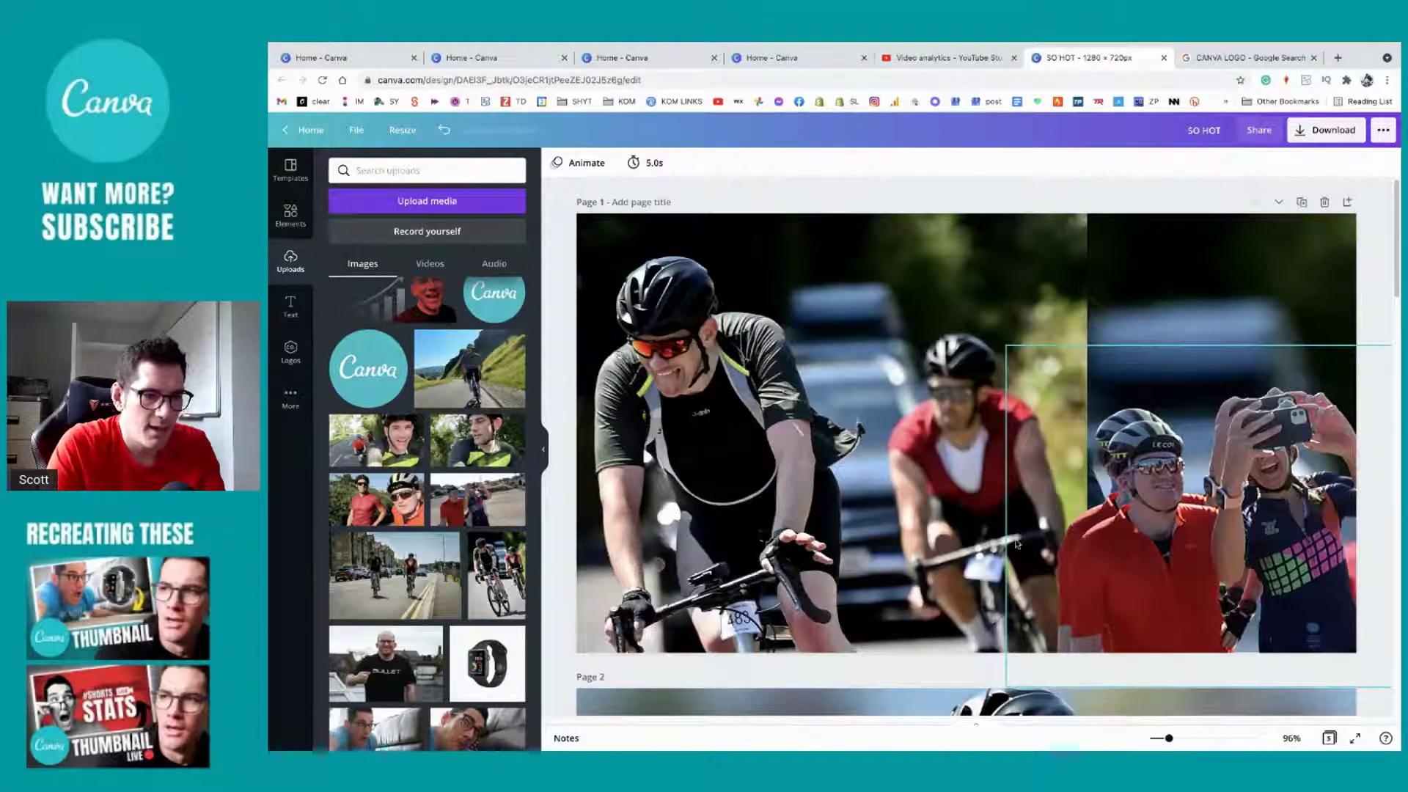
Step: Fill page 1 with the cyclist close-up and place the enlarged group-selfie cut-out on the right of the page
drag(926, 422, 901, 579)
mouse_move(1266, 515)
mouse_down()
mouse_move(1026, 513)
mouse_move(1266, 515)
mouse_up()
key(Delete)
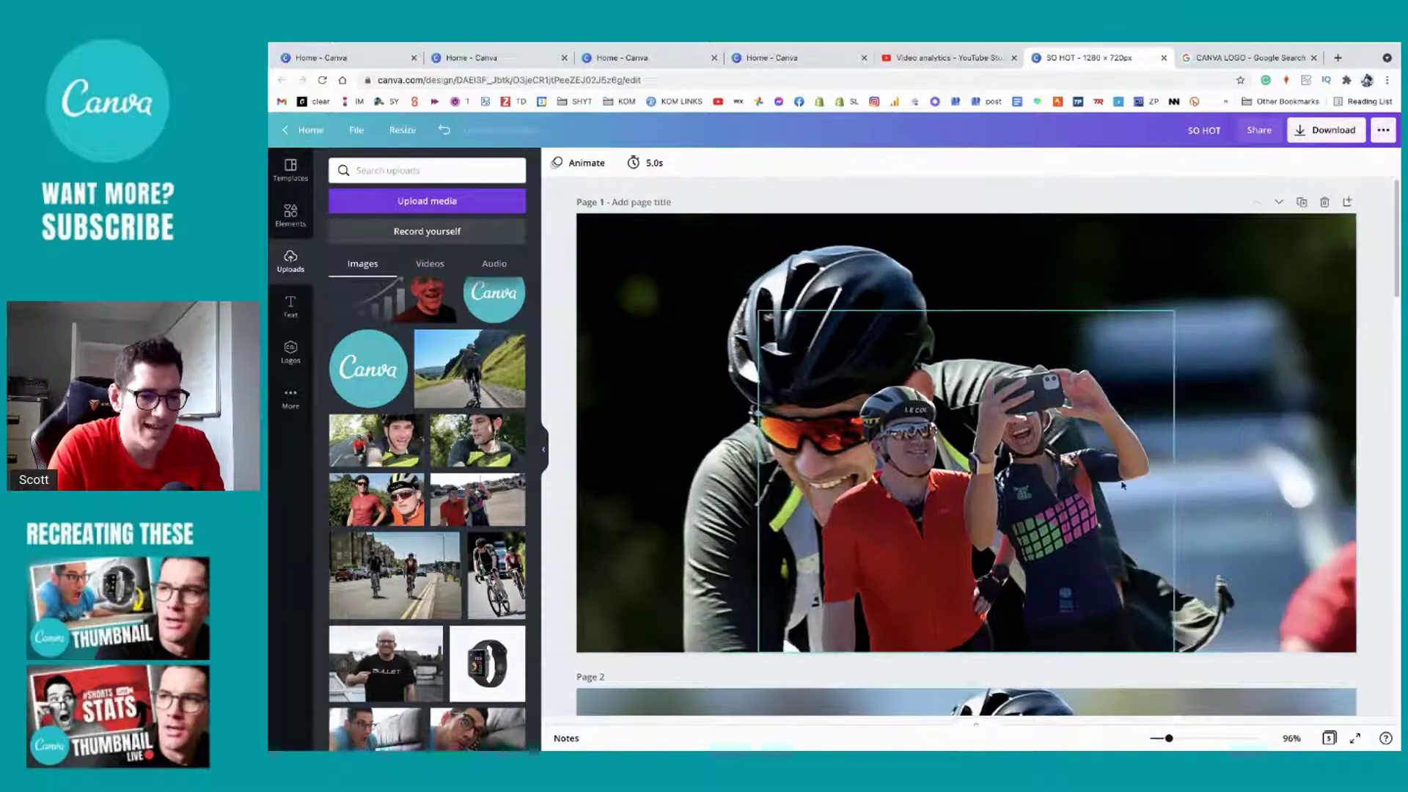
drag(1055, 475, 1310, 465)
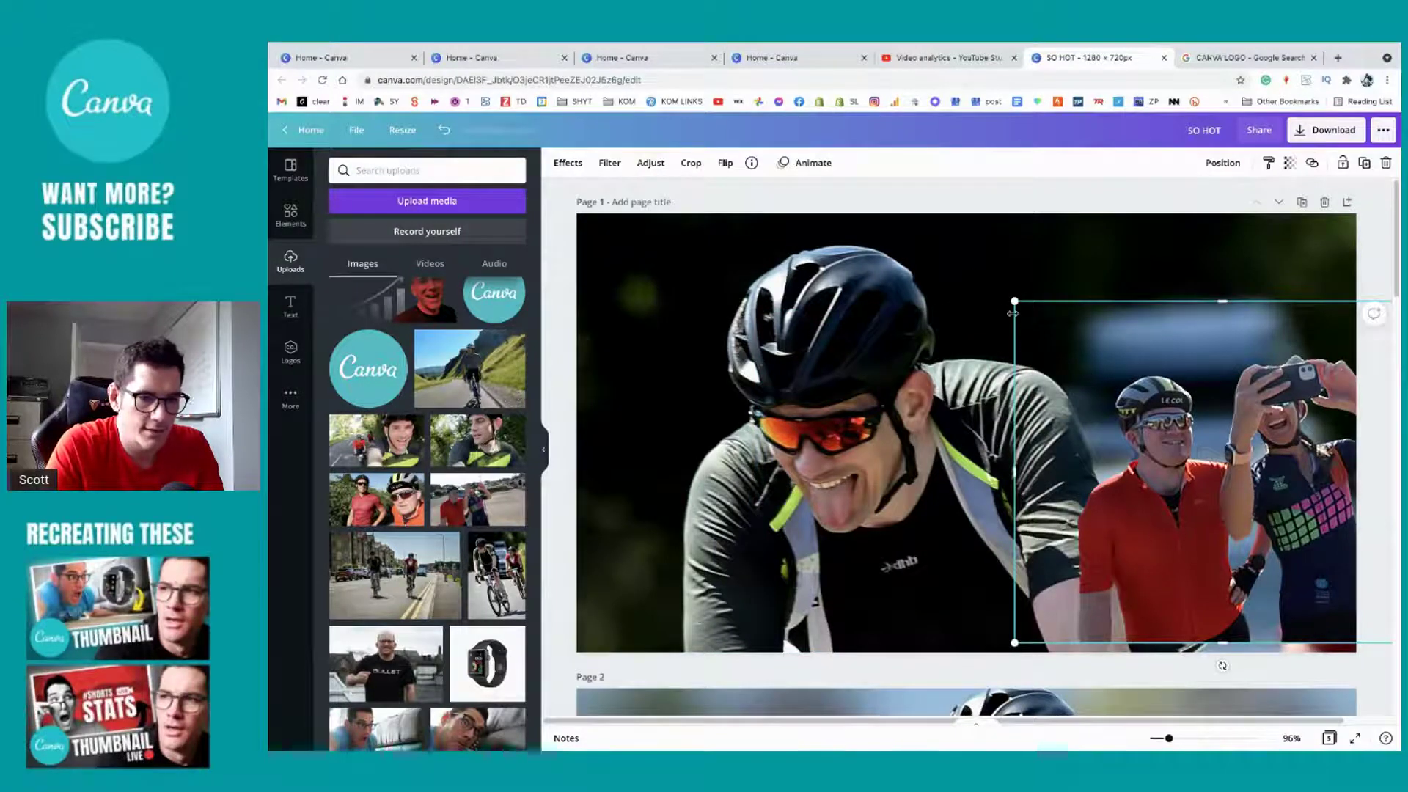
drag(1011, 313, 918, 258)
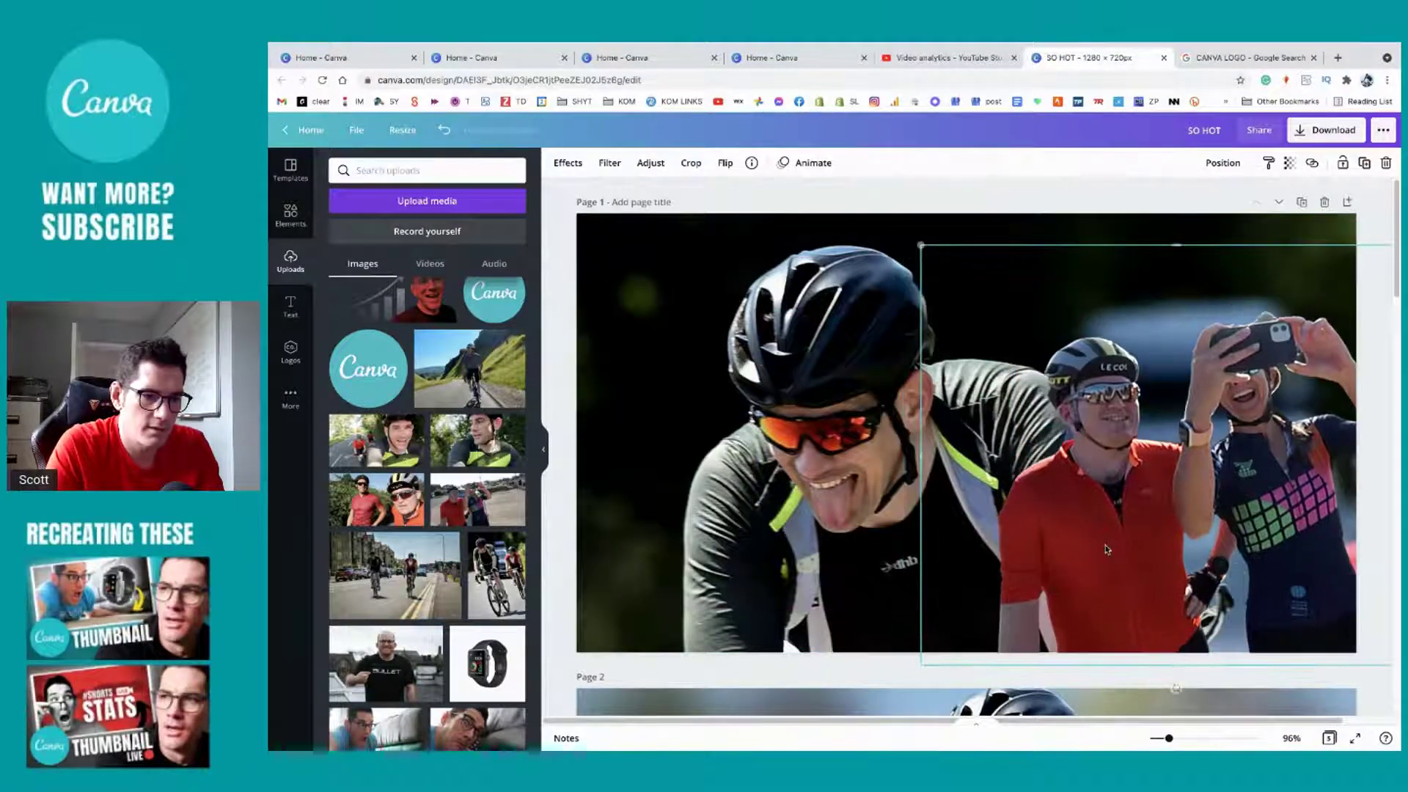
Step: Reposition the background photo within its crop on page 1 so the cyclist's face sits further left
double_click(862, 413)
drag(745, 401, 735, 400)
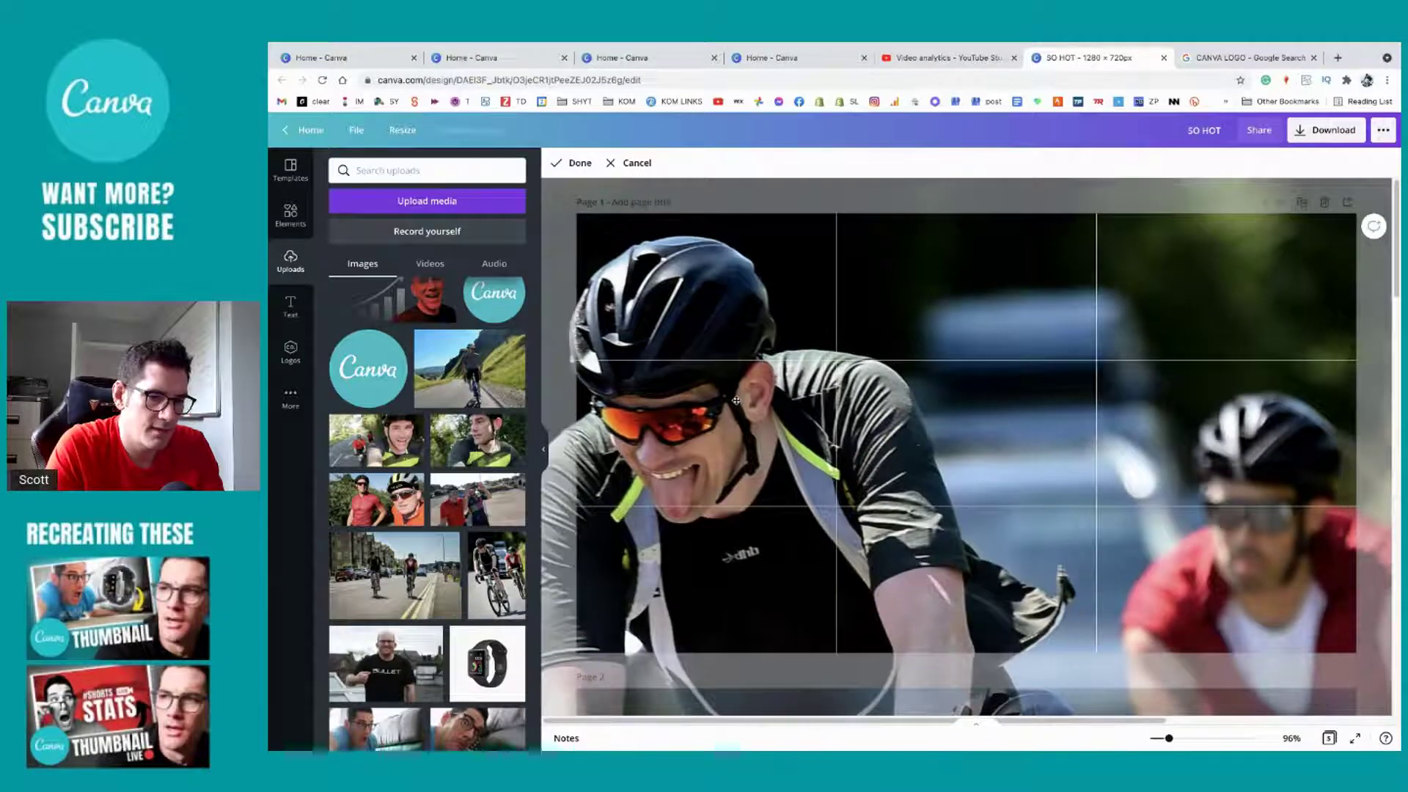
click(559, 168)
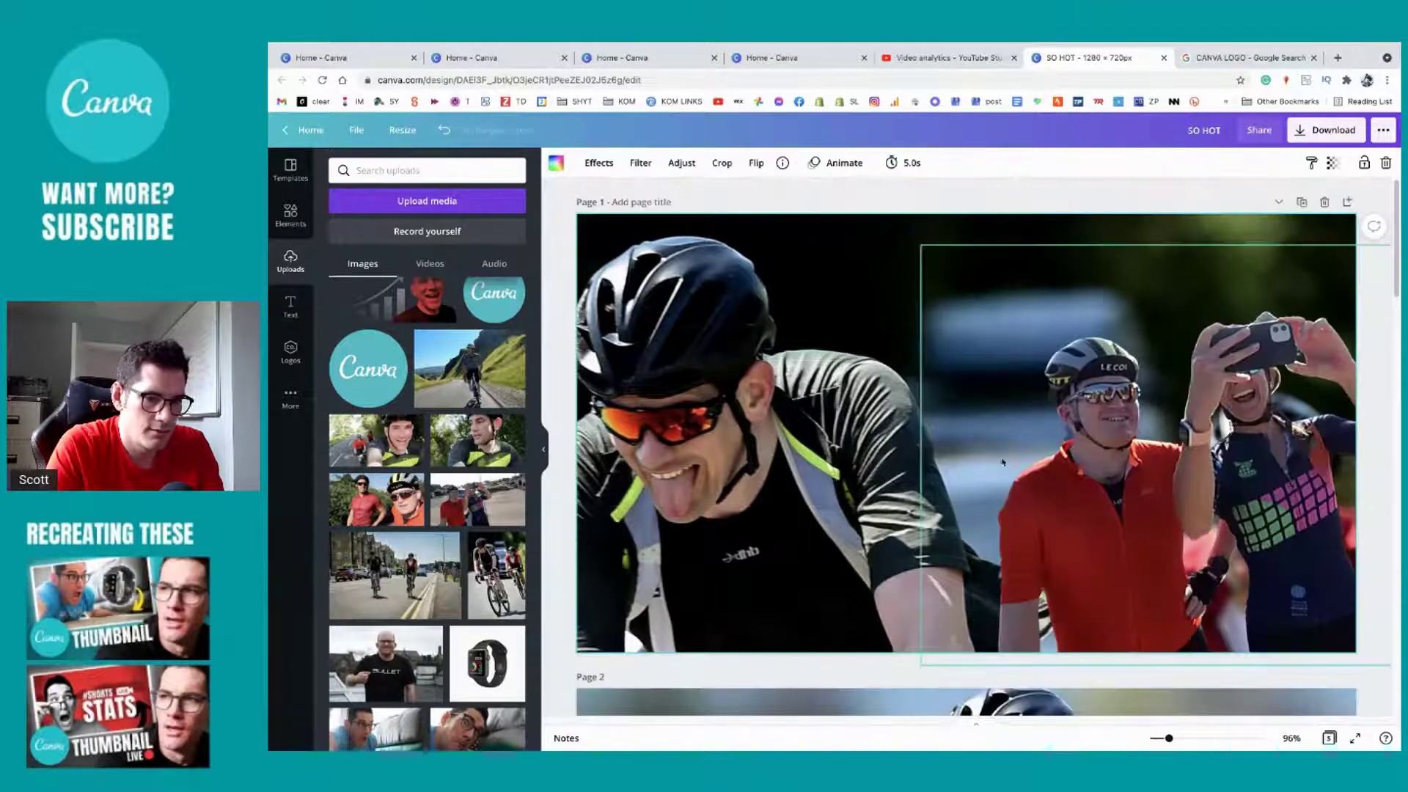
Step: Move the group-selfie cut-out further left on page 2 and review the SO HOT thumbnails on pages 3 and 4
scroll(1034, 587, down, 5)
drag(1004, 572, 839, 608)
scroll(838, 608, down, 5)
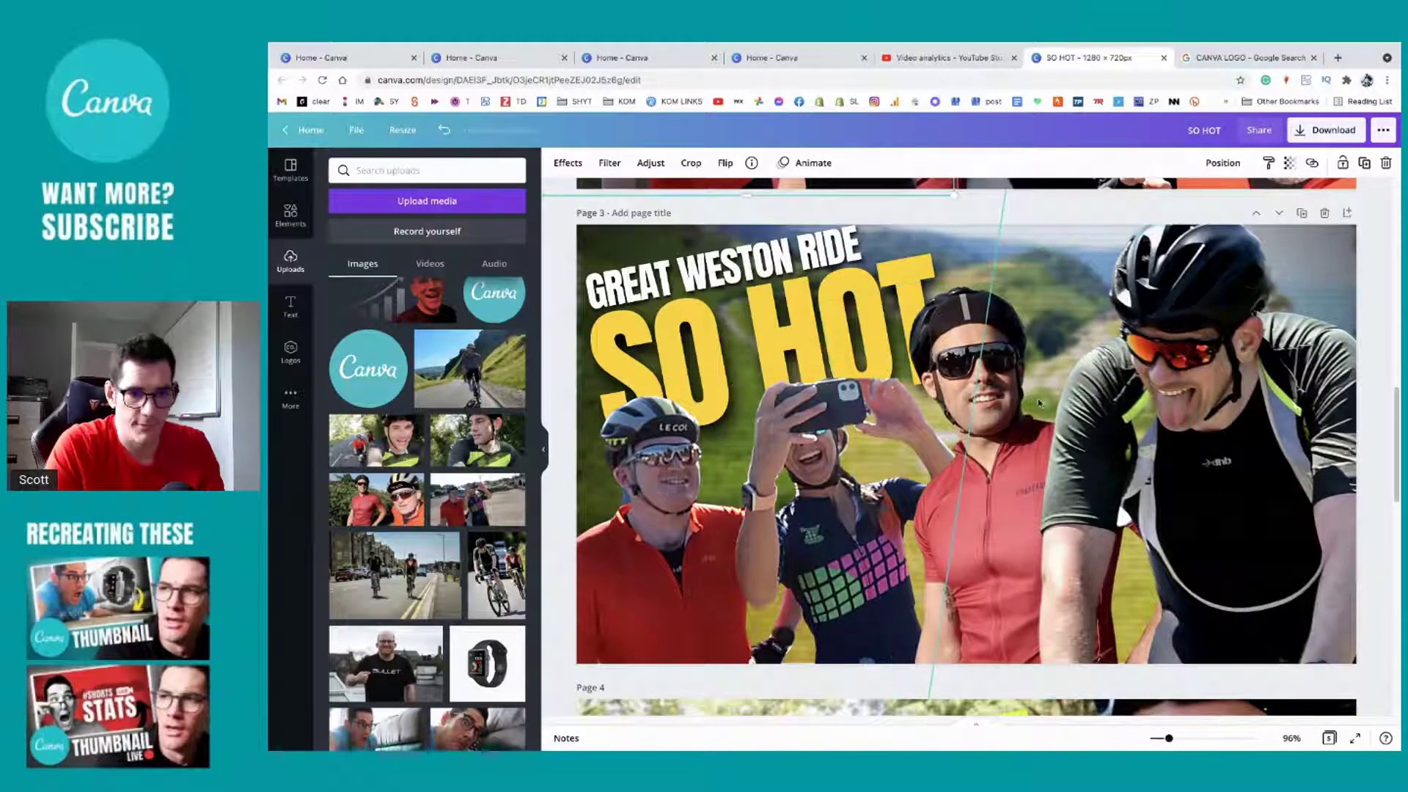
click(569, 311)
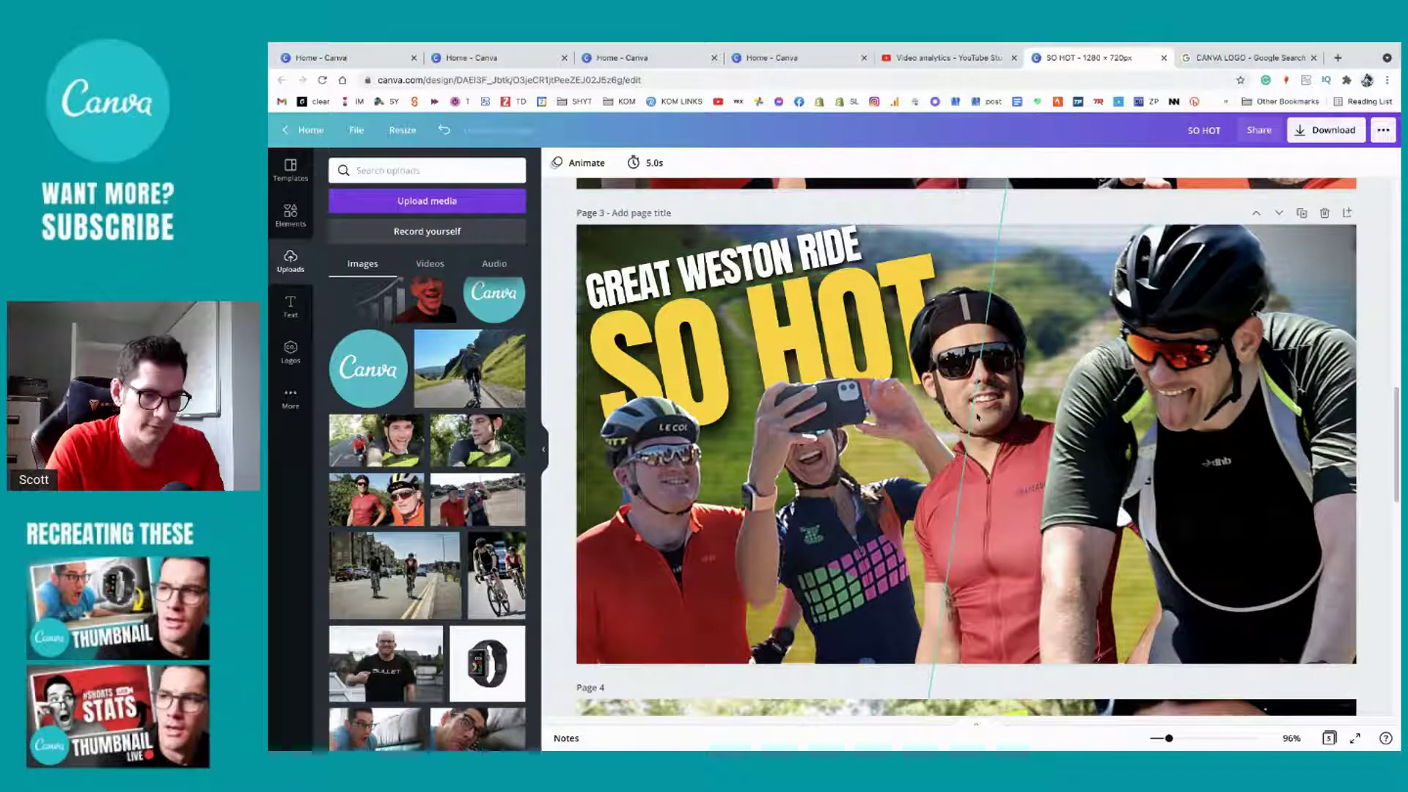
scroll(976, 417, down, 5)
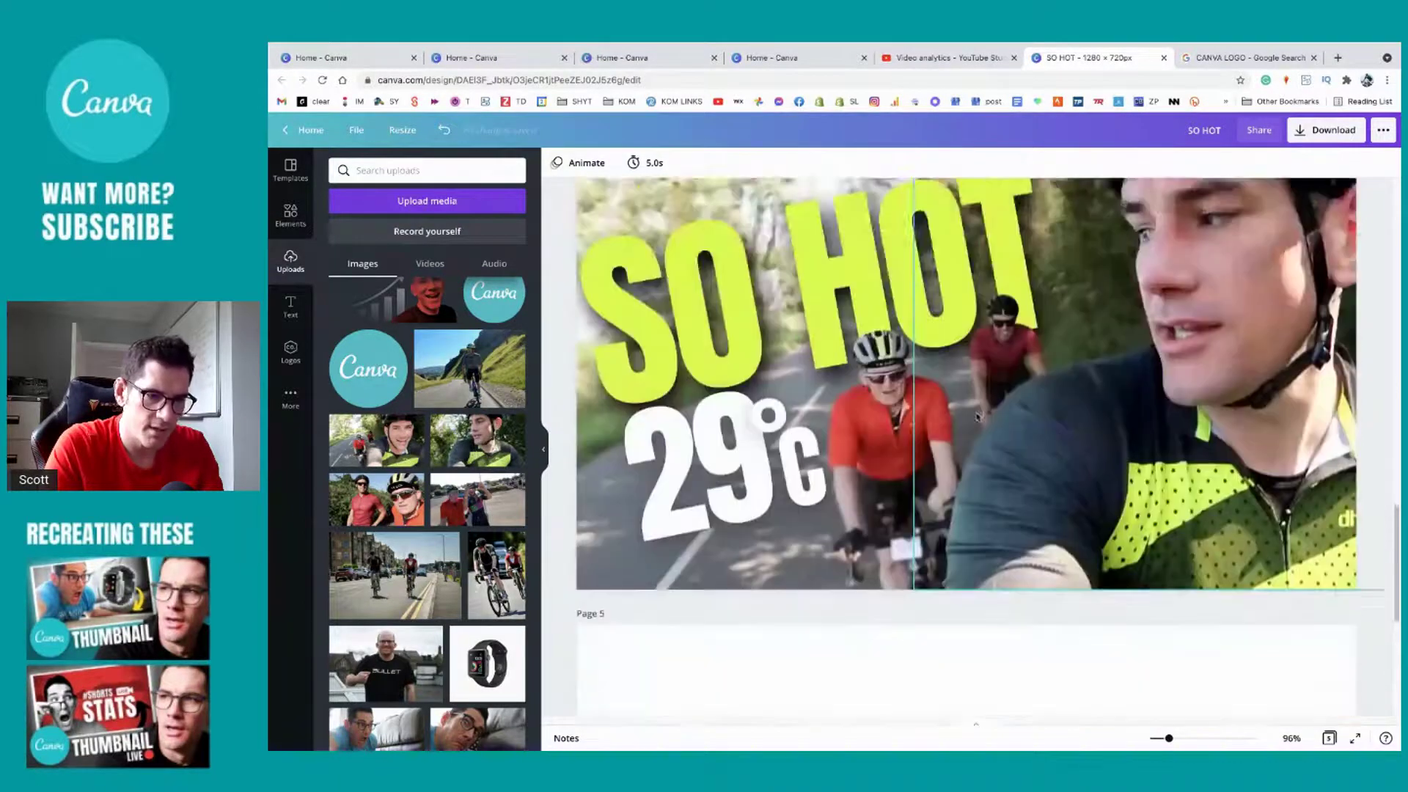